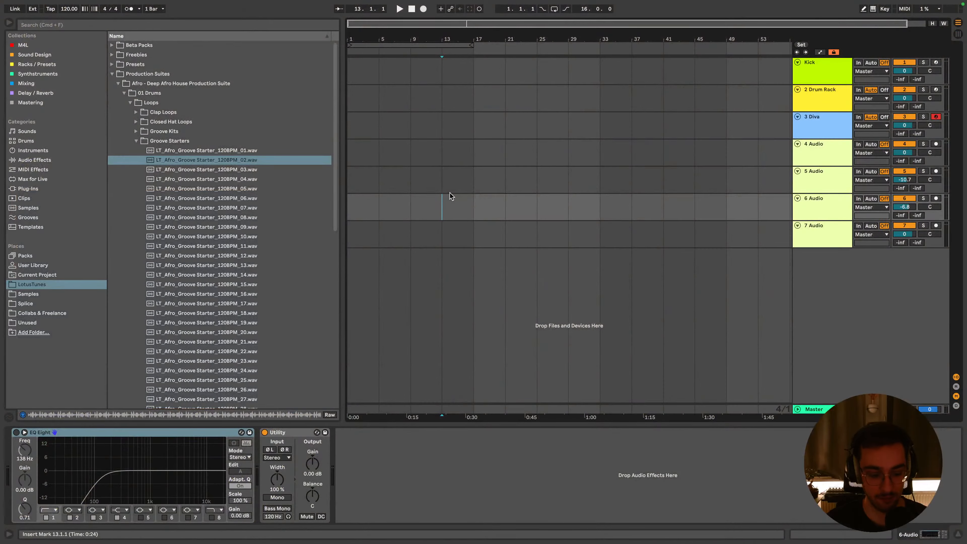
Check the livestream preview and its audio in YouTube Studio, and inspect the audio mixer levels in OBS
key("ctrl+Left")
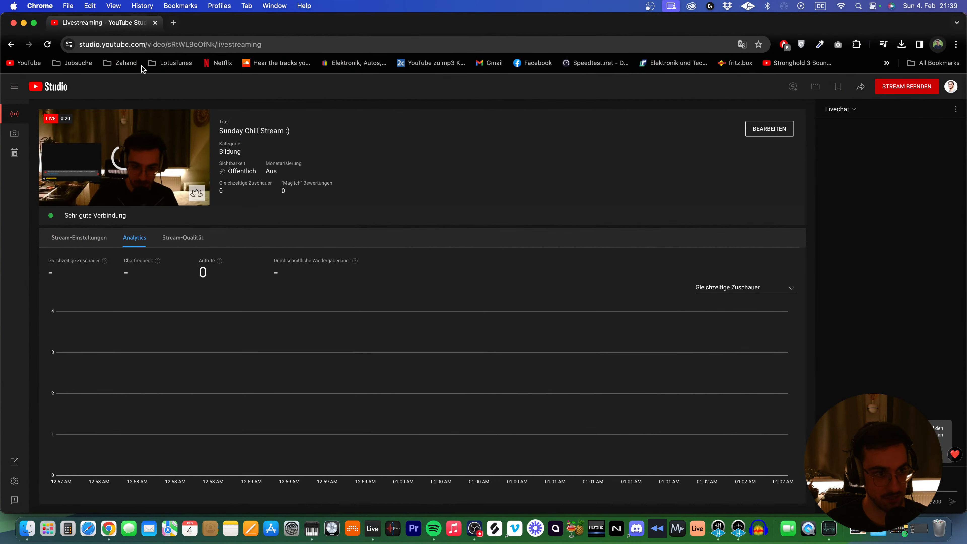
left_click_drag(74, 198, 78, 199)
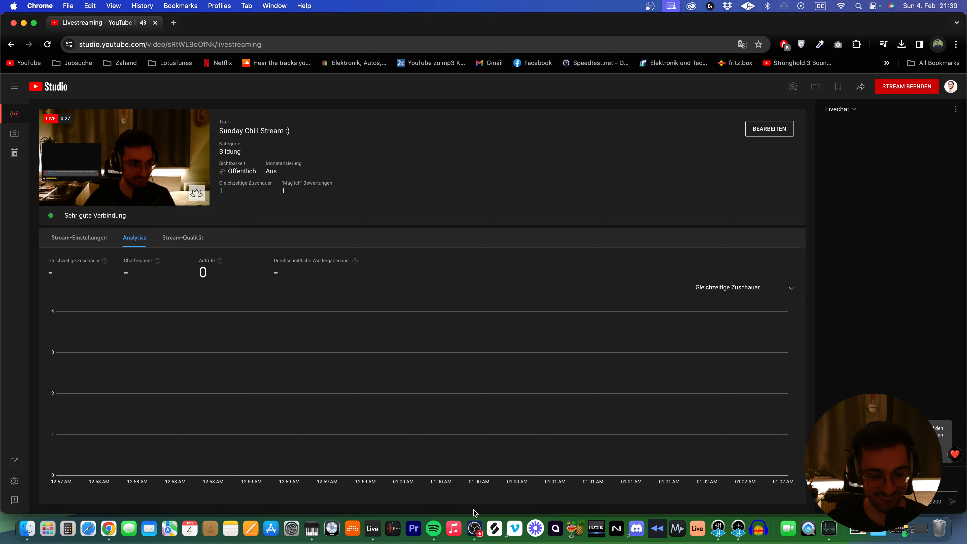
left_click(474, 528)
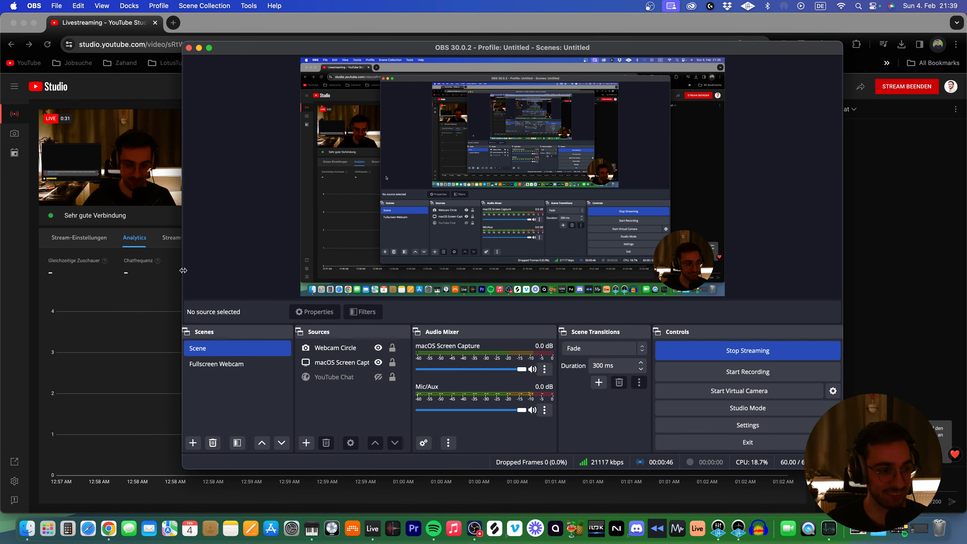
left_click(163, 280)
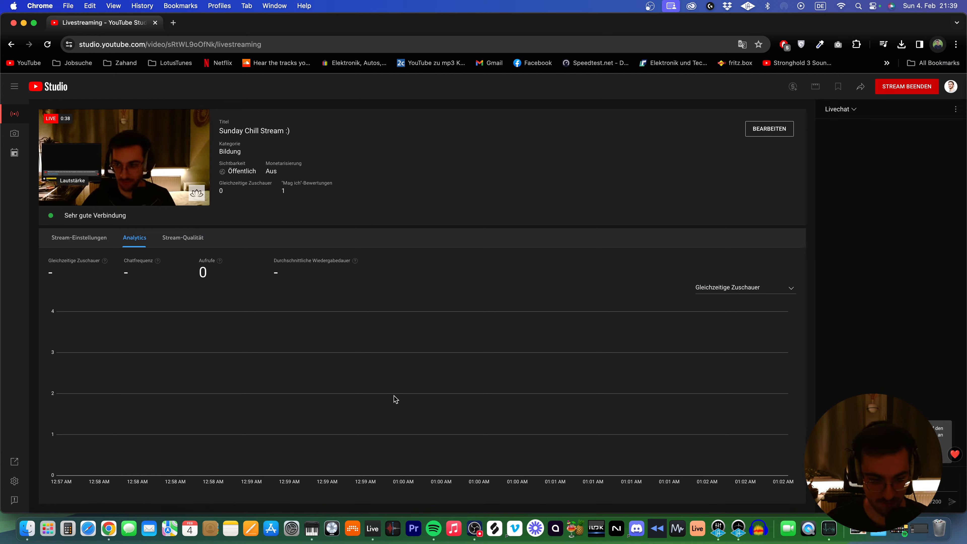
right_click(312, 529)
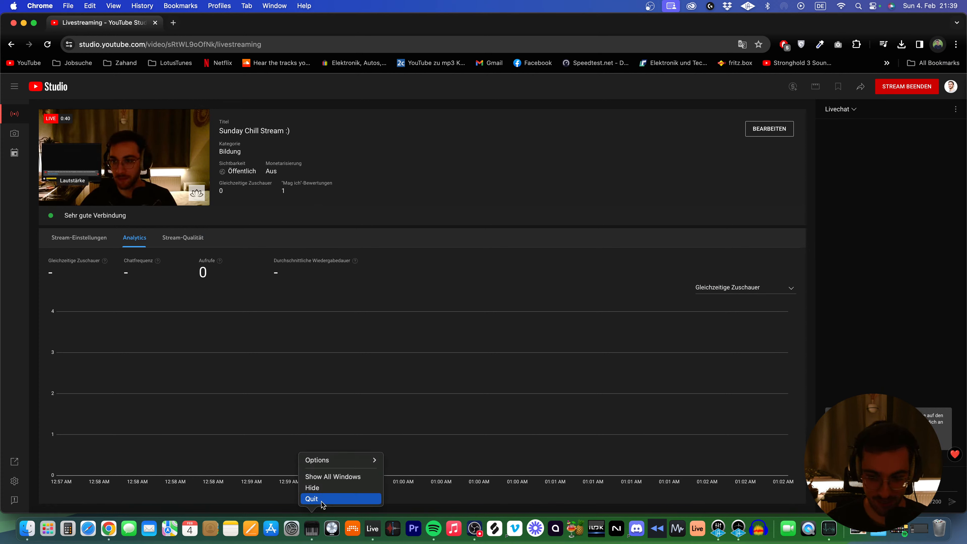
left_click(914, 359)
mouse_move(63, 165)
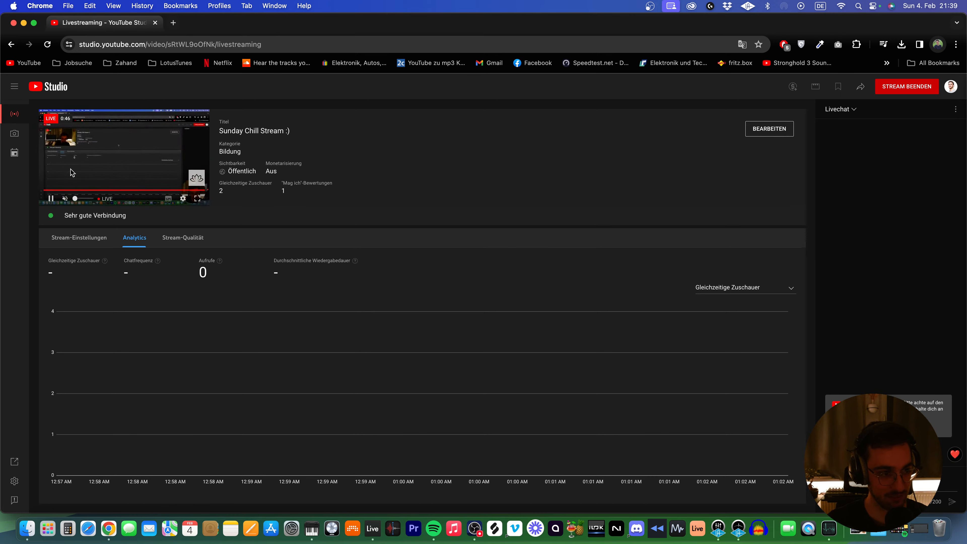
left_click_drag(75, 198, 81, 201)
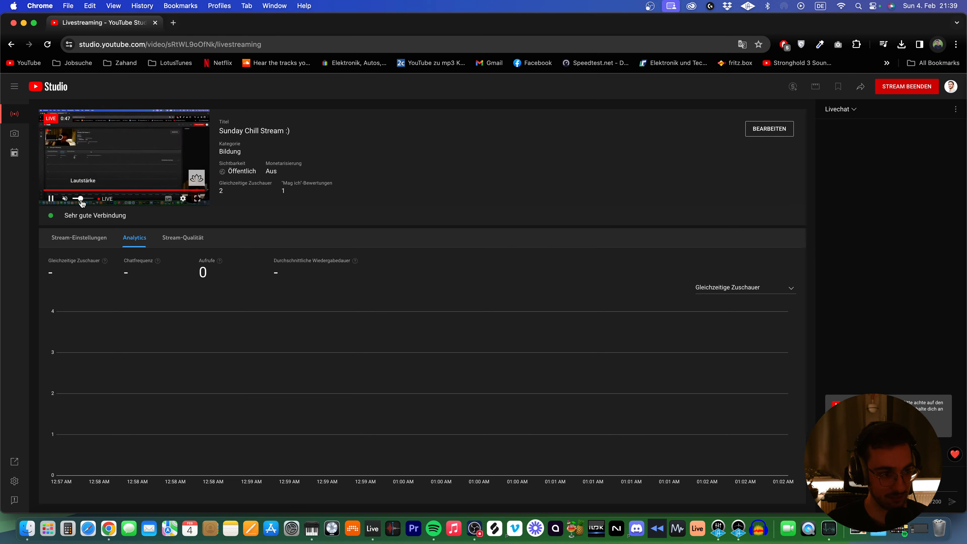
left_click(475, 529)
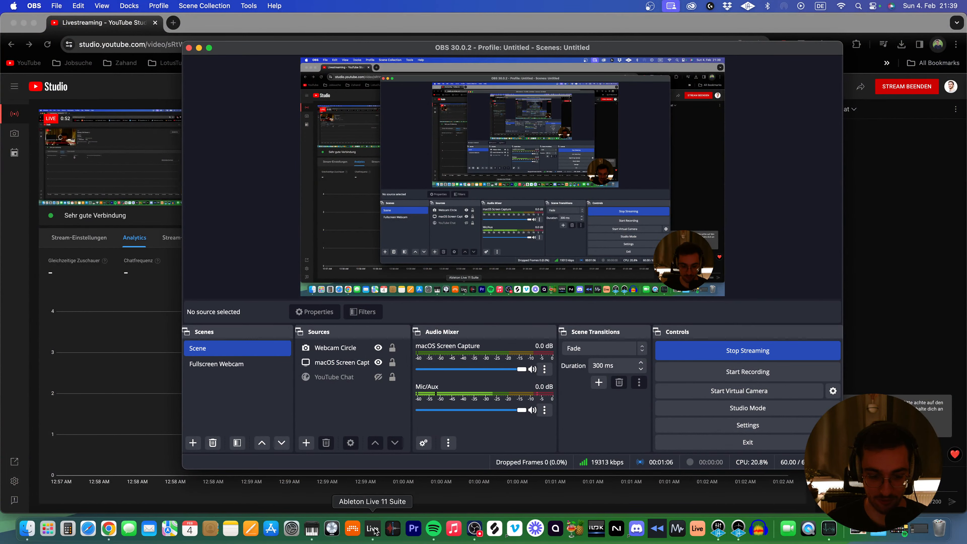
Switch to Ableton Live and collapse the Groove Starters and 01 Drums folders in the LotusTunes library
left_click(462, 528)
left_click(362, 213)
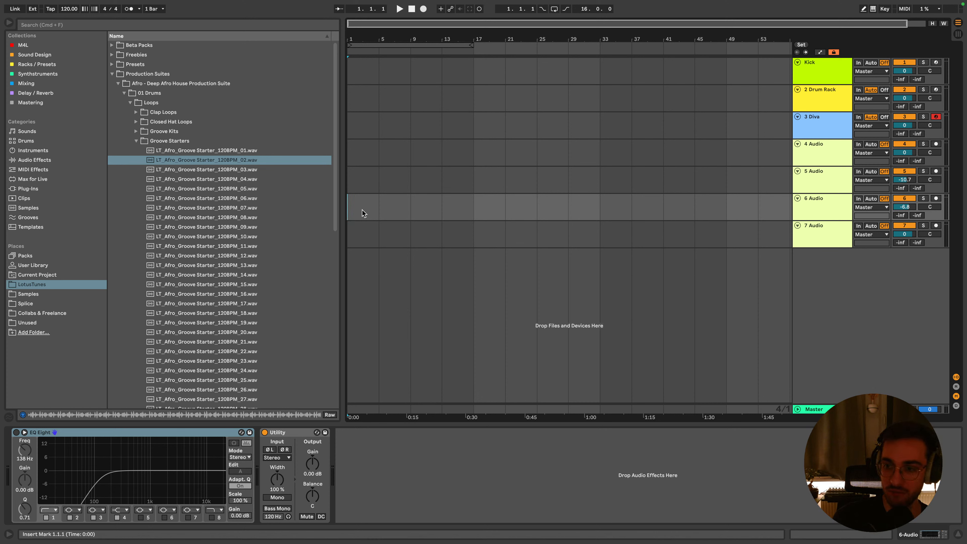
left_click(136, 140)
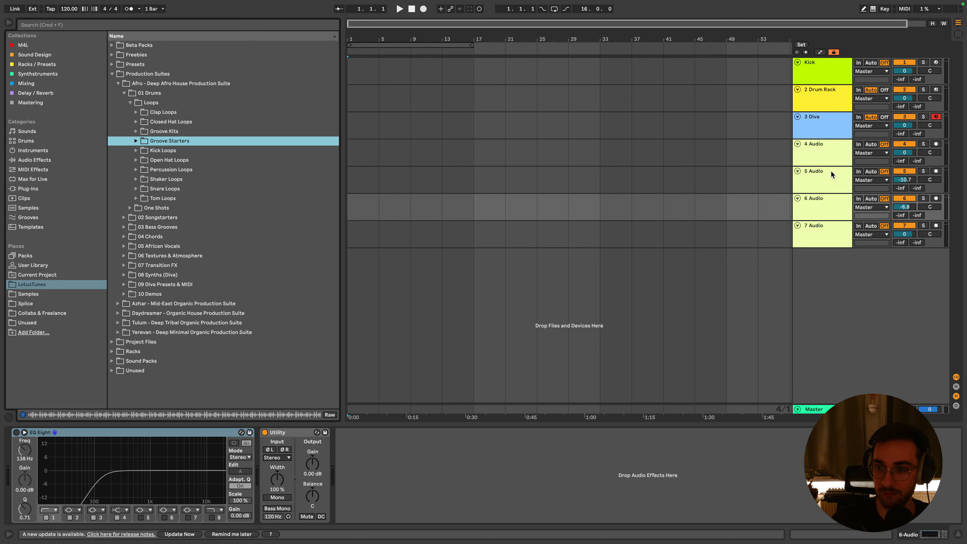
left_click(827, 151)
left_click(823, 126)
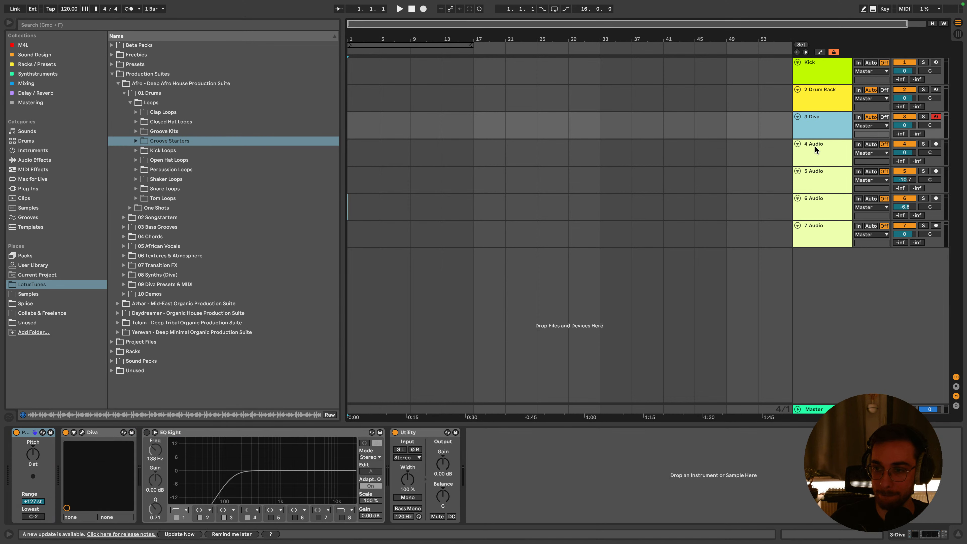
left_click(136, 179)
left_click(136, 179)
left_click(125, 93)
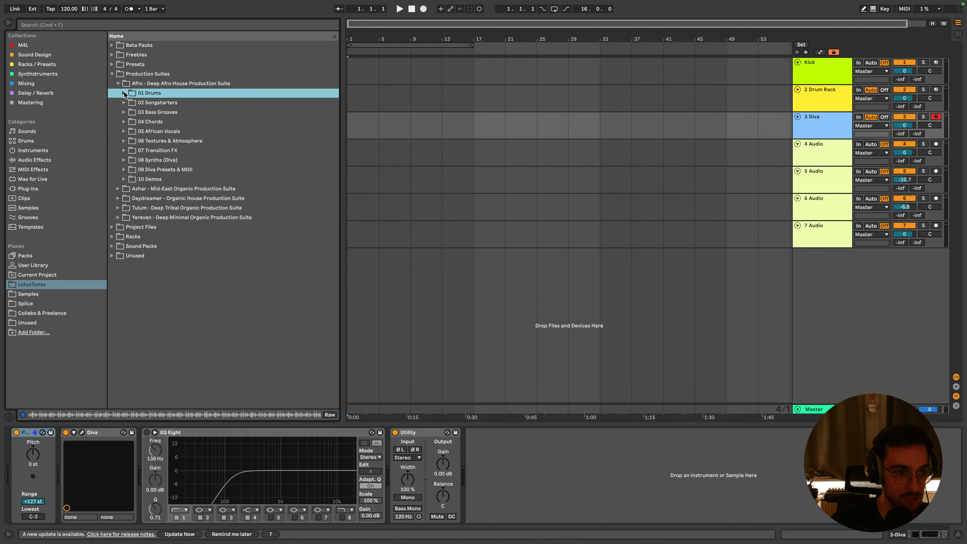
Search the plug-ins for "omnis" and load the AUv2 version of Omnisphere onto the 3 Diva track
left_click(832, 148)
left_click(830, 130)
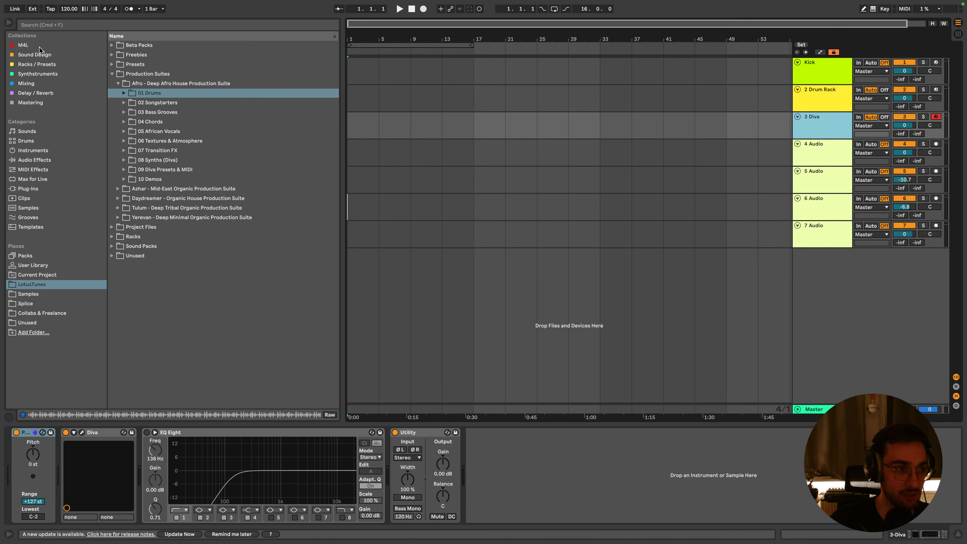
left_click(39, 25)
type("omnis")
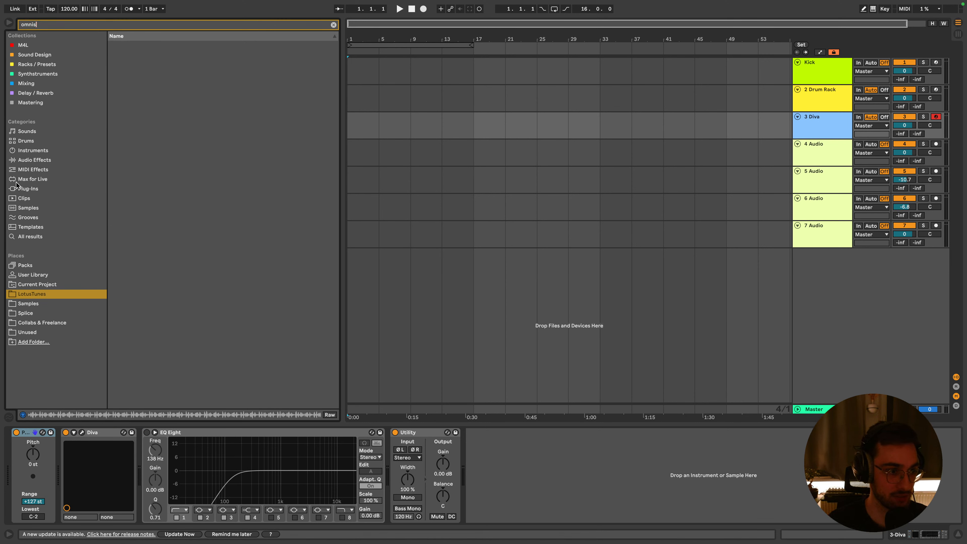
left_click(27, 188)
left_click(122, 64)
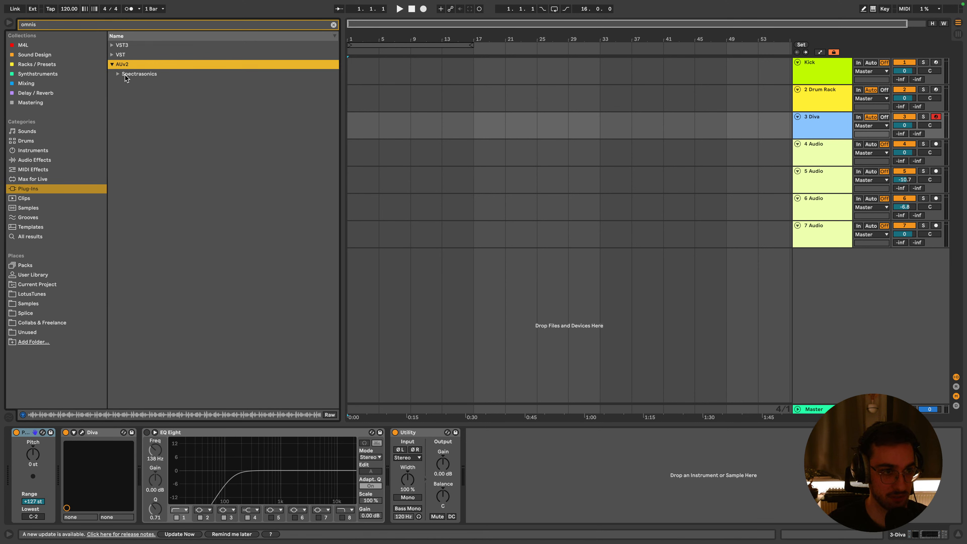
left_click(139, 74)
left_click(143, 82)
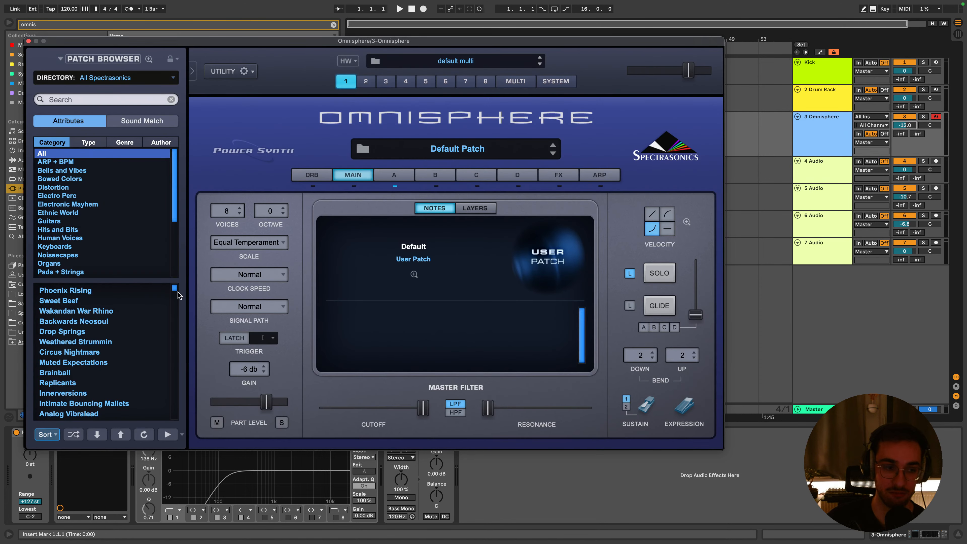
Load the Desert Flutes patch from Omnisphere's Atmosphere Library and set the Omnisphere track's volume to -10.8 dB
left_click(95, 79)
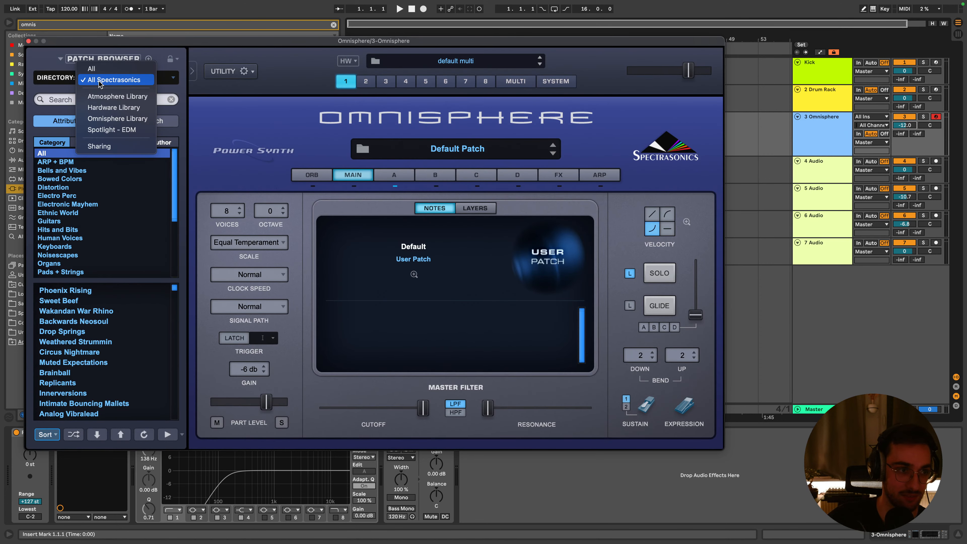
left_click(104, 107)
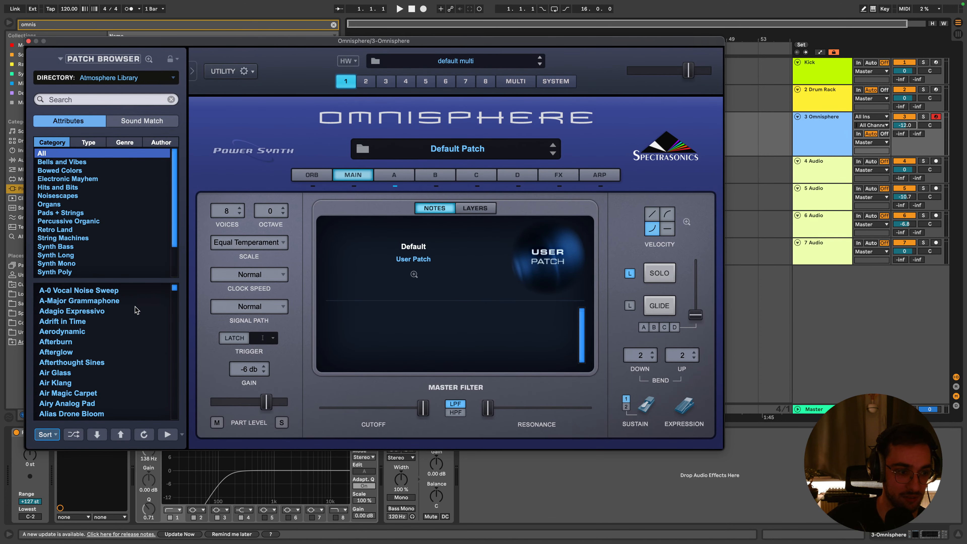
left_click_drag(174, 291, 175, 320)
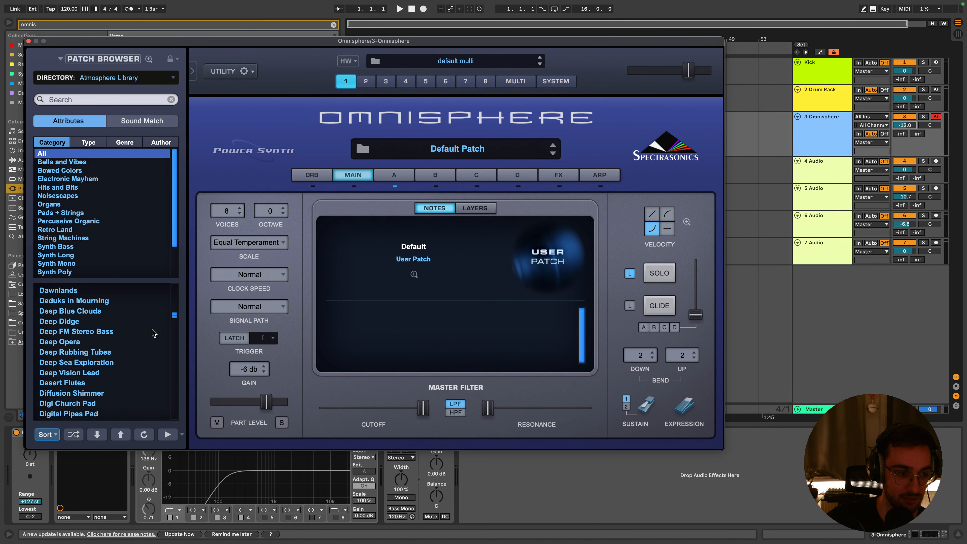
left_click(79, 384)
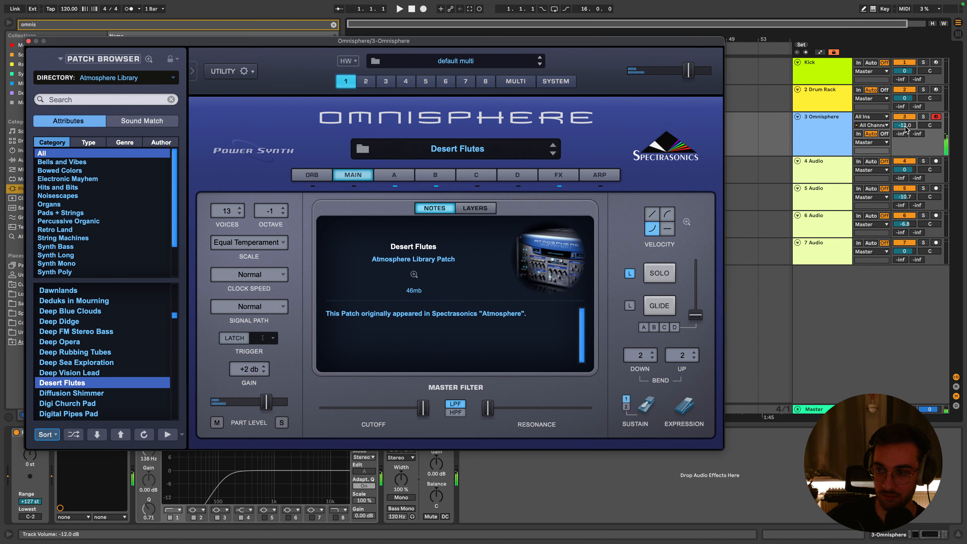
left_click_drag(906, 129, 905, 125)
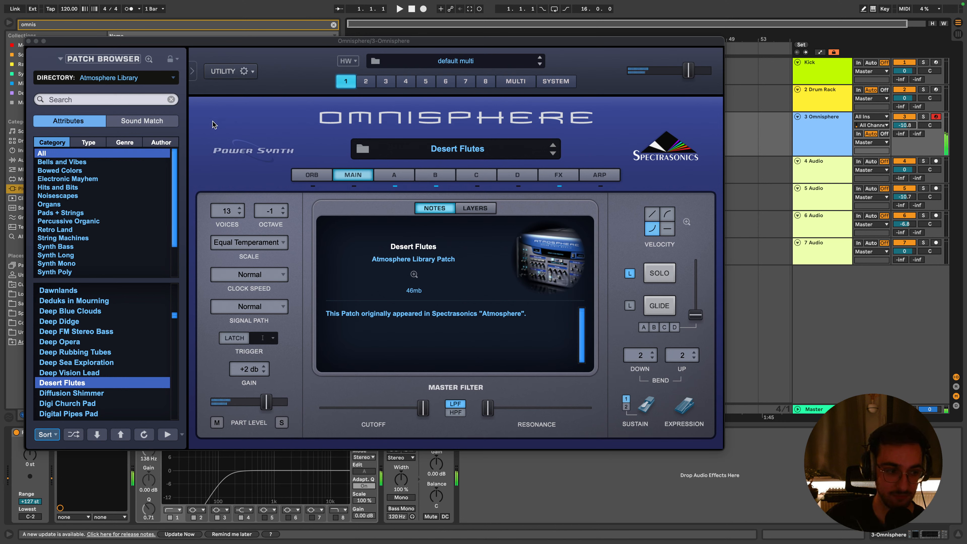
left_click(28, 41)
Record a short chord on the Omnisphere track from bar 1 and extend the clip to bar 17
left_click(359, 124)
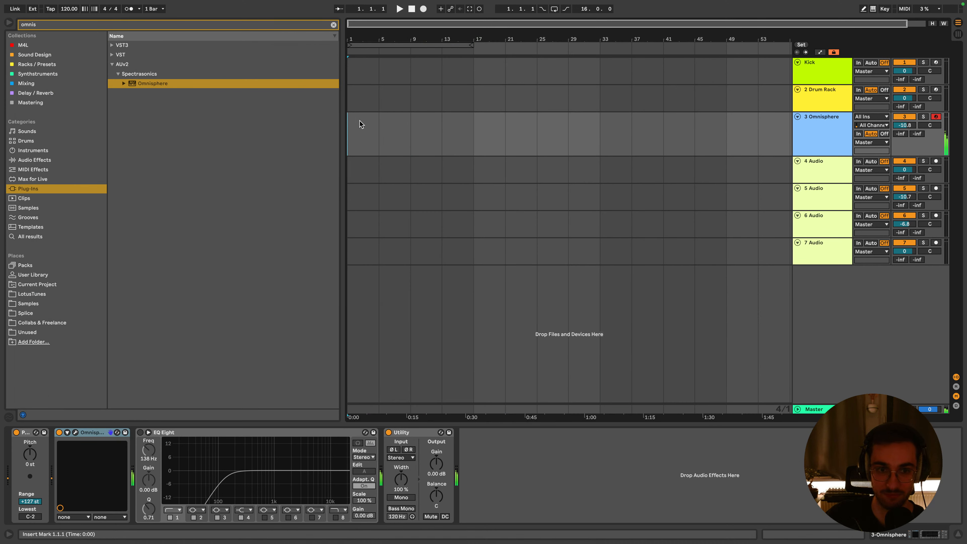
left_click(423, 9)
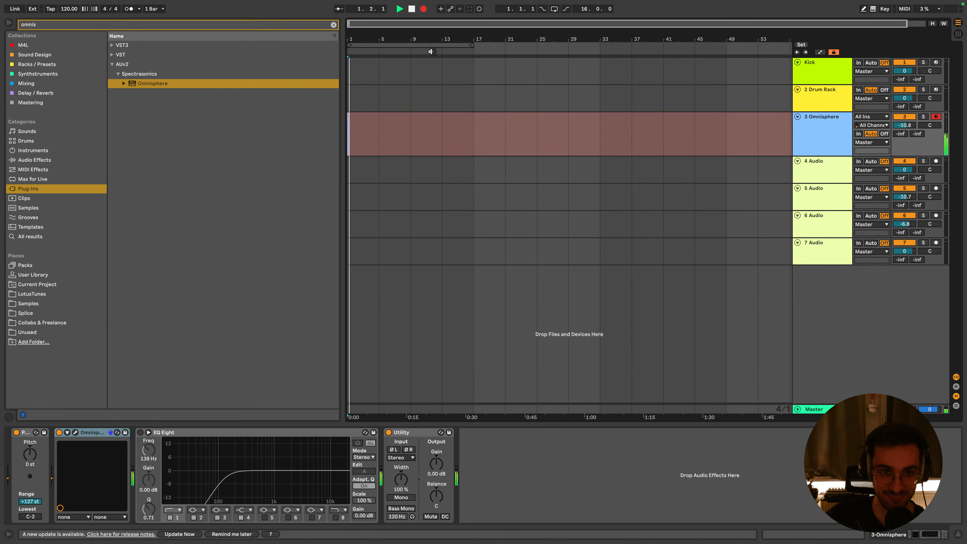
left_click_drag(363, 35, 371, 37)
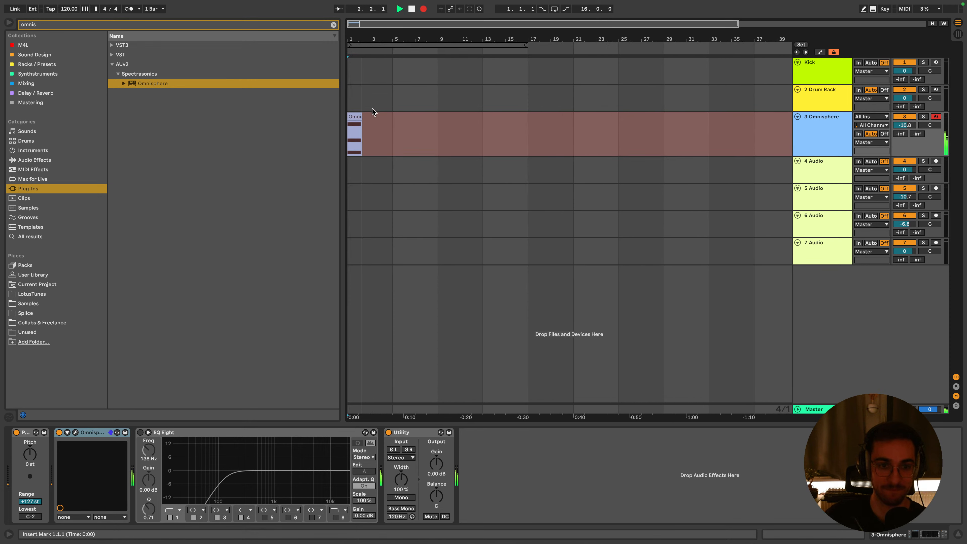
key("space")
left_click(363, 115)
left_click_drag(364, 114, 528, 114)
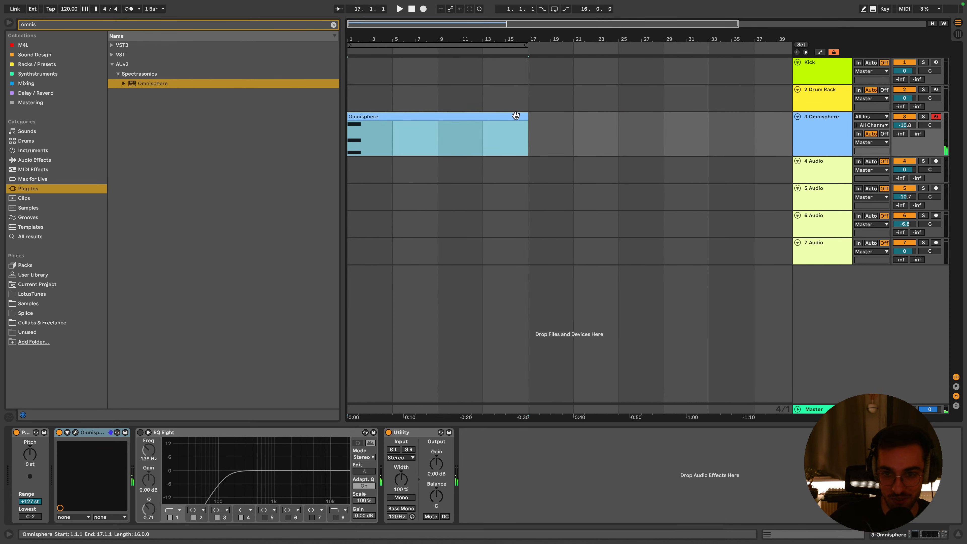
Apply Legato to the A2, C3 and E3 notes so they fill the whole 16-bar clip
double_click(480, 136)
left_click_drag(205, 288, 208, 381)
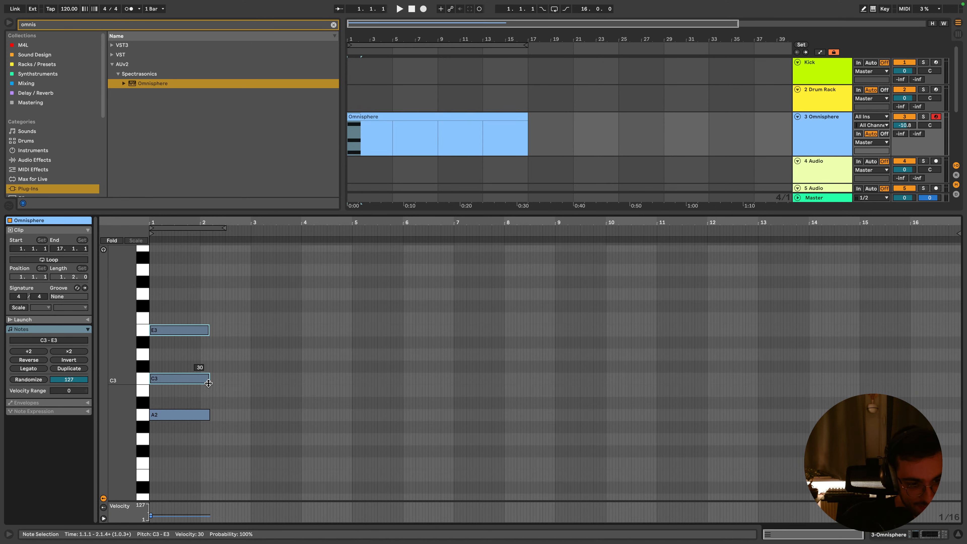
left_click_drag(235, 485, 182, 310)
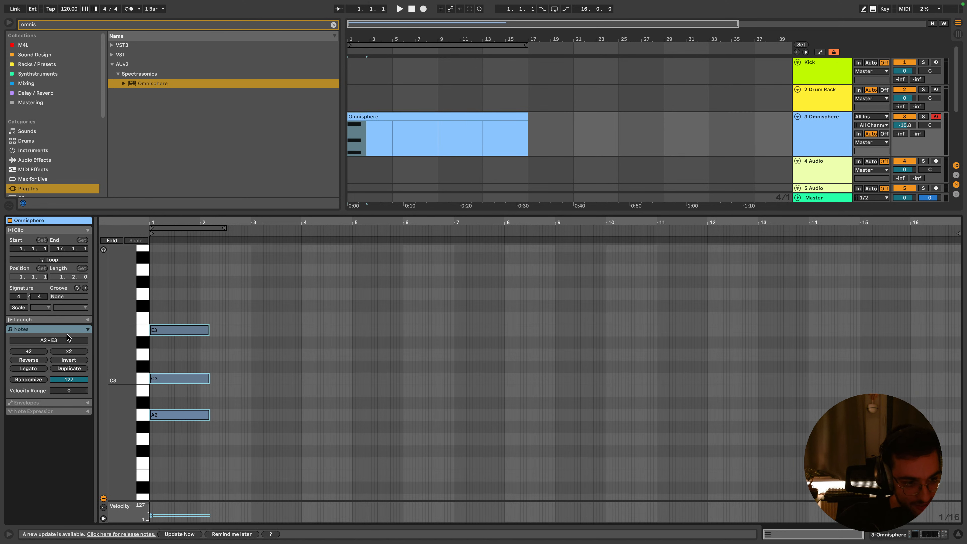
left_click(29, 368)
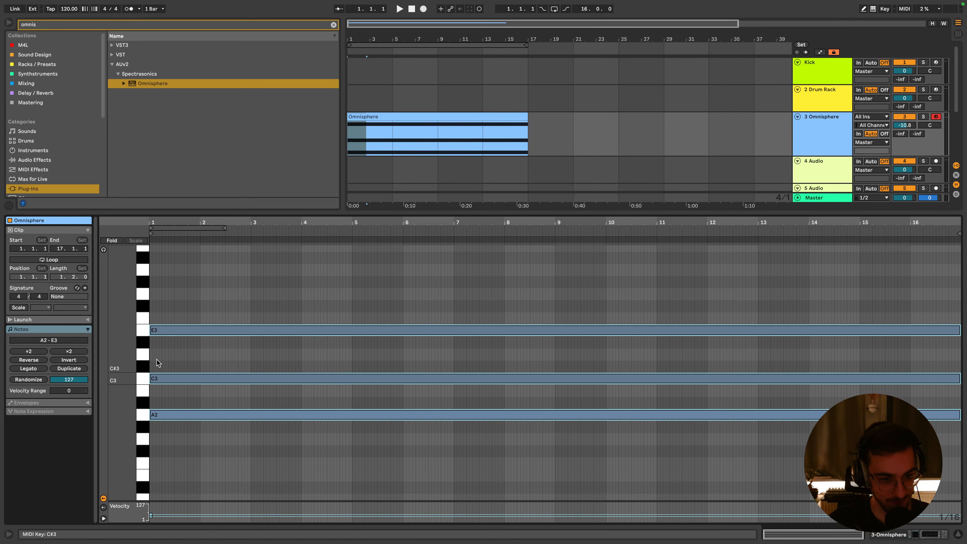
left_click(466, 292)
key("shift+Tab")
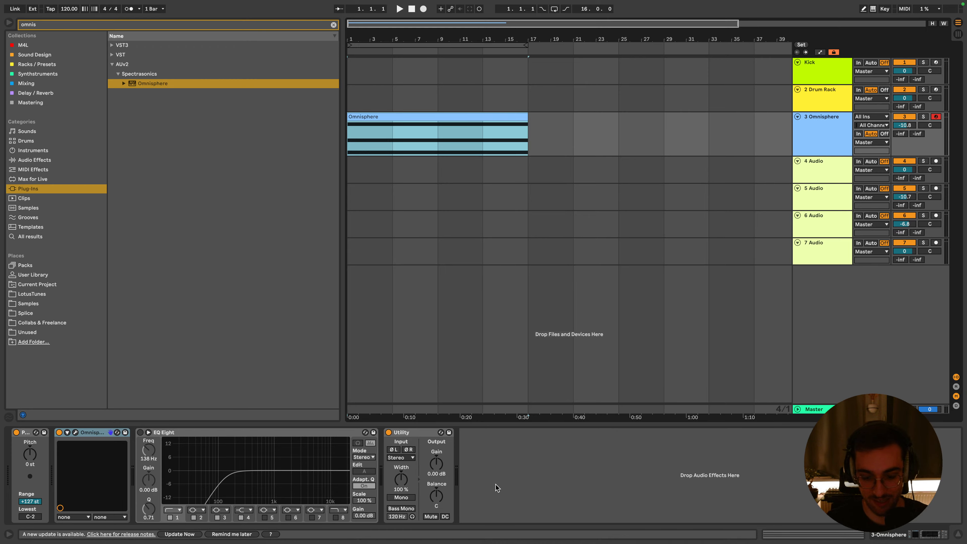
Check the input channels in the UAD Console app and return to Ableton Live
mouse_move(495, 541)
left_click(722, 535)
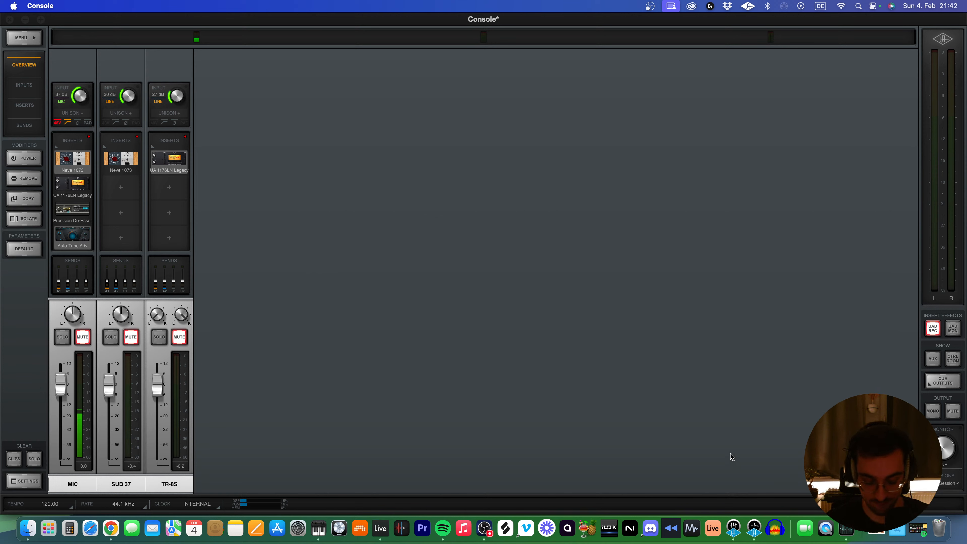
left_click(380, 534)
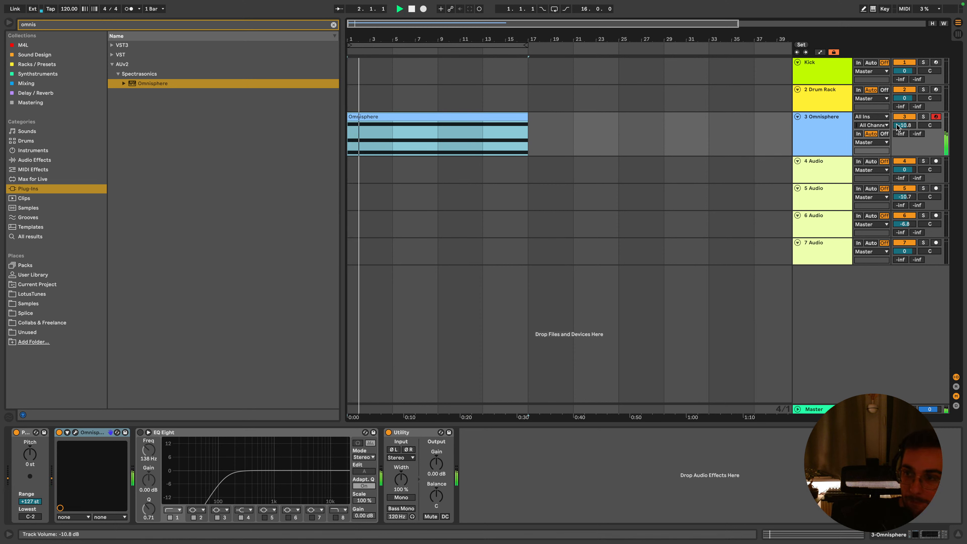
Transpose the Omnisphere chord with the Pitch device at +12 st and set the track's volume to -11.3 dB during playback
mouse_move(904, 124)
left_mouse_down()
mouse_move(904, 137)
mouse_move(904, 123)
left_mouse_up()
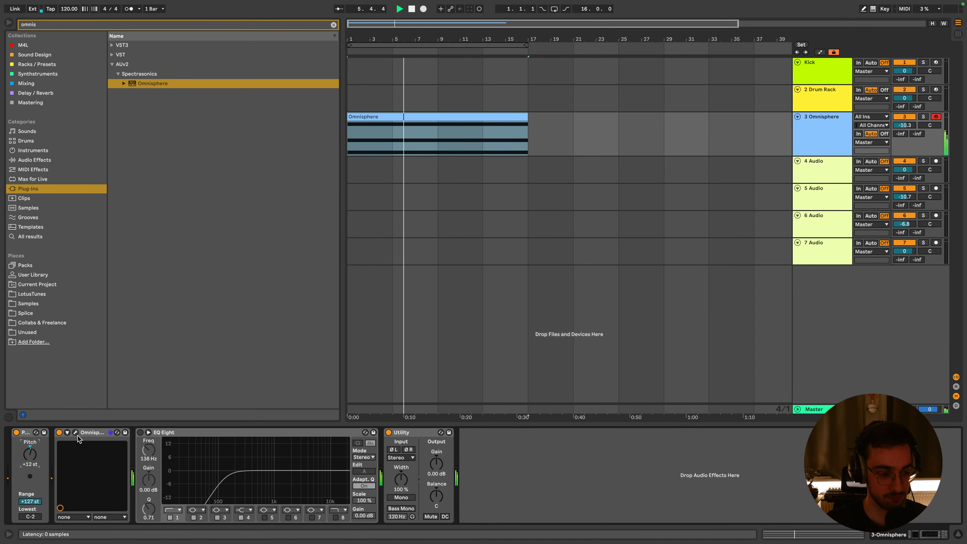
key("space")
key("space")
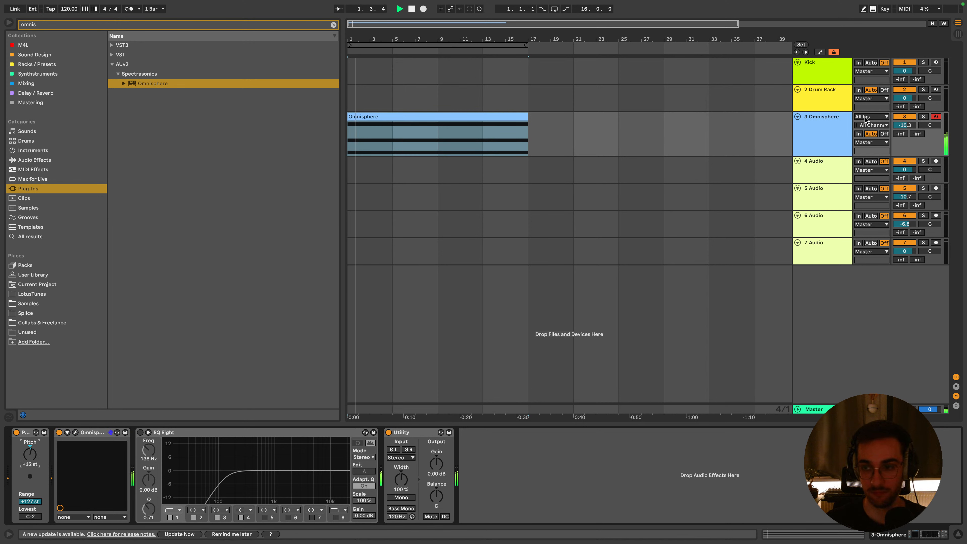
left_click_drag(904, 125, 904, 129)
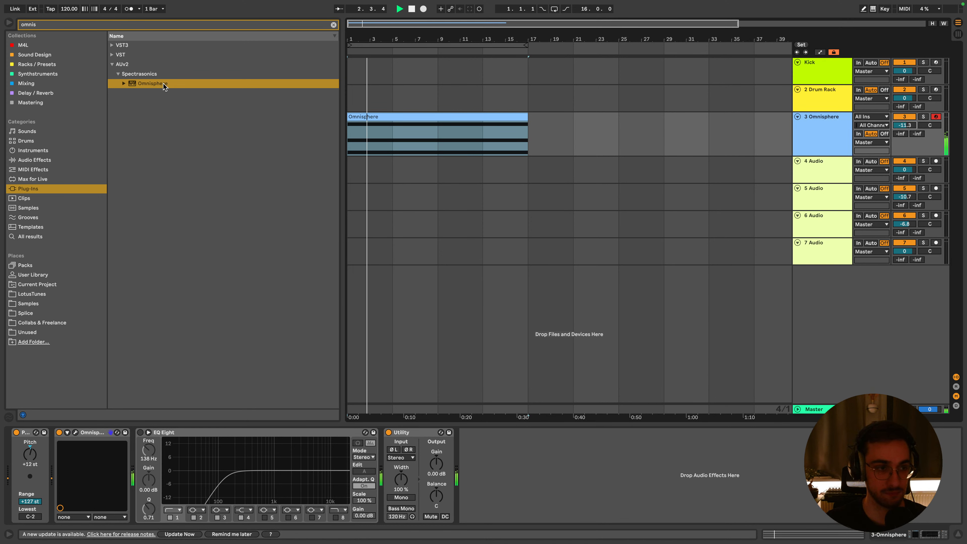
Search the plug-ins for "slink"
left_click(70, 27)
type("slin")
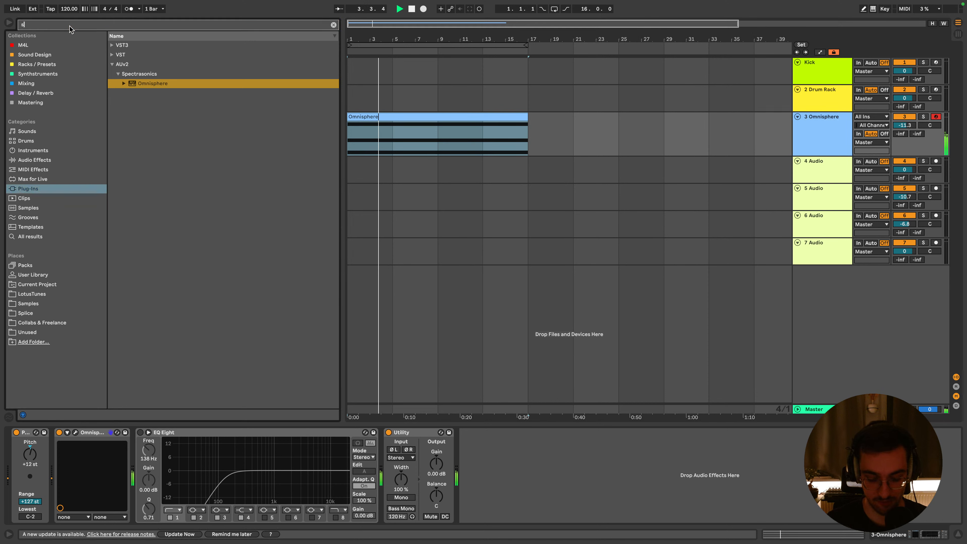
type("k")
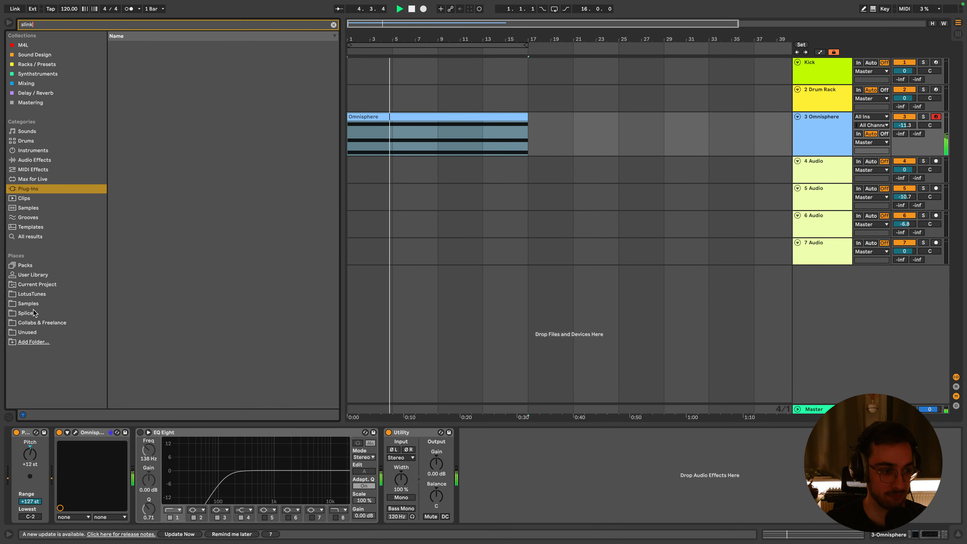
Set the Omnisphere track's volume to -10.5 dB and replay the chord clip from its start
left_click(466, 117)
double_click(493, 116)
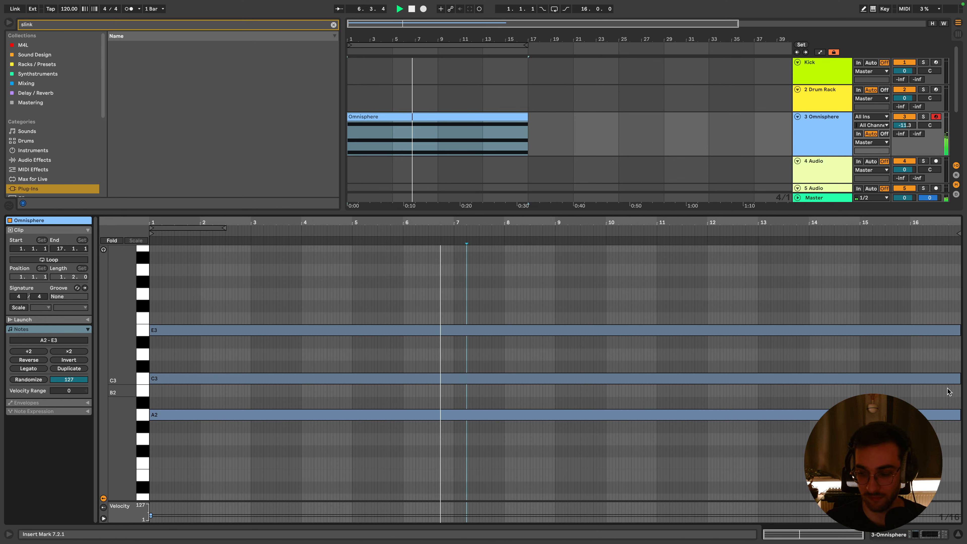
key("shift+Tab")
left_click(455, 116)
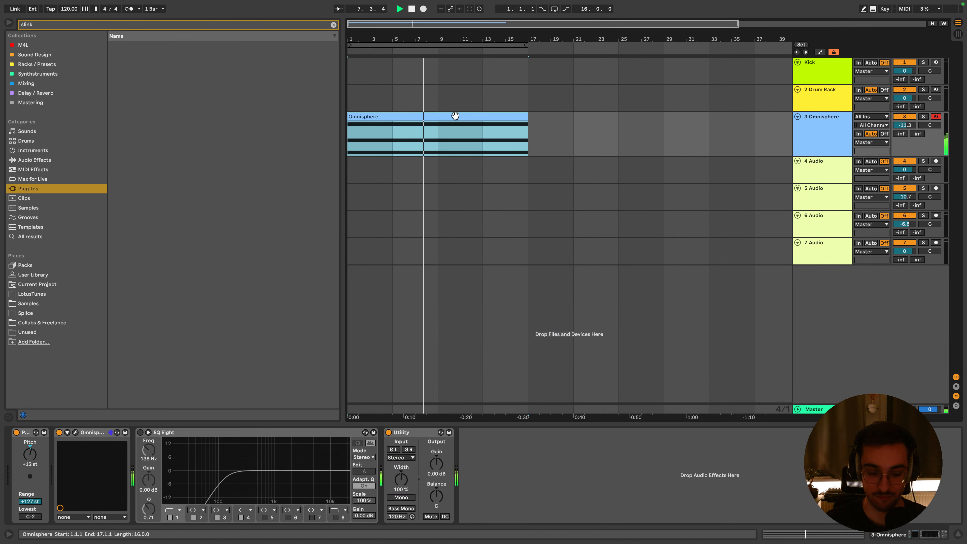
key("space")
left_click_drag(915, 129, 915, 126)
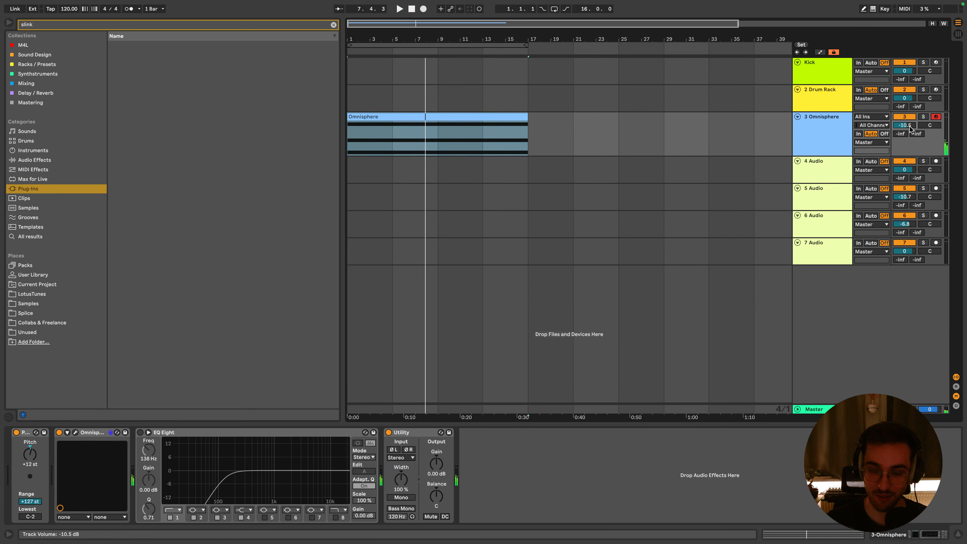
left_click(444, 116)
key("space")
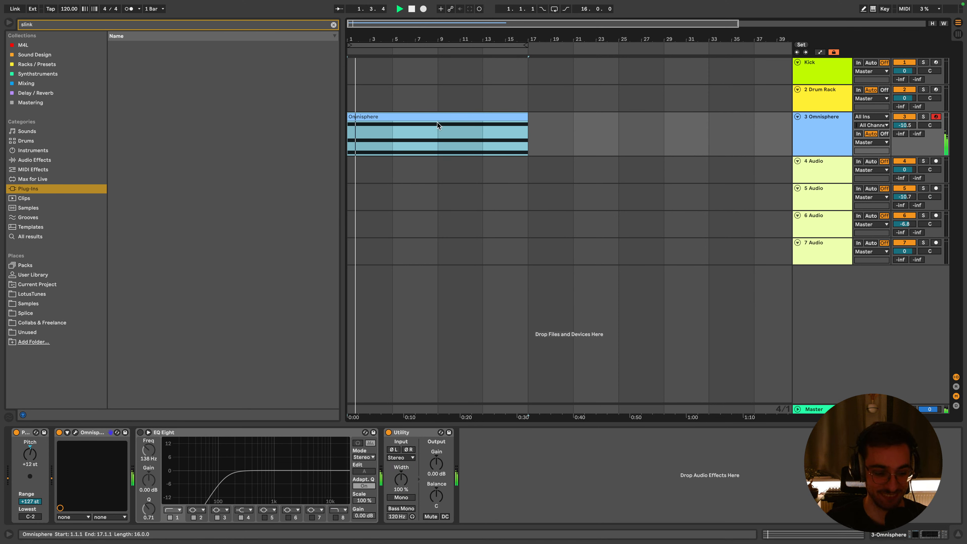
Find the Dreamy Slinky Movement (Pads Melodies) rack in the Racks / Presets collection and try to place it among the tracks
left_click(56, 27)
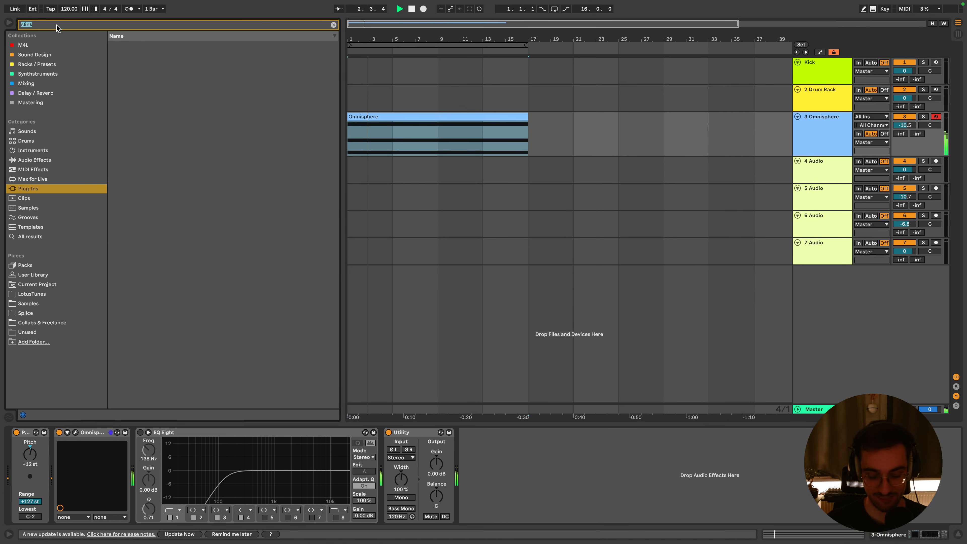
left_click(38, 75)
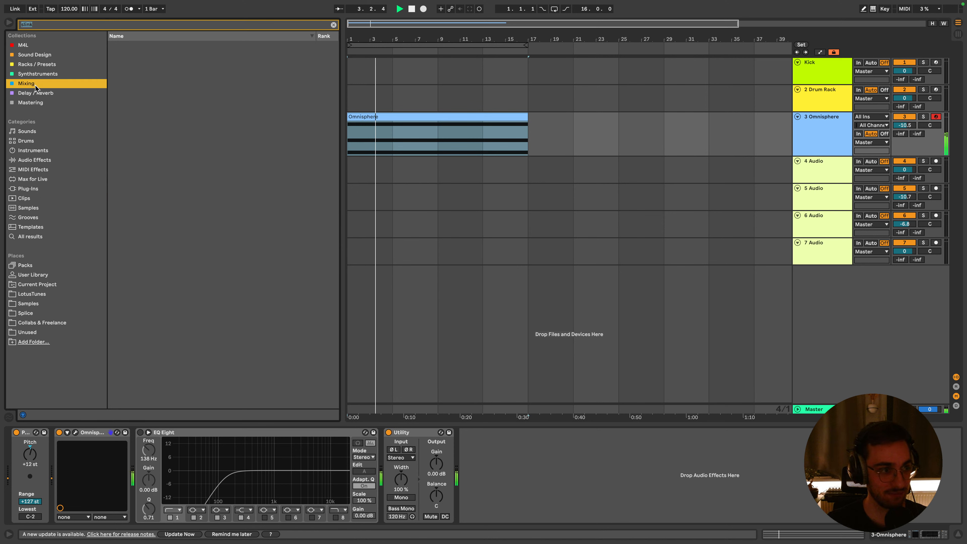
left_click(37, 65)
left_click(151, 47)
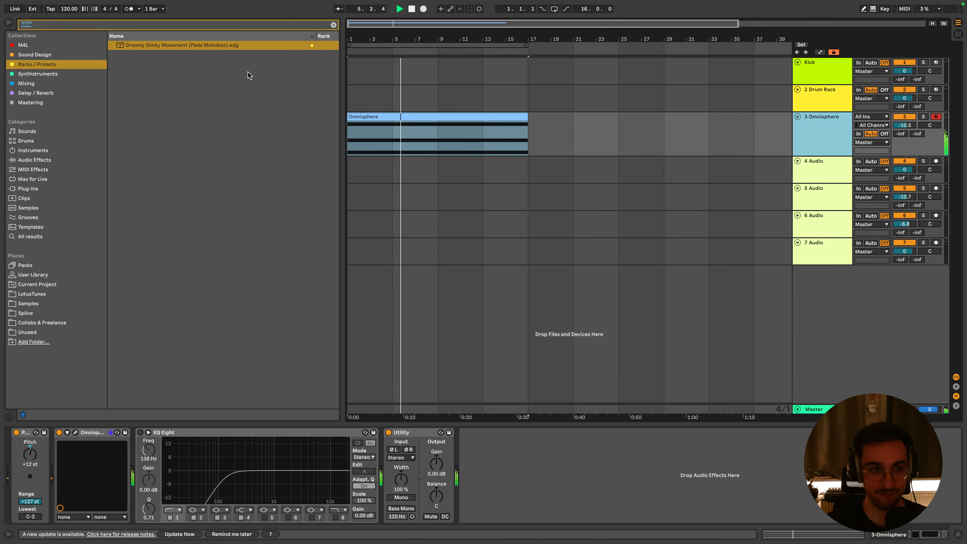
double_click(187, 47)
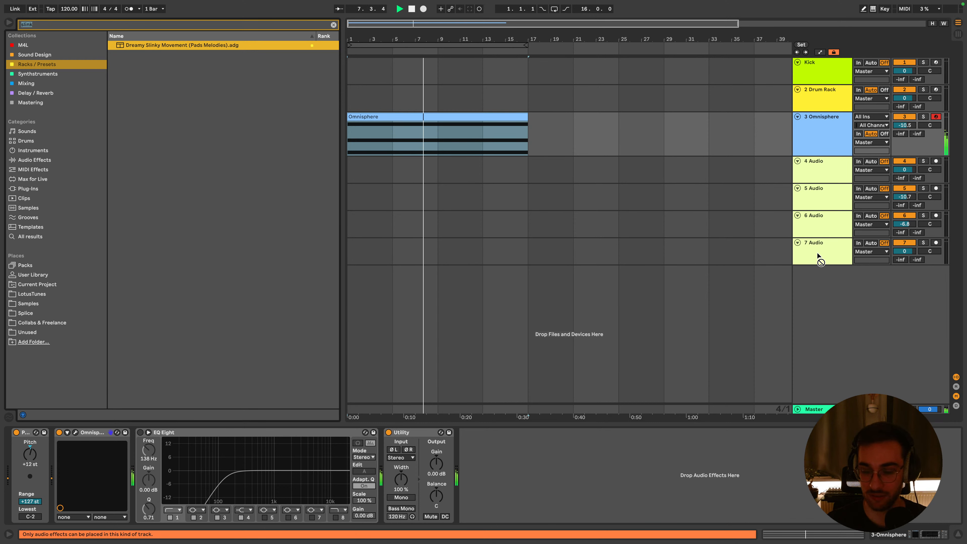
Try the FX Incredible Offbeat Delays (Beat Repeat + Timeless) rack on the Omnisphere track and remove it
left_click(334, 25)
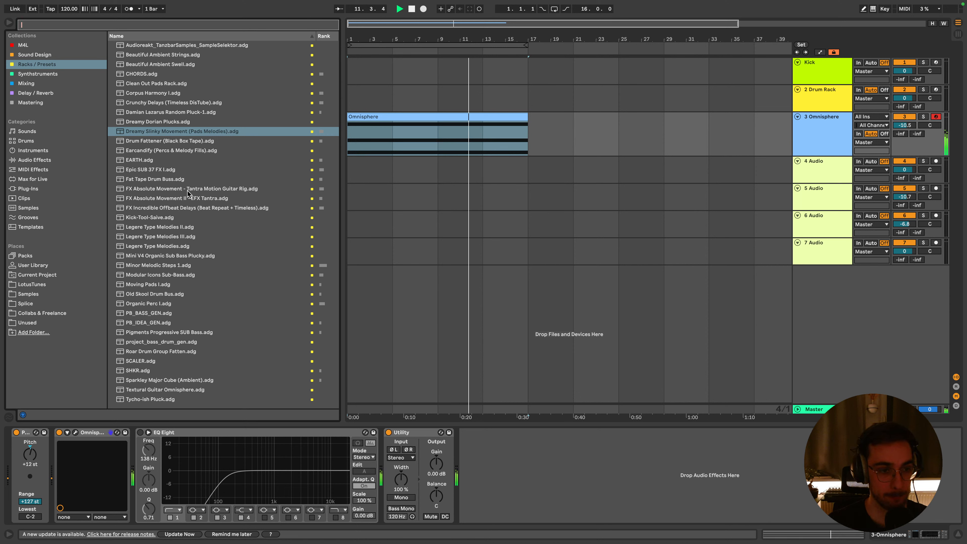
left_click(189, 199)
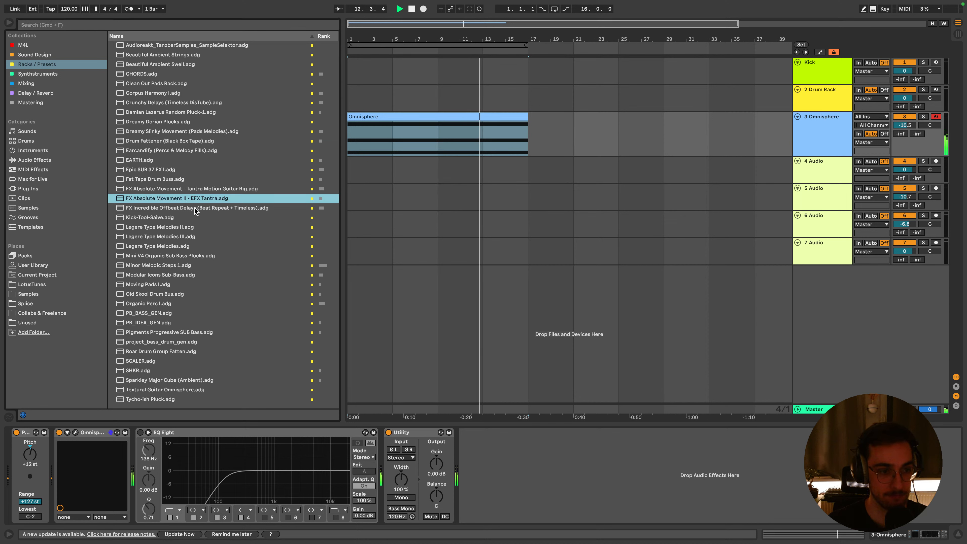
left_click_drag(194, 211, 377, 145)
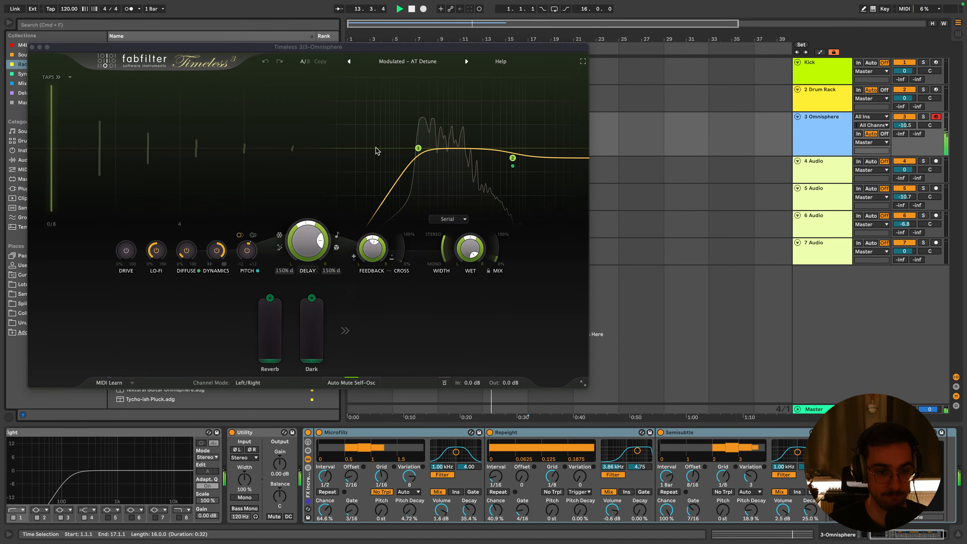
left_click(309, 487)
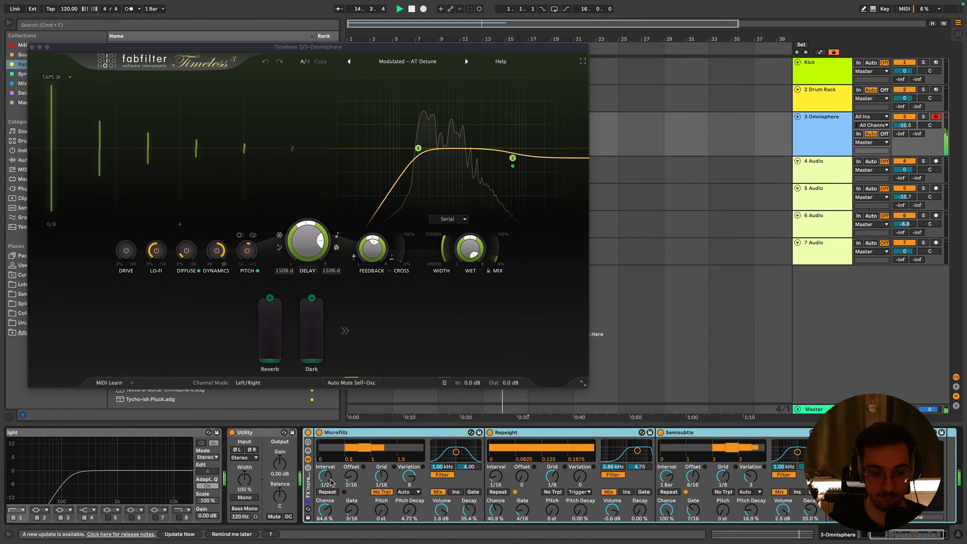
key("Delete")
Add the FX Absolute Movement II - EFX Tantra rack to the Omnisphere track and replay the chord from bar 1
left_click_drag(186, 201, 417, 139)
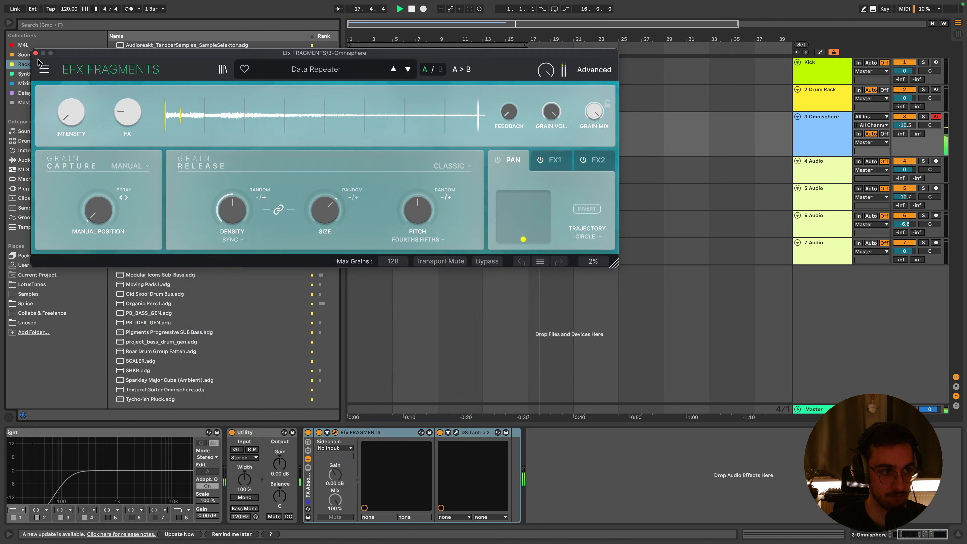
left_click(36, 53)
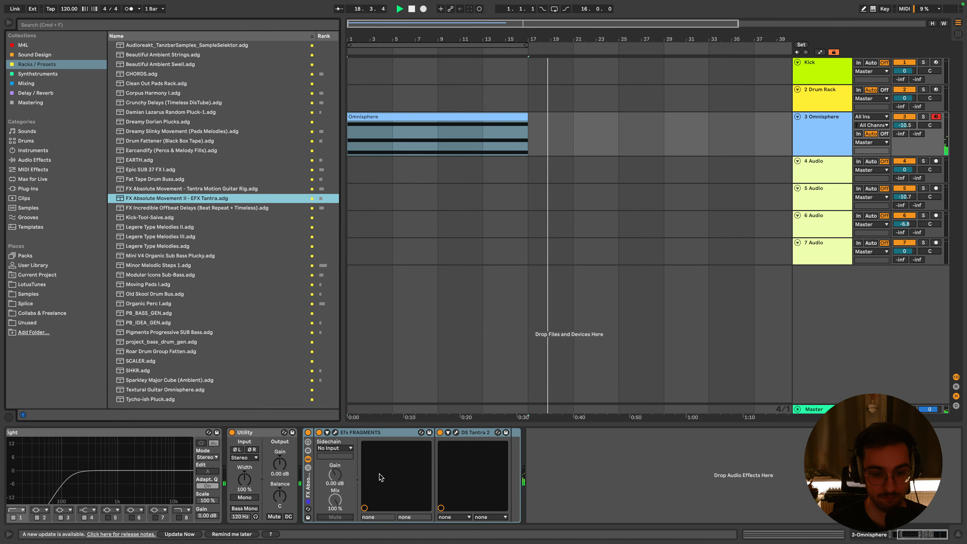
key("space")
key("space")
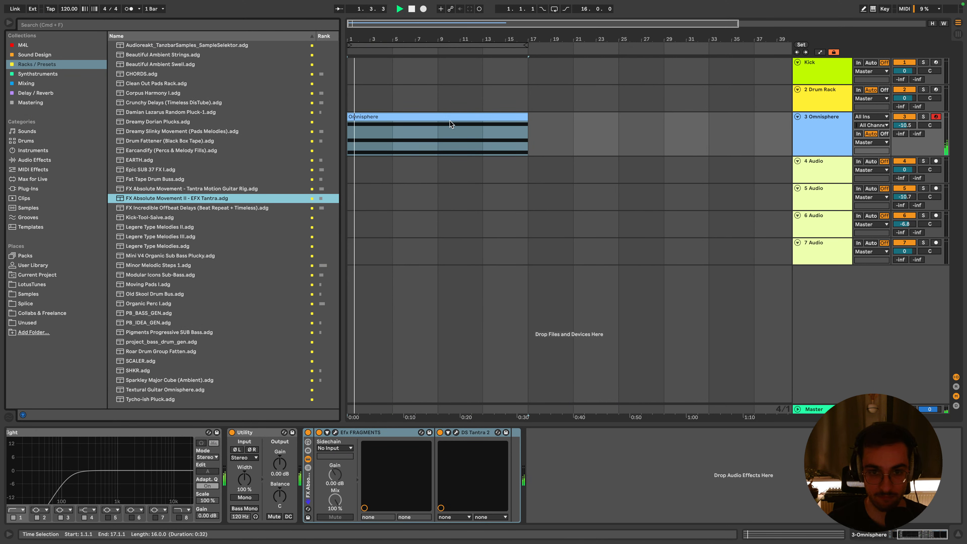
Turn on looped playback for the Omnisphere clip's 16-bar range
left_click(470, 115)
left_click(472, 45)
key("super+l")
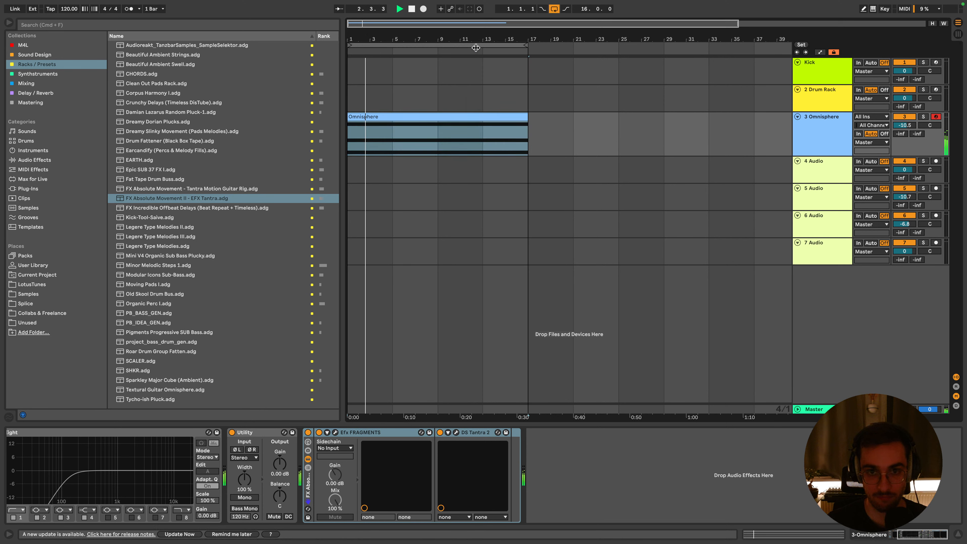
Set the Mix of DS Tantra 2 on the Omnisphere track to 100 and close the plug-in window
left_click(455, 432)
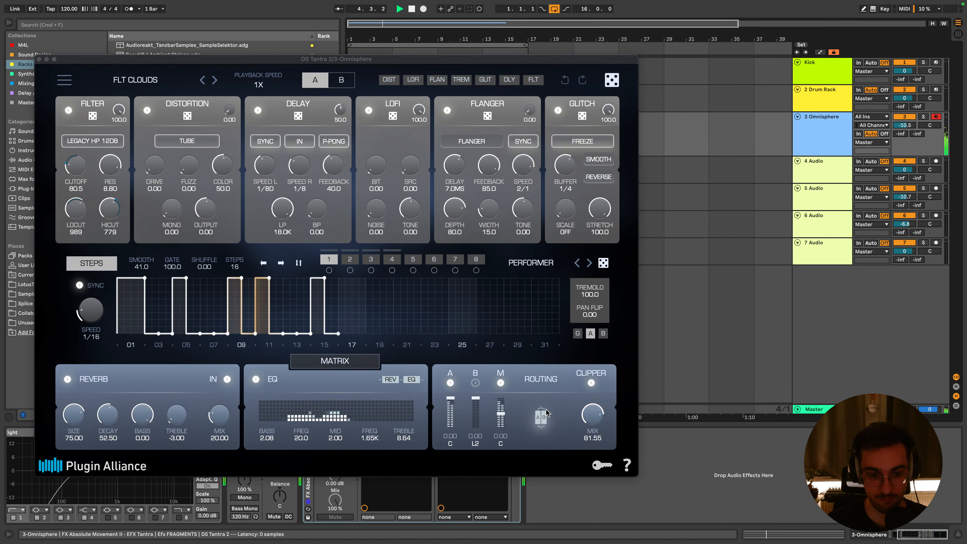
left_click(39, 58)
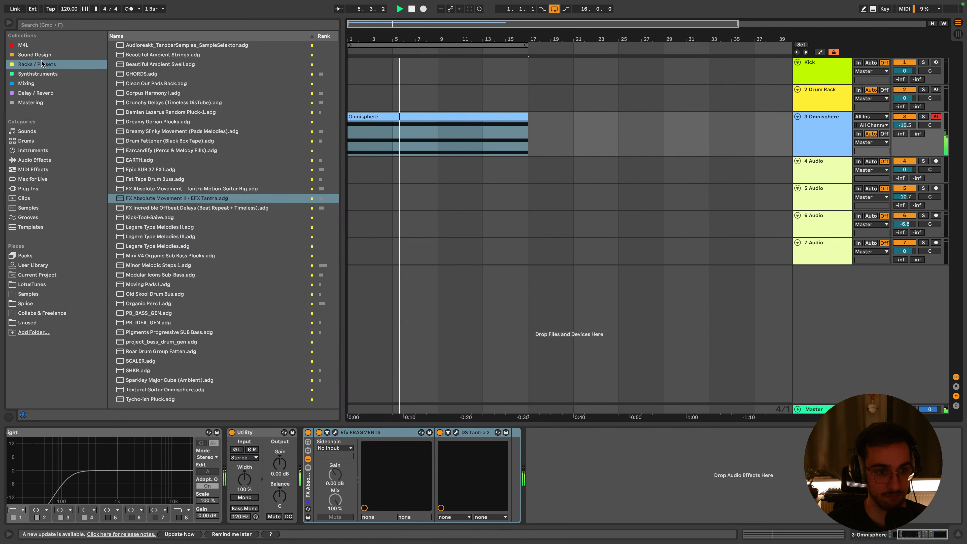
left_click(457, 434)
left_click_drag(596, 417, 596, 408)
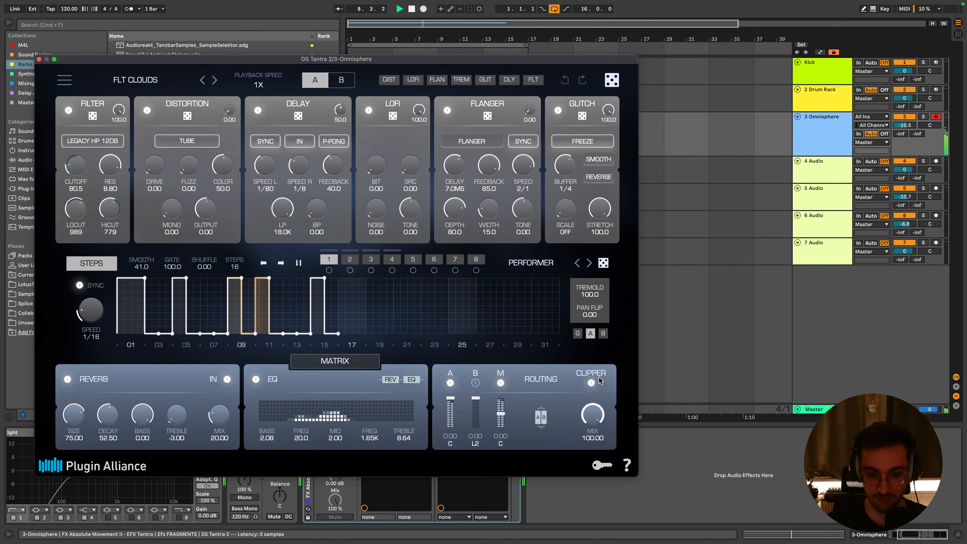
left_click(39, 59)
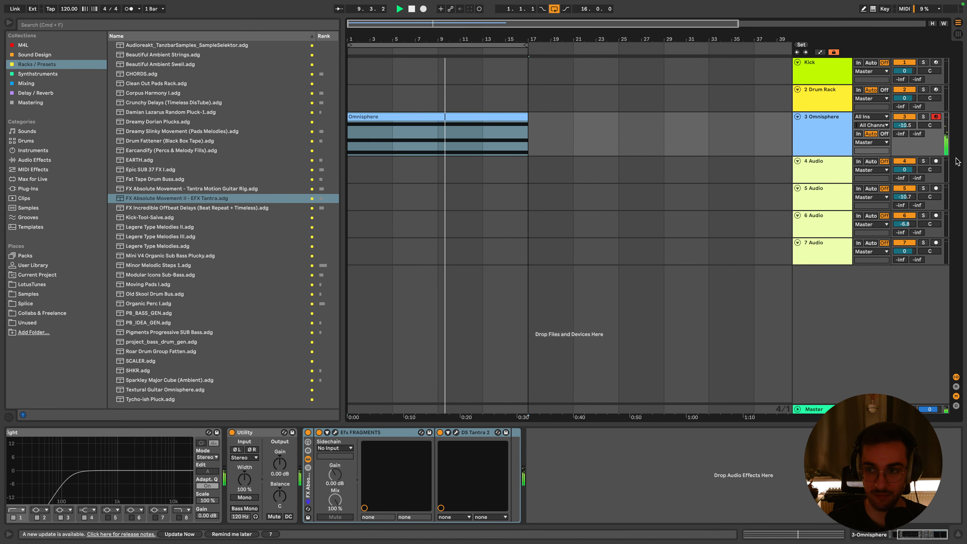
Set the Omnisphere track's volume to -16.2 dB and duplicate the track
left_click_drag(905, 125, 904, 129)
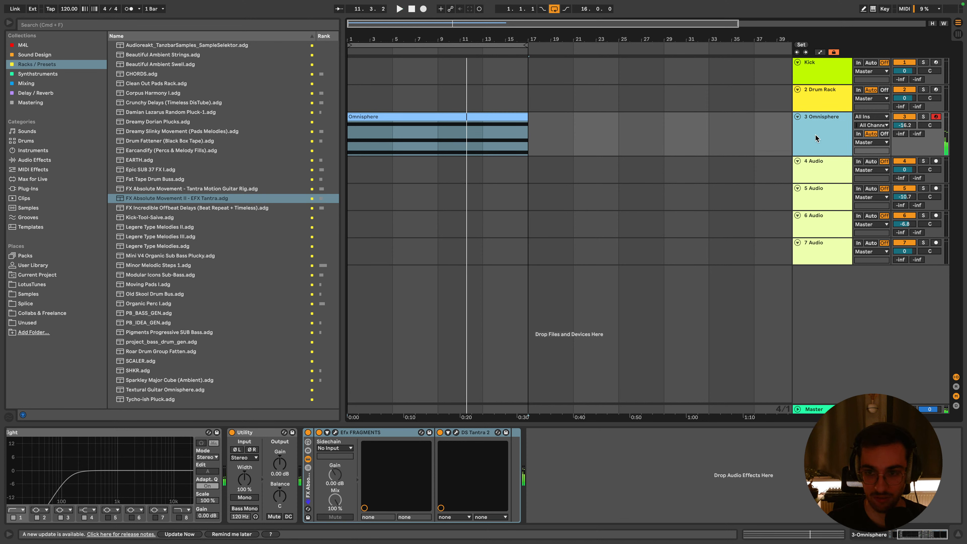
key("super+d")
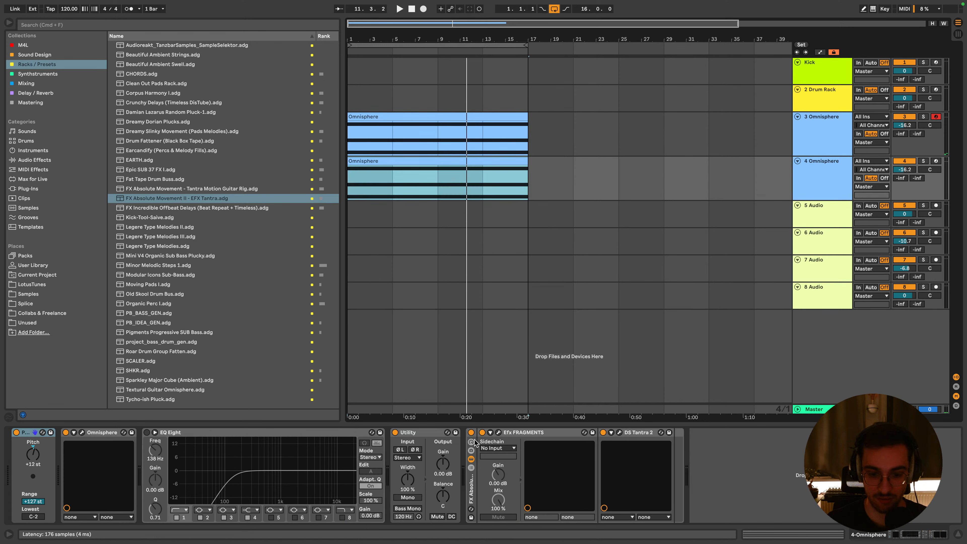
Delete the EFX Tantra rack from the duplicated Omnisphere track and reset its Pitch device to 0 st
left_click(471, 468)
left_click(495, 434)
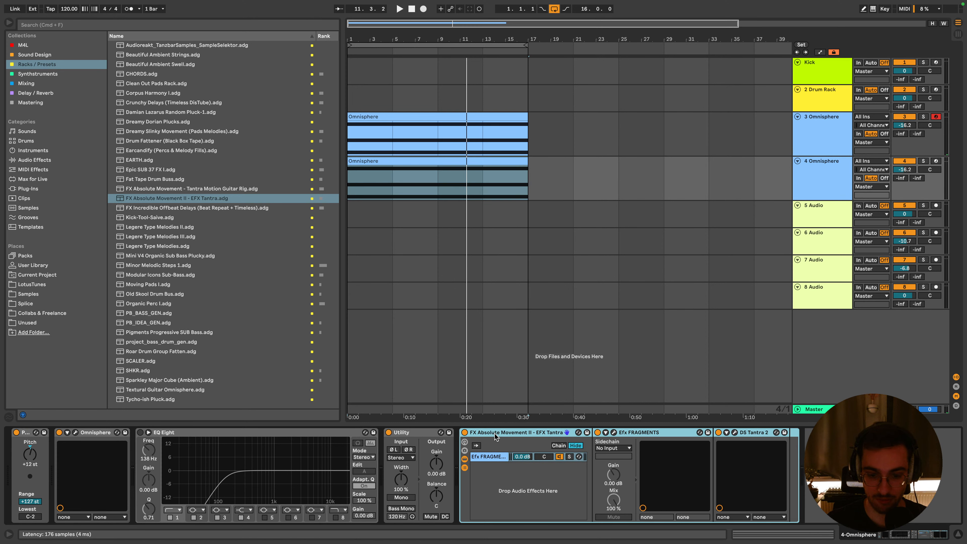
key("Delete")
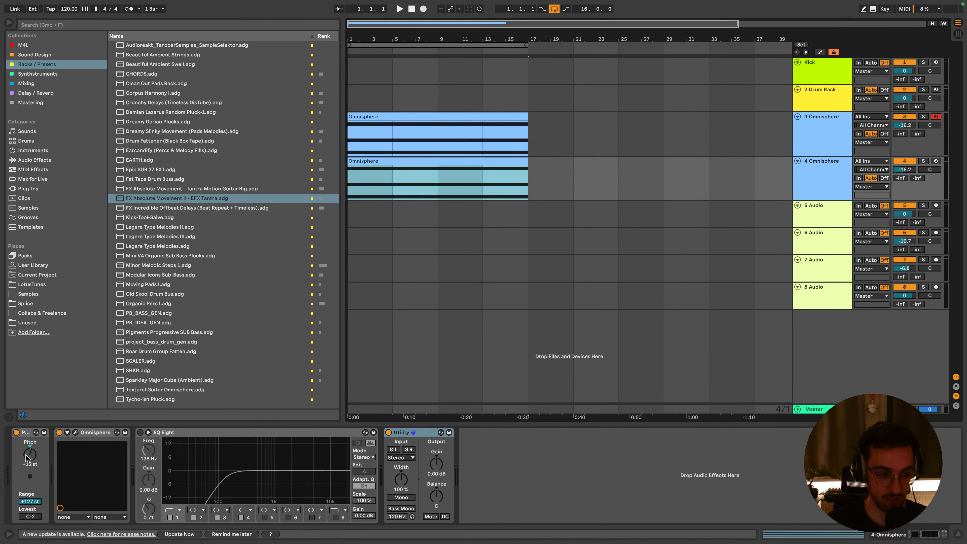
double_click(26, 455)
Balance the two Omnisphere tracks at -13.2 dB for the duplicate and -18.1 dB for the original, and start playback
left_click_drag(905, 170, 904, 162)
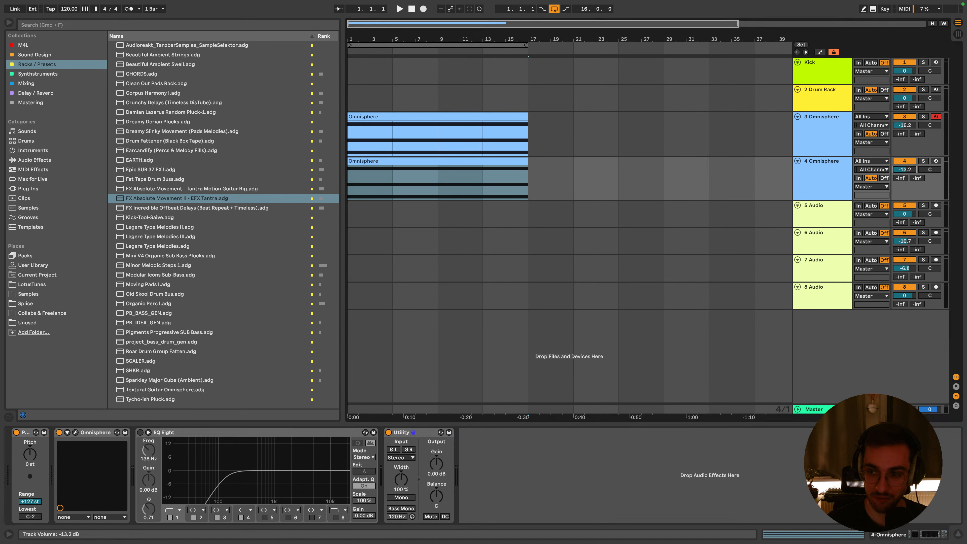
left_click(477, 160)
left_click_drag(909, 124, 909, 130)
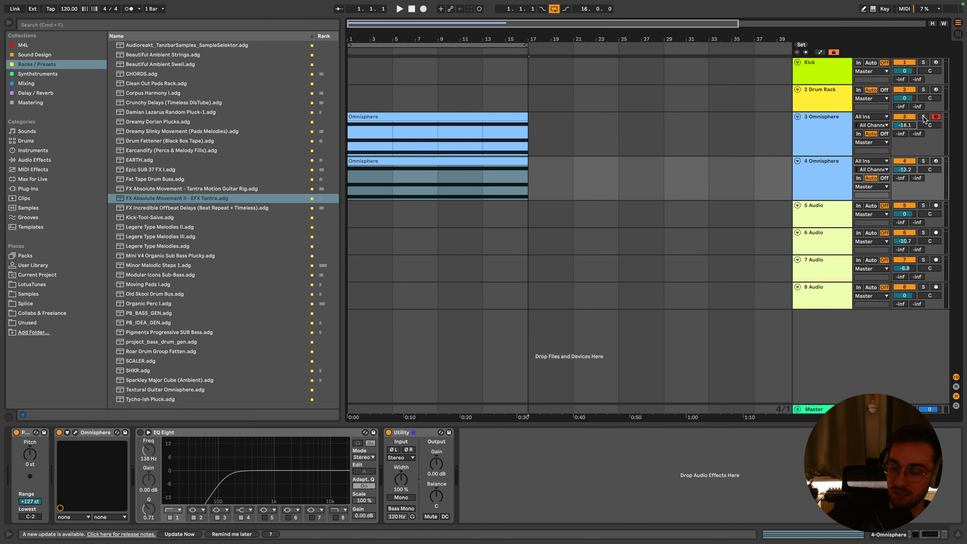
key("space")
Move the original Omnisphere track's EQ Eight after the EFX Tantra rack and enable it with the low cut at 445 Hz
left_click(824, 129)
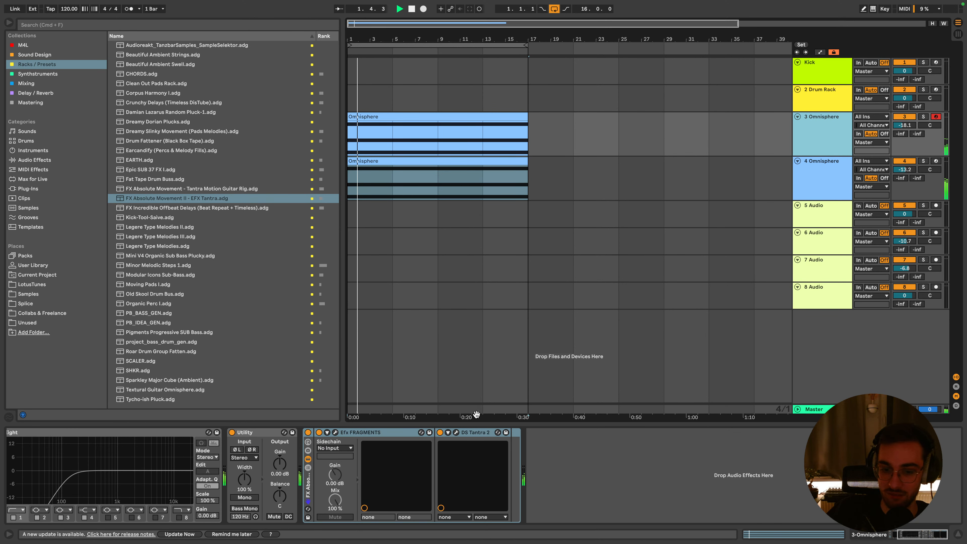
left_click_drag(121, 433, 622, 485)
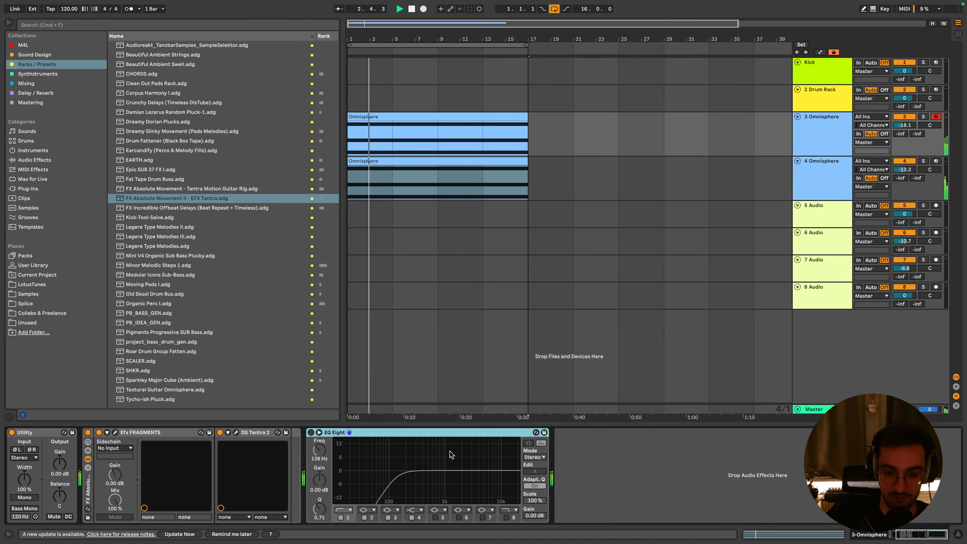
left_click(311, 432)
left_click_drag(397, 477, 425, 478)
left_click(388, 119)
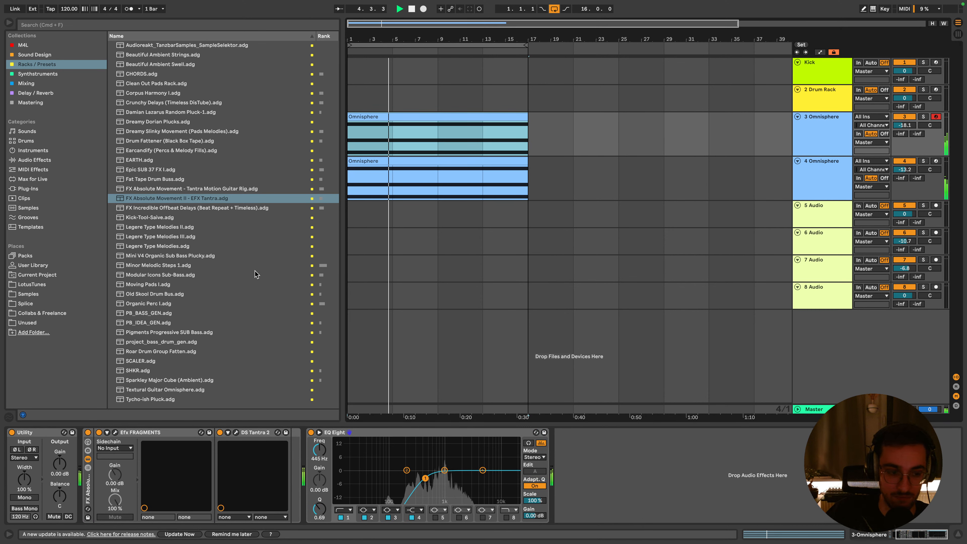
Set the original Omnisphere track's Pitch device to +24 st and briefly audition the track in solo
left_click(57, 469)
scroll(45, 460, "left", 5)
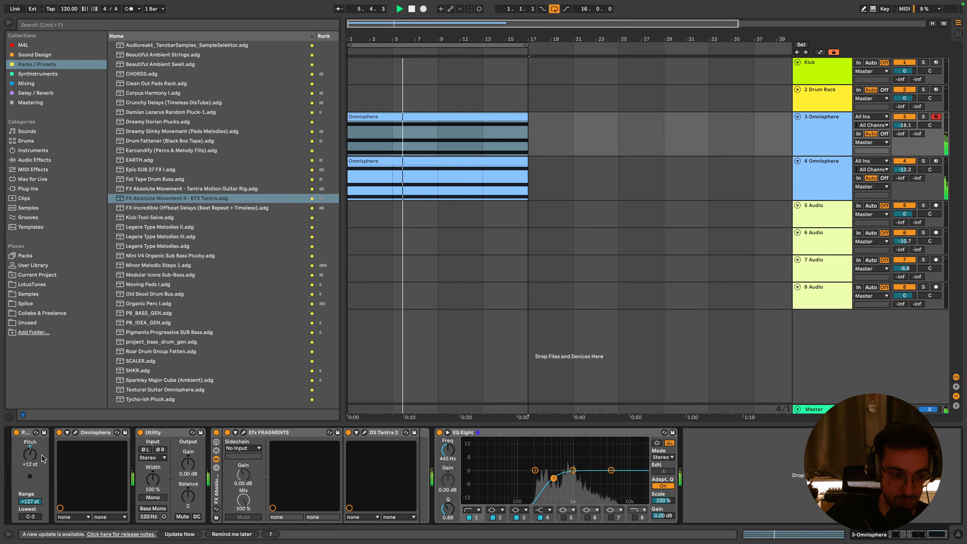
left_click_drag(30, 454, 29, 442)
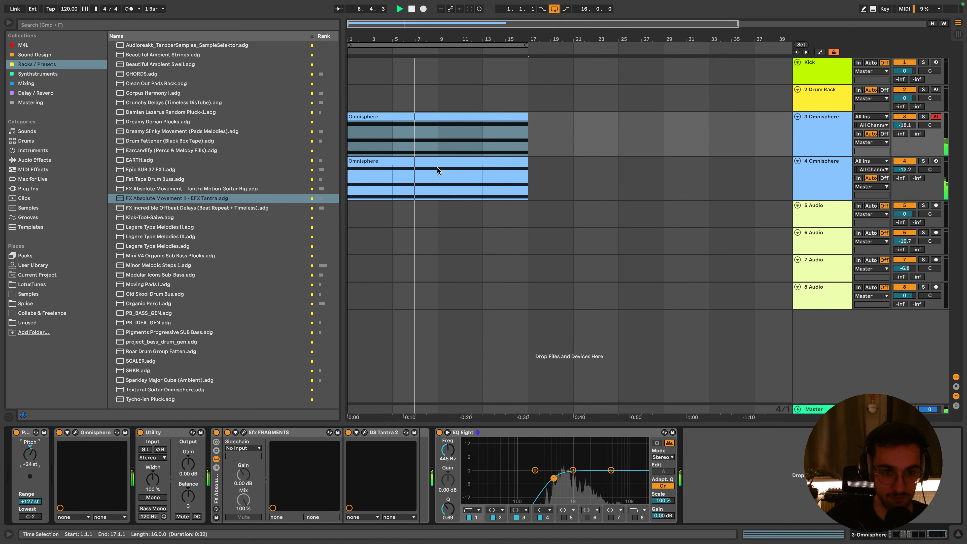
left_click(436, 126)
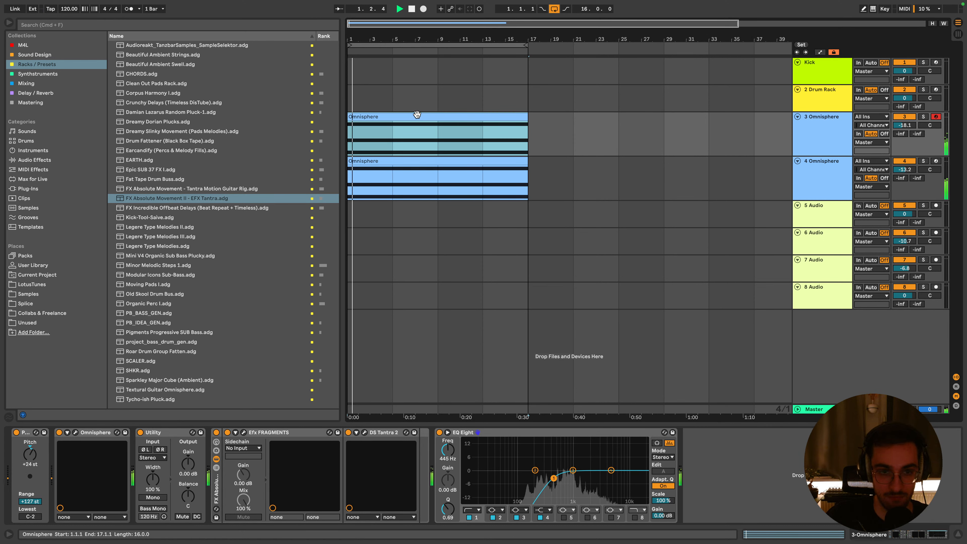
left_click(925, 117)
left_click(925, 117)
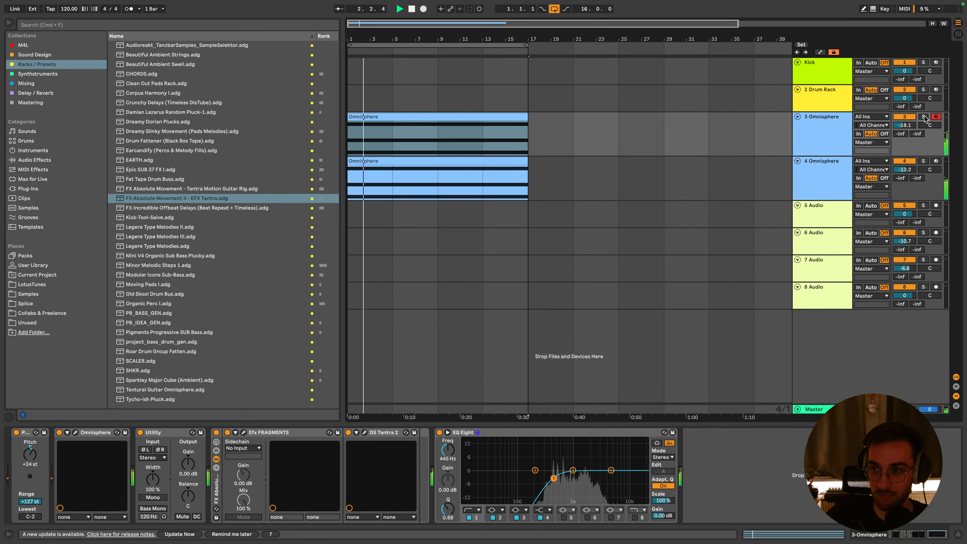
Lower the original Omnisphere track to -23.0 dB and switch off the Distortion, Lofi and Glitch modules in its DS Tantra 2
left_click_drag(904, 125, 904, 128)
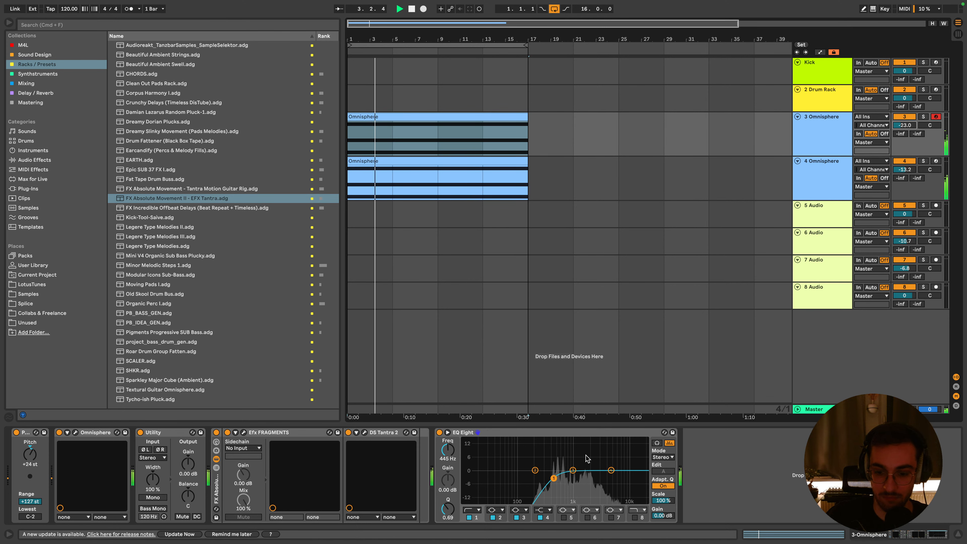
left_click(365, 432)
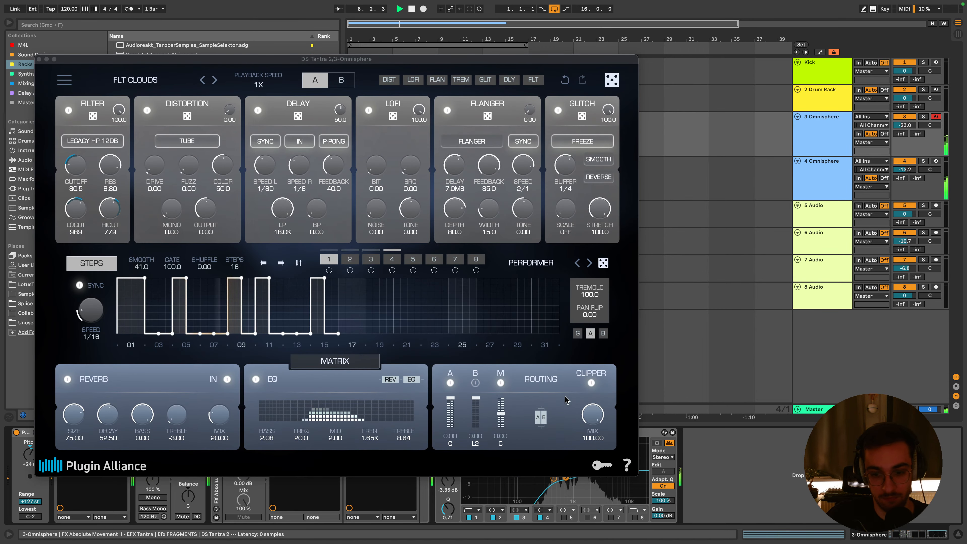
left_click(148, 111)
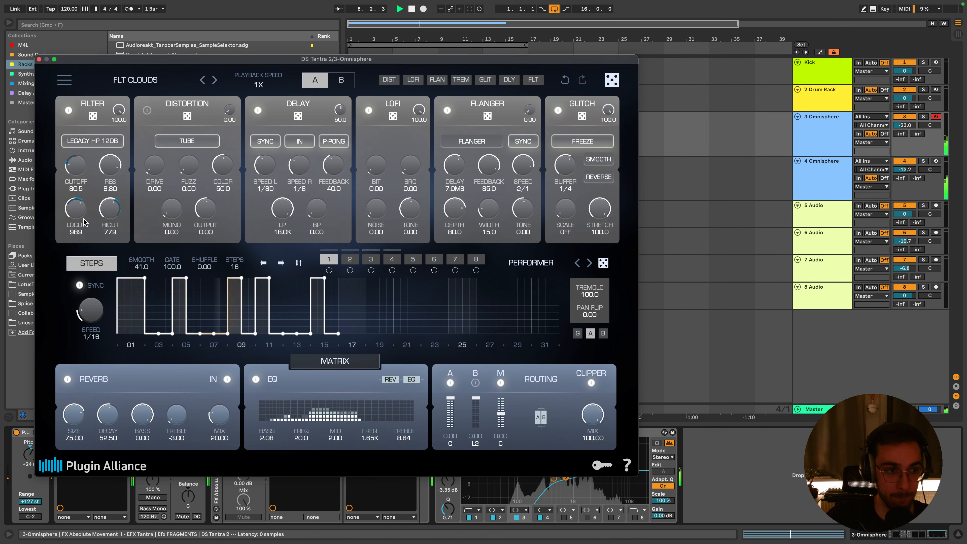
left_click(369, 111)
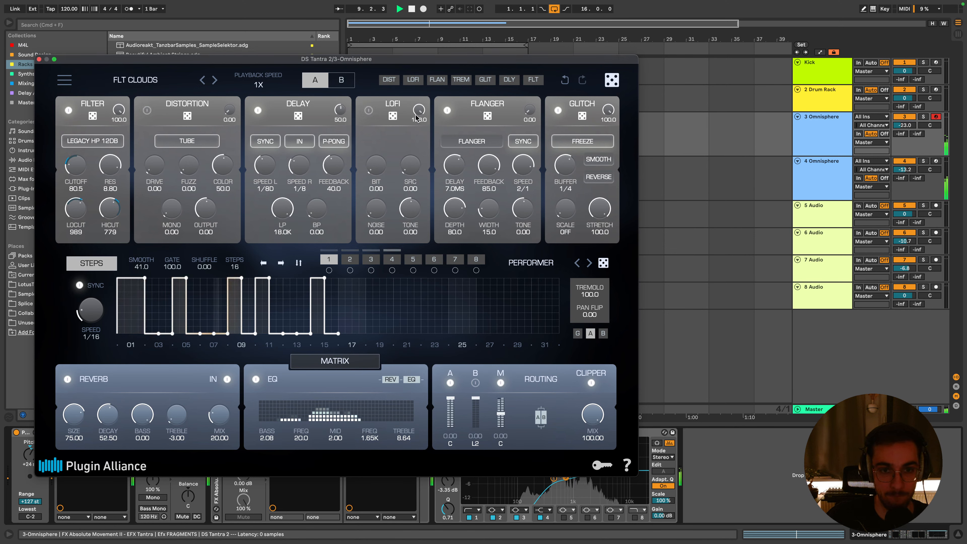
left_click(558, 110)
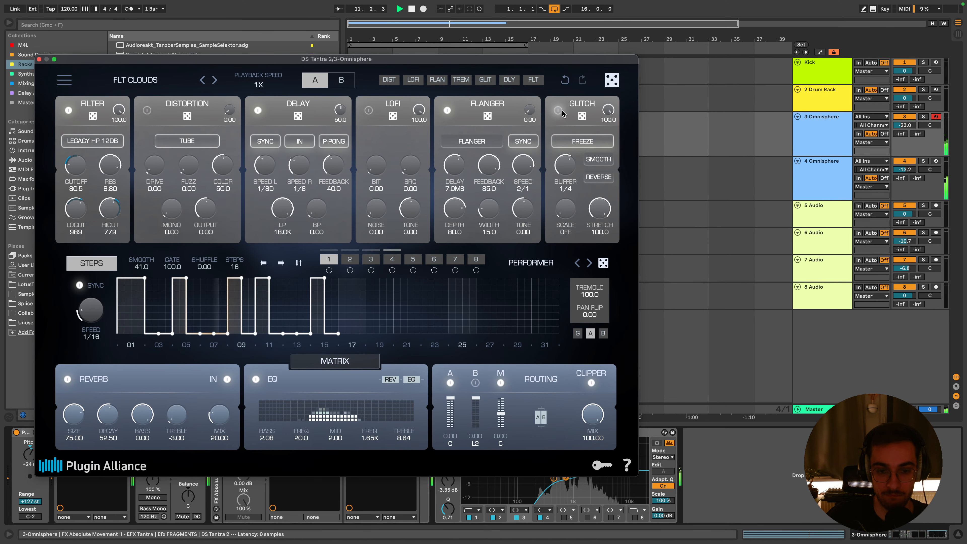
left_click(39, 59)
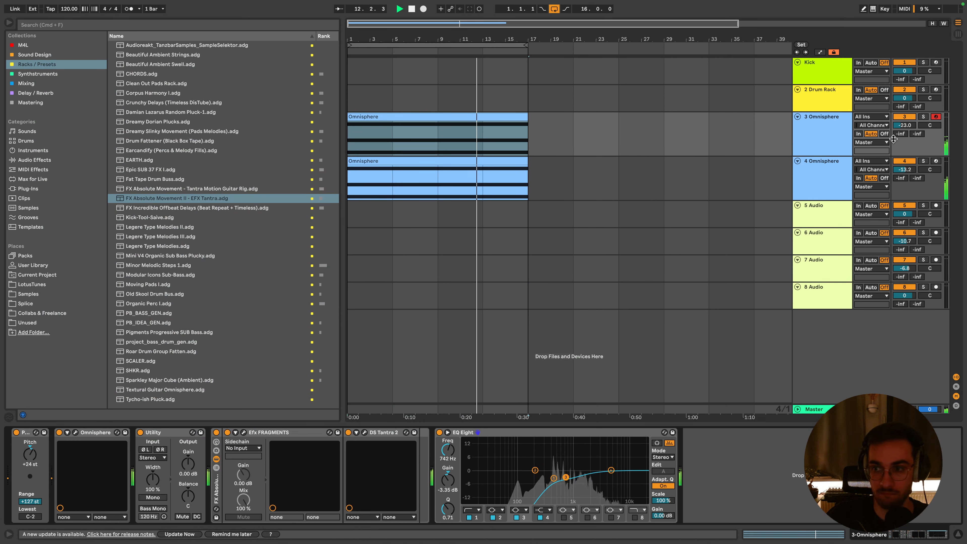
Lower the original Omnisphere track to -24.0 dB and transpose all notes of its clip down an octave
left_click_drag(897, 156, 904, 119)
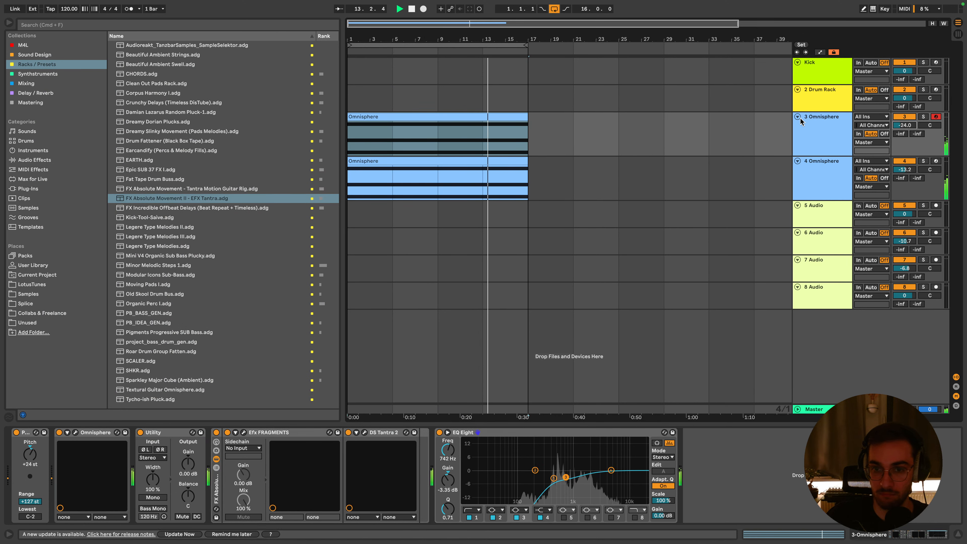
double_click(477, 117)
left_click(455, 268)
key("super+a")
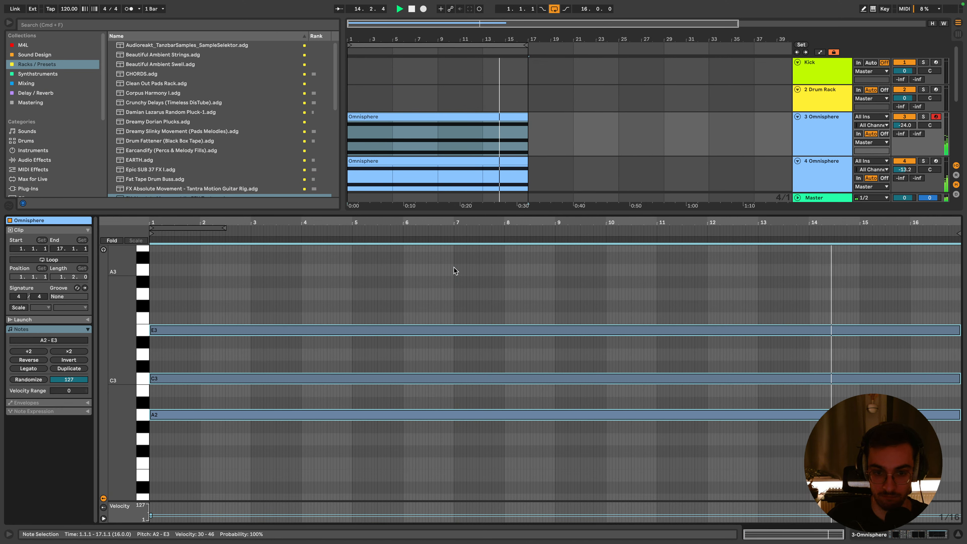
key("shift+Down")
key("shift+Tab")
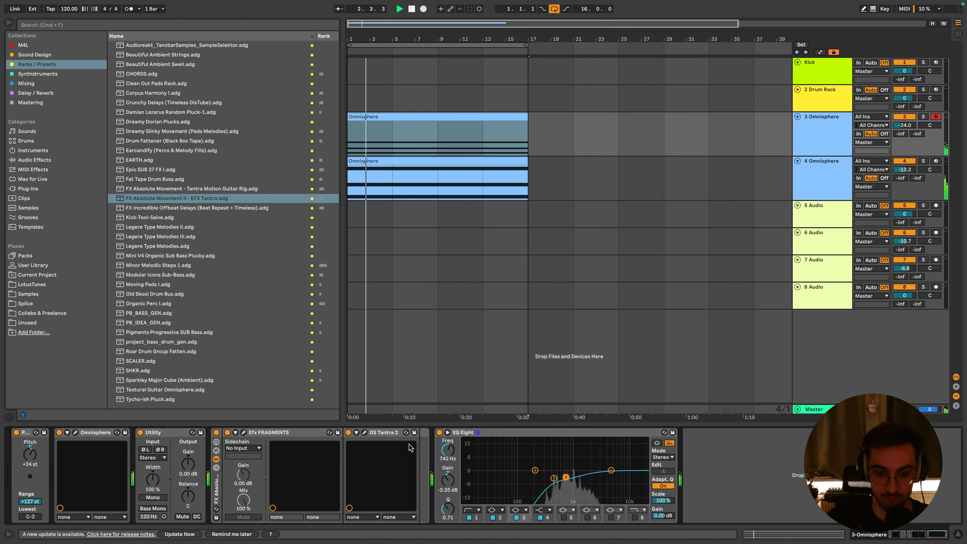
Set the low cut of the original Omnisphere track's EQ Eight to 344 Hz and play both layers together
left_click_drag(554, 478, 547, 477)
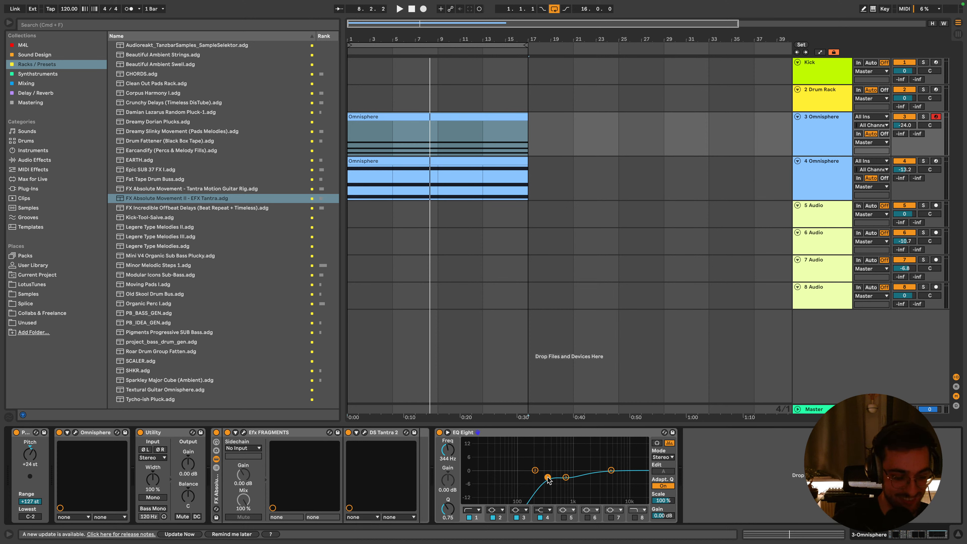
key("space")
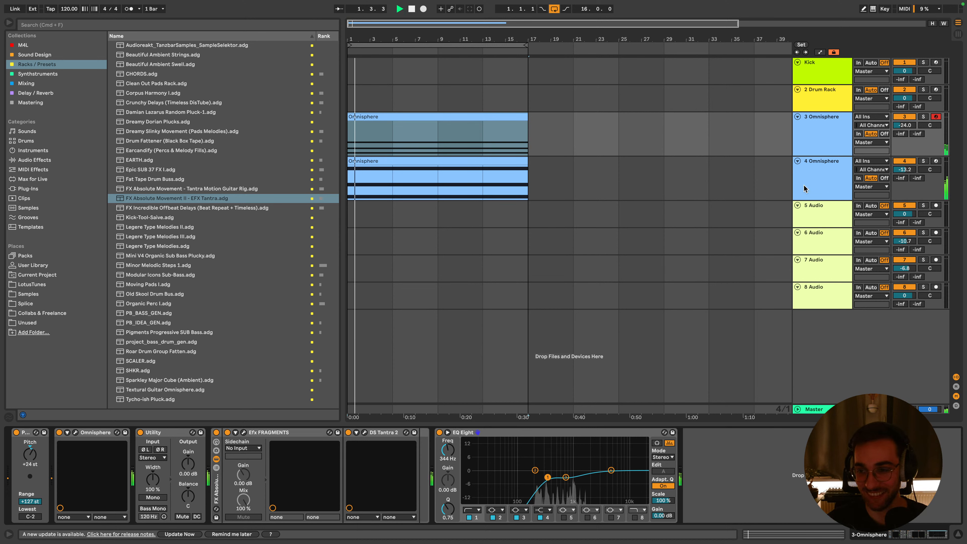
left_click(895, 183)
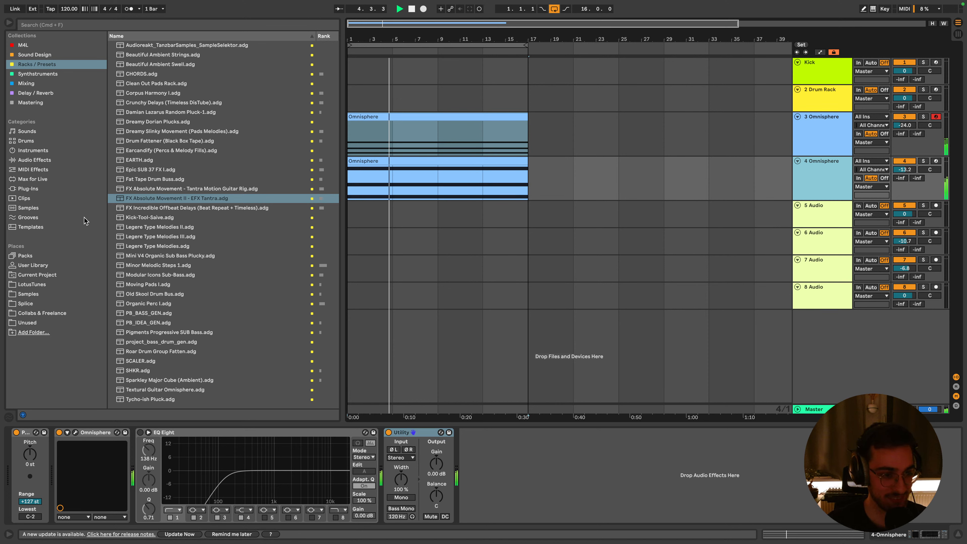
left_click(49, 23)
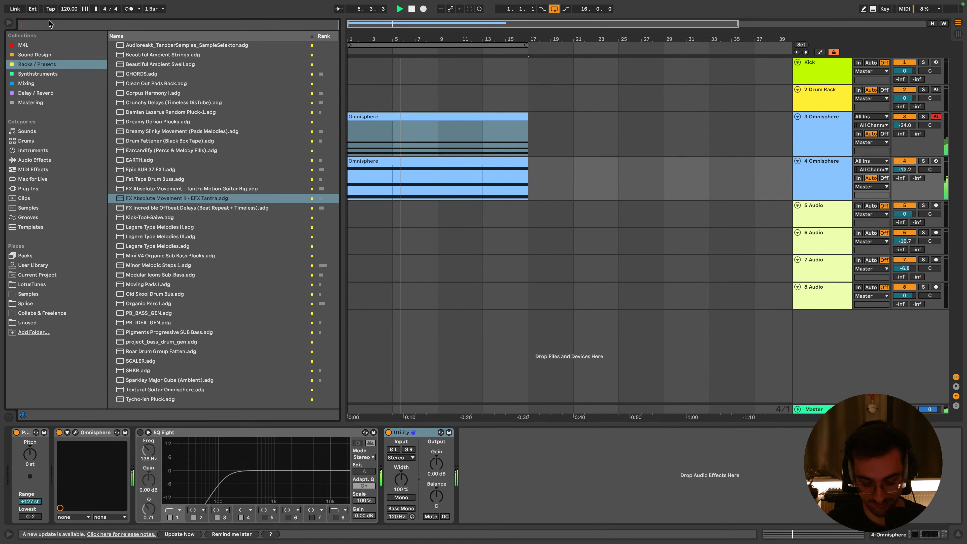
type("latin")
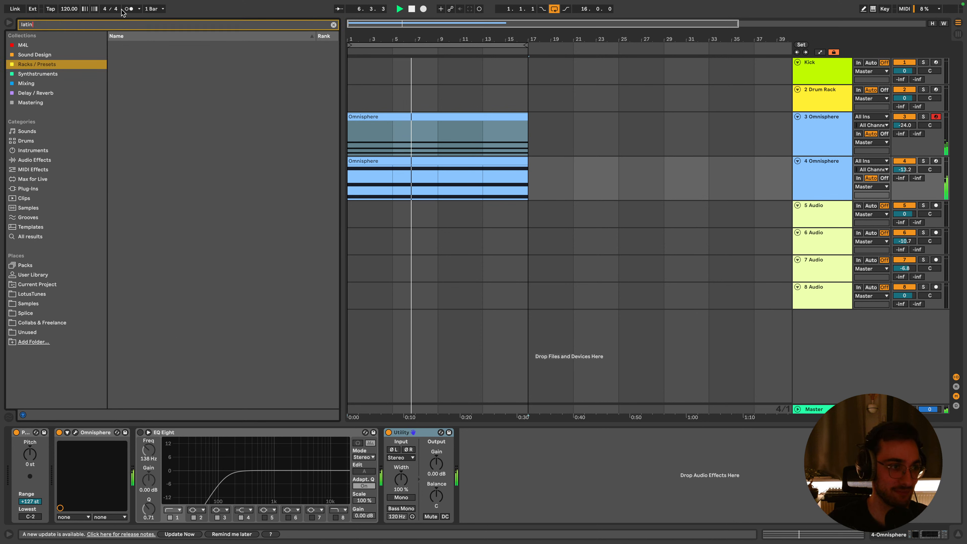
left_click(45, 160)
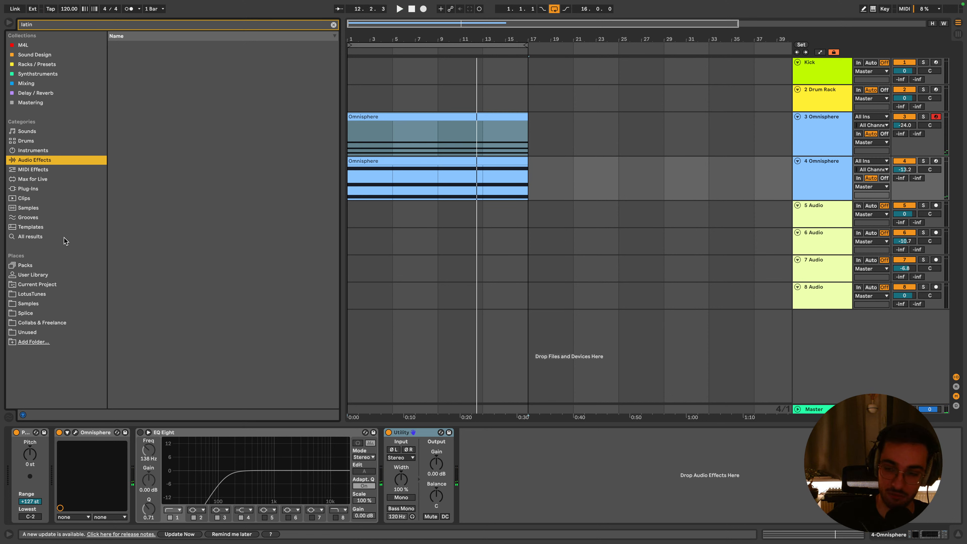
key("space")
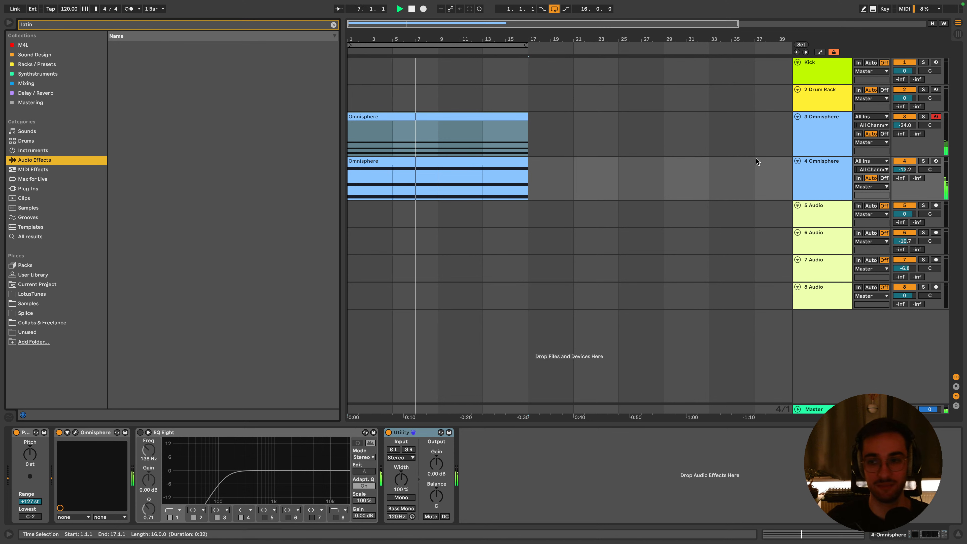
left_click(834, 178)
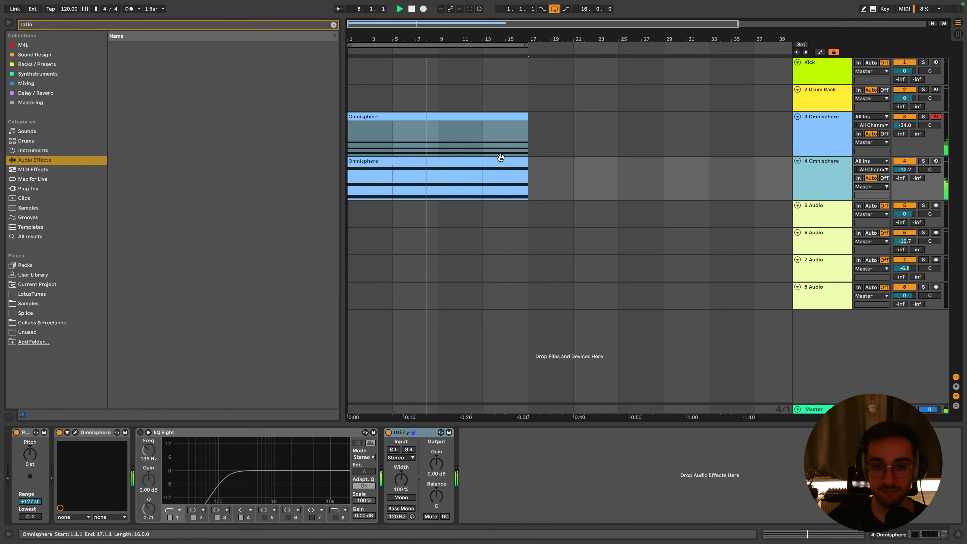
left_click(477, 161)
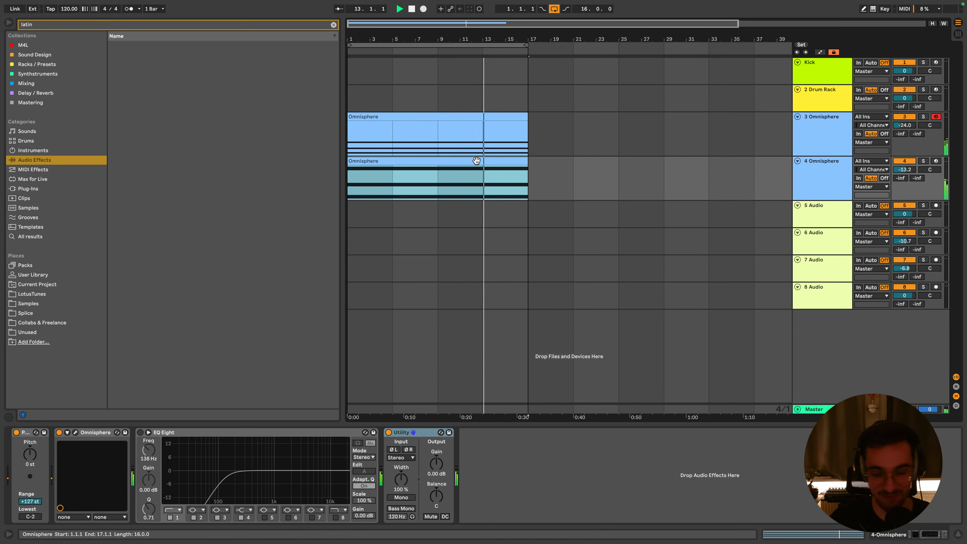
left_click(333, 24)
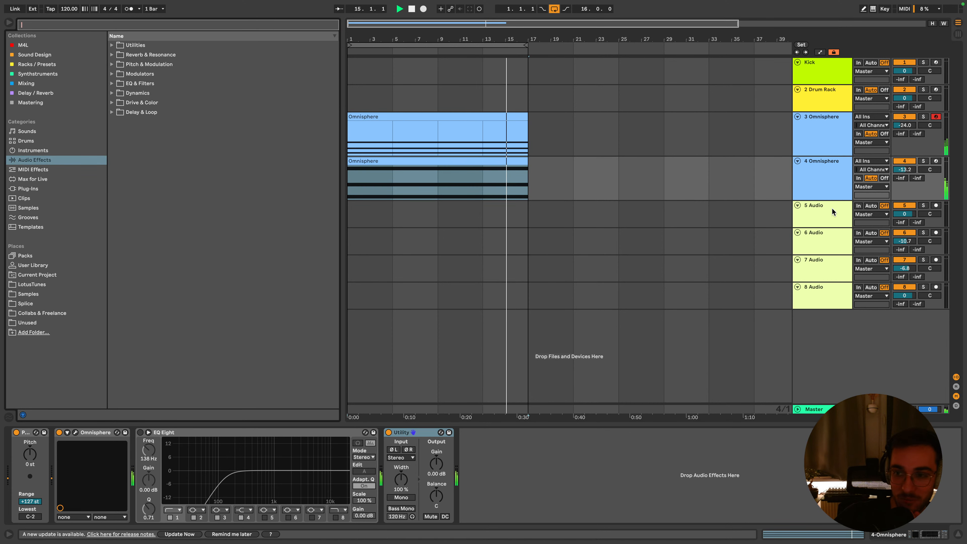
Search the installed Packs for latin and open the Drums folder of the Latin Percussion pack
left_click(822, 180)
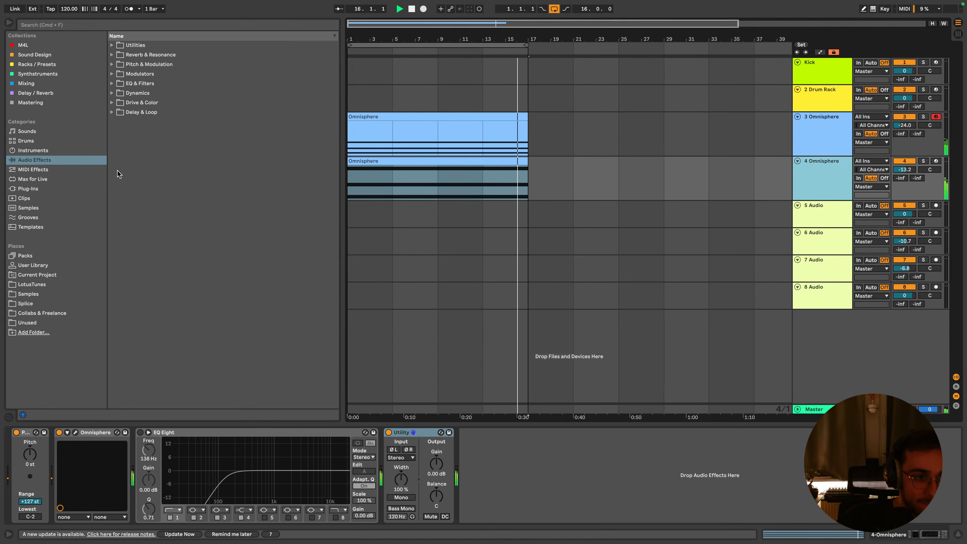
left_click(27, 255)
left_click(87, 26)
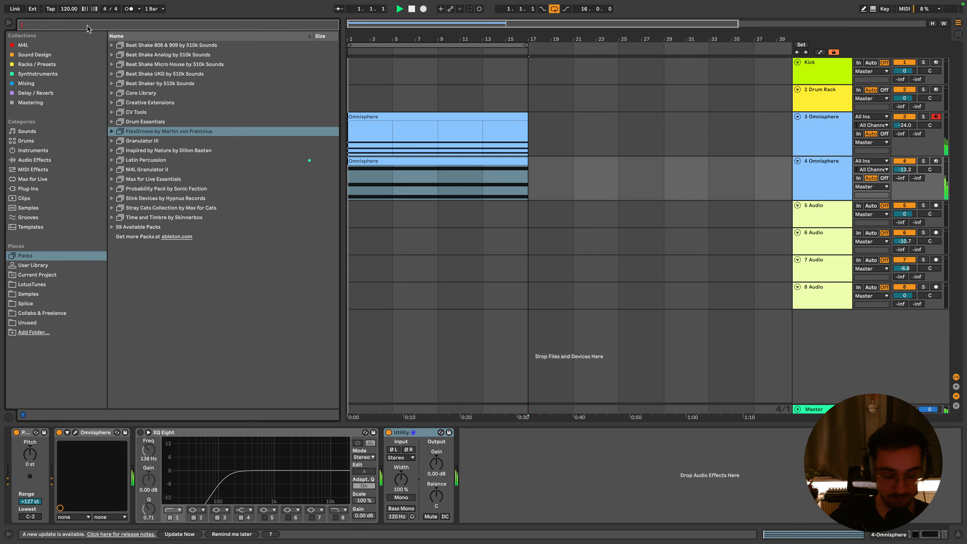
type("latin")
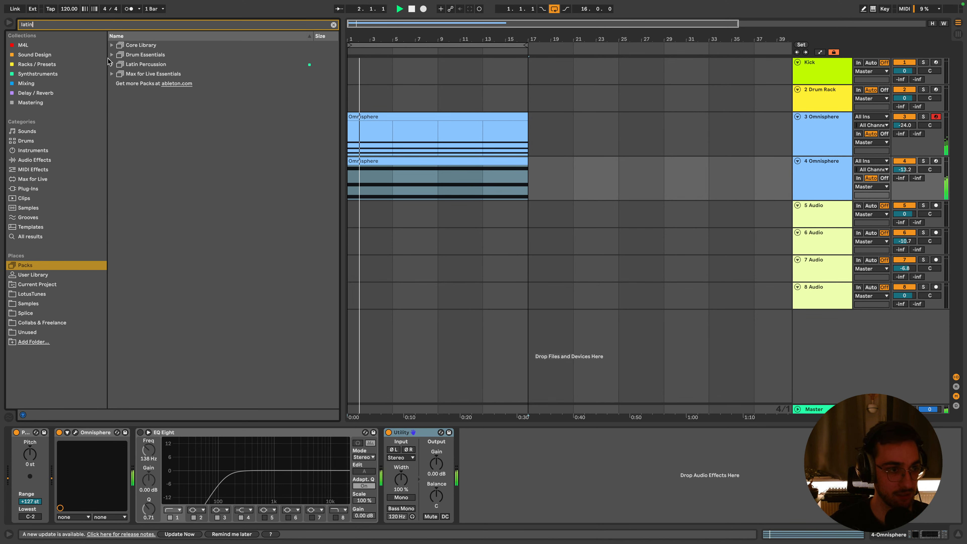
left_click(112, 64)
left_click(119, 93)
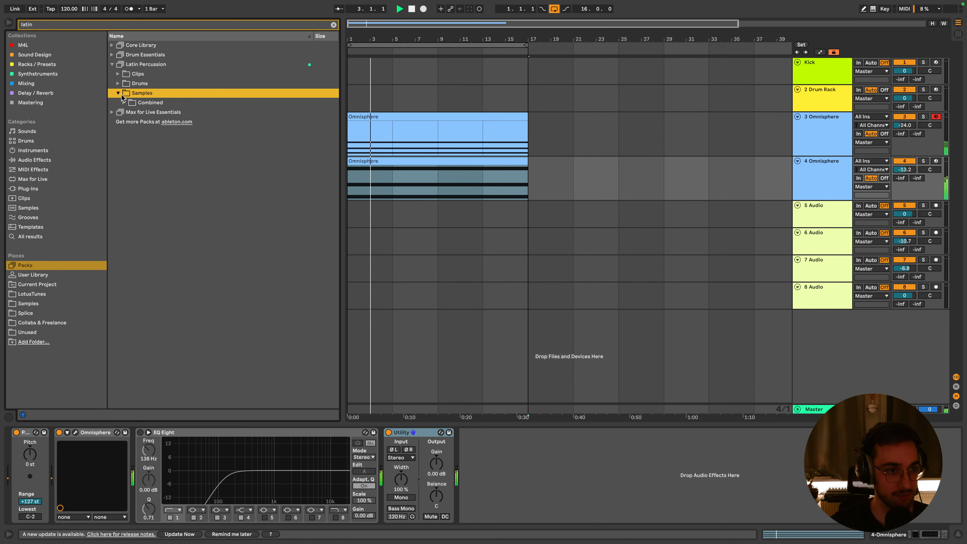
left_click(118, 85)
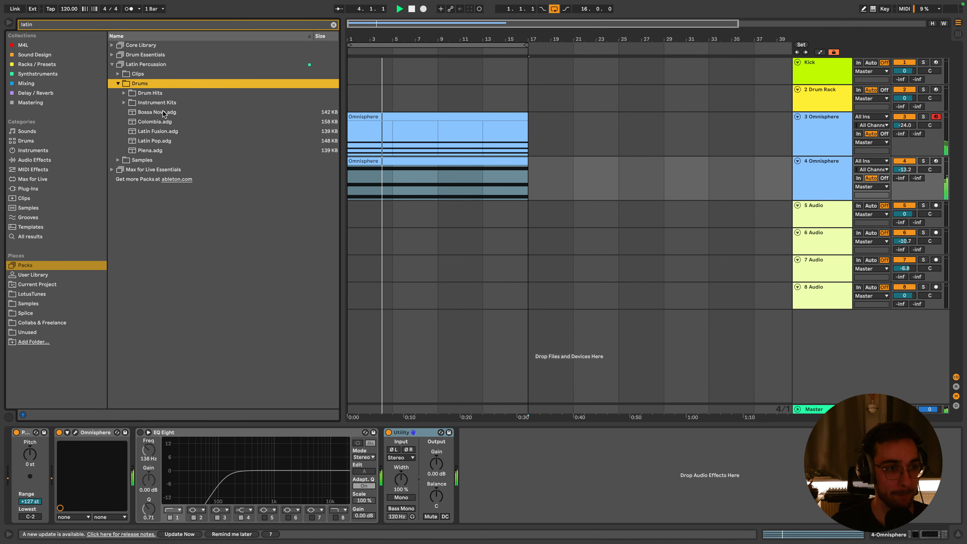
Preview the Colombia and Latin Fusion kits and try Latin Fusion on a new track, removing that track again
left_click(158, 124)
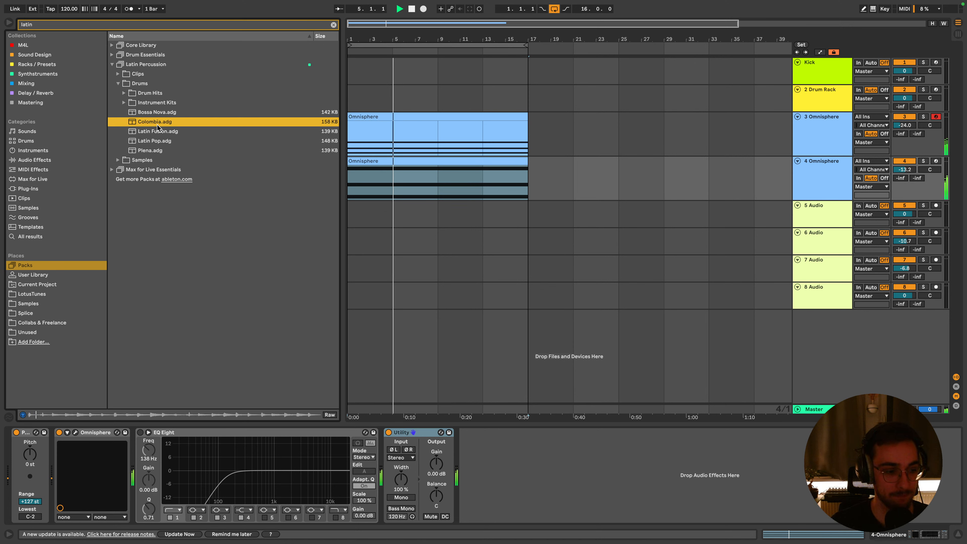
left_click(157, 131)
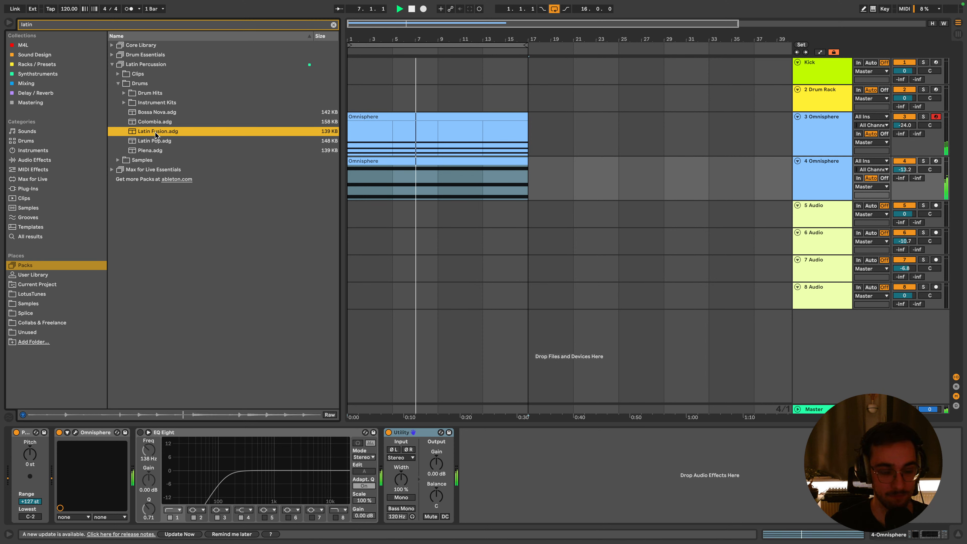
left_click_drag(154, 132, 440, 328)
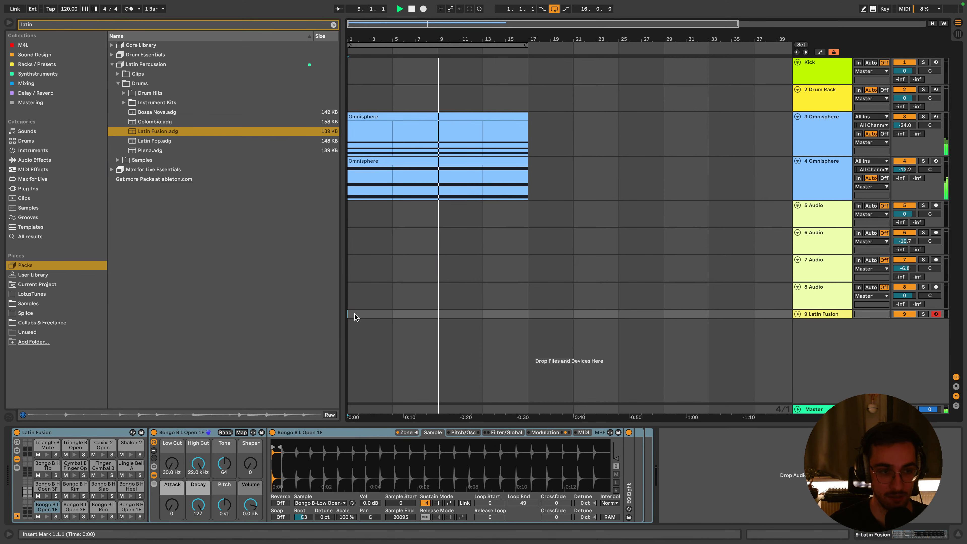
left_click(828, 315)
key("Delete")
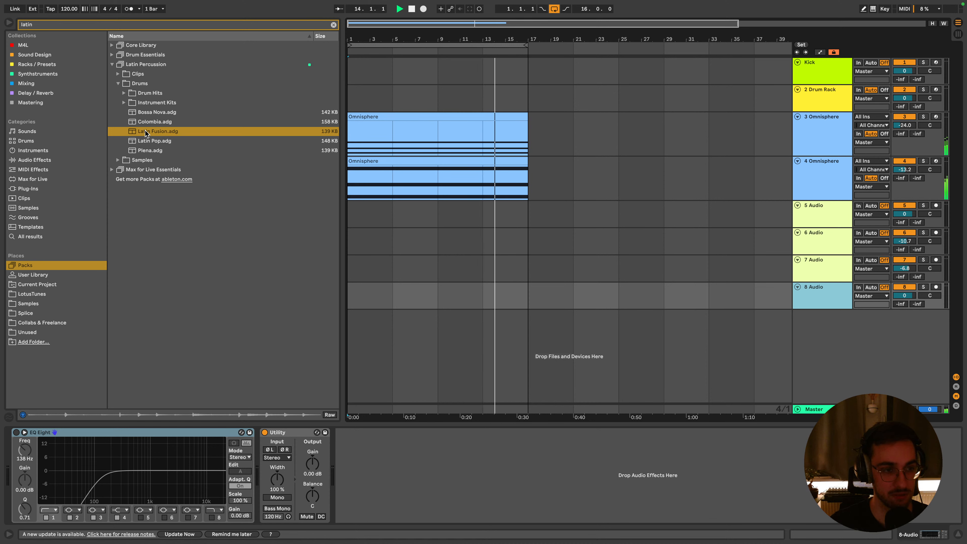
left_click_drag(145, 130, 447, 261)
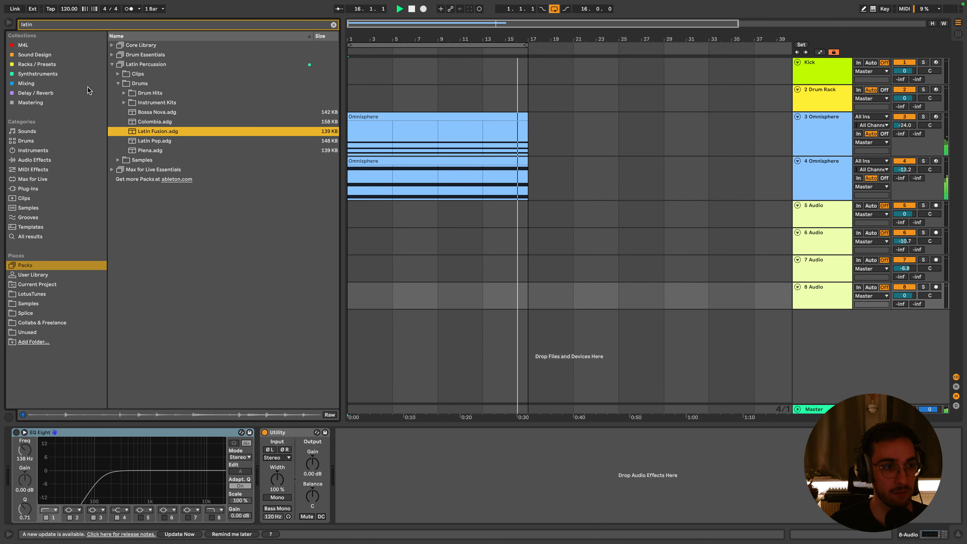
Open the Latin Percussion pack's Clips folder and browse its clips, previewing Afoxe Cabasa & Agogo-107bpm and Bolero Conga Tumba-86bpm
left_click(118, 73)
left_click(156, 111)
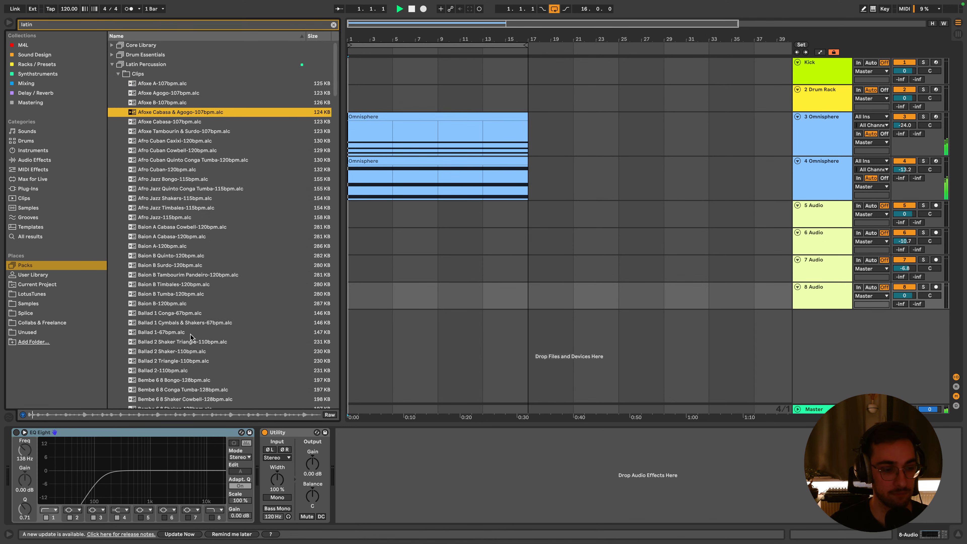
scroll(194, 336, "down", 5)
scroll(194, 336, "down", 2)
left_click(192, 310)
scroll(192, 309, "down", 4)
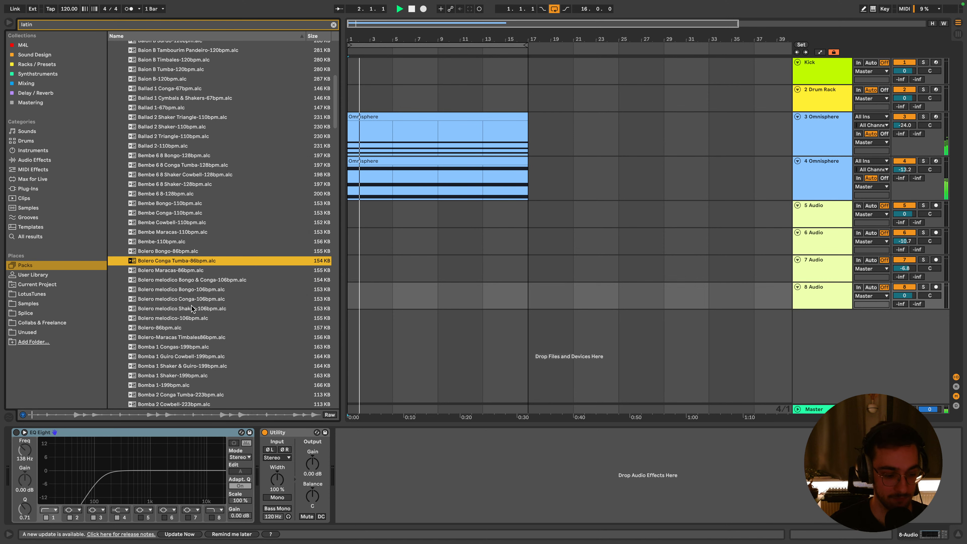
Compare the Bolero melodico Conga, Bolero Bongo, Bolero Maracas and Bolero Conga Tumba clips by previewing them against the chords
left_click(196, 248)
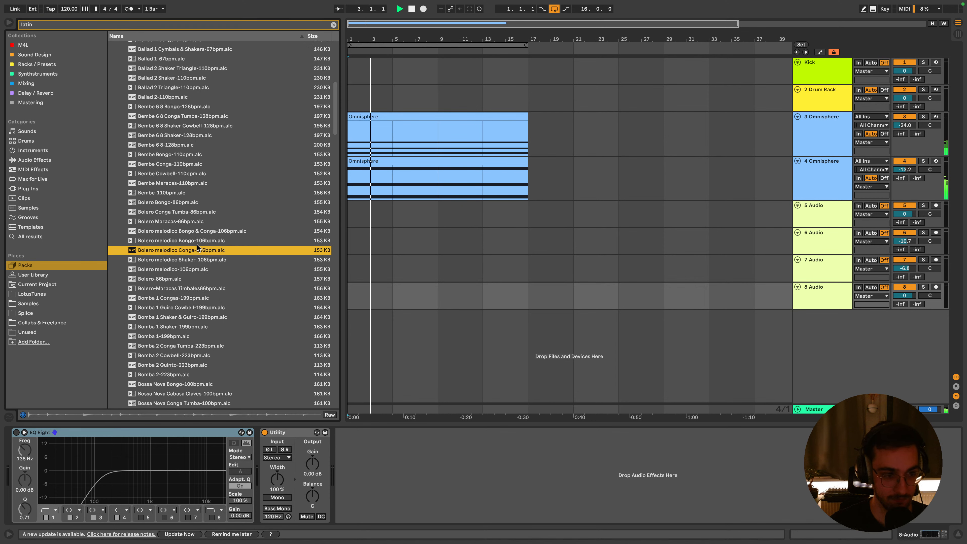
left_click(180, 214)
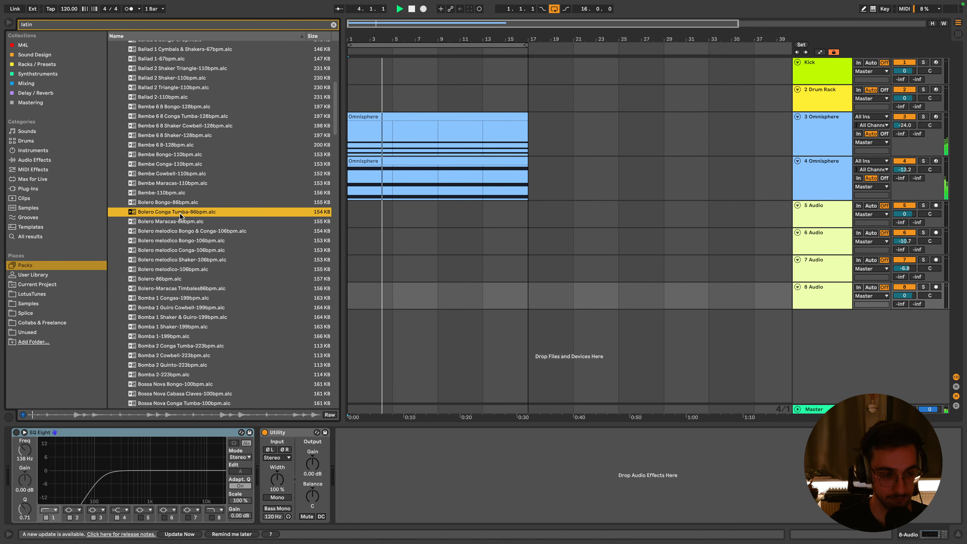
scroll(181, 225, "up", 4)
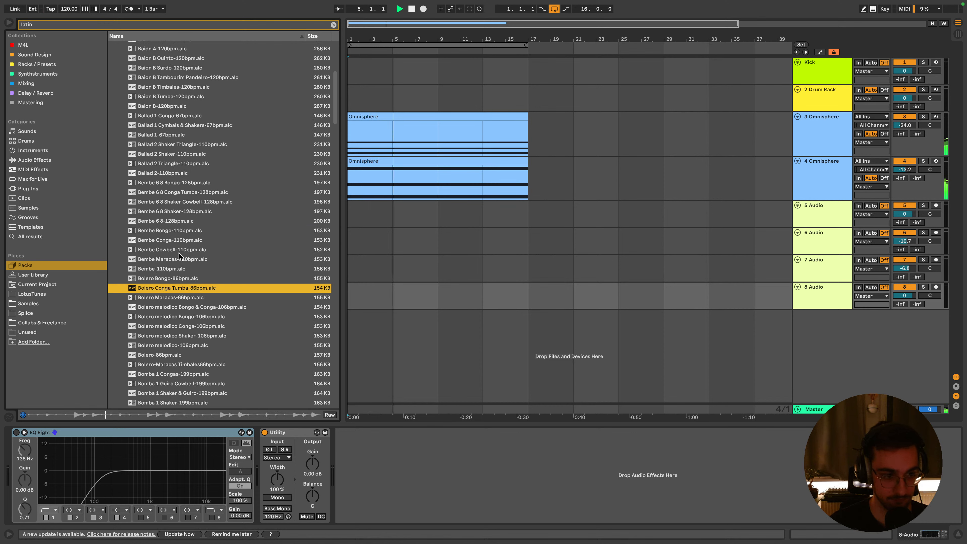
left_click(177, 283)
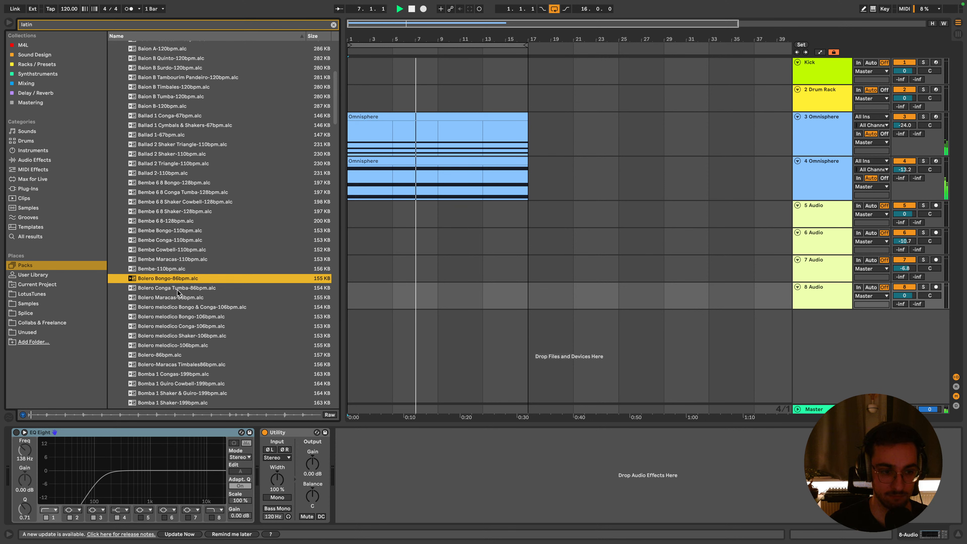
left_click(179, 298)
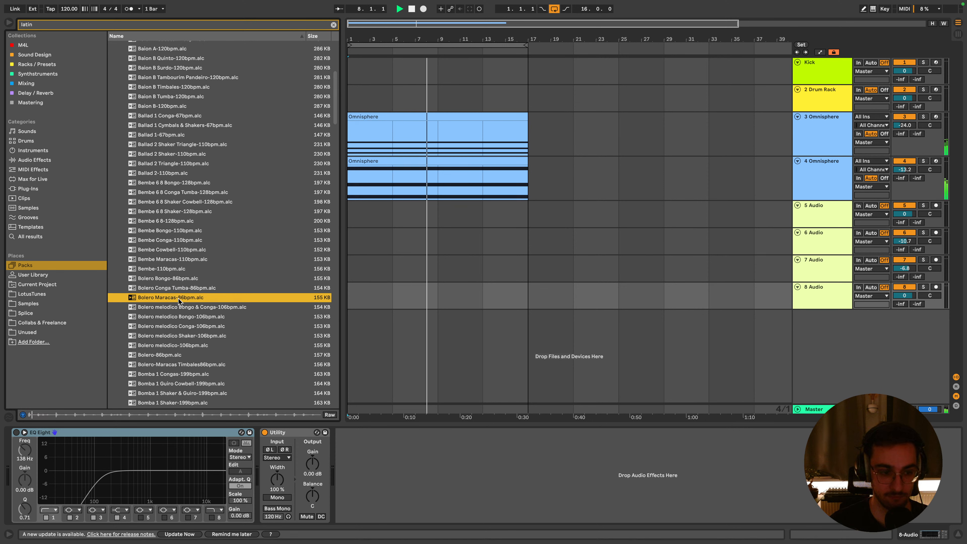
left_click(176, 289)
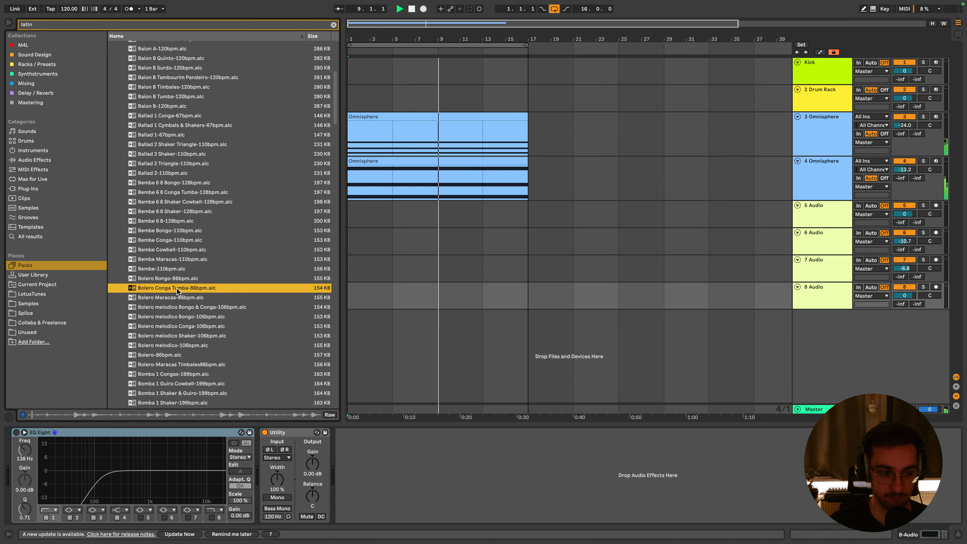
Add the Bolero Conga Tumba-86bpm clip on a new track at bar 1 and restart playback from the beginning
scroll(176, 289, "down", 1)
left_click_drag(269, 298, 363, 314)
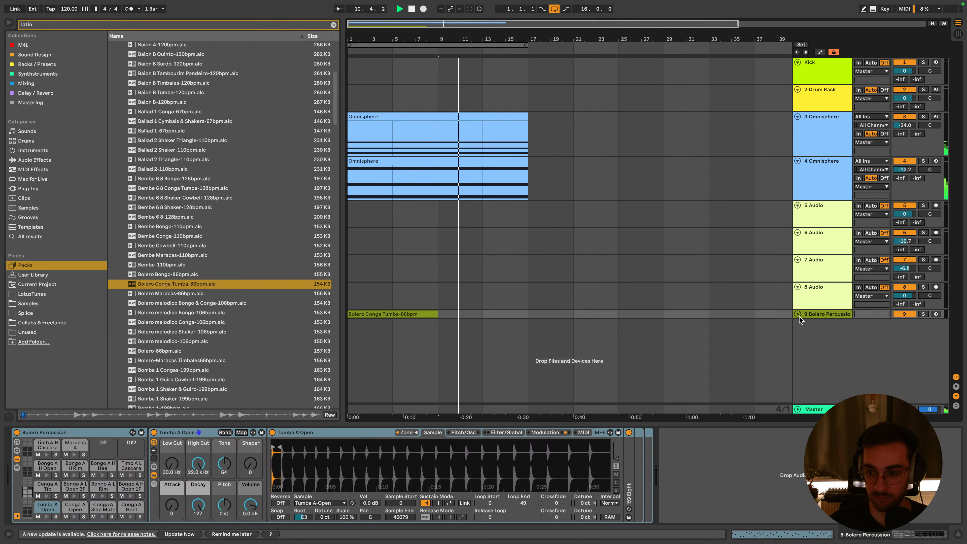
key("space")
key("space")
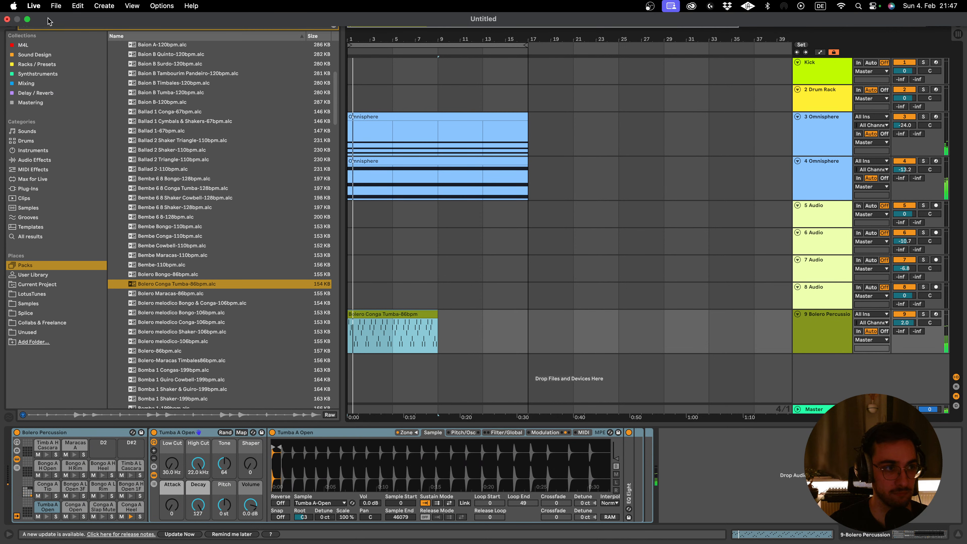
Check the buffer size in the audio preferences and close them
left_click(56, 5)
left_click(57, 34)
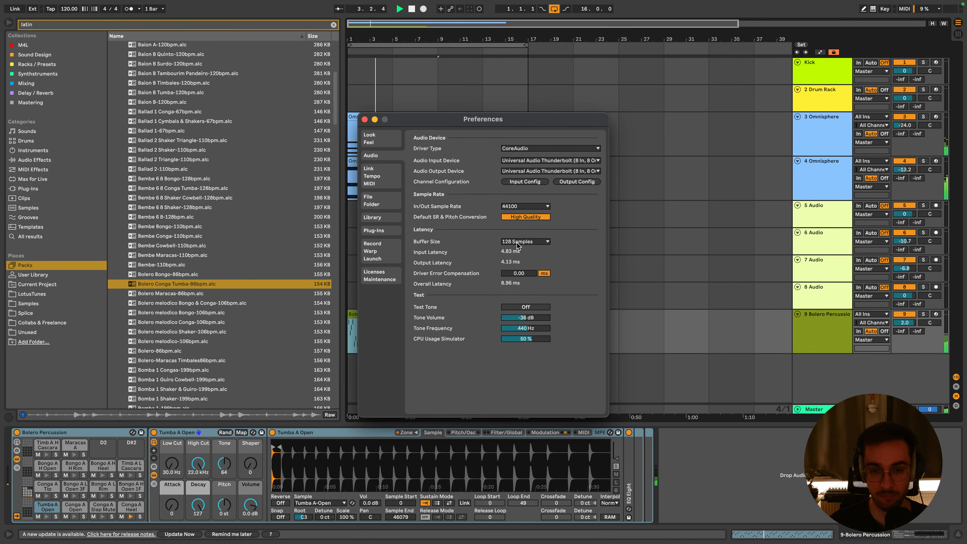
key("Escape")
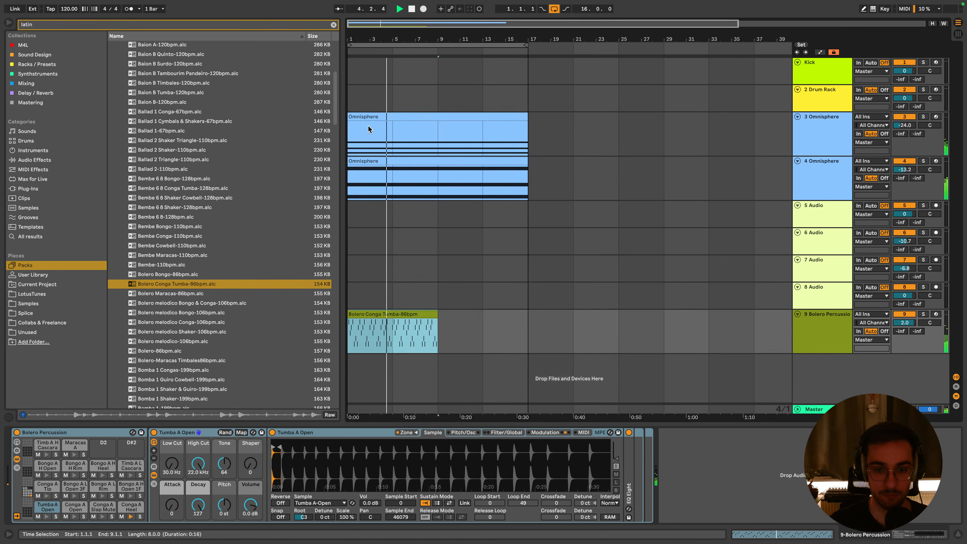
Extend the Bolero Conga Tumba clip to bar 17 and lower its track volume to -2.3 dB
left_click_drag(466, 321, 534, 324)
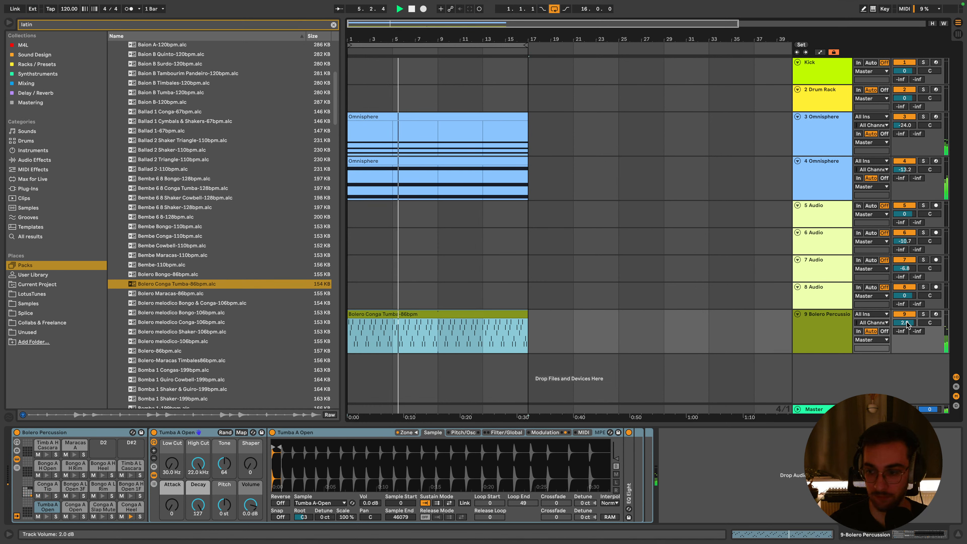
left_click_drag(904, 323, 902, 323)
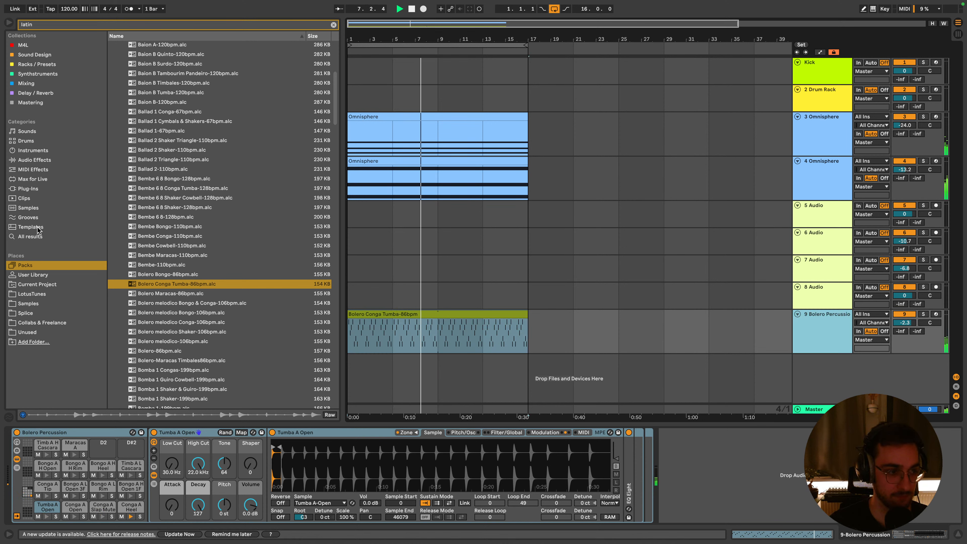
Switch off Efx FRAGMENTS and DS Tantra 2 on track 3 Omnisphere and raise its EQ Eight low cut to 550 Hz
left_click(34, 189)
left_click(441, 161)
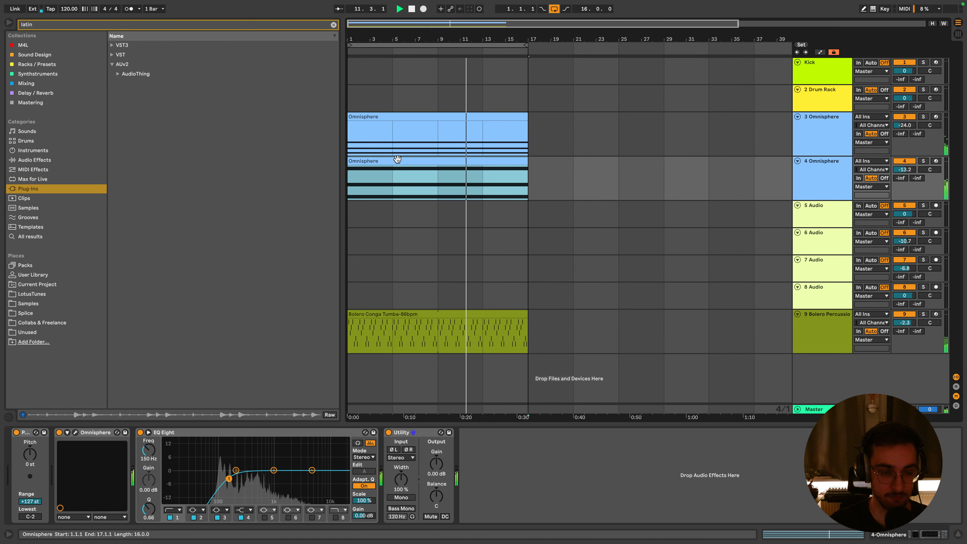
left_click(397, 122)
left_click(349, 432)
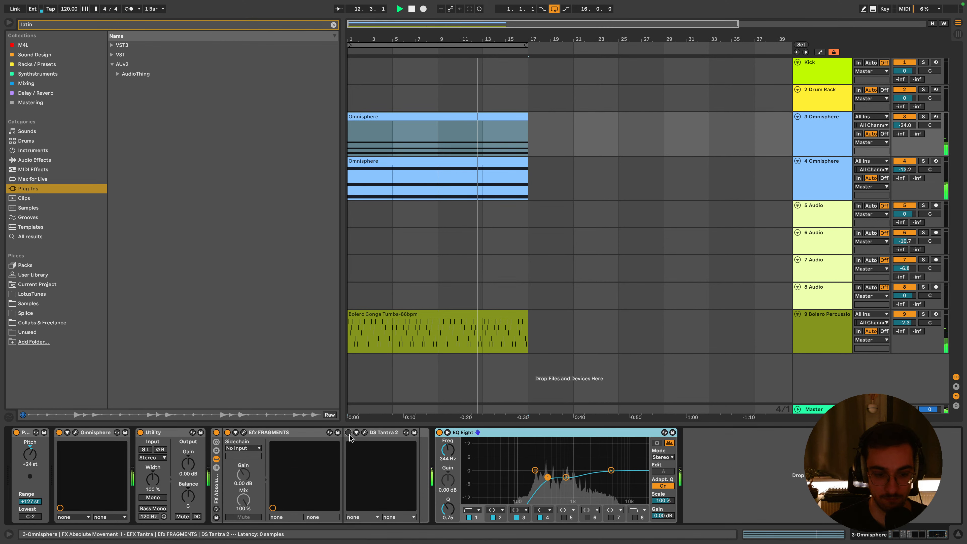
left_click(227, 433)
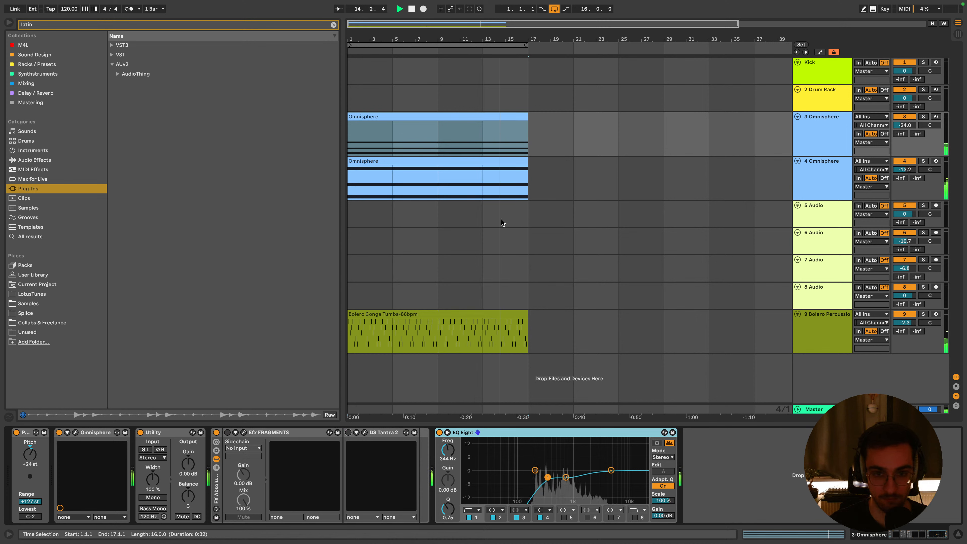
left_click(489, 119)
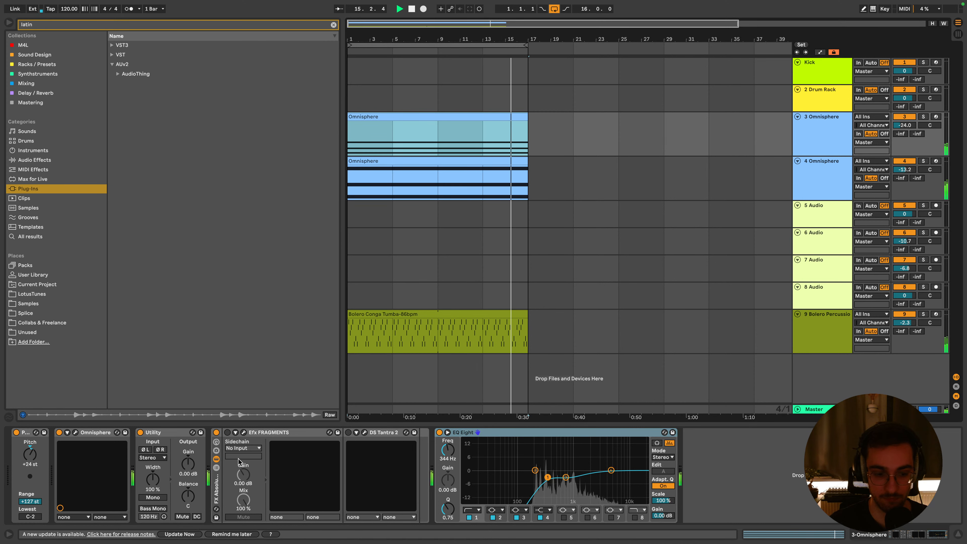
left_click(220, 446)
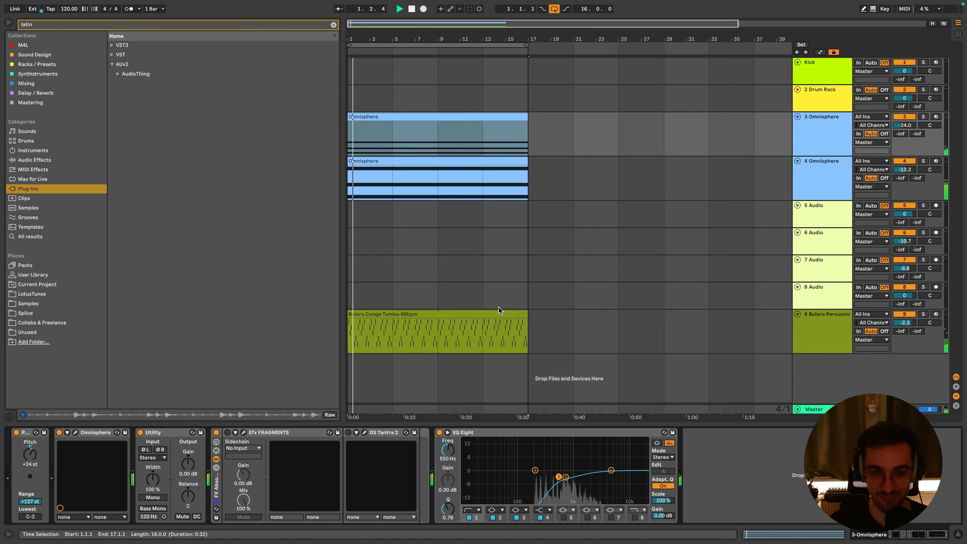
Set the project tempo to 115 BPM
left_click(457, 164)
left_click(68, 8)
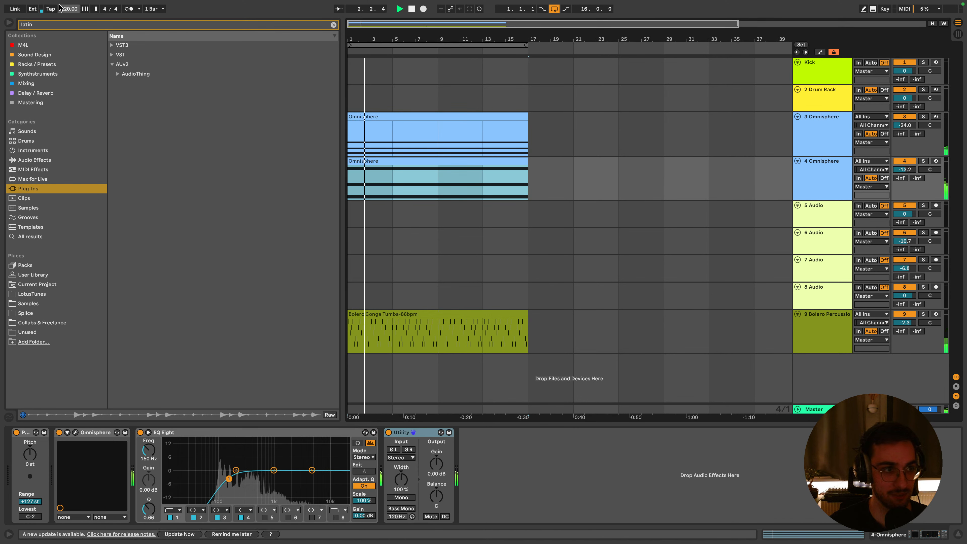
type("20")
key("Return")
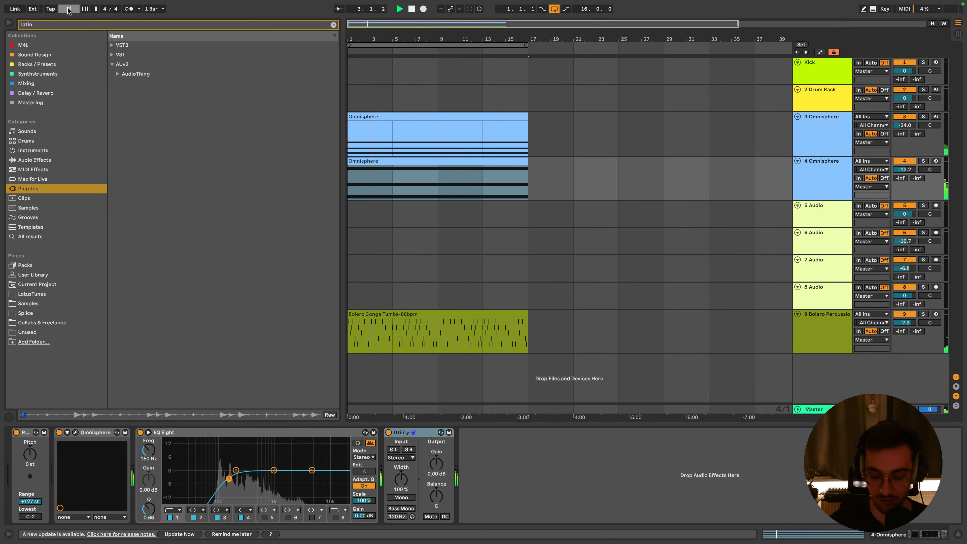
type("115")
key("Return")
Delete the four empty audio tracks, 5 Audio through 8 Audio
left_click(392, 286)
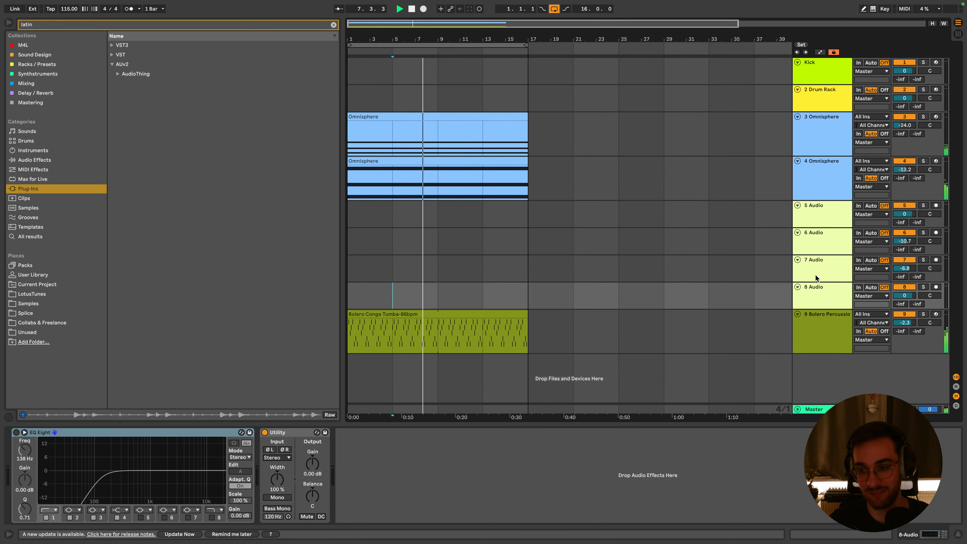
left_click(818, 299)
left_click(822, 222, "shift")
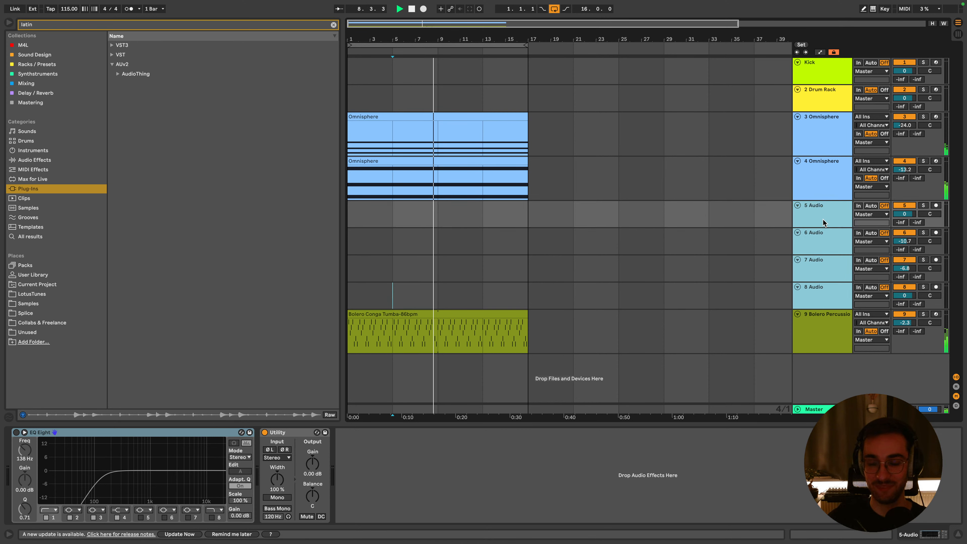
key("Delete")
key("Up")
key("Up")
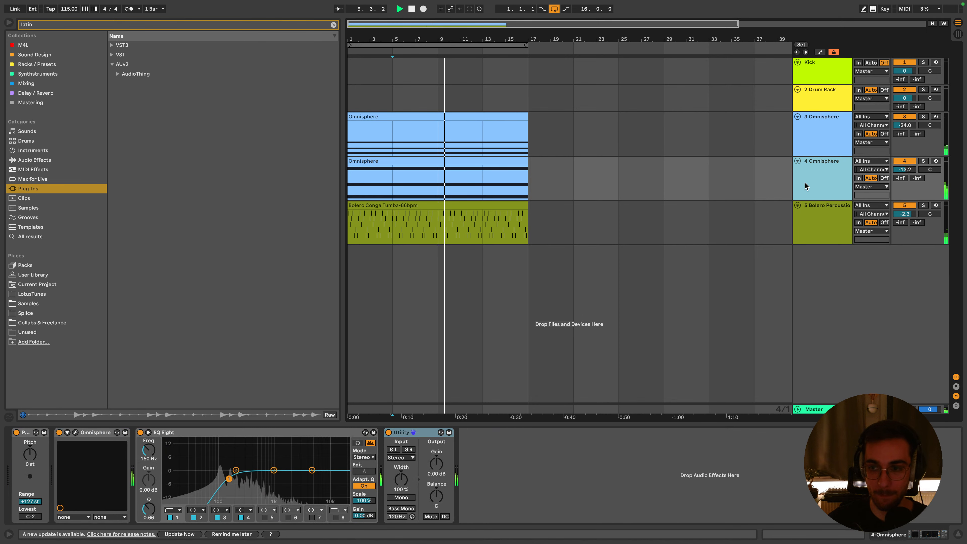
Save the Live Set in the Livestream Sessions folder under a name beginning with "04.02.24 - Live"
left_click(823, 209)
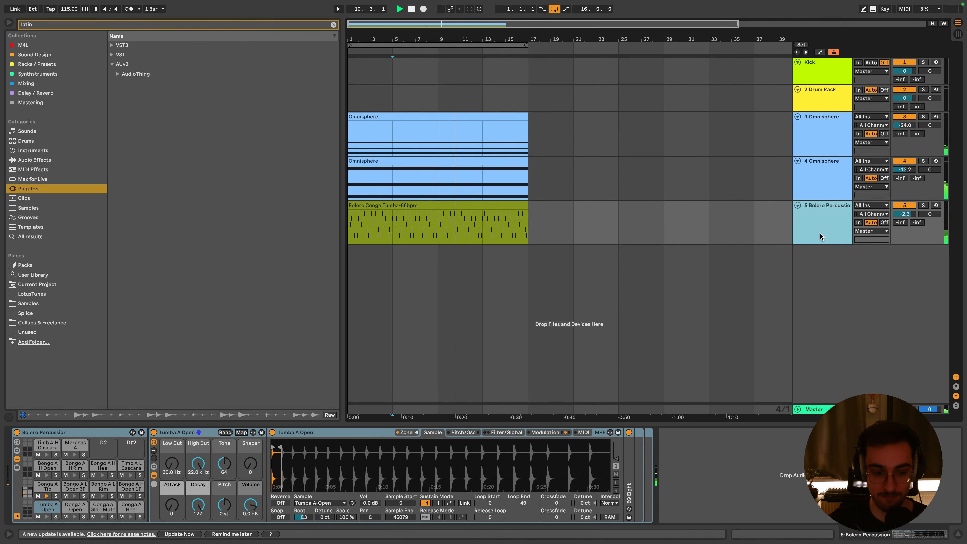
key("super+s")
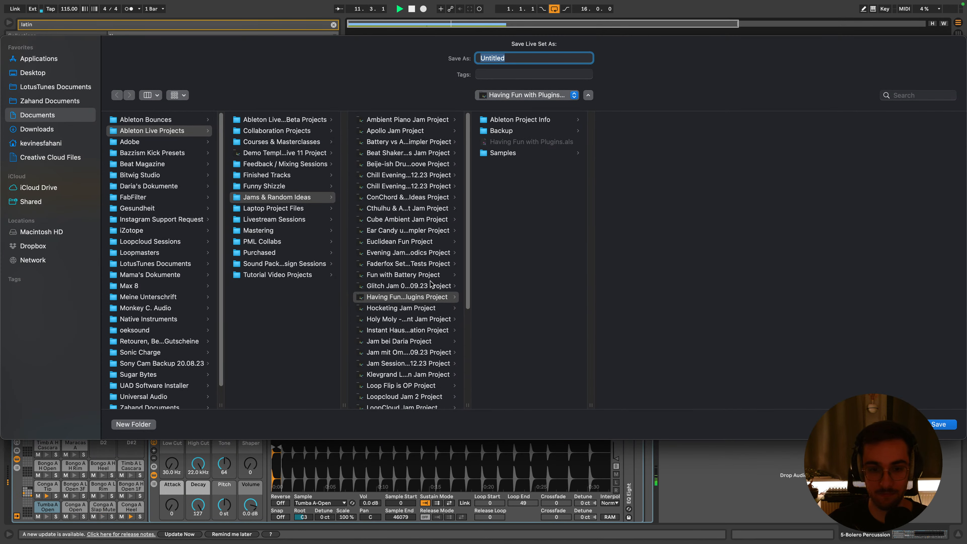
left_click(277, 201)
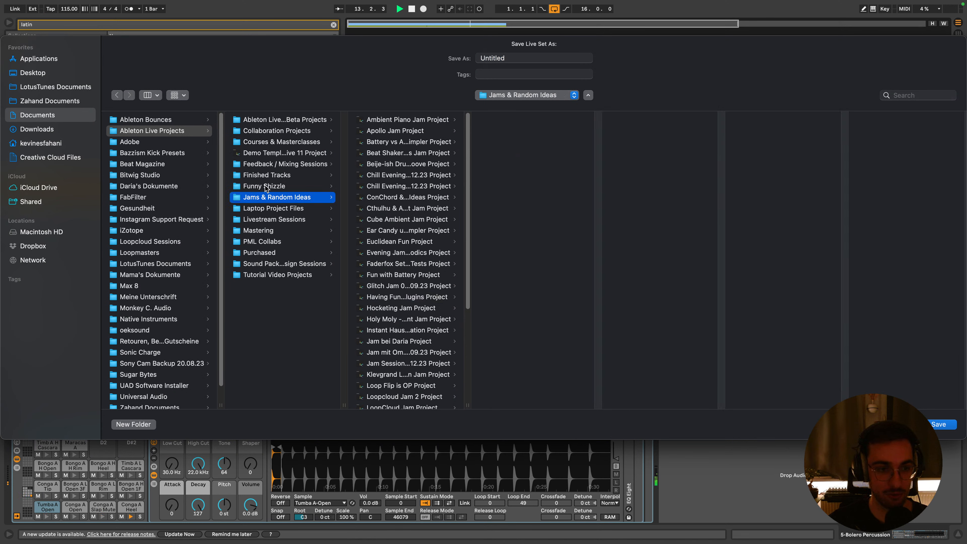
left_click(269, 221)
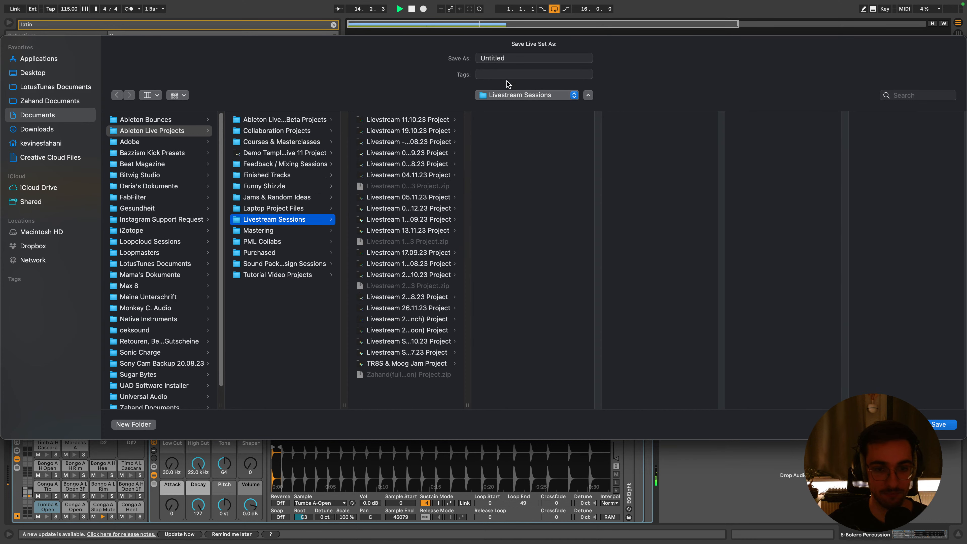
mouse_move(927, 2)
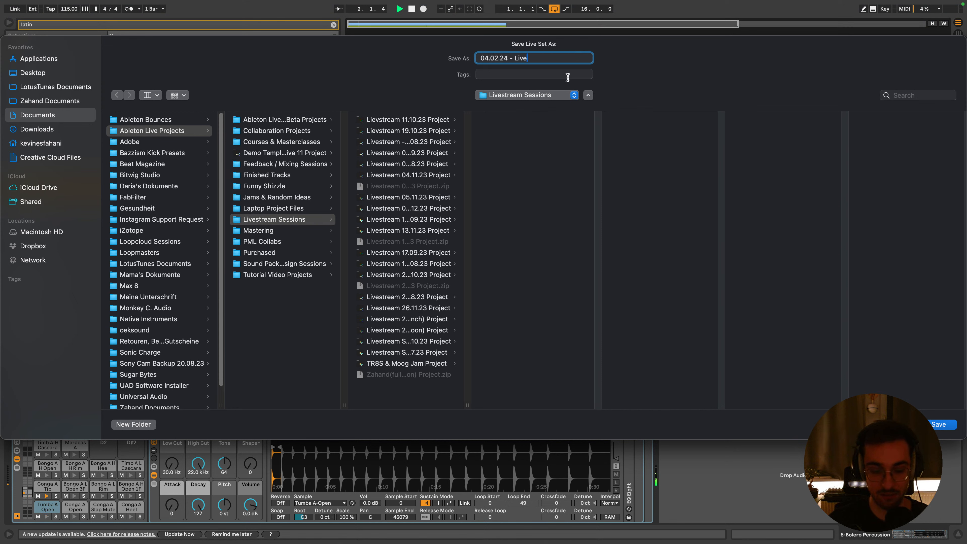
key("Return")
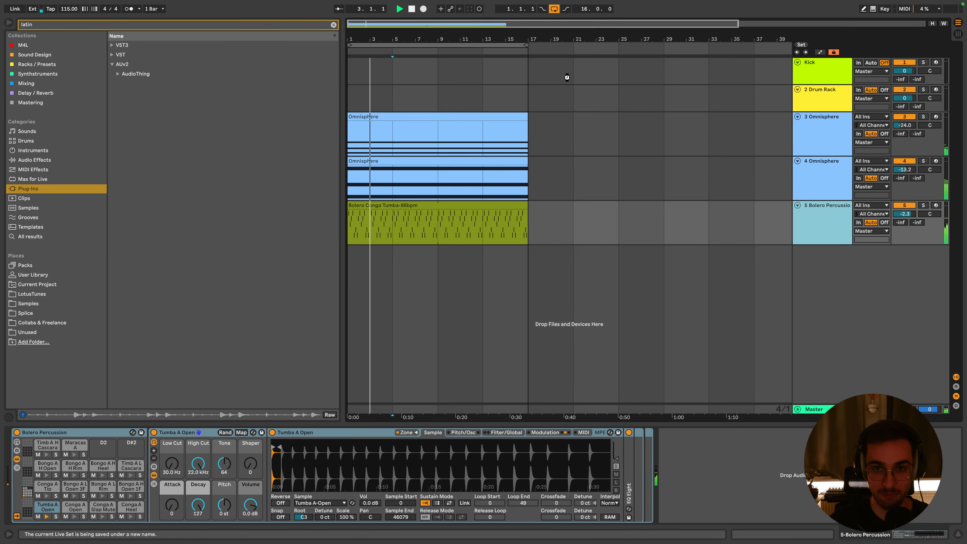
Rename track 4 Omnisphere to "Low Pad"
left_click(486, 207)
left_click(819, 233)
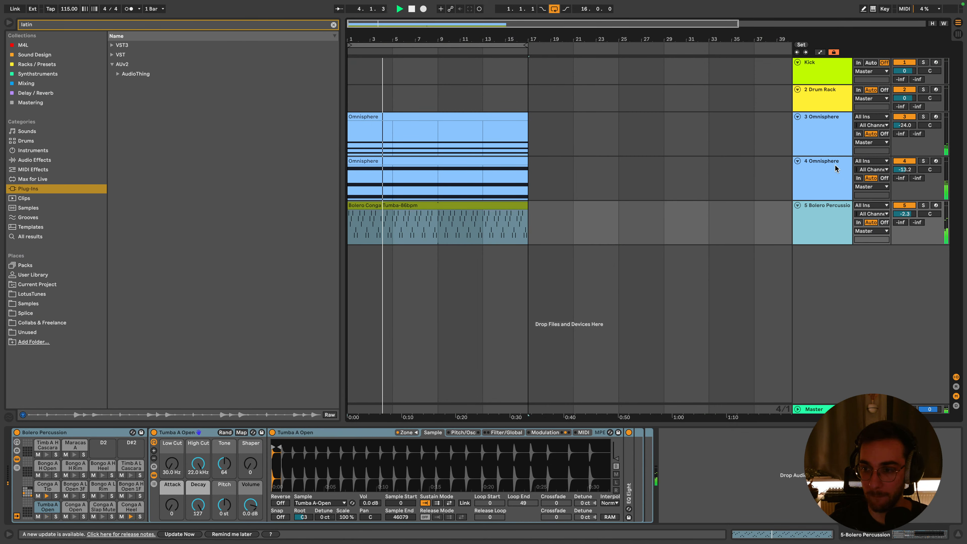
left_click(820, 168)
key("super+r")
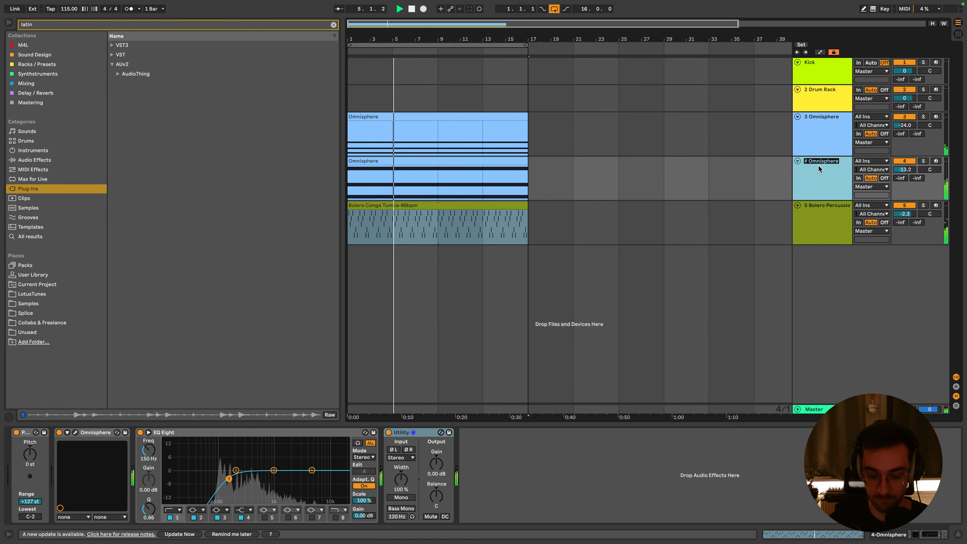
type("Low Pad")
key("Return")
Rename track 3 Omnisphere to "Hi Pad" and save the set
left_click(832, 135)
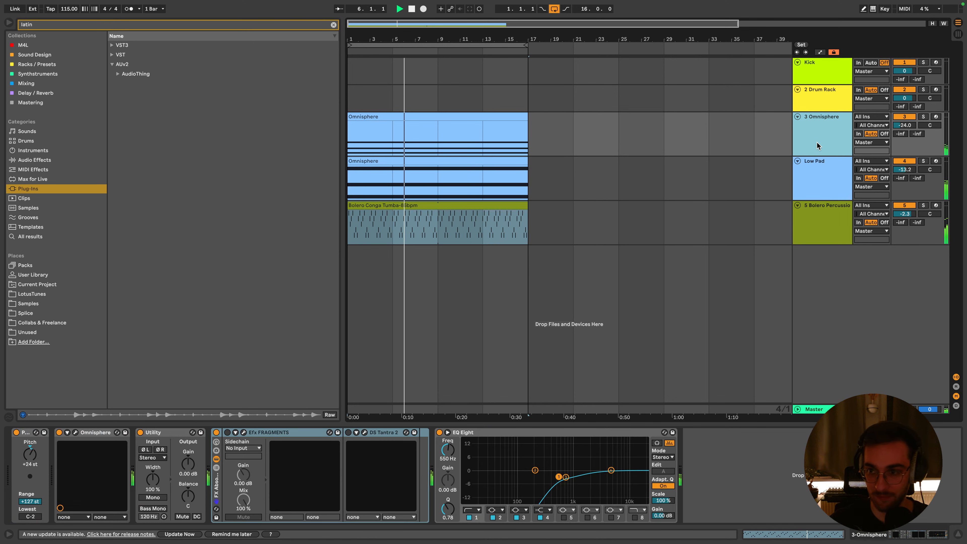
key("super+r")
type("Hi Pad")
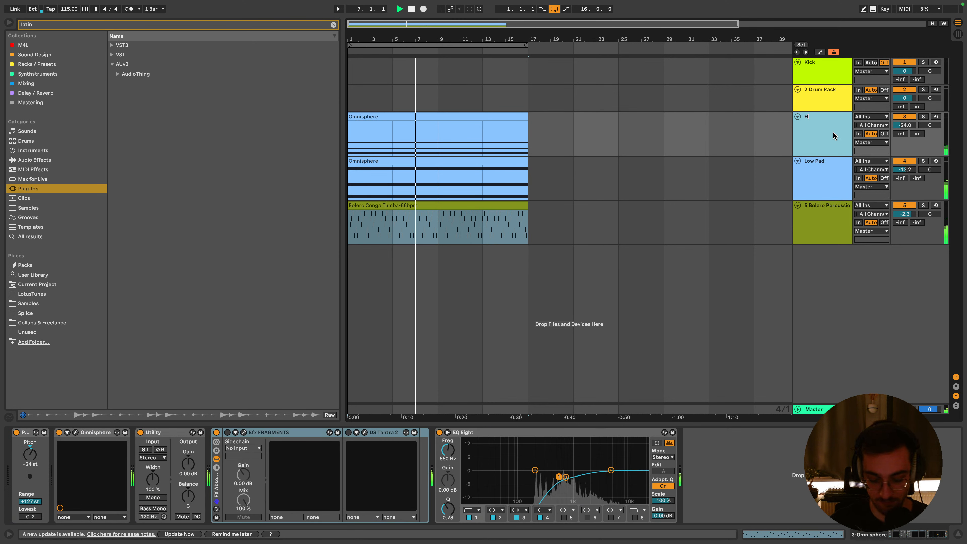
key("Return")
key("super+s")
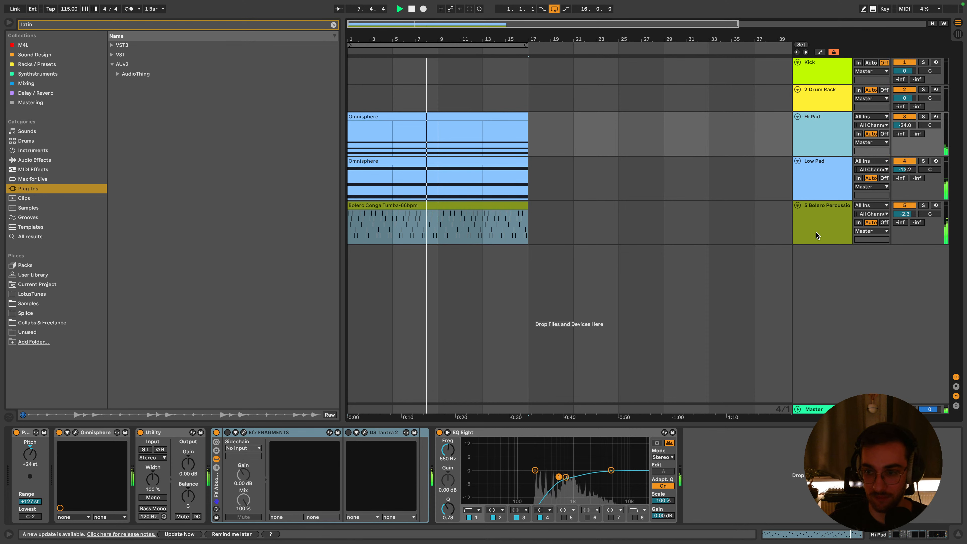
Rename track 5, Bolero Percussion, to "Congas"
left_click(819, 225)
key("super+r")
type("Per")
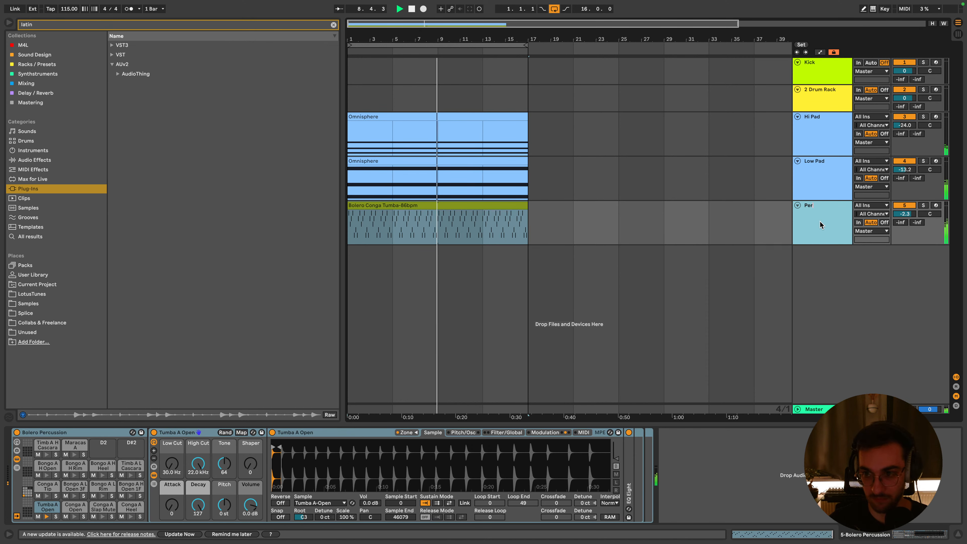
type("c")
key("BackSpace")
key("BackSpace")
key("BackSpace")
key("BackSpace")
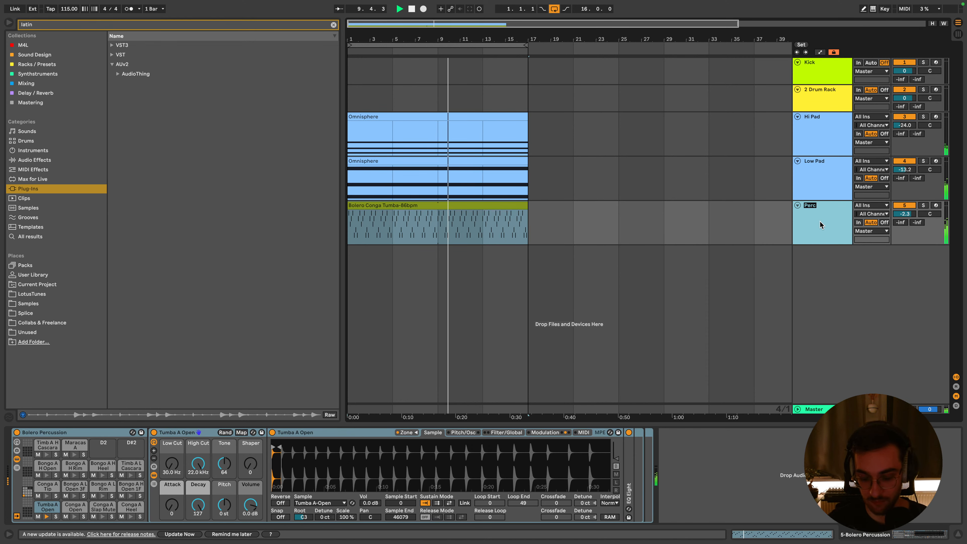
type("Congas")
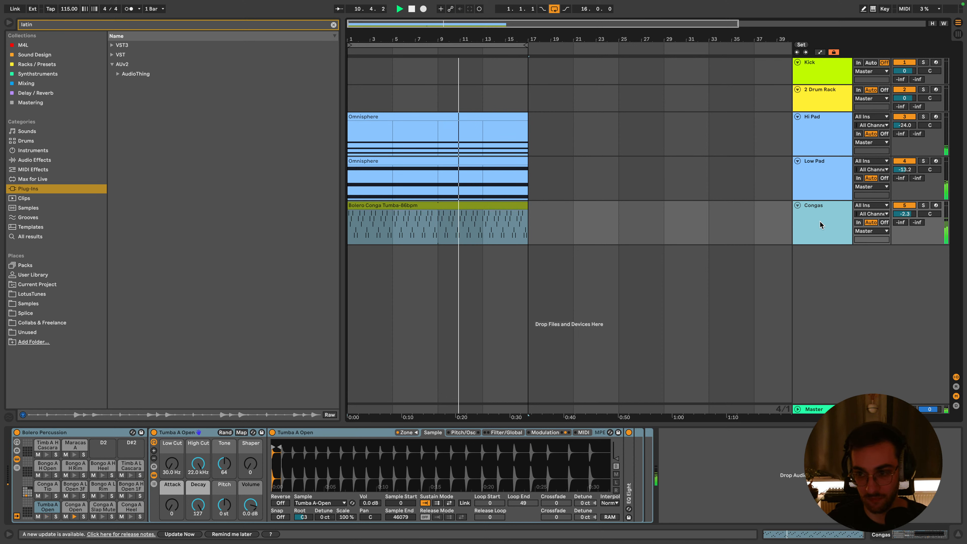
Move the FX Absolute Movement rack from Hi Pad to the end of the Congas device chain and check its DS Tantra 2 settings
left_click(363, 123)
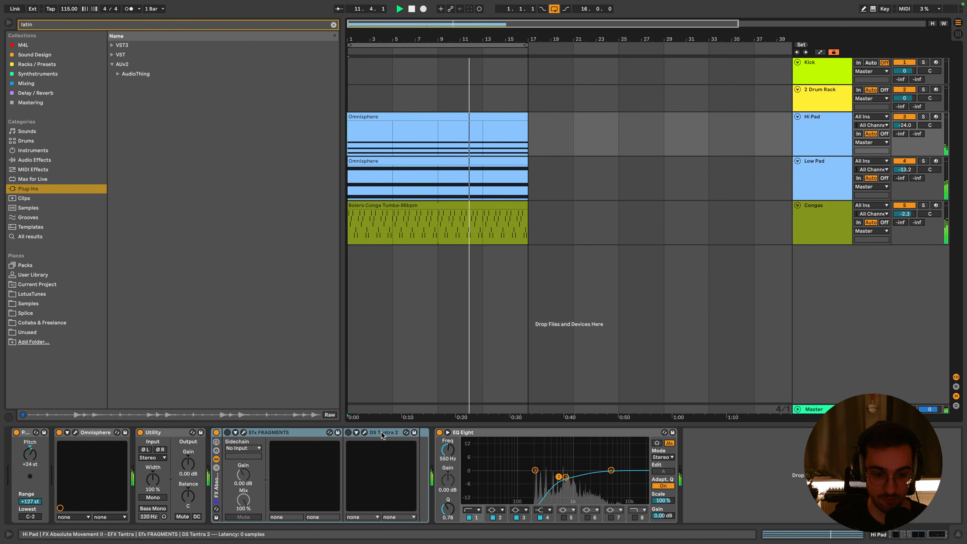
left_click(387, 433)
left_click(397, 188)
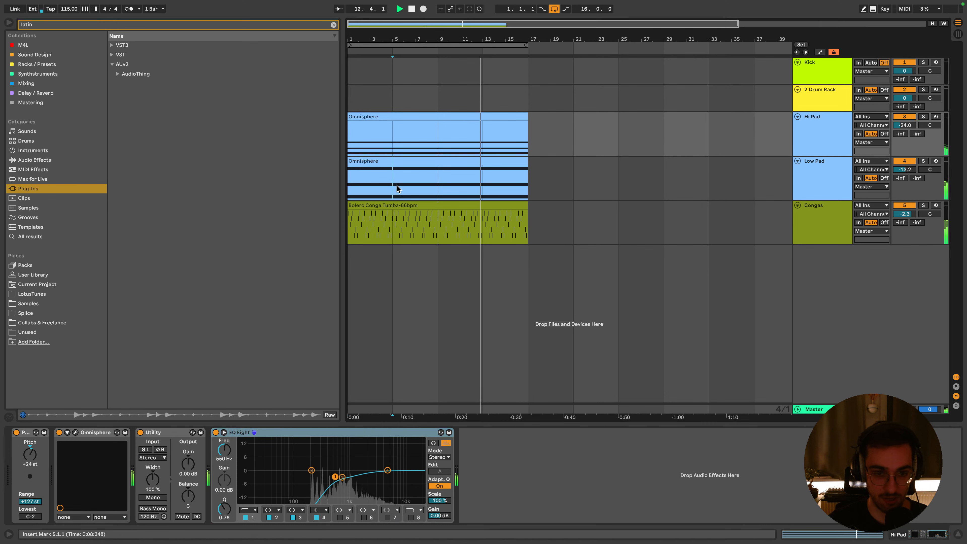
left_click(400, 205)
left_click(742, 478)
key("super+v")
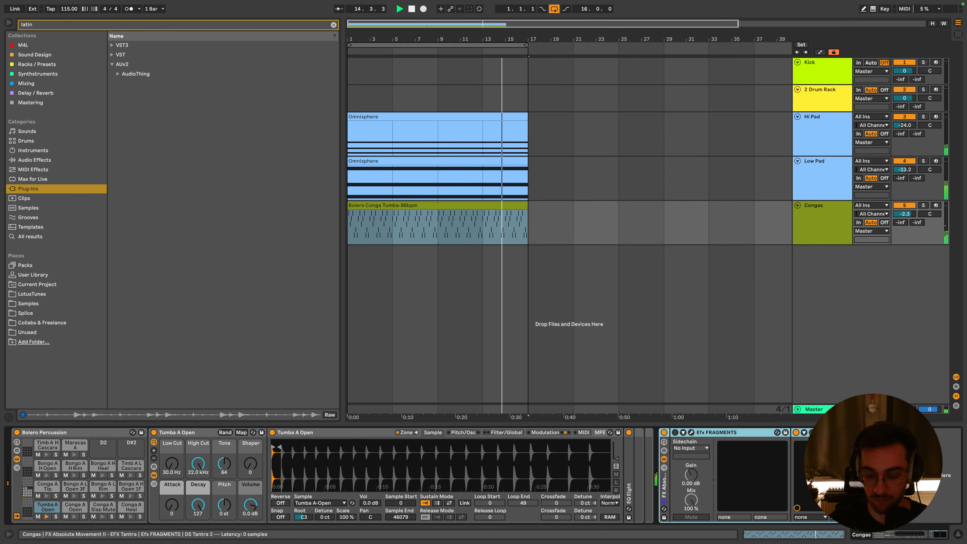
left_click(811, 432)
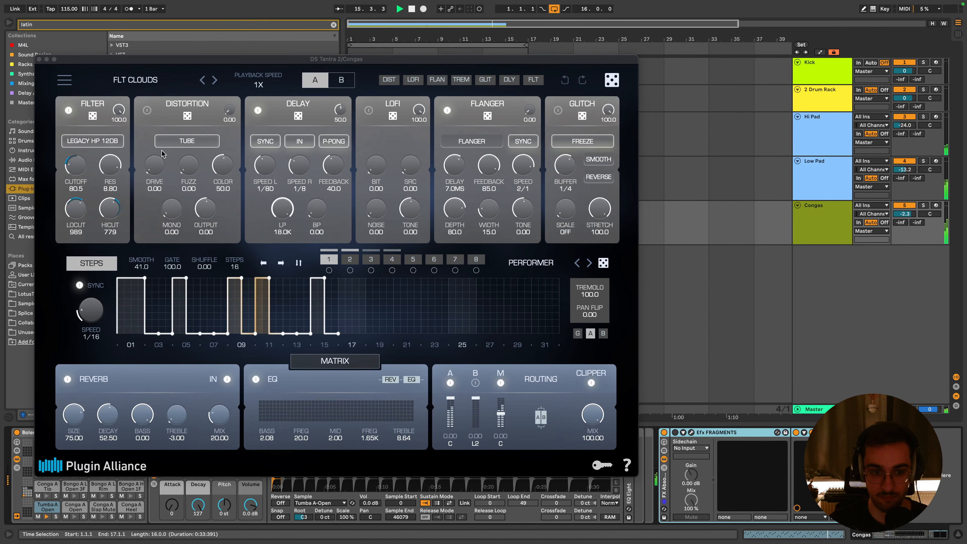
left_click(55, 60)
Duplicate the Congas track and freeze the upper copy
left_click(834, 227)
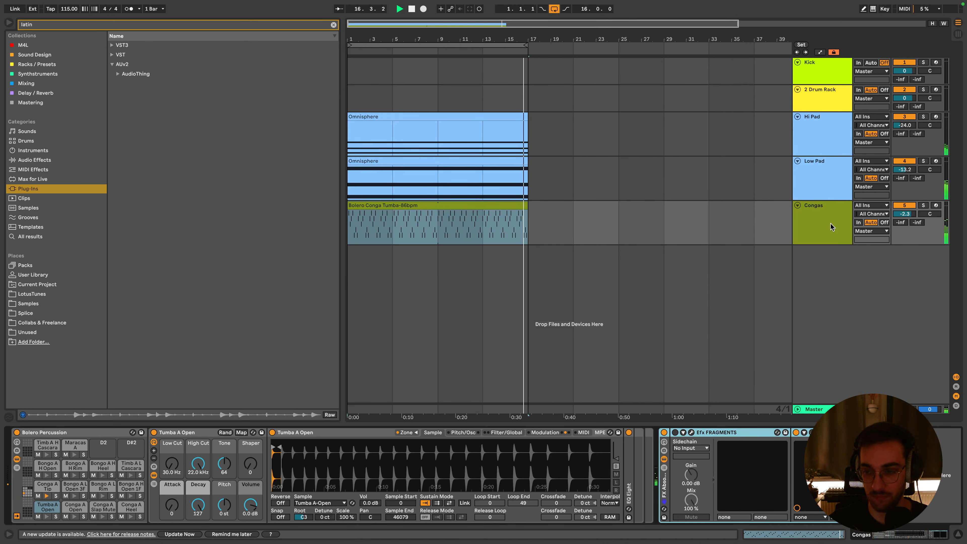
key("super+d")
left_click(818, 229)
right_click(820, 229)
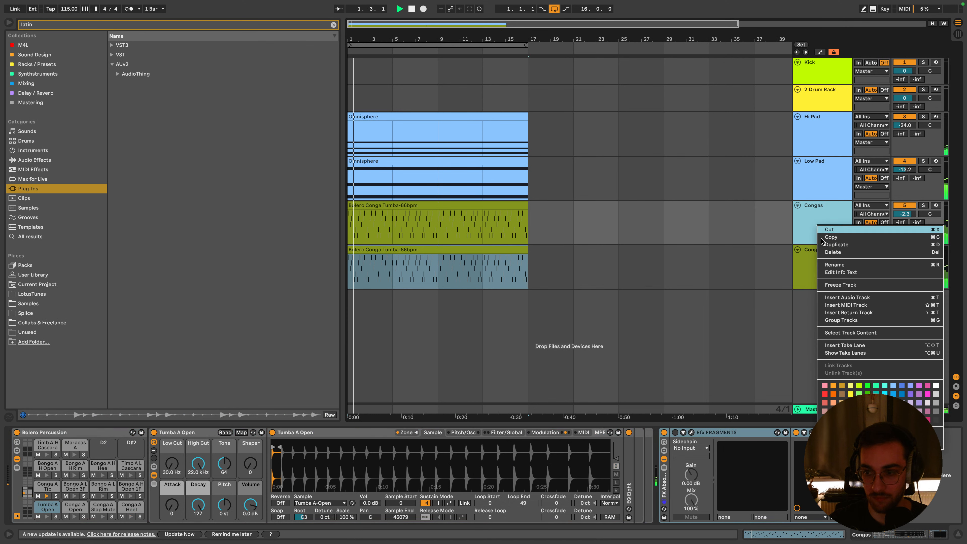
left_click(822, 300)
left_click(562, 286)
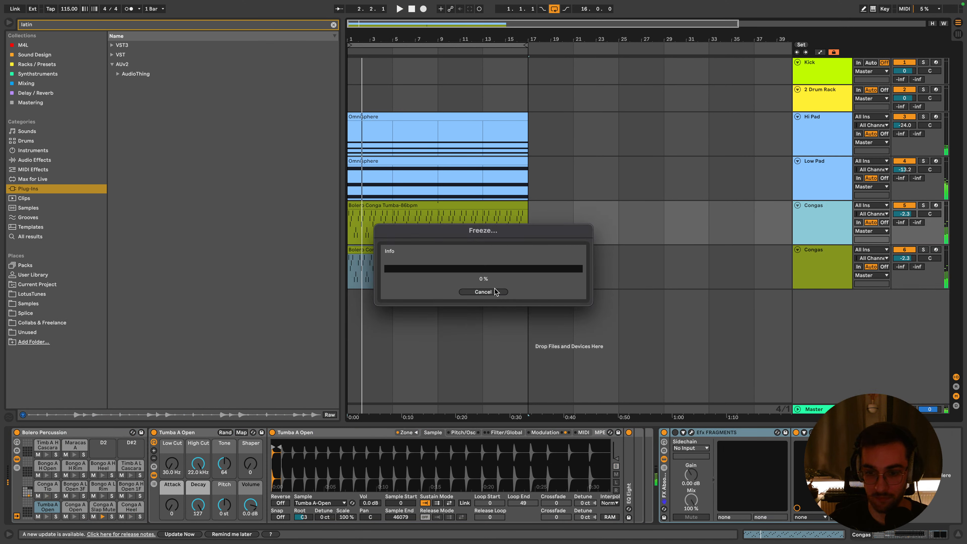
Flatten the frozen Congas track to audio and delete the leftover tail clip after bar 17
right_click(811, 225)
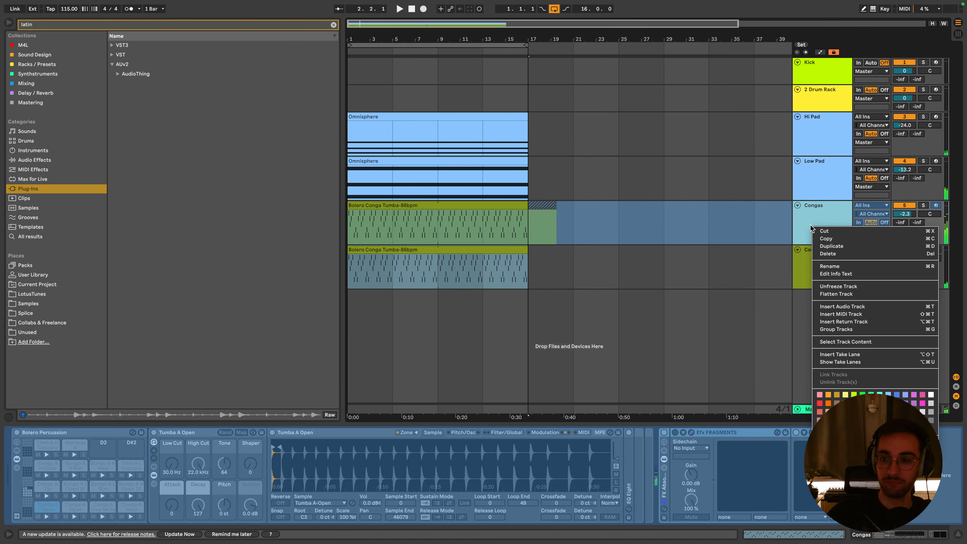
left_click(834, 294)
left_click(544, 206)
key("Delete")
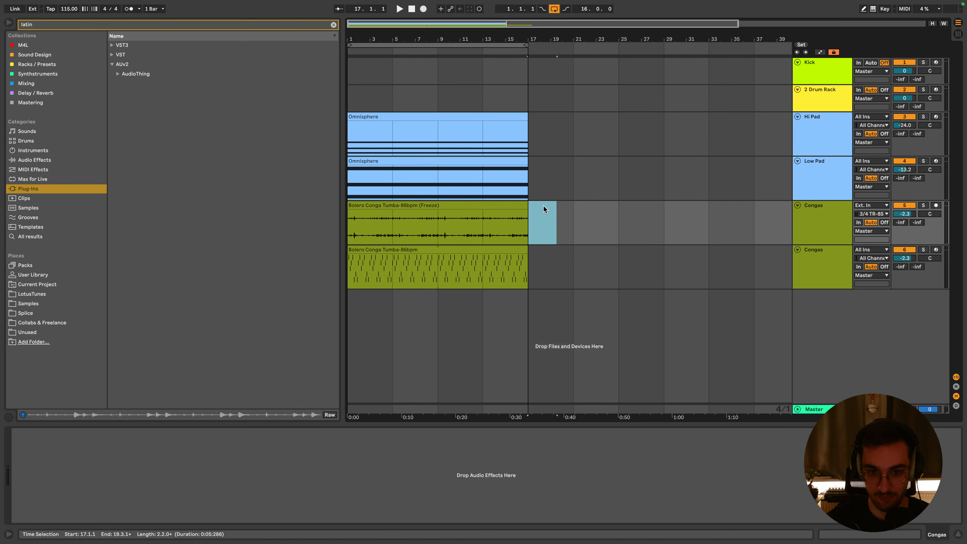
Play the set and compare the MIDI Congas track with the flattened audio version by soloing each in turn
left_click(456, 206)
left_click(924, 250)
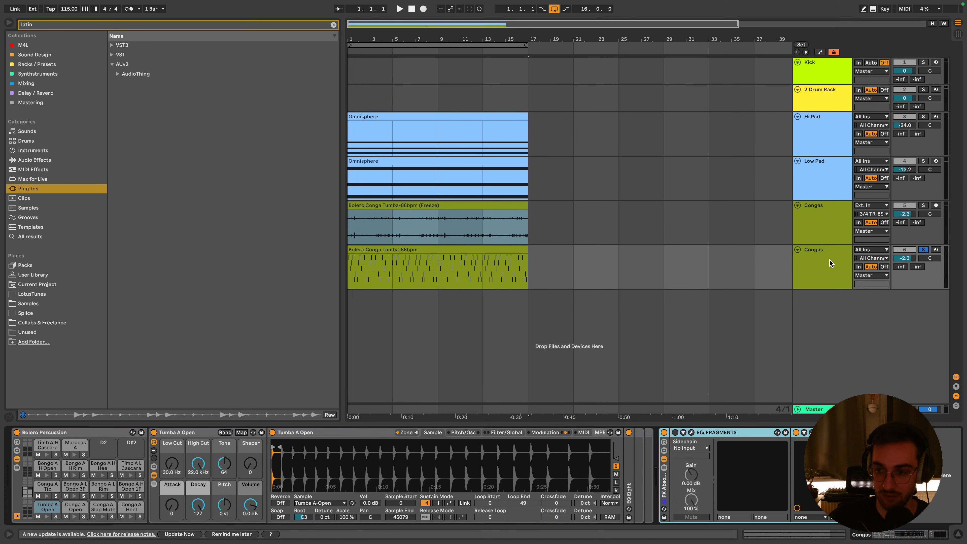
left_click(919, 220)
key("space")
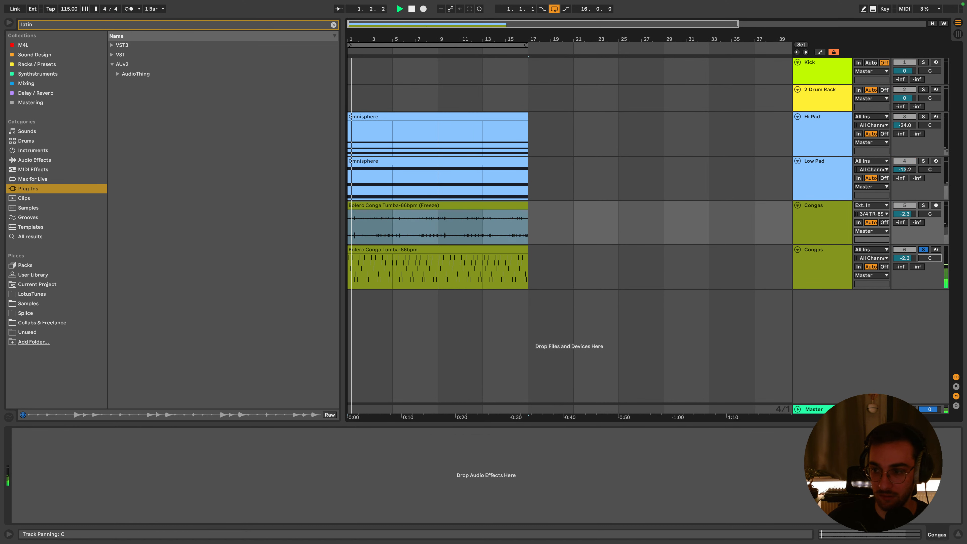
left_click(924, 250)
left_click(924, 205)
Find EQ Eight in the Mixing collection and add it to the flattened Congas track
left_click(810, 226)
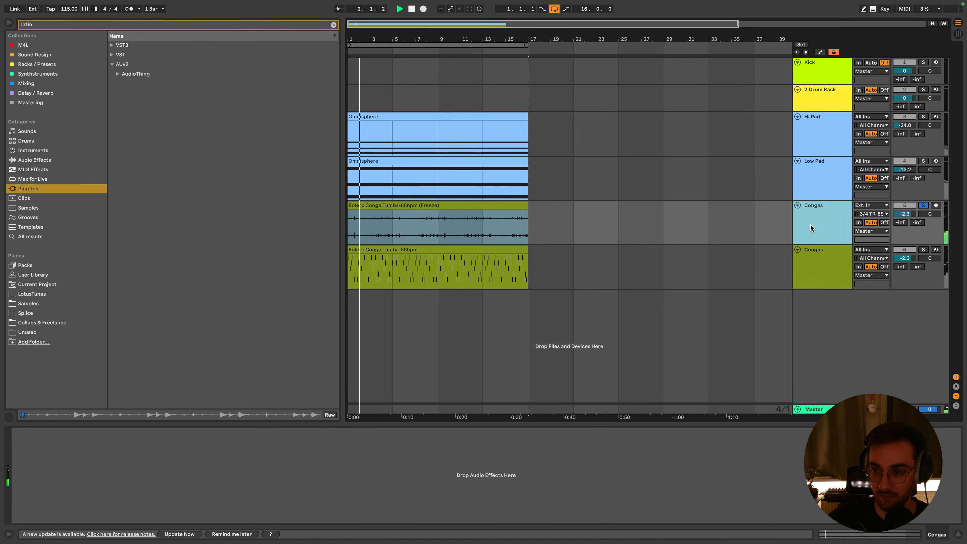
left_click(496, 206)
left_click(84, 25)
type("eq")
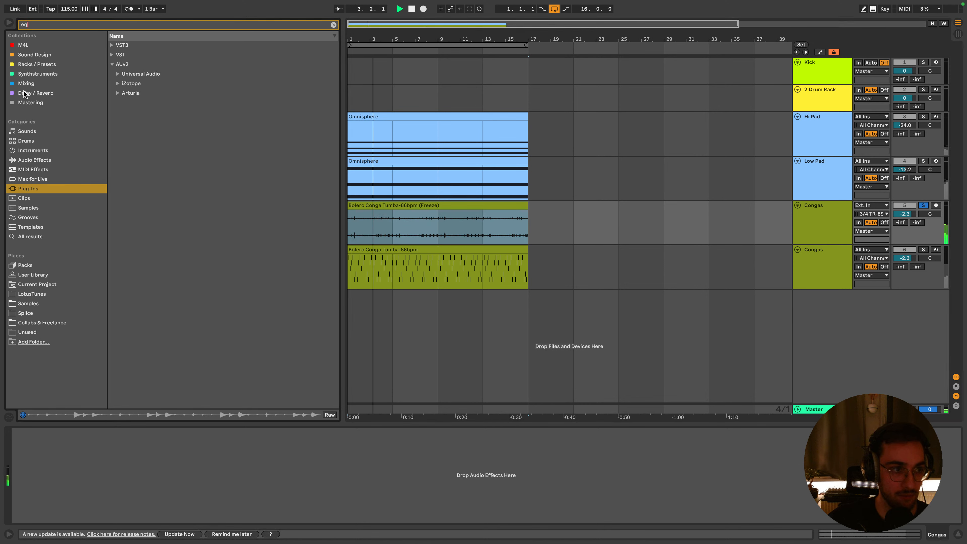
left_click(26, 84)
left_click(131, 45)
double_click(130, 45)
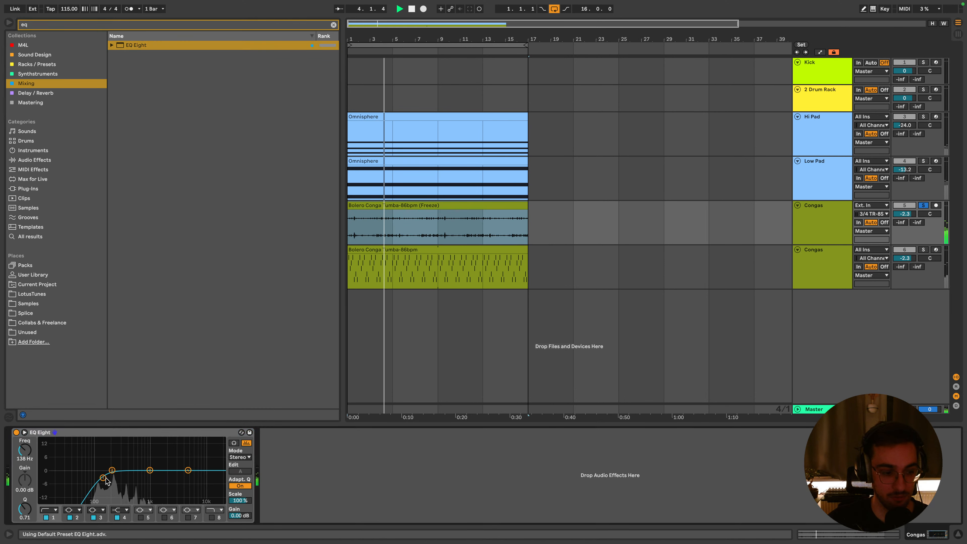
Raise EQ Eight's low cut on the audio Congas to 808 Hz with Q 0.61, and set the track volume to -4.2 dB
left_click_drag(103, 478, 145, 480)
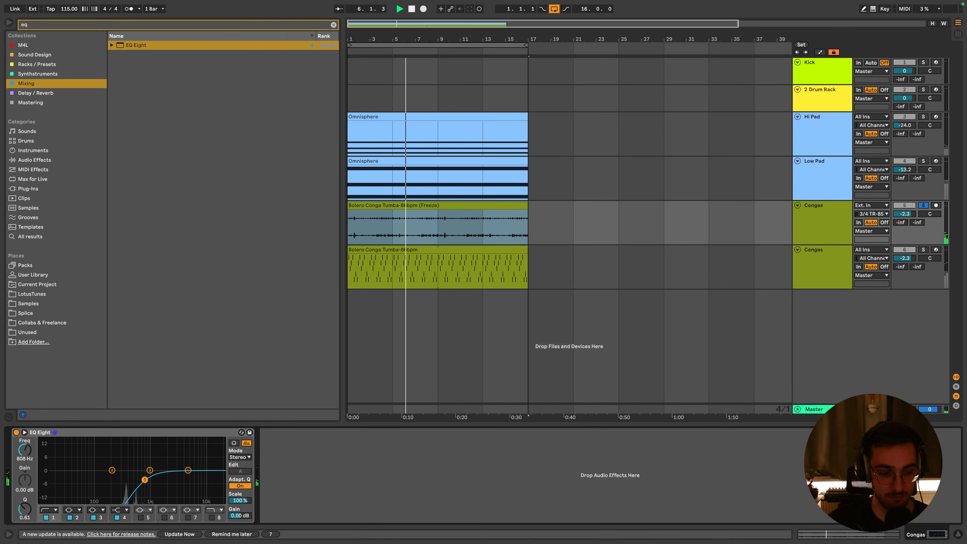
left_click_drag(908, 214, 911, 217)
left_click(808, 217)
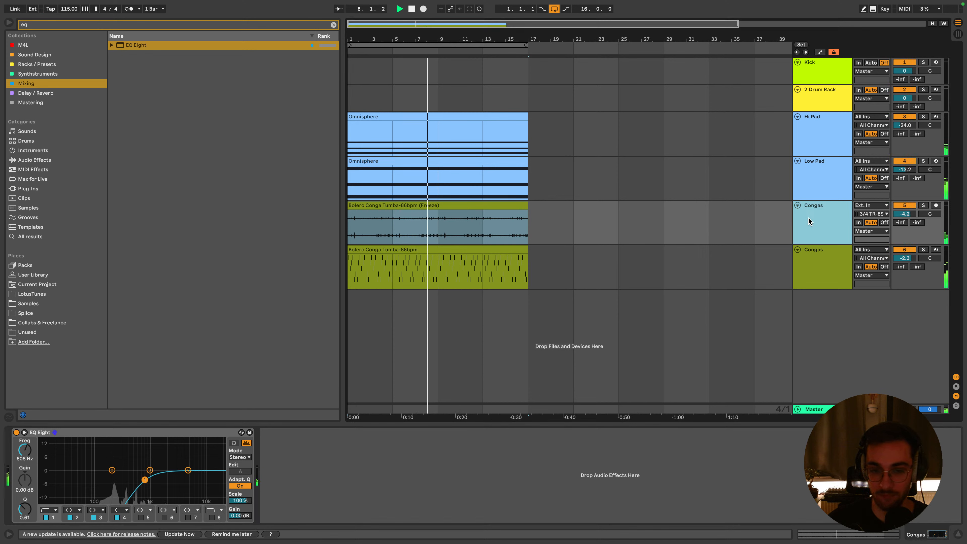
Clear the browser search and look through the AUv2 plug-in list
left_click(334, 25)
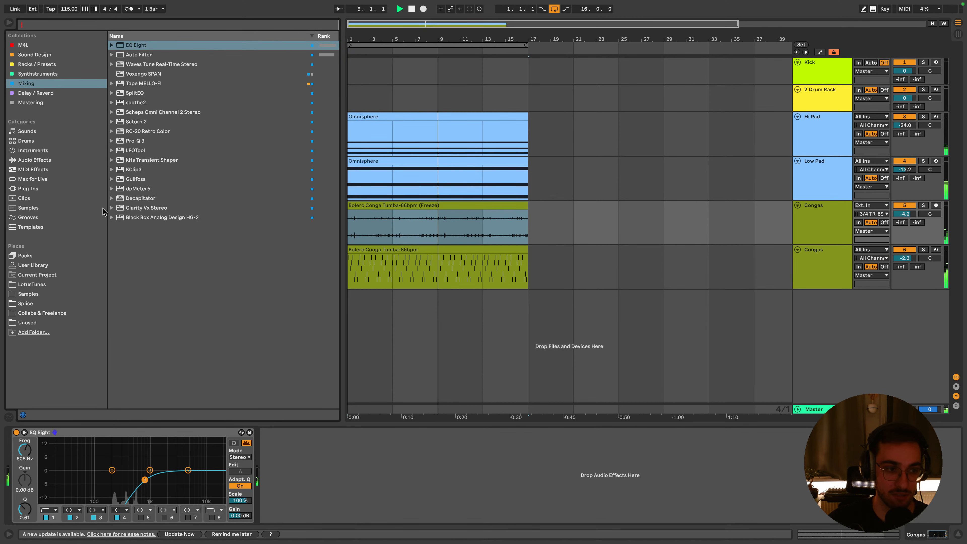
left_click(28, 189)
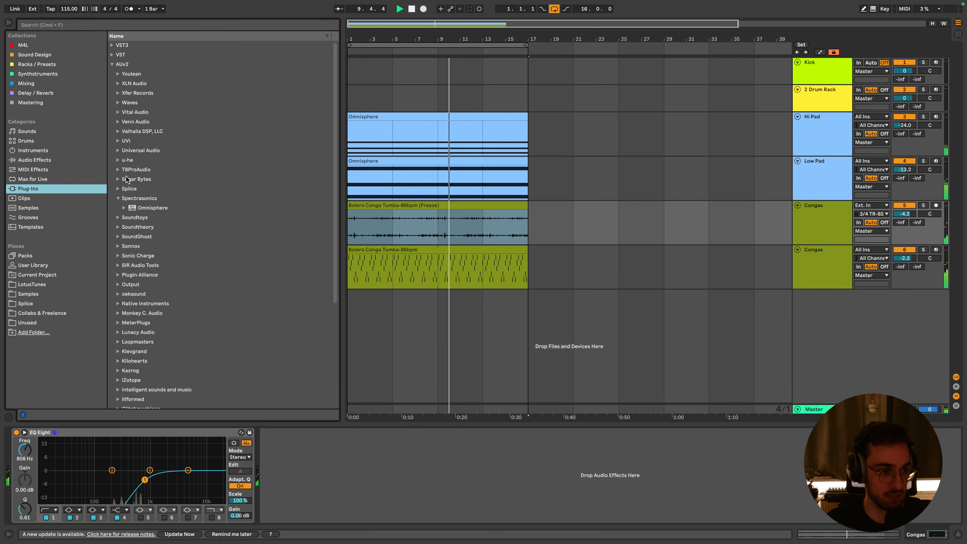
left_click(121, 200)
scroll(142, 267, "down", 4)
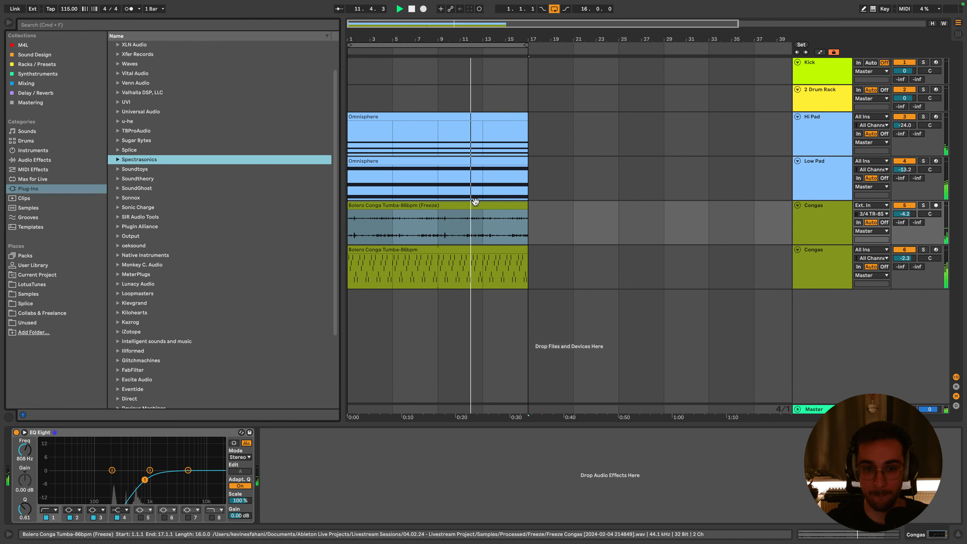
Set the audio conga clip's Beats warping to preserve 1/16 without transient looping and with envelope 28, and audition it soloed
left_click(457, 205)
double_click(445, 202)
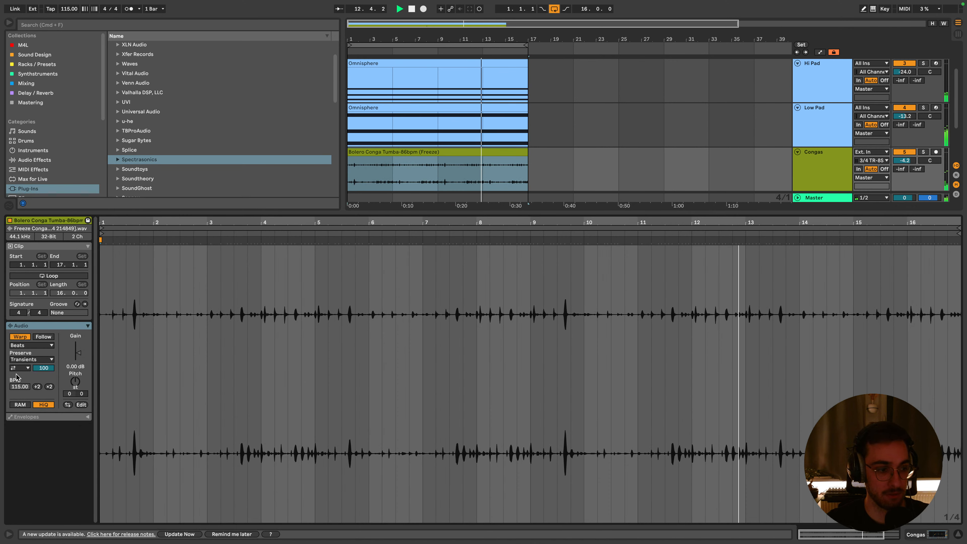
left_click(24, 359)
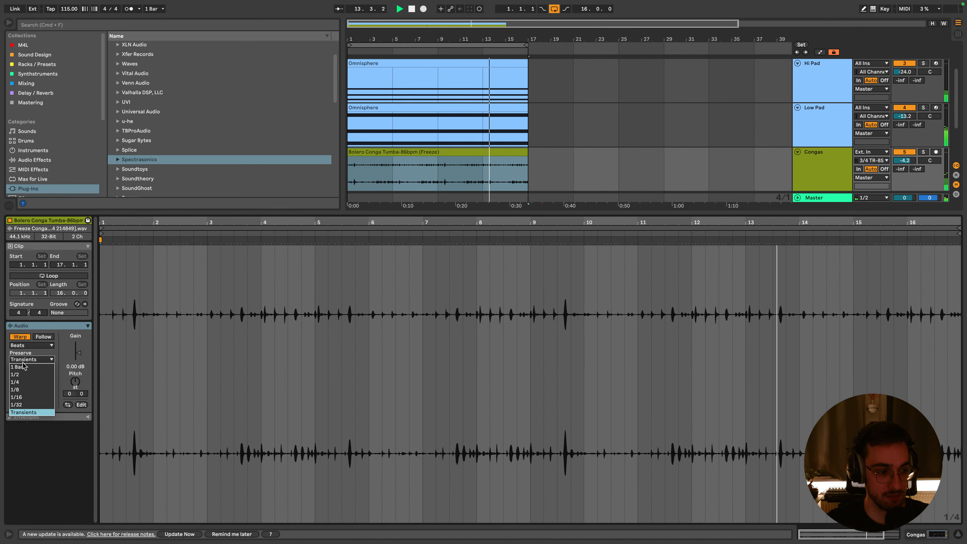
left_click(22, 397)
left_click_drag(45, 367, 45, 378)
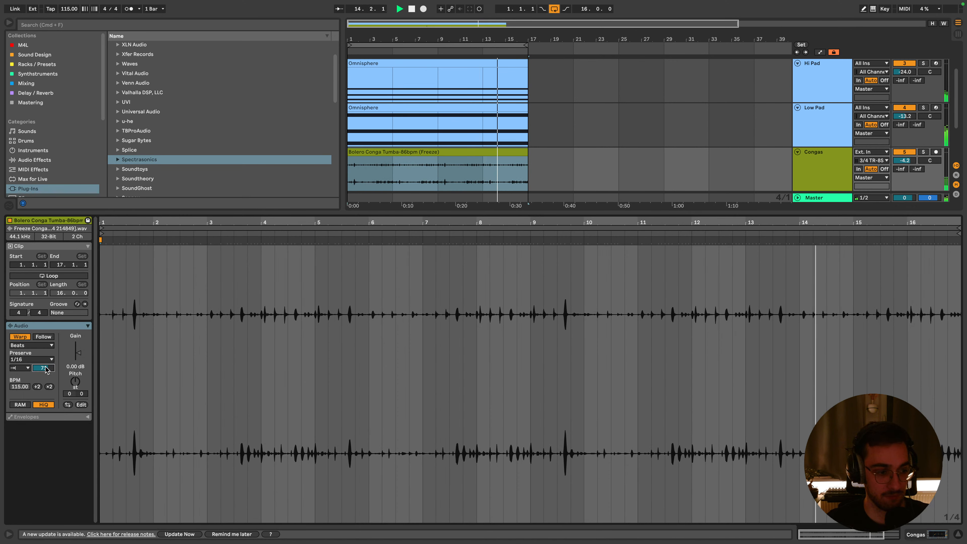
left_click(923, 152)
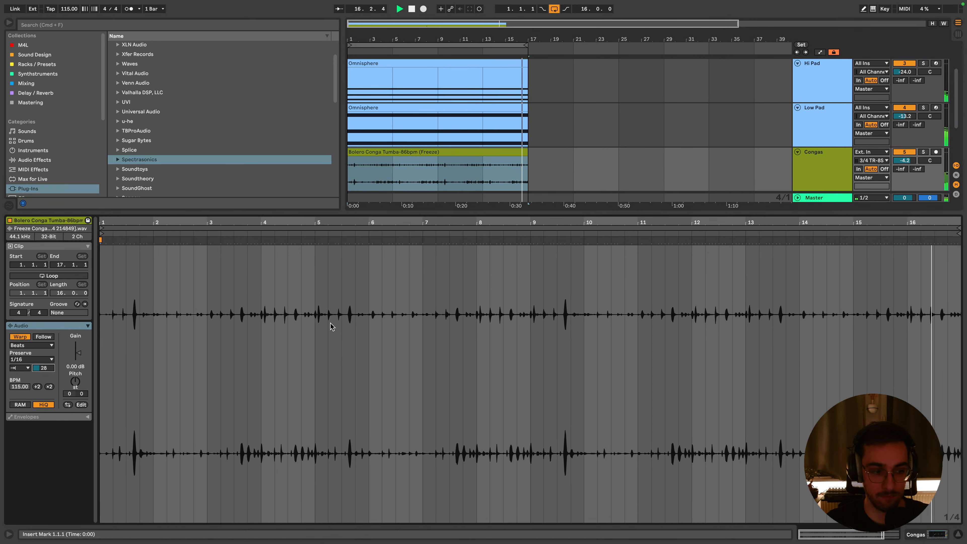
left_click(923, 152)
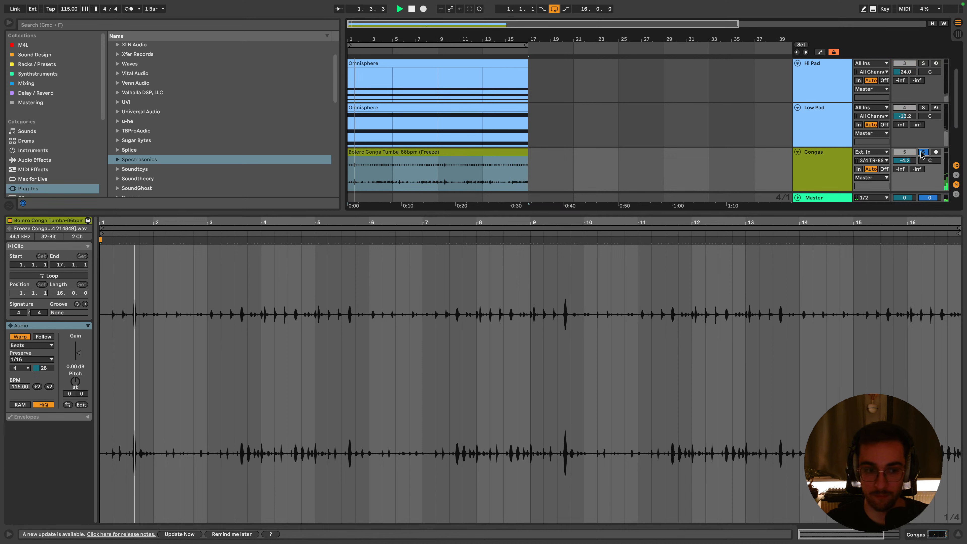
left_click(923, 153)
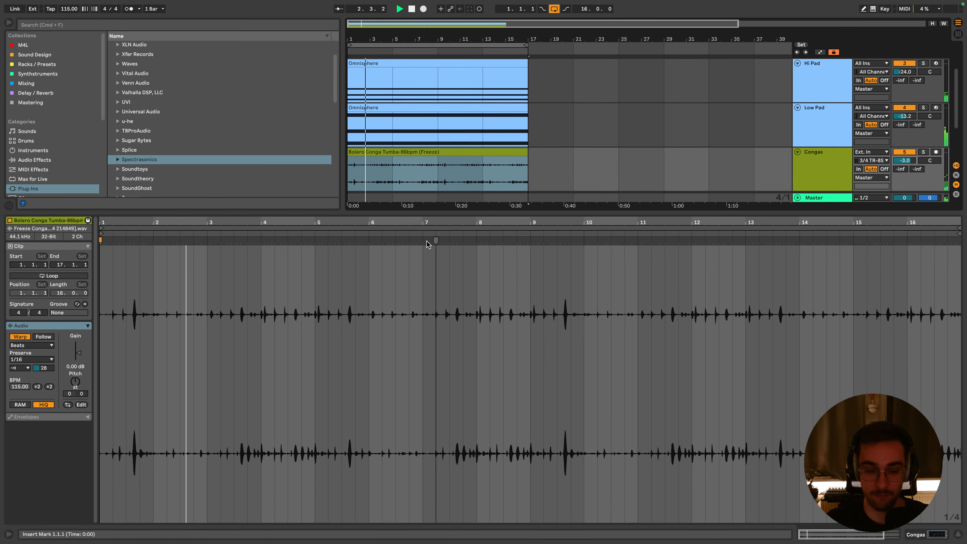
Transpose the audio conga clip up 5 semitones and raise its track volume to 1.1 dB
left_click(76, 384)
key("Up")
key("Up")
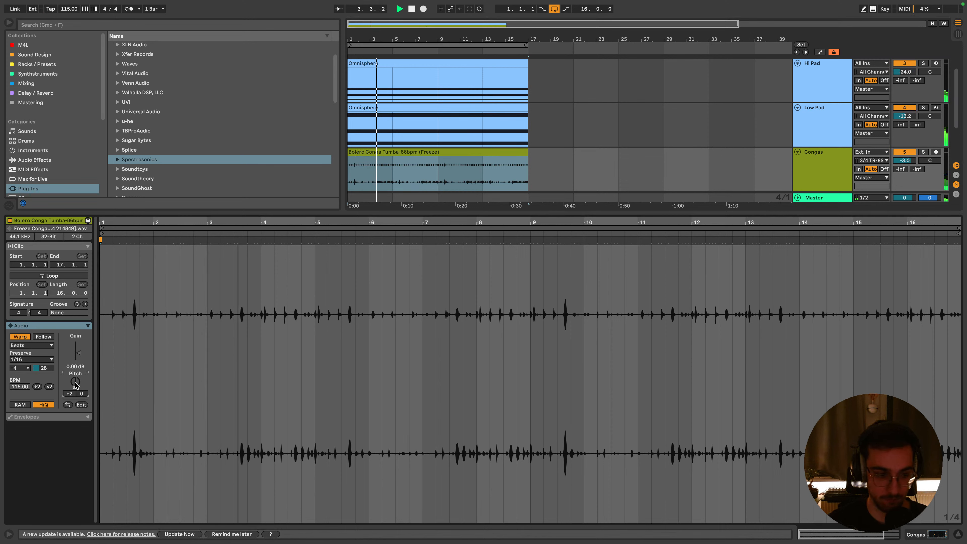
key("Up")
key("Up")
key("Up")
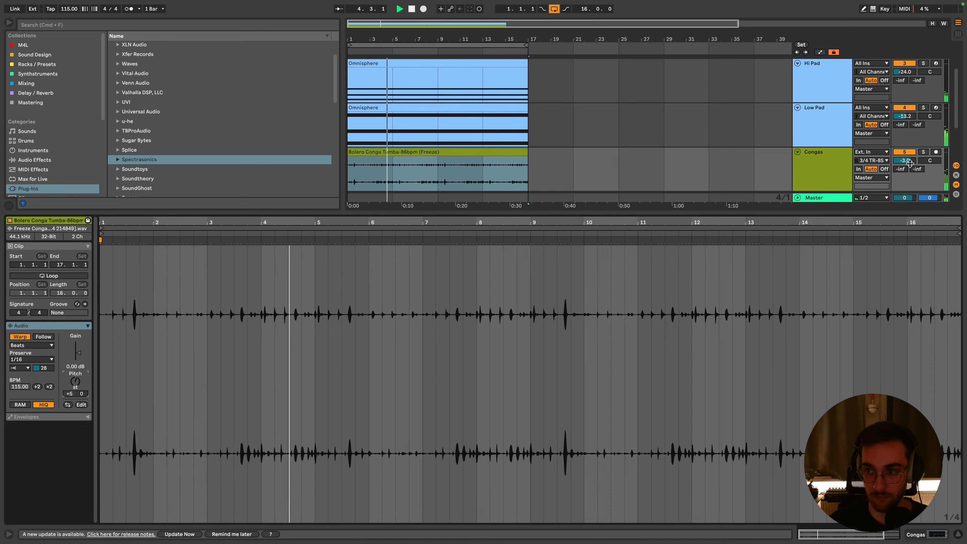
left_click_drag(910, 163, 910, 152)
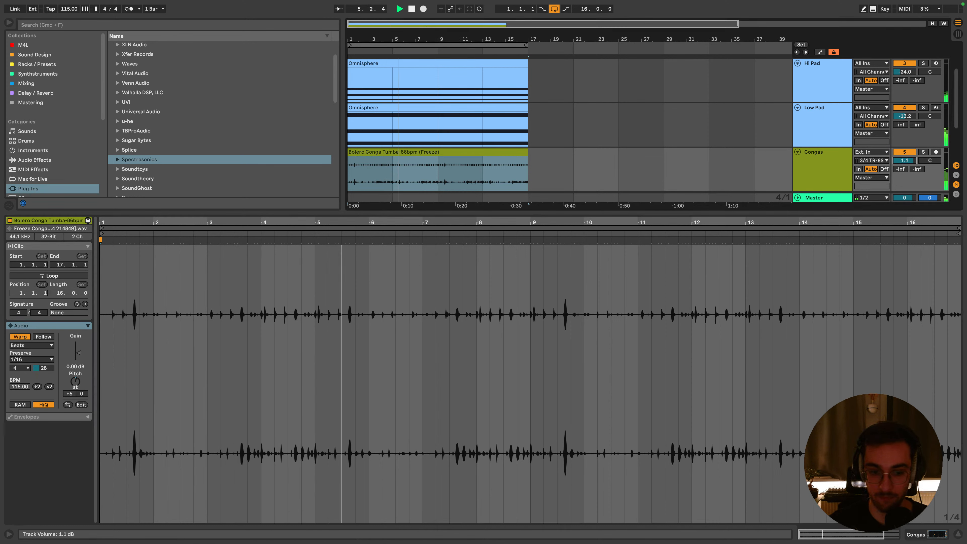
Enable looping on the audio conga clip over the two bars from 3.1.1 to 5.1.1
left_click(301, 315)
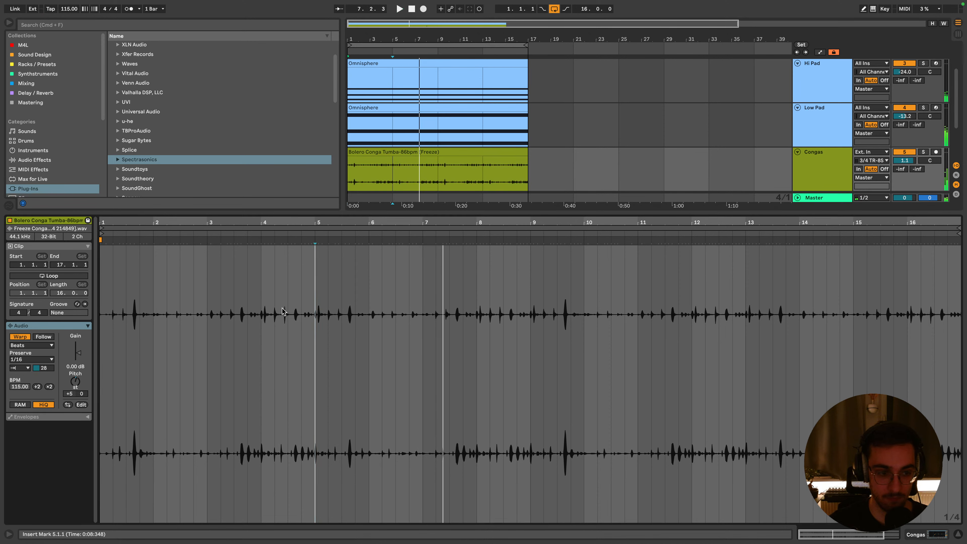
key("space")
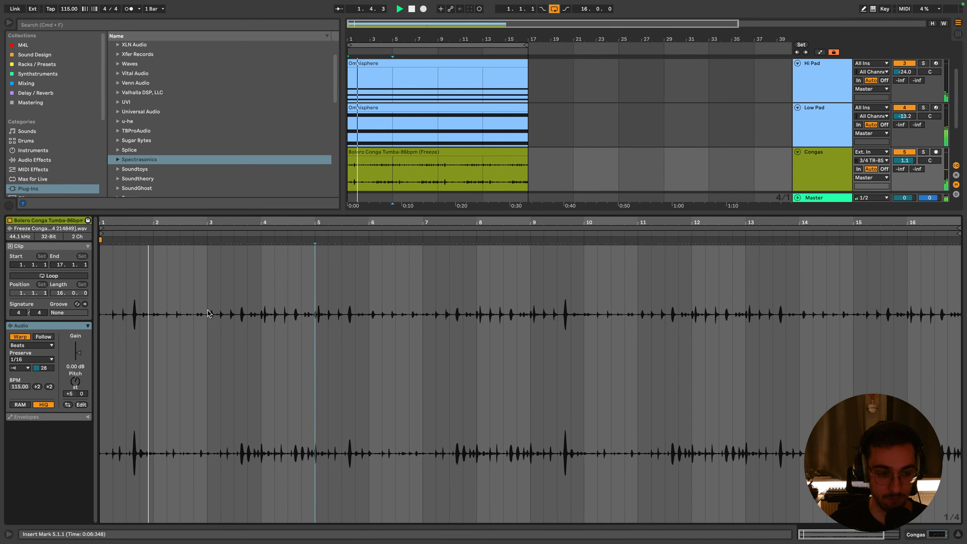
left_click_drag(208, 313, 316, 370)
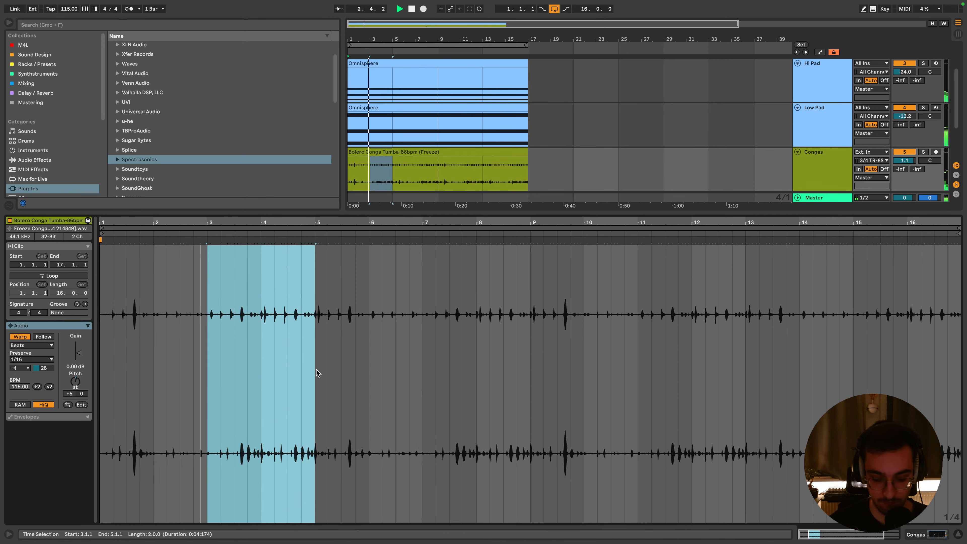
key("super+l")
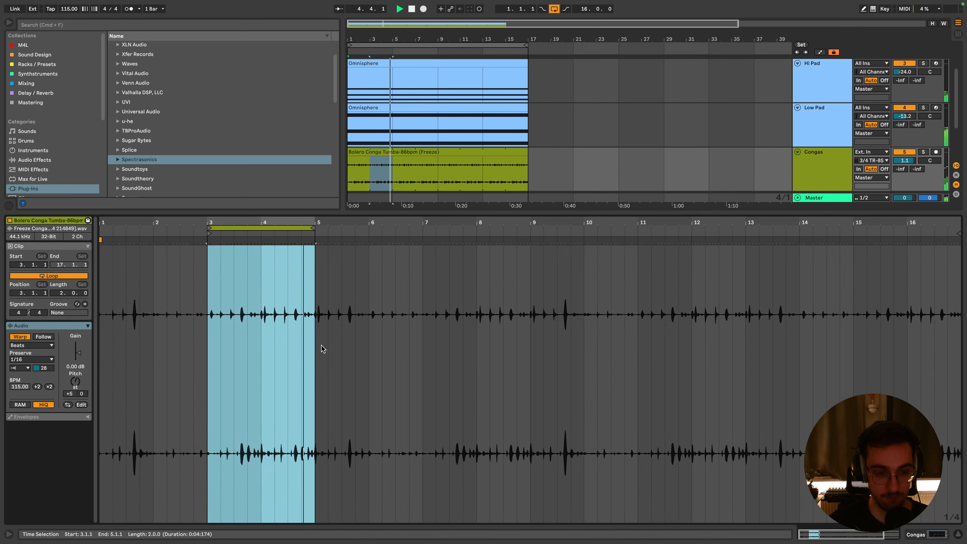
Add the Soundtoys Tremolator plug-in after EQ Eight on the audio conga track
key("shift+Tab")
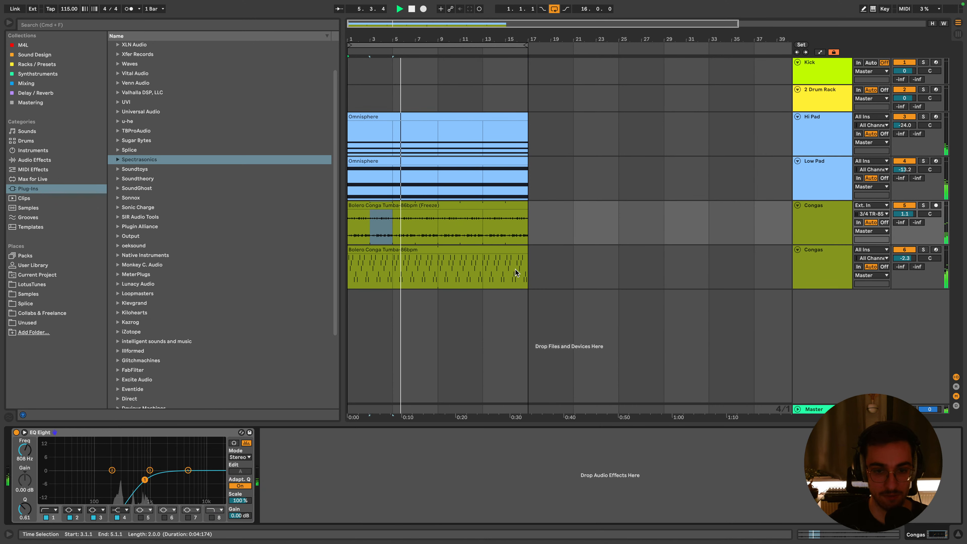
left_click(486, 205)
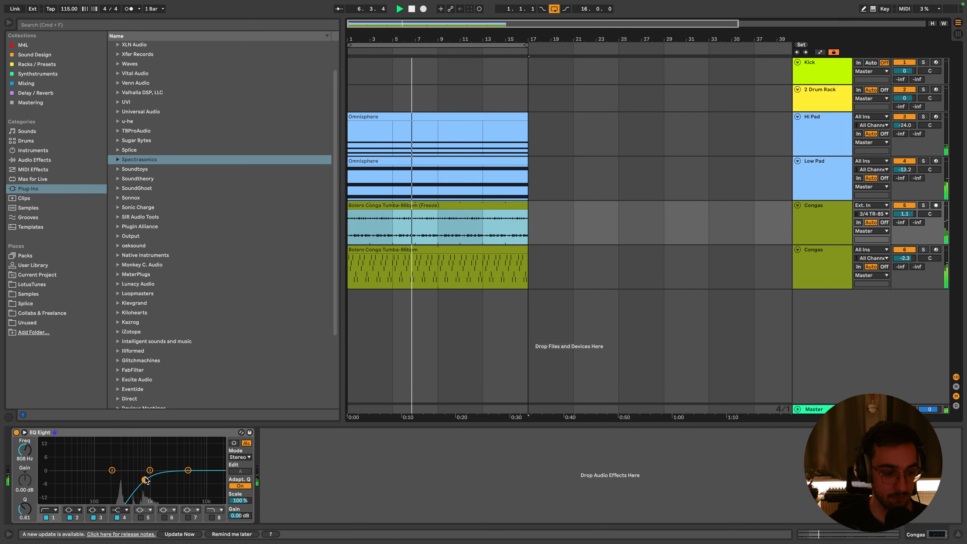
left_click(148, 168)
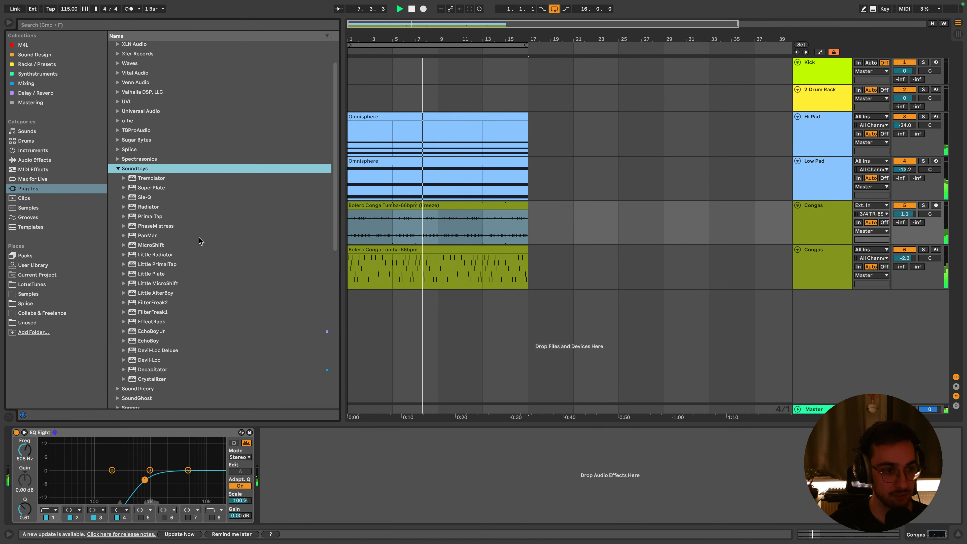
left_click(157, 178)
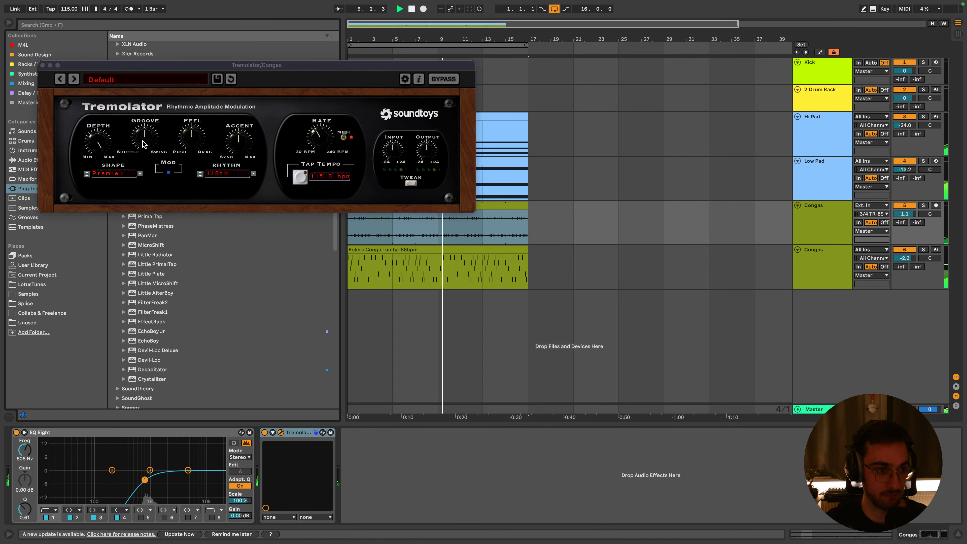
Set Tremolator's shape to Silvertone, audition it with the audio conga track soloed, and leave the plug-in bypassed
left_click(924, 206)
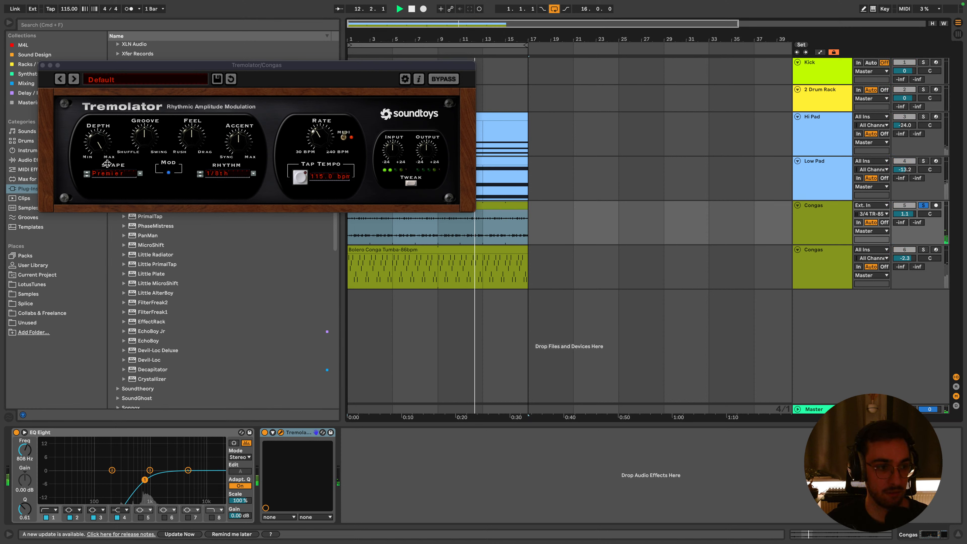
left_click(87, 176)
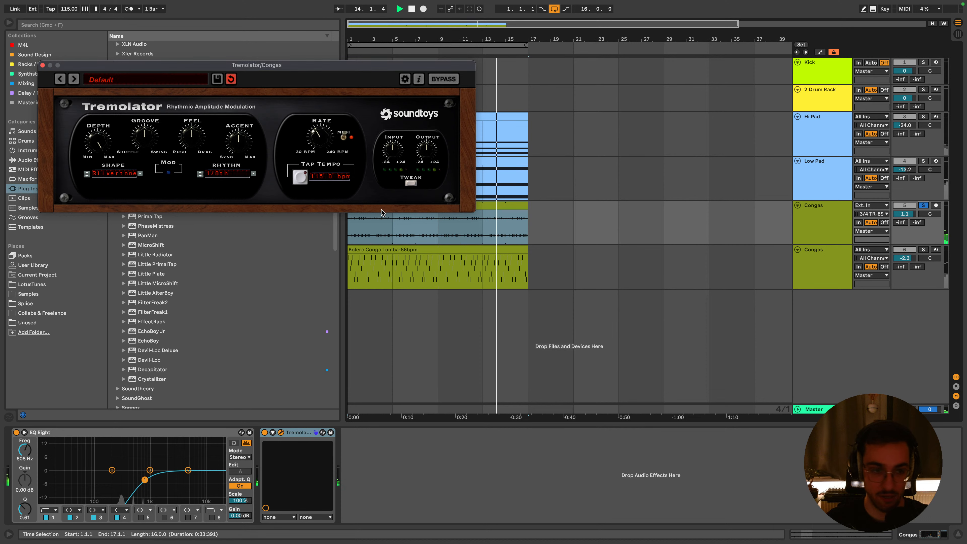
left_click(924, 206)
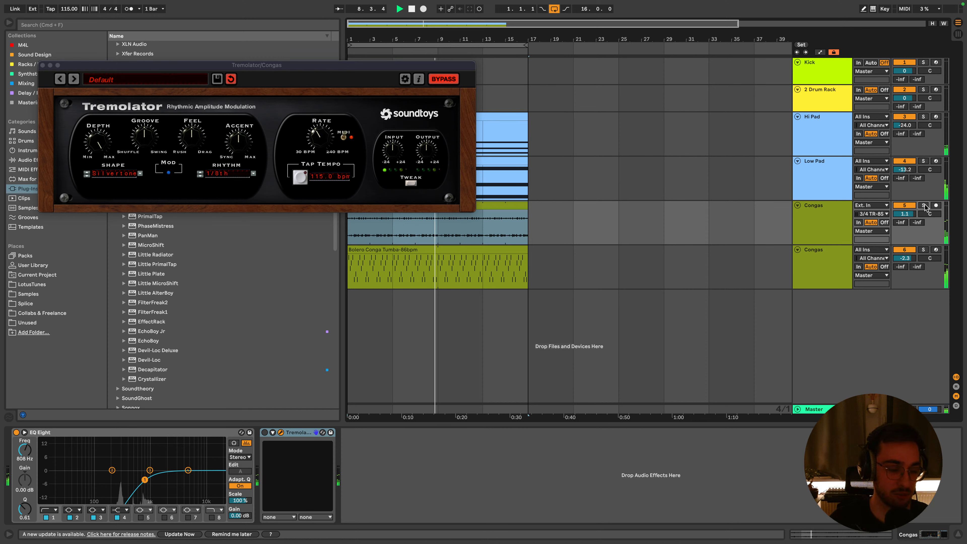
left_click(43, 65)
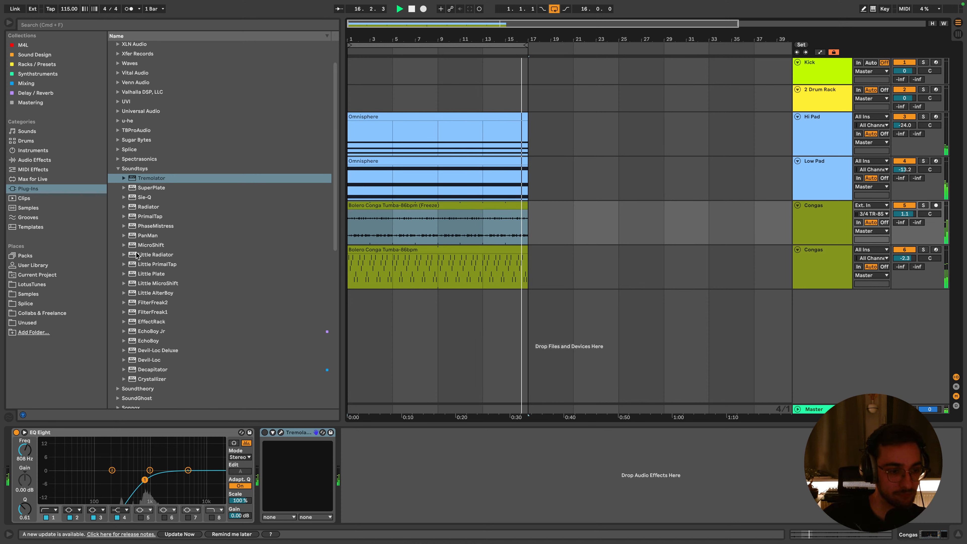
Add Soundtoys Little MicroShift to the audio conga track with style II and a reduced mix, and collapse the Soundtoys list
scroll(169, 328, "down", 5)
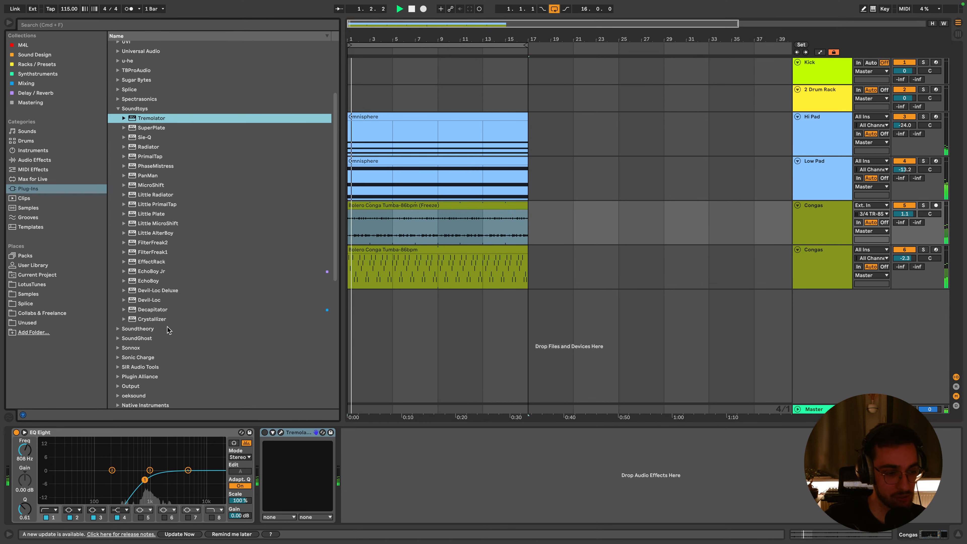
scroll(169, 327, "down", 1)
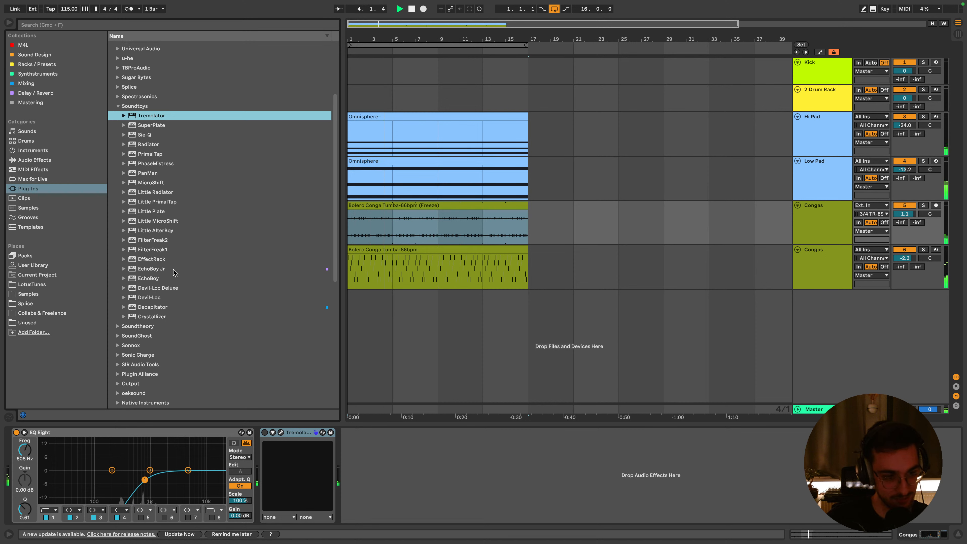
scroll(172, 273, "up", 2)
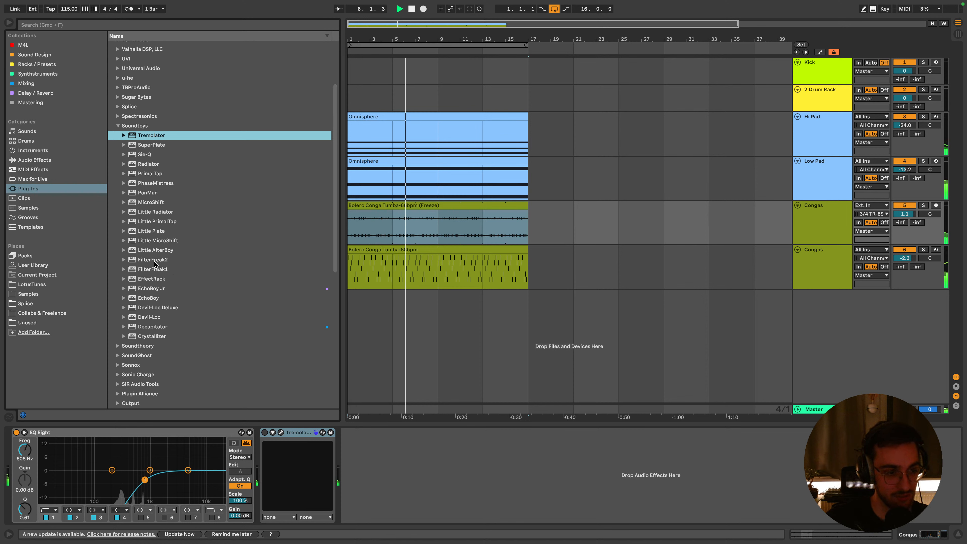
left_click_drag(164, 242, 416, 218)
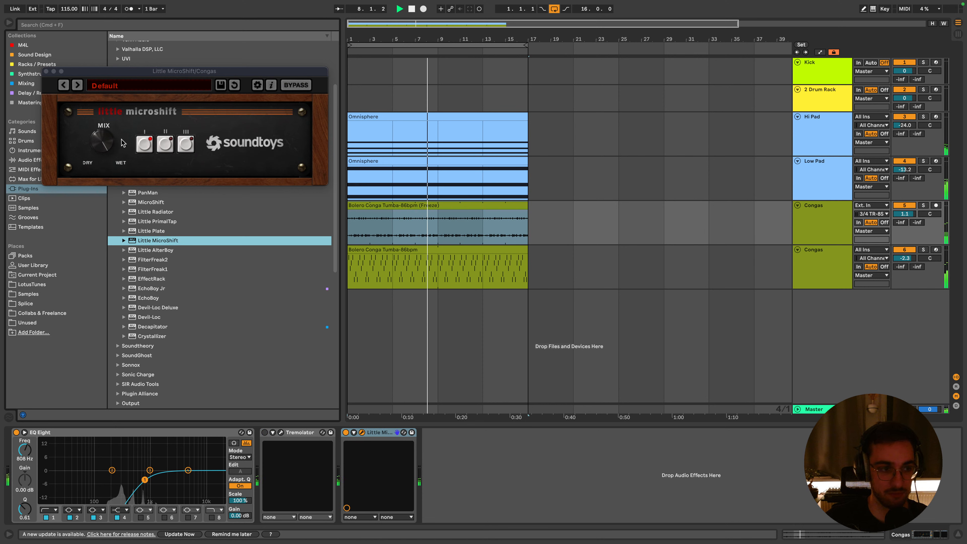
left_click_drag(123, 143, 107, 176)
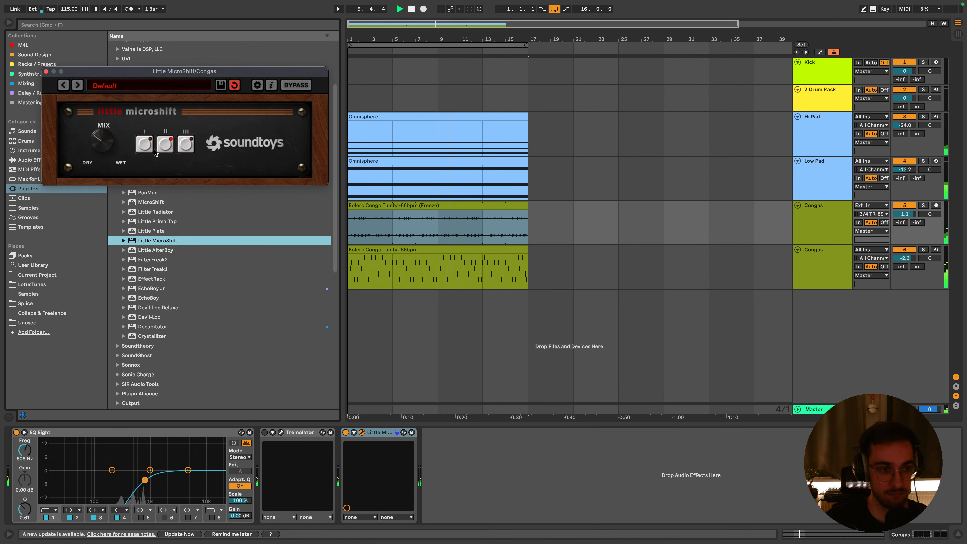
left_click(46, 72)
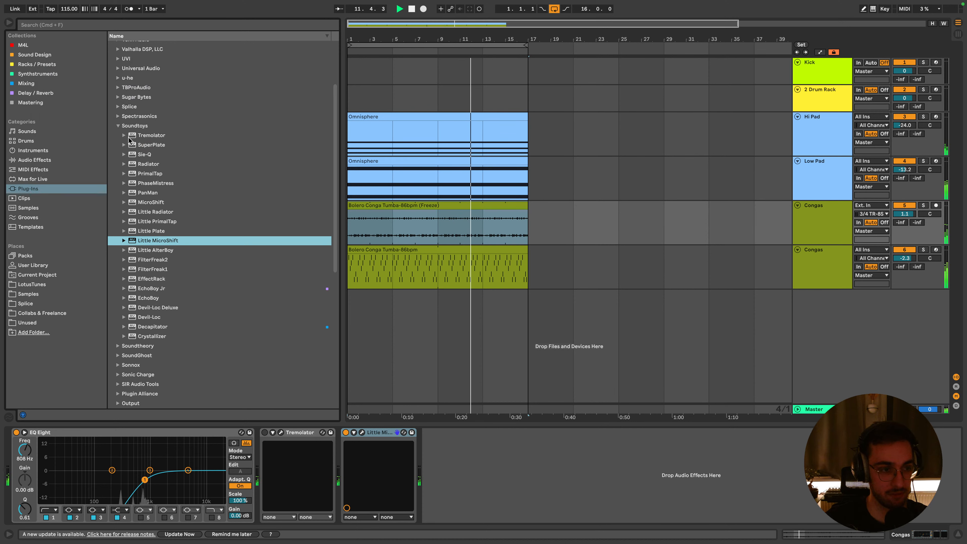
left_click(118, 126)
left_click(119, 116)
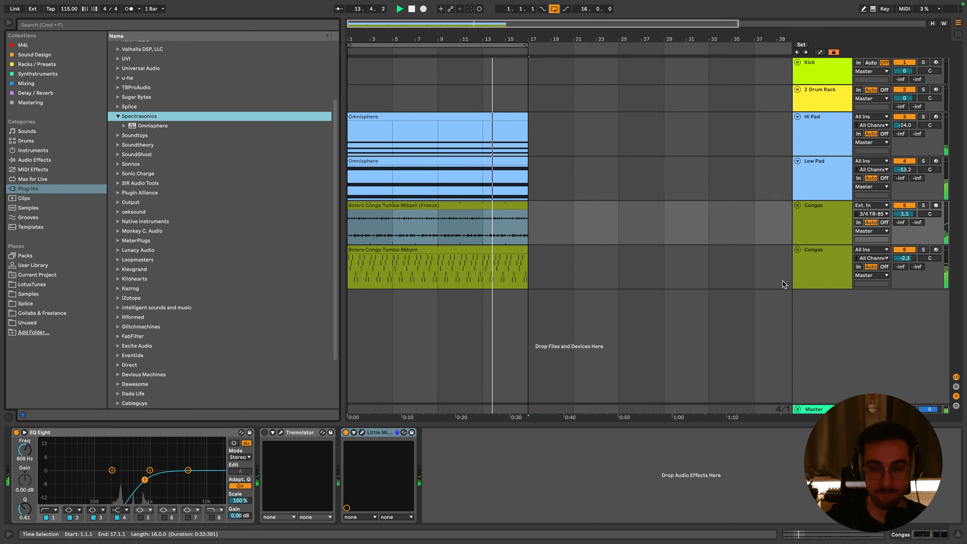
Select the MIDI conga track and search the plug-ins for "lex"
left_click(828, 258)
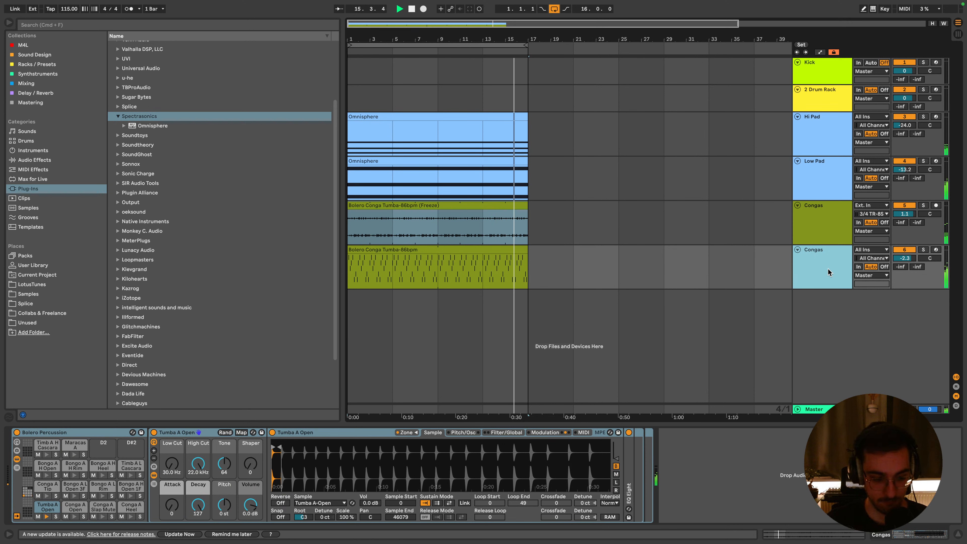
left_click(94, 25)
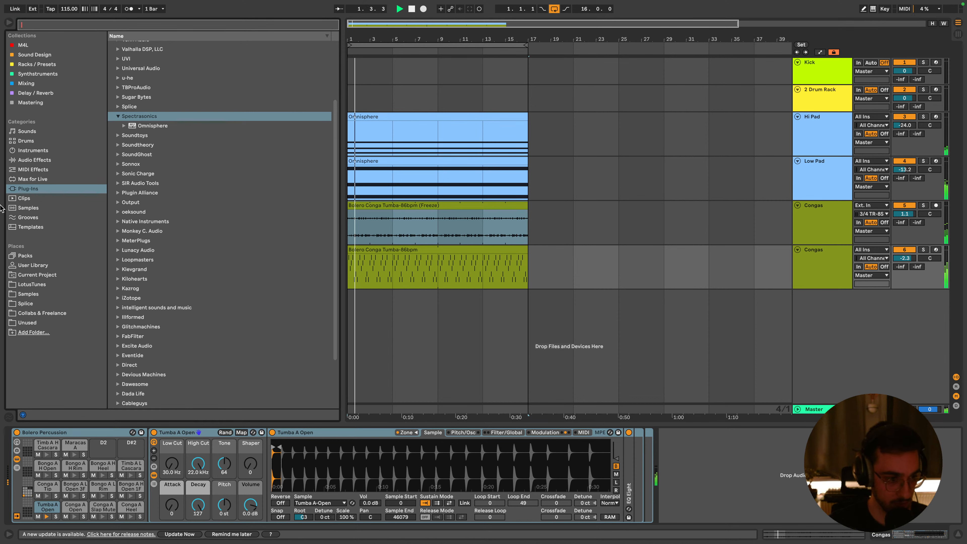
left_click(32, 188)
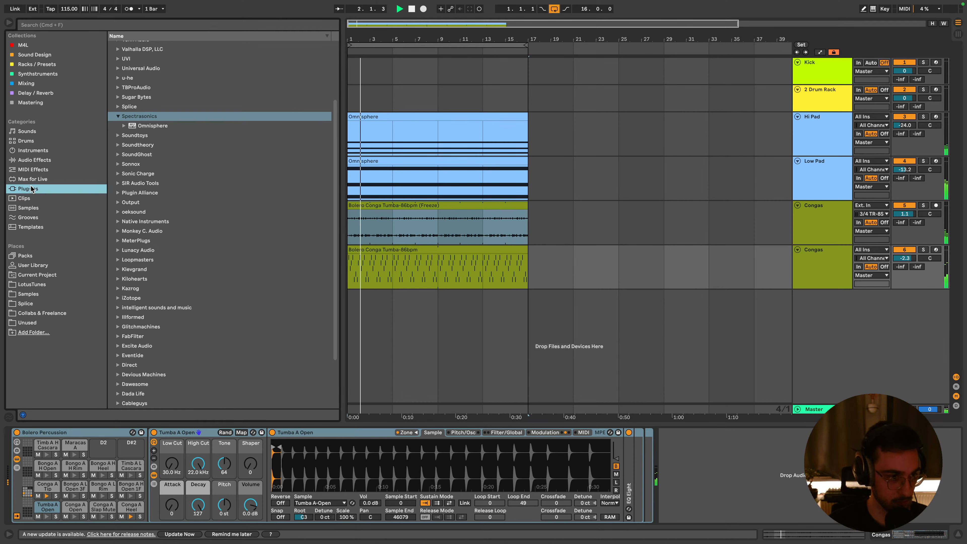
left_click(118, 107)
left_click(118, 107)
scroll(119, 103, "up", 1)
left_click(85, 26)
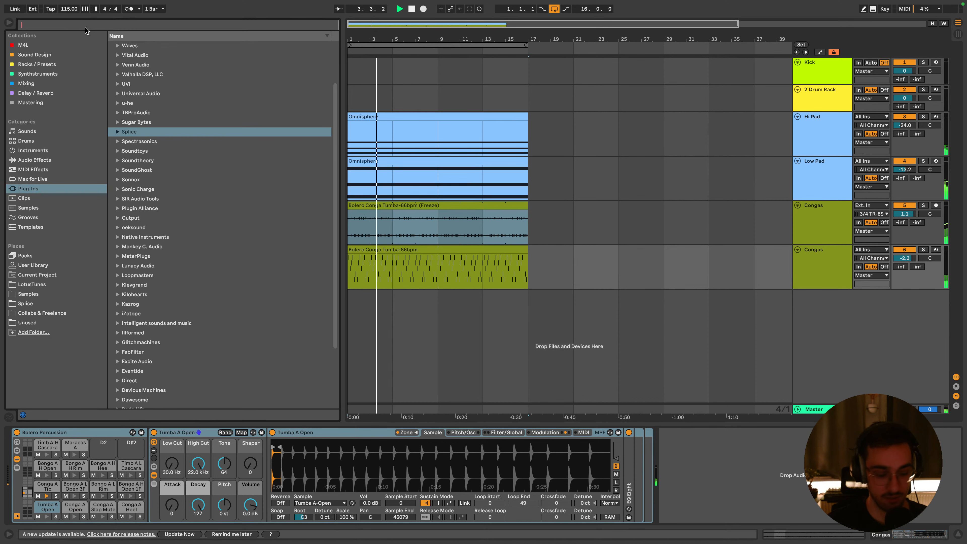
type("lex")
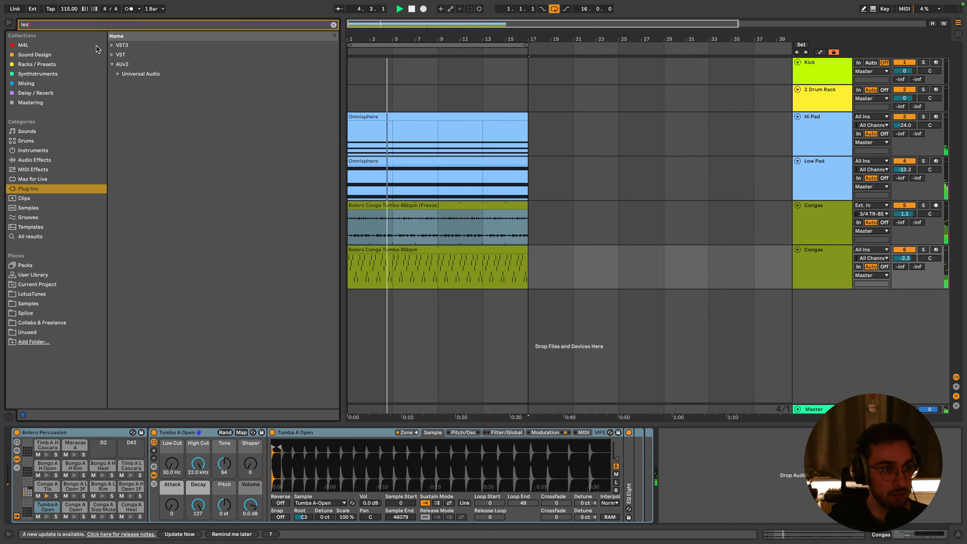
Search the plug-ins for "artu" and add Arturia's Rev LX-24 reverb to the MIDI conga track
type("artu")
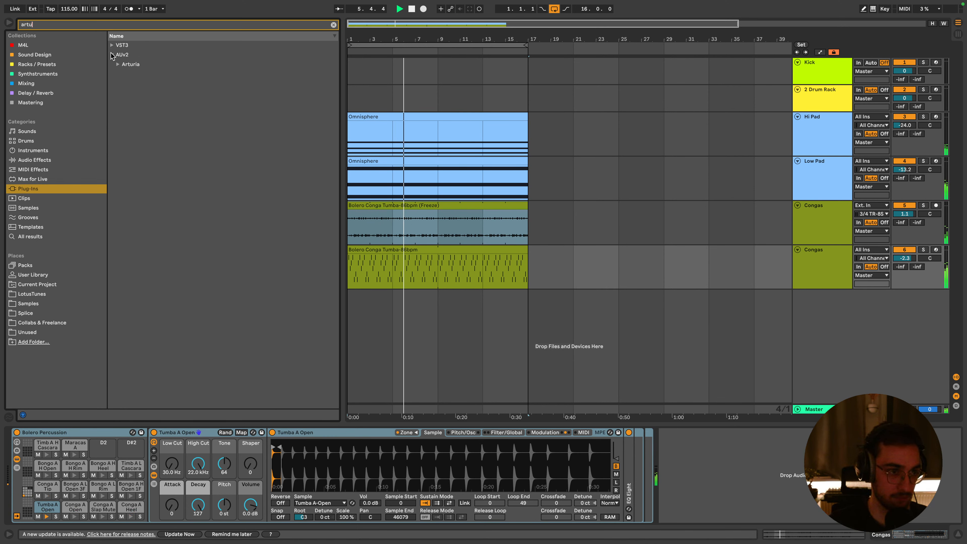
left_click(111, 55)
left_click(118, 65)
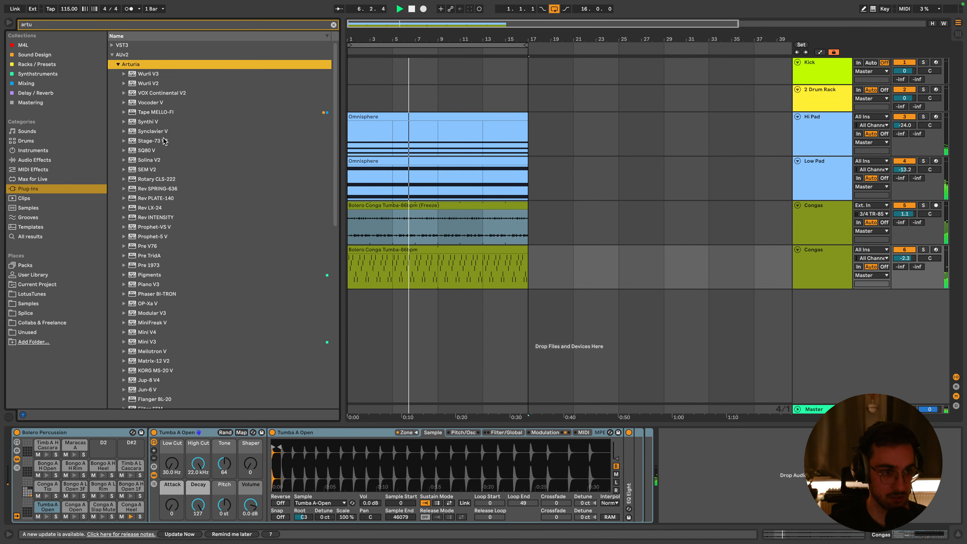
scroll(170, 180, "down", 1)
scroll(164, 217, "down", 2)
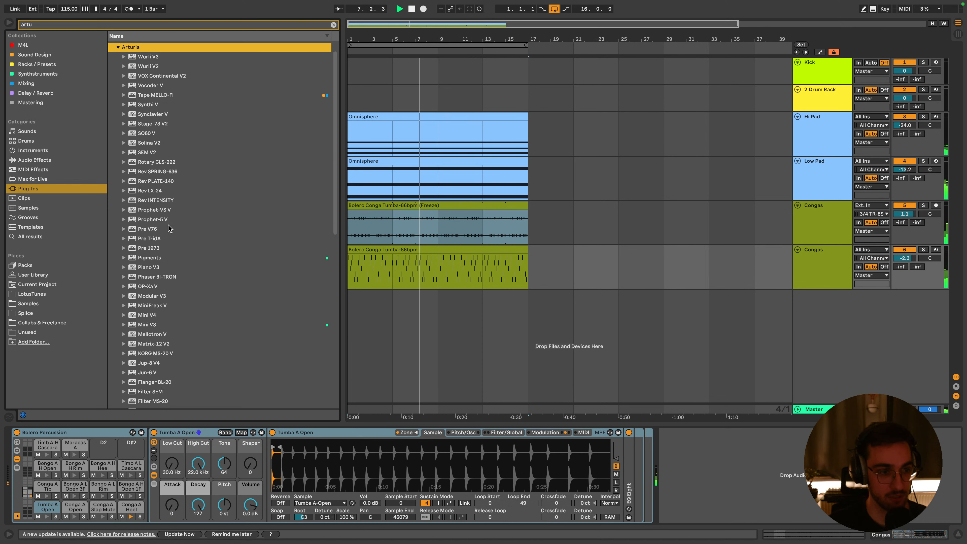
scroll(169, 196, "down", 1)
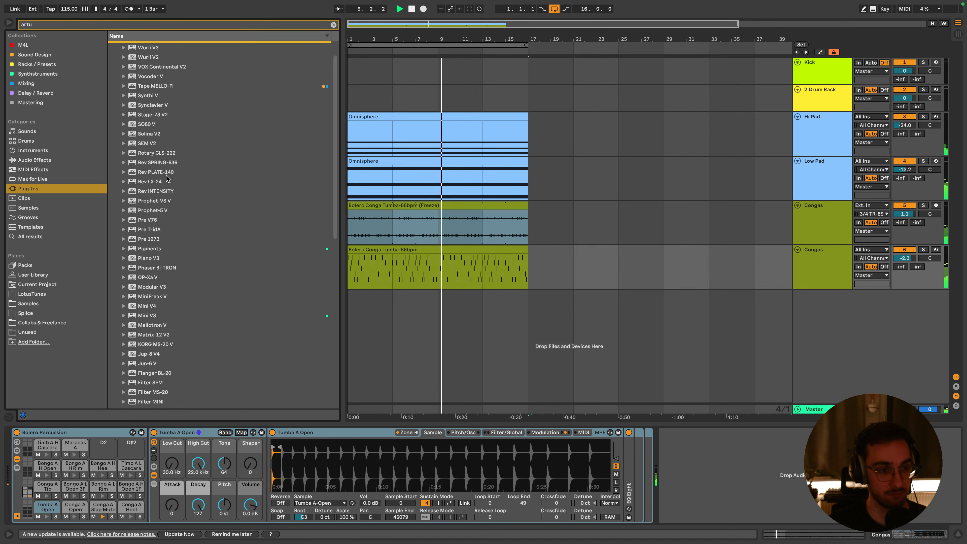
left_click(163, 182)
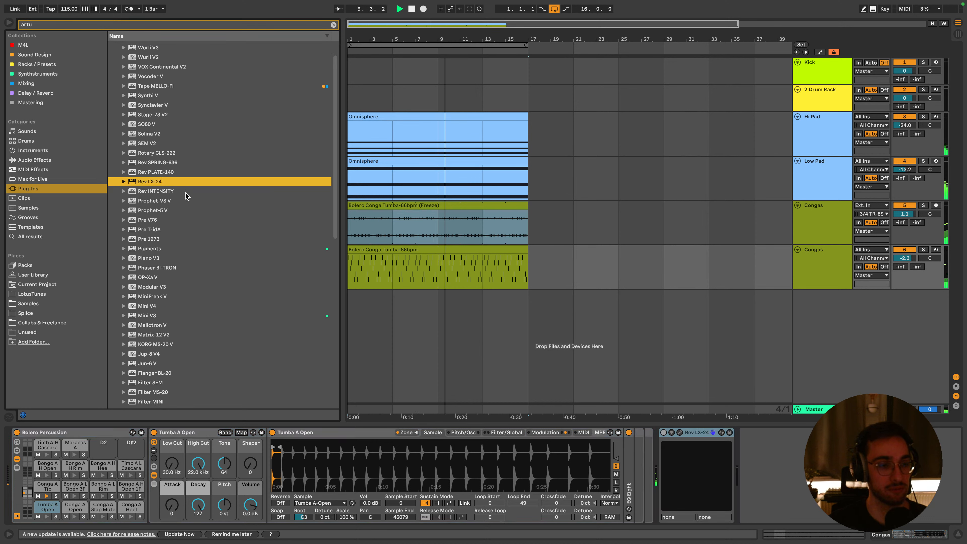
Set the Rev LX-24 reverb to Room A, lower its distance, and reduce dry/wet to 18.0
left_click_drag(112, 266, 113, 285)
left_click_drag(139, 255, 138, 283)
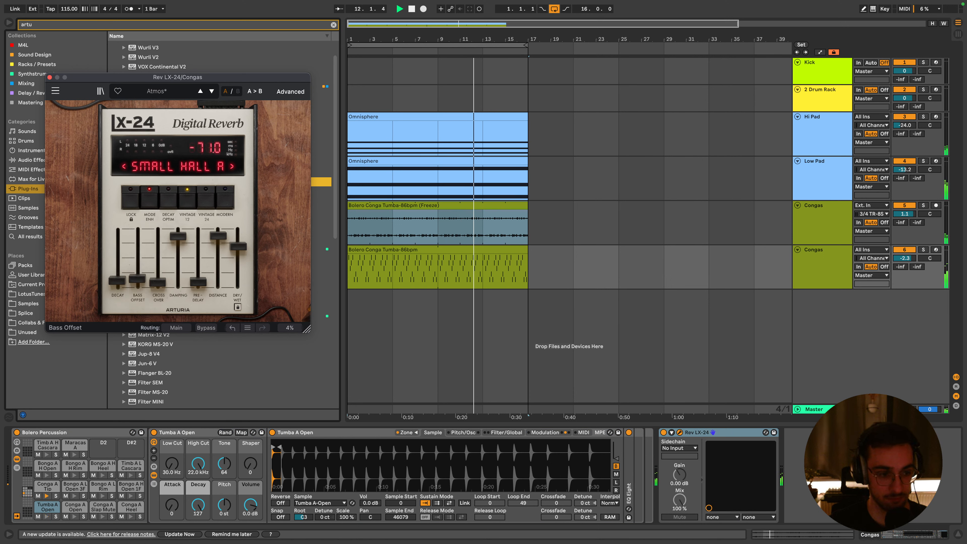
left_click(232, 168)
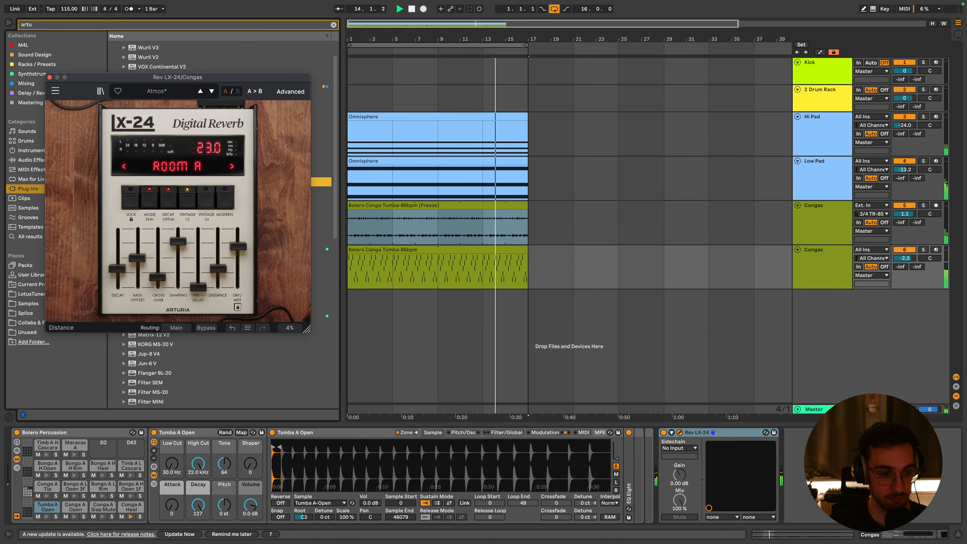
left_click_drag(218, 269, 218, 284)
left_click_drag(238, 246, 239, 280)
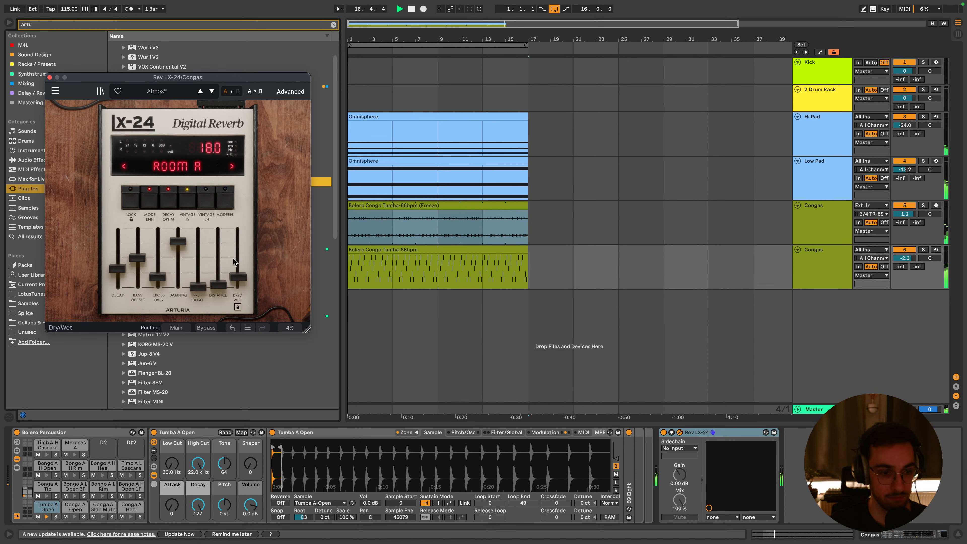
left_click(49, 78)
Load Arturia's SEM V2 synth onto a new track below the conga tracks and close its plug-in window
scroll(213, 168, "up", 1)
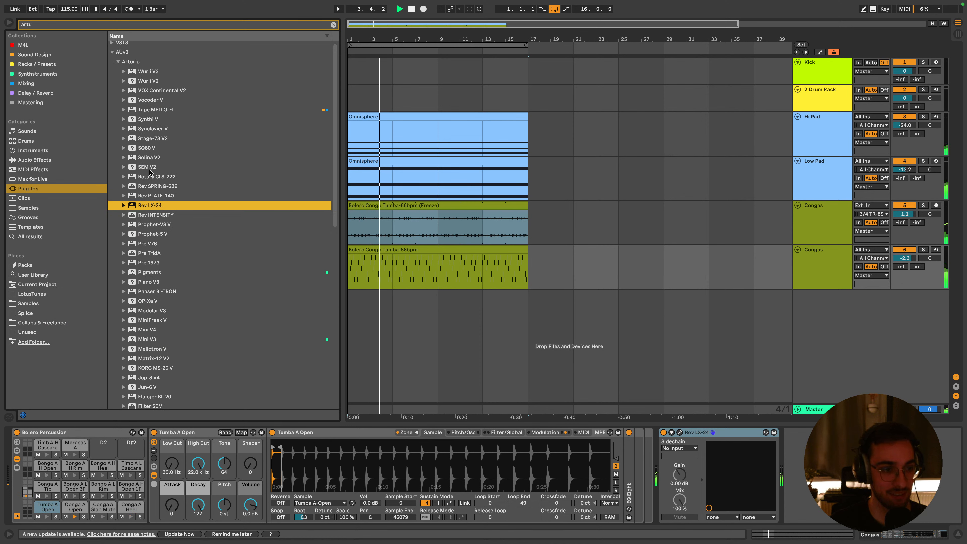
left_click_drag(152, 167, 445, 329)
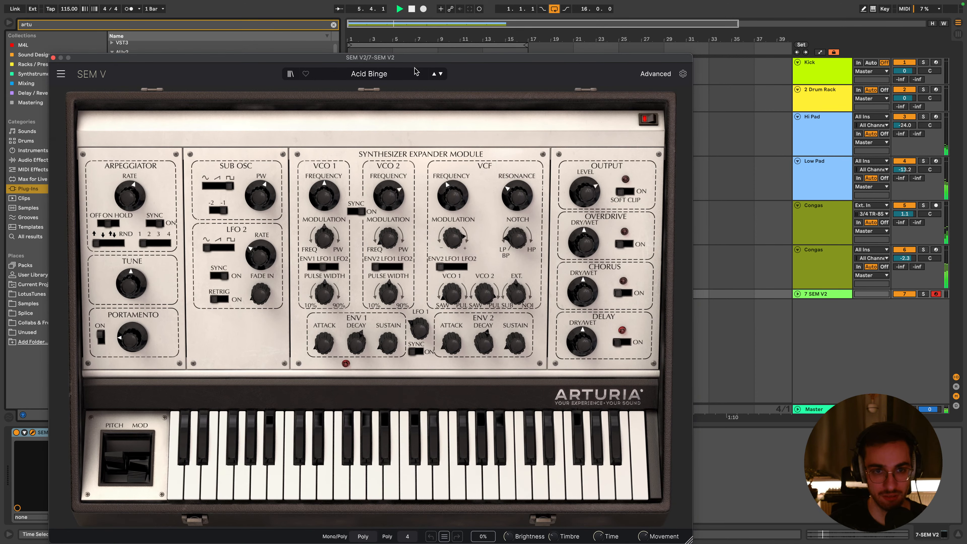
left_click(53, 57)
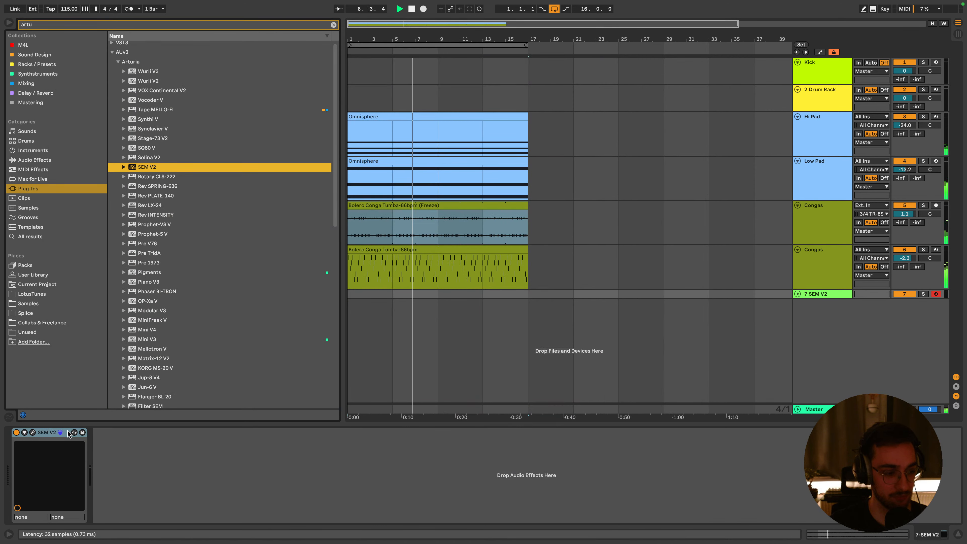
Replace SEM V2 on the new instrument track with Arturia's Farfisa V and close its plug-in window
scroll(156, 389, "down", 1)
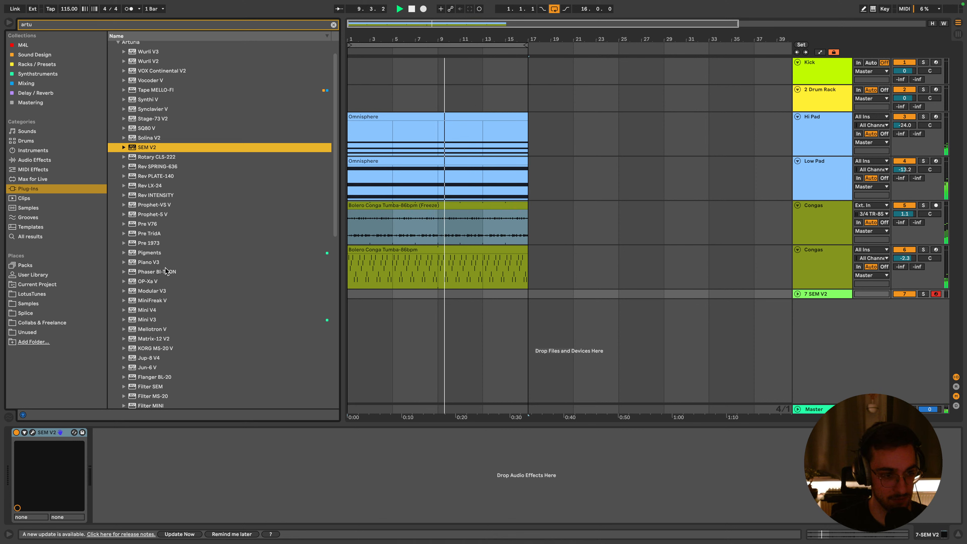
scroll(164, 251, "down", 5)
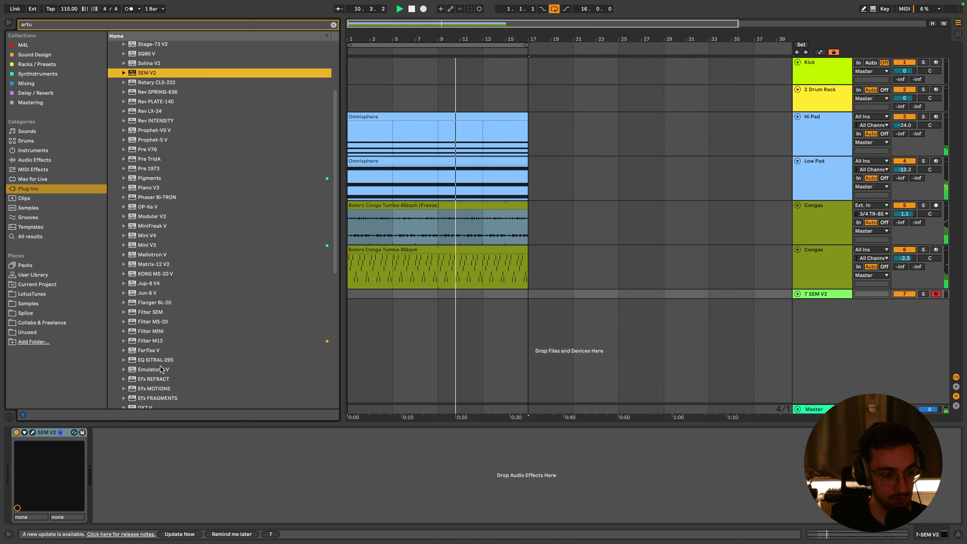
left_click(155, 350)
left_click_drag(155, 350, 54, 431)
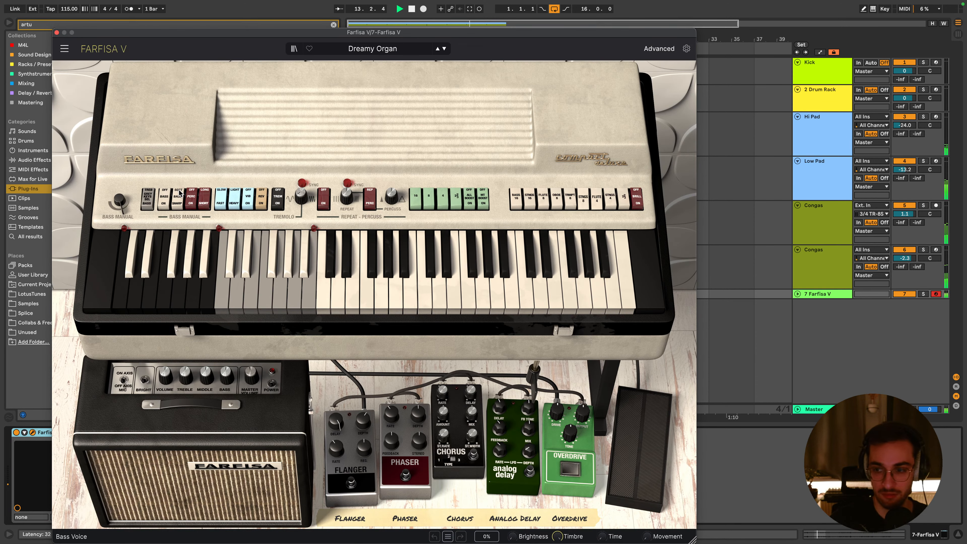
left_click(57, 33)
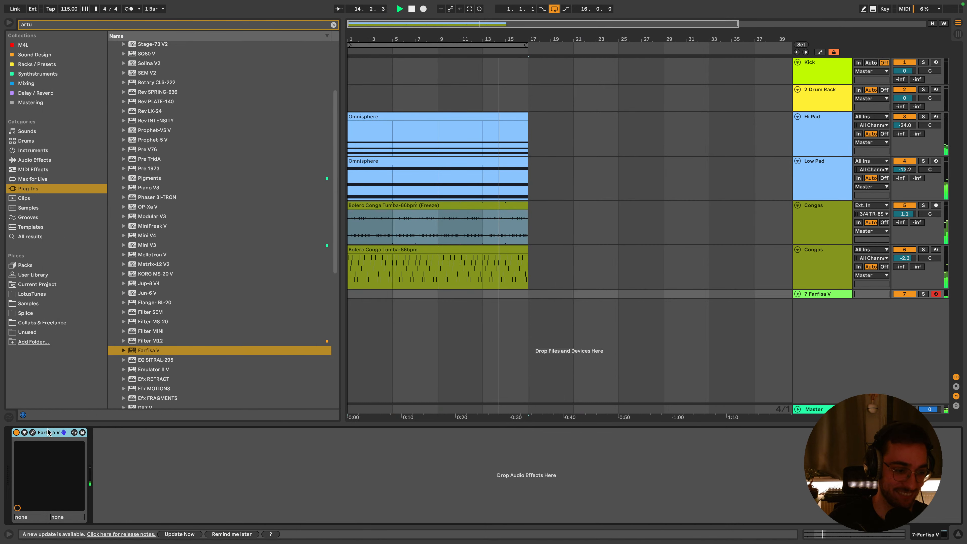
Replace Farfisa V on track 7 with Arturia's Emulator II V, select the Shakuhachi preset, and close its plug-in window
left_click_drag(160, 368, 60, 433)
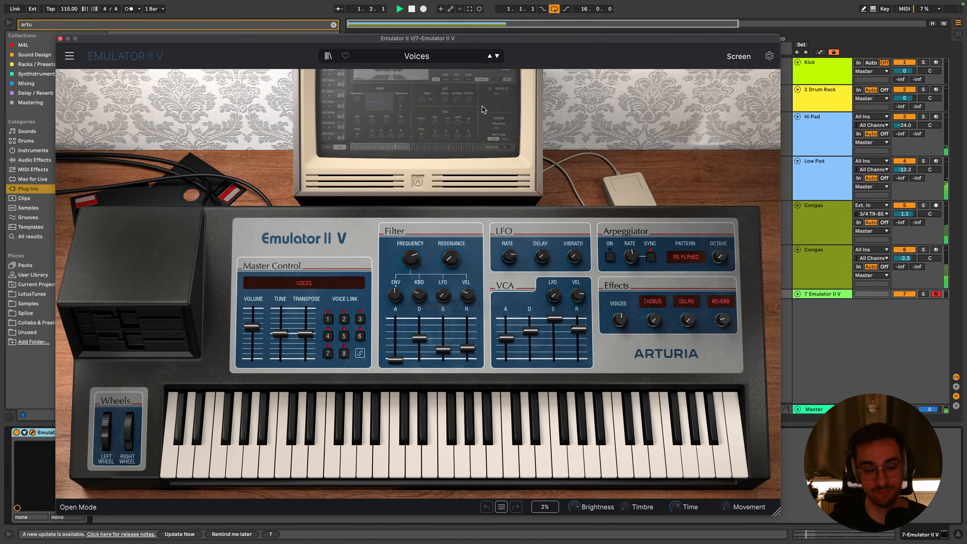
left_click(797, 294)
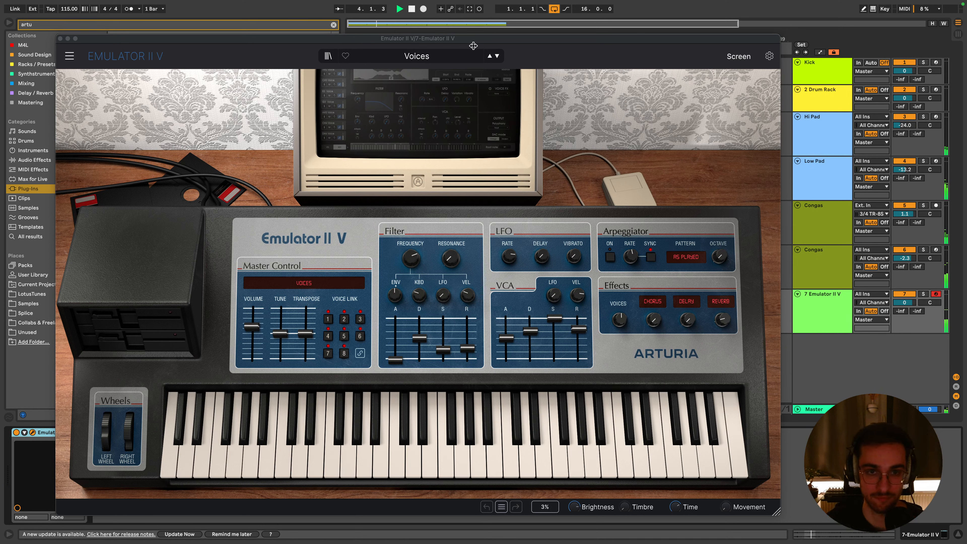
left_click(496, 58)
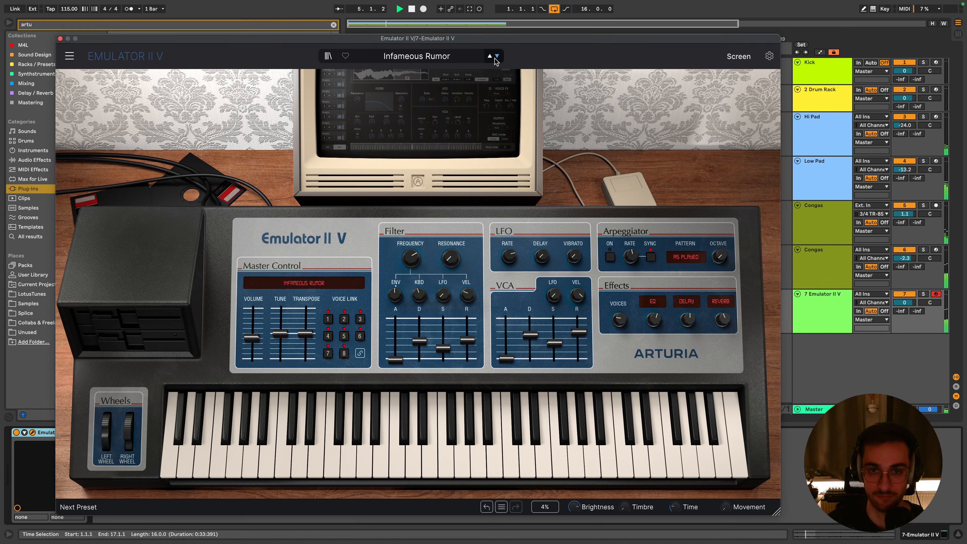
left_click(496, 56)
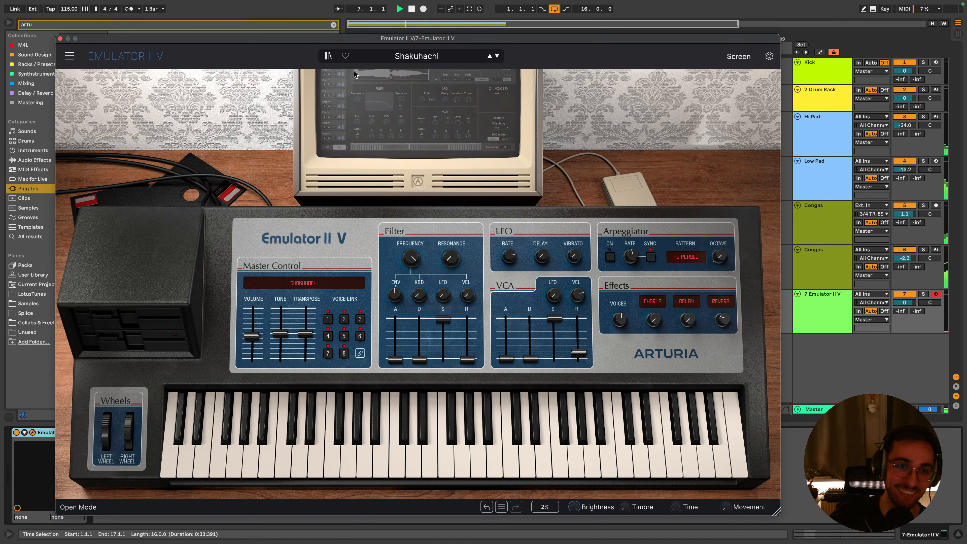
left_click(60, 39)
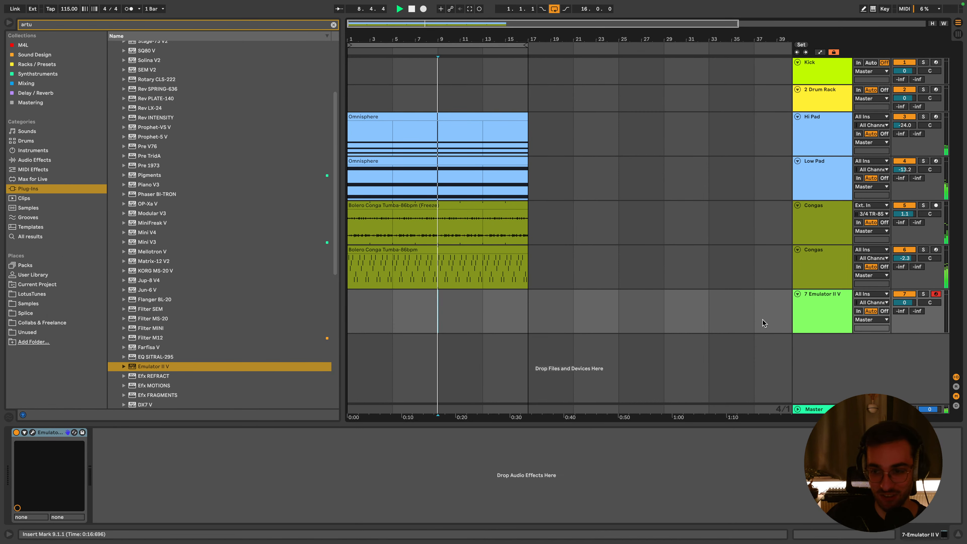
Show the return tracks and switch off the stock Reverb on return track A
left_click(804, 322)
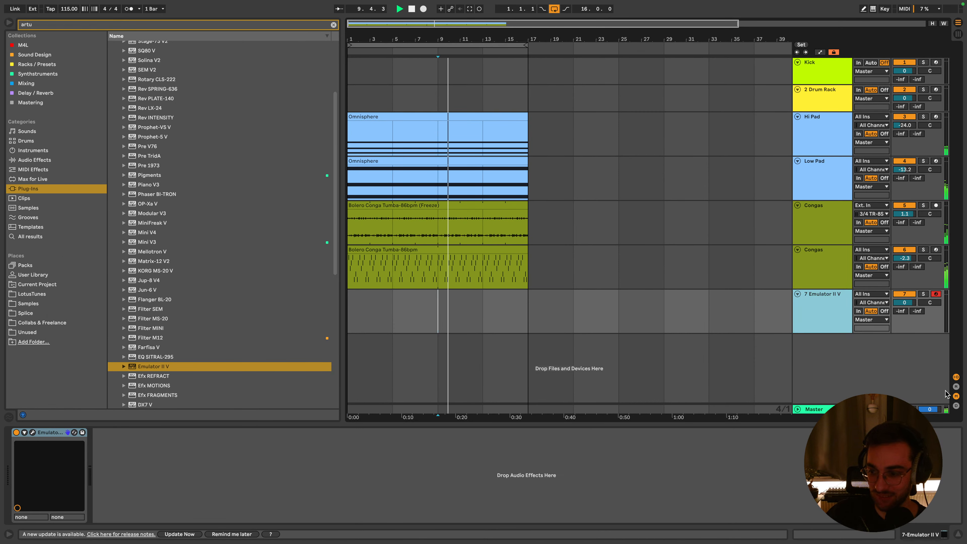
left_click(955, 386)
left_click(821, 391)
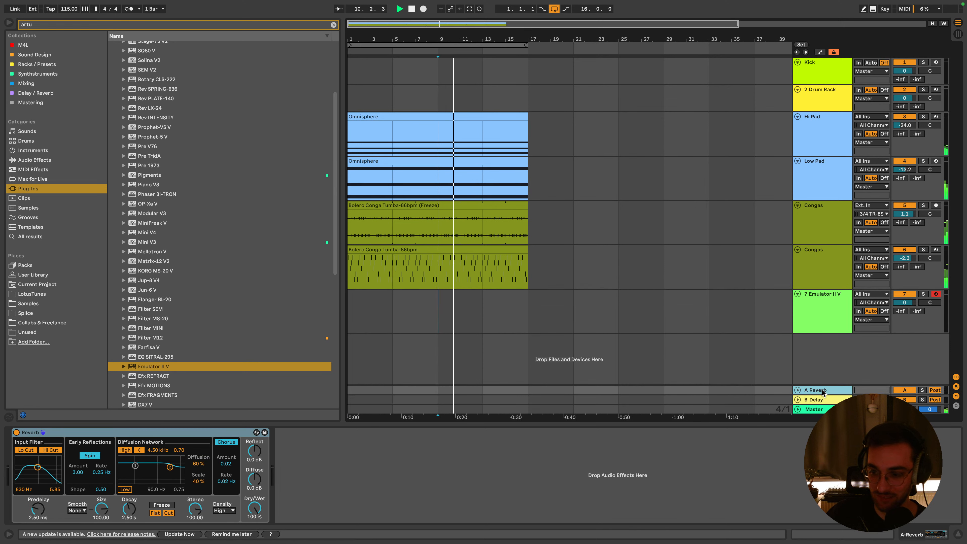
left_click(153, 432)
left_click(16, 433)
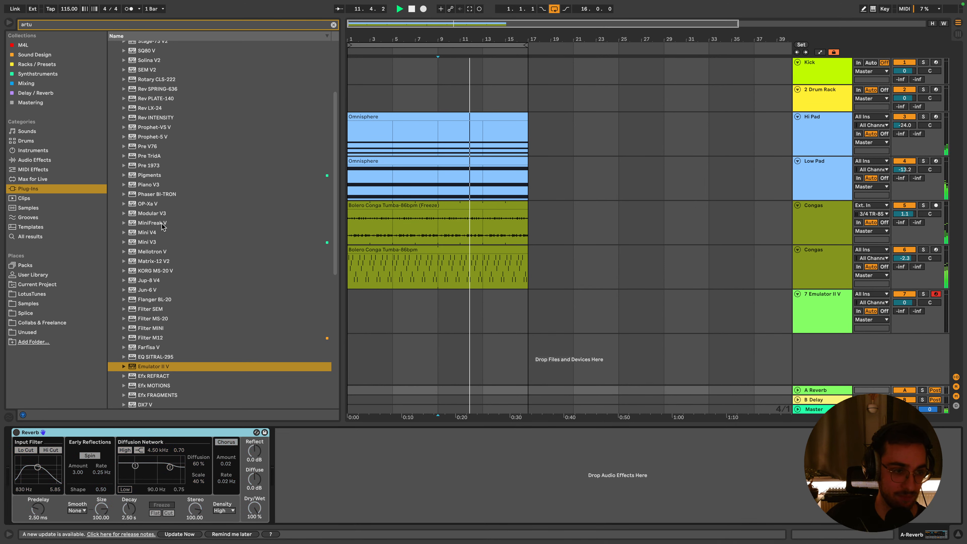
Add Arturia's Rev INTENSITY after the disabled Reverb on return track A, with its dry/wet at 1.00
scroll(167, 230, "up", 4)
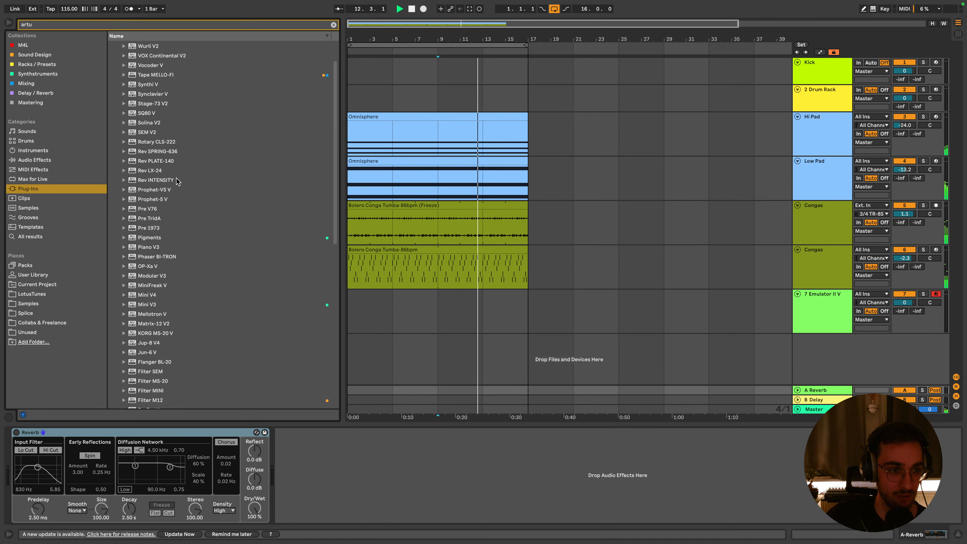
left_click(168, 152)
key("Down")
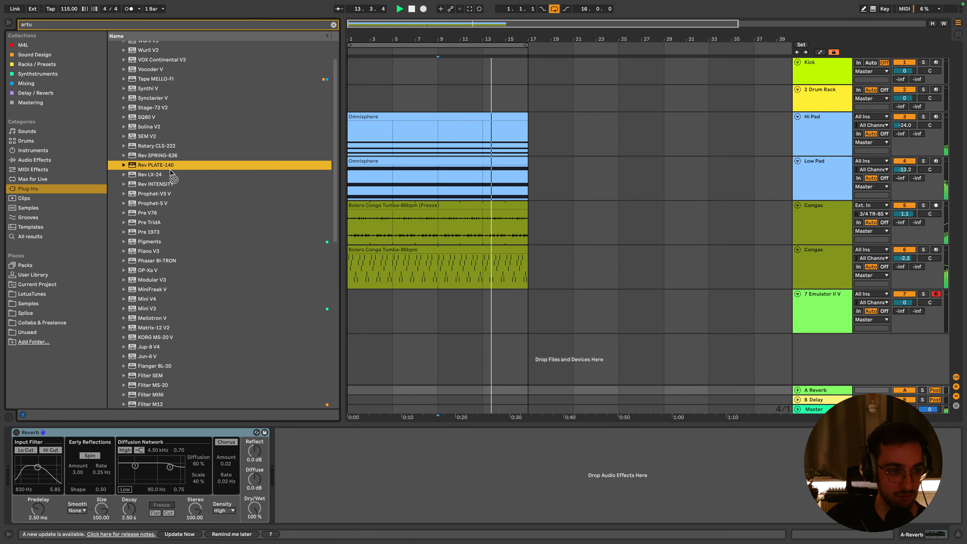
scroll(167, 160, "up", 2)
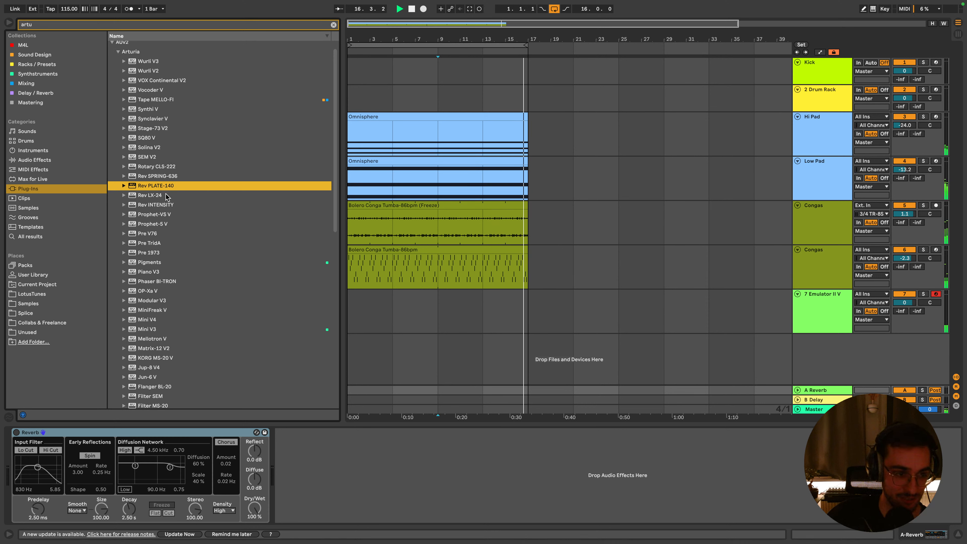
mouse_move(158, 205)
left_mouse_down()
mouse_move(216, 261)
mouse_move(362, 470)
mouse_move(332, 465)
left_mouse_up()
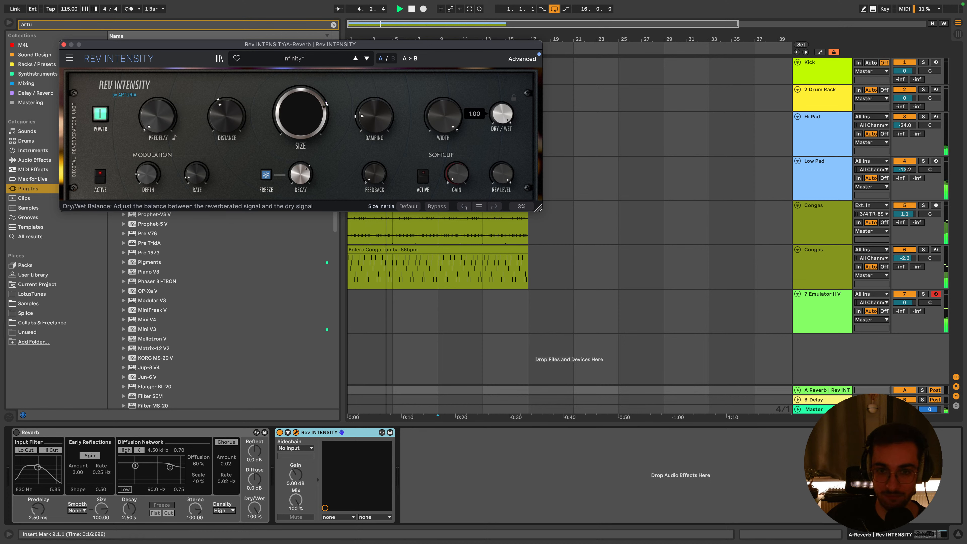
Set the Emulator II V track's send A to 0 and its volume to -4.3 dB
left_click(839, 258)
left_click(820, 315)
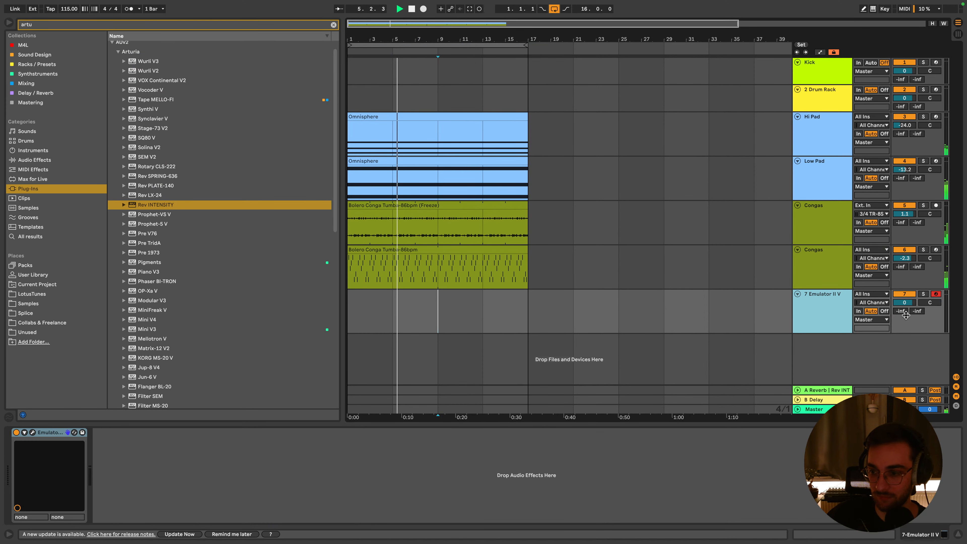
left_click_drag(900, 312, 900, 251)
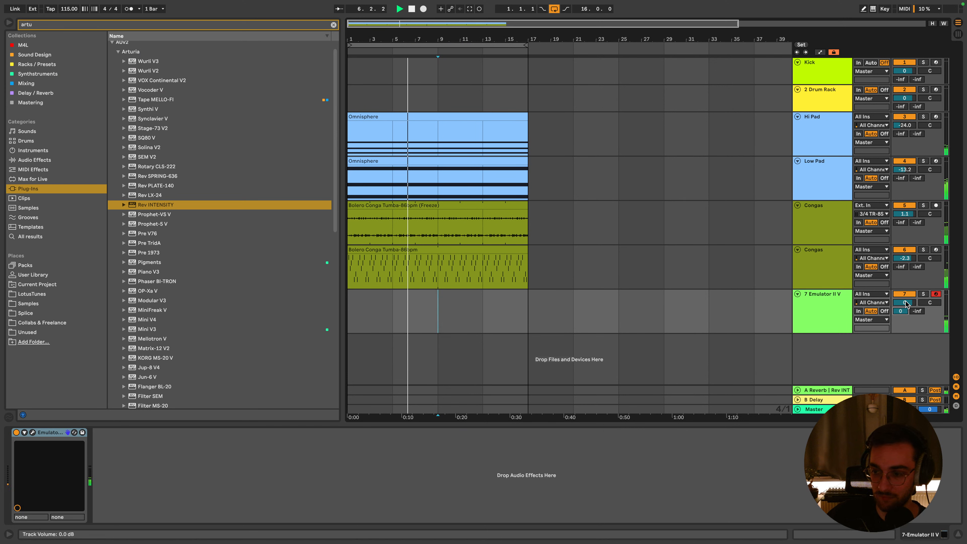
left_click(823, 390)
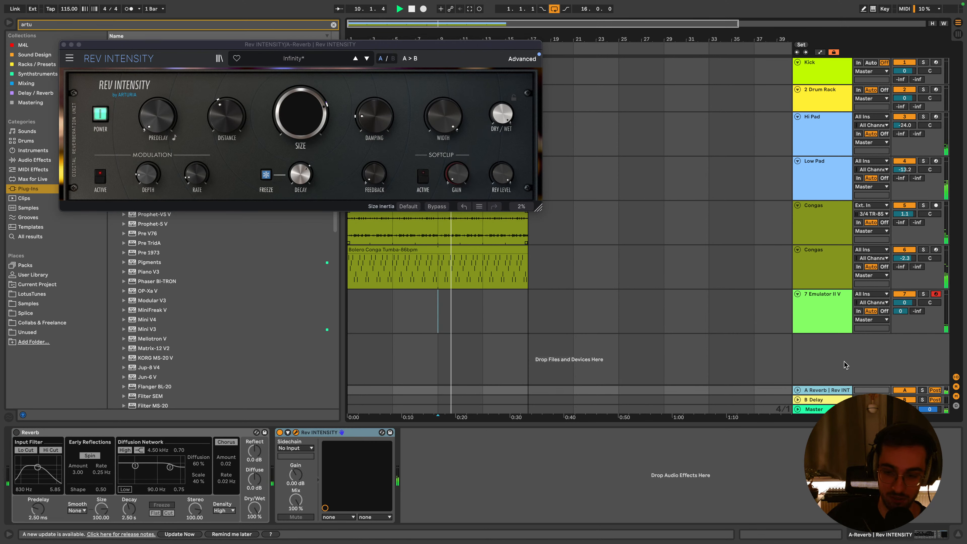
left_click(847, 309)
left_click_drag(904, 303, 905, 313)
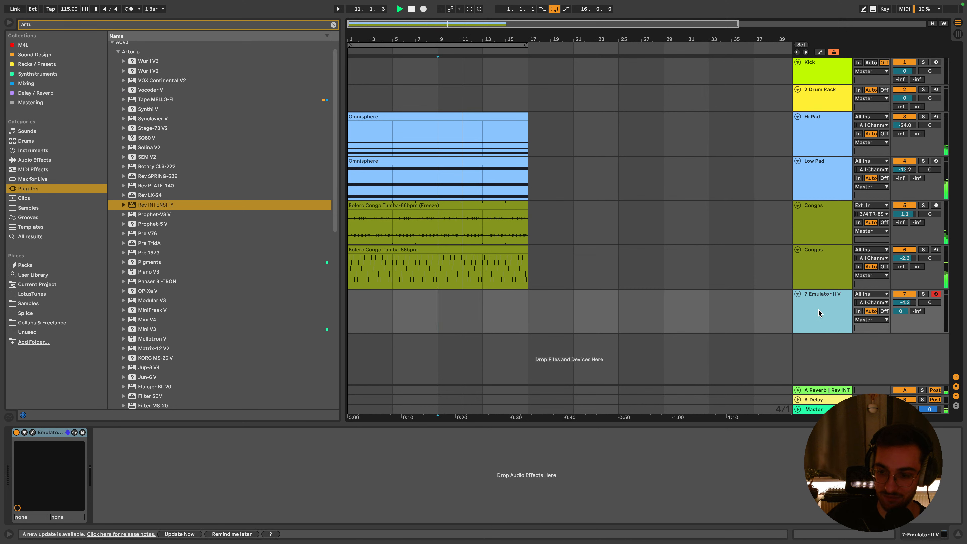
Search the audio effects for "util" and add Utility to the master track
left_click(48, 26)
double_click(47, 26)
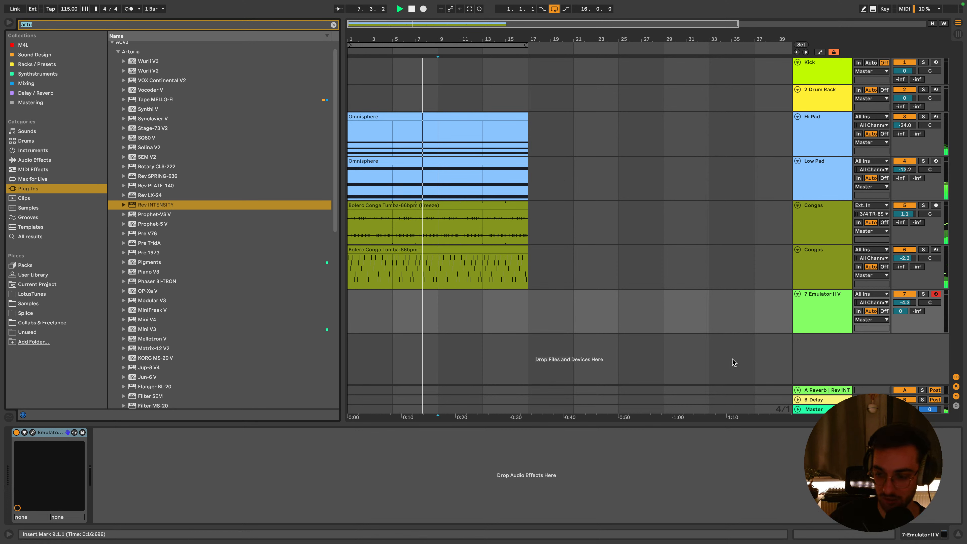
left_click(809, 407)
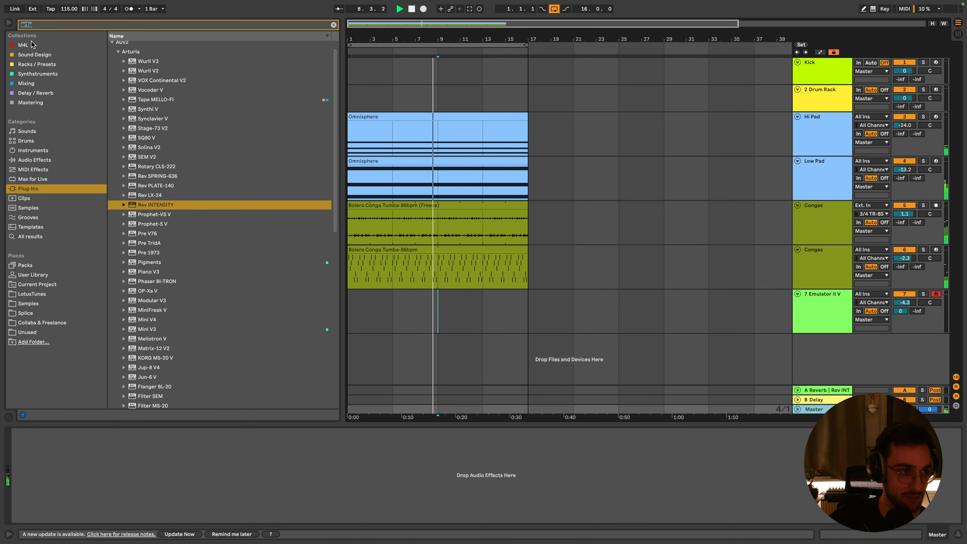
type("util")
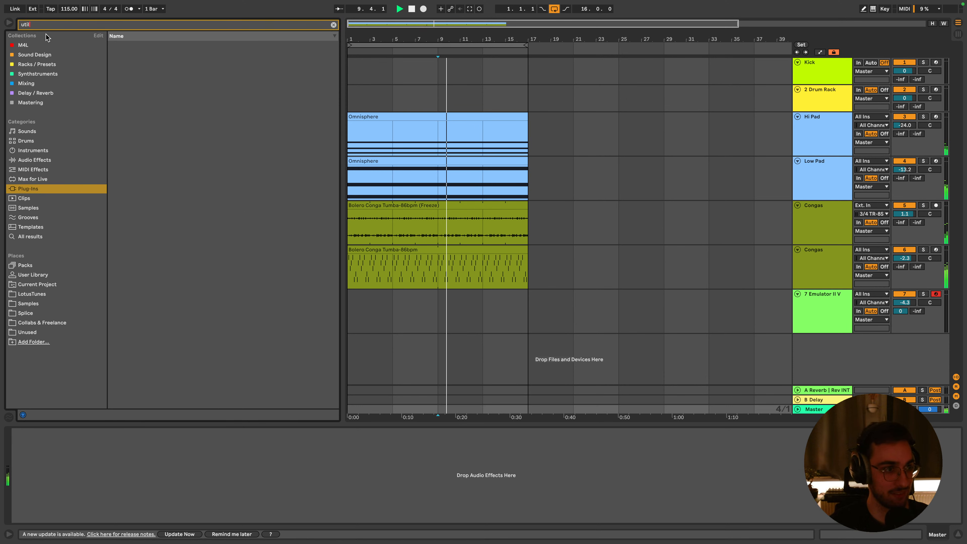
left_click(29, 83)
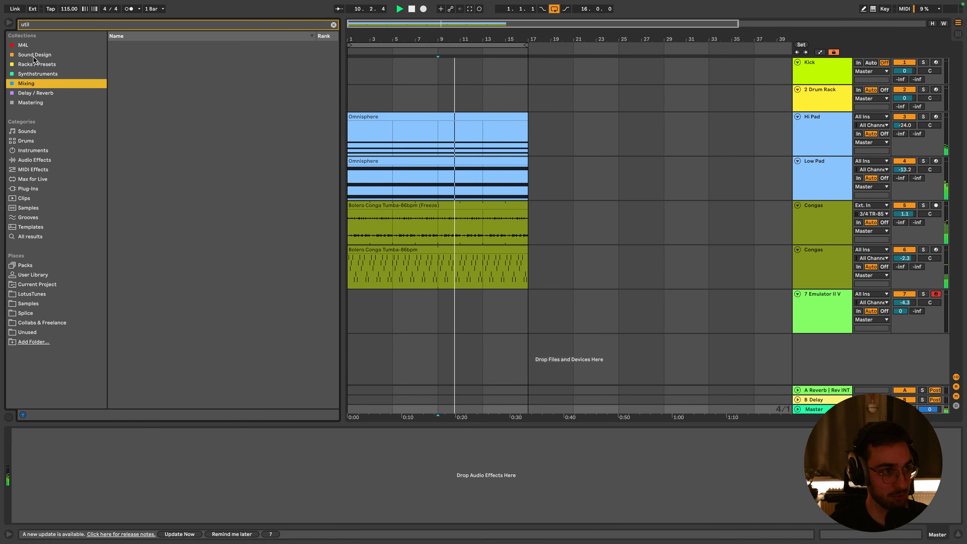
left_click(35, 160)
left_click(127, 47)
double_click(127, 49)
double_click(130, 55)
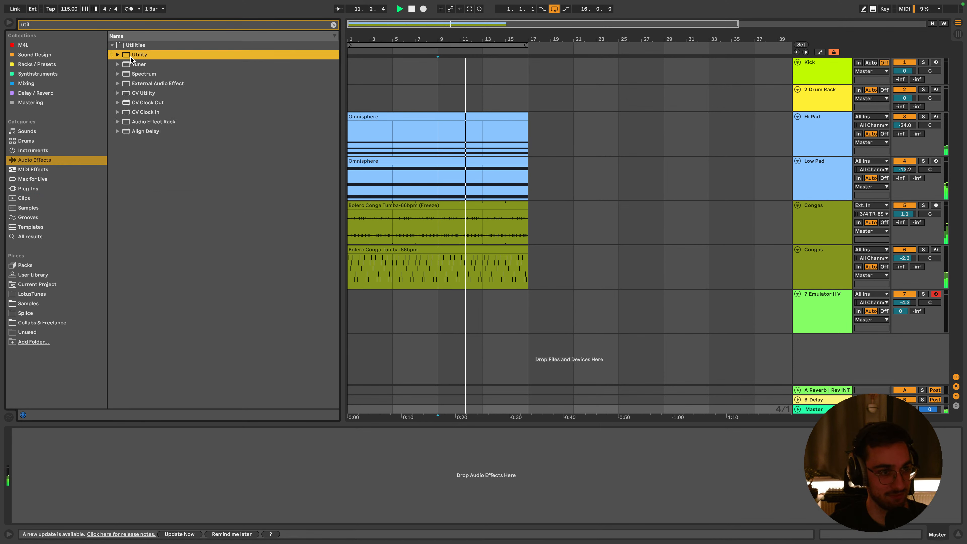
Raise the gain of the master track's Utility to 7.00 dB
left_click(64, 463)
key("Up")
key("Up")
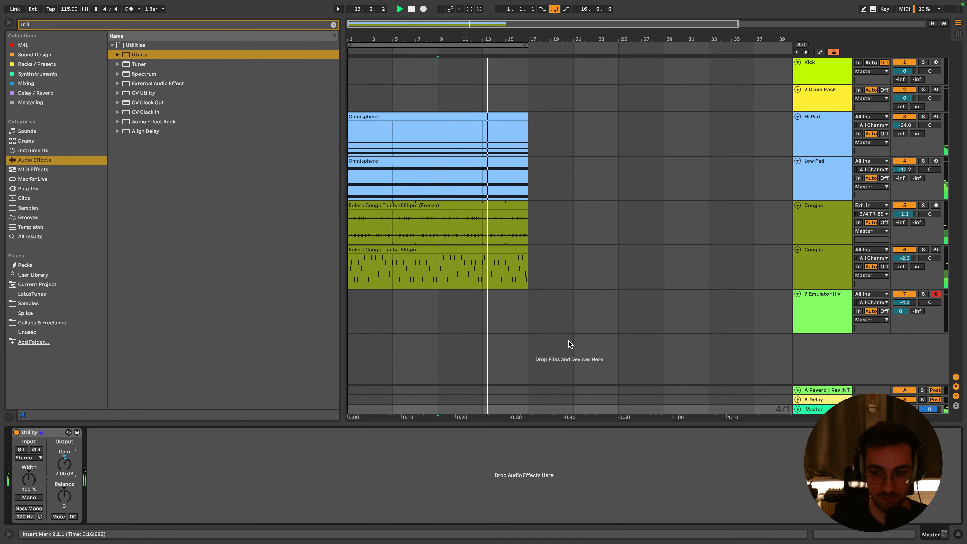
Record a Shakuhachi note on the Emulator II V track and move the resulting clip to bar 1
left_click(845, 321)
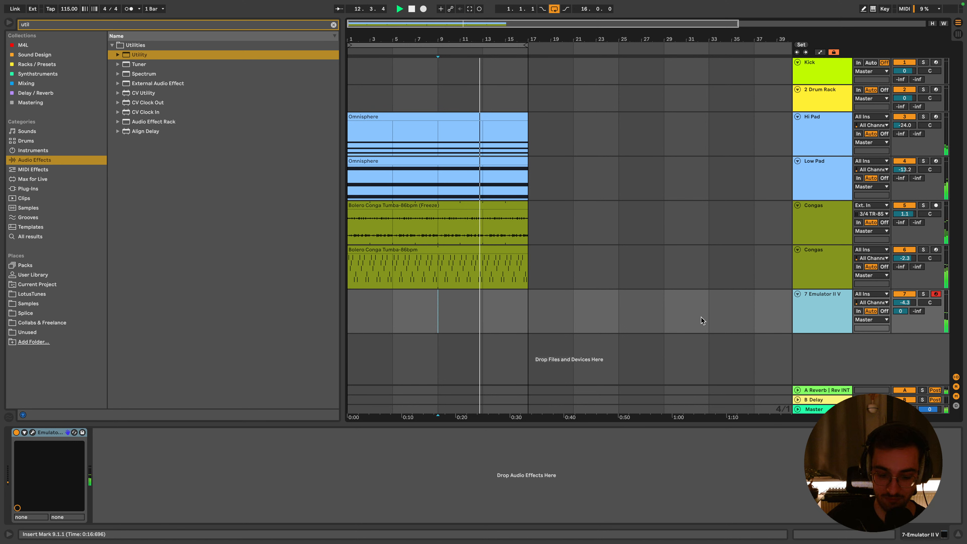
left_click(423, 10)
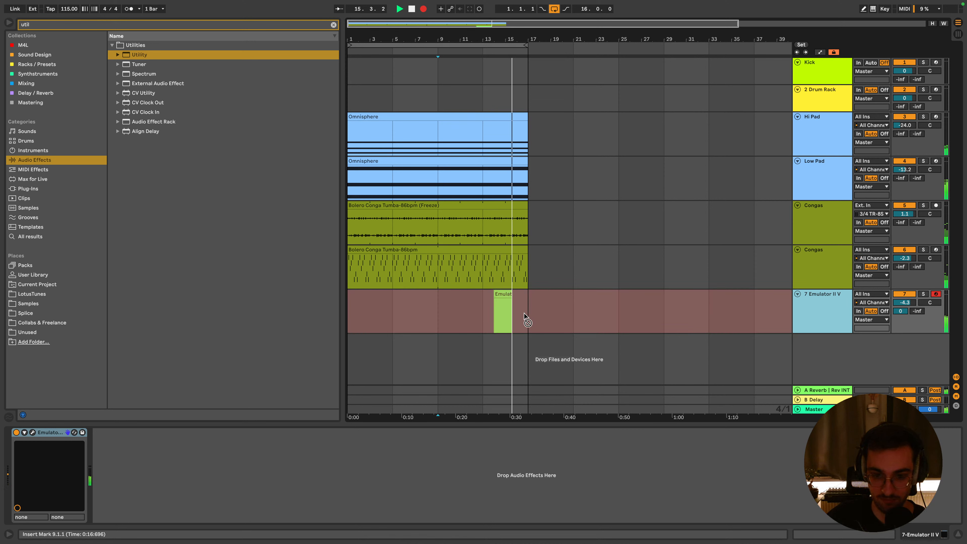
key("space")
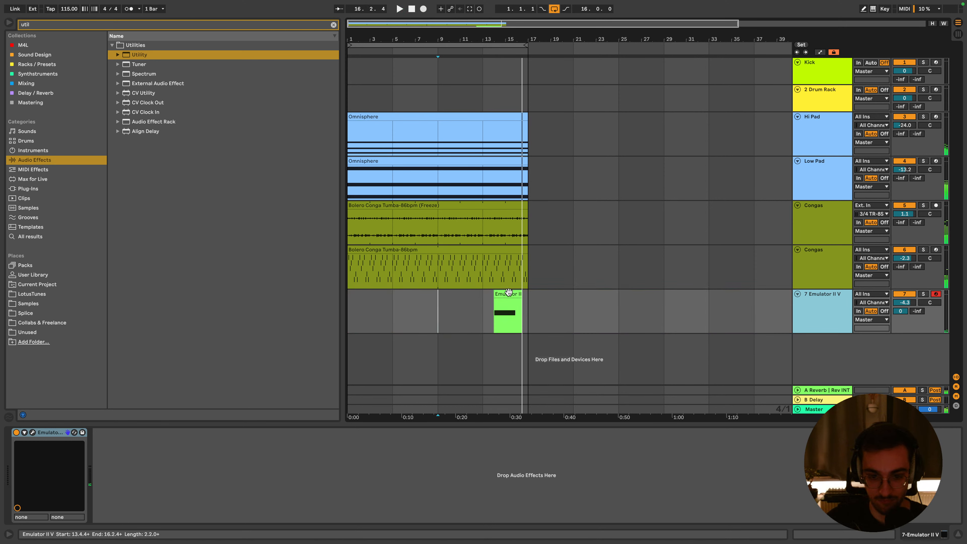
left_click_drag(501, 293, 352, 302)
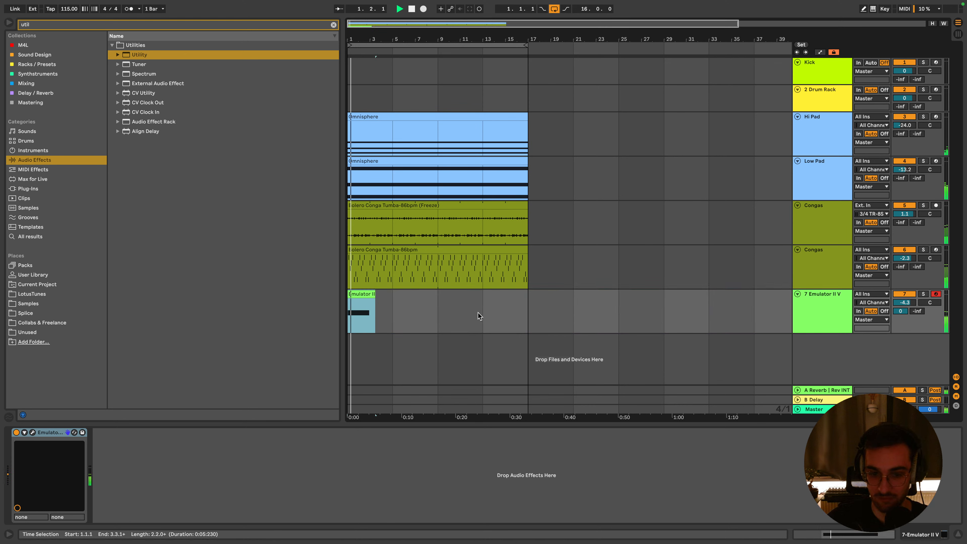
Set the recorded clip's start to 2.1.1 so it begins exactly on the A2 note, and play it back
double_click(355, 297)
key("space")
key("ctrl+a")
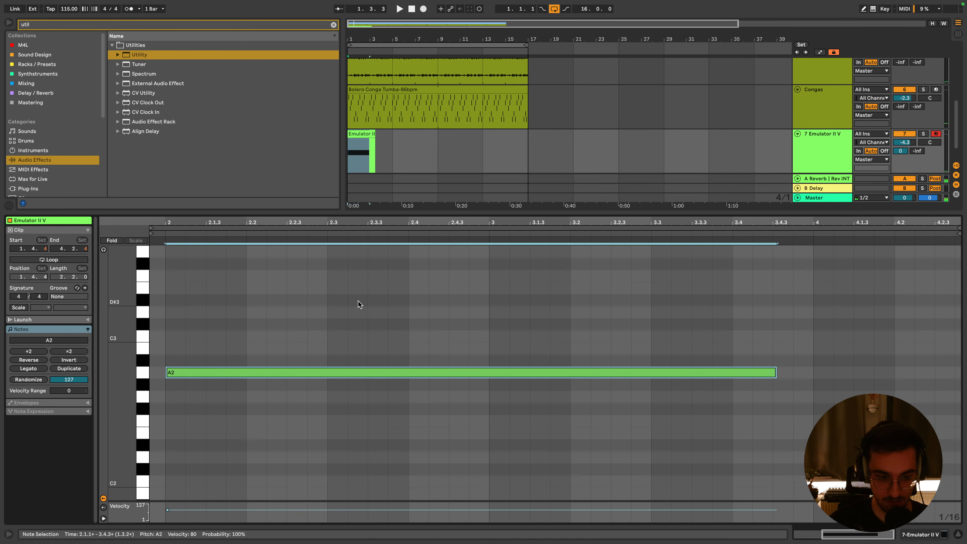
left_click_drag(154, 227, 163, 228)
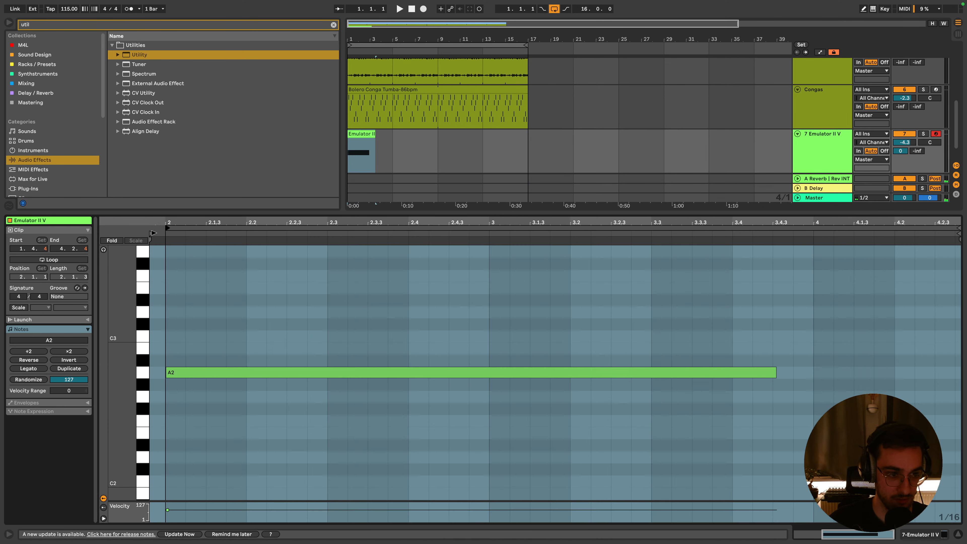
key("space")
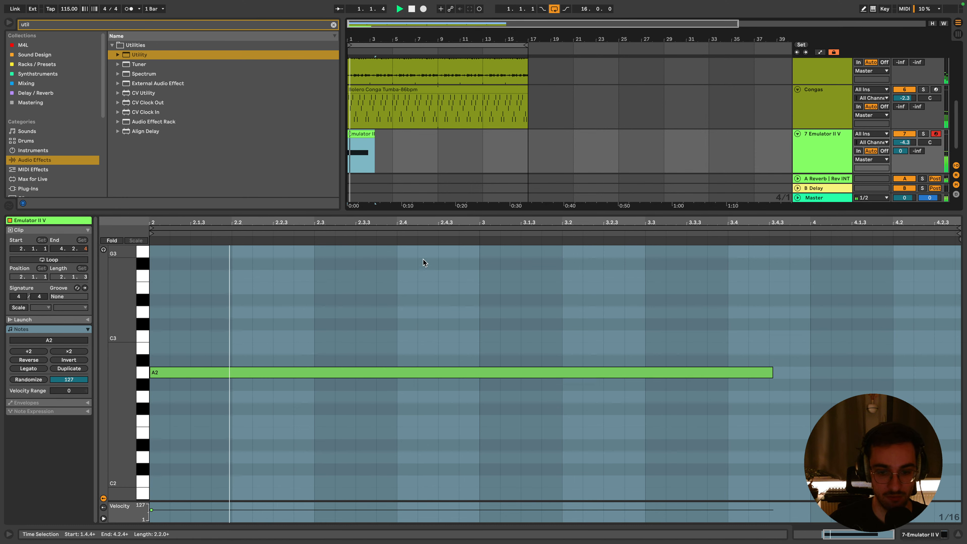
key("shift+Tab")
key("space")
Duplicate the Emulator II V track, then freeze and flatten the original to audio
left_click(819, 302)
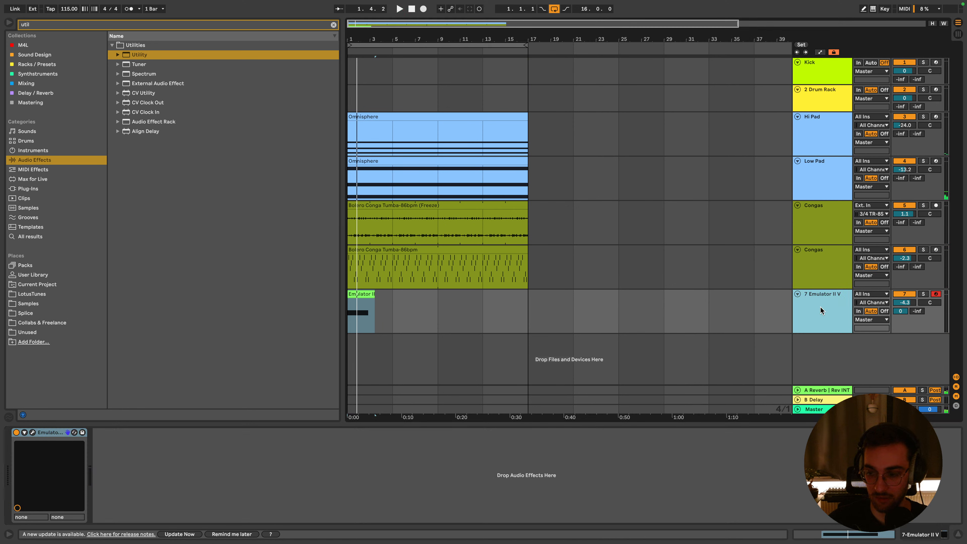
key("super+d")
right_click(820, 307)
left_click(841, 368)
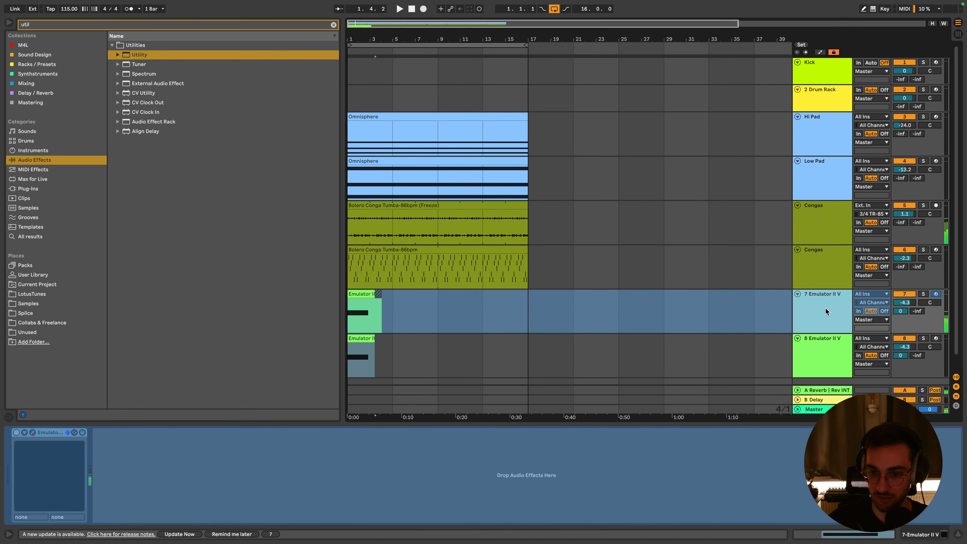
right_click(826, 311)
key("Return")
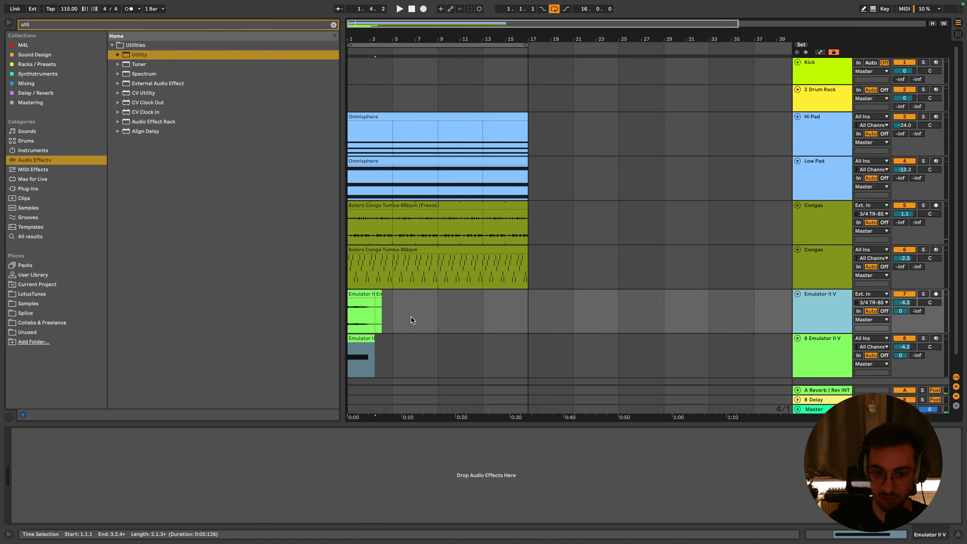
Move the duplicated MIDI clip to bar 5 and lower the flattened Emulator II V track's volume to -6.5 dB during playback
left_click_drag(350, 345, 395, 343)
left_click(397, 336)
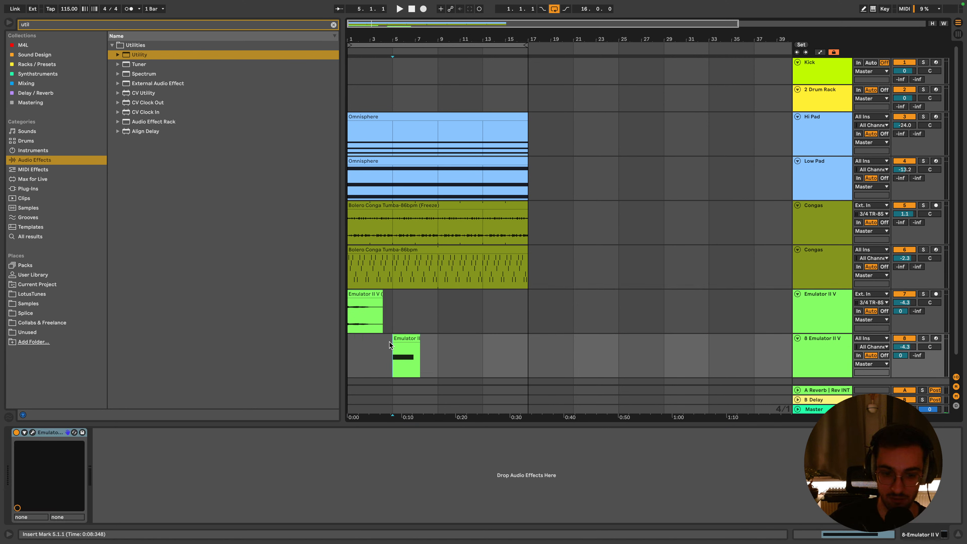
left_click(364, 295)
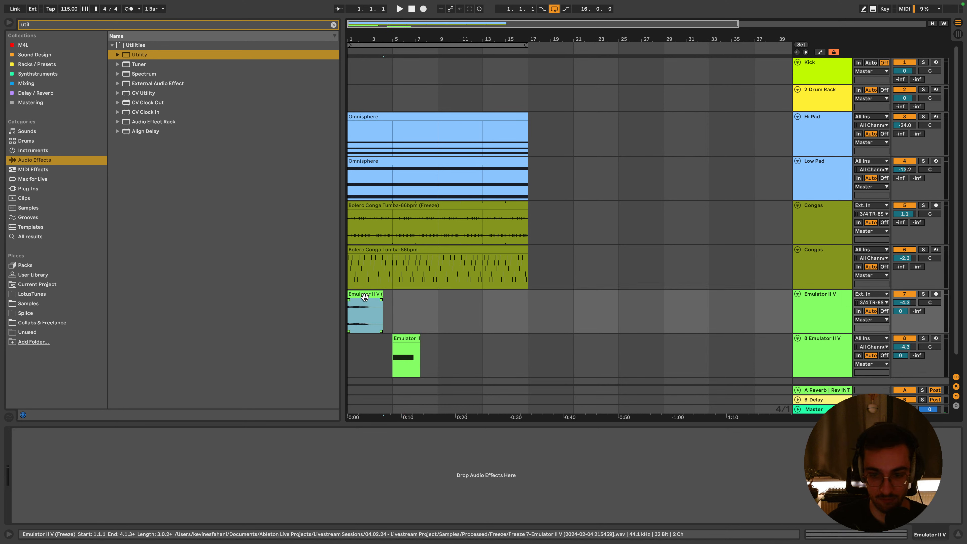
key("space")
scroll(648, 328, "down", 1)
left_click_drag(904, 286, 905, 295)
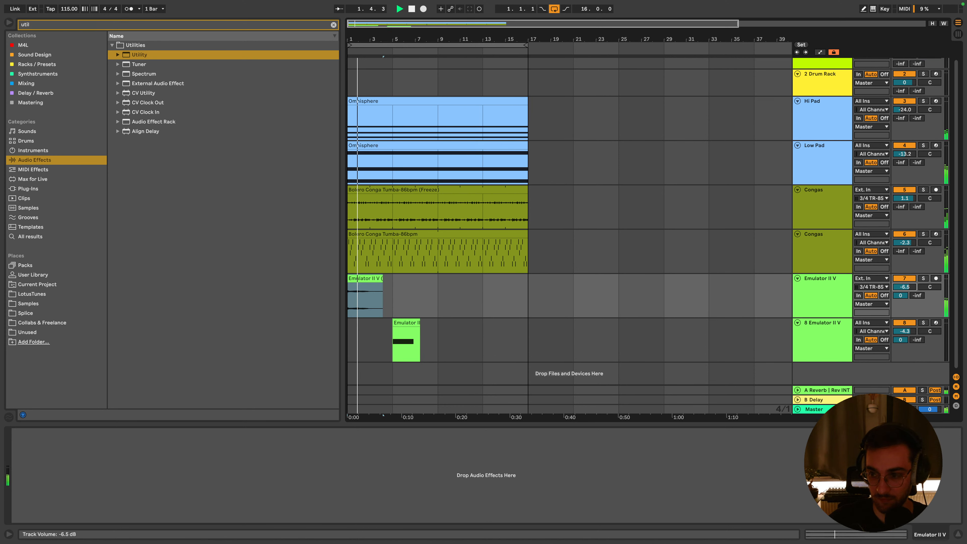
Find EQ Eight in the Mixing collection and add it to the flattened Emulator II V track
left_click(811, 304)
type("eq")
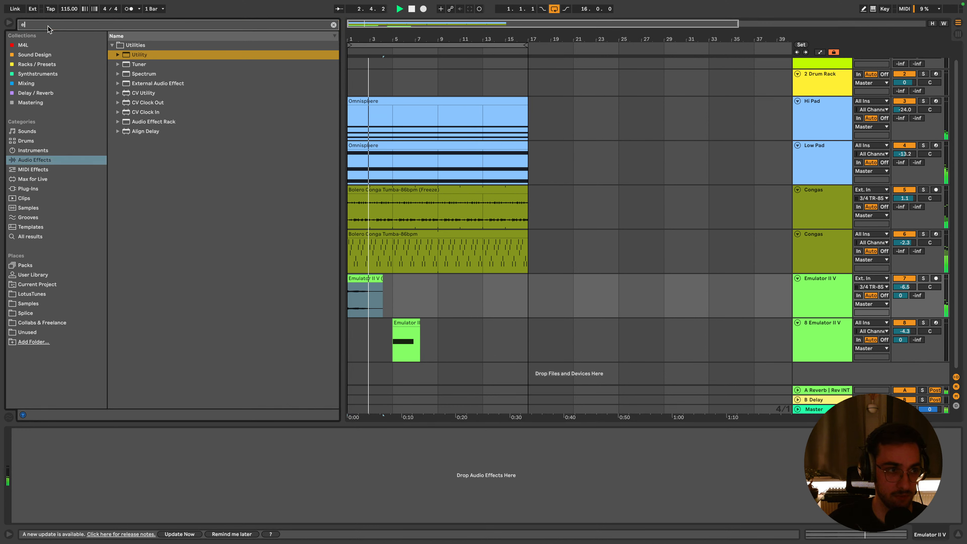
left_click(26, 83)
double_click(133, 45)
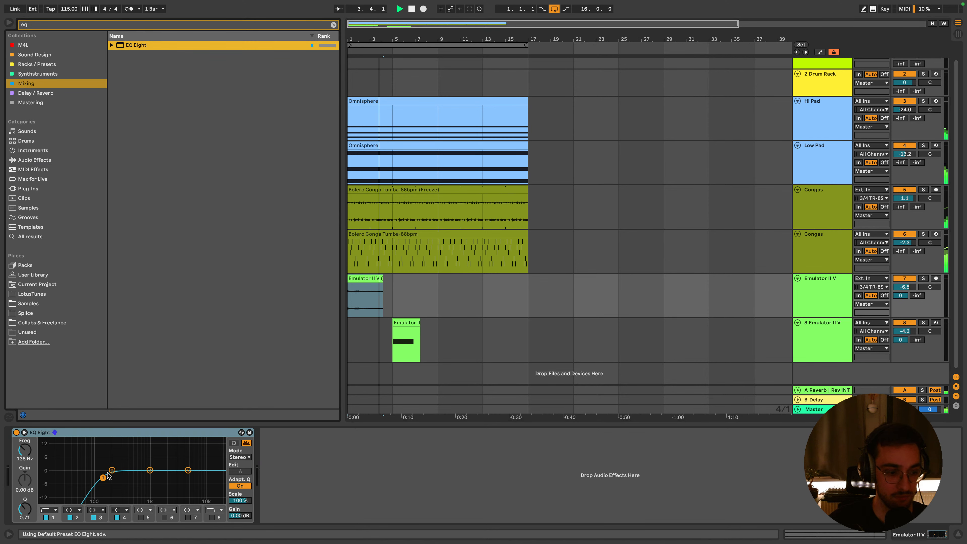
Delete the MIDI clip on the duplicated Emulator II V track and switch its instrument to the All Are Lost preset
left_click(411, 325)
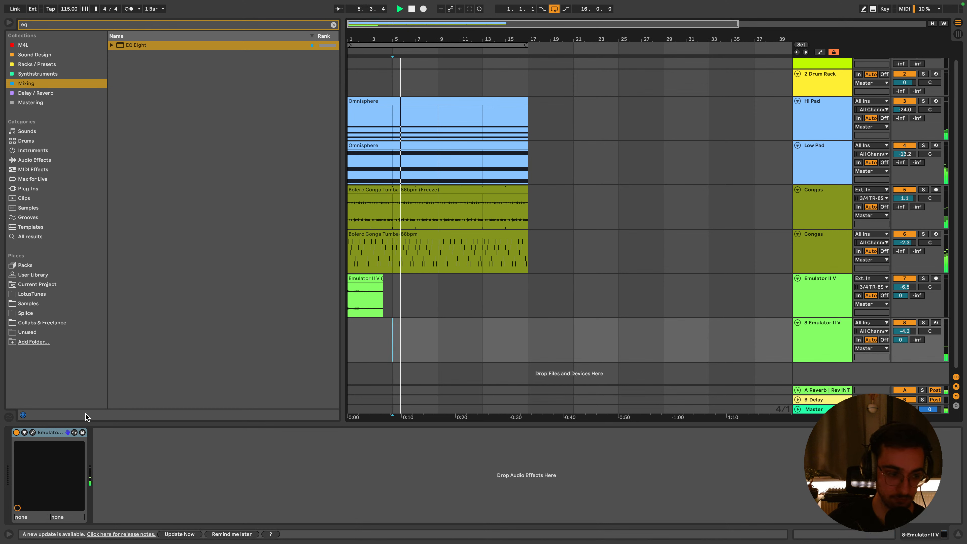
left_click(33, 432)
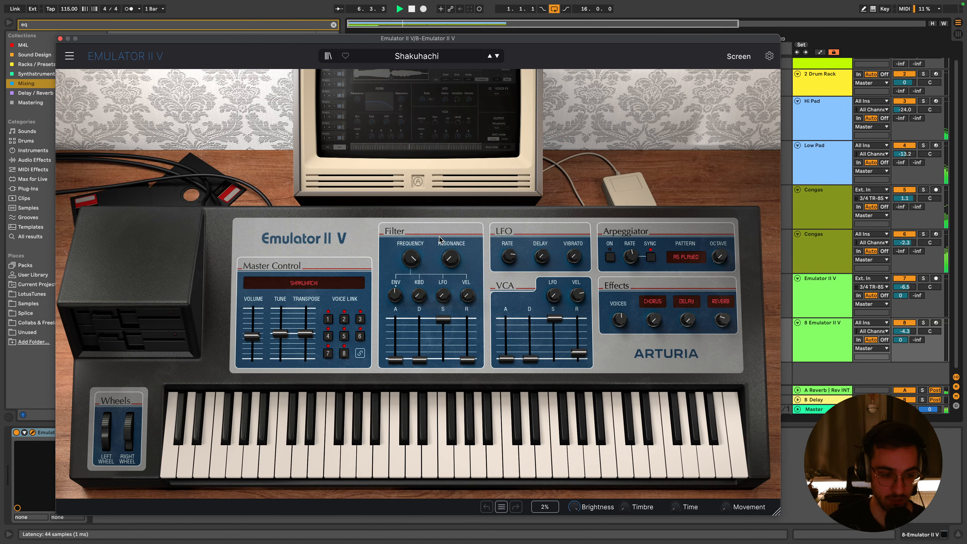
left_click(497, 57)
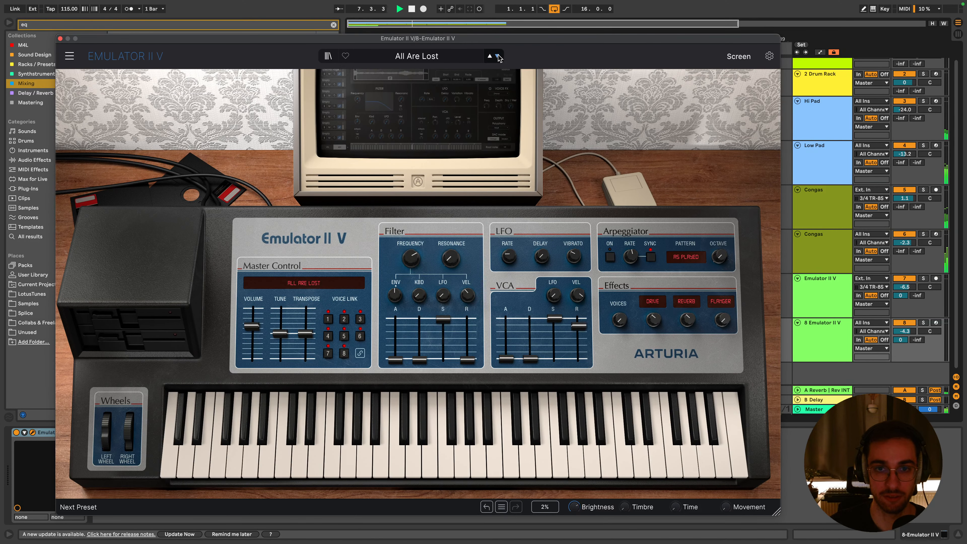
Arm track 8 and record a MIDI melody over the loop, lowering the track's volume to -5.9 dB
left_click(936, 322)
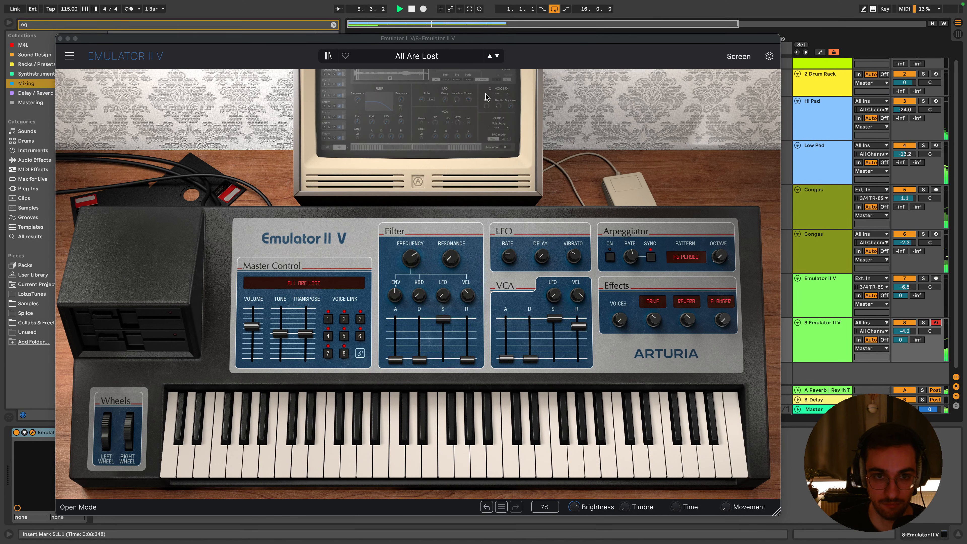
left_click(60, 39)
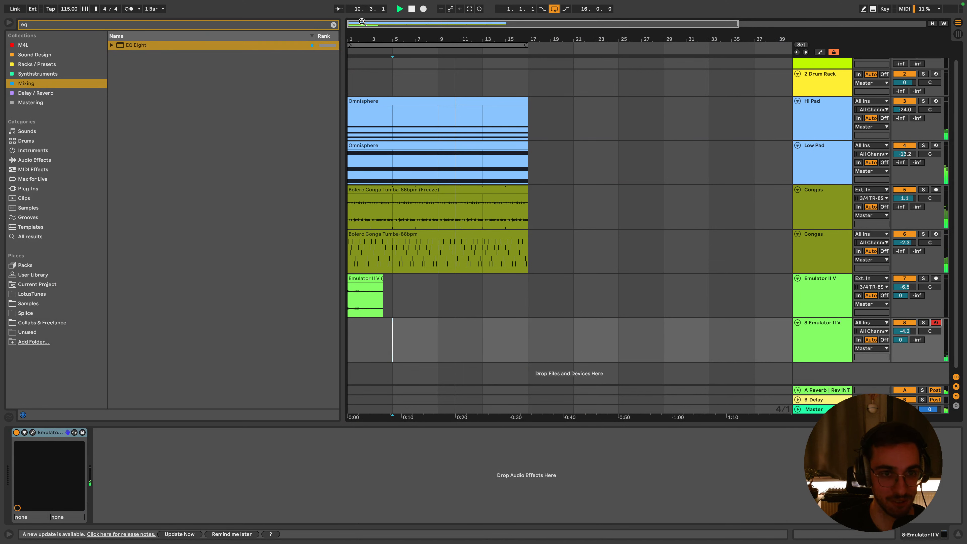
left_click(424, 9)
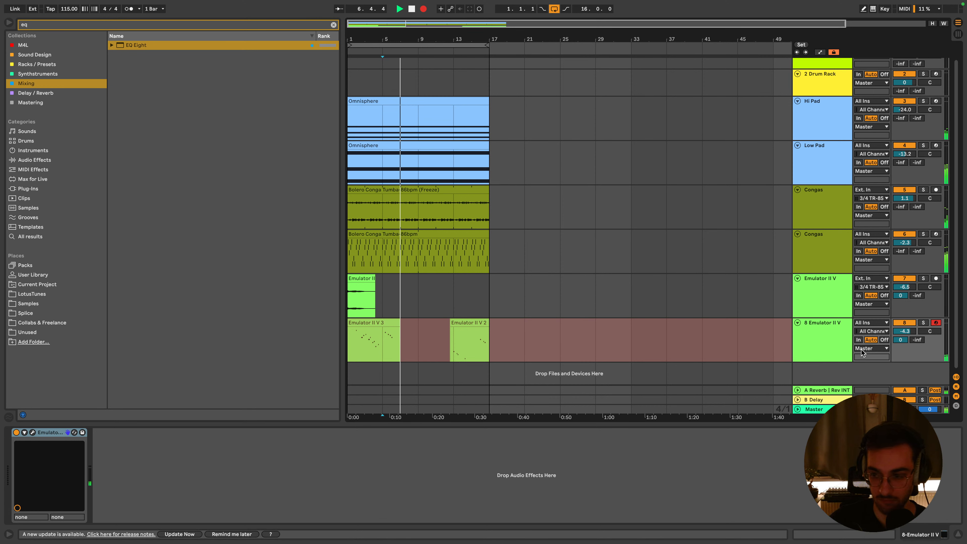
left_click_drag(903, 331, 901, 335)
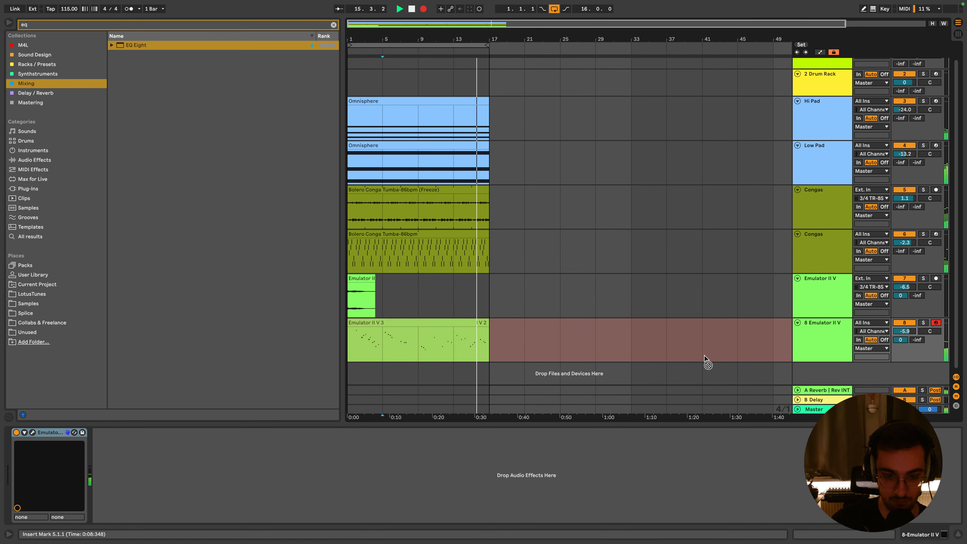
Change the Emulator II V preset on track 8 to Marcato Strings and play the first recorded clip from bar 1
left_click(33, 434)
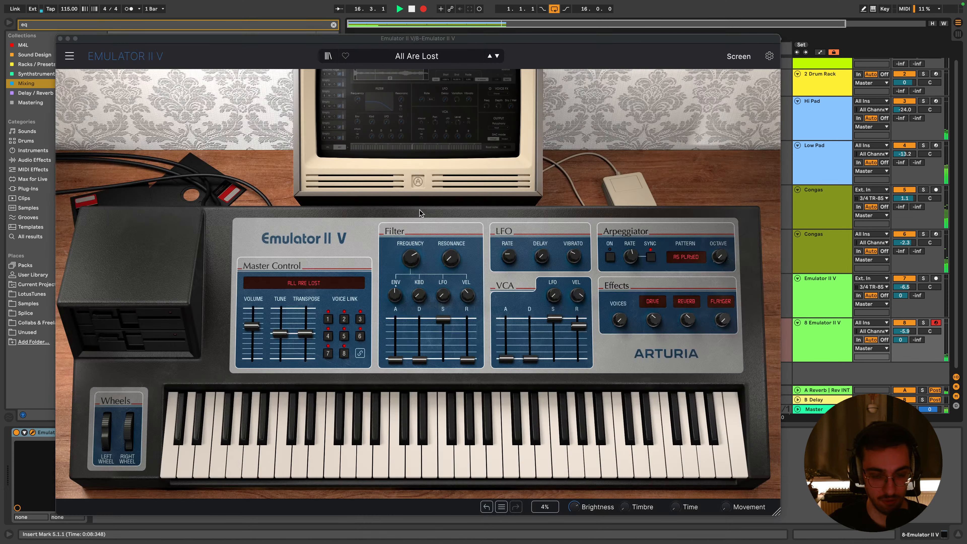
left_click(497, 56)
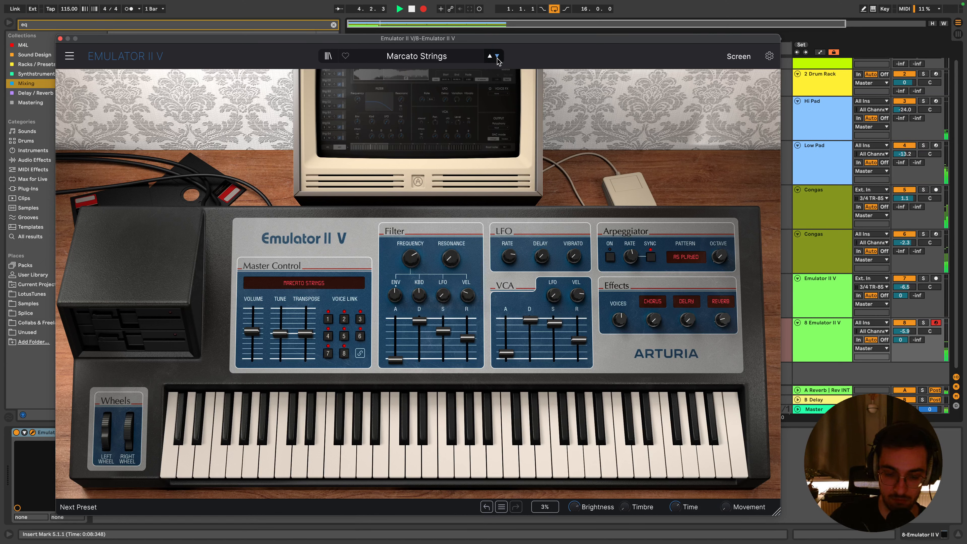
left_click(59, 40)
left_click(371, 323)
key("space")
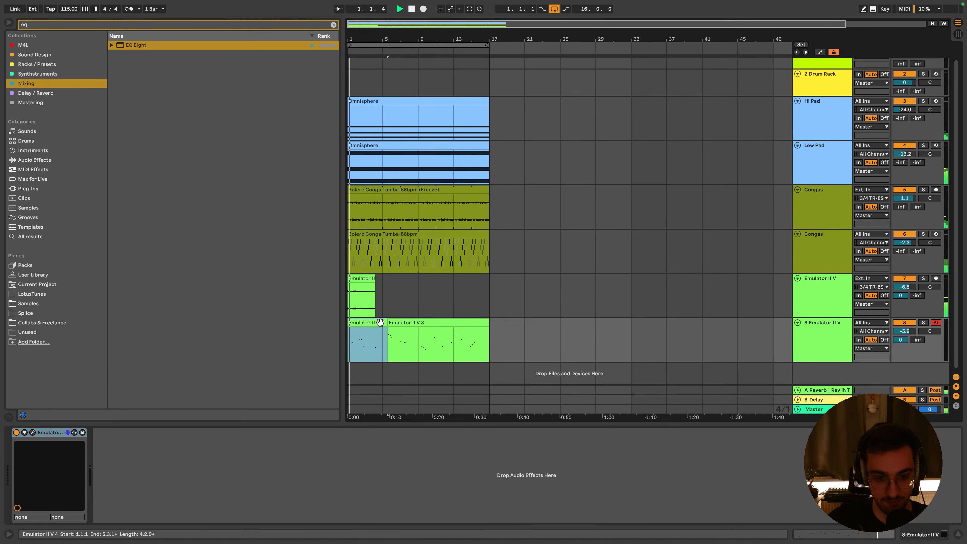
Quantize all notes in the first recorded clip and move the C3 note earlier to 23.3.4
double_click(380, 322)
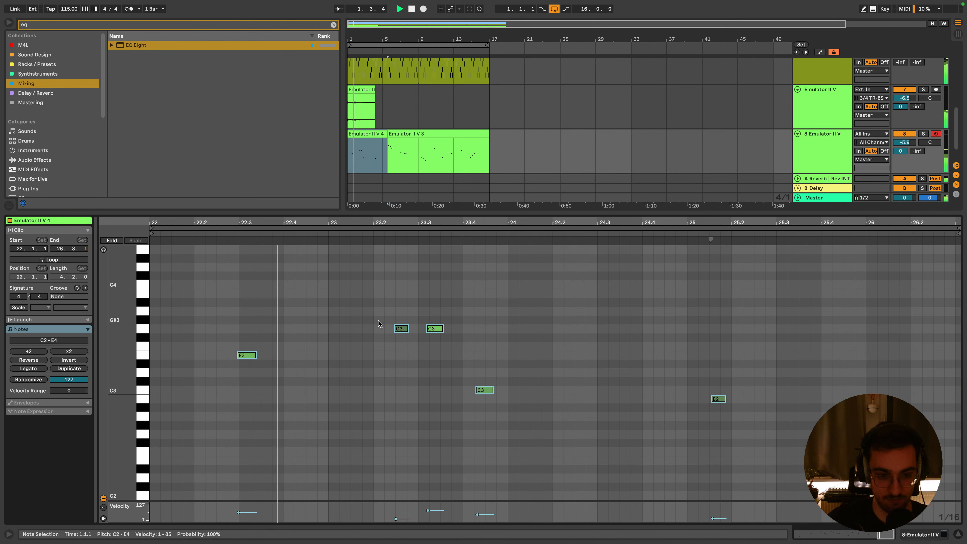
left_click(352, 308)
key("ctrl+a")
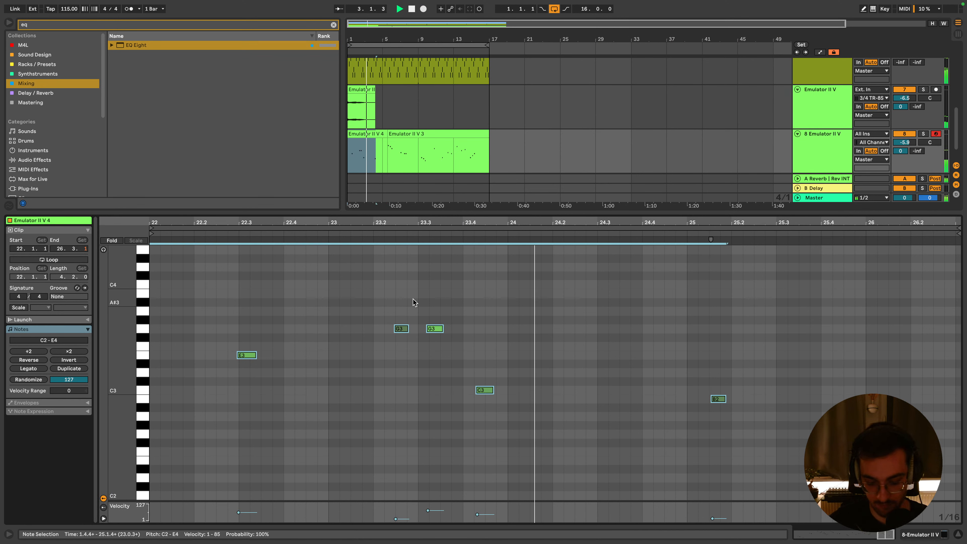
left_click(414, 302)
left_click_drag(483, 389, 459, 389)
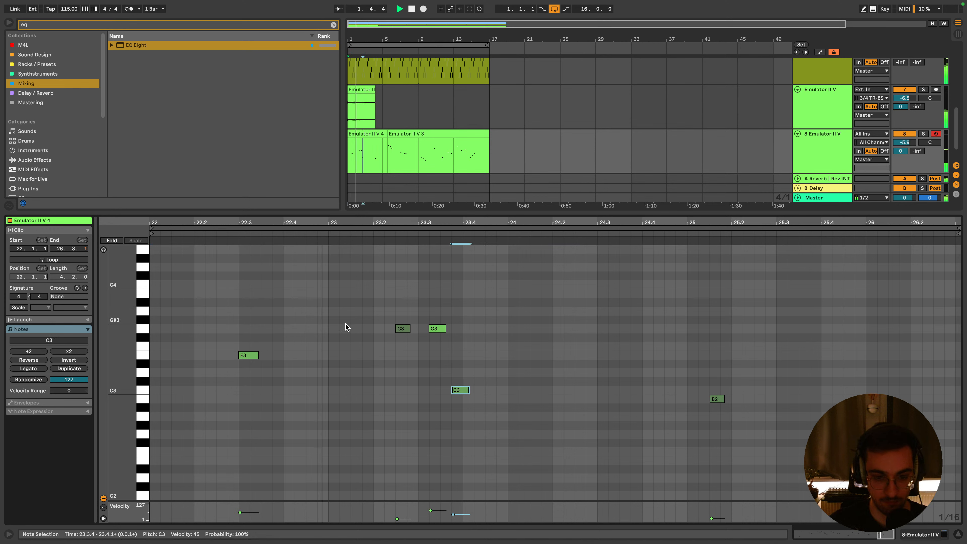
Delete every note after the E3 in the first clip and remove the longer clip that follows it on track 8
left_click_drag(395, 299, 756, 493)
key("shift+Tab")
key("space")
left_click(402, 323)
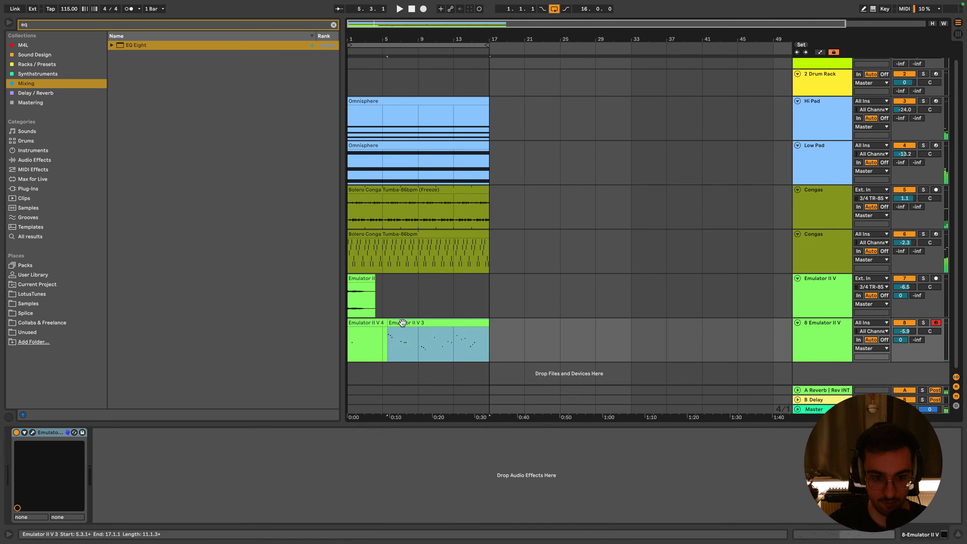
Duplicate track 8 Emulator II V, then freeze and flatten the original to audio
left_click(802, 348)
key("super+d")
right_click(818, 317)
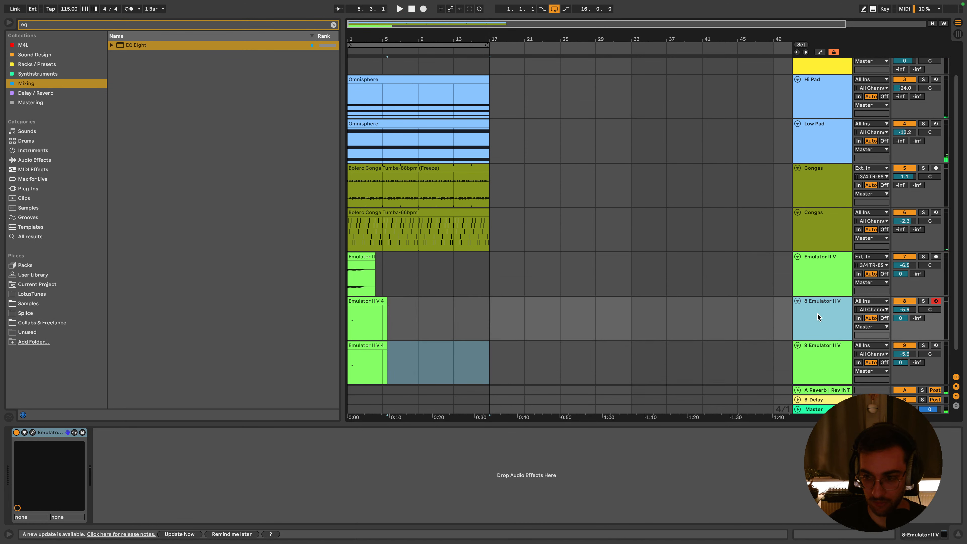
left_click(845, 375)
right_click(809, 314)
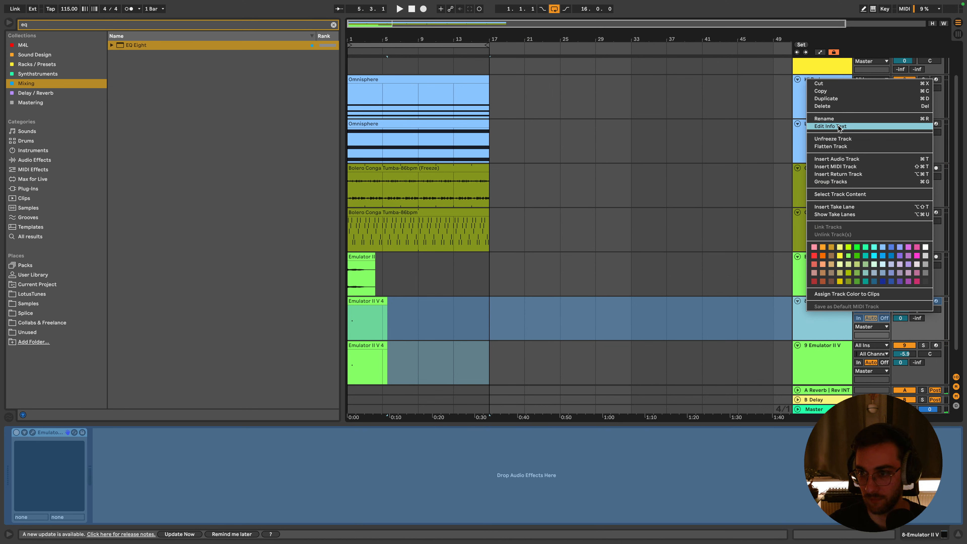
key("Return")
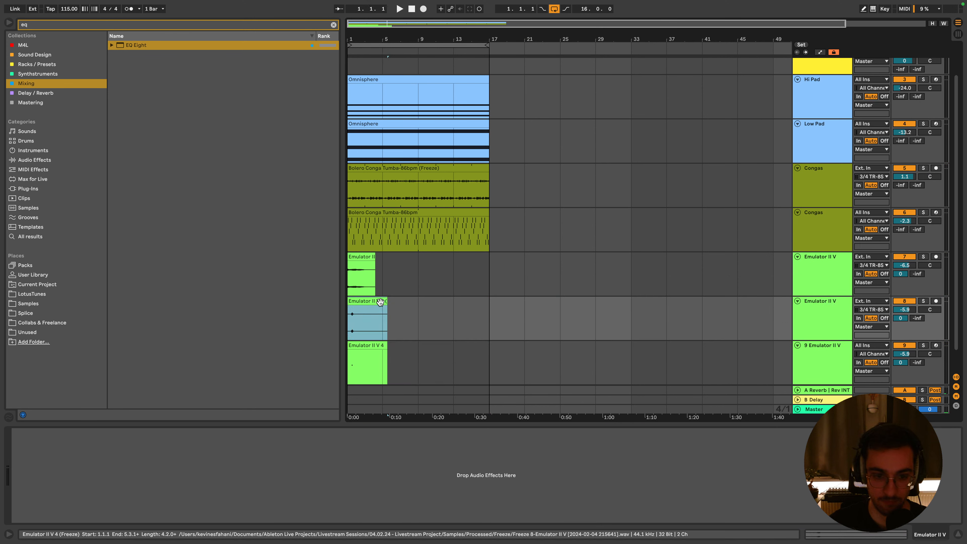
Set the newly flattened track's volume to -7.8 dB, and move the MIDI clip on track 9 to bar 9 during playback
left_click_drag(904, 309, 905, 315)
left_click(381, 301)
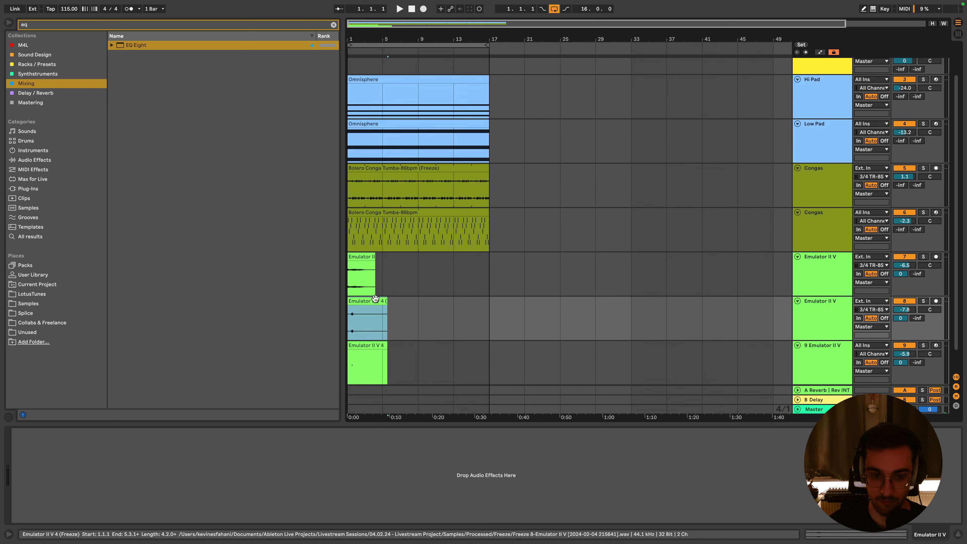
key("space")
left_click_drag(378, 346, 450, 353)
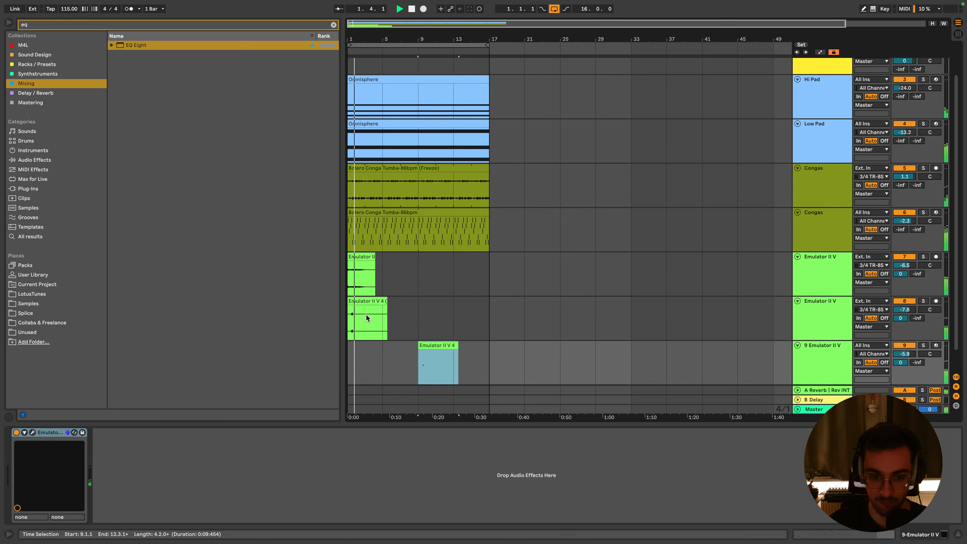
Lower the flattened strings track's volume to -12.3 dB and place its audio clip at bar 5, trimmed to end at bar 9
left_click(365, 302)
left_click_drag(909, 313, 910, 325)
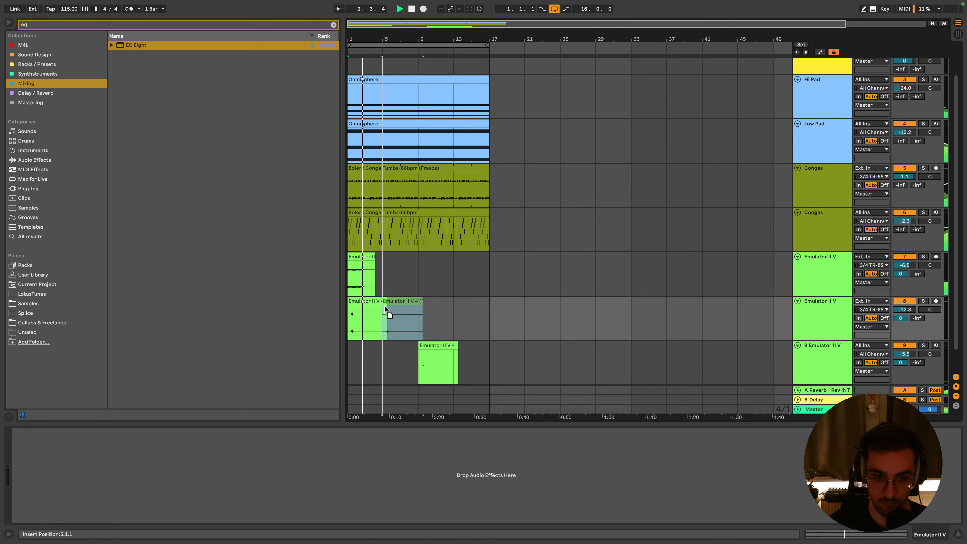
left_click_drag(385, 306, 420, 306)
scroll(413, 358, "down", 1)
Arm track 9 Emulator II V for recording and delete its MIDI clip at bar 9
left_click(430, 342)
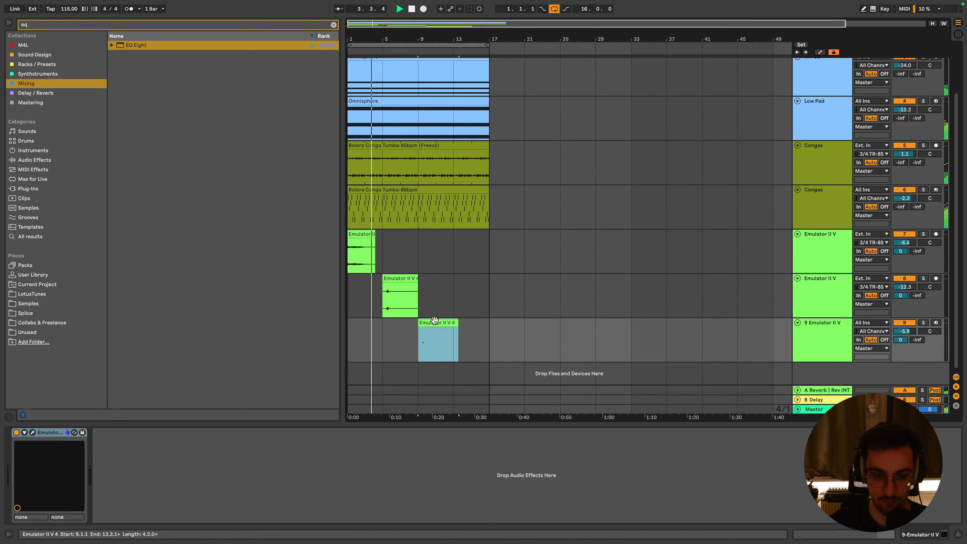
left_click(811, 335)
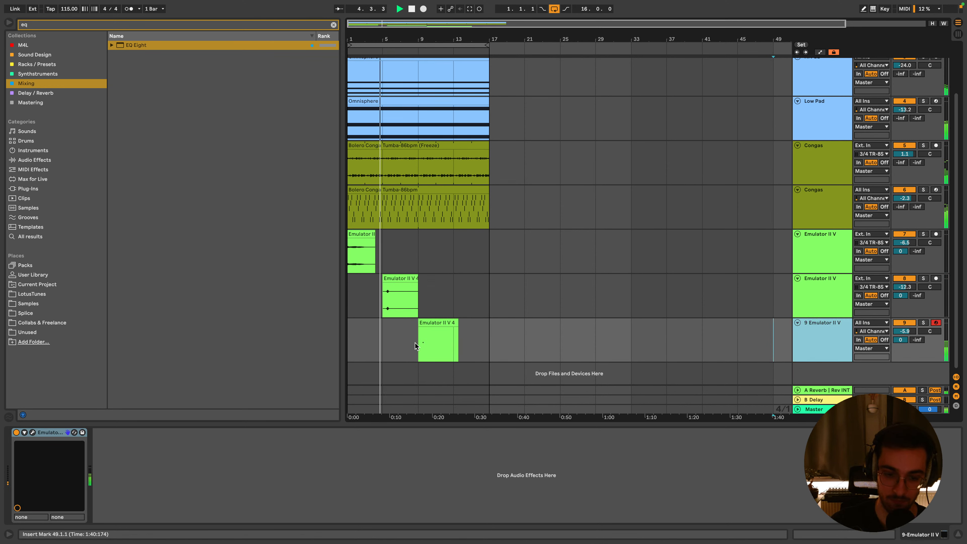
left_click(434, 325)
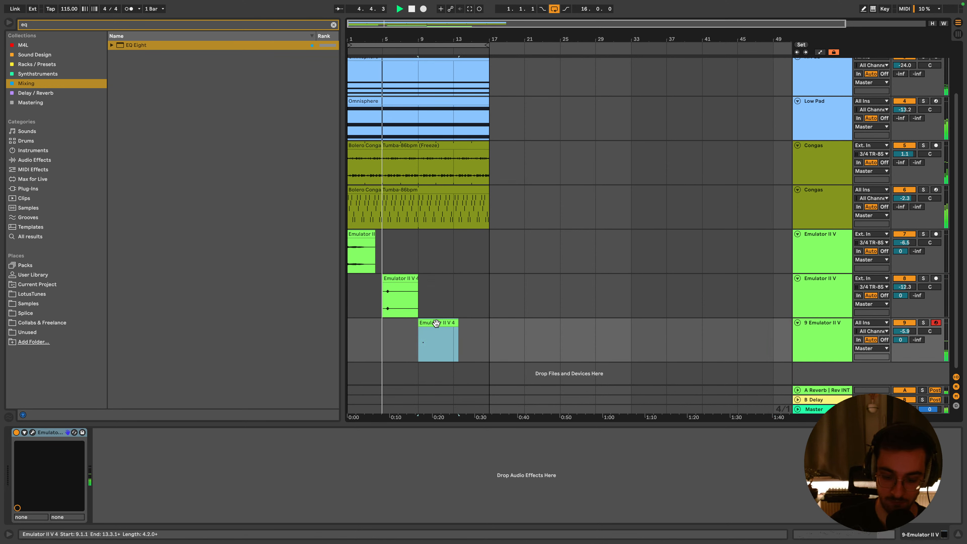
left_click(406, 331)
Load the Trap Heaven Kit preset on track 9, with the reverb send at -35.0 dB and track volume at -8.5 dB
left_click(32, 433)
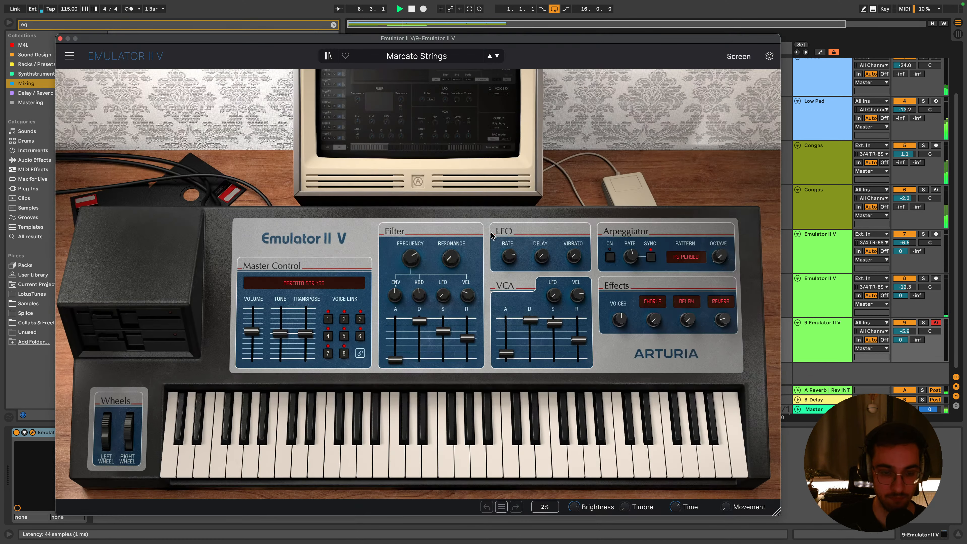
left_click(497, 58)
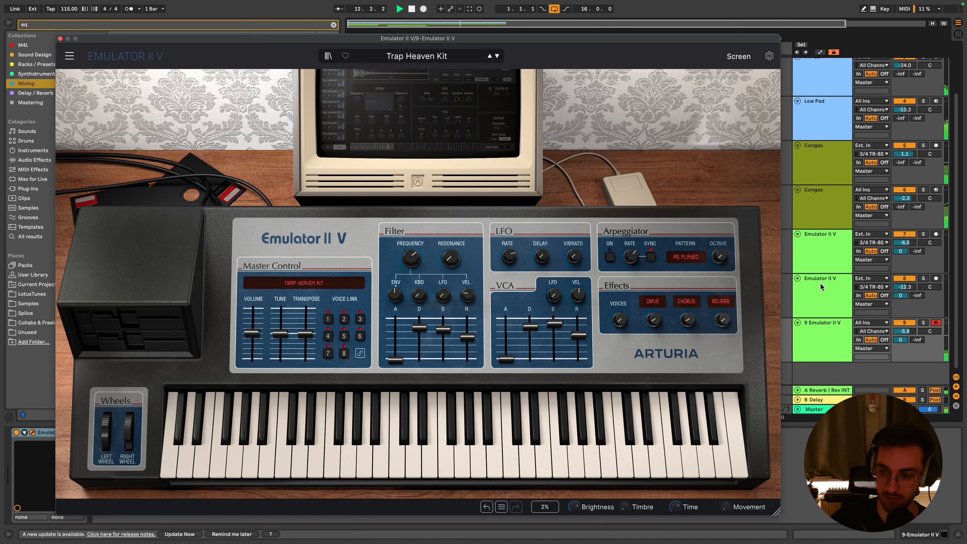
left_click_drag(901, 339, 901, 354)
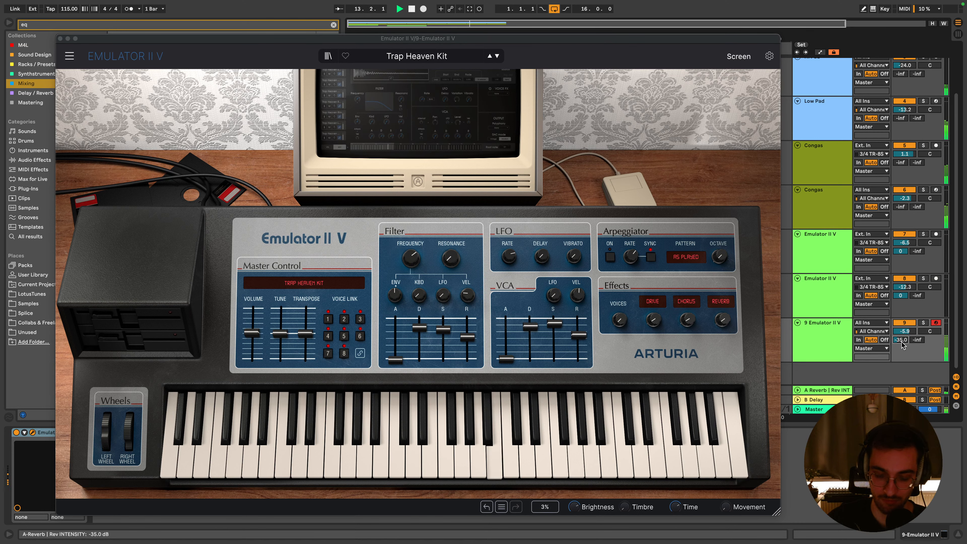
left_click_drag(903, 333, 902, 341)
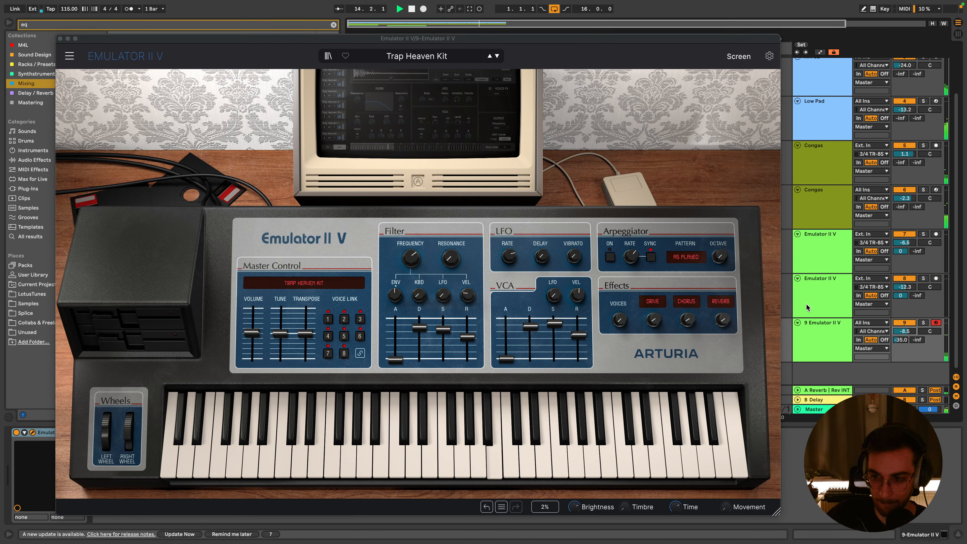
left_click(60, 39)
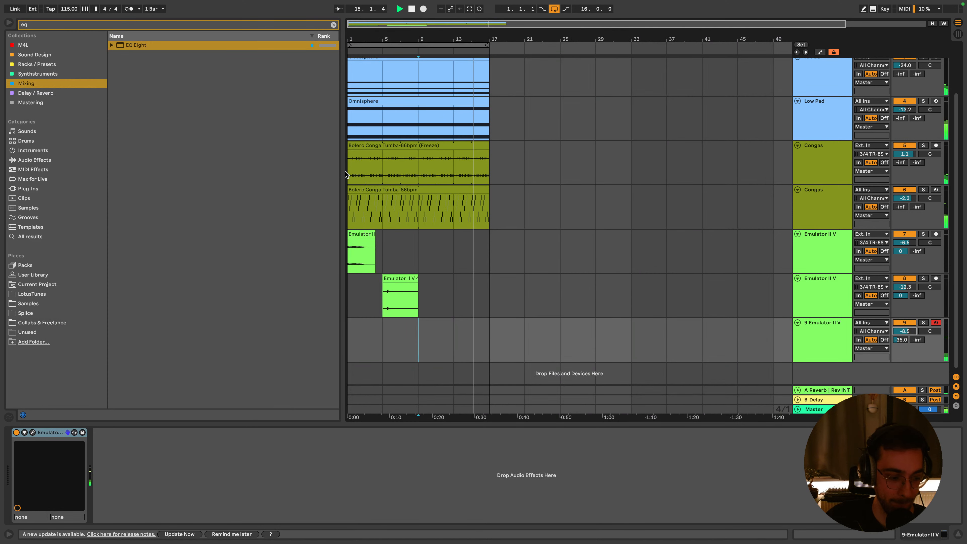
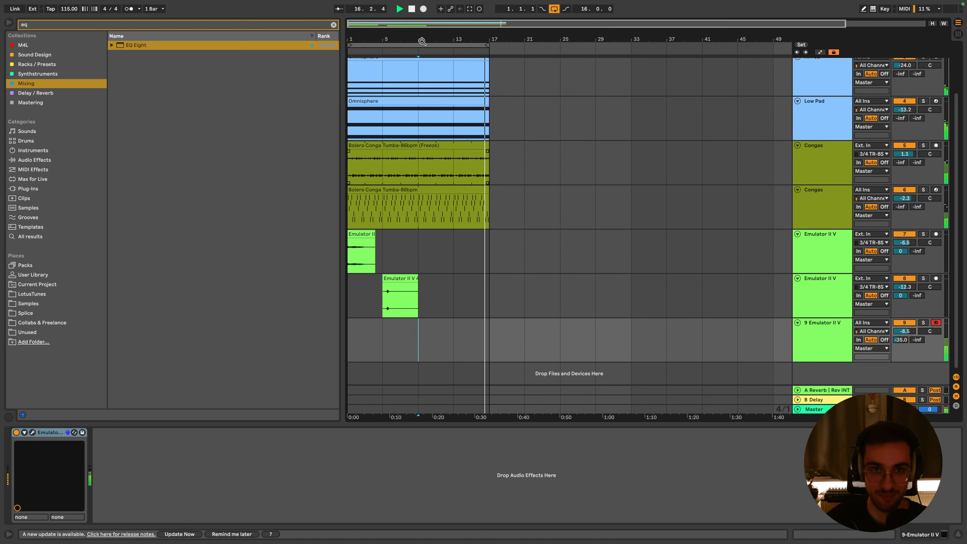
Record a MIDI pattern with Trap Heaven Kit on track 9 and delete everything on that track from bar 5 onward
left_click(423, 8)
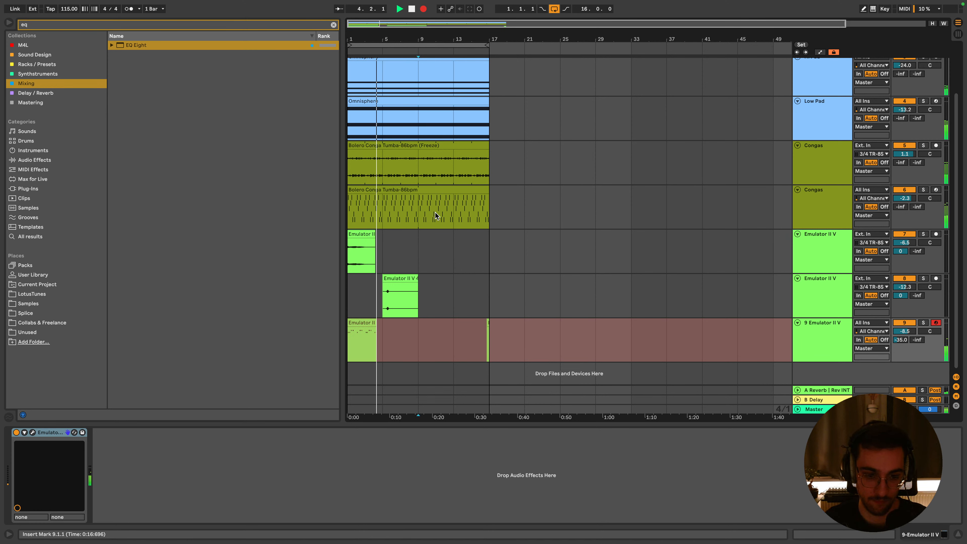
key("space")
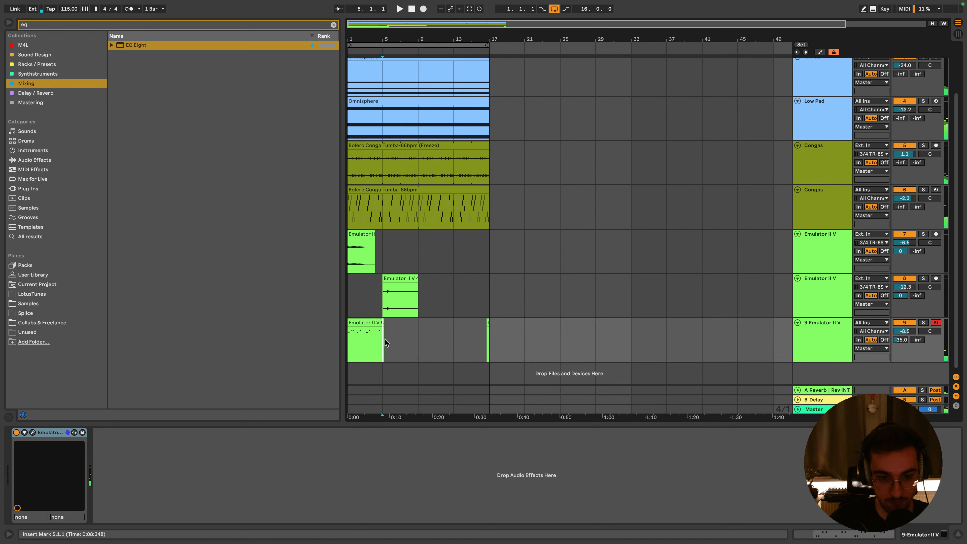
left_click_drag(430, 327, 605, 335)
key("Delete")
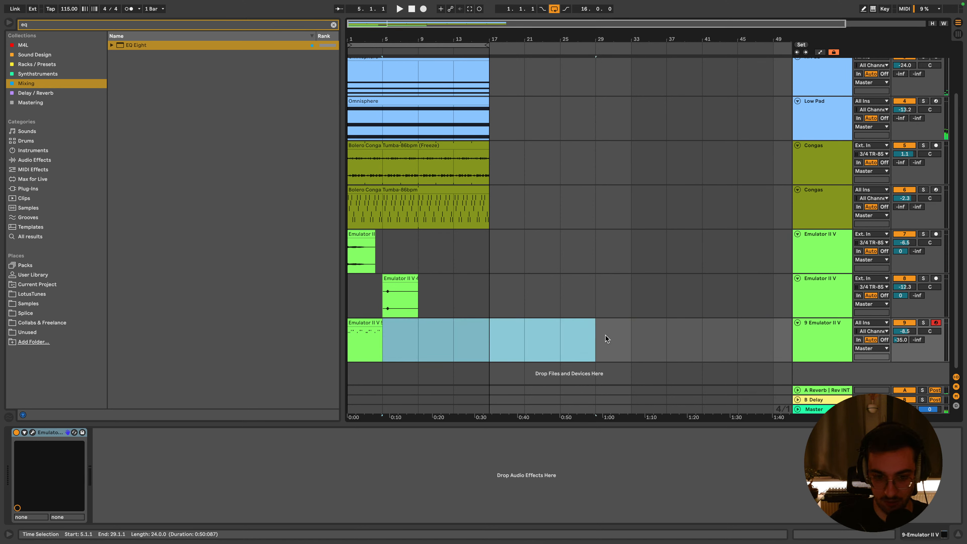
Quantize all notes in the Trap Heaven Kit clip on track 9 and play it back
left_click(358, 323)
double_click(357, 323)
key("ctrl+a")
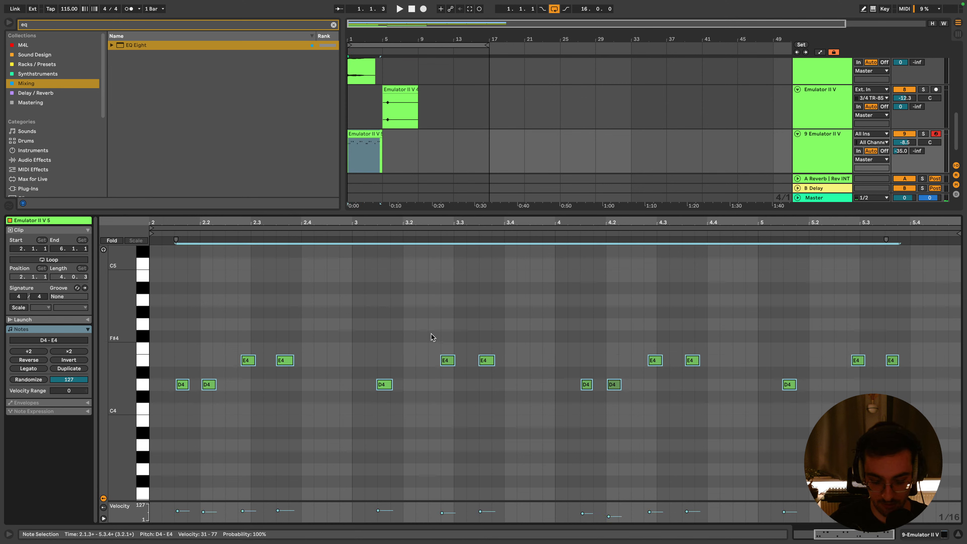
key("space")
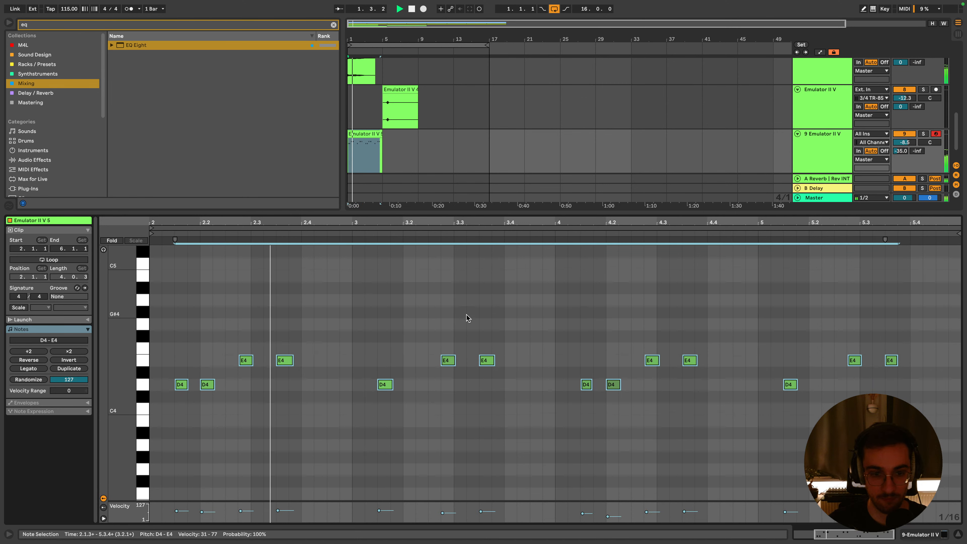
key("shift+Tab")
left_click(377, 321)
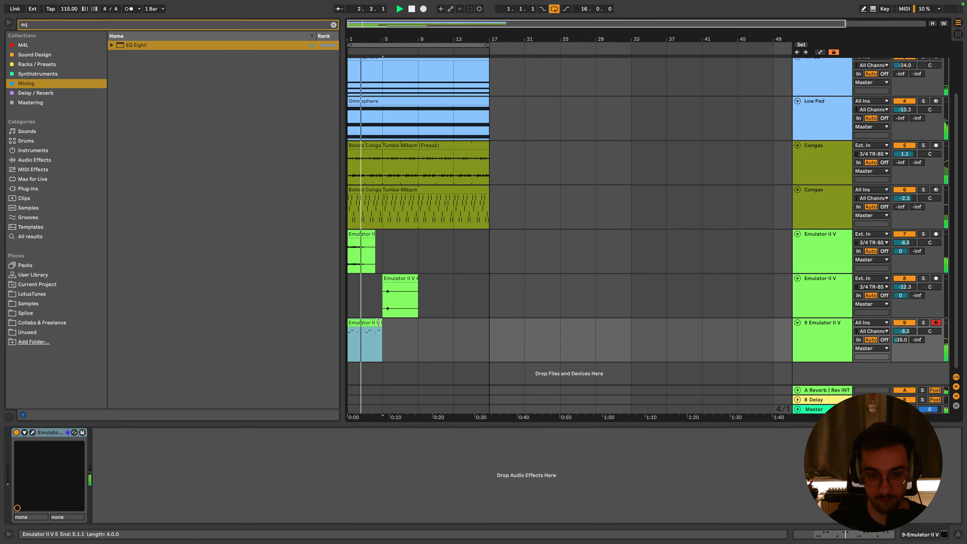
Duplicate the track 9 Emulator II V track, and freeze and flatten the original to audio
right_click(826, 335)
left_click(850, 128)
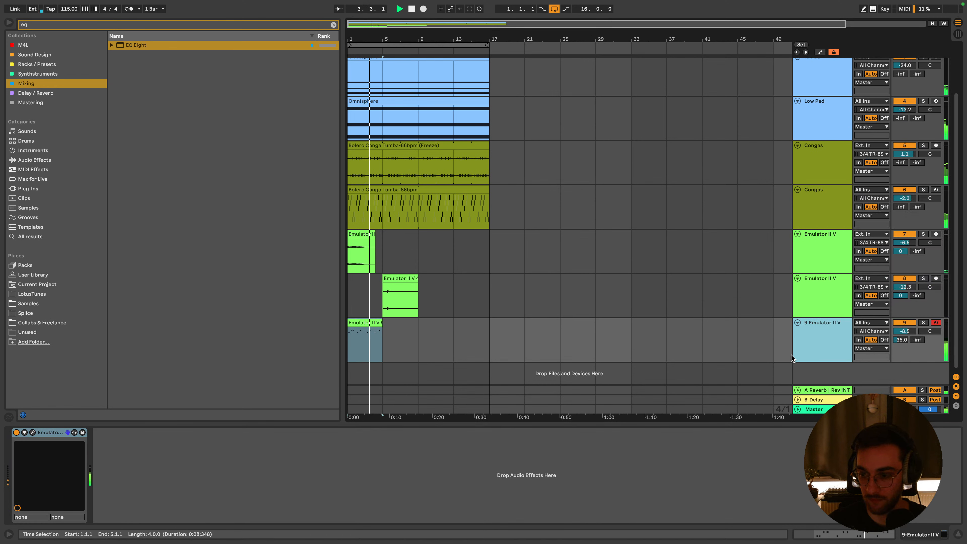
right_click(821, 316)
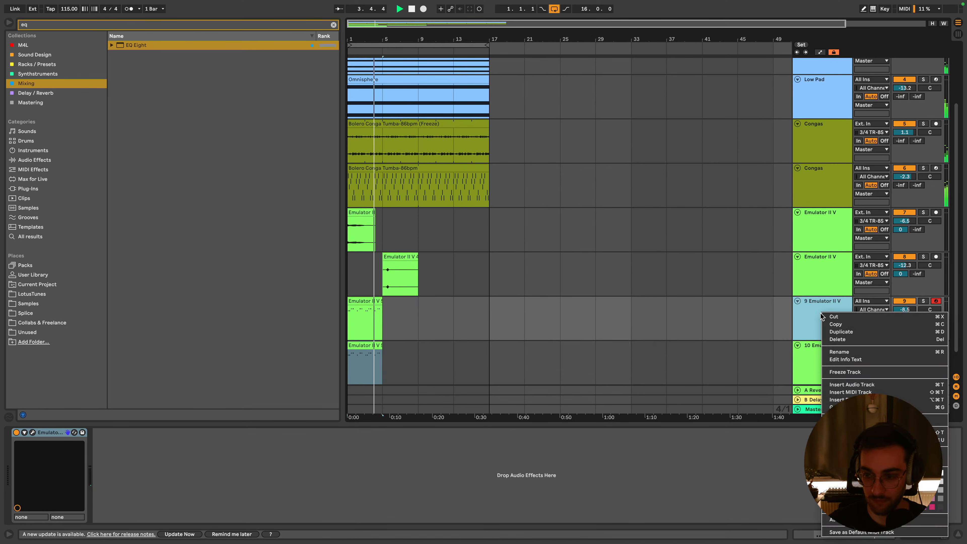
left_click(845, 371)
left_click(561, 286)
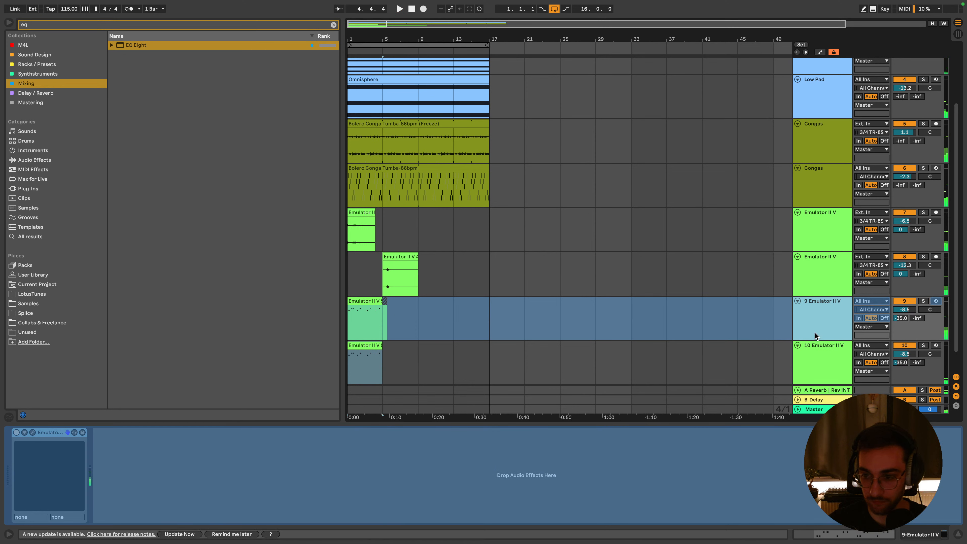
right_click(836, 313)
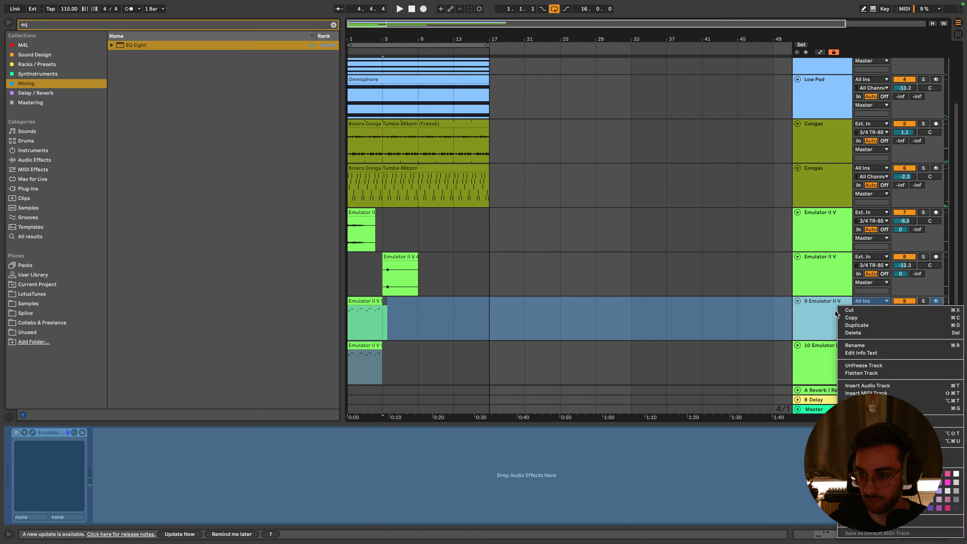
left_click(858, 373)
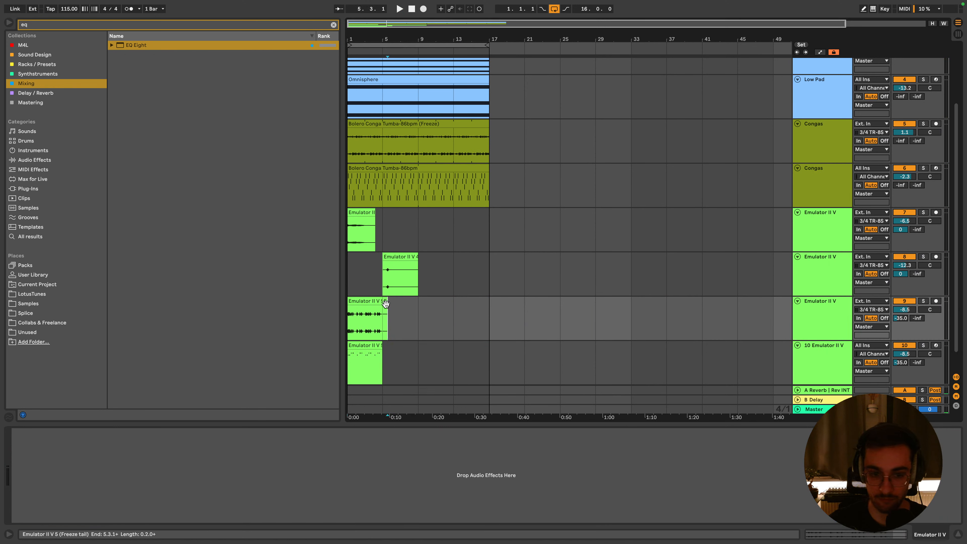
Remove the freeze tail and repeat the flattened clip on track 9 up to bar 17, and delete the MIDI clip on track 10
left_click_drag(487, 309, 380, 308)
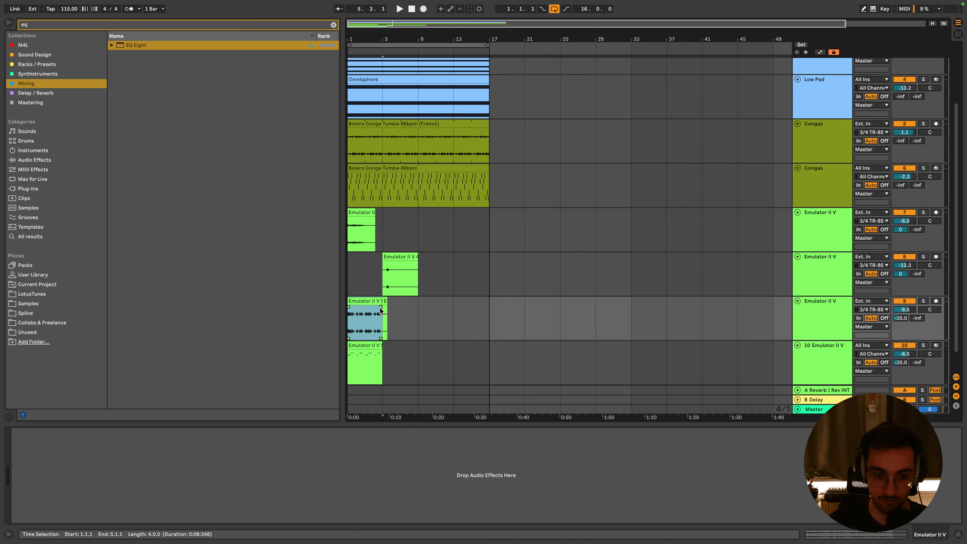
double_click(377, 301)
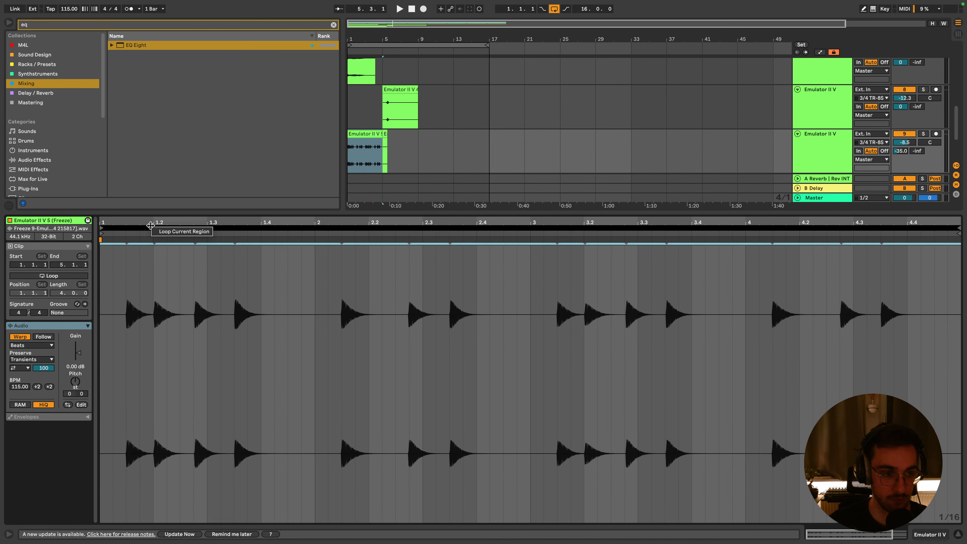
key("shift+Tab")
left_click_drag(379, 278, 490, 281)
left_click(364, 324)
key("Delete")
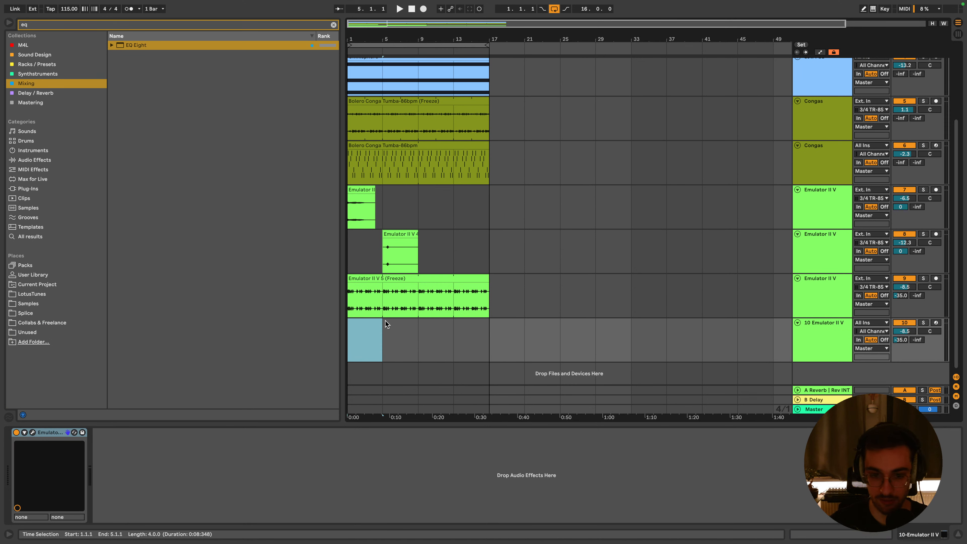
Arm track 10 Emulator II V, lower its volume to -13.8 dB and record a MIDI pattern
left_click(932, 323)
double_click(845, 331)
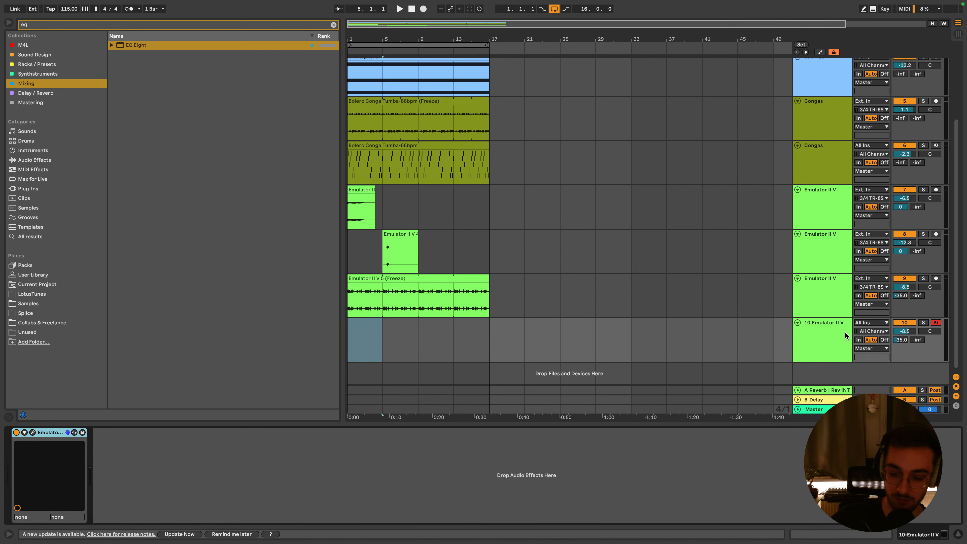
key("space")
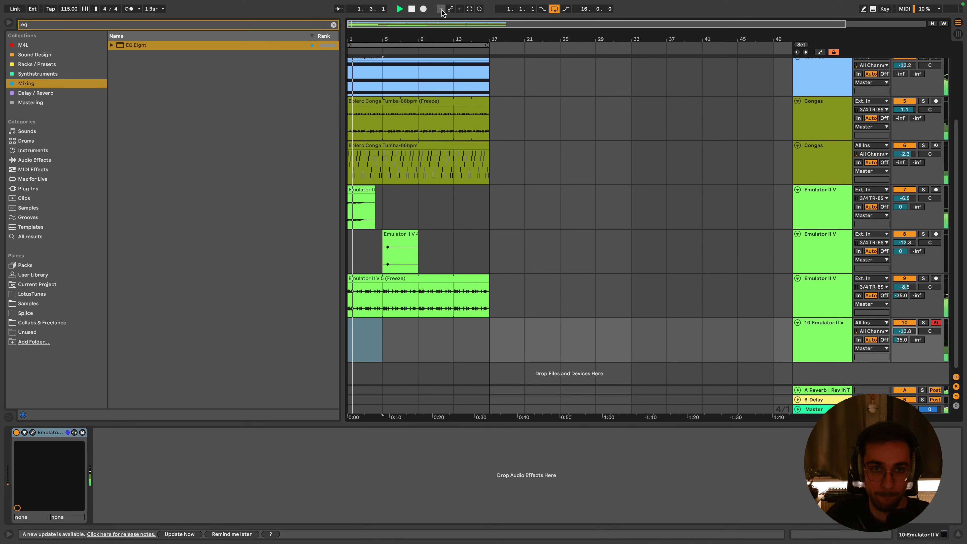
key("F9")
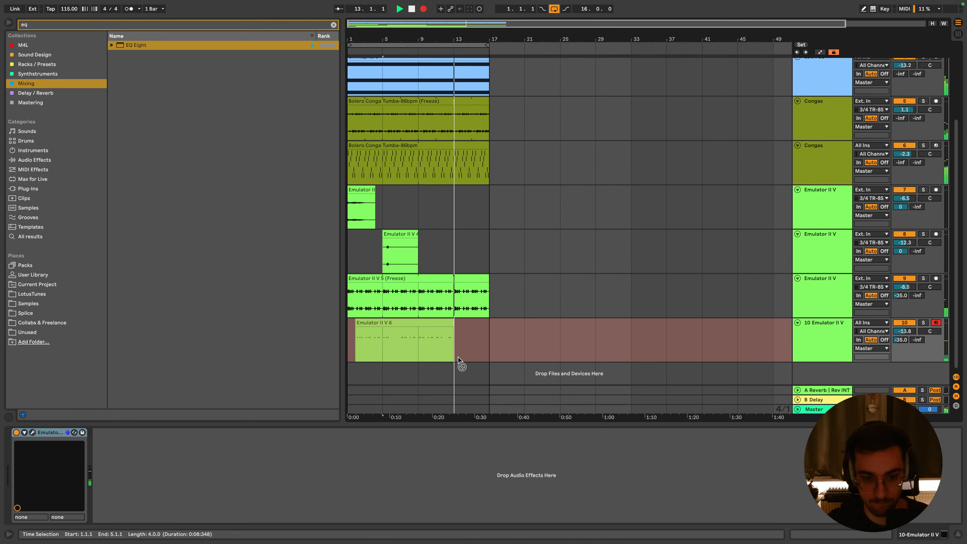
key("space")
With a fixed 1-bar grid, split the track 10 recording at bars 9 and 7 and move the middle piece to bar 1
left_click(382, 348)
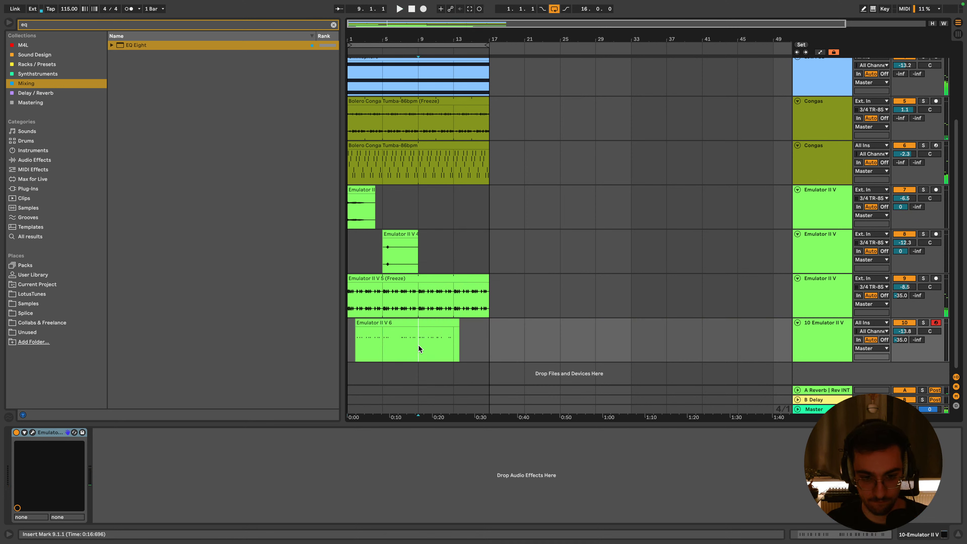
right_click(494, 339)
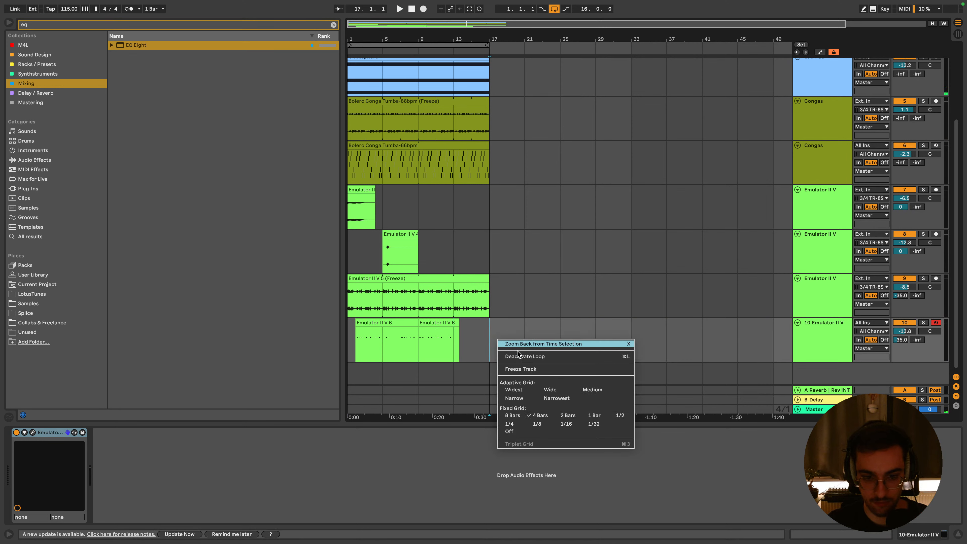
left_click(594, 416)
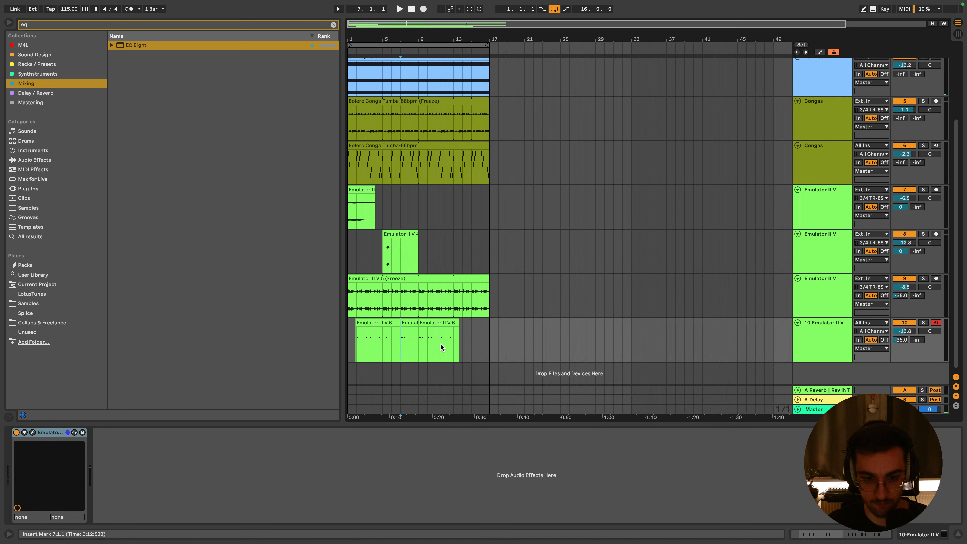
left_click_drag(406, 324, 358, 326)
Replace the leftover piece at bar 3 with the piece from bar 9, and consolidate bars 1 to 5 into one clip
left_click(385, 323)
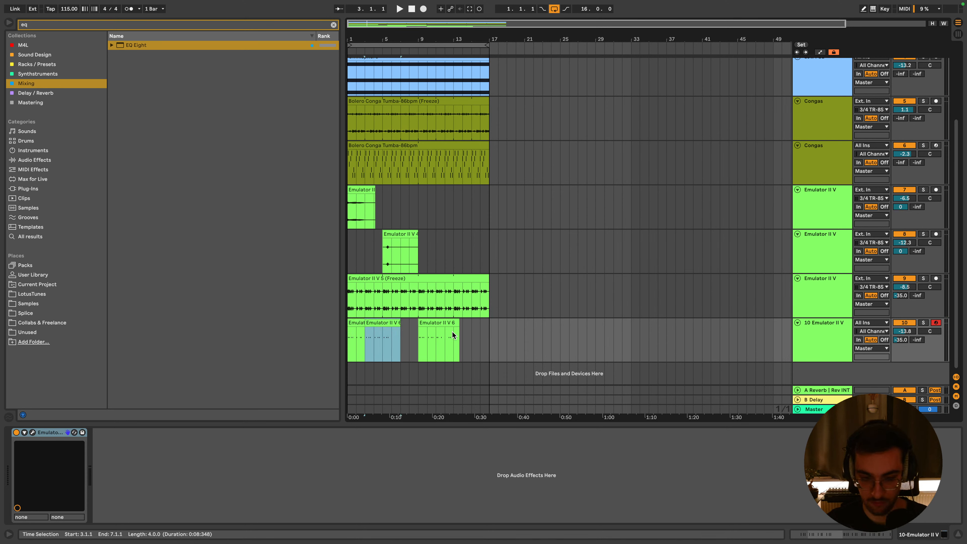
key("Delete")
left_click(434, 323)
left_click_drag(452, 322, 379, 324)
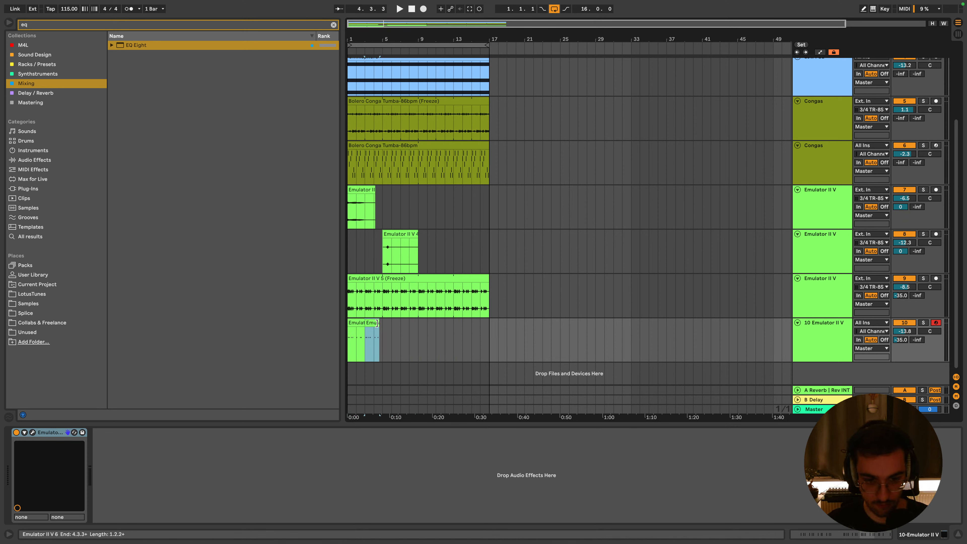
left_click(359, 324, "shift")
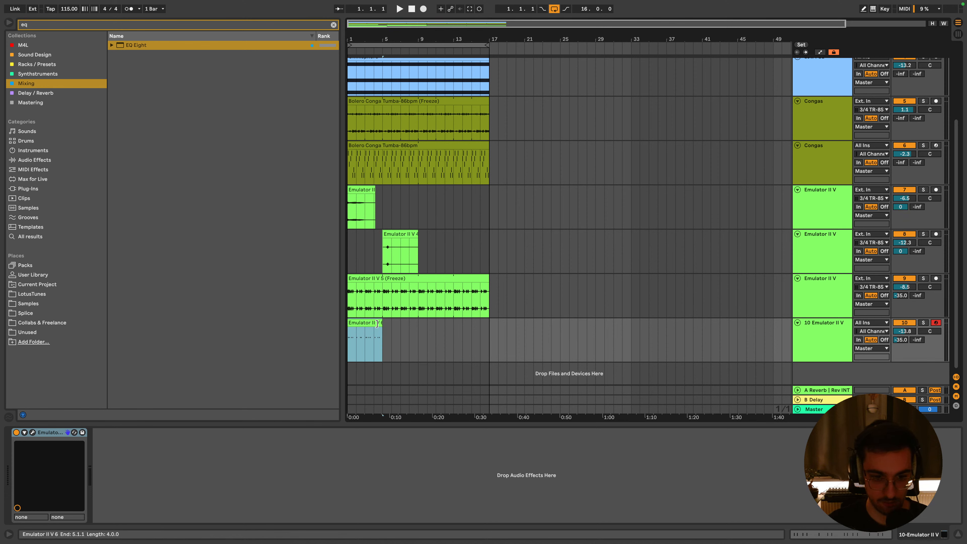
Quantize all notes of the track 10 clip to 1/16 with an 82% amount and play it back
double_click(376, 324)
left_click(440, 330)
key("super+a")
right_click(441, 331)
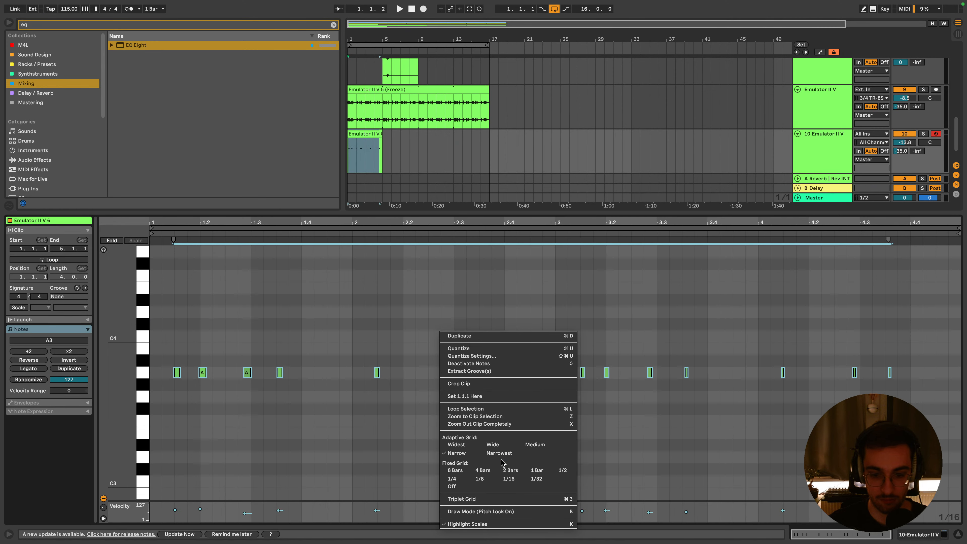
left_click(508, 479)
left_click(434, 318)
key("super+a")
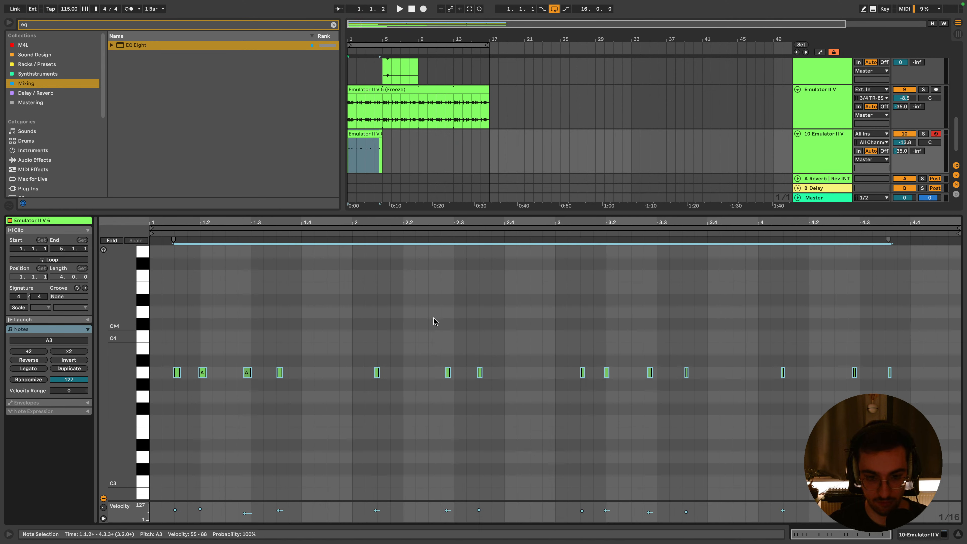
key("super+shift+u")
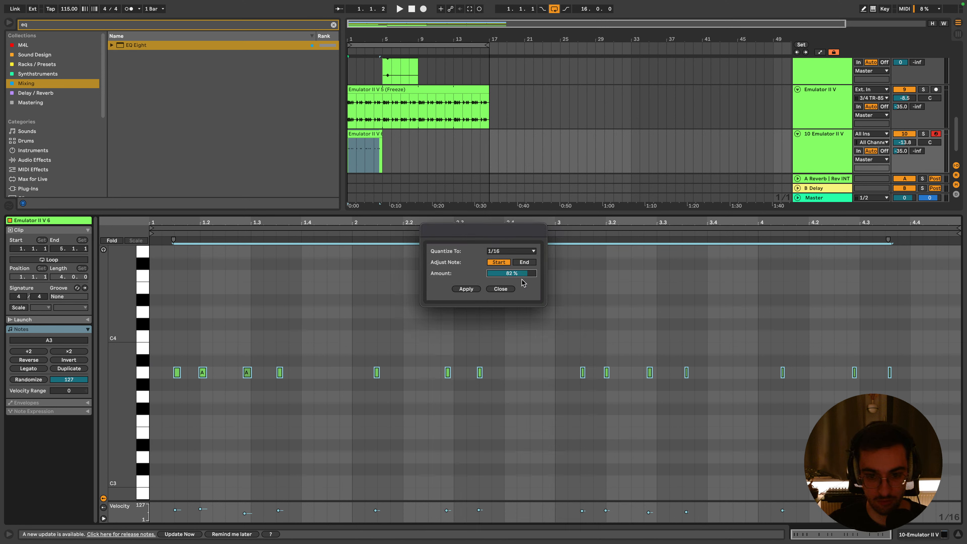
left_click(470, 290)
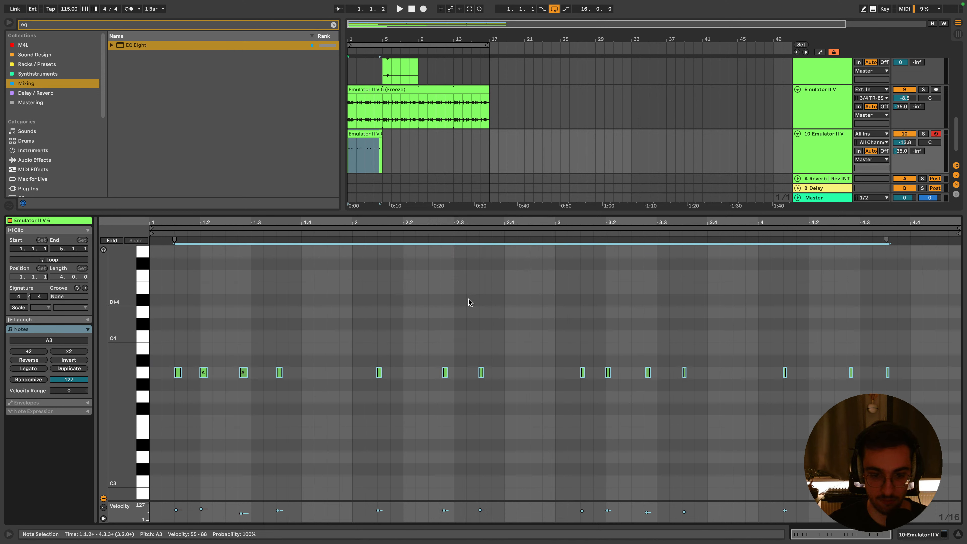
key("space")
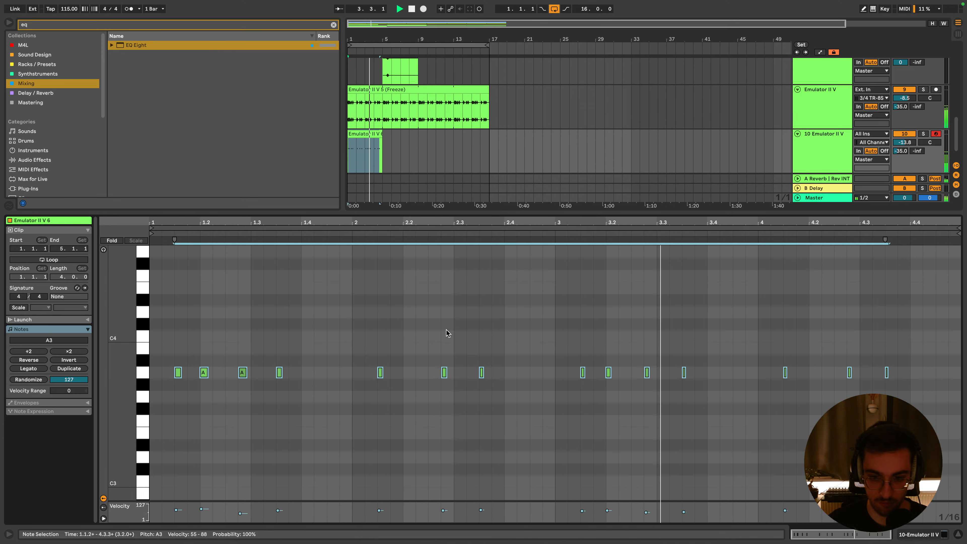
Duplicate the four-bar track 10 clip three times to fill the arrangement up to bar 17
key("shift+Tab")
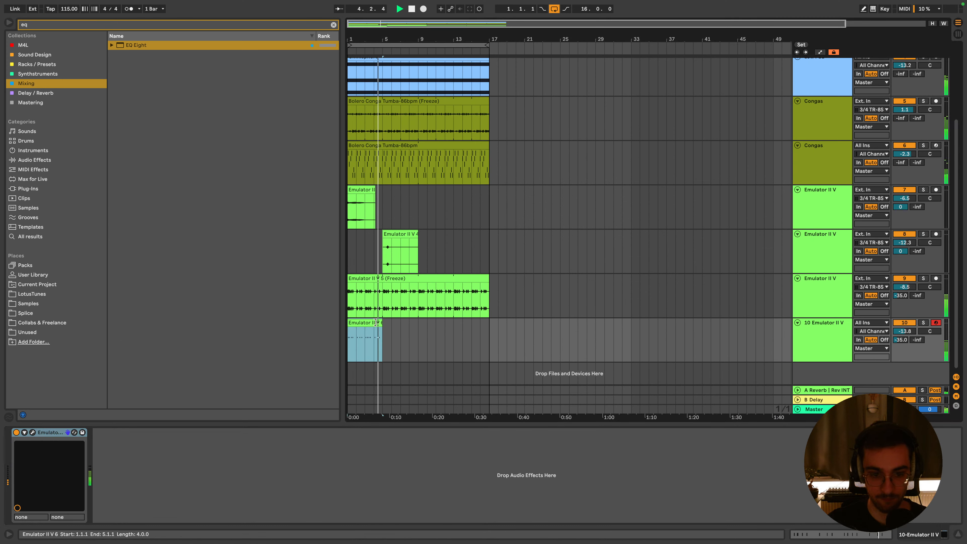
key("ctrl+d")
key("ctrl+d")
key("ctrl+d")
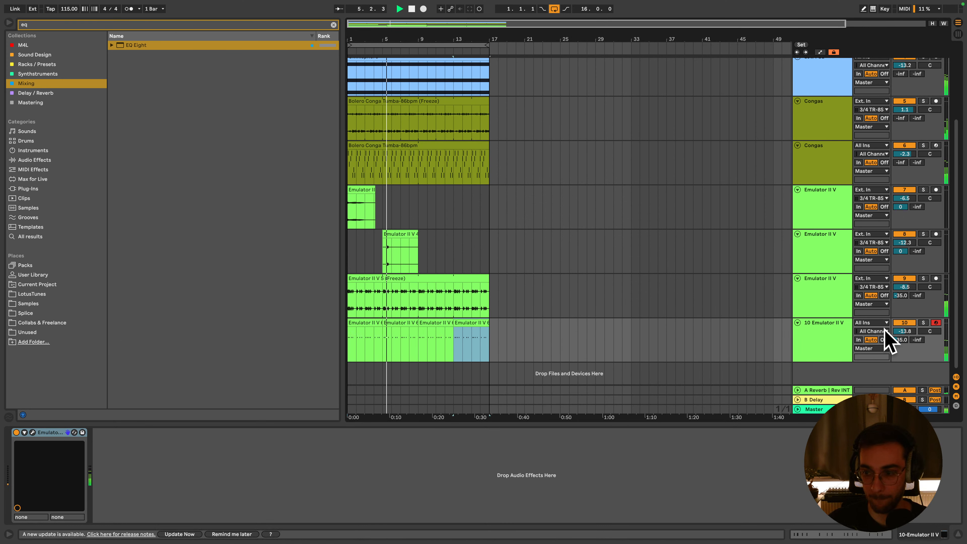
Lower track 10's volume to -21.0 dB and turn its reverb send down to -inf
left_click_drag(906, 339, 905, 334)
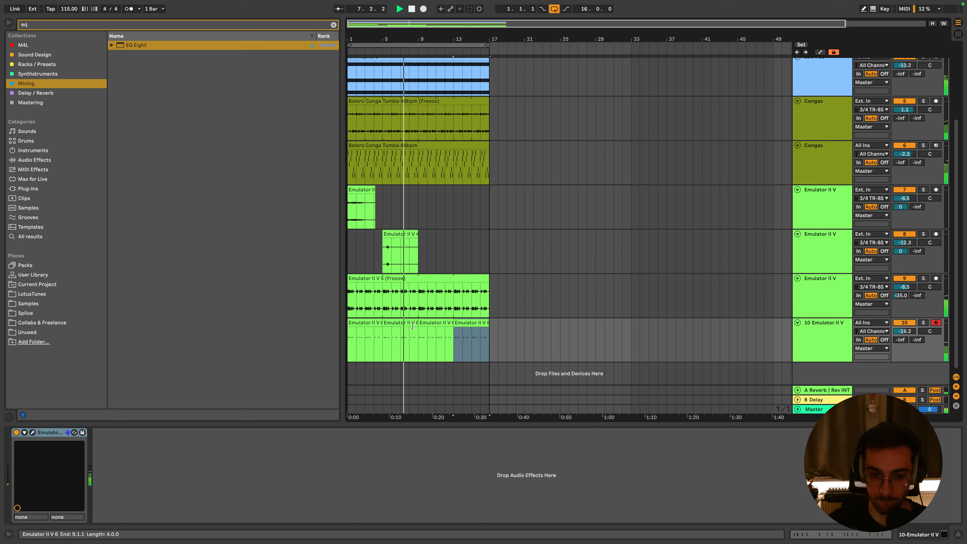
left_click(398, 324)
left_click_drag(901, 331, 900, 339)
left_click(836, 335)
Search the Delay / Reverb collection for "delay" and replace the Delay on return track B with H-Delay Mono/Stereo
left_click(78, 25)
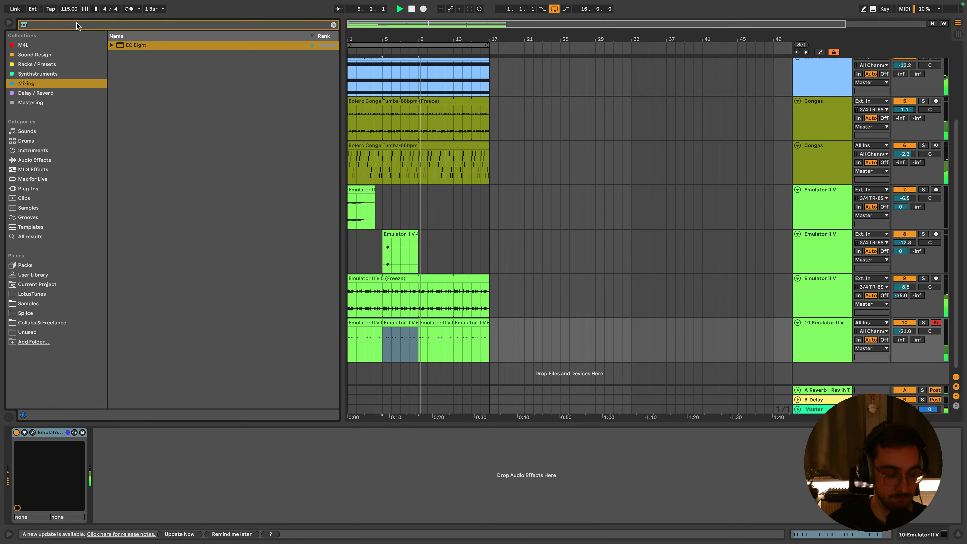
type("delay")
left_click(38, 93)
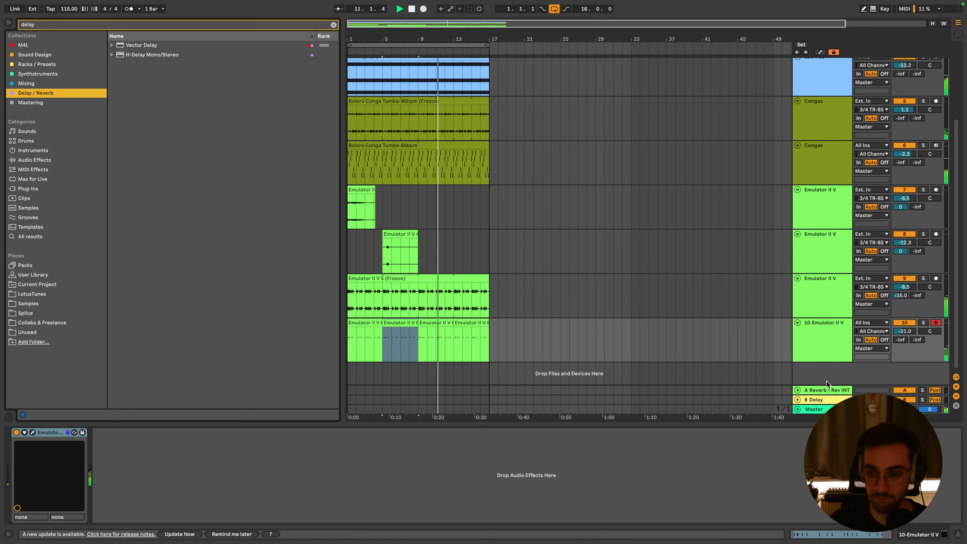
left_click(815, 401)
left_click_drag(156, 56, 247, 485)
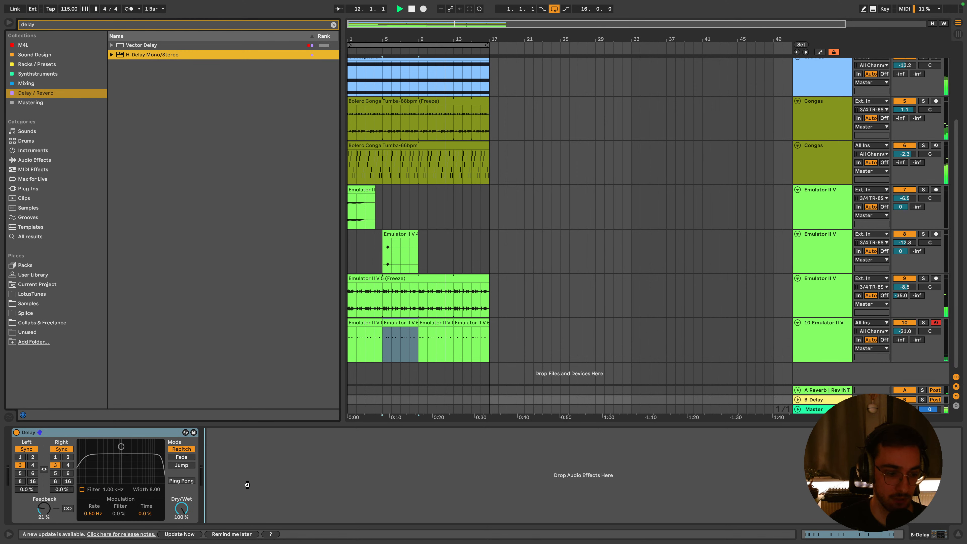
left_click_drag(114, 433, 112, 432)
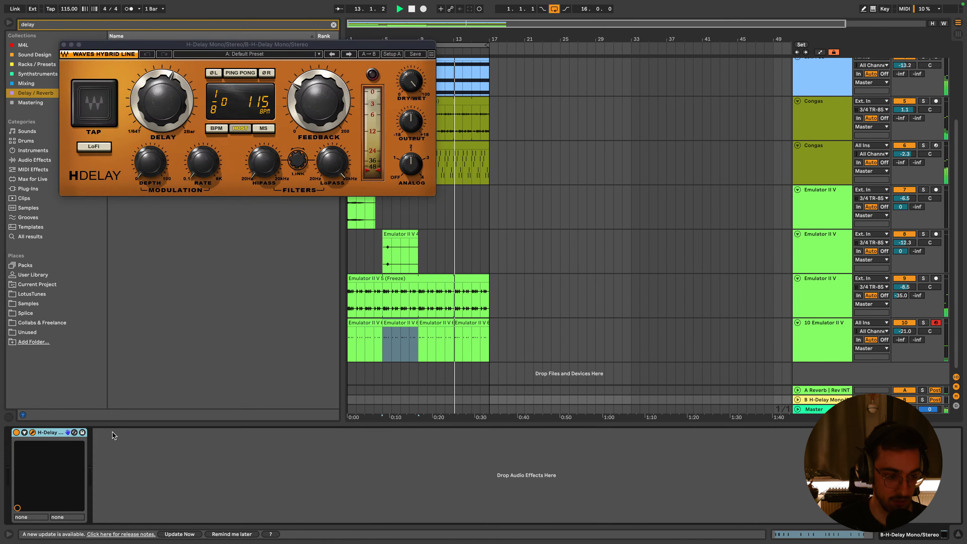
Set track 10's delay send to -7.8 dB, adjust H-Delay's modulation depth and feedback, and enable ping pong
left_click_drag(165, 172, 136, 168)
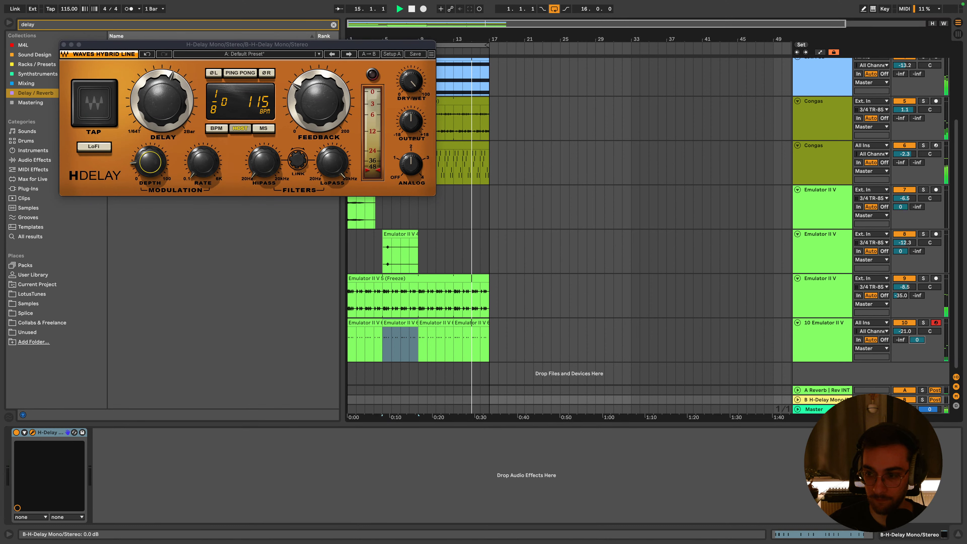
mouse_move(917, 339)
left_mouse_down()
mouse_move(917, 325)
mouse_move(917, 340)
left_mouse_up()
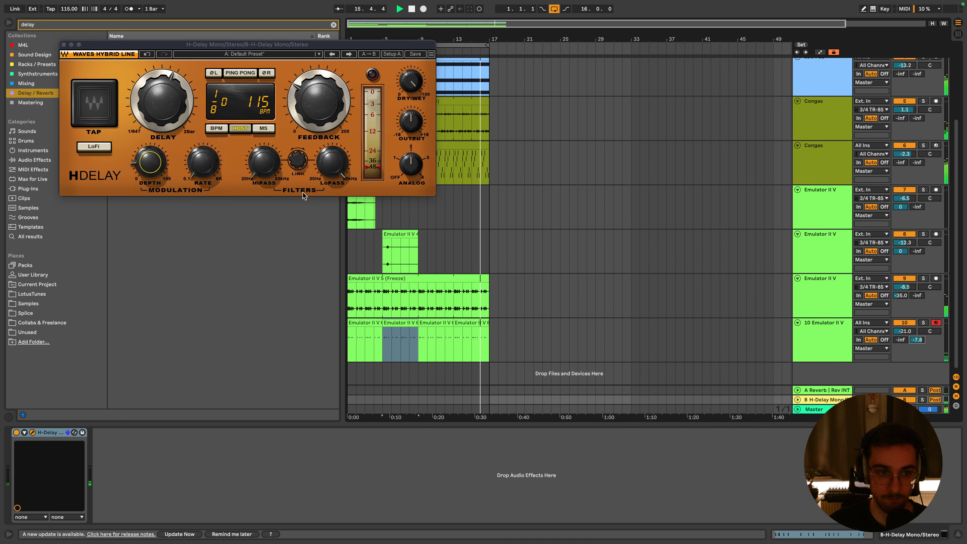
left_click_drag(309, 107, 309, 121)
left_click(235, 75)
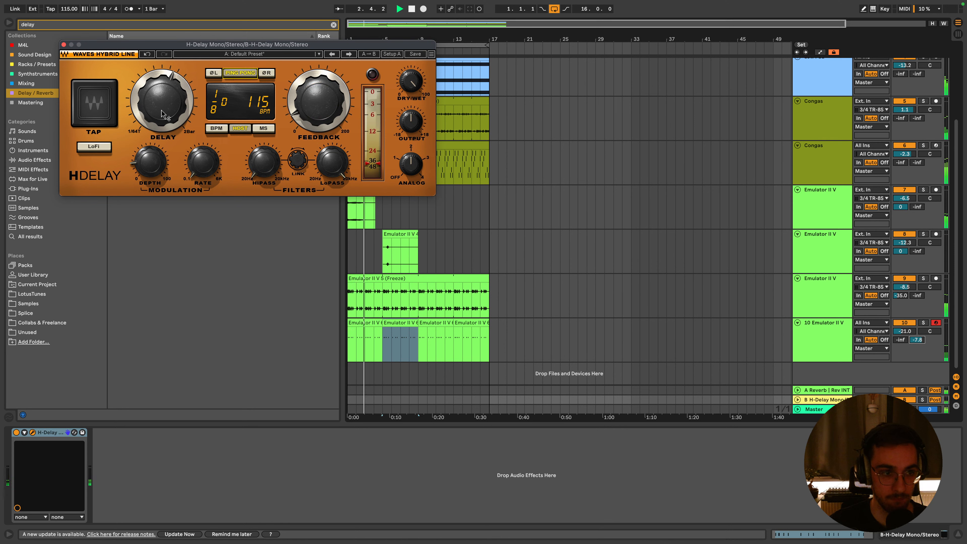
Set H-Delay to a dotted 1/16 delay time, adjust its modulation rate, high-pass filter and feedback, and close the plug-in
left_click_drag(162, 114, 163, 94)
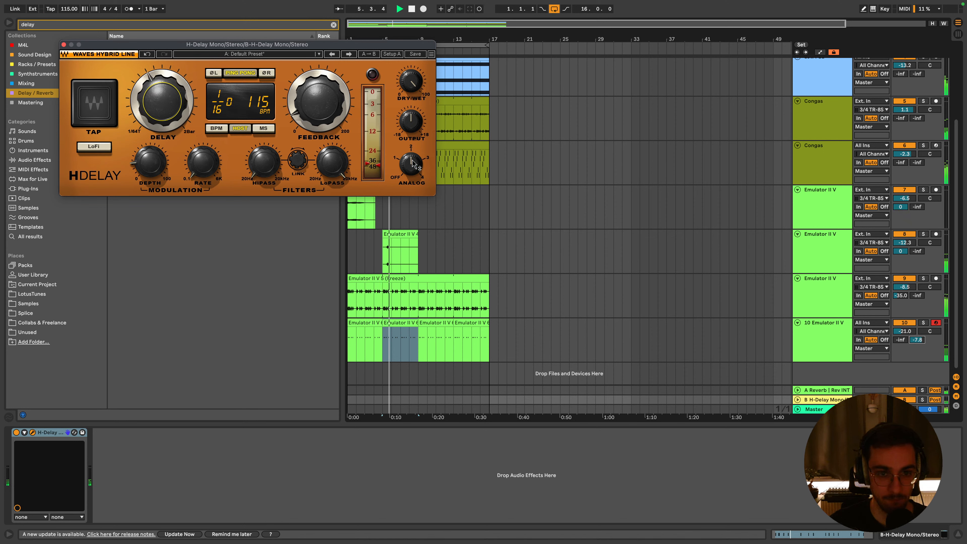
left_click(410, 87)
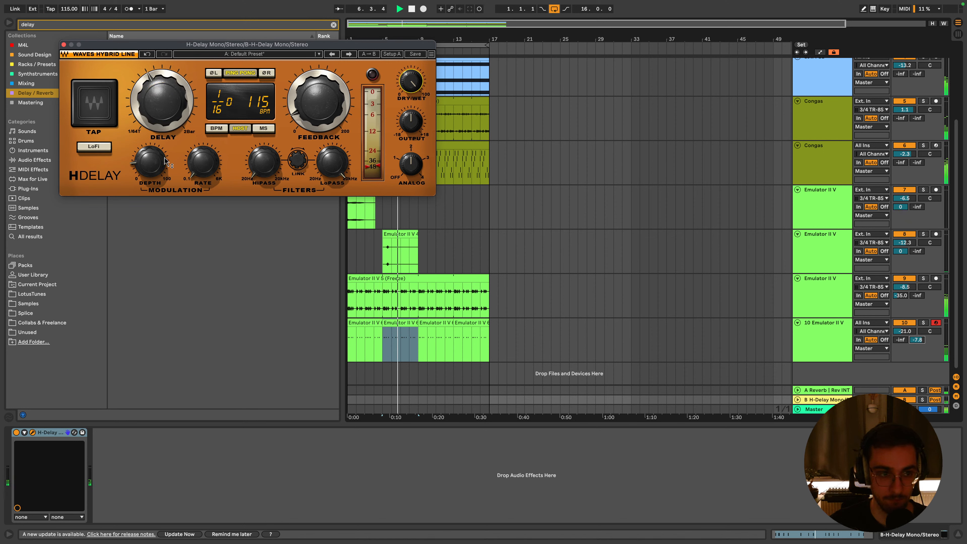
left_click_drag(203, 161, 203, 152)
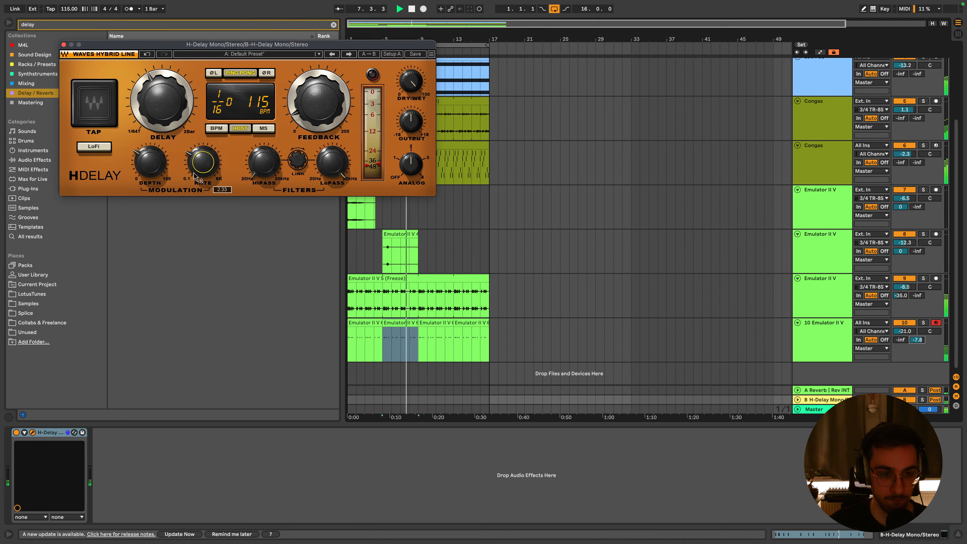
left_click_drag(254, 167, 255, 161)
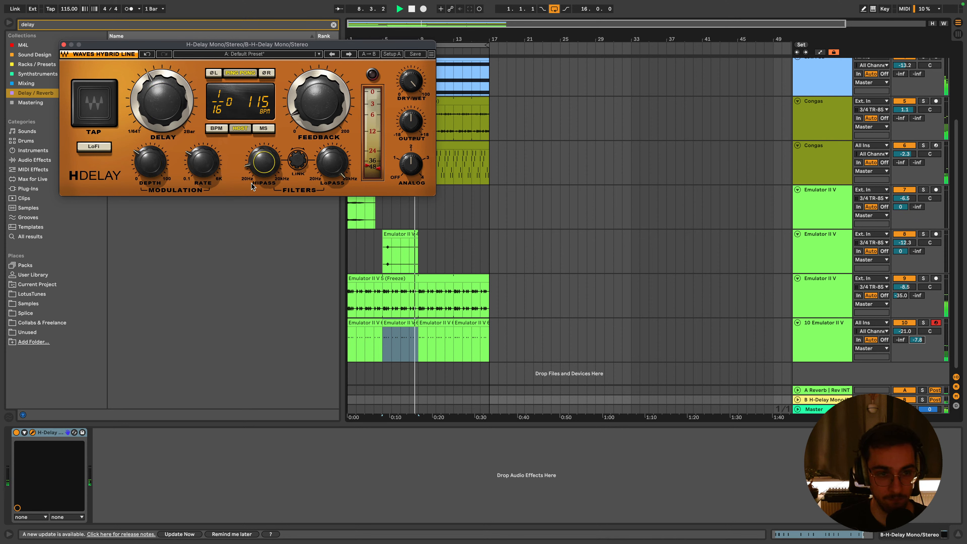
left_click_drag(319, 101, 316, 121)
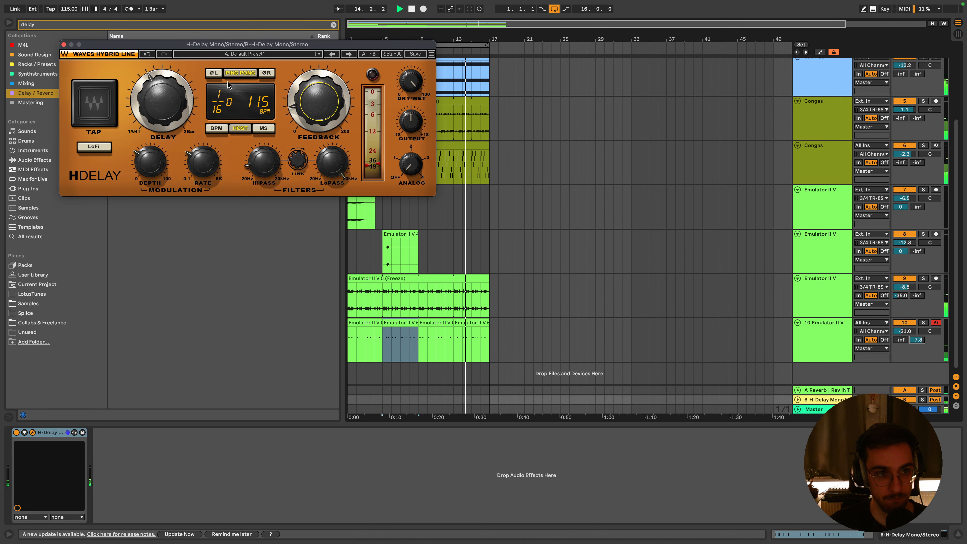
left_click_drag(163, 104, 163, 105)
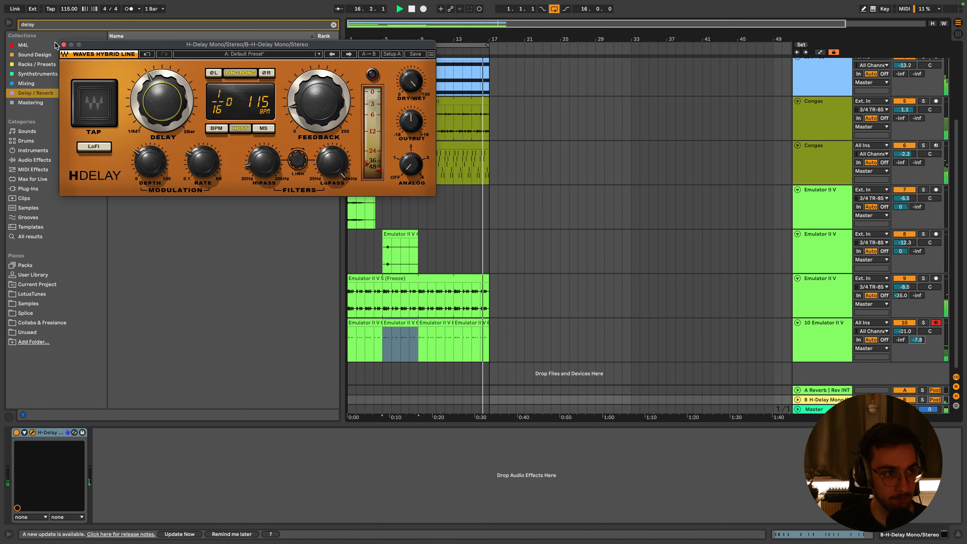
left_click(63, 44)
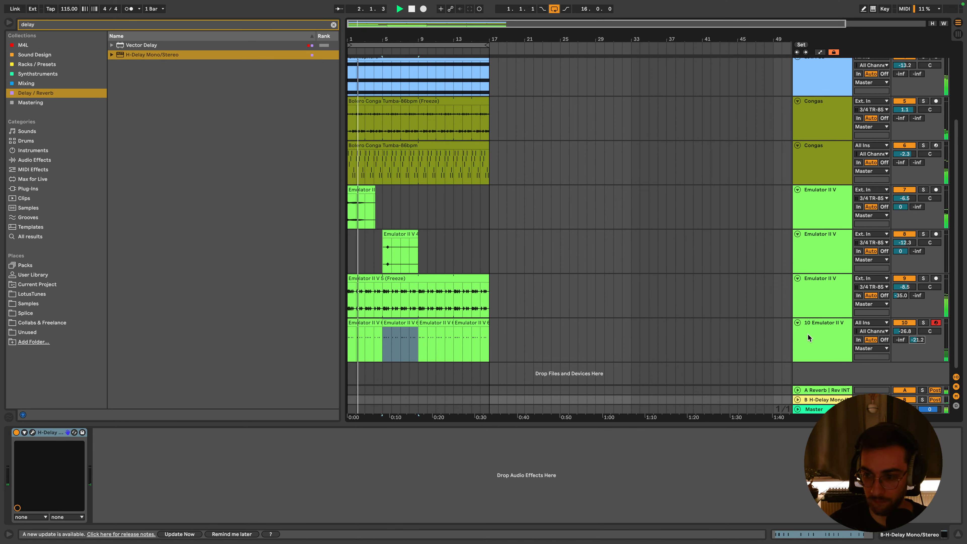
Duplicate the Emulator II V track 10 and delete all the clips on the copy, track 11
left_click(815, 339)
key("super+d")
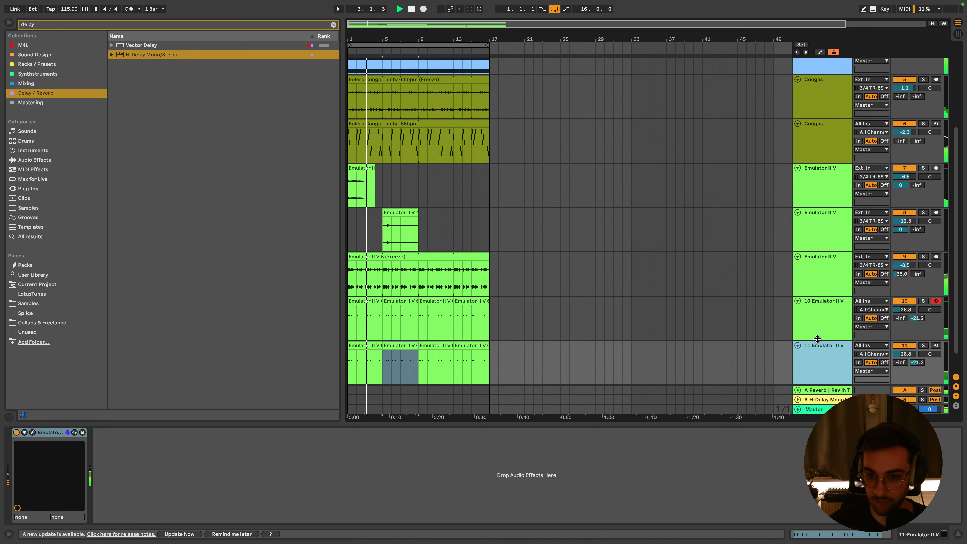
left_click(470, 322)
left_click(360, 323, "shift")
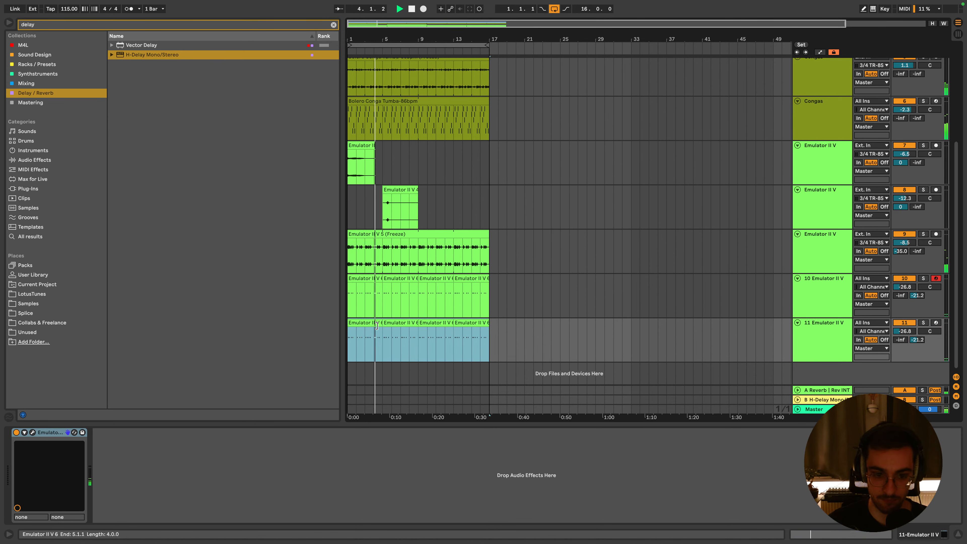
key("Delete")
left_click(360, 331)
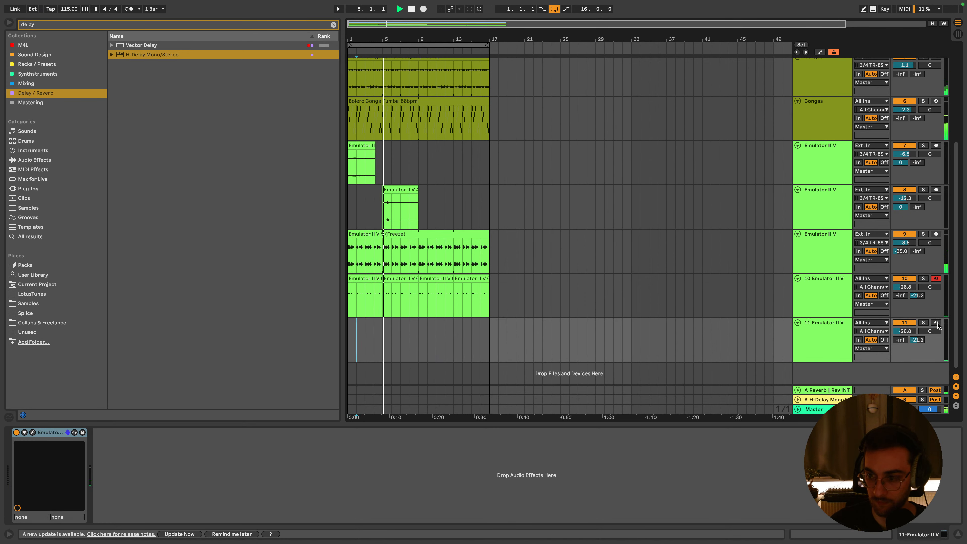
Load the No Dust preset in track 11's Emulator II V and raise the track's volume to -13.4 dB
left_click(825, 341)
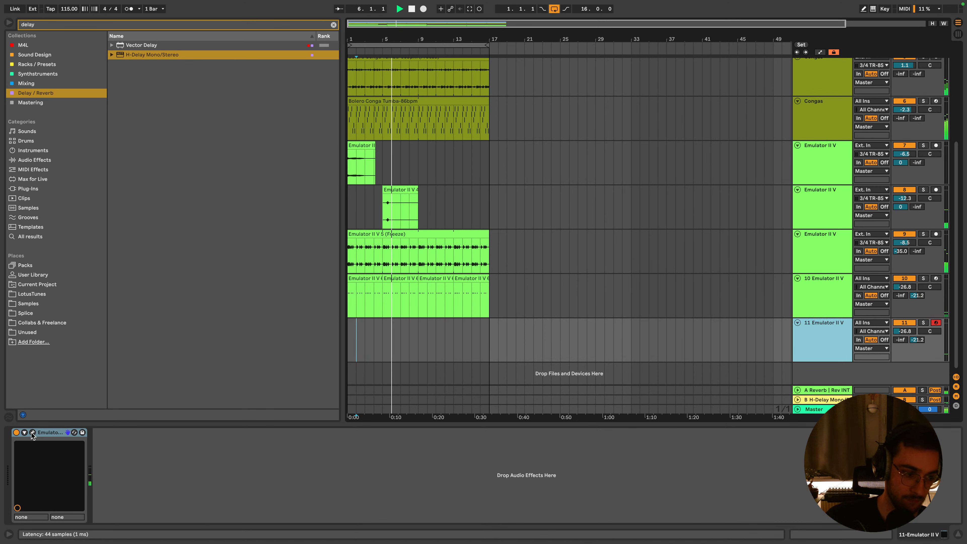
key("super+alt+p")
left_click(497, 56)
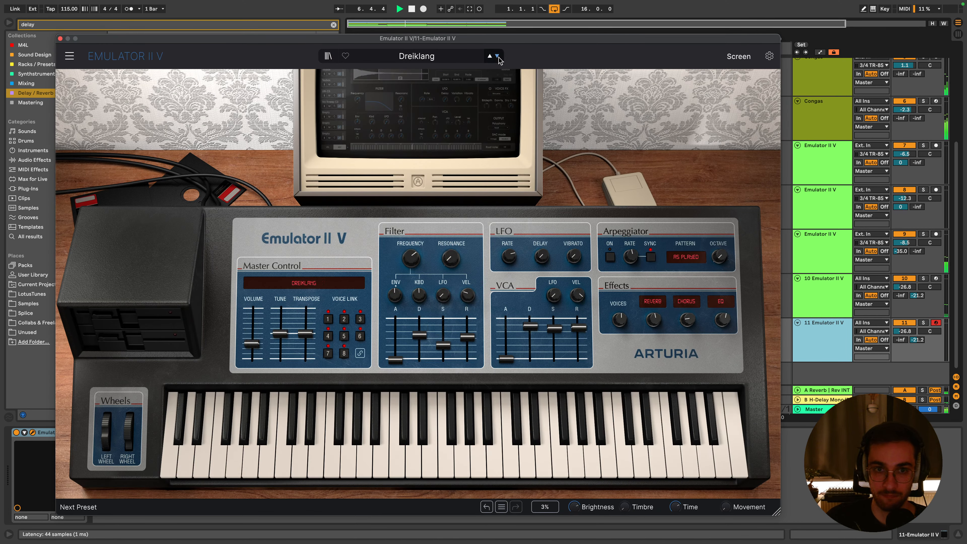
left_click(497, 56)
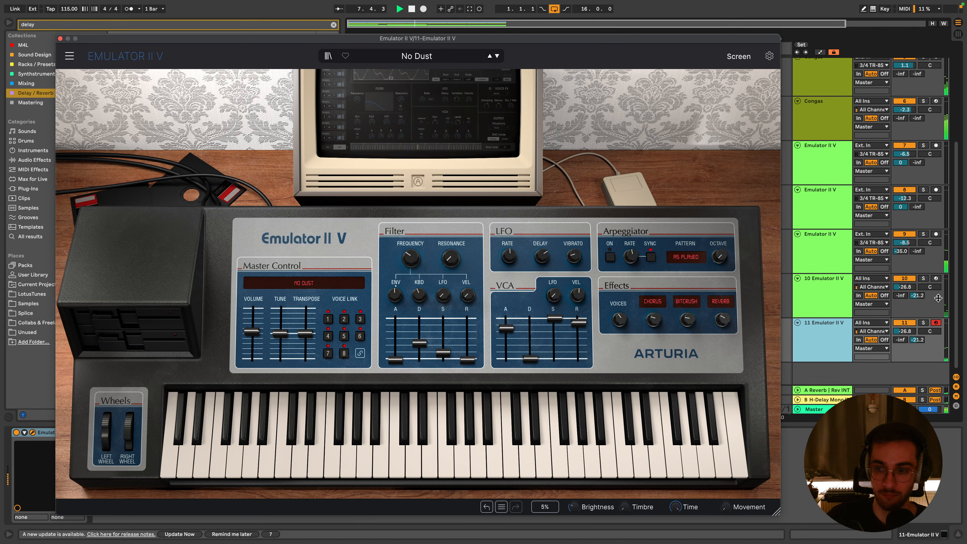
left_click_drag(904, 331, 905, 312)
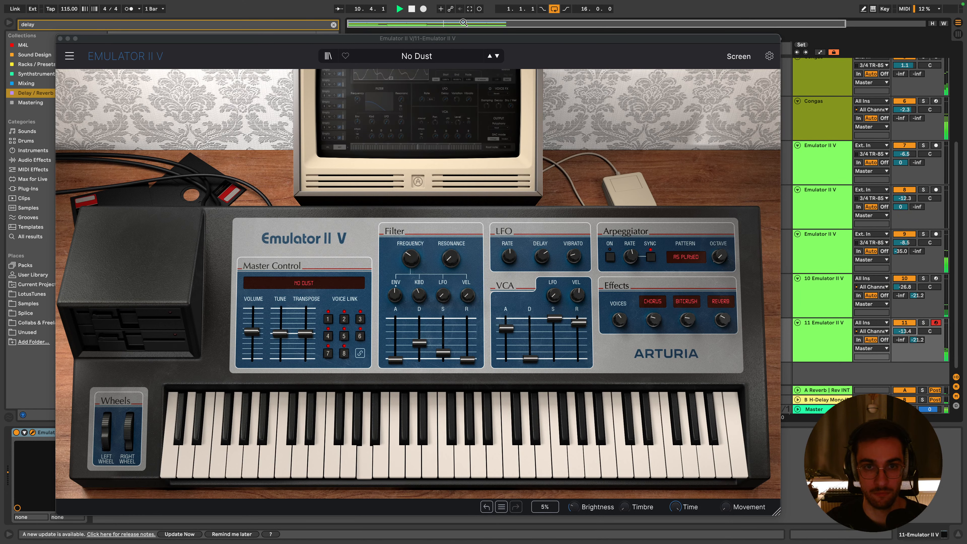
Close the Emulator II V, stop playback, and move track 11's newly captured four-bar MIDI clip to bar 1
left_click(60, 39)
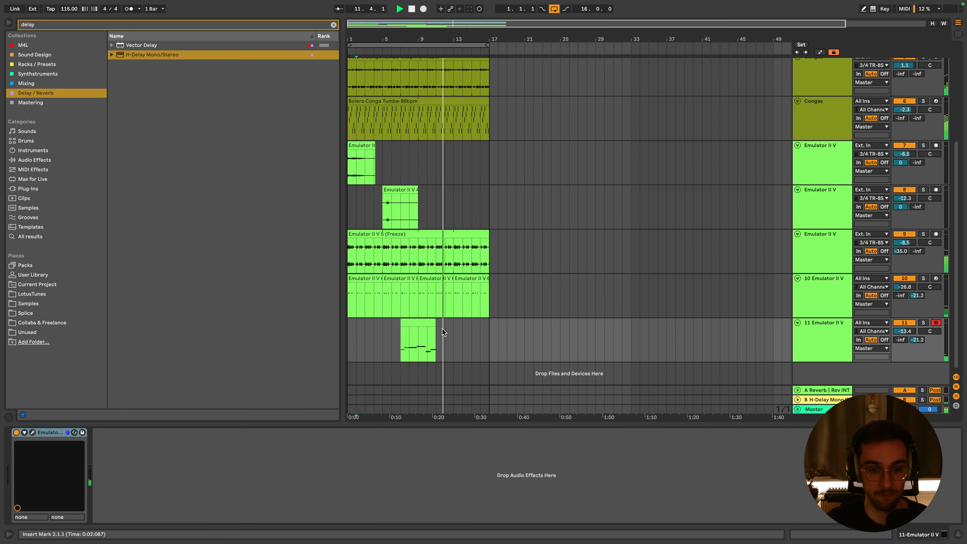
left_click(428, 323)
key("space")
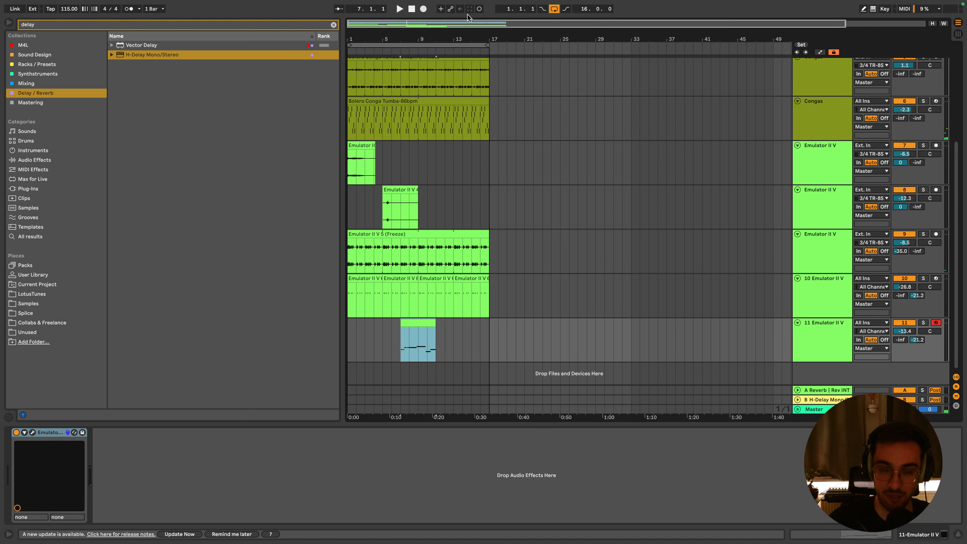
left_click(417, 331)
left_click(415, 321)
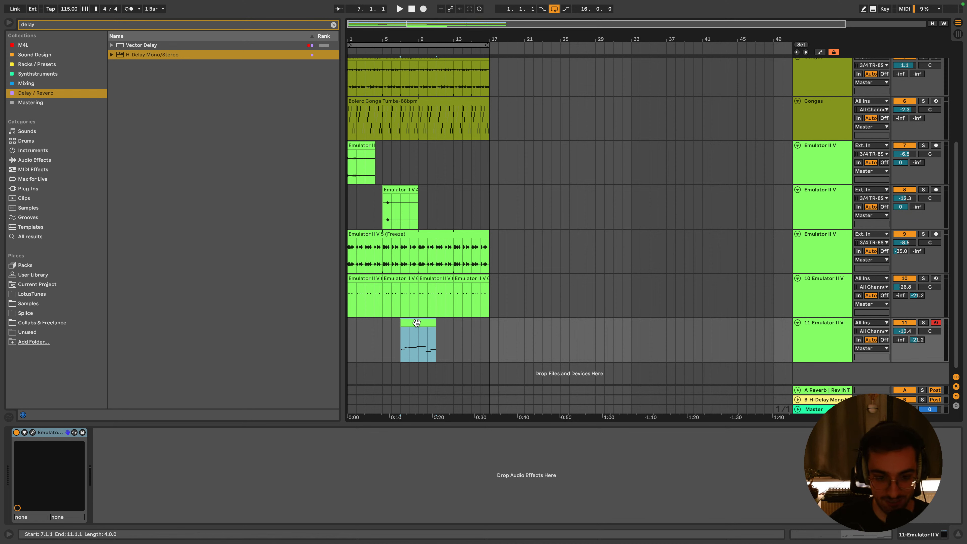
left_click_drag(416, 323, 364, 321)
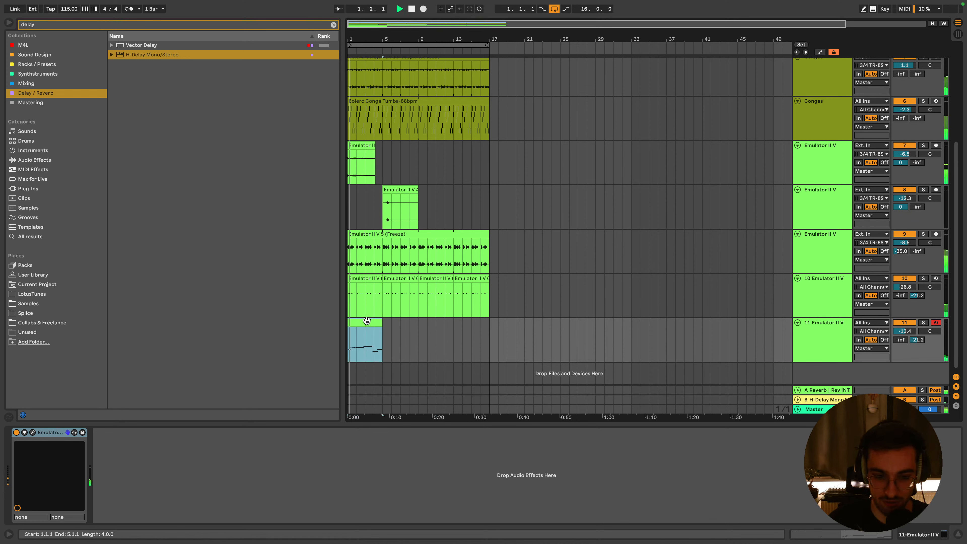
Raise track 11's volume to -12.5 dB and delete the short A2 and B2 notes before the clip's long B2 note
double_click(366, 321)
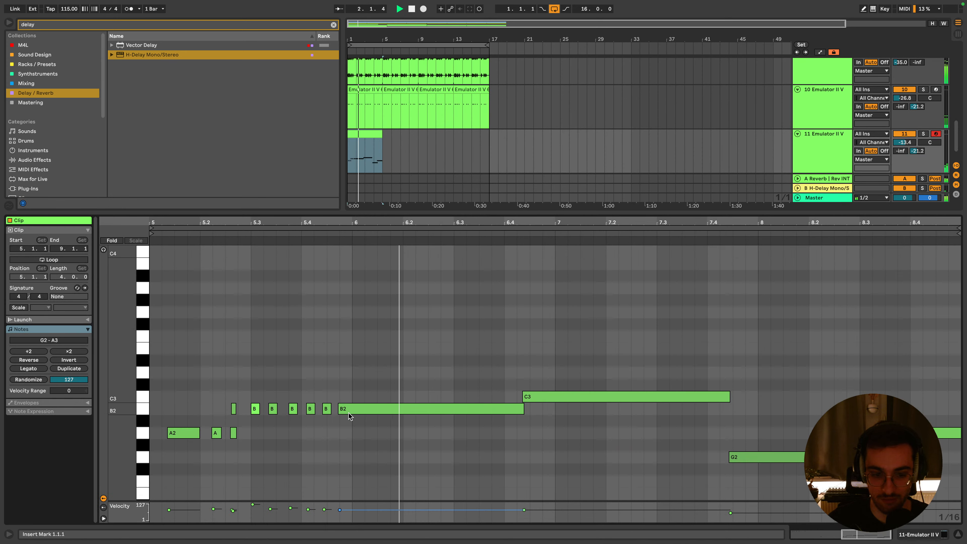
key("shift+Tab")
left_click_drag(904, 331, 904, 328)
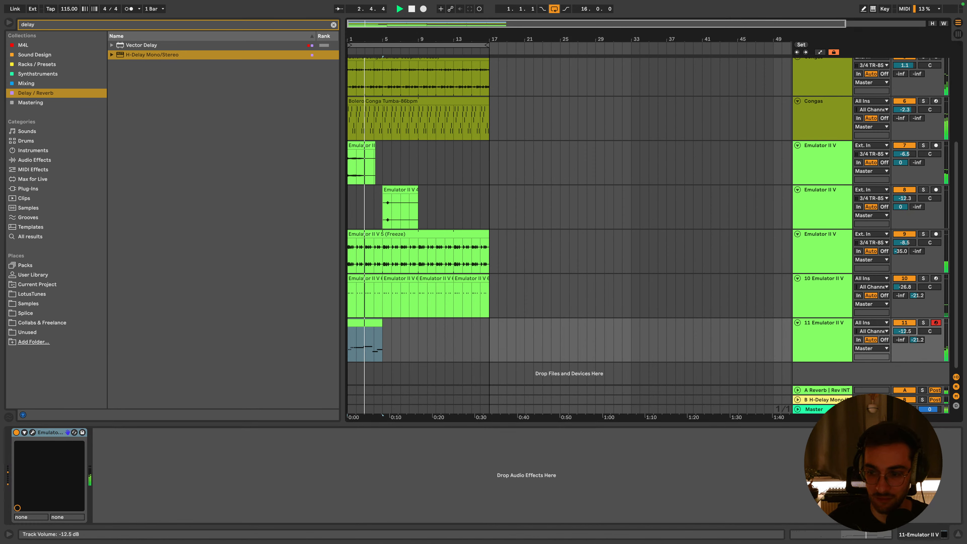
double_click(378, 353)
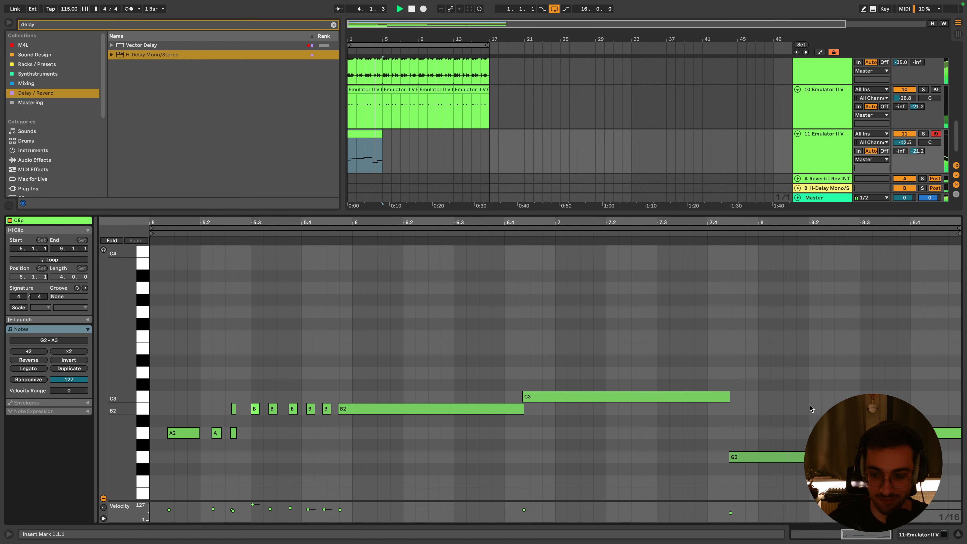
left_click_drag(335, 475, 138, 355)
key("Delete")
key("shift+Tab")
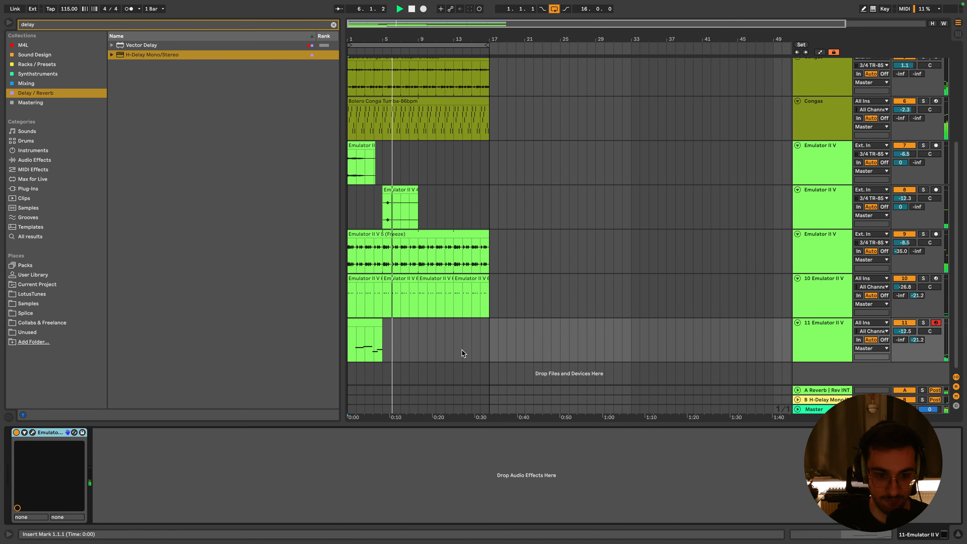
Move the long B2 note to start at 6.1.1 and extend its end to 6.4.3
double_click(372, 339)
left_click_drag(342, 415, 368, 410)
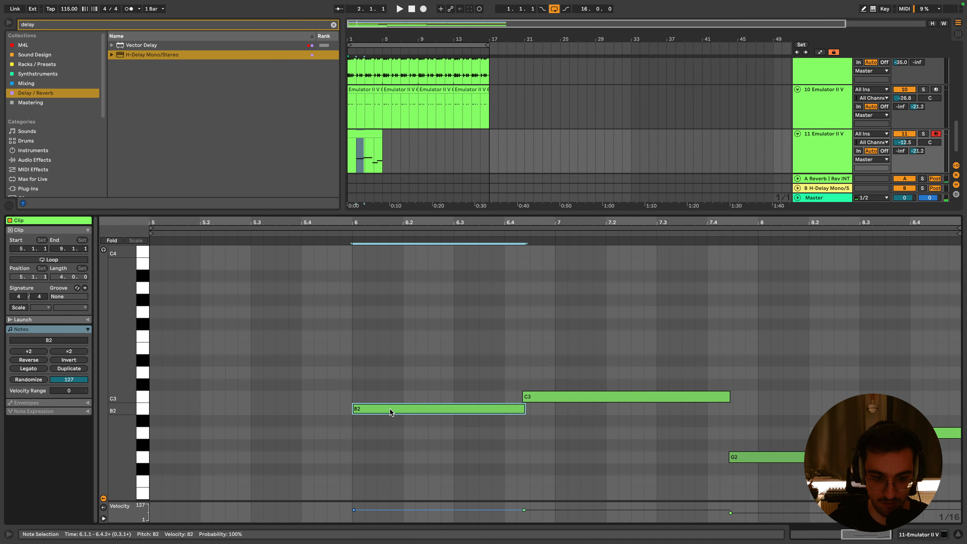
key("space")
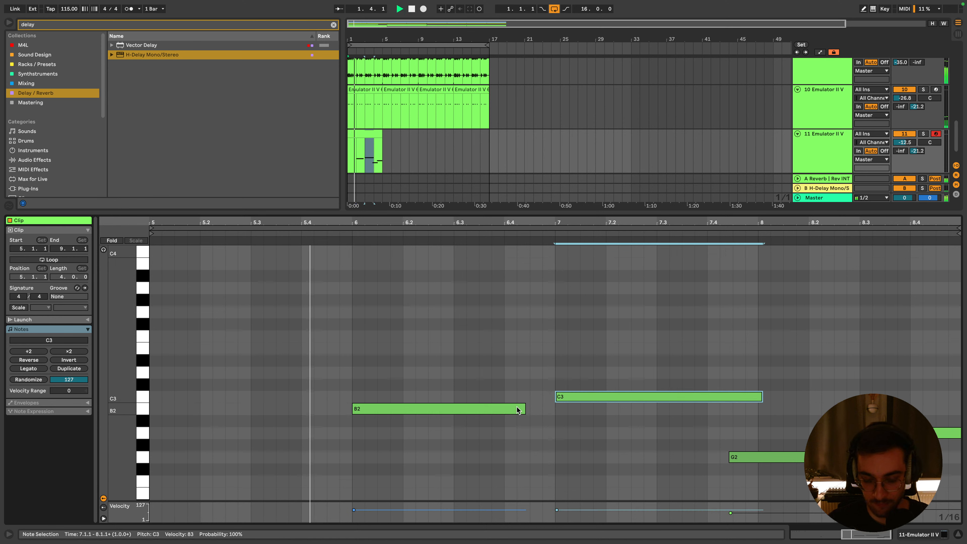
left_click_drag(580, 398, 552, 398)
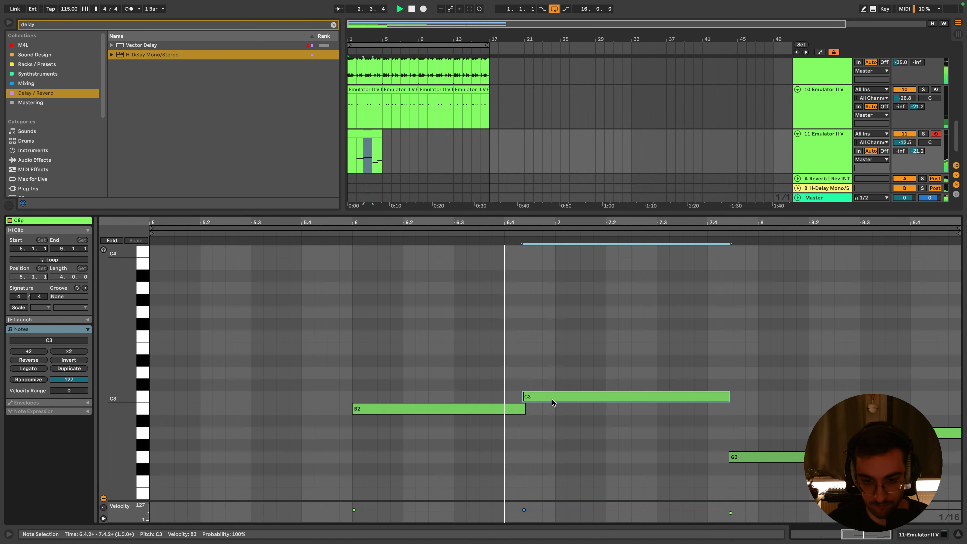
left_click_drag(524, 408, 529, 409)
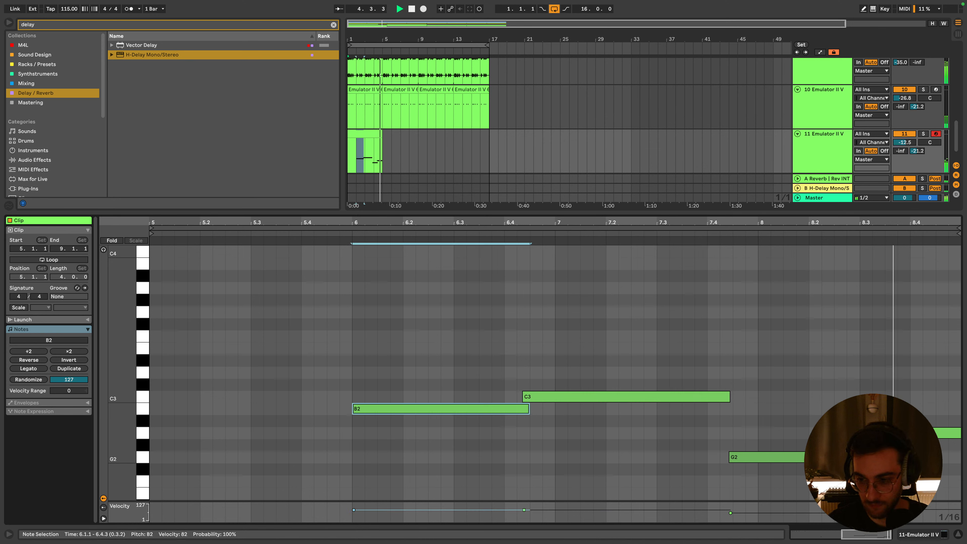
key("shift+Tab")
Lengthen track 11's MIDI clip by one bar and extend its final A2 note to 10.1.1 in the clip
left_click(378, 323)
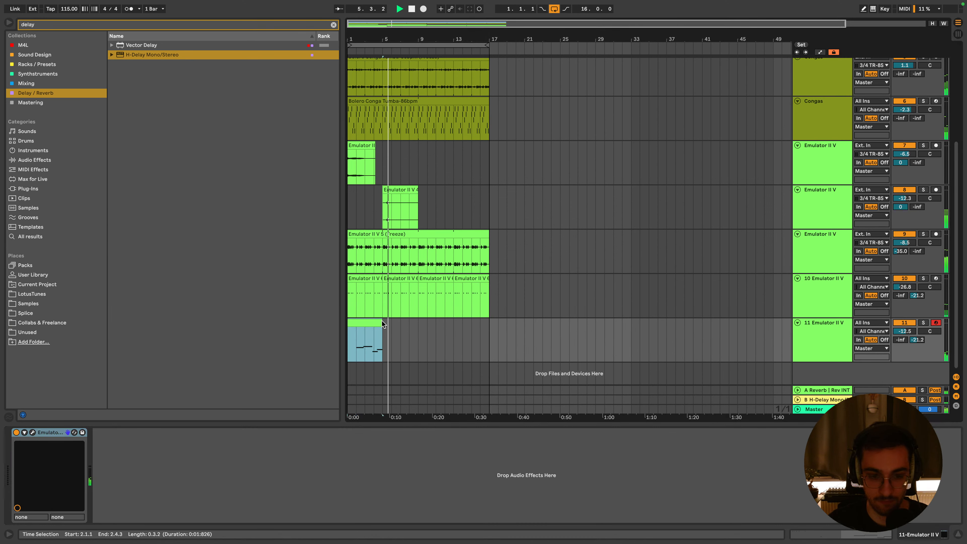
left_click_drag(381, 323, 390, 323)
key("shift+Tab")
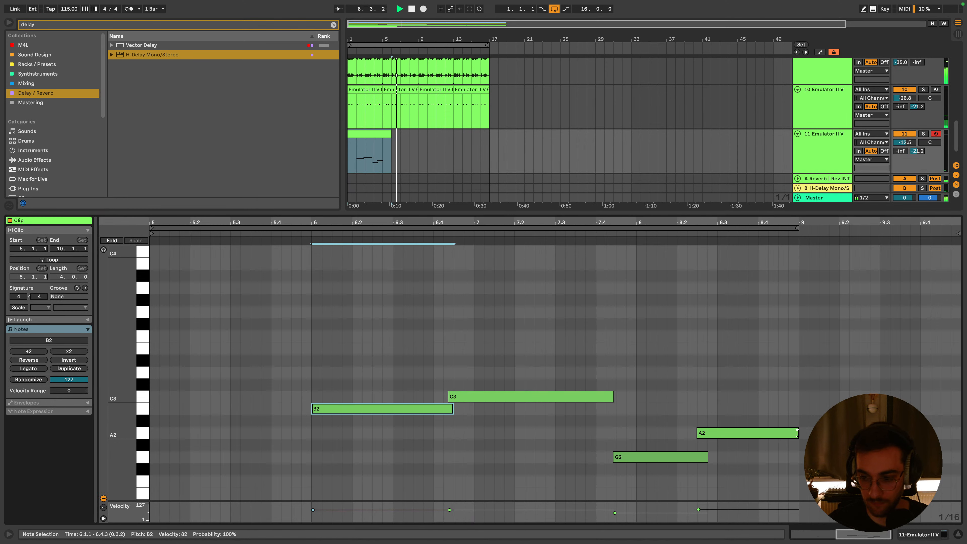
left_click_drag(798, 432, 959, 436)
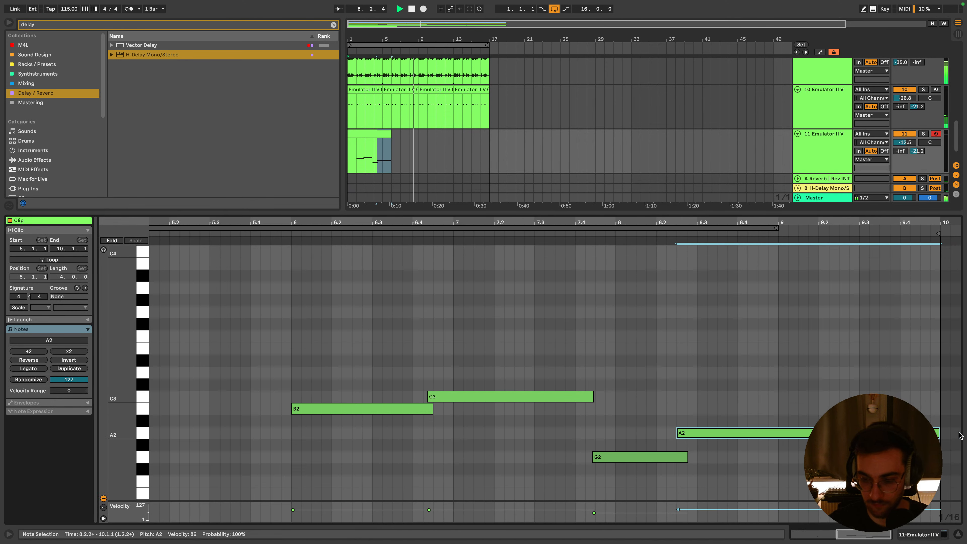
key("shift+Tab")
left_click(383, 322)
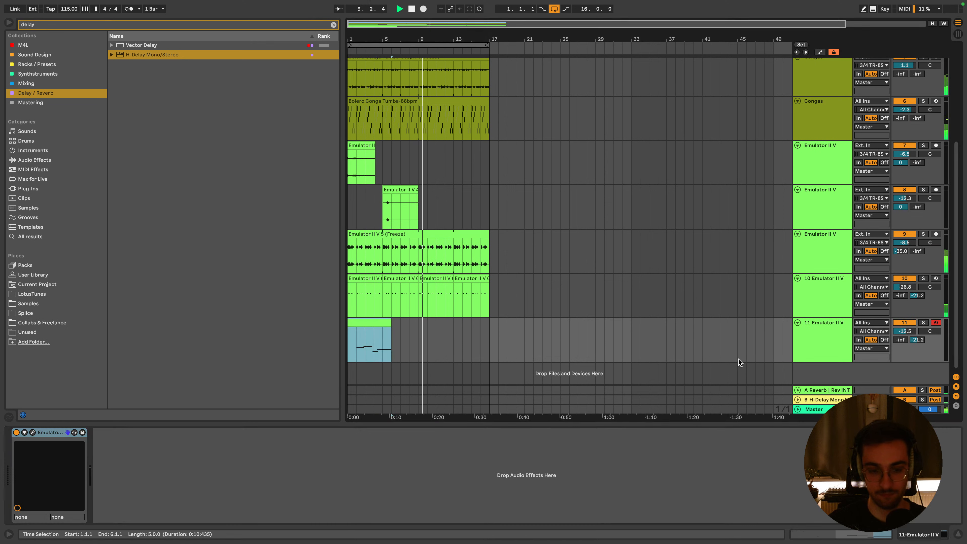
Duplicate track 11 with its MIDI clip and freeze the original track
left_click(803, 345)
key("super+d")
right_click(823, 313)
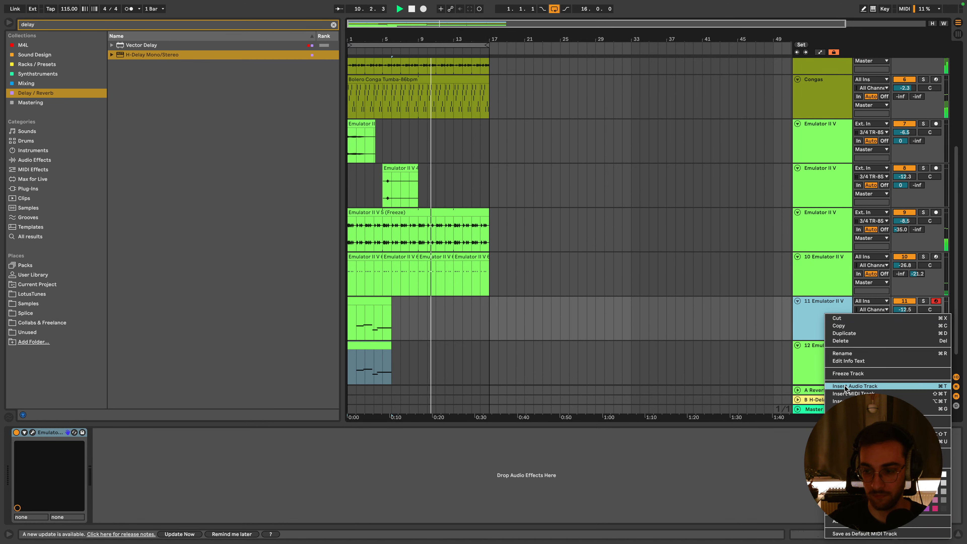
left_click(847, 373)
left_click(557, 289)
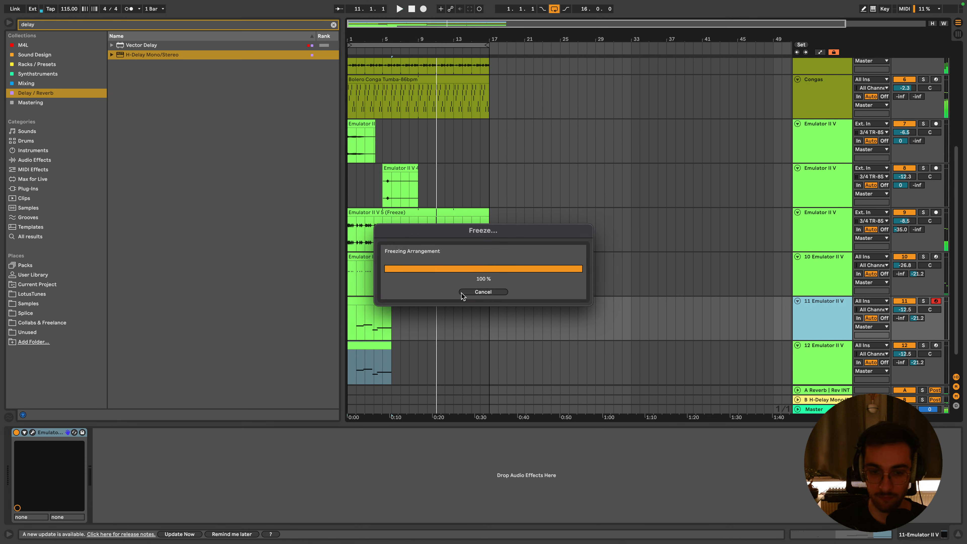
Flatten frozen track 11 to audio and arrange the resulting clip to span bars 9 to 17
right_click(818, 316)
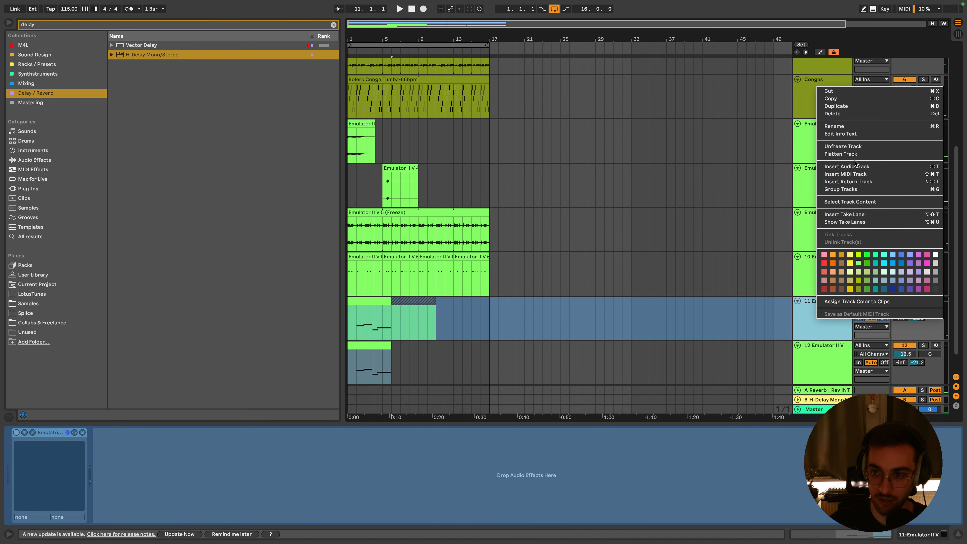
left_click(379, 302)
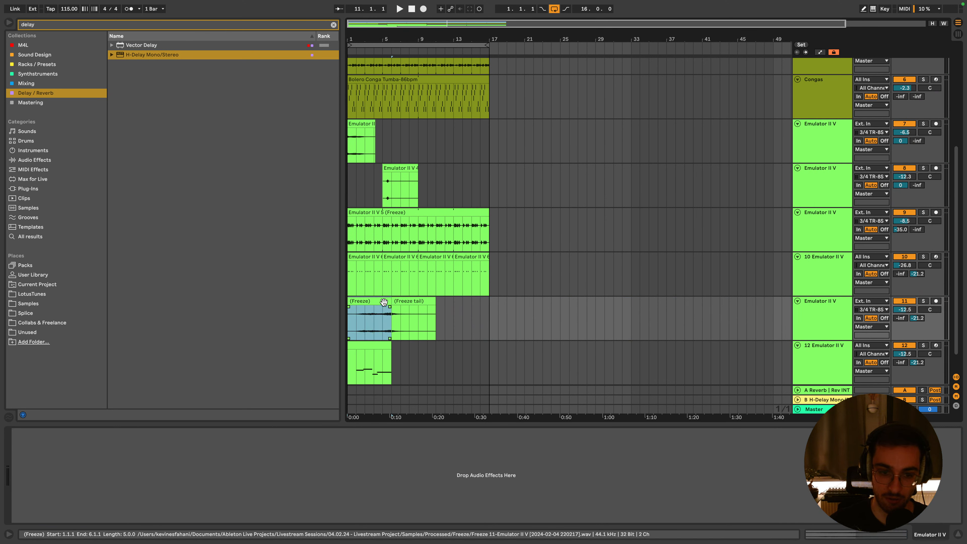
left_click_drag(392, 302, 507, 313)
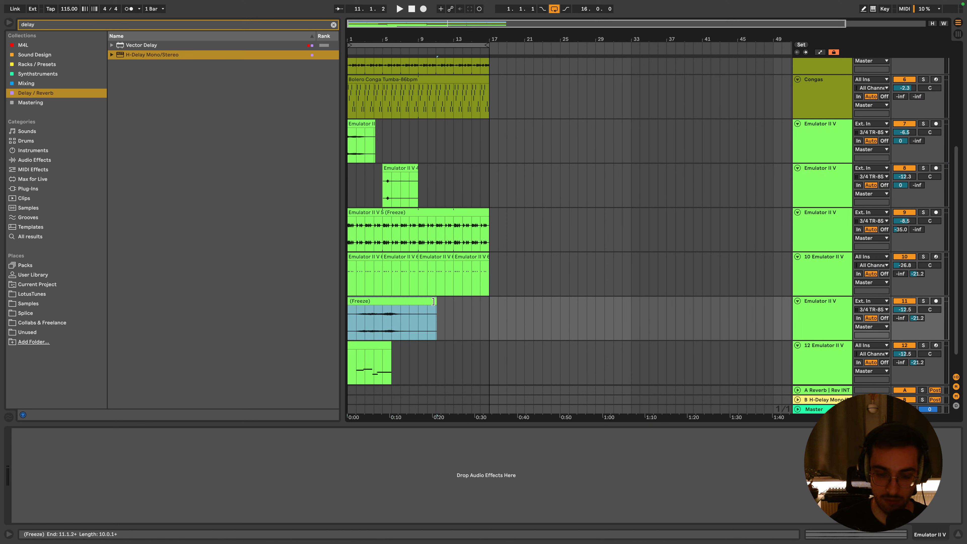
left_click_drag(436, 301, 490, 301)
Select the flattened Emulator II V track 11
left_click(373, 346)
scroll(876, 333, "down", 2)
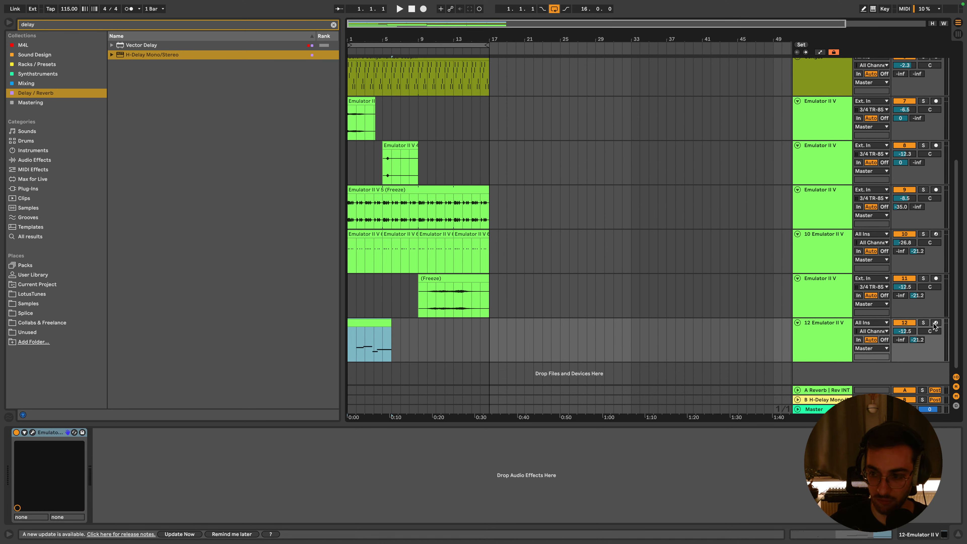
left_click(815, 342)
left_click(804, 299)
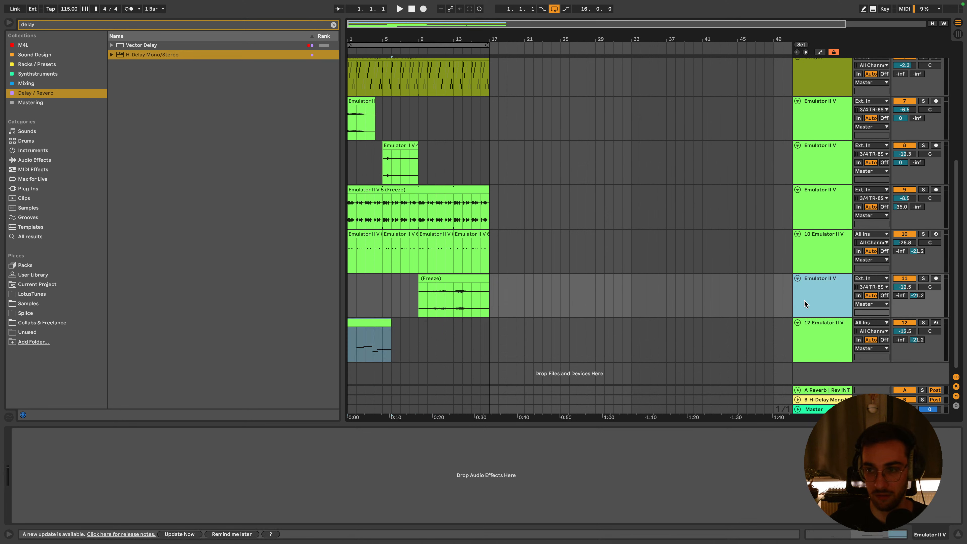
Group the Emulator II V tracks from the selected one up to the track below Congas and name the group Ear Candy
left_click(822, 129, "shift")
key("ctrl+g")
key("ctrl+r")
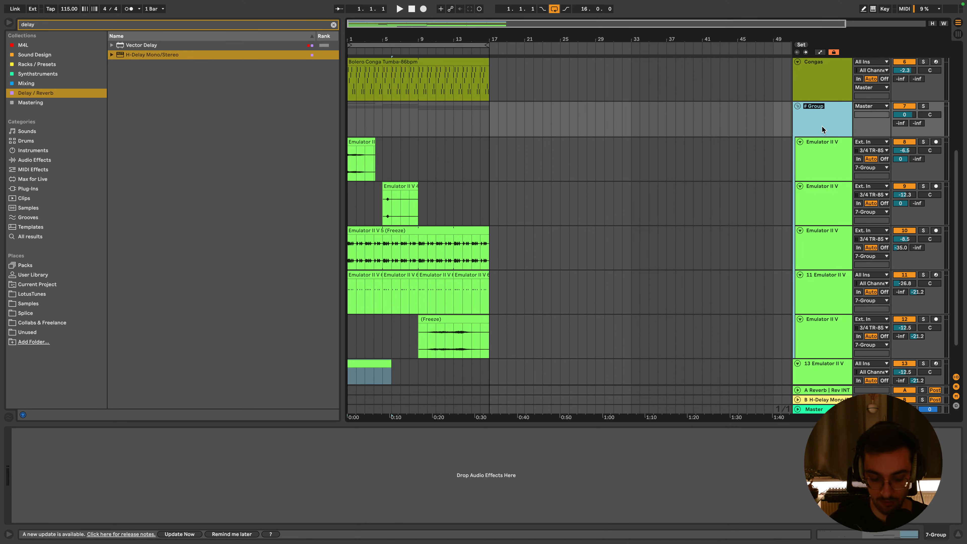
type("Ear Candy")
key("Return")
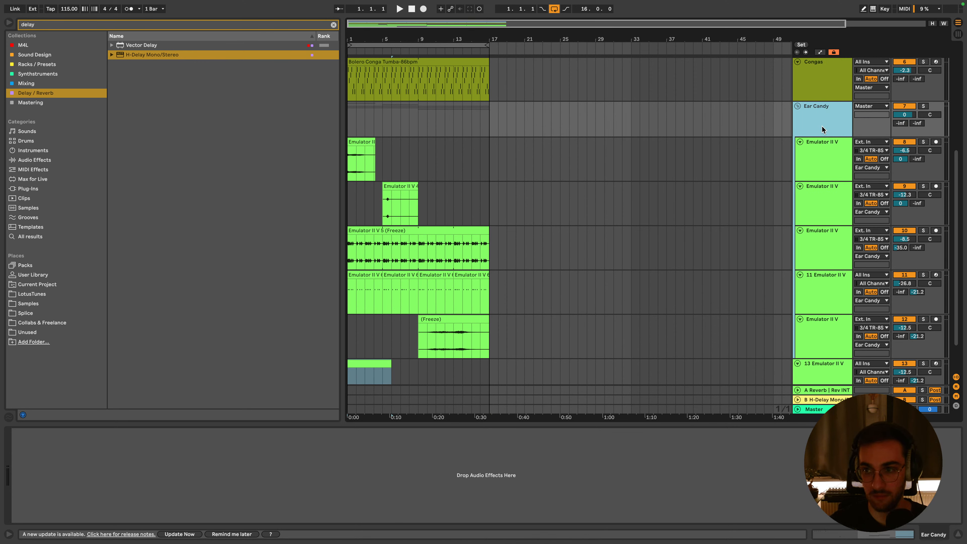
Move the last Emulator II V track into the Ear Candy group as its bottom track
scroll(592, 360, "down", 2)
left_click(827, 329)
left_click_drag(827, 329, 826, 297)
left_click_drag(821, 345, 822, 296)
left_click(819, 337)
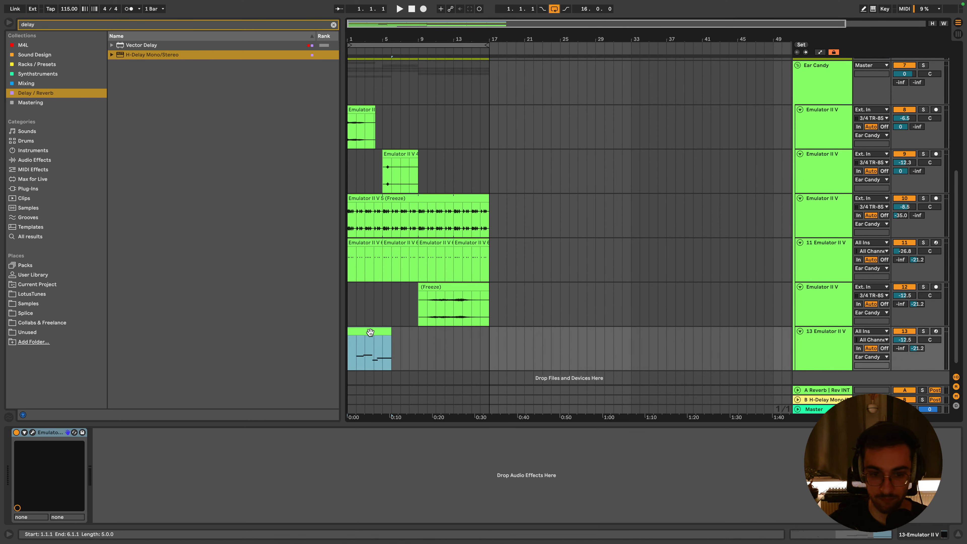
Play the arrangement from bar 1 to audition track 13's MIDI clip together with the other parts
key("space")
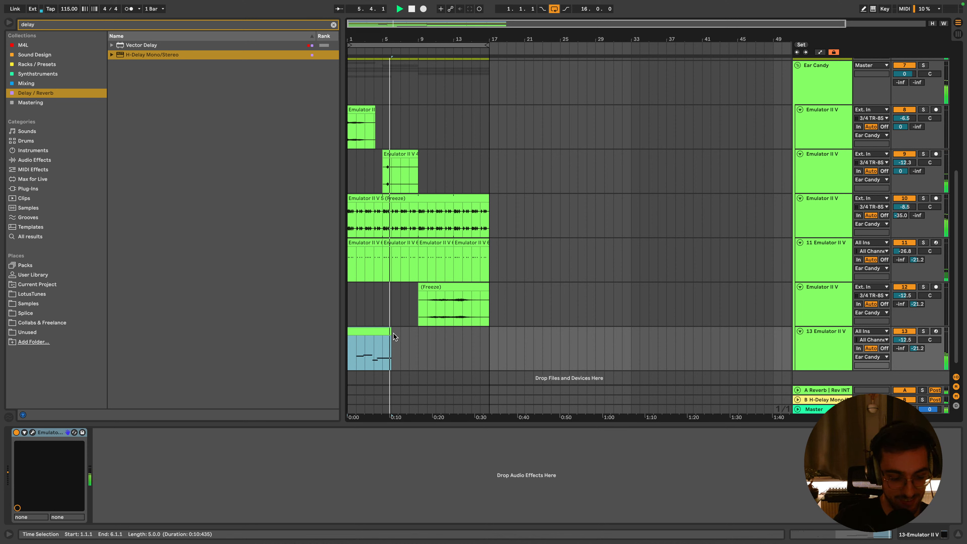
key("space")
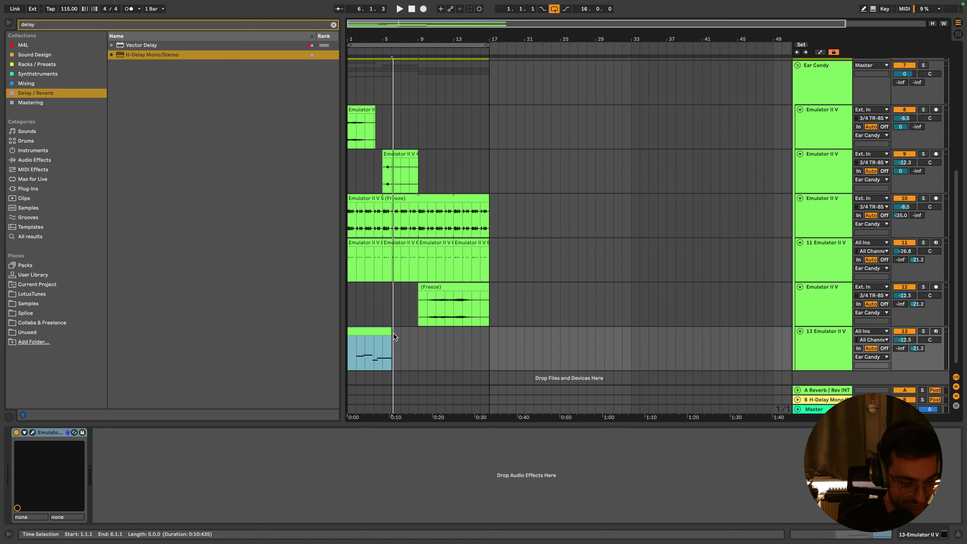
key("space")
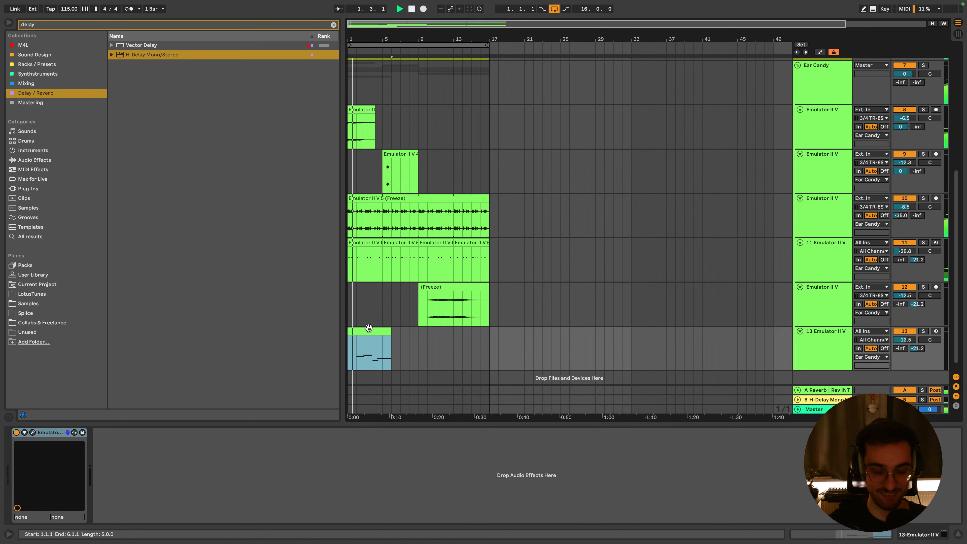
Raise the volume of track 13 to -11.7 dB while the arrangement plays
left_click(863, 344)
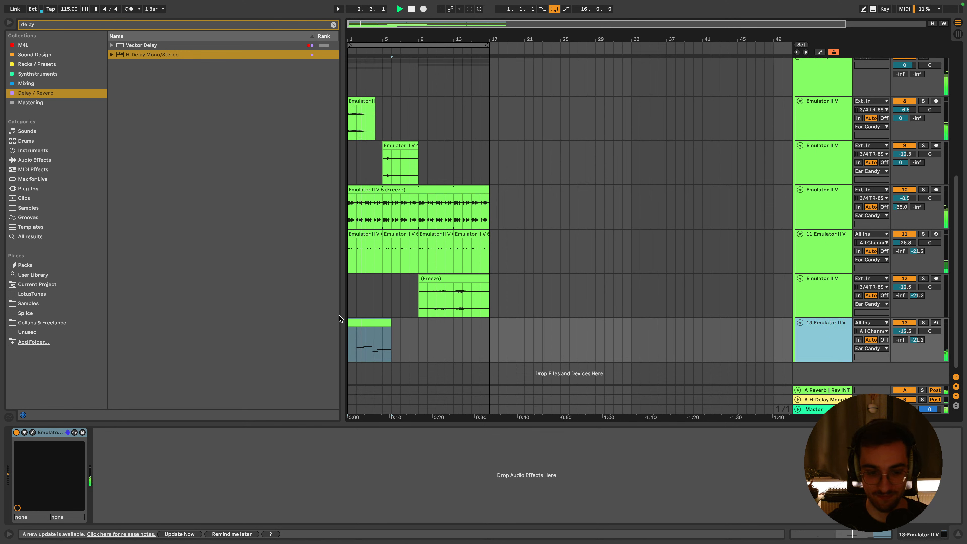
left_click(379, 323)
left_click(835, 341)
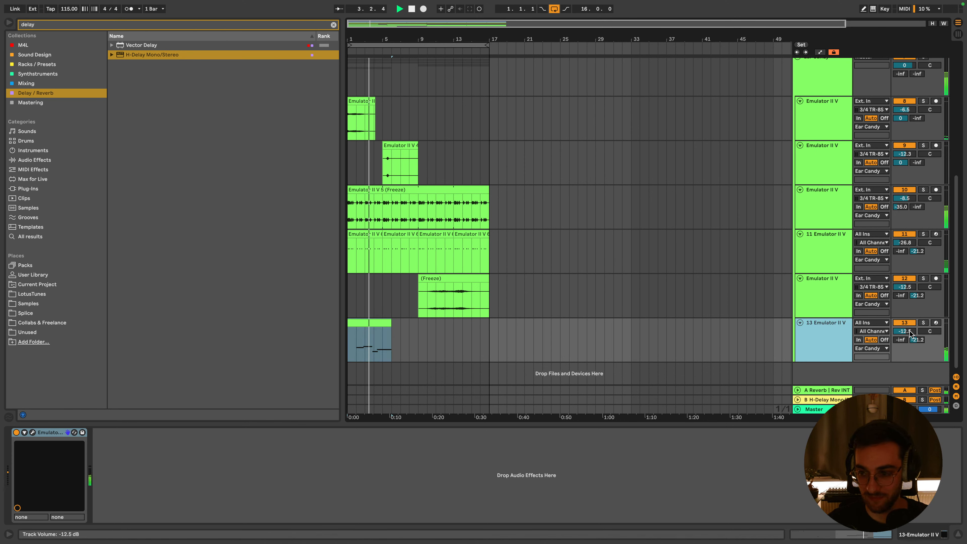
left_click_drag(909, 331, 909, 327)
Duplicate track 13 and move the MIDI clip on the copy so that it starts at bar 9
left_click(385, 323)
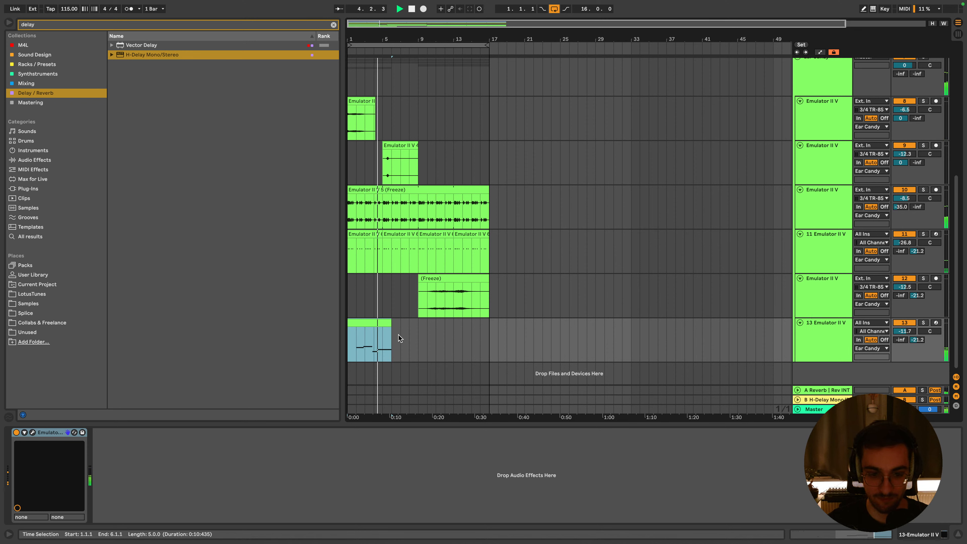
left_click(842, 350)
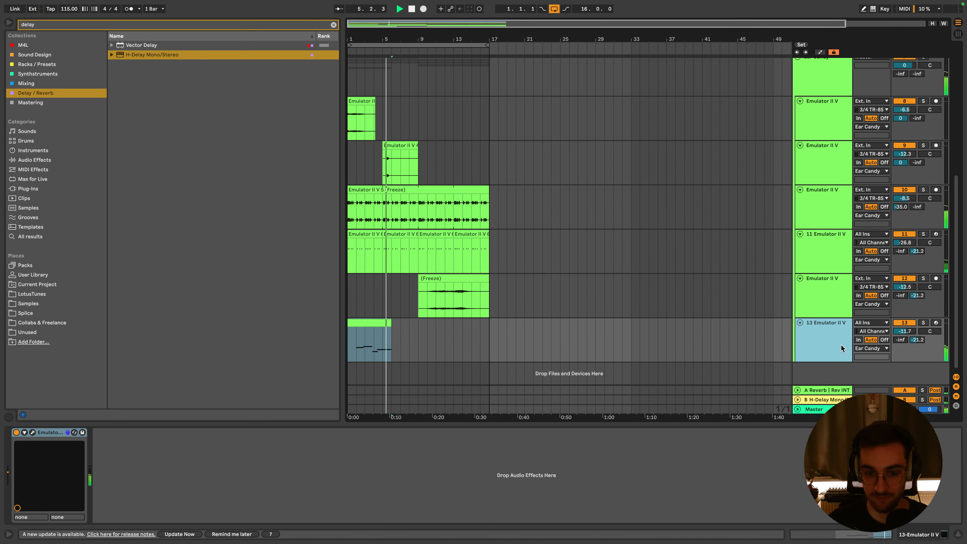
key("ctrl+d")
left_click_drag(368, 343, 438, 343)
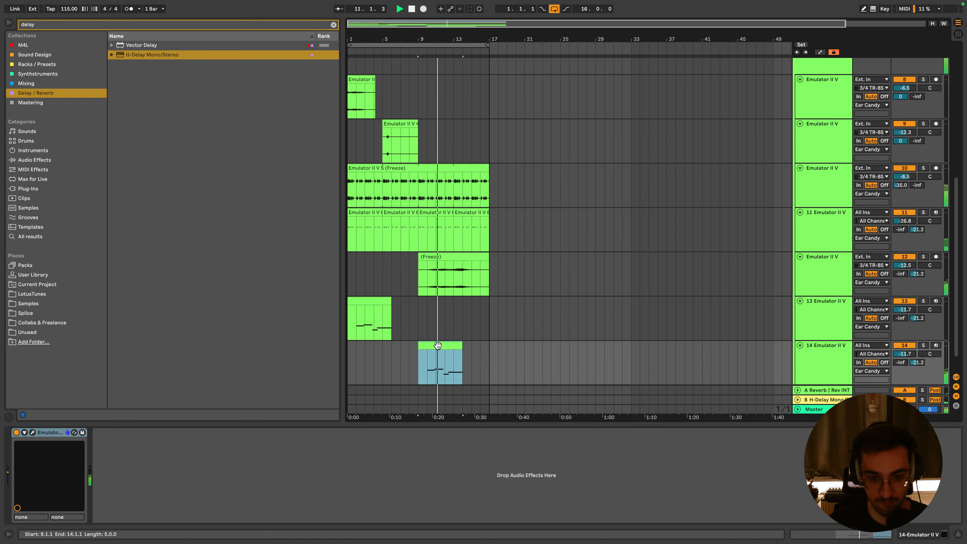
Open the MIDI clip on track 14 and raise its third note to E3
double_click(436, 345)
left_click_drag(675, 456, 659, 349)
left_click(606, 311)
key("space")
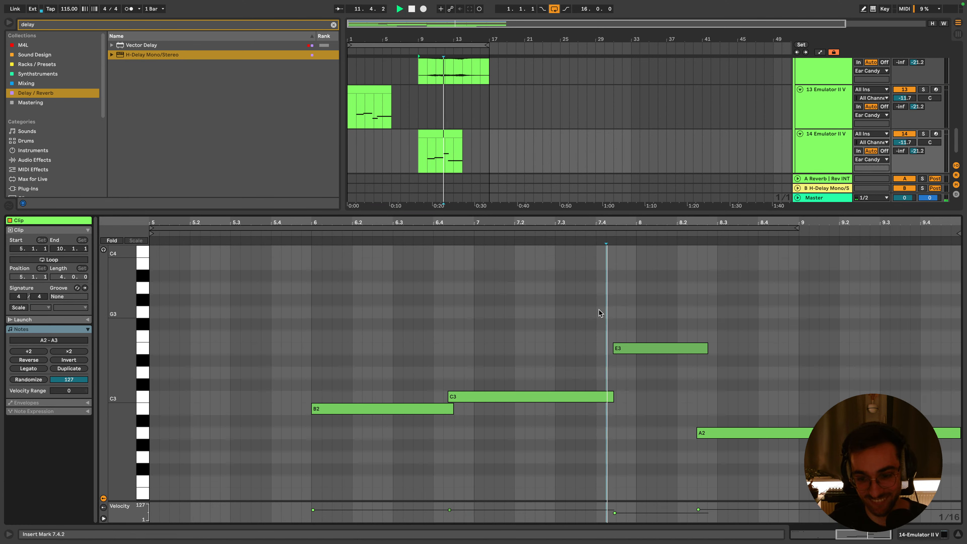
key("space")
Delete the A2 note from track 14's clip and extend the E3 note to the clip's end with Legato
left_click_drag(749, 402, 754, 473)
key("Delete")
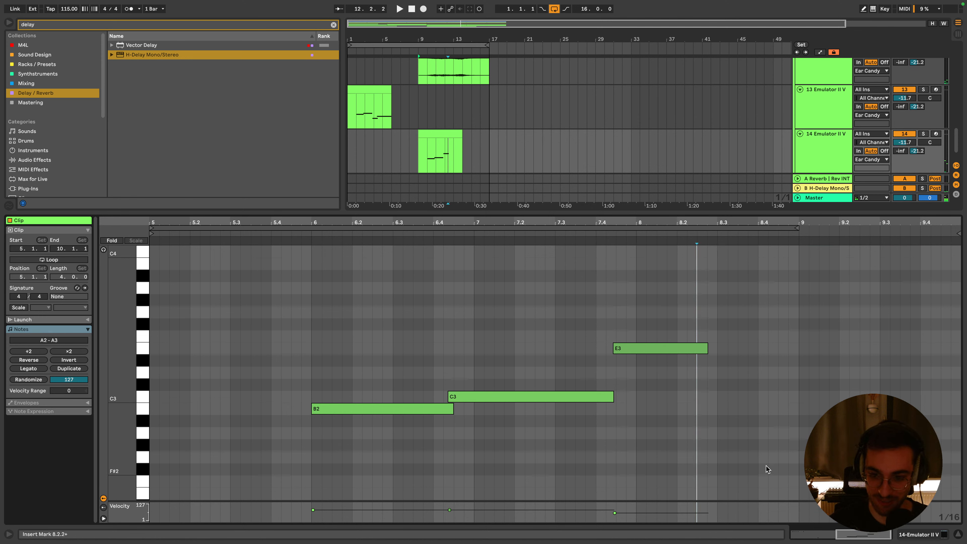
left_click_drag(713, 414, 686, 338)
left_click(36, 369)
key("space")
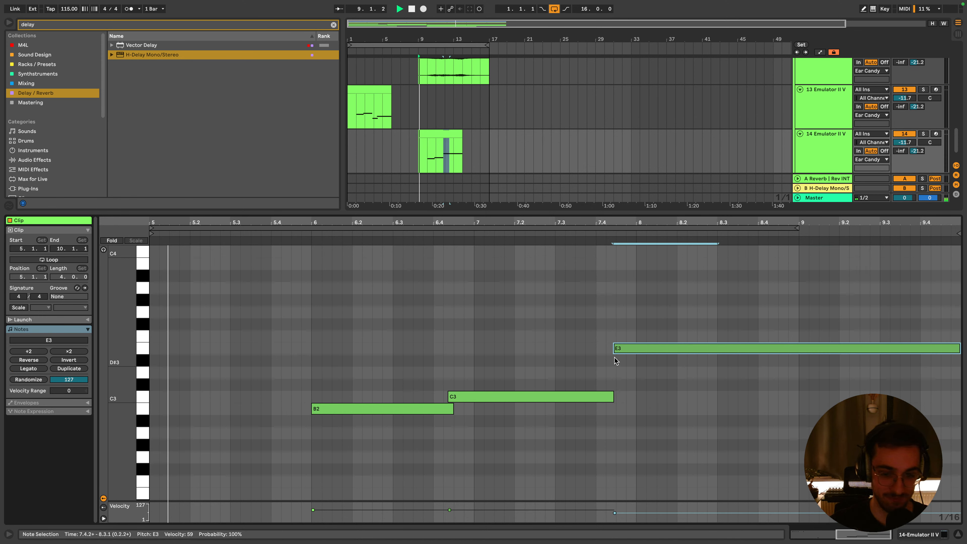
Return to the device view and audition track 14's edited clip against the frozen clip on track 12
key("shift+Tab")
left_click(450, 325)
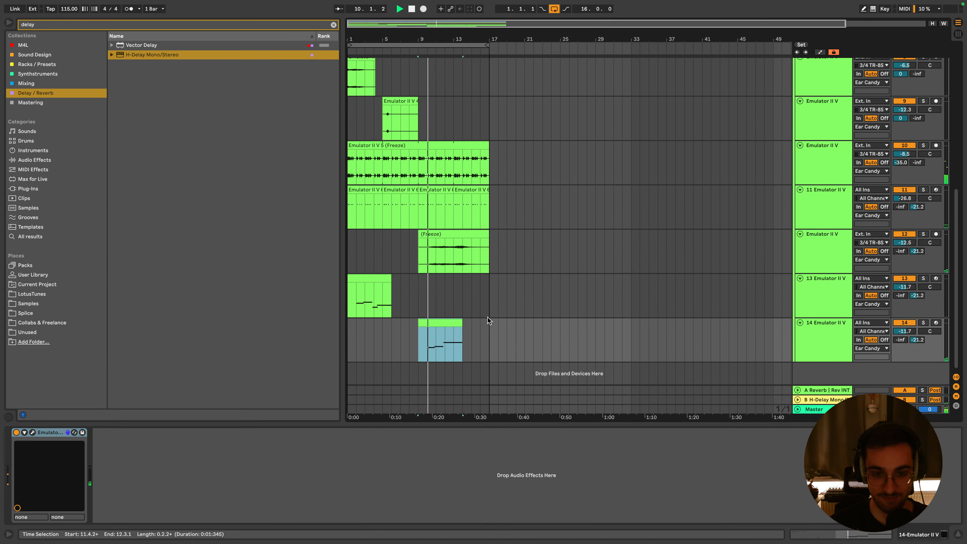
left_click(440, 325)
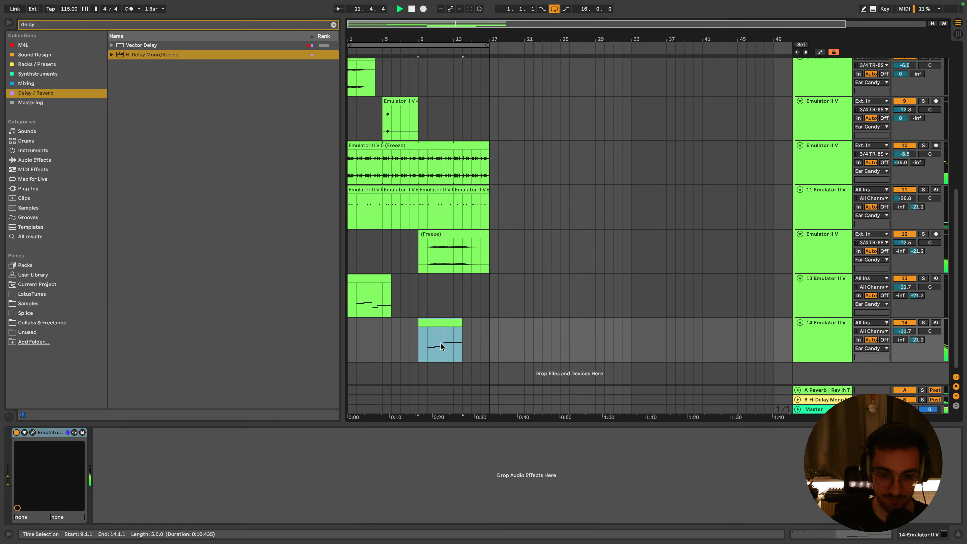
left_click(799, 341)
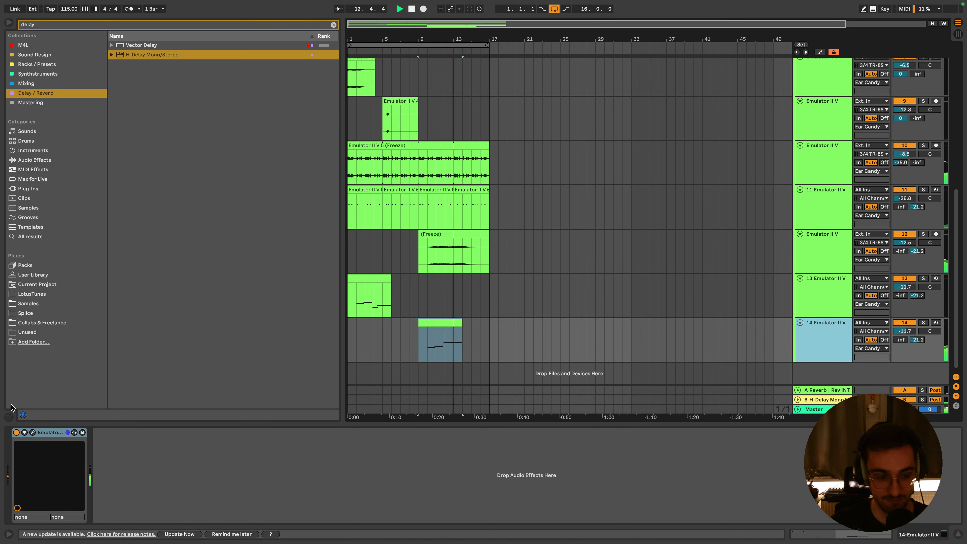
key("space")
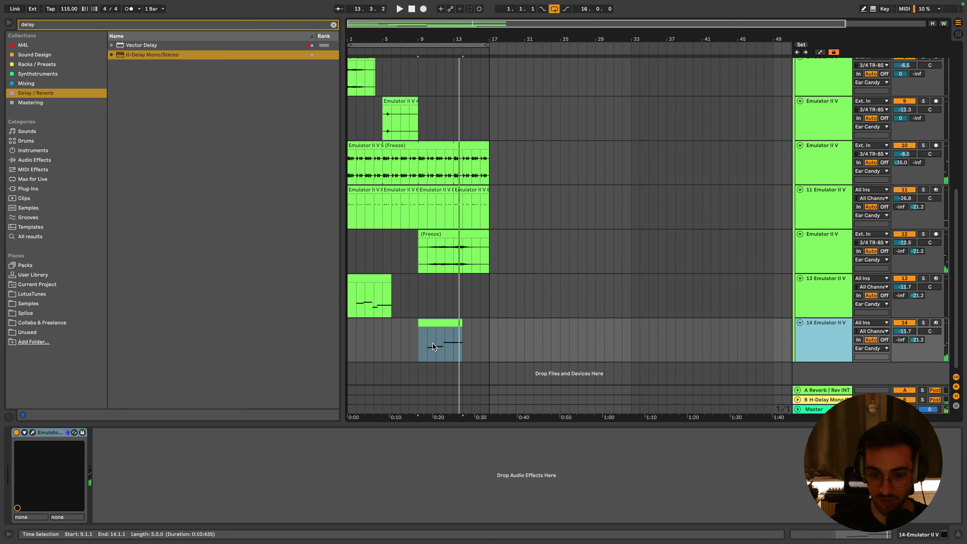
left_click(434, 275)
left_click(432, 244)
key("space")
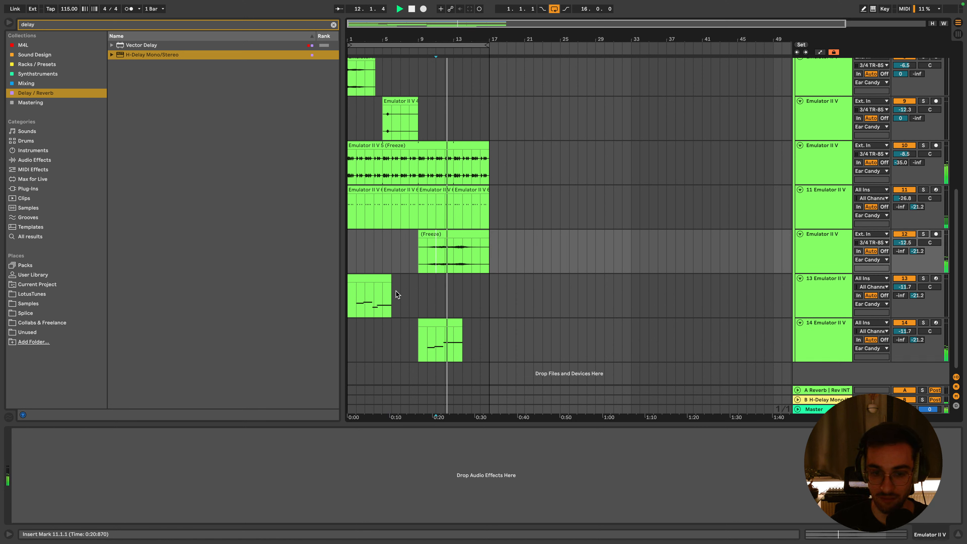
Play the arrangement from around bar 3 to audition track 13's clip
left_click(386, 290)
left_click(366, 284)
key("space")
key("space")
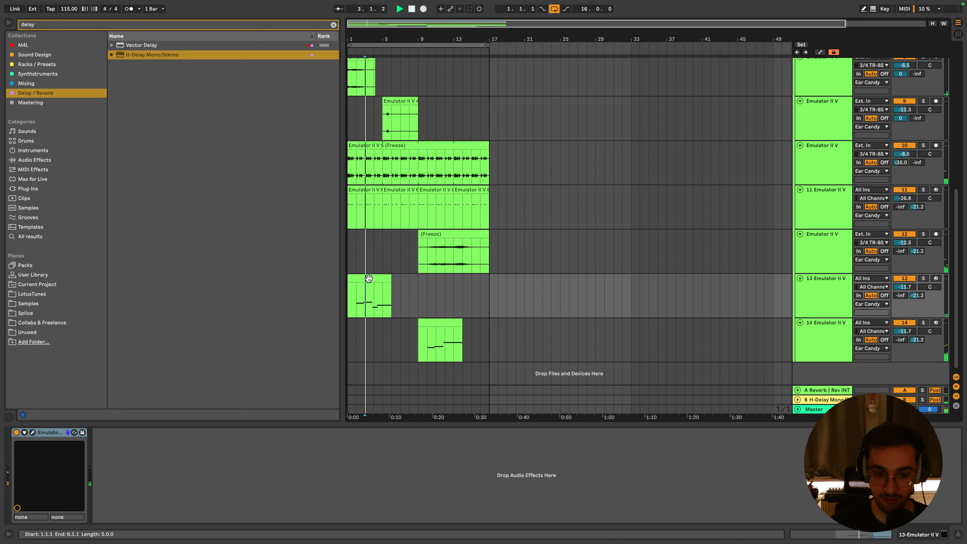
left_click(369, 281)
key("space")
key("space")
Copy track 12's frozen clip to bar 1, deactivate track 13, and stop playback
left_click(449, 236)
left_click_drag(449, 235, 379, 237)
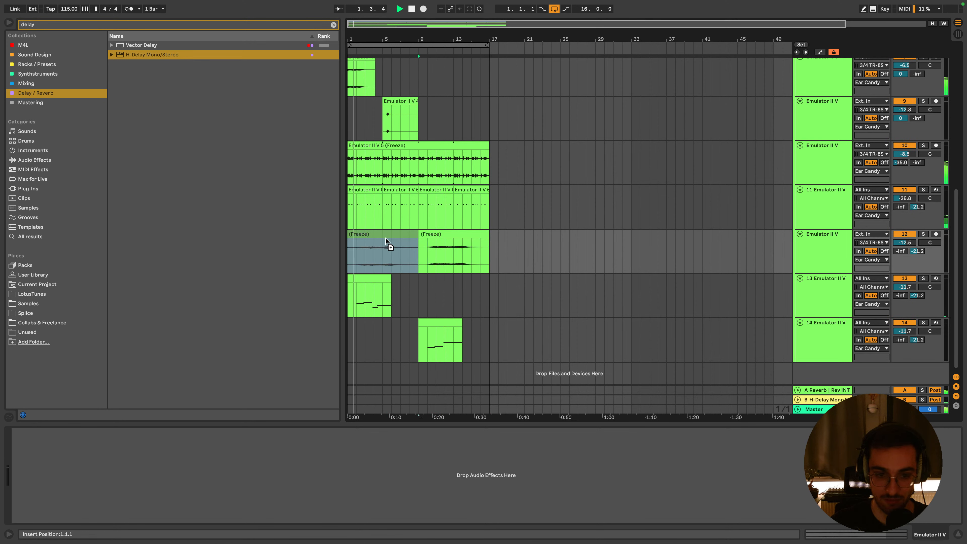
left_click(375, 279)
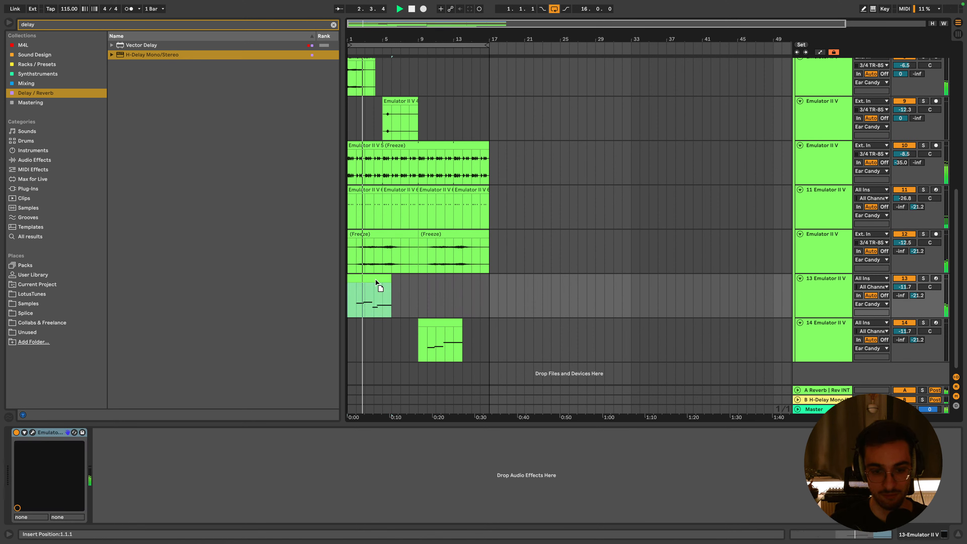
left_click(904, 278)
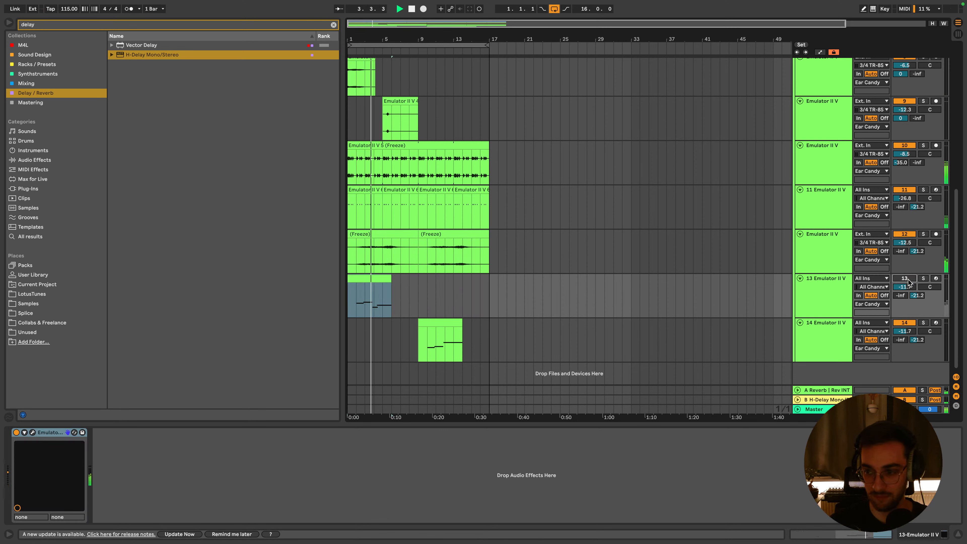
left_click(384, 255)
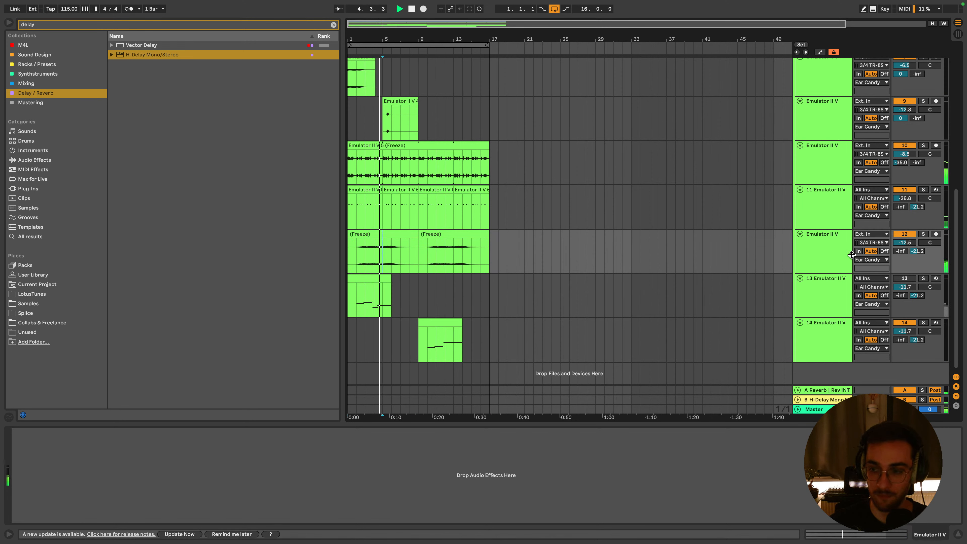
key("space")
Find the Utility audio effect by searching for "util", add it to track 12, and enable Bass Mono at 120 Hz
left_click(803, 247)
left_click(389, 244)
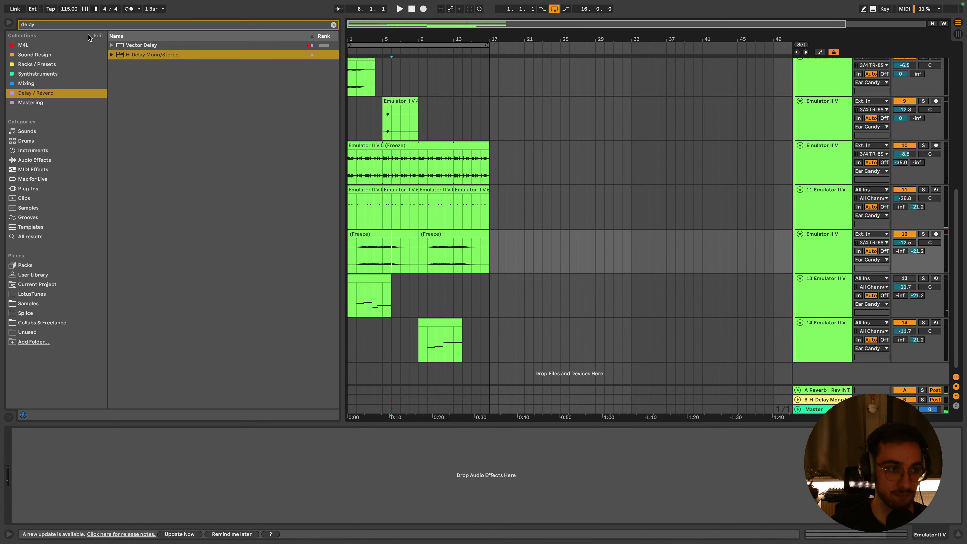
left_click(109, 26)
type("uti")
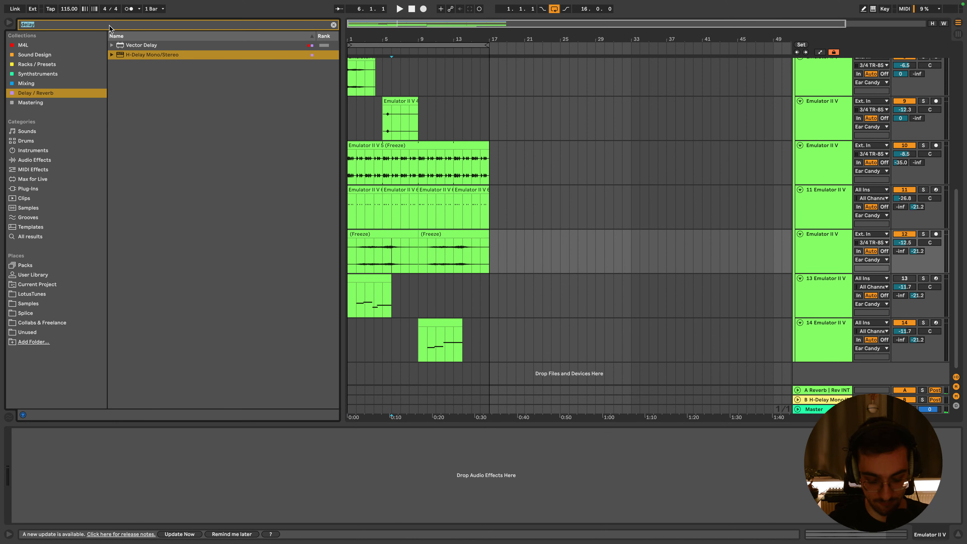
type("l")
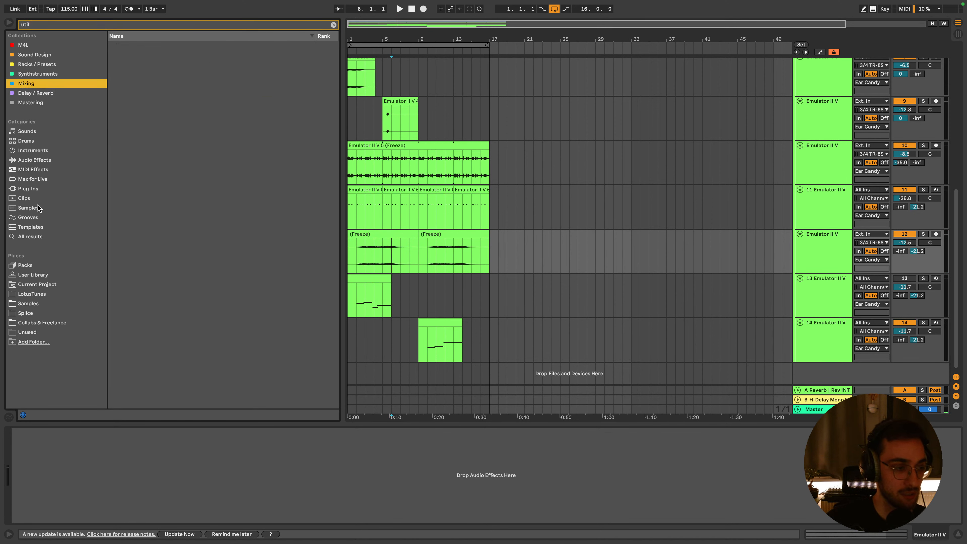
left_click(40, 189)
left_click(44, 104)
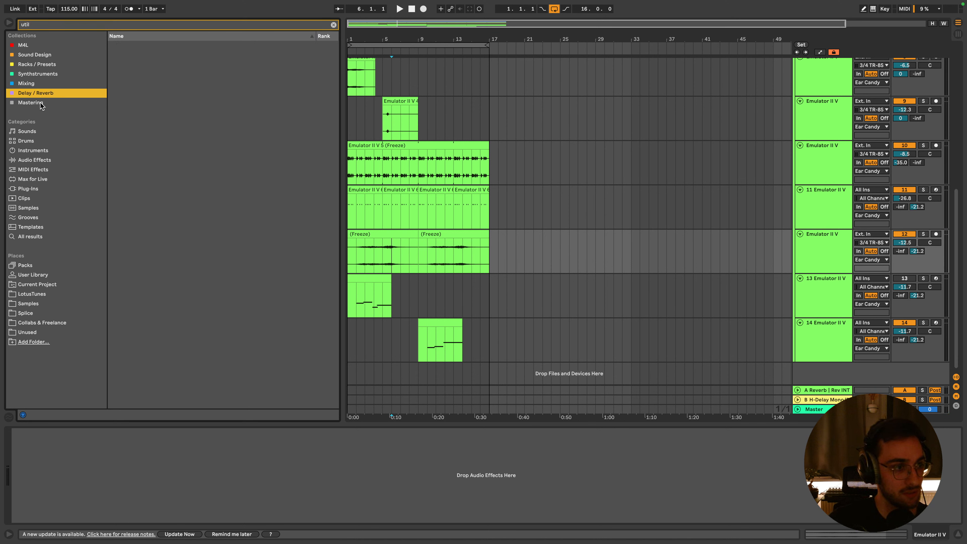
left_click(36, 160)
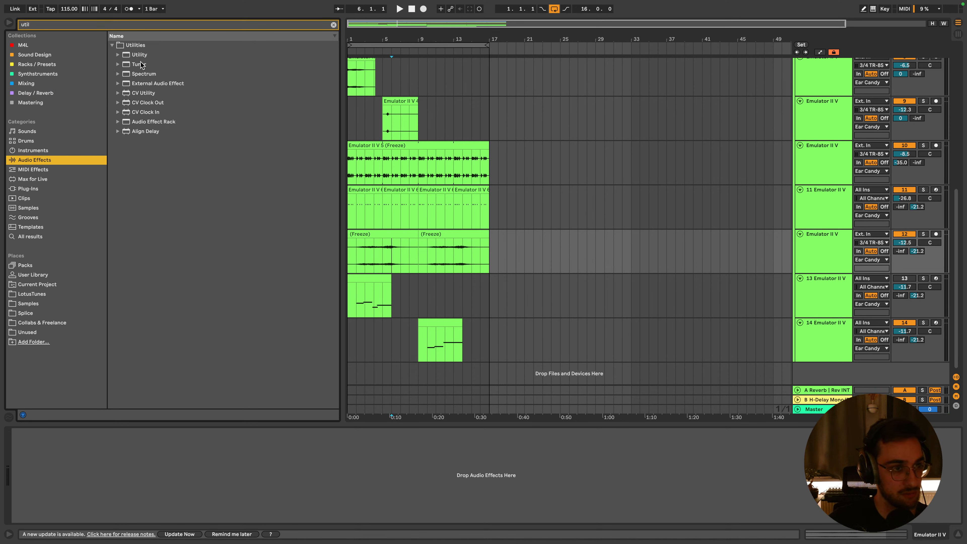
left_click_drag(139, 55, 111, 460)
left_click(34, 508)
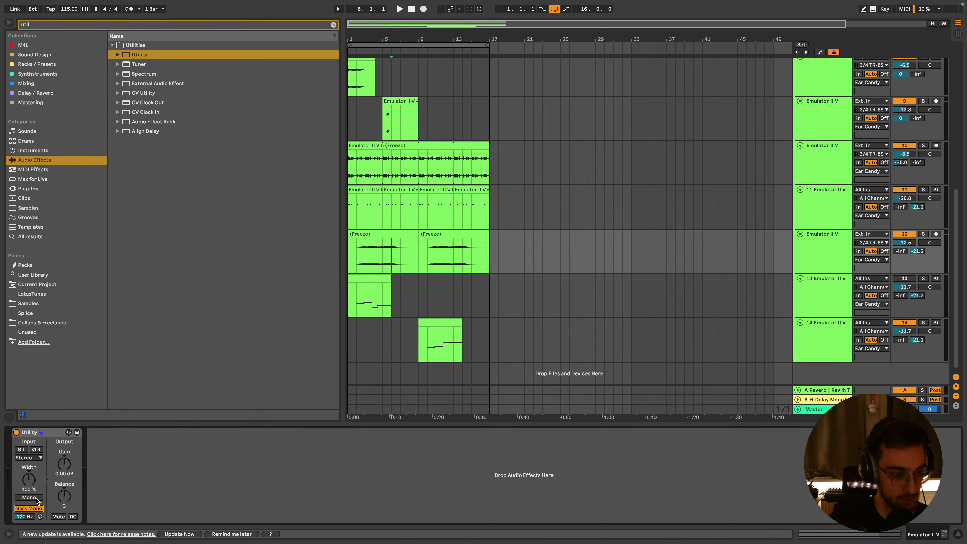
Select track 12's first frozen clip, clear the browser search, and list the installed plug-ins
left_click(374, 236)
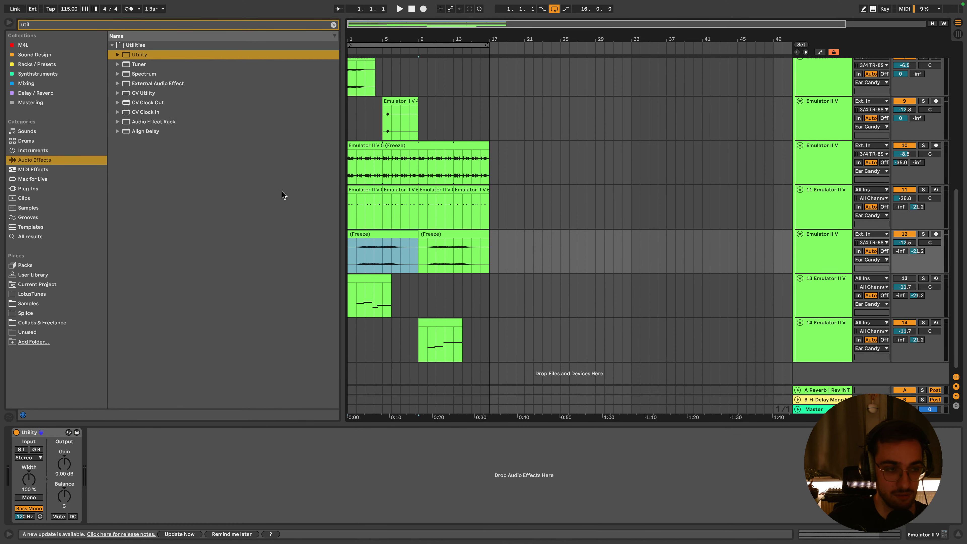
left_click(58, 25)
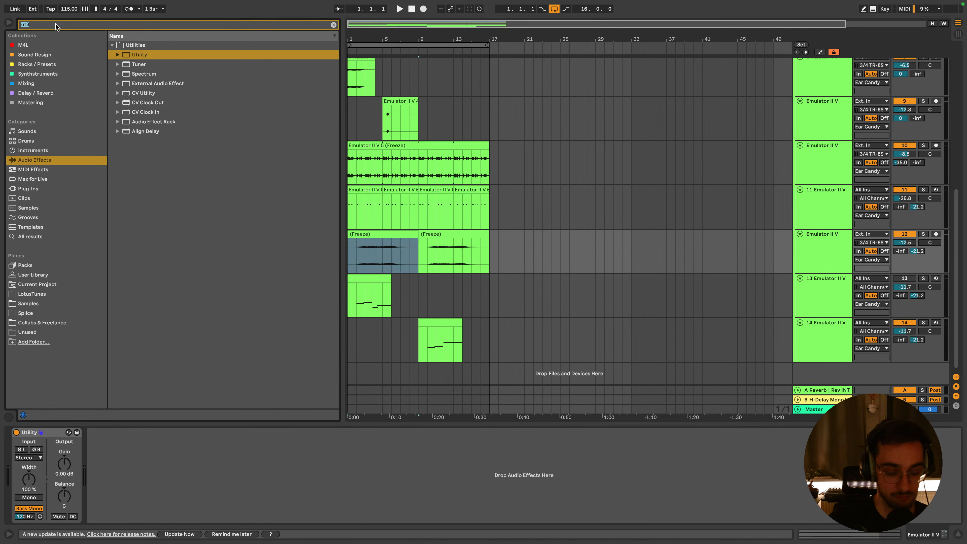
key("BackSpace")
left_click(38, 285)
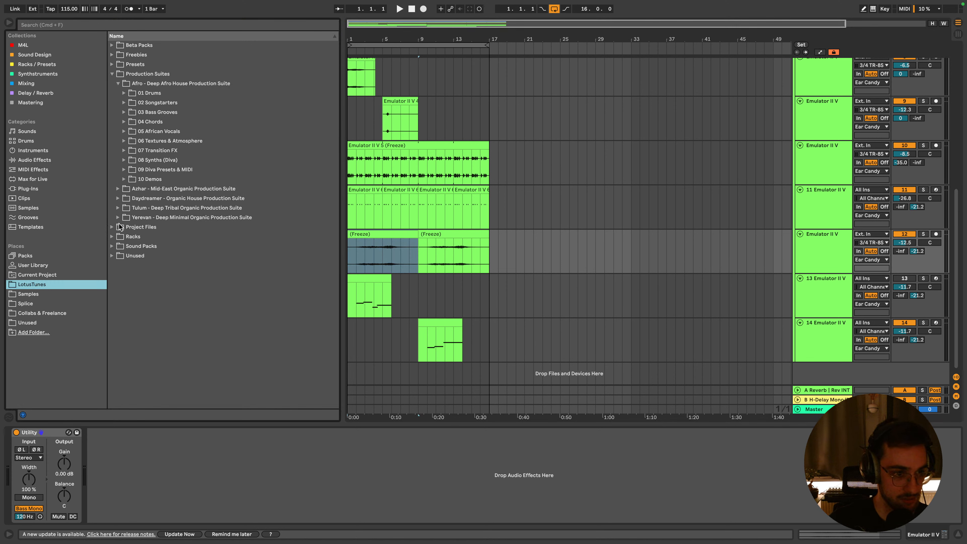
left_click(34, 189)
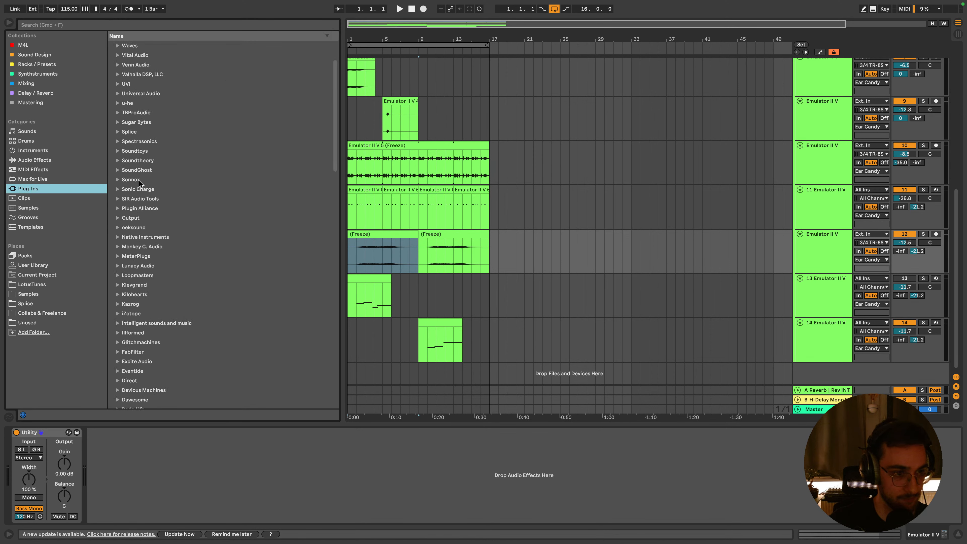
Browse the AUv2 plug-in vendors, including Soundtheory, Waves and Sugar Bytes, for an effect for track 12
left_click(121, 161)
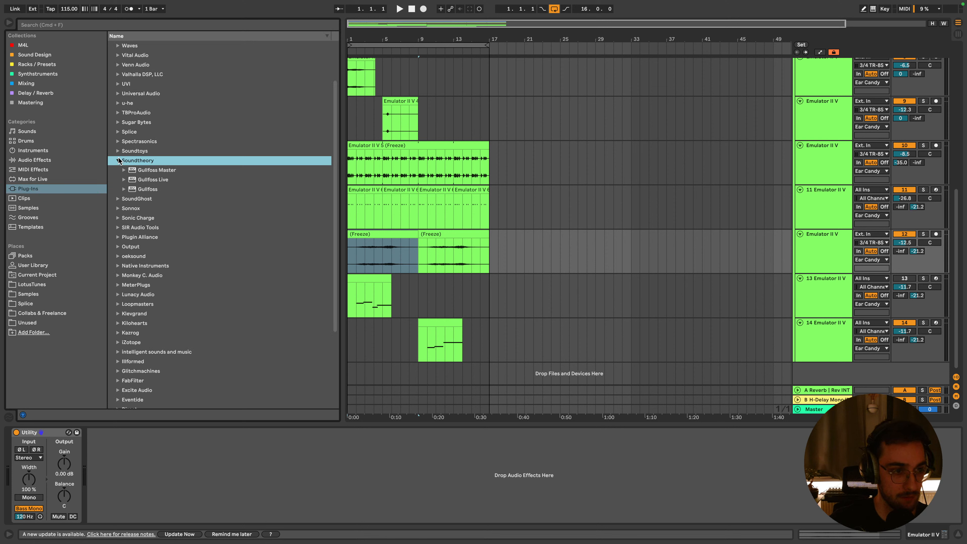
left_click(119, 160)
left_click(118, 171)
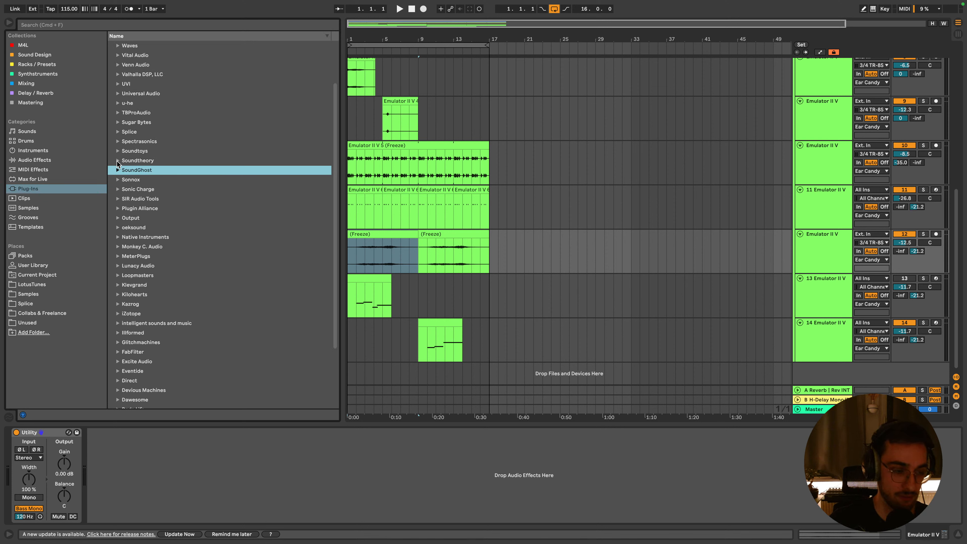
scroll(148, 230, "down", 5)
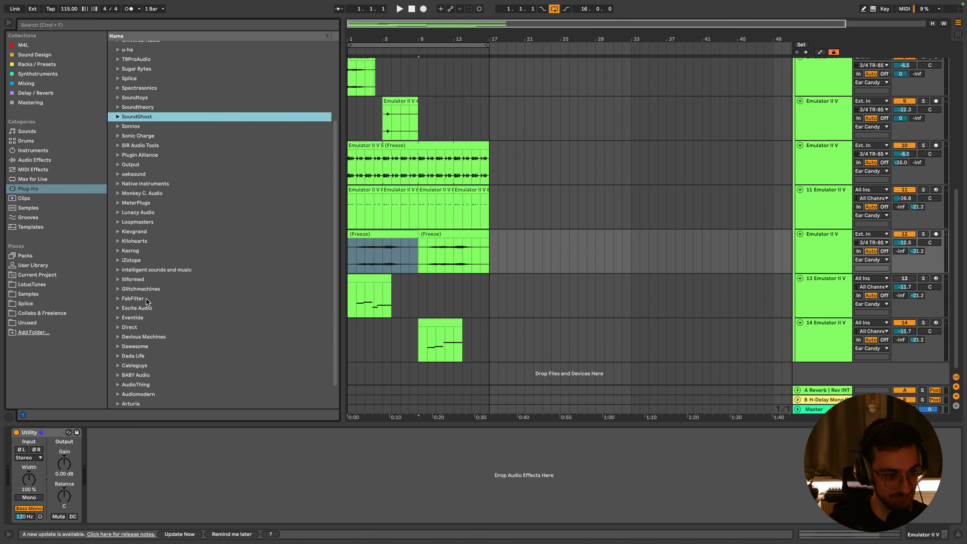
scroll(133, 331, "up", 8)
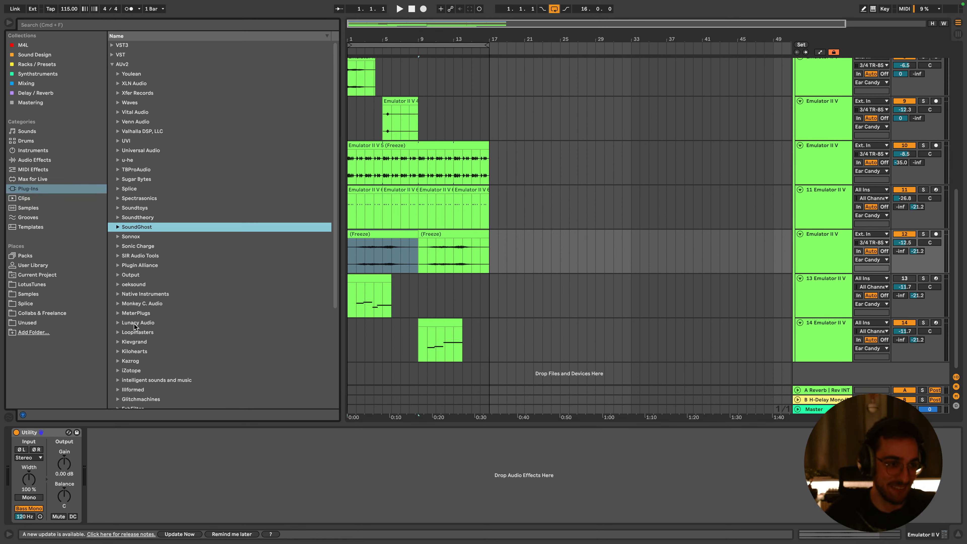
left_click(120, 104)
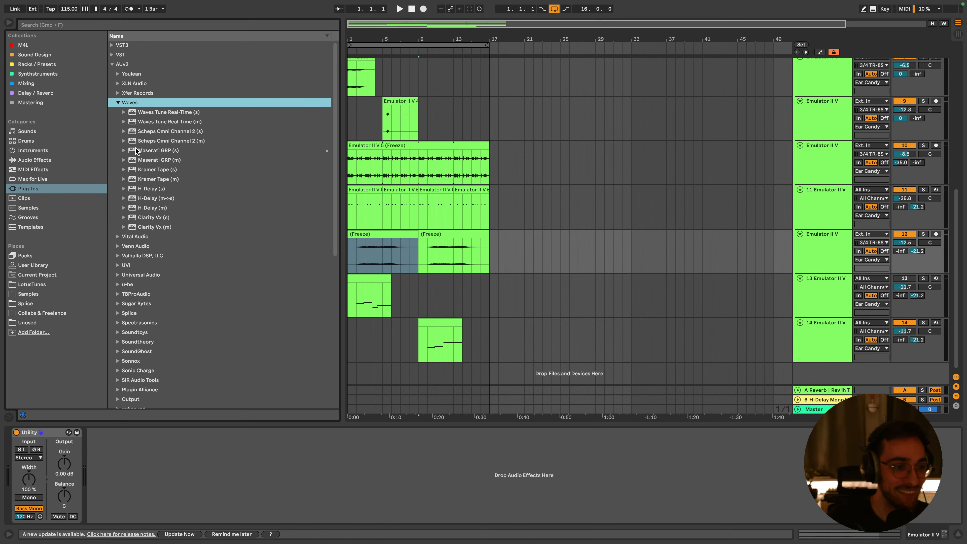
scroll(151, 193, "down", 1)
left_click(118, 87)
scroll(141, 145, "up", 1)
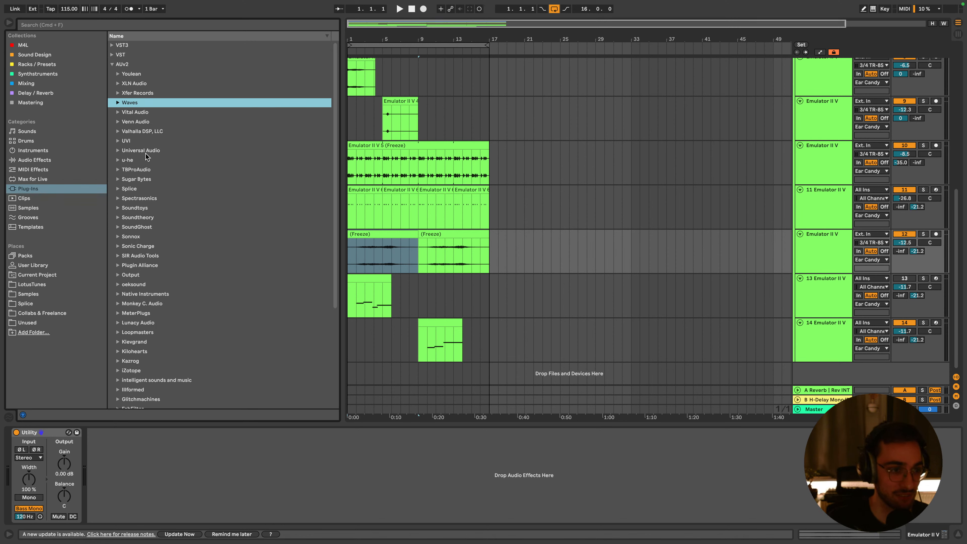
scroll(150, 232, "down", 1)
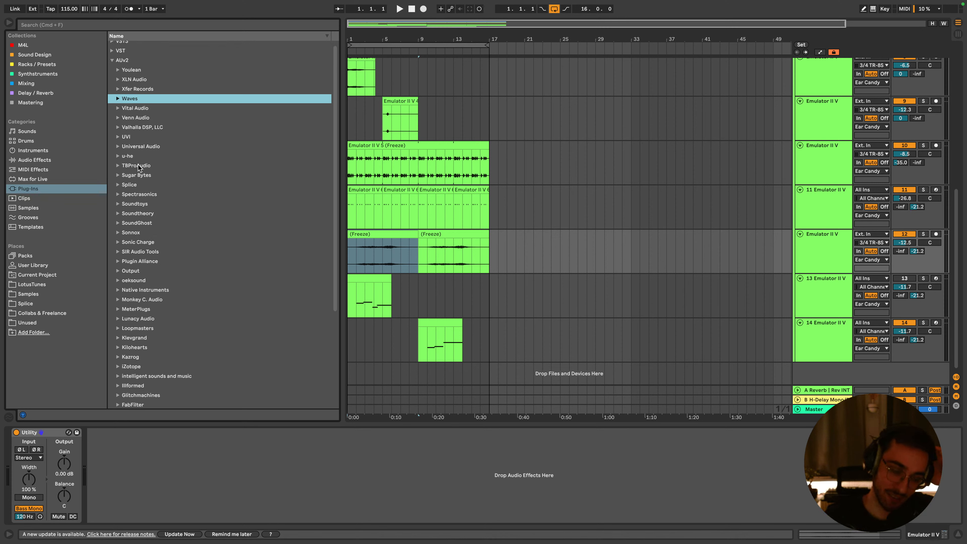
left_click(119, 176)
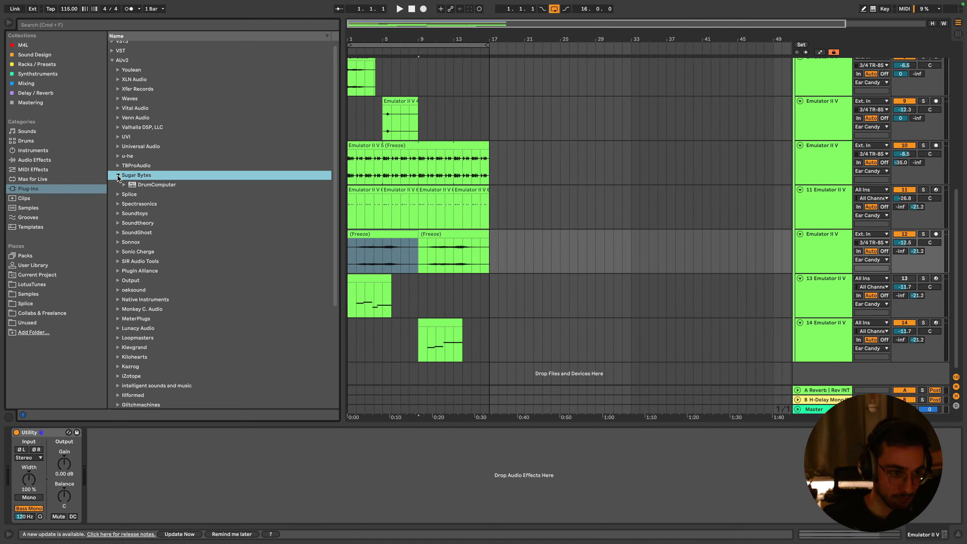
left_click(118, 176)
scroll(139, 229, "down", 10)
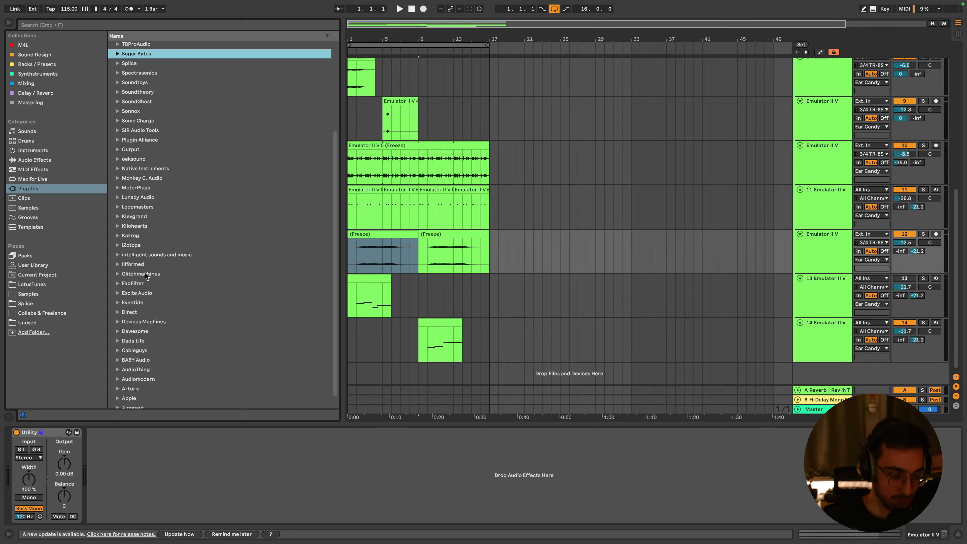
Examine the plug-ins from Klevgrand, intelligent sounds and music, Illformed, Excite Audio and Eventide for a suitable effect
left_click(119, 216)
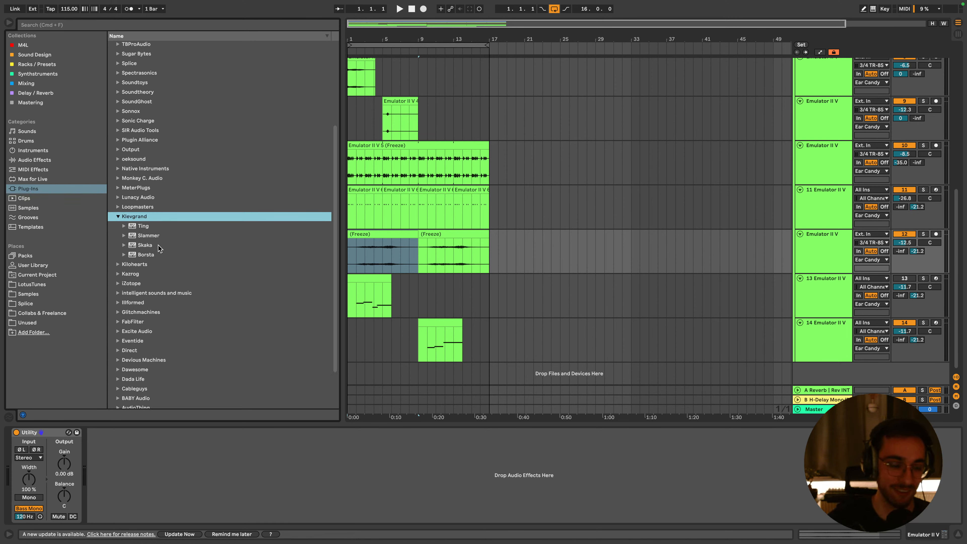
left_click(118, 217)
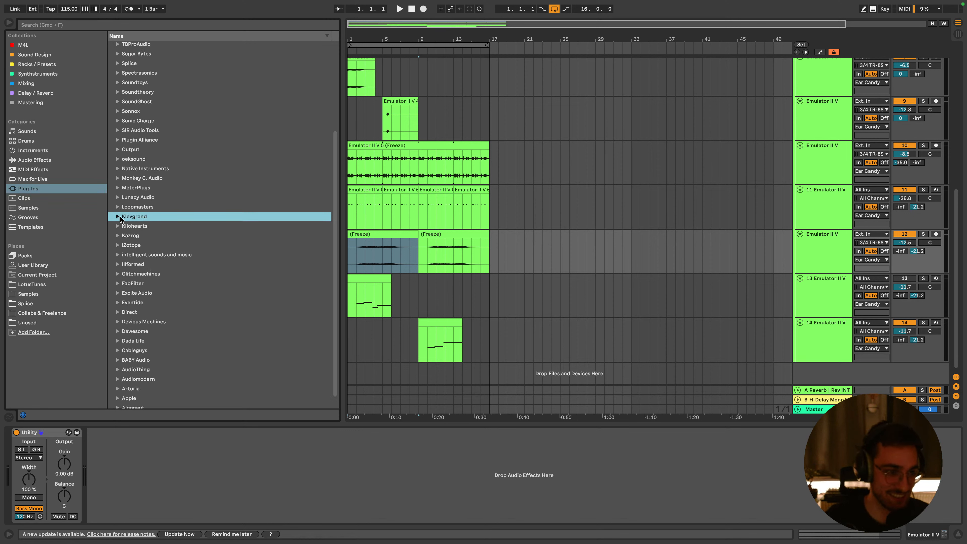
scroll(140, 244, "down", 2)
left_click(130, 239)
scroll(134, 254, "down", 1)
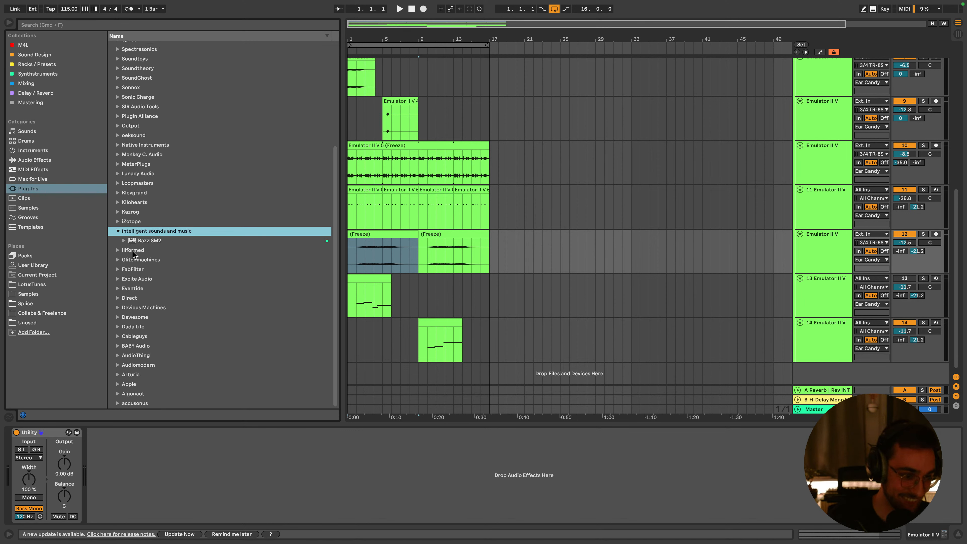
left_click(118, 232)
left_click(118, 251)
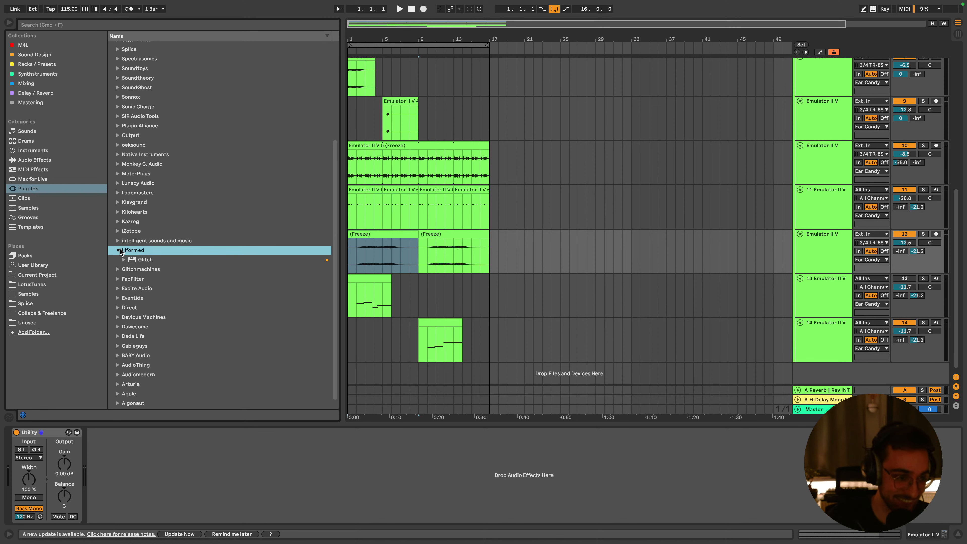
scroll(141, 280, "down", 1)
left_click(118, 279)
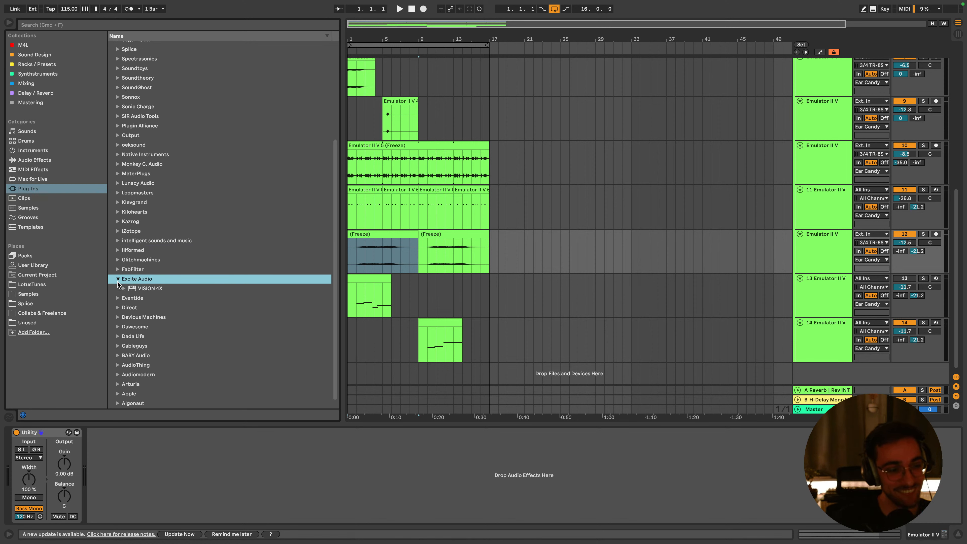
left_click(141, 298)
scroll(146, 297, "down", 3)
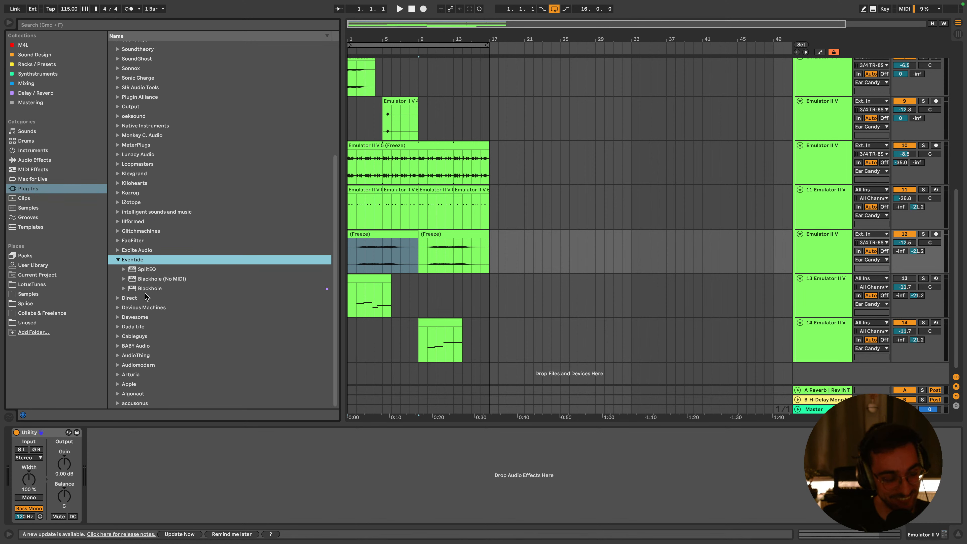
left_click(118, 260)
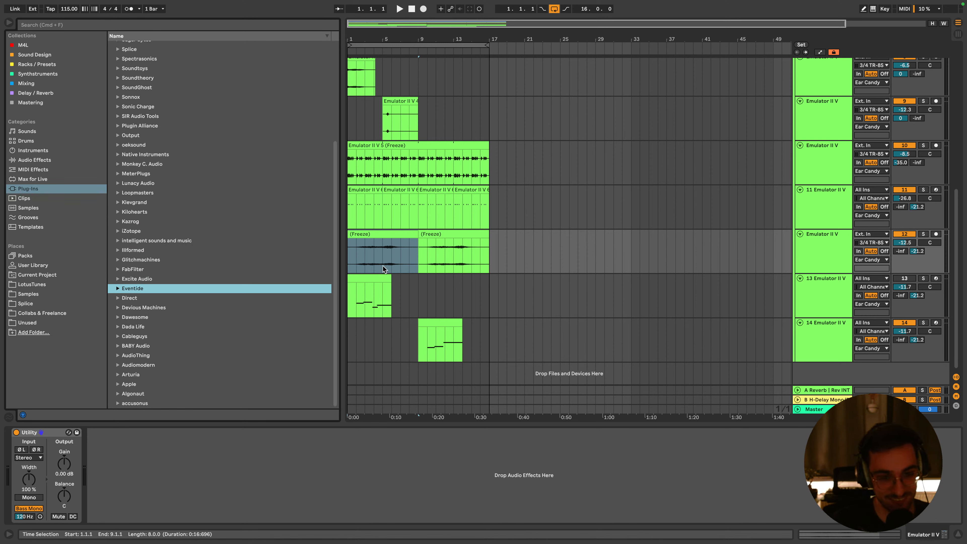
Audition track 12's first clip from bar 1 while checking the AudioThing plug-ins and the rest of the vendor list
left_click(361, 236)
key("space")
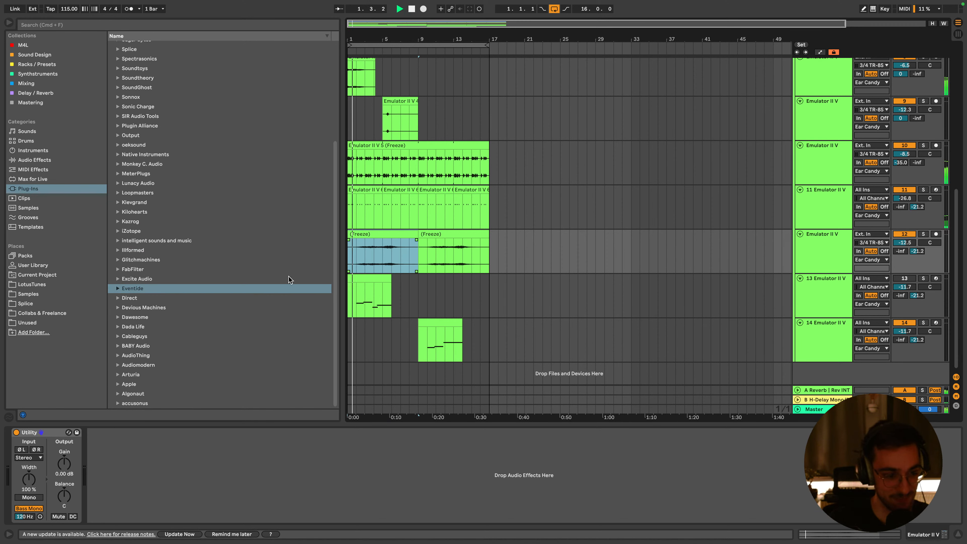
left_click(117, 356)
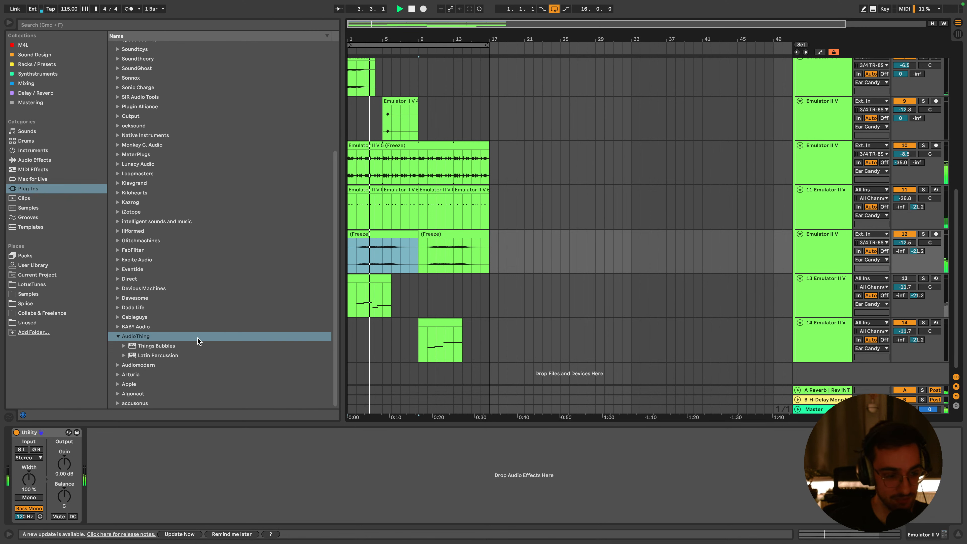
left_click(121, 336)
scroll(143, 331, "up", 3)
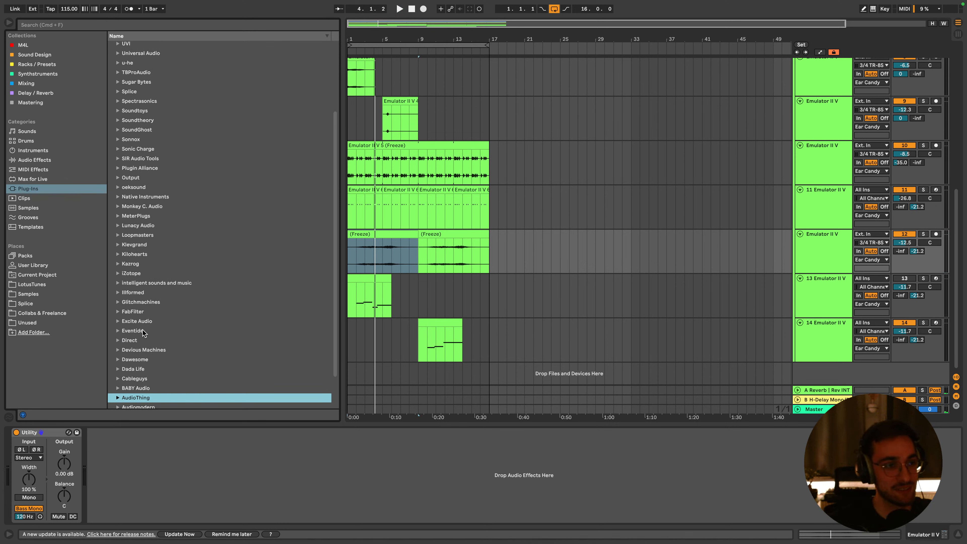
scroll(150, 298, "up", 7)
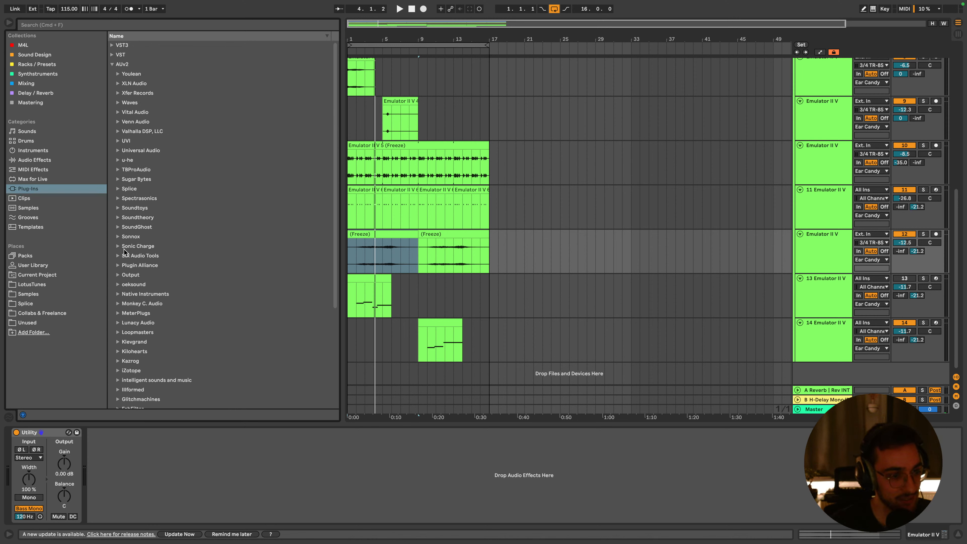
Search the plug-ins for "soun" and insert Soundtoys' Little MicroShift before Utility on track 12
left_click(93, 27)
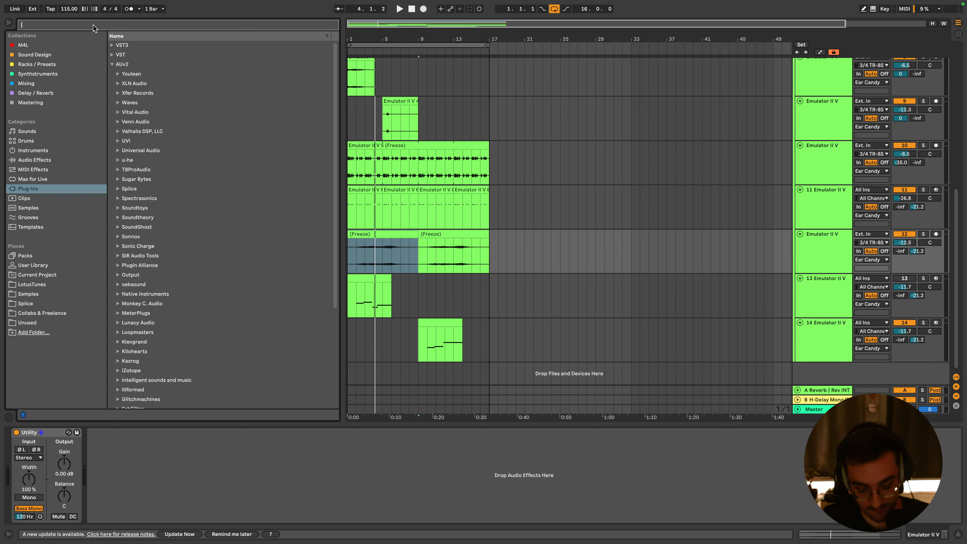
type("soun")
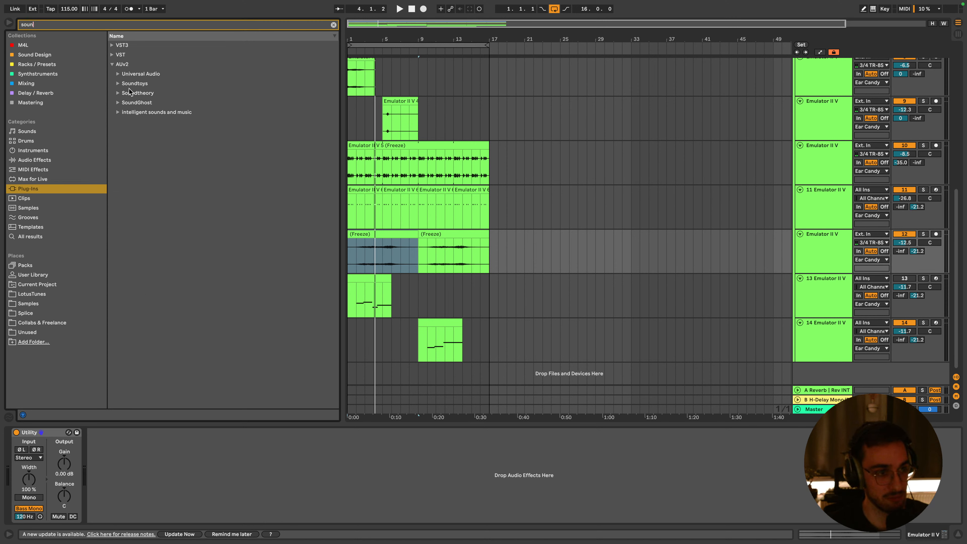
left_click(118, 84)
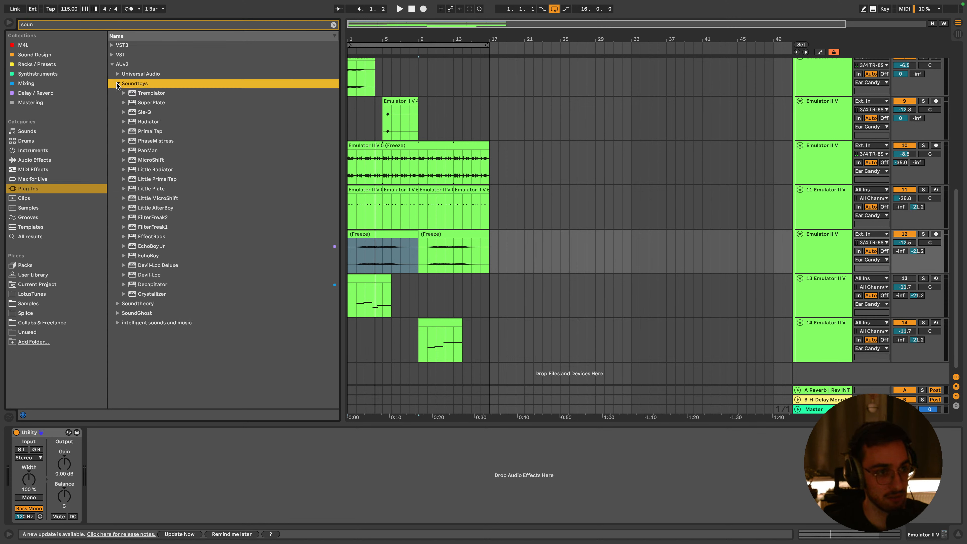
left_click(154, 131)
left_click(159, 161)
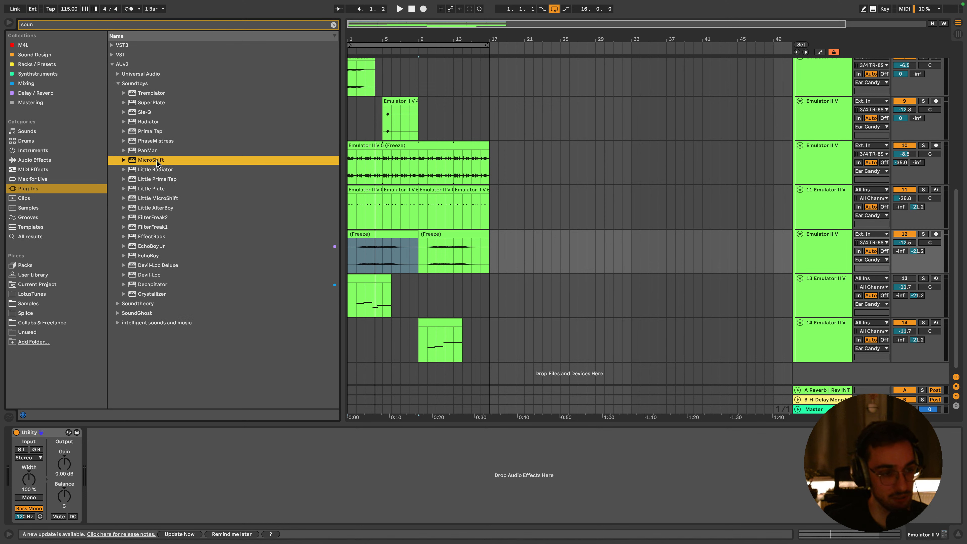
left_click(161, 275)
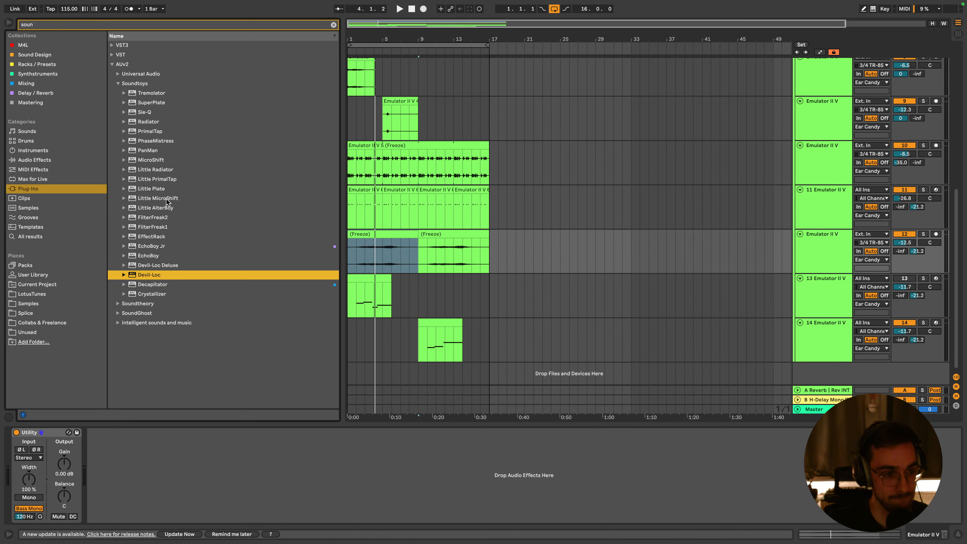
mouse_move(169, 201)
left_mouse_down()
mouse_move(49, 443)
mouse_move(27, 446)
left_mouse_up()
Play from bar 4, adjust Little MicroShift's mix, switch it to style III, and close its window
left_click(371, 246)
key("space")
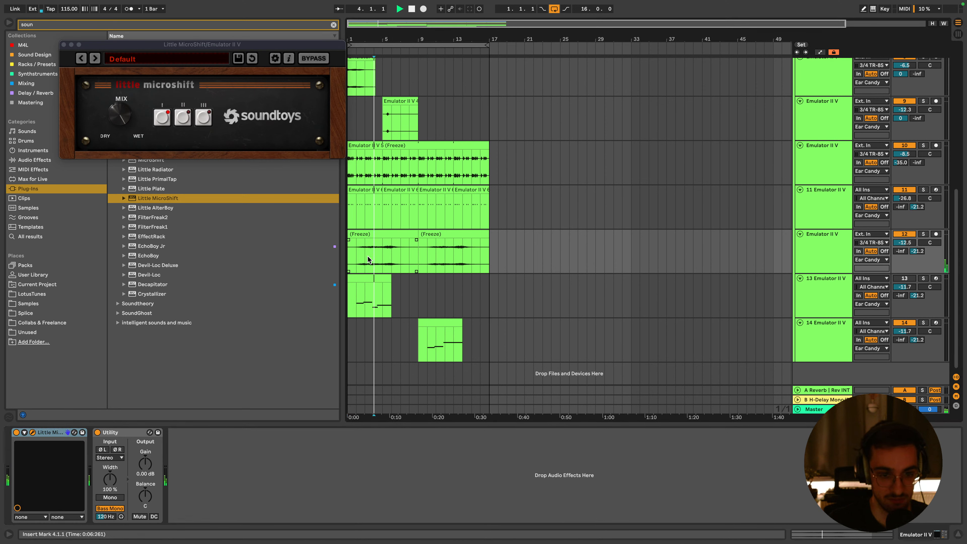
left_click_drag(128, 108, 129, 138)
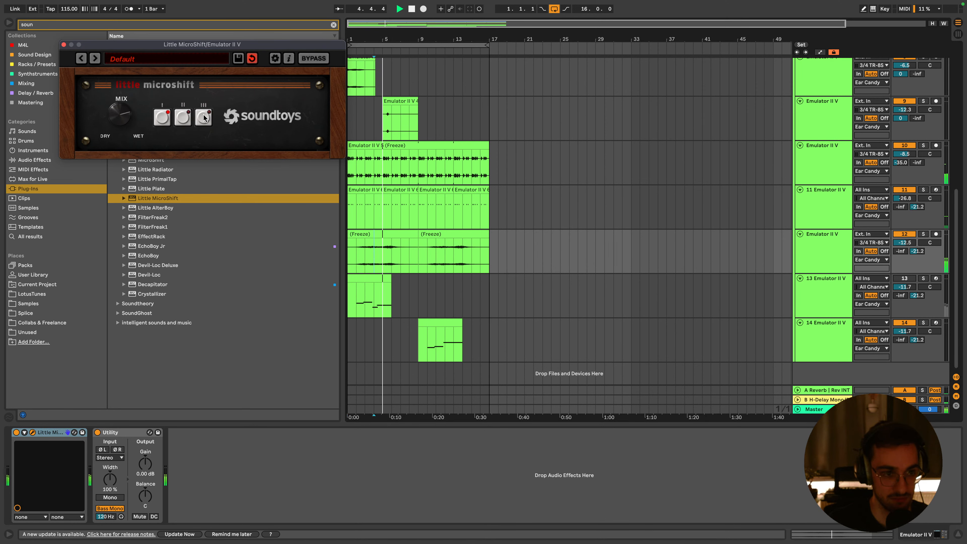
left_click(204, 115)
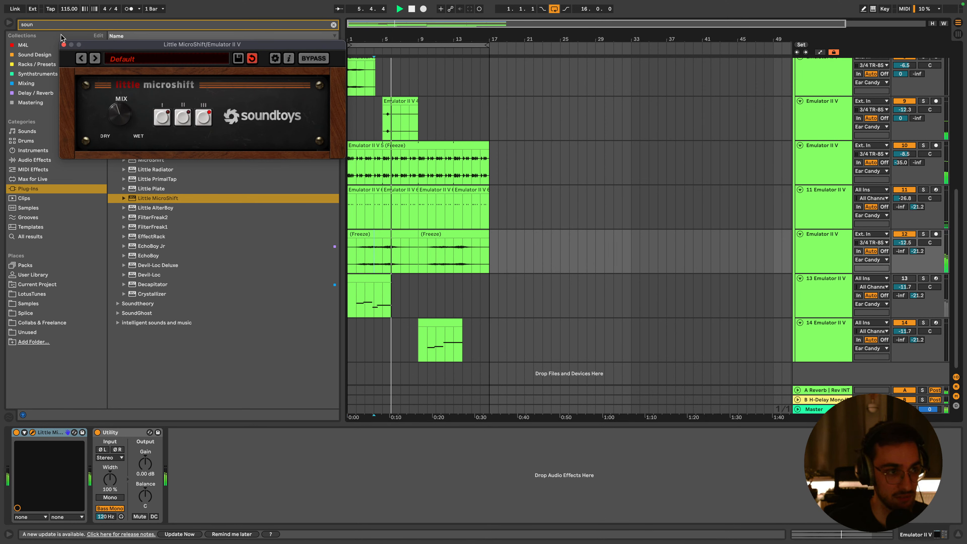
left_click(63, 45)
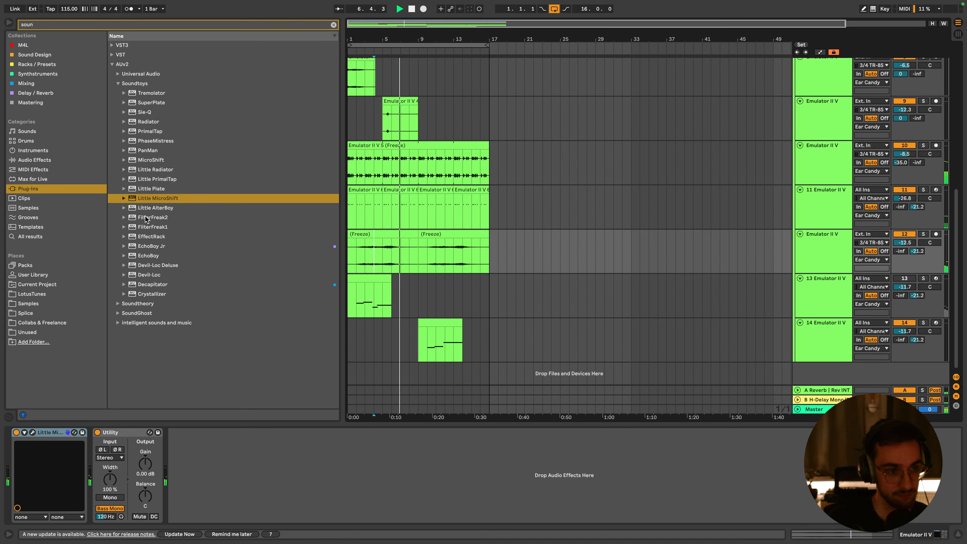
Insert Soundtoys' PanMan between Little MicroShift and Utility on track 12, and audition it from bar 3
left_click_drag(148, 150, 102, 434)
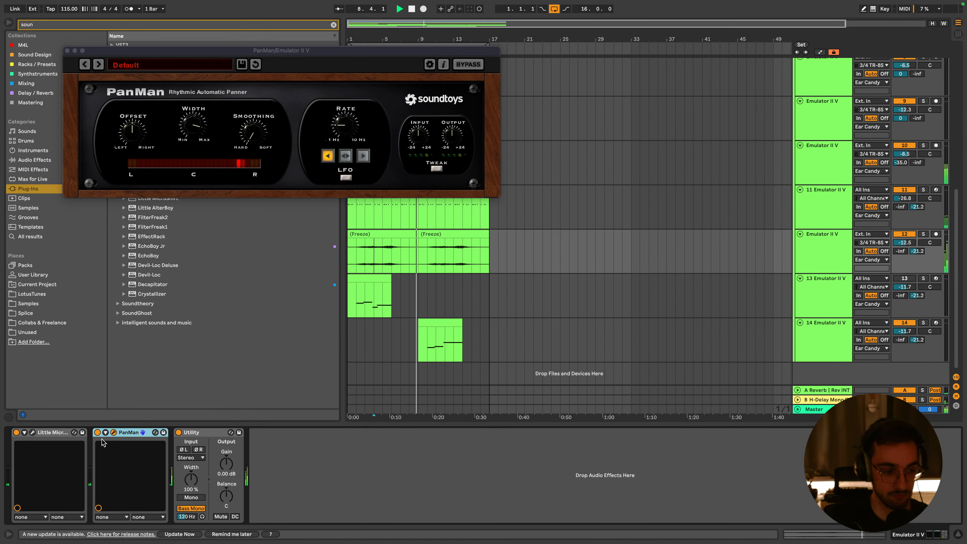
left_click(365, 254)
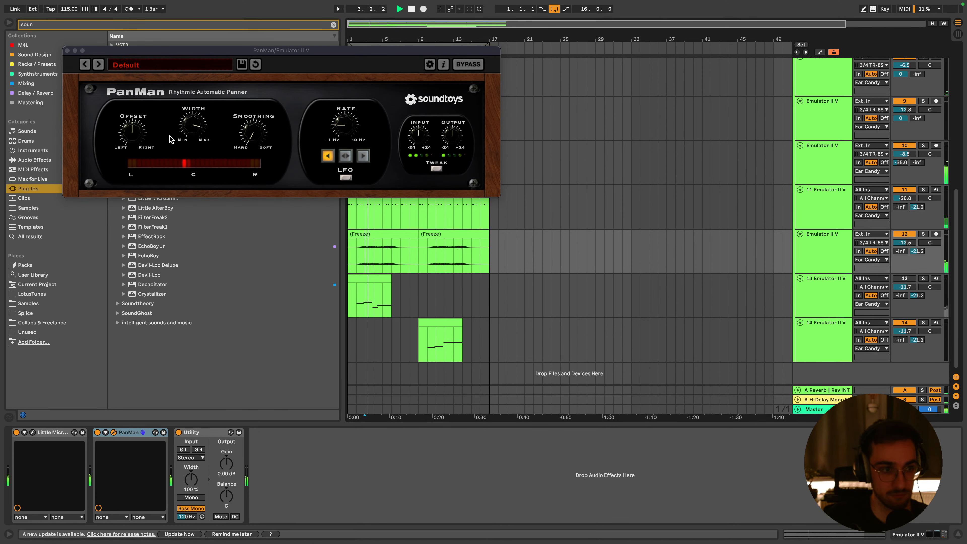
Adjust PanMan's width, increase its rate, and set its panning direction to back-and-forth
left_click(191, 126)
left_click_drag(190, 153, 198, 137)
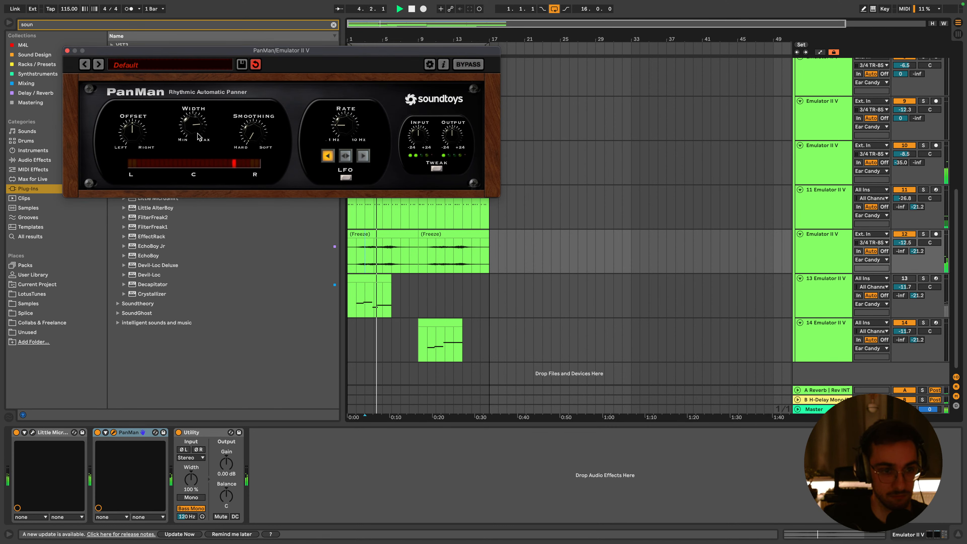
left_click_drag(334, 132, 354, 92)
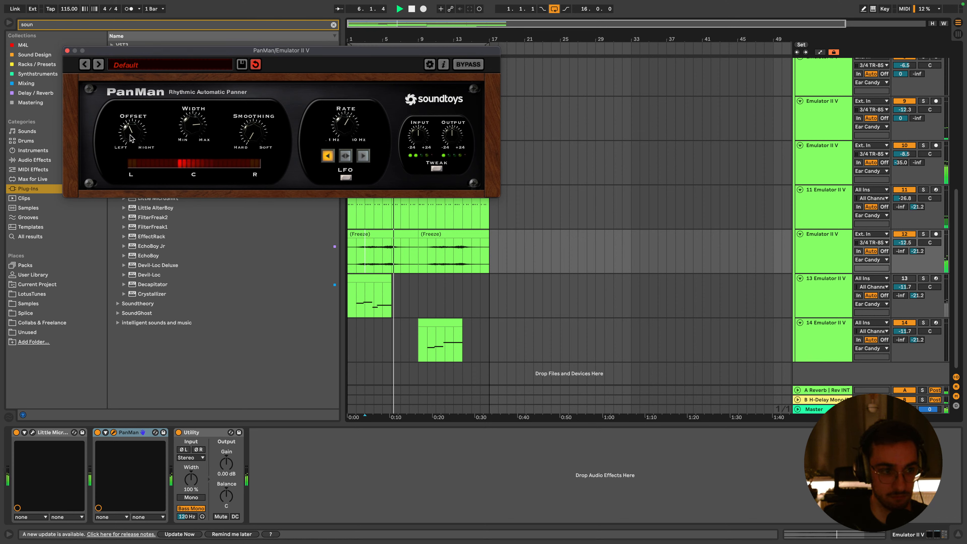
left_click(345, 155)
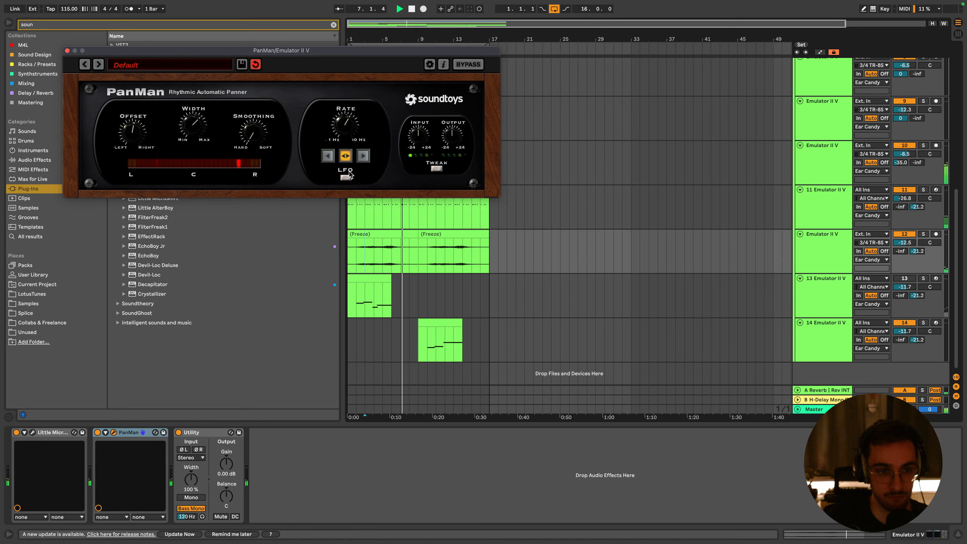
Switch PanMan's mode from LFO to Rhythm Shape and audition track 12 from bar 3
left_click(346, 177)
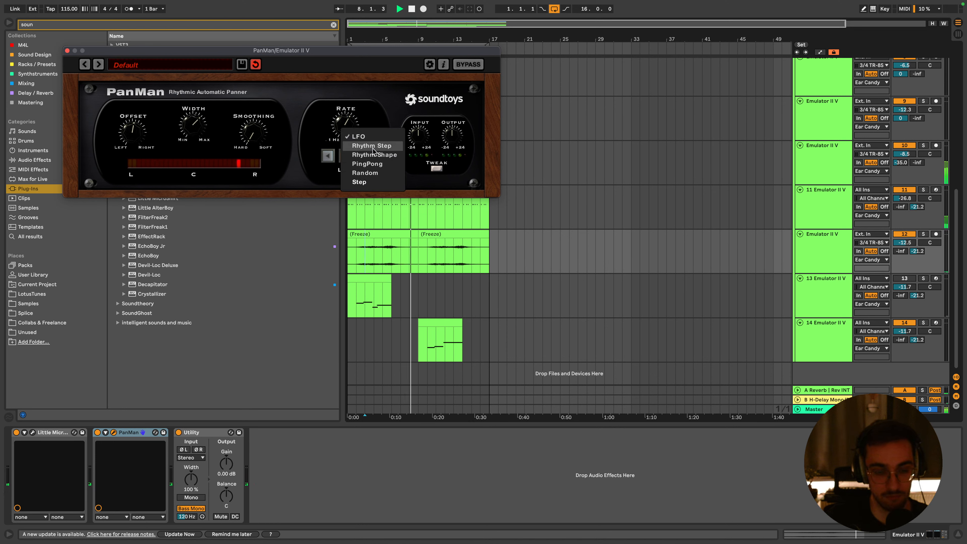
left_click(374, 154)
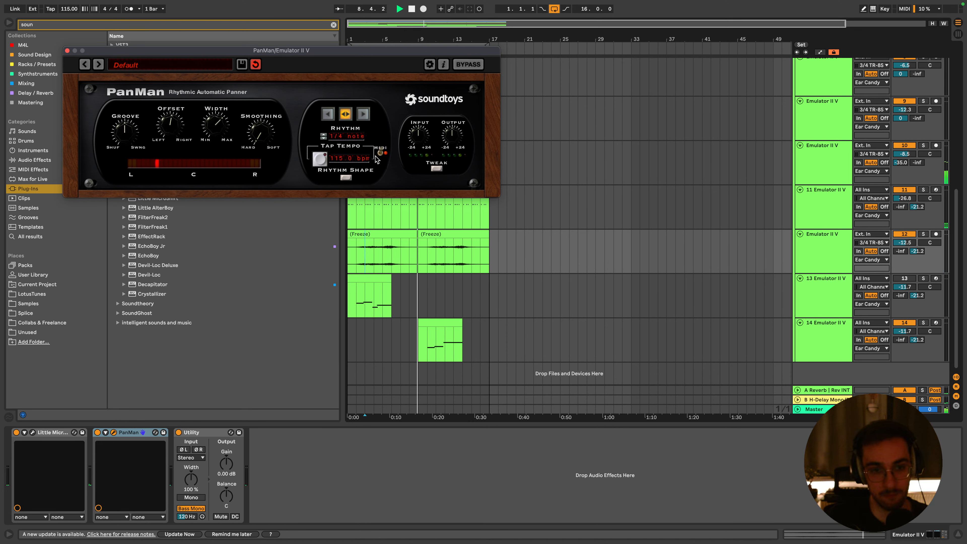
left_click(368, 259)
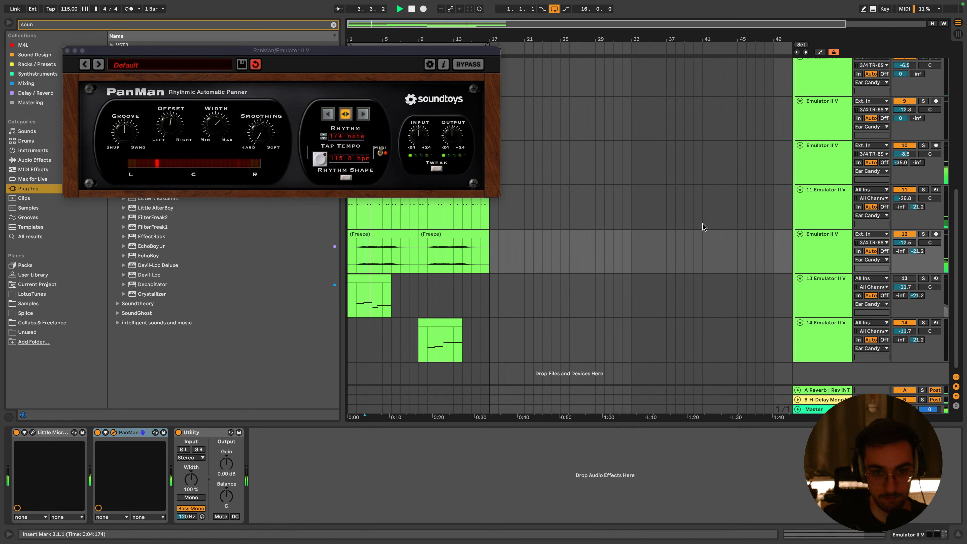
Show PanMan's tweak section with the rhythm editor and set the rhythm to 1/8th notes
left_click(436, 168)
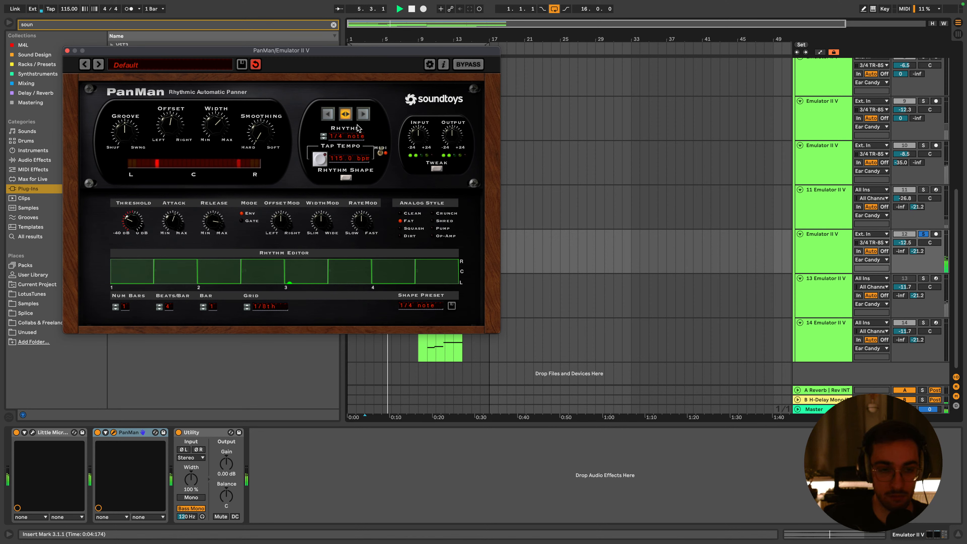
left_click(336, 140)
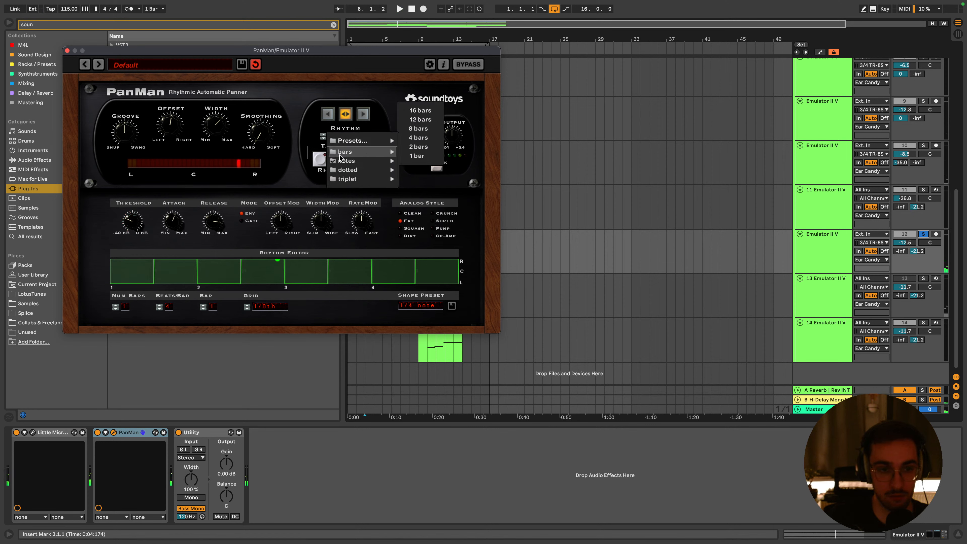
mouse_move(353, 146)
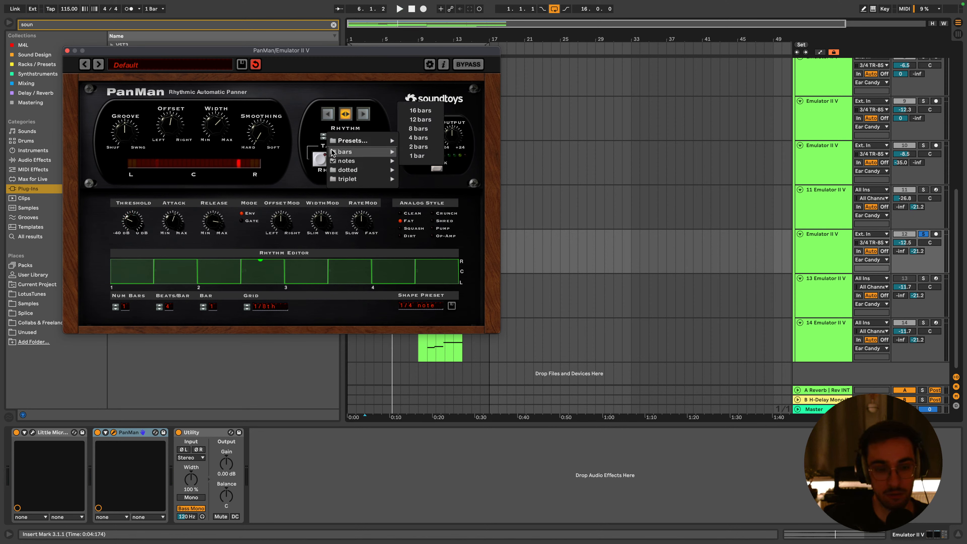
mouse_move(357, 165)
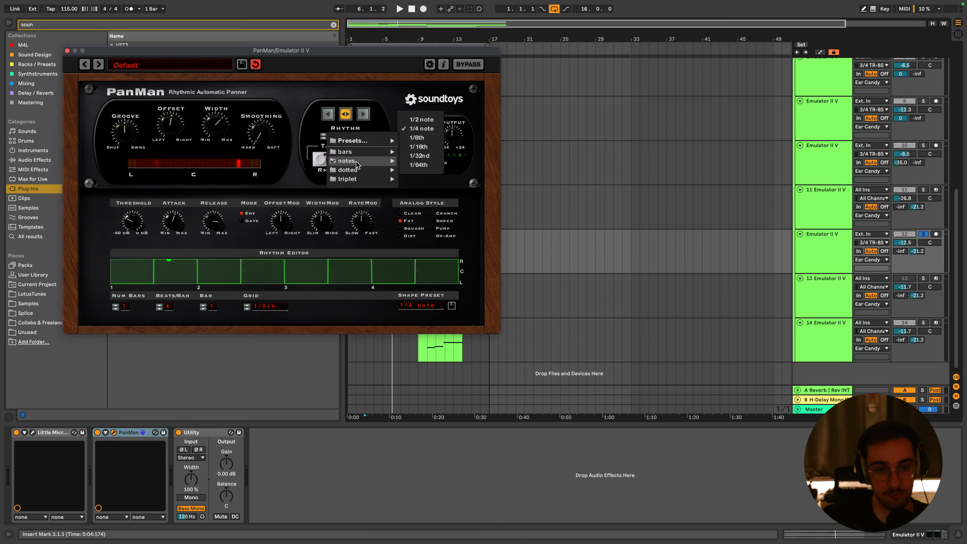
left_click(418, 138)
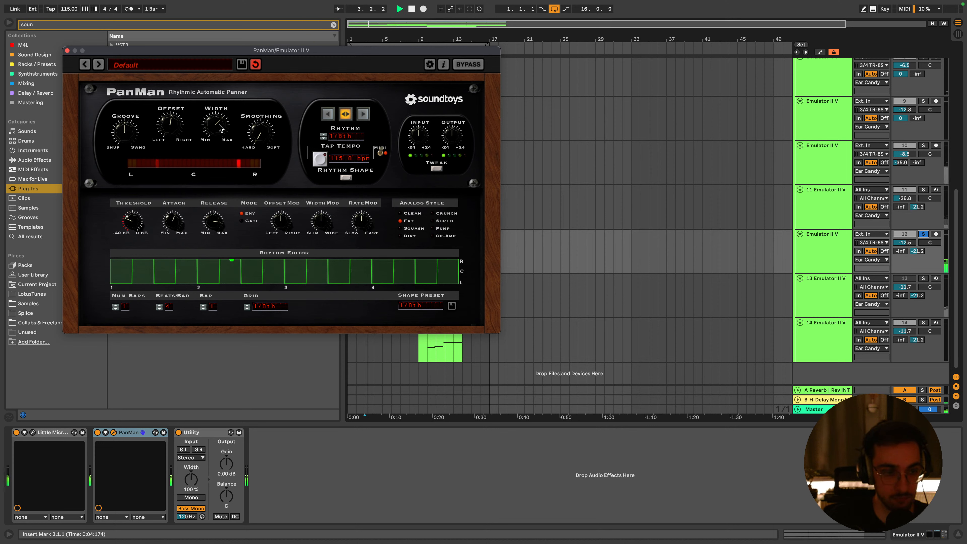
Unsolo track 12 and set PanMan's smoothing to a moderate amount against the full mix
left_click_drag(260, 134, 278, 88)
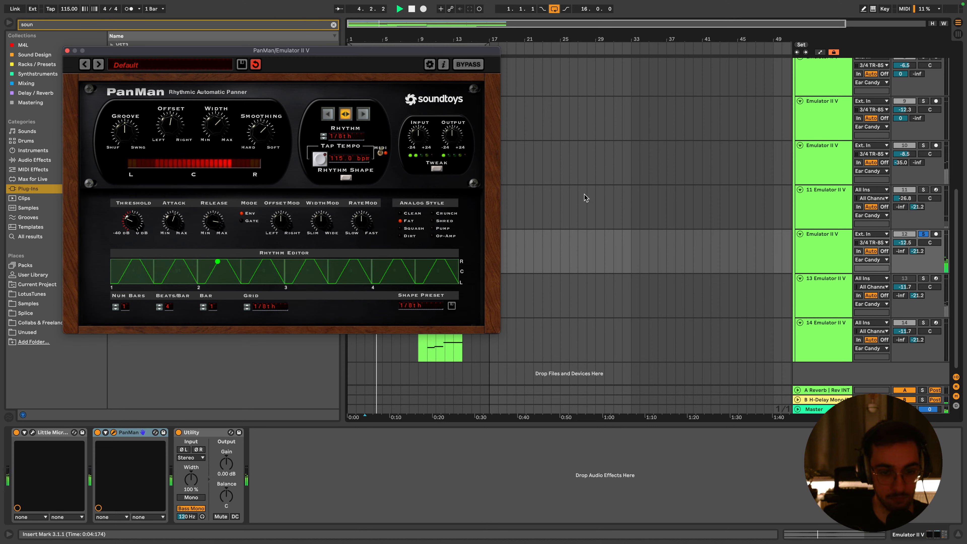
left_click(923, 233)
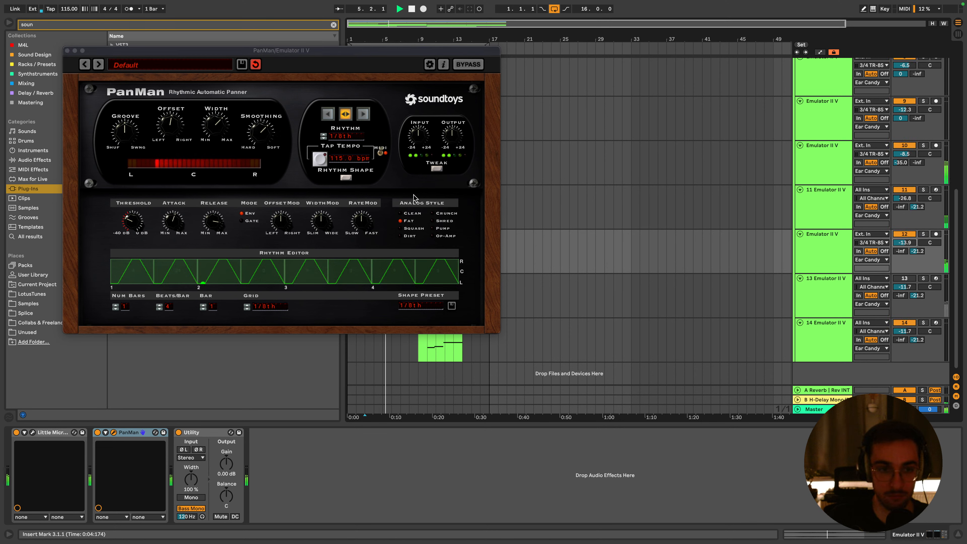
left_click_drag(261, 131, 260, 183)
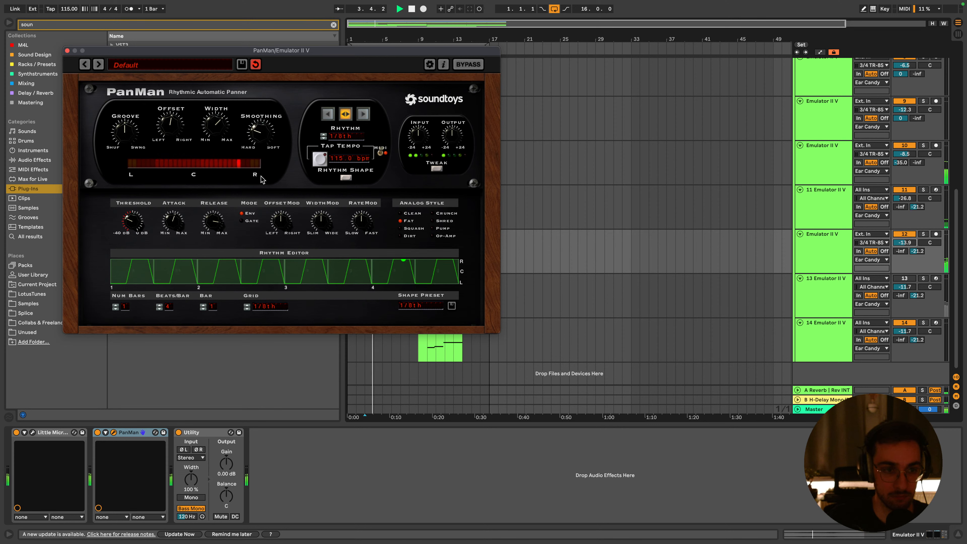
Adjust PanMan's groove between shuffle and swing during playback, and close its window
left_click_drag(116, 136, 132, 111)
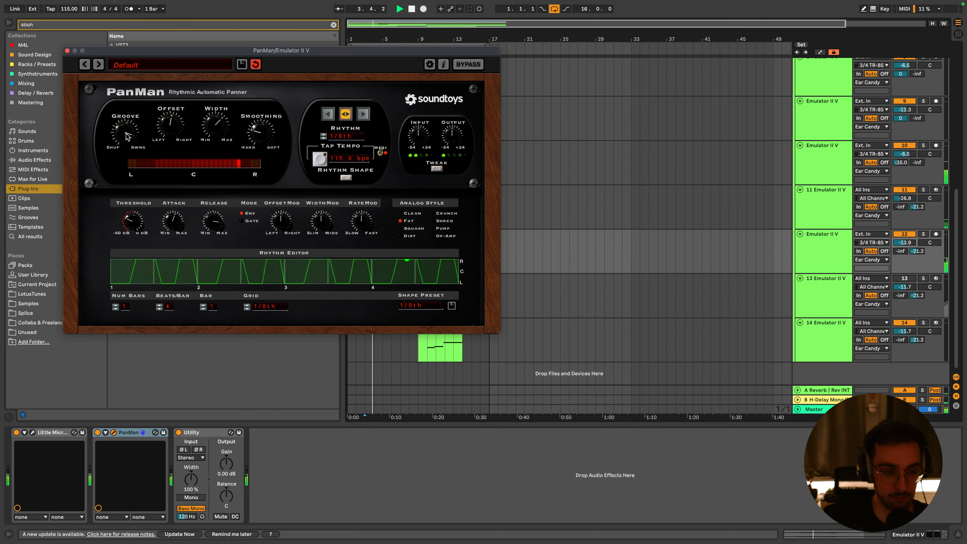
left_click_drag(126, 140, 122, 213)
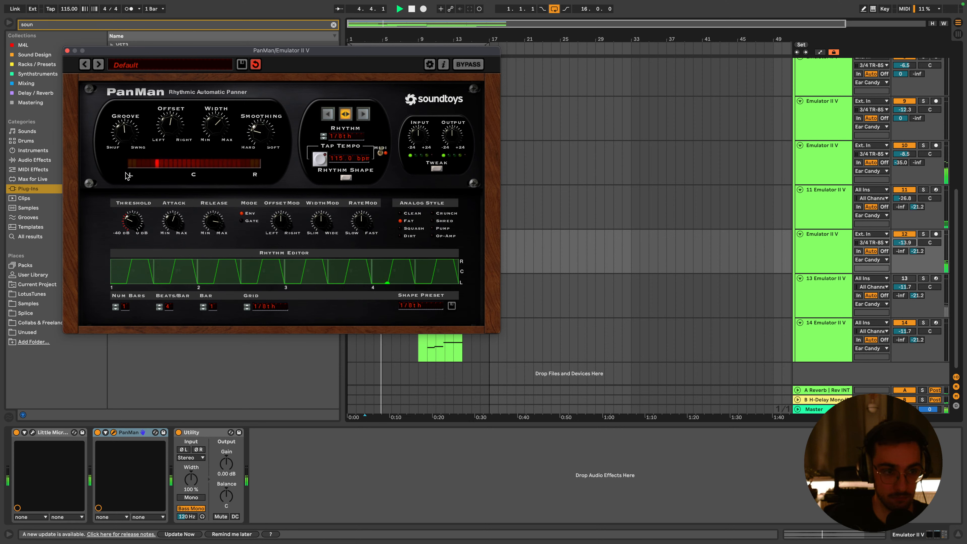
left_click_drag(126, 143, 127, 152)
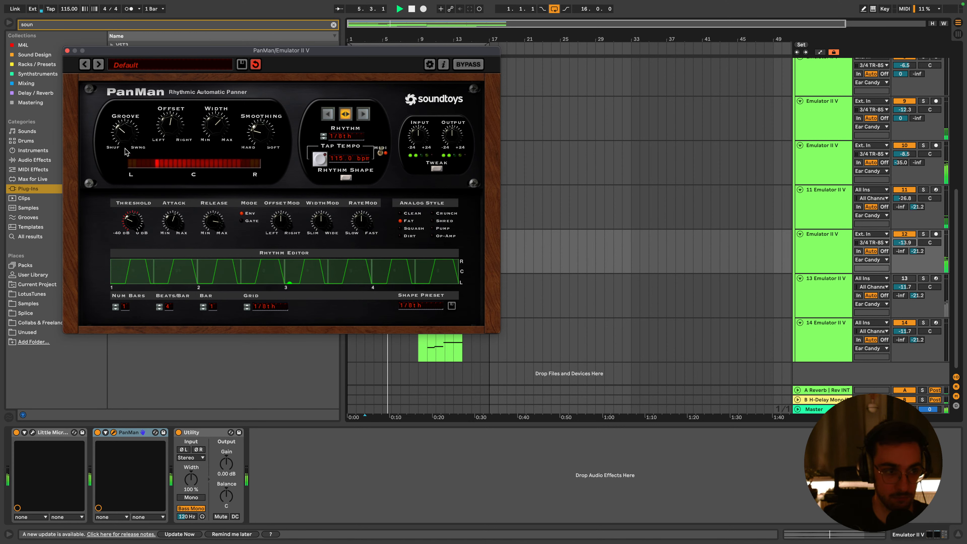
left_click(67, 50)
Set track 12's send to the A Reverb return to -4.7 dB and play from bar 6
left_click(396, 303)
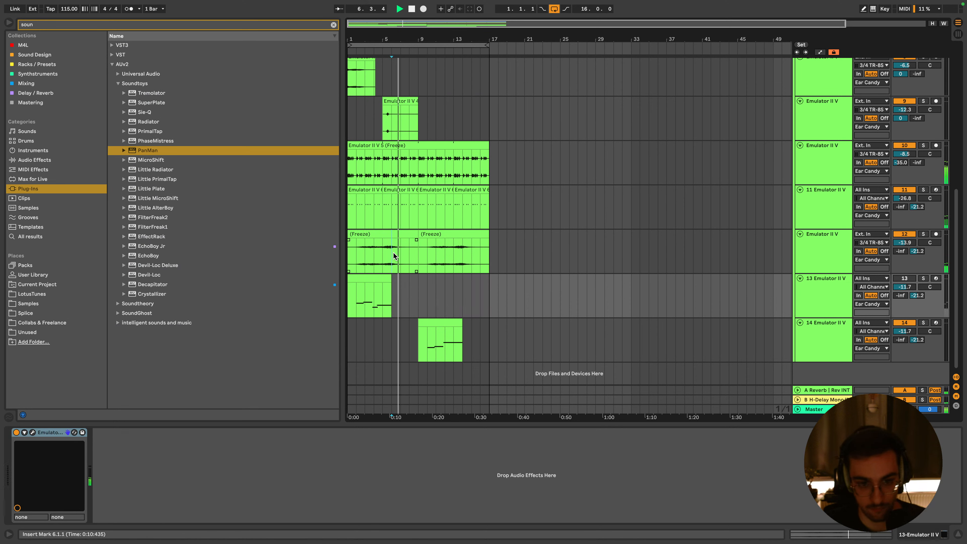
left_click(395, 256)
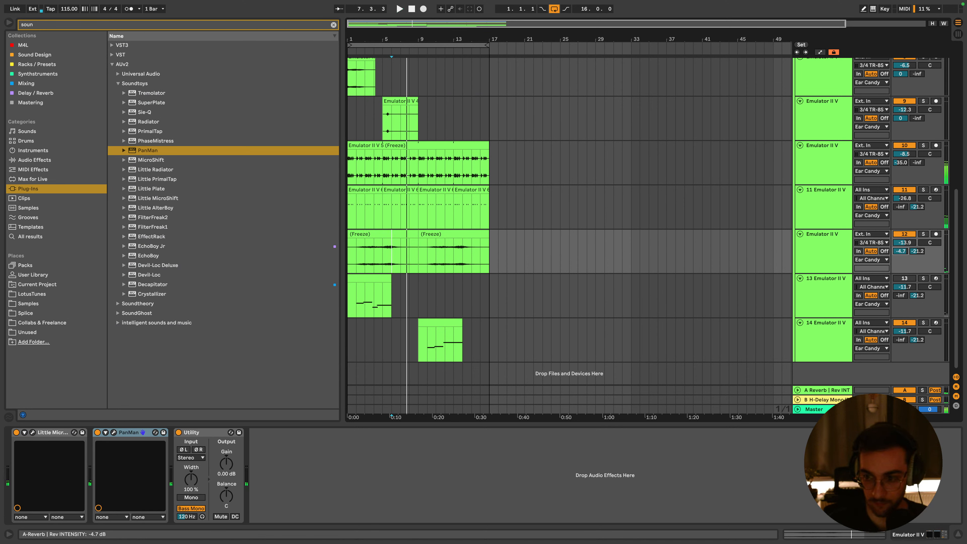
key("space")
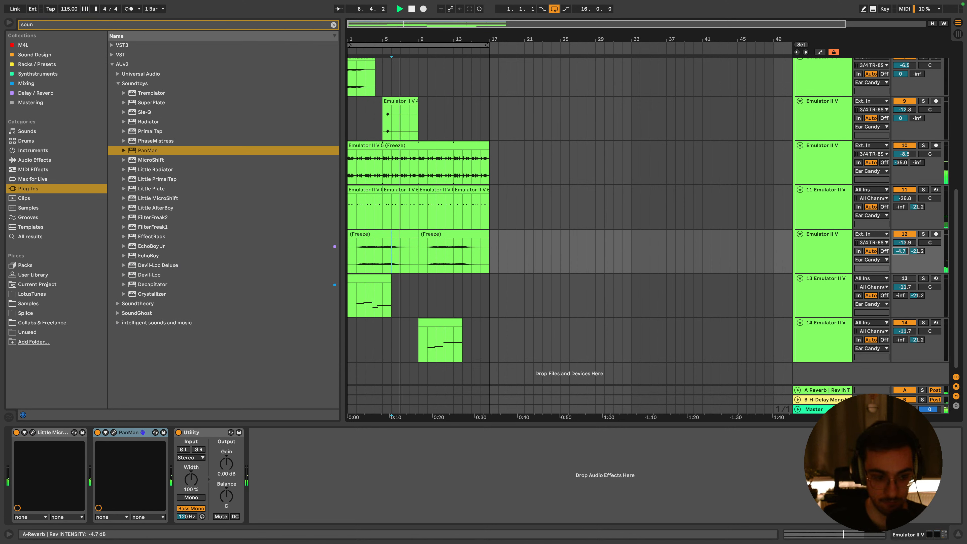
Audition track 14's MIDI clip and view its notes with track 12's second clip moved to bar 17, and return that clip to bar 9
left_click(443, 323)
left_click(443, 236)
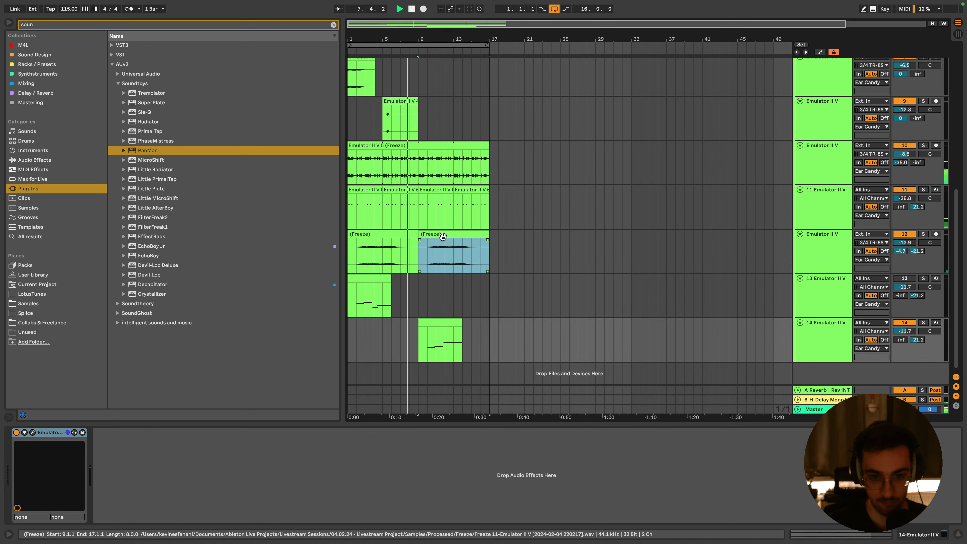
left_click_drag(442, 235, 513, 237)
left_click(423, 334)
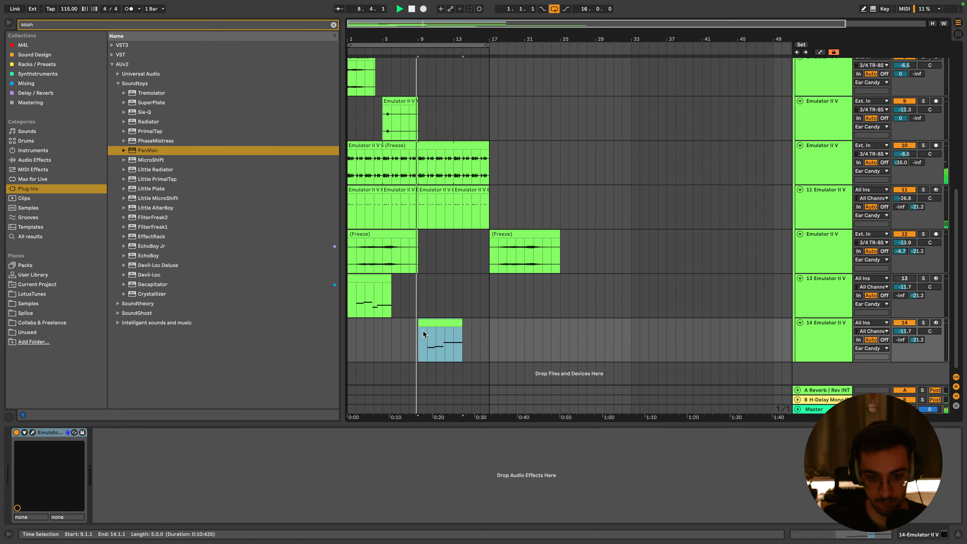
double_click(451, 326)
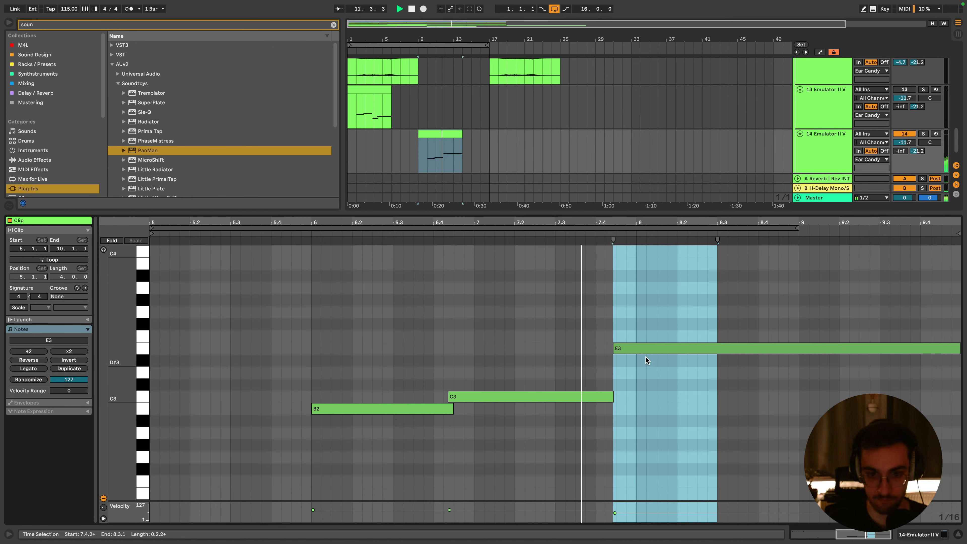
key("shift+Tab")
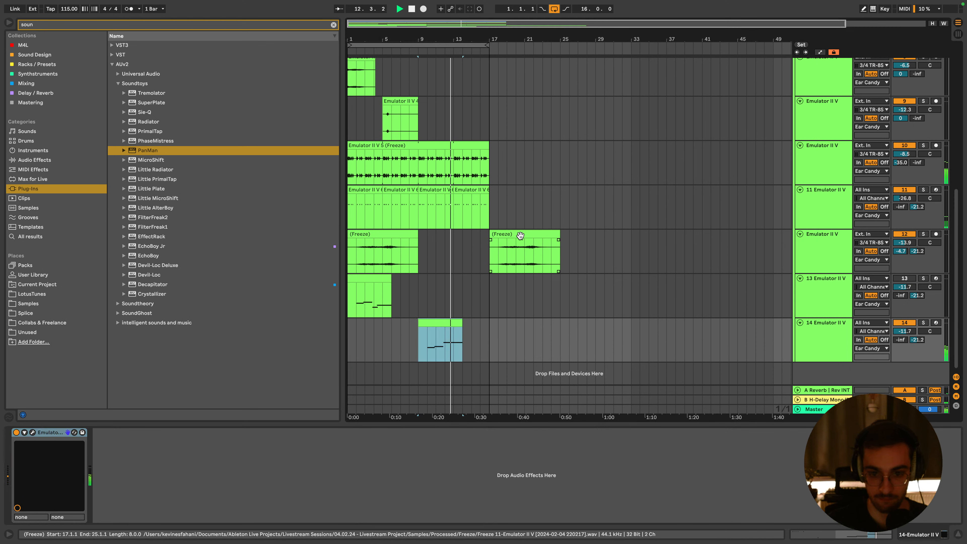
left_click_drag(520, 236, 449, 238)
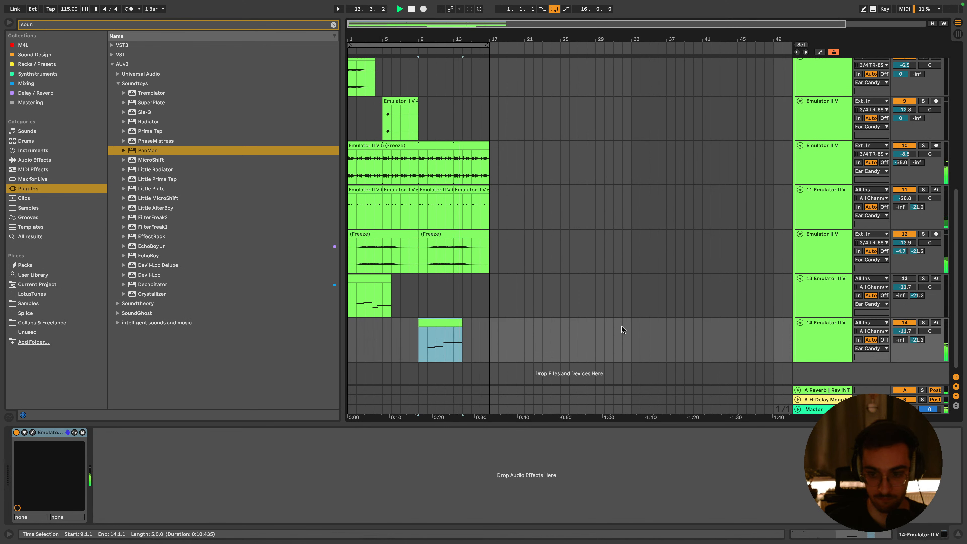
Freeze track 14 and flatten it to audio
left_click(828, 340)
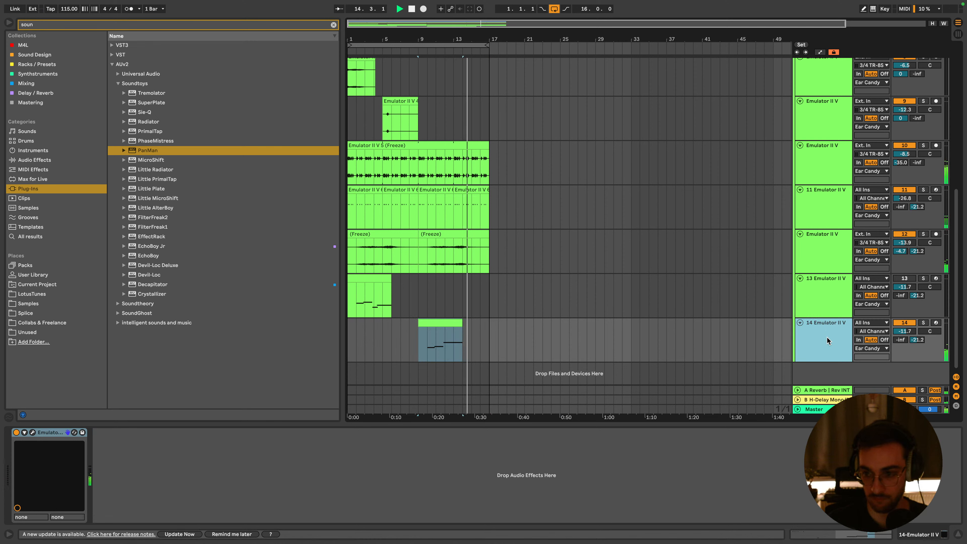
right_click(826, 339)
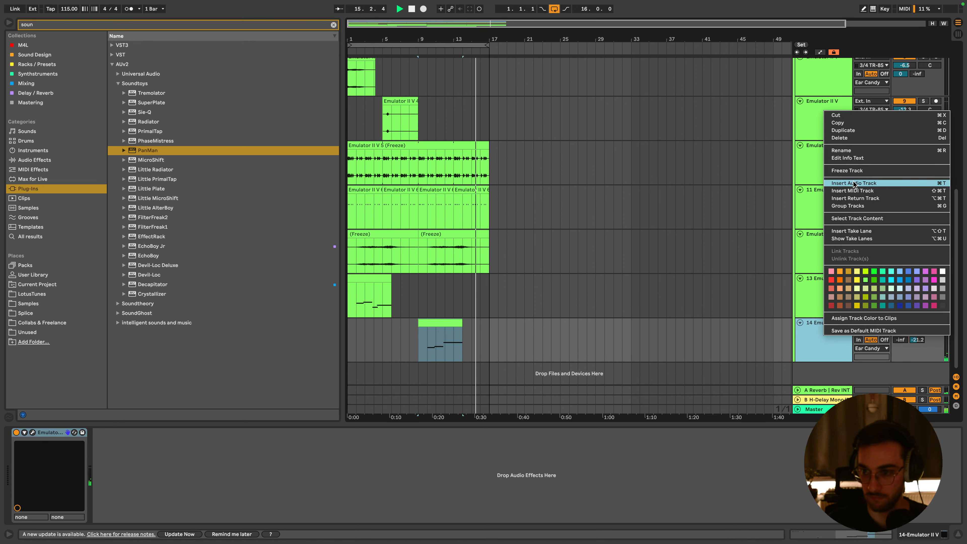
left_click(847, 170)
left_click(559, 284)
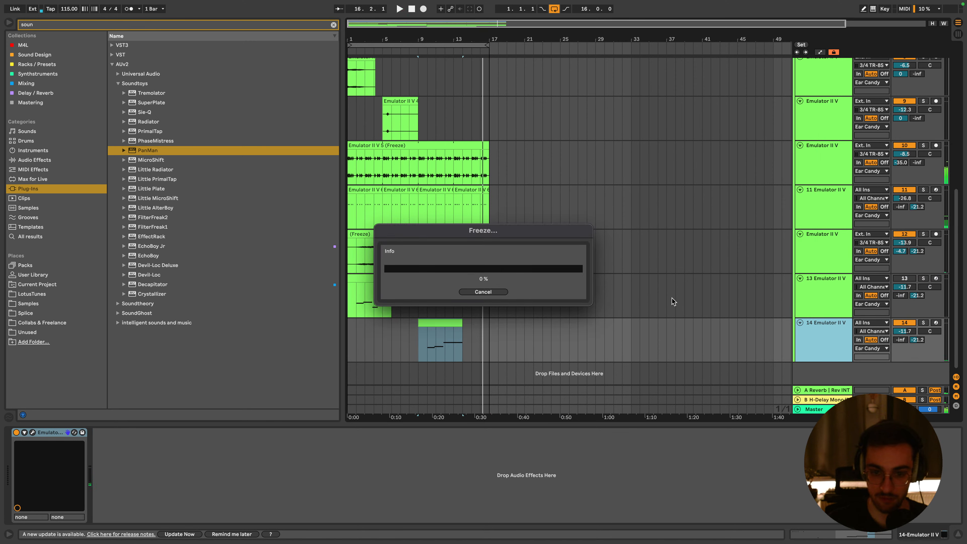
right_click(842, 339)
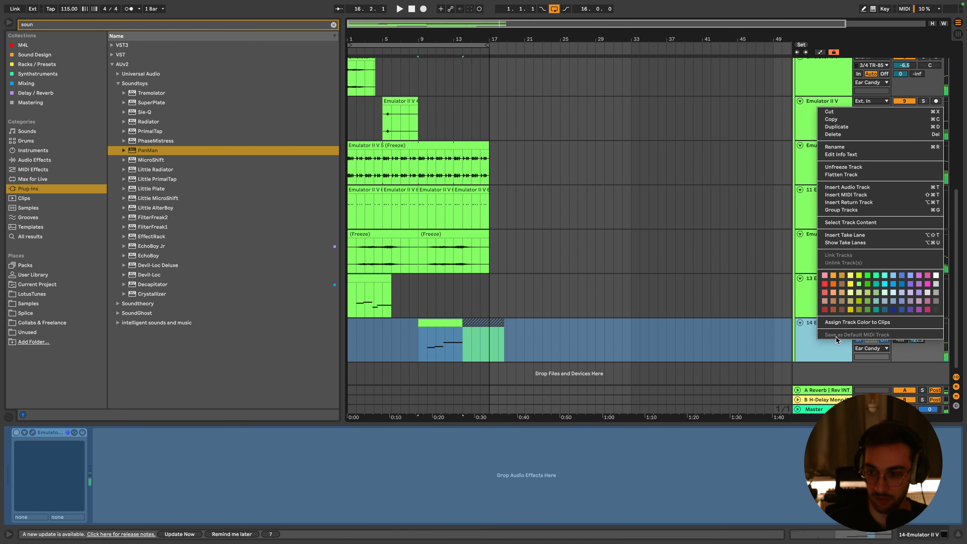
left_click(841, 174)
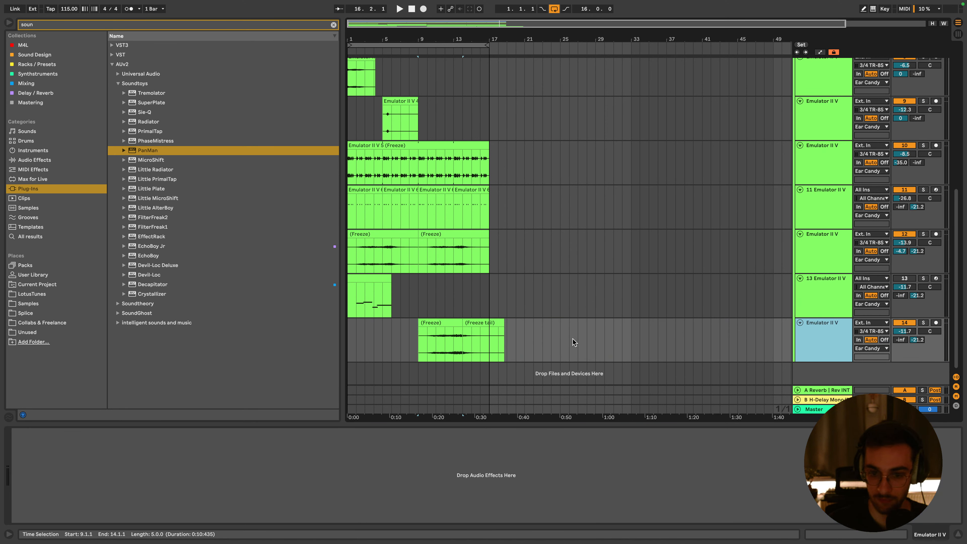
Fit track 14's flattened audio into one clip from bar 9 to bar 17 and move the track above track 13
left_click(446, 339)
left_click_drag(460, 324, 487, 323)
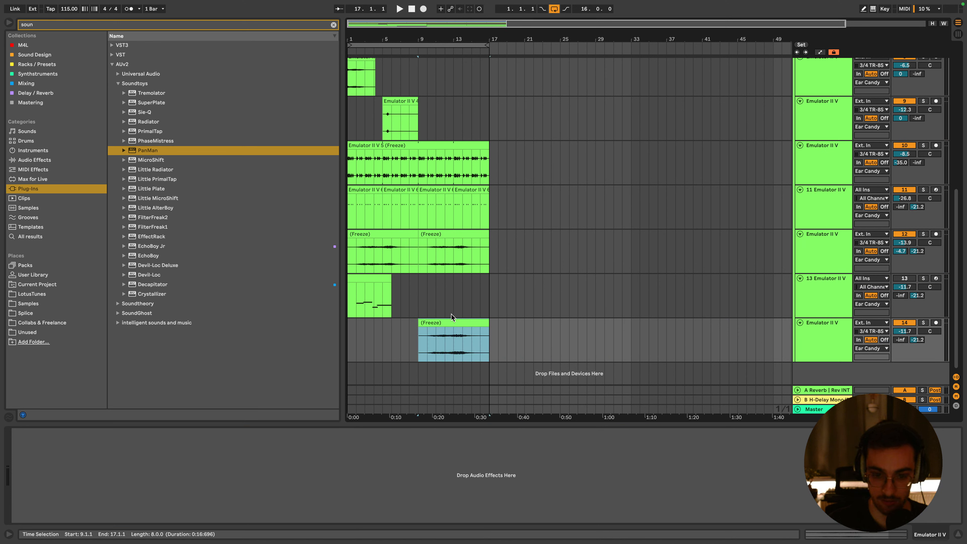
left_click_drag(823, 339, 820, 282)
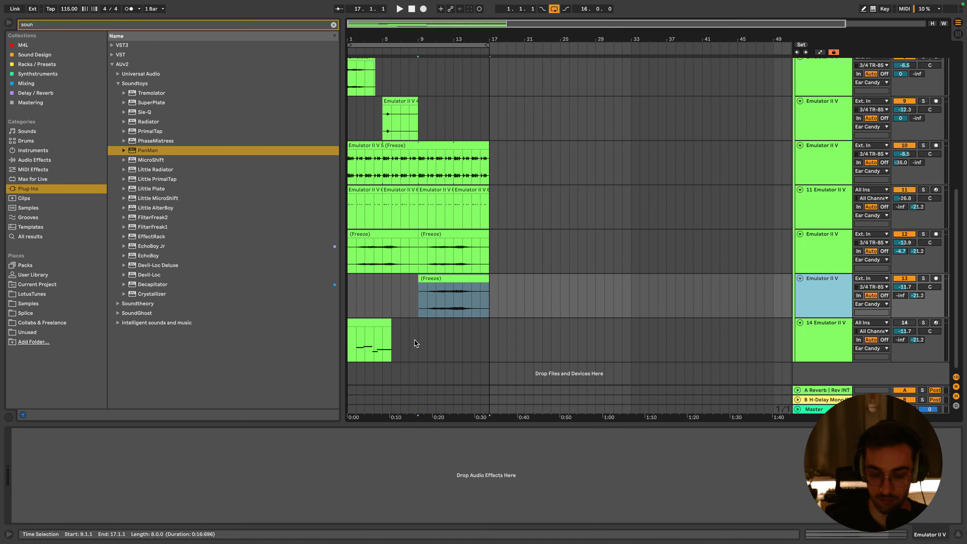
Delete the MIDI clip at the start of track 14 and place the insert marker at bar 4
left_click(375, 325)
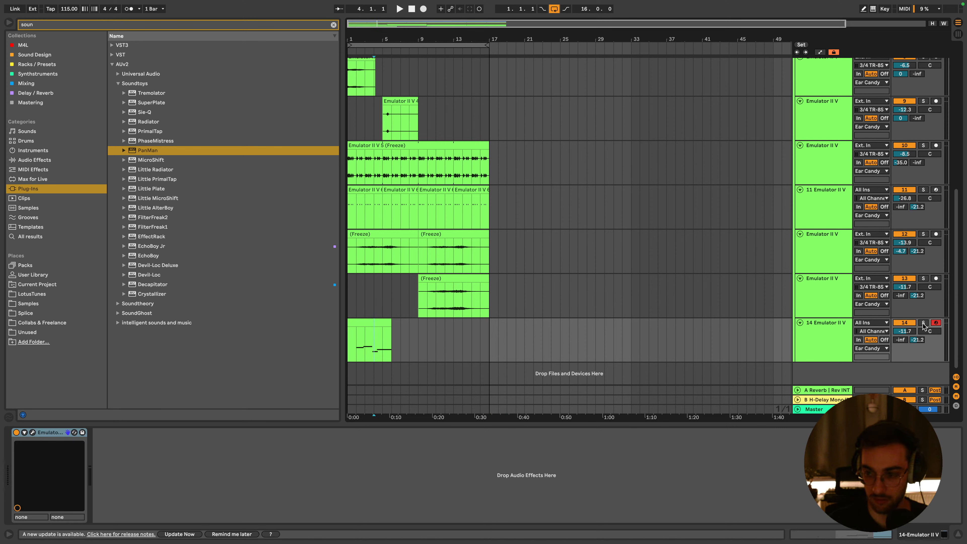
left_click(375, 322)
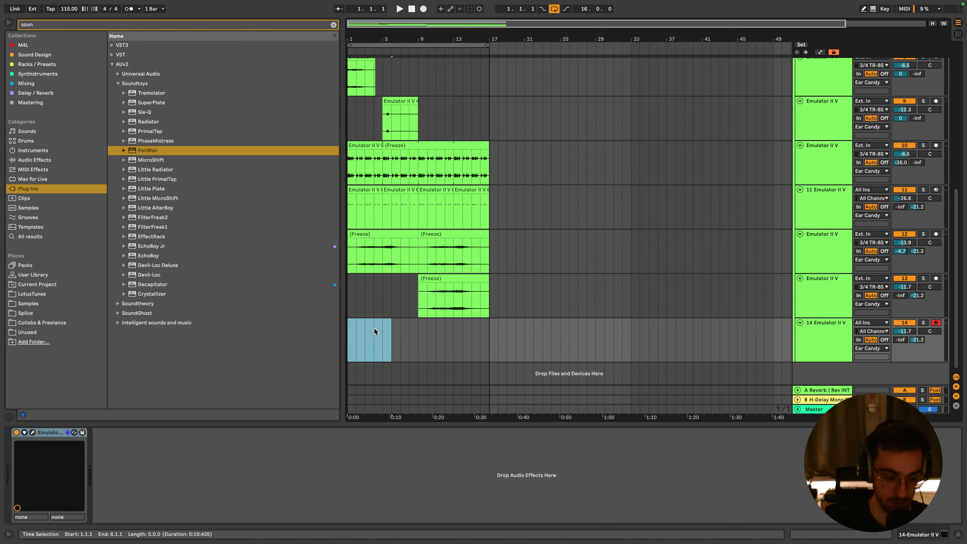
left_click(374, 327)
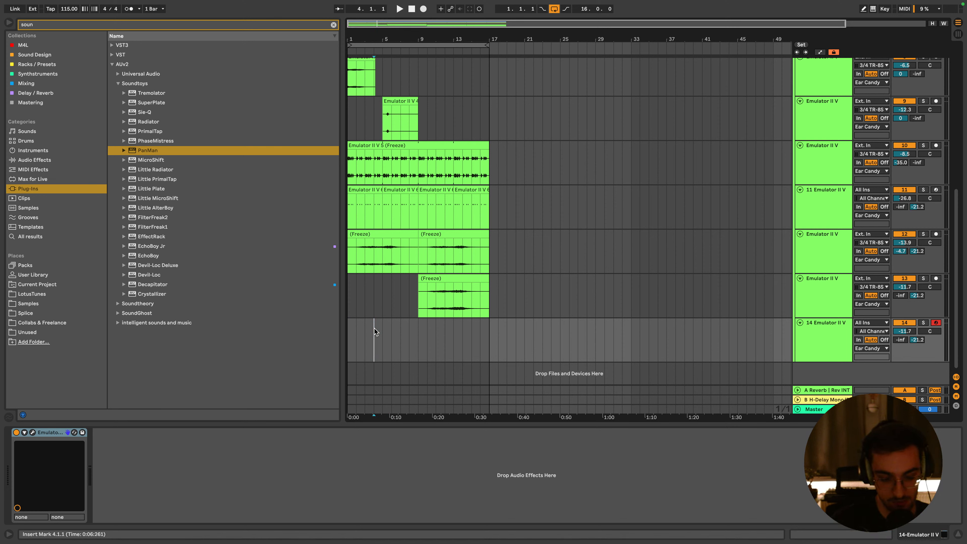
Play the arrangement from bar 4 and check the device chains of tracks 13 and 12
key("space")
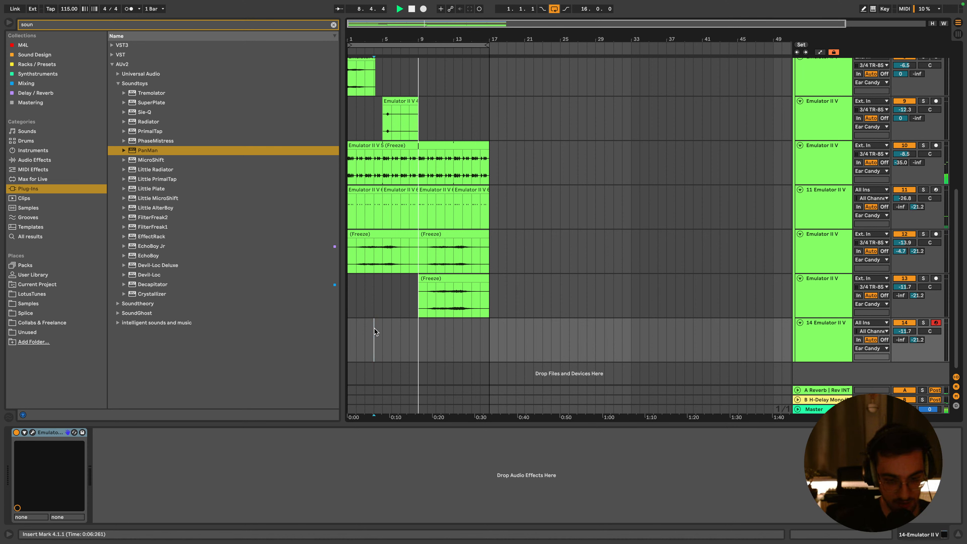
left_click(447, 329)
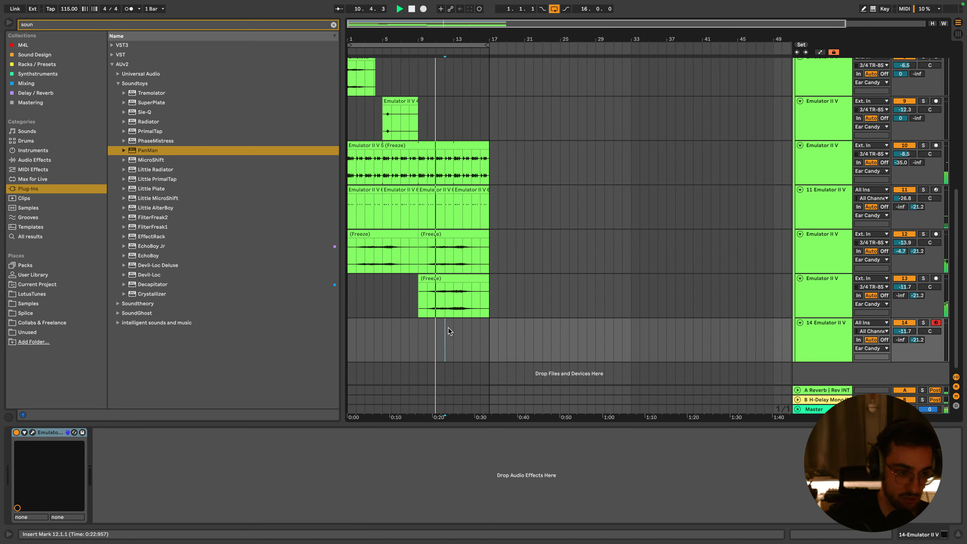
left_click(425, 285)
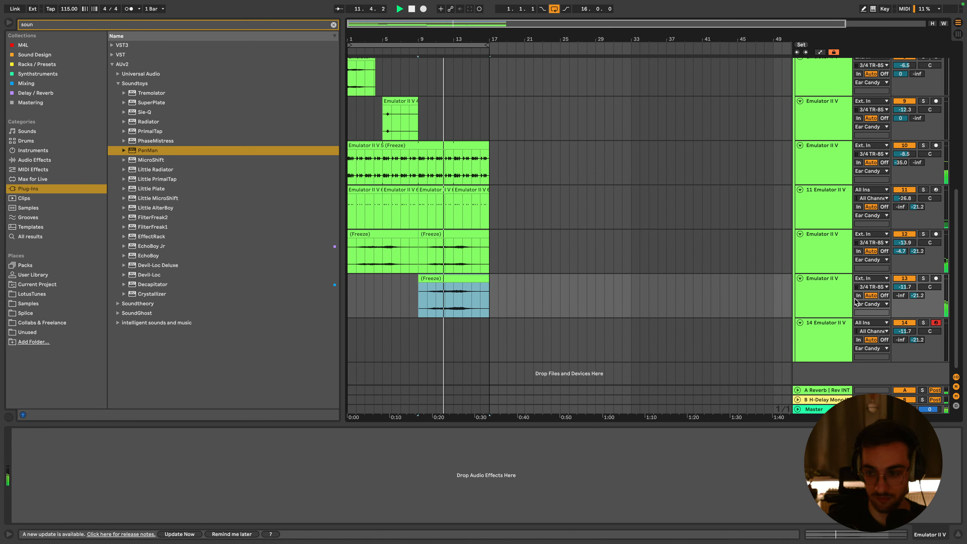
left_click(458, 240)
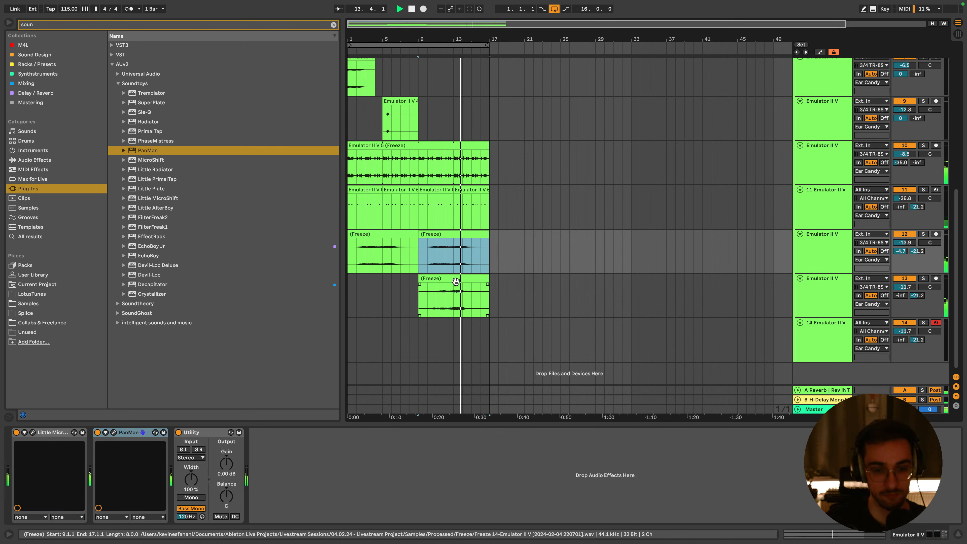
Add EQ Eight to track 13 and set its low-cut filter to about 516 Hz
key("Down")
type("eq")
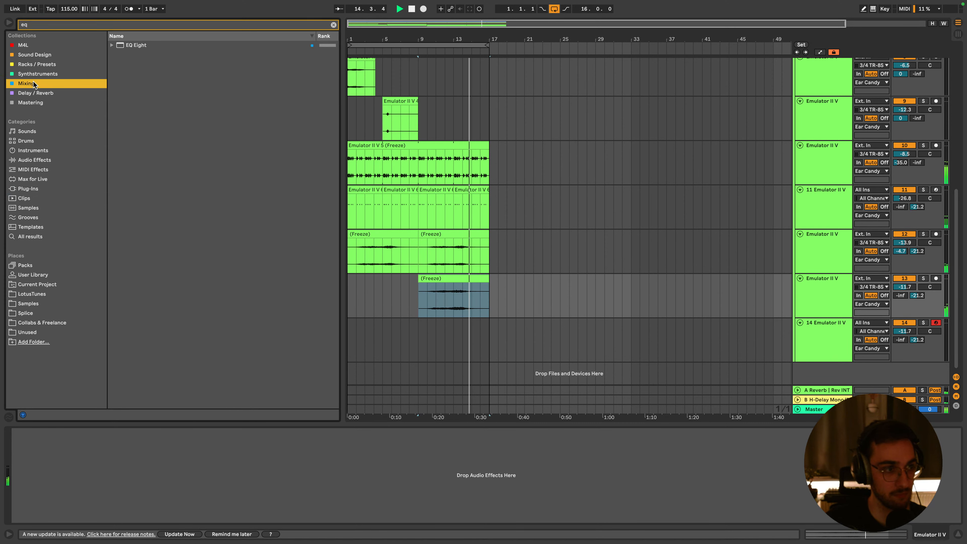
key("Down")
key("Return")
left_click_drag(103, 478, 134, 482)
Replay track 13's clip with the track soloed and raise its EQ Eight low cut to about 1.24 kHz
left_click(446, 279)
key("space")
key("space")
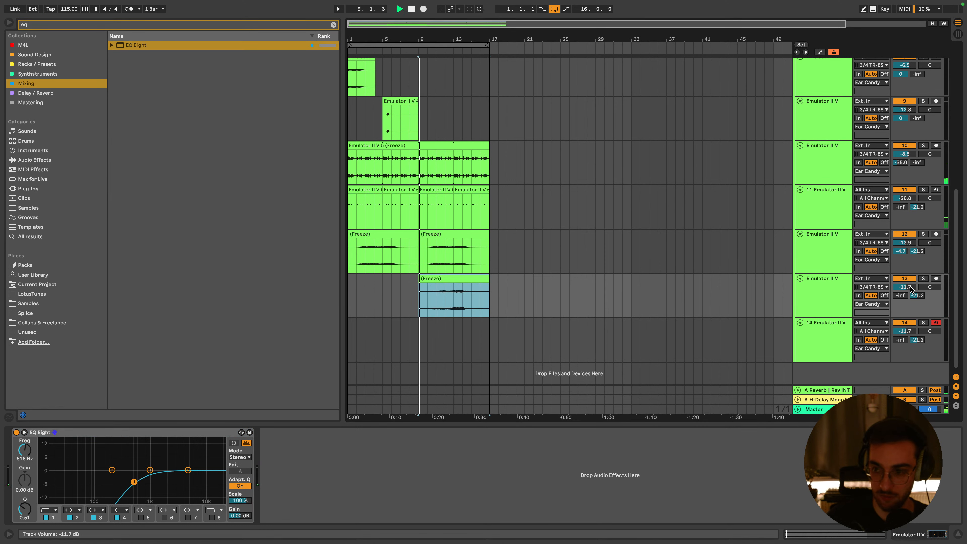
left_click(435, 301)
key("space")
key("space")
left_click(923, 279)
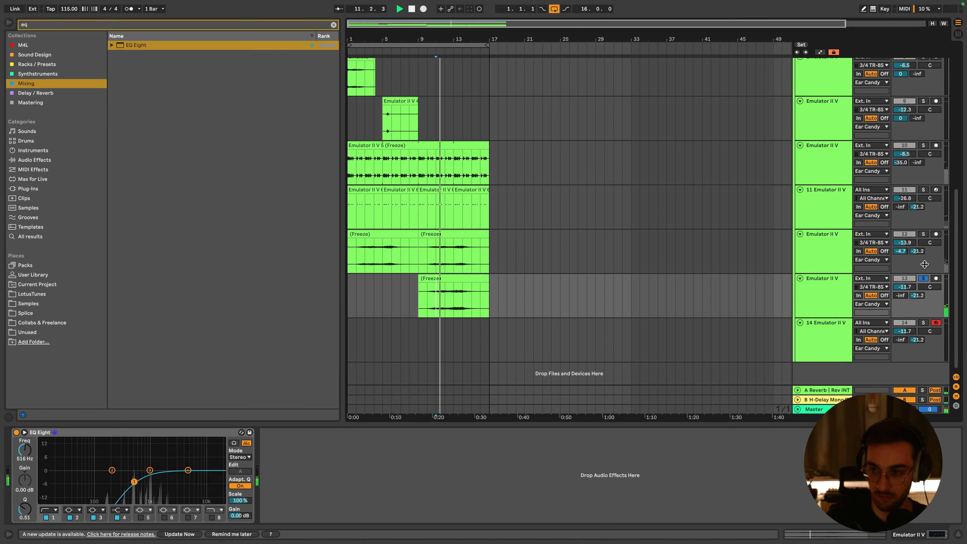
left_click_drag(137, 489, 157, 487)
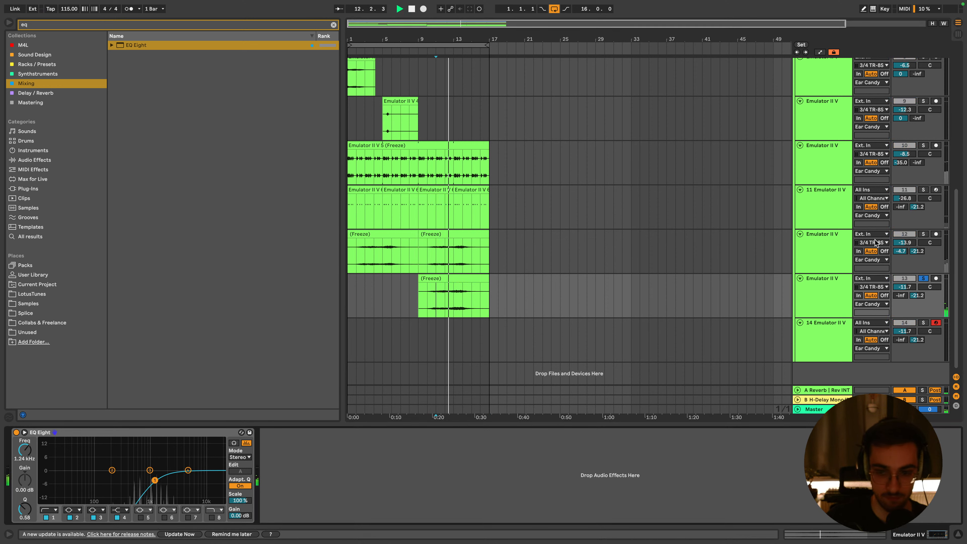
Toggle track 12's solo for comparison, and clear the solo on track 13
left_click(923, 234)
left_click(925, 234)
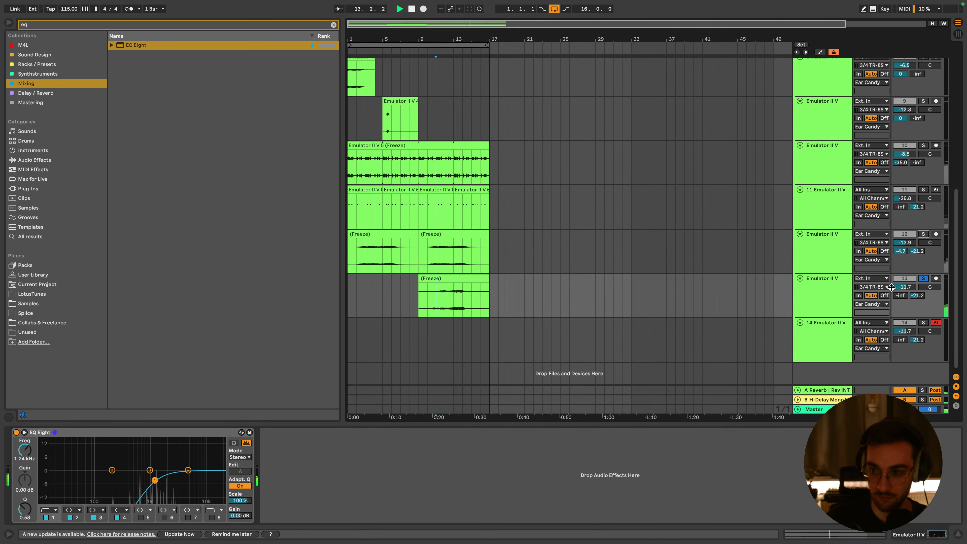
left_click(924, 278)
left_click(813, 299)
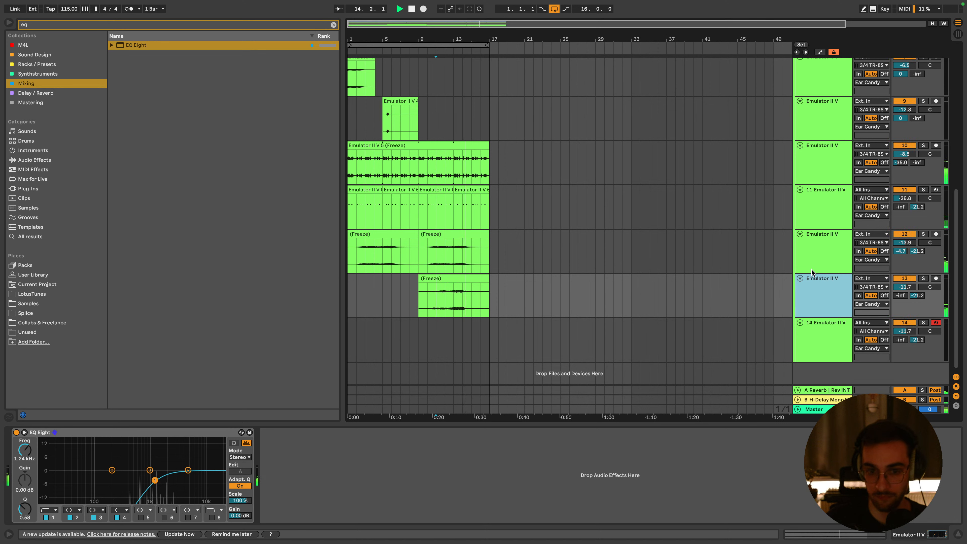
Move Emulator II V tracks 10 and 11 out of the Ear Candy group to directly below the Congas tracks
scroll(481, 171, "up", 1)
scroll(723, 213, "up", 3)
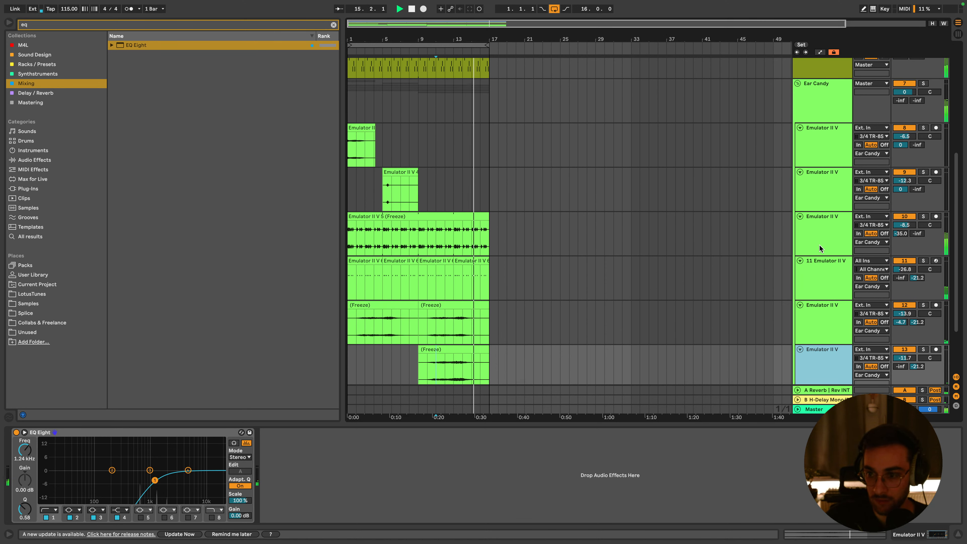
left_click(818, 242)
scroll(818, 243, "up", 3)
left_click(824, 328)
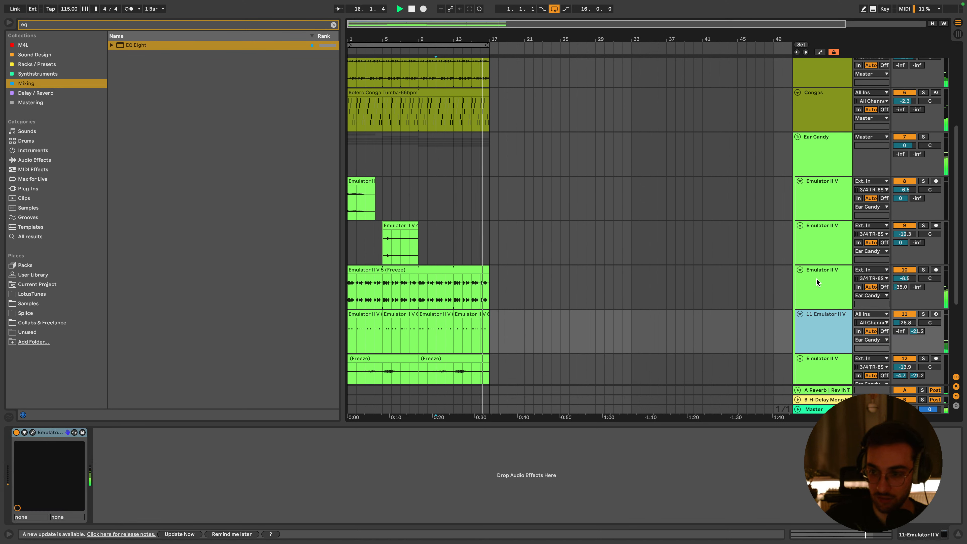
left_click(822, 282, "shift")
left_click_drag(820, 130, 821, 131)
Group the lower Congas track and the two moved Emulator II V tracks as Tops, and apply the group's colour to its tracks
scroll(822, 169, "up", 1)
left_click(825, 148, "shift")
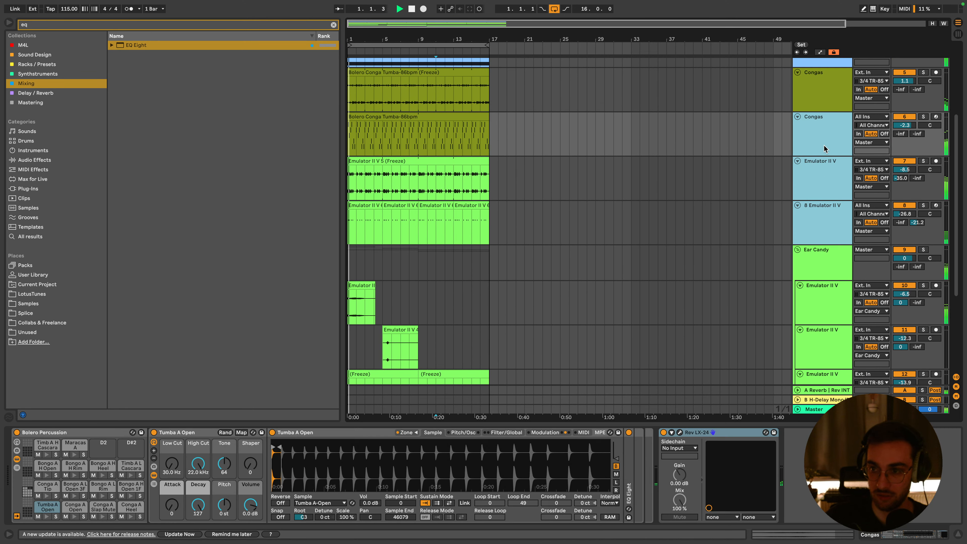
key("super+g")
key("super+r")
type("Tops")
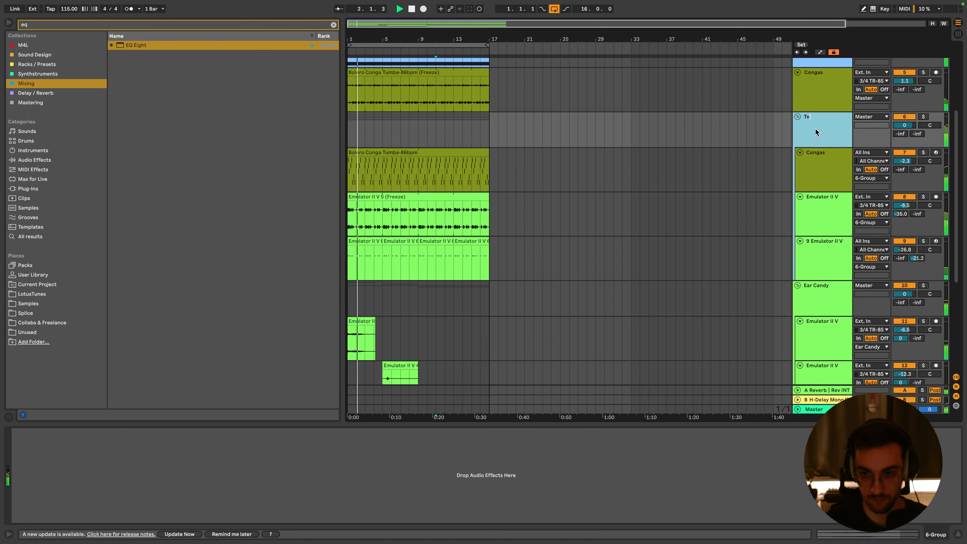
key("Return")
right_click(815, 129)
left_click(881, 312)
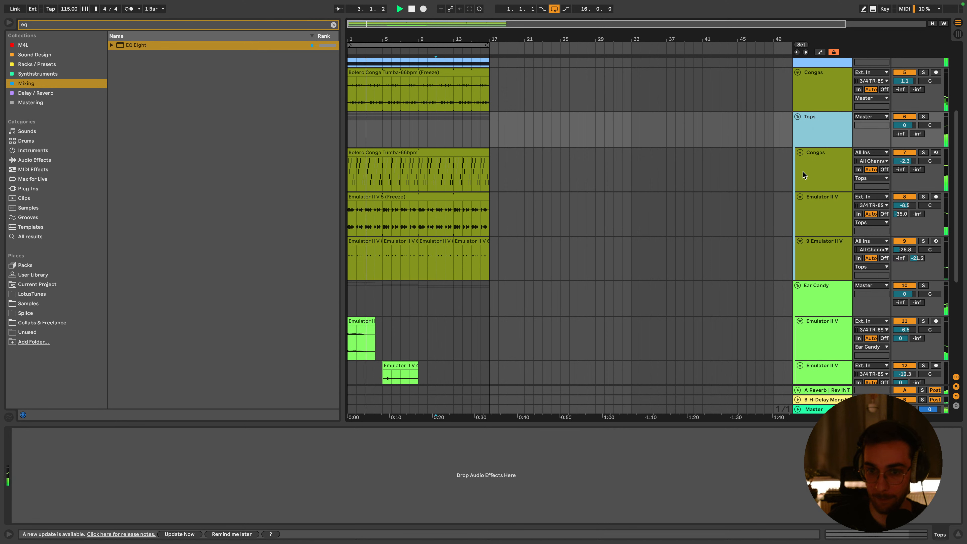
Rename the frozen Emulator II V track in the Tops group as Toms
left_click(811, 162)
left_click(823, 214)
key("super+r")
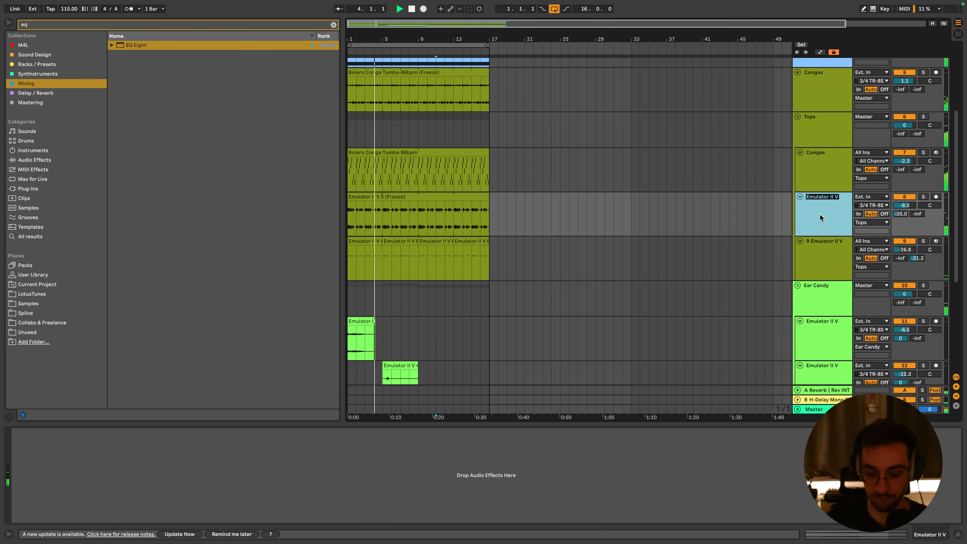
type("Toms")
key("Return")
Rename the Emulator II V MIDI track below Toms as Cowbell
left_click(814, 249)
key("super+r")
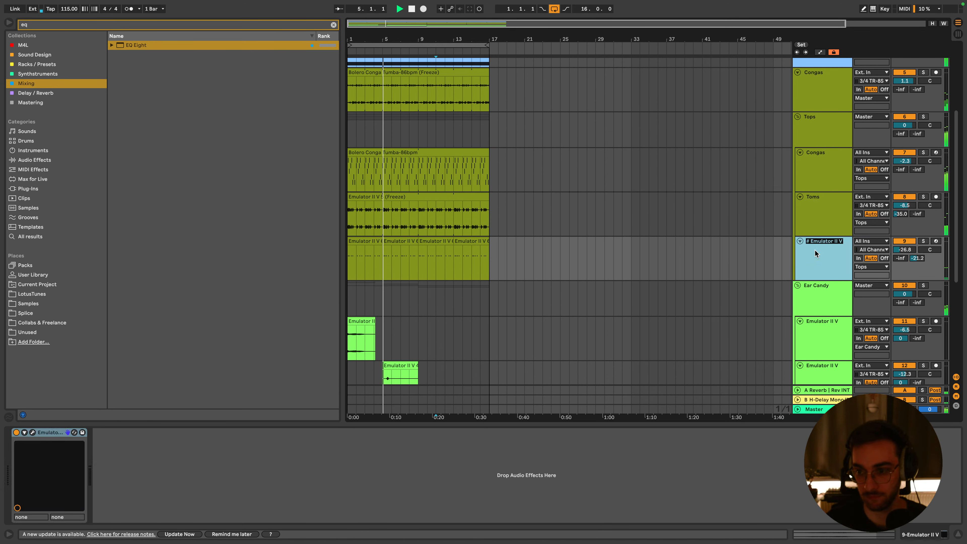
type("C")
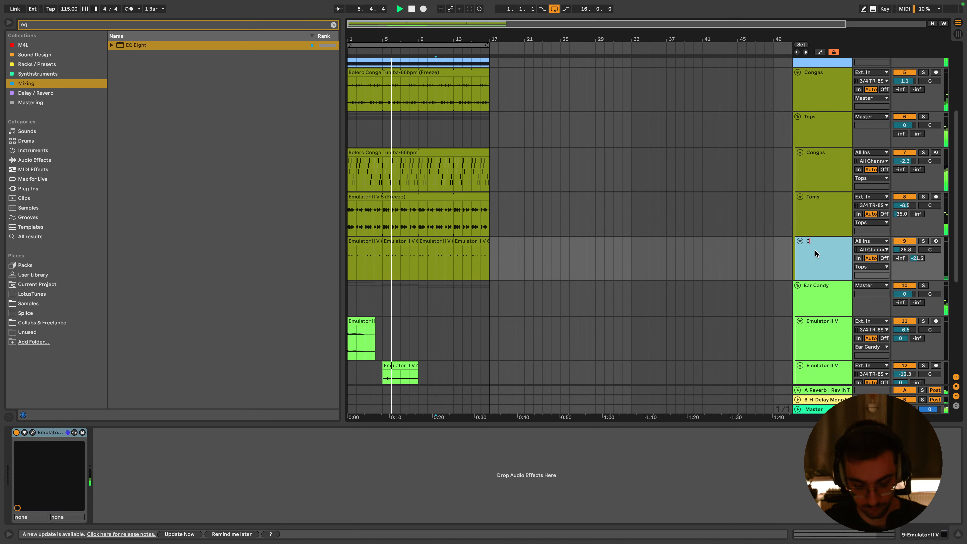
type("owbell")
key("Return")
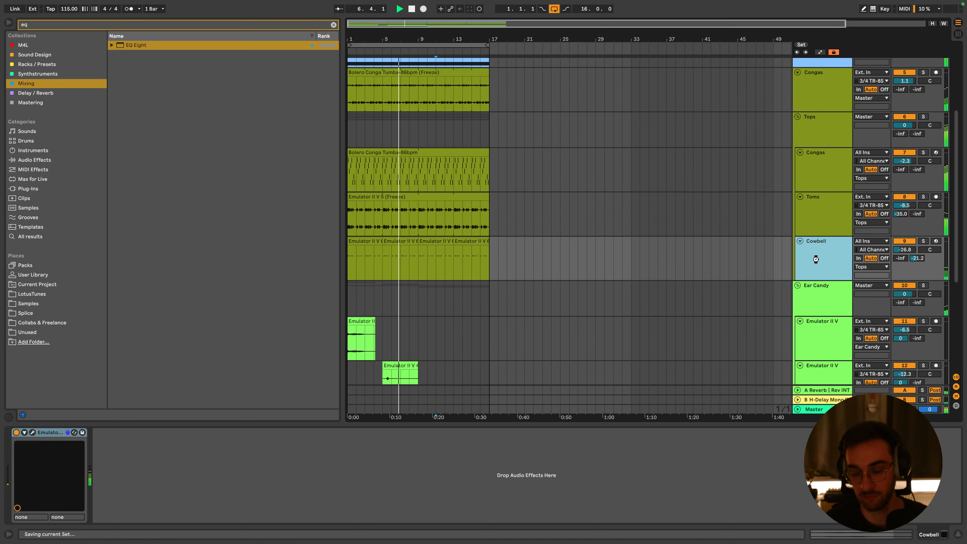
Rename the track below Toms as Clave
key("super+r")
type("Clave")
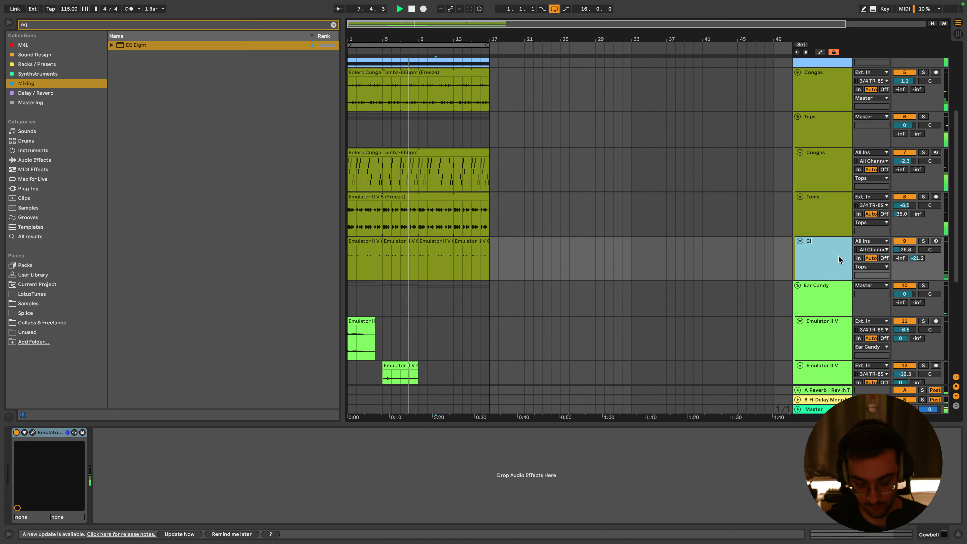
key("Return")
Fold the Congas, Toms and Clave tracks and move the frozen Congas track into the Tops group above them
left_click(824, 182, "shift")
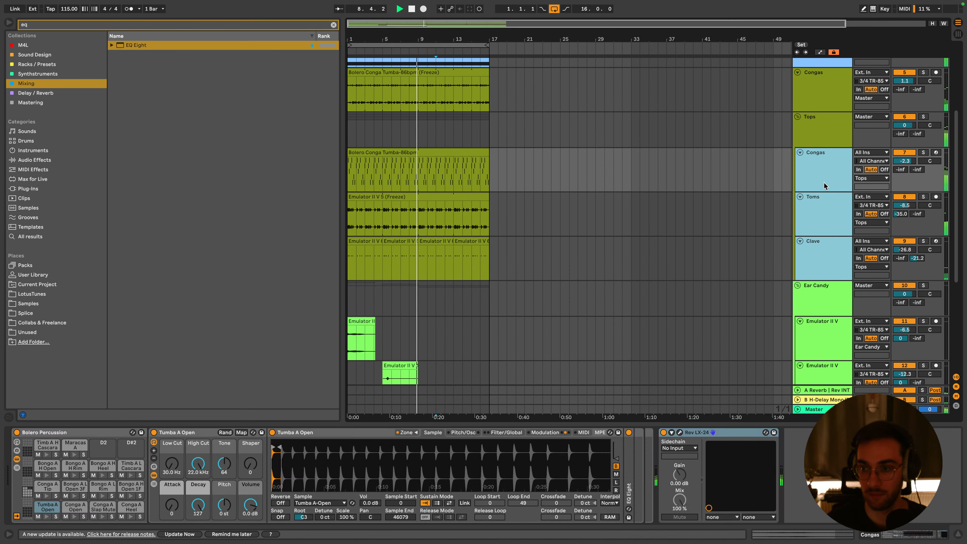
key("u")
left_click(821, 108)
left_click_drag(822, 107, 820, 207)
Rename the frozen Congas track as Conga Detail and shrink it to minimum height
key("super+r")
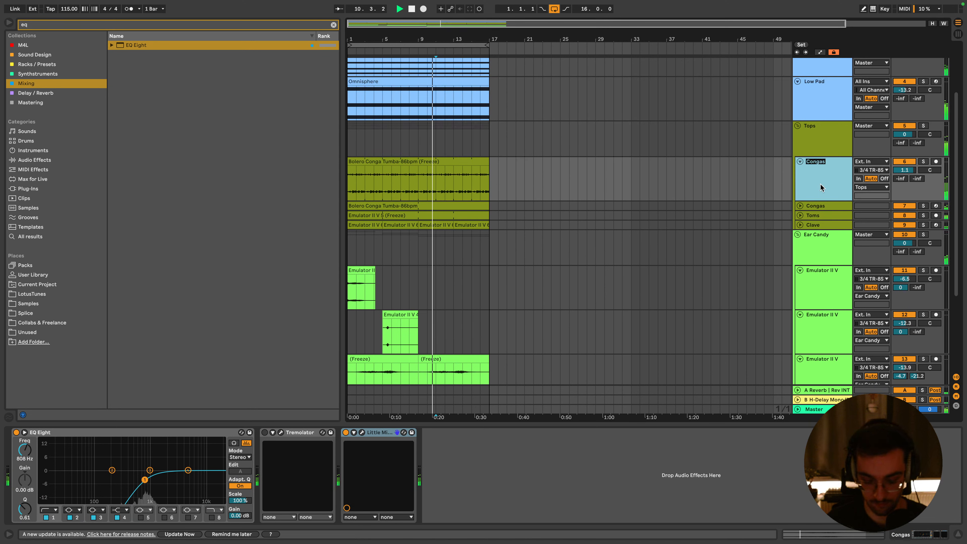
type("Conga Detail")
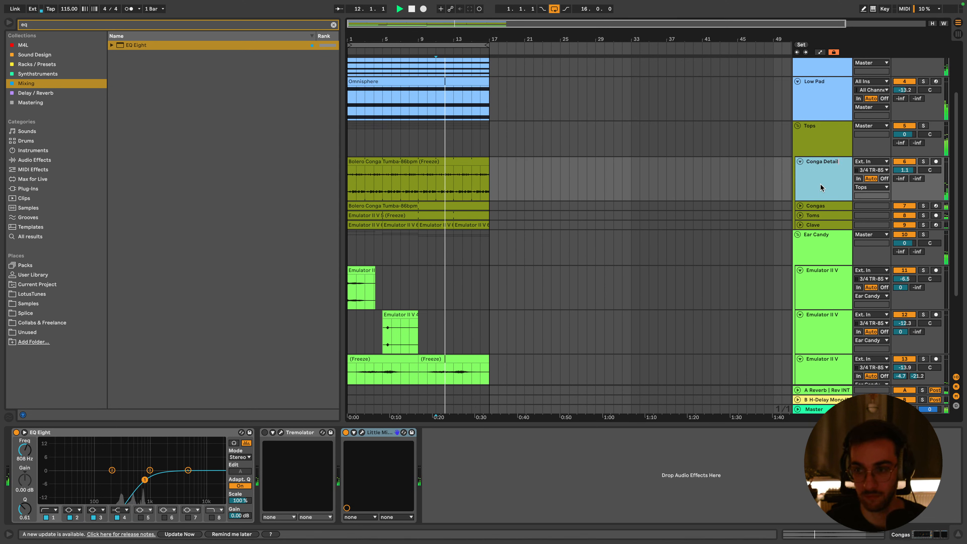
key("Return")
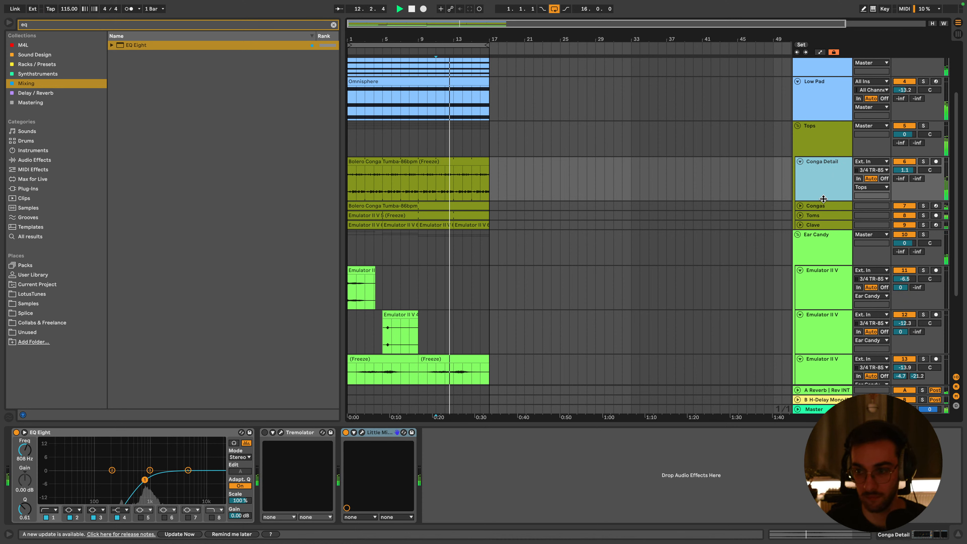
left_click_drag(823, 200, 818, 164)
Group the Hi Pad and Low Pad tracks and name the group Pads
scroll(721, 92, "up", 5)
left_click(821, 162)
left_click(821, 142, "shift")
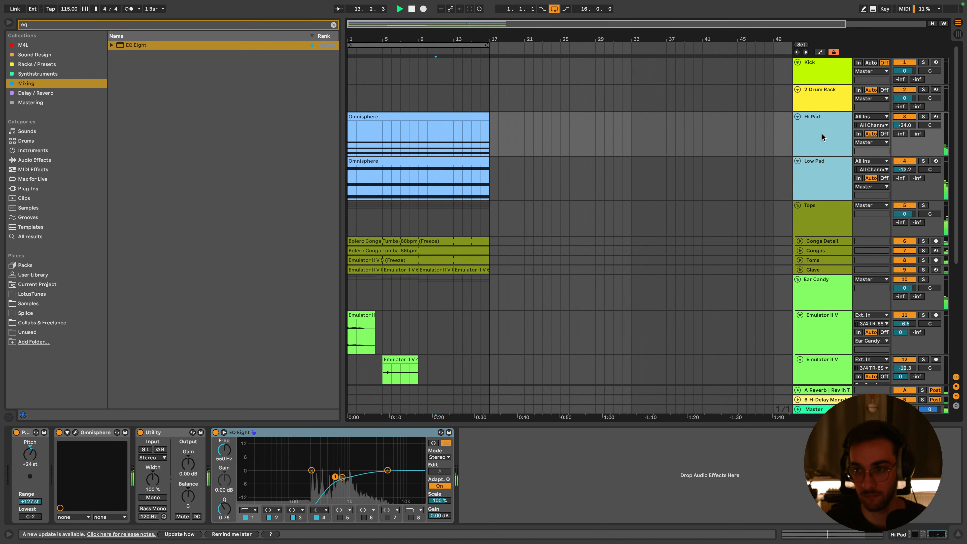
key("super+g")
key("super+r")
type("Pads")
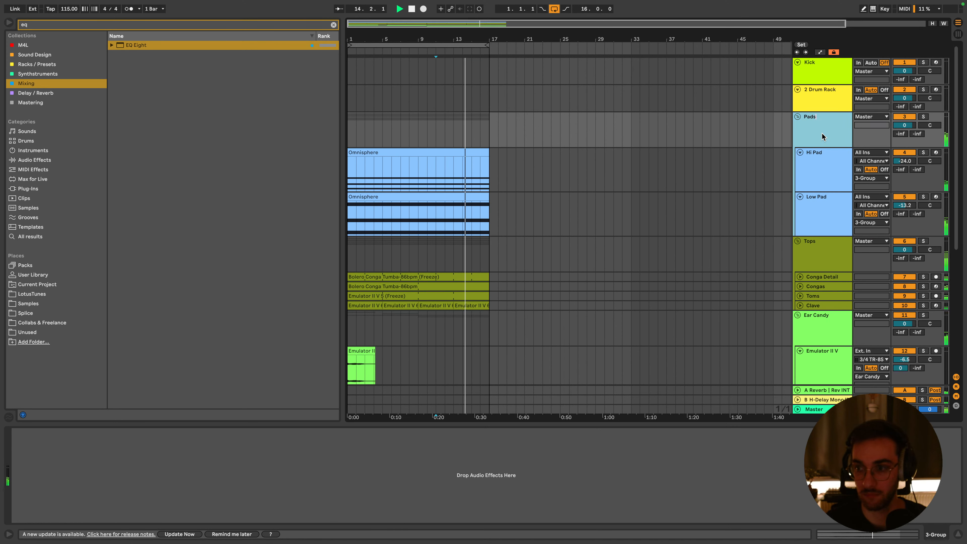
key("Return")
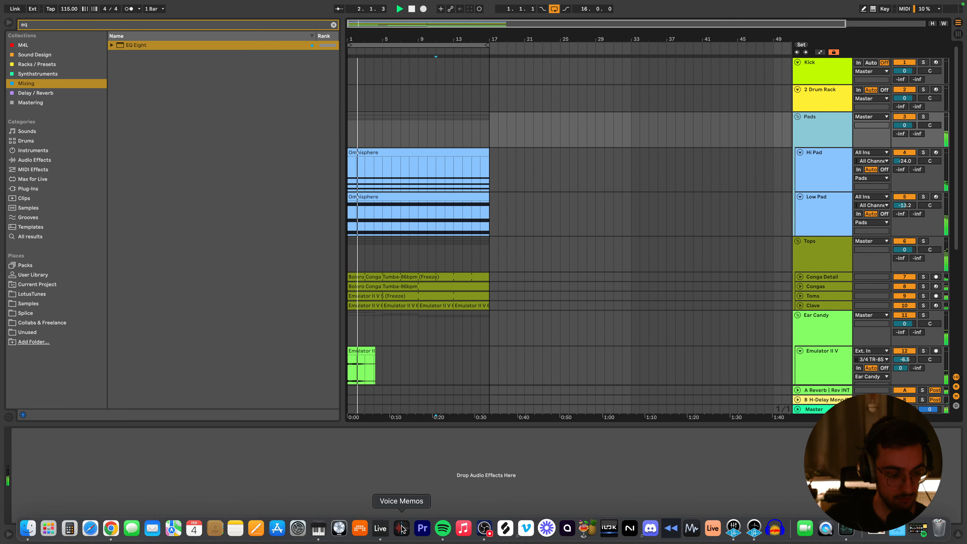
Reduce the height of all the Emulator II V tracks in the Ear Candy group together
left_click(479, 316)
scroll(479, 316, "down", 4)
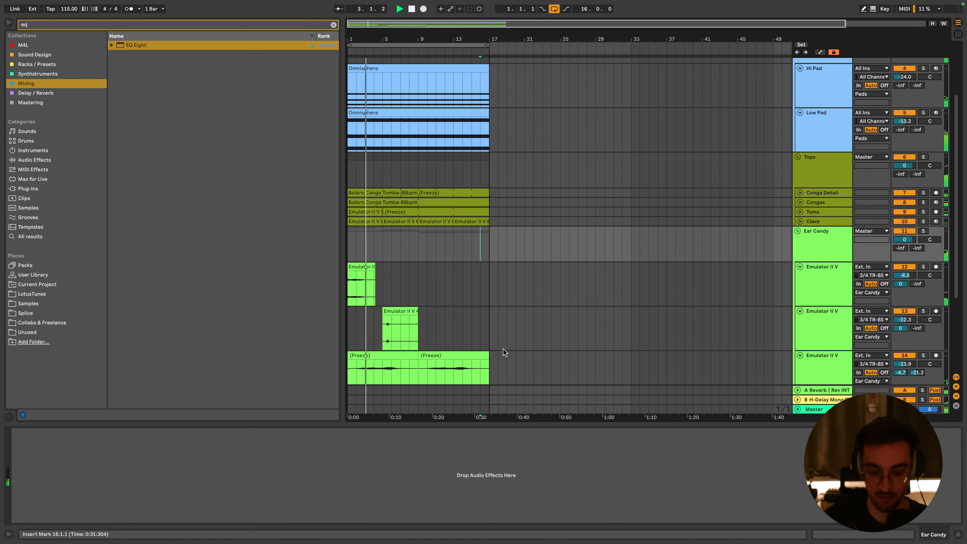
scroll(784, 346, "down", 6)
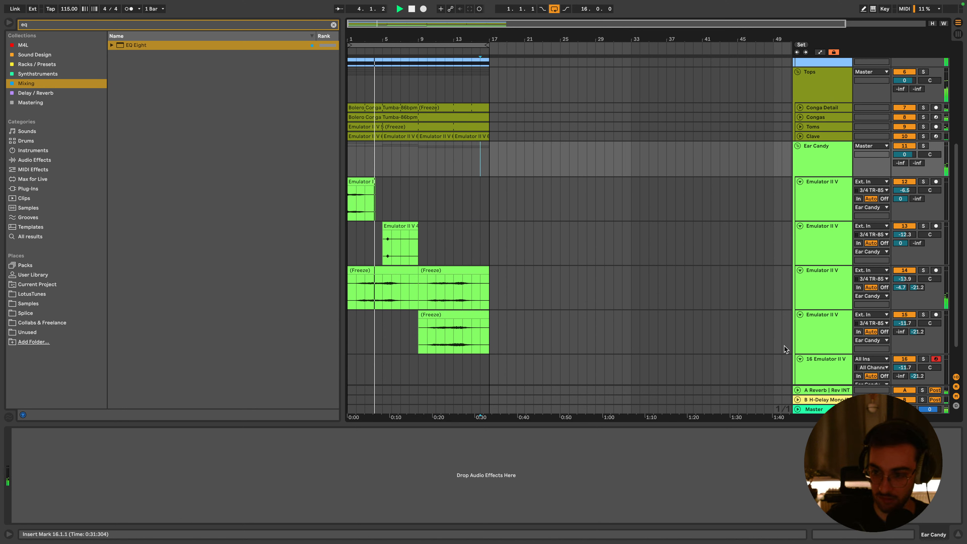
left_click(809, 339)
left_click(825, 184, "shift")
left_click_drag(825, 184, 826, 159)
Open track 16's Emulator II V instrument and load the Synthetic Drum Kit preset
left_click(820, 225)
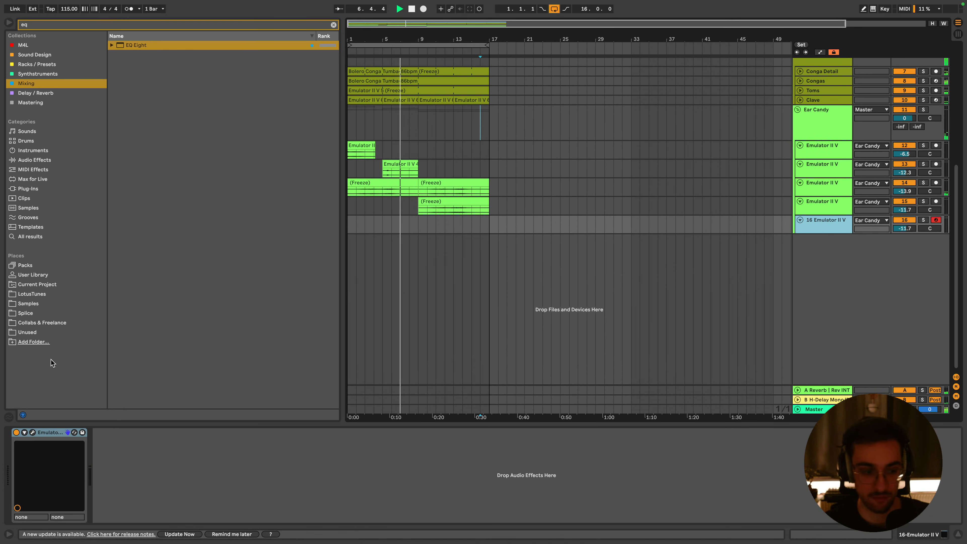
left_click(33, 433)
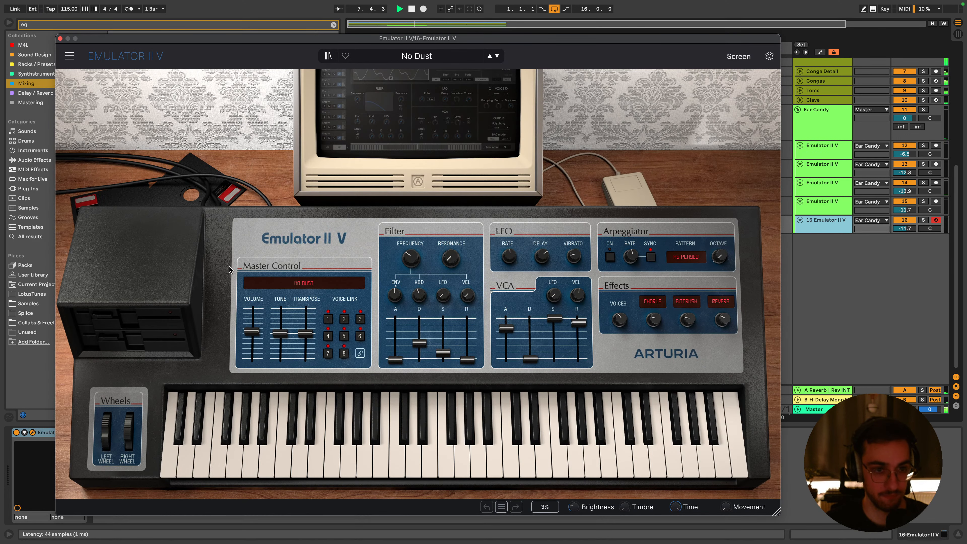
mouse_move(61, 3)
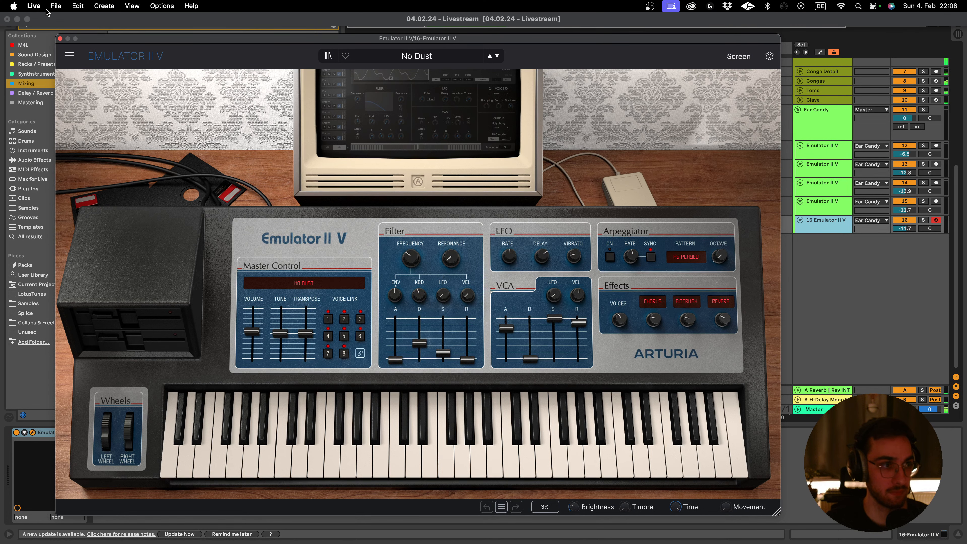
left_click(496, 57)
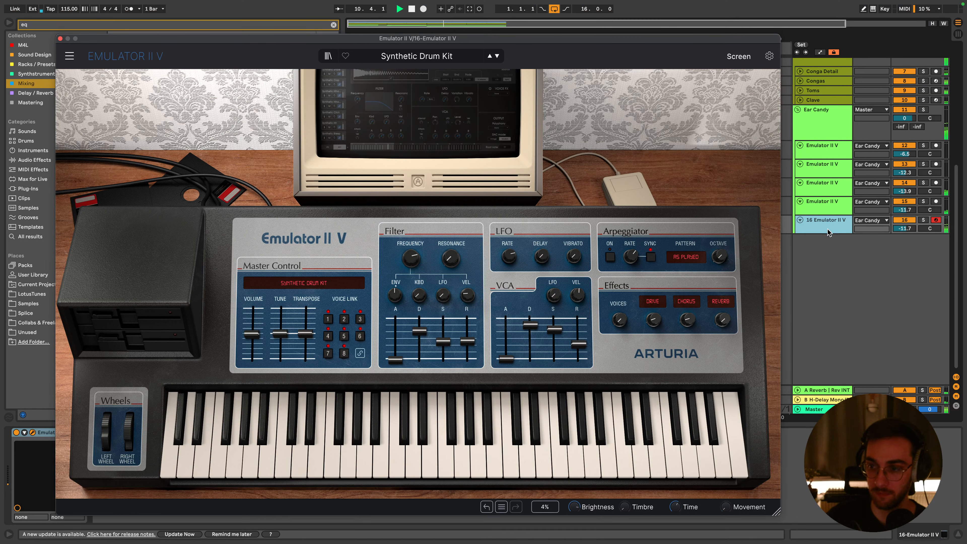
Increase track 16's height and set its volume to -20.8 dB
left_click_drag(822, 232, 821, 284)
left_click(913, 237)
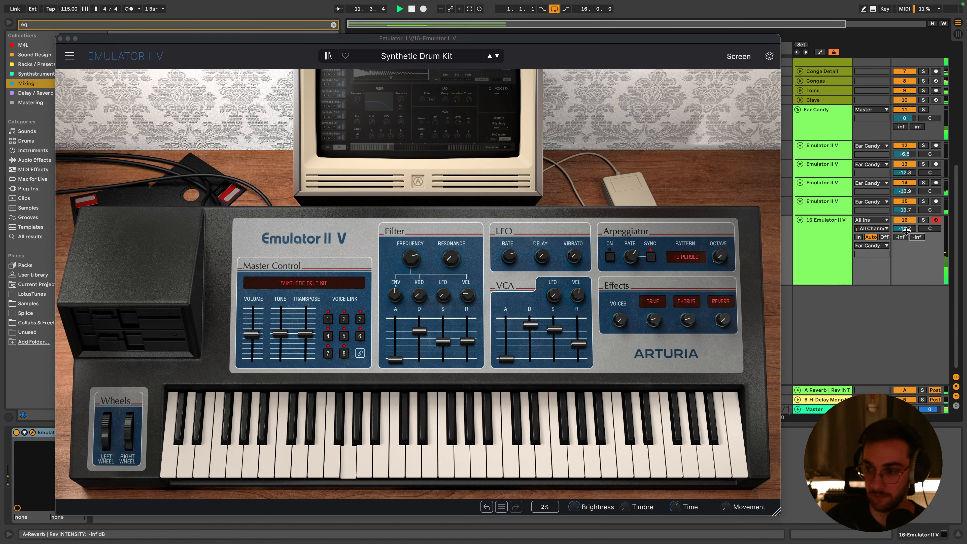
left_click_drag(909, 229, 909, 240)
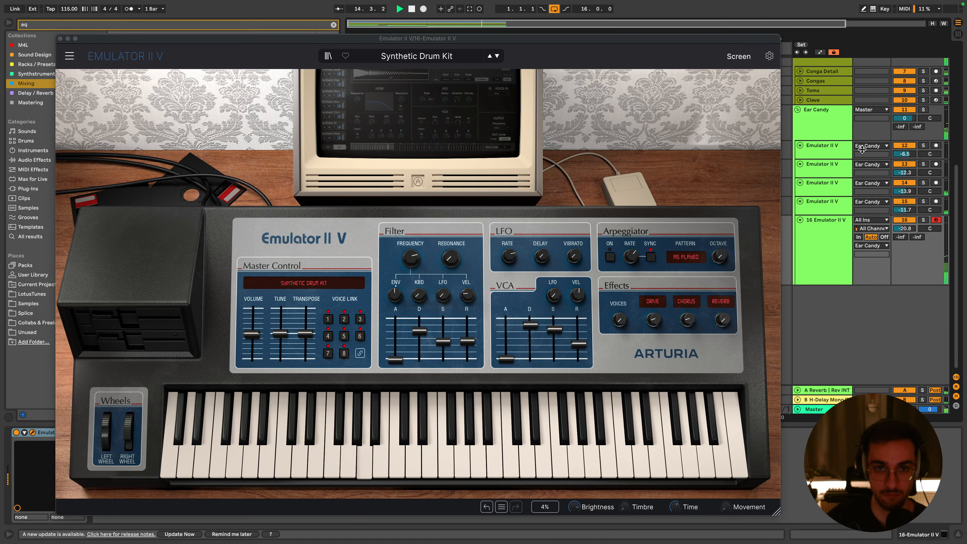
Browse track 16's Emulator II V presets to Folded Time and set the track volume to -17.8 dB
left_click(497, 56)
left_click(496, 56)
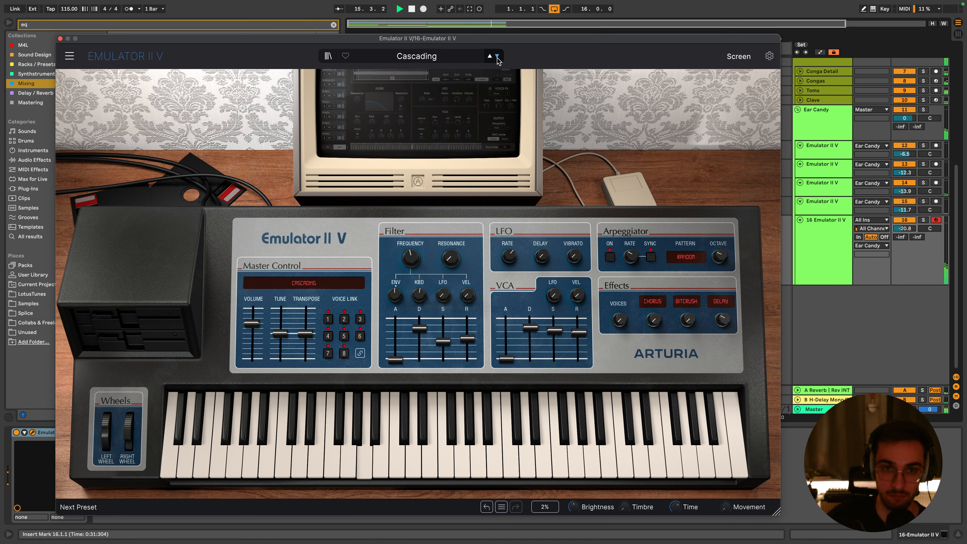
left_click(496, 56)
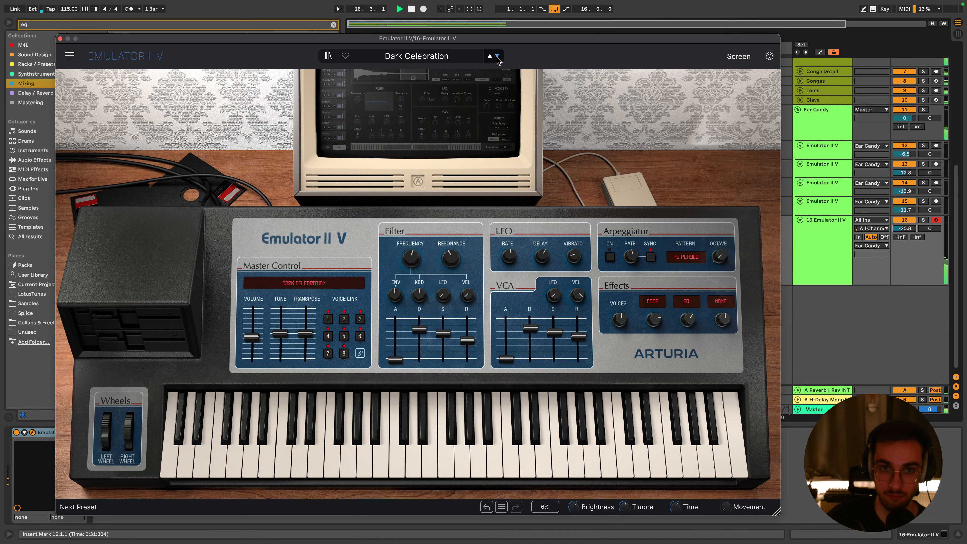
left_click(497, 56)
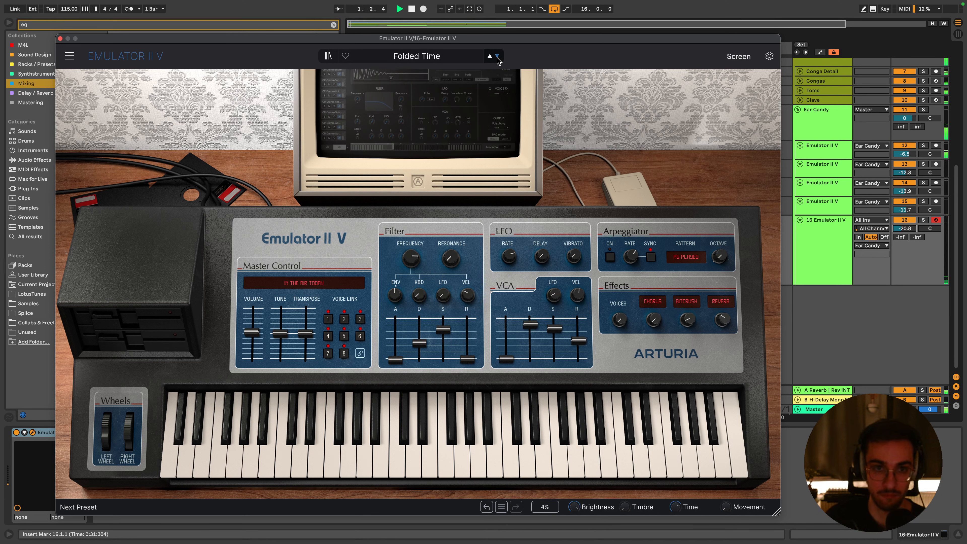
left_click_drag(905, 229, 905, 222)
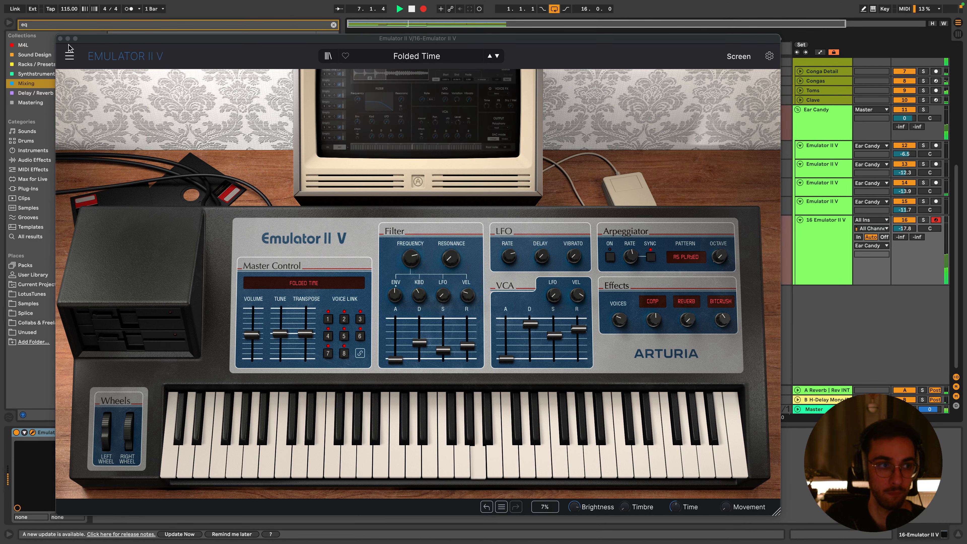
left_click(59, 38)
key("space")
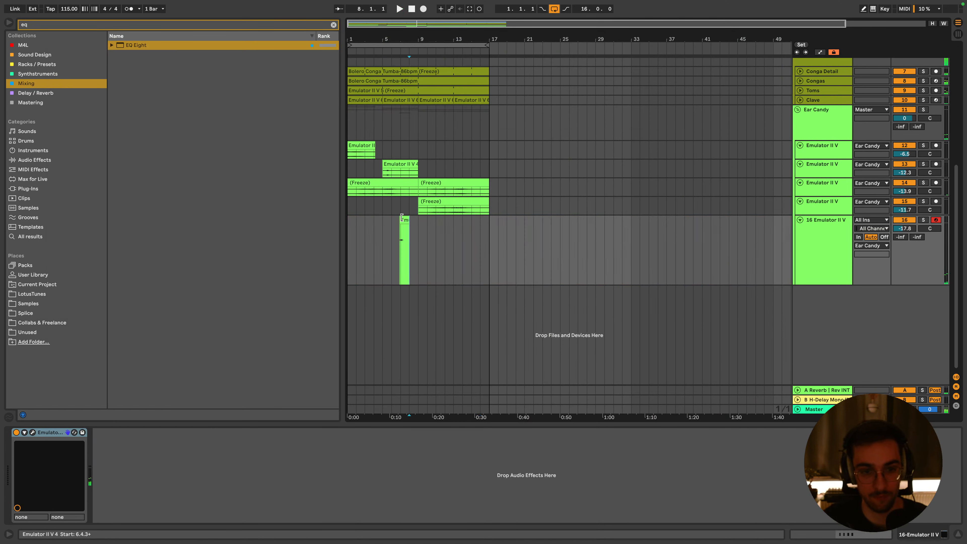
Open the Emulator II V 4 MIDI clip on track 16 and quantize all its A3 notes to the grid
left_click_drag(403, 49, 423, 217)
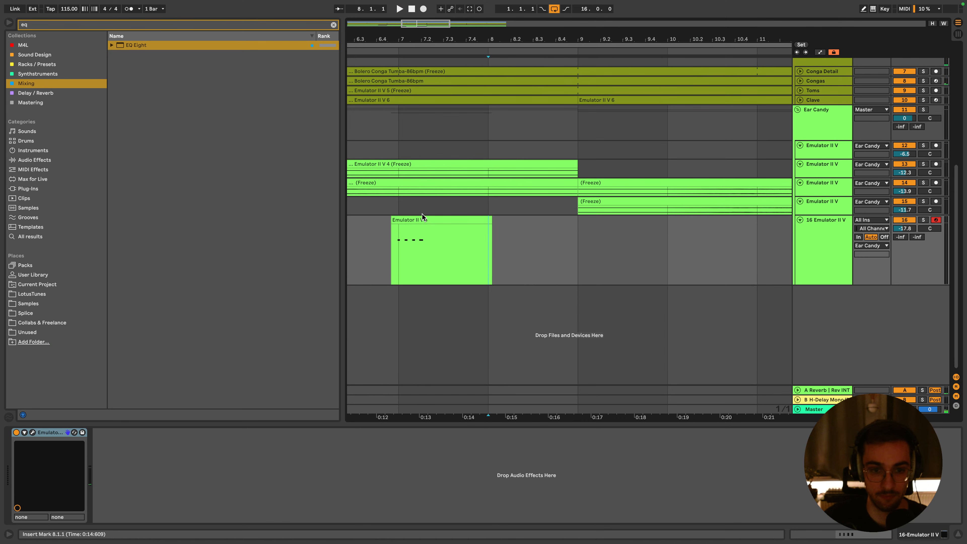
double_click(396, 220)
key("super+a")
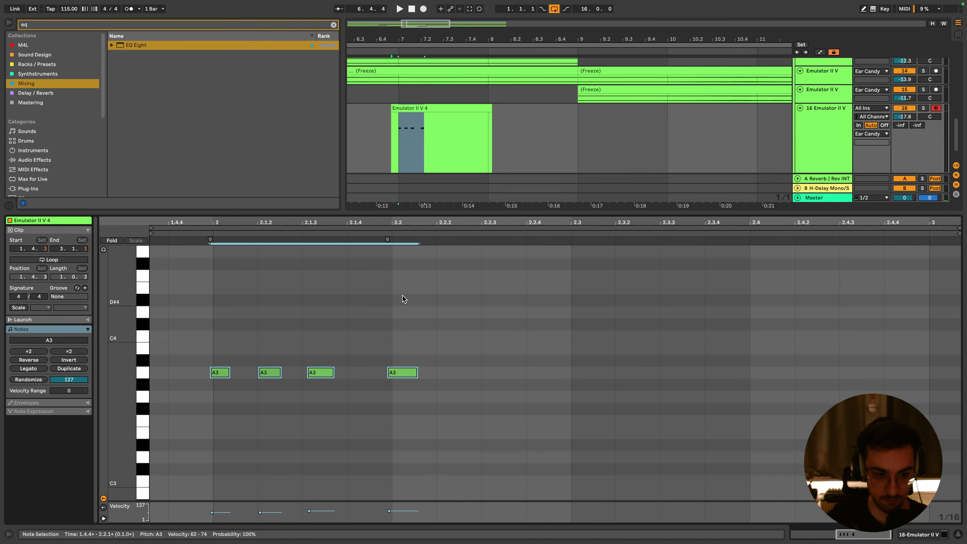
key("space")
left_click(410, 335)
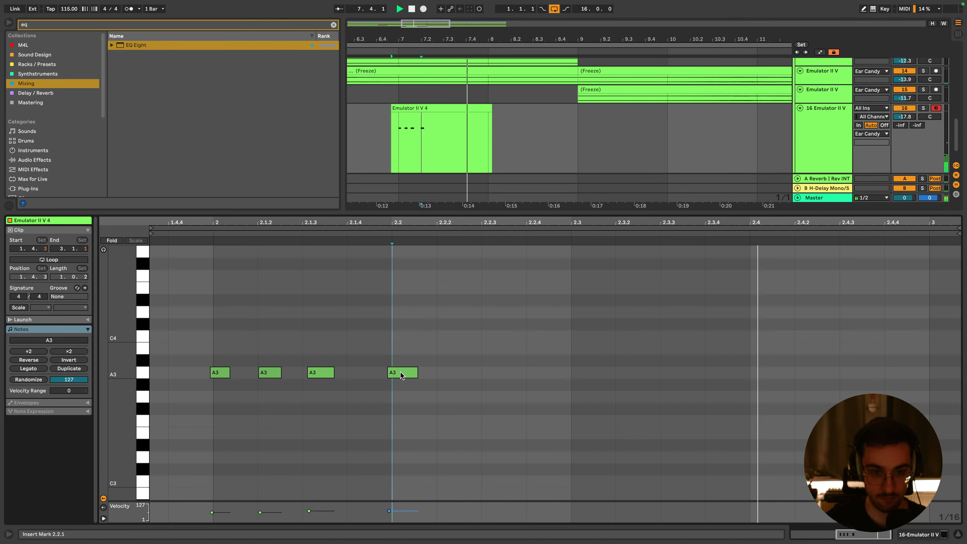
key("super+a")
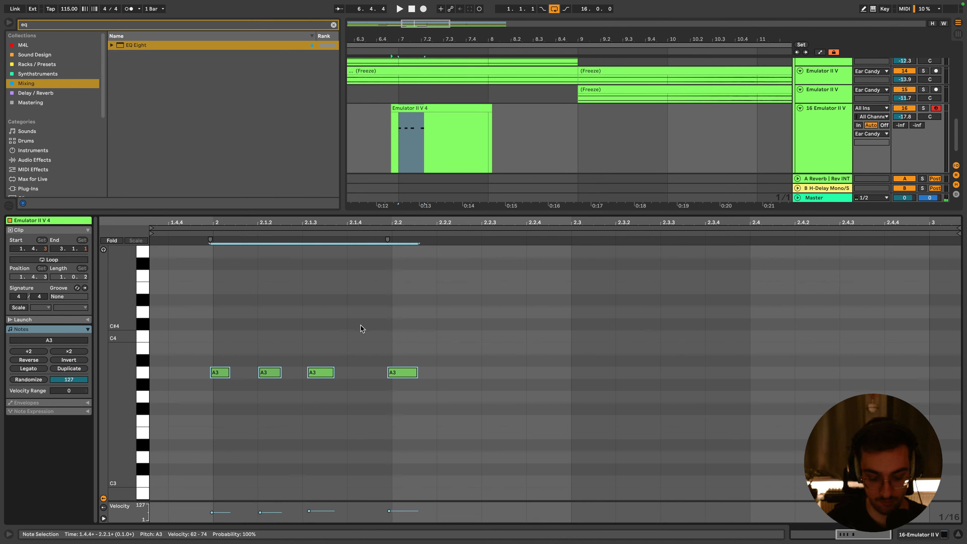
key("space")
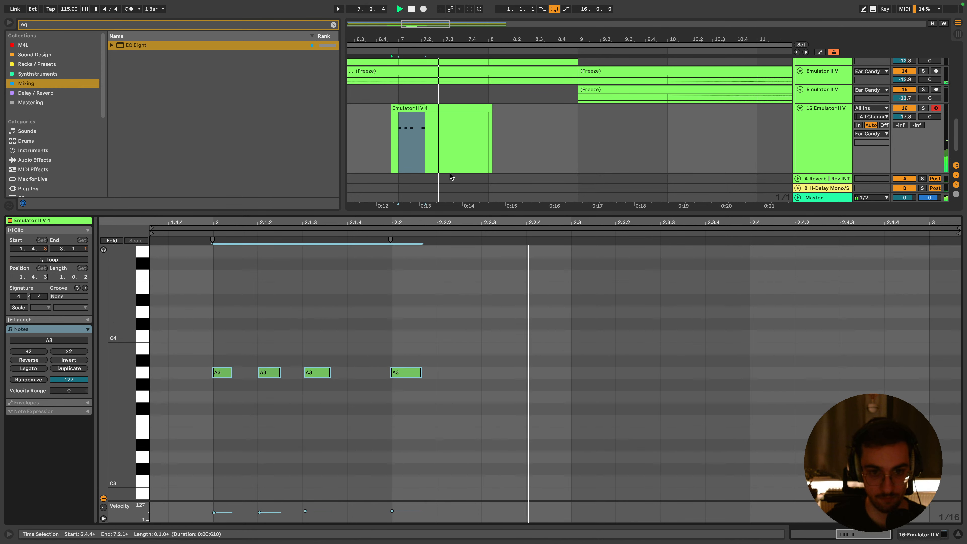
Trim the MIDI clip on track 16 so it runs exactly from 7.1.1 to 8.1.1
key("shift+Tab")
left_click_drag(393, 297, 401, 297)
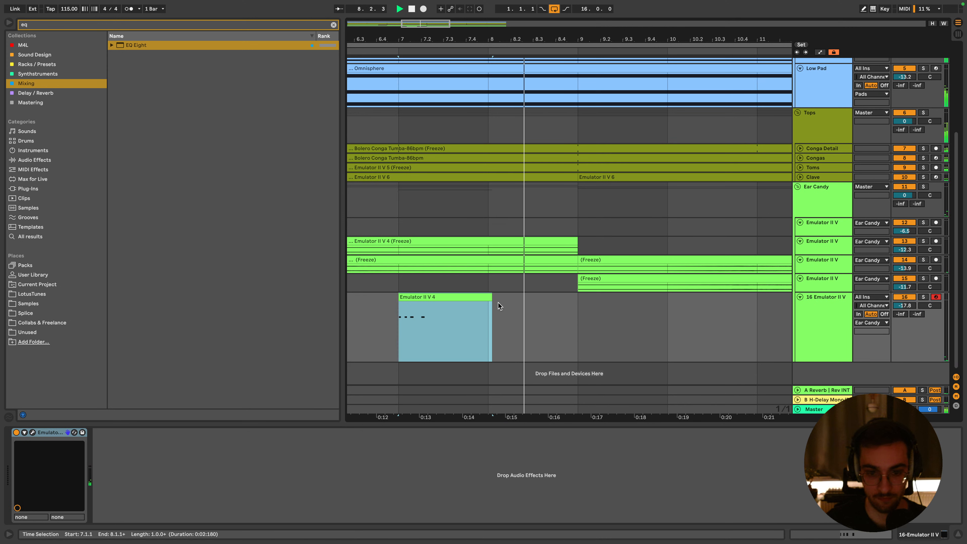
key("space")
left_click_drag(491, 304, 487, 304)
Freeze track 16 and flatten it to audio
right_click(829, 316)
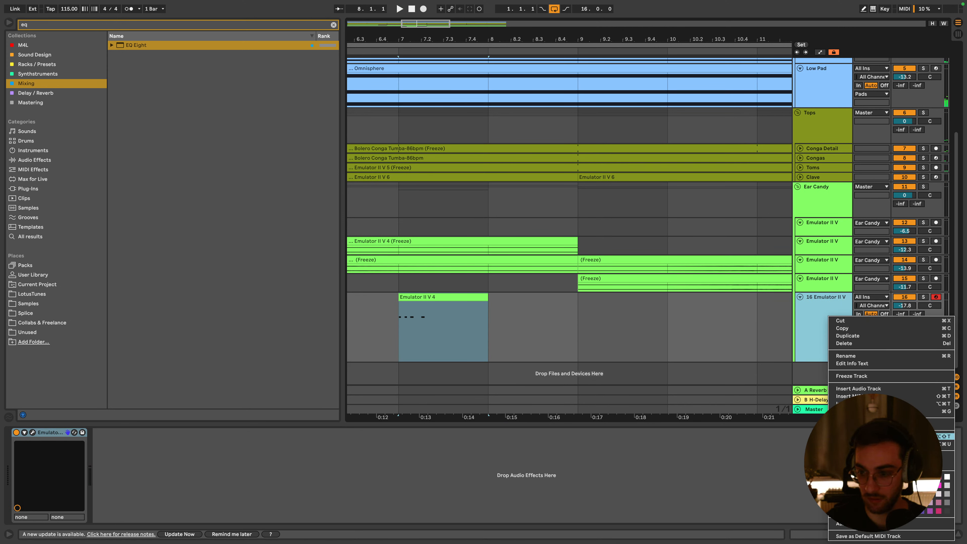
left_click(817, 304)
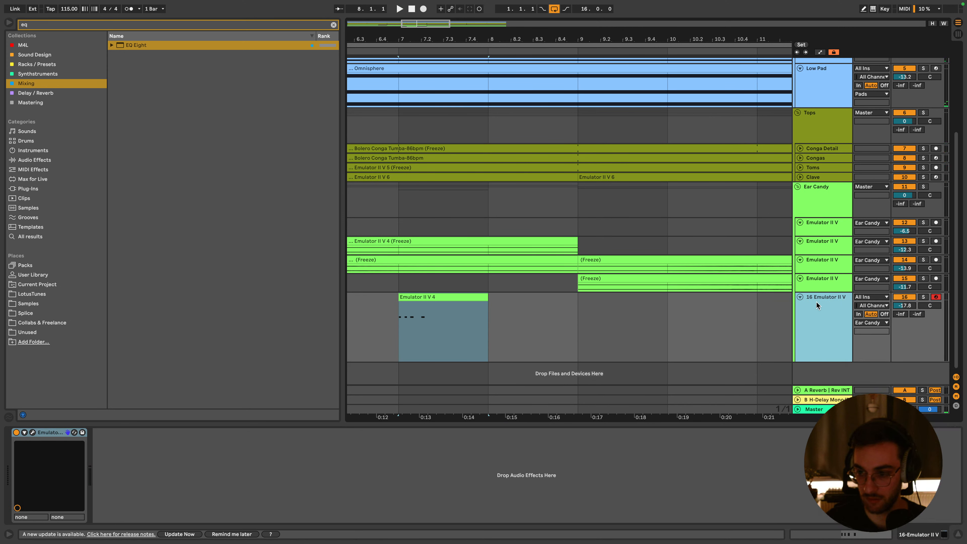
right_click(819, 325)
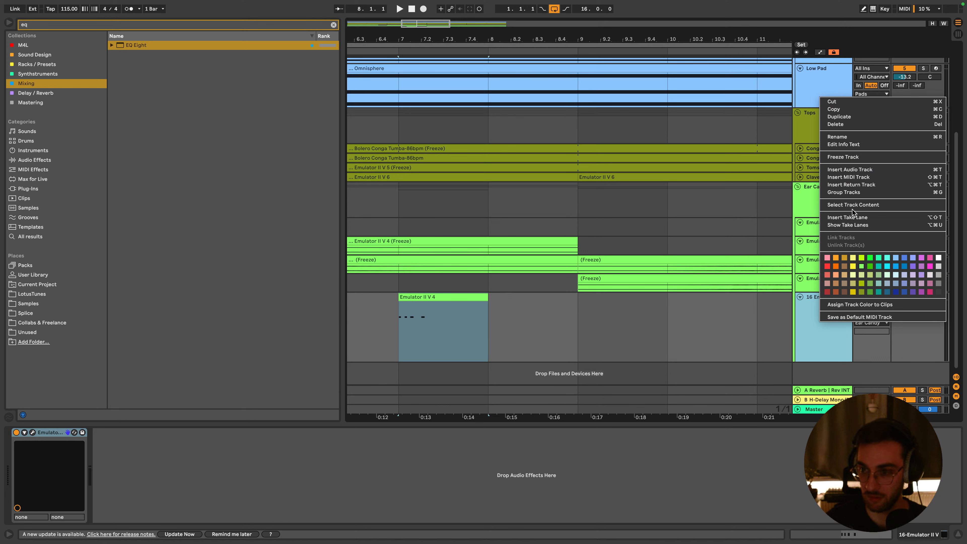
left_click(843, 157)
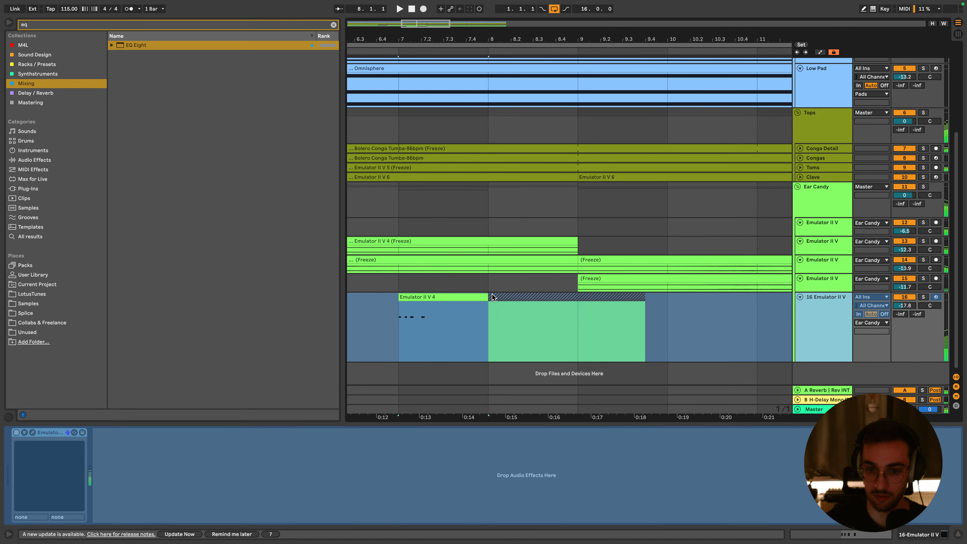
right_click(842, 321)
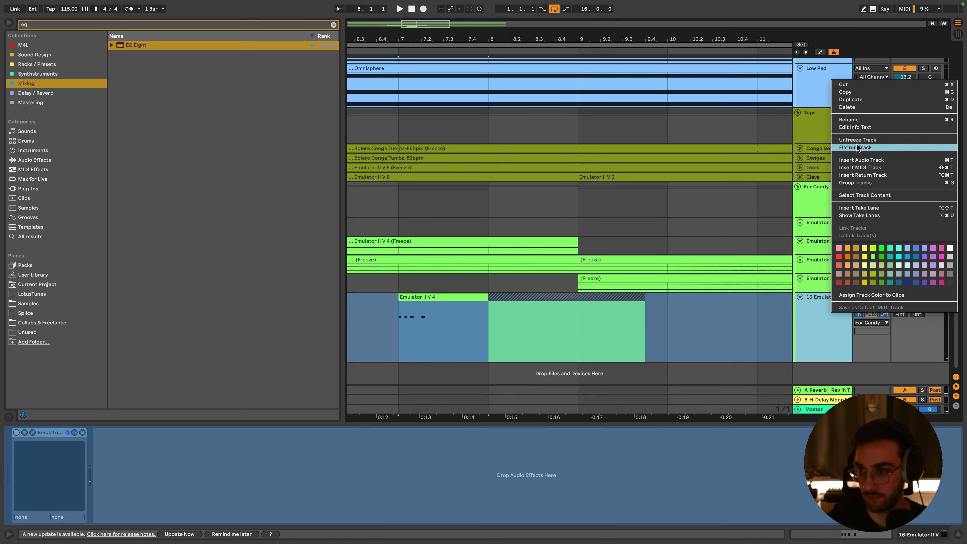
Extend the flattened clip's end to about 9.4.2 to include its tail, and play it back
left_click(496, 297)
left_click_drag(487, 297, 691, 307)
key("space")
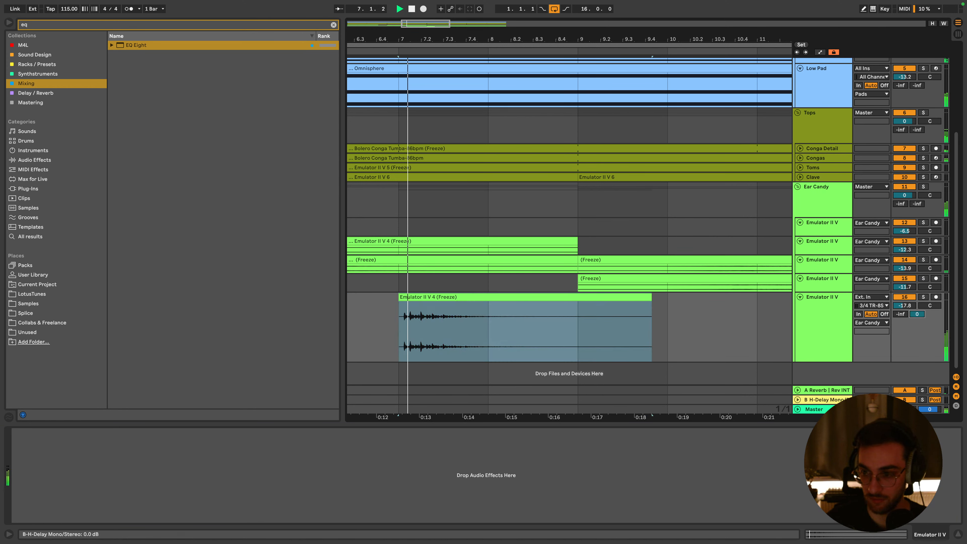
key("space")
Open the H-Delay plug-in on return B and set track 16's send to it to -17.2 dB
left_click(826, 400)
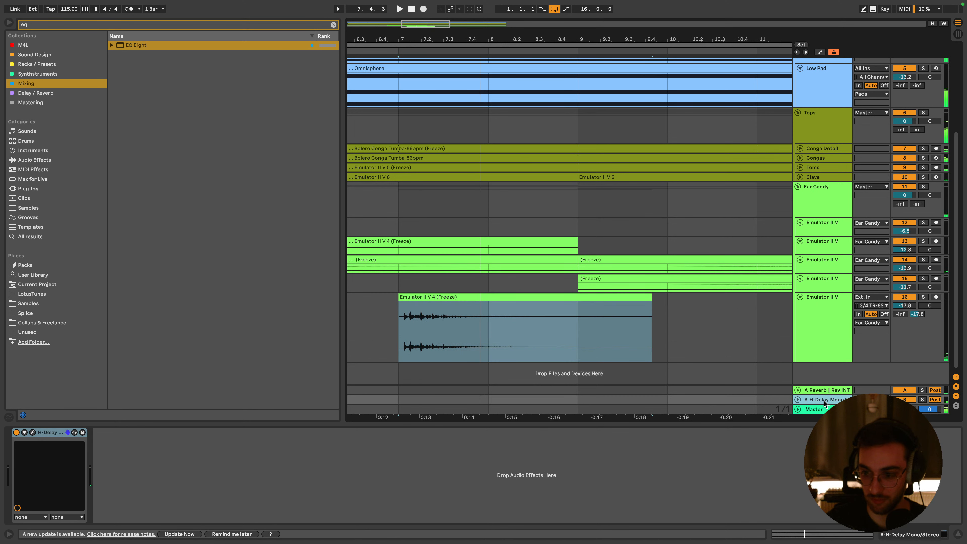
left_click(33, 432)
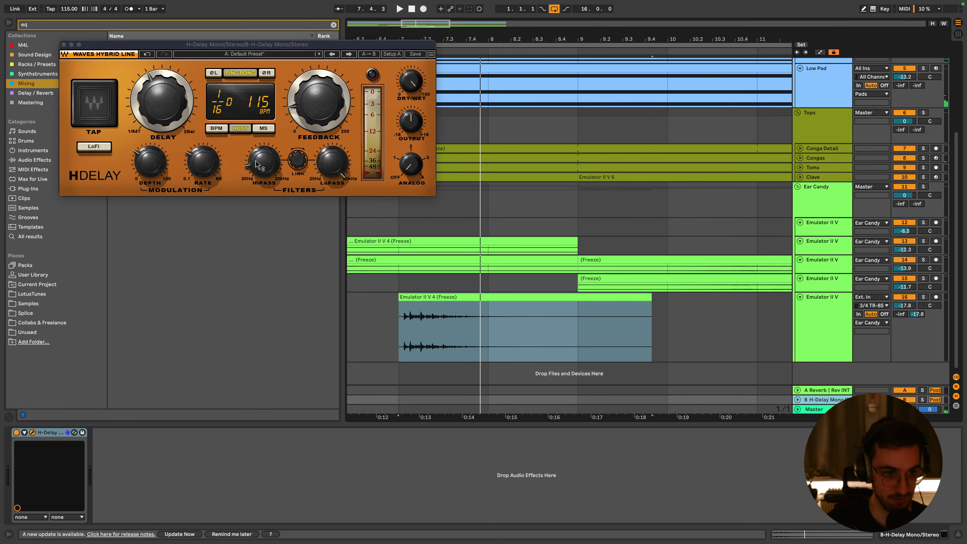
key("space")
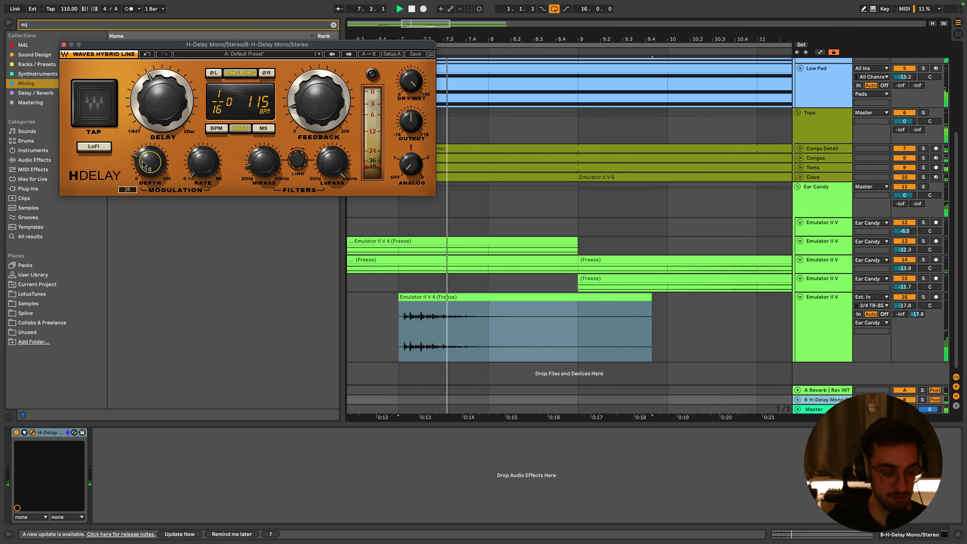
mouse_move(917, 314)
left_mouse_down()
mouse_move(917, 299)
mouse_move(918, 313)
left_mouse_up()
Adjust the modulation depth of the H-Delay on return B while auditioning track 16's clip
left_click_drag(144, 155, 144, 165)
key("space")
key("space")
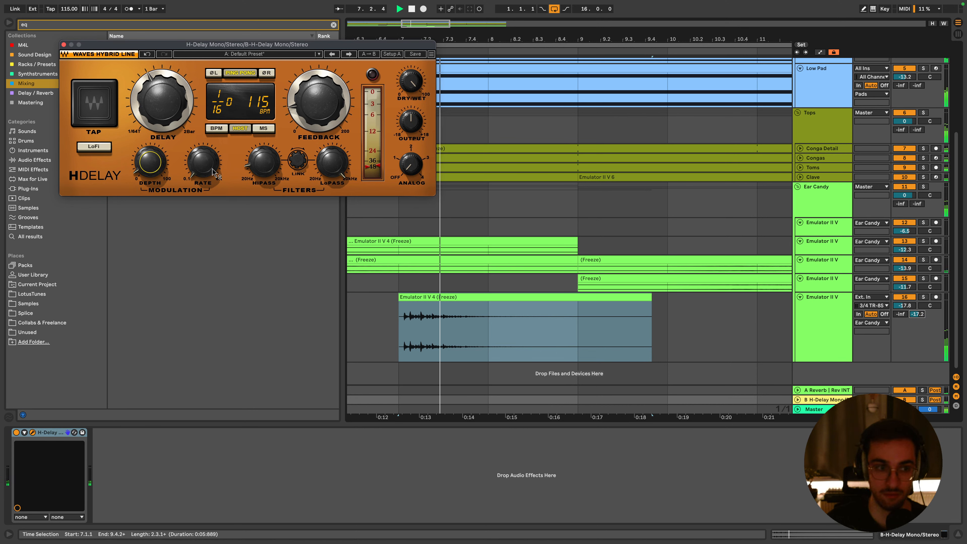
key("space")
left_click_drag(150, 163, 150, 129)
key("space")
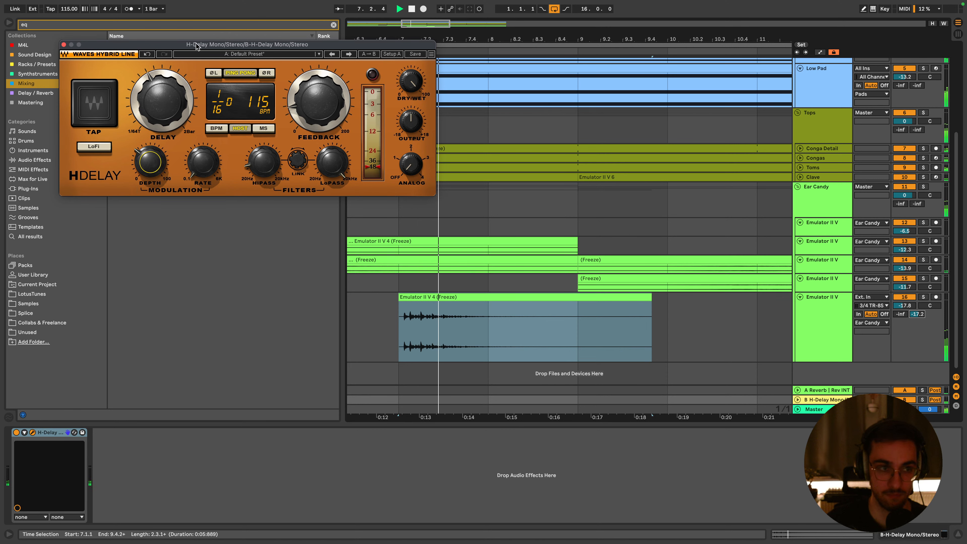
left_click(63, 44)
Reduce track 16's height to roughly match the other Emulator II V tracks in the Ear Candy group
left_click(815, 314)
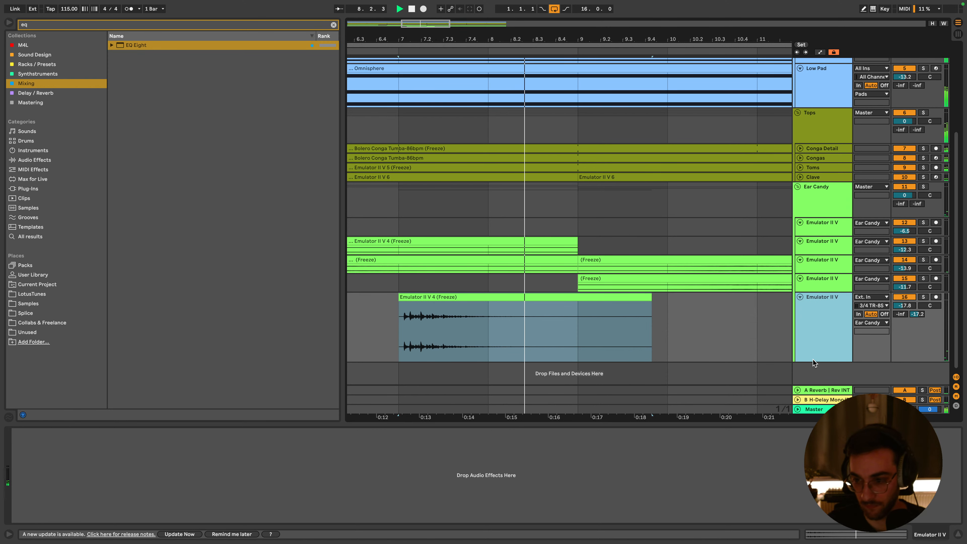
left_click_drag(813, 363, 813, 319)
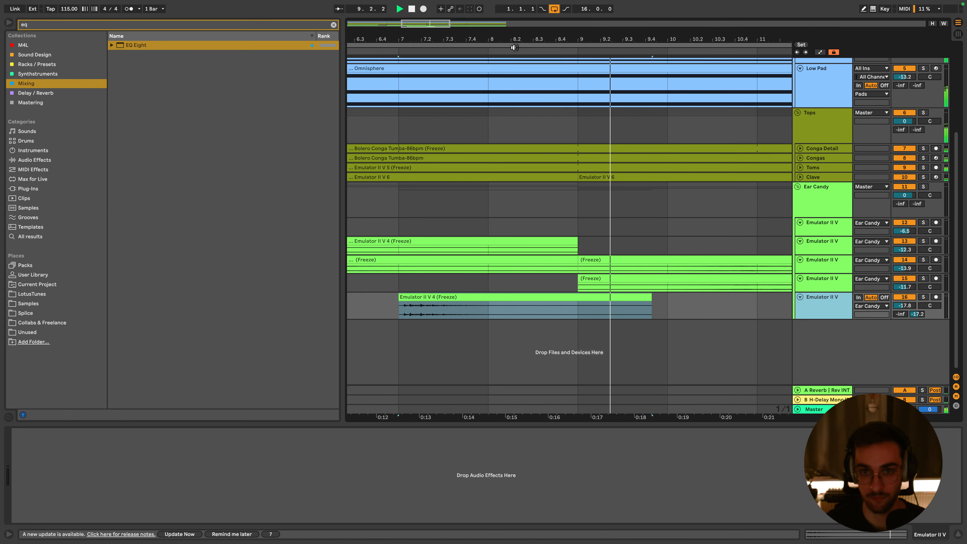
left_click_drag(514, 40, 404, 37)
Add the u-he ColourCopy delay to track 16 and adjust its Regen amount
left_click(333, 25)
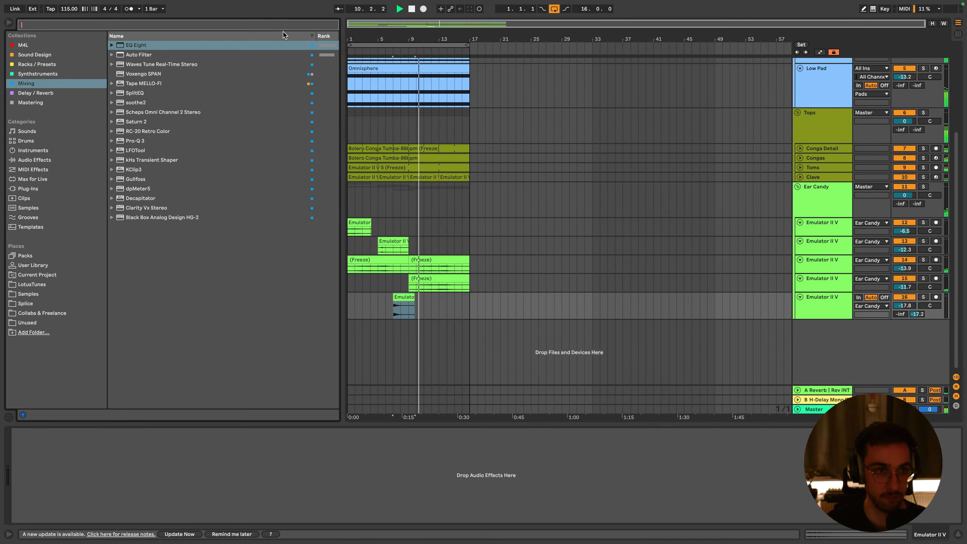
left_click(35, 191)
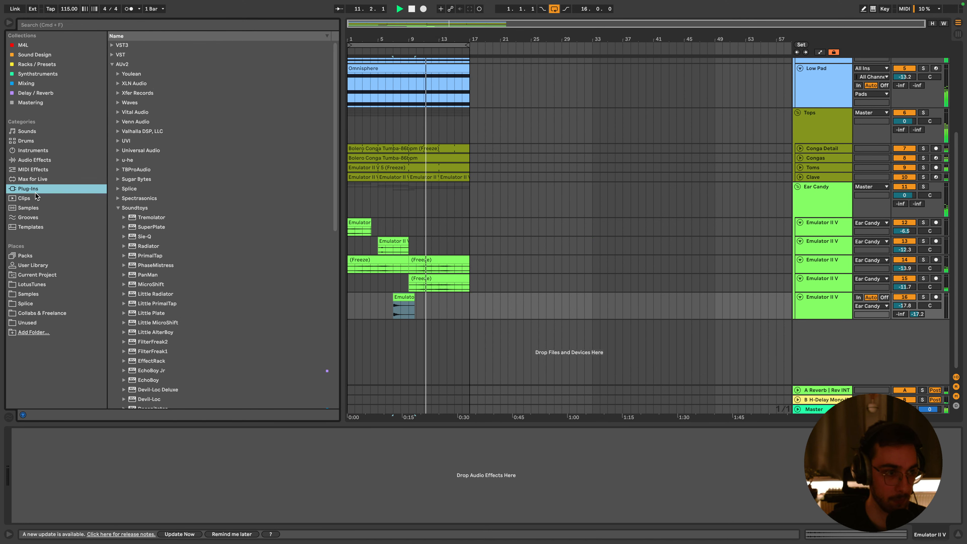
left_click(118, 208)
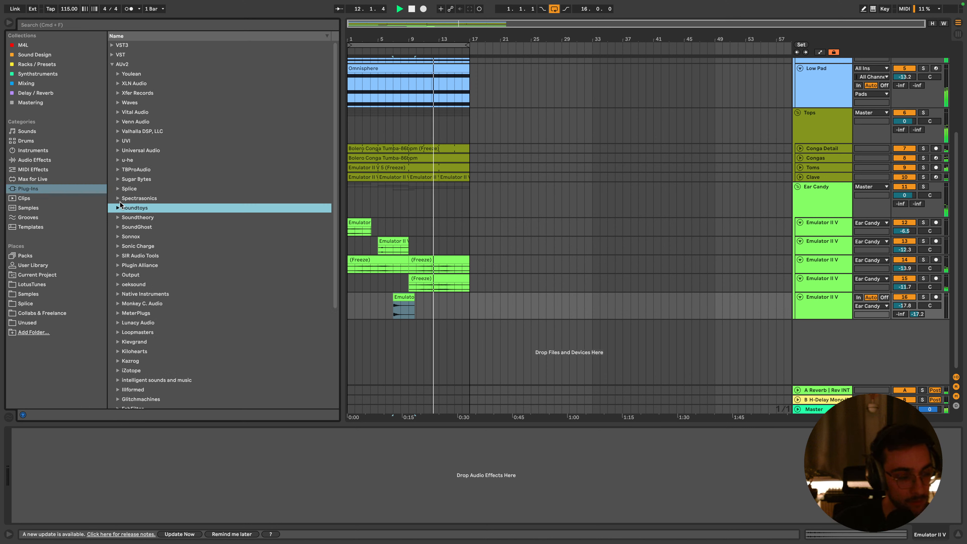
left_click(118, 160)
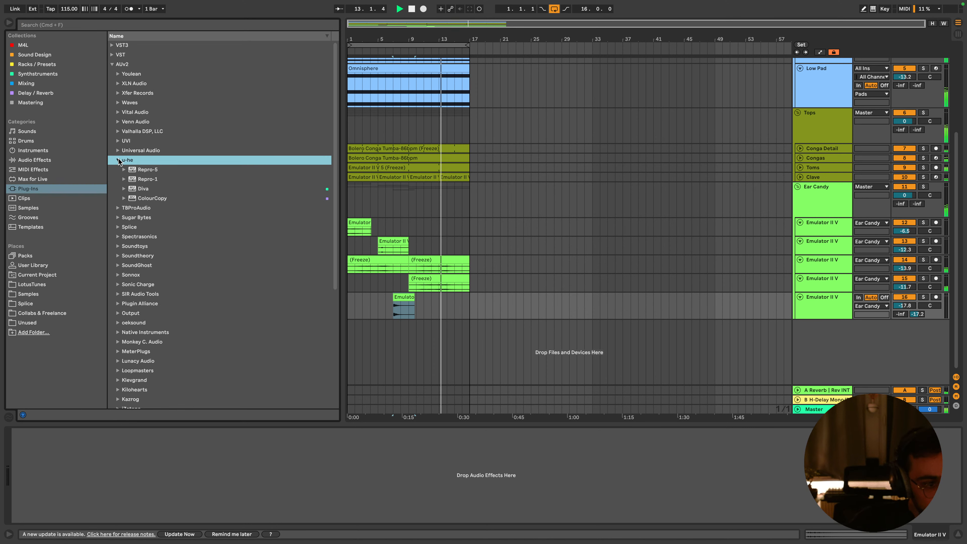
left_click_drag(148, 198, 377, 303)
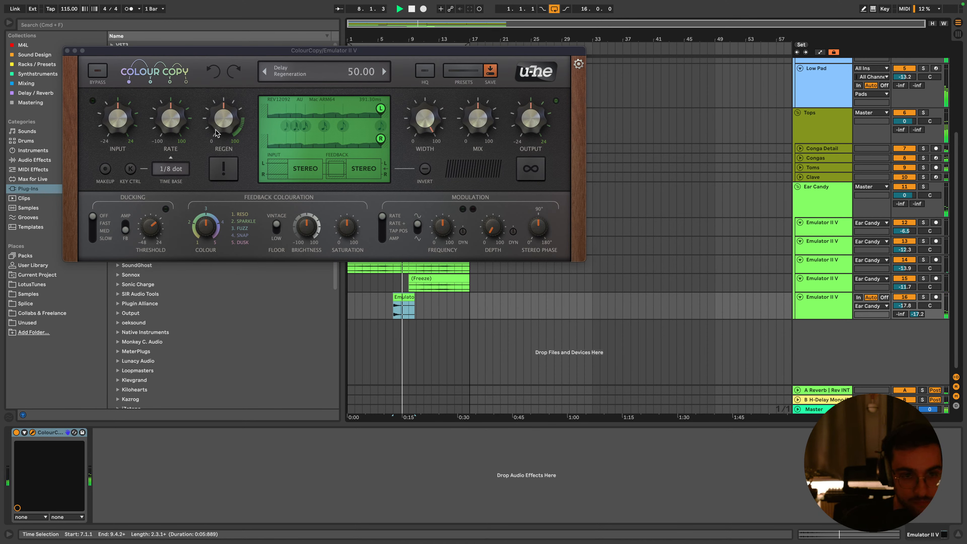
left_click_drag(223, 128, 224, 109)
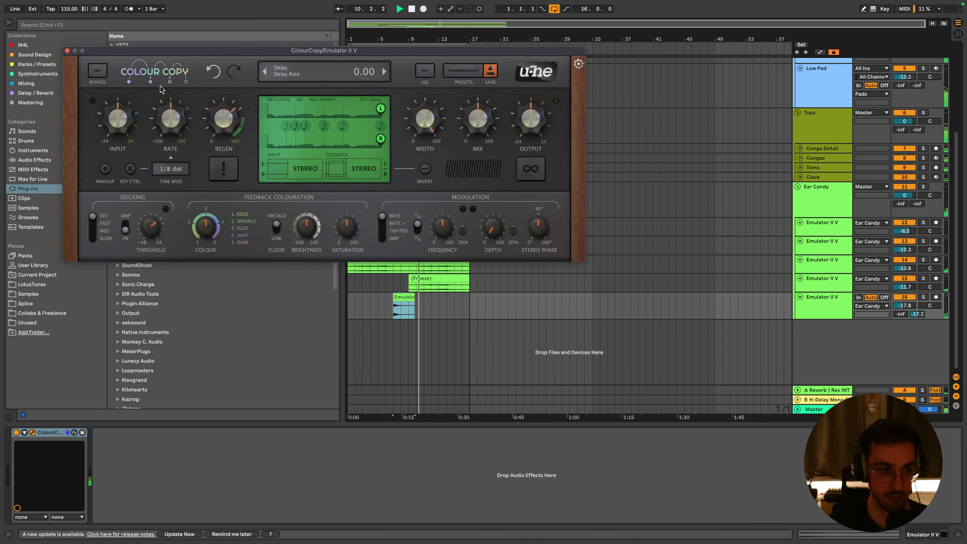
left_click(67, 50)
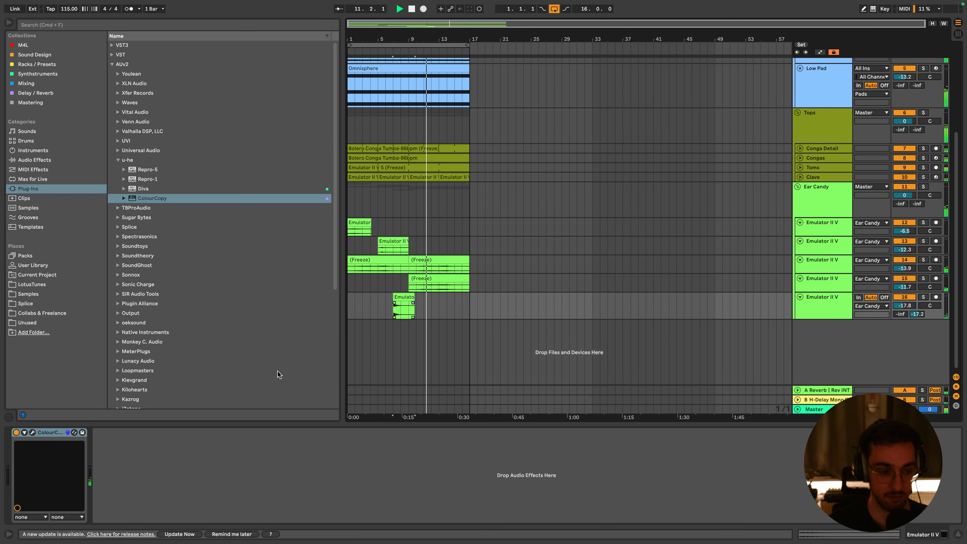
Search the Mixing collection for "auto" and insert Auto Filter before ColourCopy on track 16
key("super+f")
type("auto")
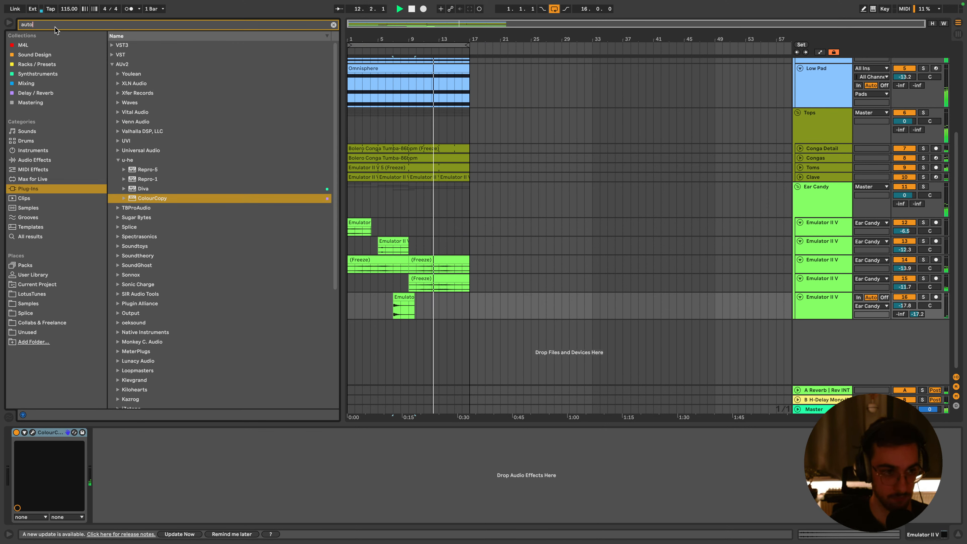
left_click(41, 82)
left_click_drag(138, 46, 42, 471)
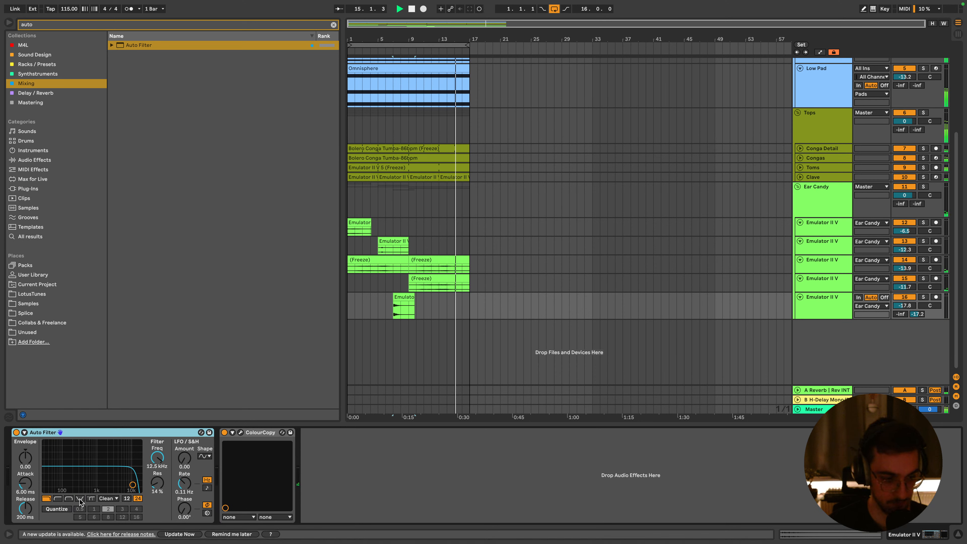
Set Auto Filter to band-pass at 250 Hz with 62% resonance and an LFO amount of 23.0, and audition the clip
left_click(69, 498)
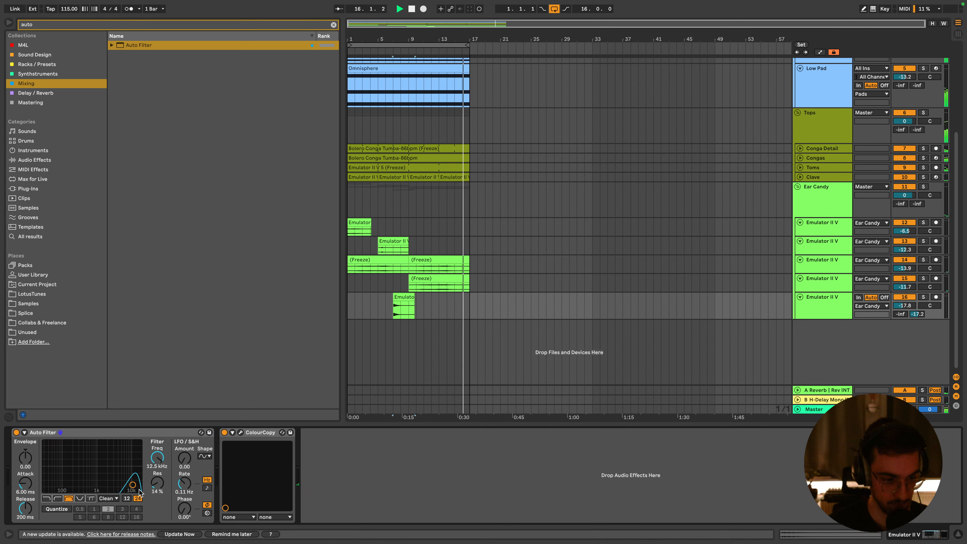
left_click_drag(132, 484, 93, 466)
left_click_drag(185, 459, 158, 470)
left_click(399, 296)
key("space")
key("space")
key("space")
key("space")
key("space")
key("space")
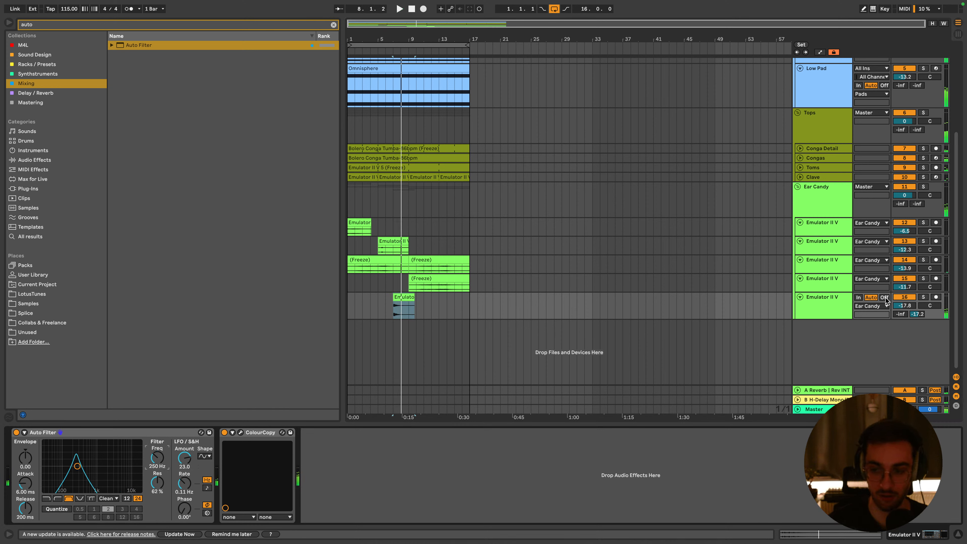
Solo track 16, raise its volume to -14.8 dB, and set Auto Filter to 682 Hz, 55% resonance and a synced 1/2 LFO rate
left_click(923, 297)
key("space")
key("space")
left_click_drag(904, 306, 904, 302)
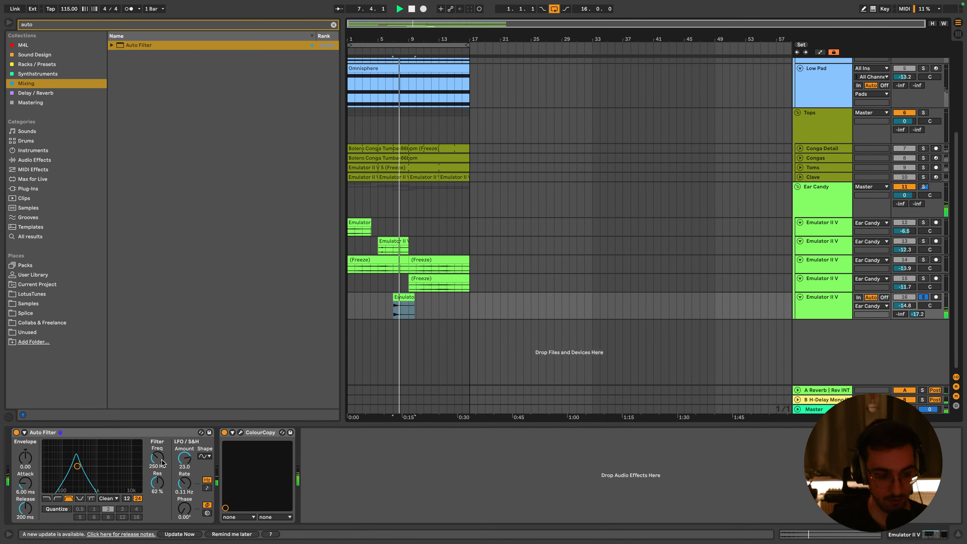
key("space")
key("space")
left_click_drag(160, 465, 161, 458)
key("space")
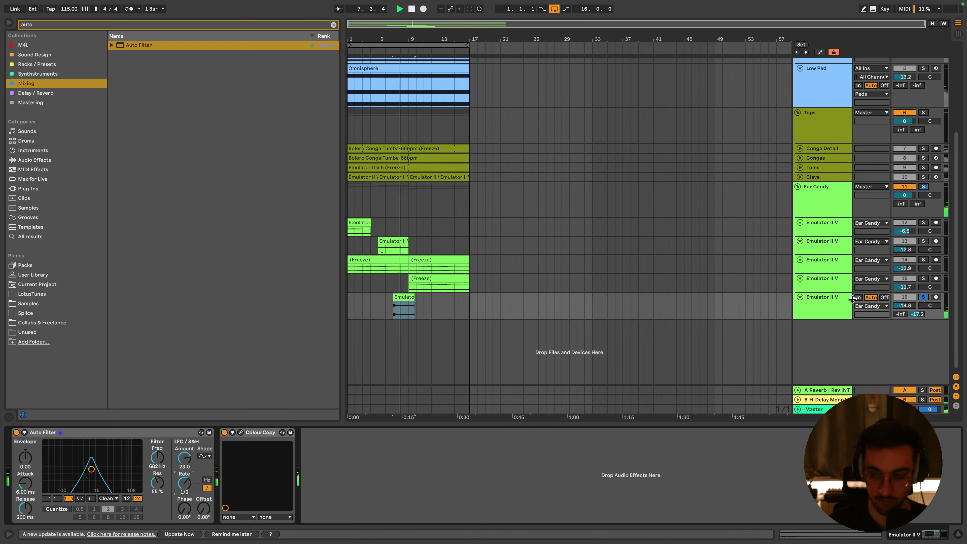
Add EQ Eight after ColourCopy on track 16 with a low cut at 330 Hz, and audition the clip without solo
left_click(65, 24)
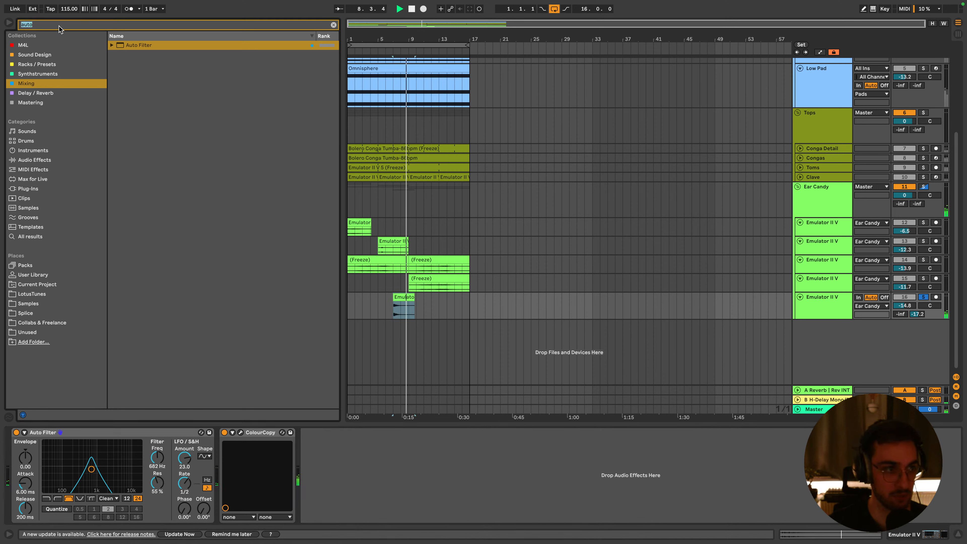
type("eq")
key("Return")
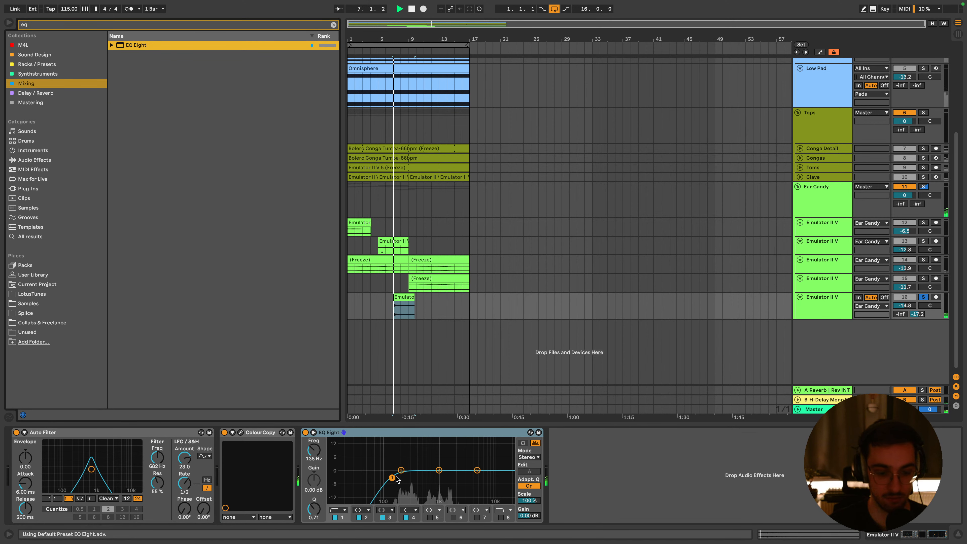
left_click_drag(391, 477, 413, 478)
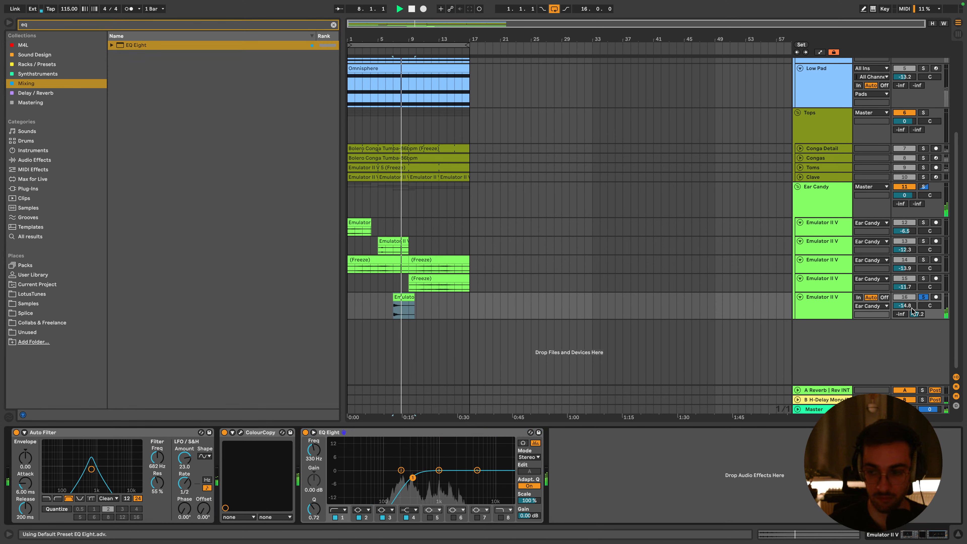
key("s")
key("space")
key("space")
left_click(409, 298)
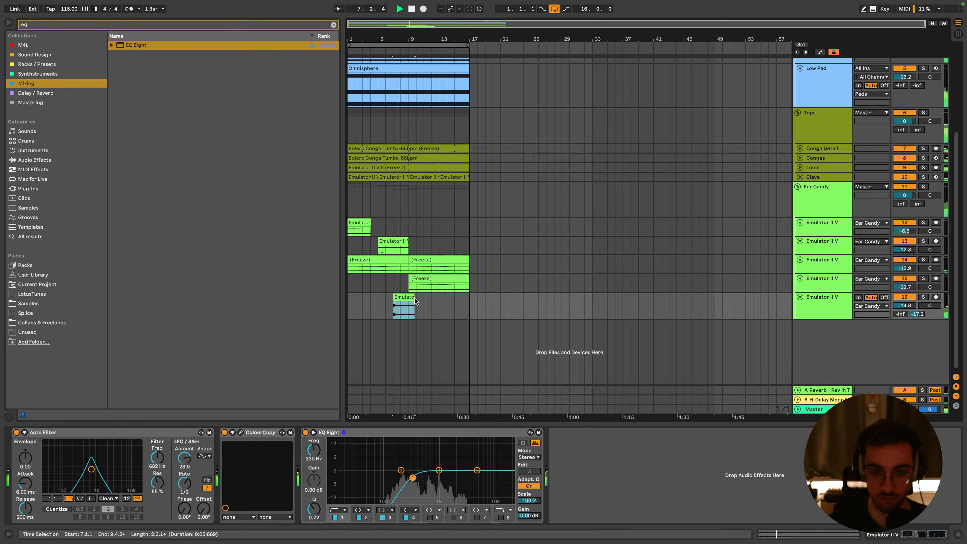
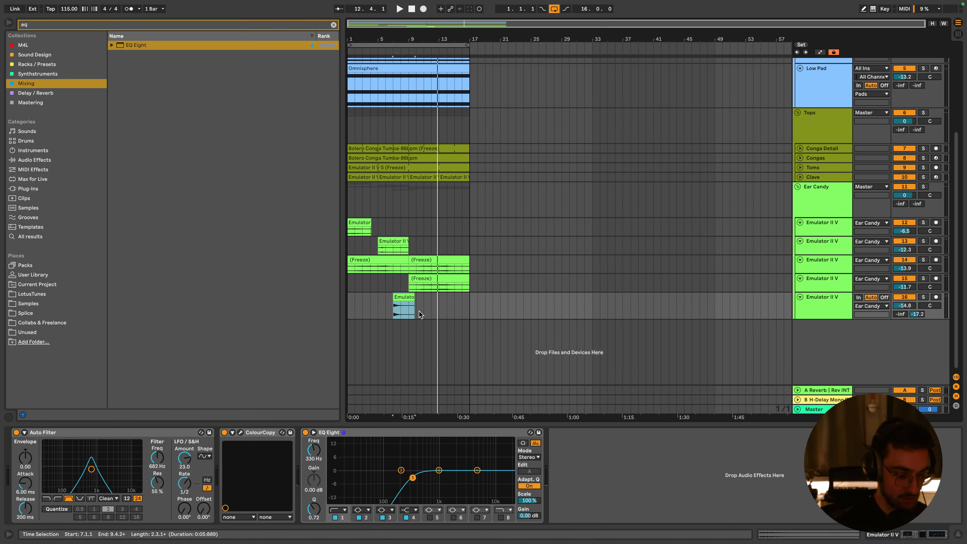
Set Auto Filter's resonance to 53% and its free-running LFO rate to 0.08 Hz on track 16, and save the set
key("space")
scroll(381, 343, "up", 3)
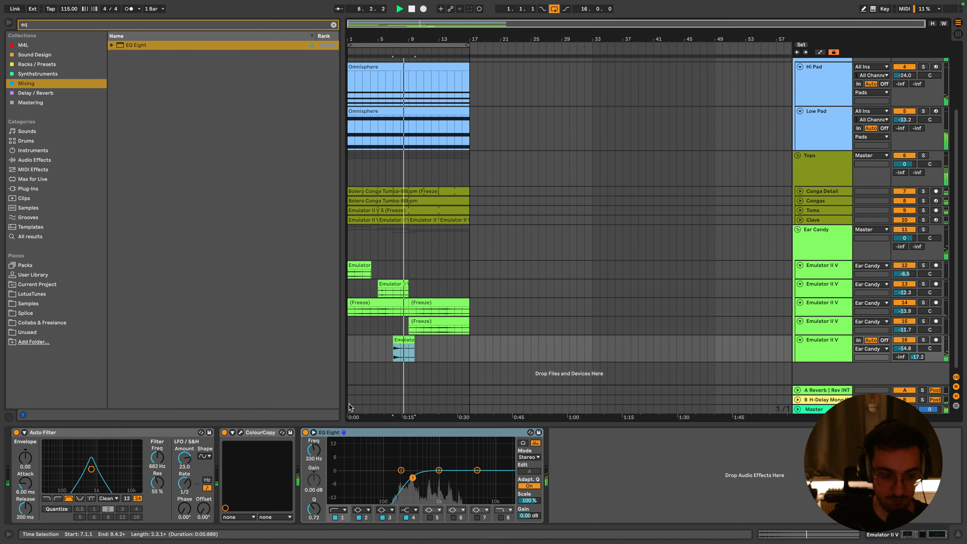
left_click_drag(157, 478, 158, 484)
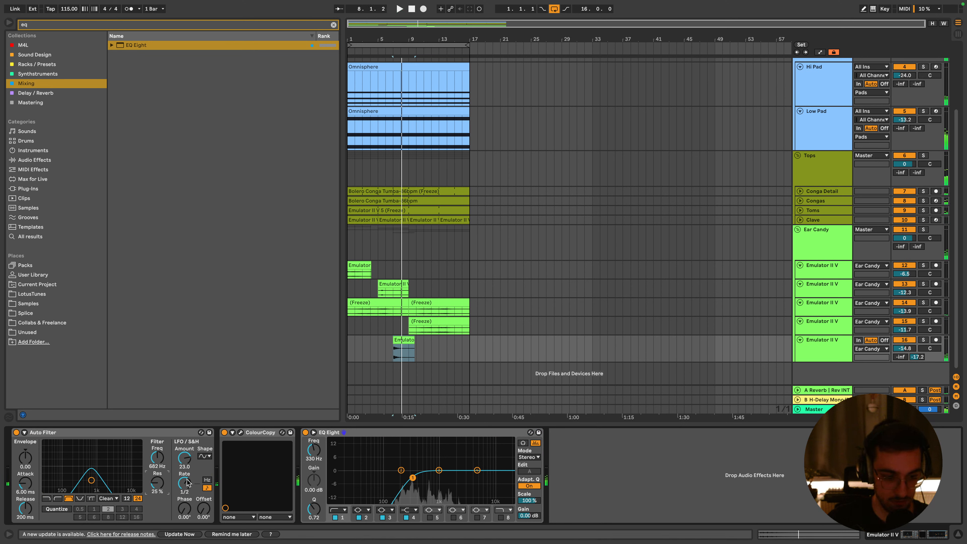
left_click_drag(158, 484, 159, 492)
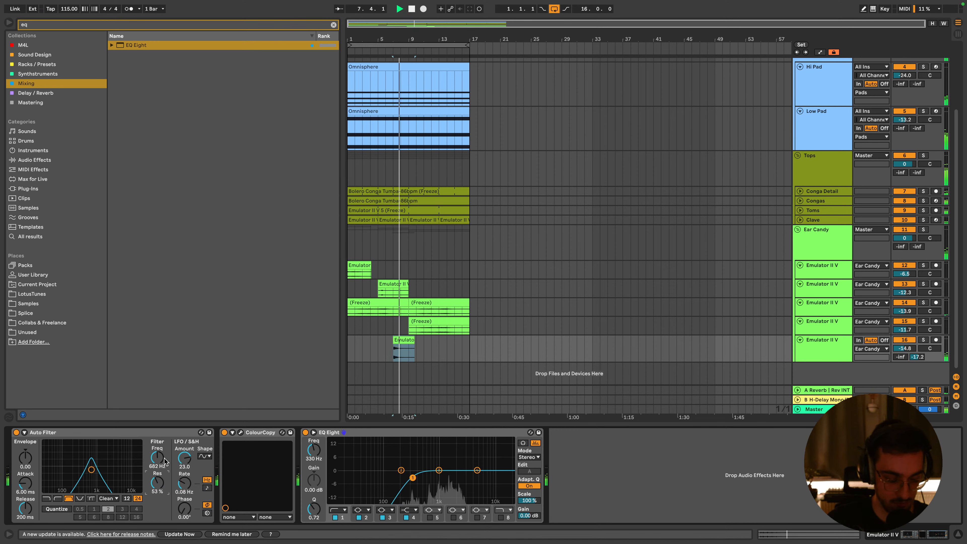
key("ctrl+s")
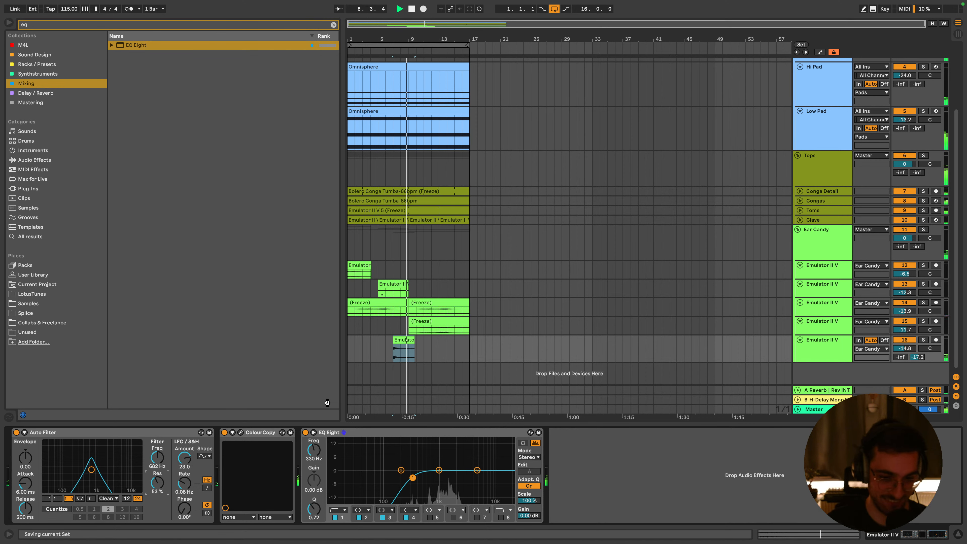
With the Pads group selected, search the Mixing collection and the plug-ins for "shimmer", and clear the search
scroll(514, 321, "up", 3)
left_click(817, 219)
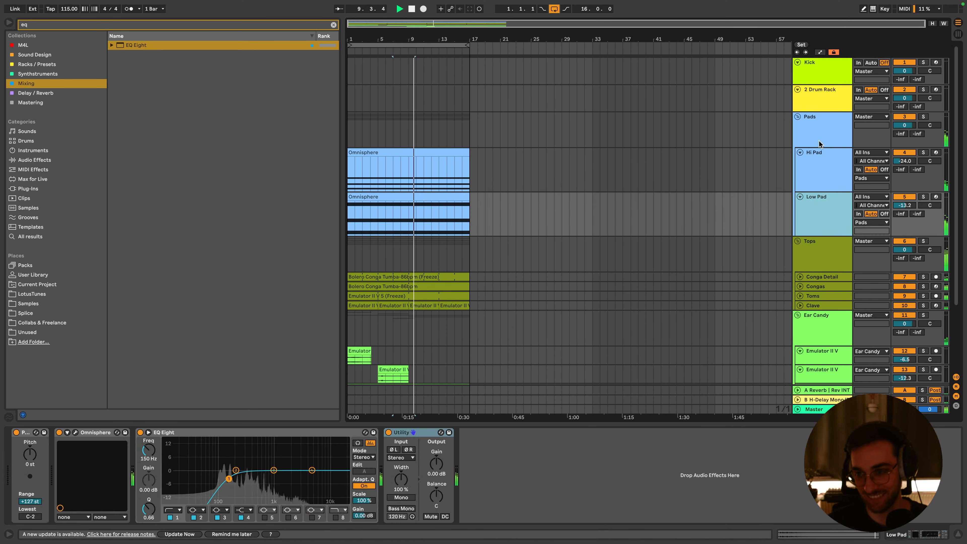
left_click(810, 136)
left_click(98, 28)
type("shimmer")
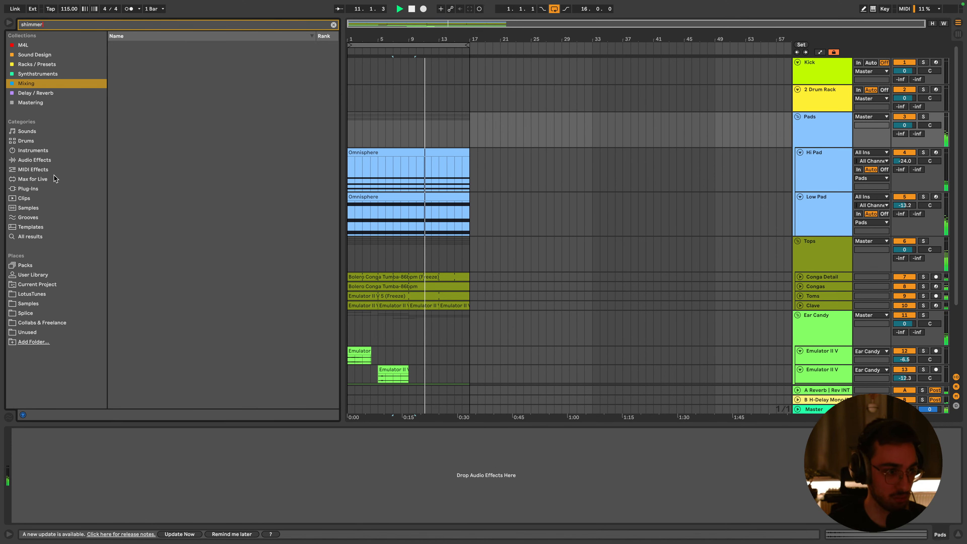
left_click(44, 186)
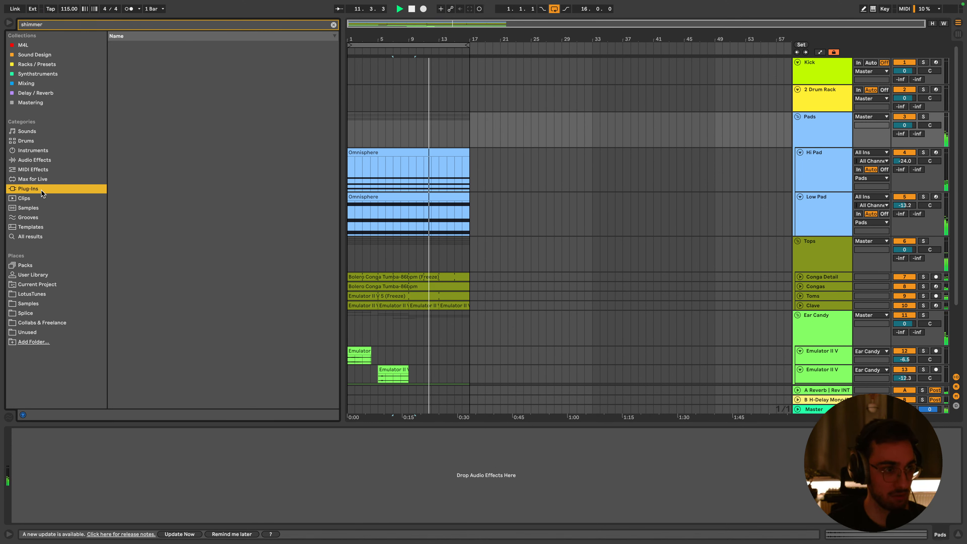
left_click(58, 25)
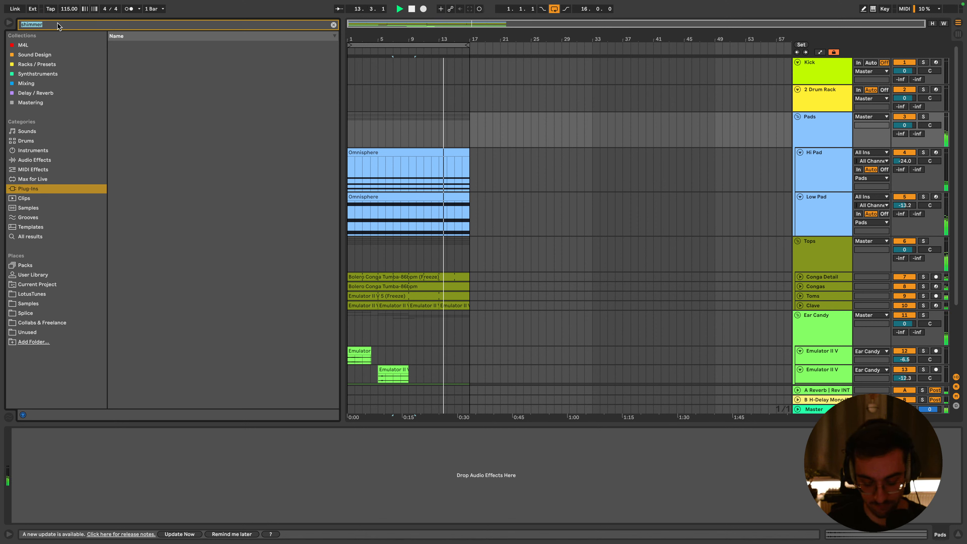
key("BackSpace")
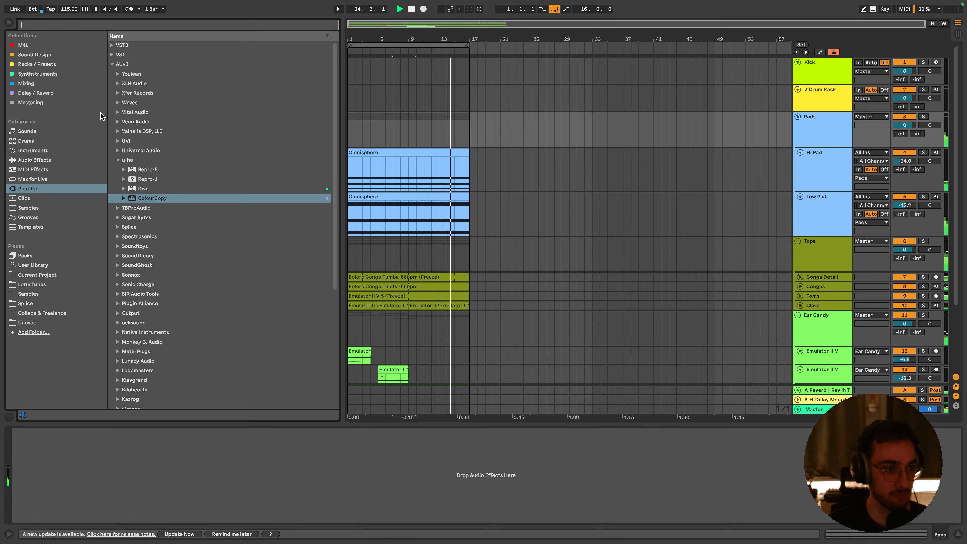
Browse the AUv2 plug-in vendors and load ValhallaSupermassive from Valhalla DSP onto the Pads group
left_click(122, 160)
left_click(118, 161)
left_click(118, 160)
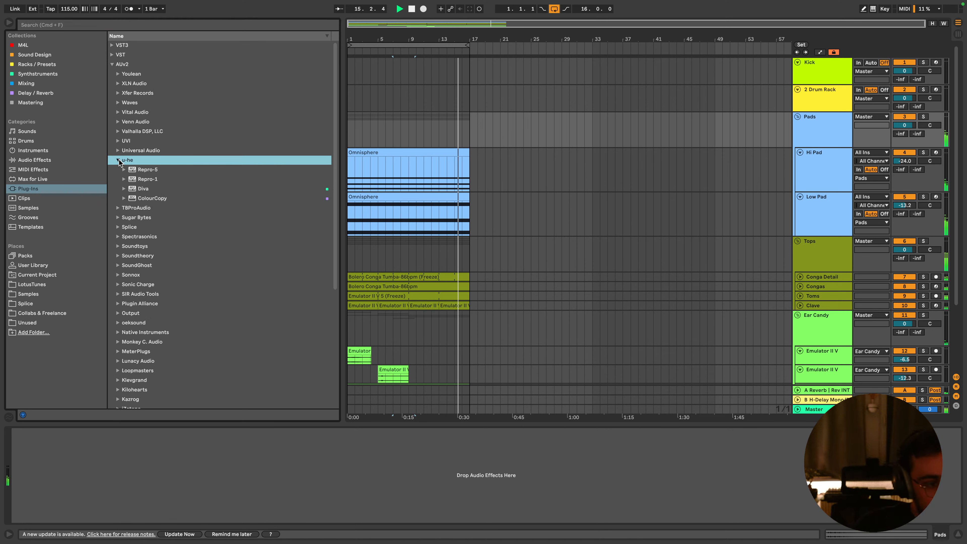
left_click(118, 160)
left_click(118, 152)
left_click(118, 151)
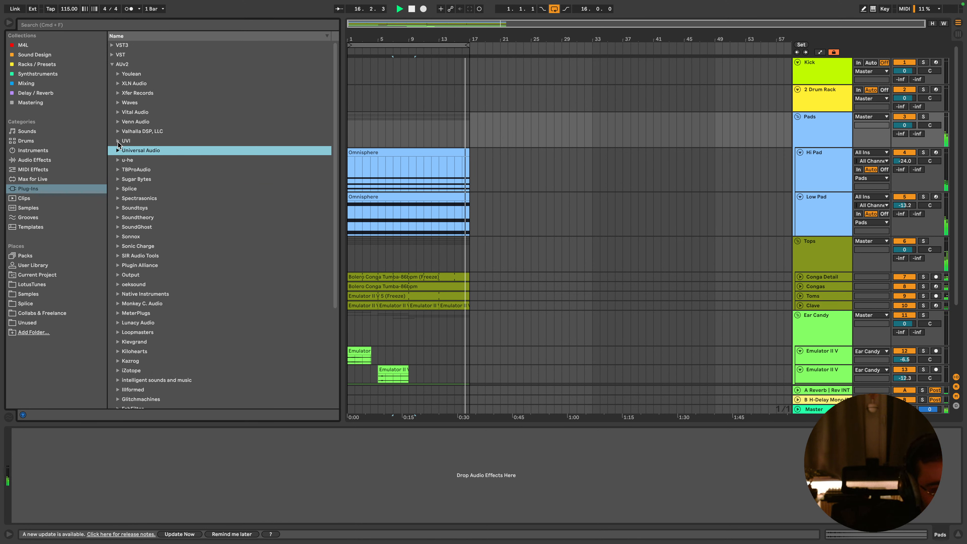
left_click(118, 140)
left_click(118, 139)
left_click(118, 132)
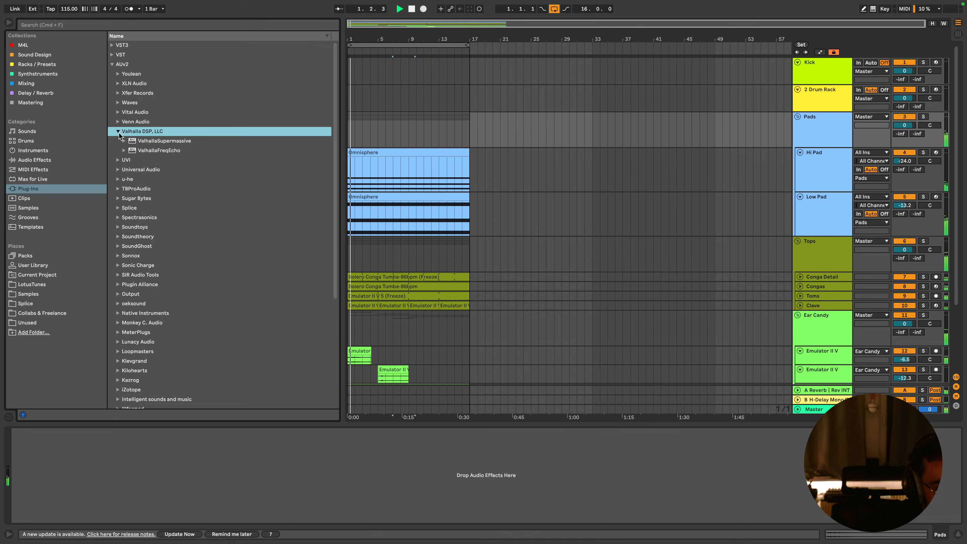
double_click(167, 141)
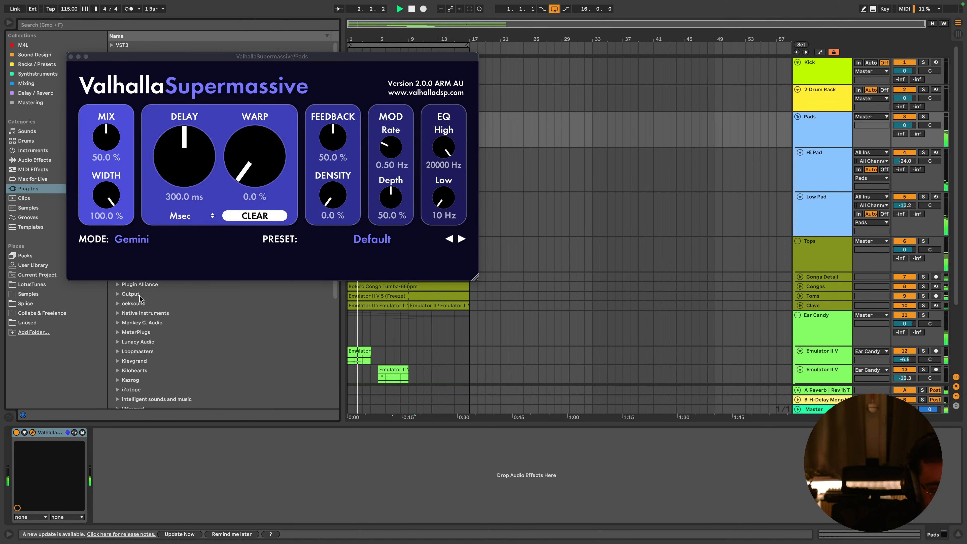
Solo the Pads group, audition ValhallaSupermassive at high and low Mix amounts, and cut the plug-in from the group
left_click_drag(106, 138, 109, 98)
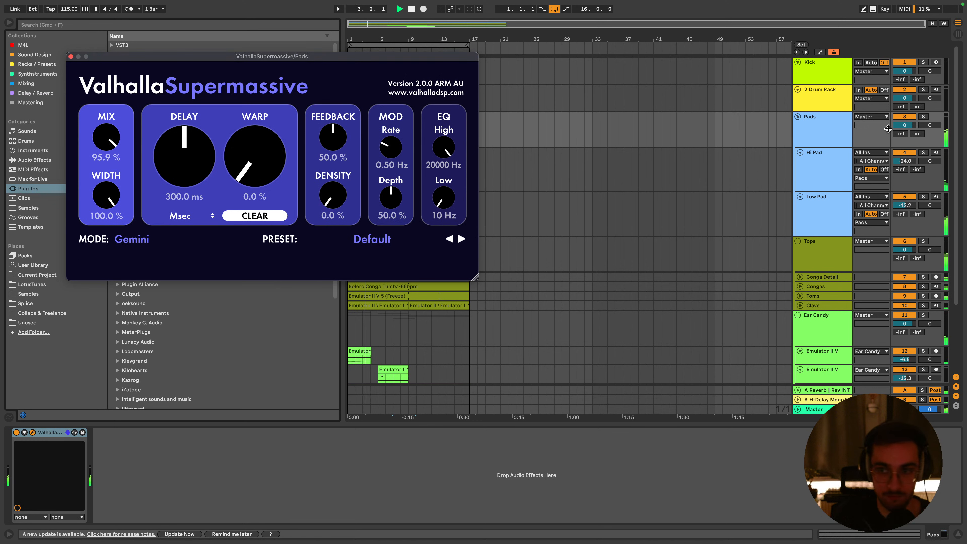
left_click(924, 117)
left_click_drag(106, 138, 111, 254)
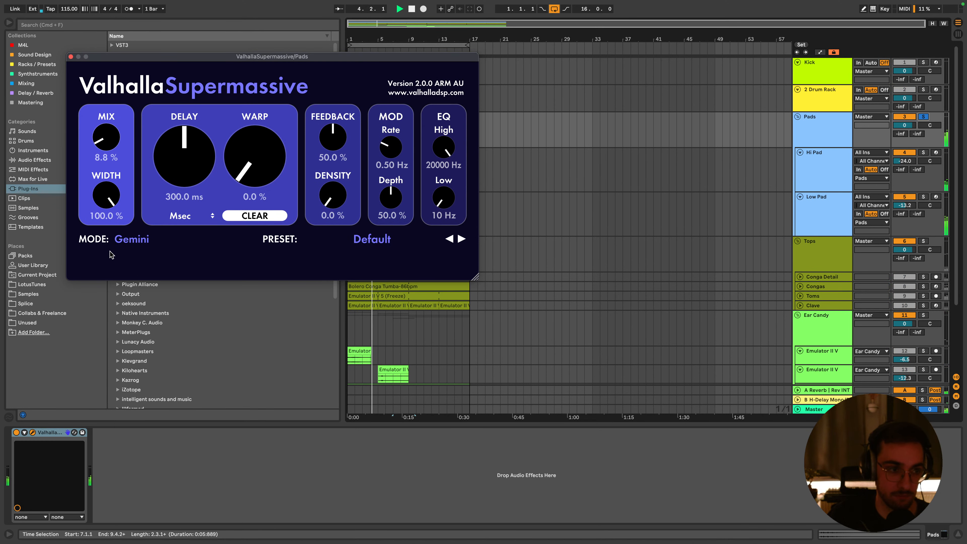
left_click(49, 432)
key("Delete")
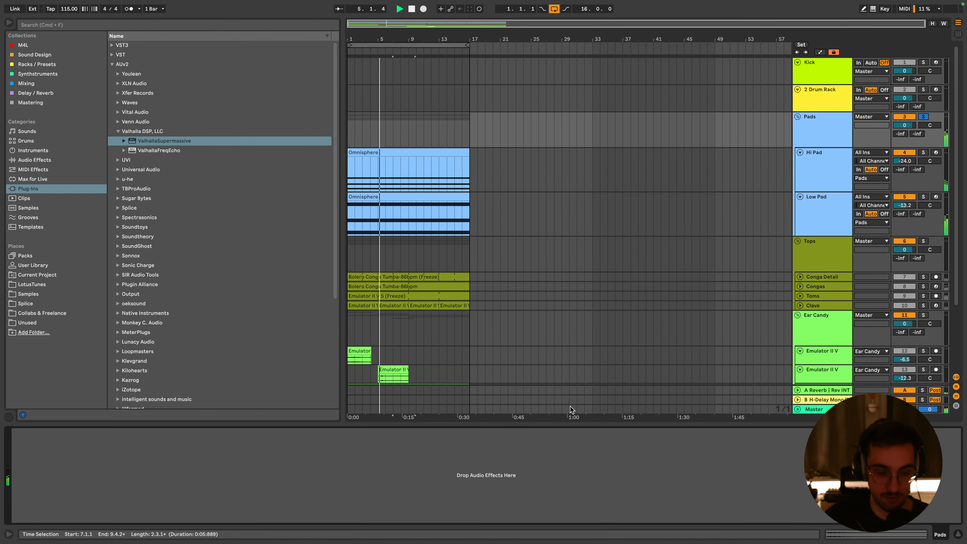
Create return track C, paste ValhallaSupermassive onto it with Mix at 100%, and raise the Pads group's send C to 0 dB
key("super+alt+t")
left_click(828, 401)
left_click(584, 501)
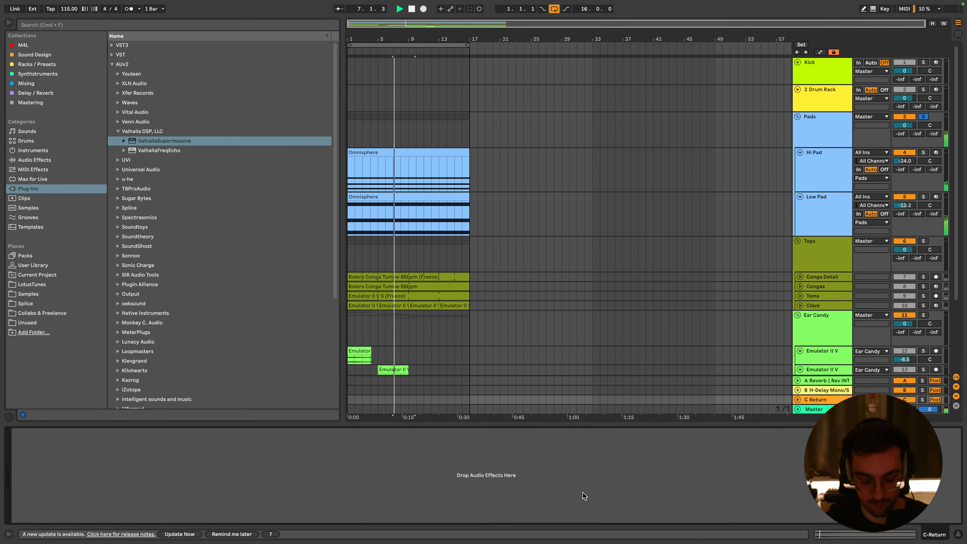
key("super+v")
left_click_drag(106, 137, 126, 107)
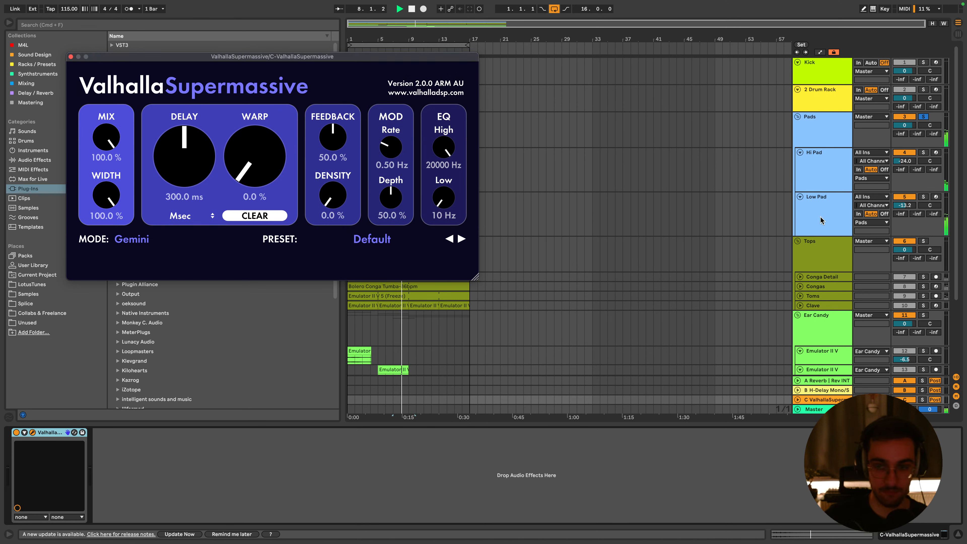
left_click(822, 130)
left_click_drag(933, 134, 933, 76)
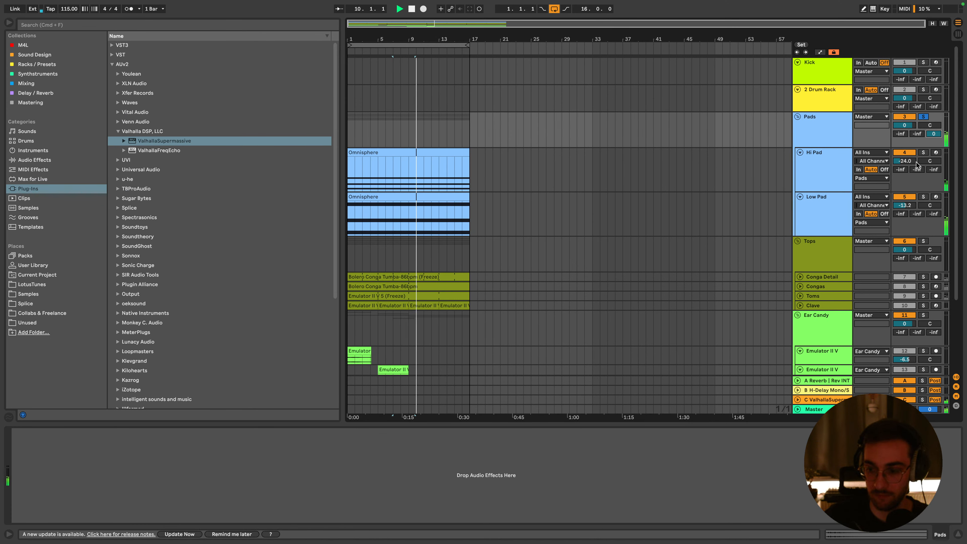
Set return C's ValhallaSupermassive to Warp 61.8%, Density 36.4%, Width 16.8%, Delay 635 ms and a low cut of 380 Hz
left_click(822, 400)
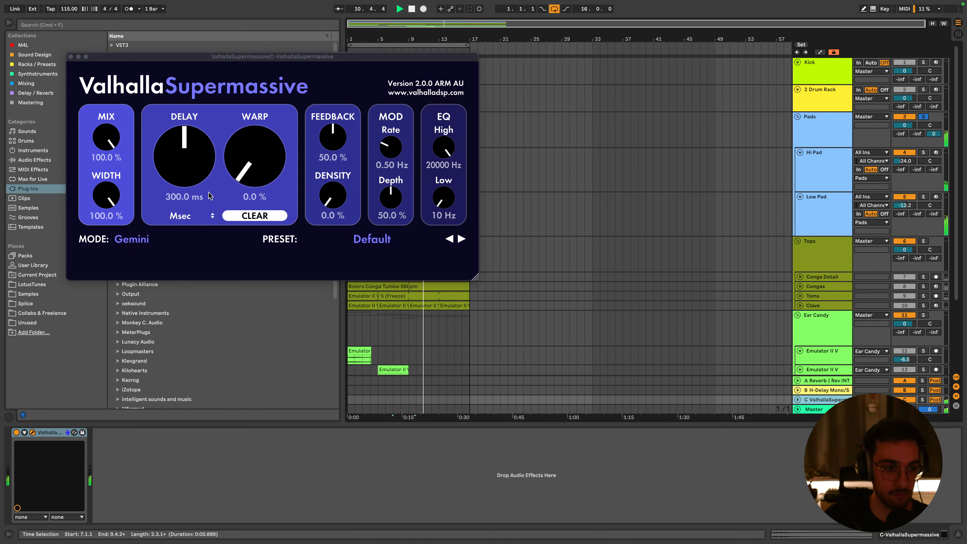
left_click(372, 240)
mouse_move(343, 328)
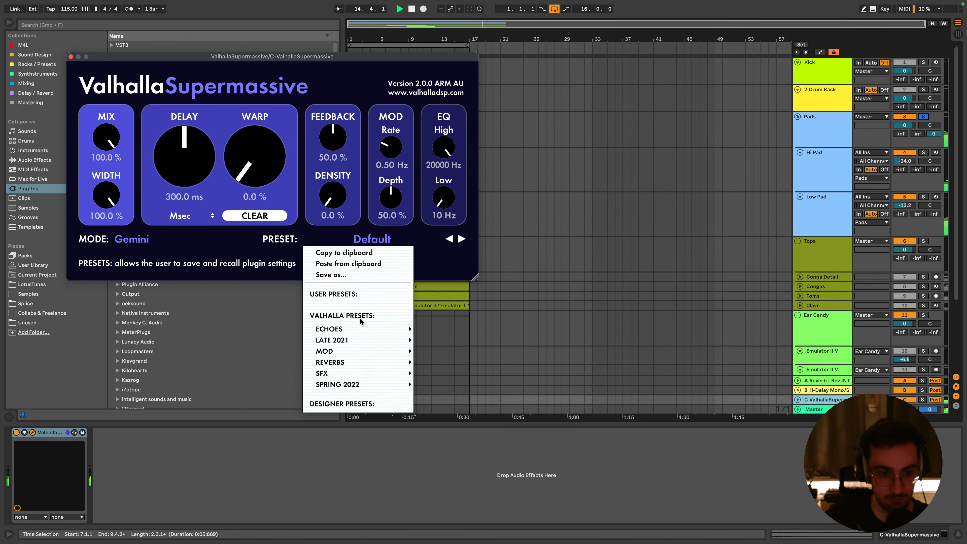
left_click(236, 242)
left_click_drag(256, 166, 279, 106)
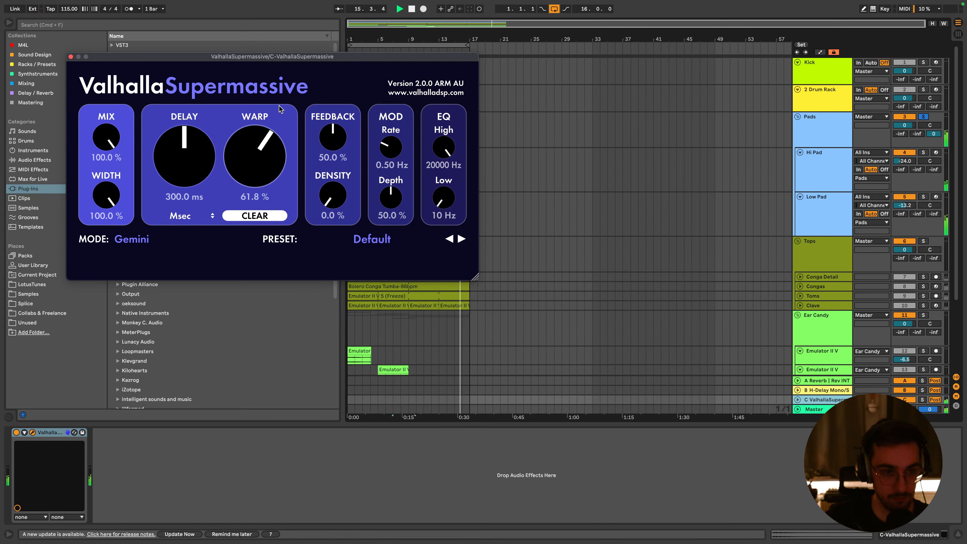
left_click_drag(333, 193, 337, 171)
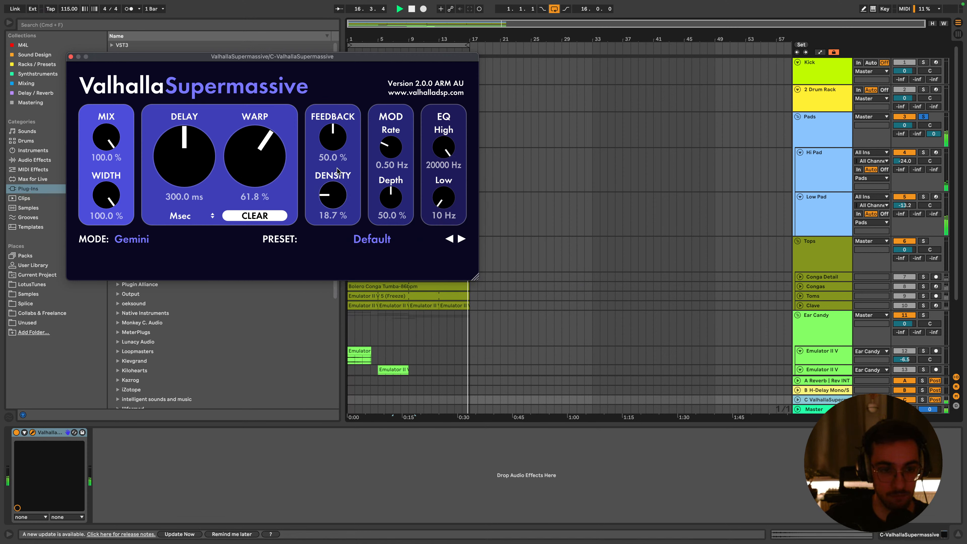
mouse_move(331, 197)
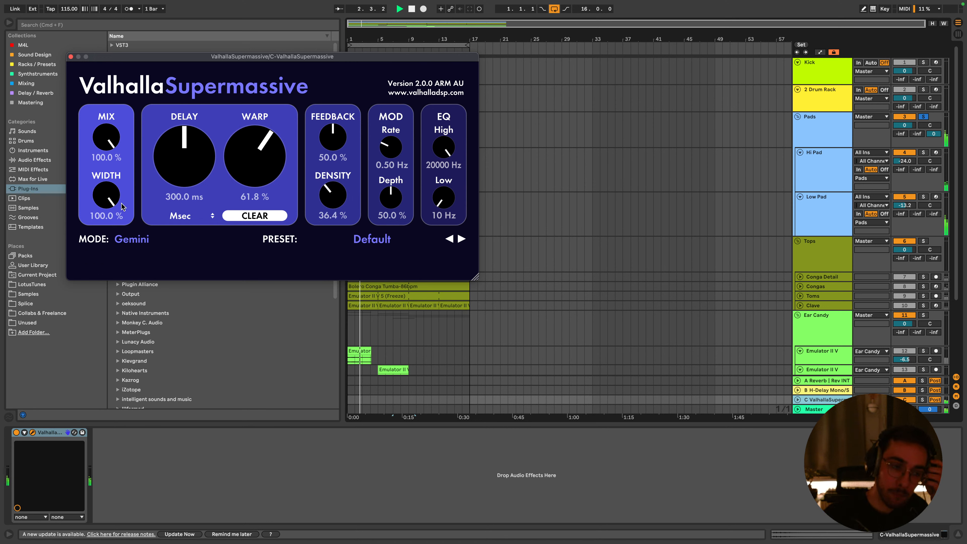
left_click_drag(109, 197, 118, 225)
left_click_drag(119, 265, 119, 248)
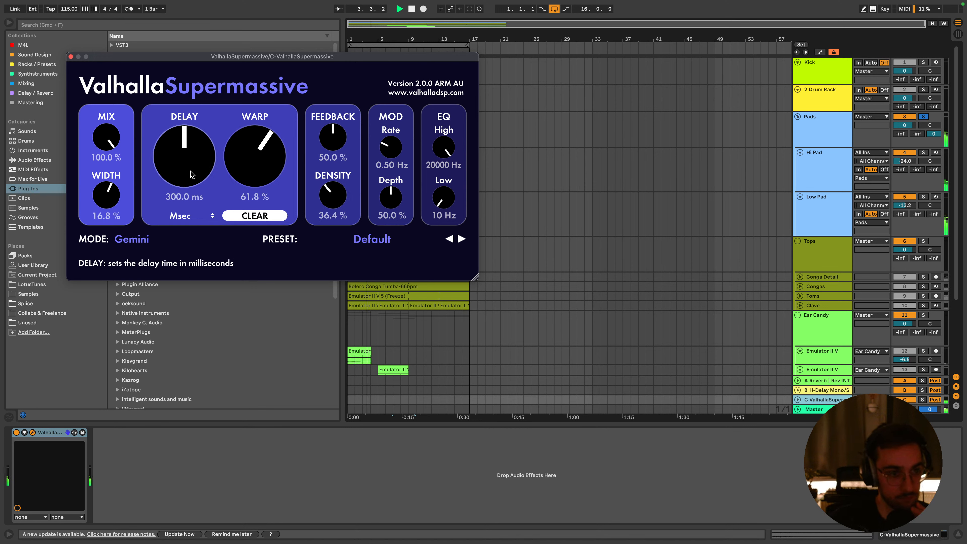
left_click_drag(190, 173, 206, 137)
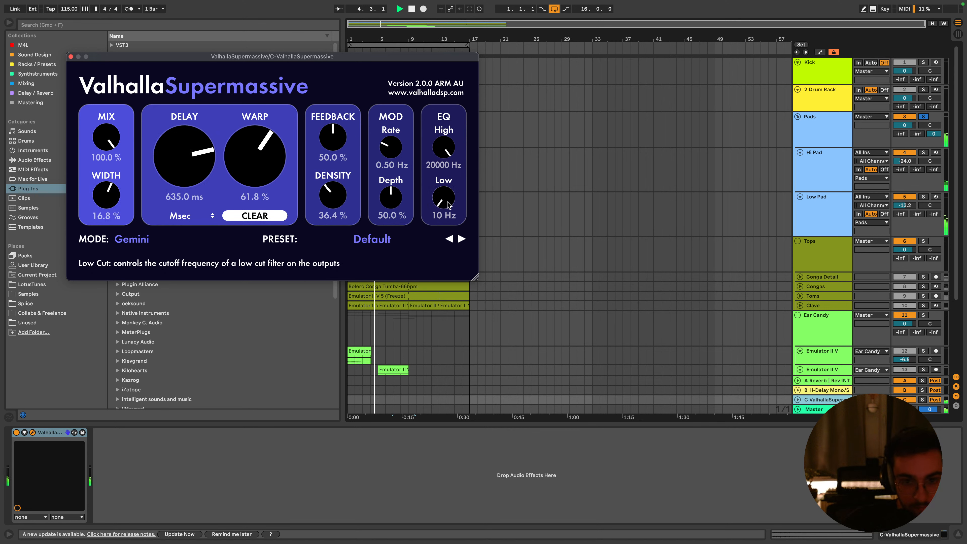
left_click_drag(444, 198, 444, 187)
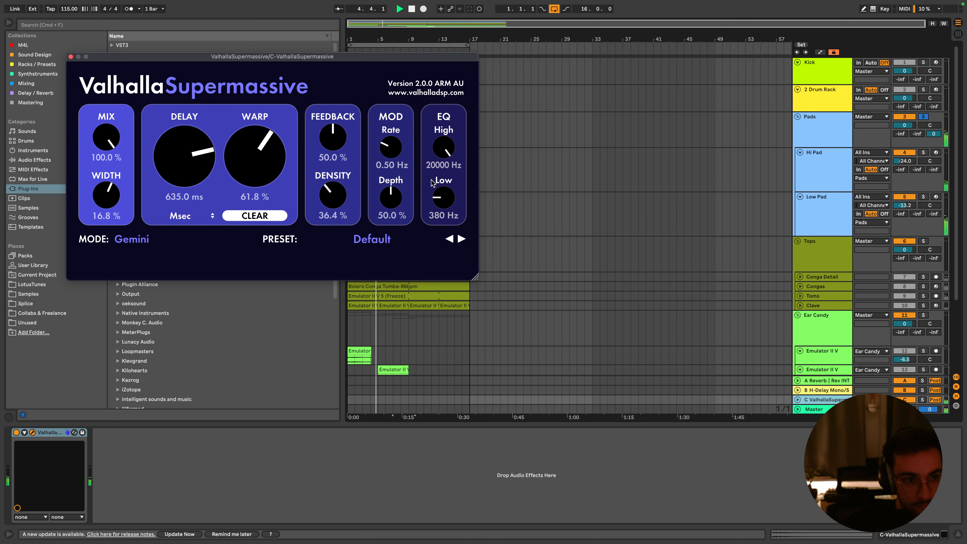
Delete ValhallaSupermassive from return track C
left_click(49, 433)
key("Delete")
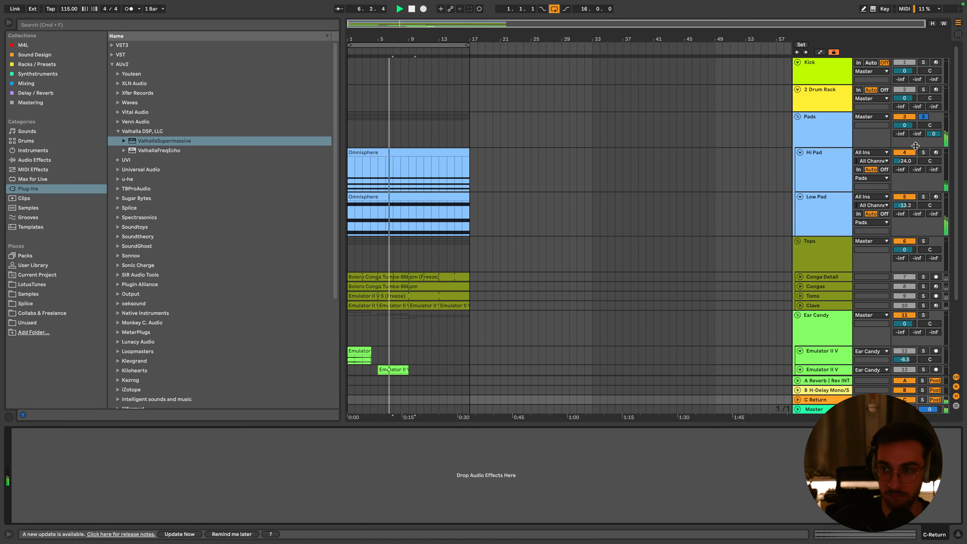
Lower the Pads group's send C to -inf and load Soundtoys Crystallizer onto the group
left_click_drag(925, 148, 933, 171)
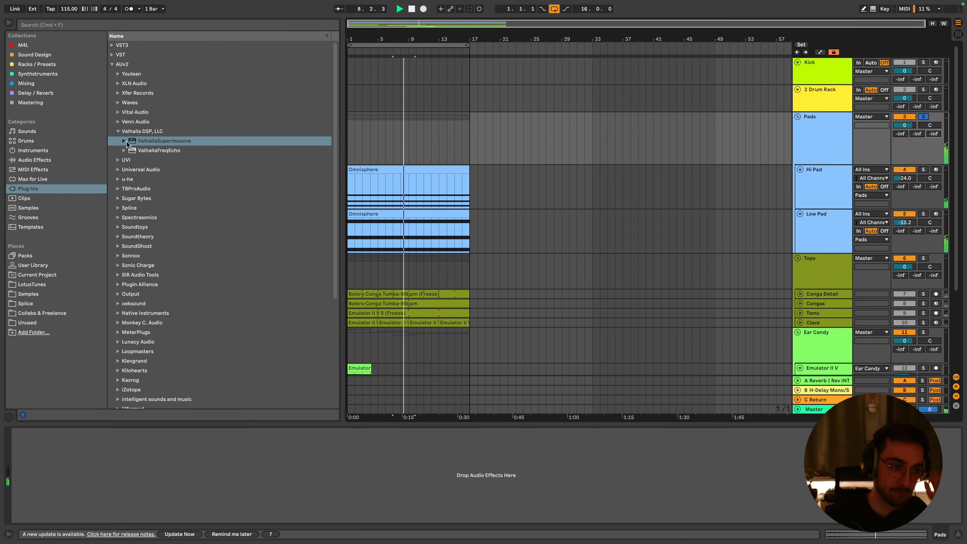
left_click(119, 133)
scroll(126, 172, "down", 2)
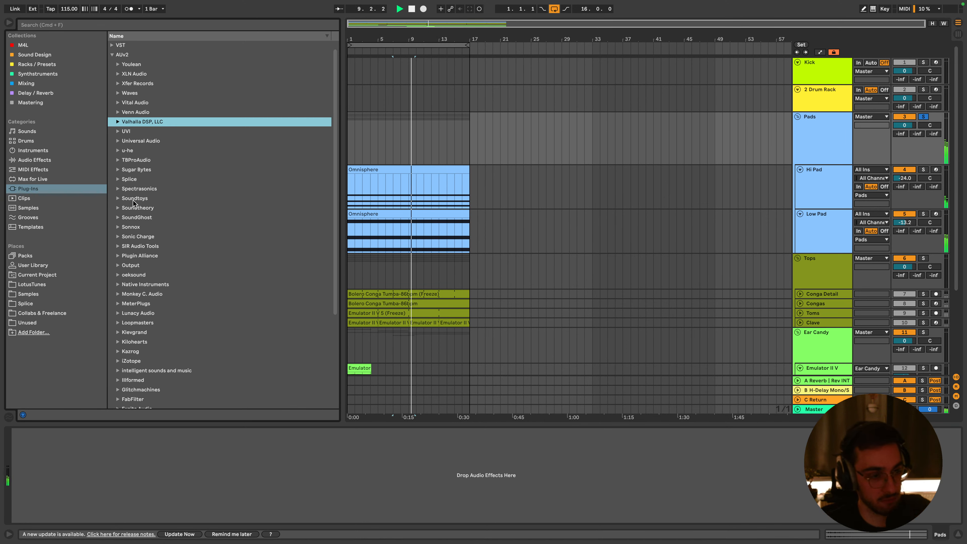
left_click(76, 28)
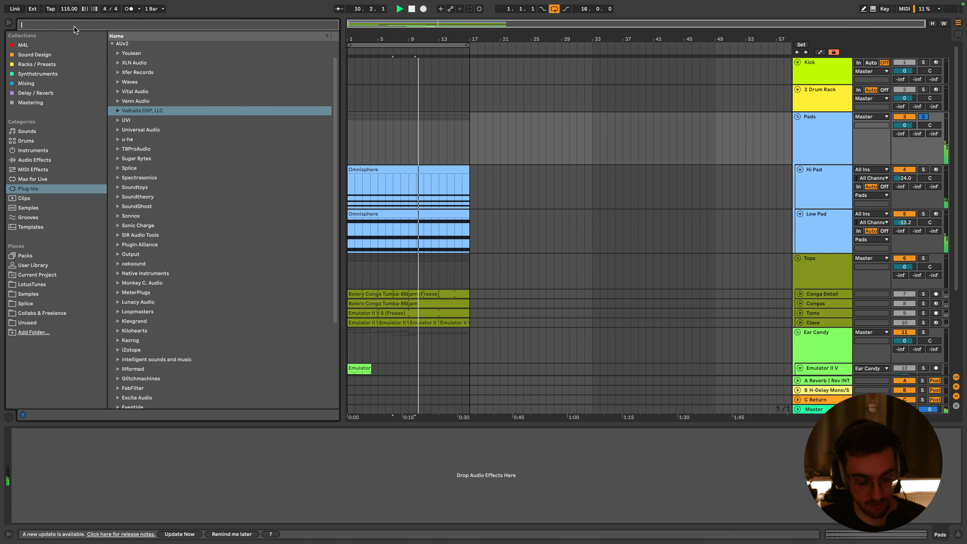
type("cry")
left_click(118, 74)
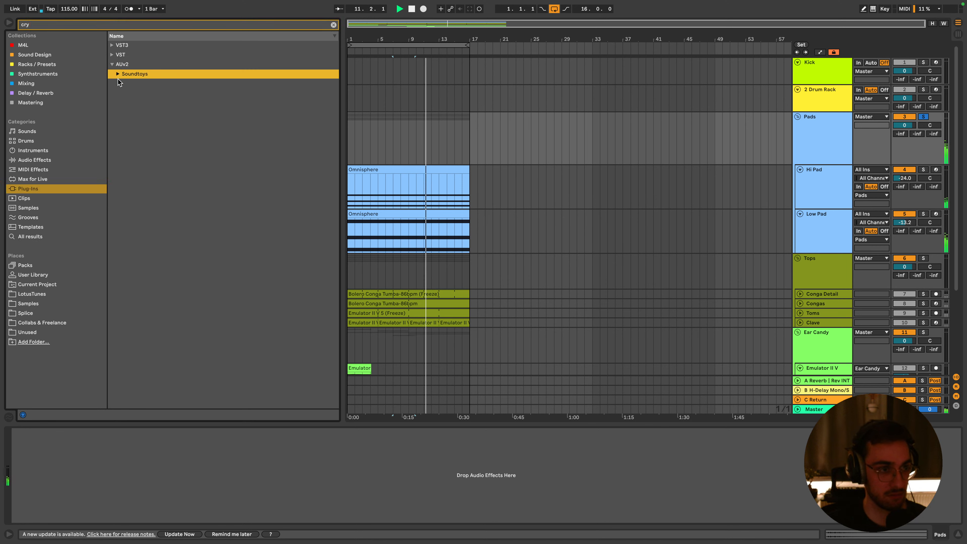
left_click(138, 84)
left_click_drag(114, 423, 121, 435)
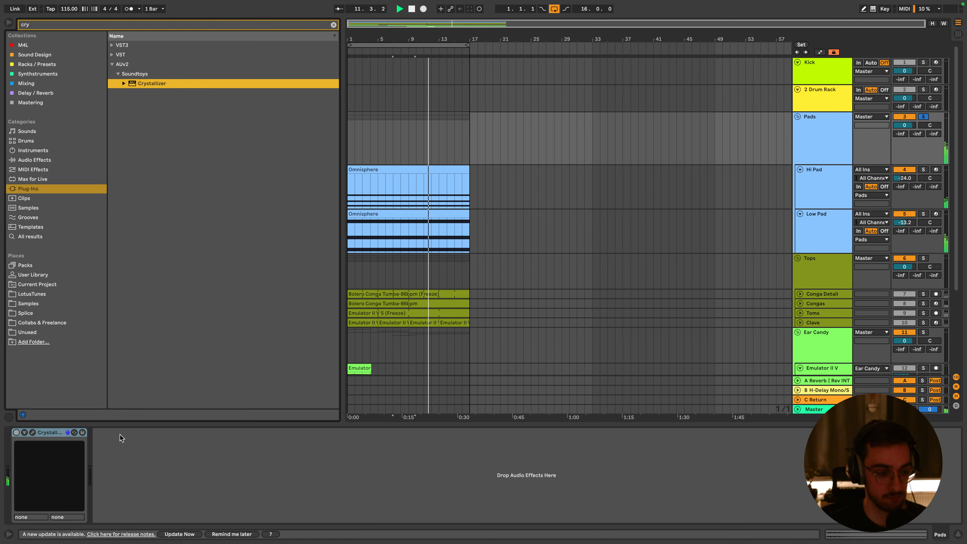
Move Crystallizer from the Pads group to return track C and raise the Pads group's send C to 0 dB
left_click(84, 431)
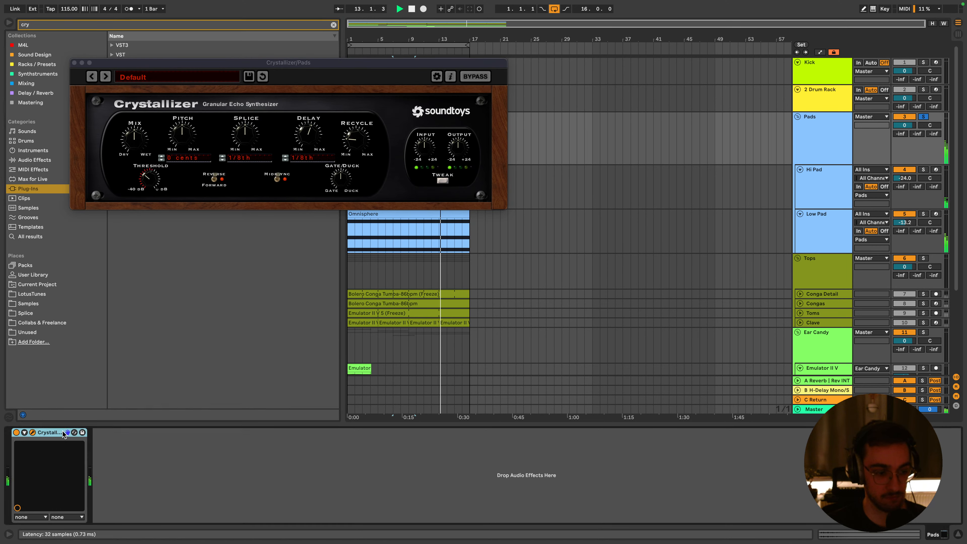
key("super+x")
left_click(819, 400)
left_click(572, 465)
key("super+v")
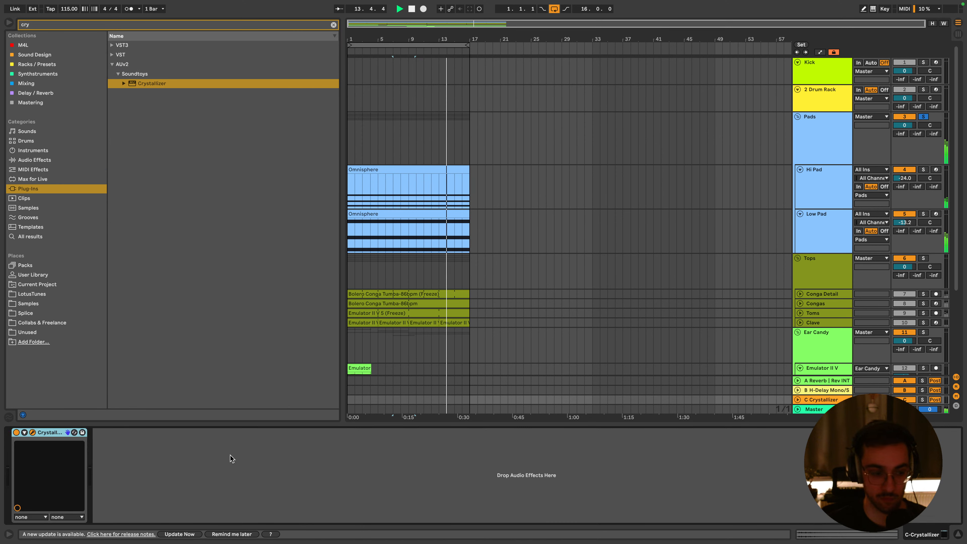
left_click_drag(933, 133, 933, 76)
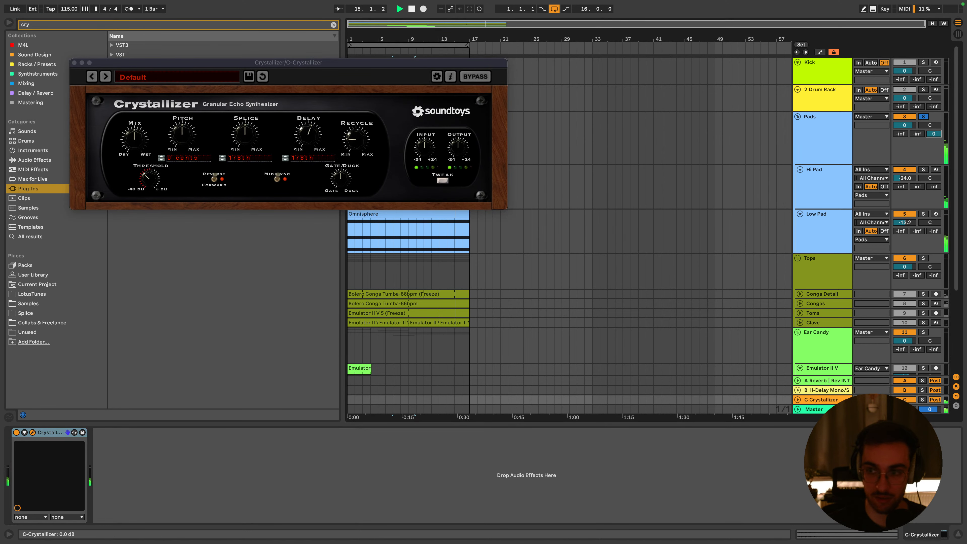
Set Crystallizer's Mix fully wet and Pitch to 700 cents, auditioning different send C levels before returning it to 0 dB
left_click_drag(138, 139, 140, 112)
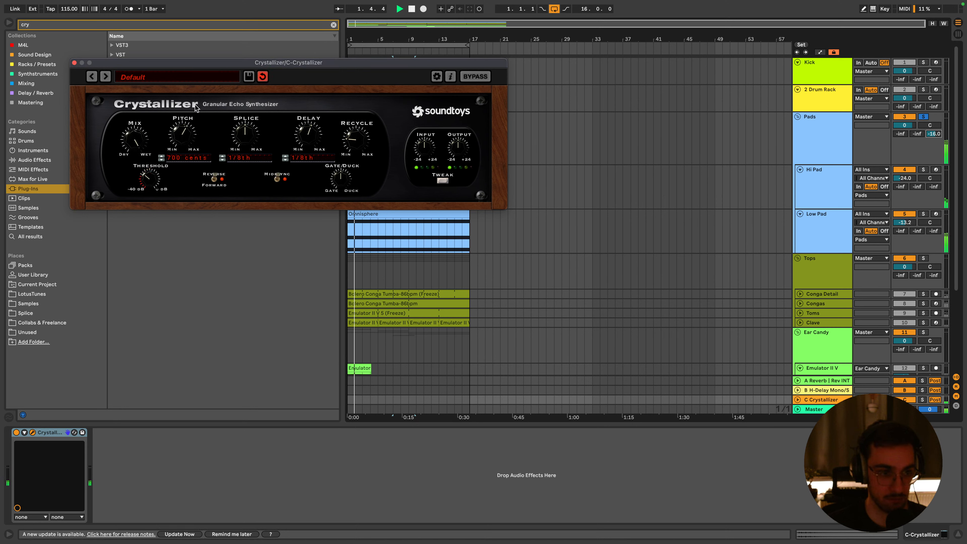
left_click_drag(933, 134, 933, 158)
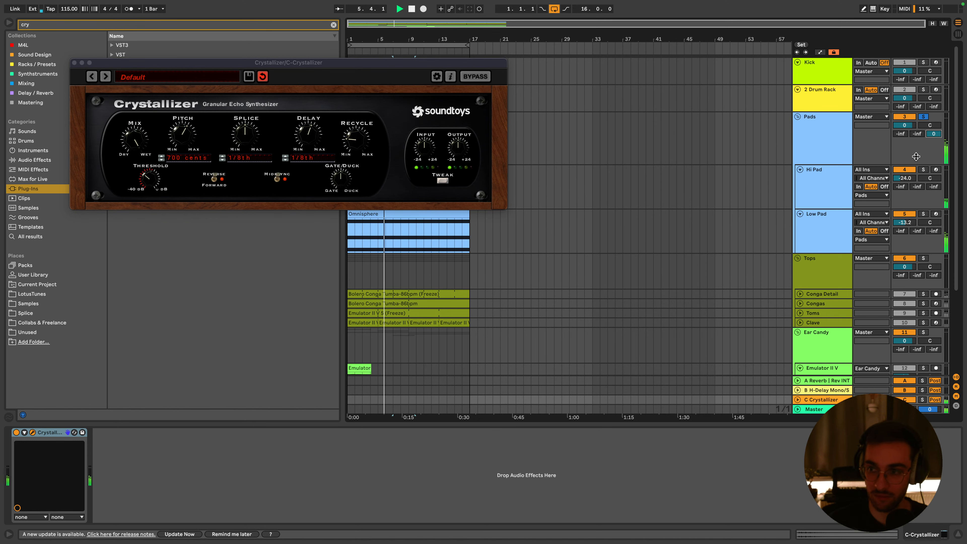
Unsolo the Pads group and set its volume to -3.8 dB, keeping send C at 0 dB
left_click(818, 150)
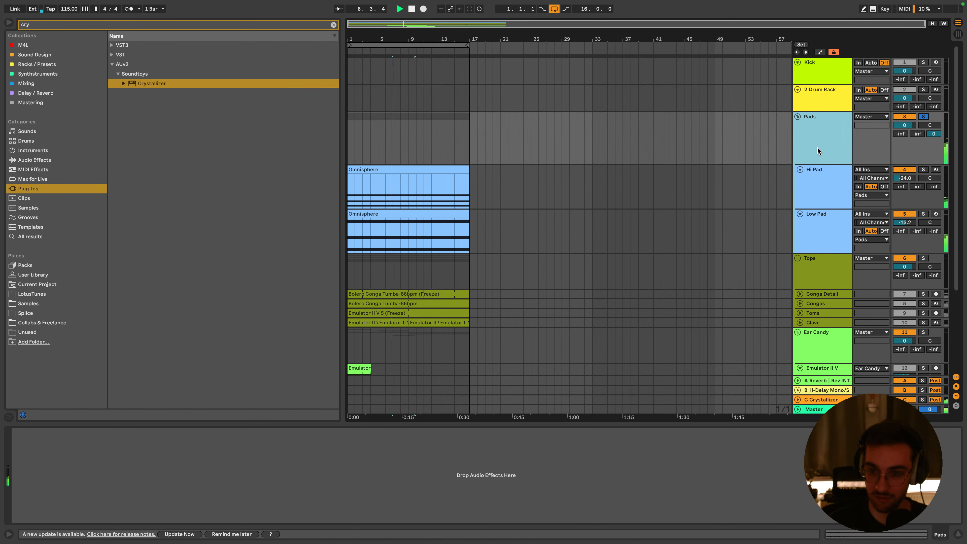
left_click(923, 116)
left_click_drag(904, 125, 937, 102)
double_click(935, 134)
left_click(842, 141)
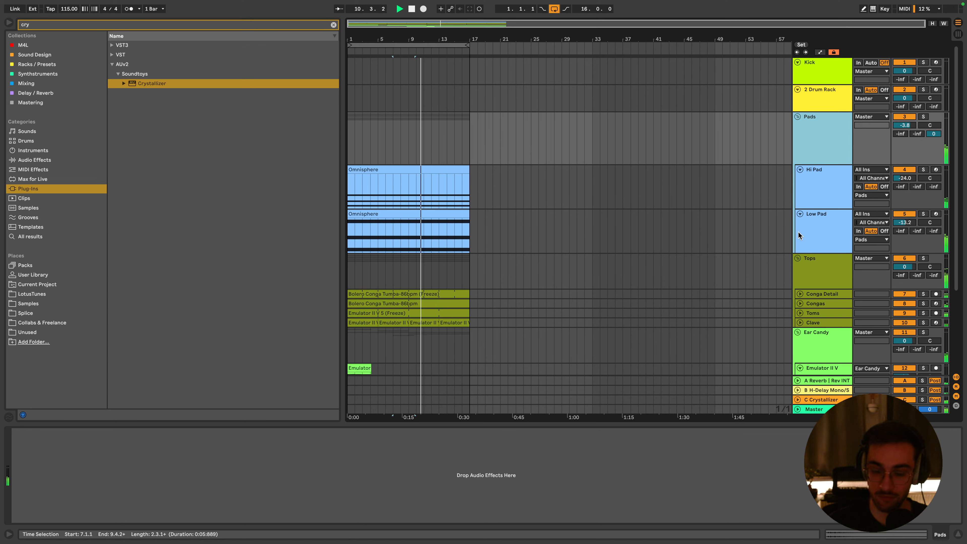
Set Crystallizer's Pitch to 1200 cents and compare the soloed Pads group with send C at -inf and 0 dB
left_click(816, 399)
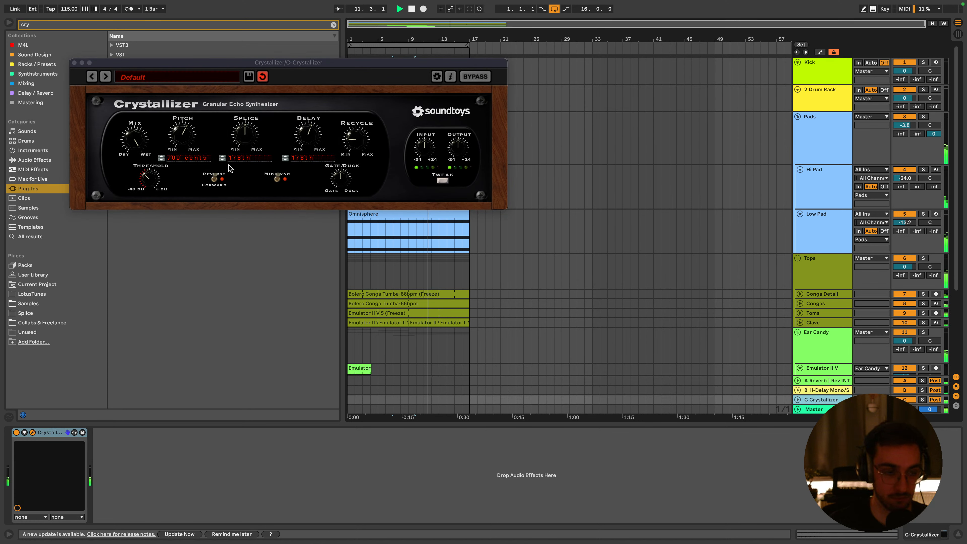
left_click_drag(191, 140, 188, 127)
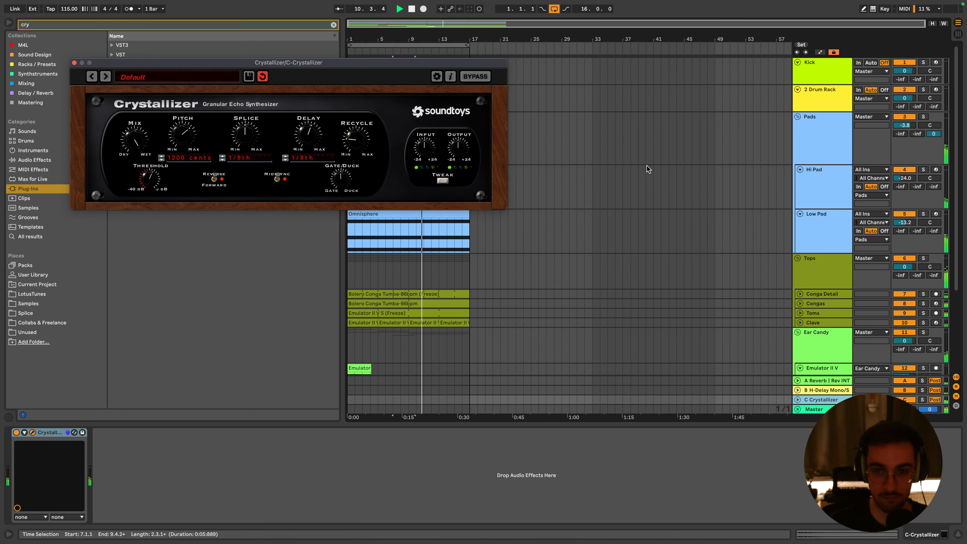
key("s")
left_click(816, 131)
key("s")
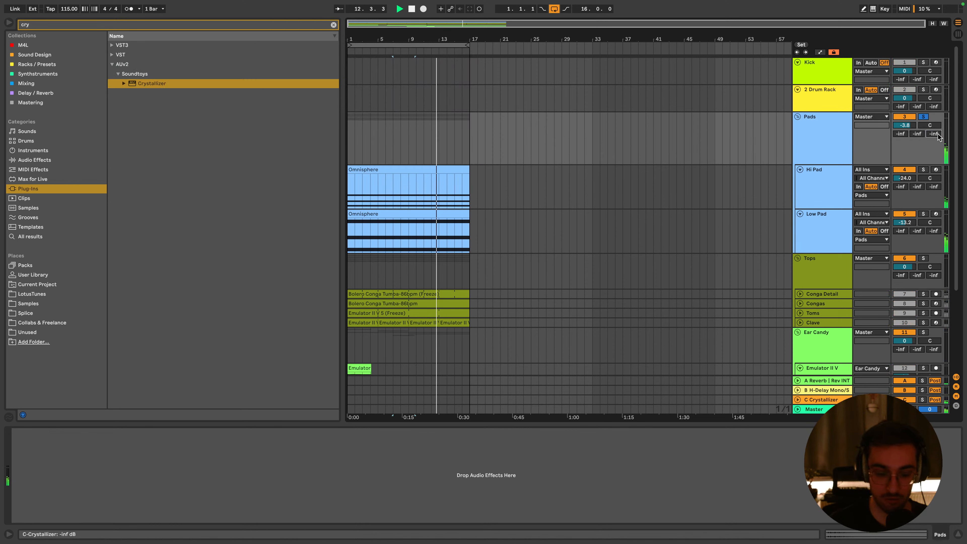
left_click_drag(938, 134, 938, 88)
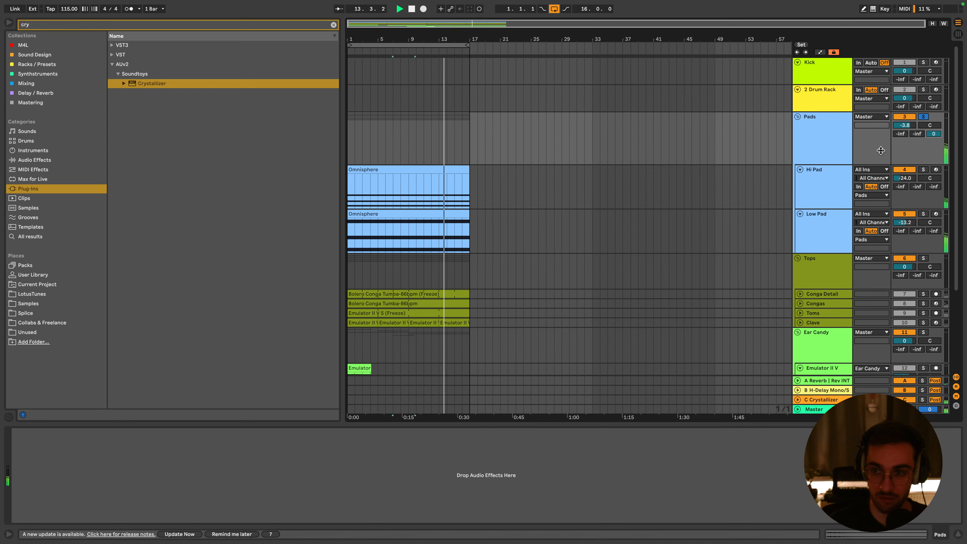
left_click(840, 152)
Add EQ Eight after Crystallizer on return track C with a low cut at about 938 Hz
left_click(826, 403)
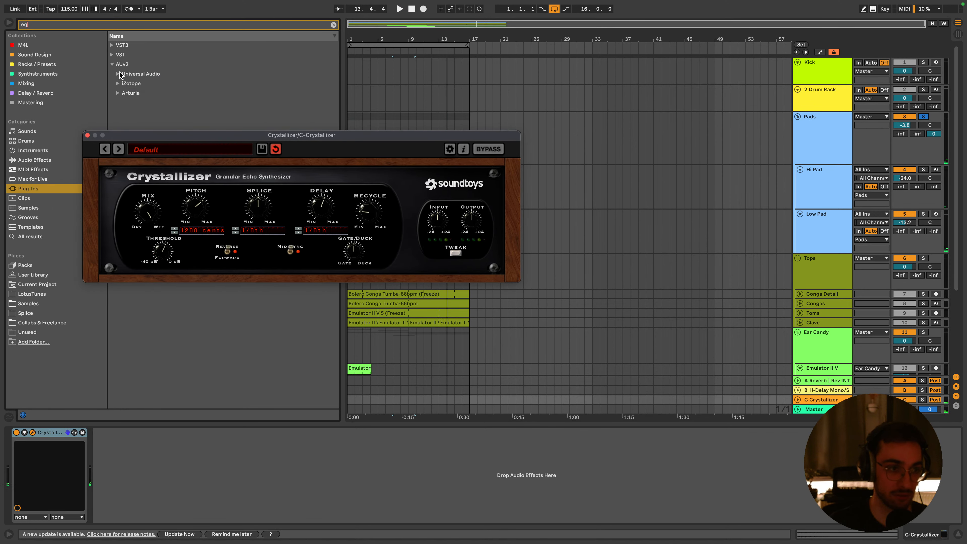
left_click(61, 83)
left_click(111, 46)
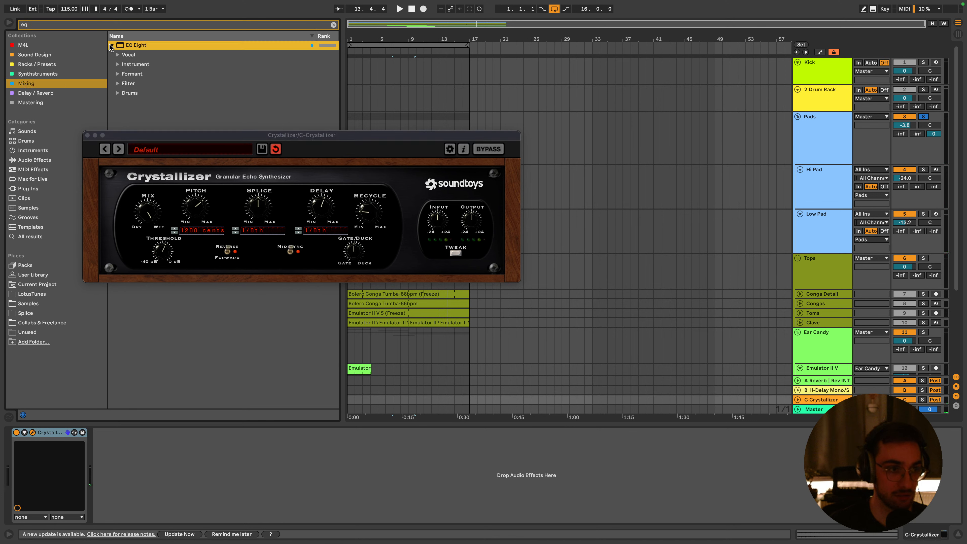
double_click(134, 47)
left_click_drag(182, 483, 230, 479)
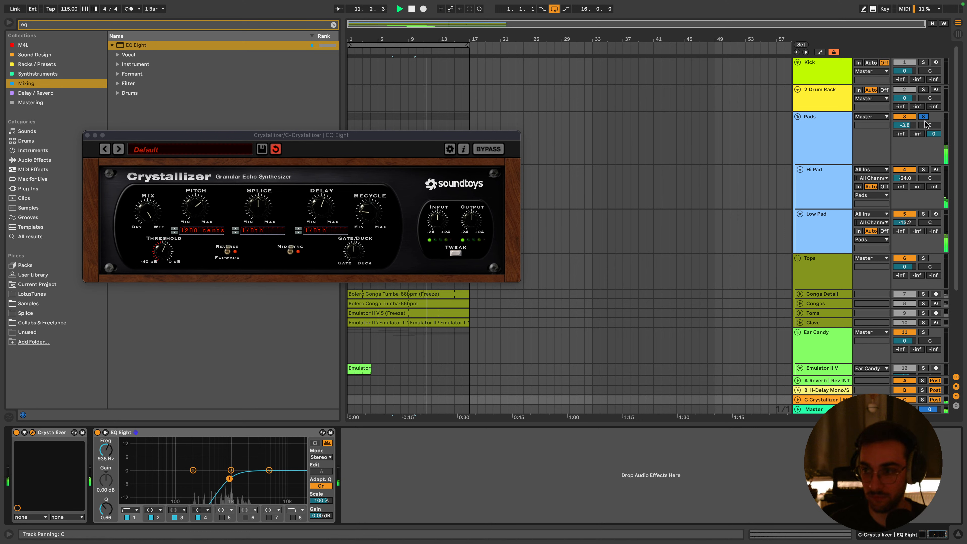
Raise Crystallizer's Recycle and set its Pitch to 1000 cents, comparing the Pads group soloed and in the full mix
left_click_drag(374, 211, 374, 204)
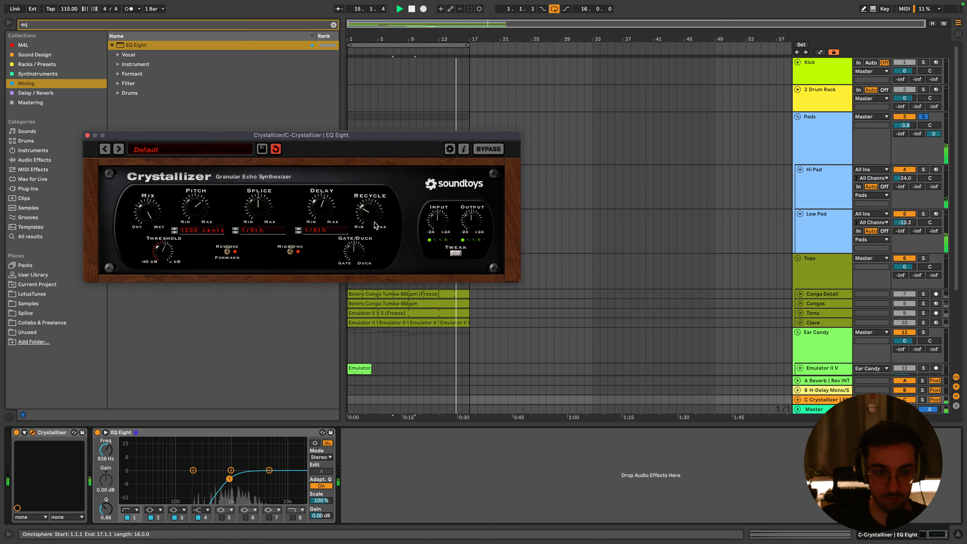
left_click_drag(376, 228, 379, 203)
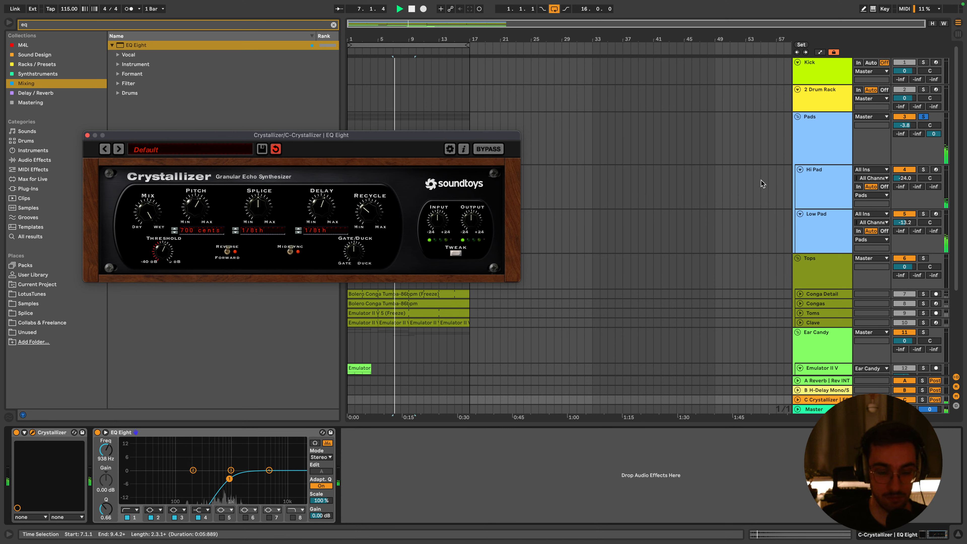
left_click(923, 116)
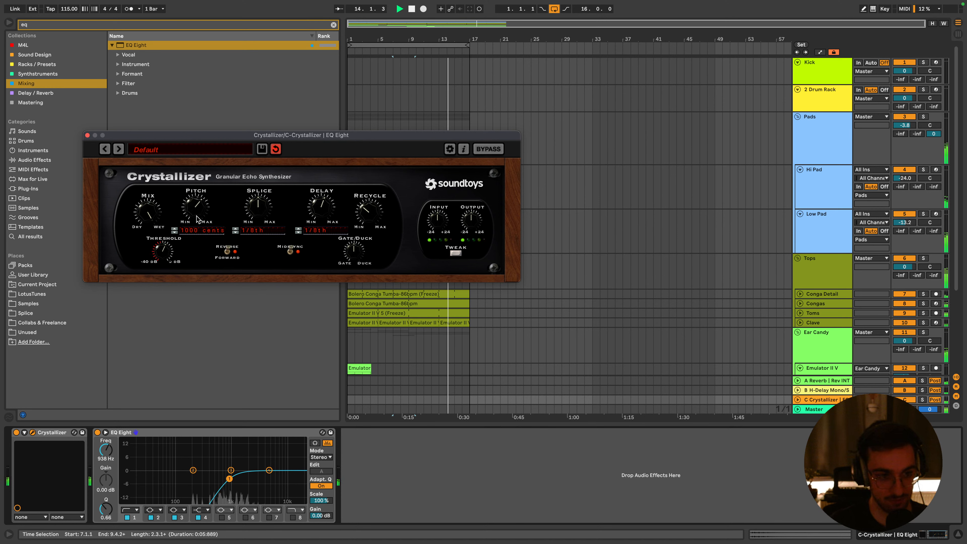
left_click(87, 135)
left_click(651, 134)
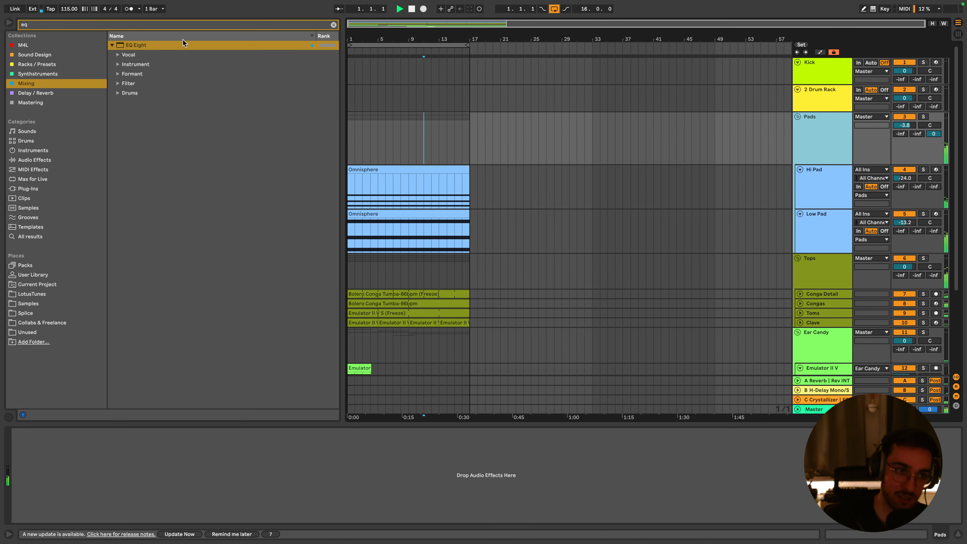
Clear the browser search and shrink the Hi Pad and Low Pad tracks with the Pads group soloed
left_click(333, 25)
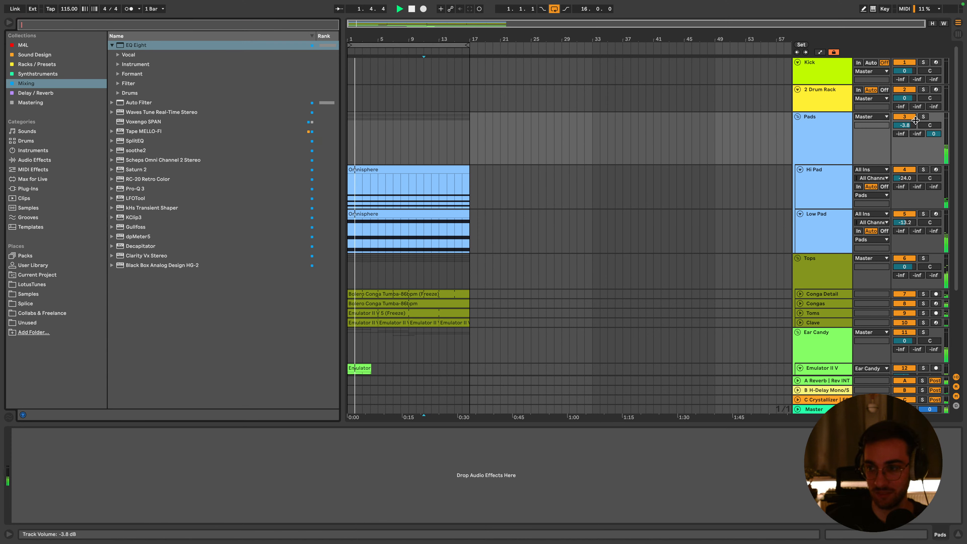
left_click(923, 116)
left_click(820, 188)
left_click(859, 229)
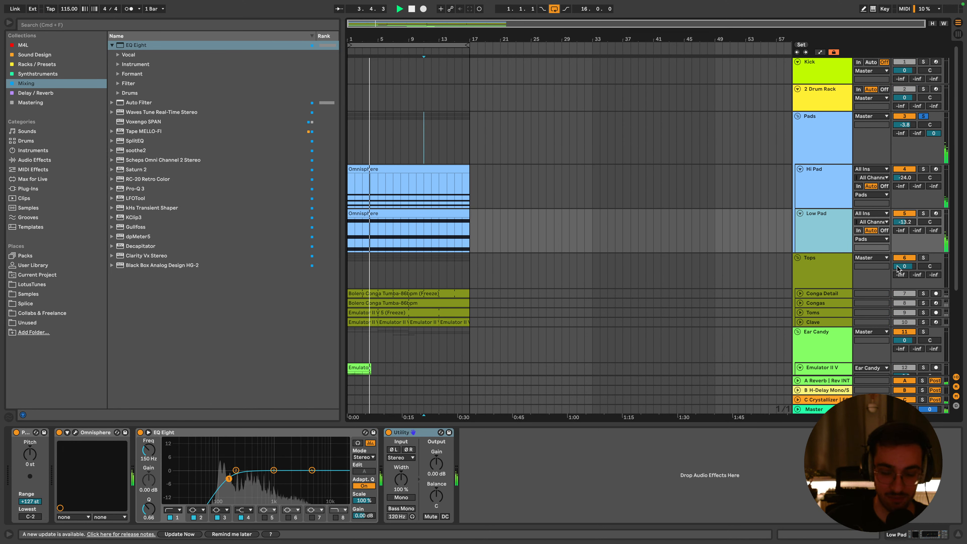
left_click(822, 205)
left_click(822, 210)
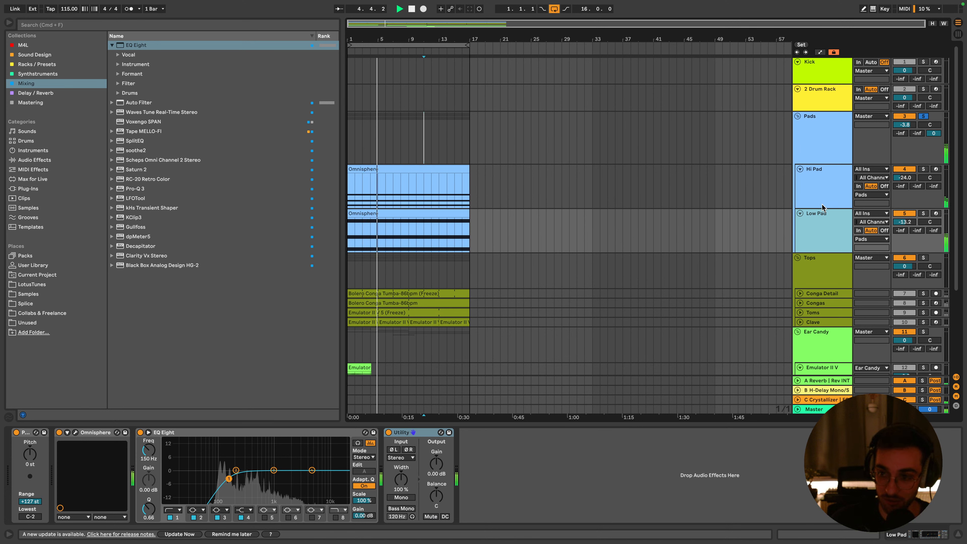
left_click(822, 205)
left_click_drag(821, 208, 821, 183)
left_click(815, 151)
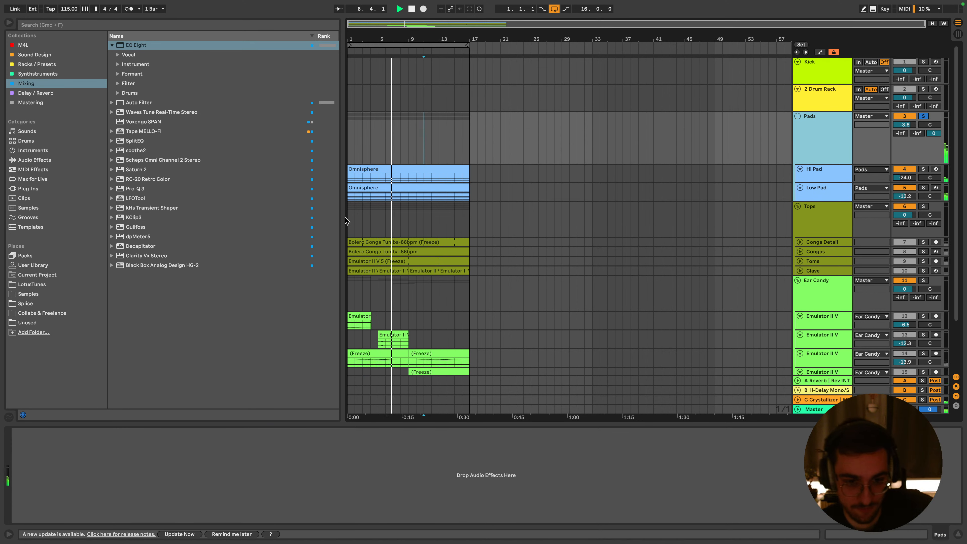
Unsolo the Pads group and open the LotusTunes folder in the browser
scroll(623, 134, "down", 1)
left_click(394, 149)
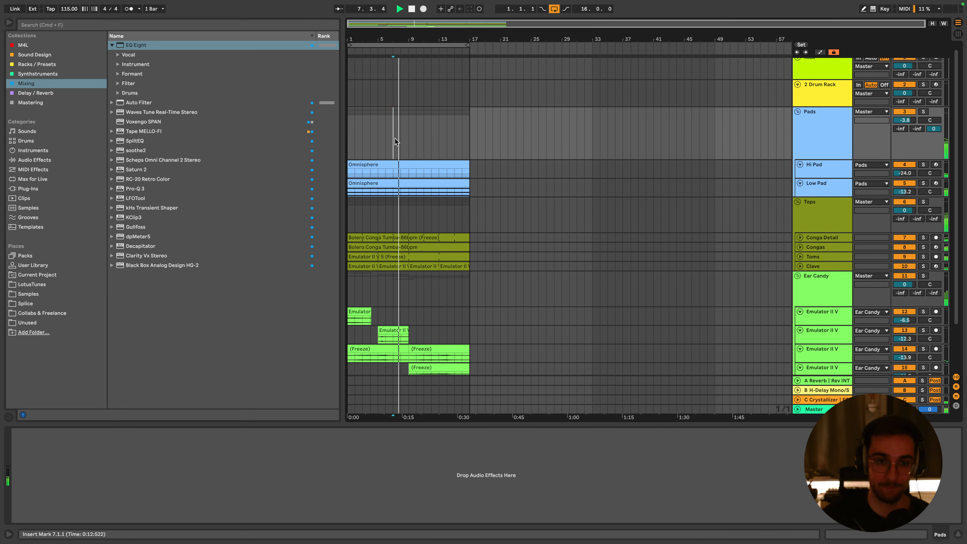
scroll(375, 140, "down", 1)
left_click(32, 284)
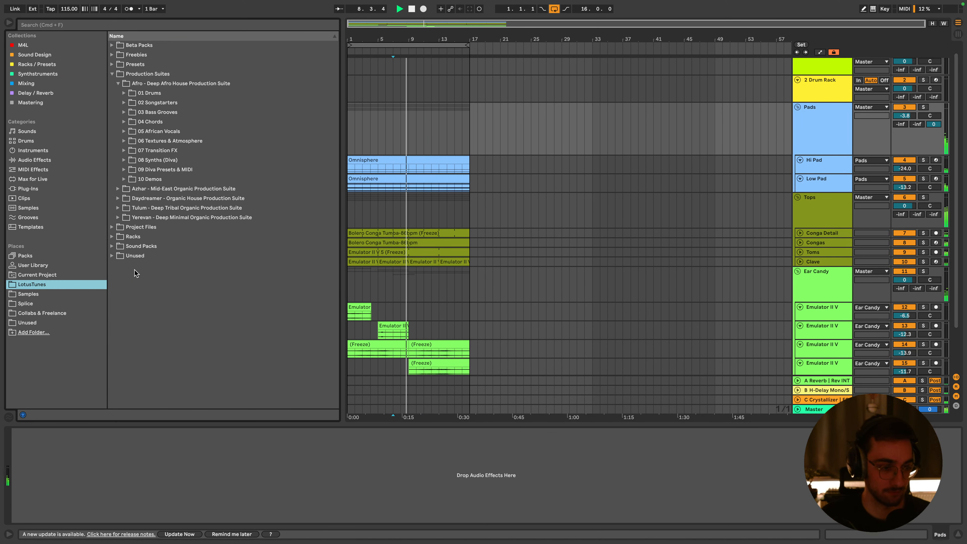
scroll(457, 361, "down", 5)
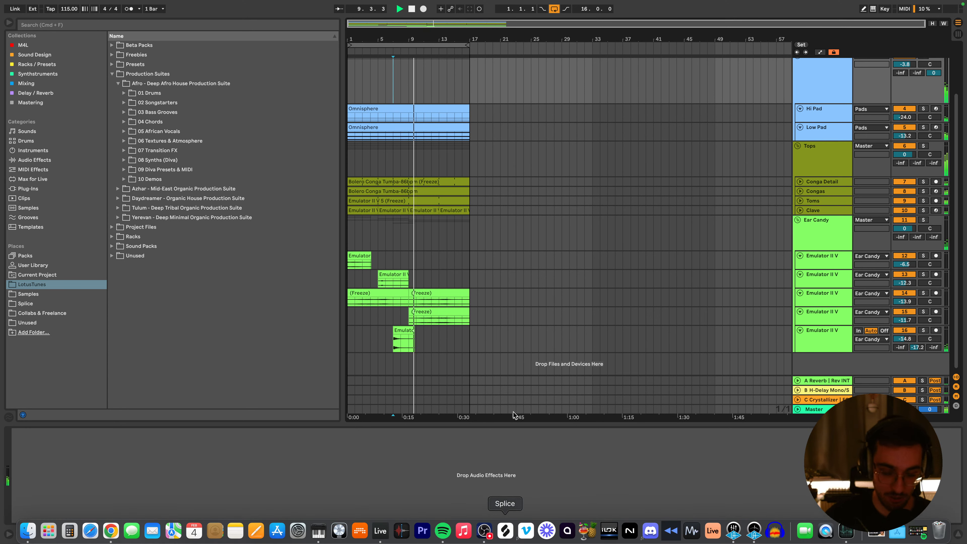
Add an audio track below the Ear Candy tracks, unfold it and slightly widen the track headers
left_click(828, 245)
key("super+t")
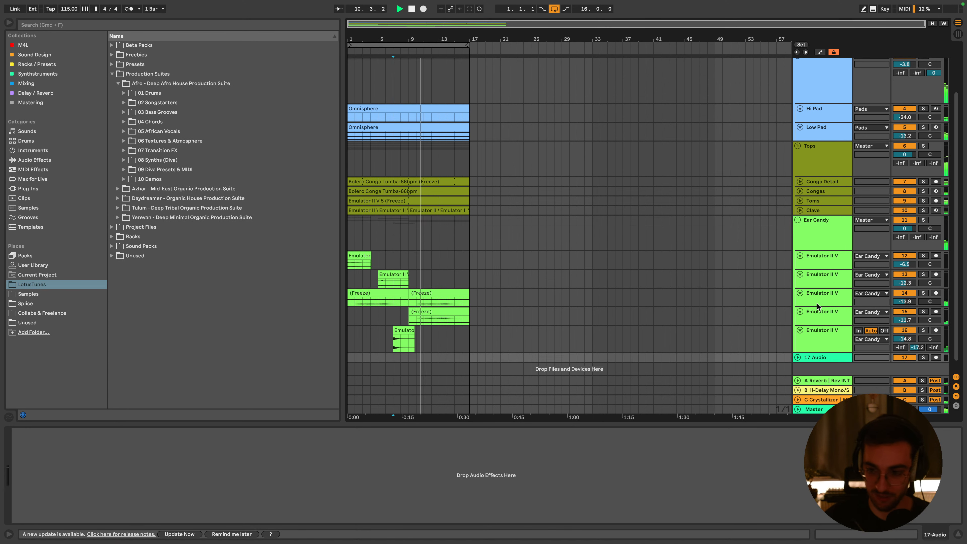
scroll(815, 327, "down", 1)
left_click(797, 357)
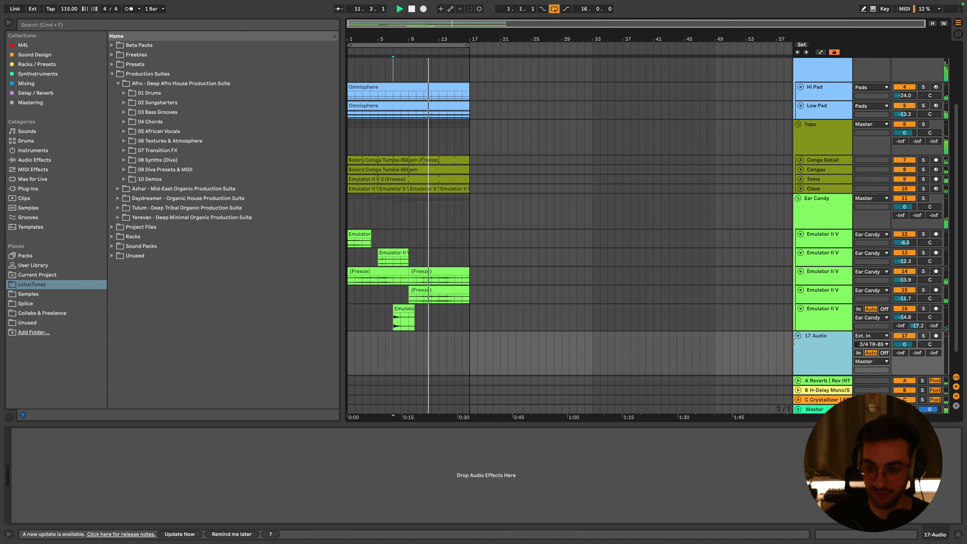
left_click_drag(794, 341, 756, 343)
scroll(796, 352, "down", 2)
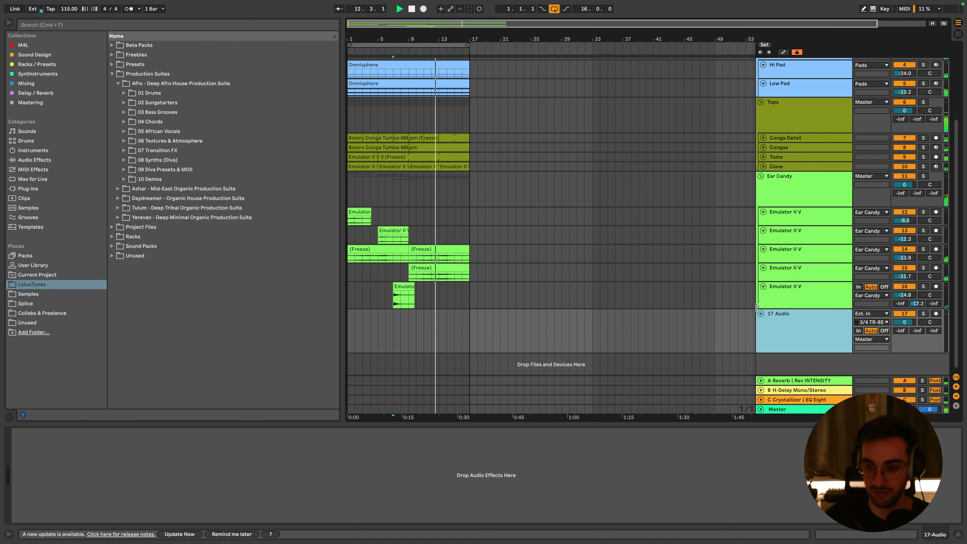
left_click_drag(756, 307, 766, 307)
Add return track D and copy the ColourCopy delay onto it from the last Emulator II V track
left_click(408, 299)
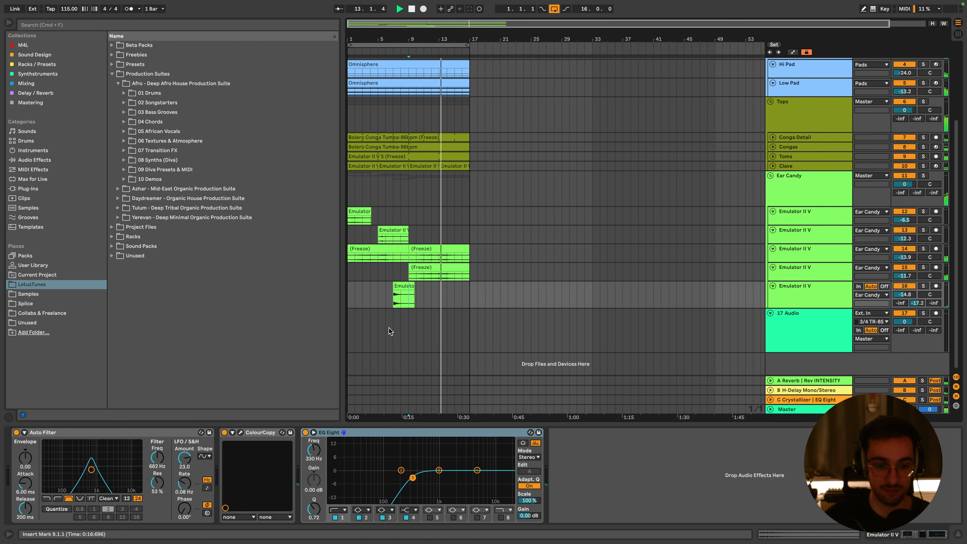
left_click(244, 448)
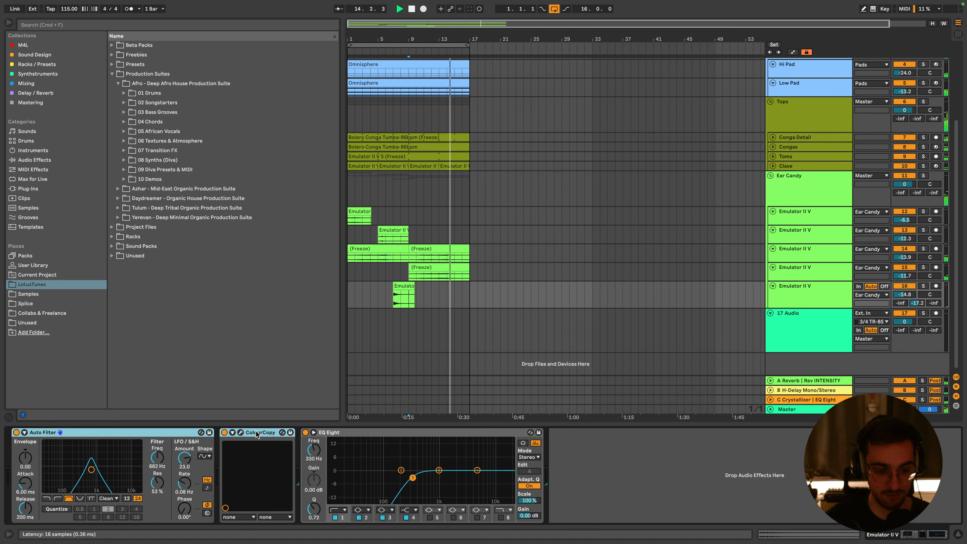
left_click(809, 400)
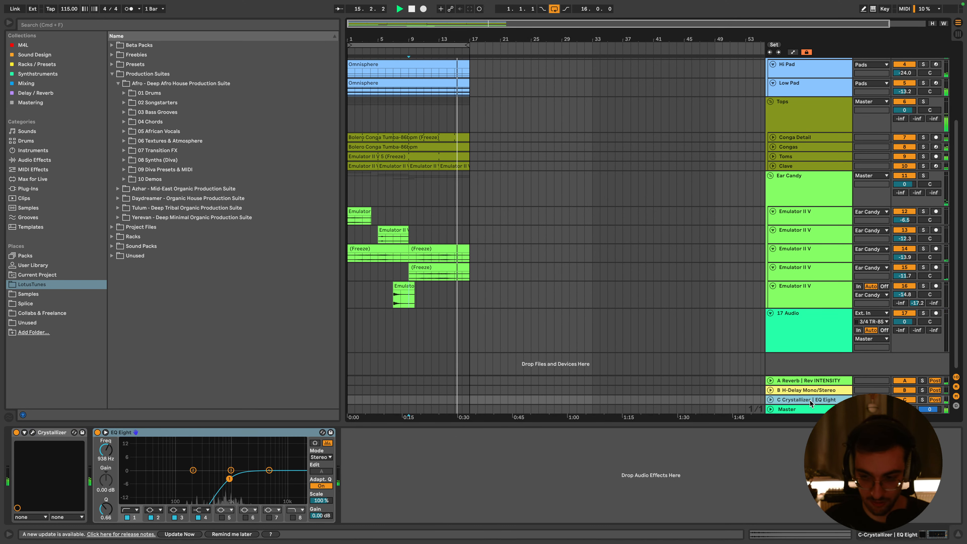
key("super+alt+t")
left_click(449, 297)
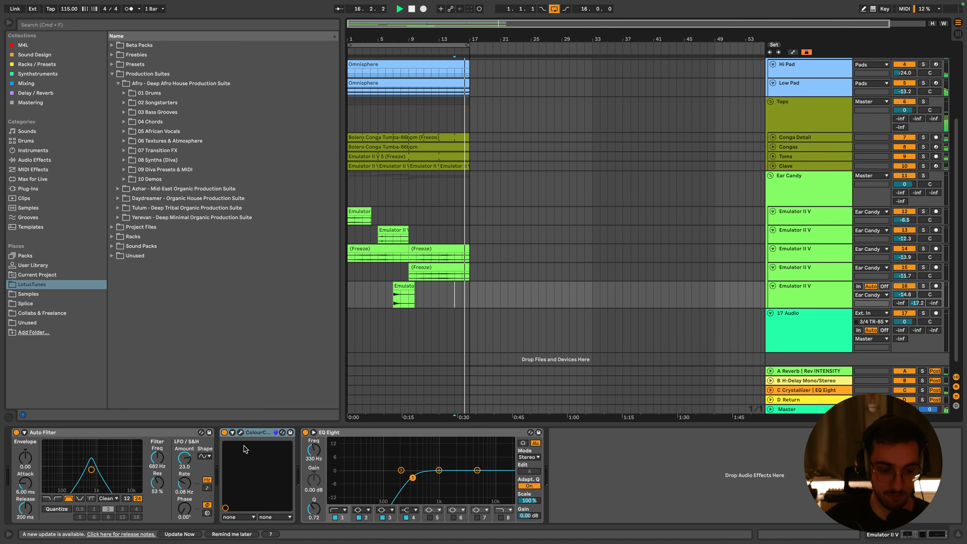
left_click_drag(786, 405, 786, 405)
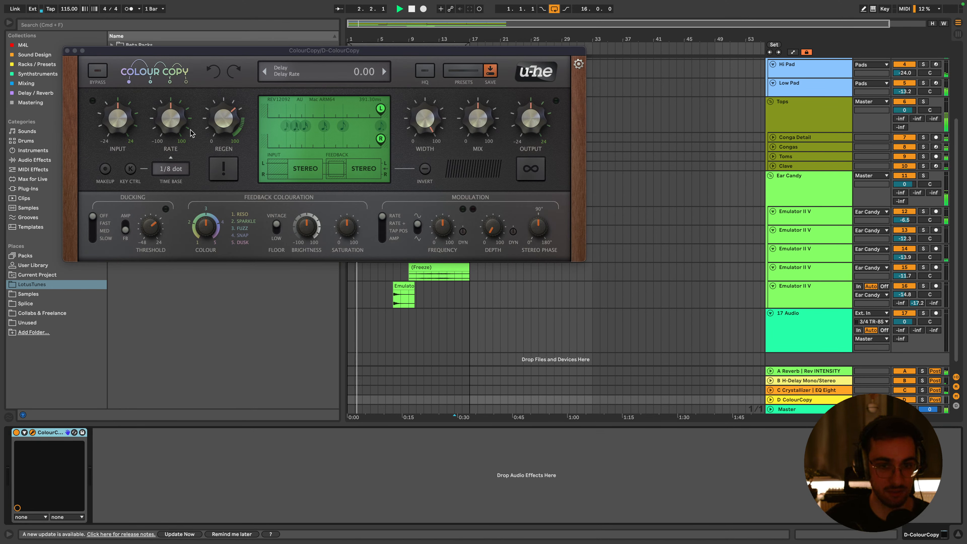
left_click(67, 50)
Open the Tulum suite's 06 Female Spanish Words & Phrases folder in the browser and look through its samples
left_click(400, 332)
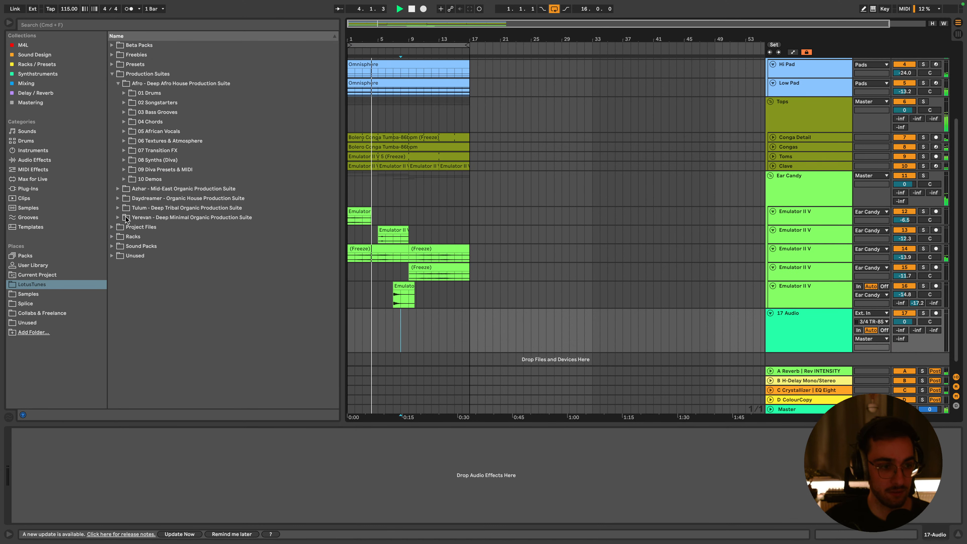
double_click(130, 207)
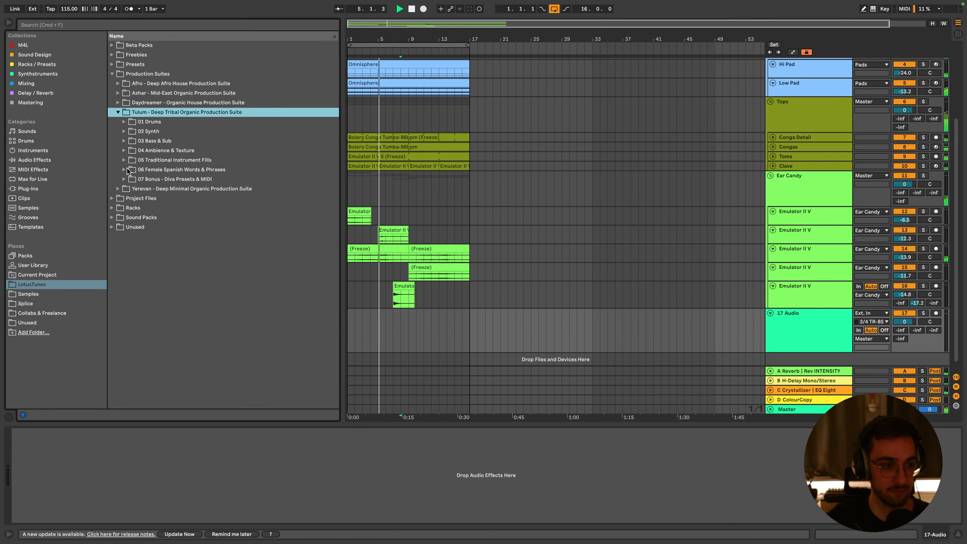
double_click(128, 171)
scroll(221, 233, "down", 3)
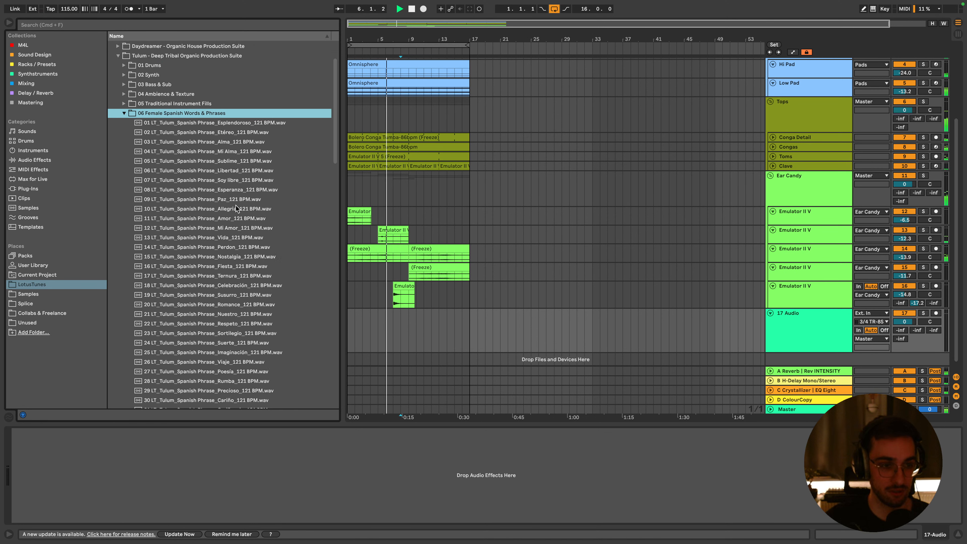
scroll(231, 154, "down", 4)
scroll(230, 293, "down", 2)
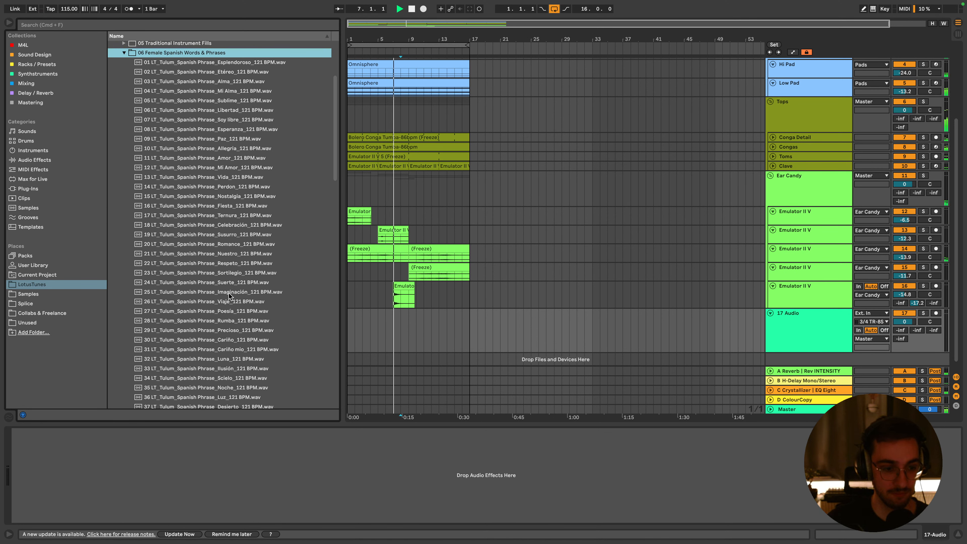
scroll(224, 349, "down", 8)
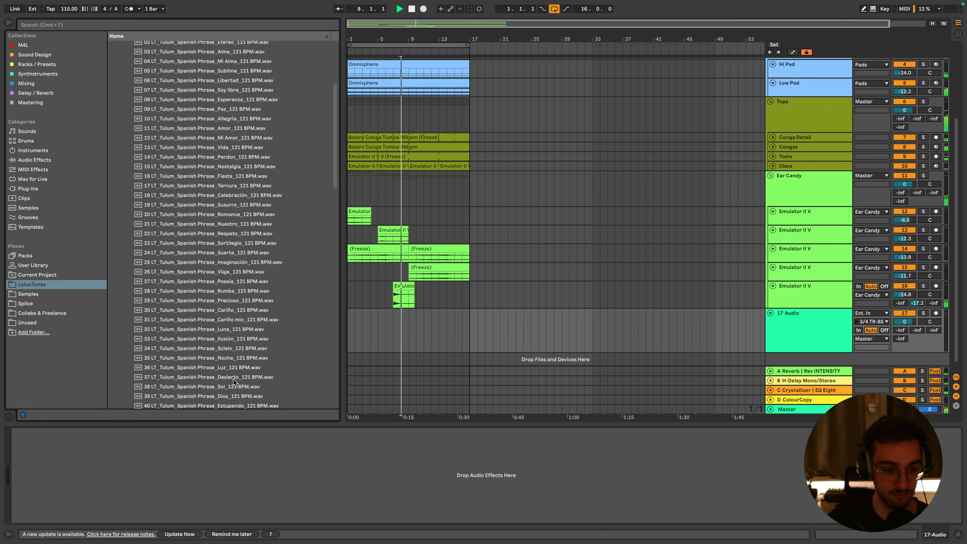
scroll(236, 371, "up", 12)
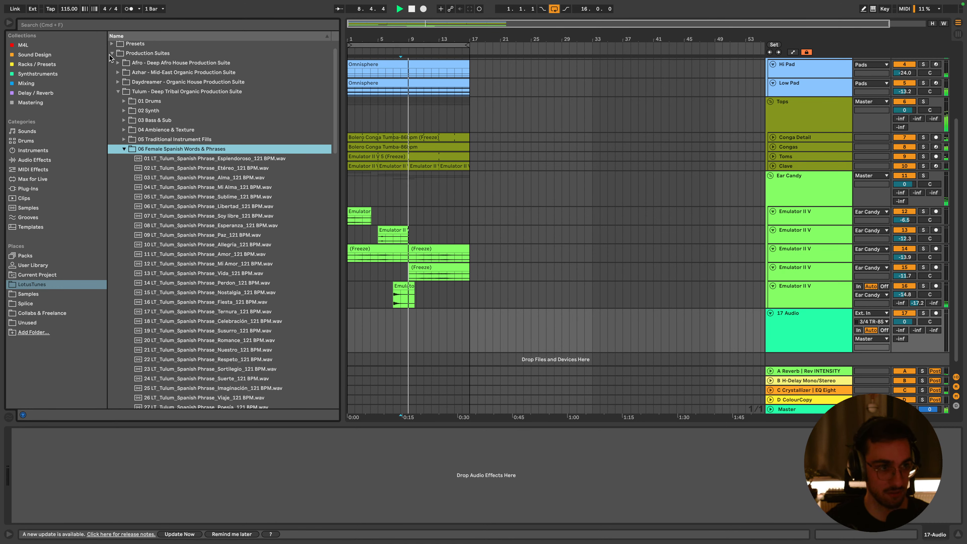
left_click(84, 25)
type("cora")
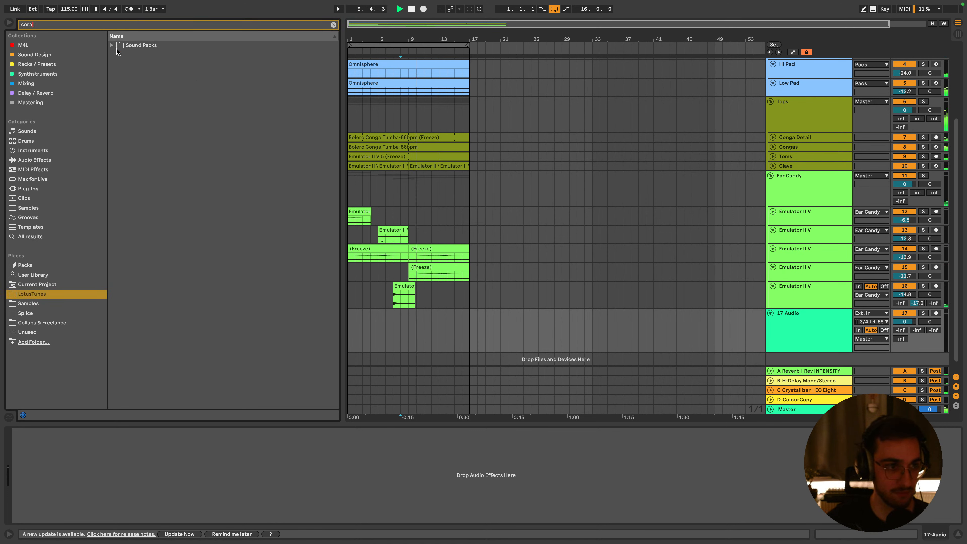
key("Escape")
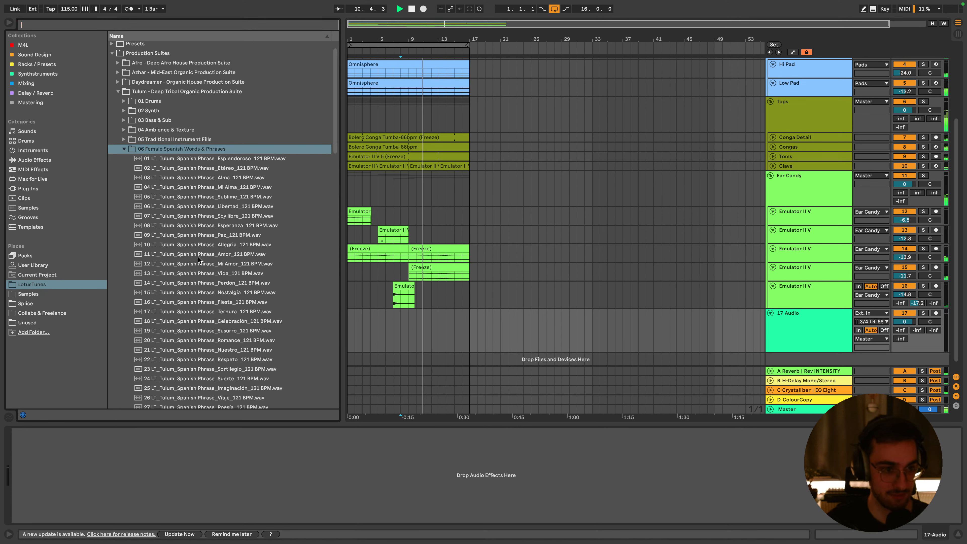
Try the 04 Mi Alma phrase on the new audio track at -27.3 dB with a -3.0 dB ColourCopy send, then delete the clip
left_click_drag(234, 188, 417, 316)
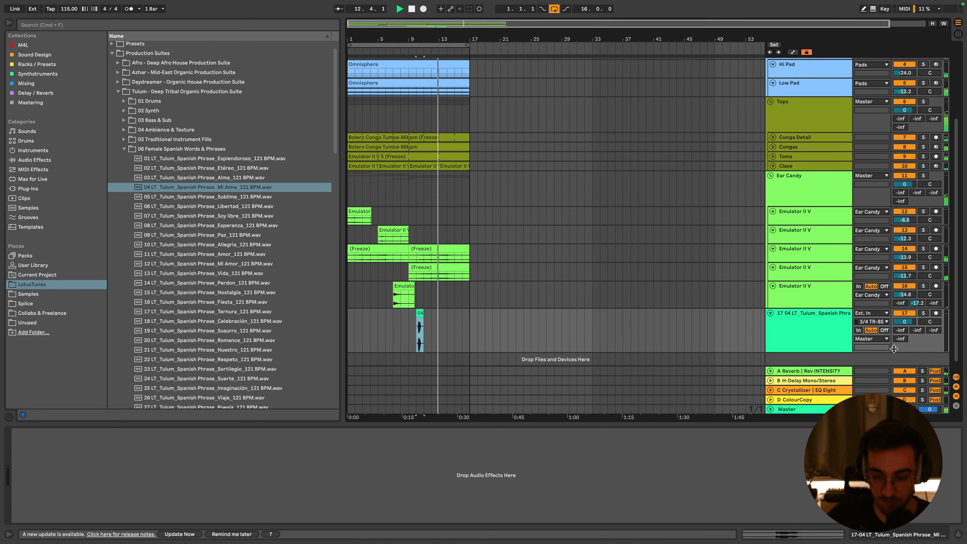
left_click_drag(904, 322, 901, 342)
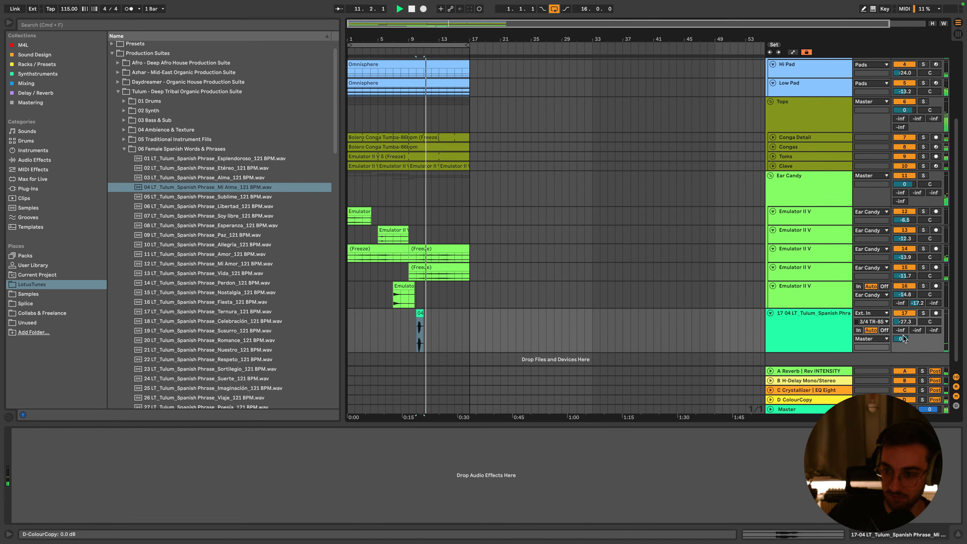
double_click(419, 313)
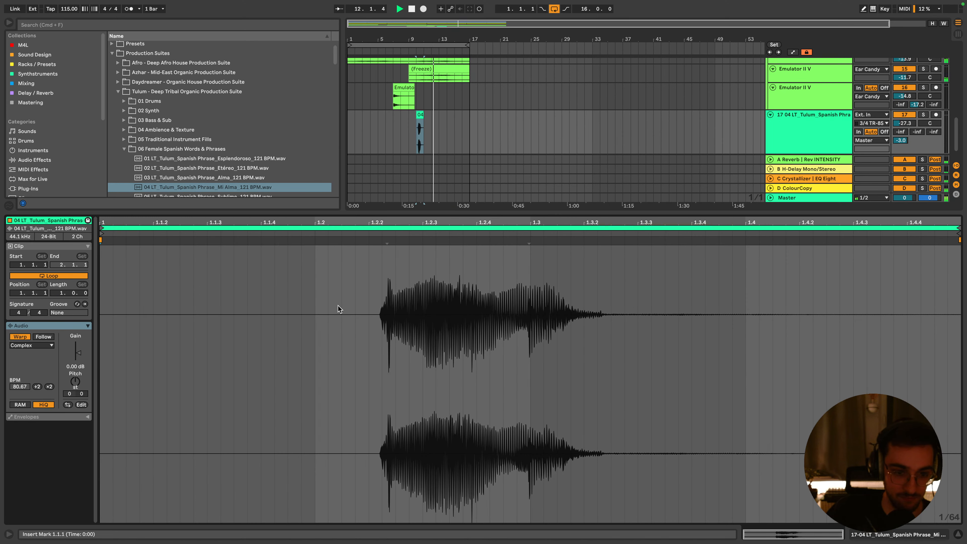
key("shift+Tab")
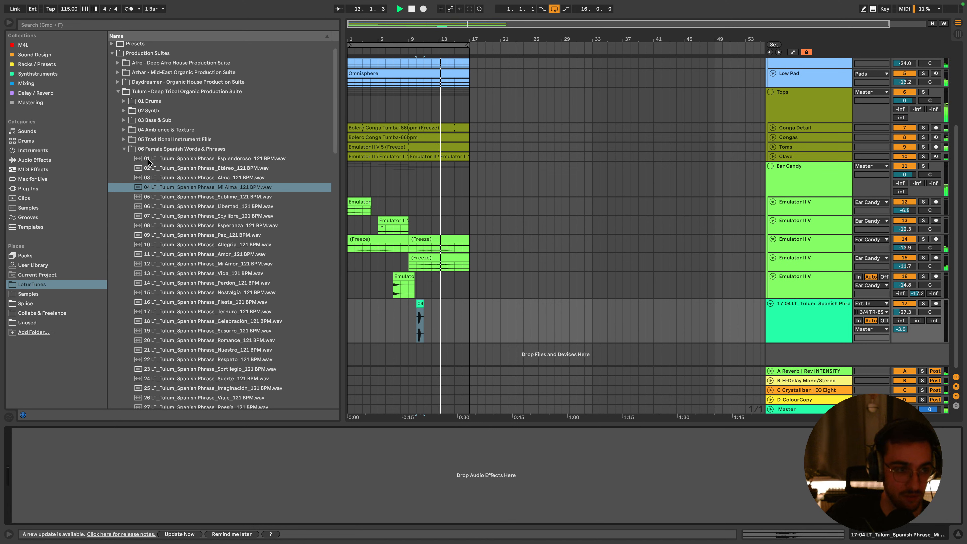
left_click_drag(469, 321, 386, 319)
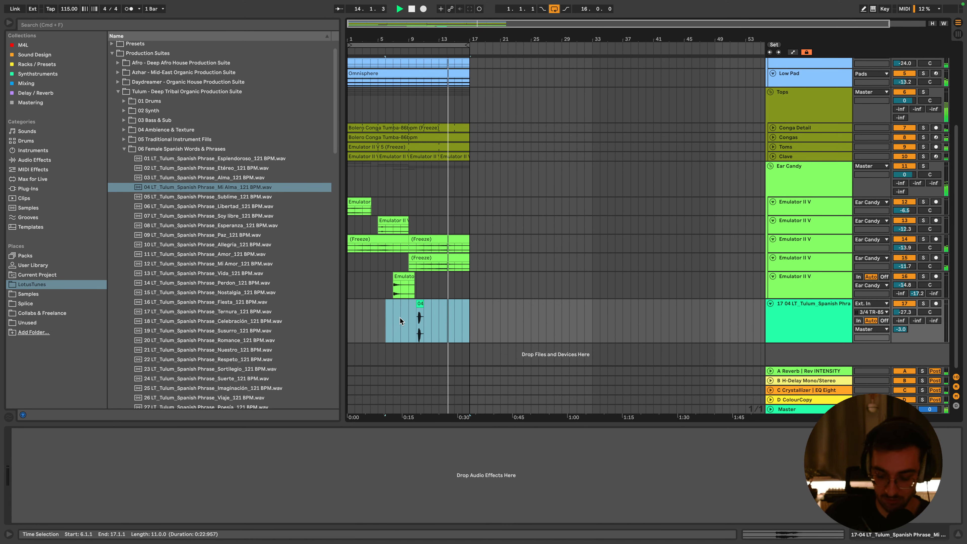
key("Delete")
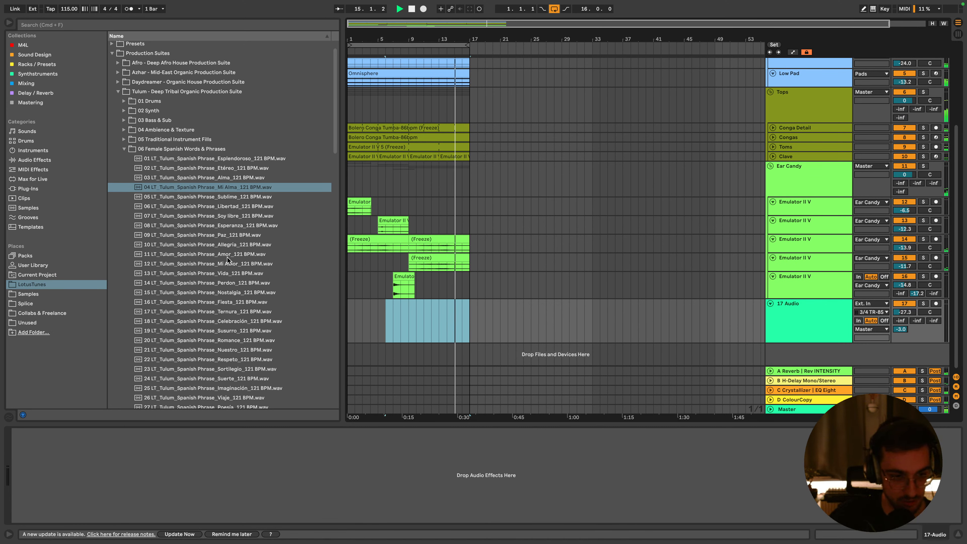
Try the 12 Mi Amor phrase at bar 10 with warping off and the track volume at -24.2 dB
left_click_drag(227, 262, 419, 305)
left_click(420, 305)
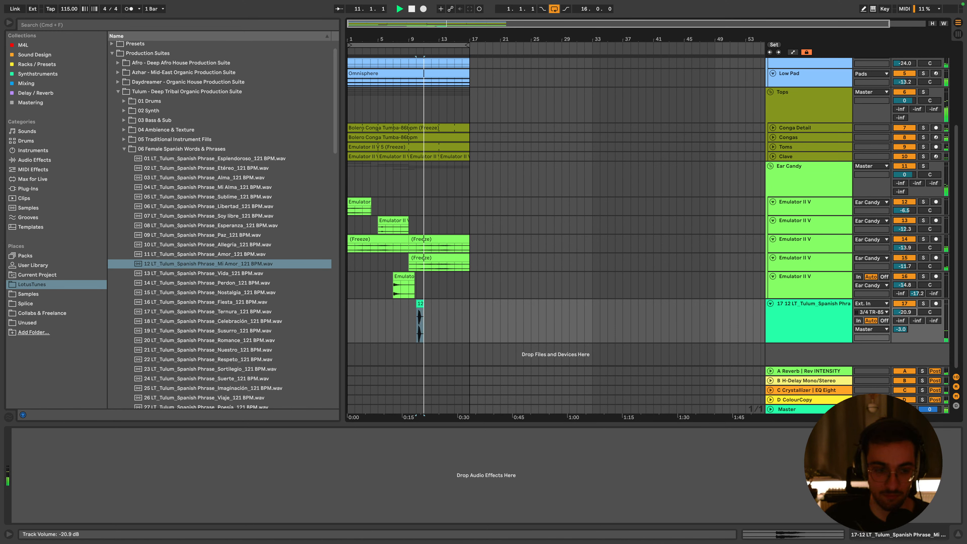
double_click(420, 304)
left_click(23, 336)
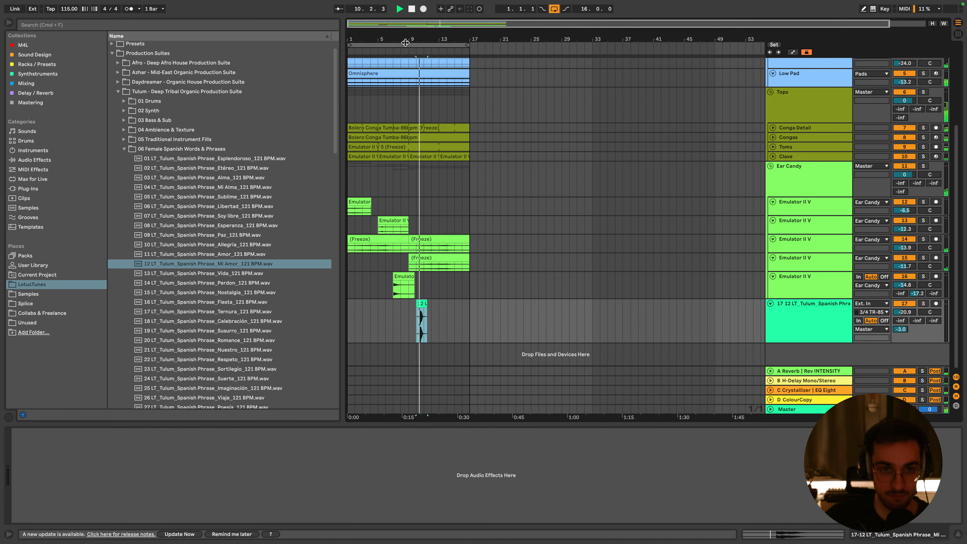
key("plus")
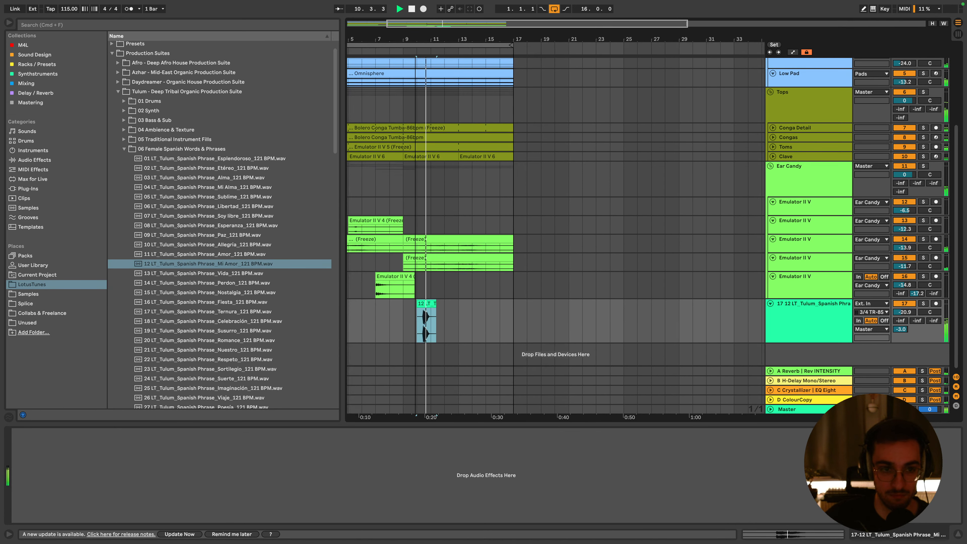
left_click_drag(415, 39, 415, 57)
left_click_drag(904, 313, 904, 324)
Replace the phrase at bar 10 with 25 Imaginación, deleting the old clip's remainder, and set its ColourCopy send to -9.0 dB
scroll(257, 329, "down", 5)
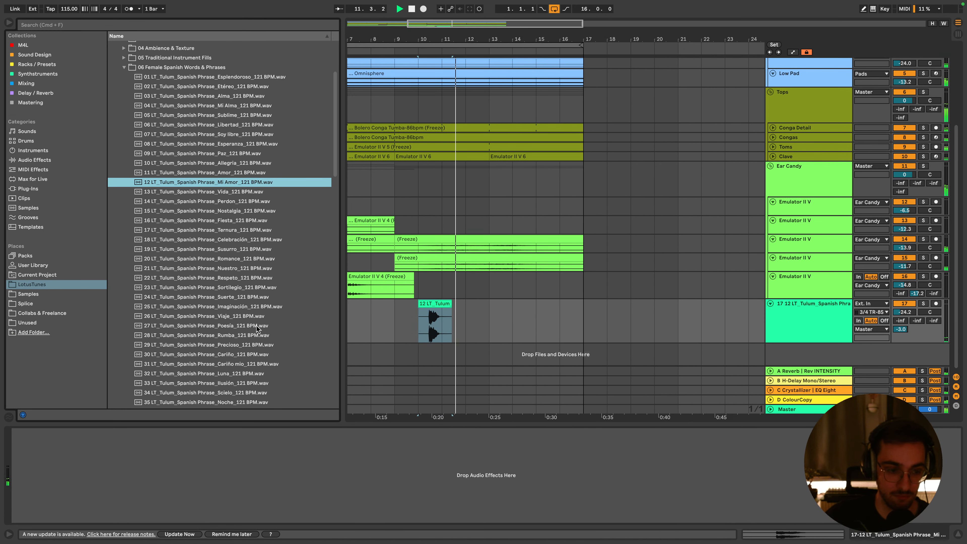
left_click_drag(235, 307, 430, 303)
left_click(441, 304)
key("Delete")
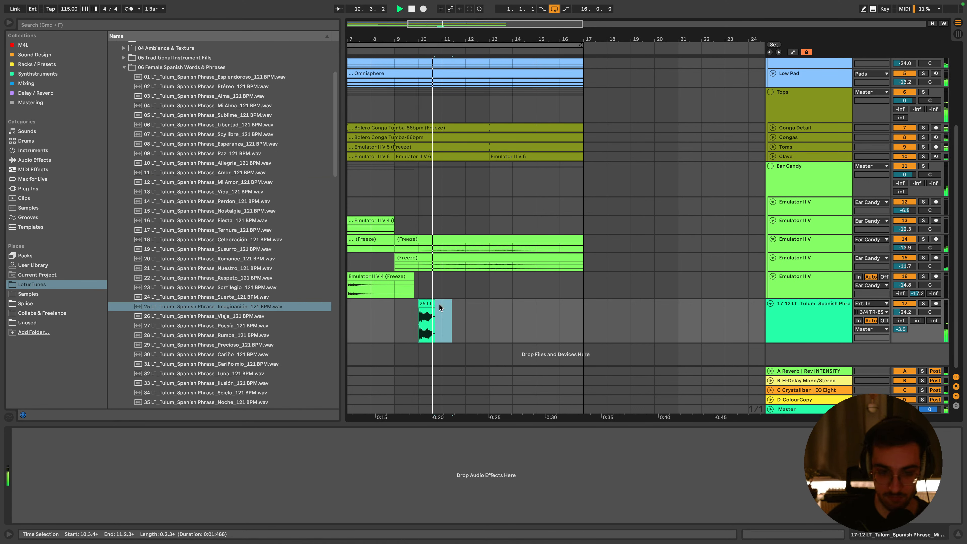
left_click(427, 304)
key("space")
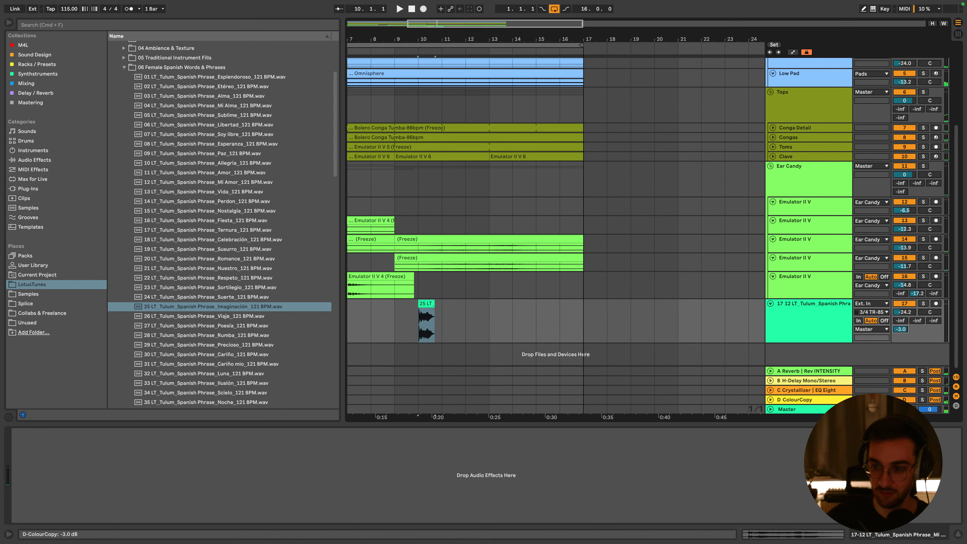
left_click_drag(900, 330, 900, 335)
Add EQ Eight after ColourCopy on return D and cut the lows below about 359 Hz
left_click(18, 83)
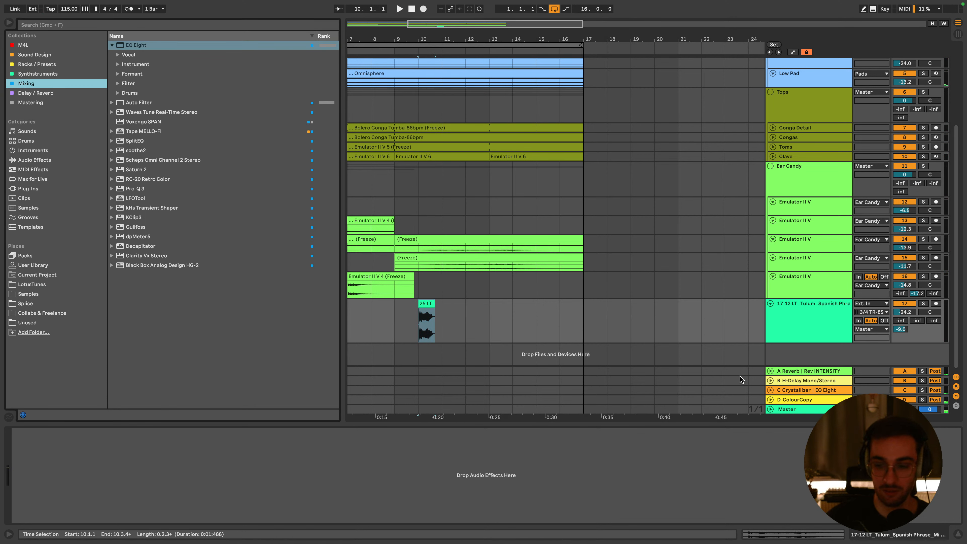
left_click(813, 402)
left_click(99, 29)
type("eq")
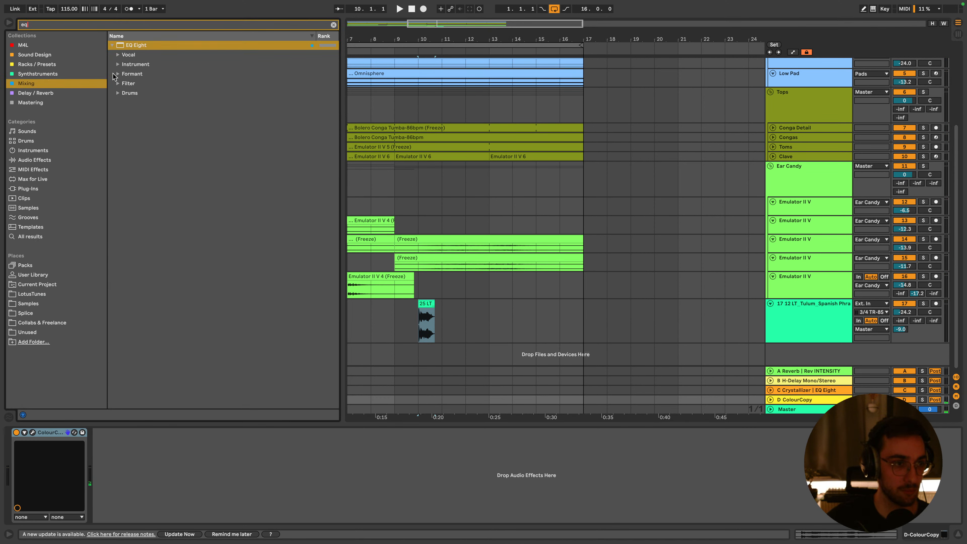
double_click(138, 47)
left_click_drag(184, 477, 202, 478)
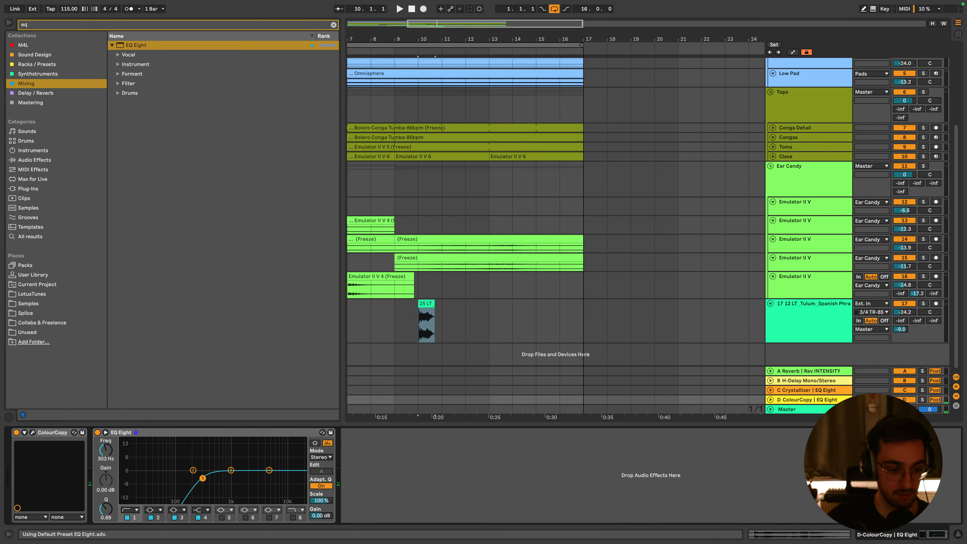
Copy the EQ Eight from the ColourCopy return onto the vocal phrase track
left_click(236, 431)
key("super+c")
left_click(442, 326)
left_click(384, 471)
key("super+v")
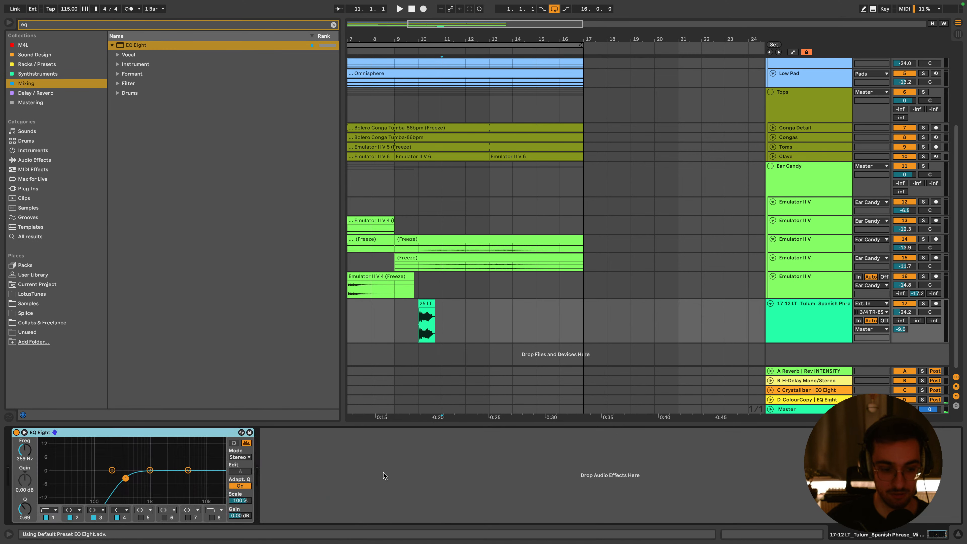
Play the vocal phrase, lower its EQ low cut to about 230 Hz and set its Reverb send to -6.6 dB
left_click(430, 303)
key("space")
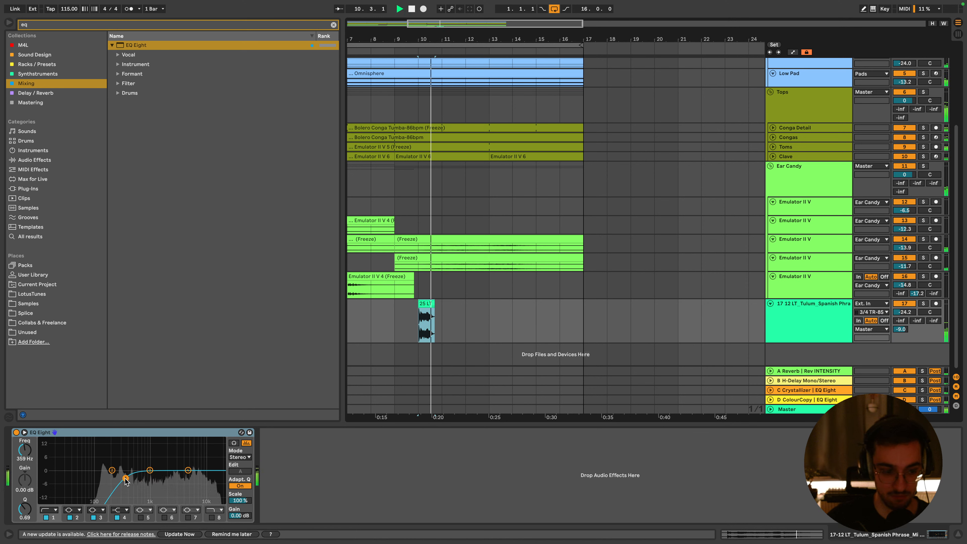
left_click_drag(126, 478, 115, 478)
key("space")
mouse_move(897, 321)
left_mouse_down()
mouse_move(897, 301)
mouse_move(900, 331)
mouse_move(900, 311)
left_mouse_up()
key("space")
key("space")
key("space")
key("space")
Replay the phrase, lowering its EQ low cut to about 79 Hz and shelving the highs by -6.32 dB at 2.30 kHz
left_click(421, 326)
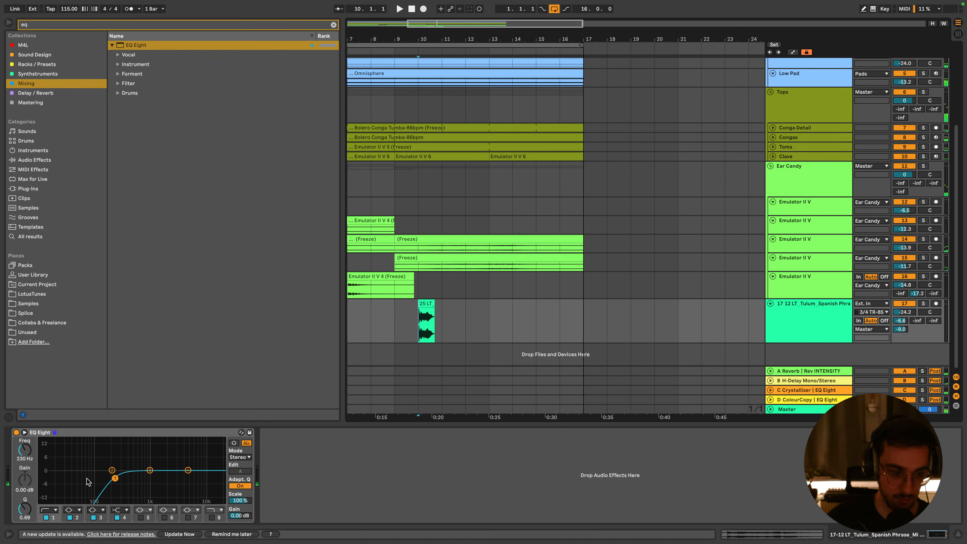
left_click_drag(115, 478, 79, 480)
key("space")
key("space")
key("space")
left_click_drag(188, 471, 170, 484)
key("space")
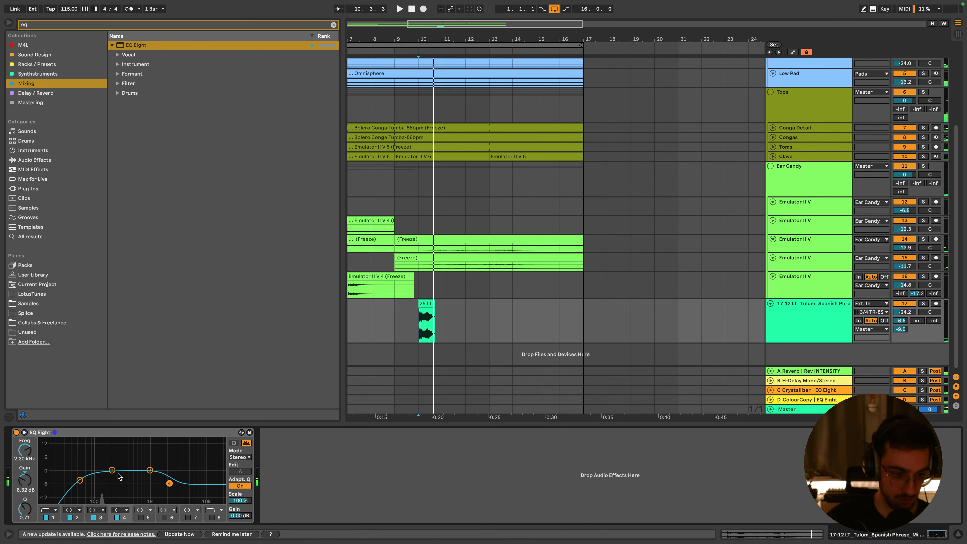
key("space")
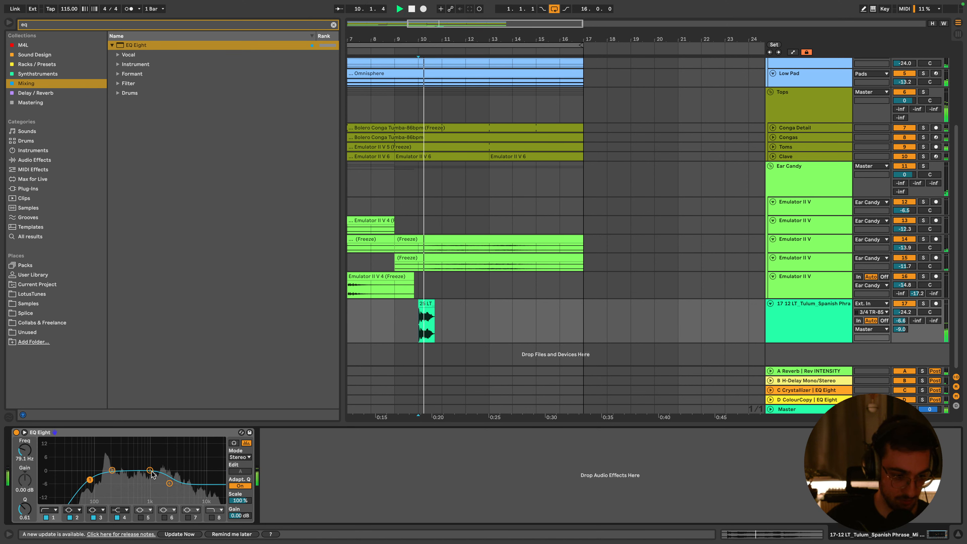
Dip the vocal EQ's second band with the low cut at 95.8 Hz, and set the track volume to -27.3 dB
key("space")
key("space")
mouse_move(112, 470)
left_mouse_down()
mouse_move(107, 481)
mouse_move(95, 477)
left_mouse_up()
key("space")
key("space")
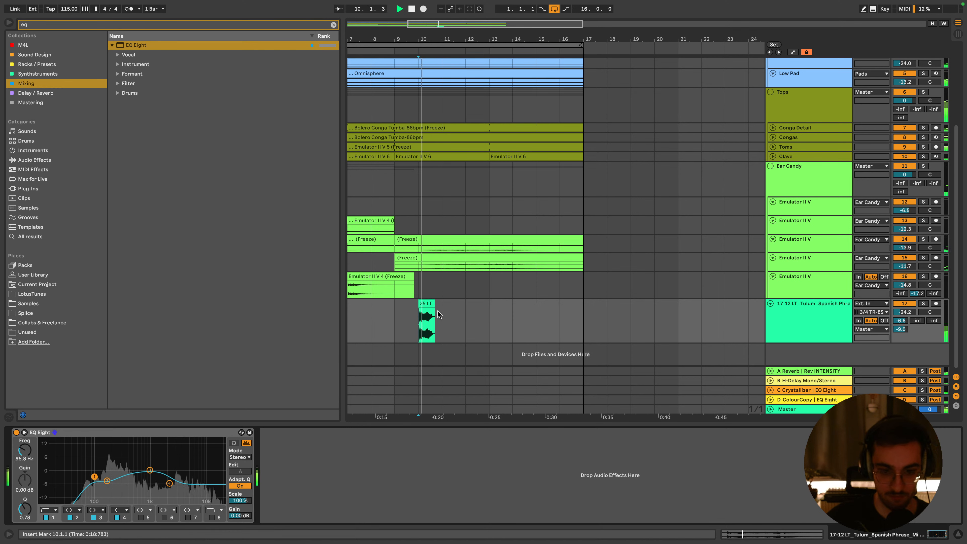
left_click(426, 303)
left_click_drag(904, 312, 904, 316)
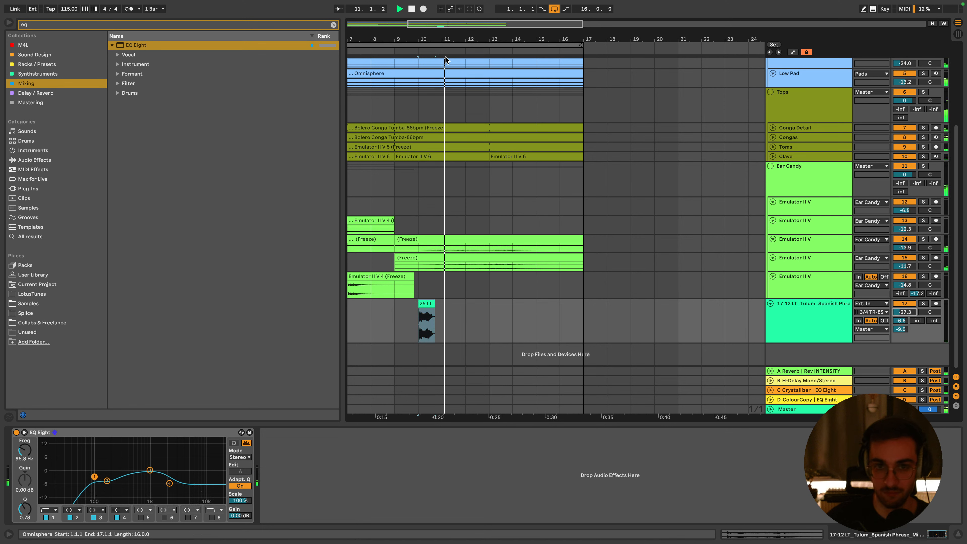
Locate the existing vocal clip's sample folder and add the "51 LT_Tulum_Spanish Phrase_Por Siempre" sample to the vocal track at bar 16
left_click_drag(447, 39, 432, 15)
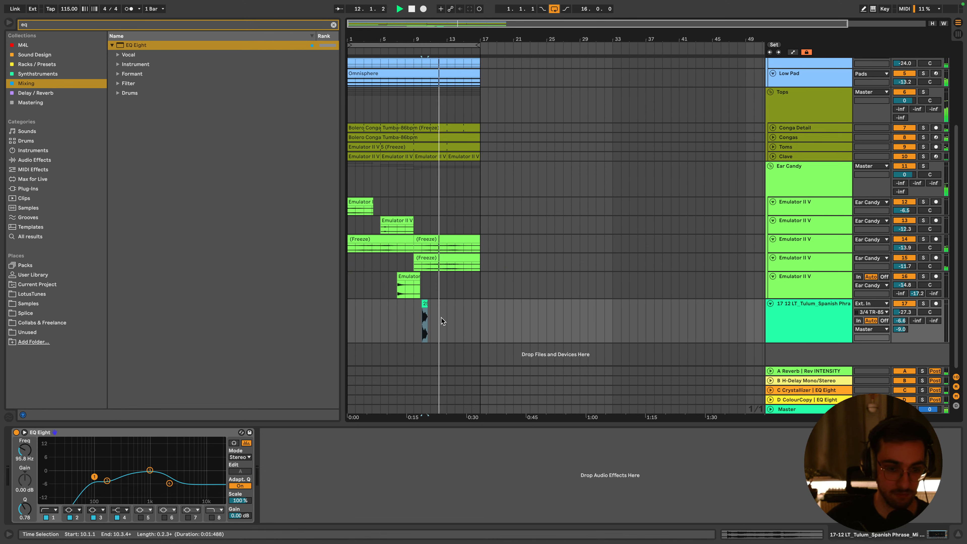
right_click(425, 318)
left_click(457, 157)
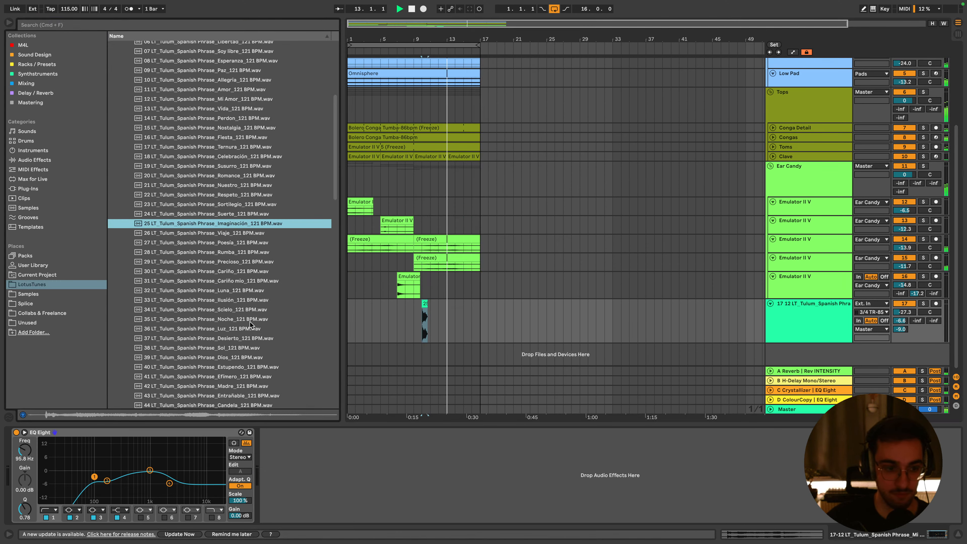
scroll(239, 332, "down", 3)
left_click(233, 323)
left_click_drag(232, 323, 253, 327)
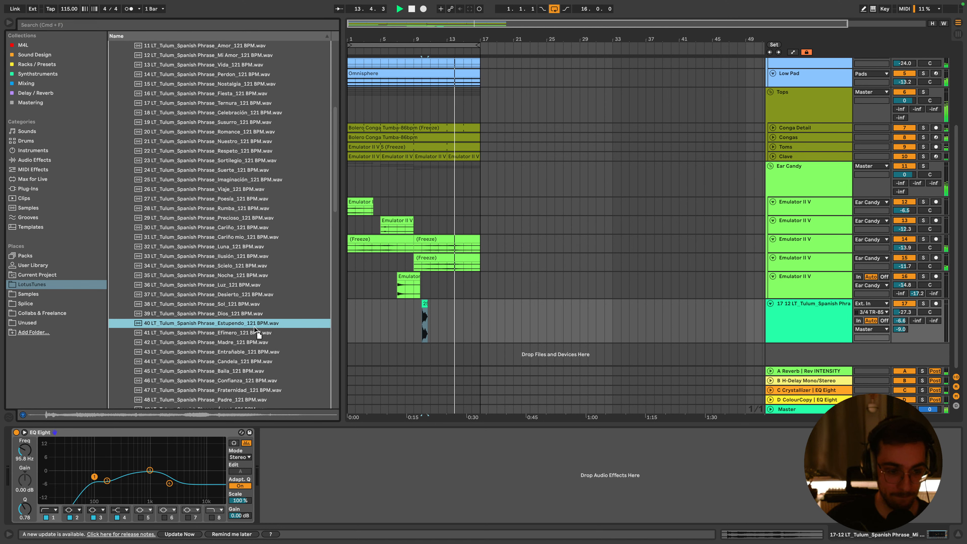
left_click_drag(364, 323, 372, 322)
scroll(244, 363, "down", 4)
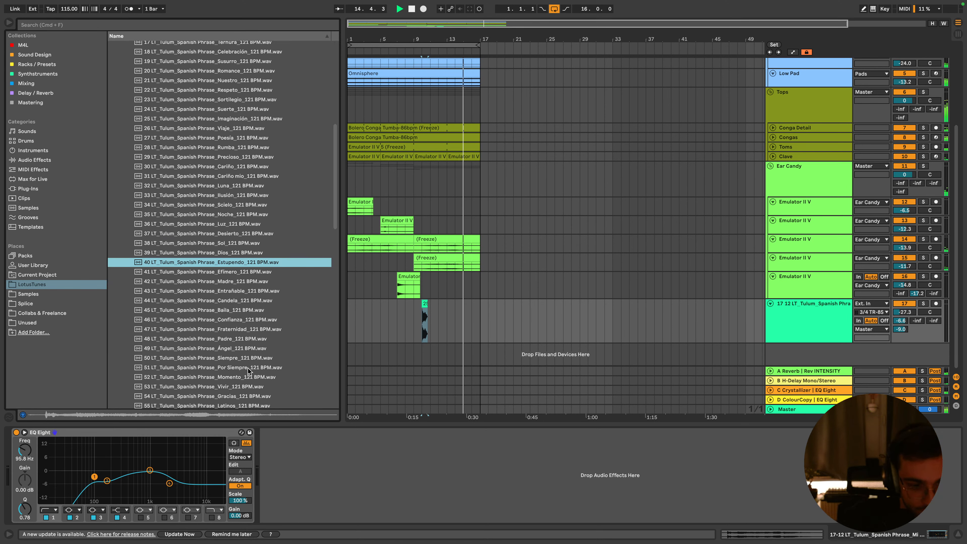
scroll(250, 372, "down", 2)
left_click_drag(246, 349, 474, 318)
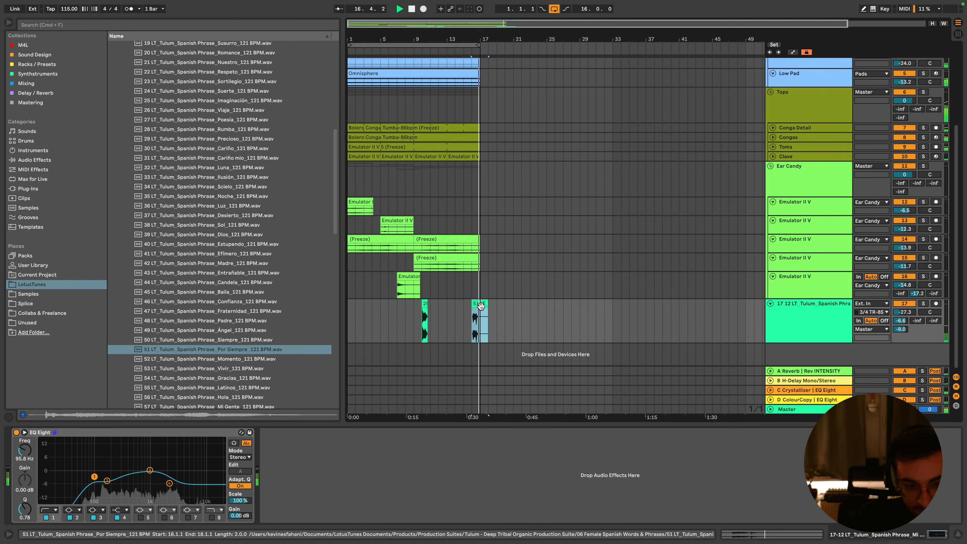
Turn off warping for the Por Siempre clip and move it to span bars 15 to 17
double_click(480, 322)
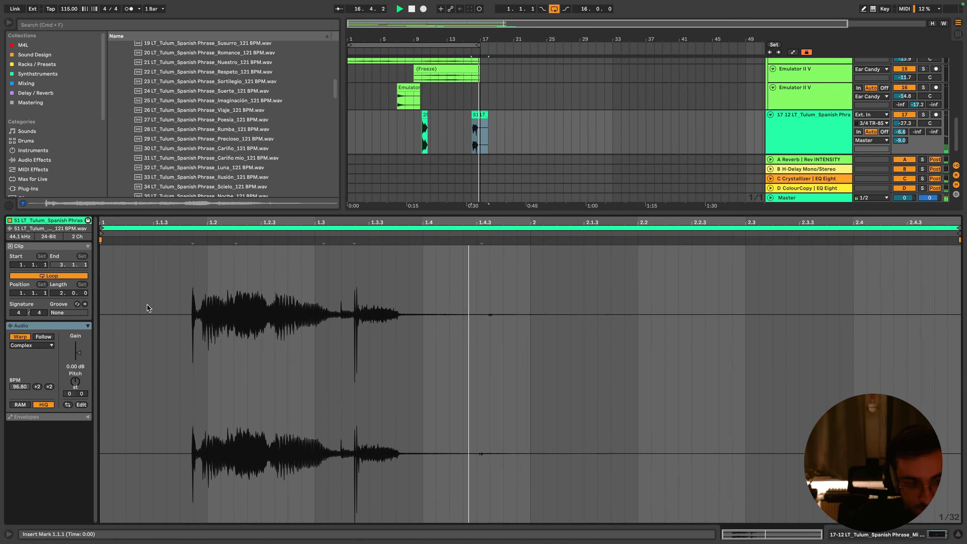
left_click(24, 337)
key("shift+Tab")
left_click(486, 303)
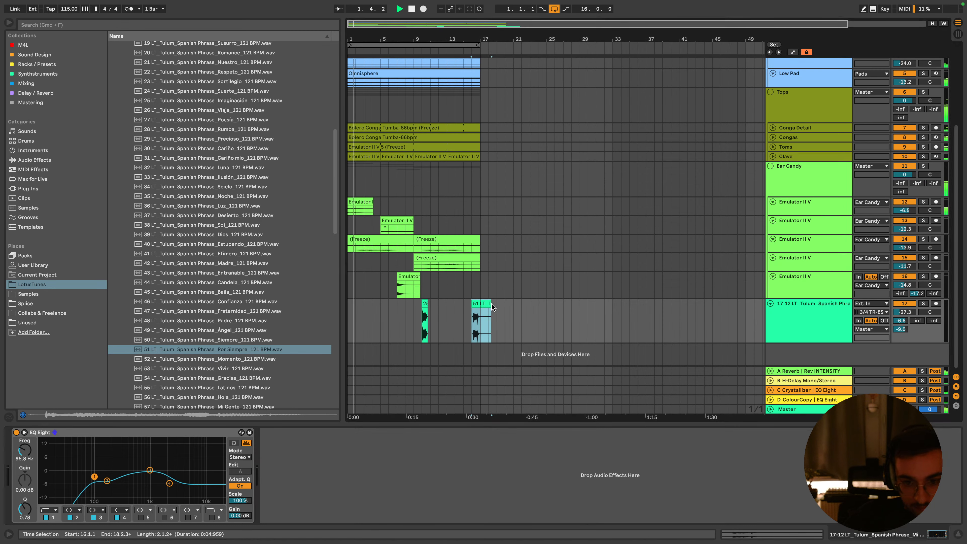
left_click_drag(482, 303, 473, 303)
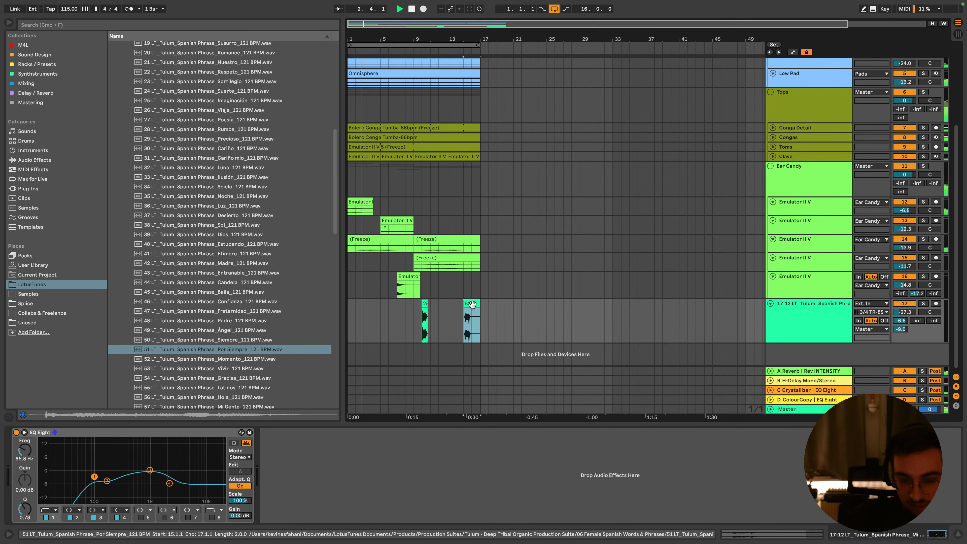
Play the arrangement from the start of the Por Siempre phrase at bar 15
left_click(464, 312)
key("space")
key("space")
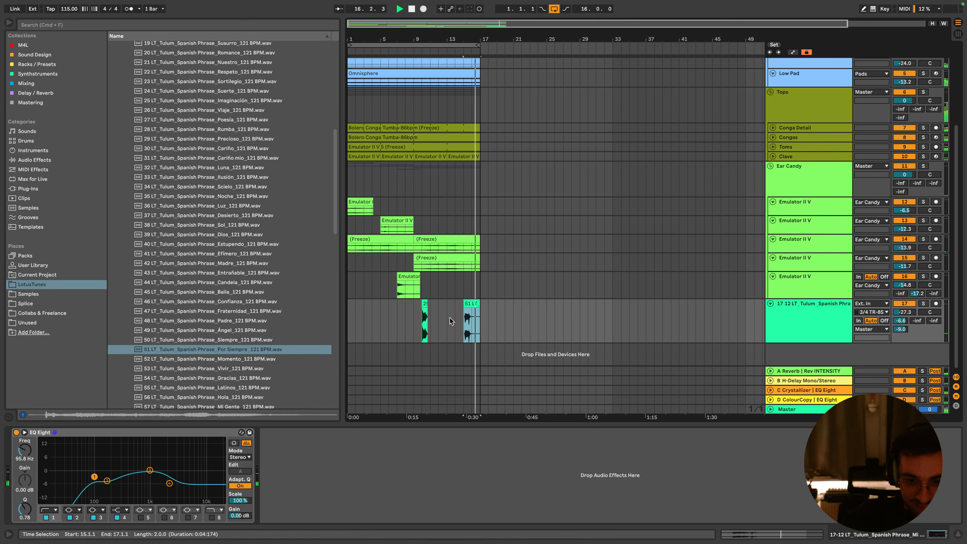
Shrink the vocal phrase track's height and lower the first Emulator II V ear candy track's volume to -9.5 dB
left_click(809, 321)
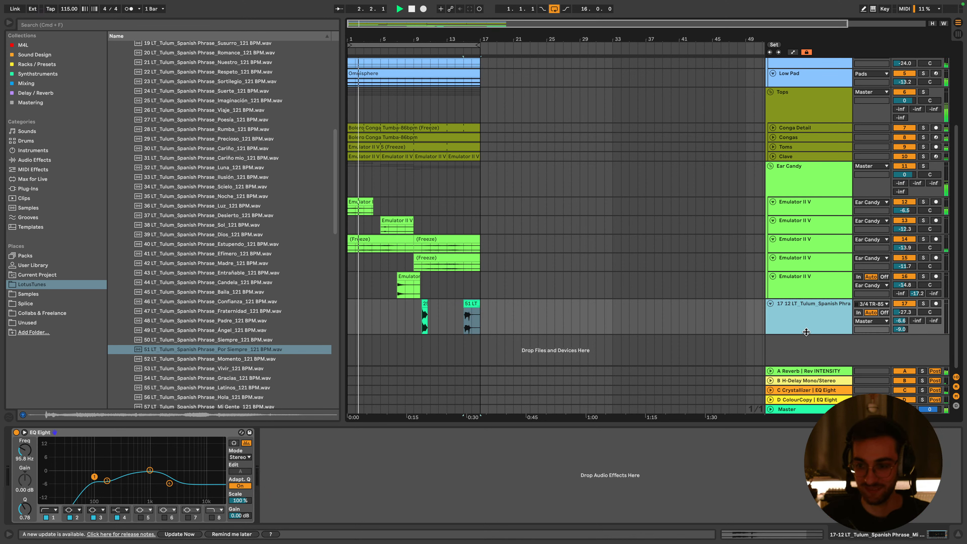
scroll(465, 284, "up", 4)
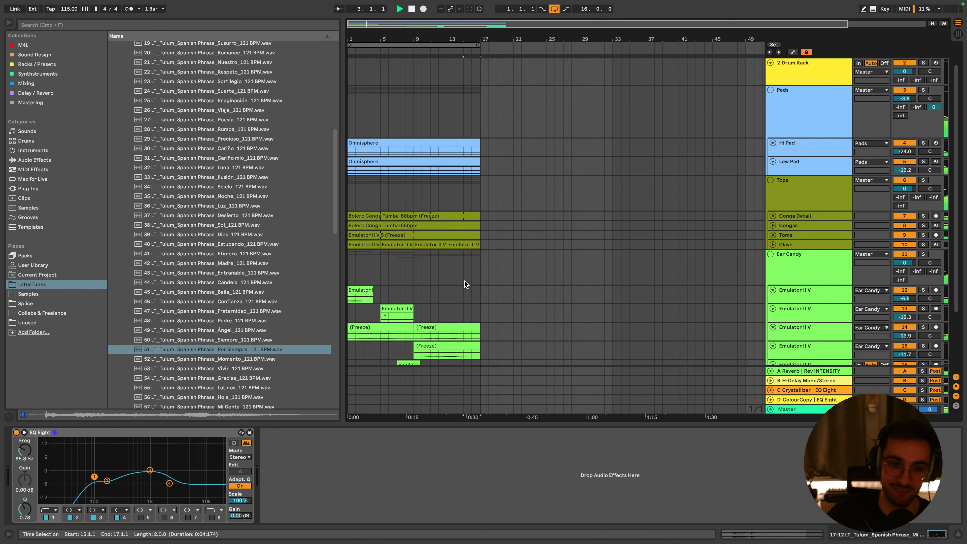
left_click(364, 291)
left_click_drag(904, 298, 905, 306)
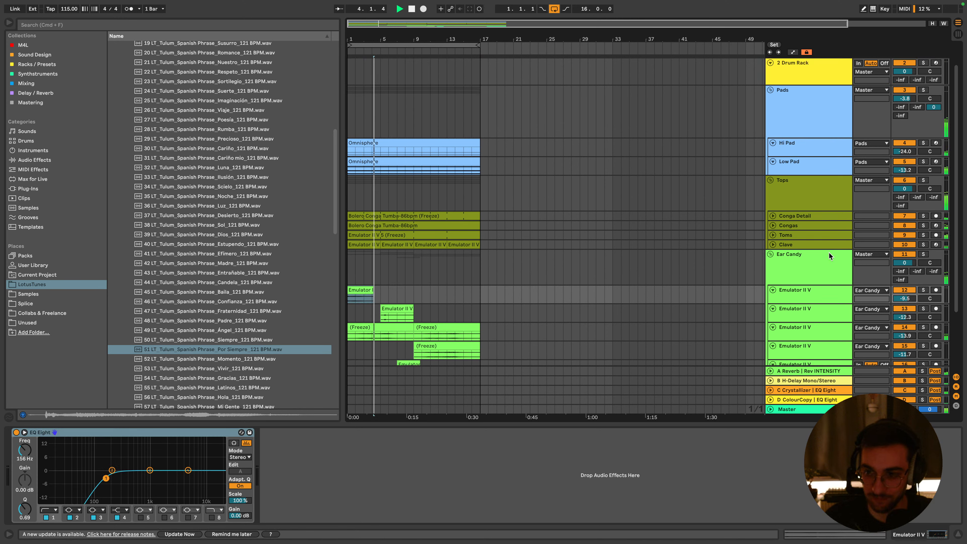
Unfold the Congas track in the Tops group and lower its volume to -8.6 dB
scroll(824, 251, "up", 1)
left_click(802, 229)
left_click(805, 172)
left_click(807, 193)
scroll(808, 199, "down", 2)
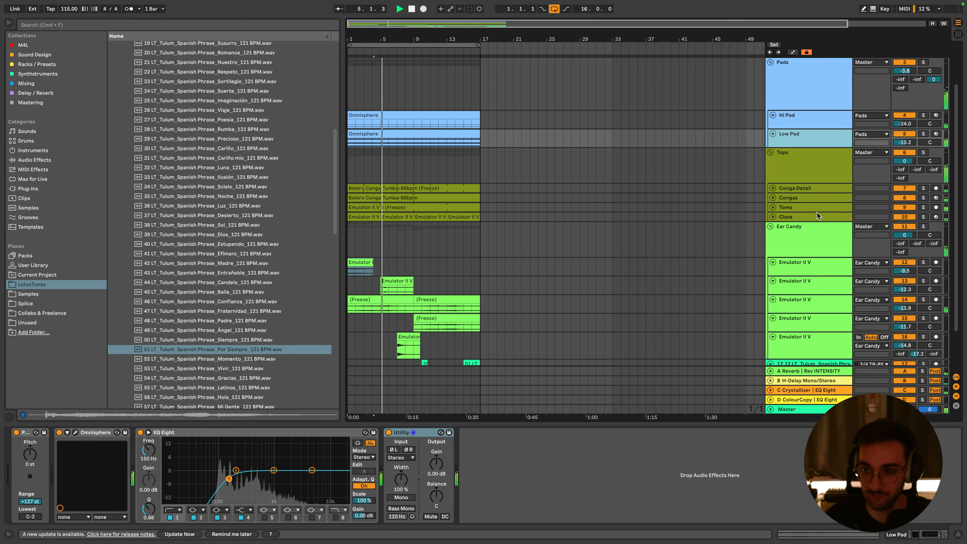
left_click(798, 198)
left_click(773, 197)
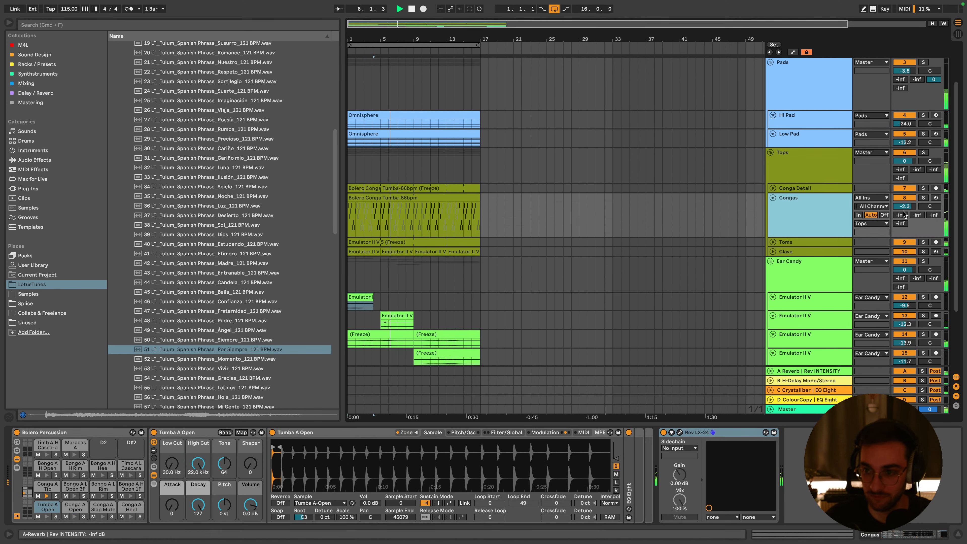
left_click_drag(905, 206, 905, 221)
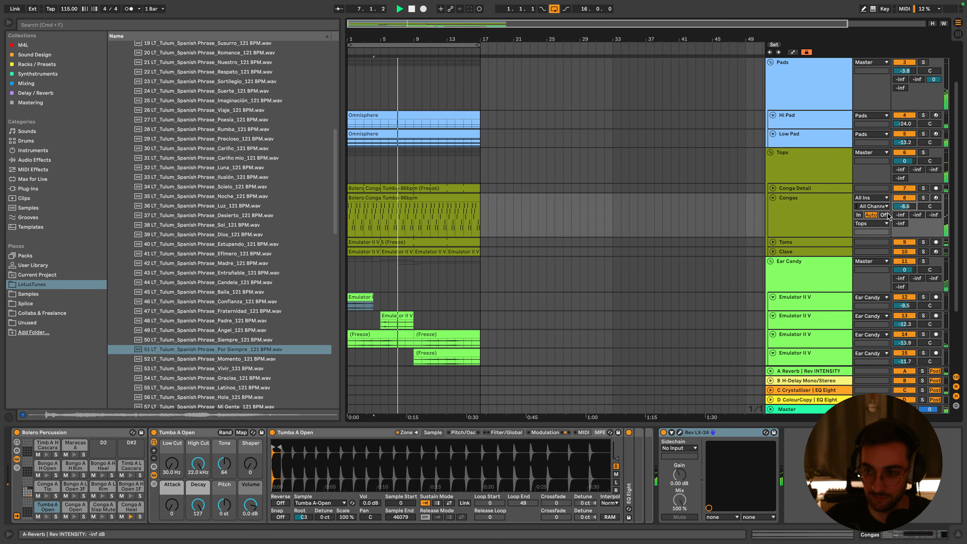
Split the Congas clip at bars 2 and 3 and remove the one-bar section between the cuts
left_click(365, 211)
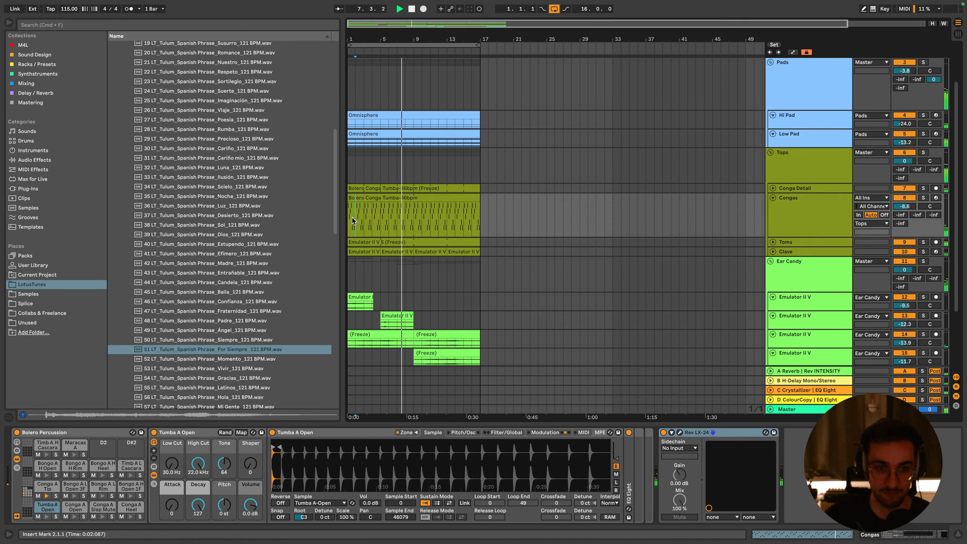
left_click(365, 212)
key("super+e")
left_click(360, 198)
mouse_move(360, 199)
left_mouse_down()
mouse_move(371, 202)
mouse_move(358, 205)
left_mouse_up()
key("space")
Split the Congas clip at bar 4 and delete everything from there to bar 17
left_click_drag(364, 39, 367, 99)
left_click(420, 207)
left_click(455, 213)
key("super+e")
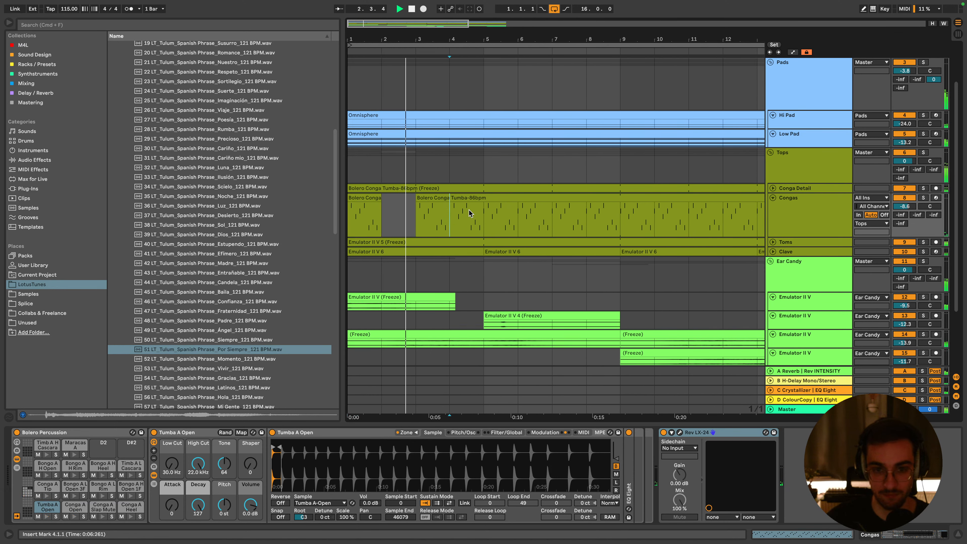
left_click(476, 198)
key("Delete")
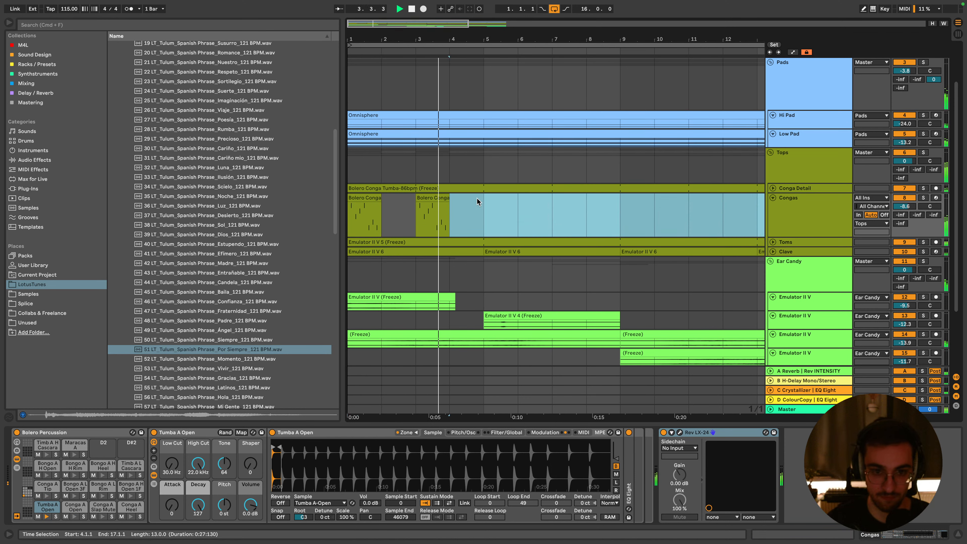
Duplicate the first four bars of the Congas pattern three times to fill the loop up to bar 17, and fold the track
left_click_drag(484, 209, 354, 207)
key("super+d")
key("minus")
key("minus")
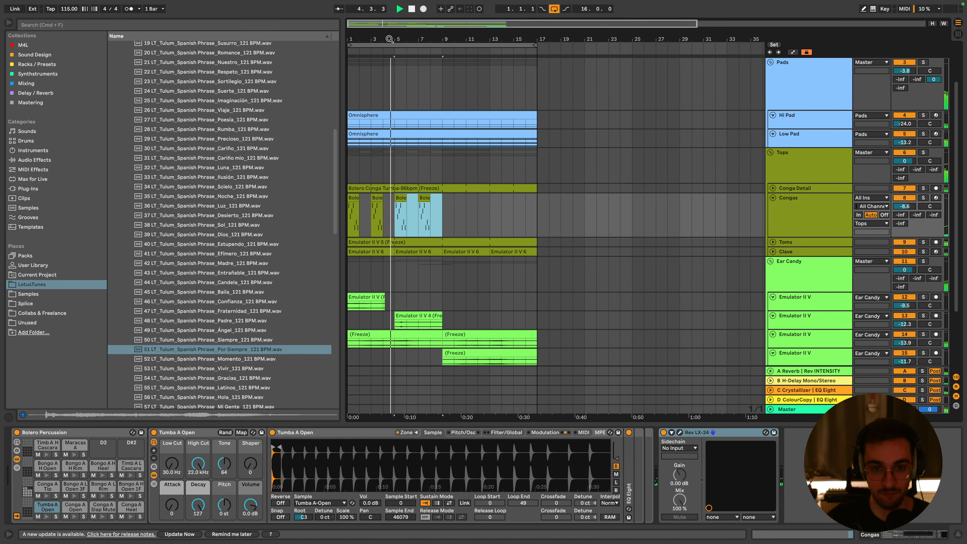
key("super+d")
key("super+d")
left_click(831, 226)
left_click(773, 197)
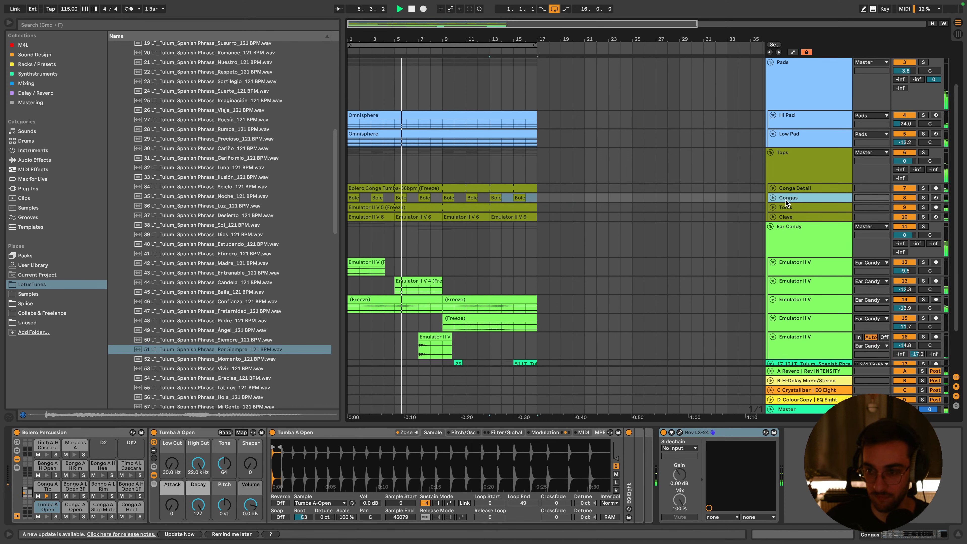
Check the devices on the Toms and Clave tracks, and collapse the 06 Female Spanish Words & Phrases folder in the browser
left_click(785, 206)
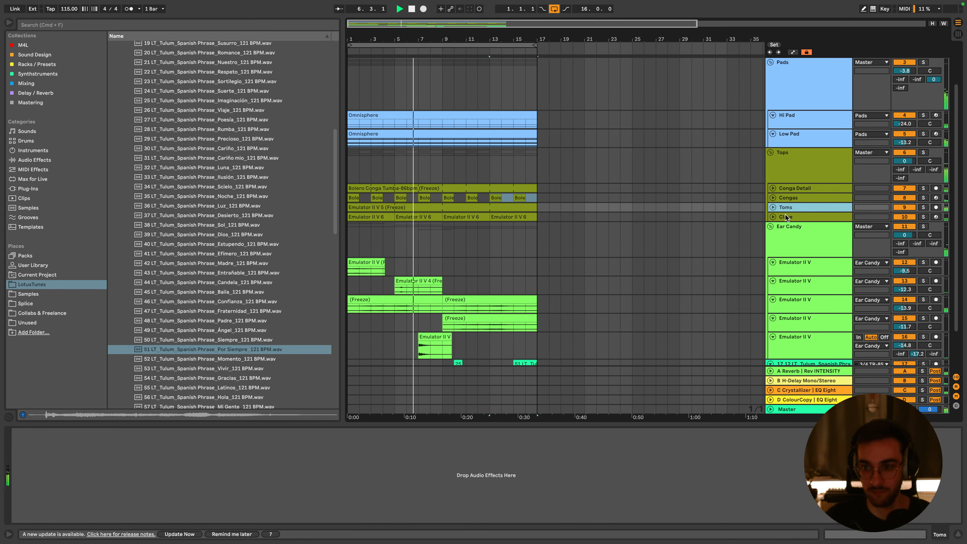
left_click(785, 216)
scroll(228, 259, "up", 10)
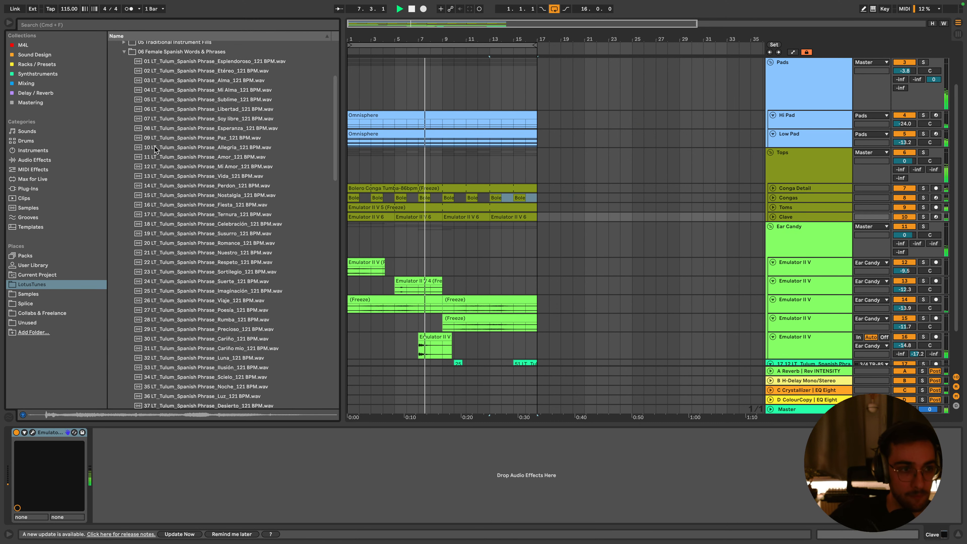
left_click(125, 111)
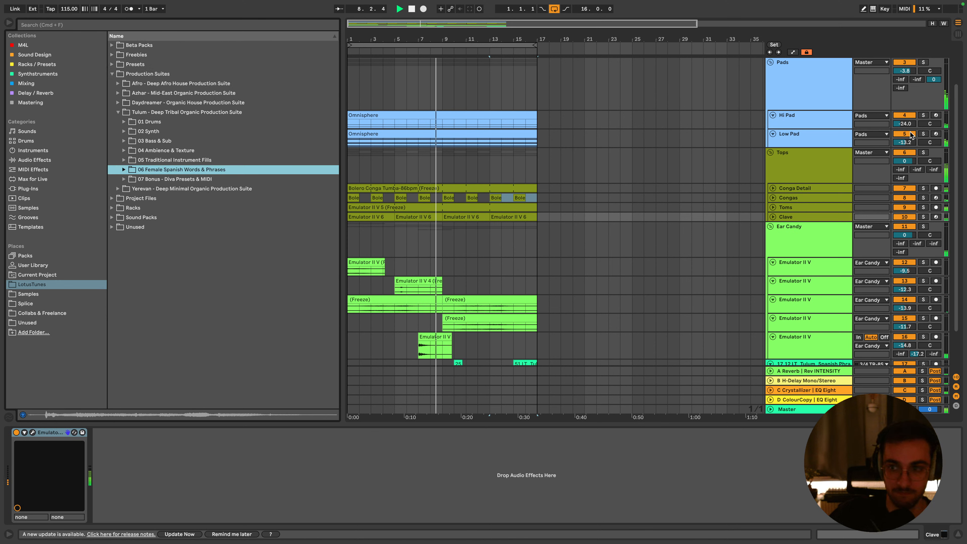
Raise the Low Pad's EQ low cut to 426 Hz and lower its volume to -14.3 dB
left_click(911, 116)
left_click(907, 116)
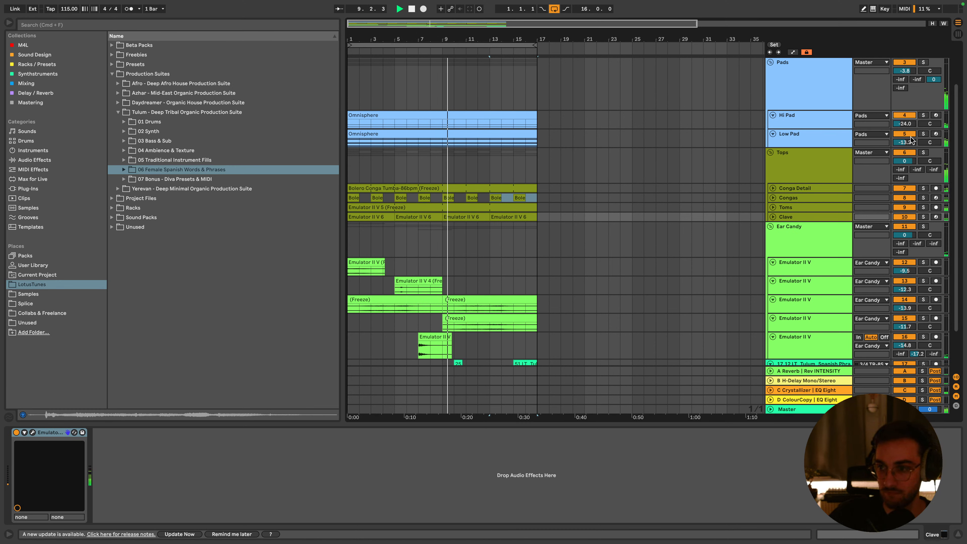
left_click(833, 142)
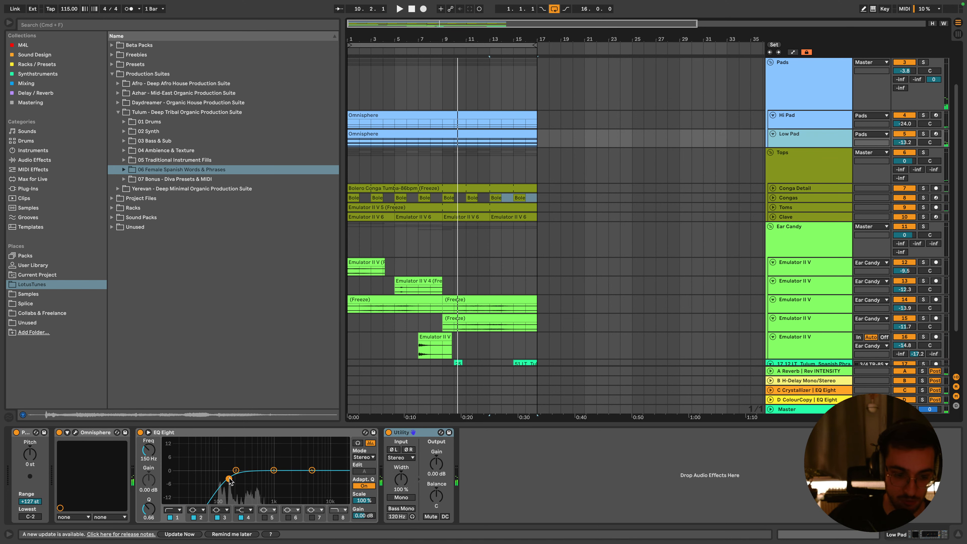
left_click_drag(229, 478, 256, 475)
left_click_drag(905, 148, 904, 148)
key("space")
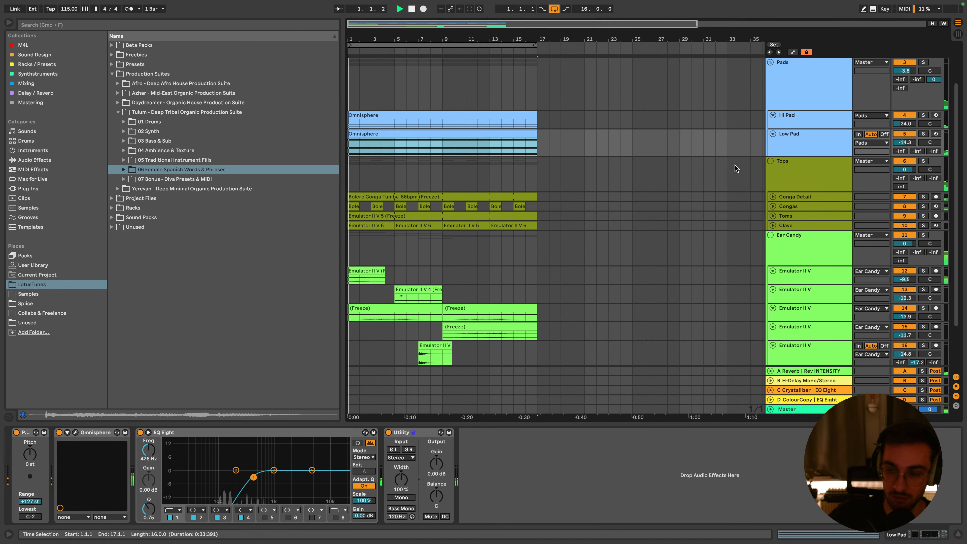
Save the set and reduce the Low Pad track's height
scroll(807, 144, "up", 3)
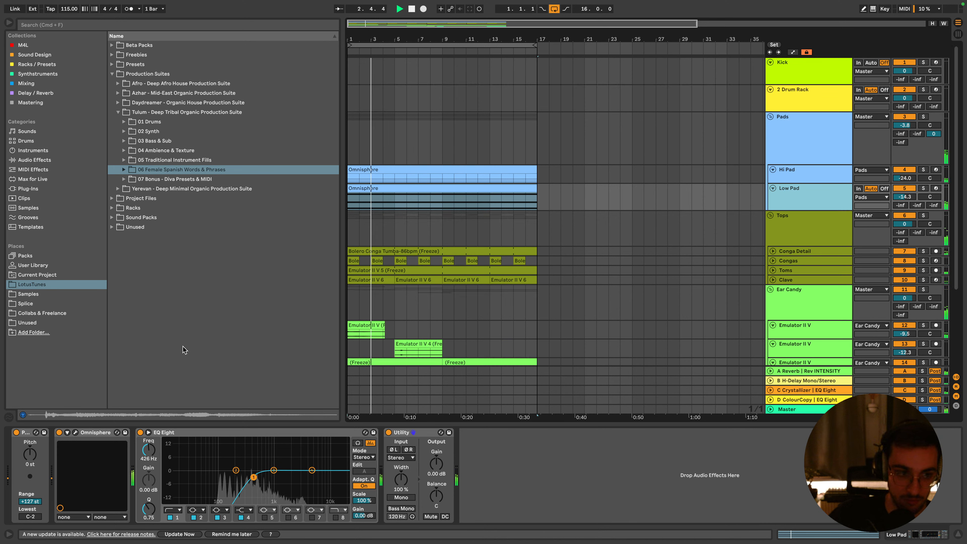
key("super+s")
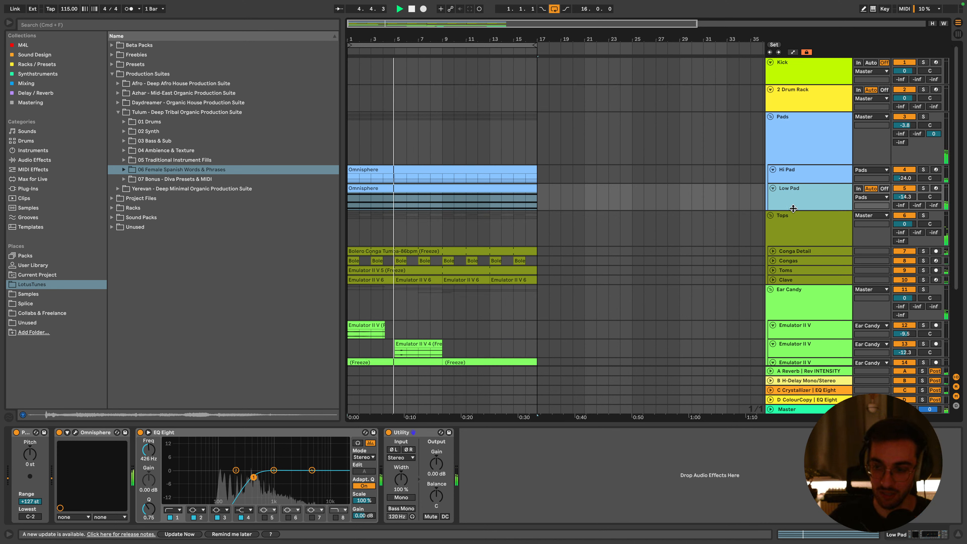
left_click_drag(793, 211, 791, 201)
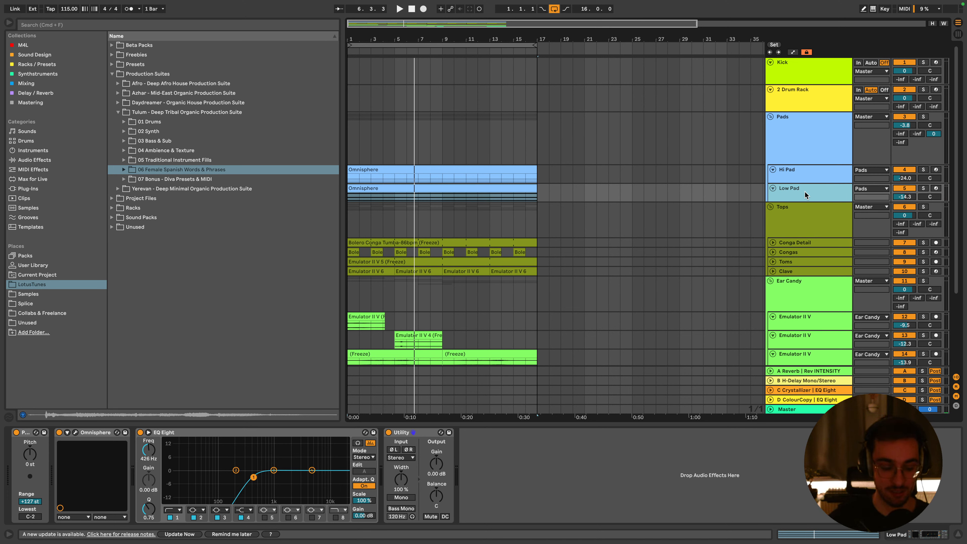
Search the plug-ins for "m12" and load Arturia's Filter M12 on the Low Pad track
left_click(222, 433)
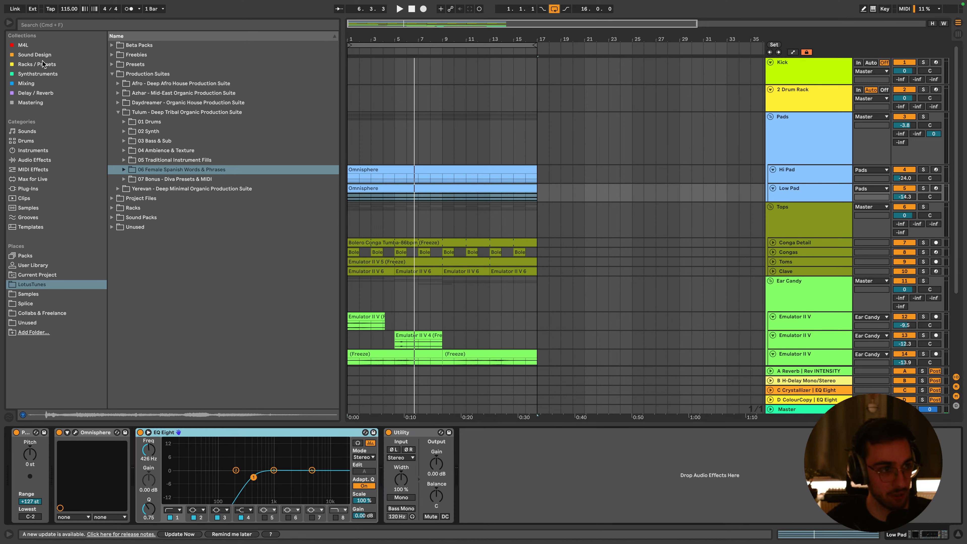
left_click(26, 83)
left_click(59, 26)
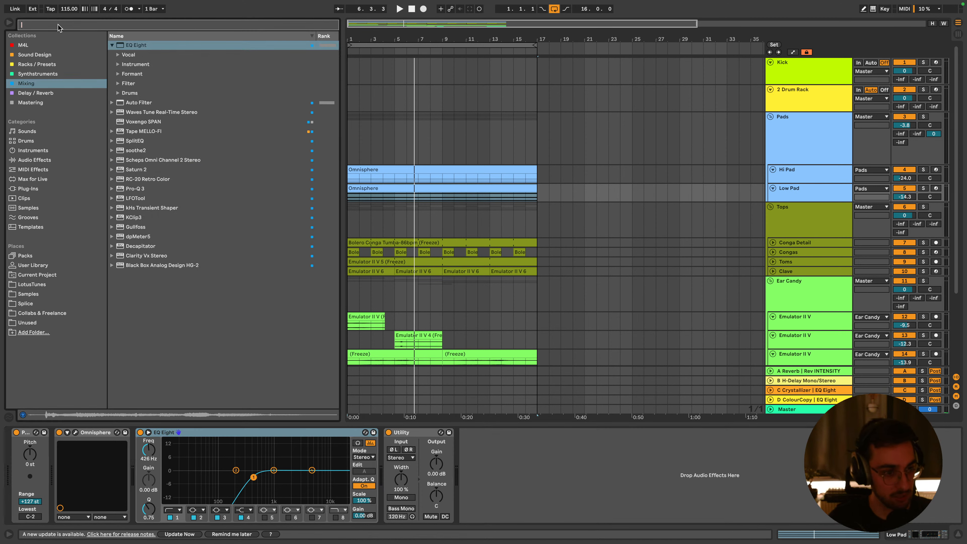
type("m12")
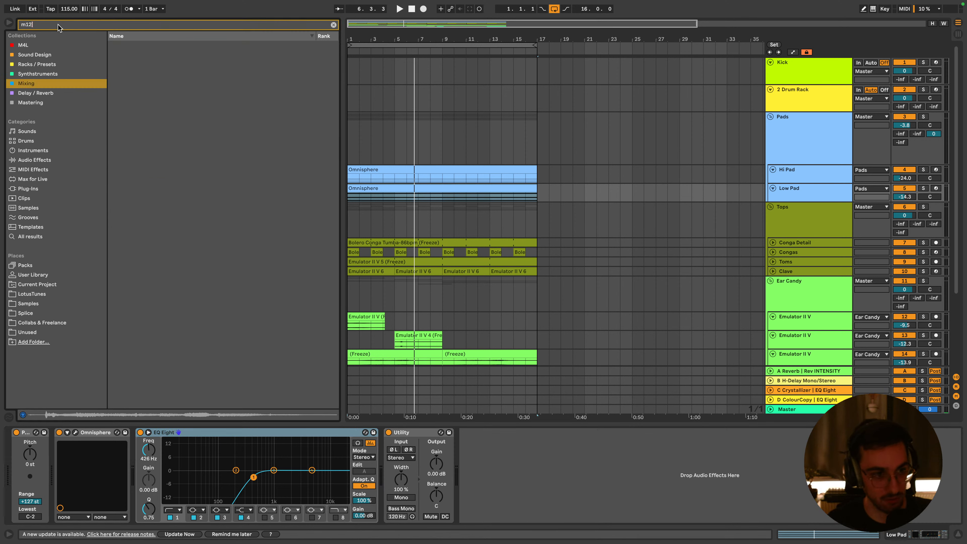
left_click(27, 189)
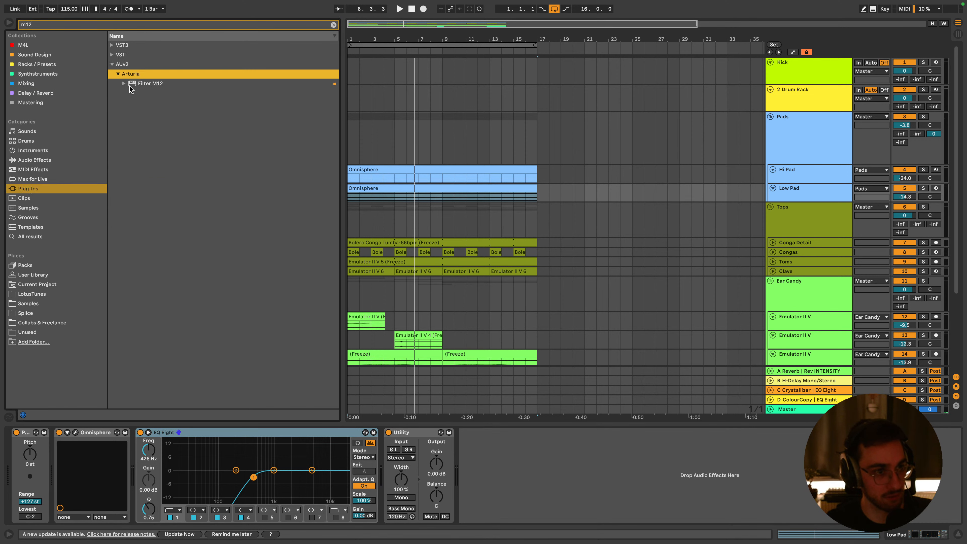
left_click(145, 84)
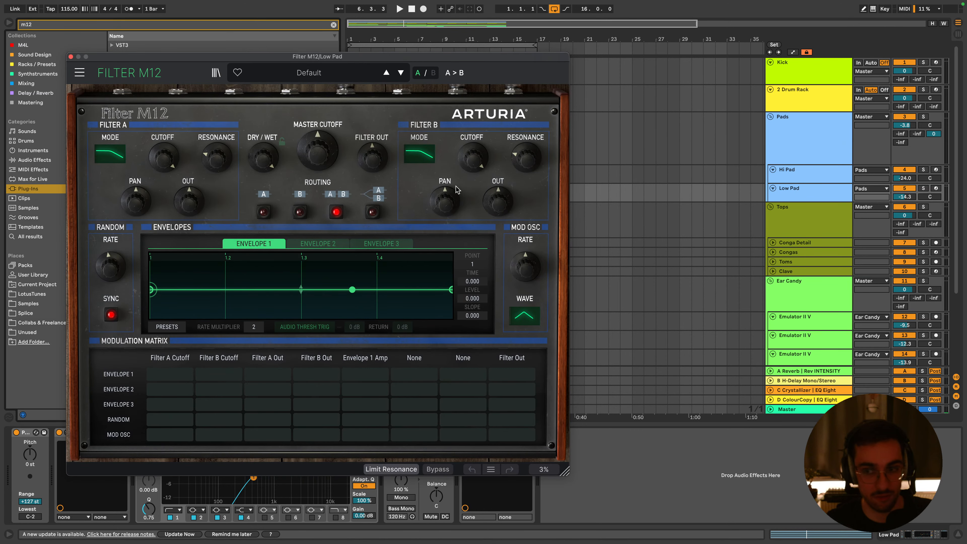
Set the Floor switch to Low in the ColourCopy delay on return track D
scroll(840, 209, "down", 3)
left_click(797, 409)
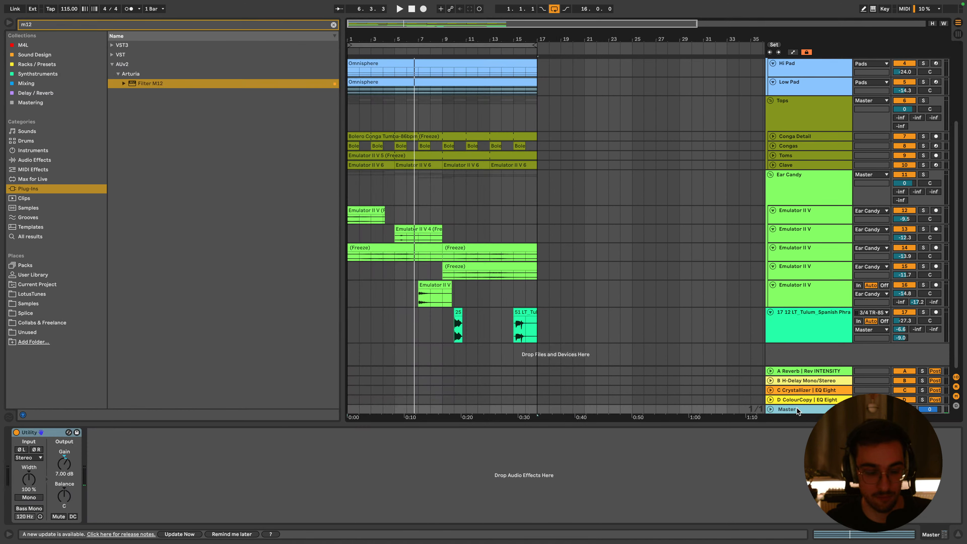
left_click(805, 330)
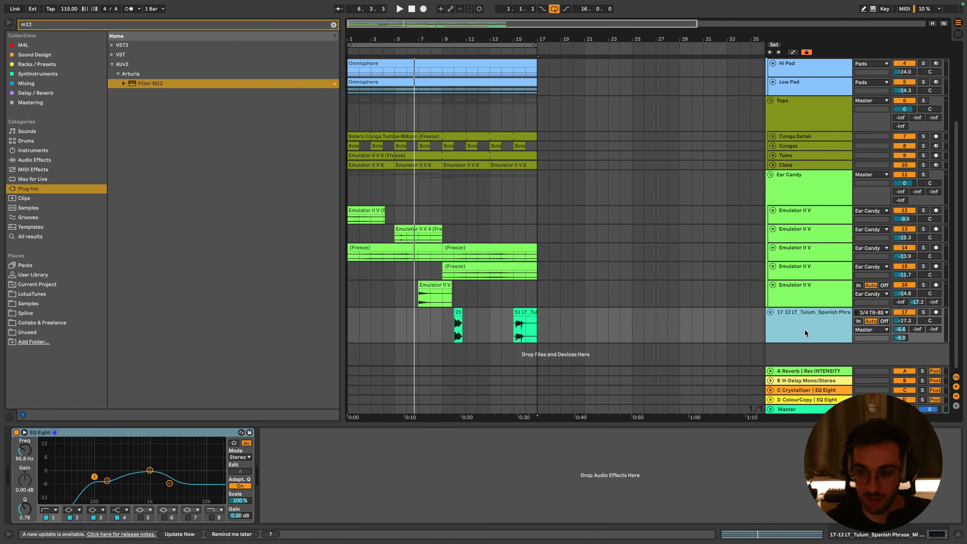
left_click(804, 399)
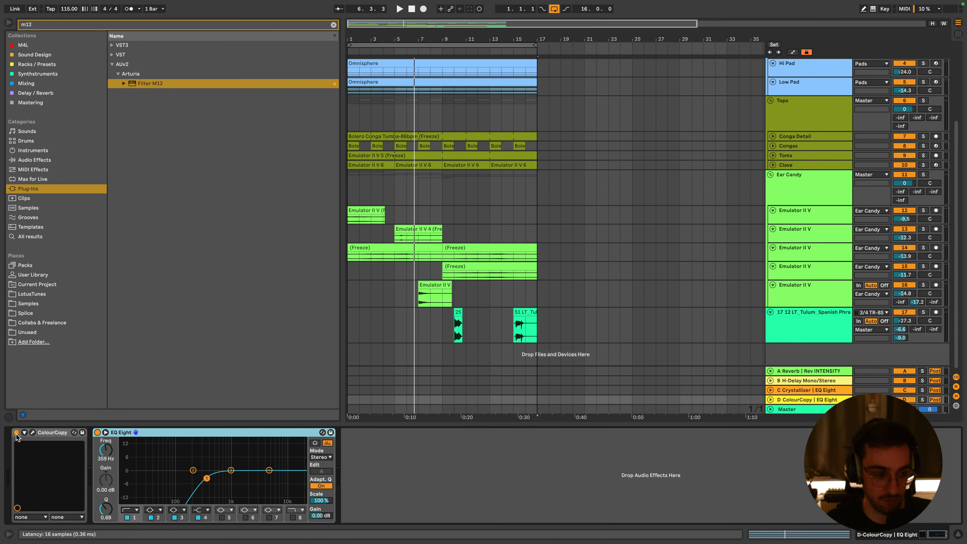
left_click(33, 432)
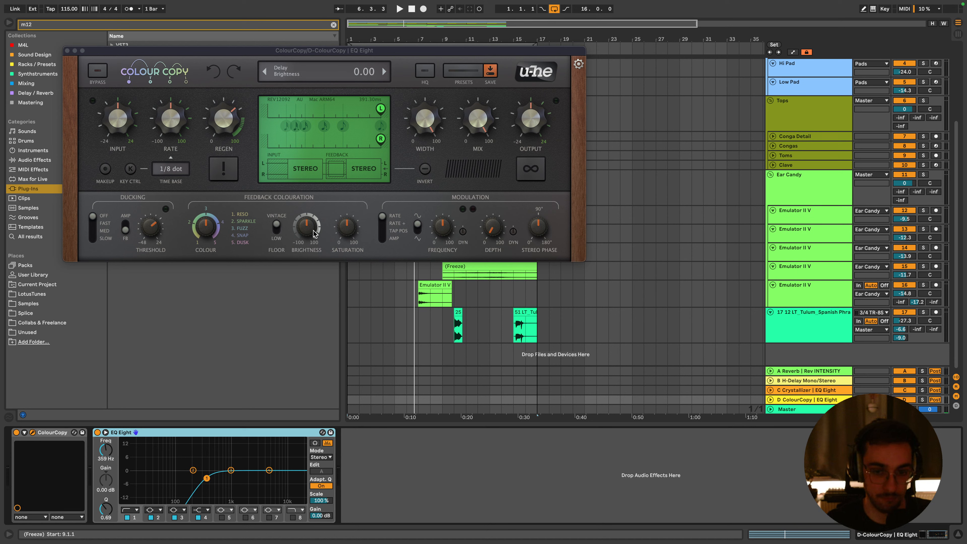
left_click(277, 228)
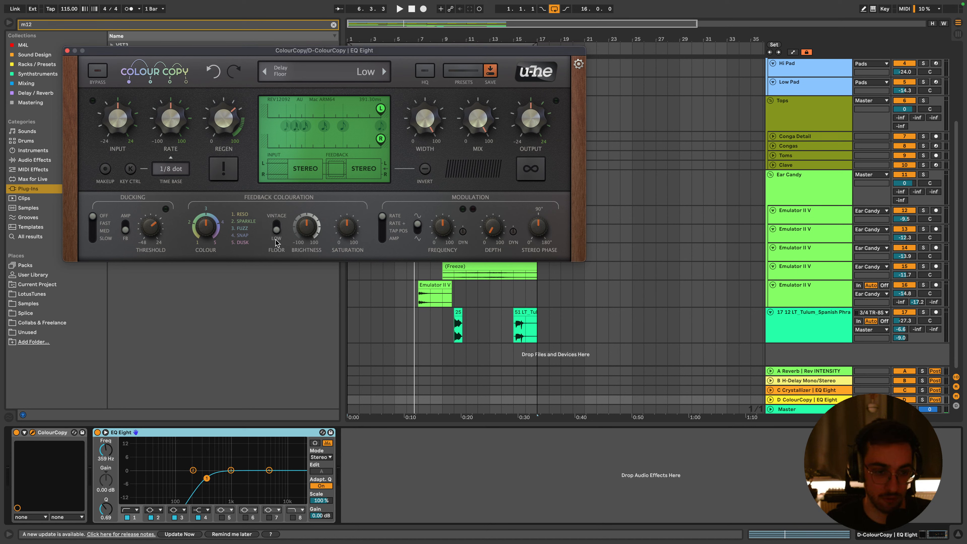
left_click(67, 51)
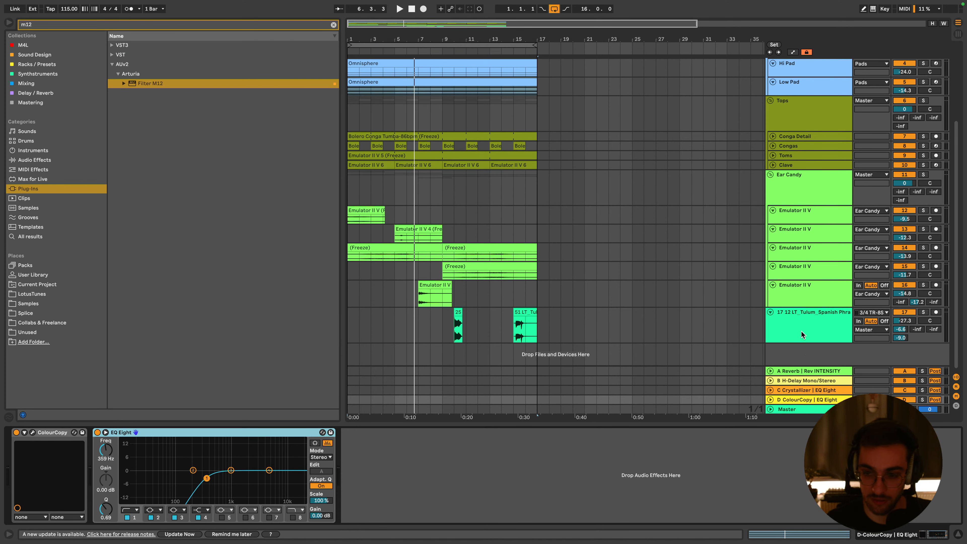
Set the Floor switch to Low in the ColourCopy on the lowest Emulator II V ear candy track
left_click(433, 285)
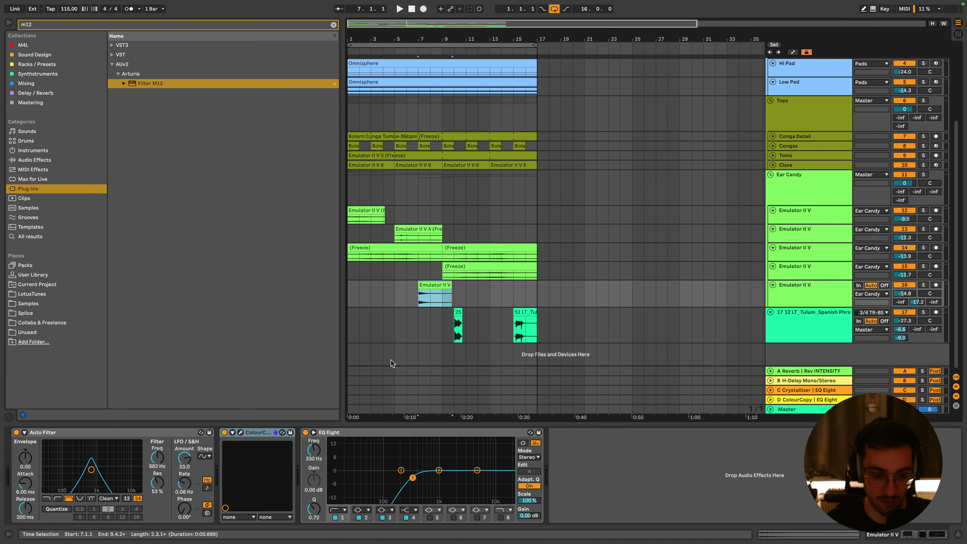
left_click(240, 432)
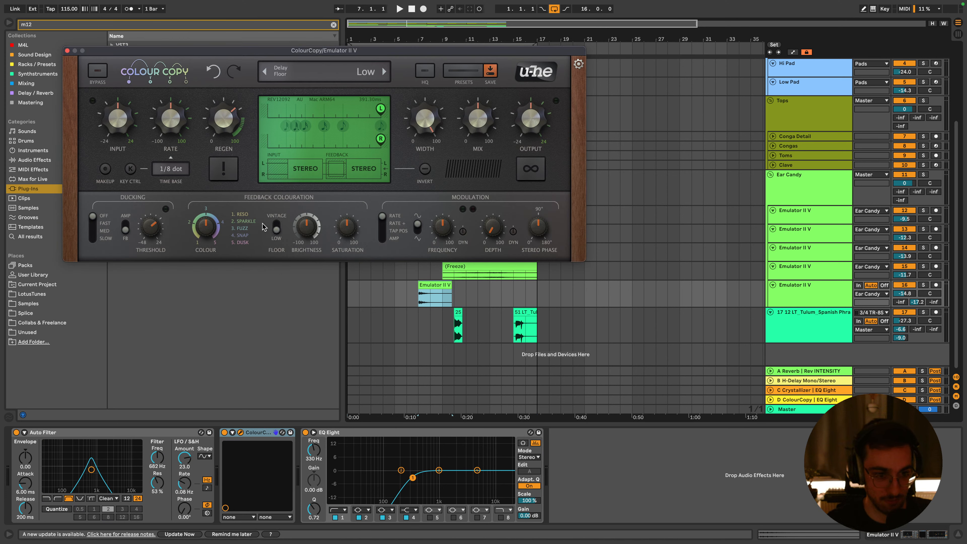
left_click(68, 50)
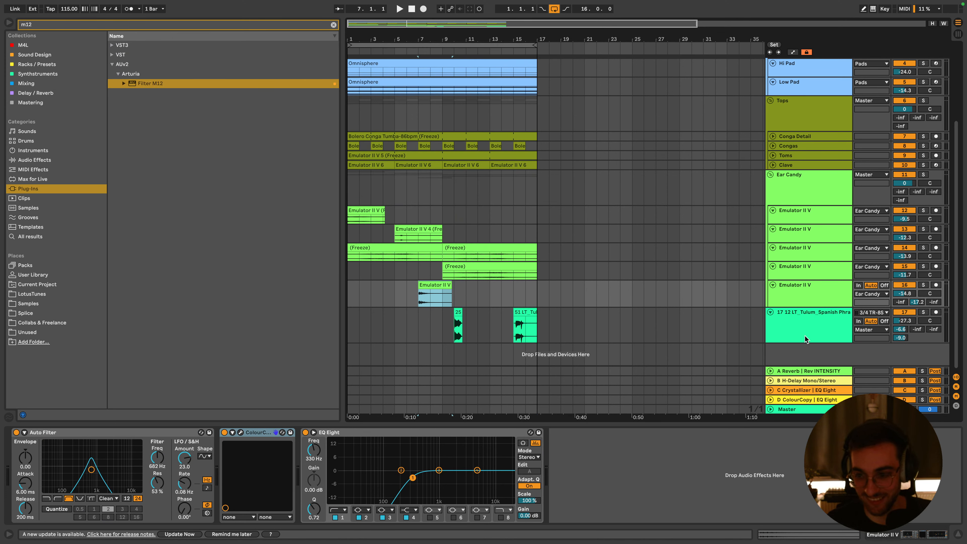
Play the loop and check the devices on the Master and on return track D
key("space")
left_click(792, 410)
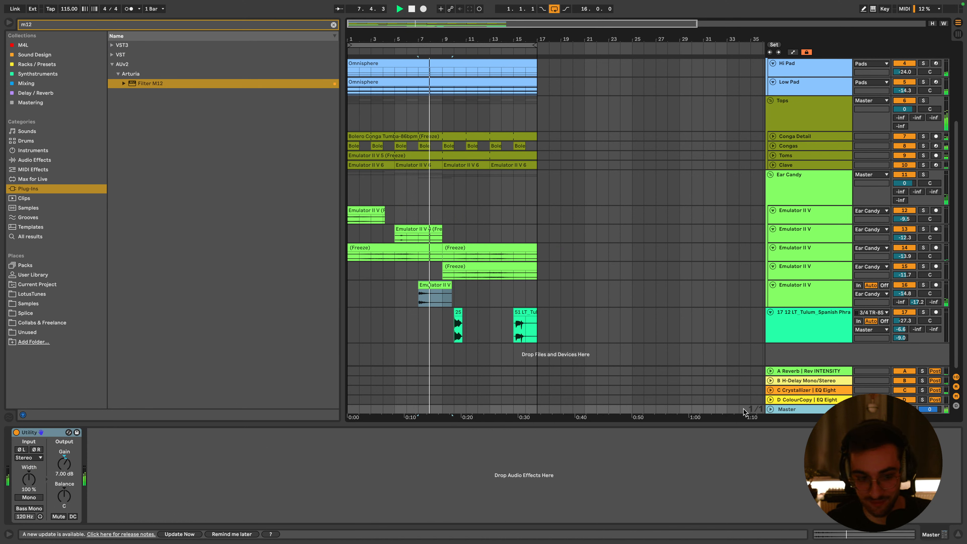
left_click(813, 399)
scroll(810, 383, "up", 1)
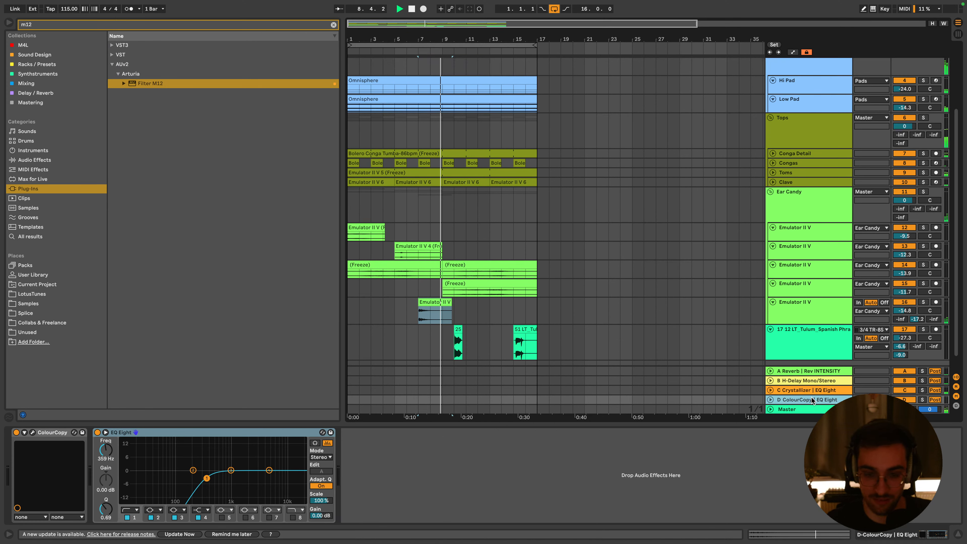
scroll(807, 322, "up", 4)
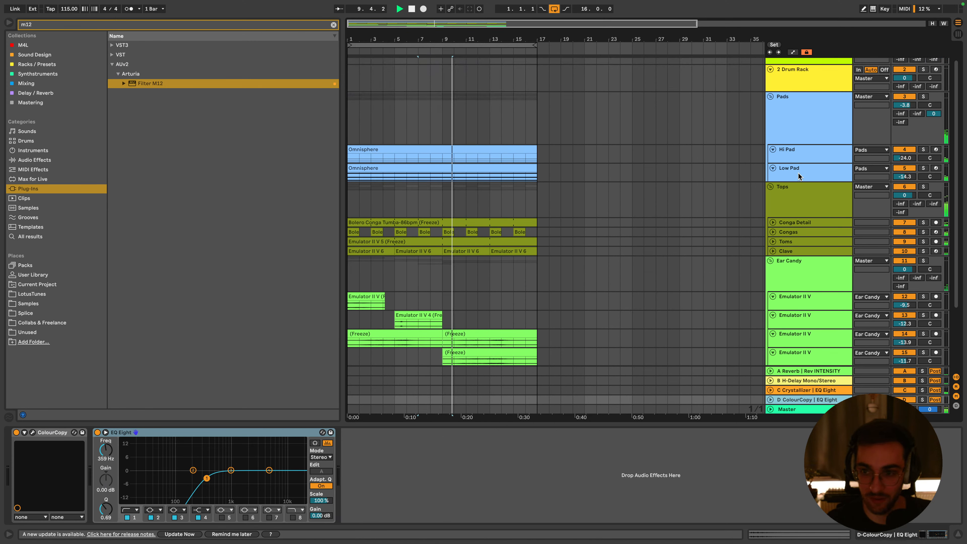
Step through the Filter M12 presets on the Low Pad track during playback and choose Backwards
left_click(799, 171)
left_click(400, 72)
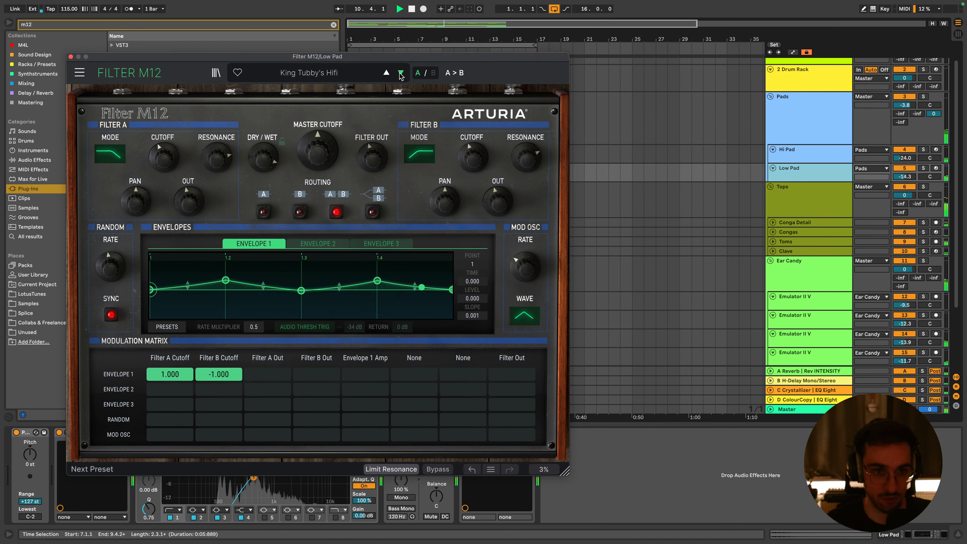
left_click(400, 72)
left_click(401, 72)
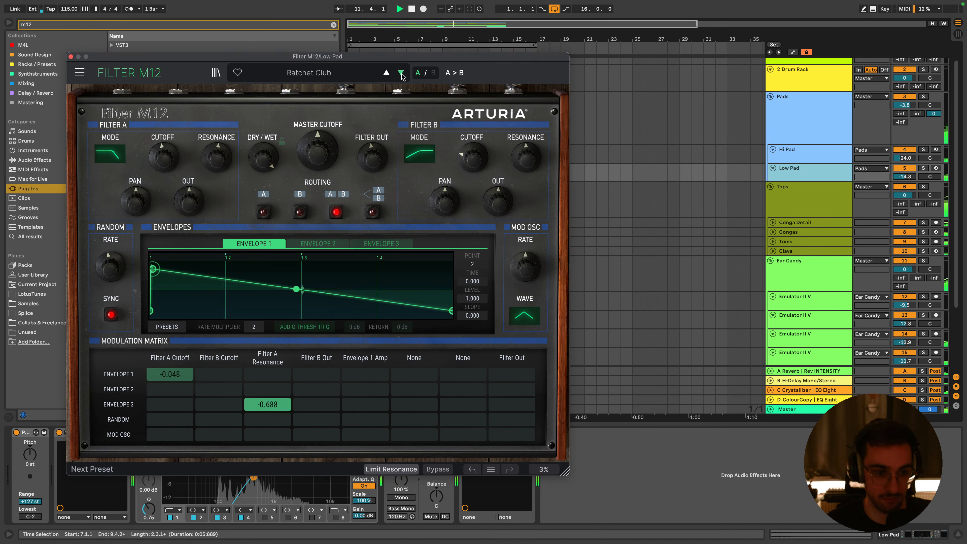
left_click(401, 73)
left_click(400, 72)
left_click(400, 73)
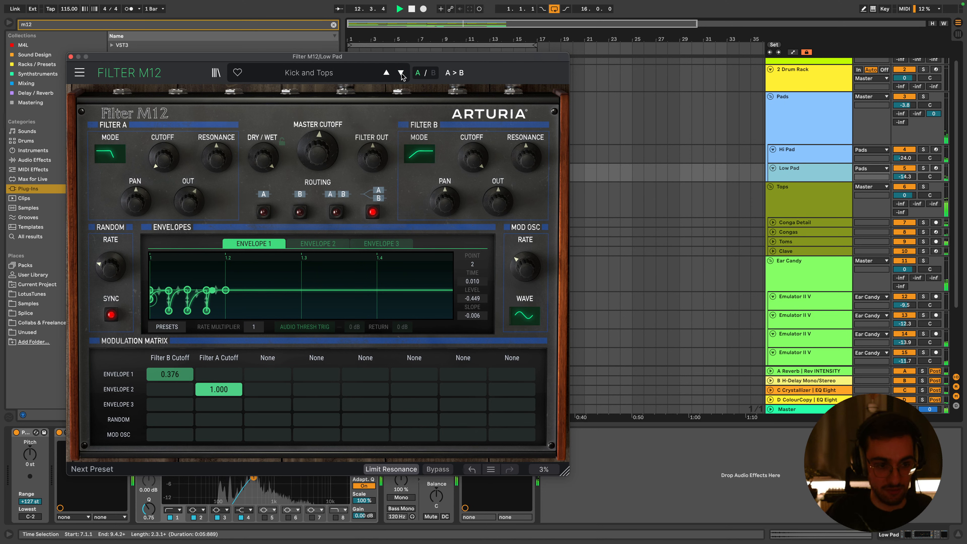
left_click(400, 72)
left_click(400, 72)
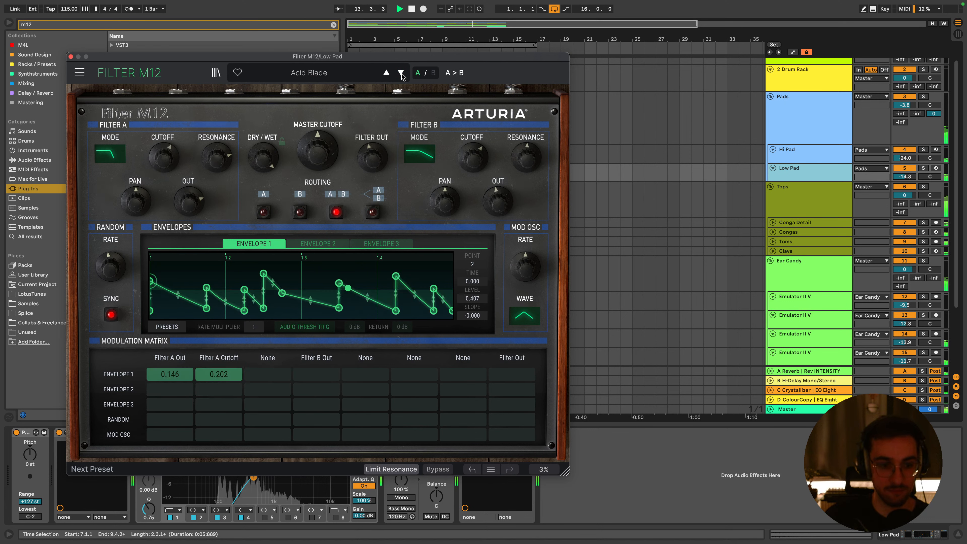
left_click(401, 73)
left_click(401, 73)
left_click(400, 73)
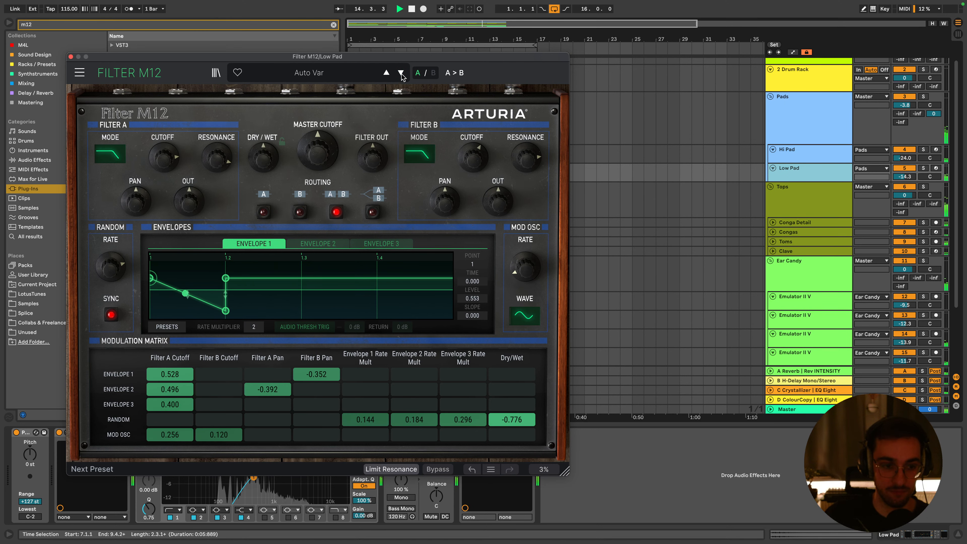
left_click(401, 73)
Compare the Low Pad soloed and in the full mix, checking the sound with Filter M12 toggled
left_click(806, 171)
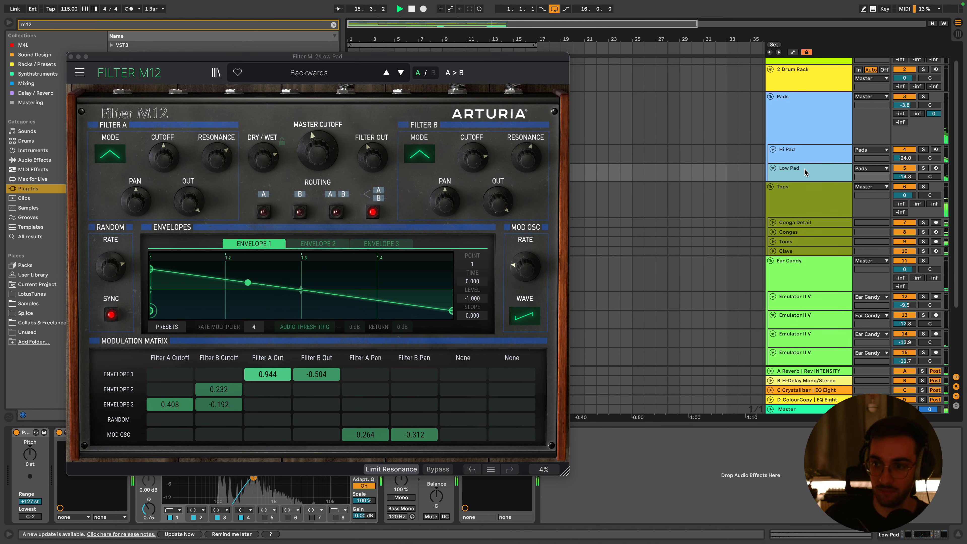
left_click(70, 56)
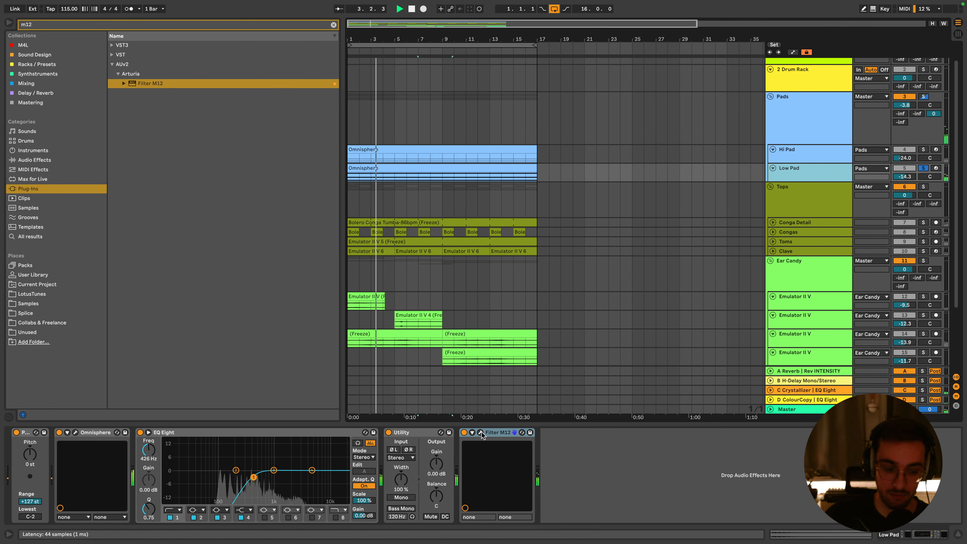
key("s")
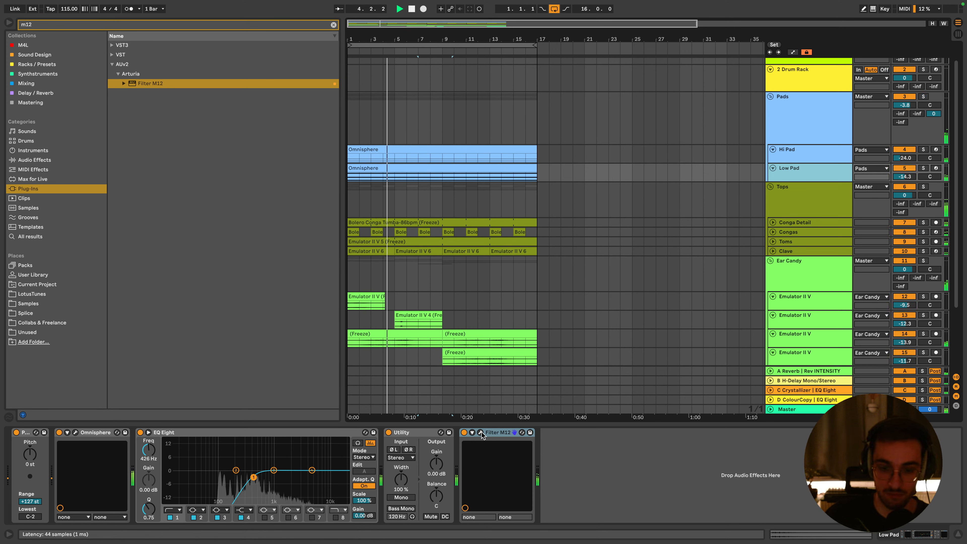
left_click(464, 433)
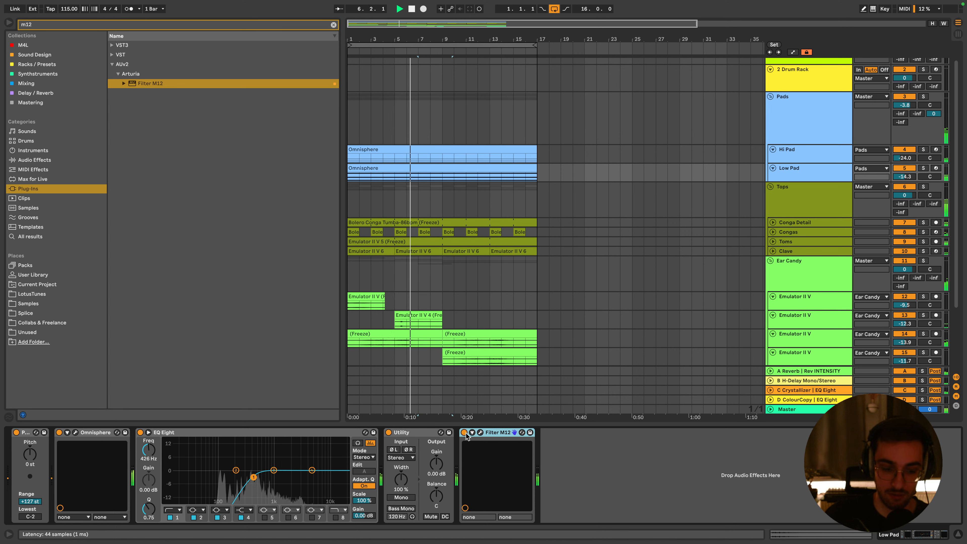
Move the second point of Filter M12's Envelope 1 to time 0.021 and raise the Mod Osc rate
left_click(480, 433)
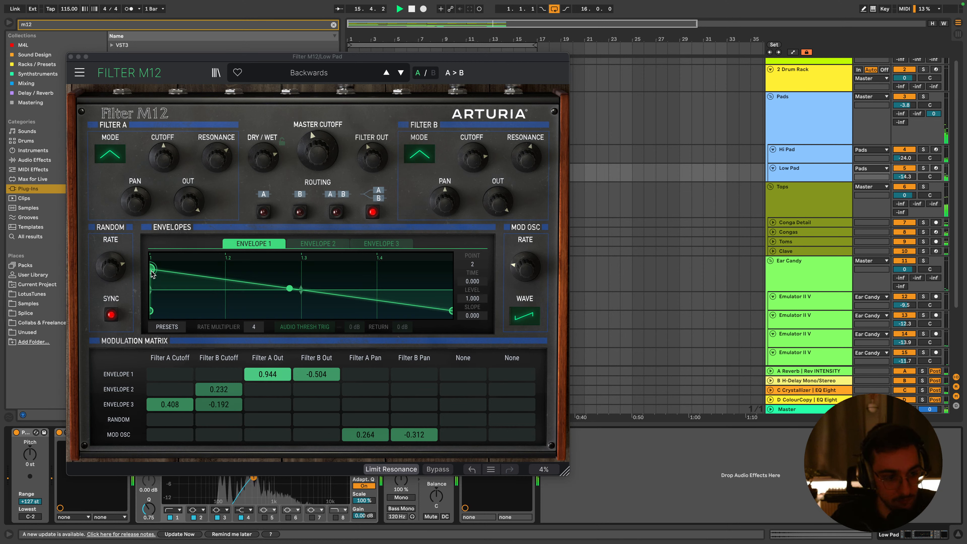
left_click_drag(152, 271, 155, 272)
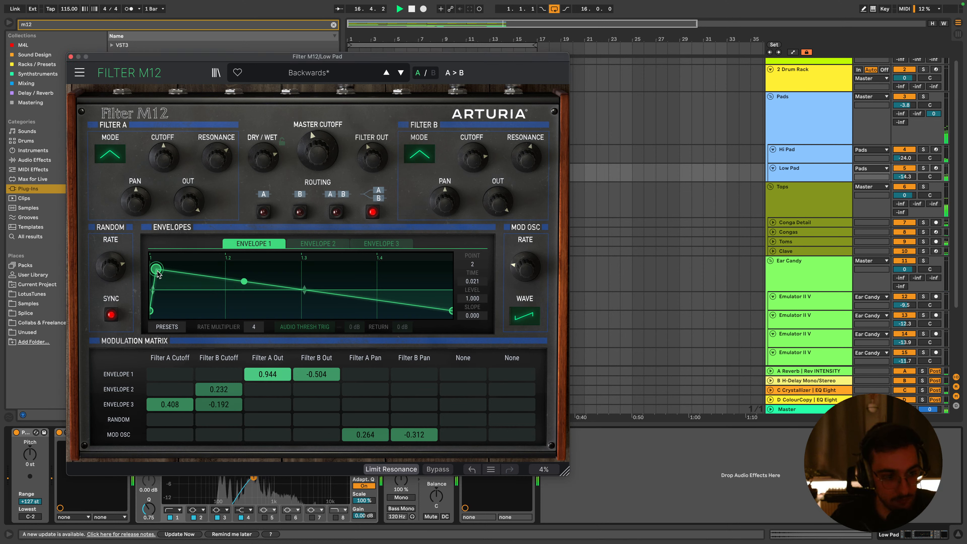
left_click_drag(218, 158, 218, 164)
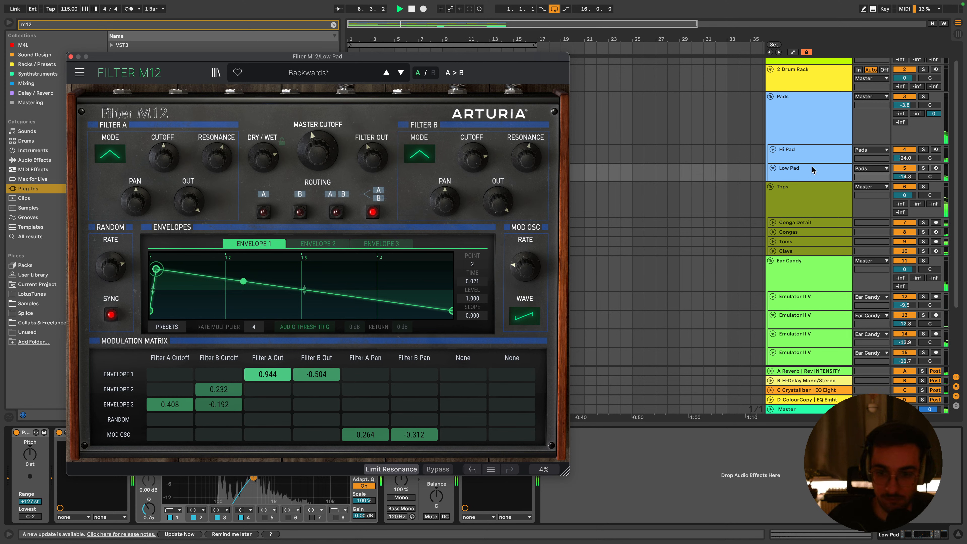
left_click_drag(526, 267, 525, 263)
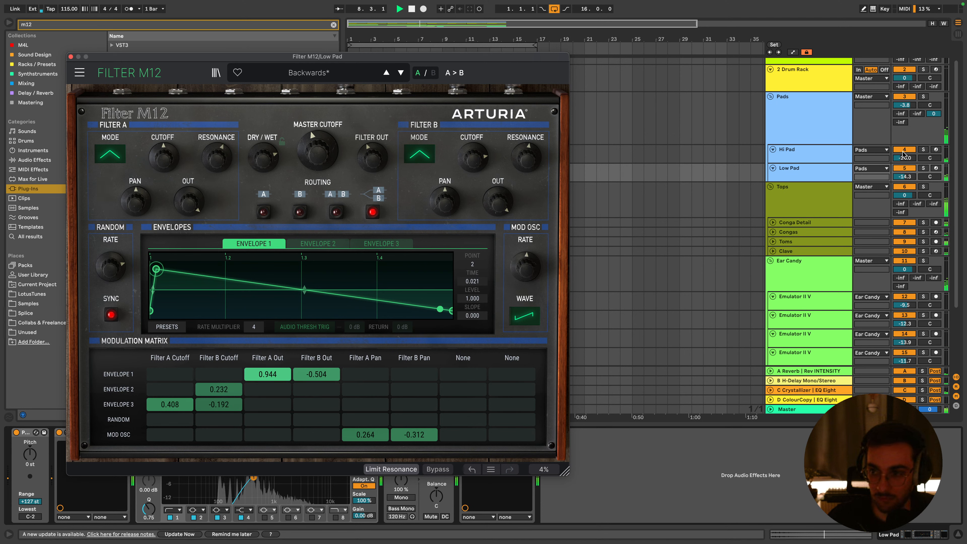
Solo the Low Pad and adjust Filter M12's Random rate while checking Envelopes 1, 2 and 3
left_click(923, 168)
left_click_drag(119, 265, 118, 284)
left_click(315, 244)
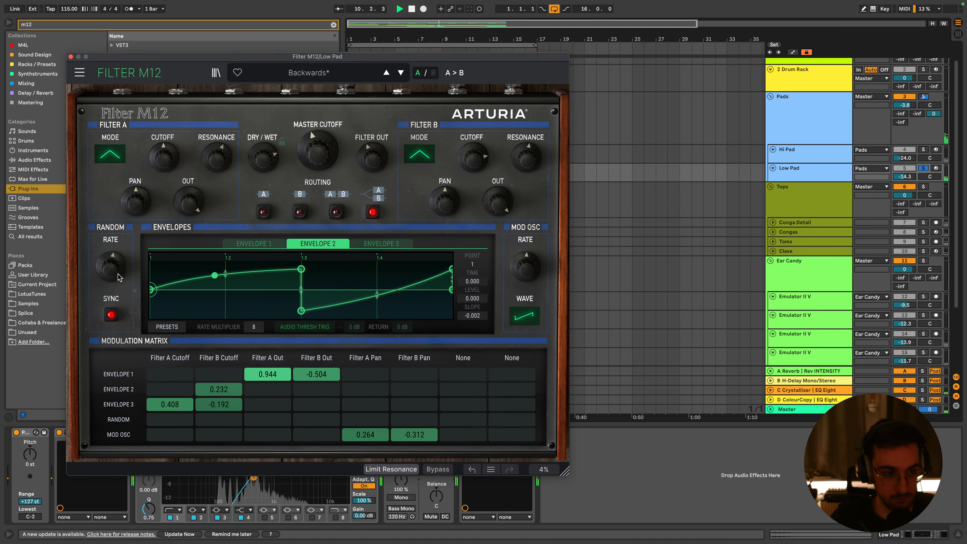
left_click(281, 246)
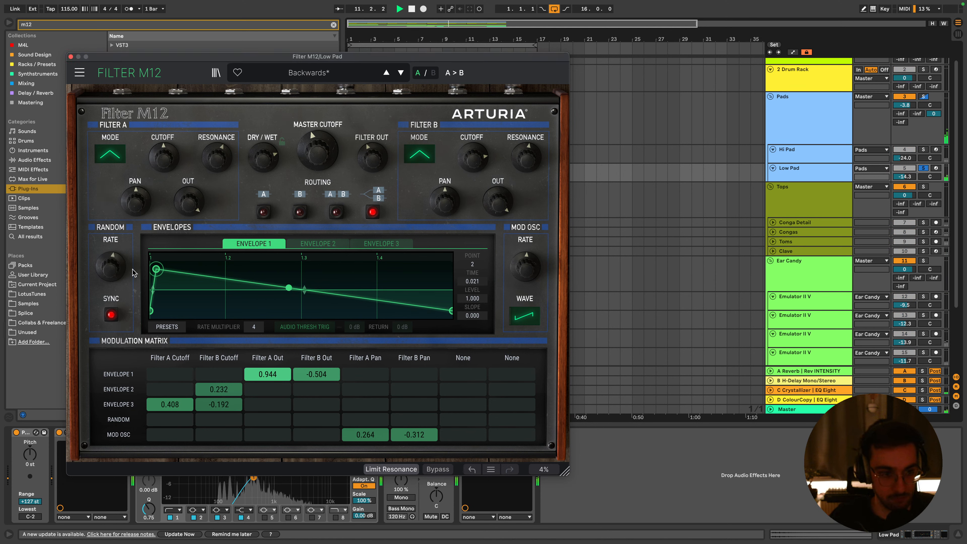
left_click_drag(114, 266, 115, 272)
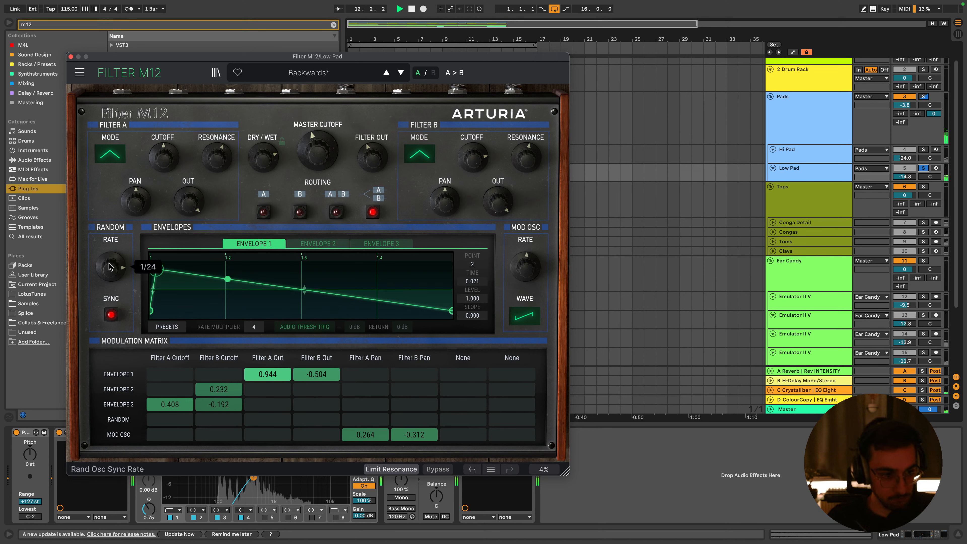
left_click(110, 315)
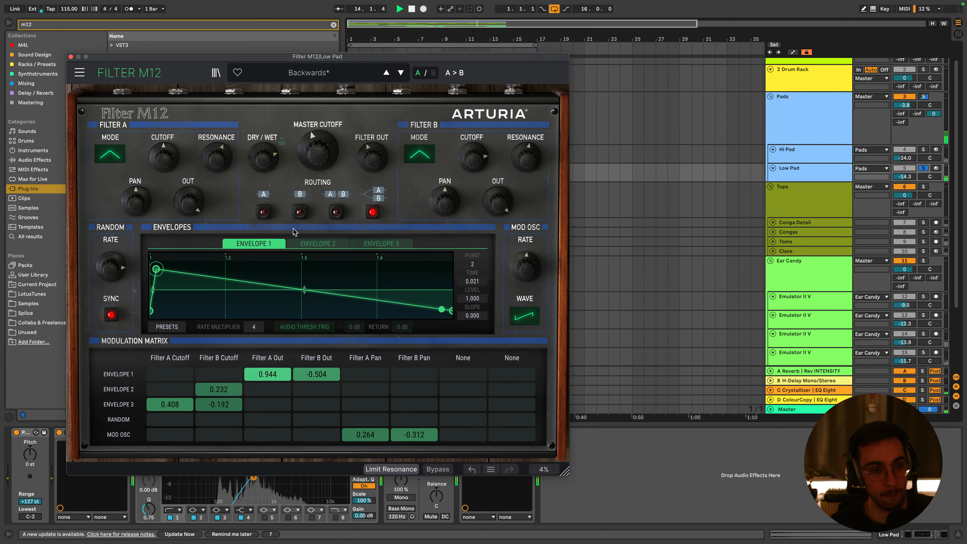
left_click(324, 244)
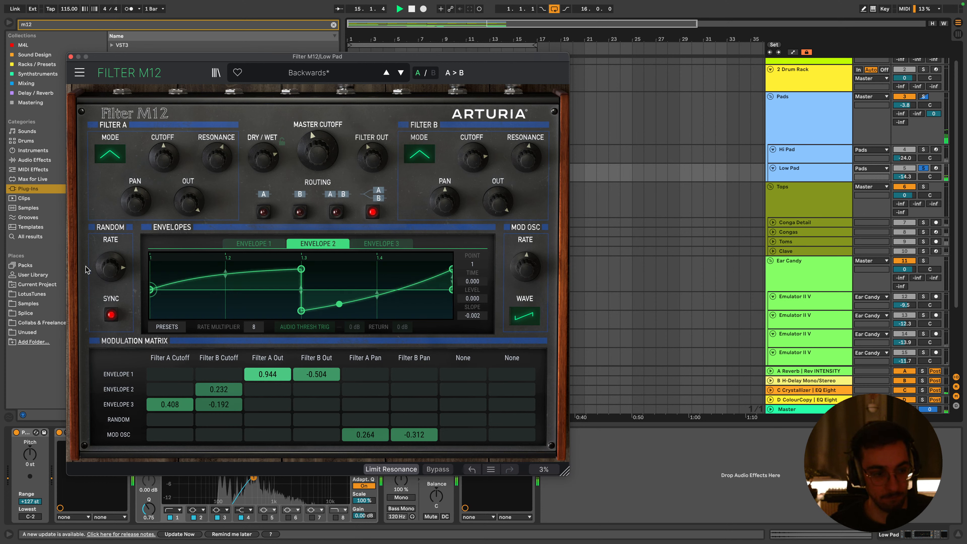
left_click(373, 244)
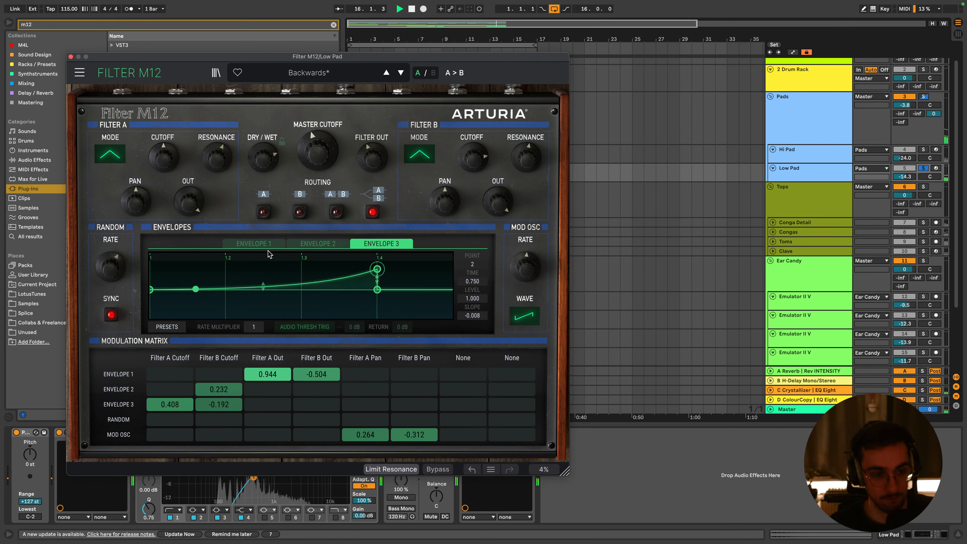
left_click(237, 245)
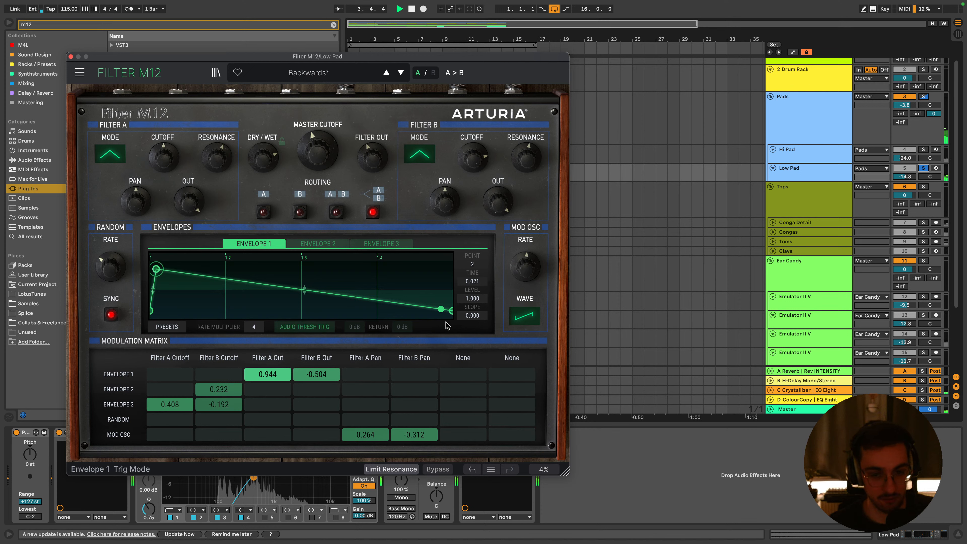
Raise Filter M12's master cutoff with Dry/Wet at about 46%, and unsolo the Low Pad
left_click_drag(320, 154, 320, 139)
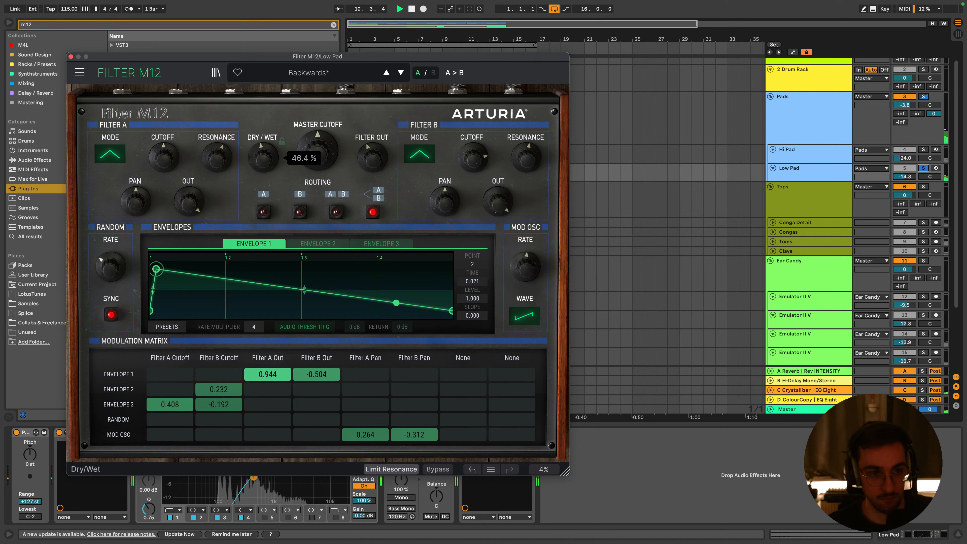
left_click(923, 168)
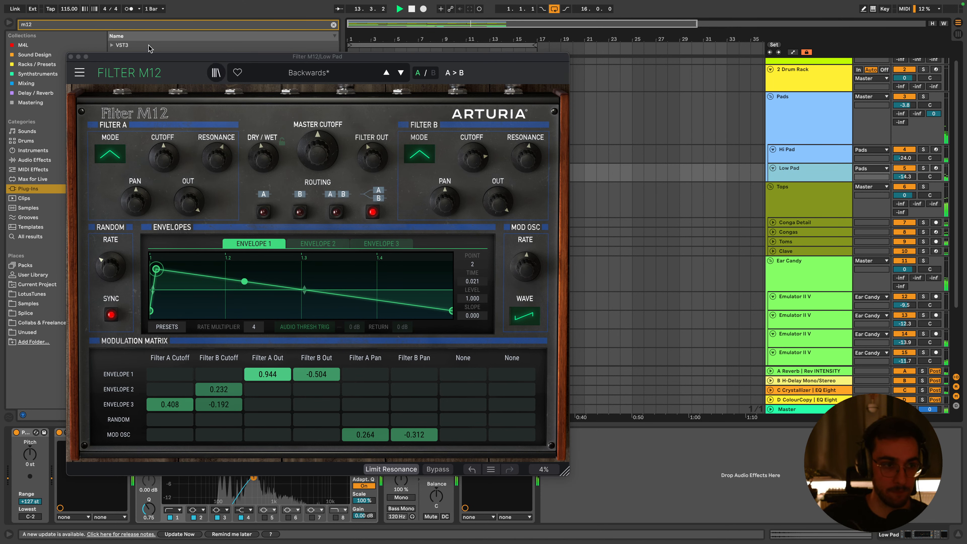
left_click(71, 57)
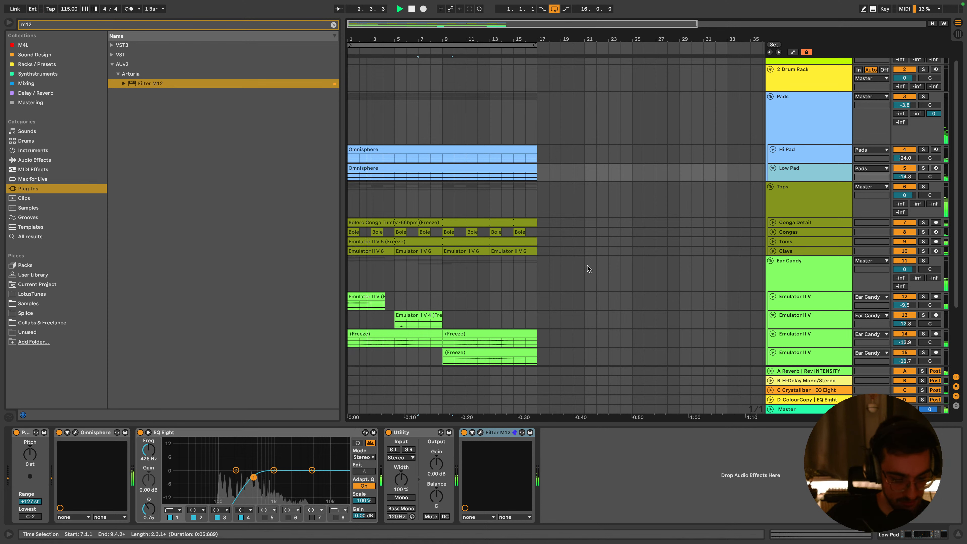
Save the set and select the Tops group track
left_click(501, 276)
scroll(500, 276, "down", 4)
left_click(814, 192)
key("super+s")
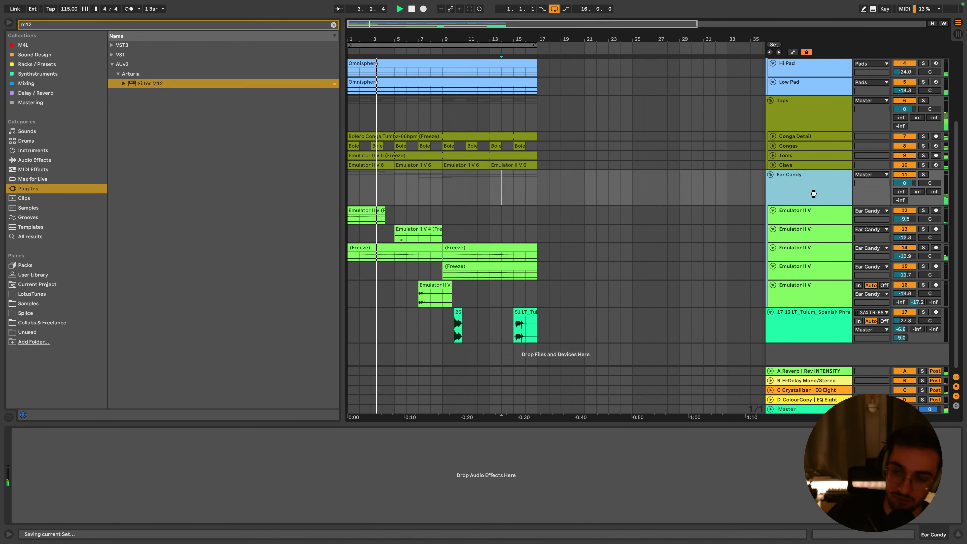
scroll(806, 194, "up", 4)
left_click(798, 193)
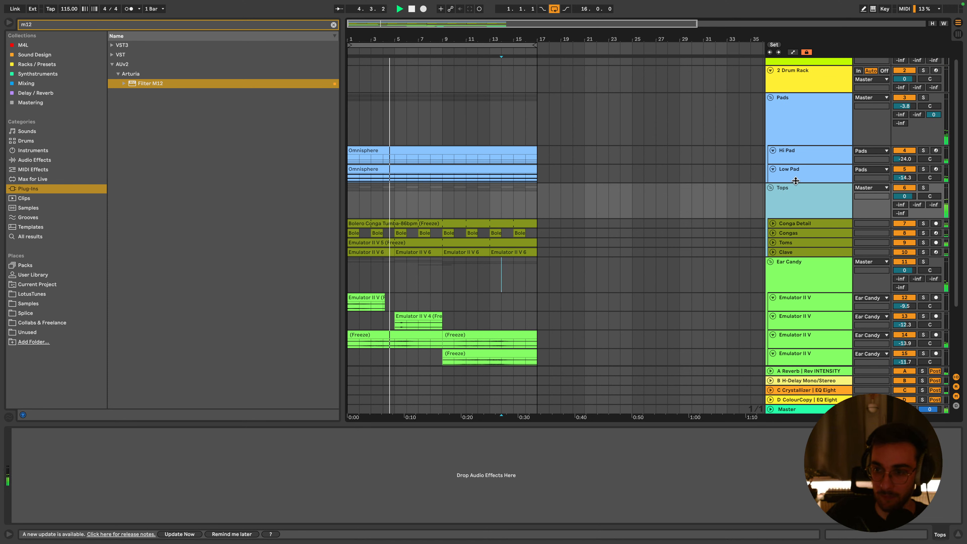
Clear the browser search, browse the LotusTunes sample library and collapse its Tulum - Deep Tribal Organic Production Suite folder
left_click(801, 170)
scroll(800, 170, "up", 1)
left_click(799, 97)
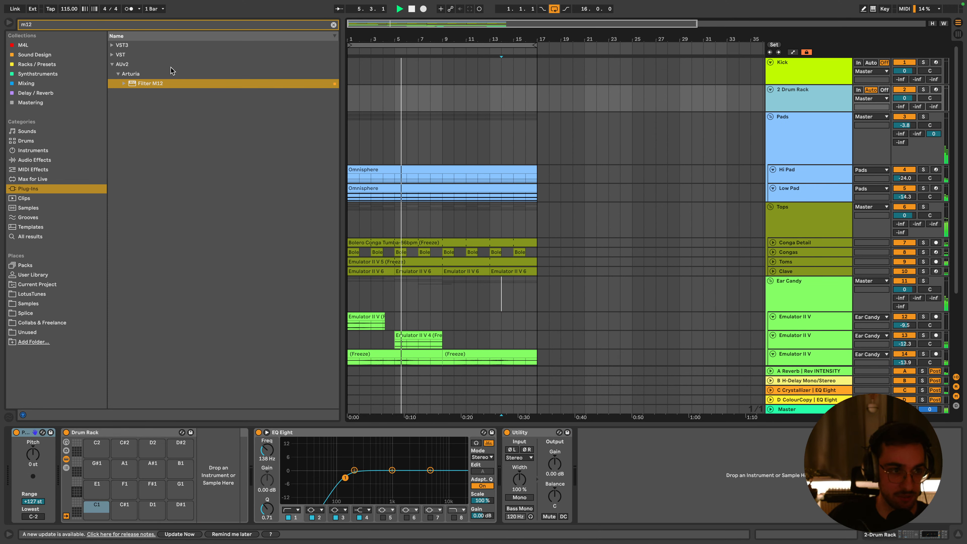
left_click(333, 24)
left_click(37, 292)
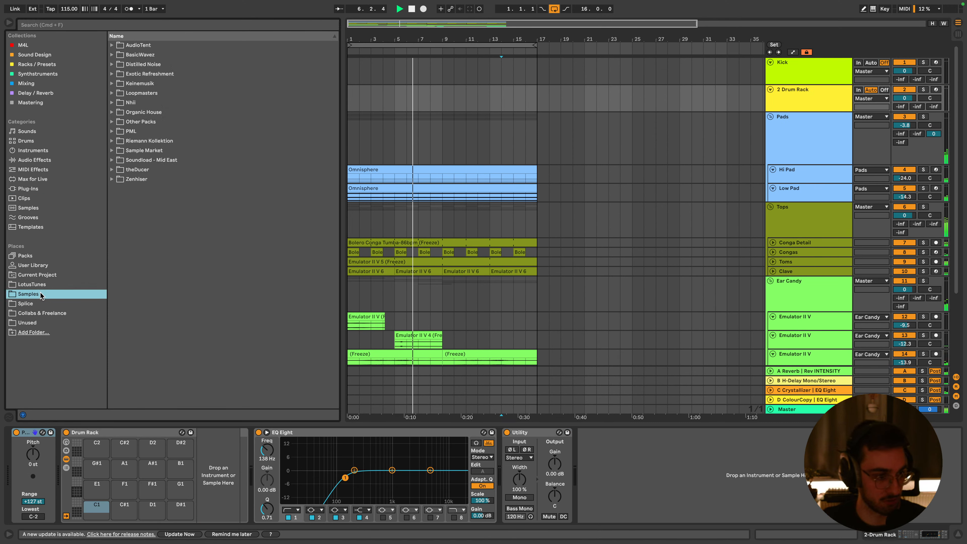
left_click(38, 284)
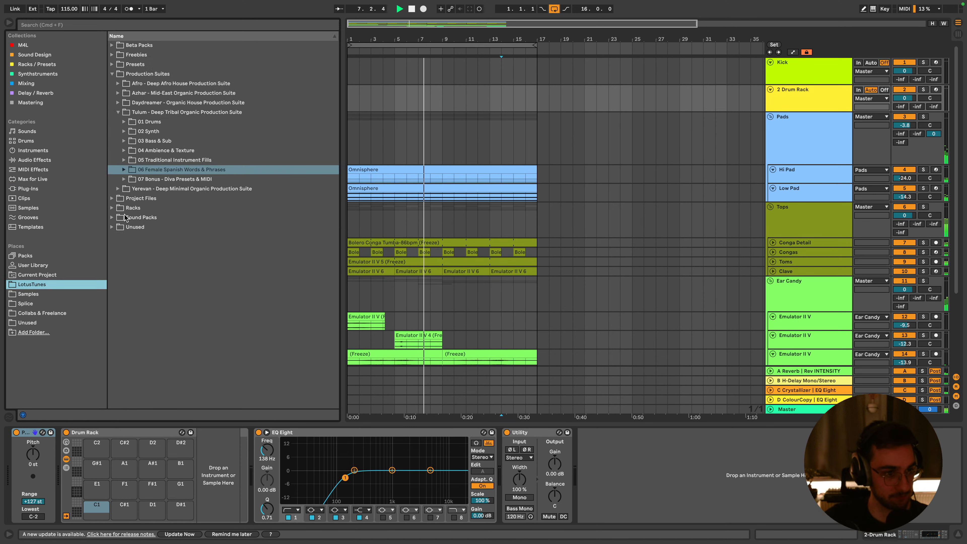
left_click(118, 112)
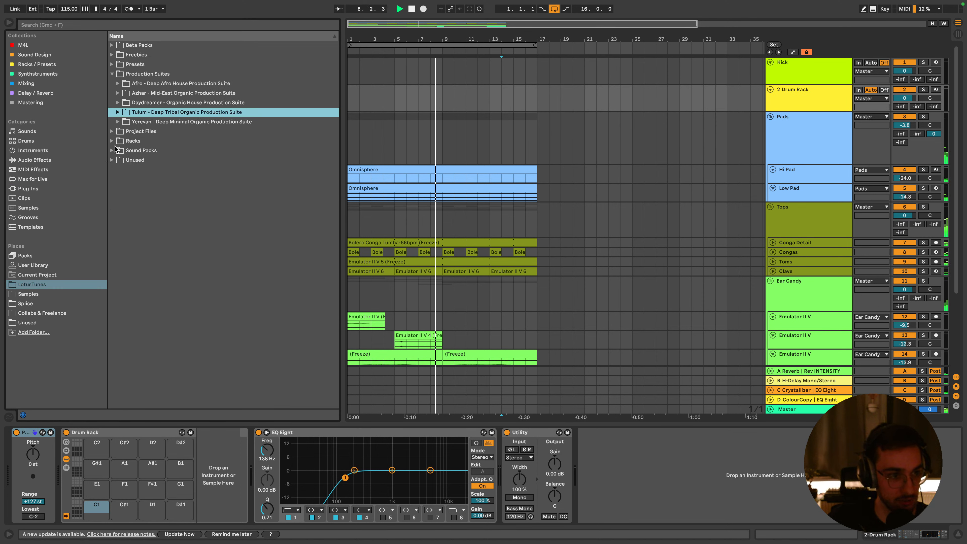
Insert a MIDI track below 2 Drum Rack and load OHE_Groove Creator.adg from the LotusTunes - Organic House Essentials pack onto it
left_click(501, 294)
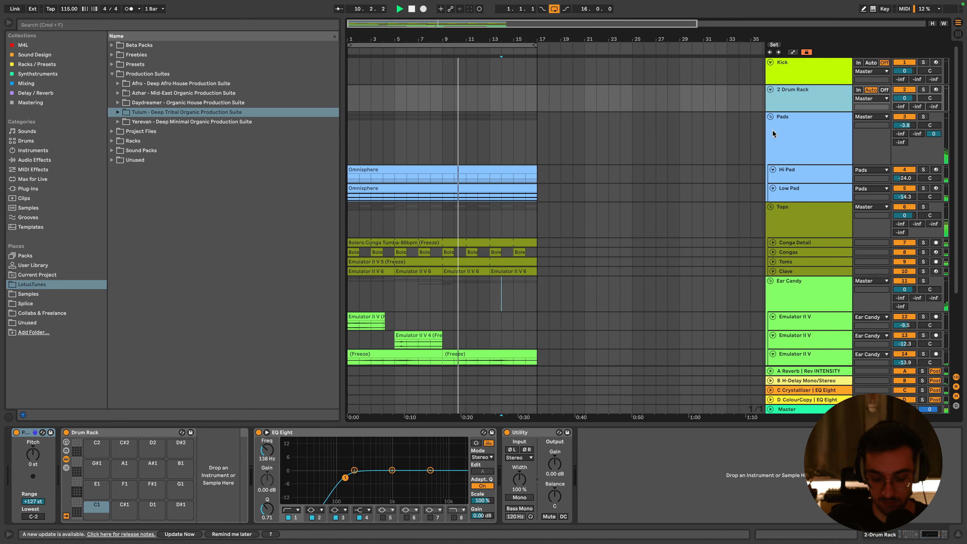
key("super+shift+t")
left_click(769, 116)
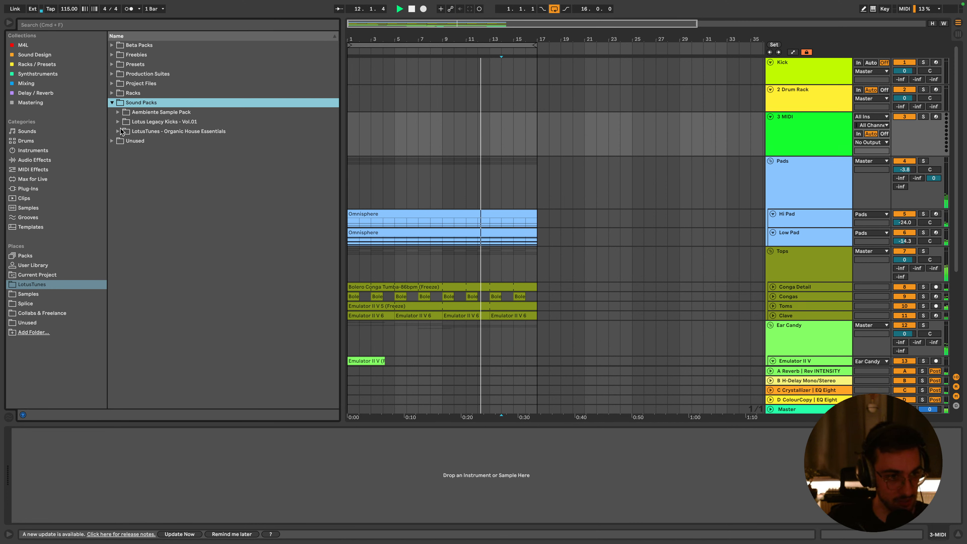
left_click(118, 132)
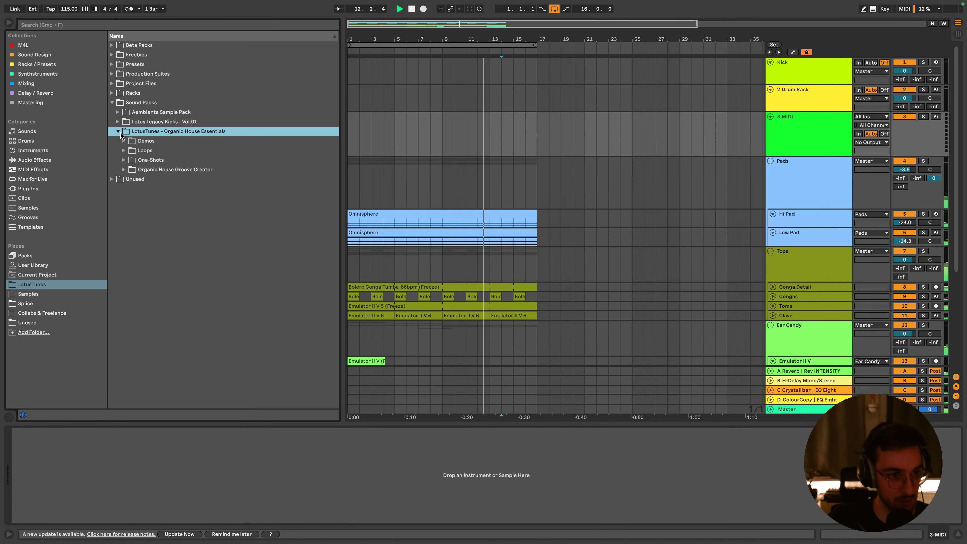
left_click(125, 170)
left_click(130, 189)
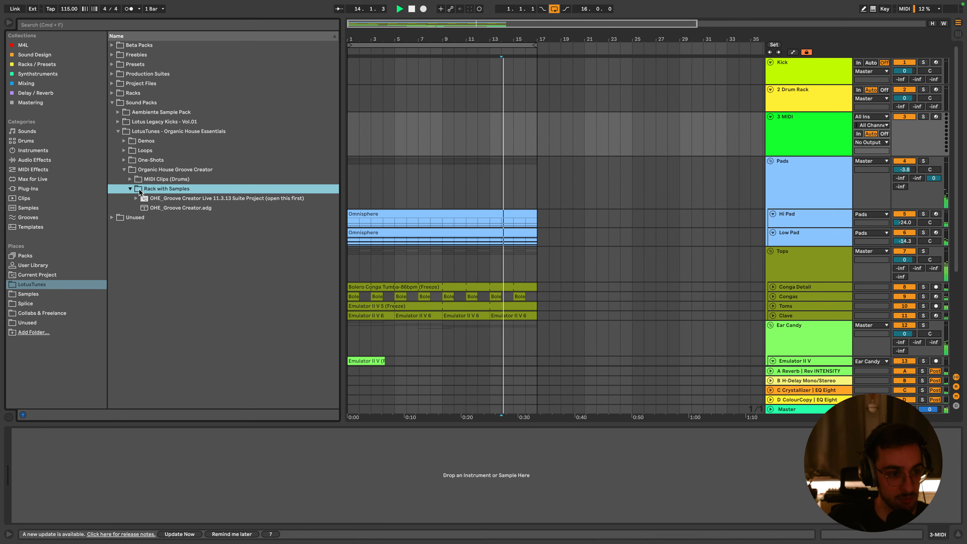
left_click_drag(182, 208, 783, 143)
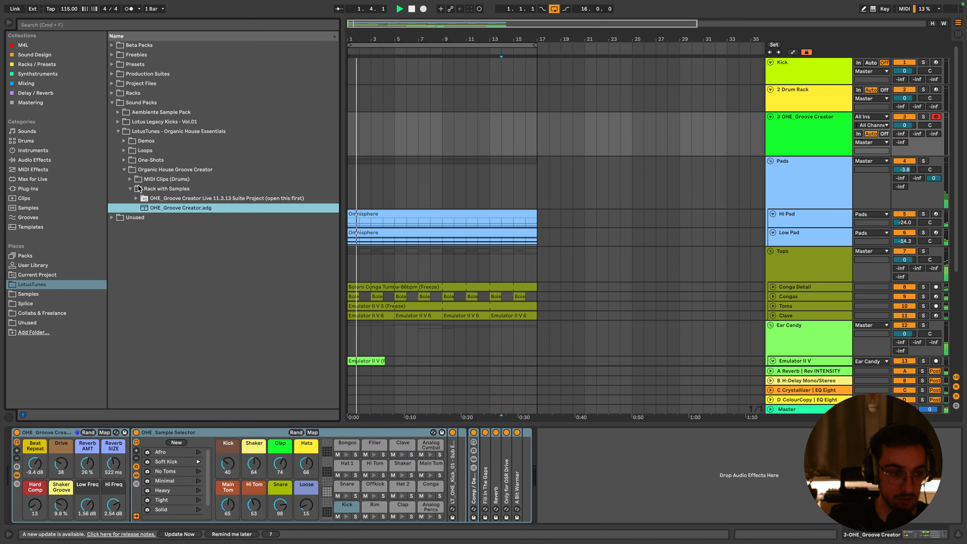
Place Organic Essentials Drums MIDI 01.mid at bar 1 of the OHE_Groove Creator track and lower the track volume to -8.8 dB
left_click(130, 179)
left_click_drag(212, 191, 537, 117)
mouse_move(904, 125)
left_mouse_down()
mouse_move(904, 141)
mouse_move(909, 122)
left_mouse_up()
left_click(790, 140)
Set the rack's Shaker Groove to 0.0 % and recall the No Toms variation of the OHE_Sample Selector
left_click_drag(61, 504, 61, 512)
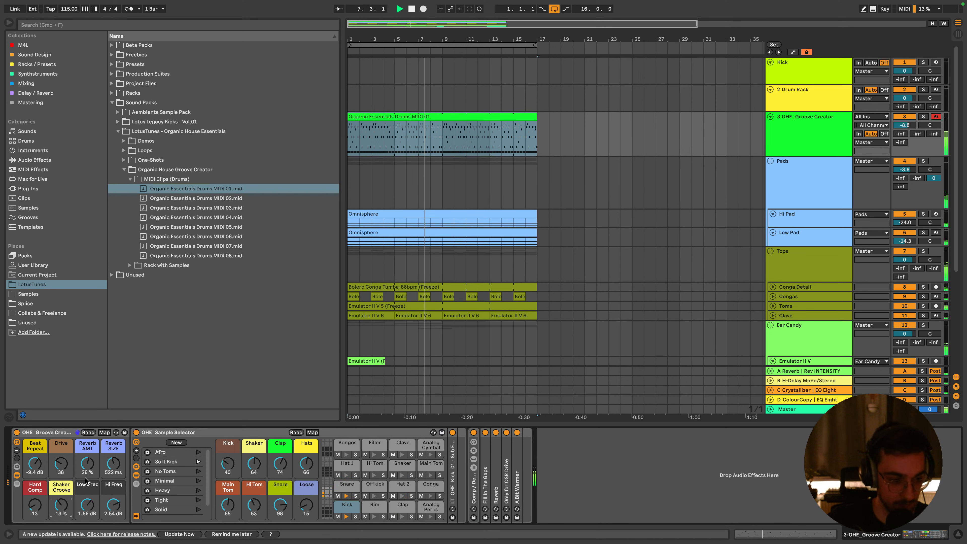
left_click_drag(59, 501, 59, 519)
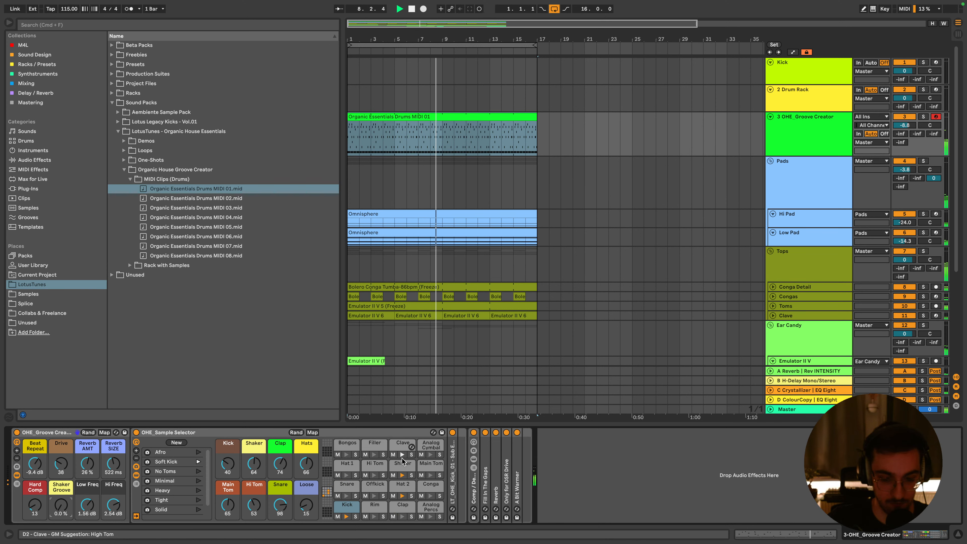
left_click(198, 471)
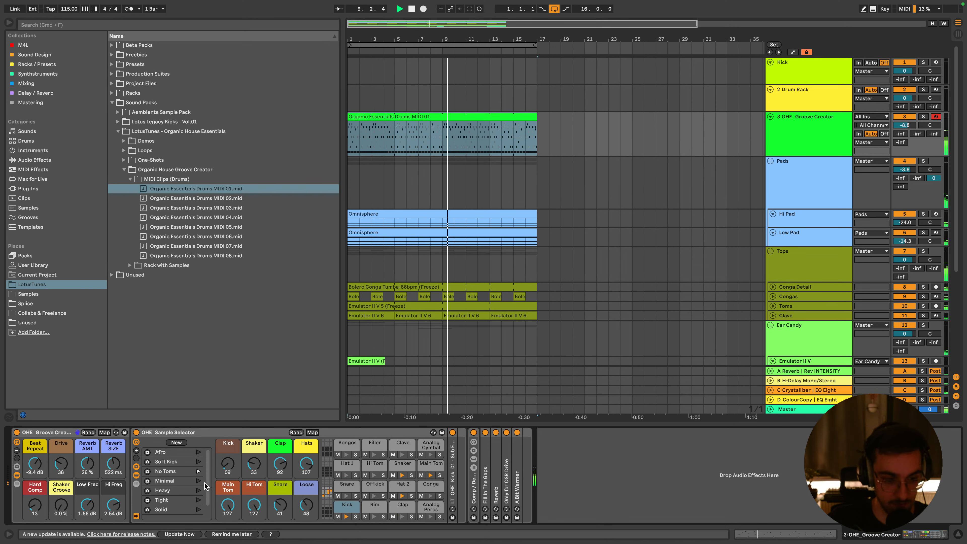
With the OHE_Groove Creator track temporarily soloed, set its Beat Repeat to -inf dB and its Reverb AMT to 0.0 %
left_click(812, 139)
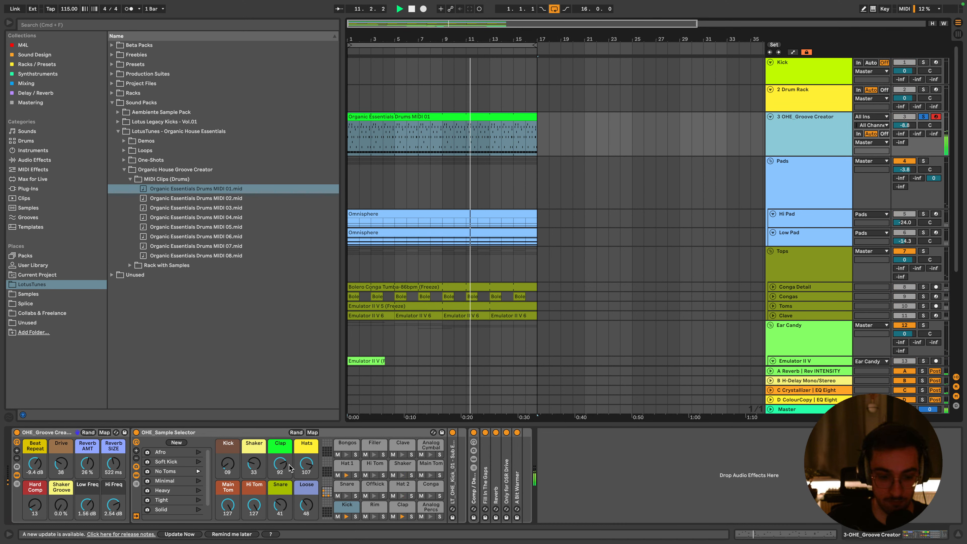
double_click(35, 463)
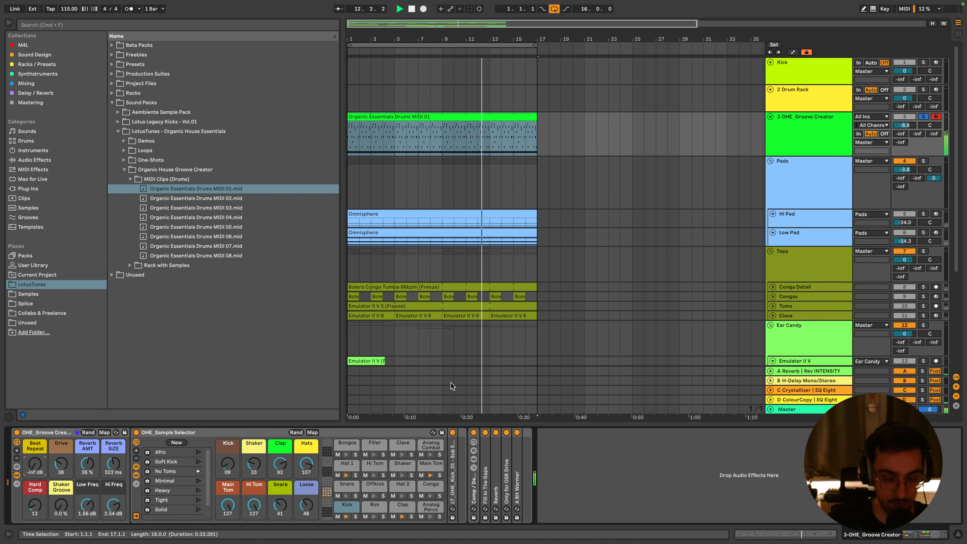
left_click(809, 127)
left_click_drag(793, 154, 793, 180)
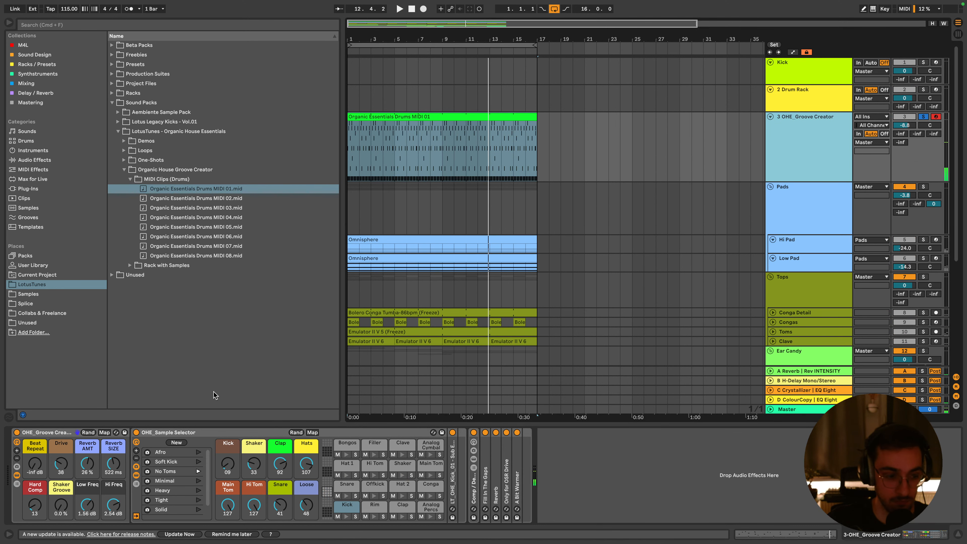
double_click(87, 463)
key("space")
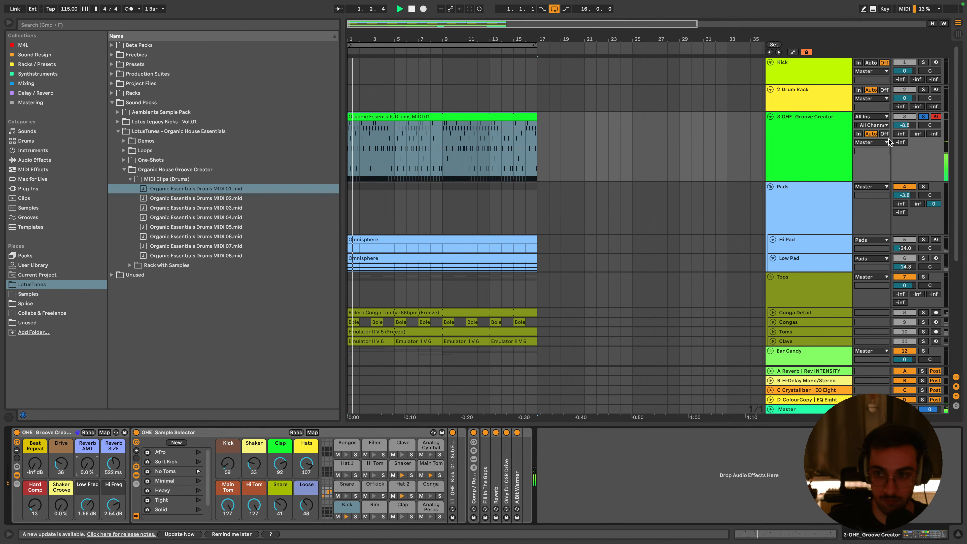
left_click(923, 117)
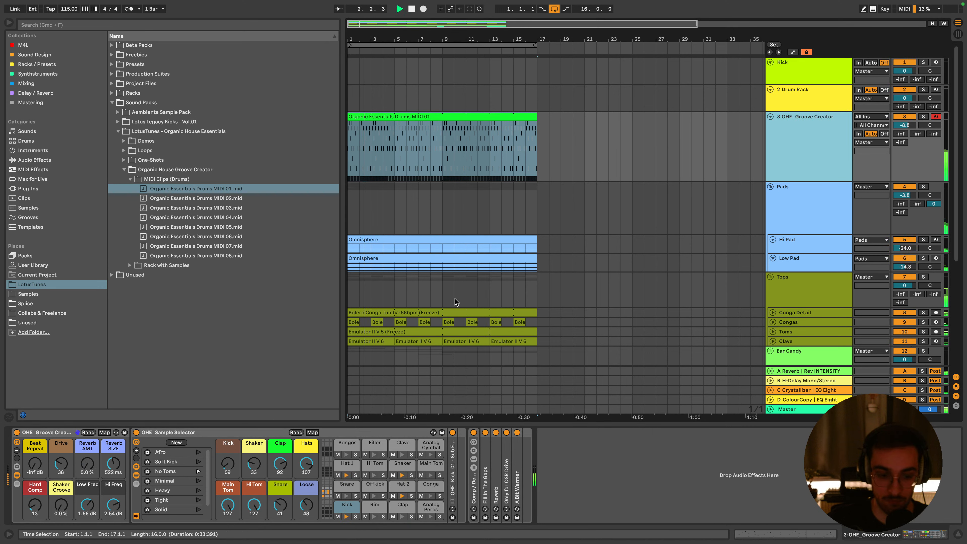
Set the sample selectors to Kick 74, Shaker 56, Main Tom 92, Hi Tom 78 and Loose 127, and choose different Clap and Hats samples
left_click_drag(225, 470, 226, 468)
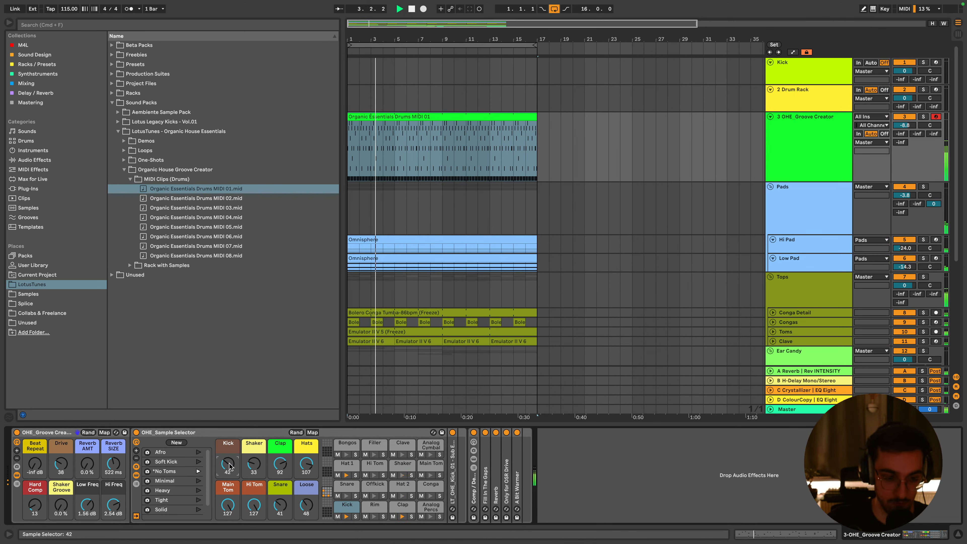
left_click_drag(230, 467, 261, 522)
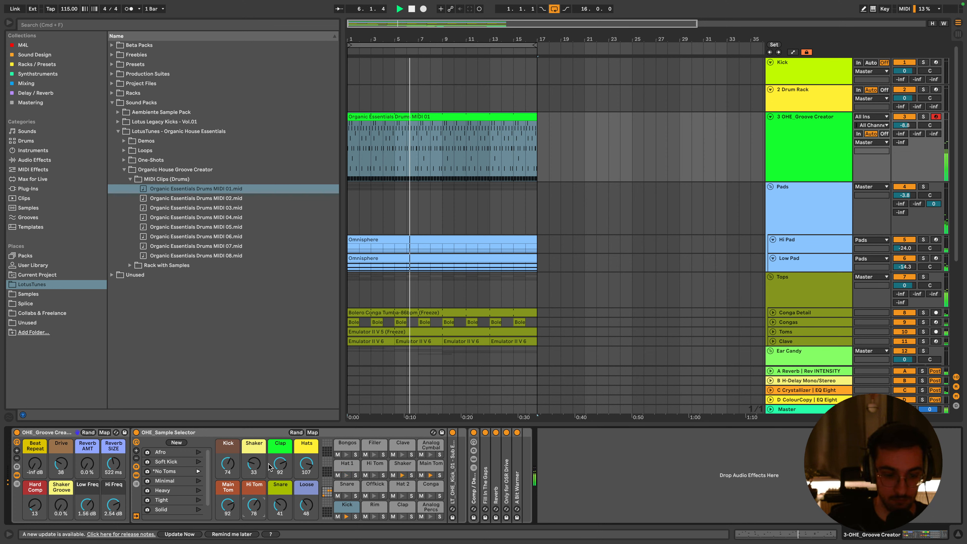
left_click_drag(280, 465, 305, 480)
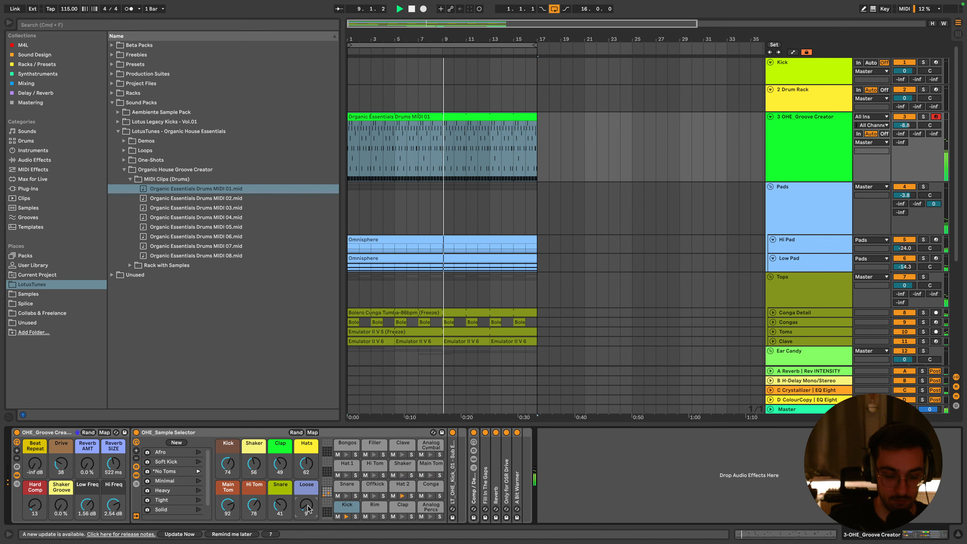
left_click_drag(307, 508, 307, 465)
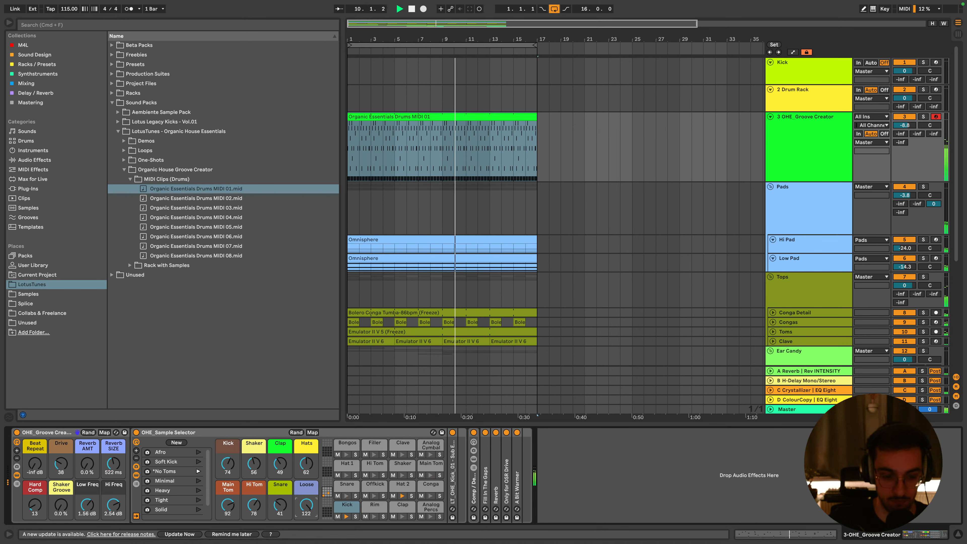
left_click_drag(310, 509, 311, 541)
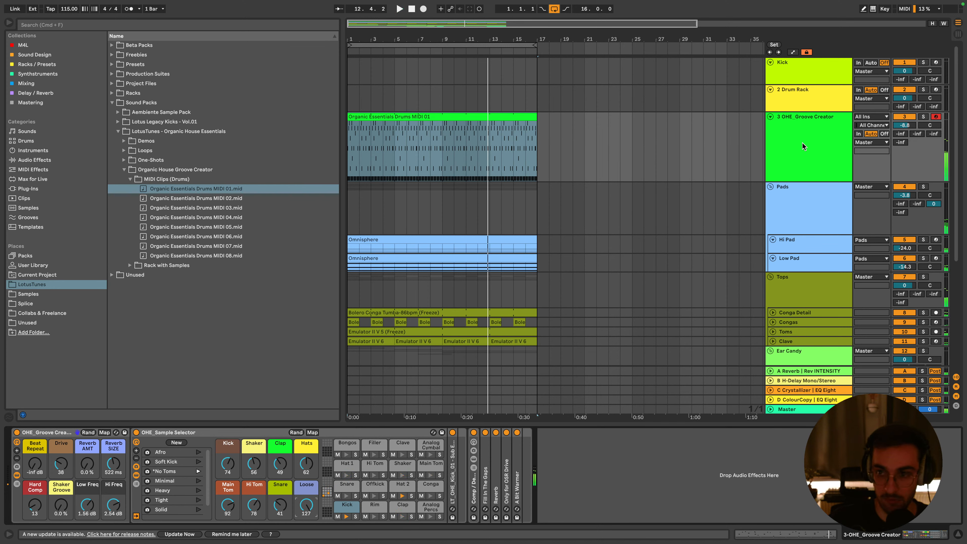
Duplicate the OHE_Groove Creator track and deactivate the original, leaving the duplicate selected
left_click(809, 155)
key("super+d")
left_click(809, 154)
left_click(807, 190)
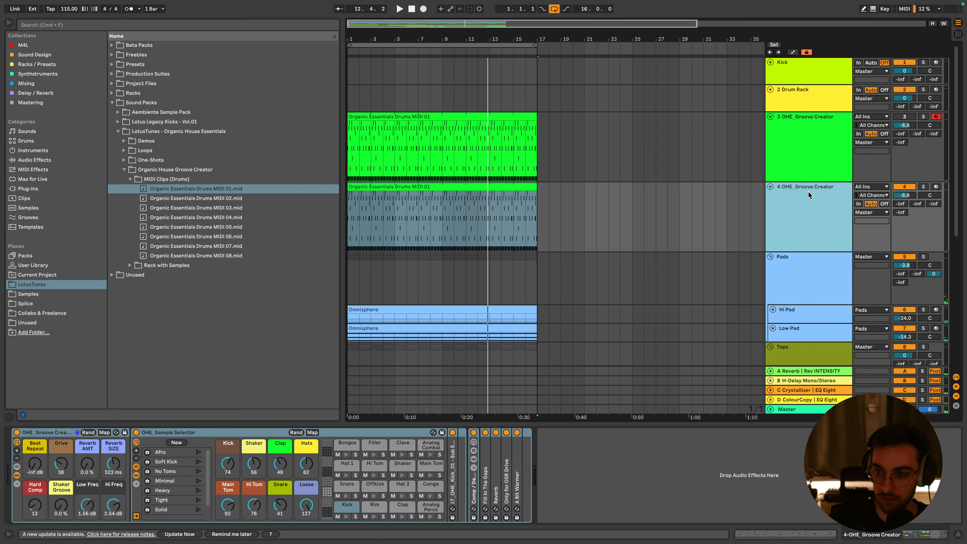
On the duplicate track, set Kick to 47 and Shaker to 100, pick another Clap sample, and lower the track volume to -12.2 dB
key("space")
scroll(395, 282, "down", 1)
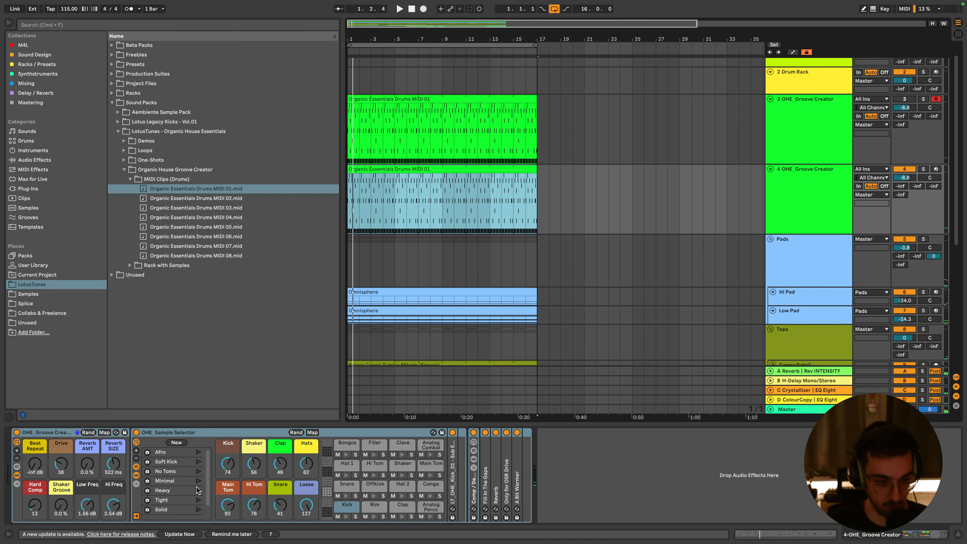
left_click_drag(228, 472, 281, 464)
key("space")
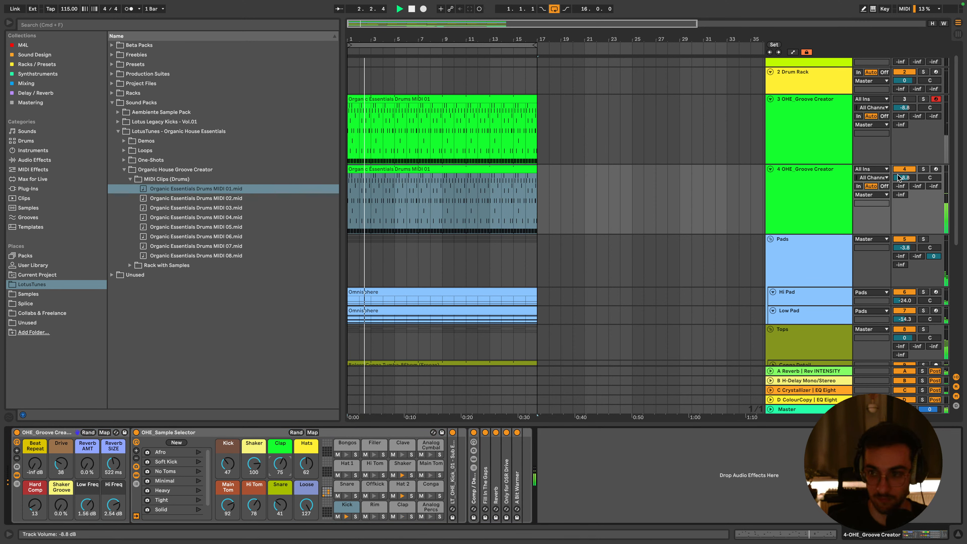
left_click_drag(908, 179, 908, 185)
Set the duplicate rack's Kick selector to 27 and Loose selector to 21, and play the loop from the start
left_click_drag(228, 464, 228, 470)
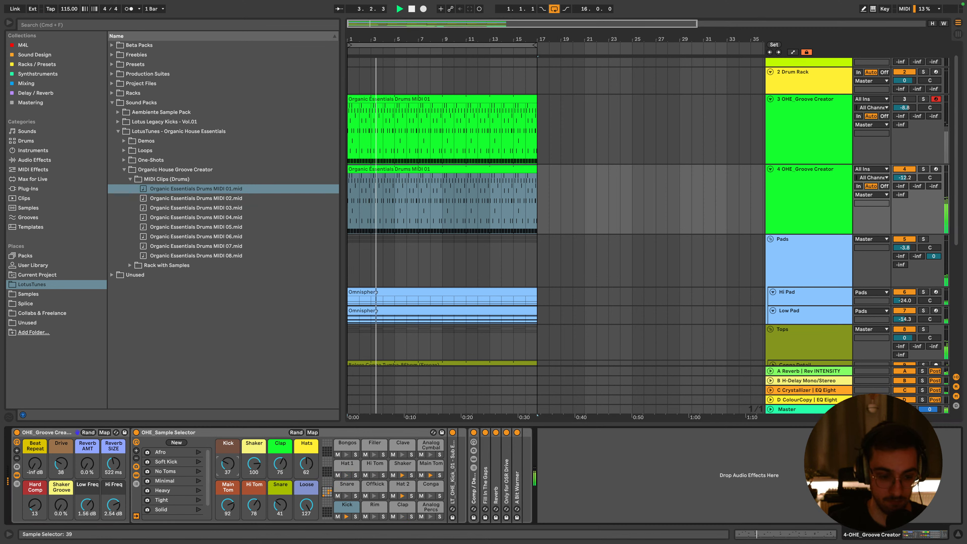
key("space")
left_click_drag(306, 505, 307, 522)
key("space")
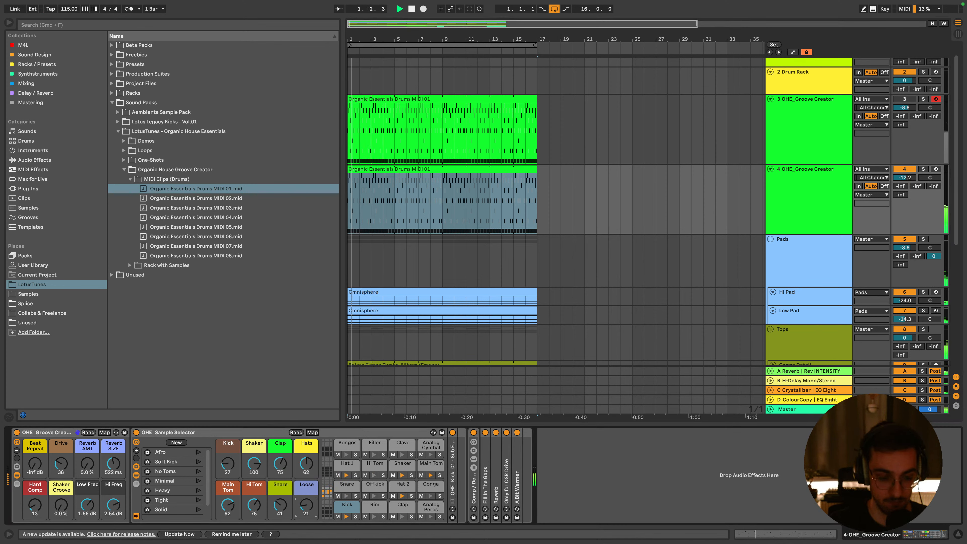
Remove the lowest row of notes from the drum MIDI clip on the original OHE_Groove Creator track
left_click(496, 94)
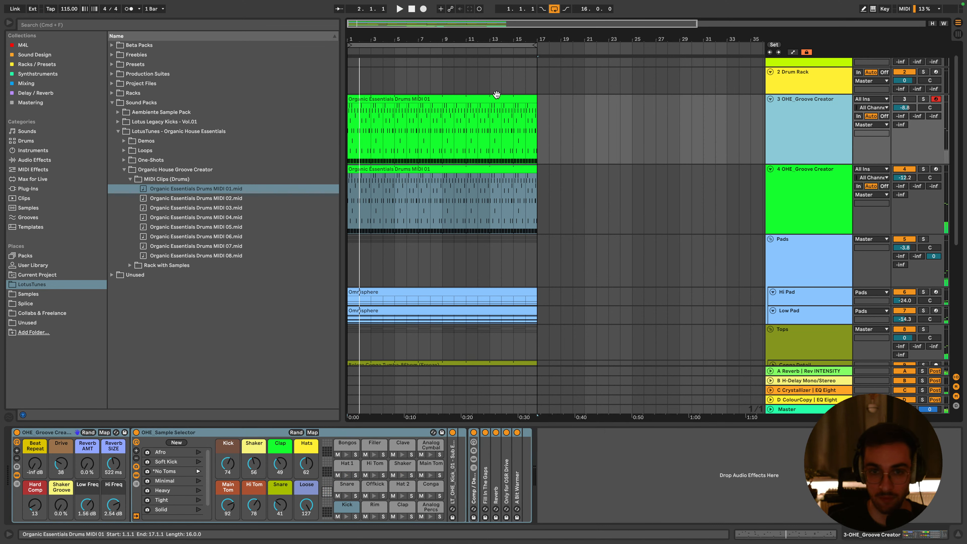
double_click(425, 99)
left_click_drag(195, 411, 182, 433)
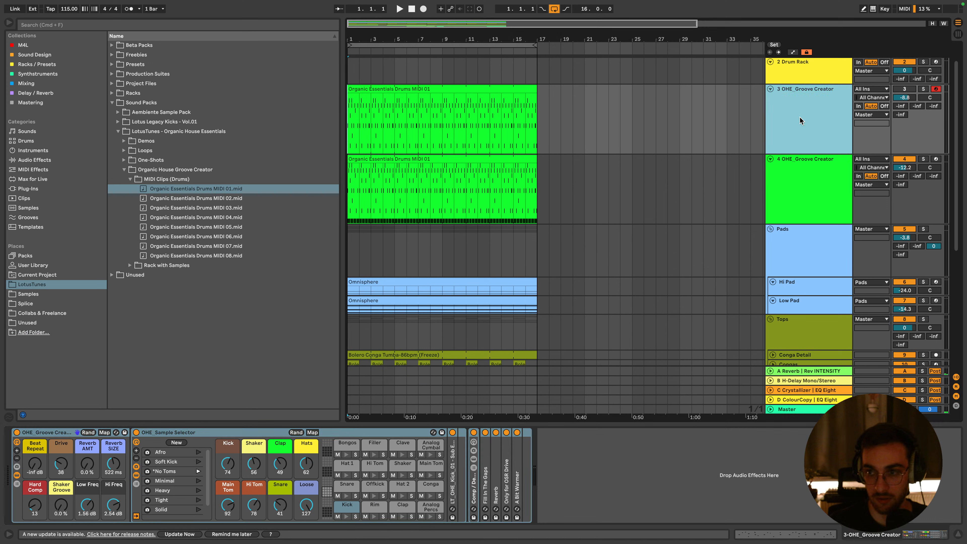
Freeze and flatten the original OHE_Groove Creator track to audio
right_click(802, 120)
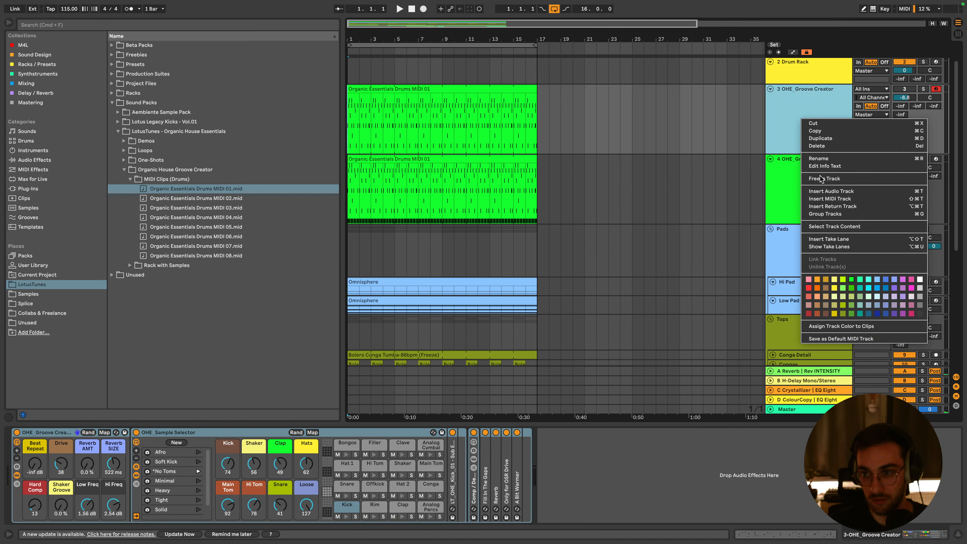
left_click(820, 176)
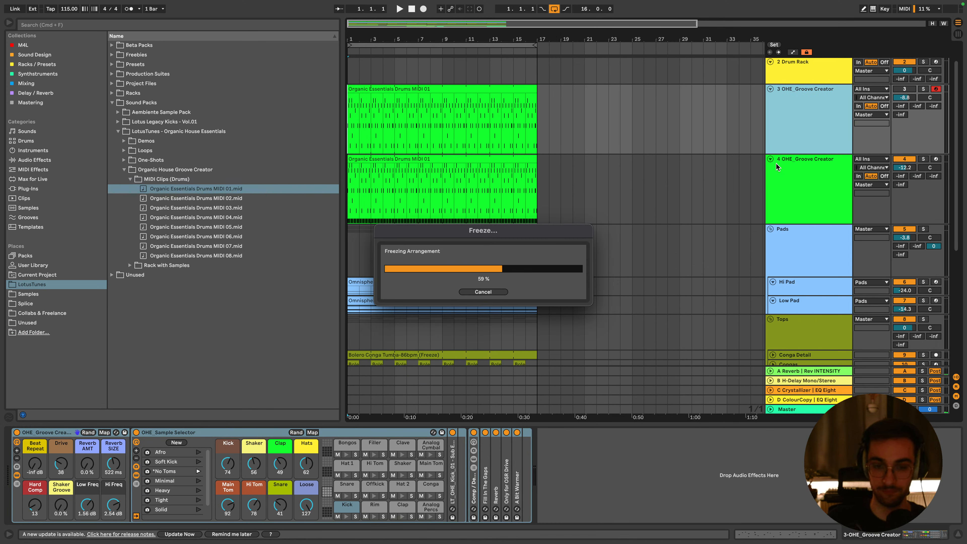
right_click(795, 133)
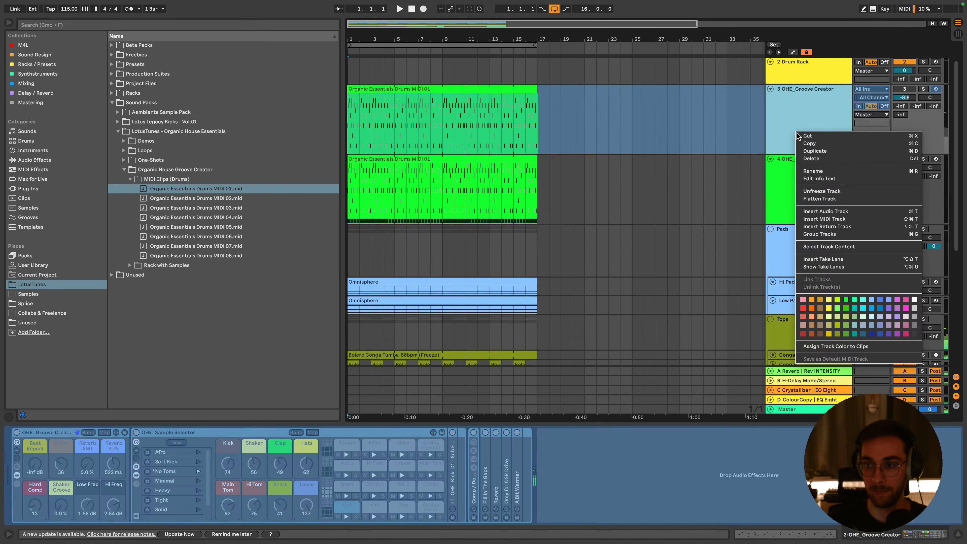
left_click(820, 199)
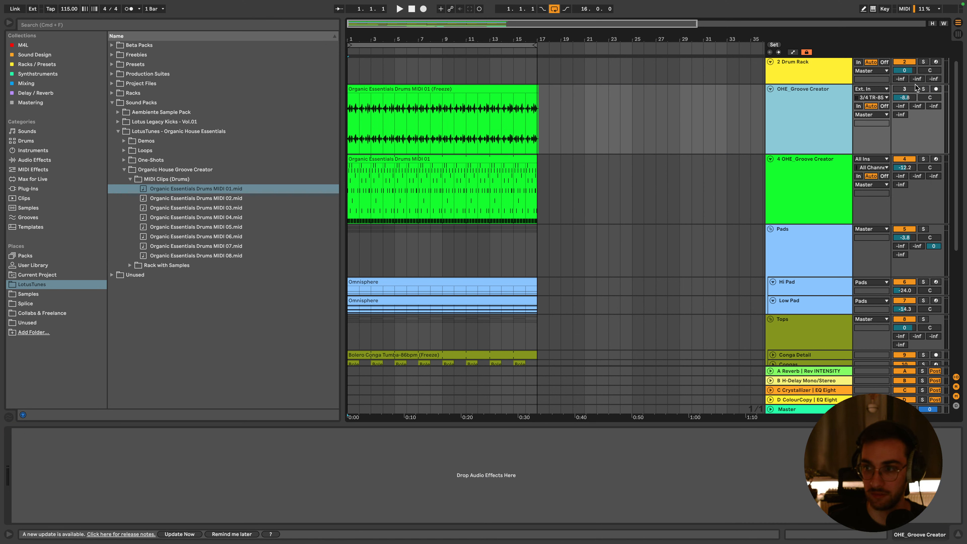
Move the flattened OHE_Groove Creator audio track into the Tops group and audition its clip in solo
scroll(793, 230, "down", 2)
left_click_drag(807, 103, 775, 331)
left_click(501, 288)
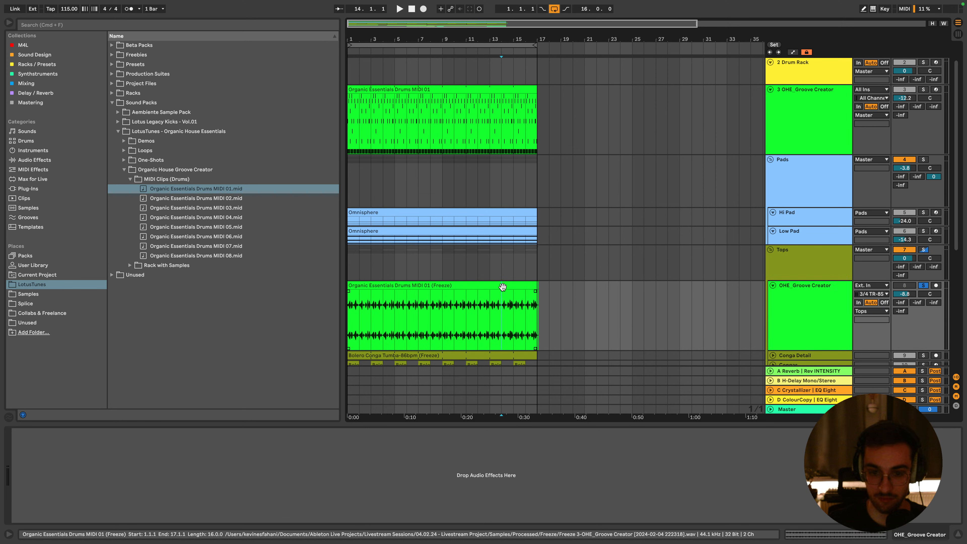
left_click(537, 283)
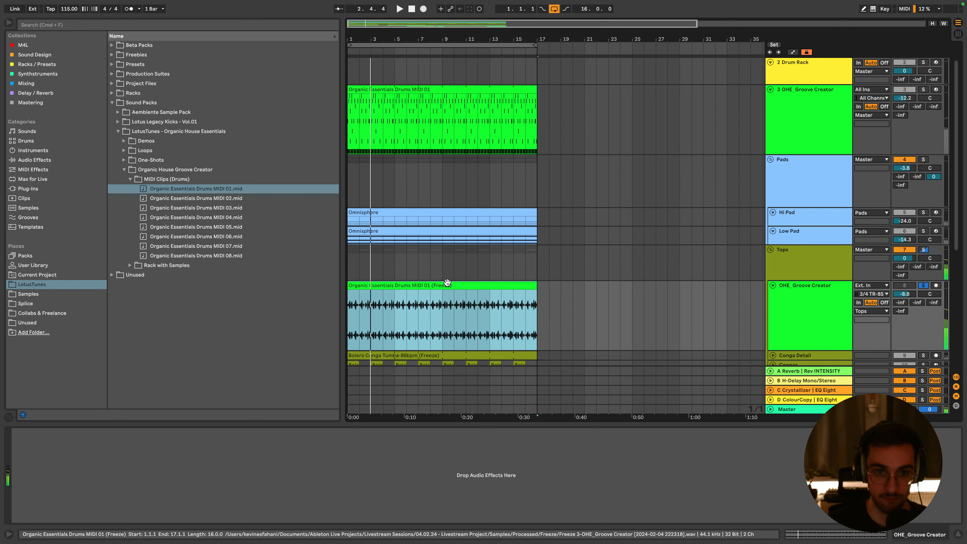
Undo the move into the Tops group and the freeze and flatten, restoring the original OHE_Groove Creator track to MIDI
key("space")
scroll(533, 213, "up", 2)
left_click(539, 205)
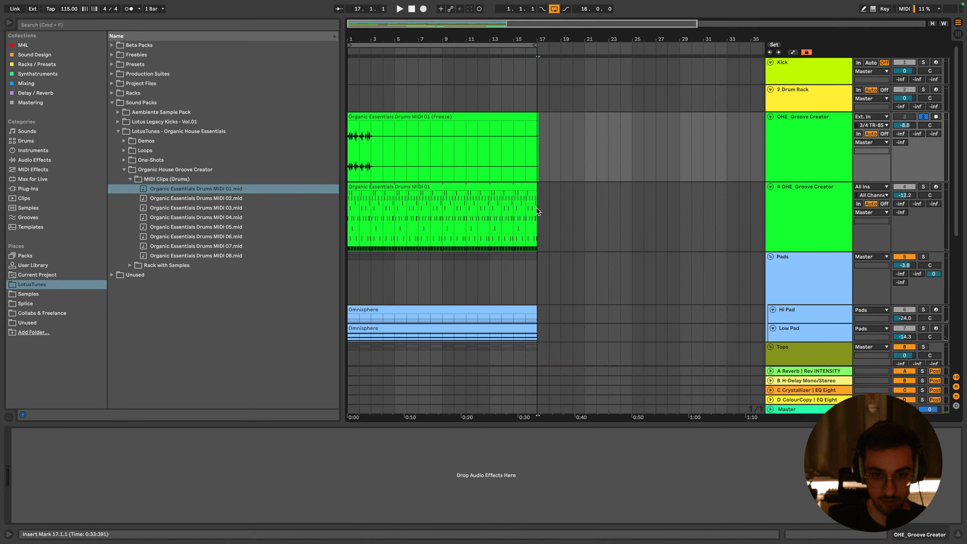
key("super+d")
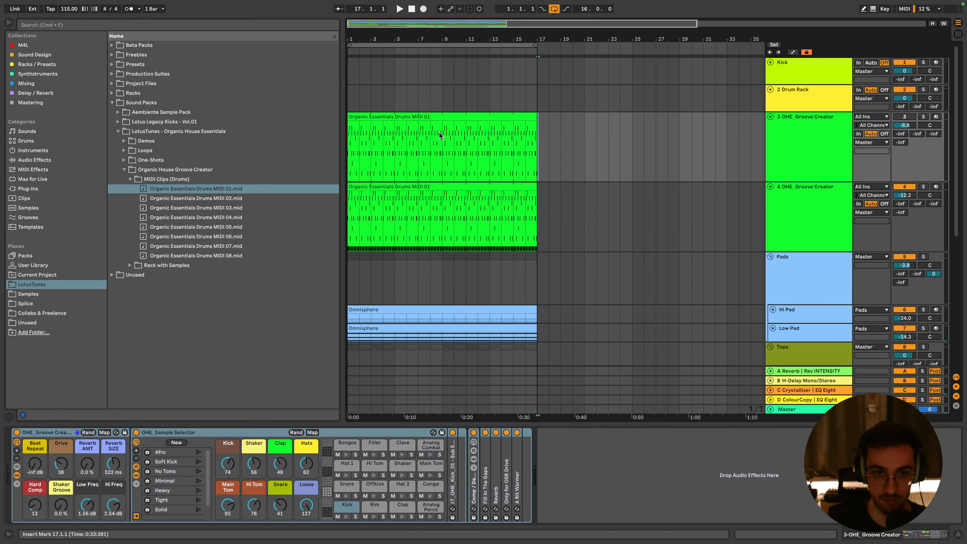
Open the original OHE_Groove Creator track's drum MIDI clip, preview its tom notes and solo the track
double_click(439, 132)
key("space")
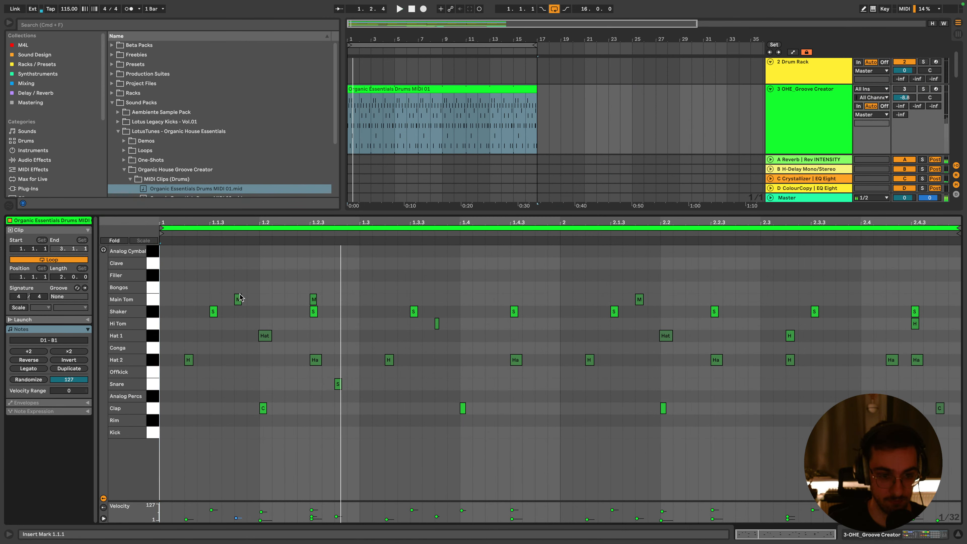
left_click_drag(226, 290, 299, 300)
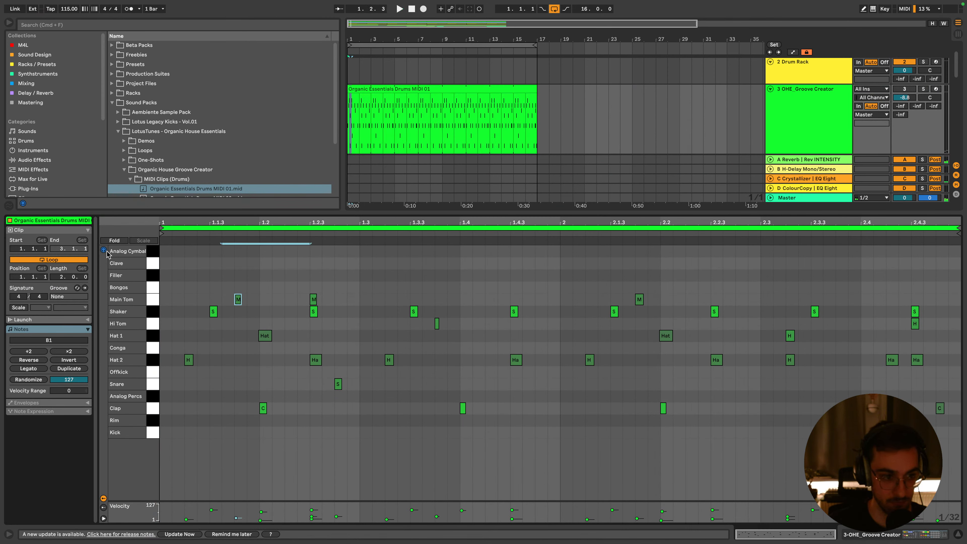
left_click_drag(192, 325, 816, 319)
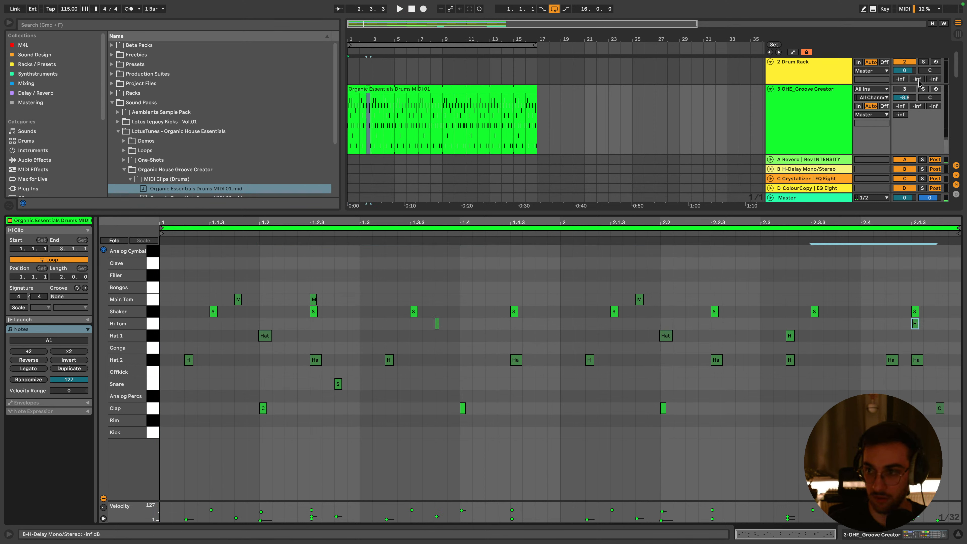
left_click(923, 88)
Delete all the Main Tom notes from the original track's drum MIDI clip
key("space")
key("space")
left_click_drag(225, 334, 324, 337)
left_click_drag(190, 282, 935, 307)
key("Delete")
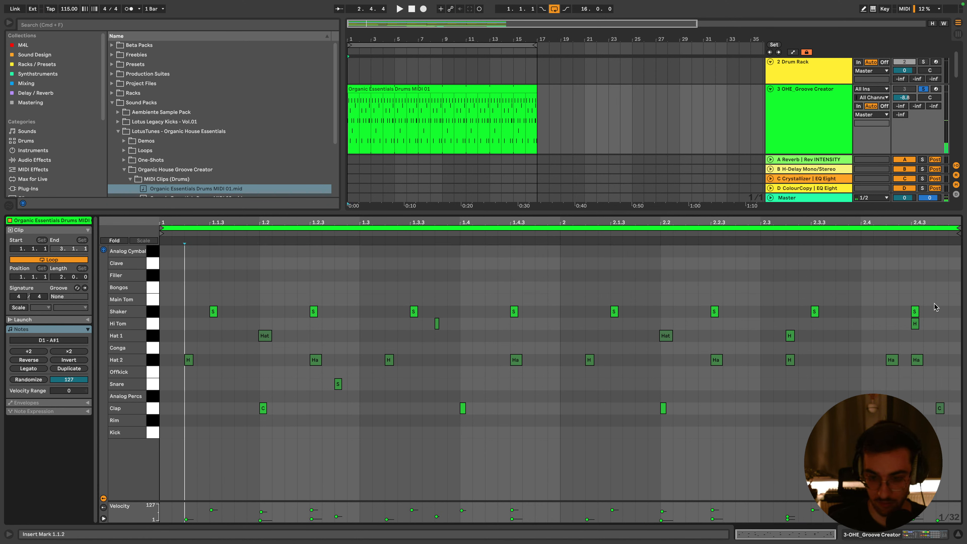
Check the remaining Shaker and Hat 1 notes in the drum clip and play the soloed groove
left_click_drag(204, 310, 333, 312)
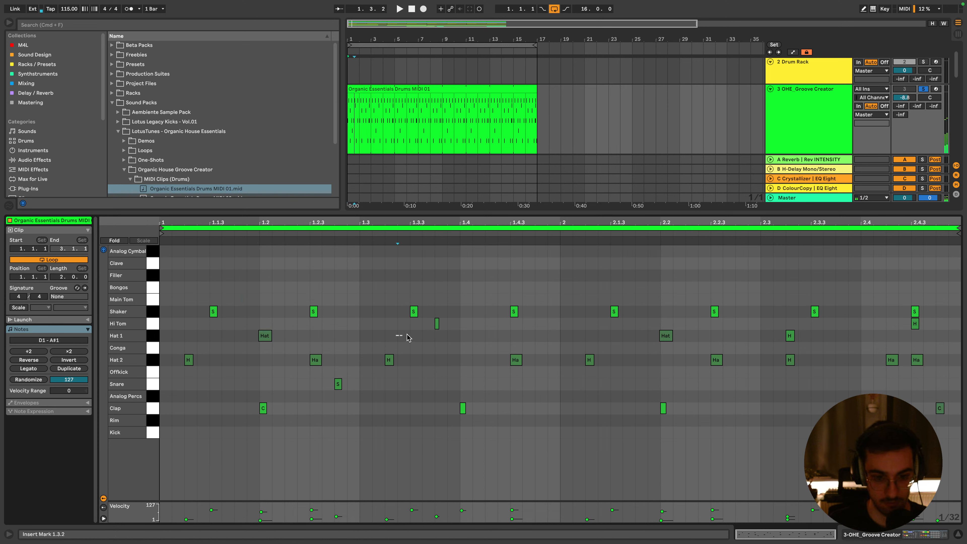
left_click_drag(396, 331, 722, 334)
key("space")
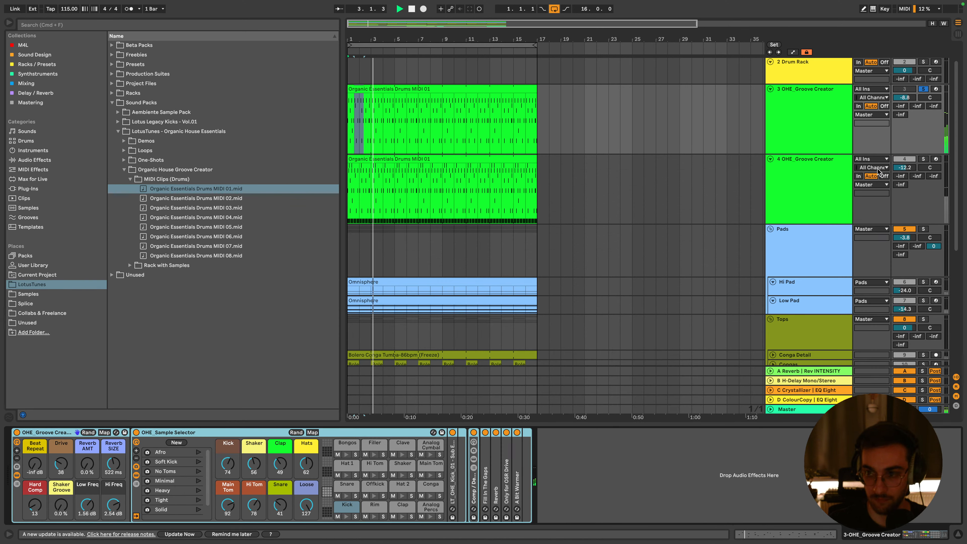
Freeze the edited original OHE_Groove Creator track
left_click(792, 115)
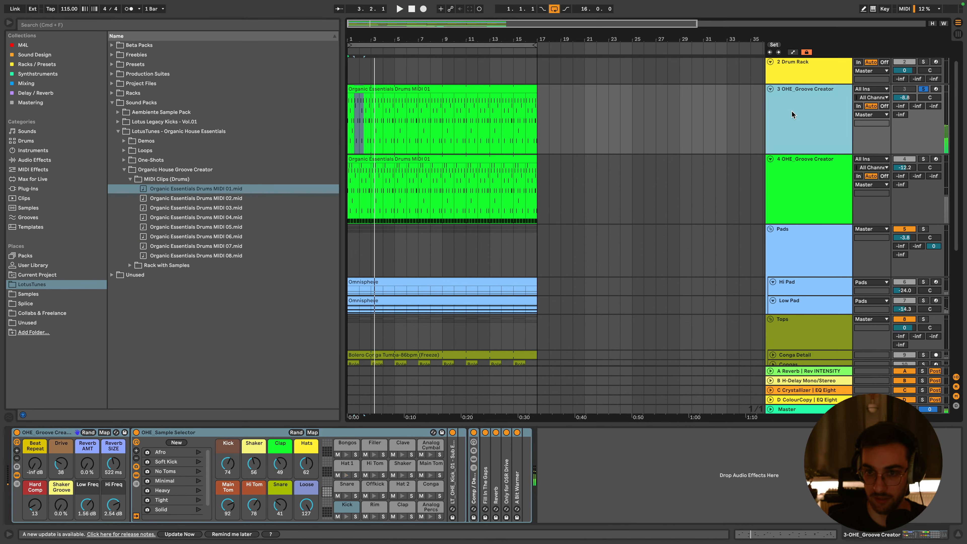
right_click(797, 114)
left_click(820, 172)
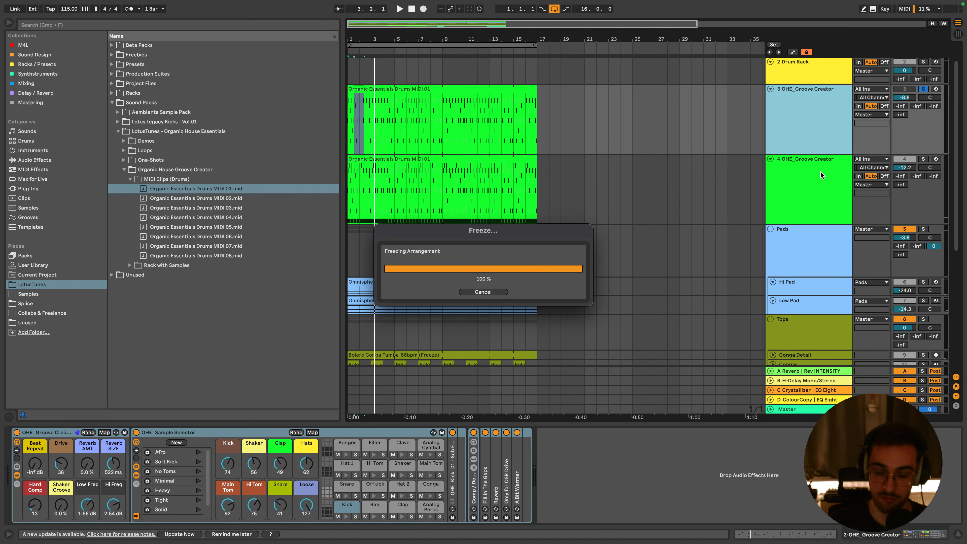
Move the frozen OHE_Groove Creator track into the Tops group and flatten it to audio
left_click_drag(798, 295, 796, 348)
right_click(802, 254)
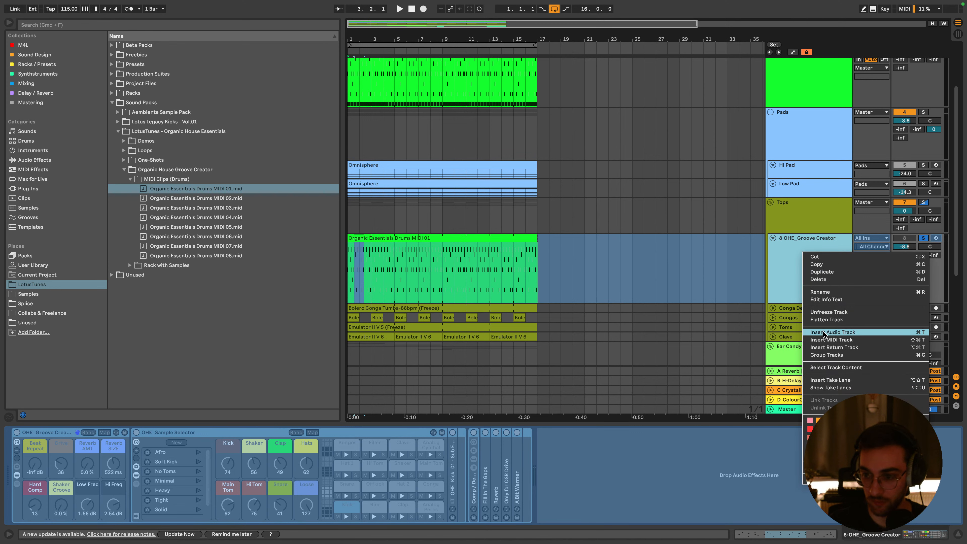
left_click(824, 320)
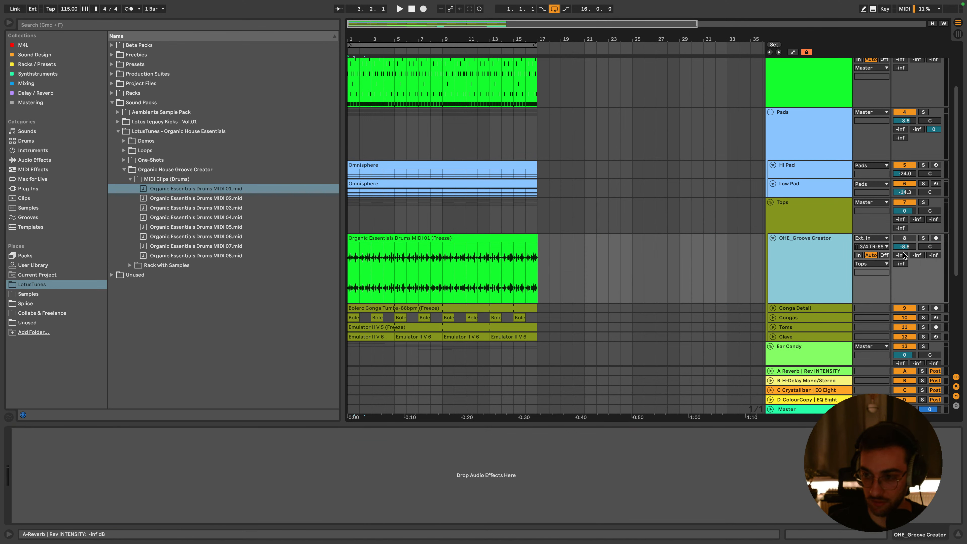
Play the flattened OHE_Groove Creator track from the start with and without solo, and lower its volume to -11.0 dB
left_click(537, 236)
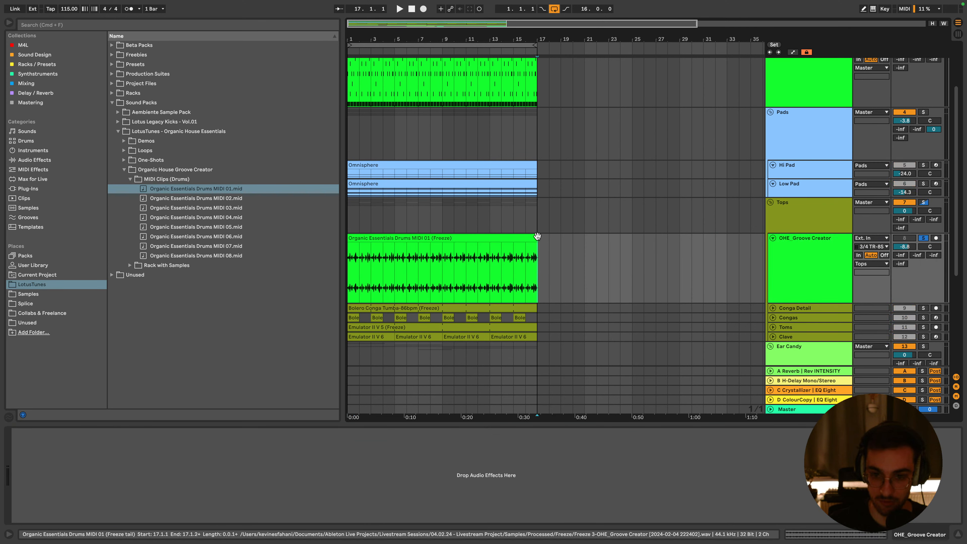
key("Home")
key("space")
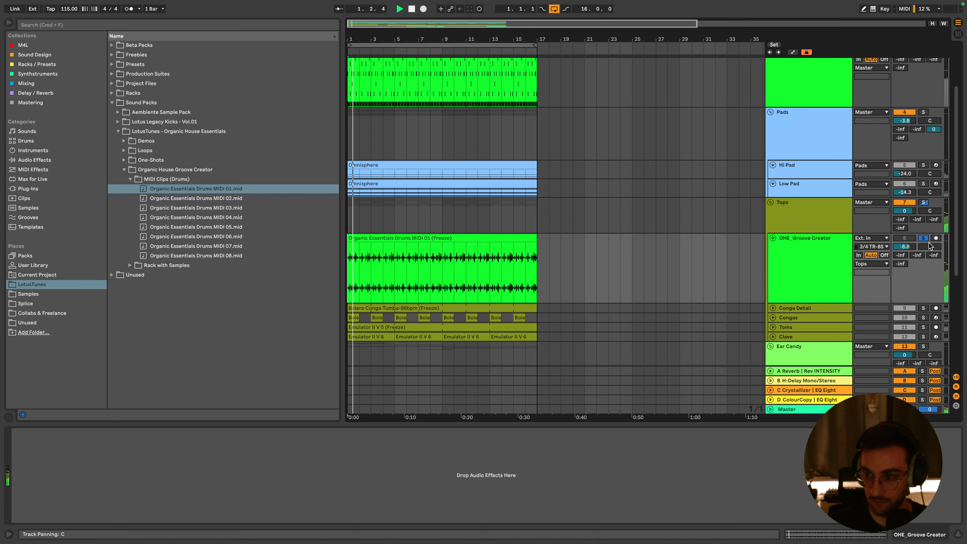
left_click(923, 238)
left_click(923, 239)
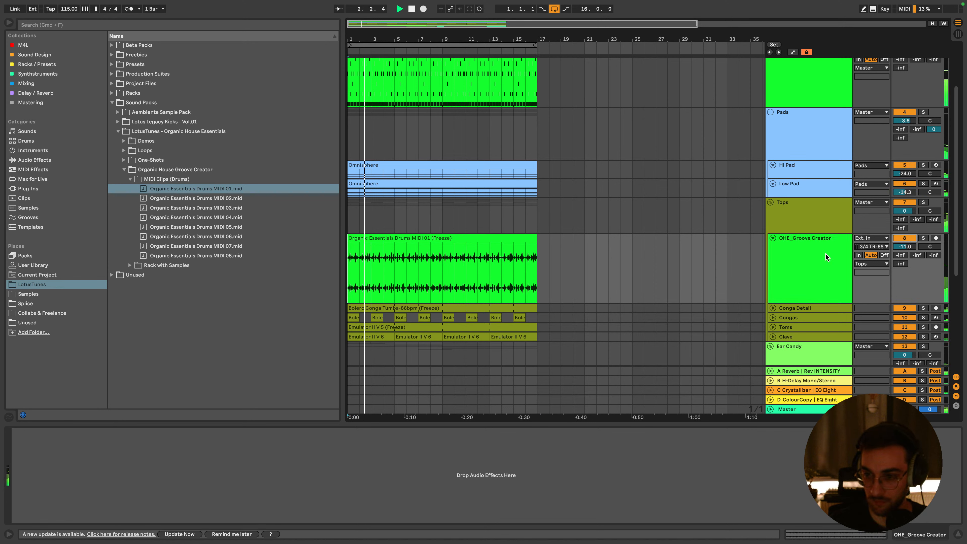
key("space")
Adjust the flattened clip's Beats warp settings with transient envelope 0 and preserve 1/16, and audition it in solo
double_click(464, 238)
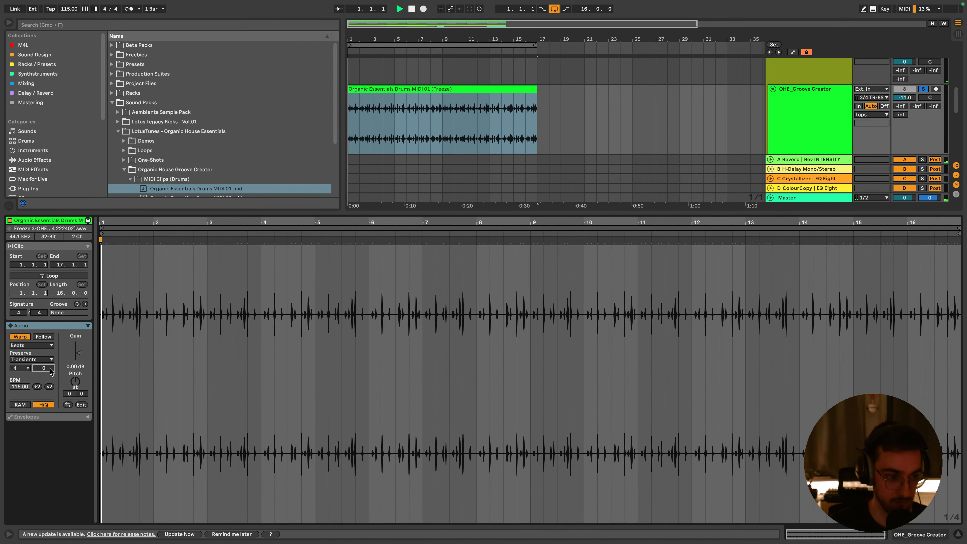
key("shift+Tab")
scroll(872, 166, "up", 2)
left_click(876, 166)
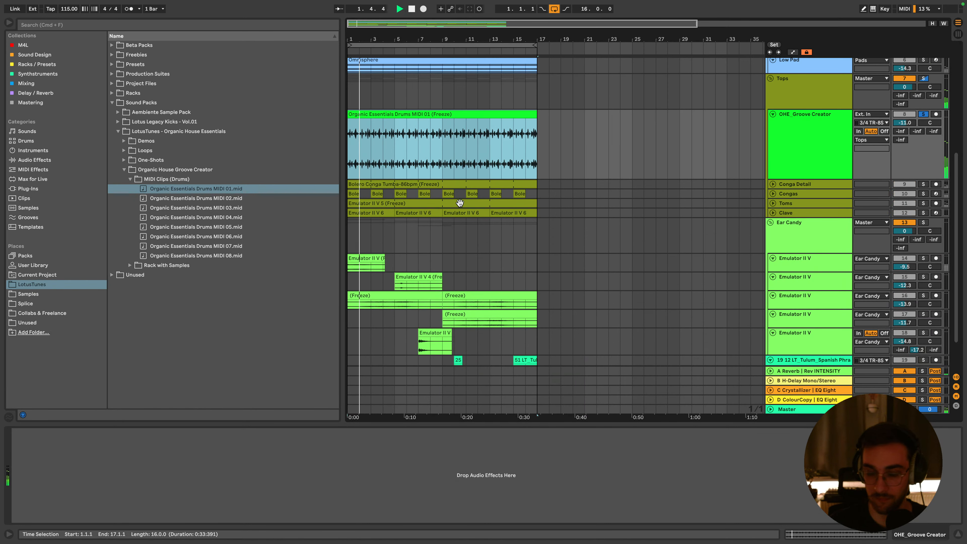
key("shift+Tab")
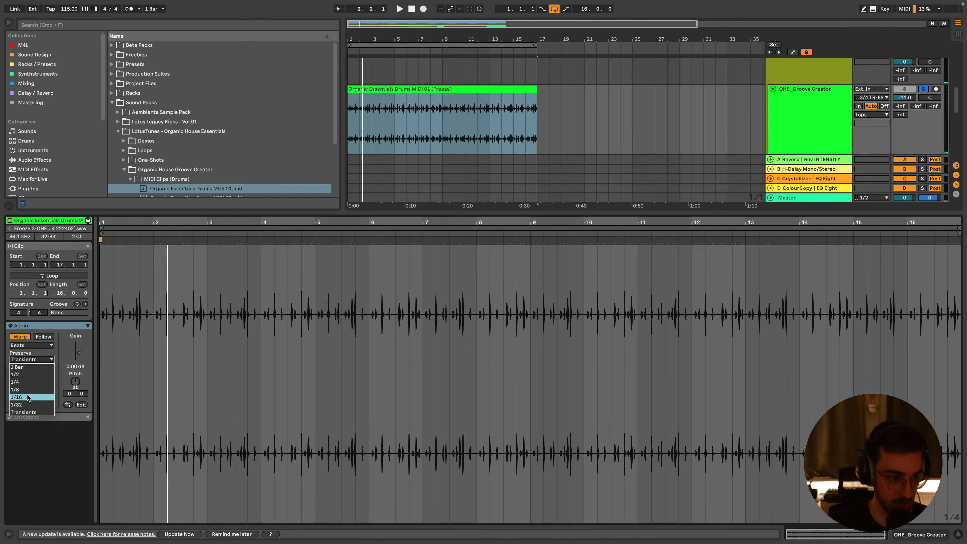
key("space")
key("shift+Tab")
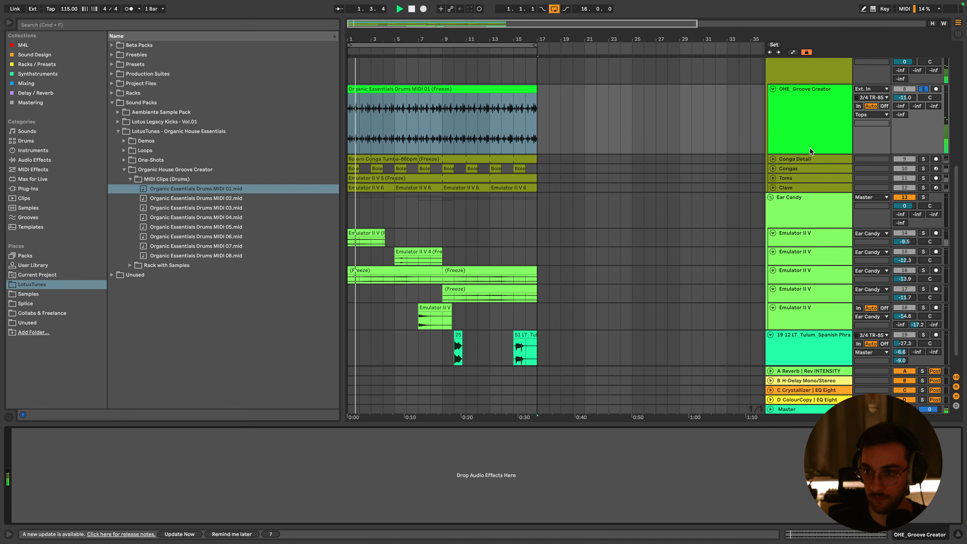
Rename the flattened OHE_Groove Creator track as Tops OHE and reduce its track height
left_click(815, 137)
scroll(814, 173, "up", 3)
type("T")
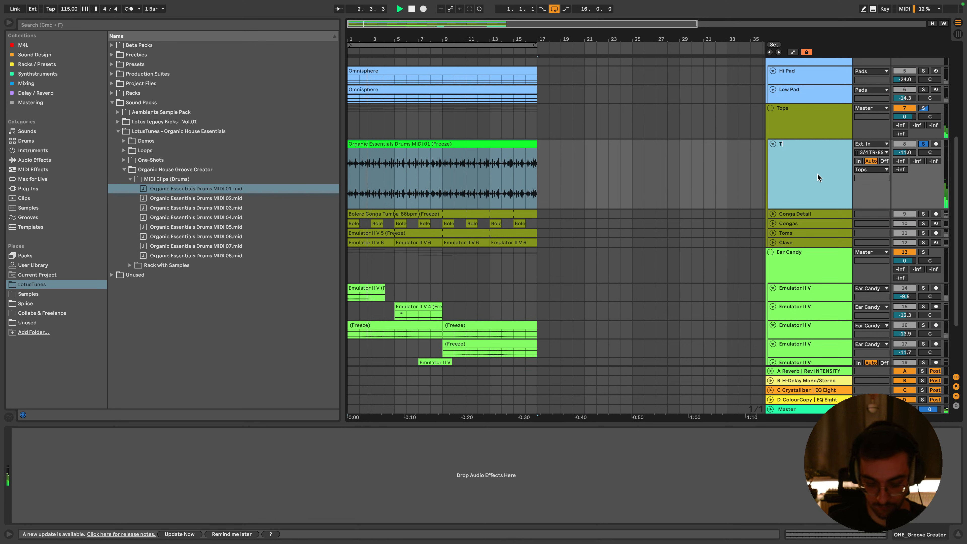
type("ops OHE")
key("Return")
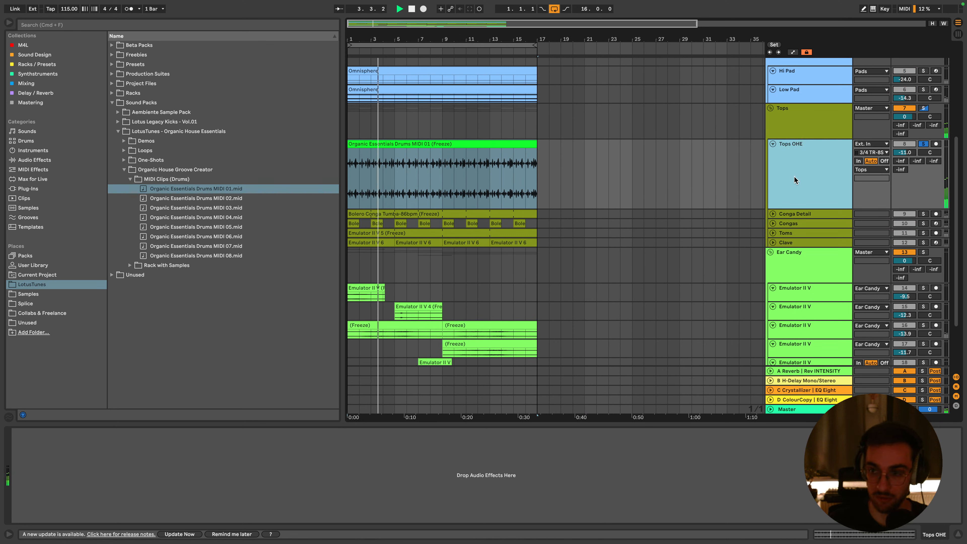
left_click_drag(807, 209, 809, 166)
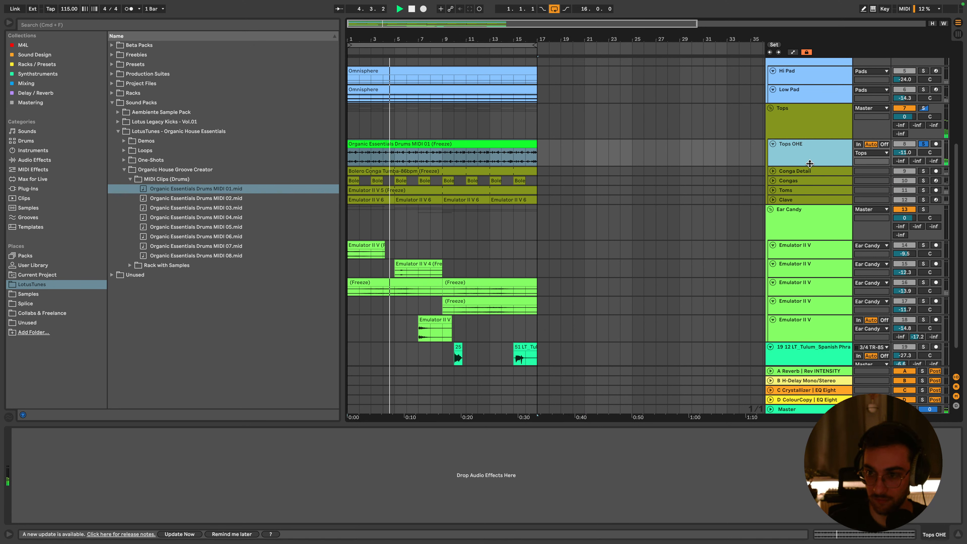
Play the full mix from the start with Tops OHE unsoloed, and shrink that track to its minimum height
left_click(923, 145)
key("space")
key("space")
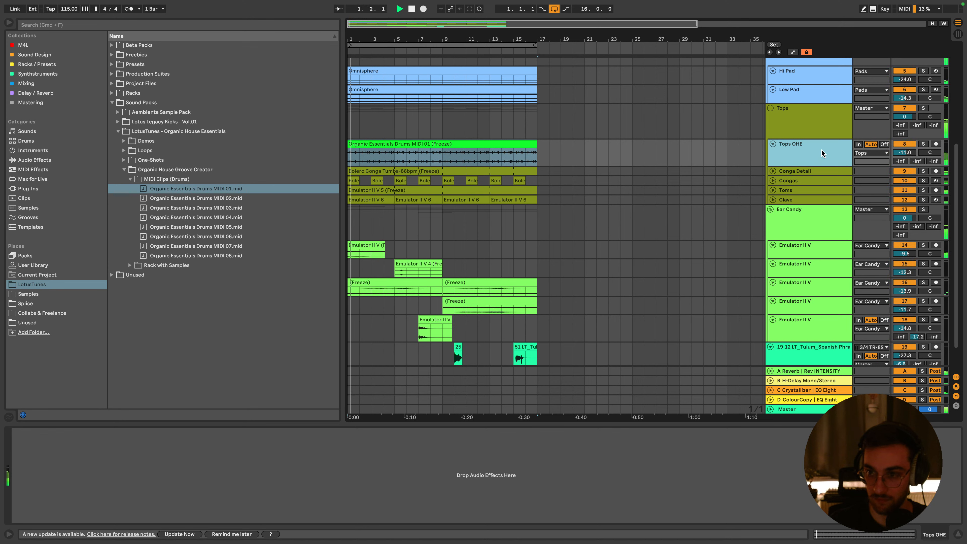
scroll(909, 152, "up", 5)
scroll(857, 217, "down", 1)
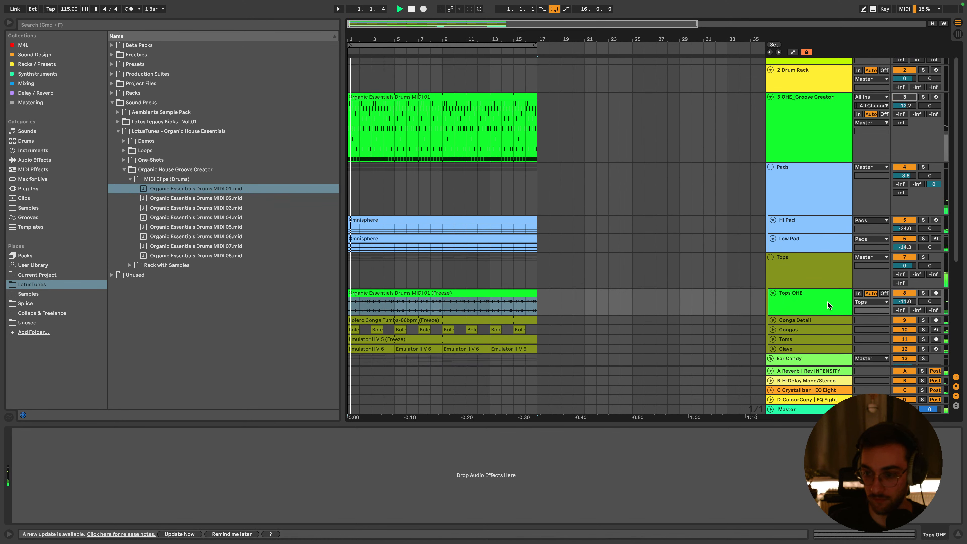
left_click(804, 313)
left_click_drag(803, 313, 804, 298)
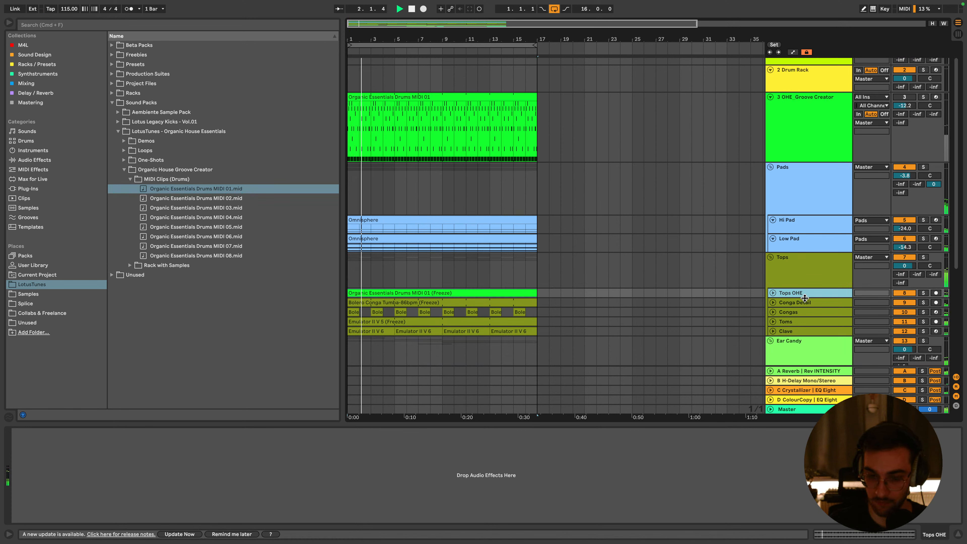
left_click(806, 286)
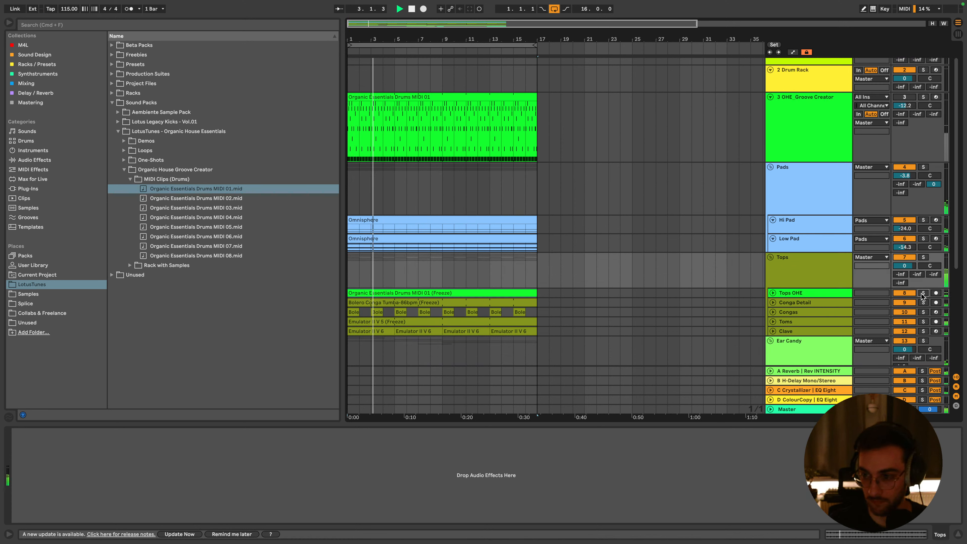
Lower the Tops OHE track volume to -16.1 dB and fold the track again
left_click(820, 111)
left_click(772, 293)
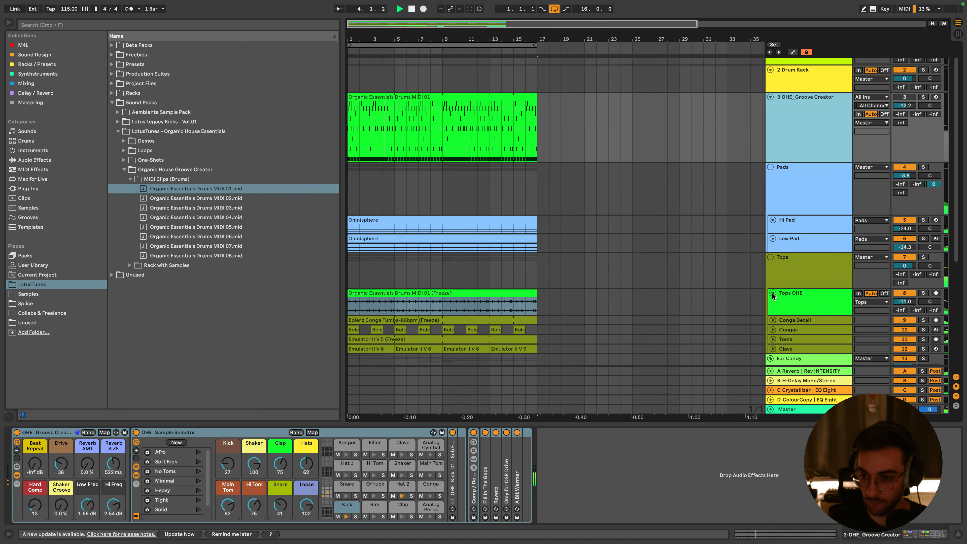
left_click(908, 304)
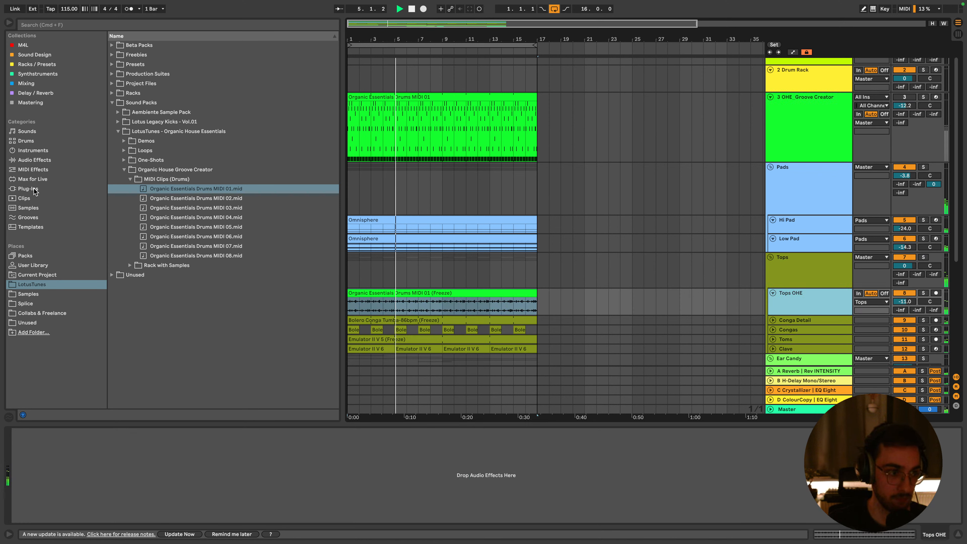
left_click(389, 293)
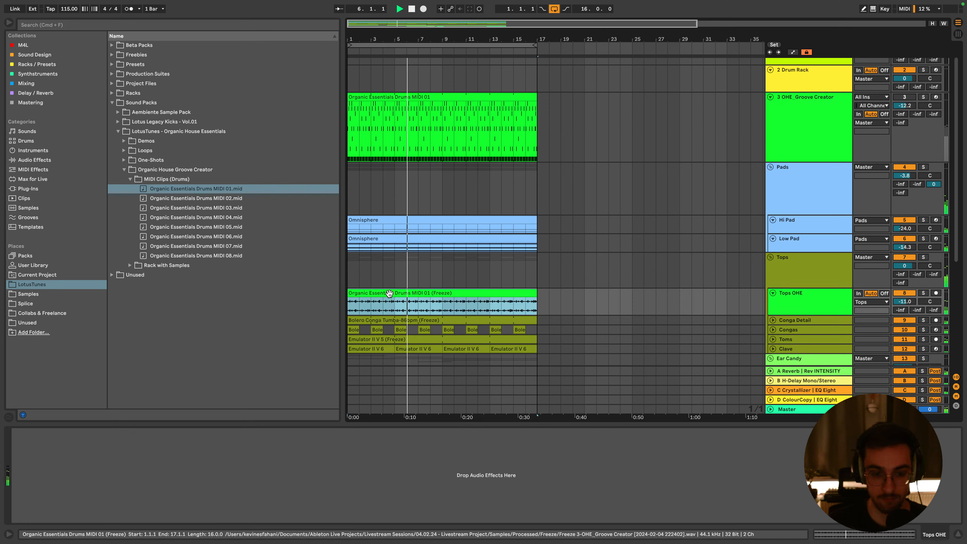
left_click(805, 301)
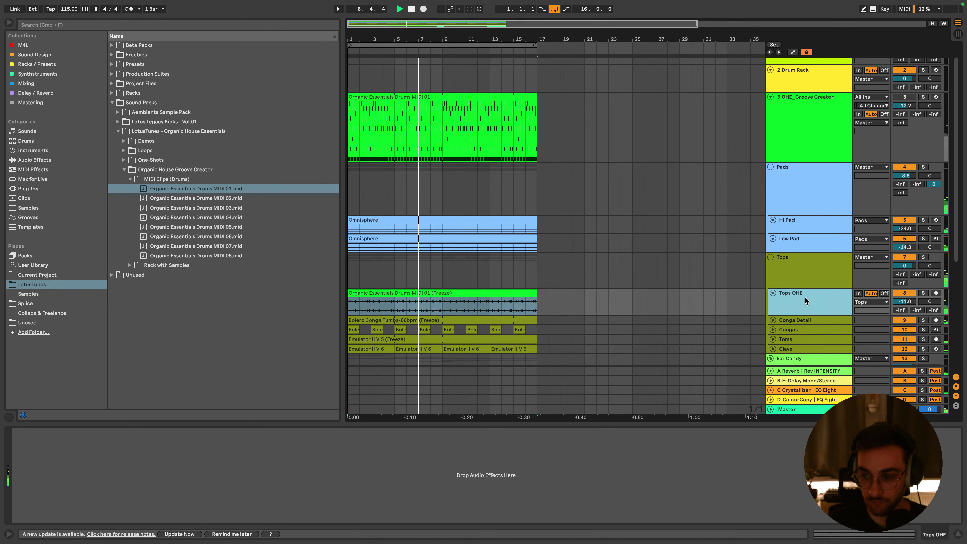
left_click_drag(905, 301, 905, 310)
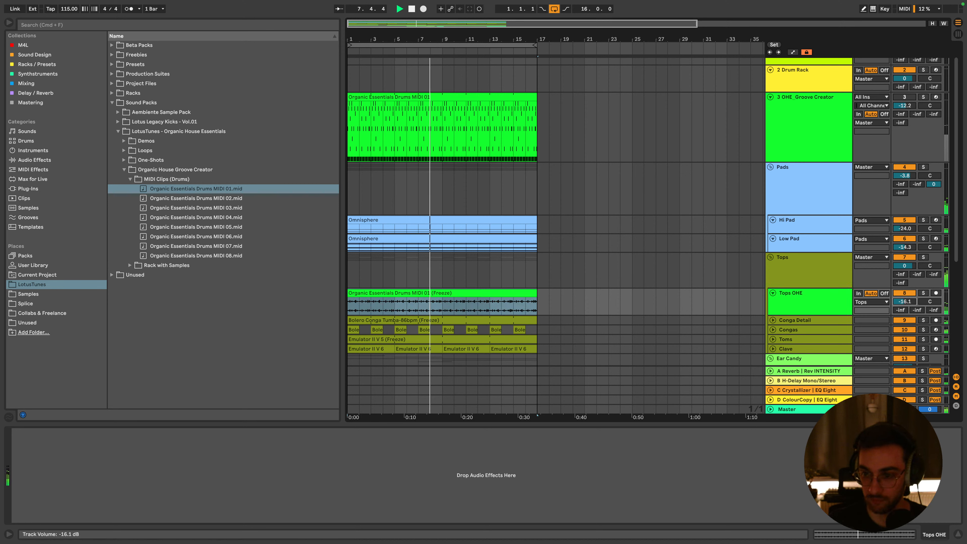
left_click(772, 292)
Reactivate the remaining OHE_Groove Creator MIDI track and show its rack devices
left_click(819, 128)
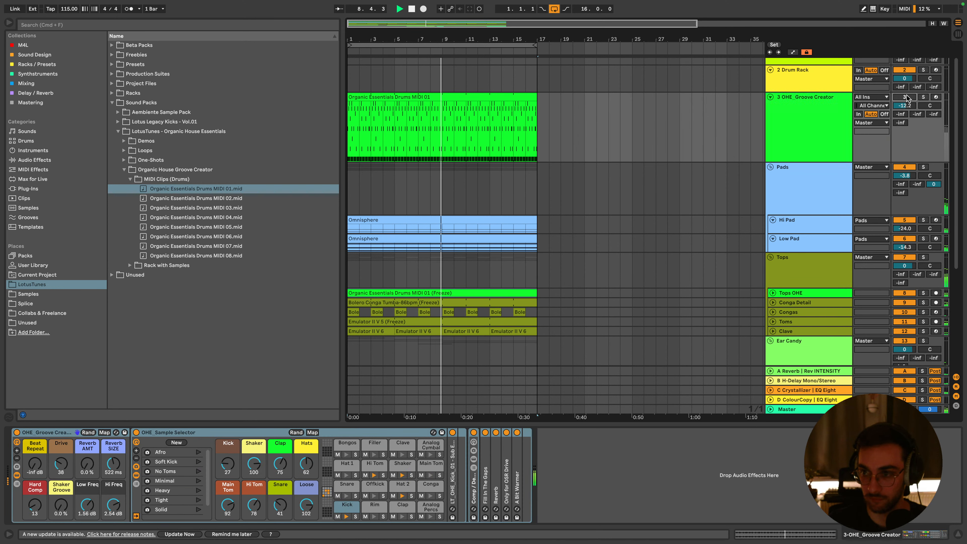
left_click(906, 98)
left_click(820, 121)
Set the rack's sample selectors to Kick 48, Shaker 29, Clap 29, Hats 28, Main Tom 62, Hi Tom 60, Snare 86 and Loose 34
left_click_drag(228, 463, 228, 435)
left_click_drag(253, 463, 253, 516)
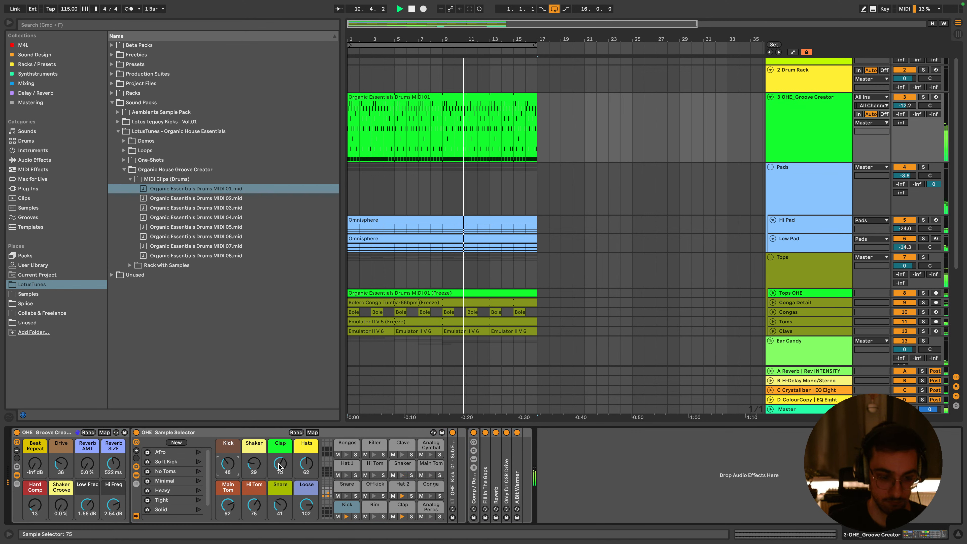
left_click_drag(306, 463, 306, 534)
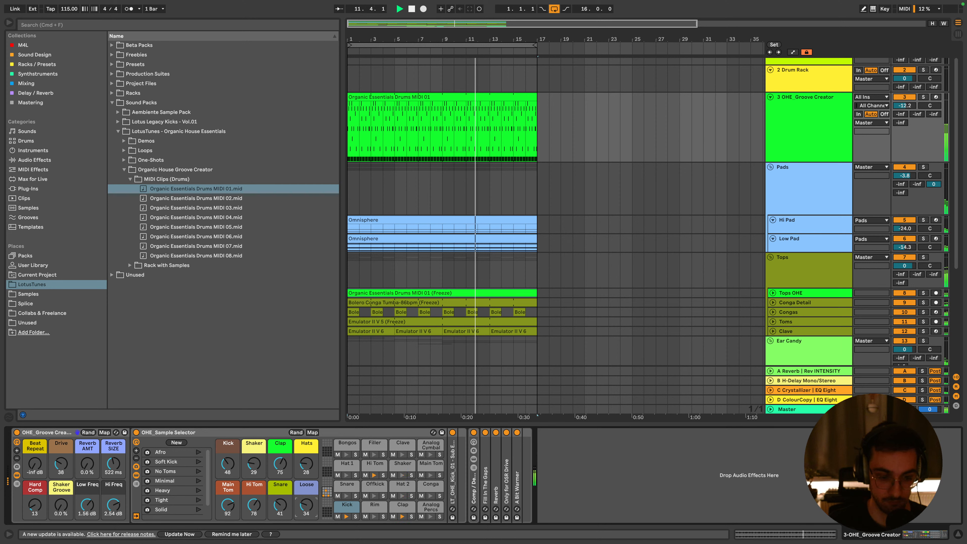
left_click_drag(247, 509, 282, 502)
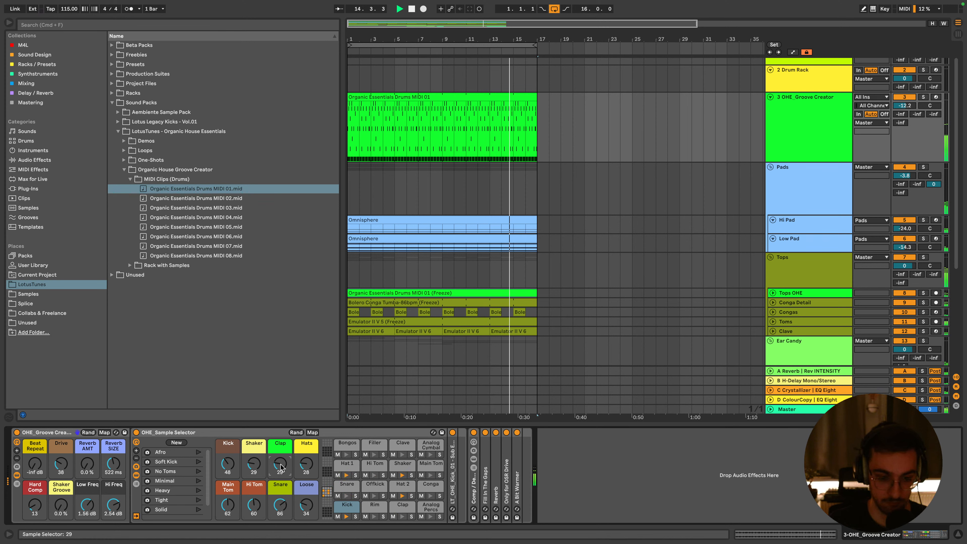
Set the sample selectors to Shaker 71, Hats 73 and Loose 93, with Hard Comp at 57 and Shaker Groove back at 0%
left_click_drag(311, 464, 310, 404)
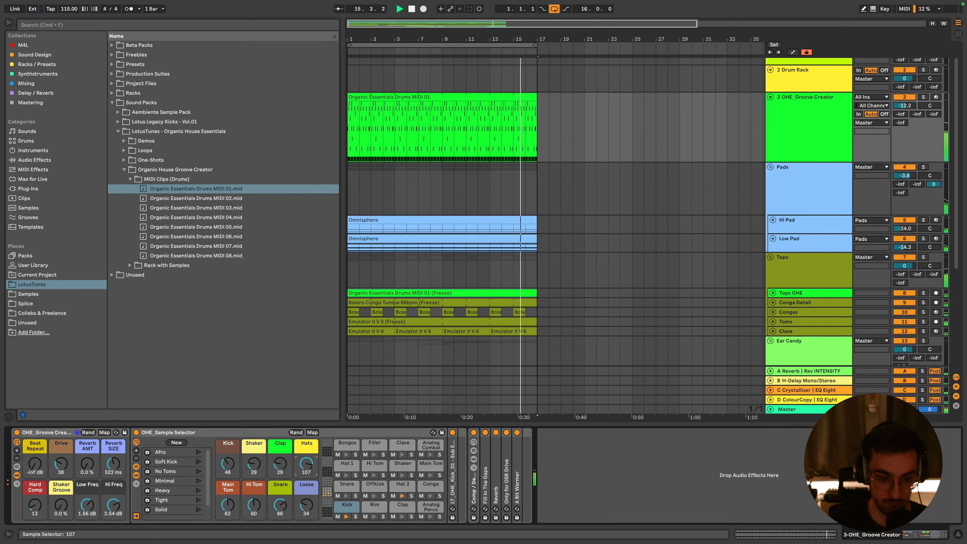
left_click_drag(307, 464, 306, 491)
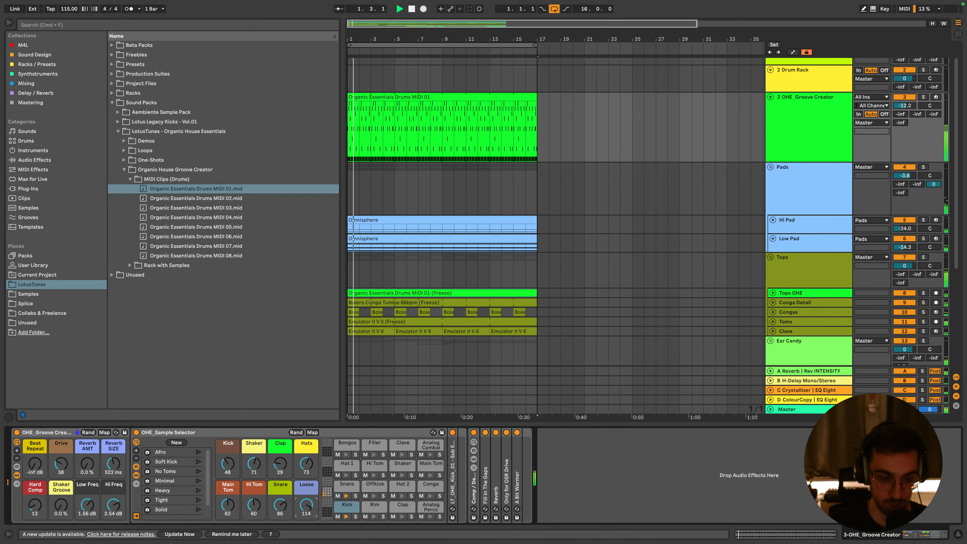
left_click_drag(35, 505, 35, 456)
left_click_drag(42, 514, 64, 463)
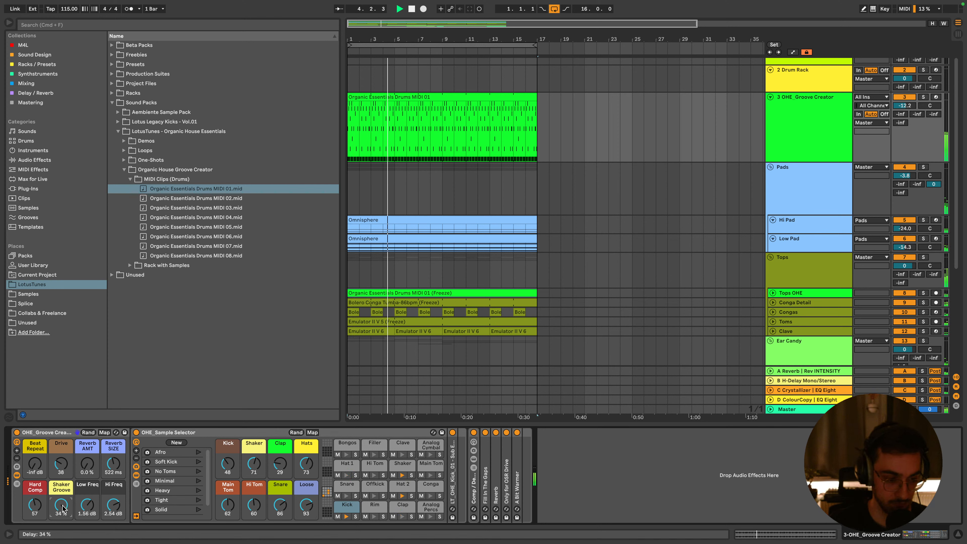
left_click_drag(64, 508, 64, 539)
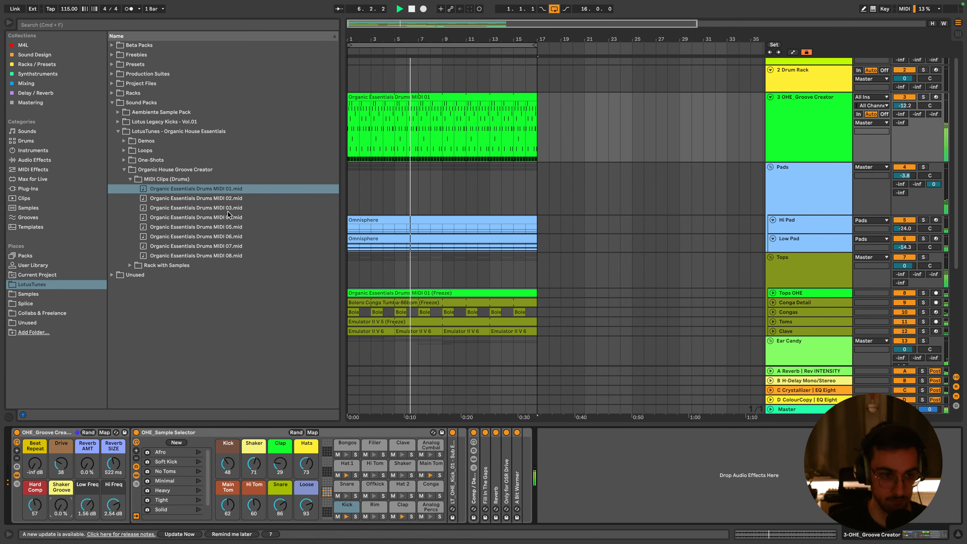
Move the Organic Essentials Drums MIDI 01 clip to bar 17 and try MIDI 06, 07 and 04 at bar 1, keeping MIDI 04
left_click_drag(196, 188, 567, 106)
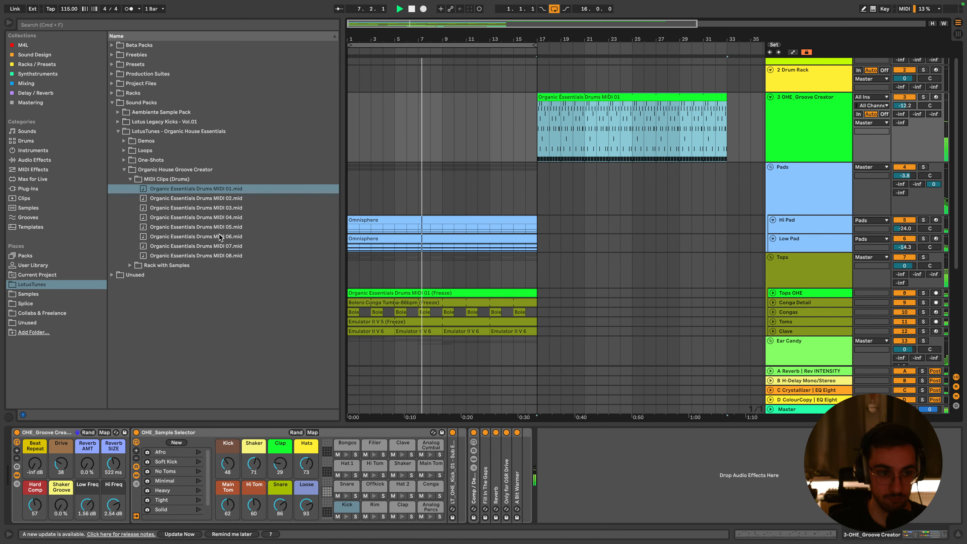
key("space")
left_click_drag(220, 237, 357, 98)
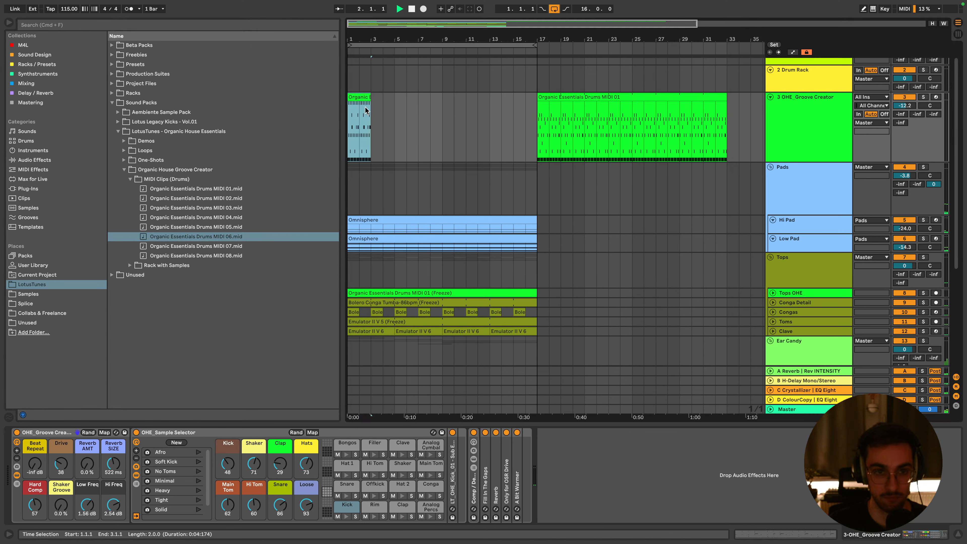
key("space")
double_click(227, 246)
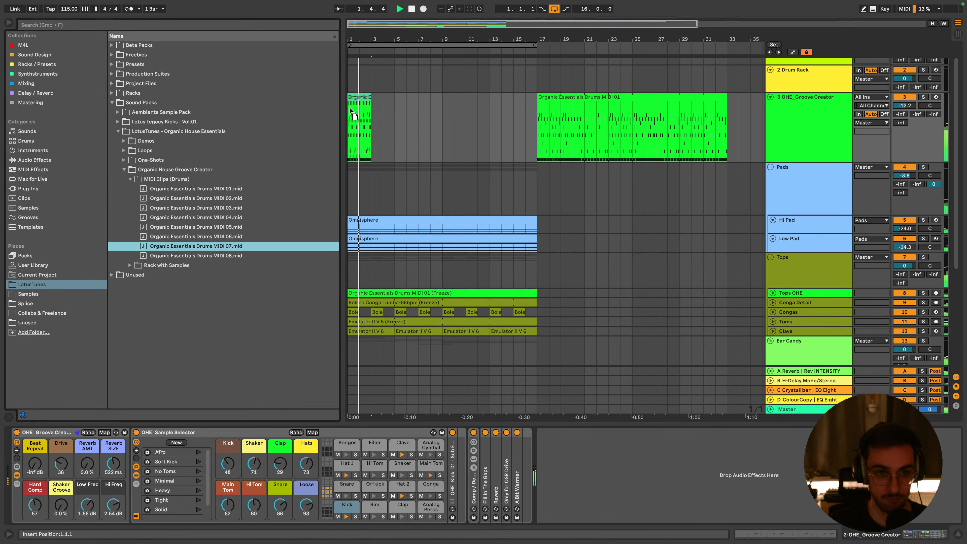
left_click_drag(228, 218, 354, 105)
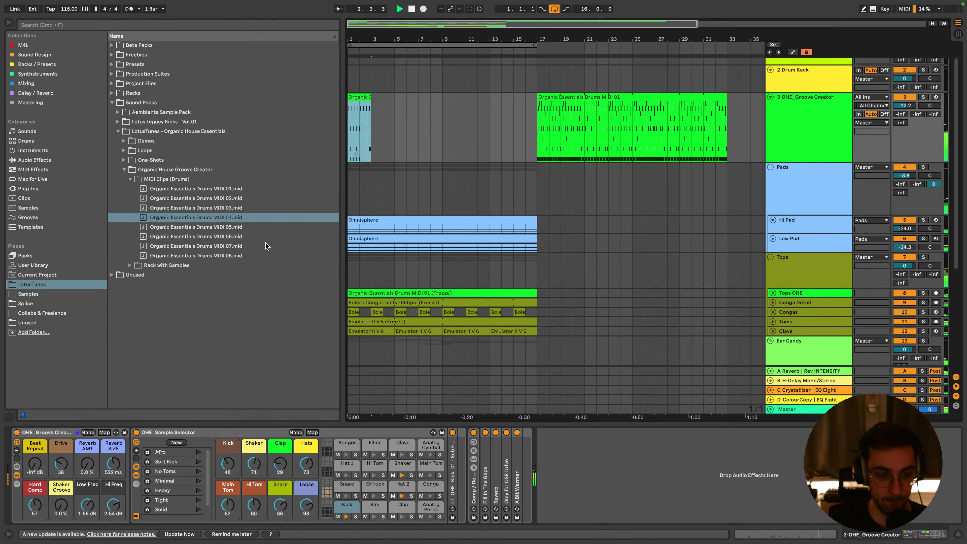
Set the Clap sample selector to 81 and extend the new drum clip from bar 1 to bar 17
left_click_drag(281, 472, 278, 430)
key("space")
key("space")
key("space")
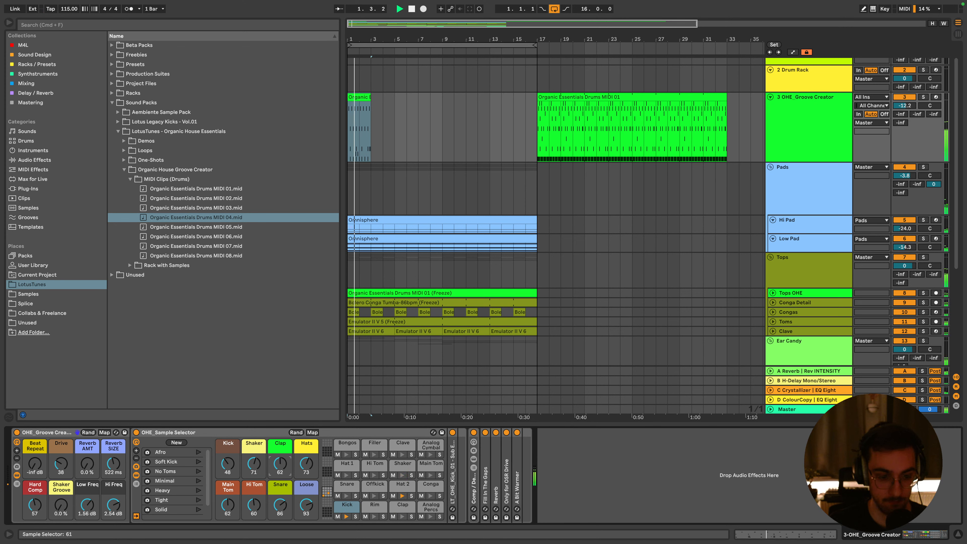
left_click_drag(371, 102, 532, 102)
Set the Kick selector to 77, then deactivate the first Emulator II V track in Ear Candy and fold that group
left_click_drag(228, 464, 227, 470)
key("space")
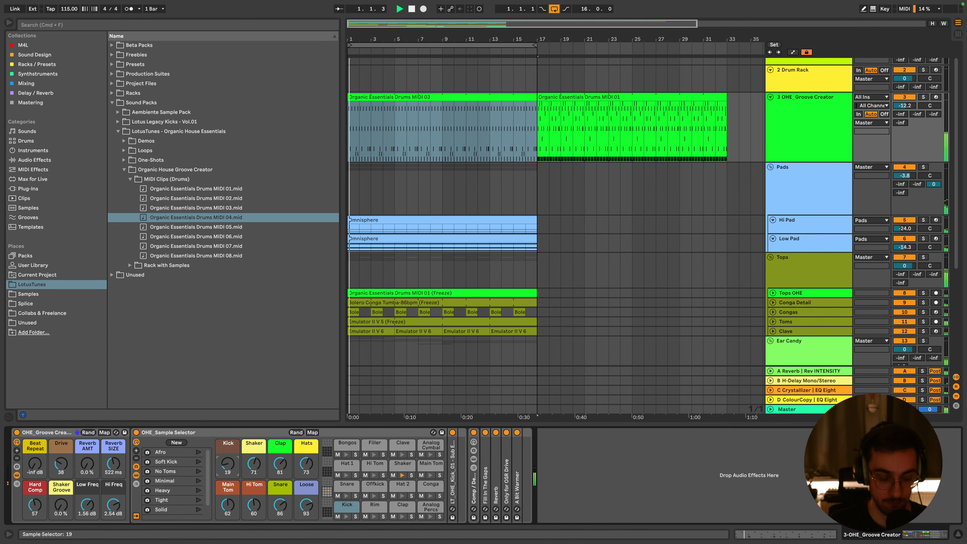
key("space")
scroll(455, 310, "down", 5)
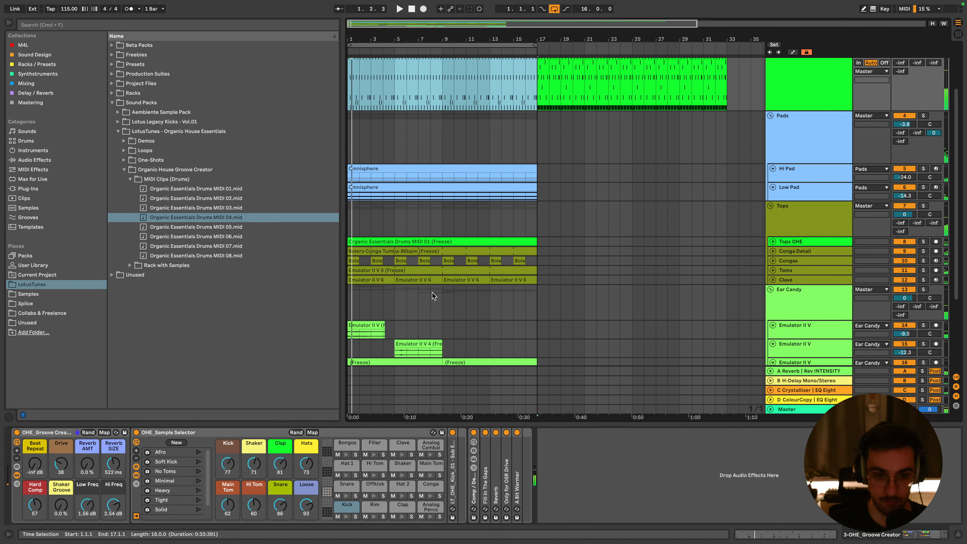
key("space")
scroll(857, 330, "up", 5)
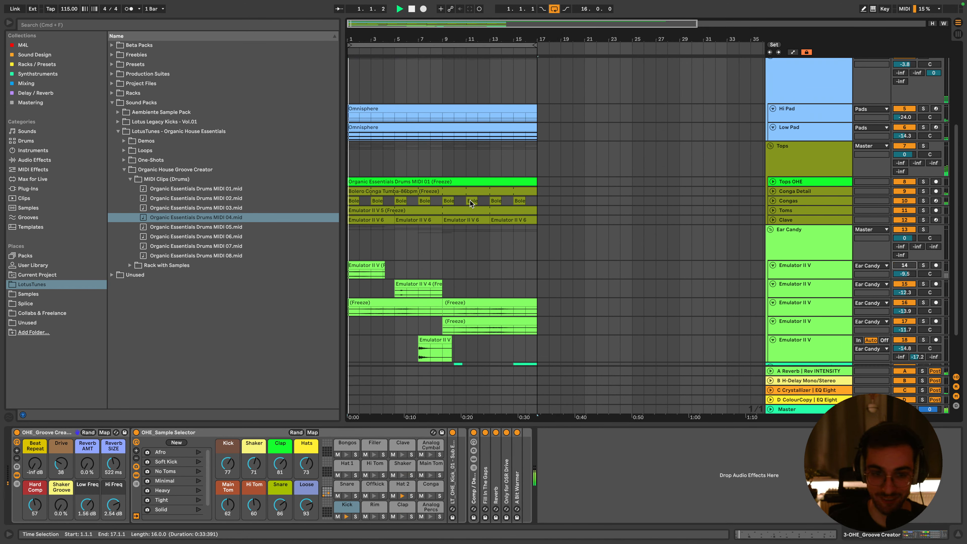
scroll(374, 112, "up", 3)
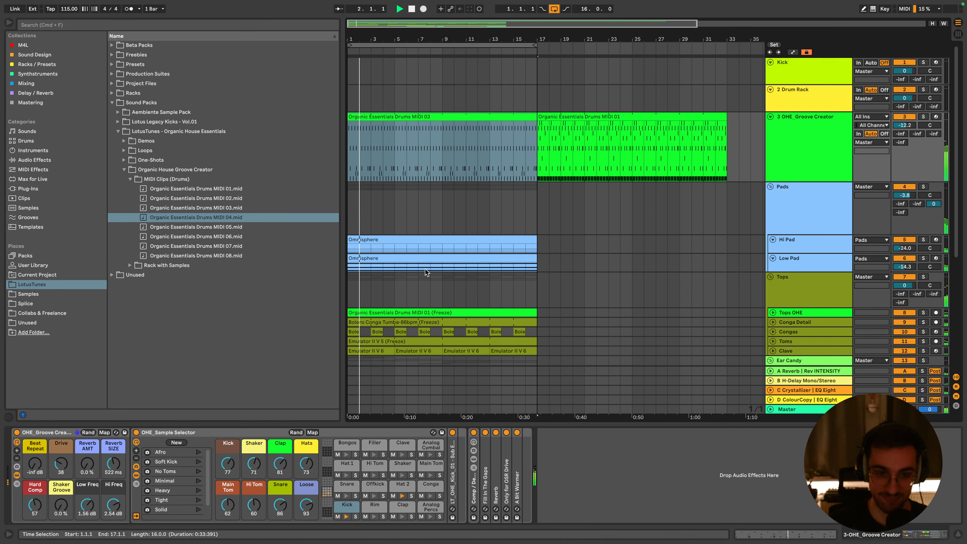
Audition other kick samples by replaying the loop from the start, and set the Kick selector to 109
left_click_drag(227, 463, 228, 499)
key("space")
key("space")
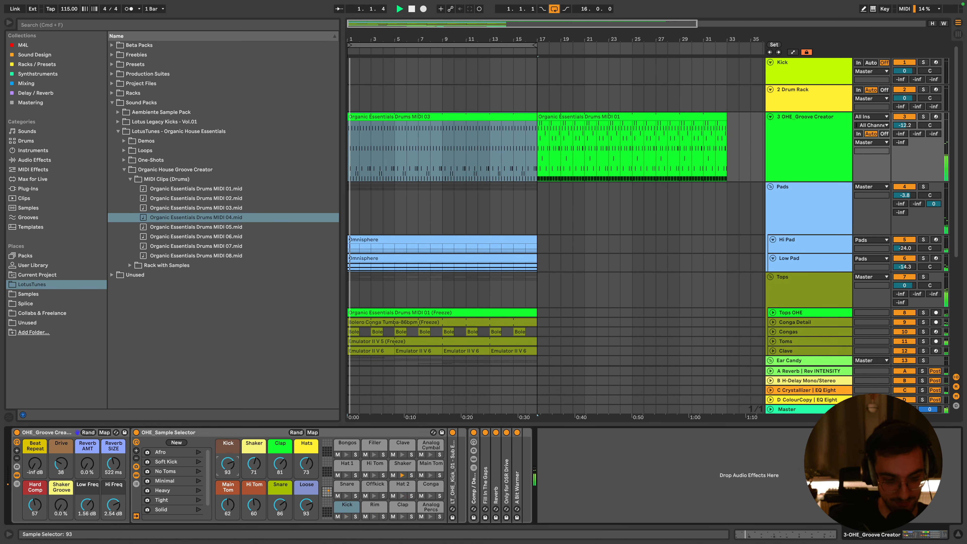
key("space")
key("space")
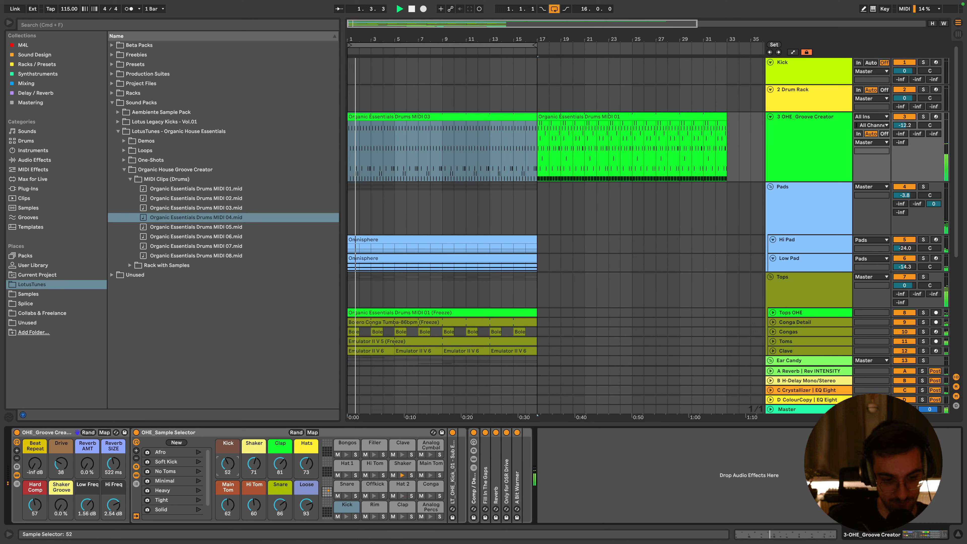
mouse_move(228, 464)
left_mouse_down()
mouse_move(228, 418)
mouse_move(229, 449)
left_mouse_up()
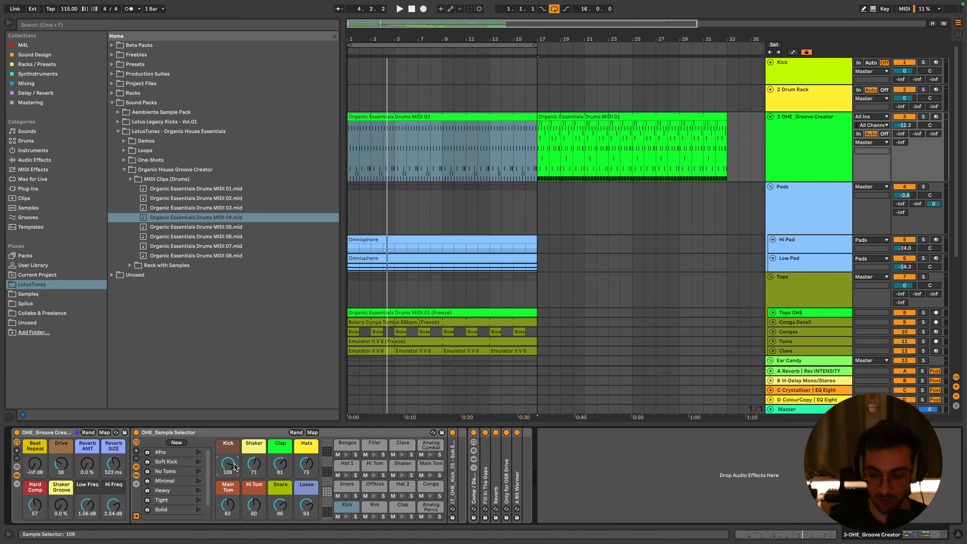
Play the arrangement from bar 1 and compare it with the OHE_Groove Creator track deactivated
mouse_move(708, 543)
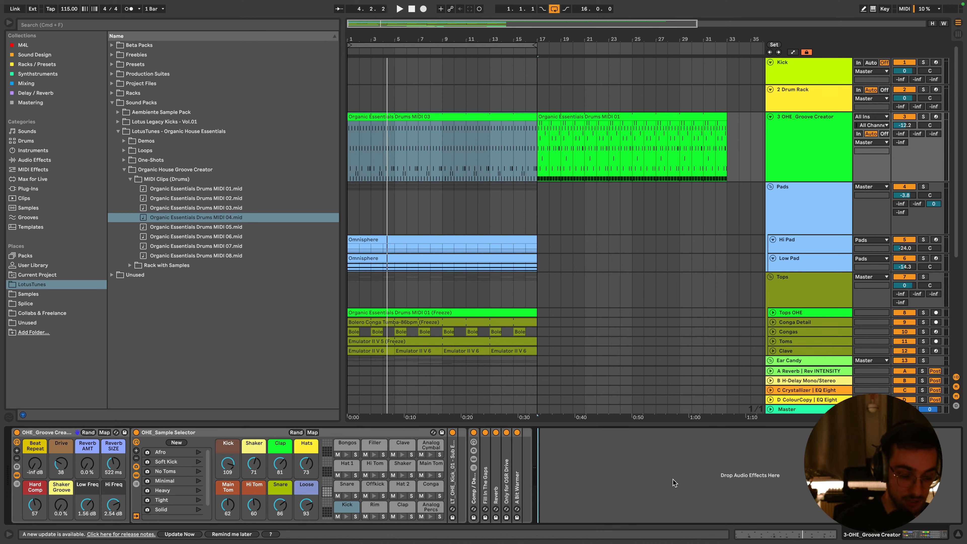
left_click(363, 215)
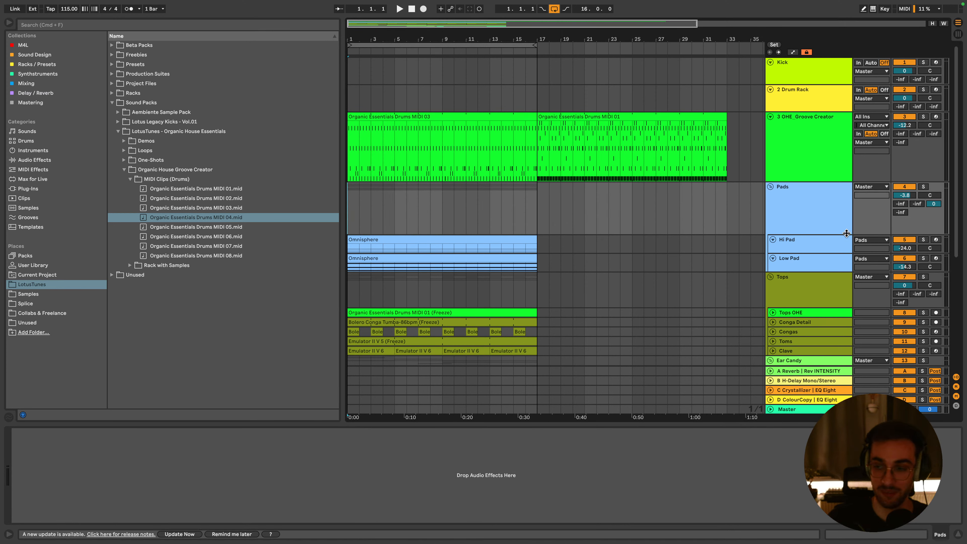
key("space")
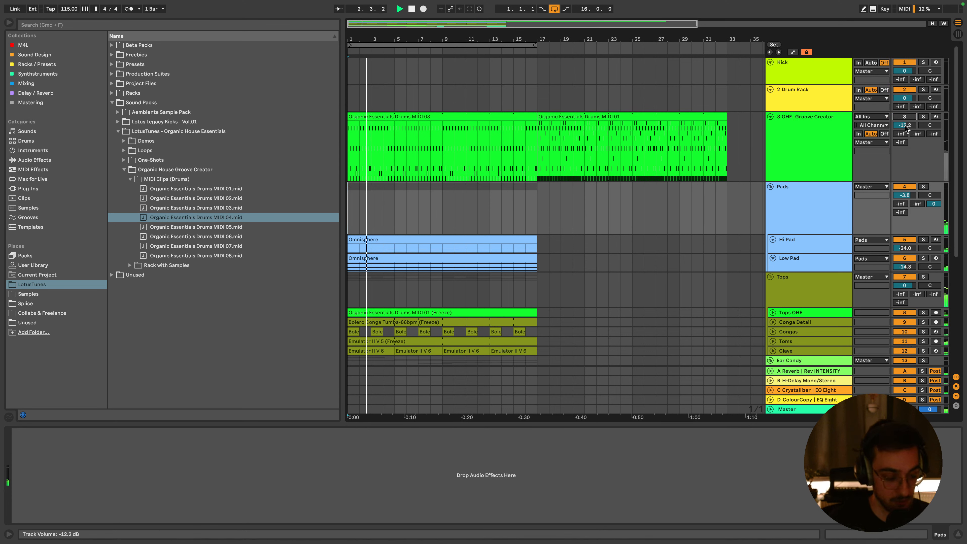
key("space")
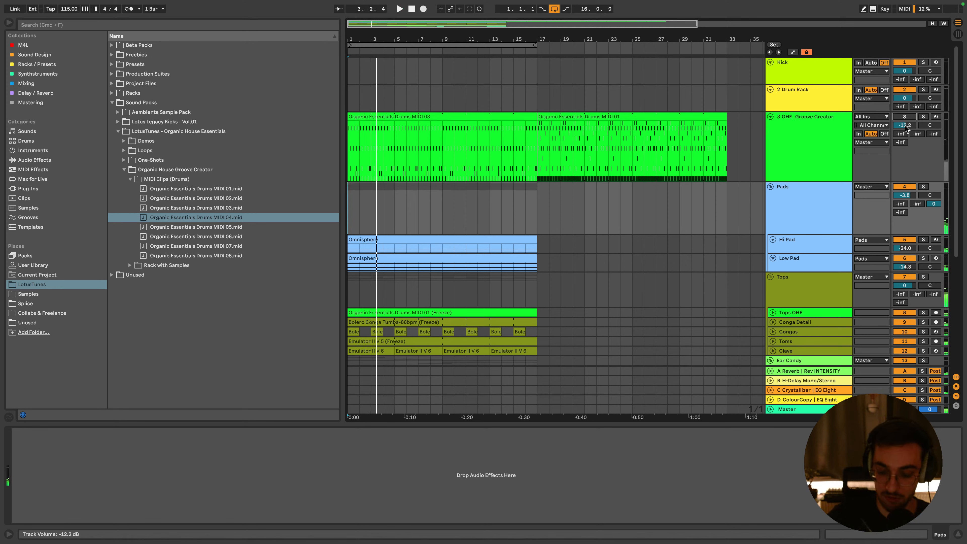
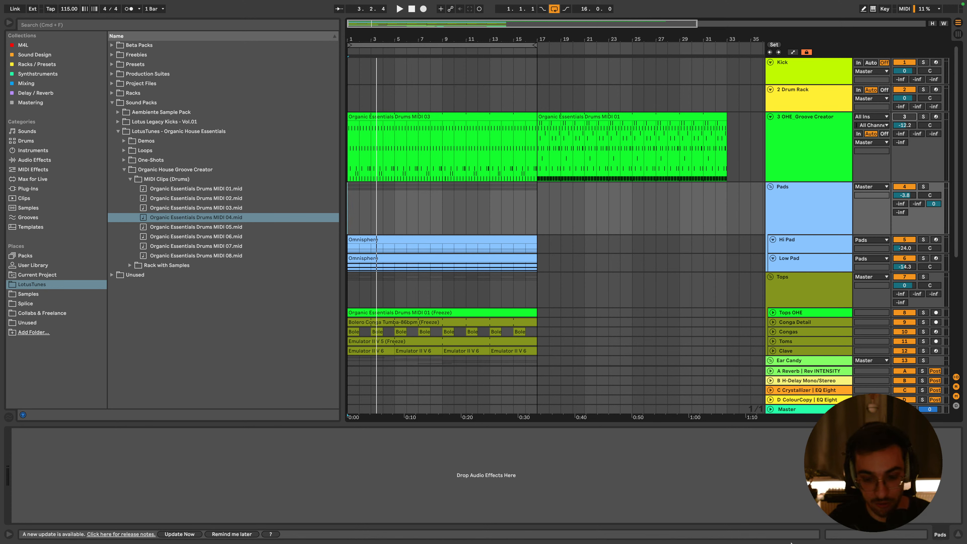
Switch to OBS and look over its general settings without changing anything
mouse_move(791, 541)
left_click(733, 532)
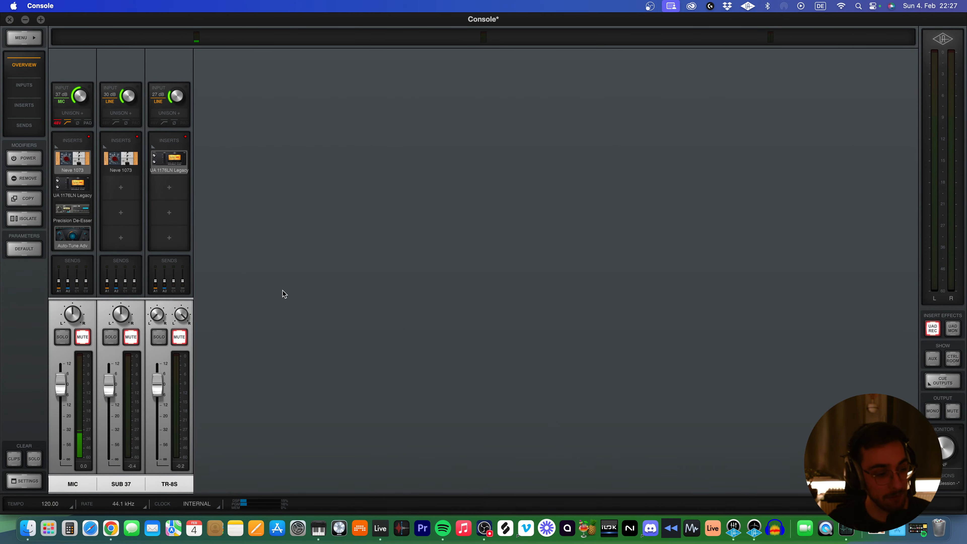
left_click(488, 532)
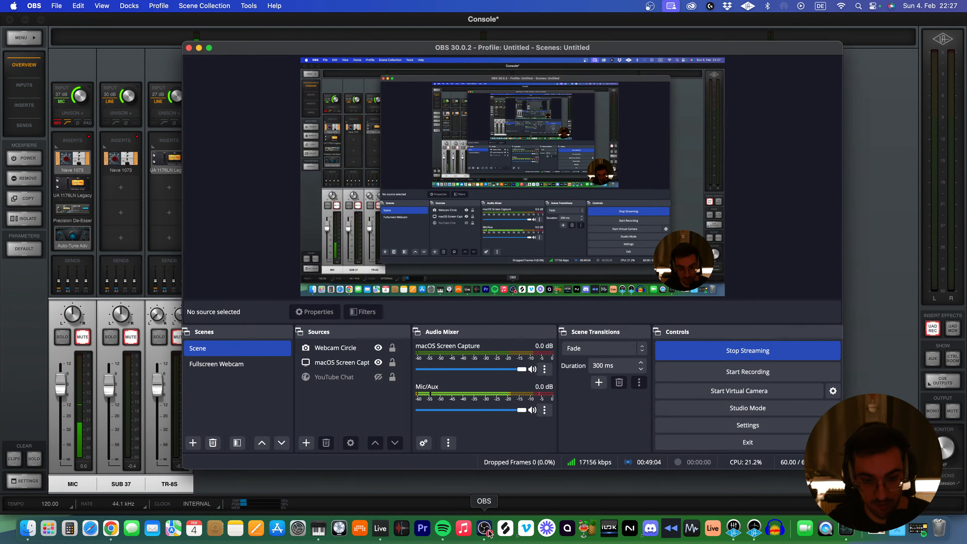
left_click(727, 430)
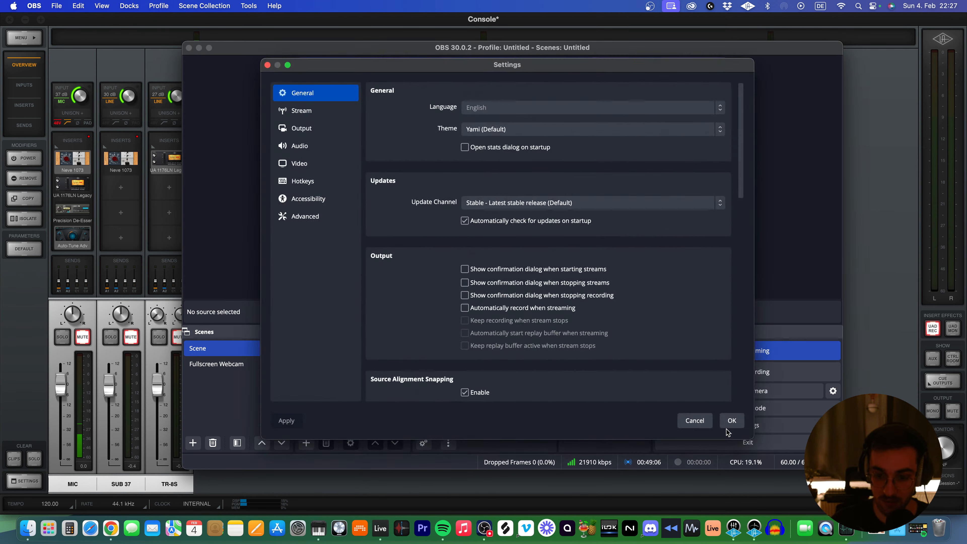
left_click(730, 420)
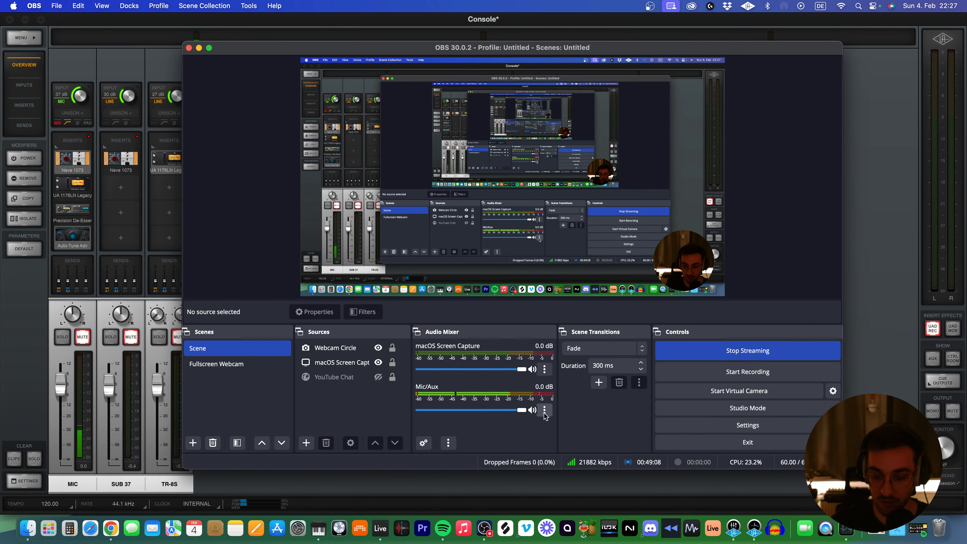
left_click(697, 430)
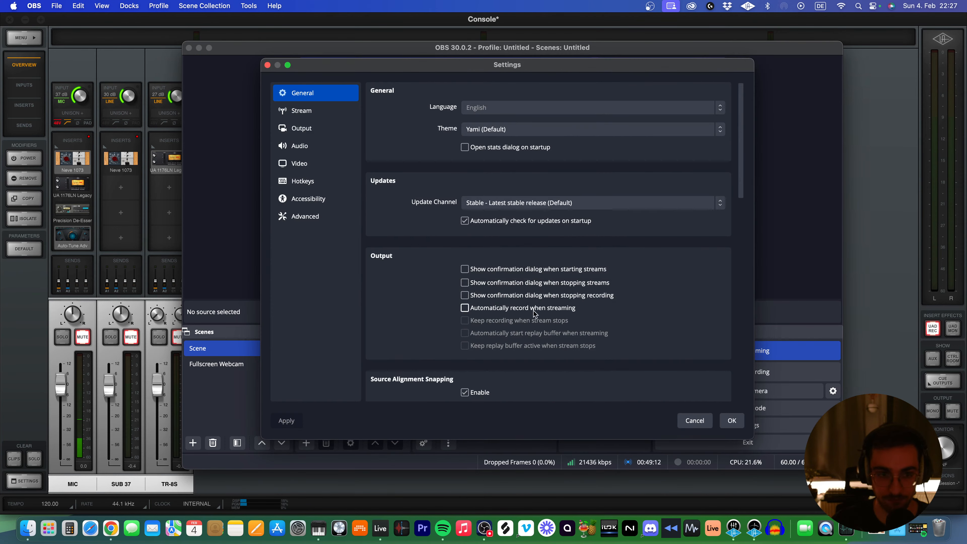
left_click(728, 421)
Check the advanced audio properties of the Mic/Aux and screen capture sources
left_click(544, 410)
left_click(582, 400)
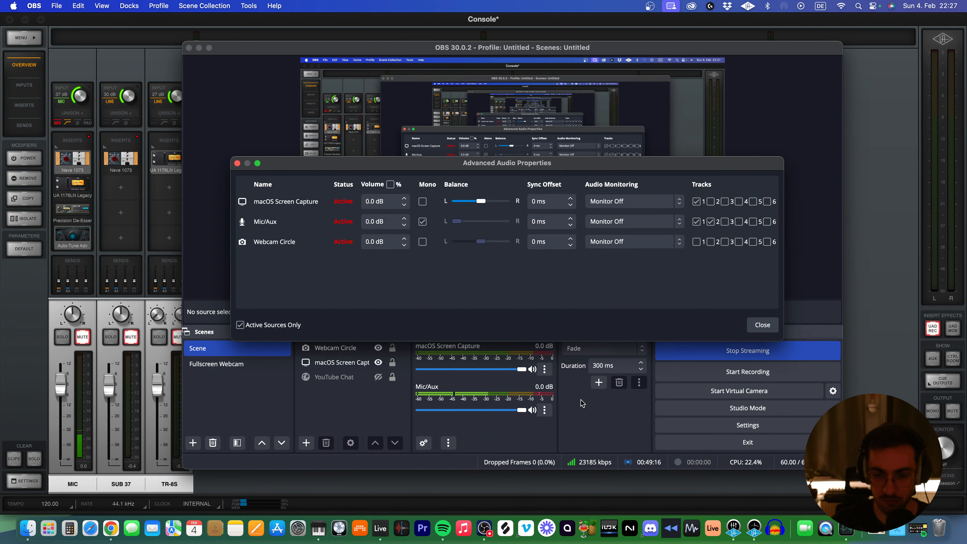
left_click(761, 325)
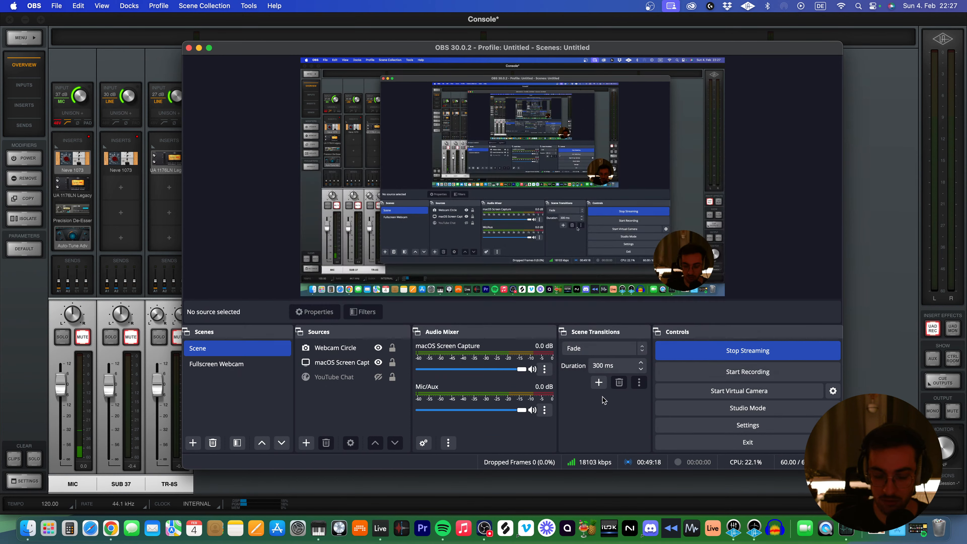
left_click(432, 445)
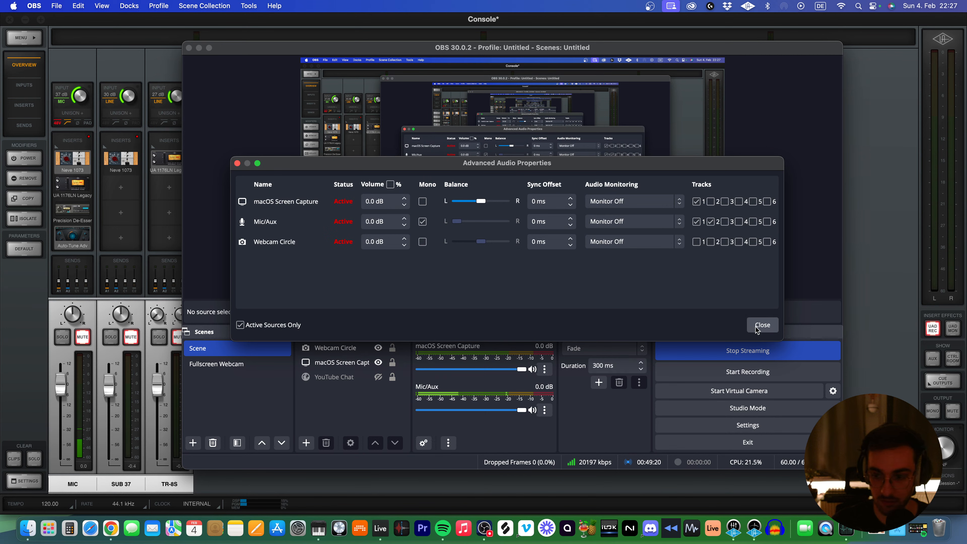
left_click(762, 325)
Check the audio and video settings in OBS and return to the Ableton Live project
left_click(742, 425)
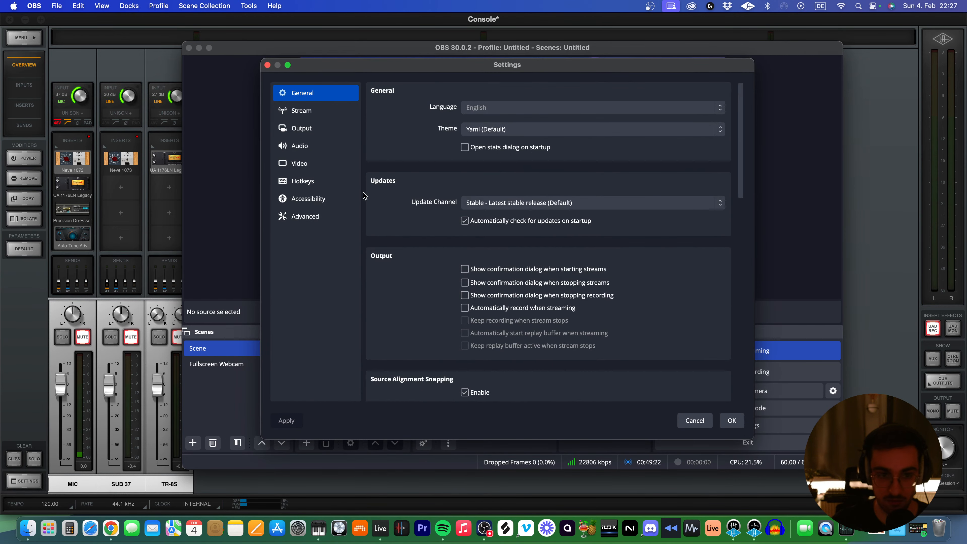
left_click(310, 146)
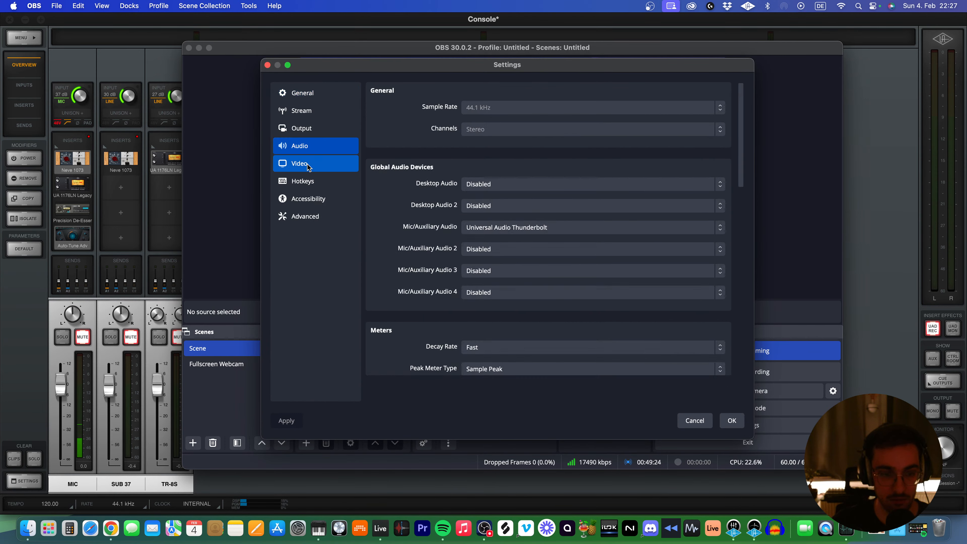
left_click(307, 163)
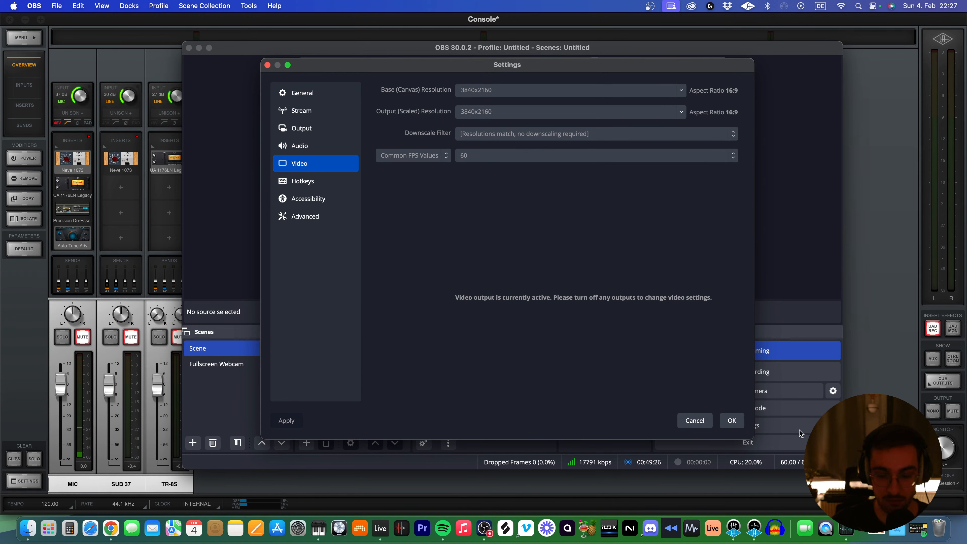
left_click(732, 421)
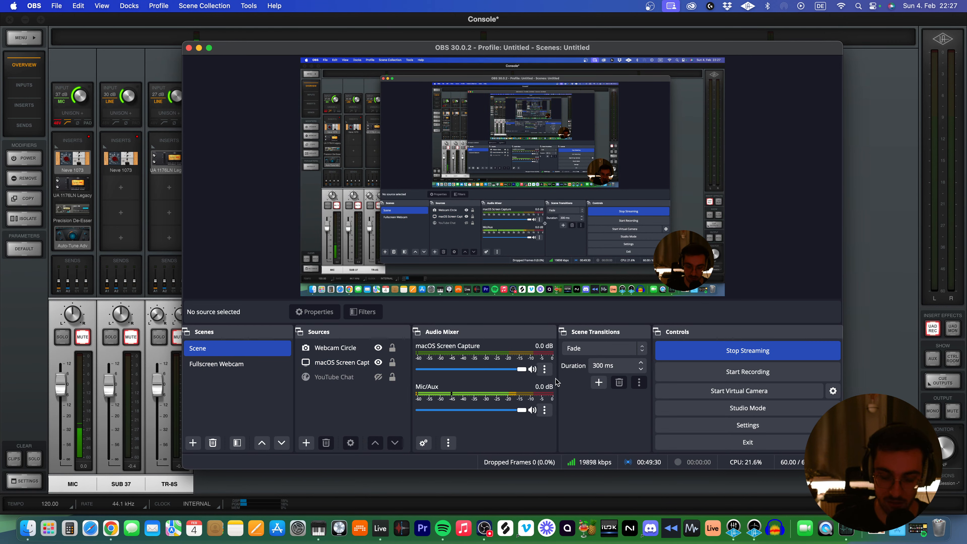
left_click(896, 244)
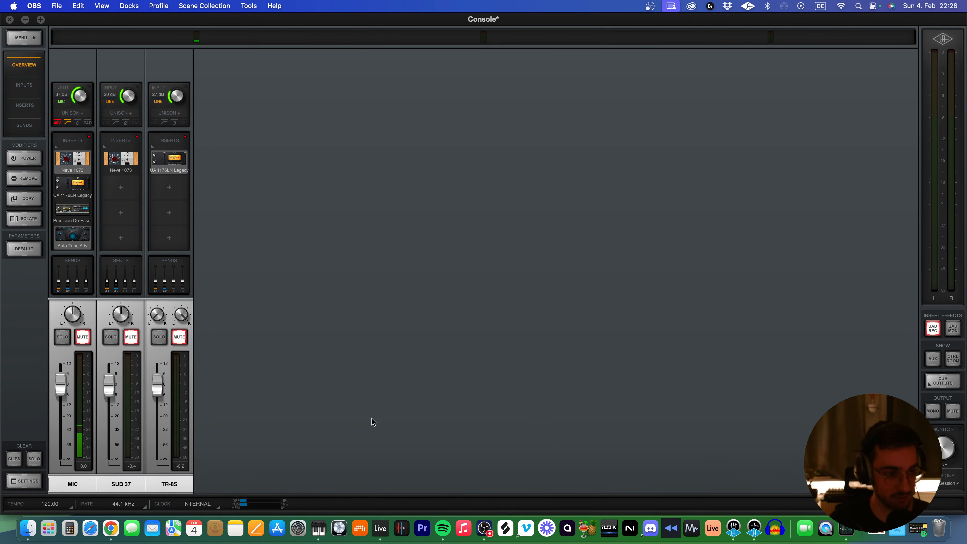
left_click(380, 528)
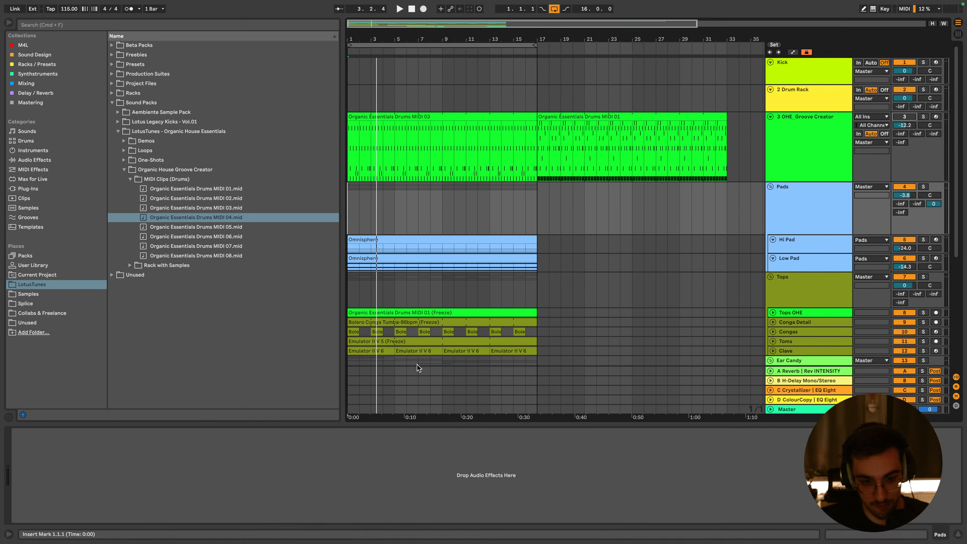
Play the arrangement from bar 1 for a few bars, check the audio mixer in OBS and return to Ableton Live
left_click(354, 292)
key("space")
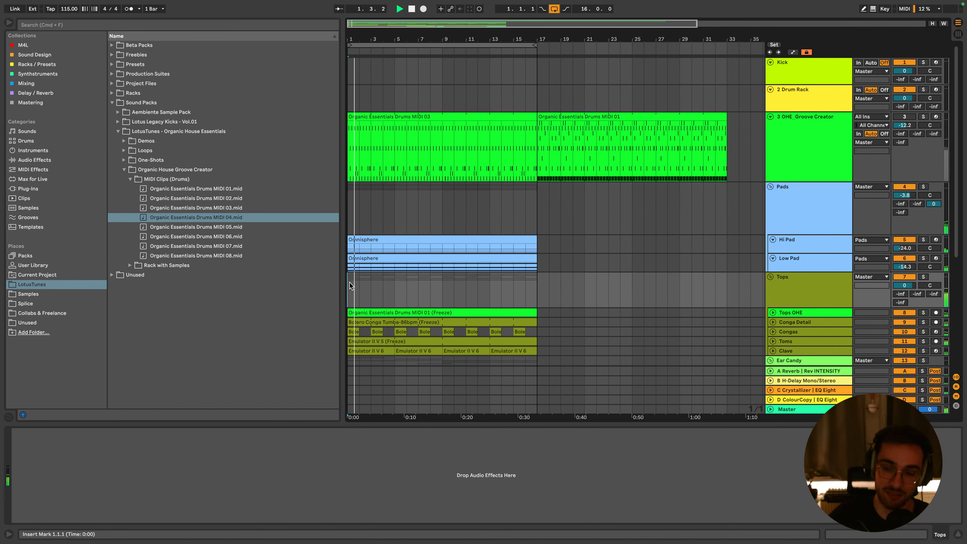
left_click(833, 302)
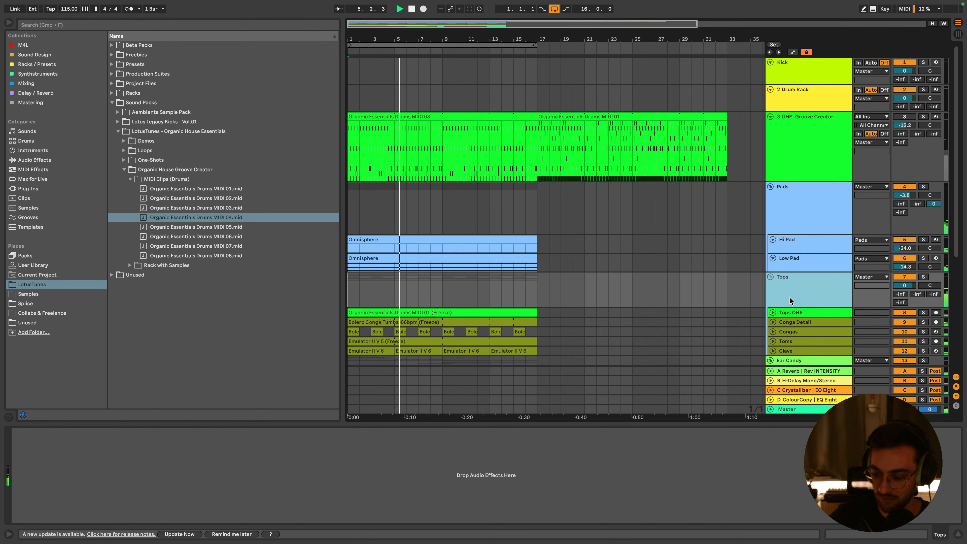
key("space")
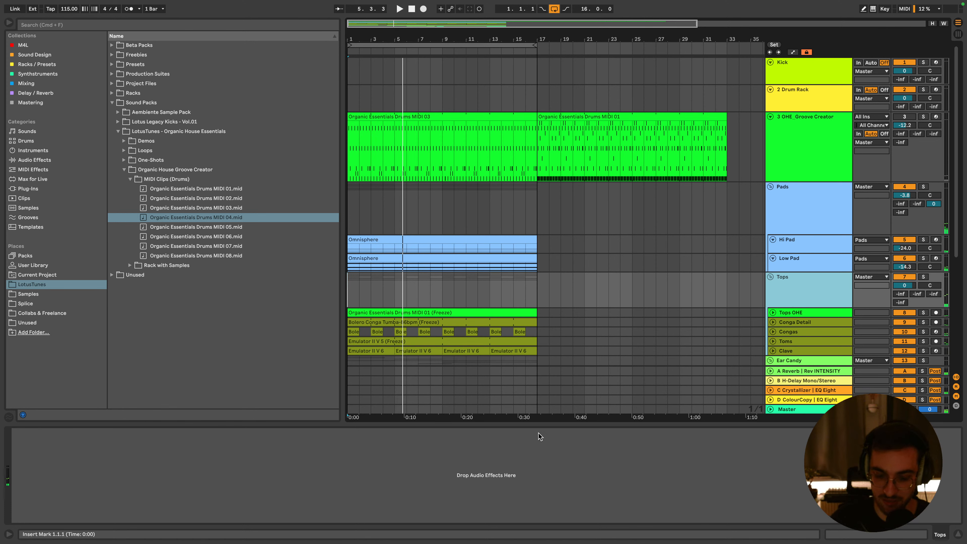
left_click(484, 529)
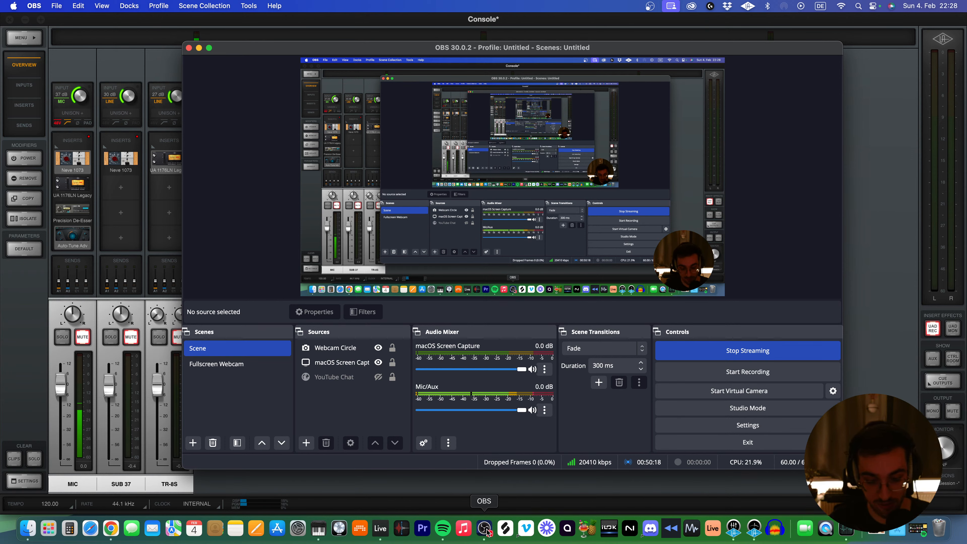
left_click(380, 528)
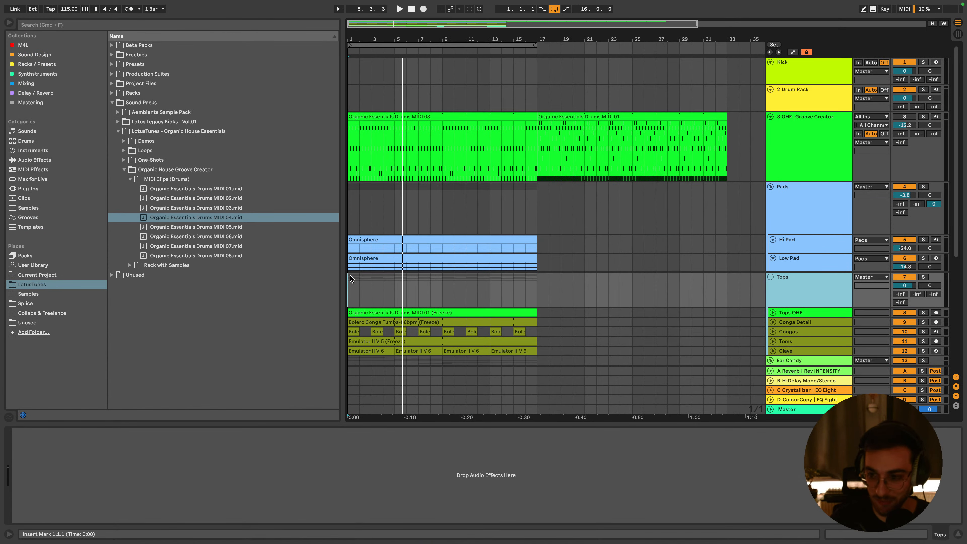
Check the Universal Audio Thunderbolt output in Audio MIDI Setup, return to Ableton Live and play briefly from bar 1
scroll(539, 186, "down", 2)
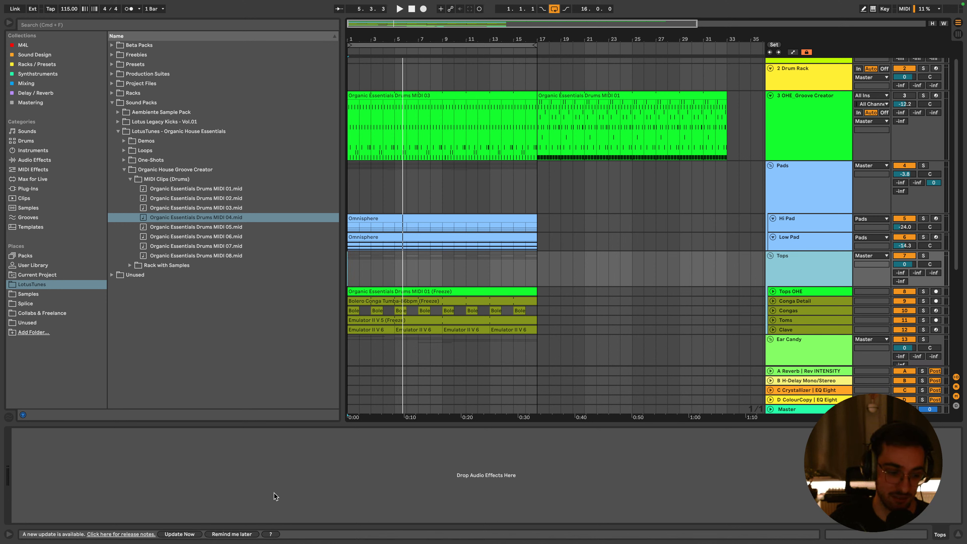
left_click(350, 264)
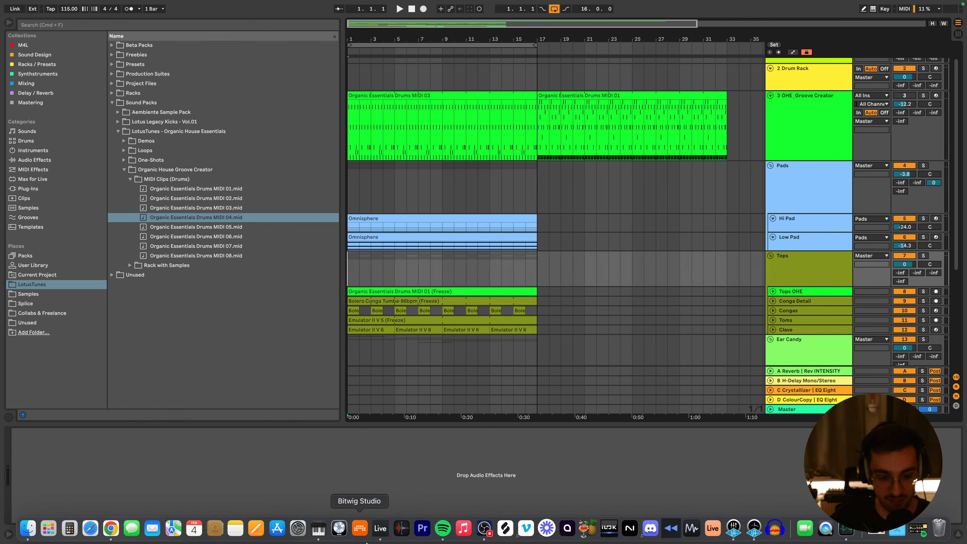
left_click(319, 528)
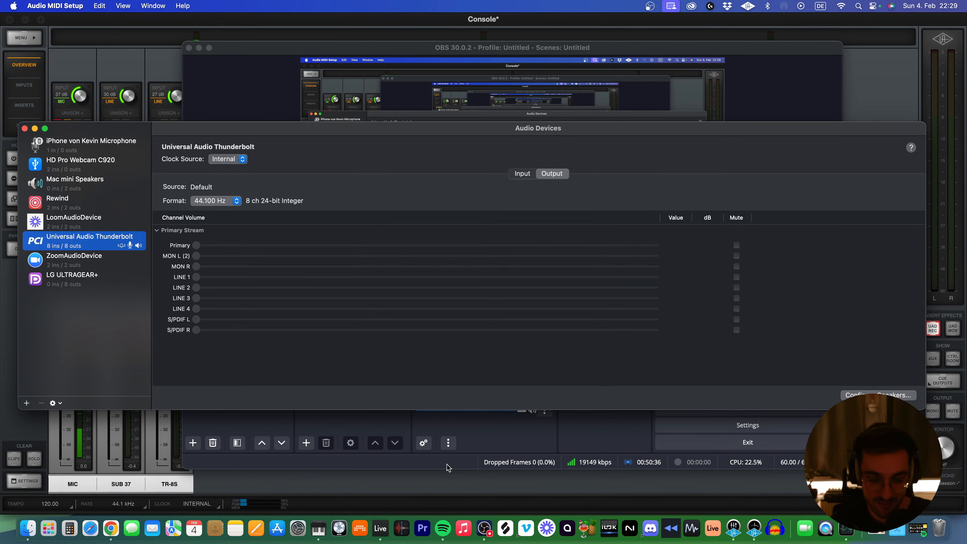
left_click(380, 530)
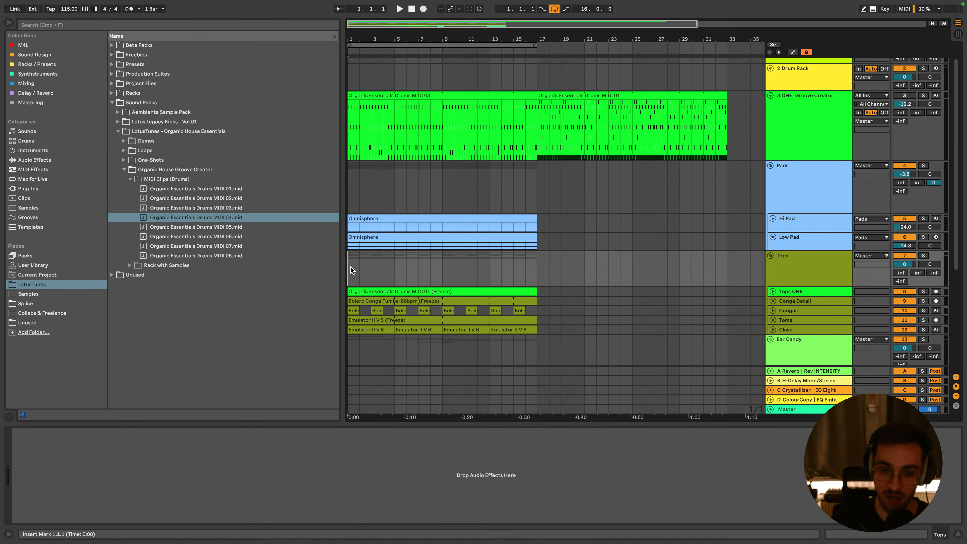
key("space")
scroll(366, 269, "down", 1)
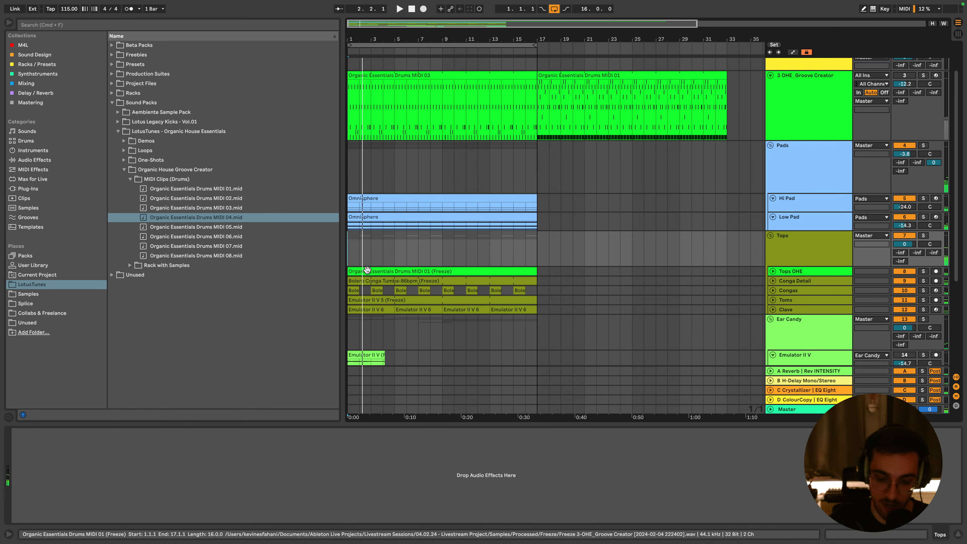
Switch to the Console app and inspect the UA 1176LN Legacy and Auto-Tune inserts on the MIC channel
mouse_move(549, 541)
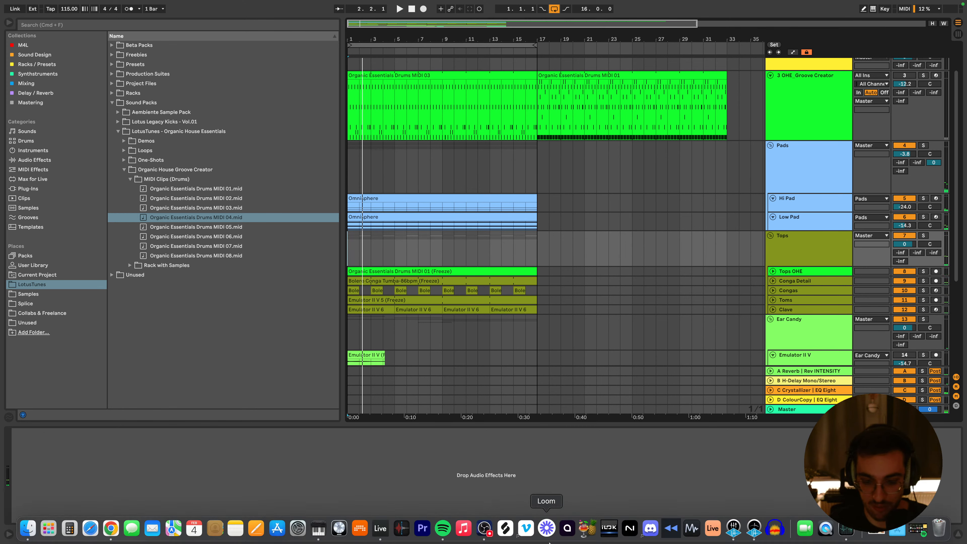
left_click(730, 530)
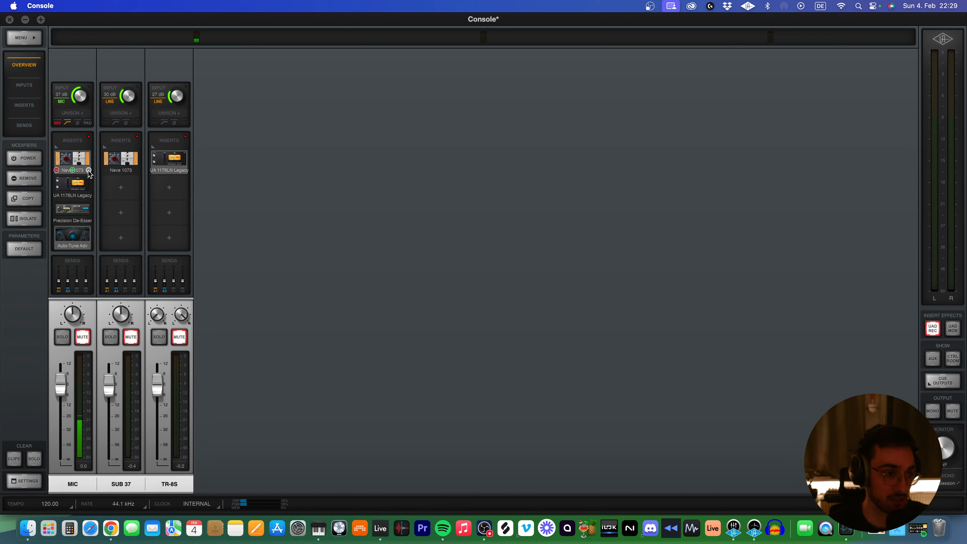
mouse_move(91, 194)
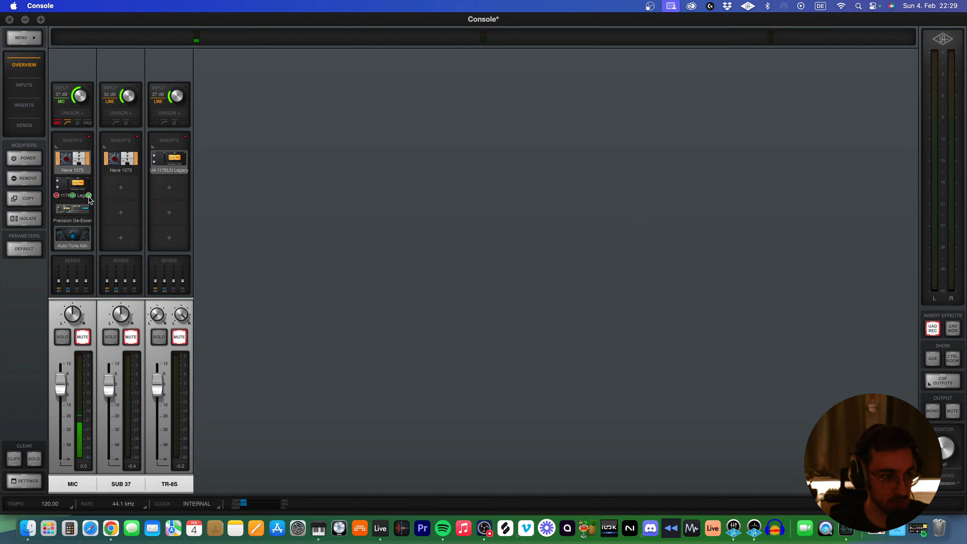
left_click(84, 186)
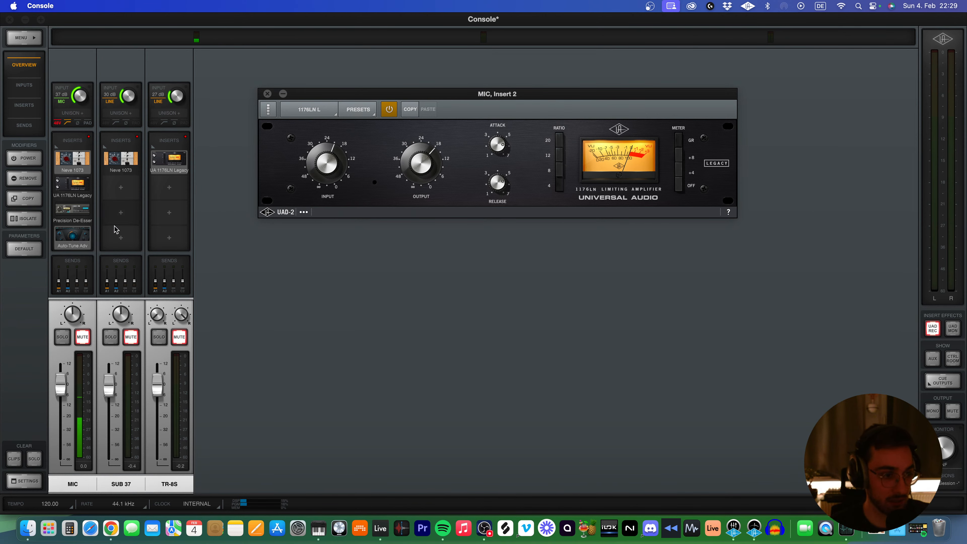
left_click(72, 235)
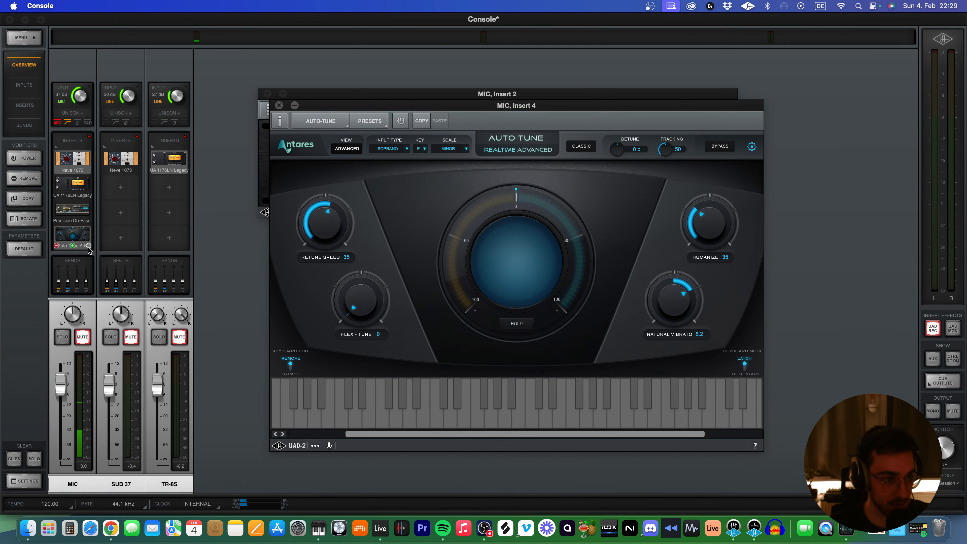
Try out the Auto-Tune insert on the MIC channel by switching it on and off again
left_click(87, 247, "super")
mouse_move(89, 248)
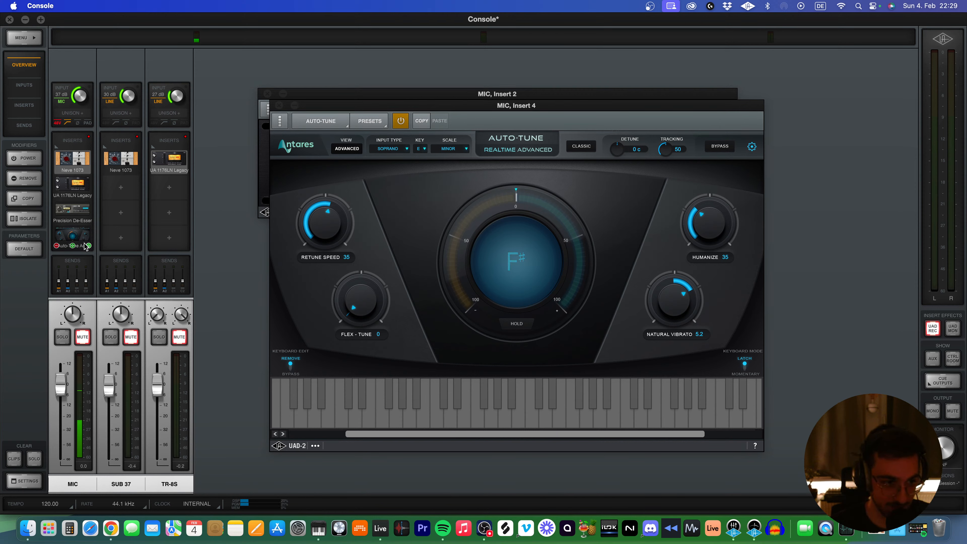
left_click(89, 247)
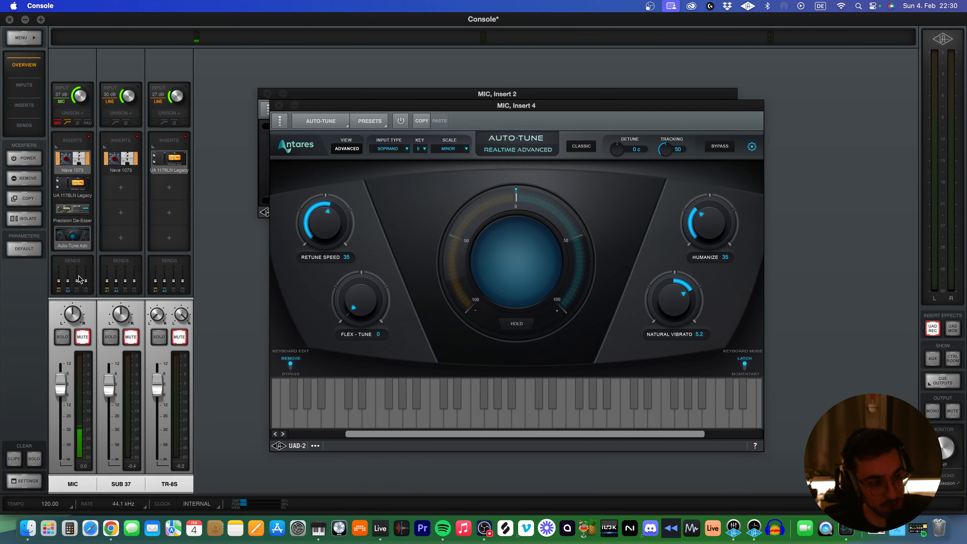
Check the livestream in YouTube Studio and the OBS mixer levels, and return to Ableton Live
left_click(114, 529)
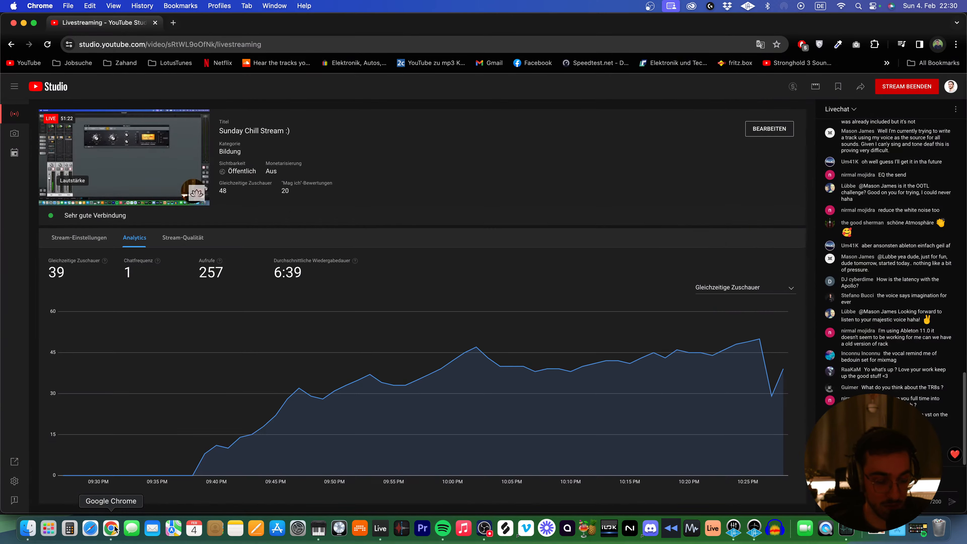
left_click(484, 528)
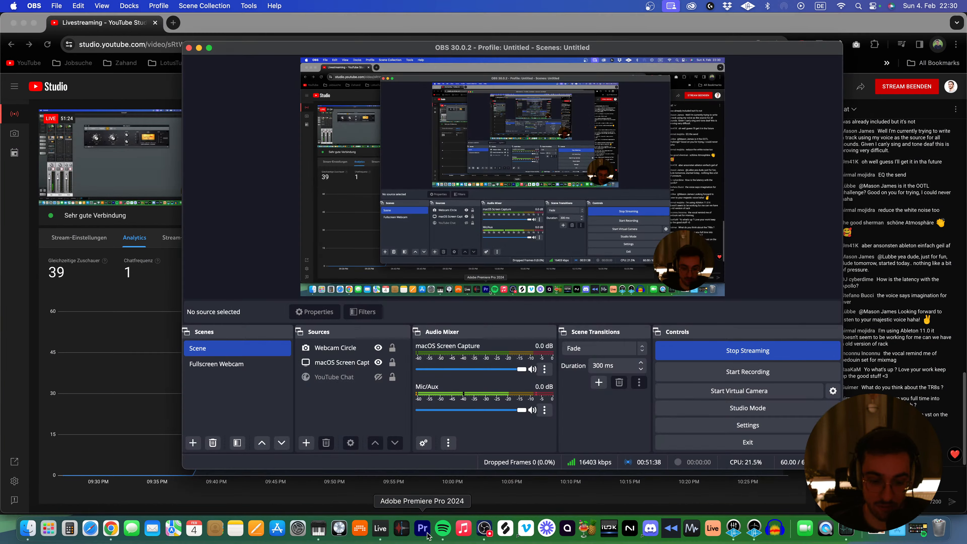
left_click(377, 532)
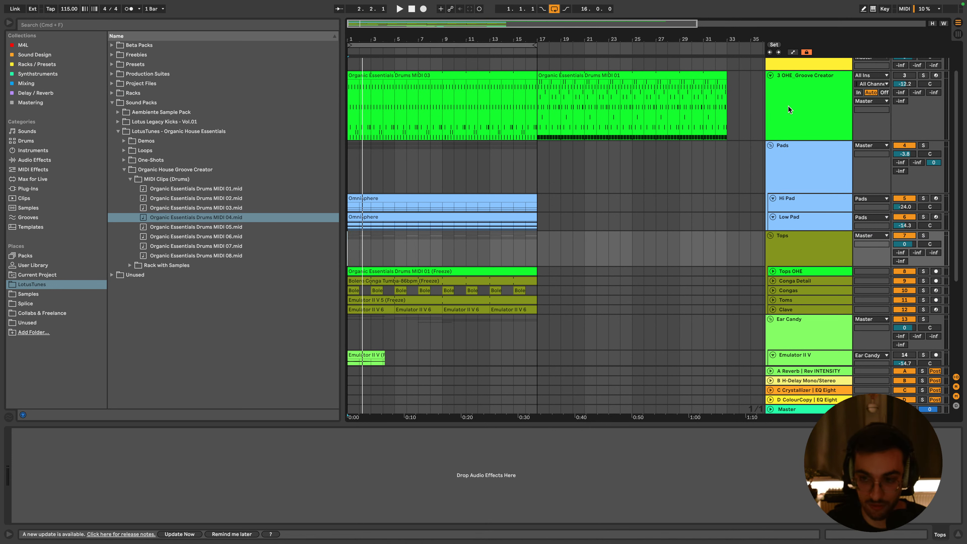
Insert an audio track below the Tops group, enlarge it and set its external input to the vocal mic on channel 1
key("super+t")
left_click(797, 139)
scroll(797, 233, "down", 5)
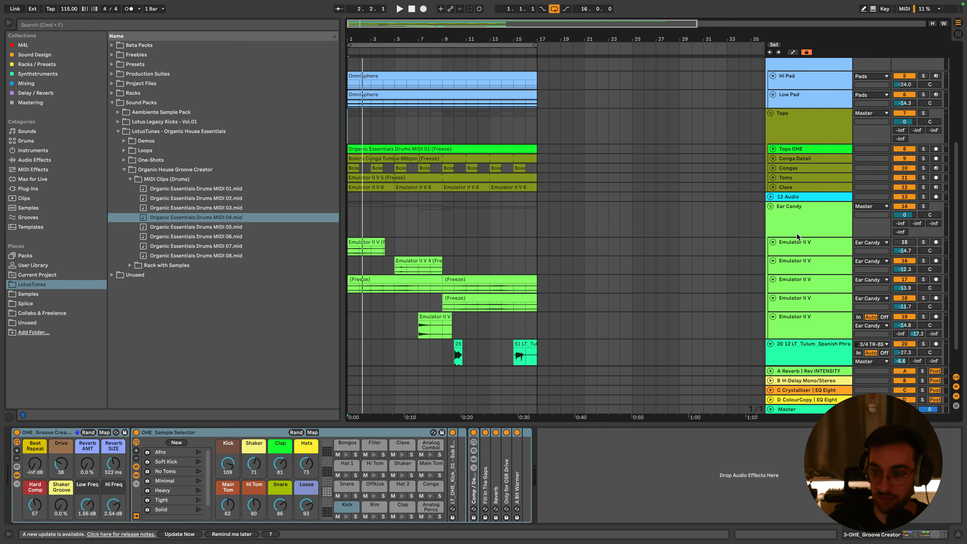
left_click(781, 198)
left_click_drag(801, 235, 801, 270)
left_click(870, 205)
left_click(868, 220)
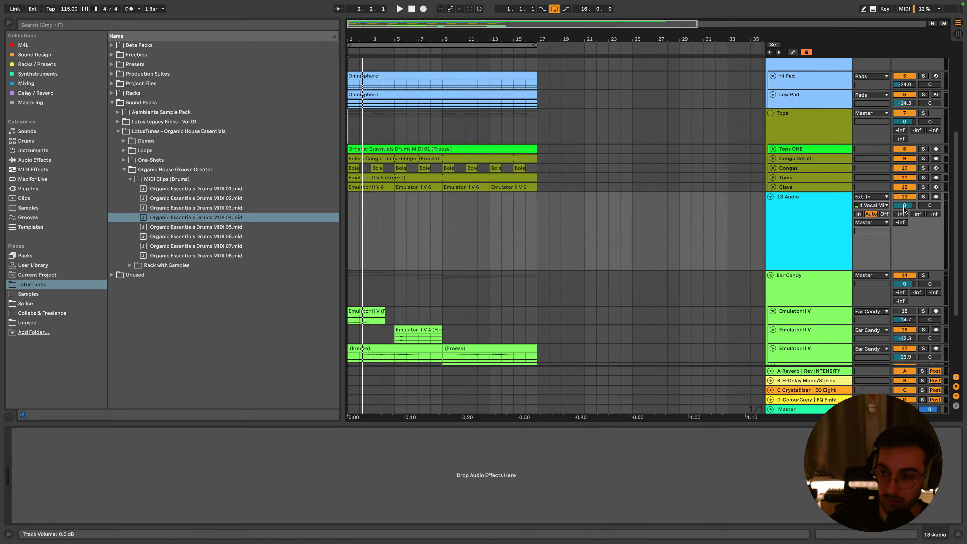
Solo the new audio track and compare In and Auto monitoring, leaving it on Auto
left_click(935, 196)
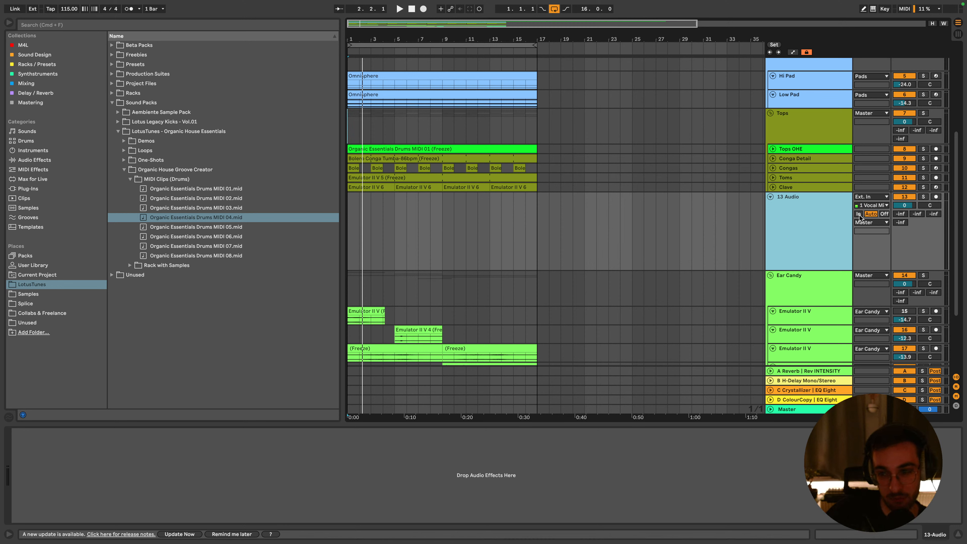
left_click(924, 197)
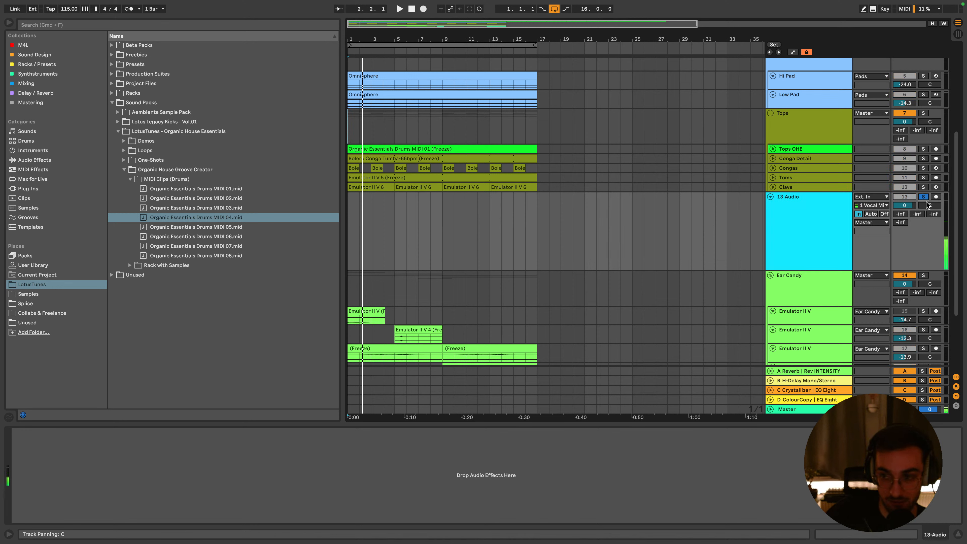
left_click(870, 214)
left_click(858, 214)
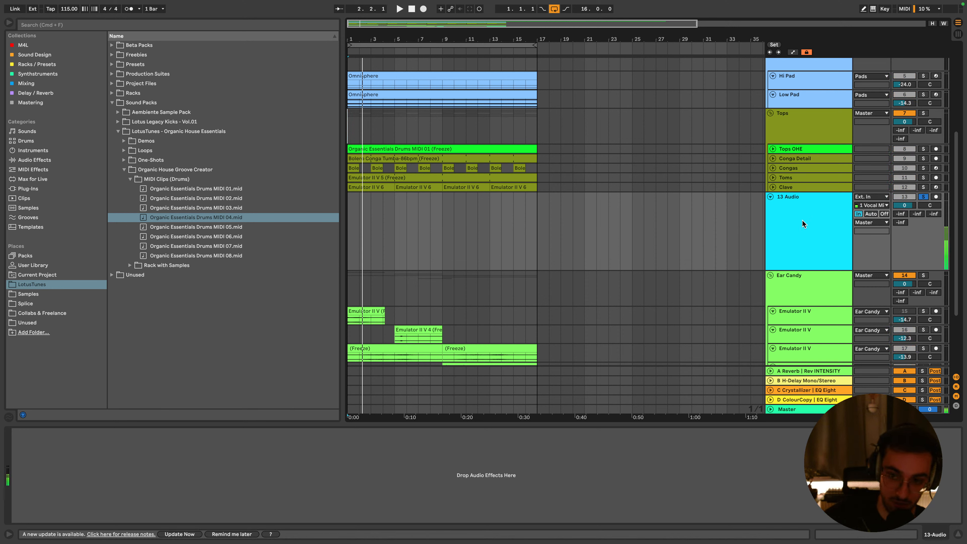
left_click(870, 214)
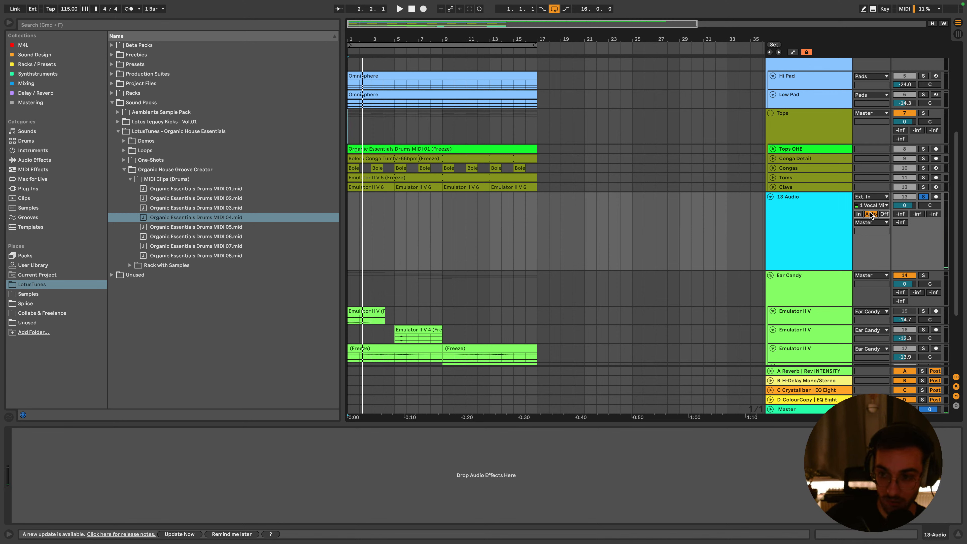
Compare record-armed Auto monitoring with unarmed In monitoring on the vocal track, leaving it armed on Auto
left_click(936, 196)
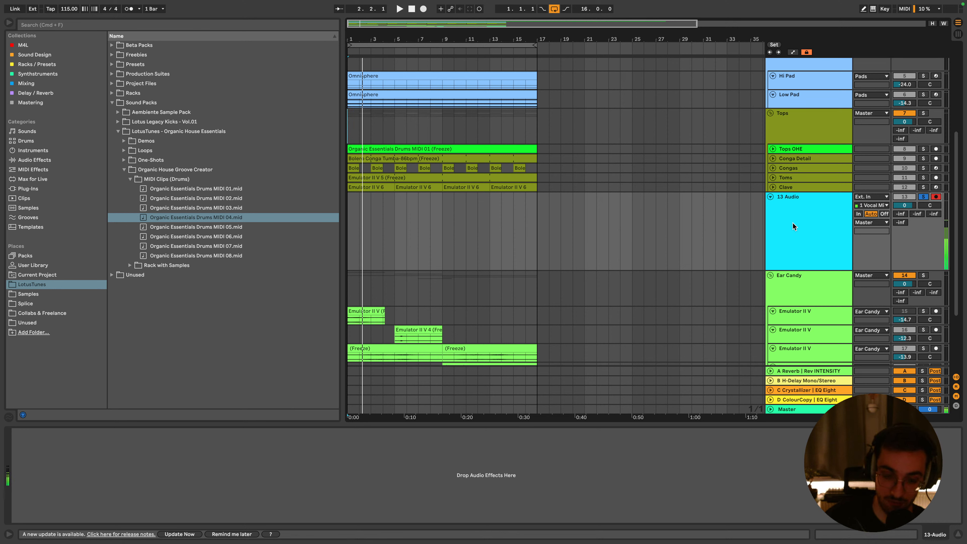
left_click(936, 197)
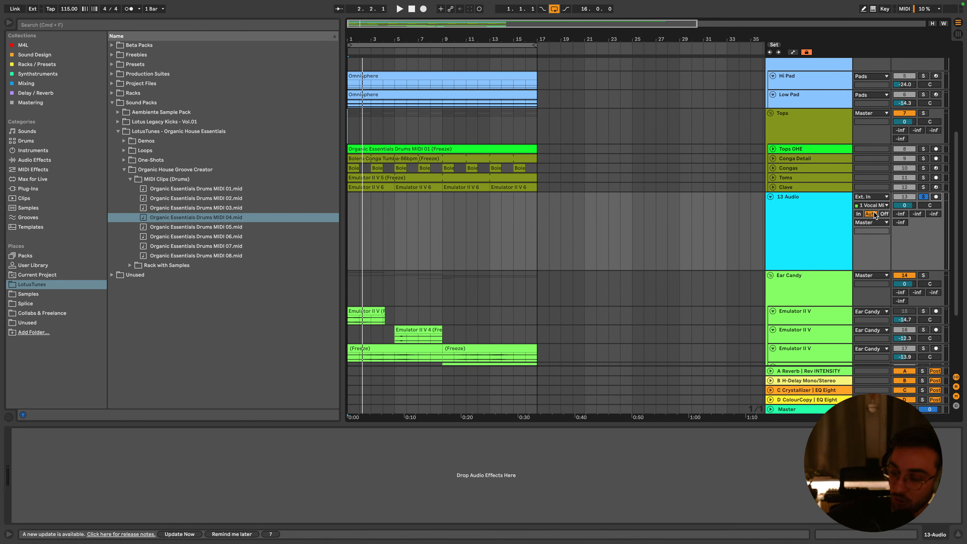
left_click(859, 213)
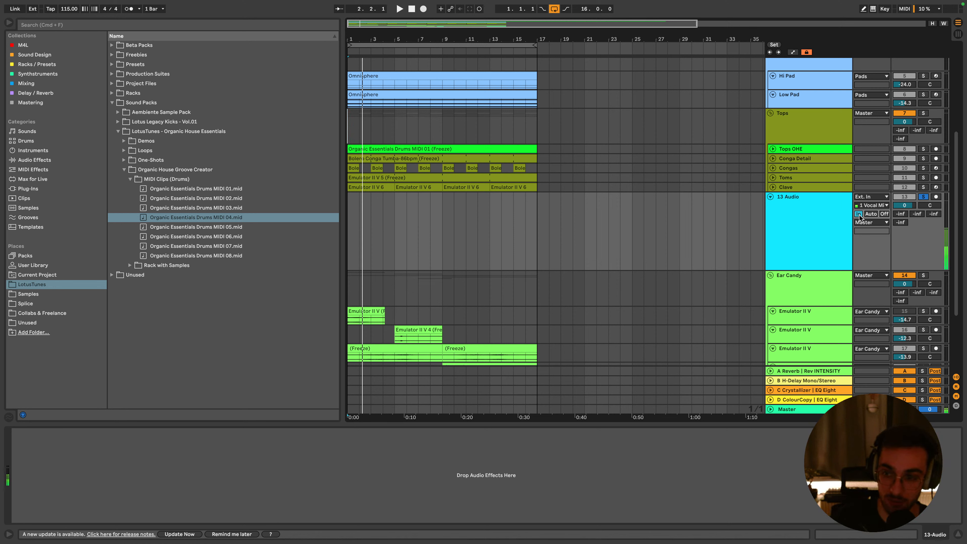
left_click(871, 215)
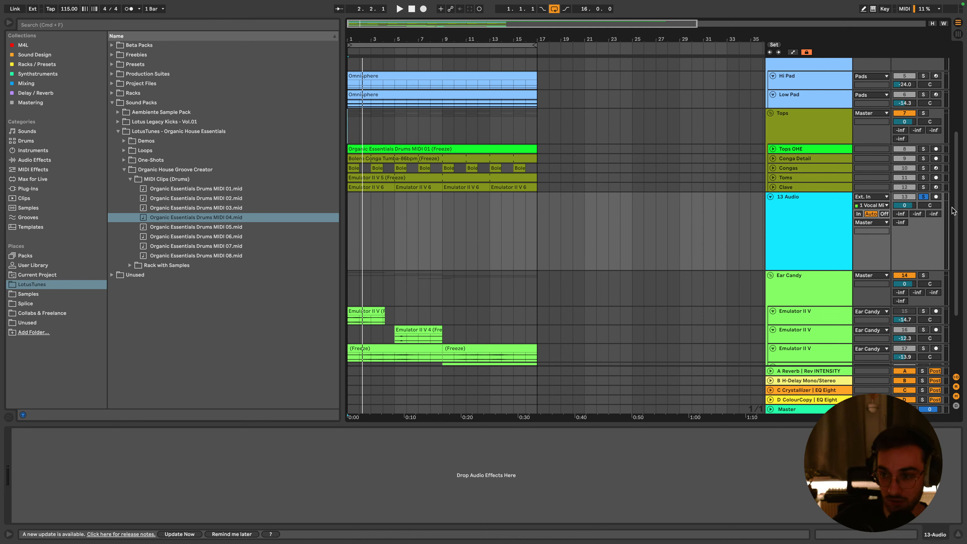
left_click(936, 197)
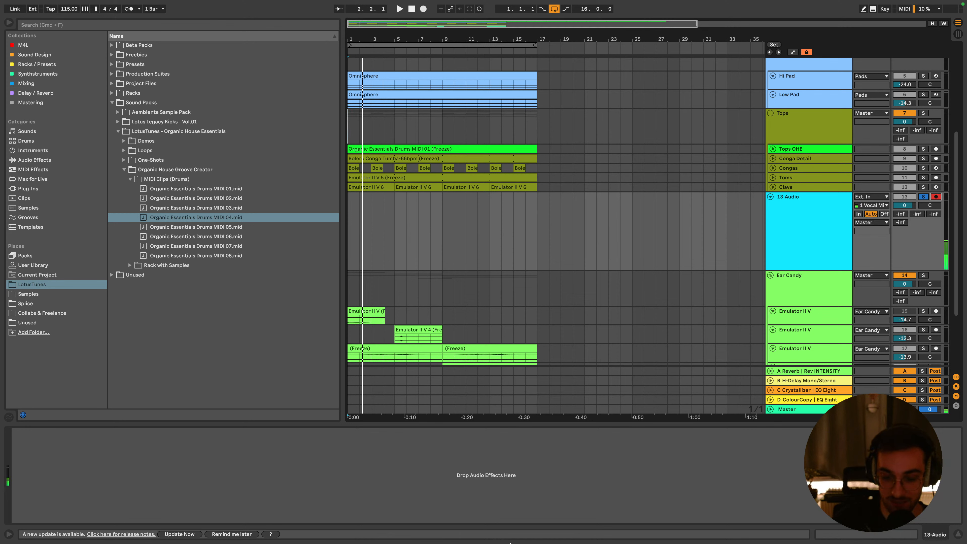
Enable the Auto-Tune insert on the MIC channel in Console and return to Ableton Live
mouse_move(550, 542)
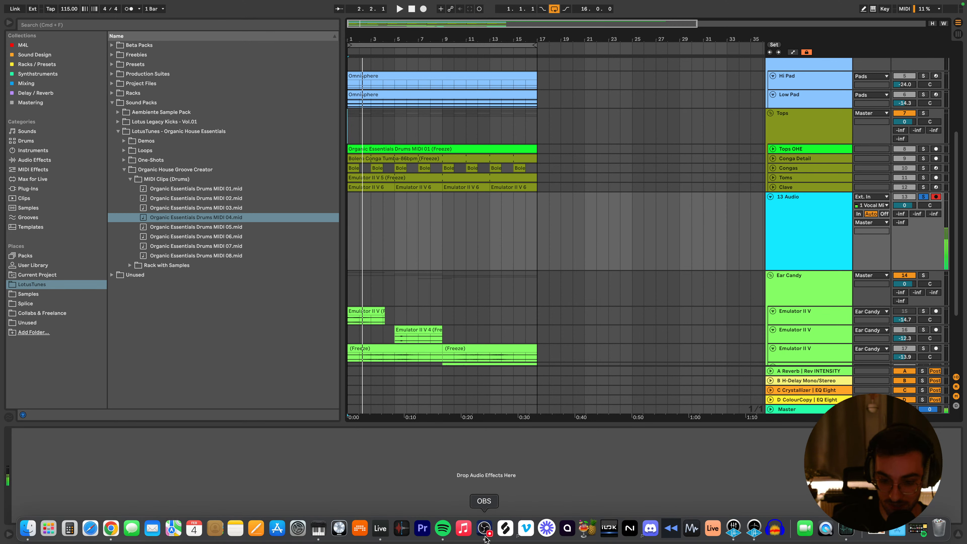
left_click(729, 533)
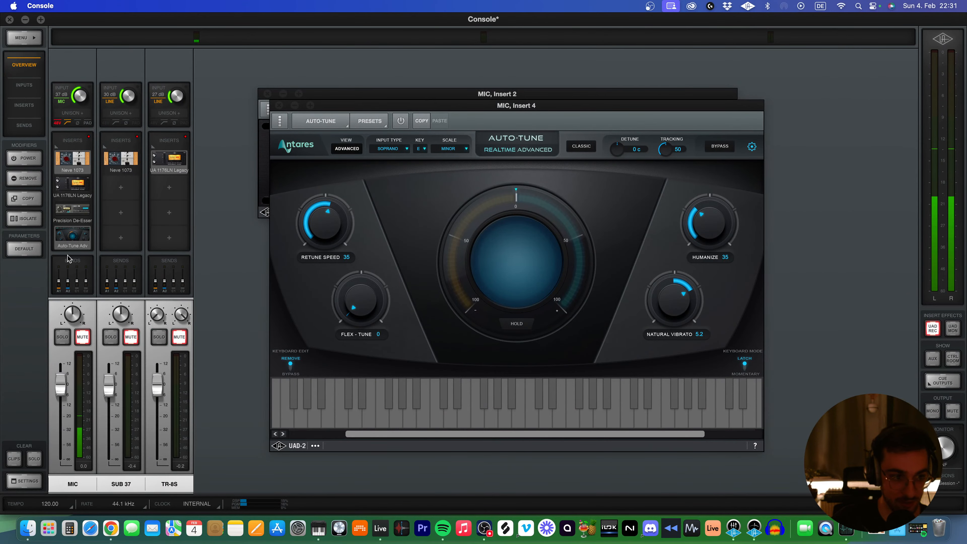
left_click(88, 246)
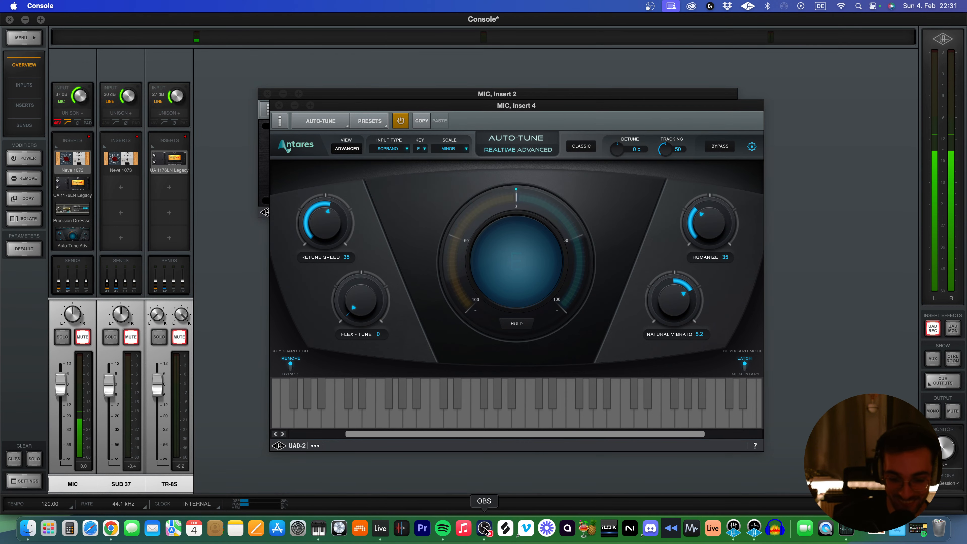
left_click(379, 528)
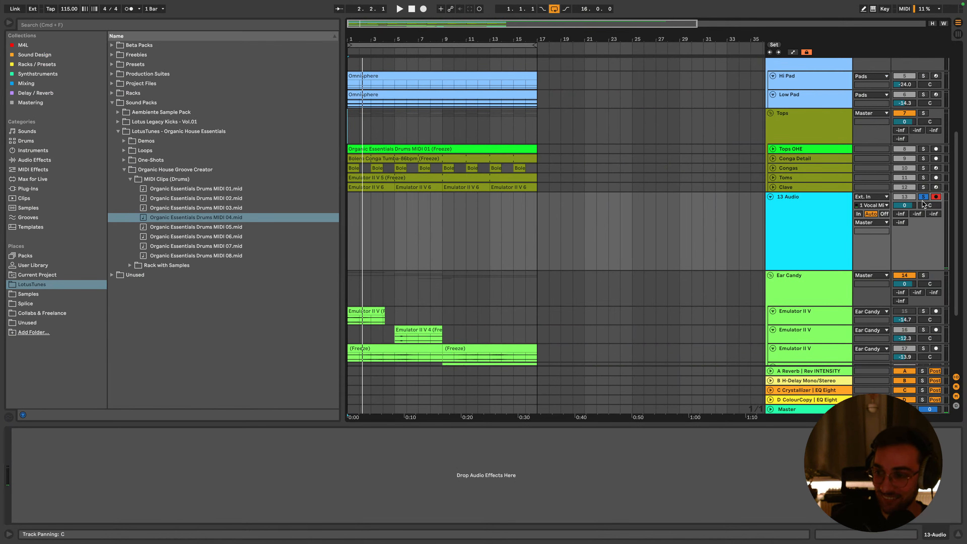
Disarm the vocal track, switch to Console and turn off the Auto-Tune insert on the MIC channel
left_click(935, 196)
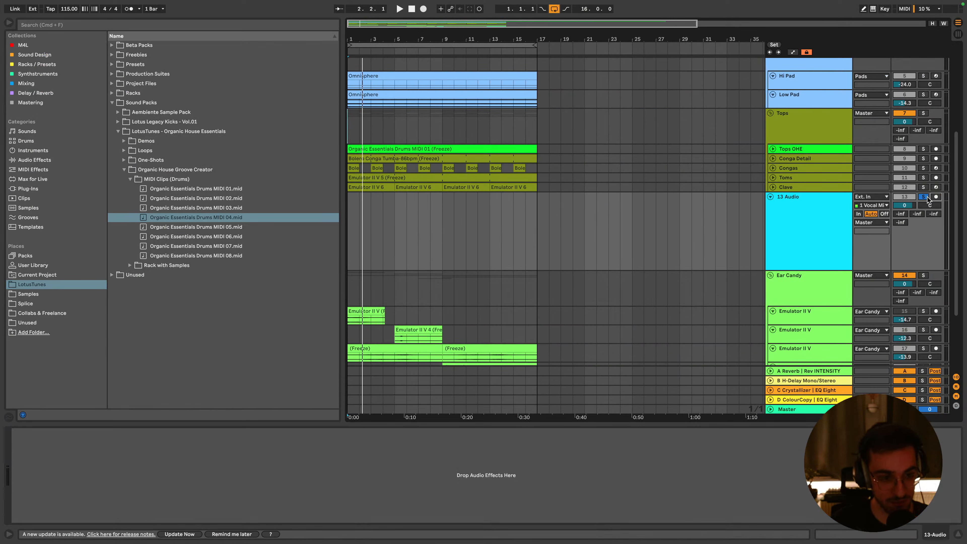
mouse_move(670, 540)
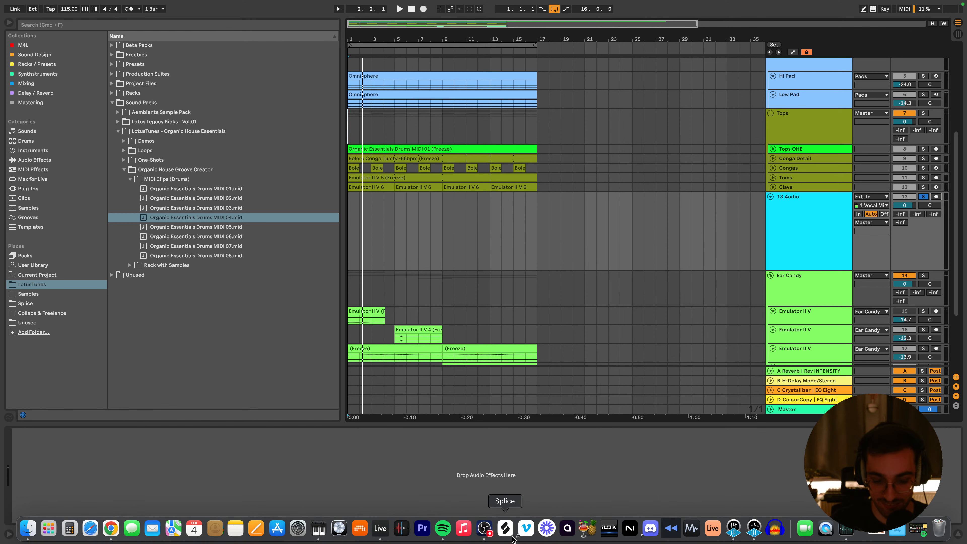
left_click(733, 528)
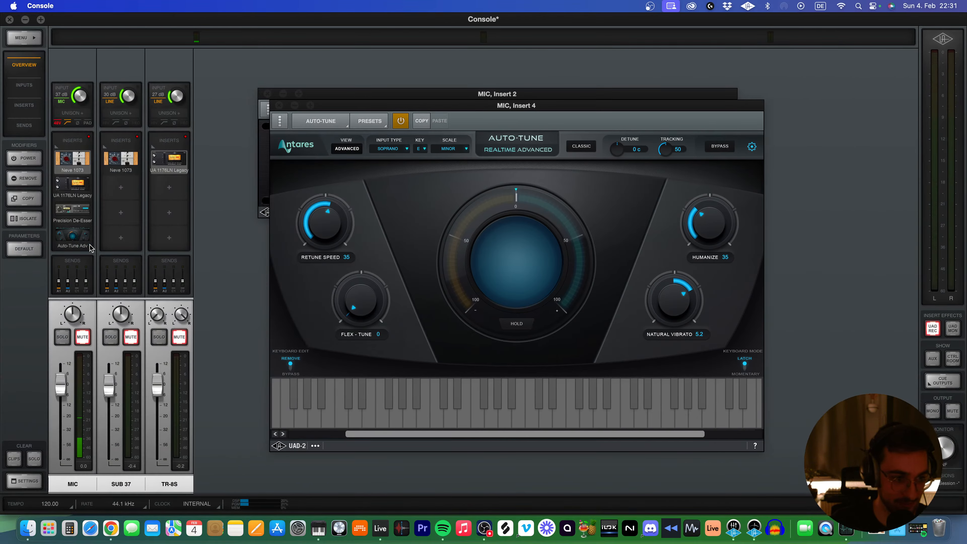
mouse_move(92, 248)
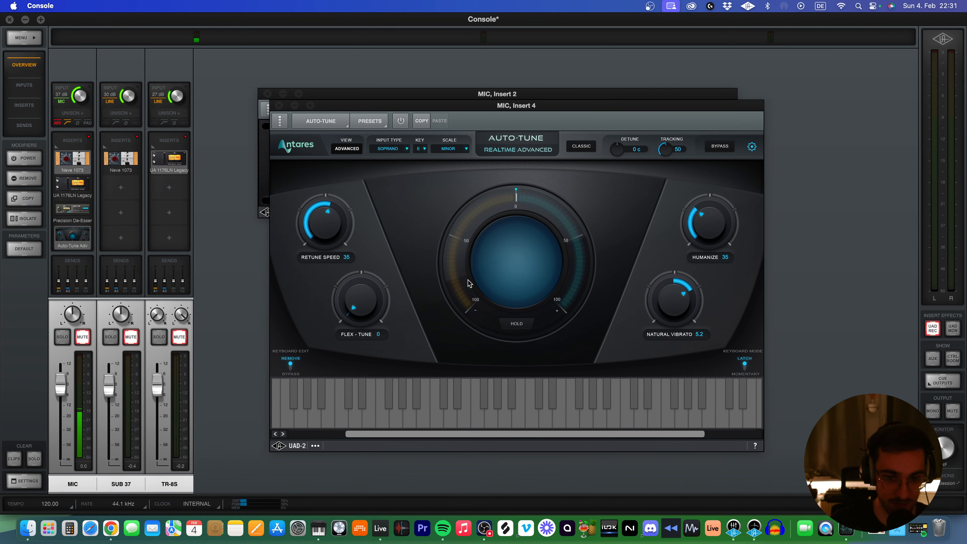
Close both open MIC insert windows in Console and unsolo the vocal track back in Ableton Live
left_click(279, 105)
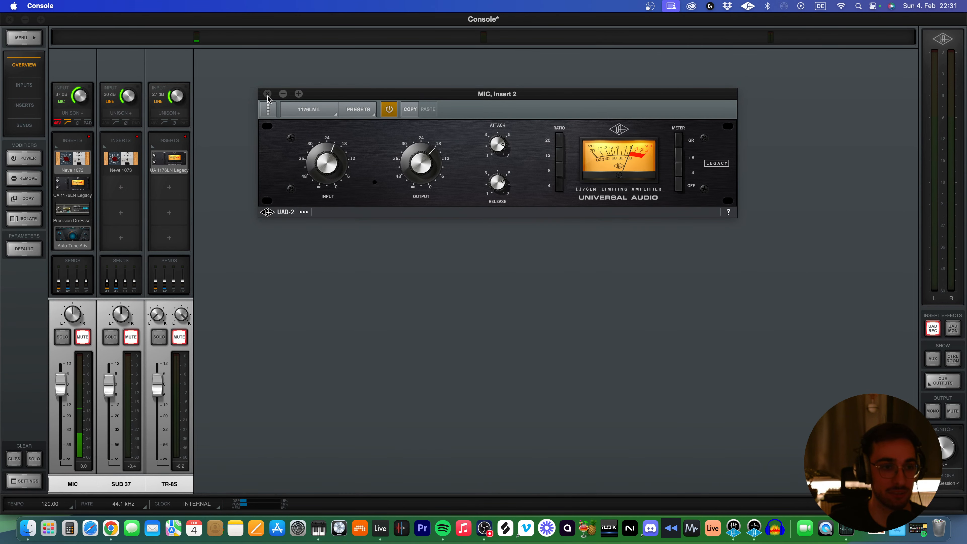
left_click(267, 95)
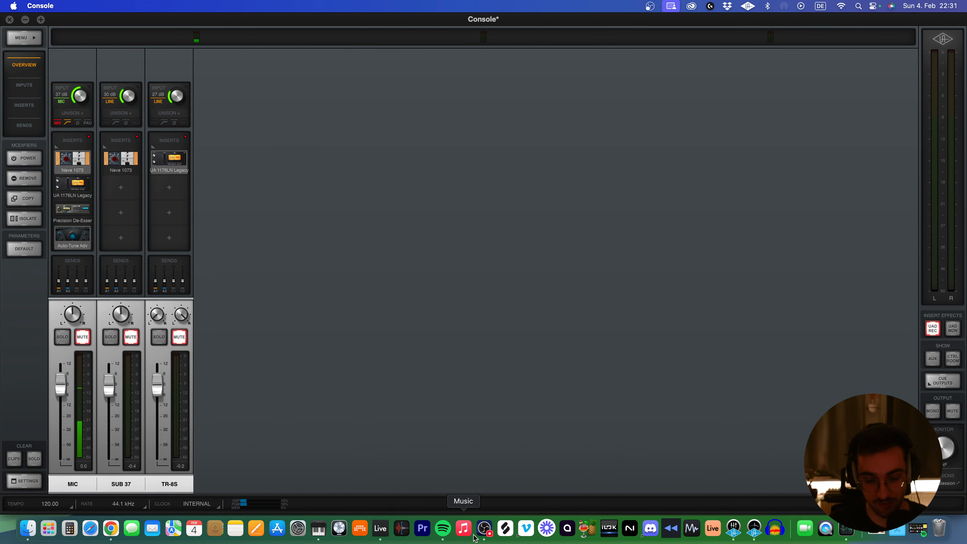
left_click(381, 528)
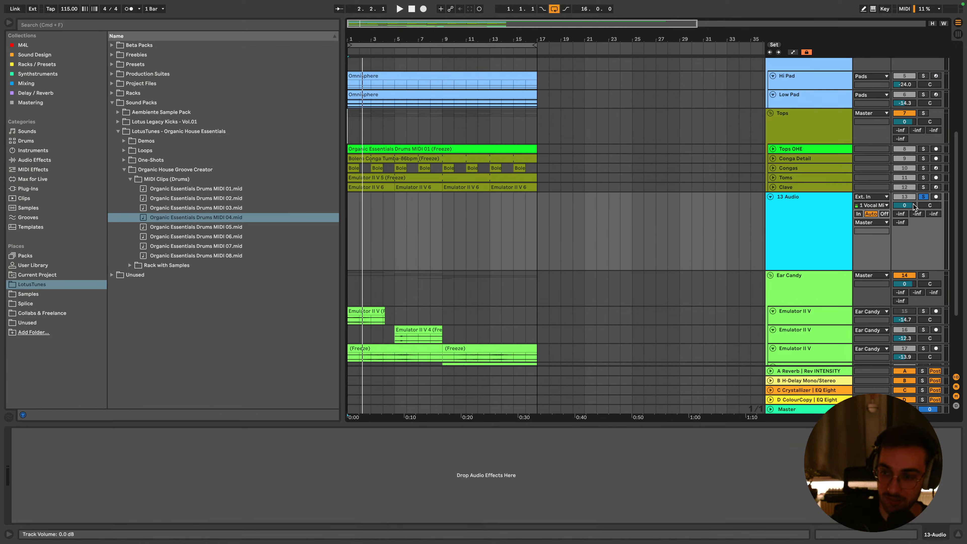
left_click(924, 199)
left_click(353, 212)
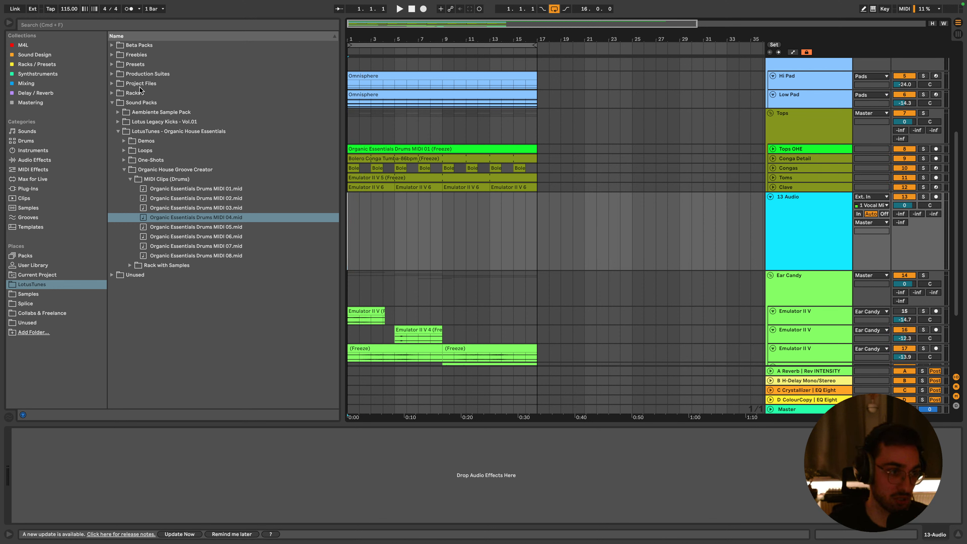
Find Waves Tune Real-Time Stereo in the Mixing collection by searching "waves", try it on the vocal track and delete it
left_click(20, 87)
left_click(43, 26)
type("waves")
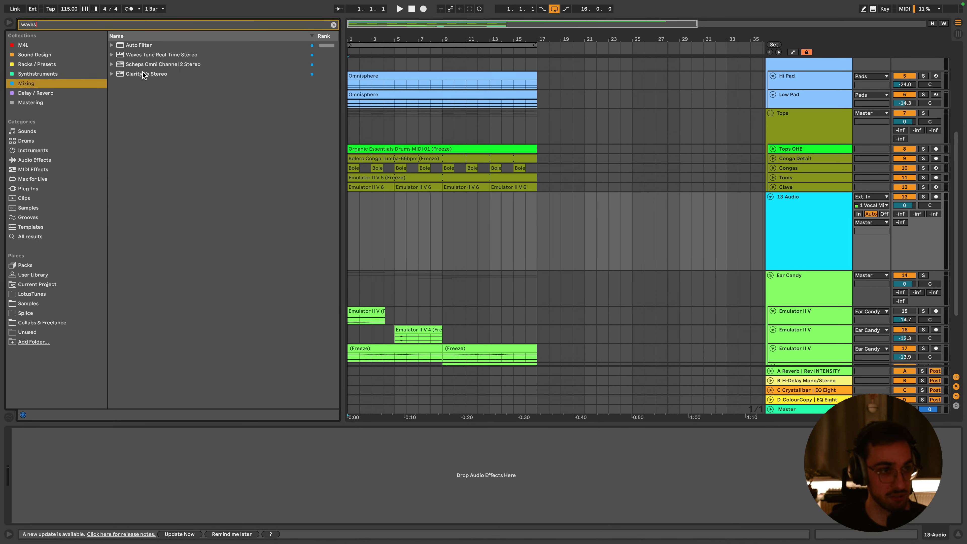
left_click_drag(154, 55, 781, 259)
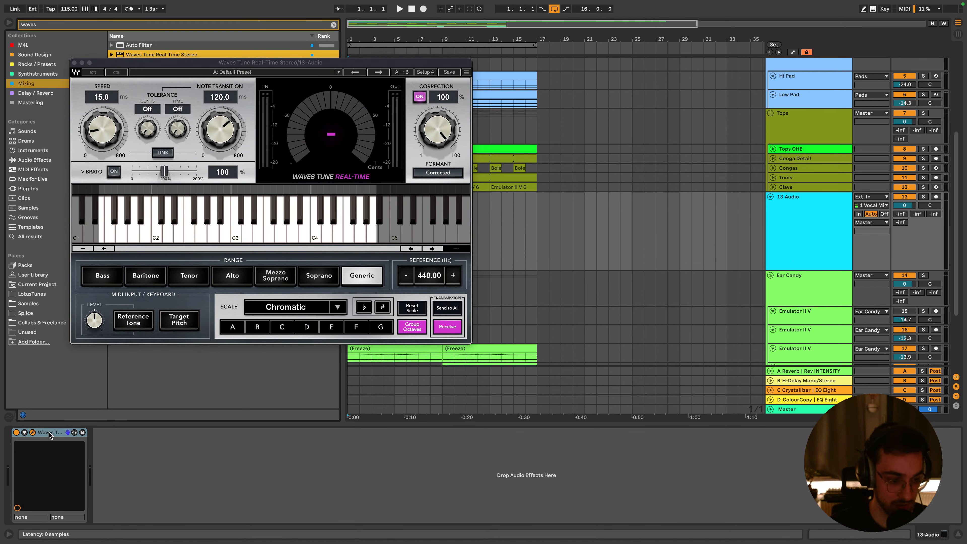
left_click(50, 431)
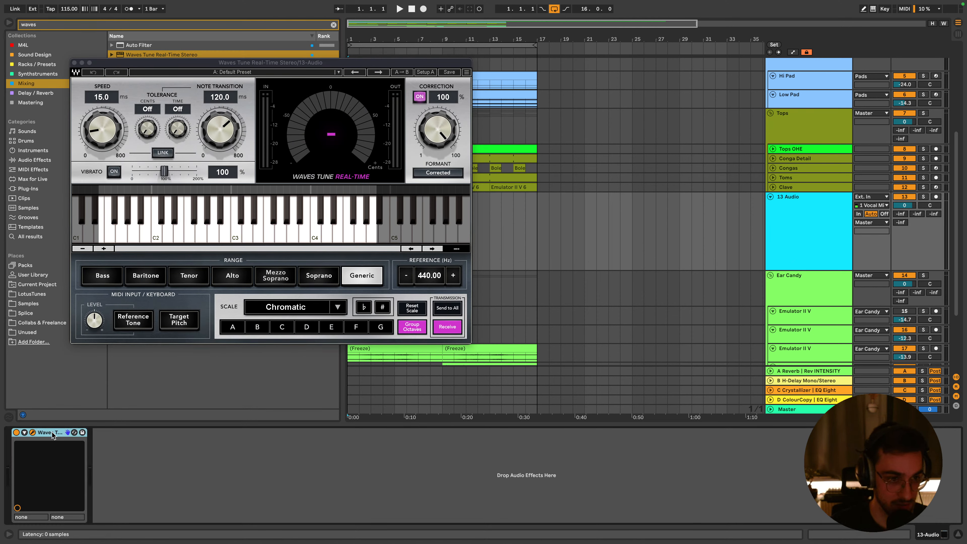
key("Delete")
Load Waves Tune Real-Time Stereo on the vocal track again, set Note Transition to about 21.4 ms and select scale note C
left_click(791, 236)
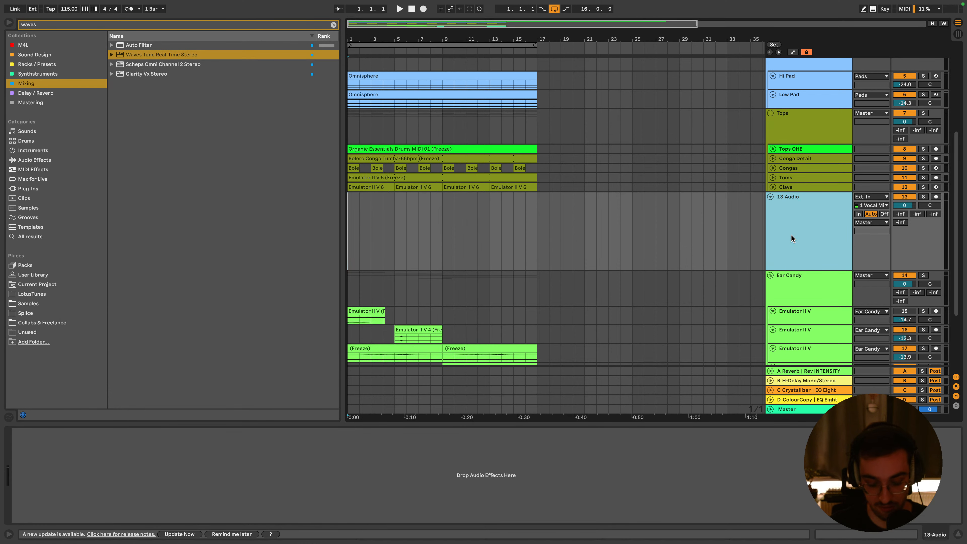
double_click(182, 55)
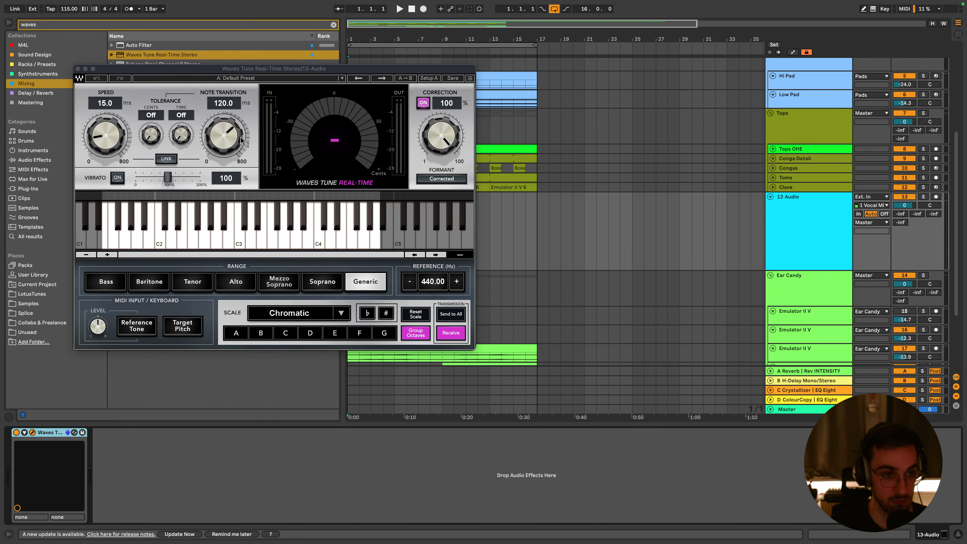
left_click_drag(242, 141, 242, 171)
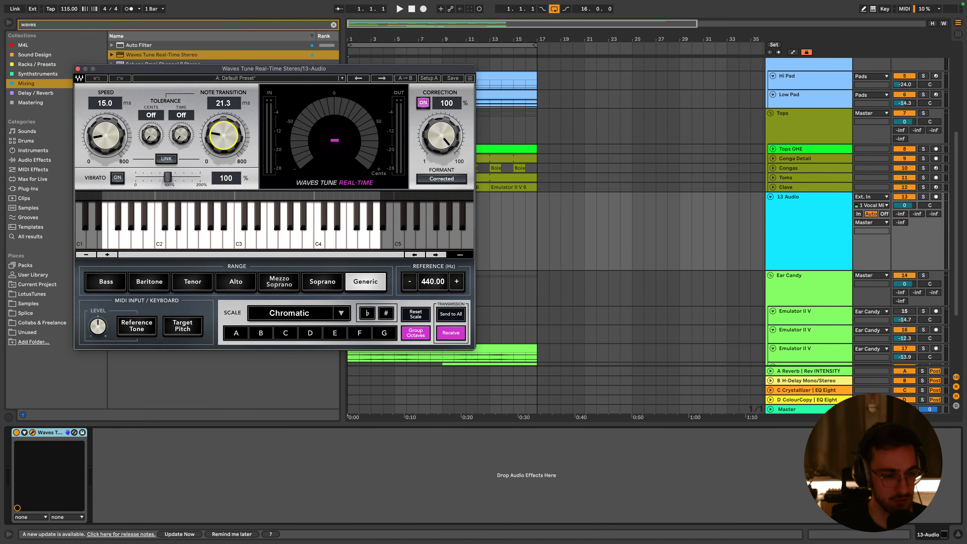
left_click(285, 333)
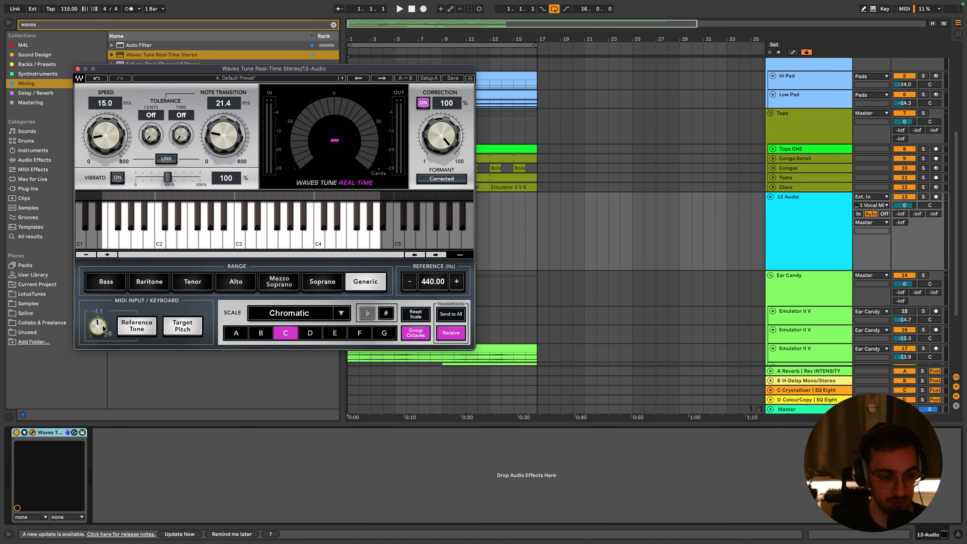
Try the vocal through Waves Tune with monitoring on In, delete the plug-in and return monitoring to Auto
left_click(871, 213)
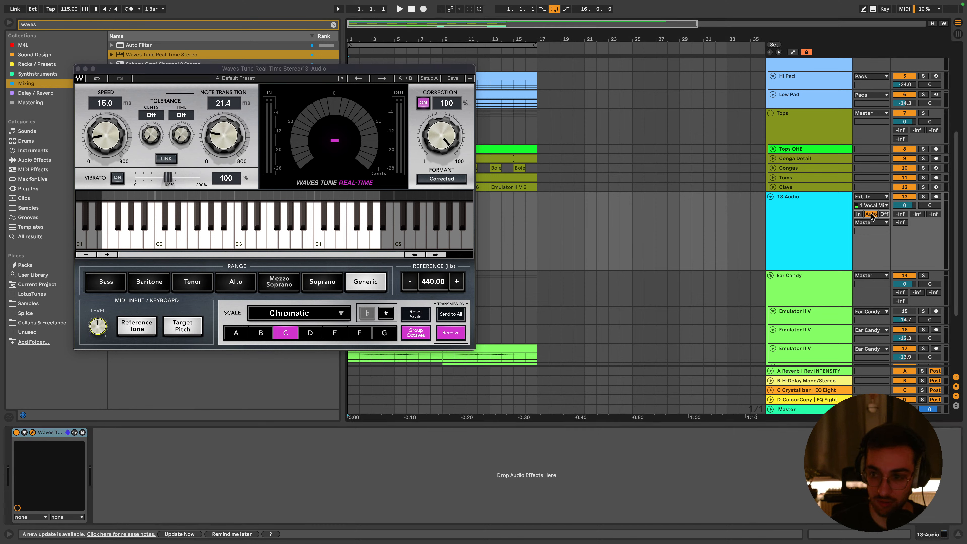
left_click(858, 214)
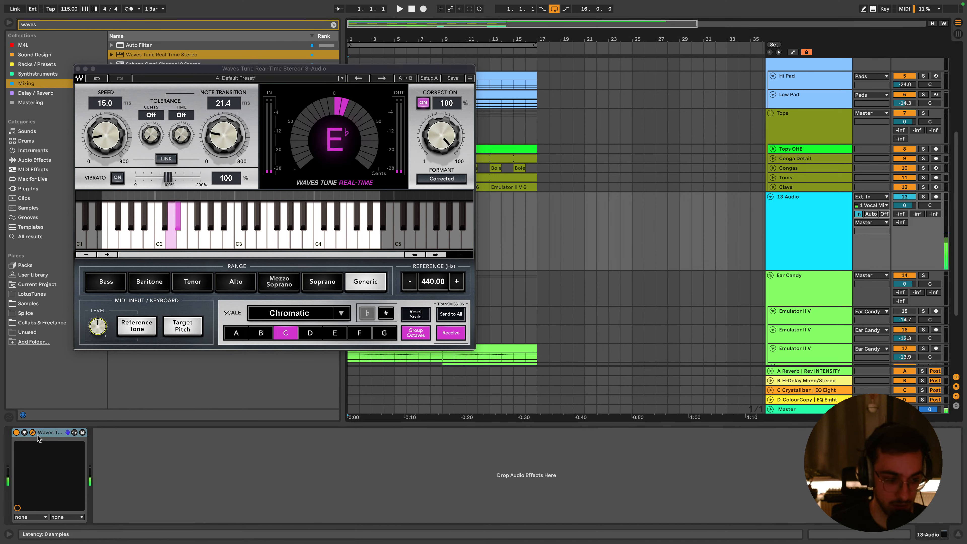
left_click(51, 435)
key("Delete")
left_click(870, 214)
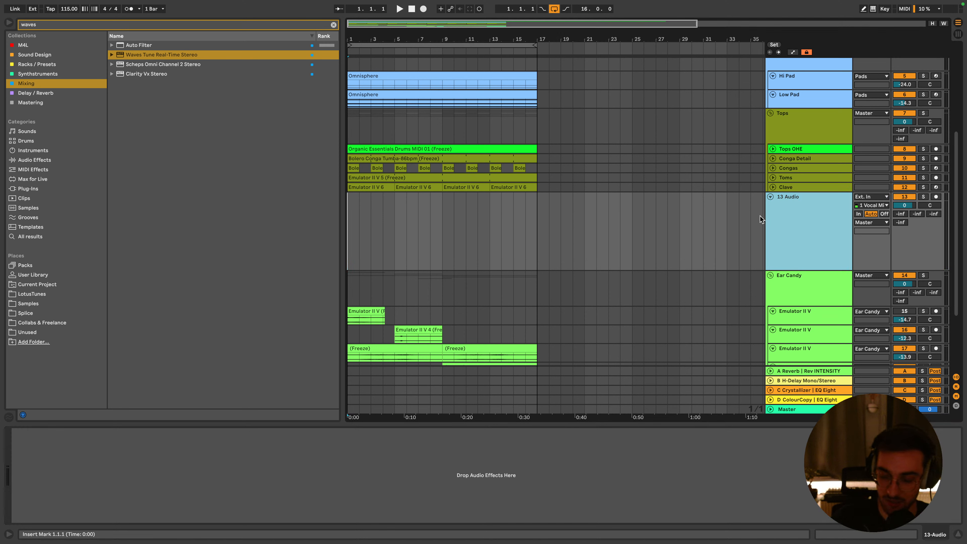
Search the plug-ins for "antares", try UAD Antares Auto-Tune Realtime on the vocal track and delete it
left_click(88, 24)
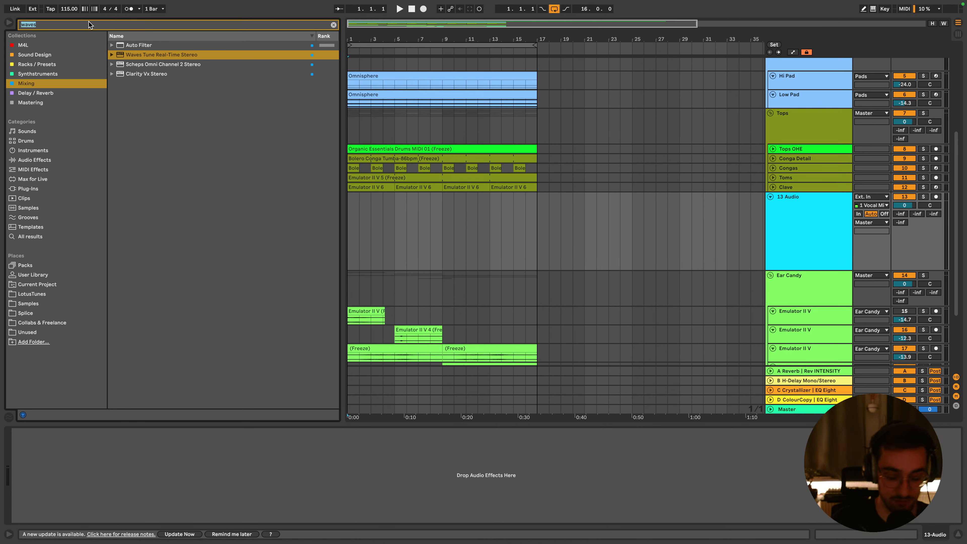
type("ant")
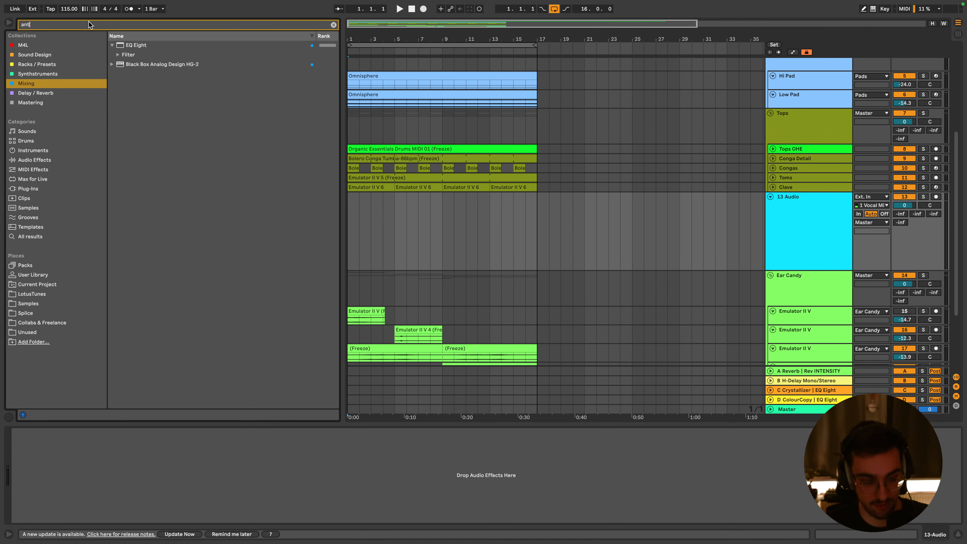
type("ares")
left_click(32, 188)
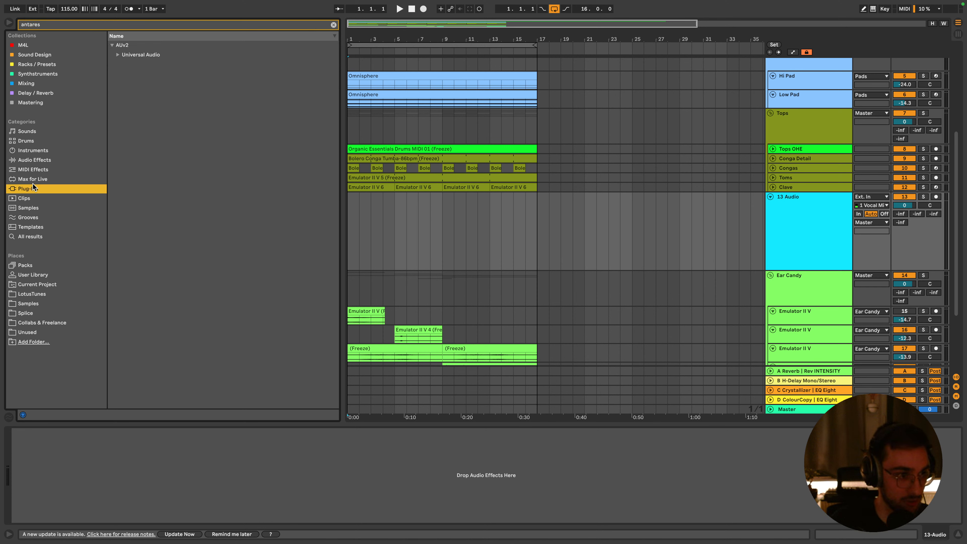
left_click(118, 54)
left_click_drag(144, 64, 287, 224)
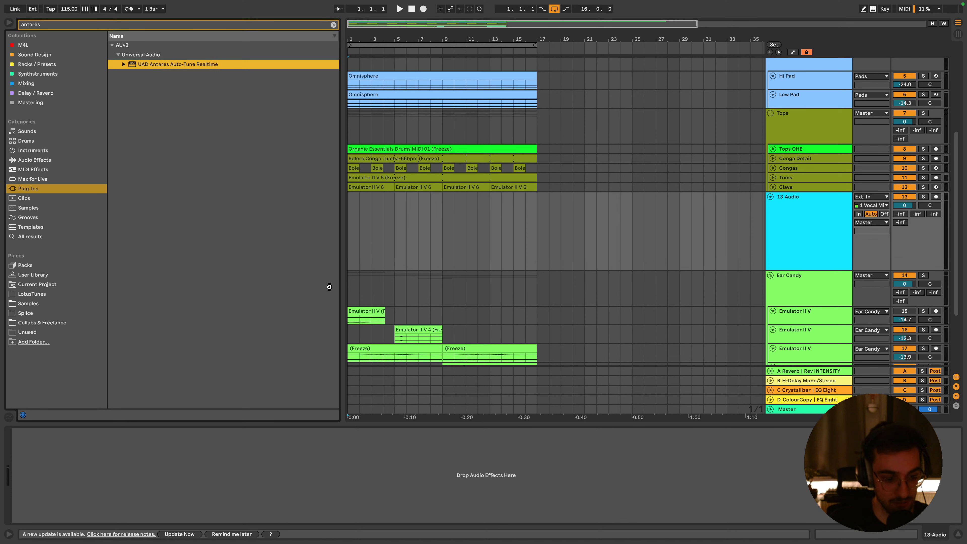
left_click_drag(330, 287, 354, 271)
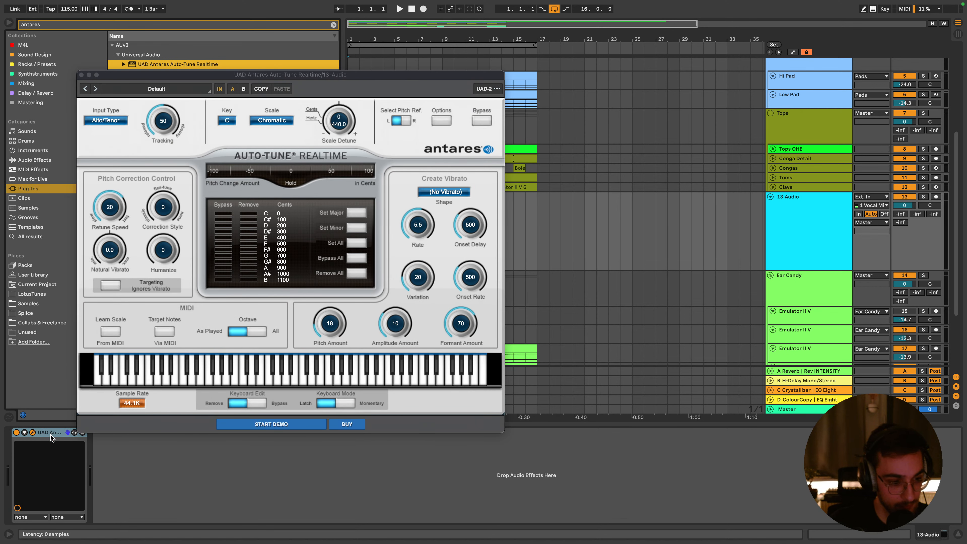
key("Delete")
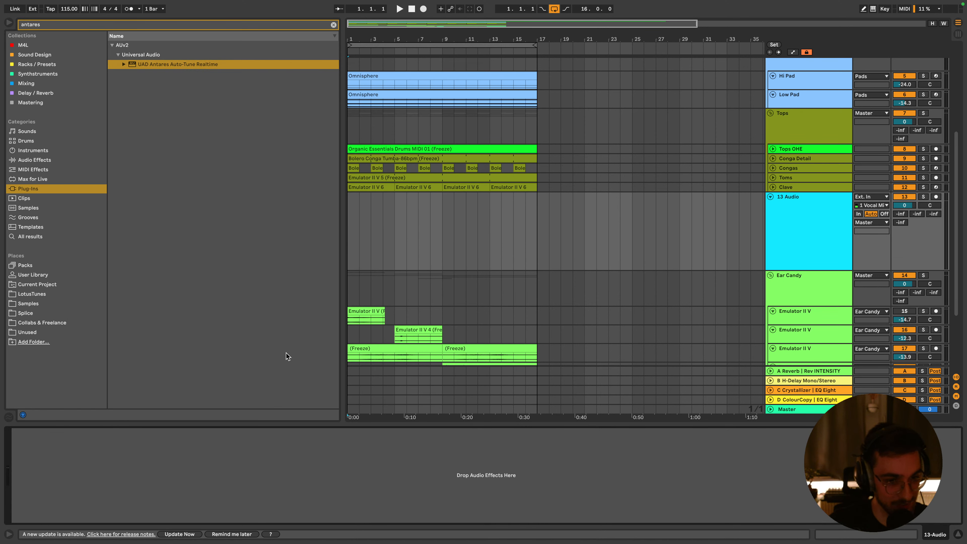
Play the arrangement from bar 9 and reduce the vocal track's height
left_click(809, 205)
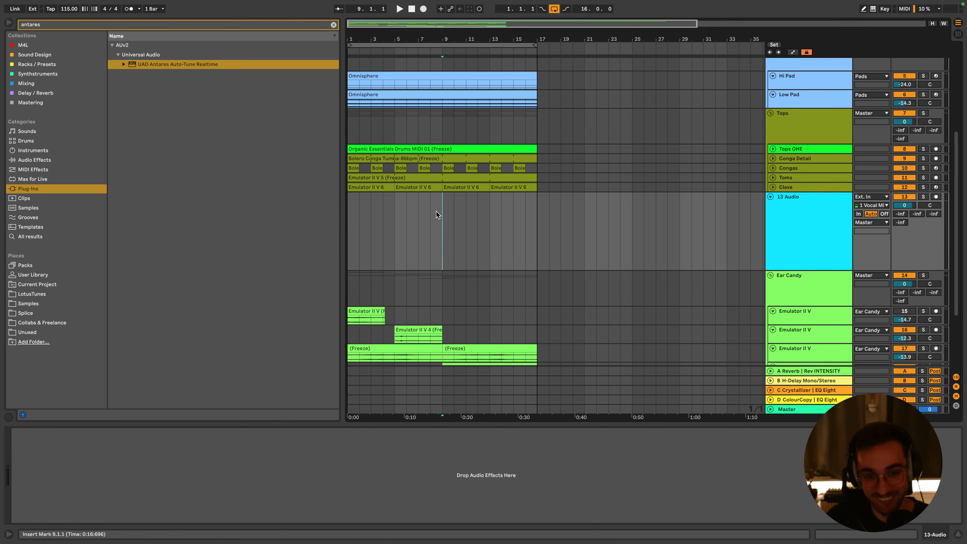
scroll(444, 217, "down", 1)
key("space")
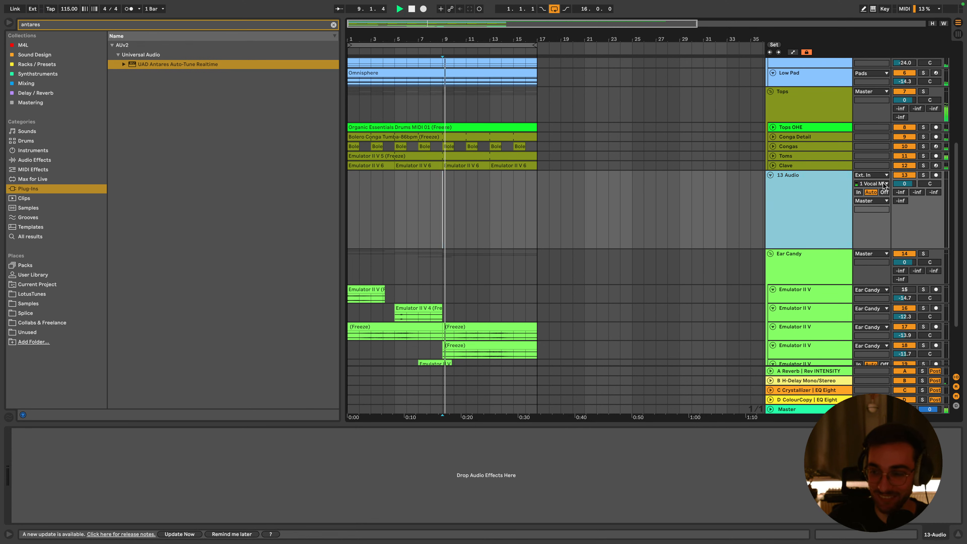
scroll(665, 207, "up", 5)
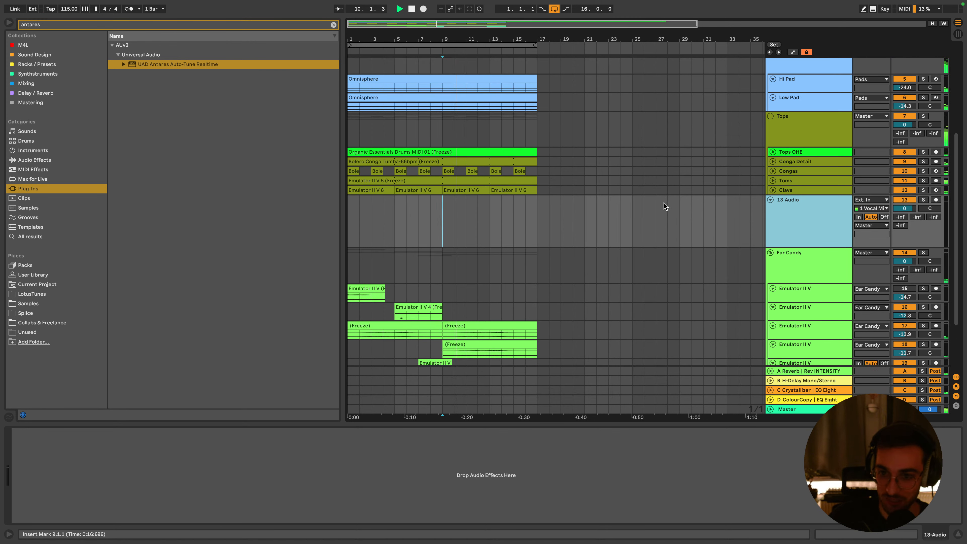
scroll(524, 220, "up", 5)
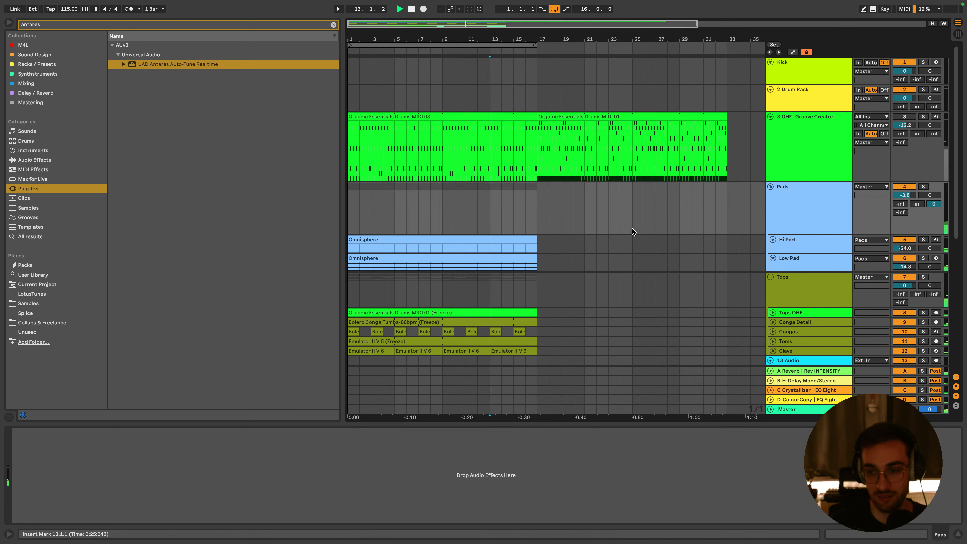
Activate the OHE_Groove Creator track and set its sample selectors to Kick 22, Shaker 48, Clap 55, Hats 6 and Loose 41
left_click(796, 155)
left_click(406, 117)
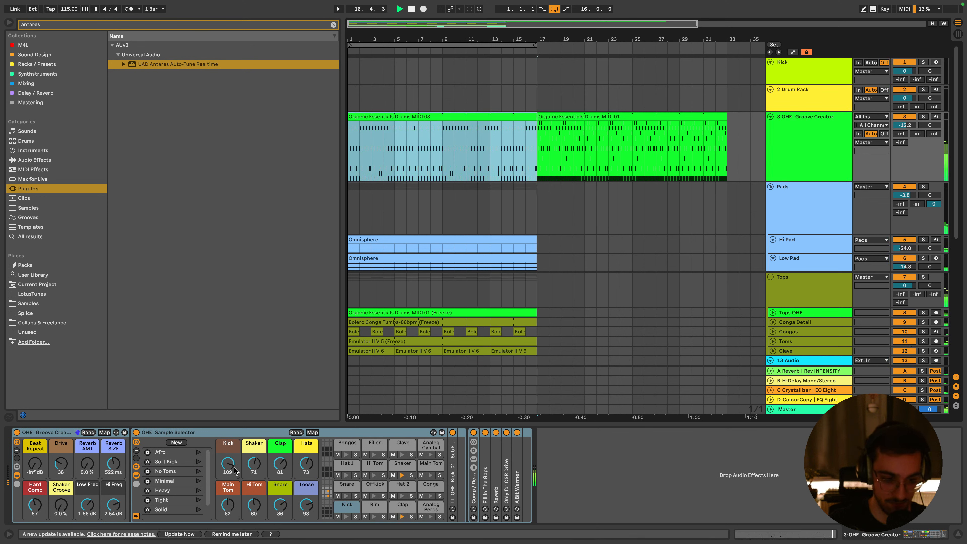
left_click_drag(232, 466, 232, 514)
left_click_drag(228, 464, 280, 449)
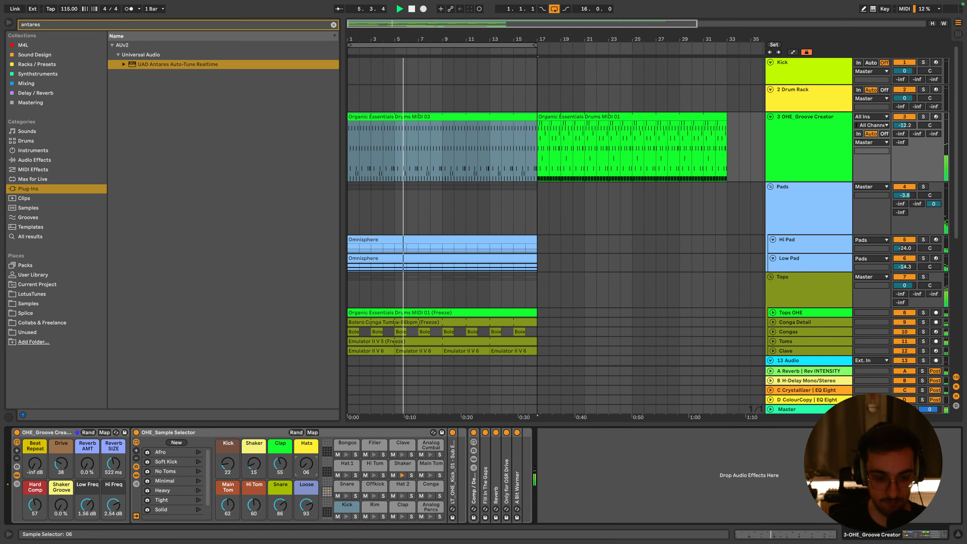
left_click_drag(306, 463, 254, 453)
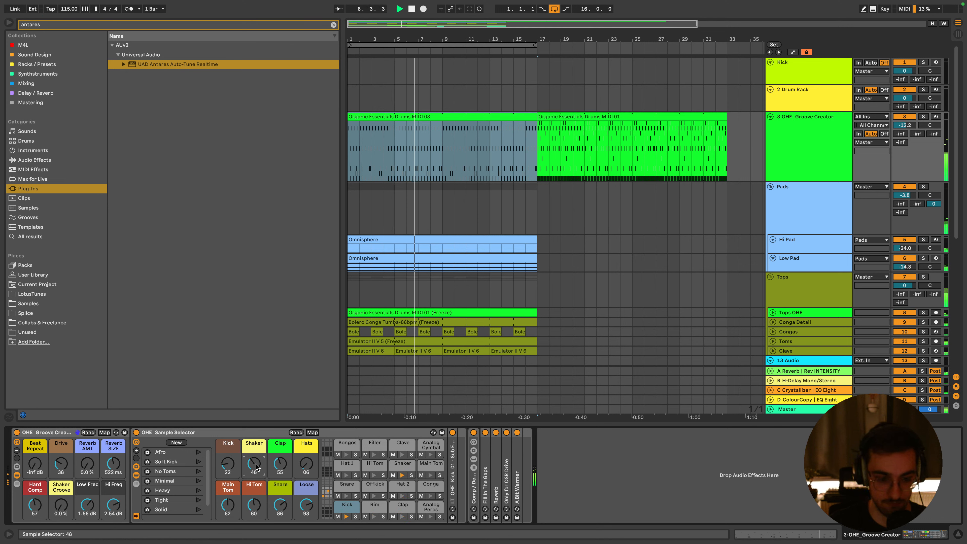
left_click_drag(305, 508, 305, 519)
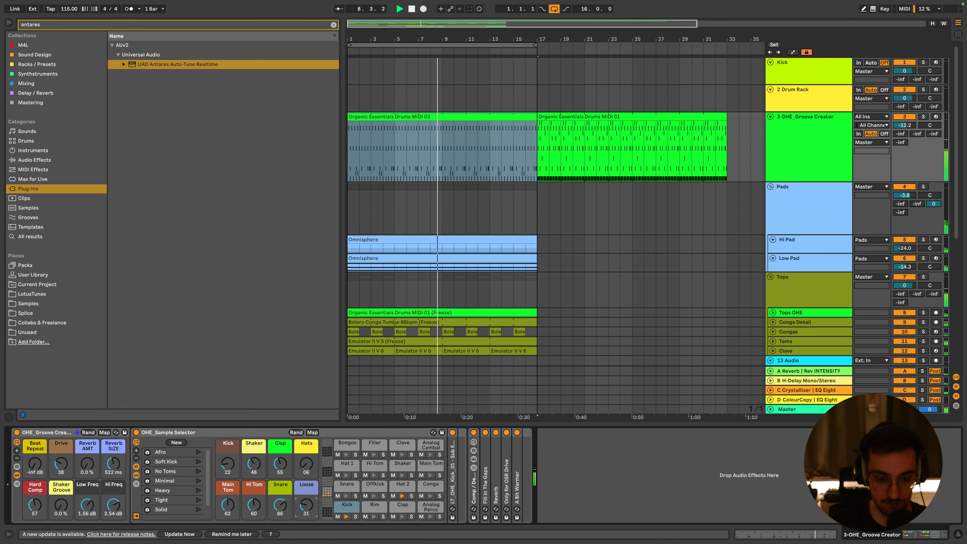
Open the Organic Essentials Drums MIDI 03 clip, select its kick notes and restart playback with the track's devices shown
double_click(386, 116)
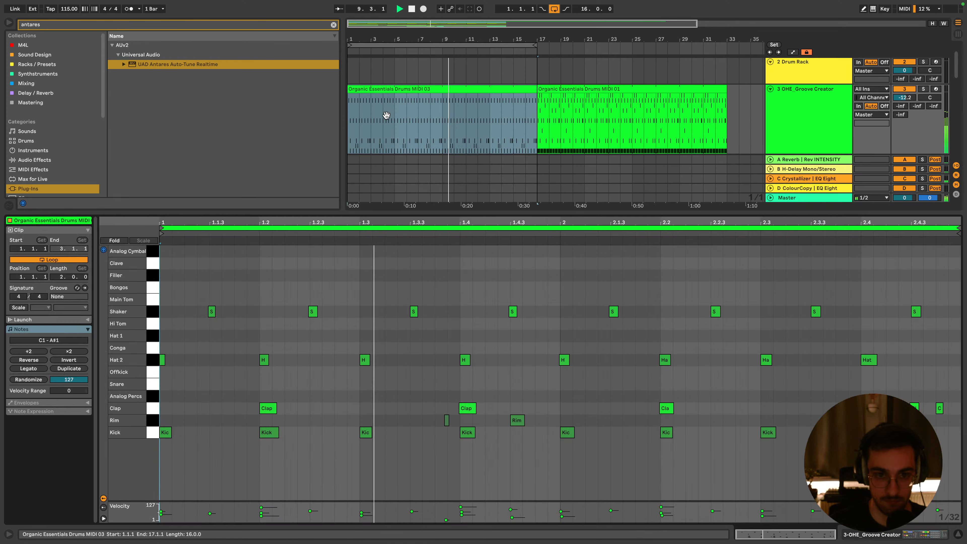
key("space")
left_click_drag(167, 423, 132, 427)
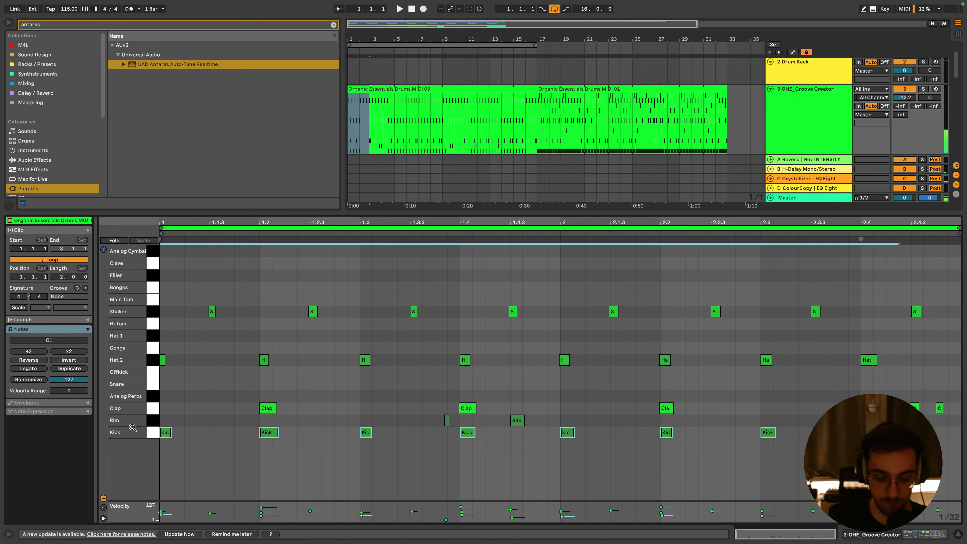
key("space")
key("shift+Tab")
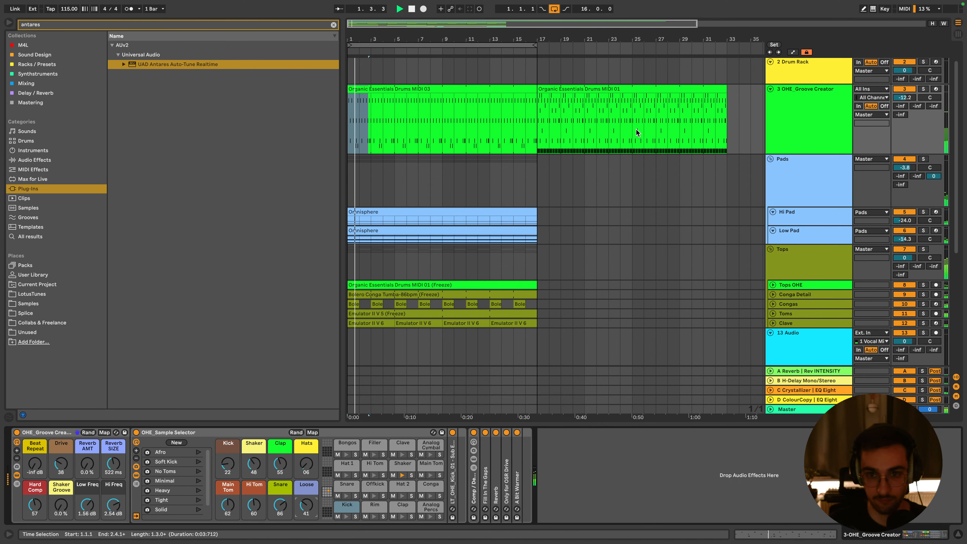
Duplicate the OHE_Groove Creator track into the Tops group and freeze the copy
left_click(815, 113)
left_click_drag(797, 120, 798, 282)
right_click(806, 294)
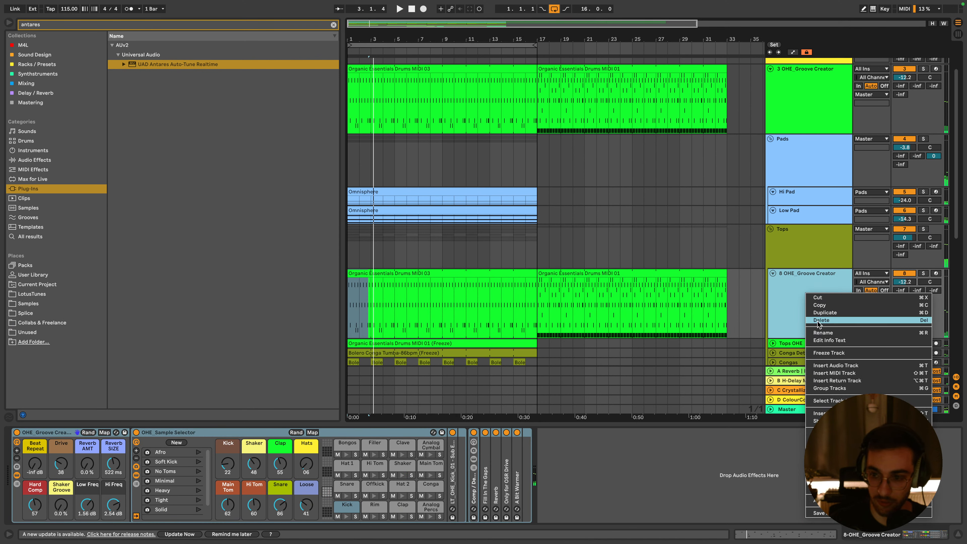
left_click(829, 353)
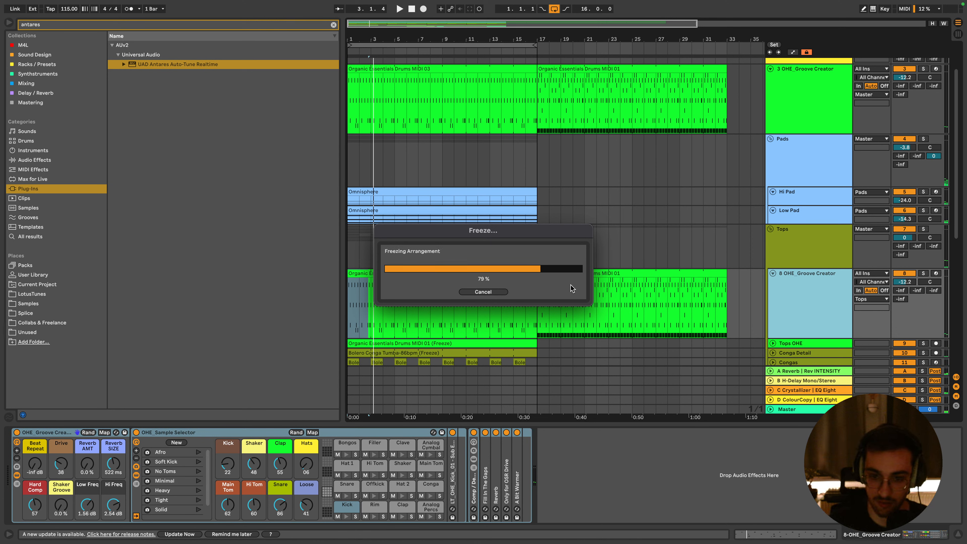
Delete the frozen copy's second clip, Organic Essentials Drums MIDI 01, and flatten the track to audio
left_click(552, 272)
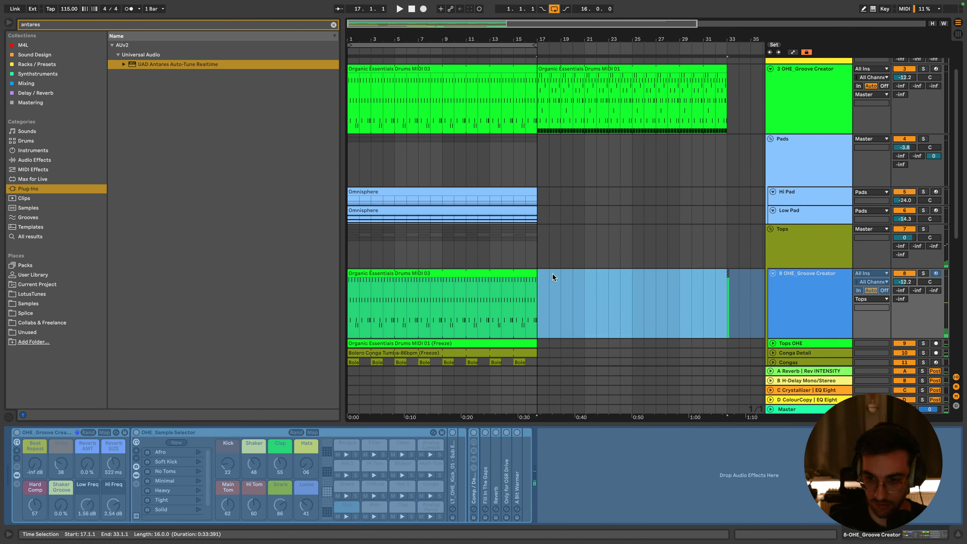
left_click_drag(655, 288, 735, 300)
right_click(808, 300)
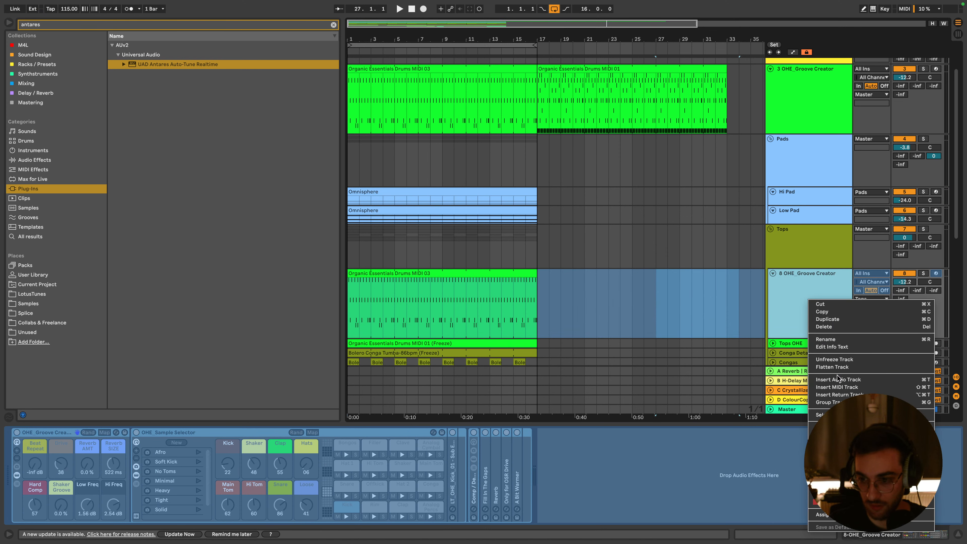
left_click(832, 366)
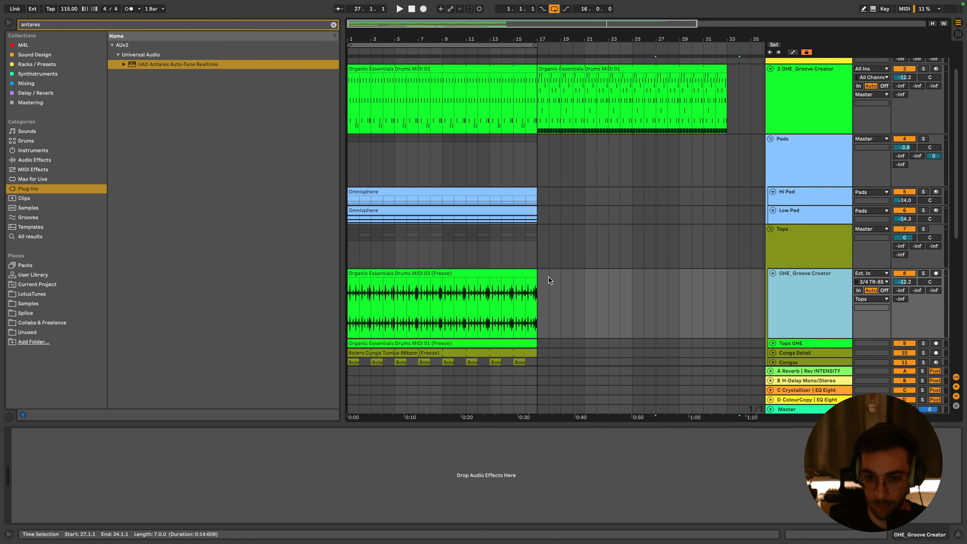
Play the flattened OHE_Groove Creator track in solo, then solo and select the whole Tops group instead
left_click(922, 273)
key("space")
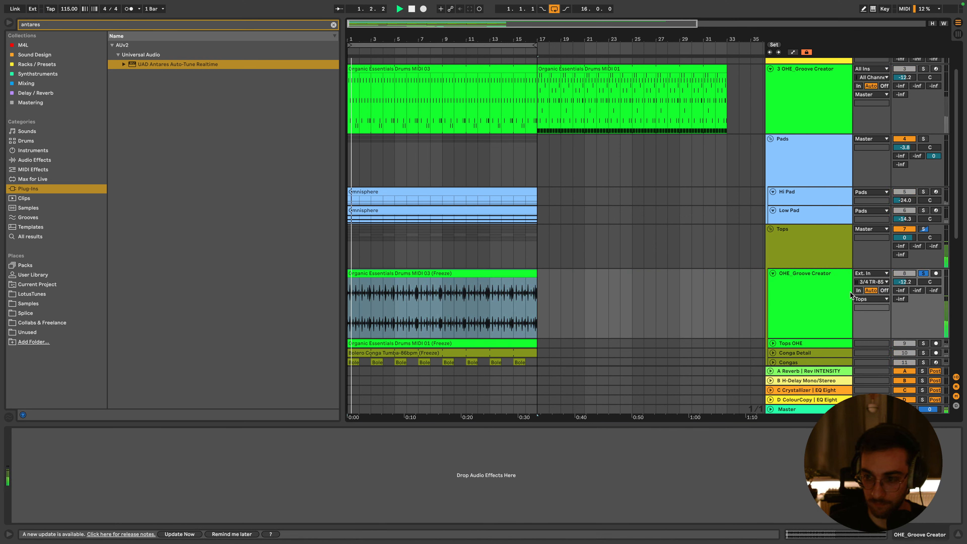
left_click(776, 263)
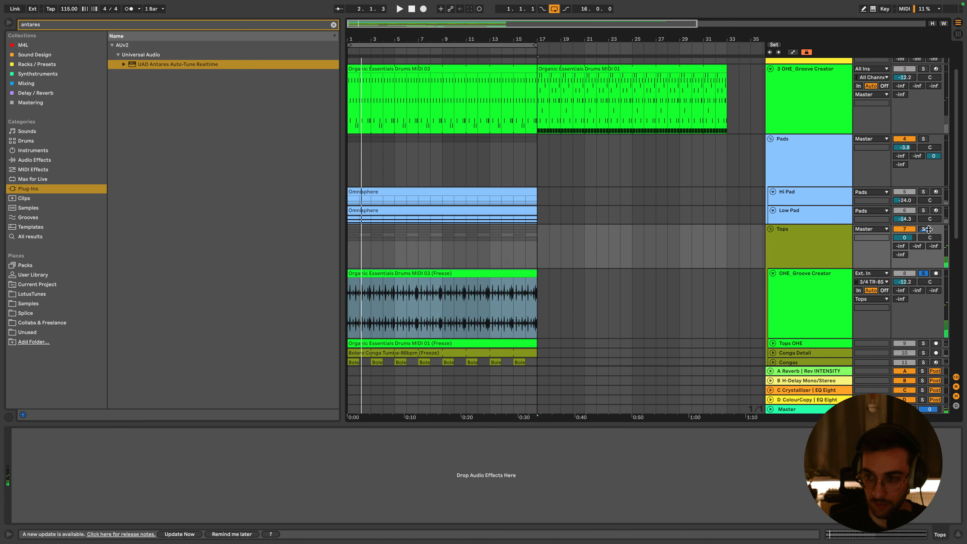
Search the browser for "buss" and look through the mixing collection and plug-in folders for a bus processor
left_click(72, 27)
type("buss")
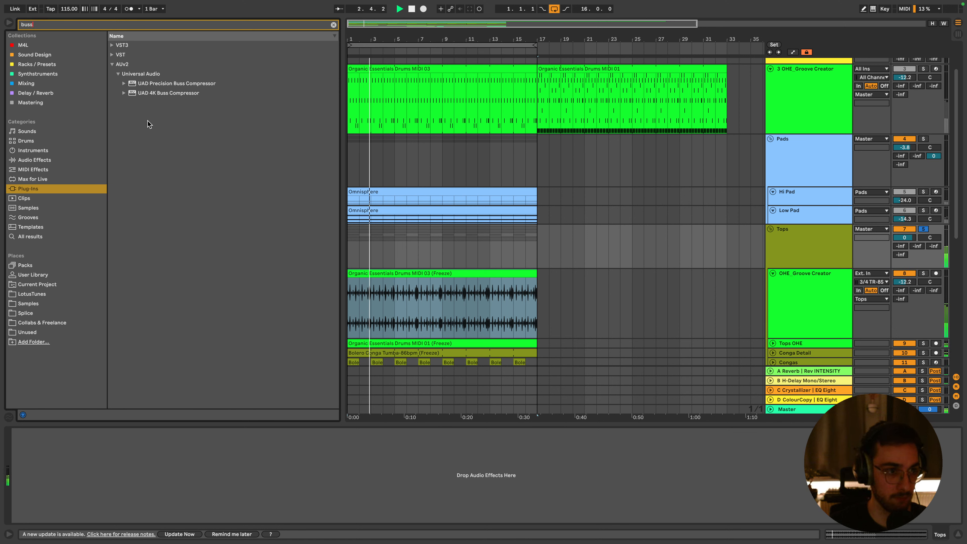
left_click(40, 90)
left_click(39, 83)
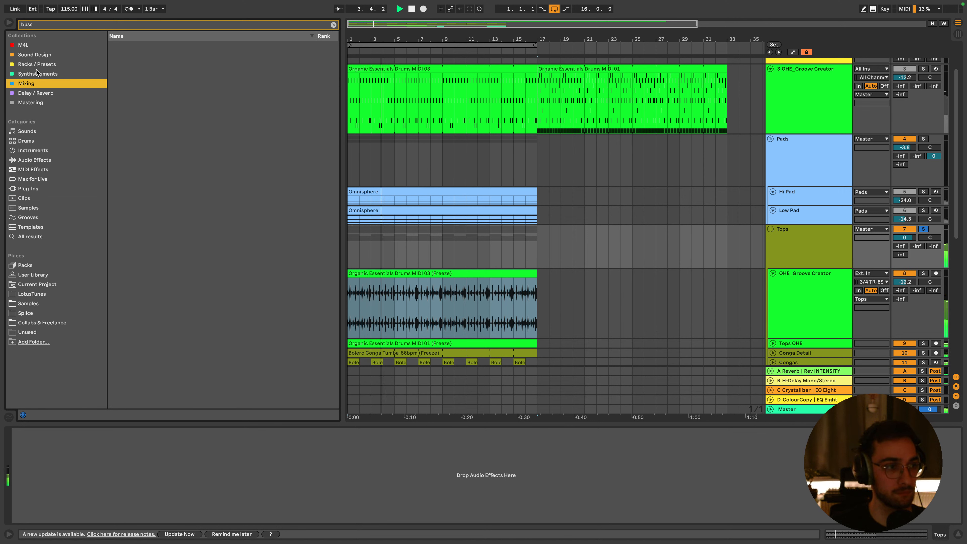
left_click(35, 167)
left_click(36, 185)
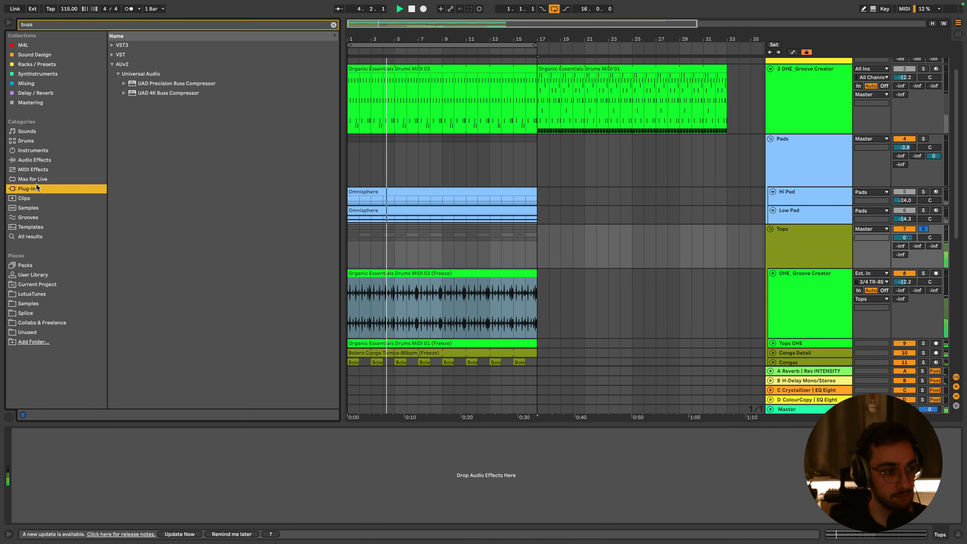
left_click(112, 65)
left_click(112, 65)
left_click(117, 73)
left_click(118, 74)
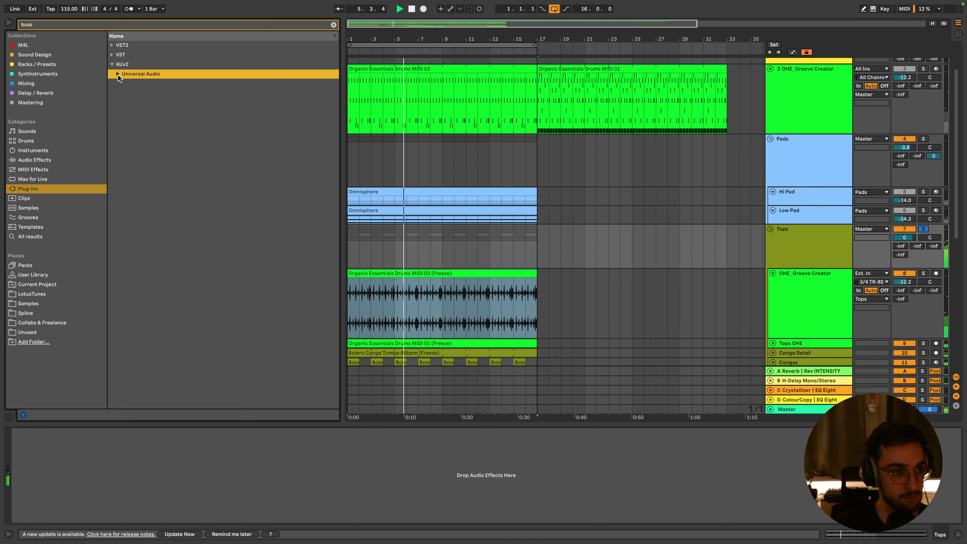
left_click(112, 55)
left_click(38, 150)
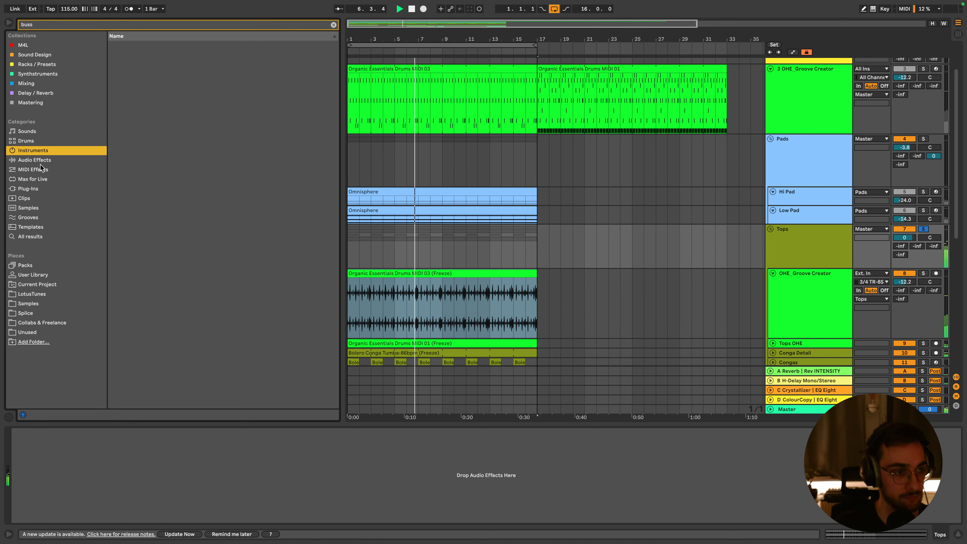
Add Drum Buss to the Tops group, enable its compressor, and set the output to -12.6 dB and dry/wet to 64%
left_click(41, 160)
left_click(113, 70)
double_click(126, 73)
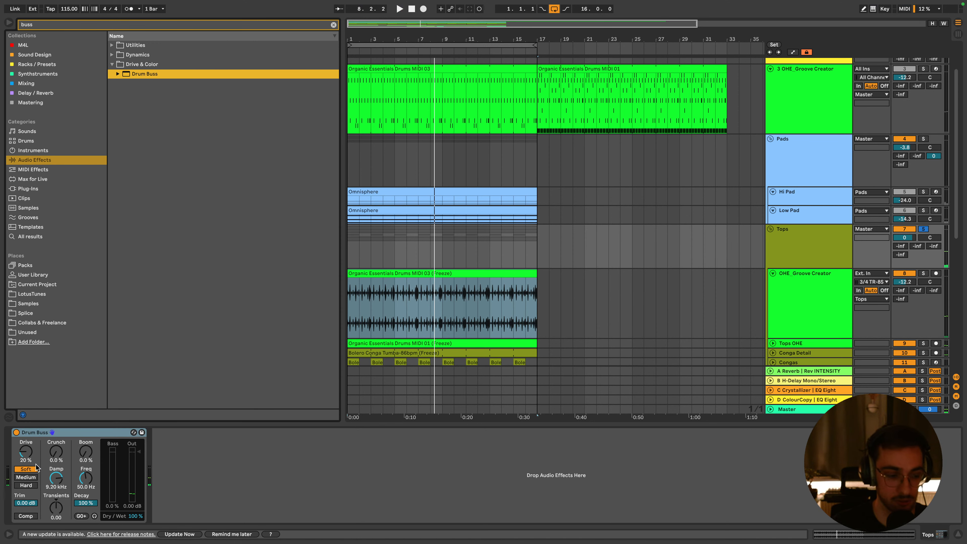
key("space")
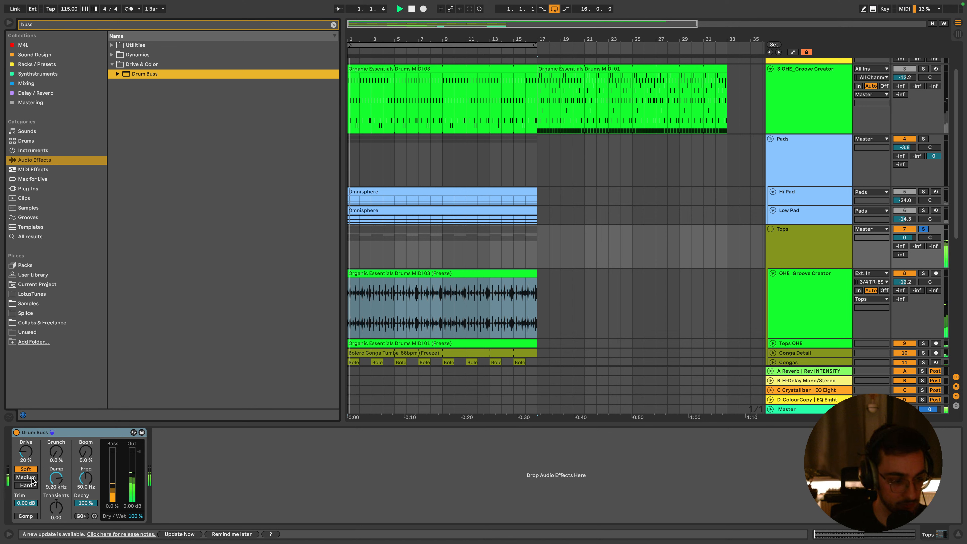
left_click(26, 516)
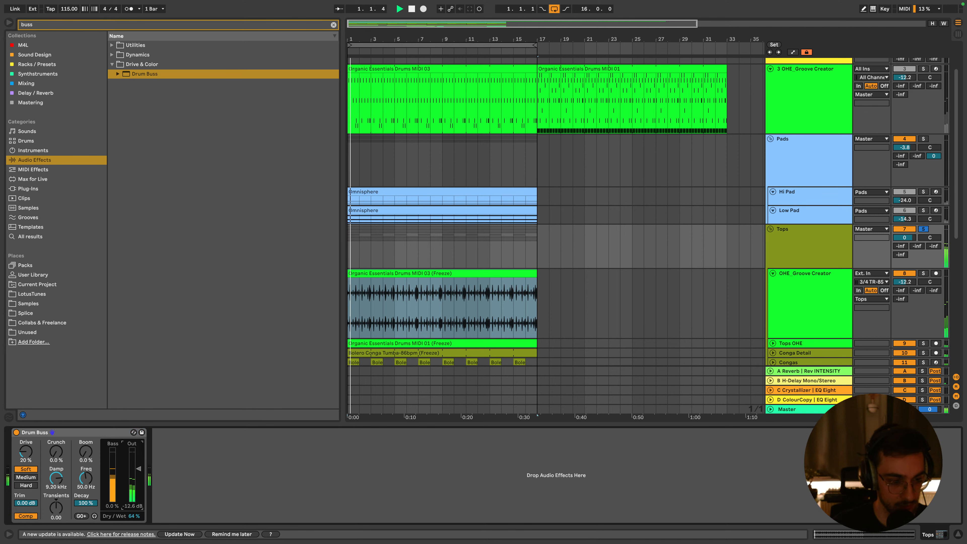
Check the Conga Detail track's devices, then unfold the Congas track and play it in solo from bar 1
scroll(410, 294, "down", 5)
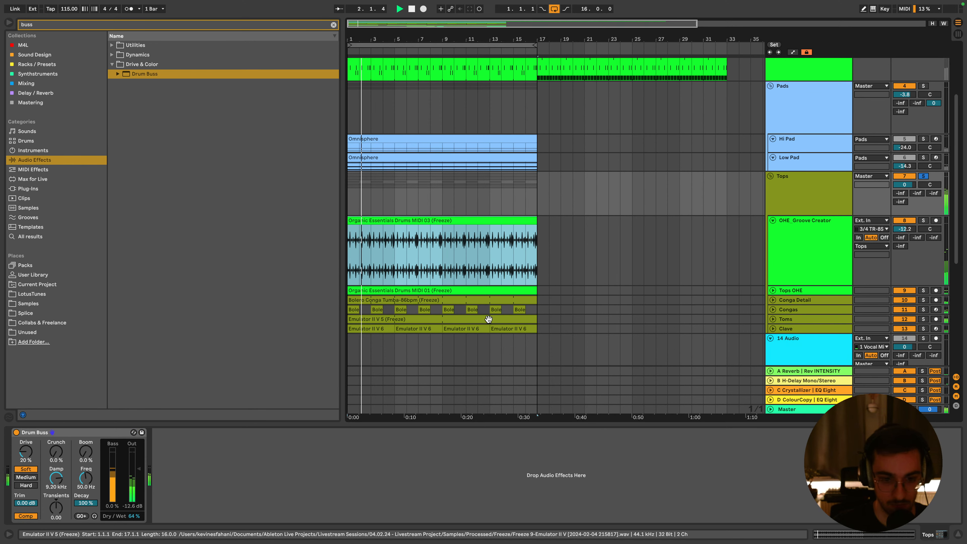
key("space")
left_click(356, 246)
left_click(356, 246)
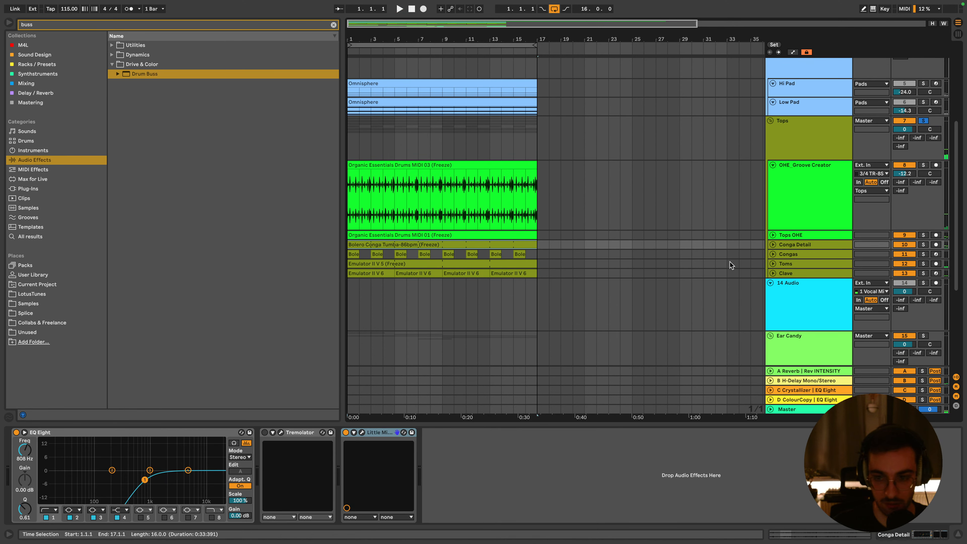
left_click(773, 254)
left_click(923, 254)
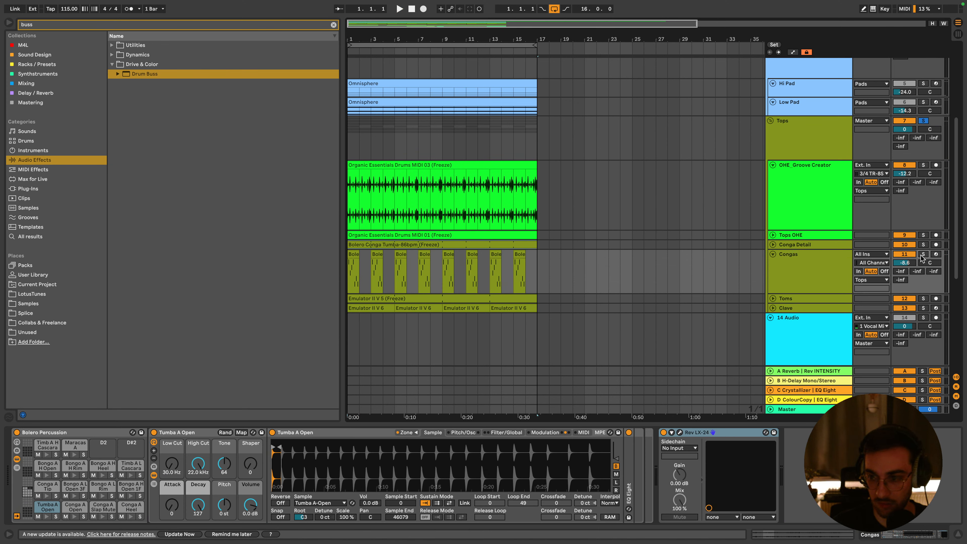
key("space")
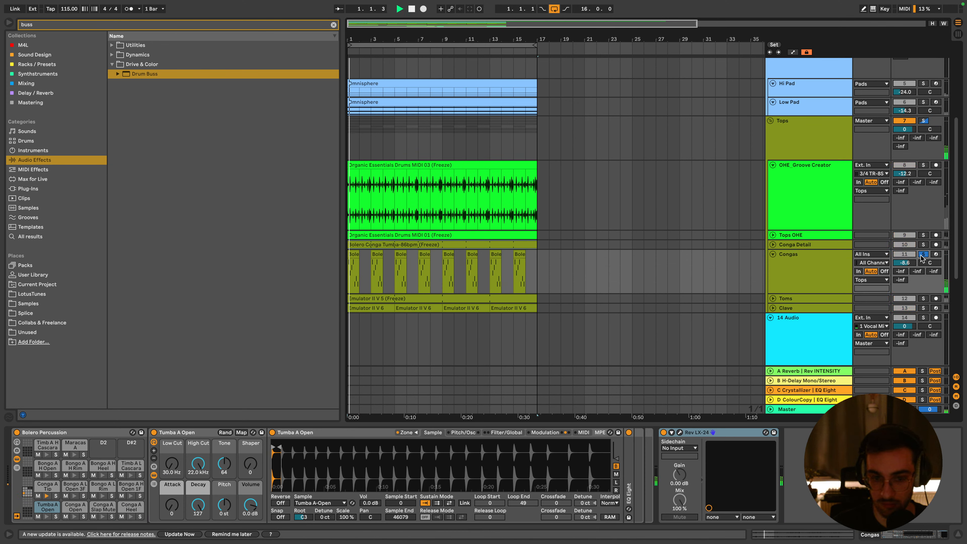
Open the Congas track's Rev LX-24 reverb, lower its damping and bass offset, set the decay to 1.3, and restart playback
left_click(680, 433)
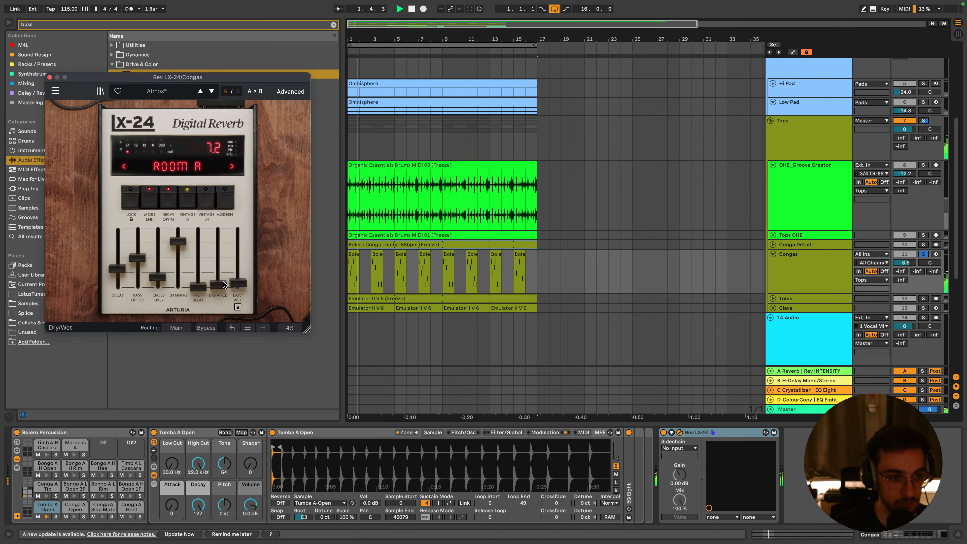
left_click_drag(177, 250, 123, 276)
key("space")
key("space")
Turn off the Congas and Tops solos and check the flattened groove track and Tops OHE within the full mix
left_click(921, 255)
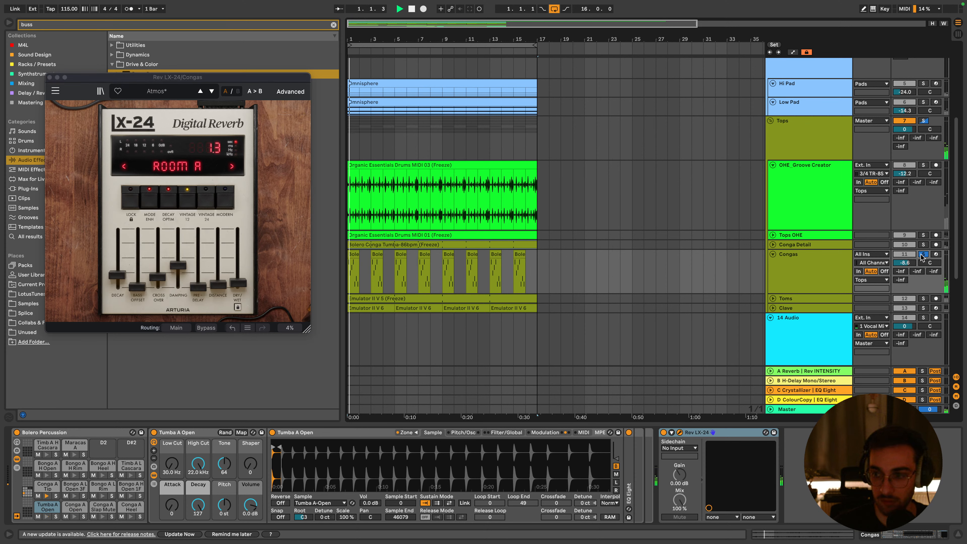
left_click(921, 255)
left_click(799, 266)
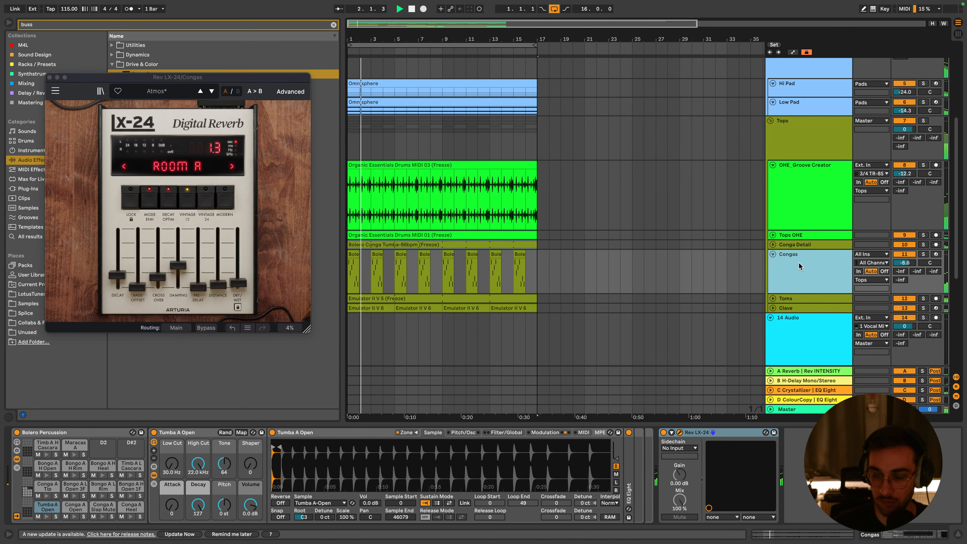
left_click(818, 202)
left_click(924, 165)
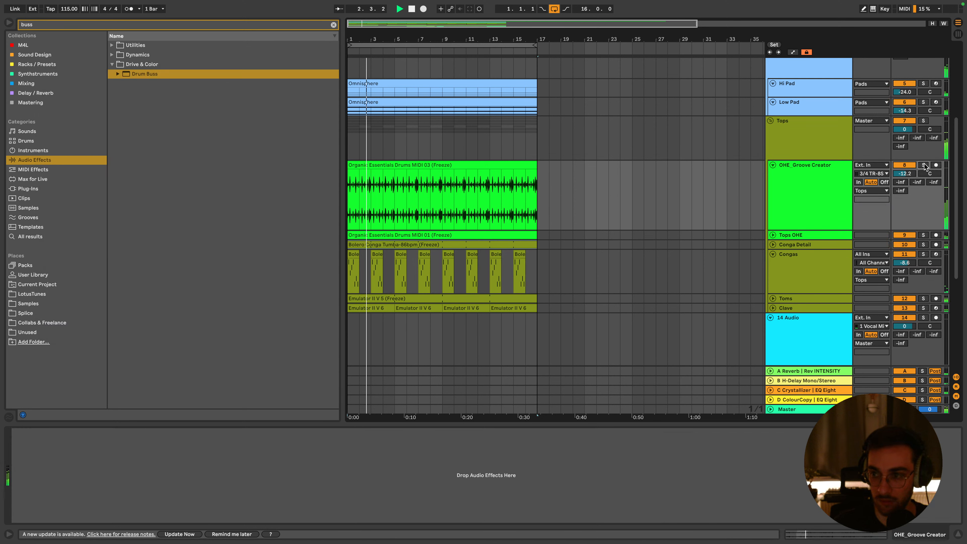
left_click(923, 235)
left_click(924, 235)
In the original groove track's Organic Essentials Drums MIDI 03 clip, deactivate all notes except the kicks, activate the kicks and restart playback
scroll(685, 164, "up", 4)
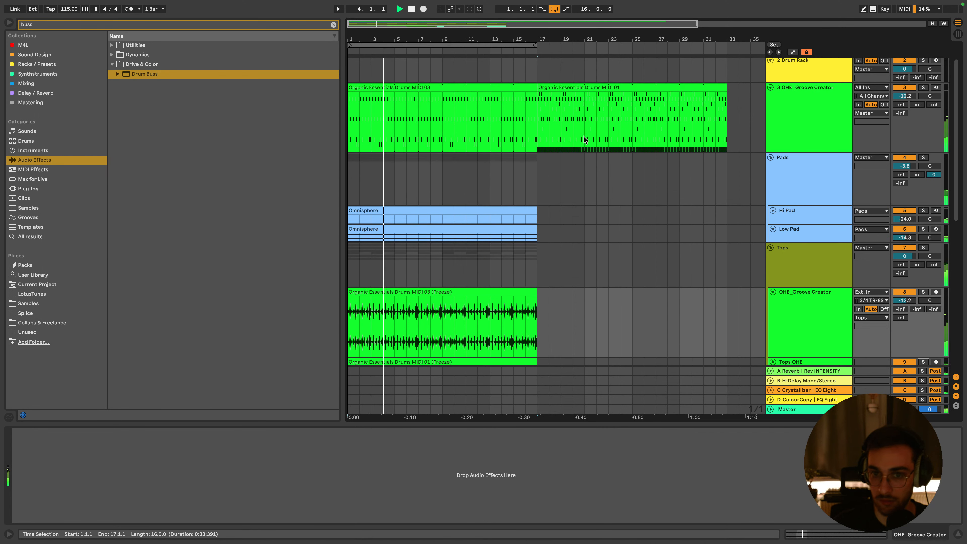
key("space")
left_click(472, 98)
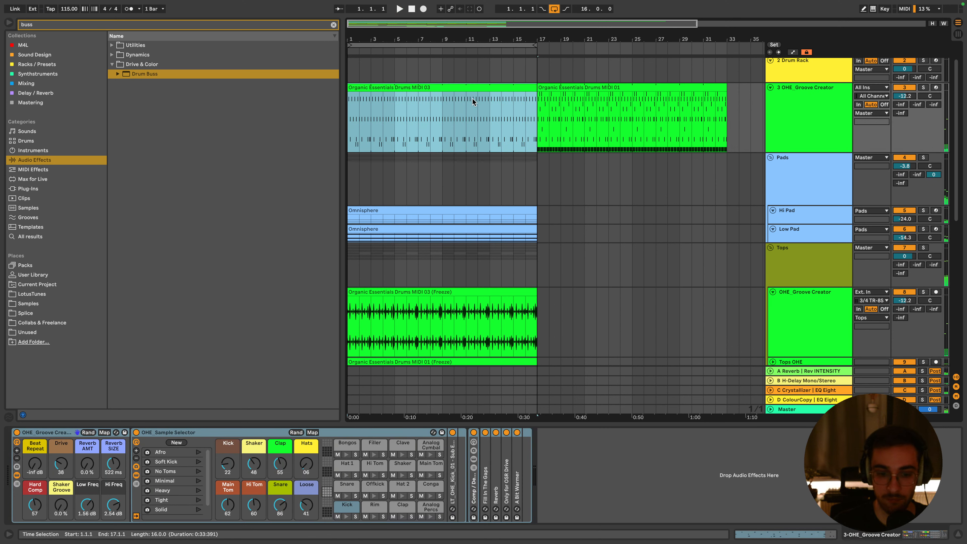
double_click(421, 87)
left_click_drag(163, 411, 966, 147)
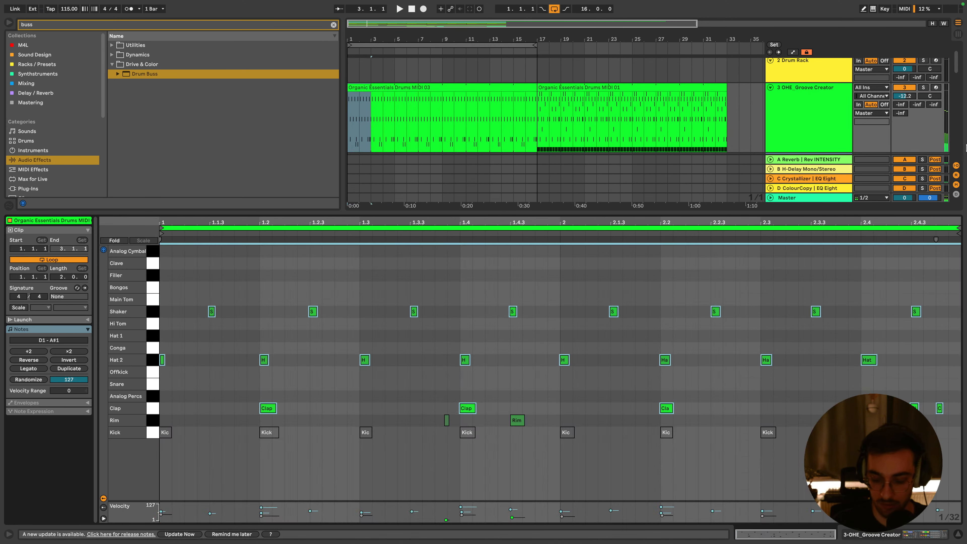
left_click_drag(812, 471, 135, 434)
left_click(515, 421)
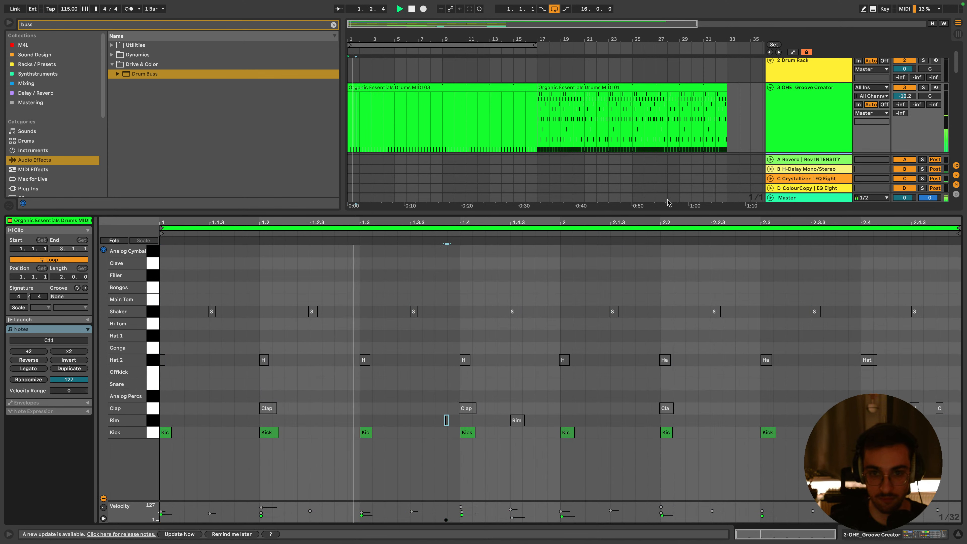
key("shift+Tab")
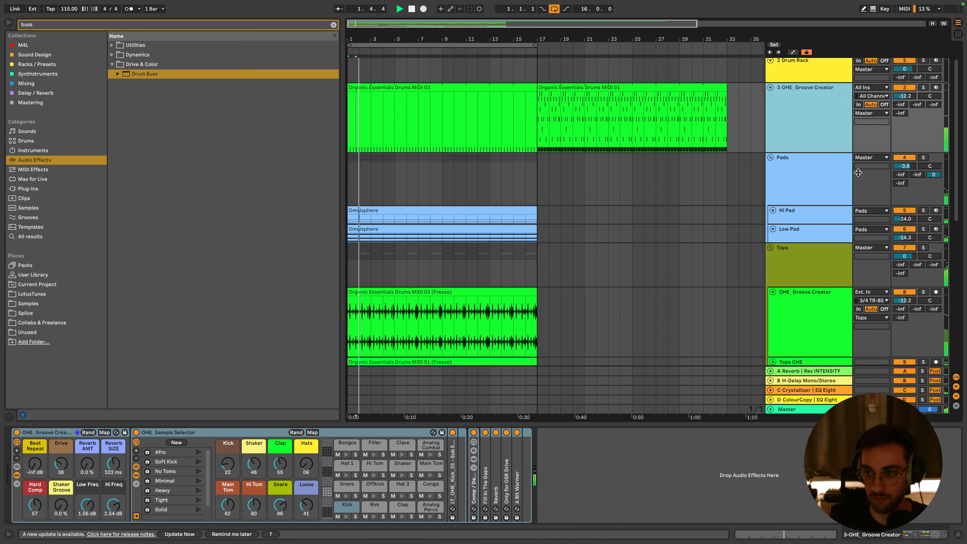
Lower the Tops group's volume to -3.4 dB and reduce the flattened OHE_Groove Creator track's height
left_click(798, 249)
left_click_drag(904, 256, 904, 265)
left_click(782, 311)
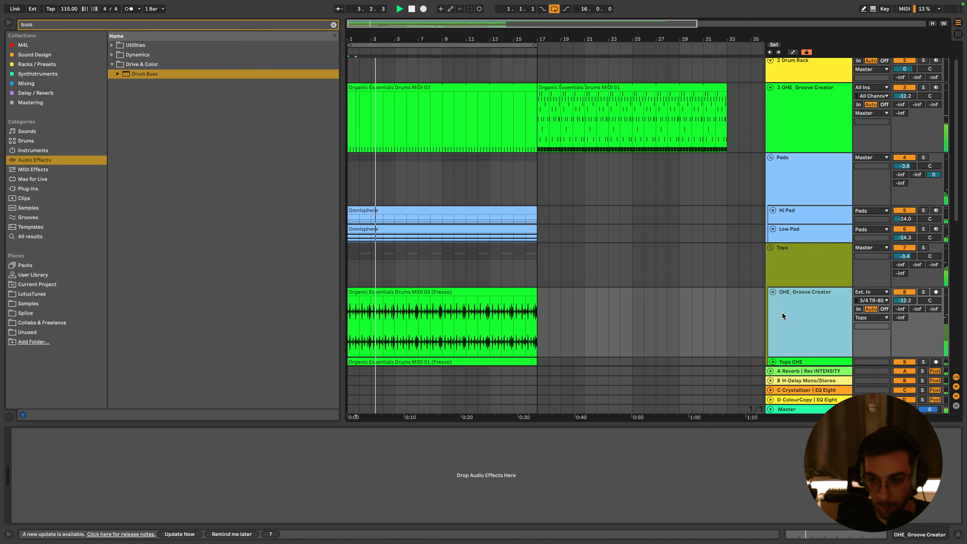
left_click_drag(788, 357, 667, 309)
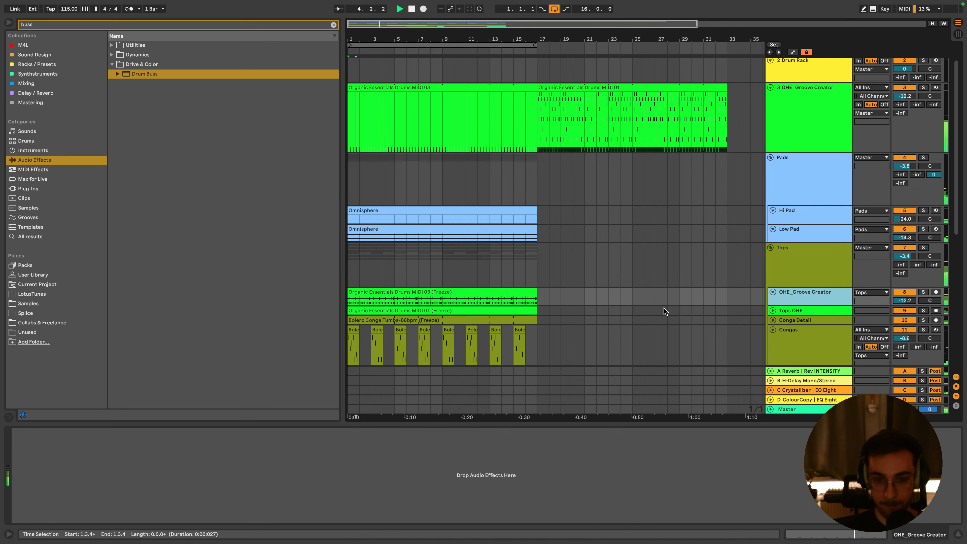
Unfold the Tops OHE track and audition it in solo
left_click(773, 311)
left_click(803, 312)
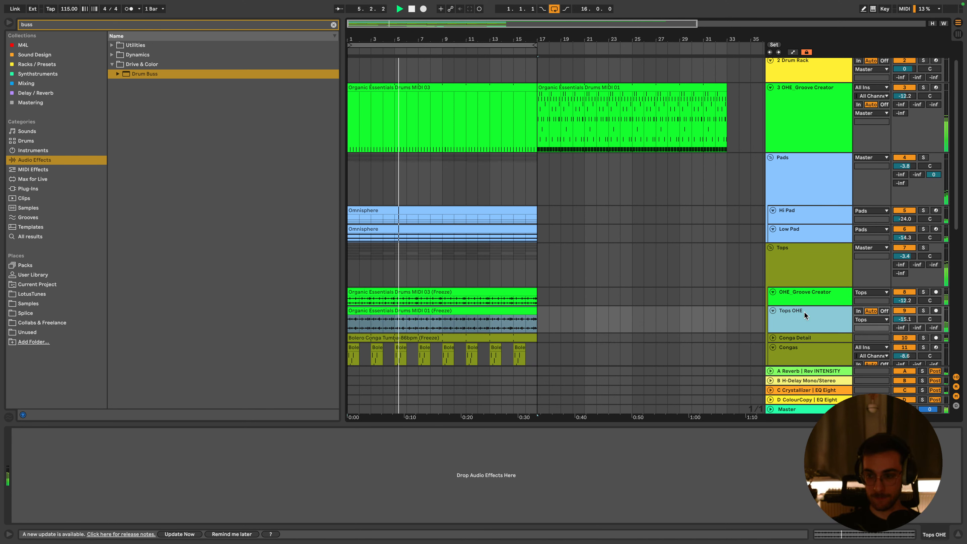
left_click(923, 310)
left_click(822, 313)
left_click(512, 311)
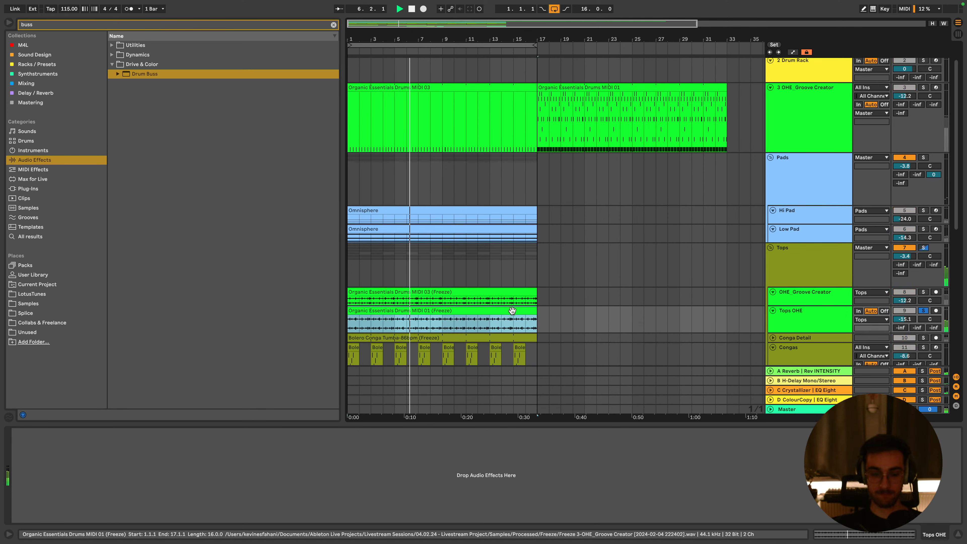
Compare the mix with the flattened OHE_Groove Creator track muted, then reactivate it and set its volume to -16.4 dB
left_click(923, 293)
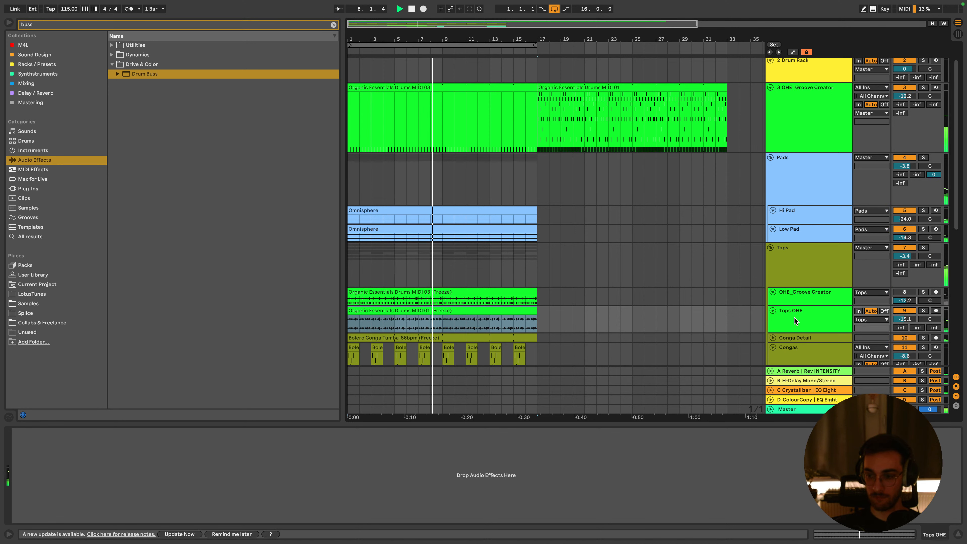
scroll(792, 309, "down", 1)
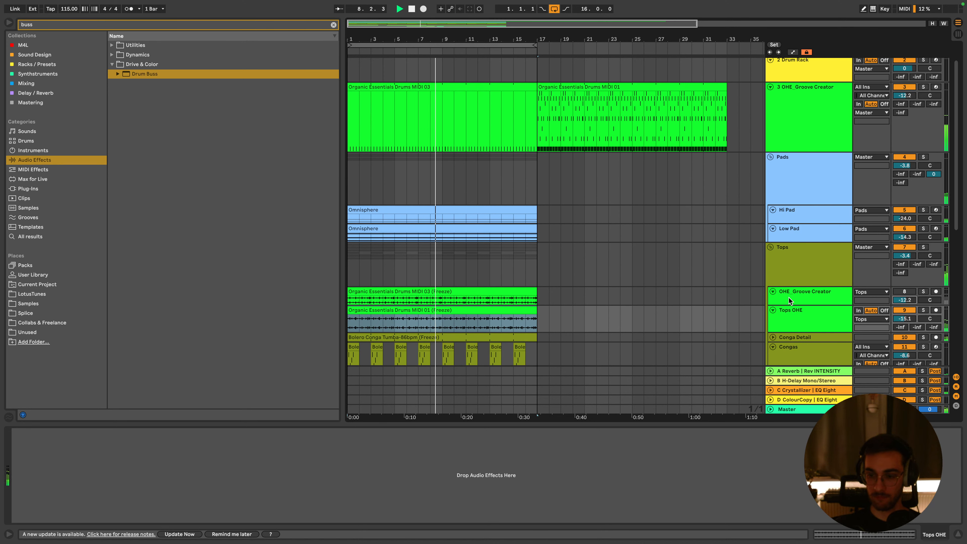
left_click(827, 297)
left_click_drag(911, 300, 911, 308)
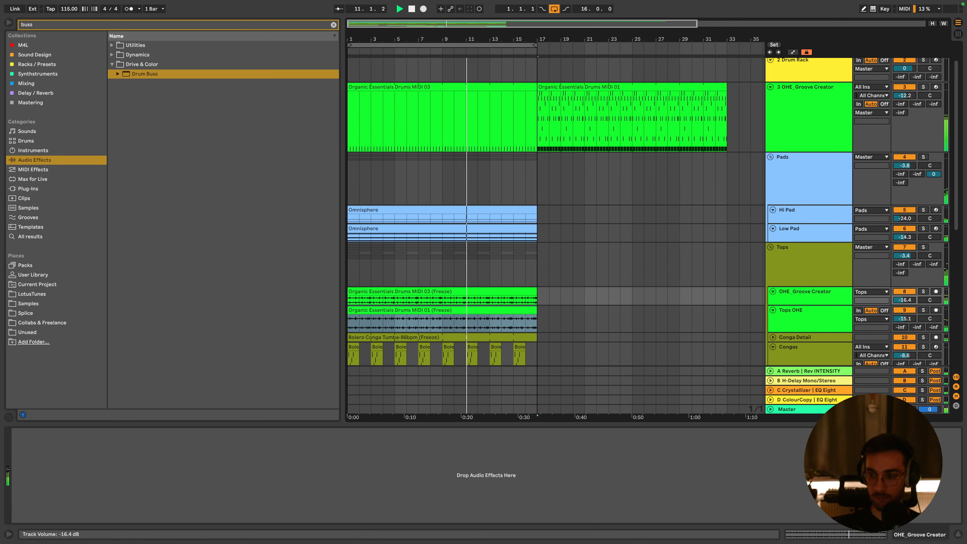
Select the kick notes' span in the original Organic Essentials Drums MIDI 03 clip and set the sample selector's Kick macro to 76
double_click(482, 88)
left_click(223, 381)
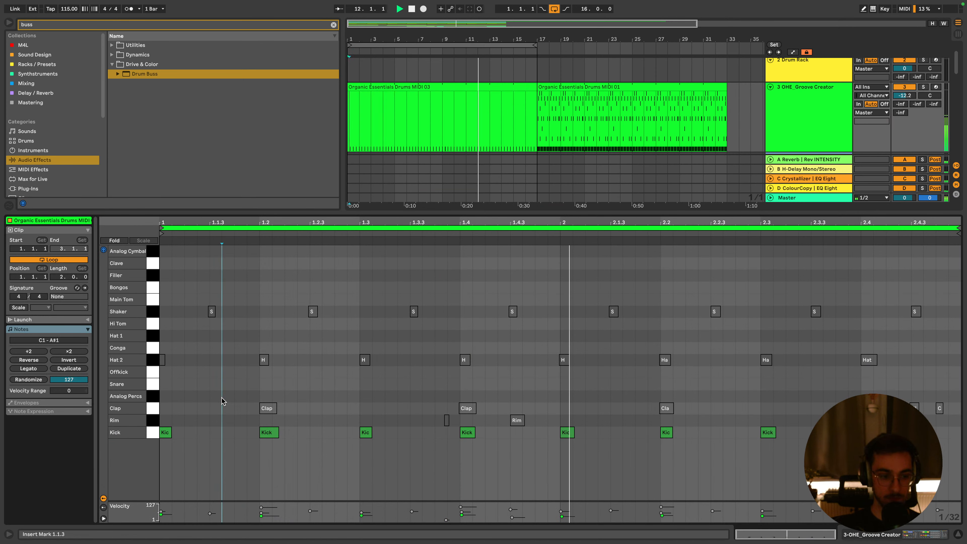
left_click_drag(163, 449, 947, 432)
key("shift+Tab")
left_click_drag(228, 463, 228, 458)
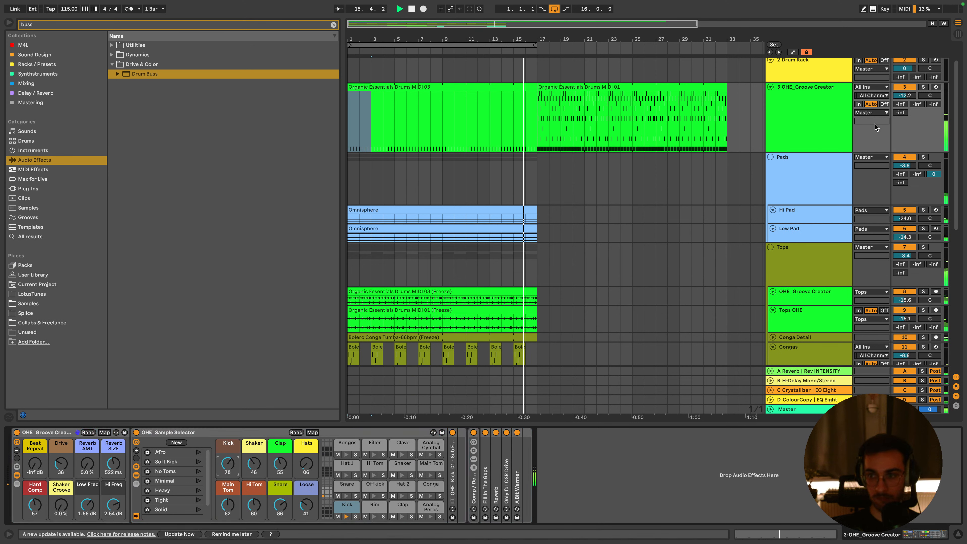
Set the original OHE_Groove Creator track's volume to -15.6 dB and stop playback
left_click_drag(905, 96, 904, 95)
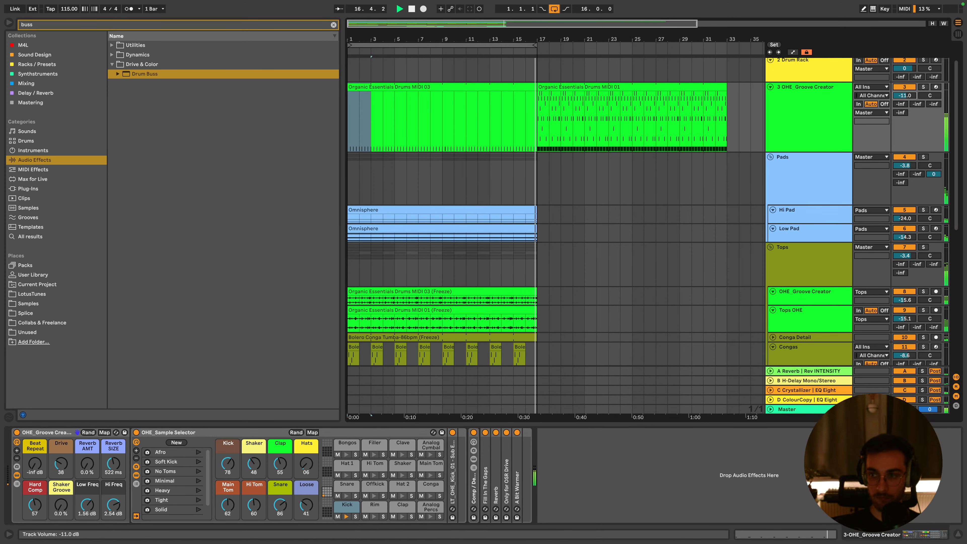
left_click_drag(904, 96, 905, 95)
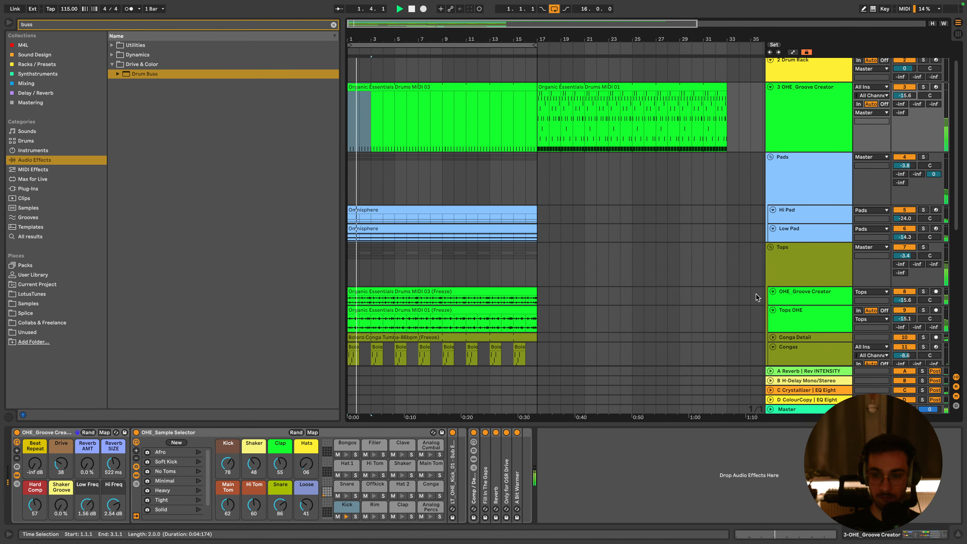
key("space")
Deactivate the OHE_Groove Creator and Tops OHE tracks inside the Tops group and play the mix without them
left_click(836, 274)
scroll(838, 275, "down", 3)
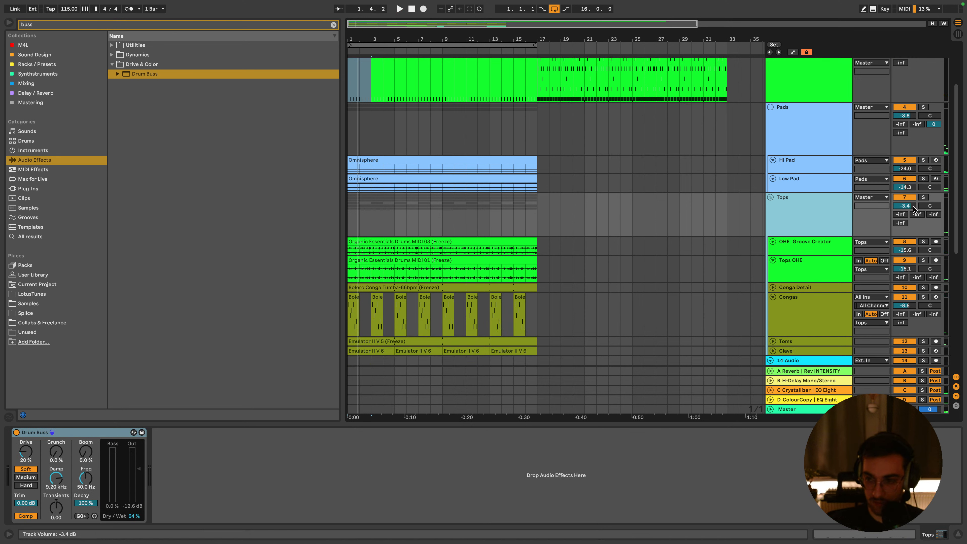
left_click(827, 256)
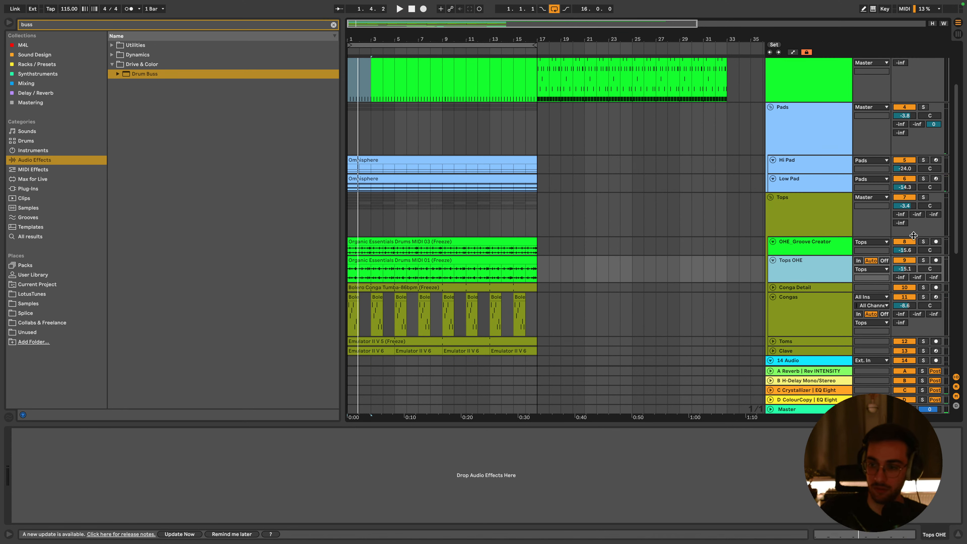
left_click(905, 242)
key("space")
left_click(904, 261)
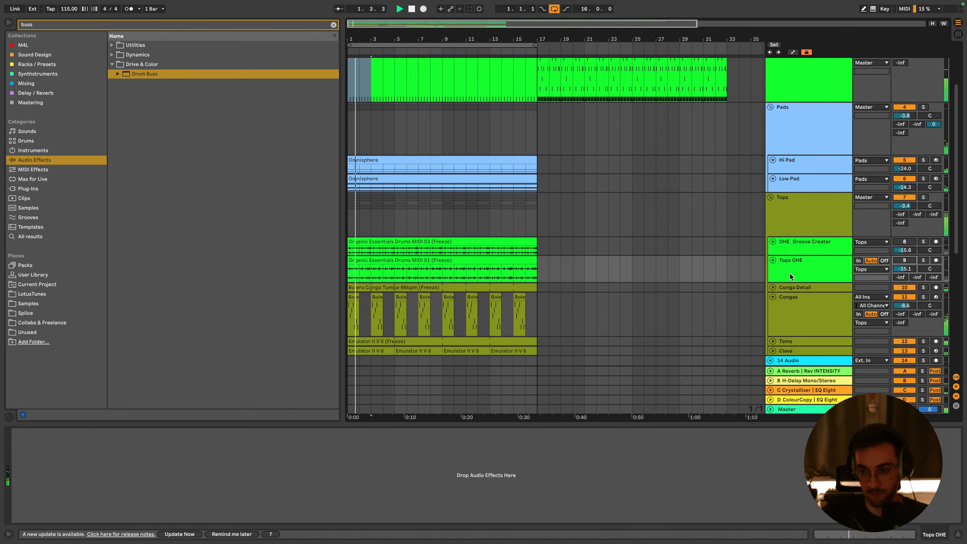
Fold the Congas, Tops OHE and flattened OHE_Groove Creator tracks and solo the Tops group
scroll(784, 259, "down", 2)
left_click(772, 276)
left_click(773, 236)
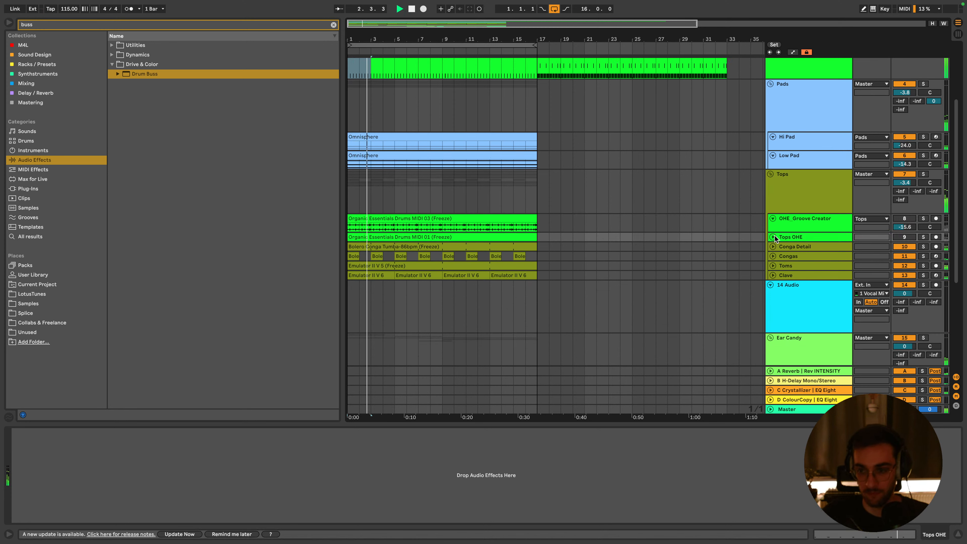
left_click(772, 217)
left_click(809, 209)
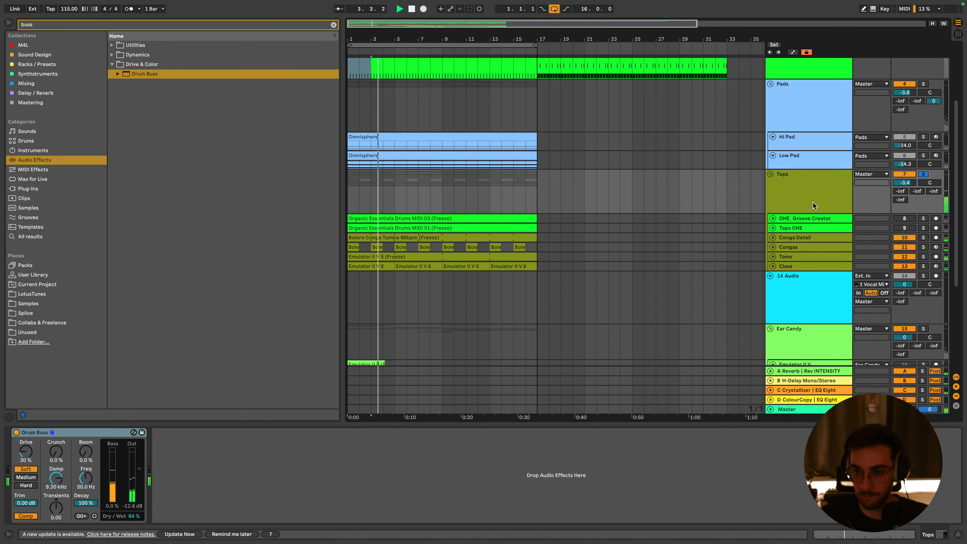
Open the Kick pad's sampler in the original OHE_Groove Creator track's rack and expand it
scroll(607, 217, "up", 8)
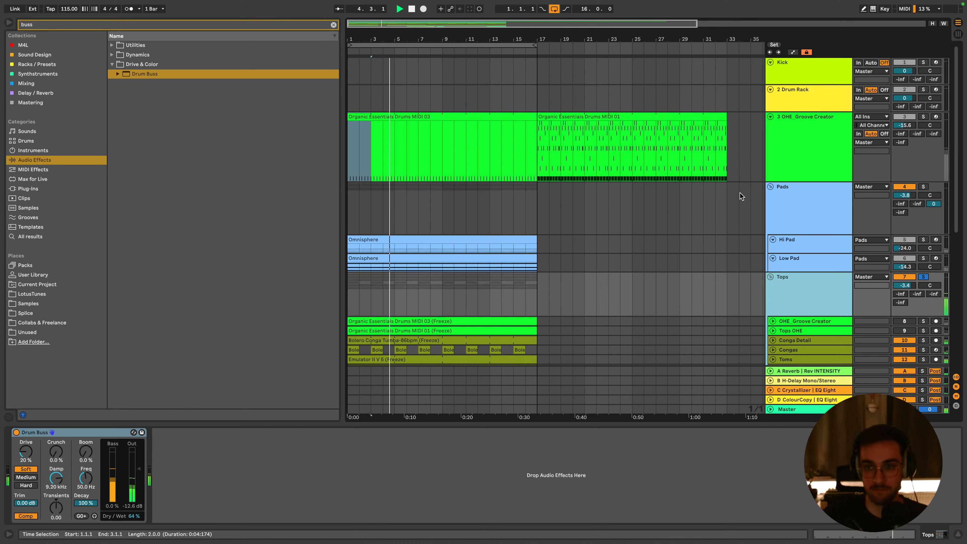
left_click(816, 156)
left_click(578, 117)
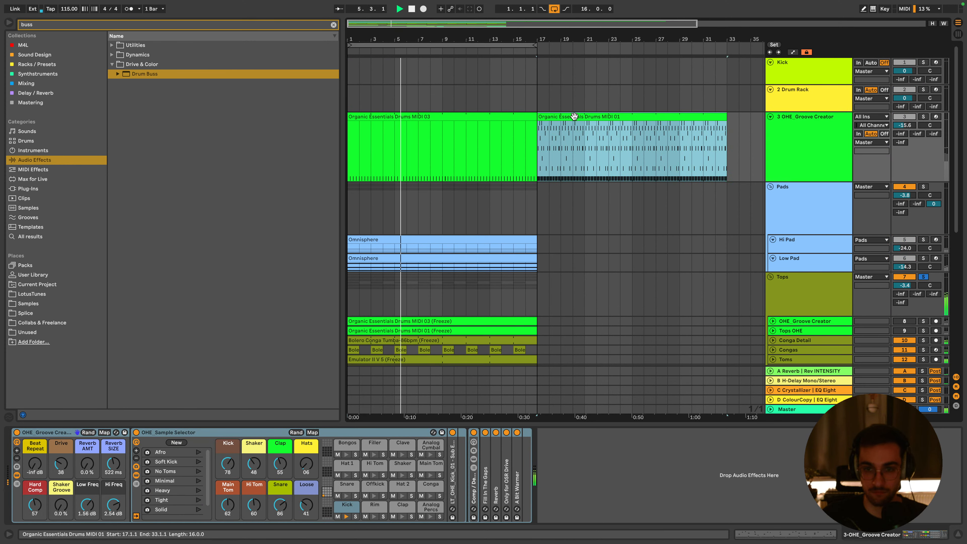
left_click(463, 118)
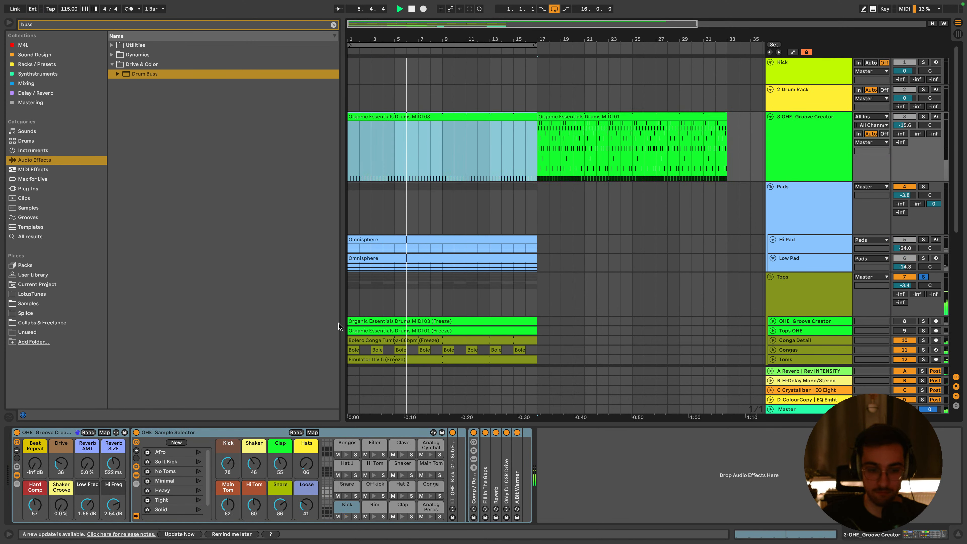
left_click(234, 458)
double_click(345, 506)
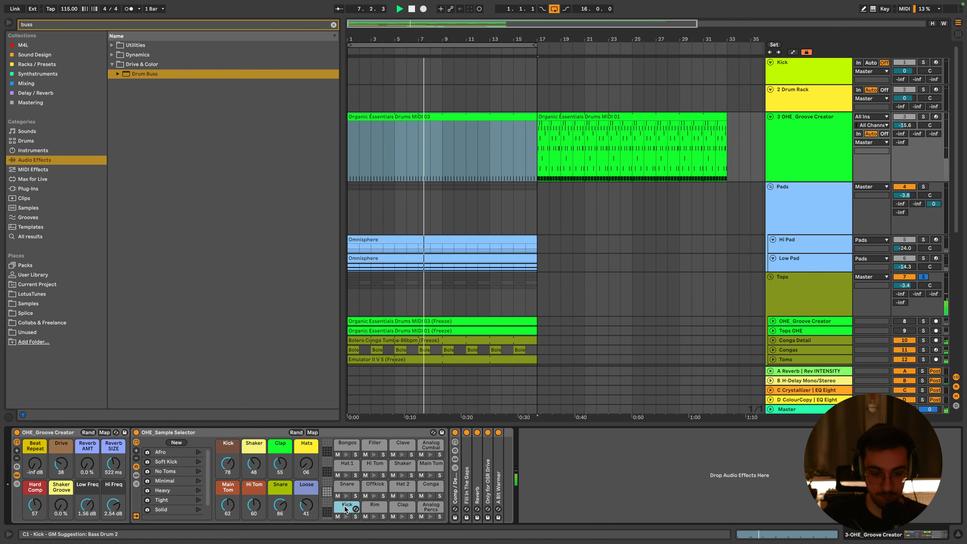
double_click(345, 509)
double_click(454, 476)
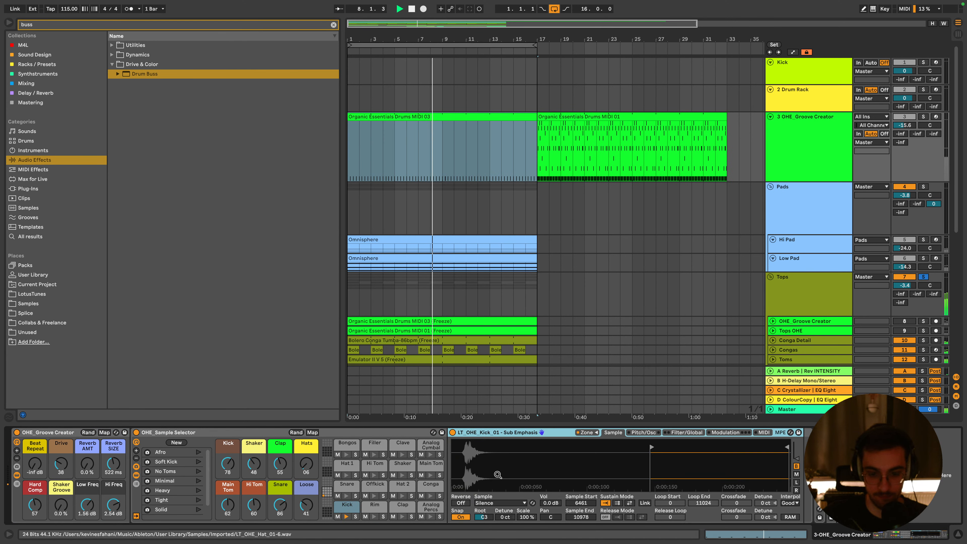
Open the kick sampler's zone editor and display its sample selector ranges
left_click(595, 434)
left_click(428, 224)
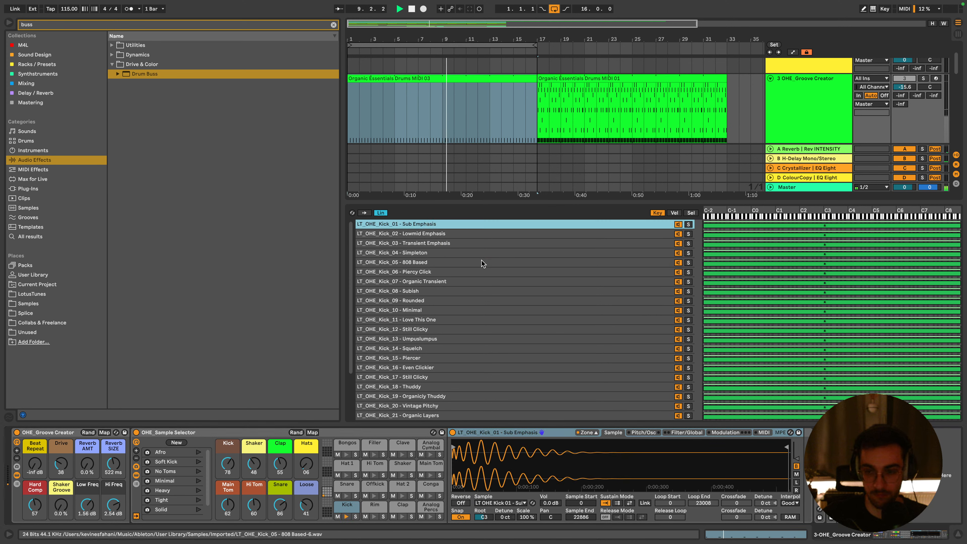
left_click(691, 212)
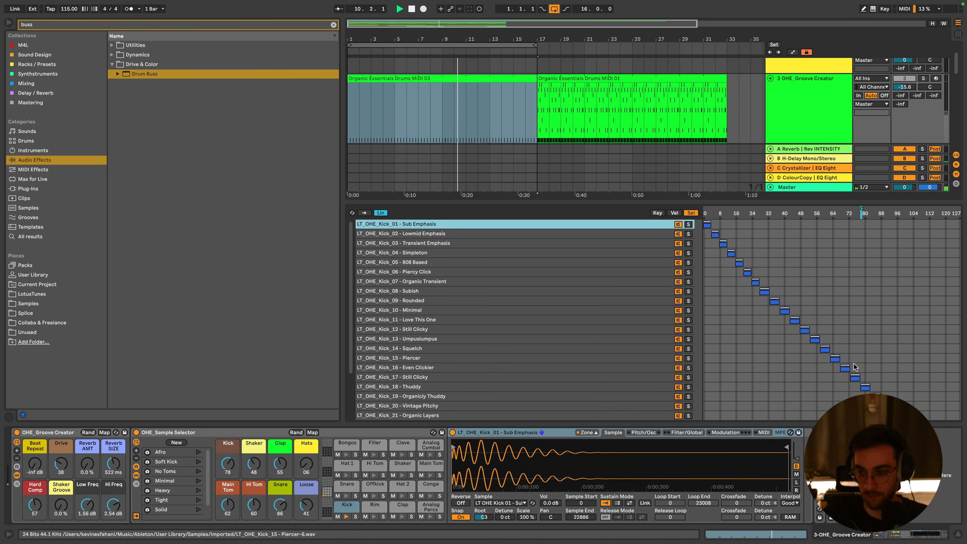
Restart playback, pick the LT_OHE_Kick_18 - Thuddy zone and locate its sample file in the browser
key("space")
left_click(854, 378)
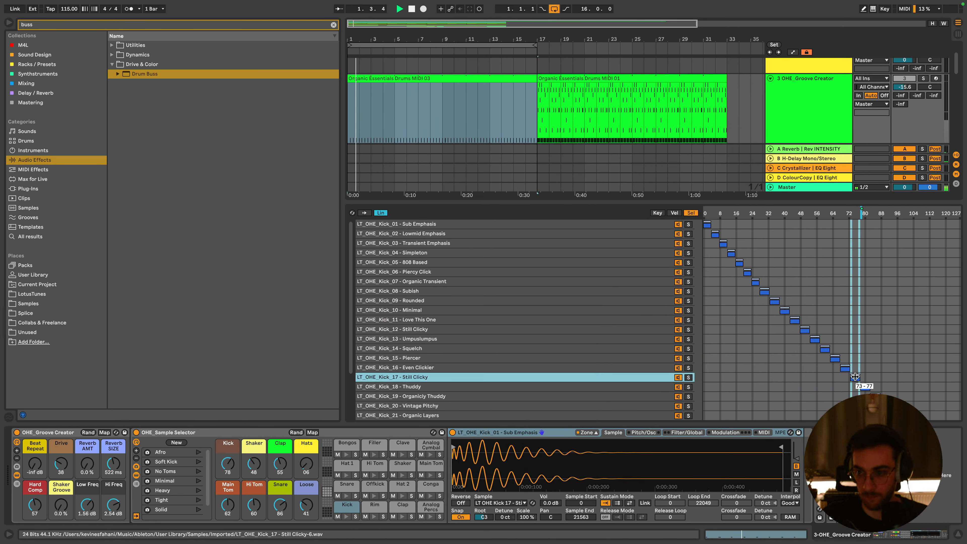
left_click(864, 384)
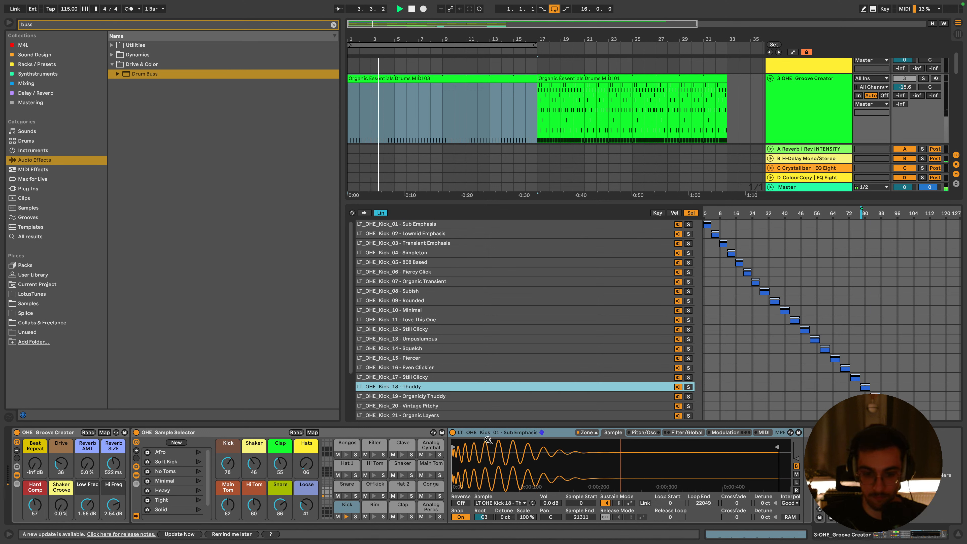
right_click(432, 393)
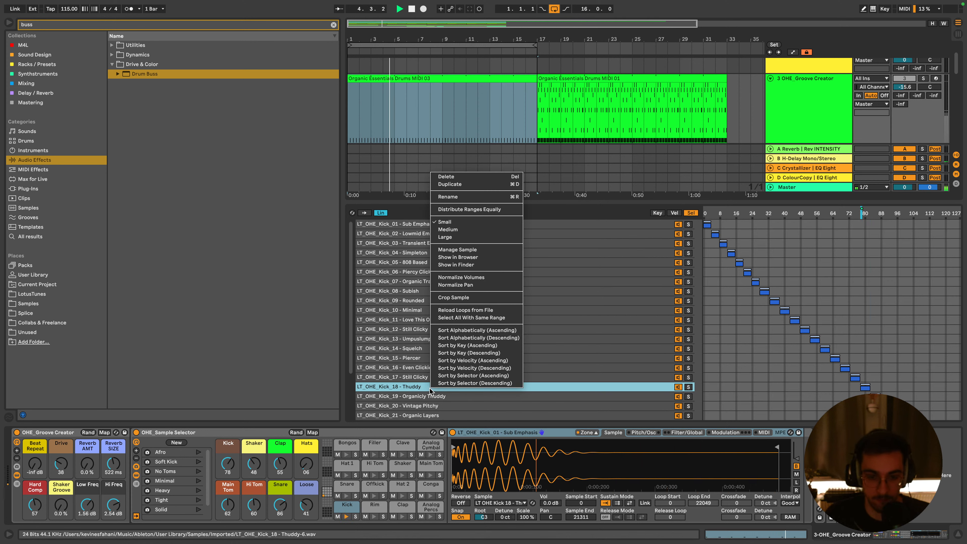
left_click(482, 259)
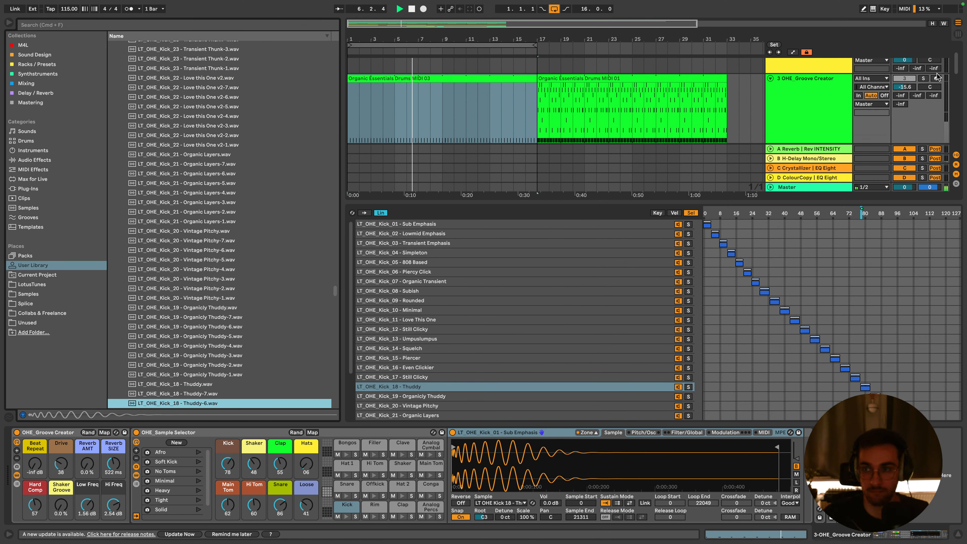
Restart playback with the original OHE_Groove Creator track soloed and check the kick notes in its clip
key("space")
left_click(923, 79)
key("shift+Tab")
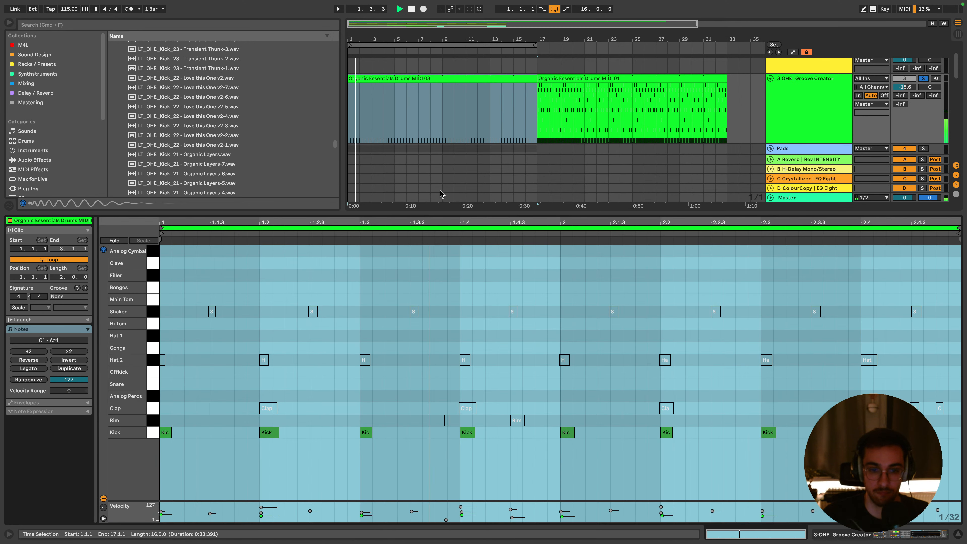
key("shift+Tab")
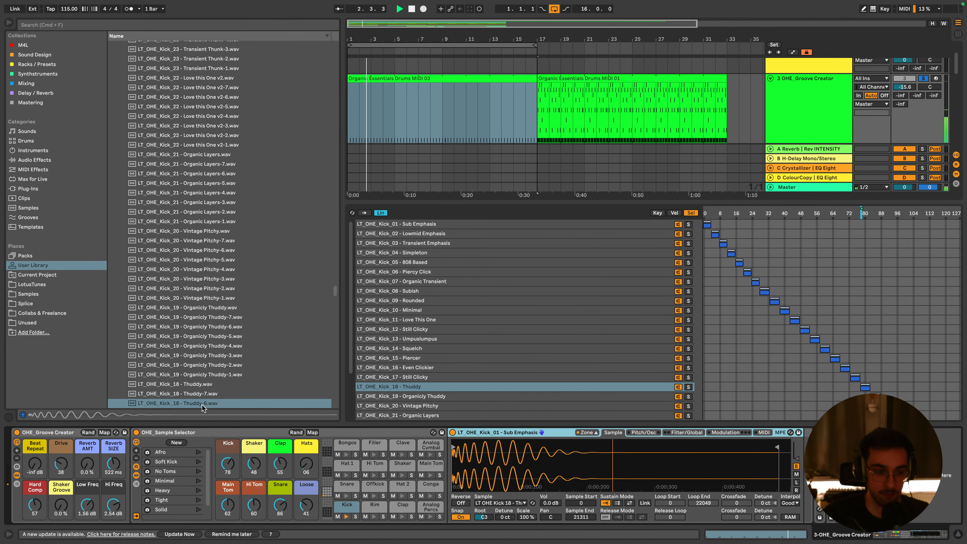
Audition the LT_OHE_Kick_18 - Thuddy sample versions in the browser
left_click(206, 384)
left_click(190, 403)
left_click(192, 393)
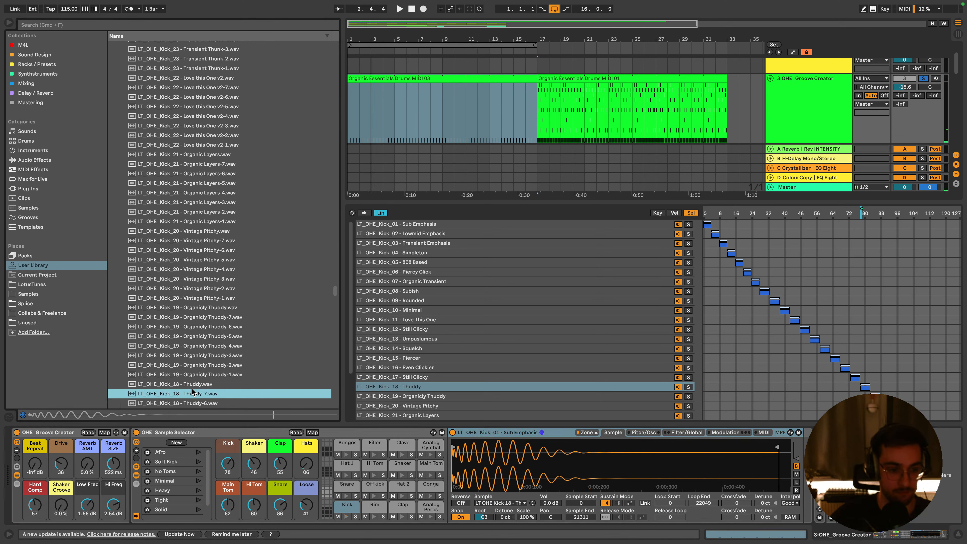
left_click(191, 385)
left_click(191, 395)
left_click(198, 385)
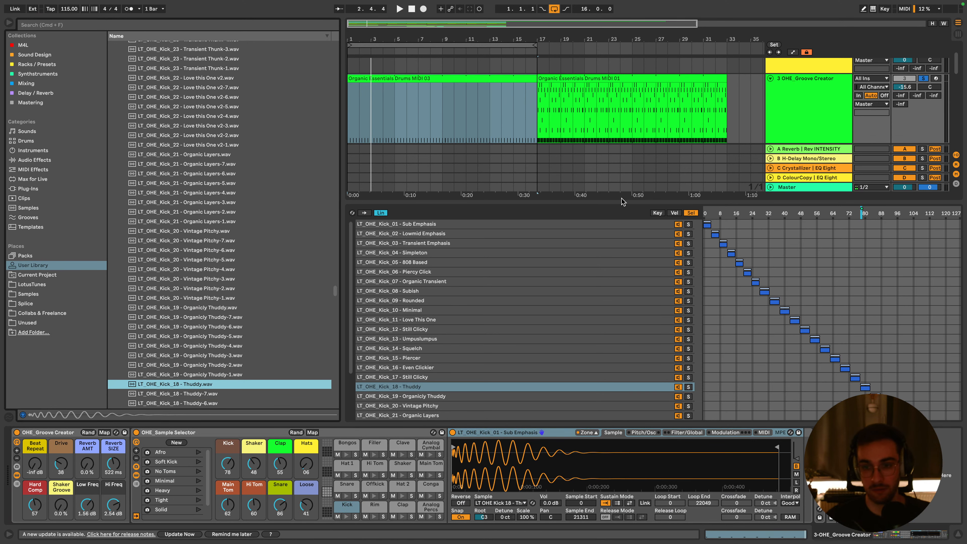
Close the zone editor and load LT_OHE_Kick_18 - Thuddy.wav onto the C1 pad of the 2 Drum Rack track
left_click(590, 433)
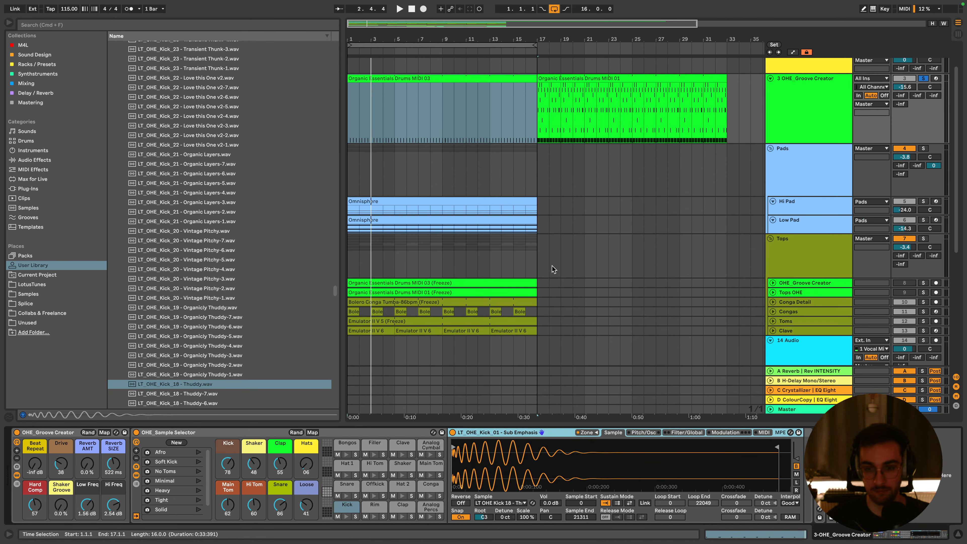
scroll(553, 268, "up", 3)
left_click(809, 94)
left_click_drag(163, 384, 91, 499)
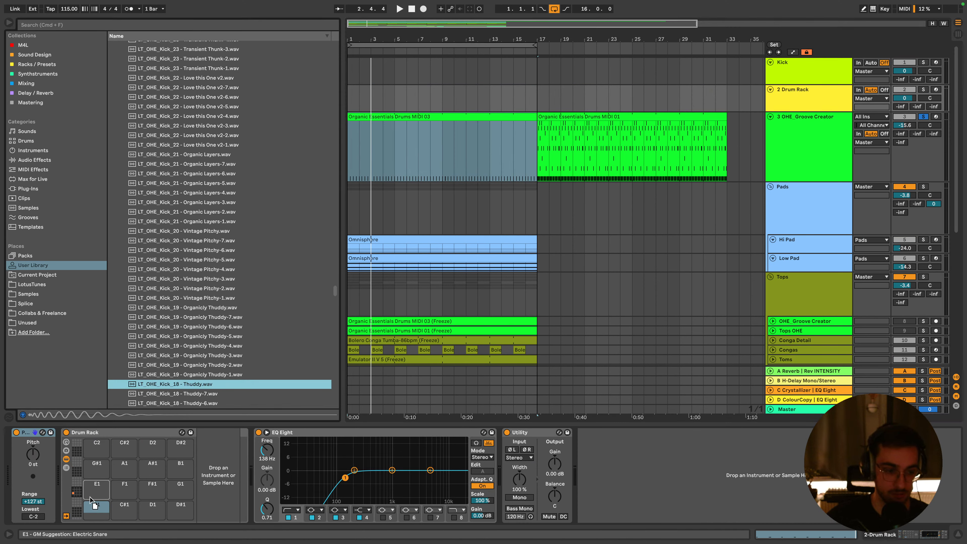
Copy the Organic Essentials Drums MIDI 03 clip from the original groove track to the start of the 2 Drum Rack track
left_click_drag(367, 123, 376, 105)
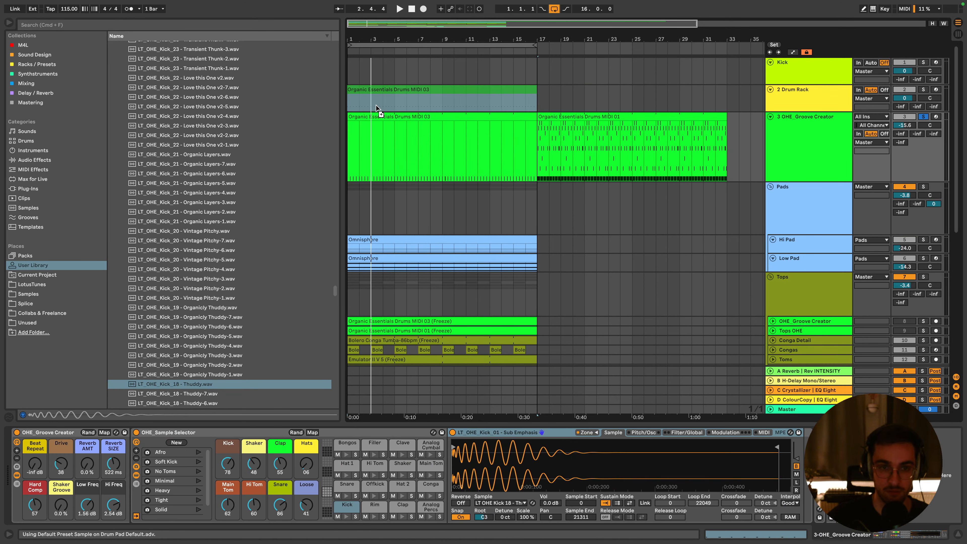
left_click(381, 95)
left_click(406, 116)
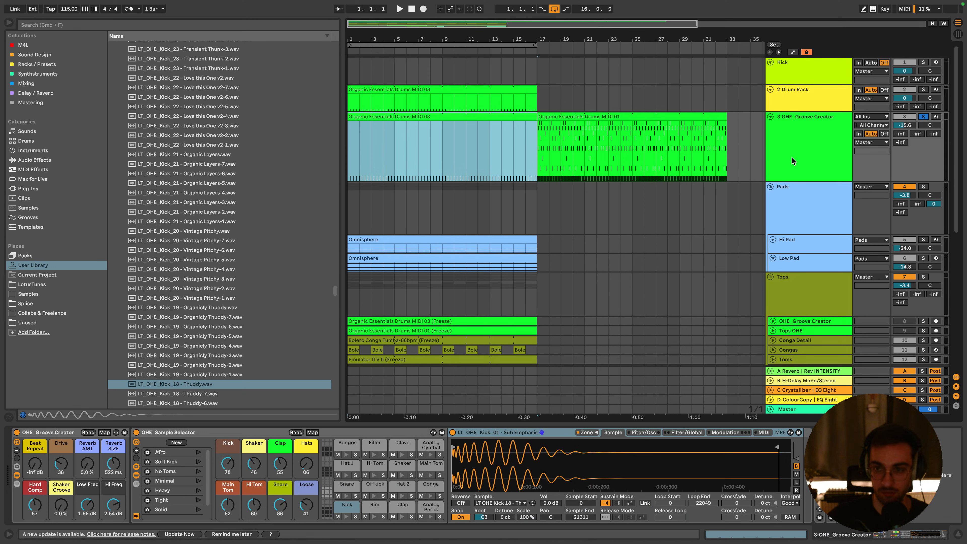
Unsolo and deactivate the original OHE_Groove Creator track and start playback
left_click(923, 117)
left_click(900, 117)
key("space")
Solo the 2 Drum Rack track and shorten the Thuddy kick sample by moving its end point earlier
left_click(923, 90)
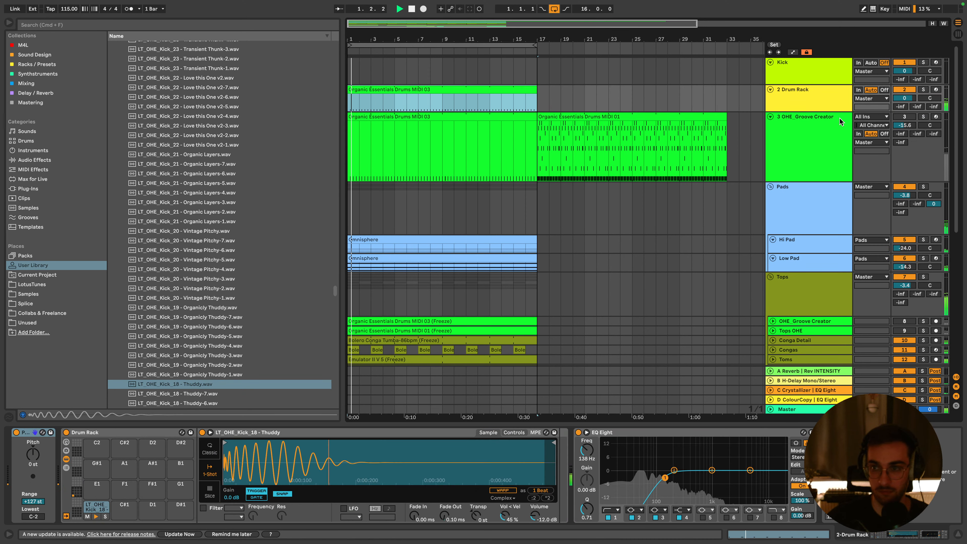
left_click(923, 90)
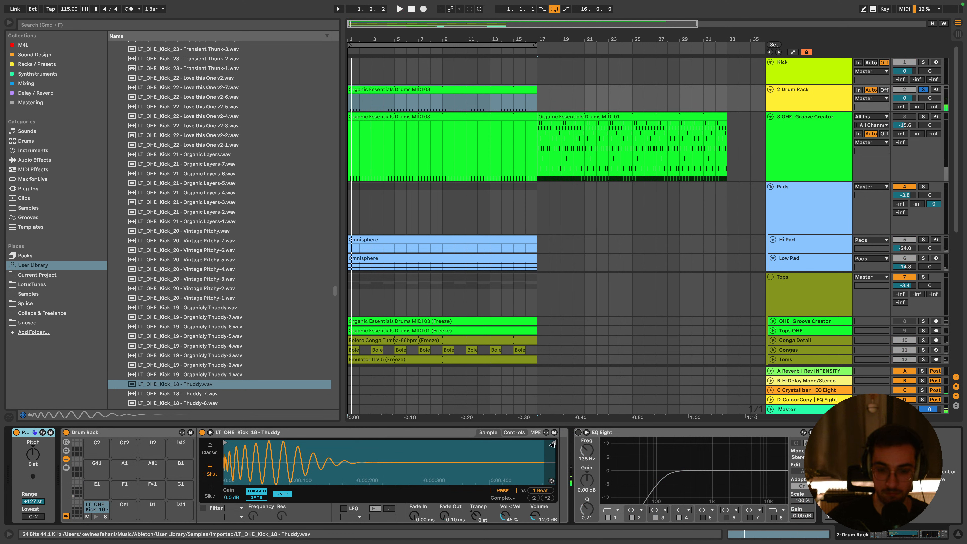
left_click_drag(552, 444, 343, 444)
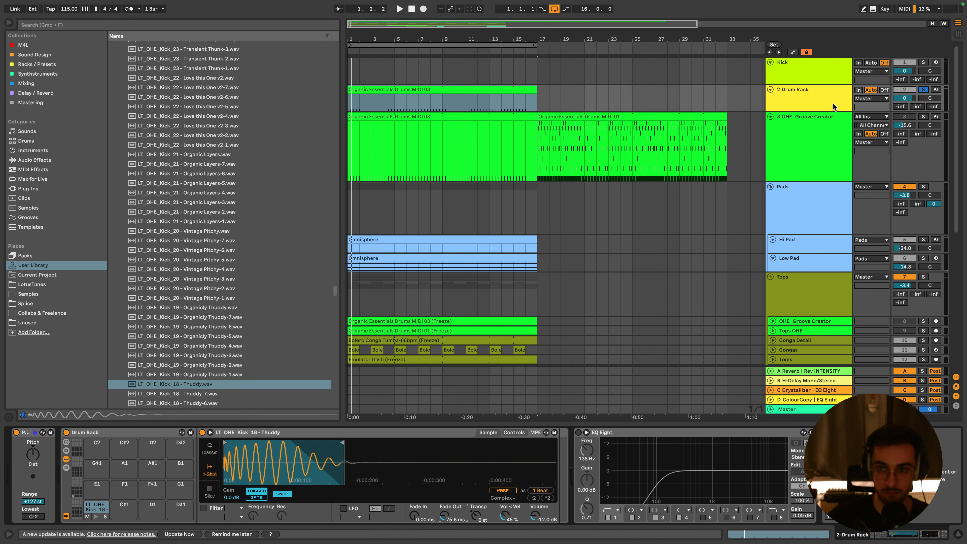
Play the kick, set the 2 Drum Rack track's volume to -5.3 dB and unsolo the track
left_click(837, 116)
key("space")
left_click_drag(905, 98, 904, 118)
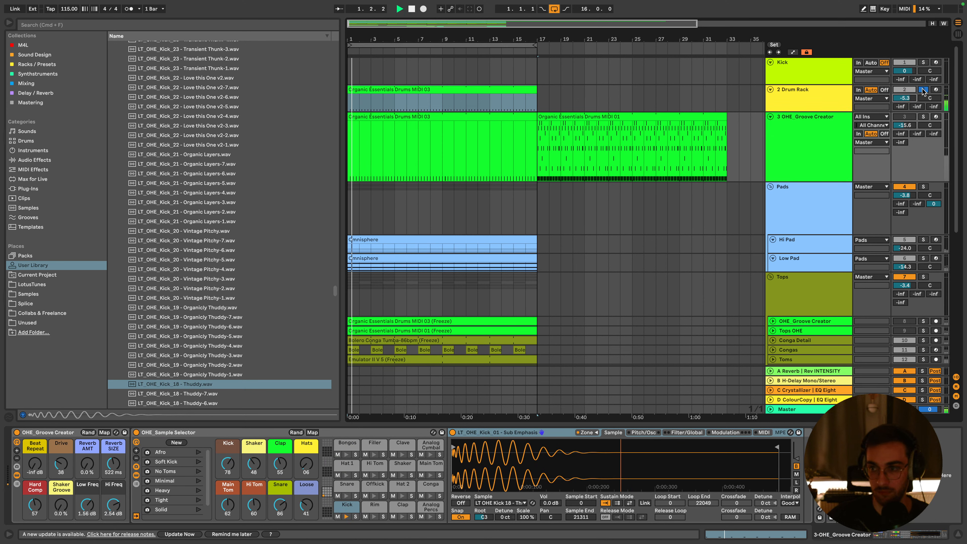
left_click(923, 90)
left_click(826, 122)
left_click(770, 117)
left_click(786, 105)
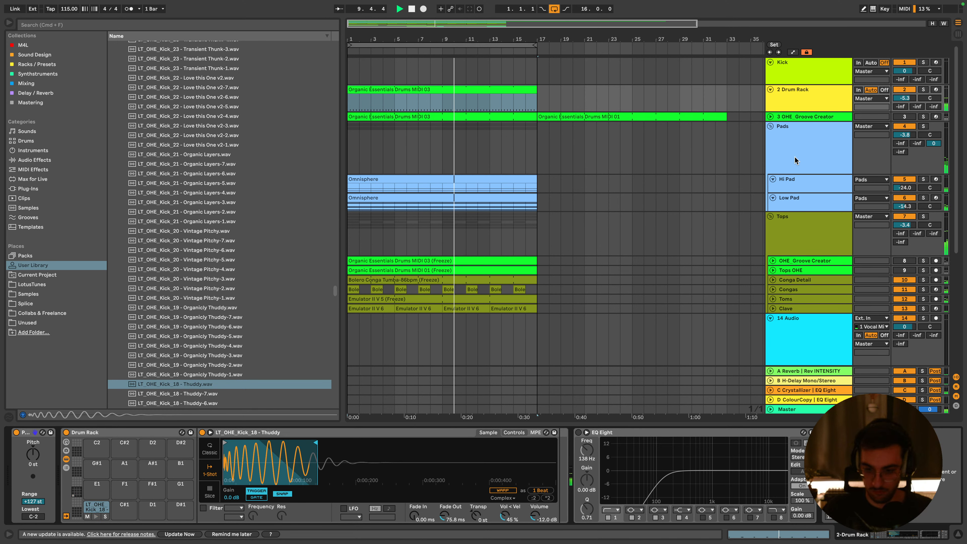
left_click(790, 145)
left_click(773, 116)
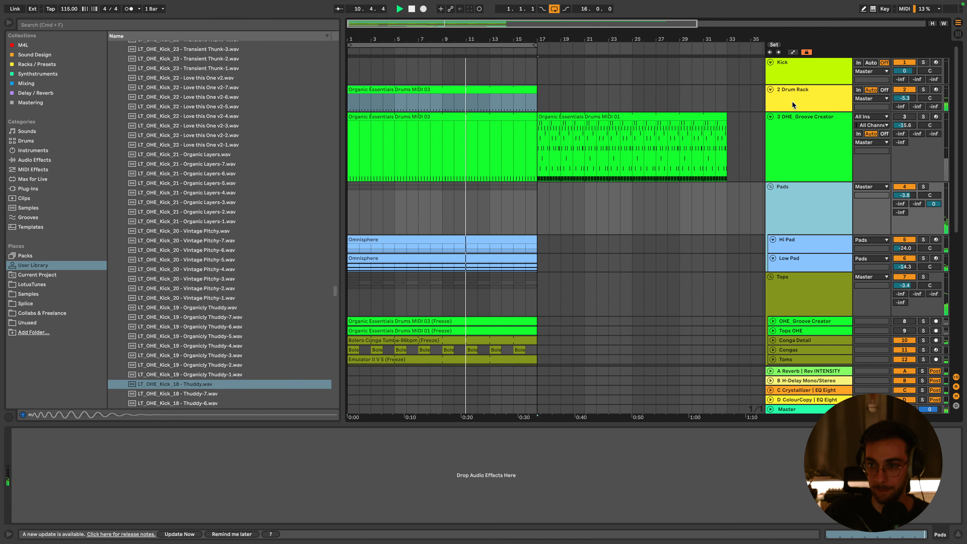
Reactivate the OHE_Groove Creator and Tops OHE tracks inside the Tops group
left_click(790, 120)
left_click(808, 187)
scroll(805, 213, "down", 4)
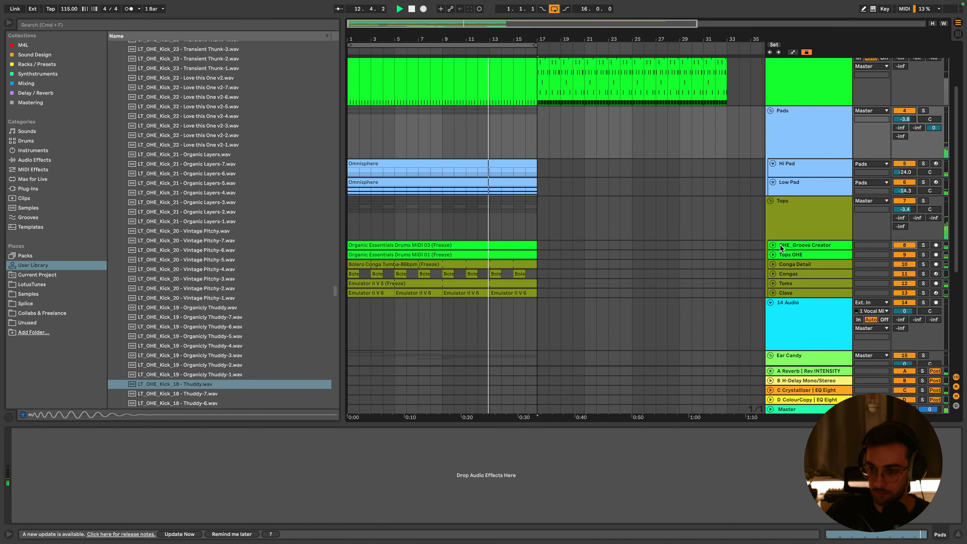
Move the empty audio track into the Tops group below Clave and remove the extra MIDI track inserted there
left_click(785, 257)
left_click(795, 292)
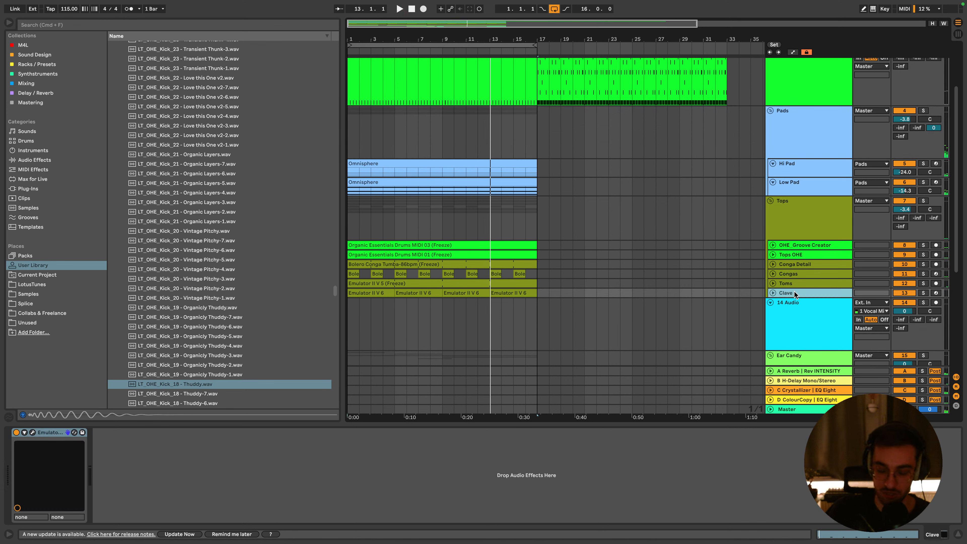
key("super+shift+t")
left_click_drag(785, 321, 788, 315)
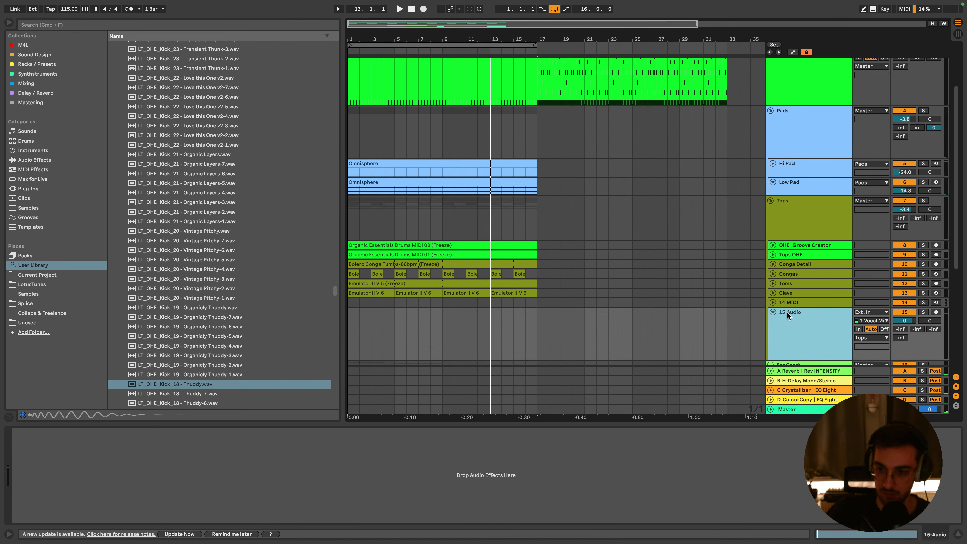
left_click(788, 303)
key("Delete")
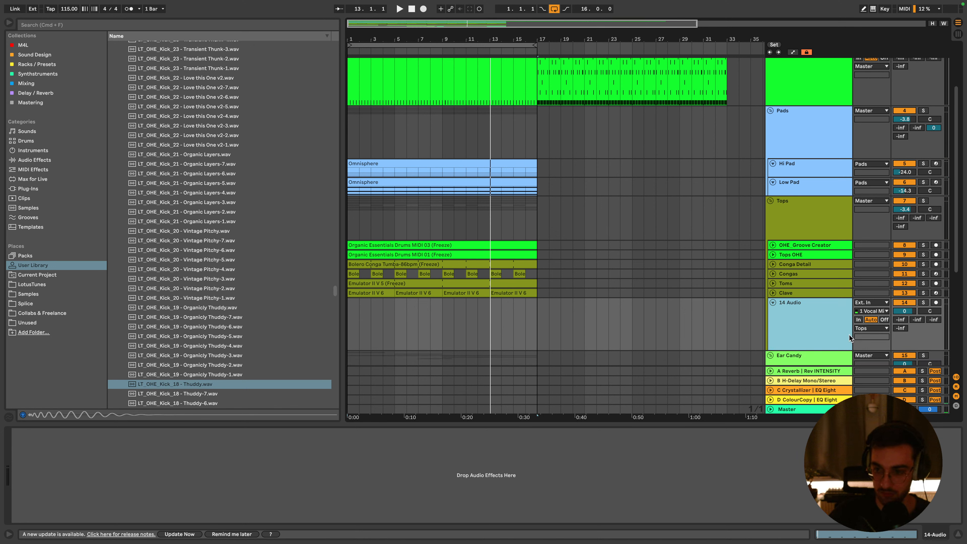
Set the audio input of the 14 Audio track to No Input
left_click(865, 302)
left_click(809, 329)
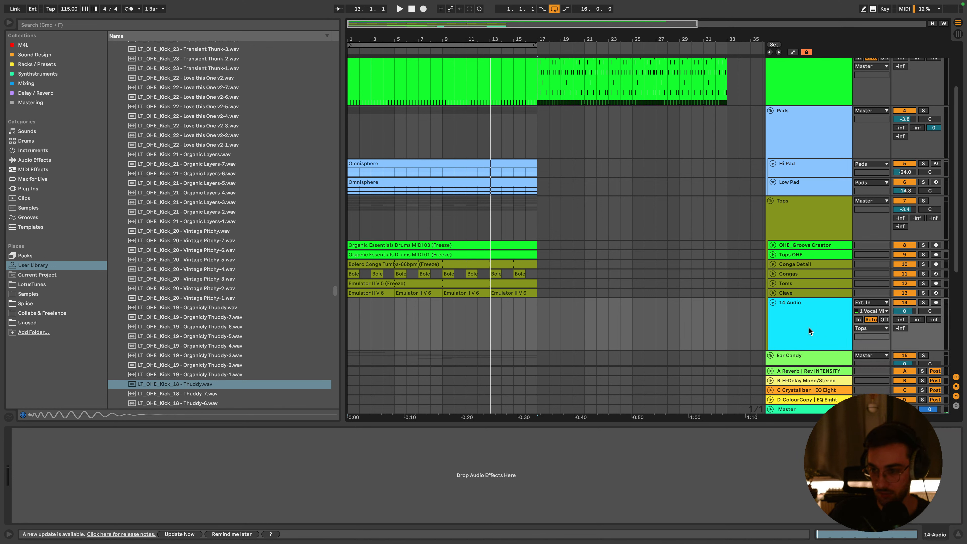
left_click(871, 302)
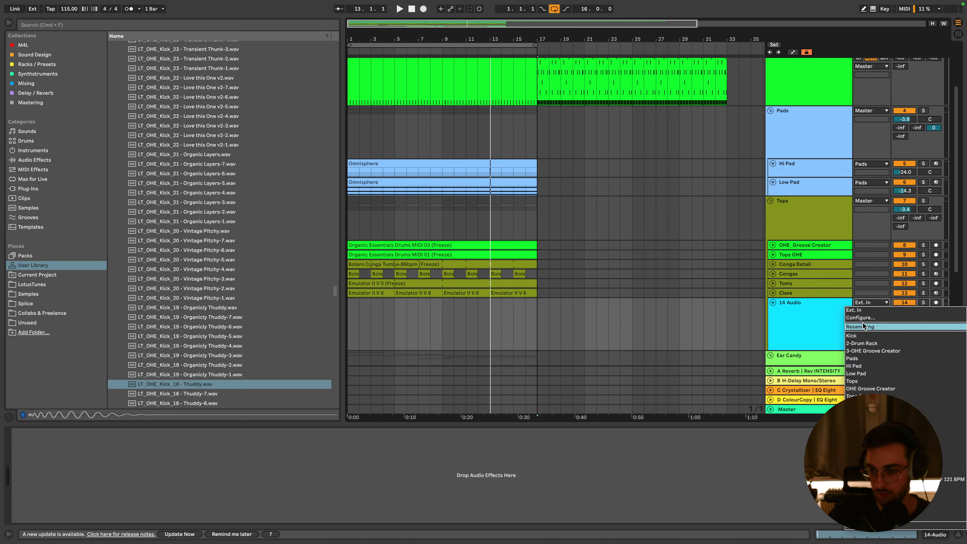
left_click(872, 526)
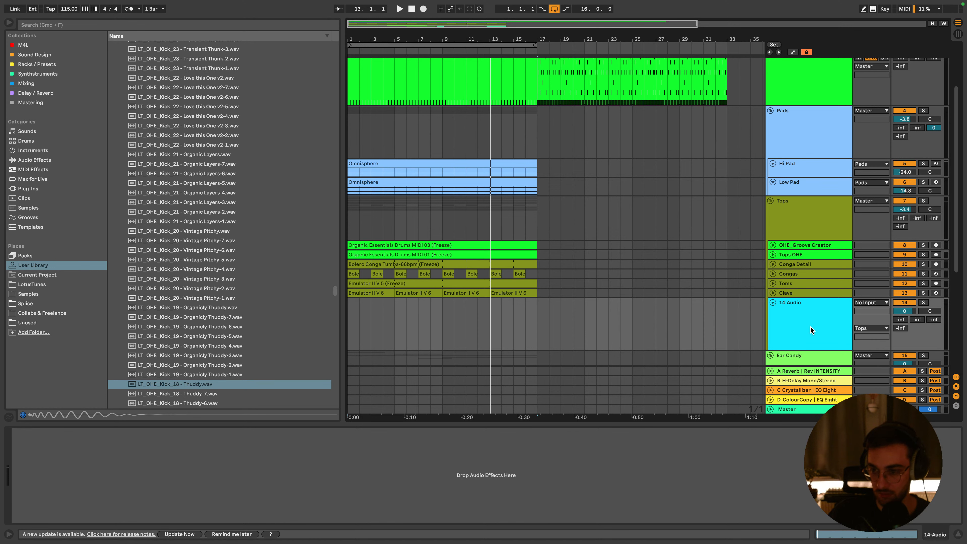
Open the Shaker Loops folder among the drum loops of the LotusTunes - Organic House Essentials sound pack
left_click(44, 284)
left_click(124, 169)
left_click(124, 151)
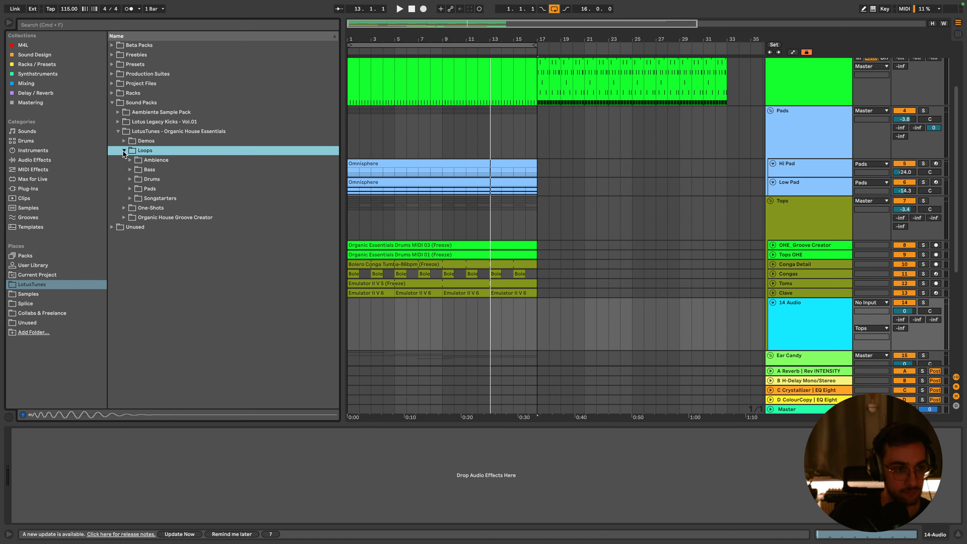
left_click(132, 198)
left_click(132, 179)
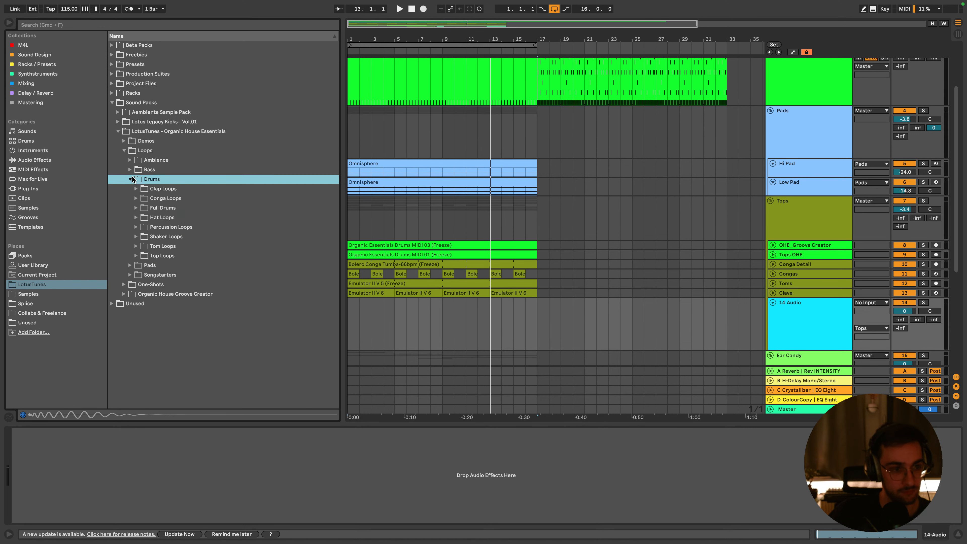
left_click(139, 237)
Place LT_OHE_Shaker Loop_06_120 BPM_Swingy.wav at bar 1 on track 14 and set the track's volume to -27.8 dB
left_click(204, 286)
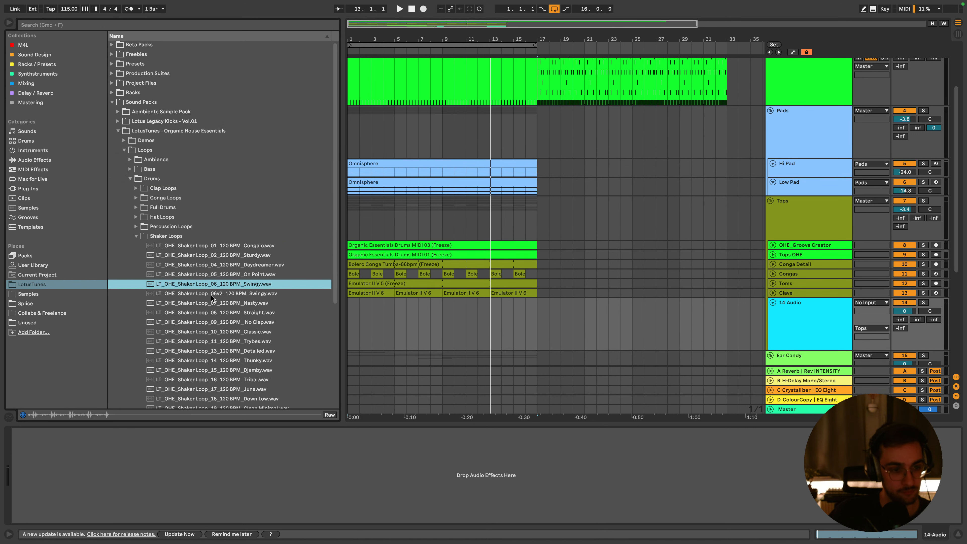
scroll(228, 290, "down", 2)
left_click_drag(266, 266, 353, 325)
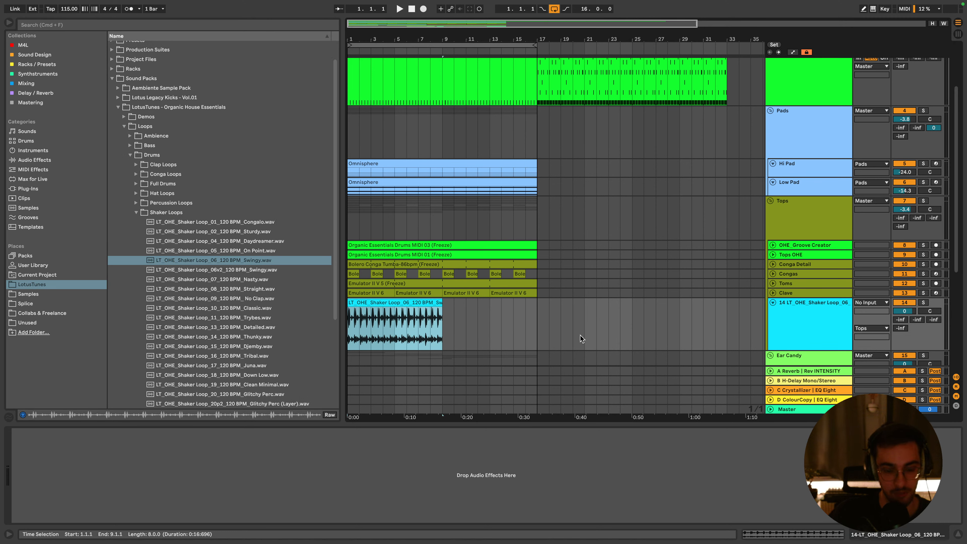
left_click_drag(905, 311, 904, 343)
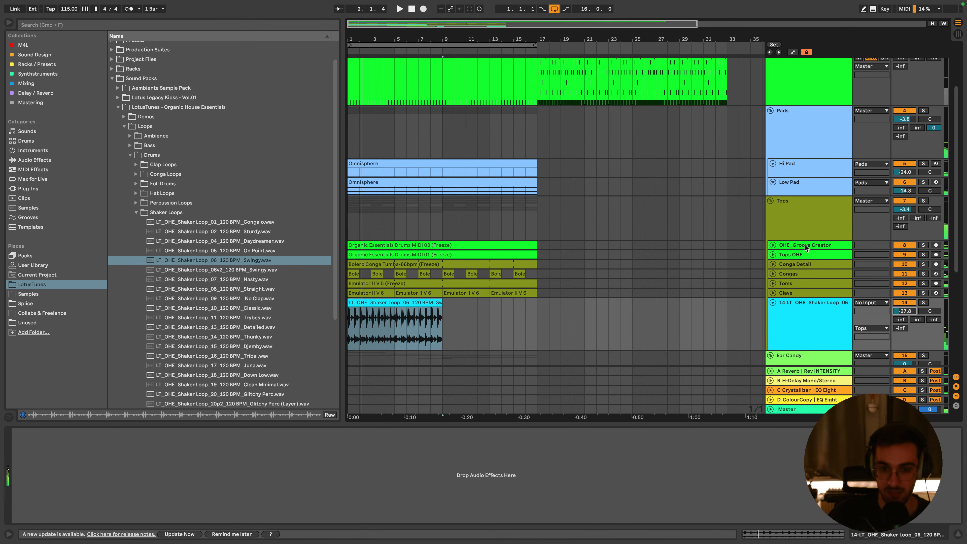
Unfold Tops OHE to inspect its frozen clip, and play the set with OHE_Groove Creator soloed
left_click(773, 254)
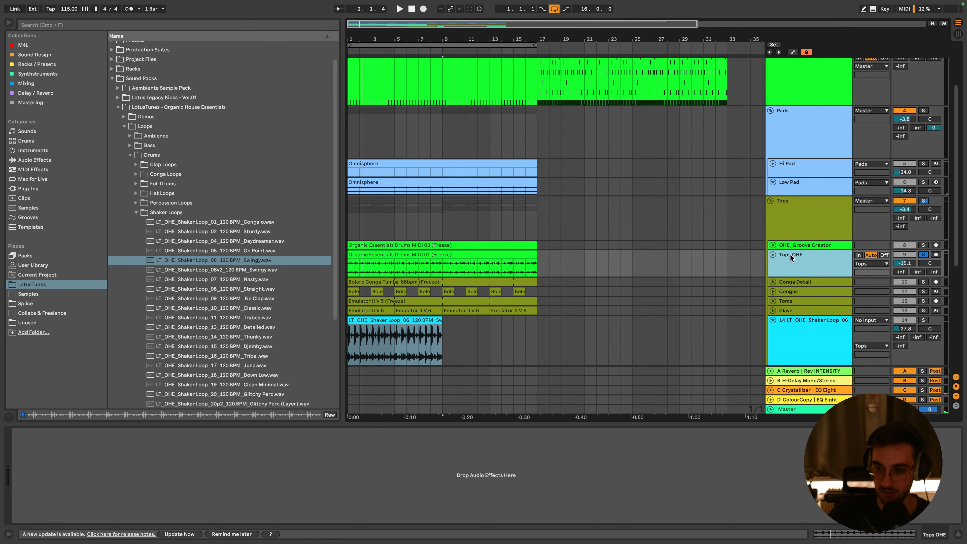
double_click(371, 257)
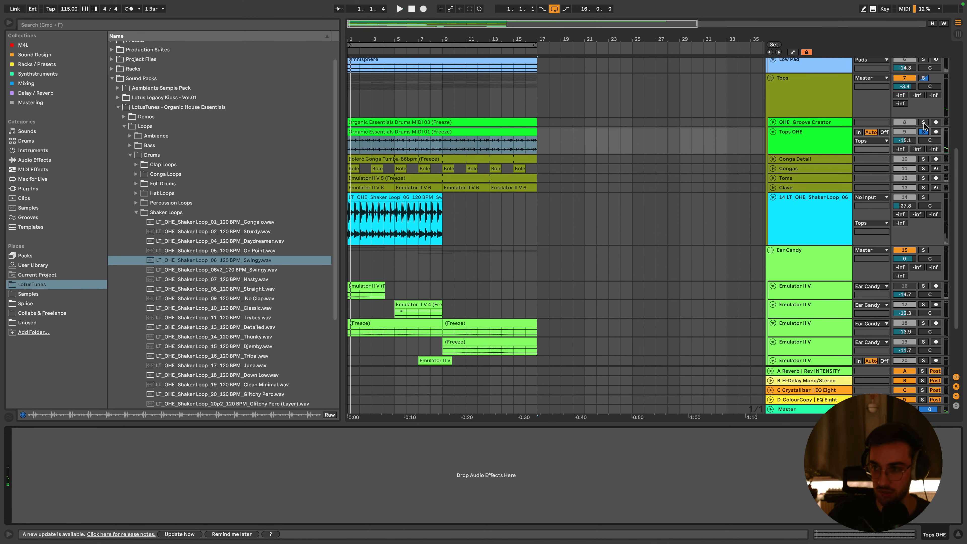
left_click(923, 123)
key("space")
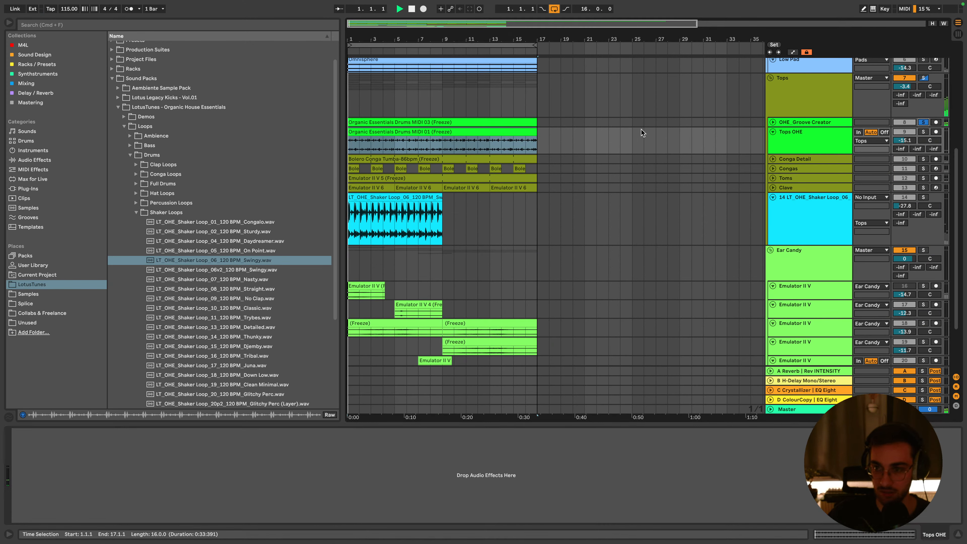
Set the OHE_Groove Creator frozen clip's Beats warp to preserve 1/16, set the track's volume to -17.0 dB and unsolo it
left_click(773, 122)
double_click(422, 123)
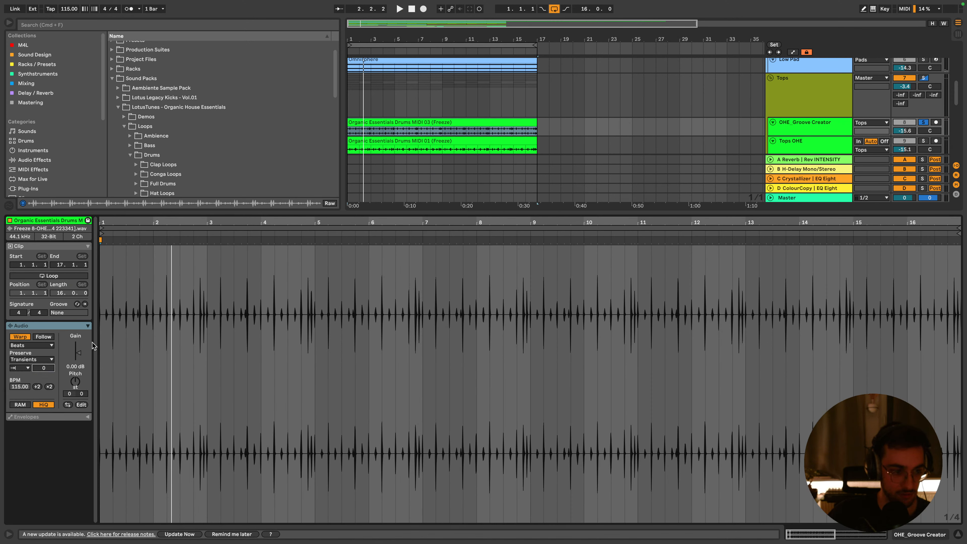
key("space")
left_click(37, 359)
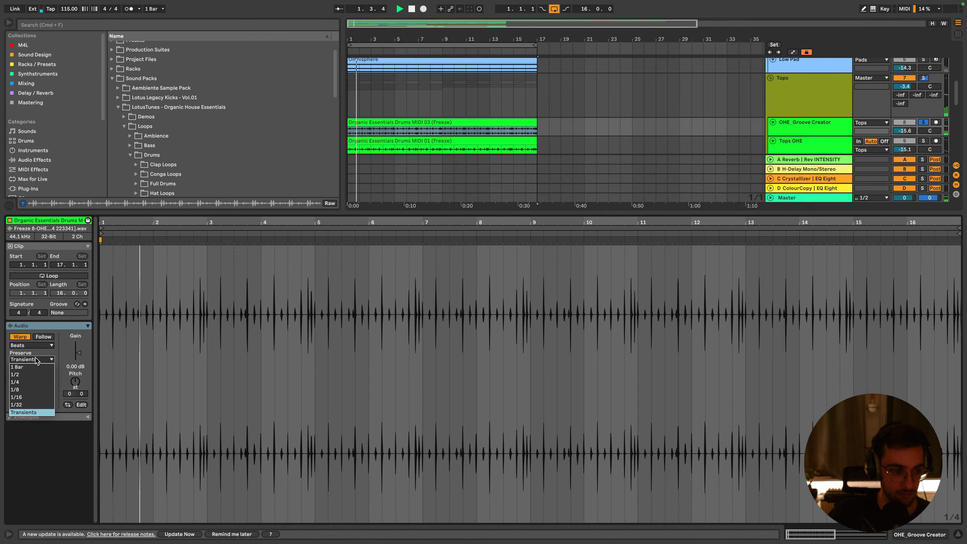
left_click(23, 397)
key("shift+Tab")
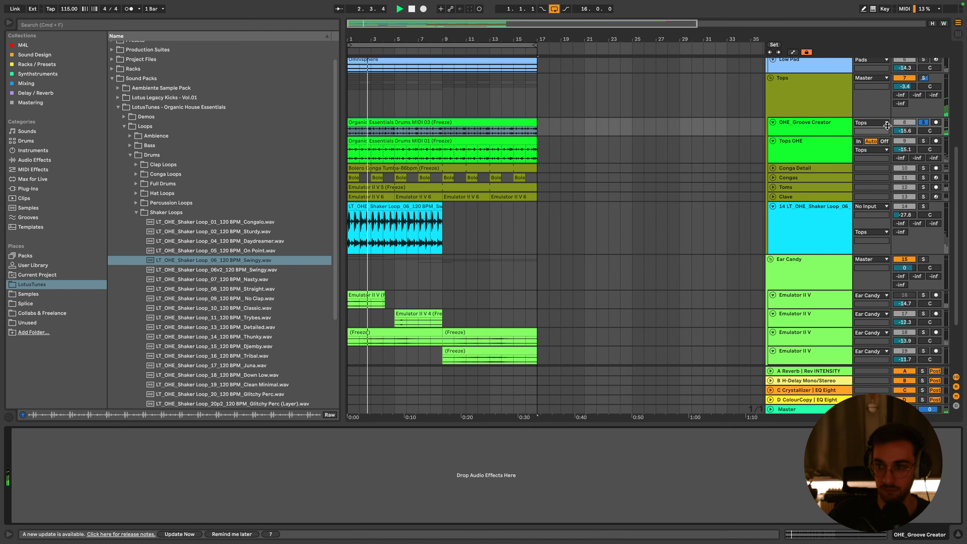
left_click(923, 123)
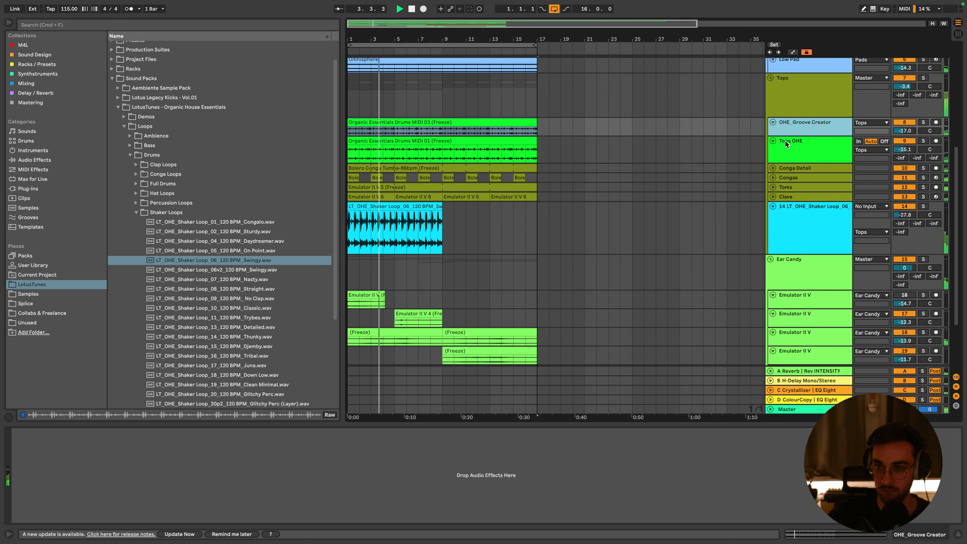
Open the shaker loop clip to check its warp settings
left_click(430, 228)
left_click(800, 132)
key("shift+Tab")
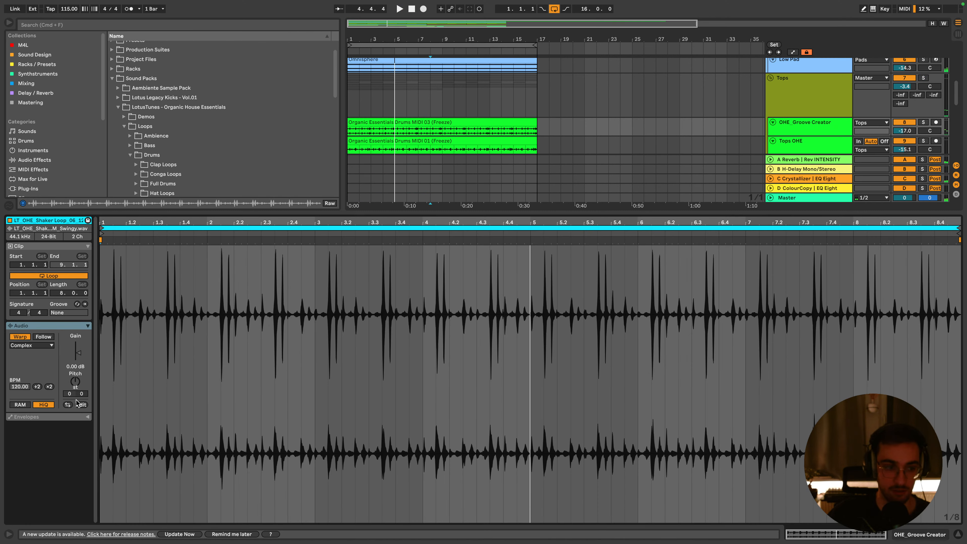
Set the OHE_Groove Creator clip's Beats warp to preserve Transients with a transient envelope of 16, and start playback
left_click(385, 122)
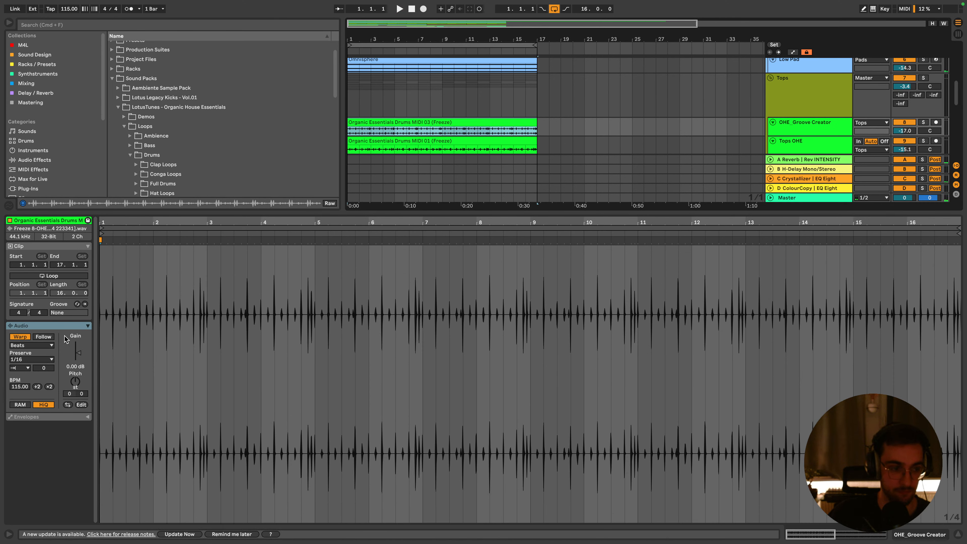
left_click(23, 360)
left_click(35, 397)
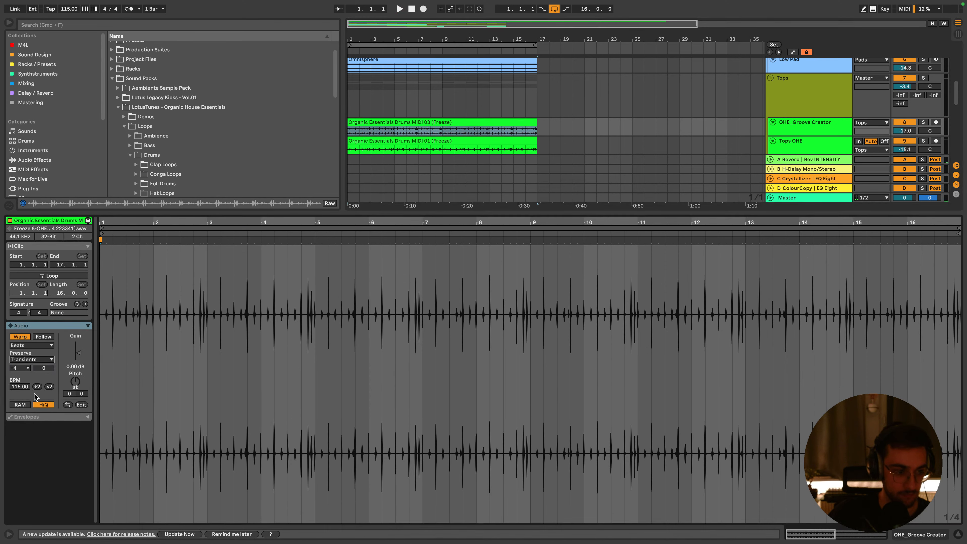
key("shift+Tab")
key("space")
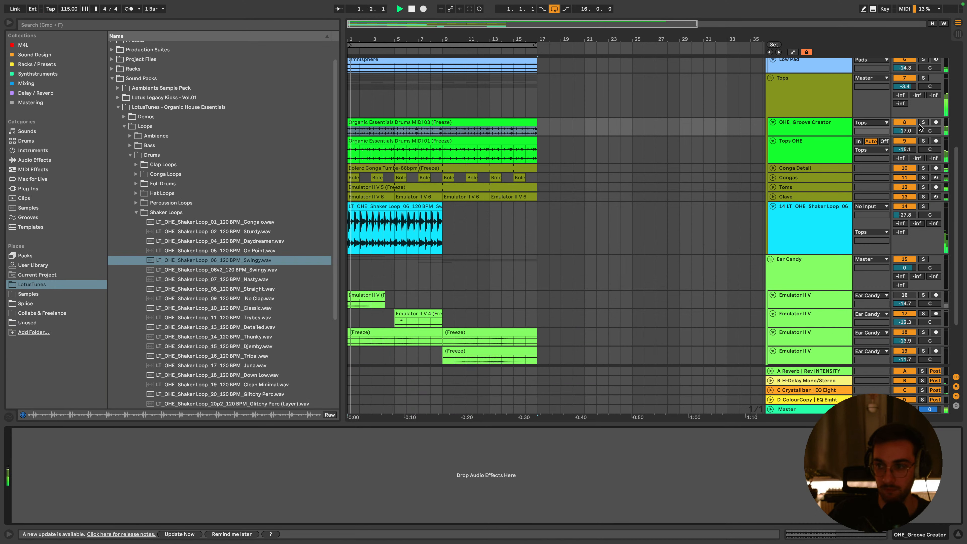
Quantize the entire OHE_Groove Creator frozen clip and play the result
double_click(354, 124)
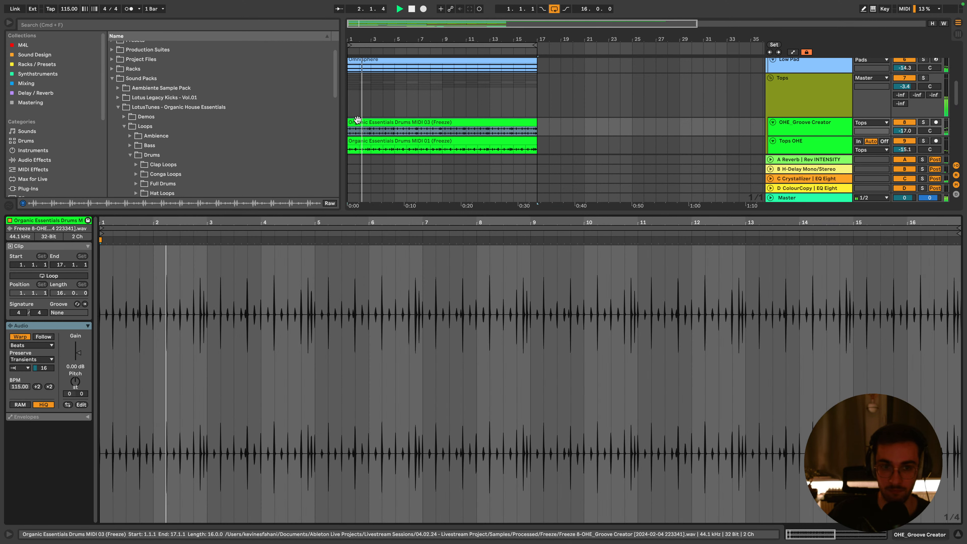
left_click(267, 304)
key("space")
key("super+a")
key("super+u")
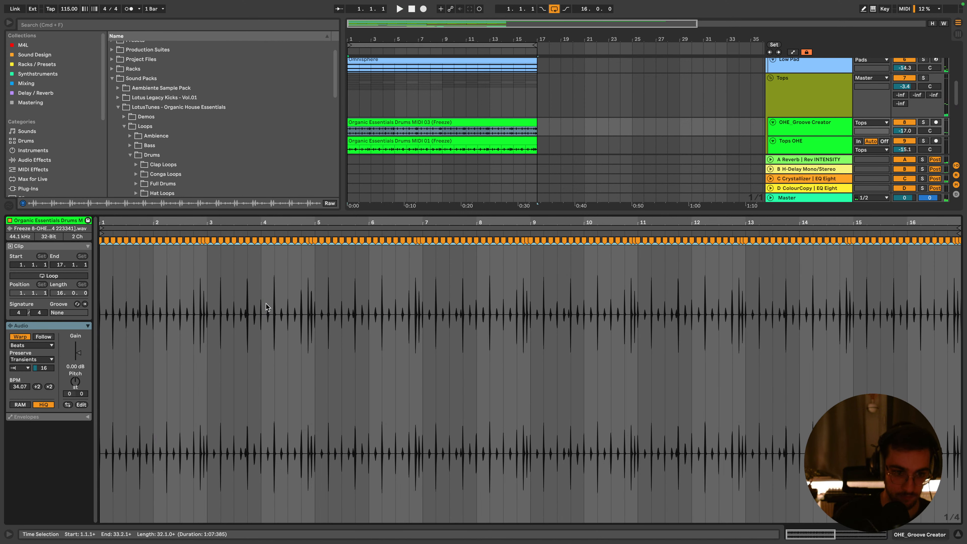
key("space")
Loop the OHE_Groove Creator clip from 3.1.1 to 3.4.1 and solo its track
left_click_drag(134, 222, 172, 222)
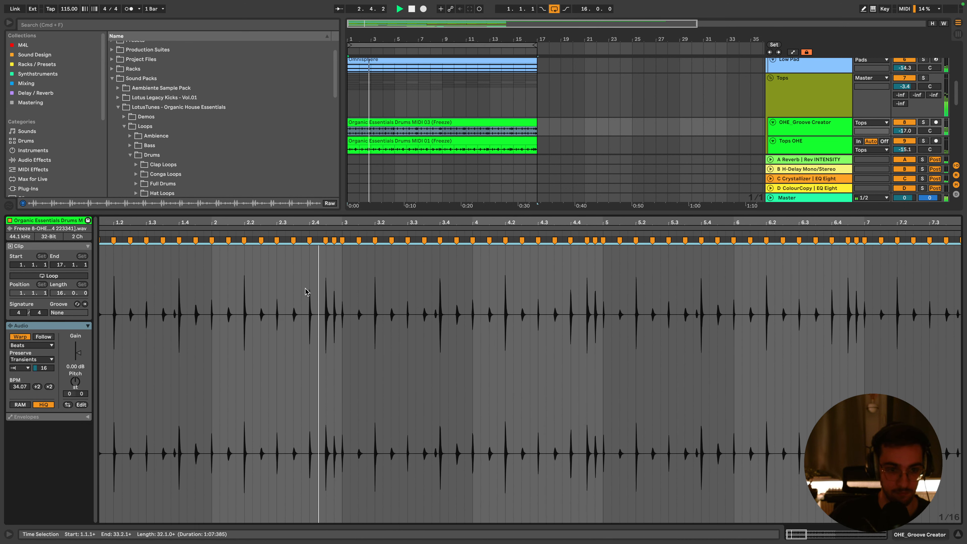
left_click_drag(342, 322, 441, 330)
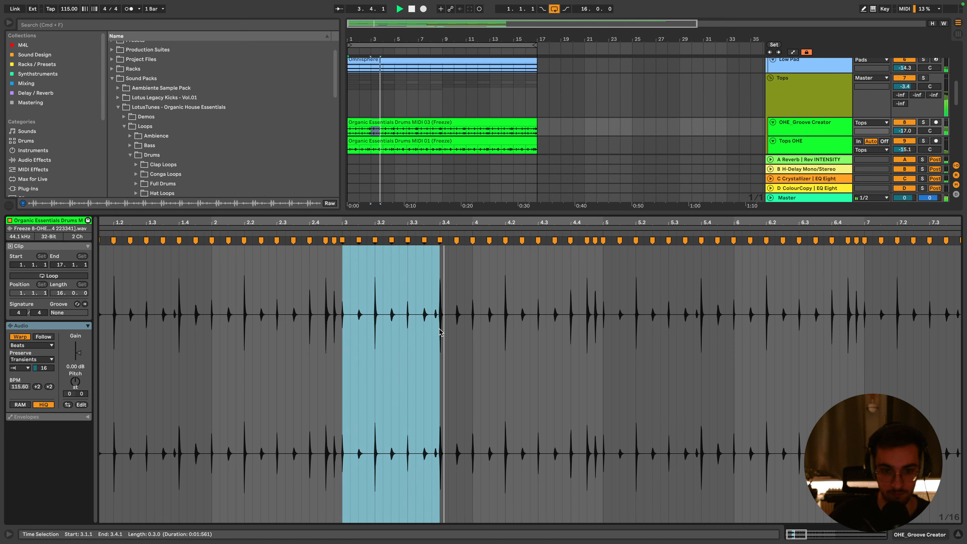
key("super+l")
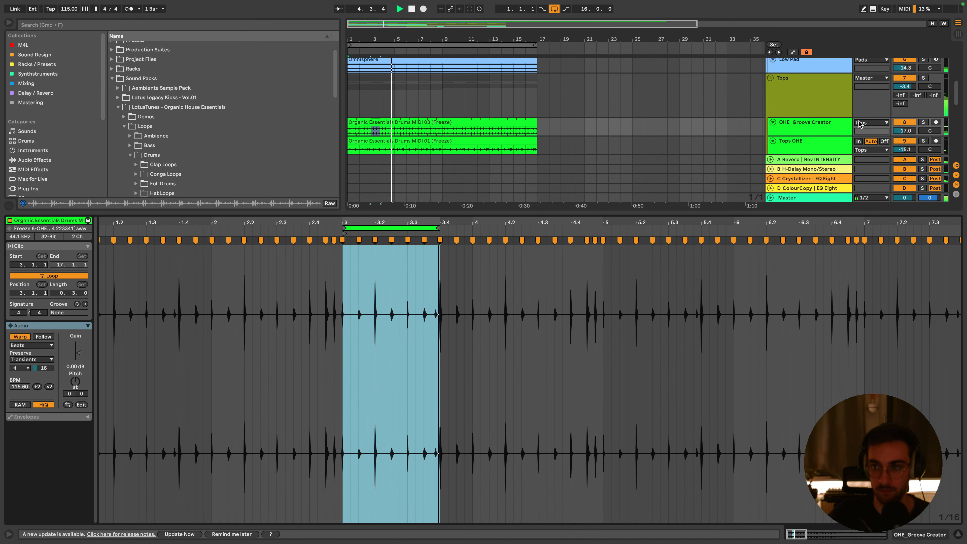
left_click(923, 123)
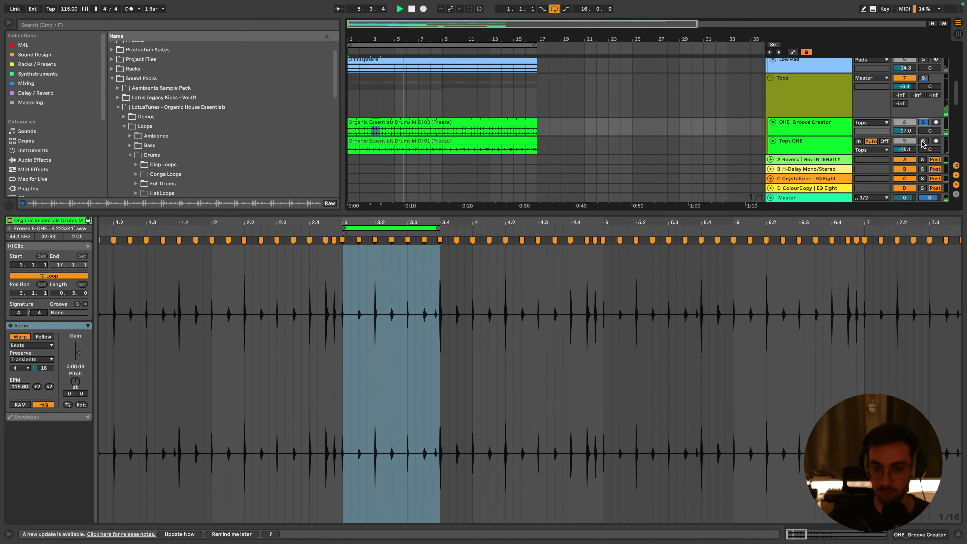
Set the clip's fixed grid to 1/8 and extend its loop to one full bar from 3.1.1
right_click(435, 304)
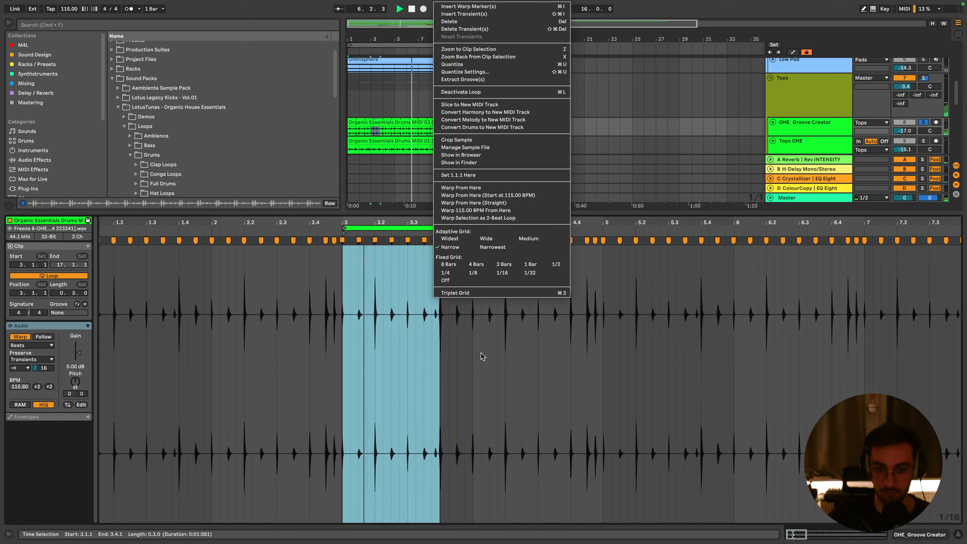
left_click(480, 273)
key("space")
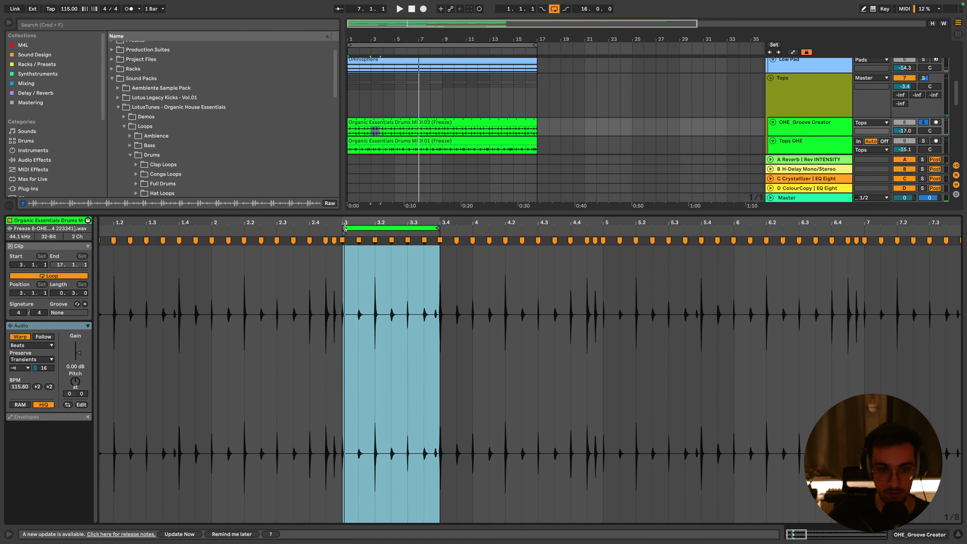
left_click_drag(347, 220, 324, 229)
key("space")
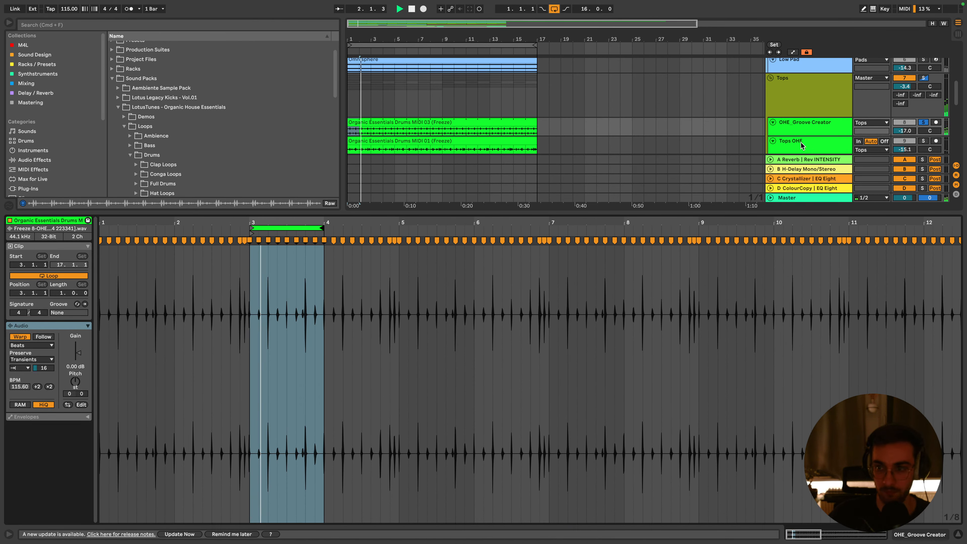
Solo the Tops OHE track and loop its frozen clip for one bar from 3.1.1
left_click(923, 141)
left_click(827, 145)
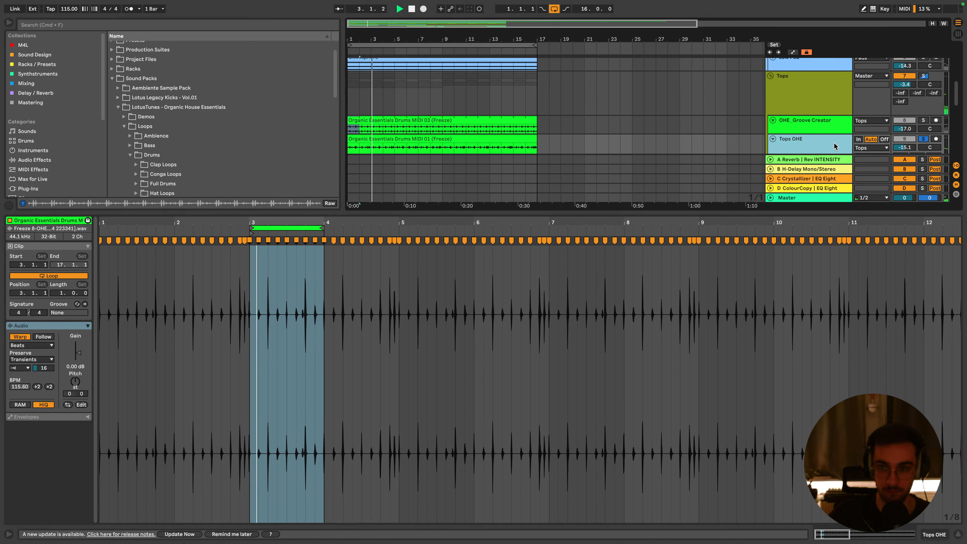
left_click(377, 147)
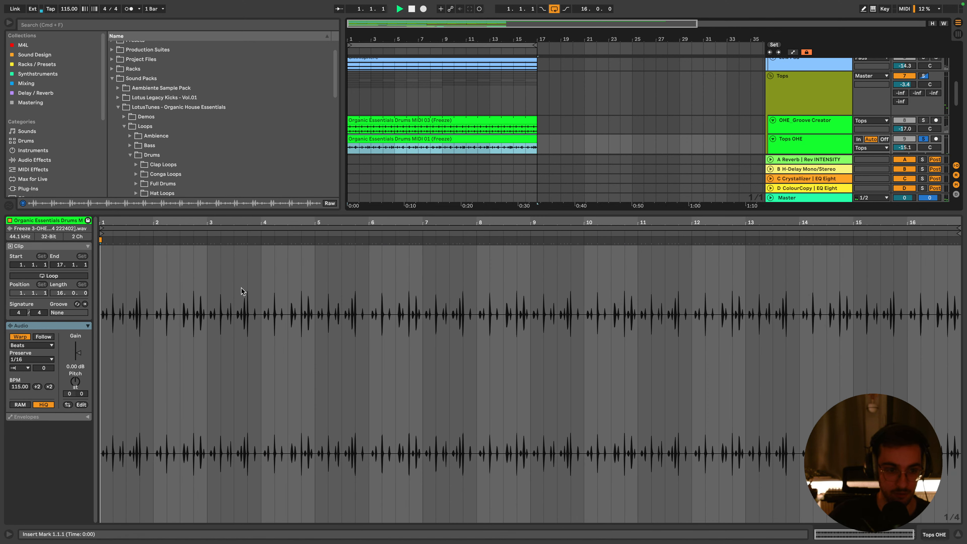
left_click_drag(208, 321, 259, 320)
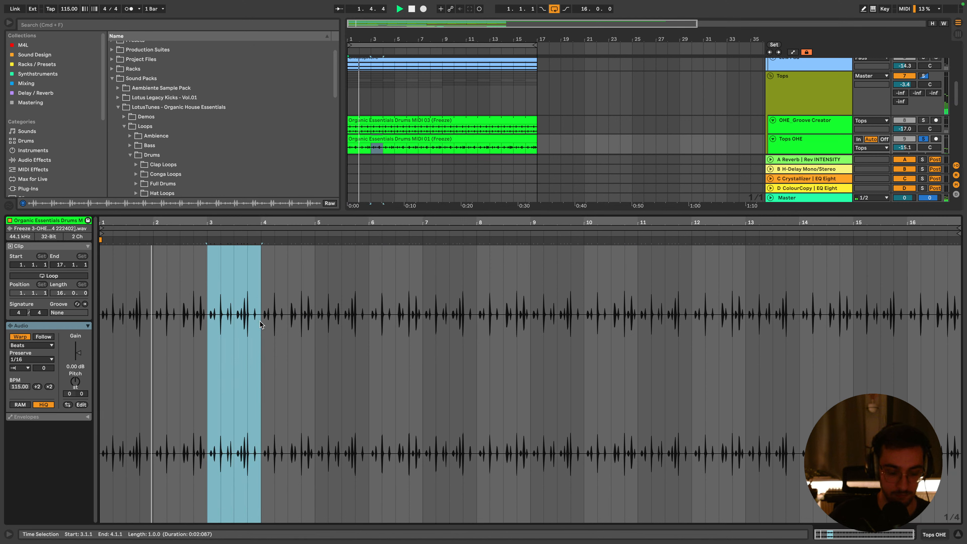
key("super+l")
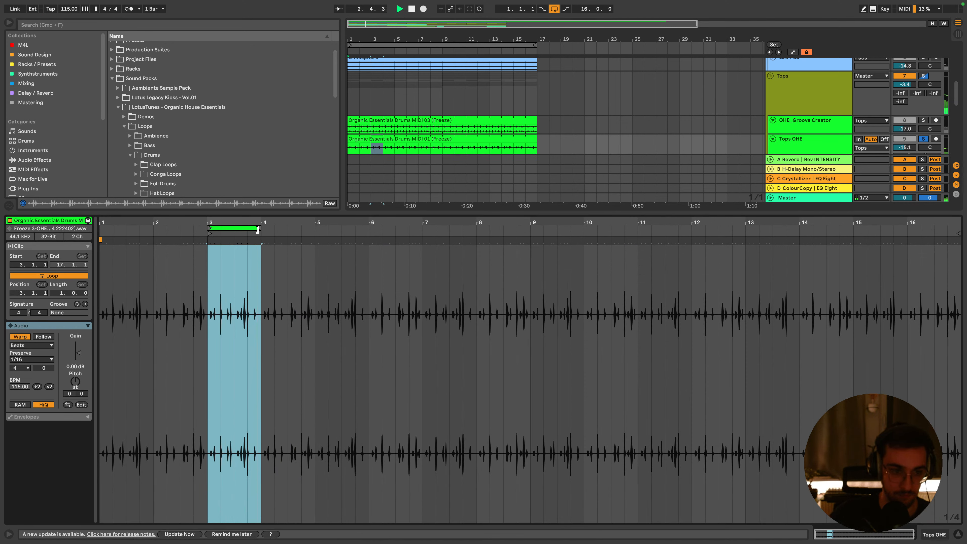
Take the Tops OHE track out of solo and solo the whole Tops group
mouse_move(260, 229)
left_mouse_down()
mouse_move(251, 229)
mouse_move(259, 229)
left_mouse_up()
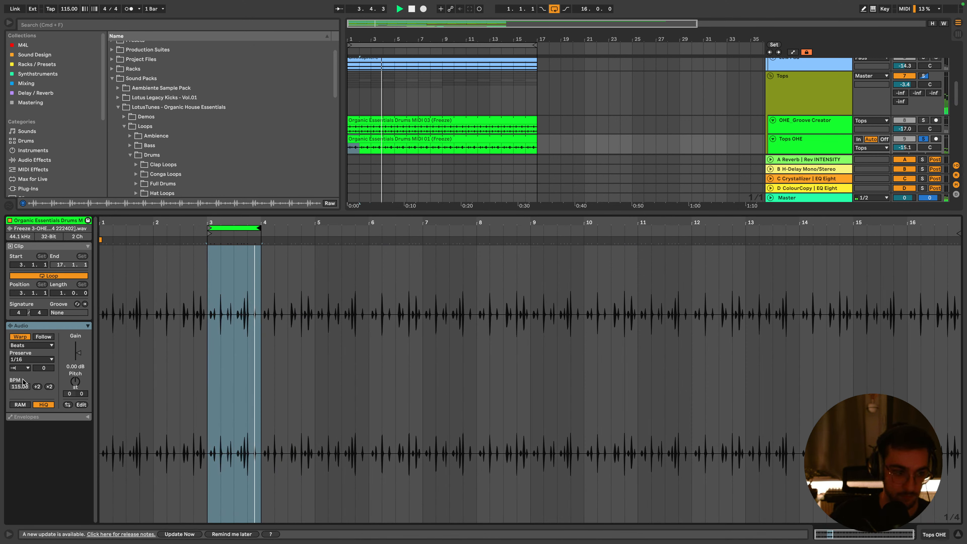
left_click(925, 141)
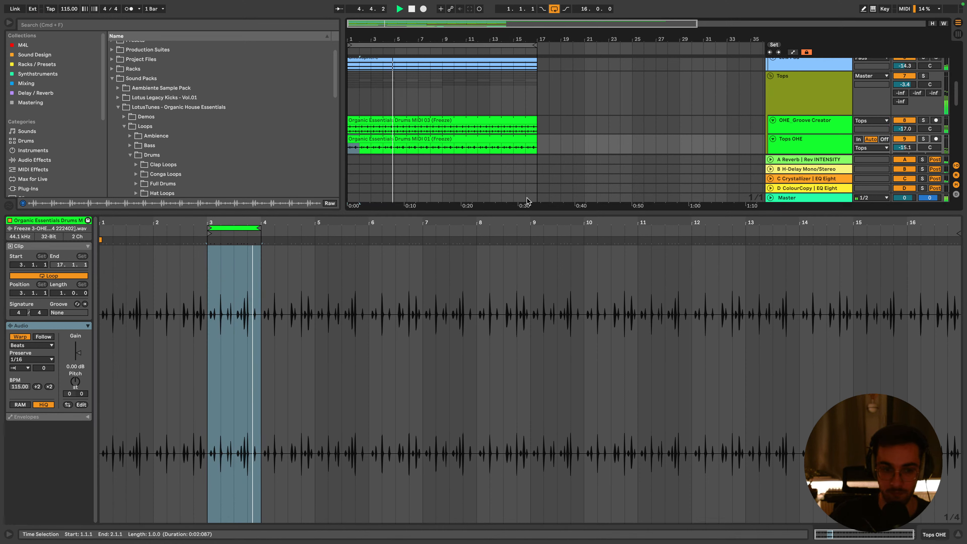
key("shift+Tab")
scroll(382, 188, "up", 5)
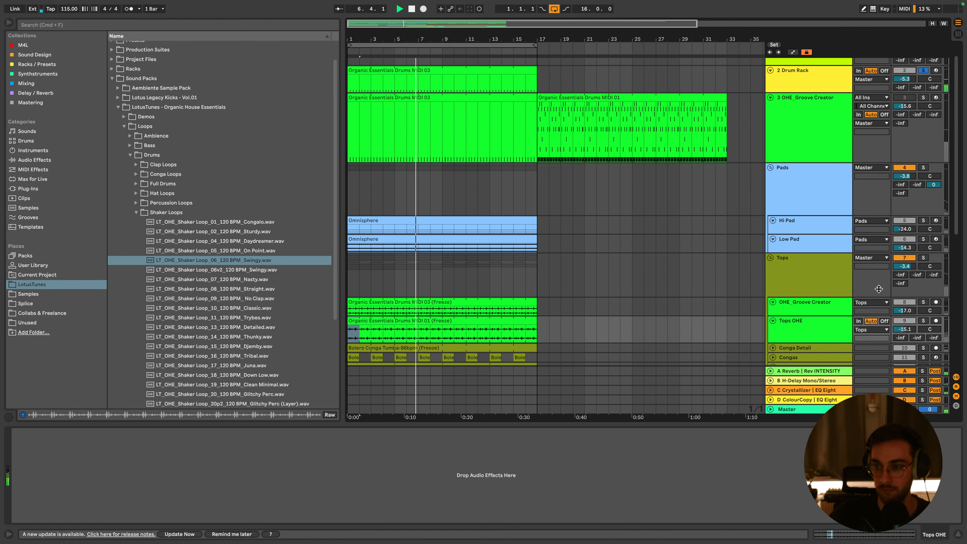
scroll(923, 153, "down", 3)
left_click(923, 171)
left_click(795, 254)
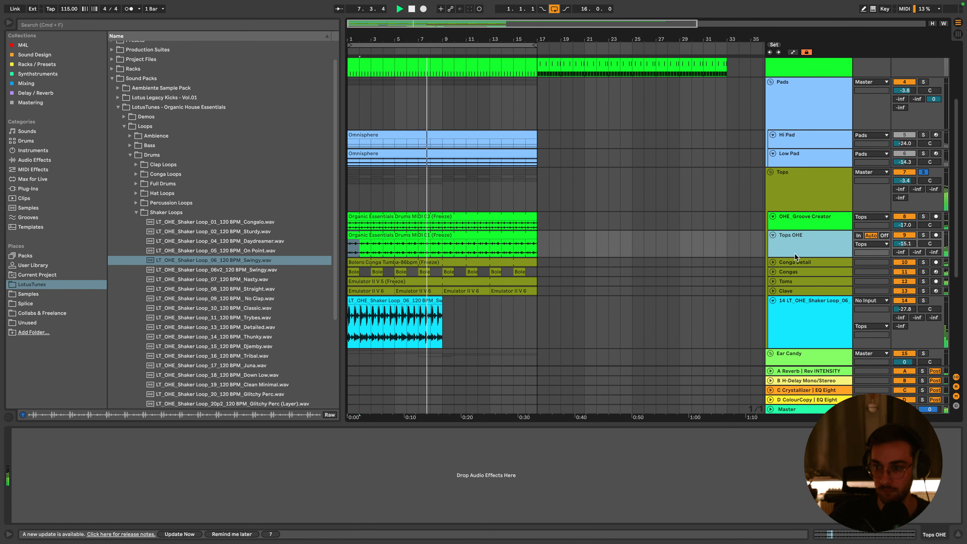
Set the LT_OHE_Shaker Loop_06 clip's warp mode to Beats, preserving Transients with an envelope of 47
scroll(792, 255, "down", 1)
double_click(389, 280)
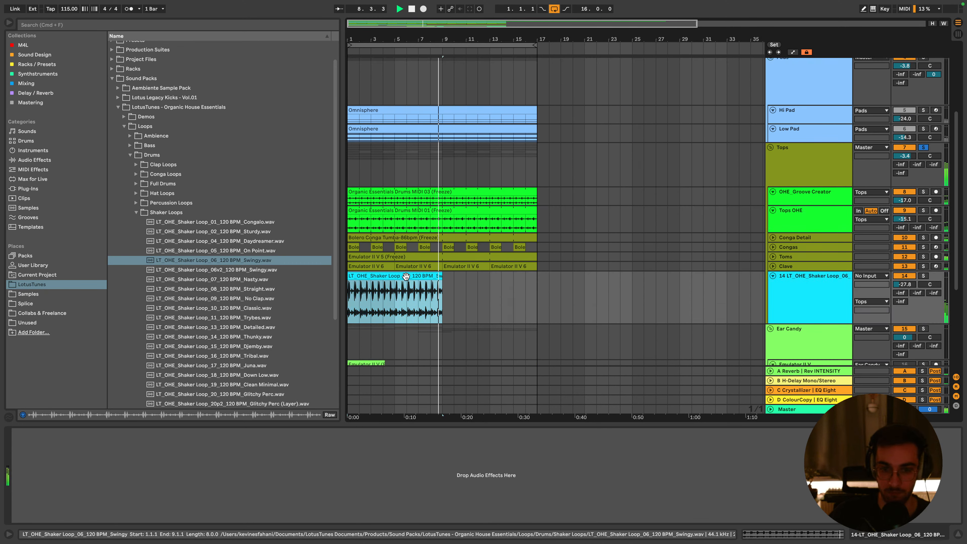
key("space")
left_click(32, 344)
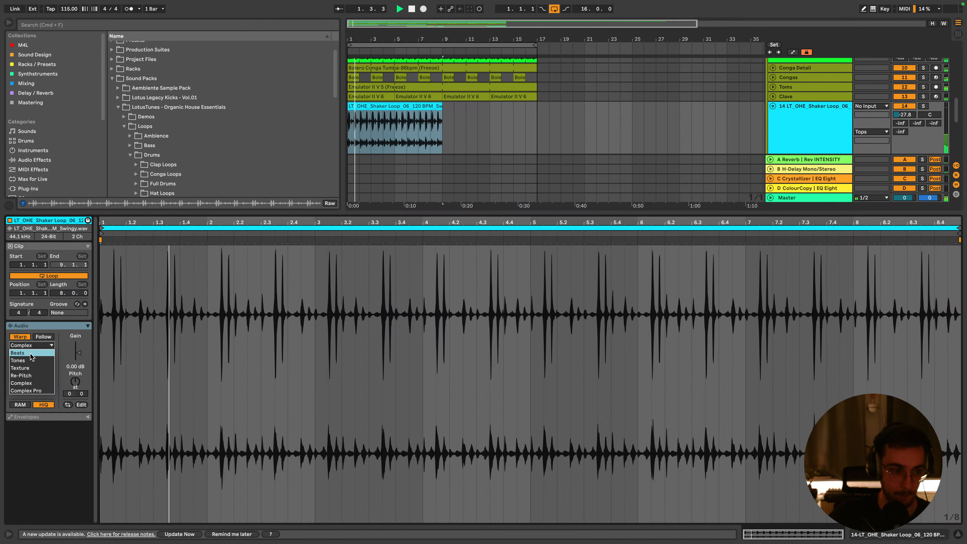
left_click(20, 364)
left_click(20, 368)
left_click(17, 376)
Lower the shaker loop track to -30.6 dB and play the full arrangement without any solo
key("shift+Tab")
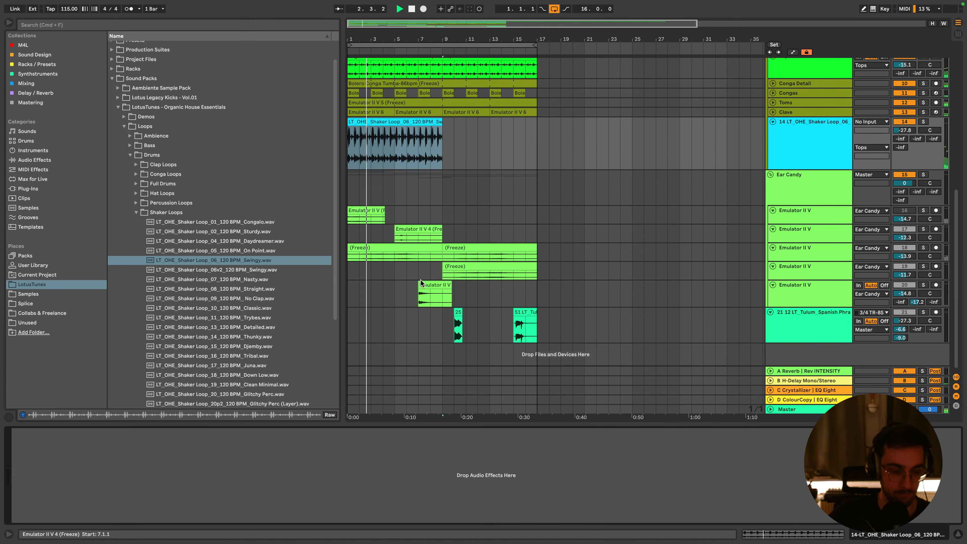
scroll(418, 259, "up", 5)
left_click_drag(909, 258, 909, 262)
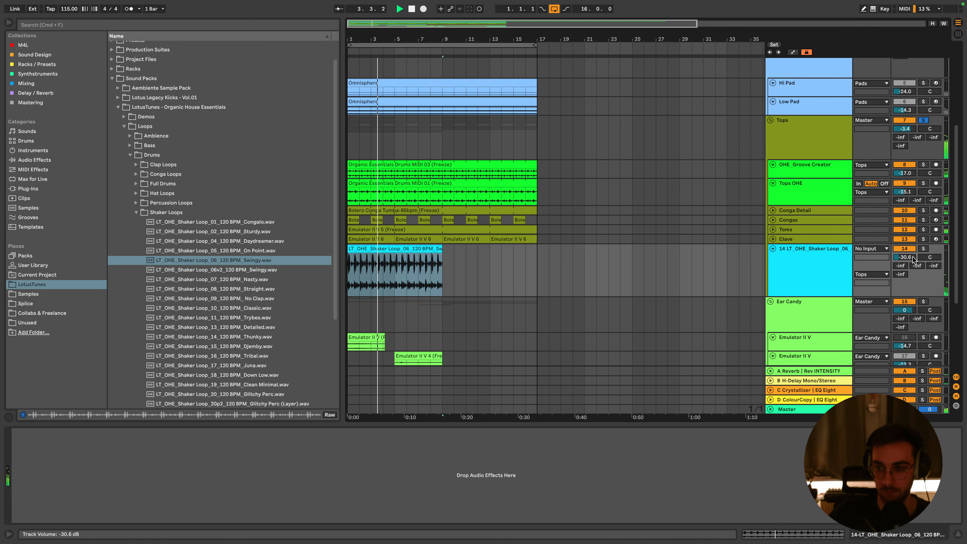
double_click(925, 249)
left_click(415, 249)
key("space")
key("space")
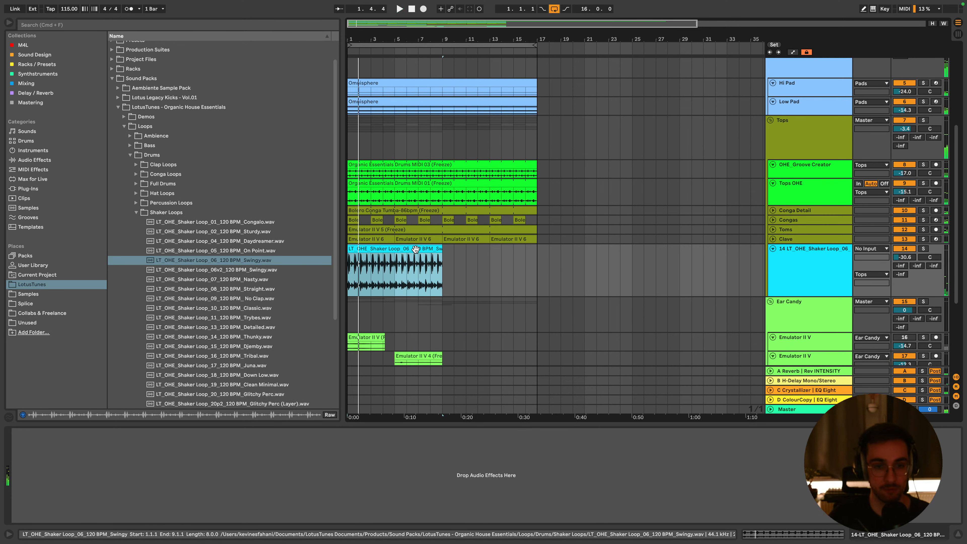
Loop the shaker loop clip for one bar from 1.1.1
double_click(415, 248)
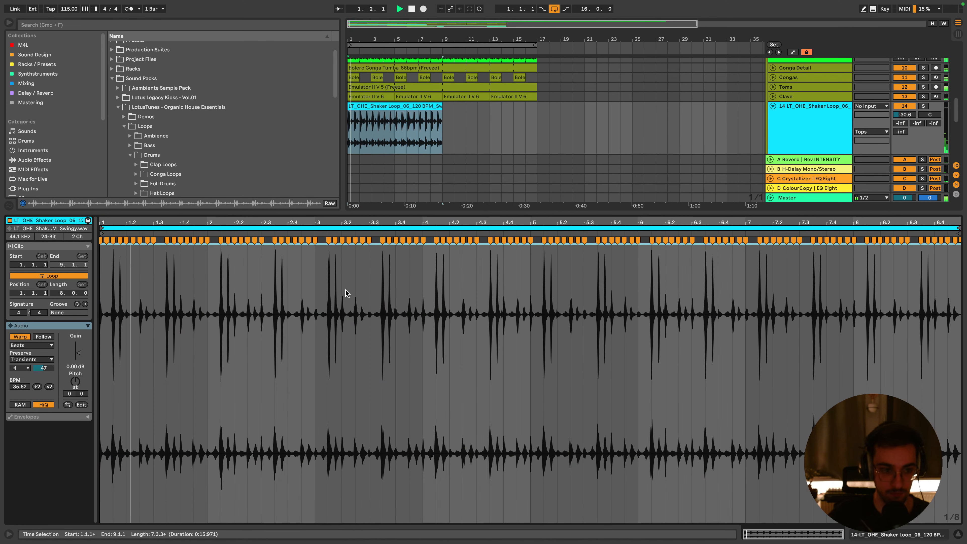
key("shift+Tab")
key("shift+Tab")
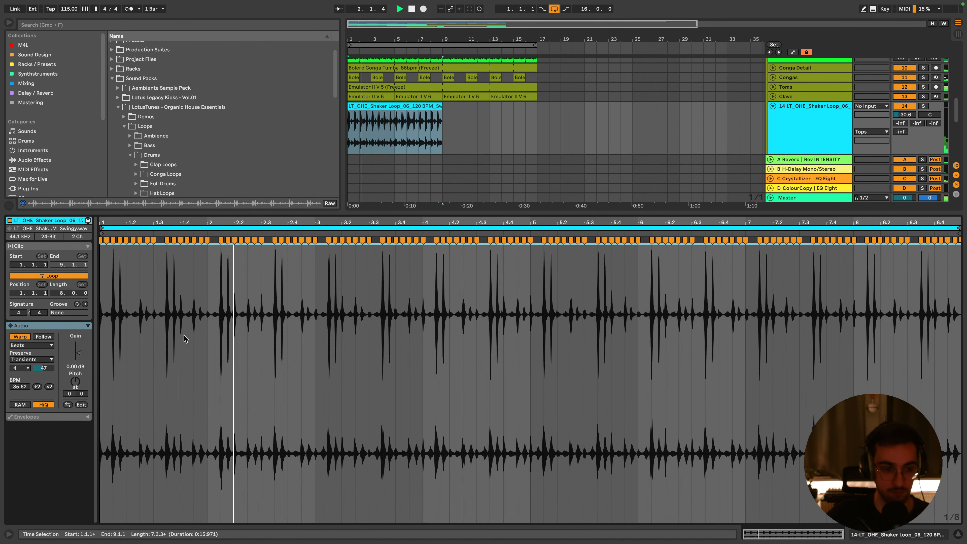
left_click_drag(154, 301, 99, 304)
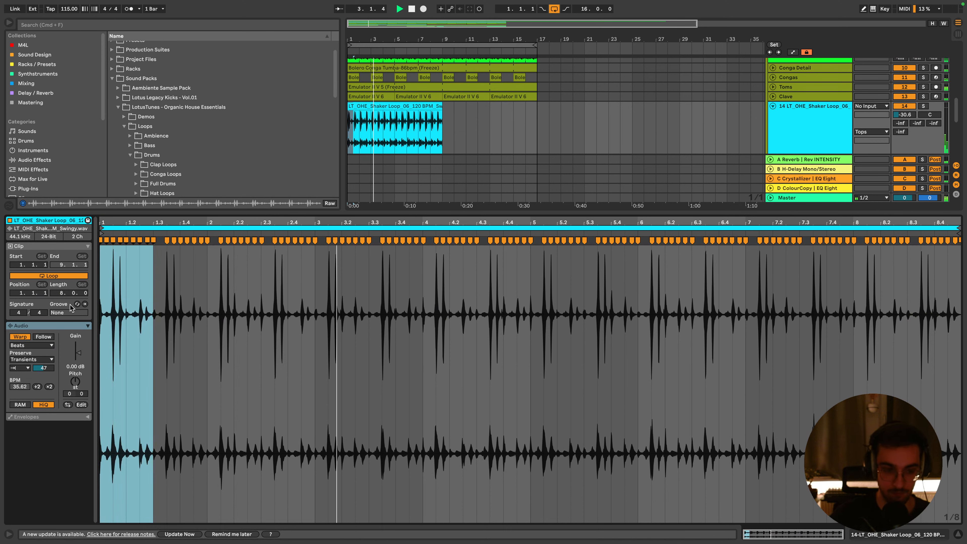
key("super+l")
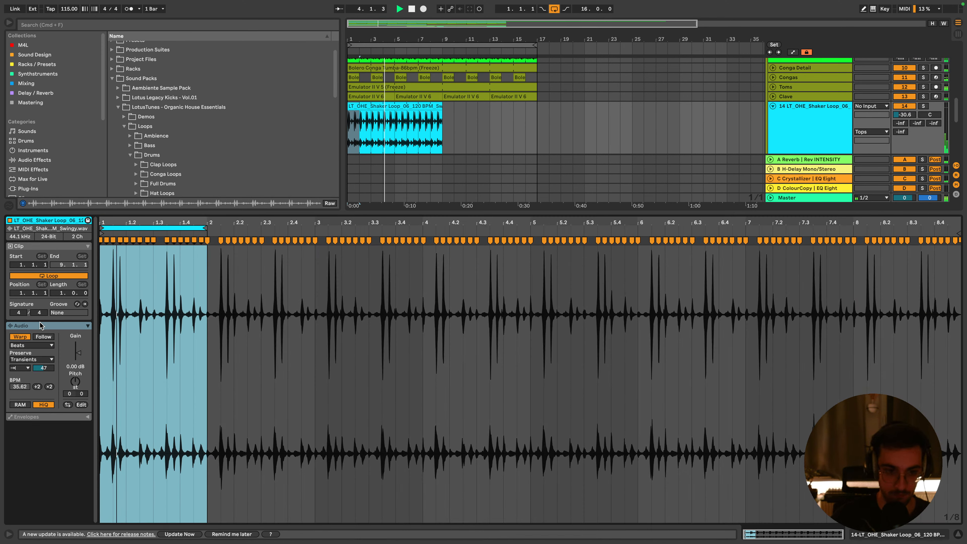
key("shift+Tab")
left_click(413, 122)
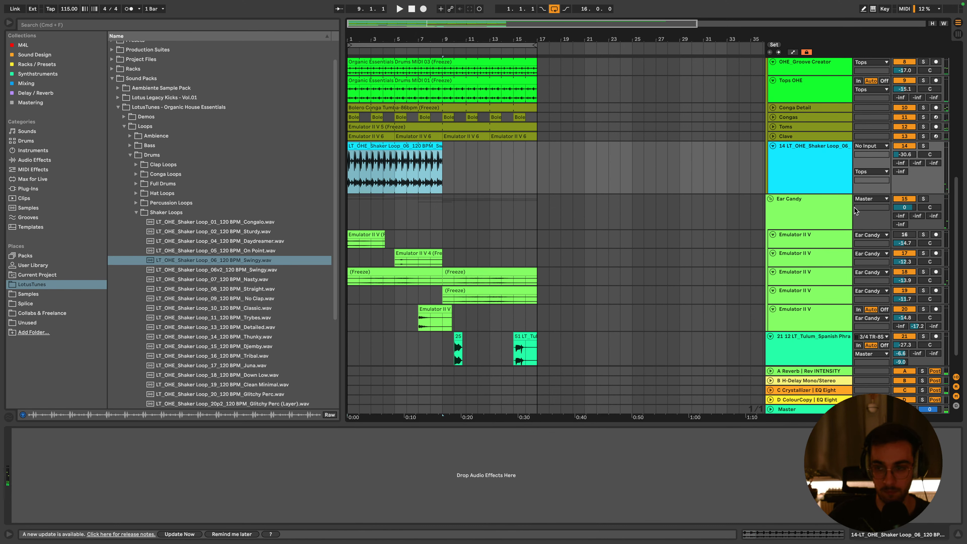
Lower the shaker loop track to -34.0 dB and reduce its height
left_click(829, 171)
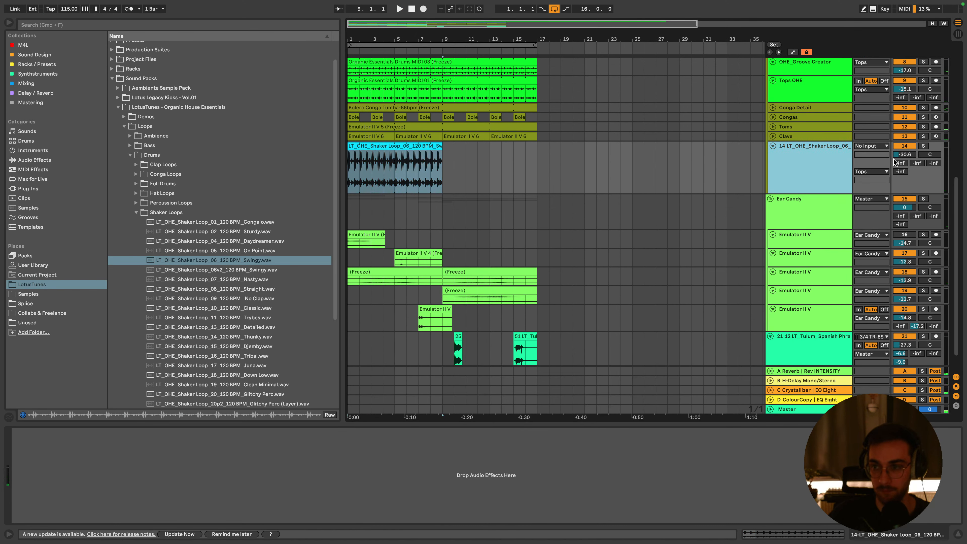
left_click_drag(896, 155, 895, 157)
left_click_drag(801, 192, 800, 165)
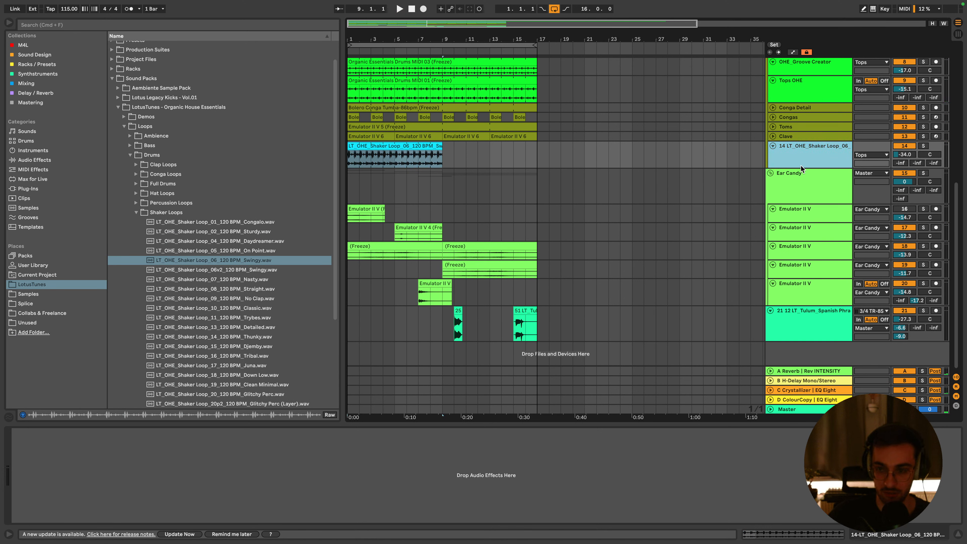
Insert a MIDI track below the shaker loop track and open the sound pack's One-Shots folder
scroll(796, 182, "up", 4)
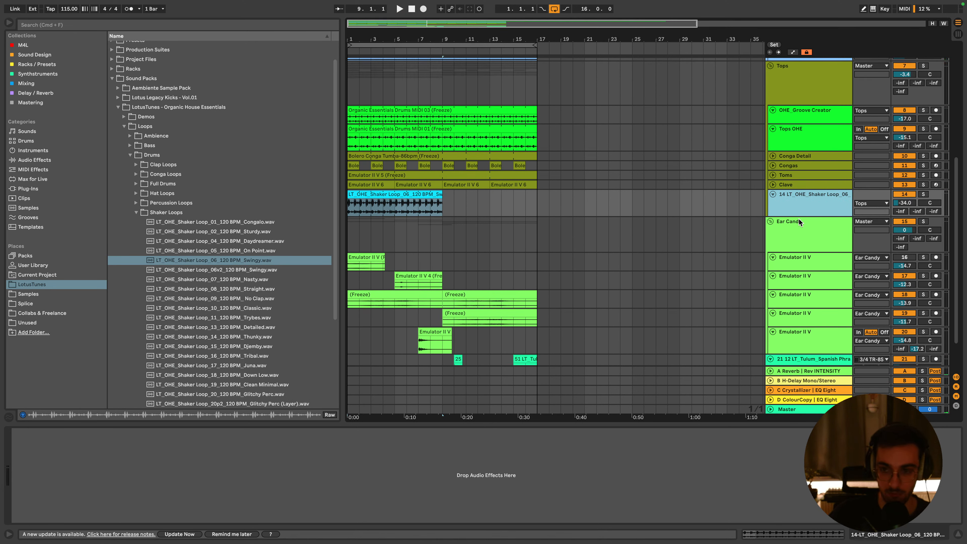
key("super+shift+t")
left_click(136, 213)
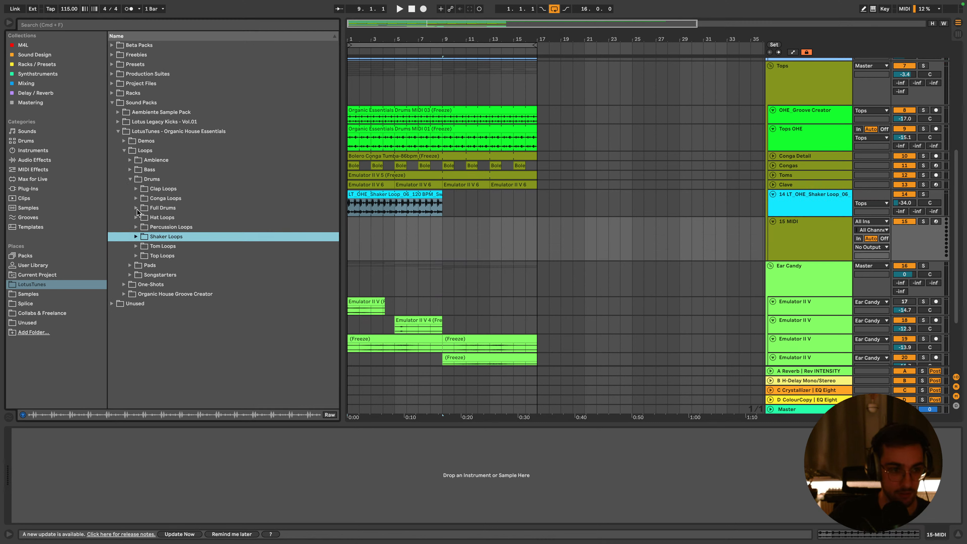
left_click(127, 180)
left_click(127, 208)
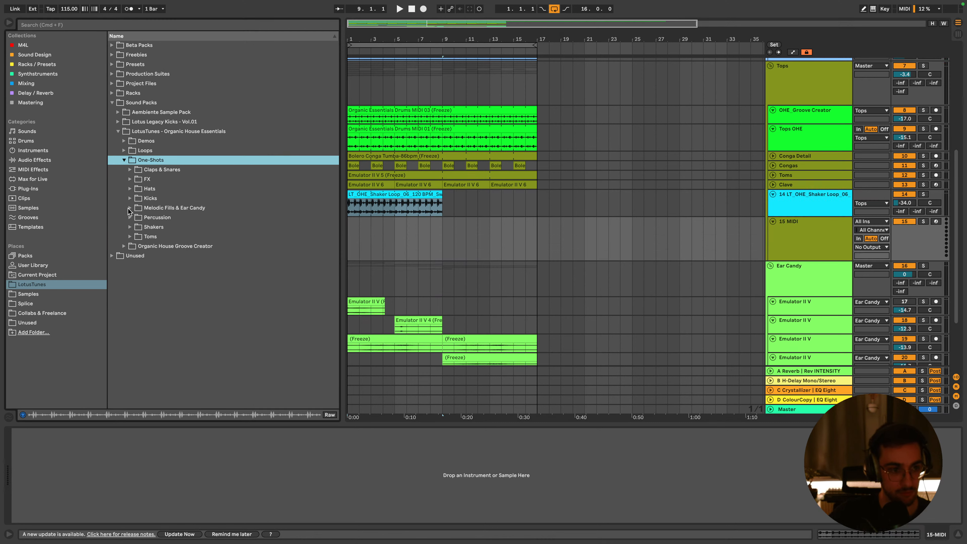
left_click(135, 196)
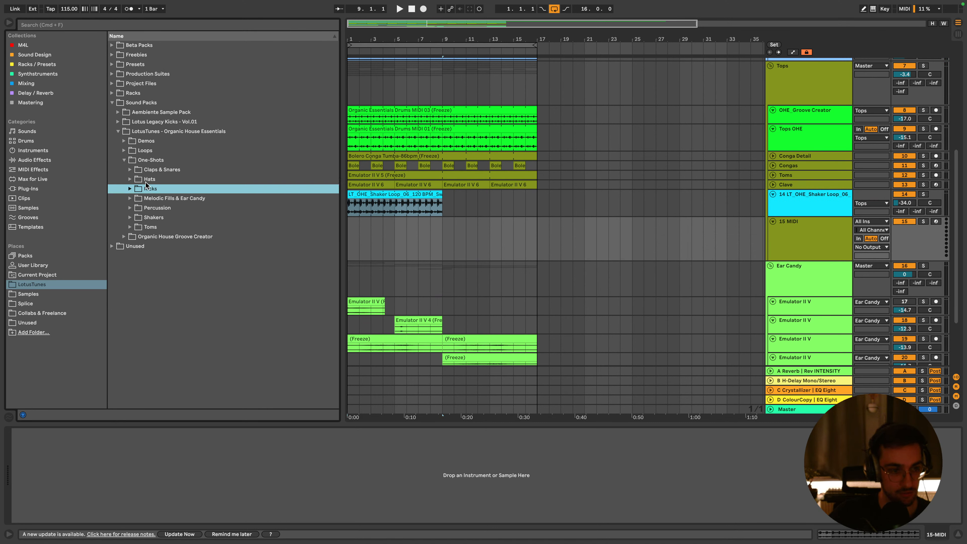
left_click(130, 180)
mouse_move(138, 192)
left_mouse_down()
mouse_move(143, 163)
mouse_move(141, 192)
left_mouse_up()
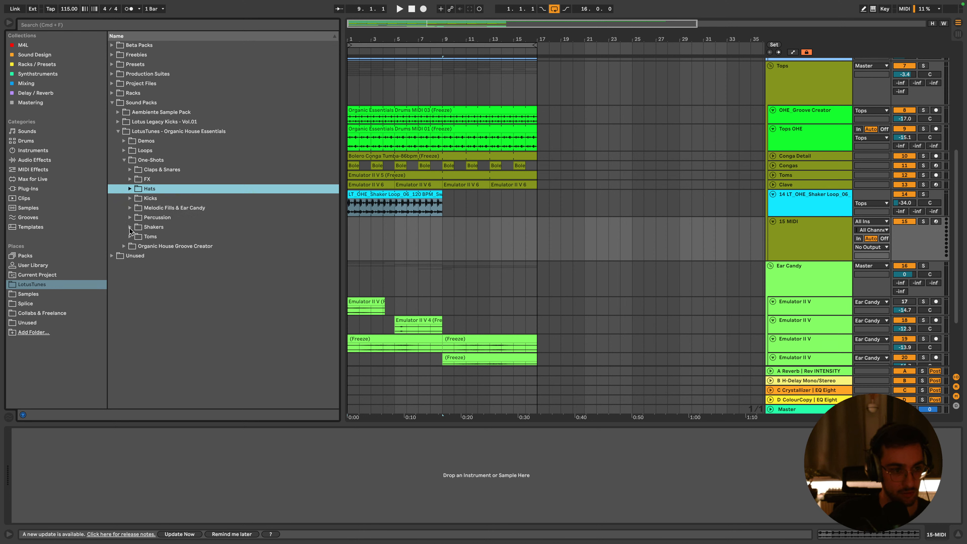
Audition the one-shot samples in the Shakers folder up to LT_OHE_Shaker_10
left_click(130, 227)
left_click(167, 245)
left_click(182, 258)
left_click(191, 274)
left_click(187, 286)
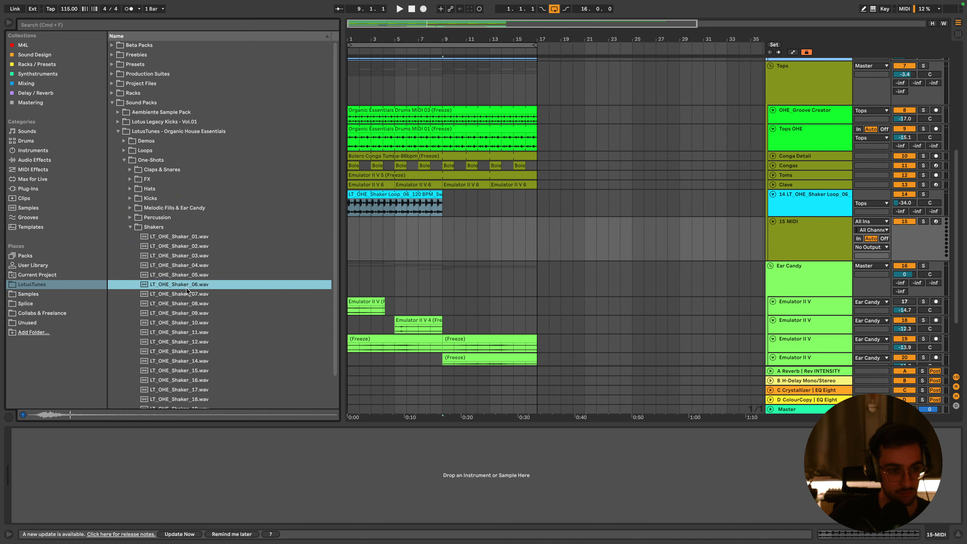
left_click(186, 294)
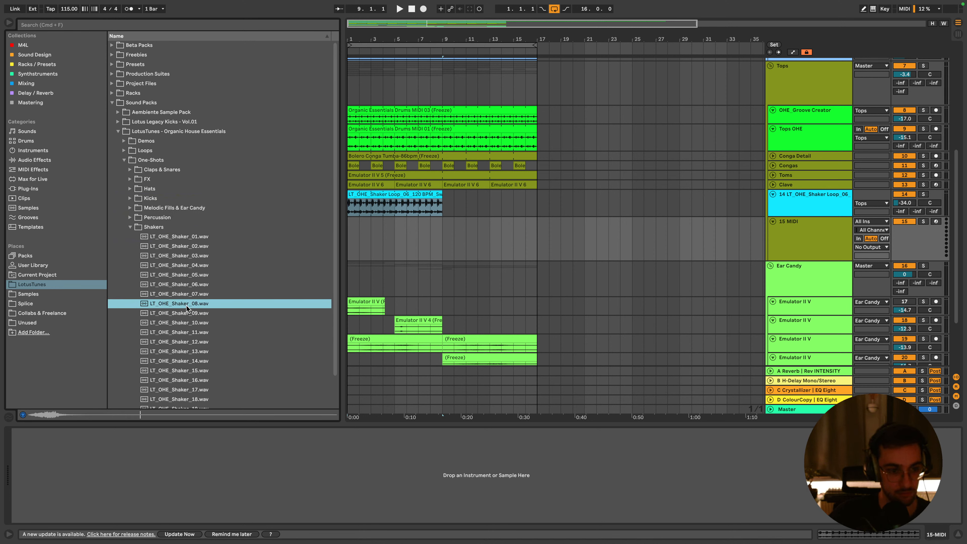
left_click(181, 322)
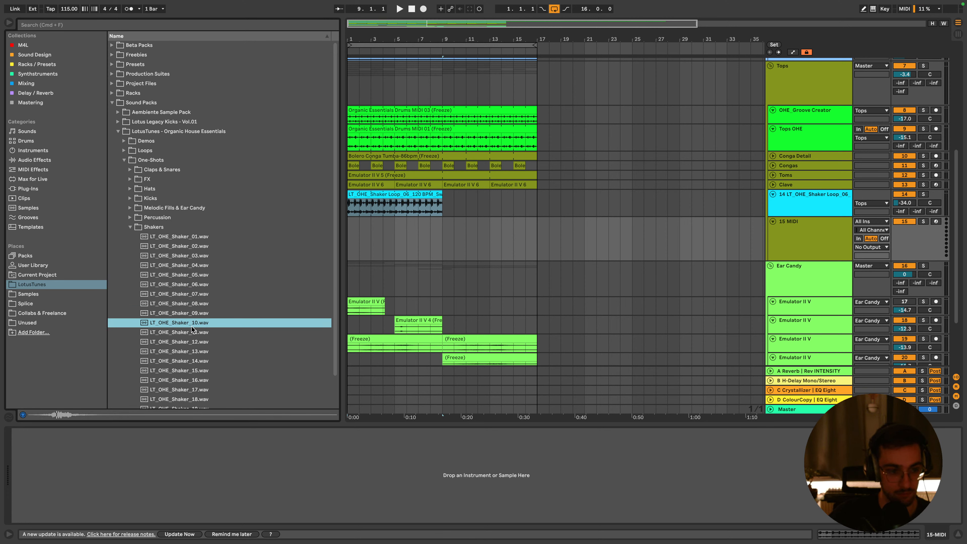
Load LT_OHE_Shaker_10 onto the new MIDI track and create a one-bar MIDI clip at 1.1.1
left_click_drag(182, 325, 184, 448)
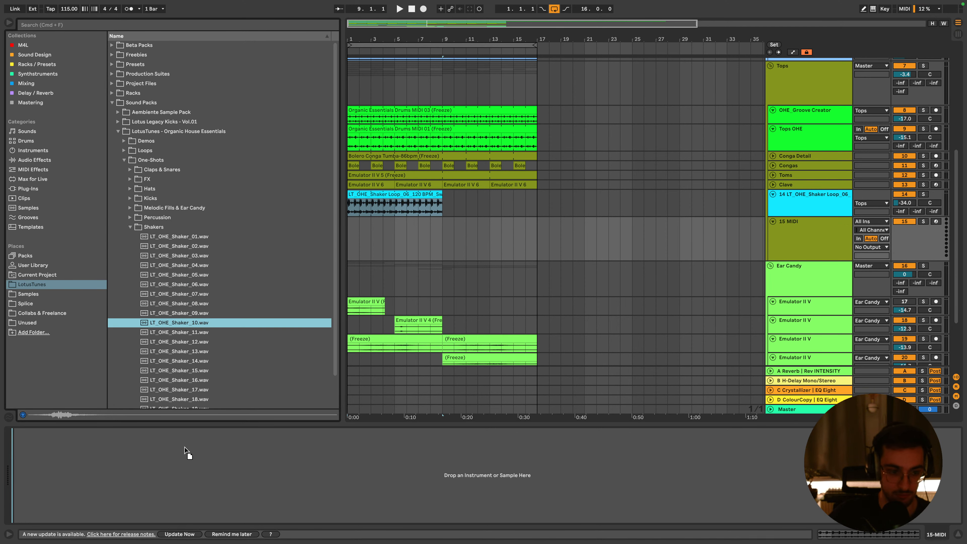
double_click(355, 236)
key("shift+Tab")
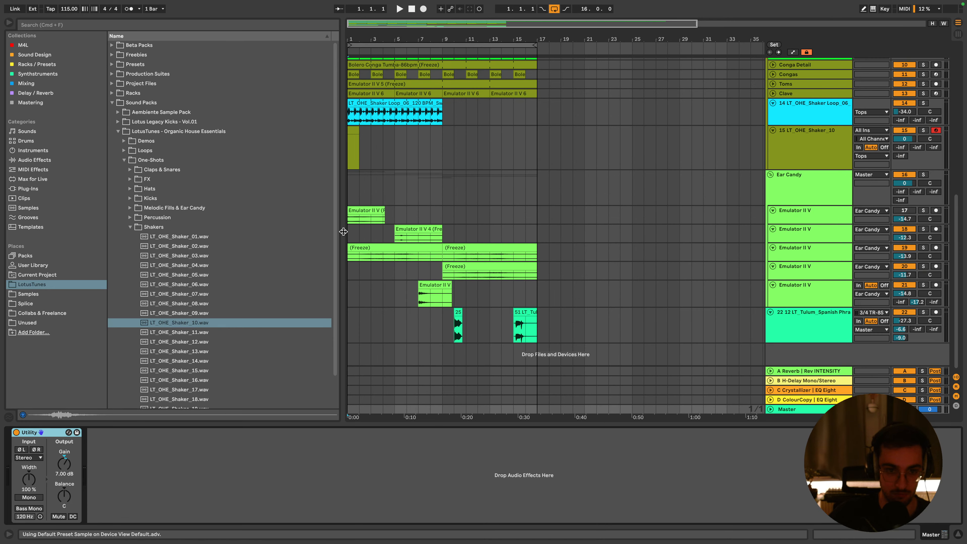
left_click(355, 131)
double_click(354, 132)
Set the clip's fixed grid to 1/8 and place an eighth-long C3 note at 1.1.3
right_click(279, 359)
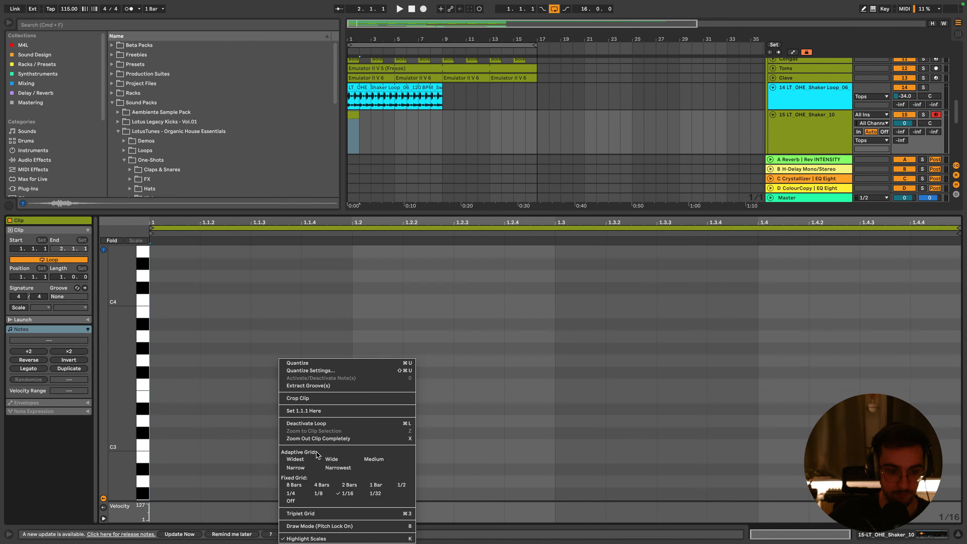
left_click(319, 494)
double_click(266, 409)
left_click_drag(271, 413, 270, 450)
left_click(300, 455)
Loop the shaker MIDI clip's first beat and extend the clip to bar 17
key("super+a")
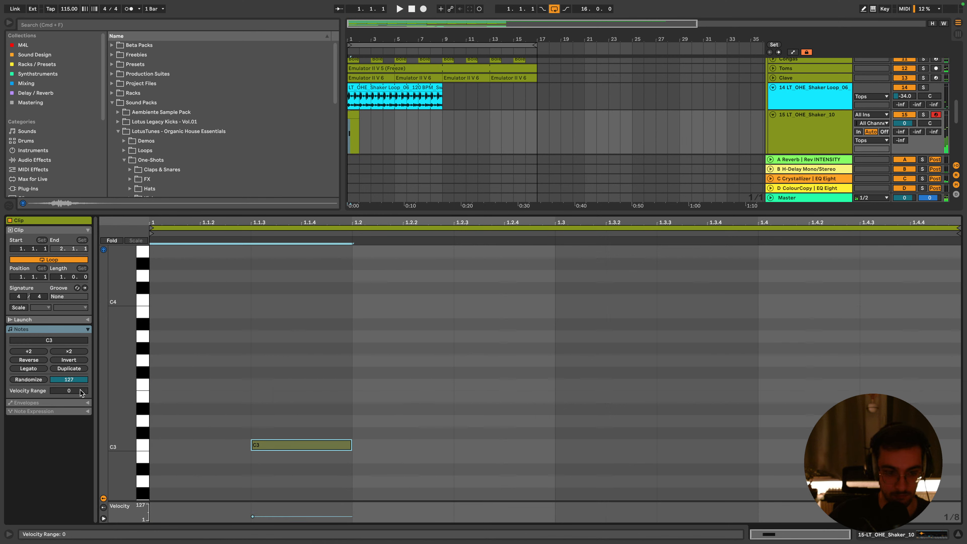
key("super+l")
key("space")
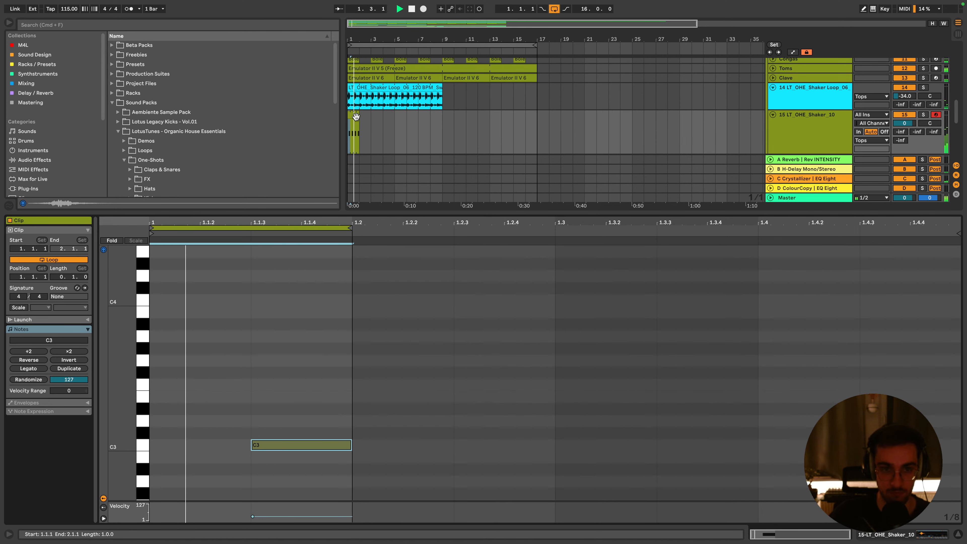
left_click_drag(357, 115, 537, 115)
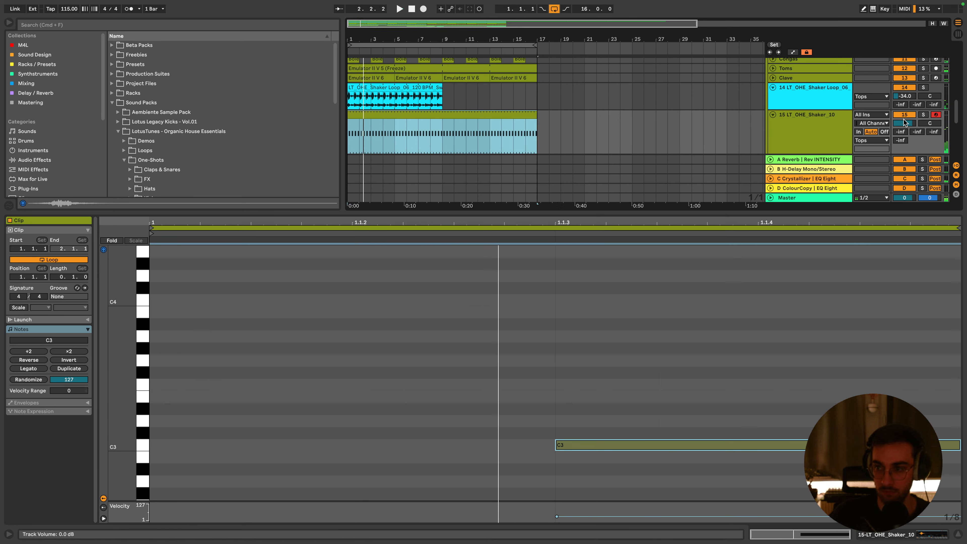
Lower the LT_OHE_Shaker_10 track to -15.4 dB while it plays
left_click_drag(904, 123, 904, 140)
key("shift+Tab")
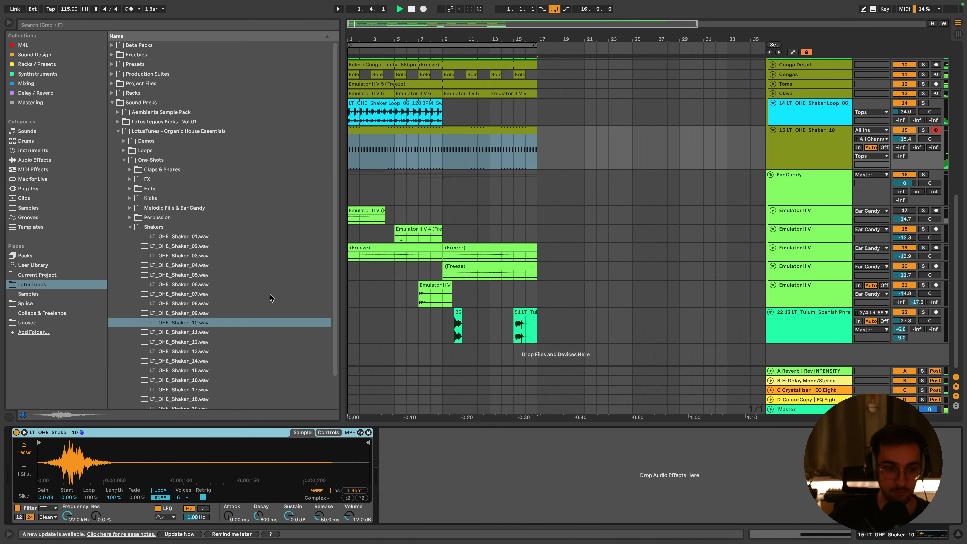
key("space")
Audition other shaker one-shots in place of LT_OHE_Shaker_10 during playback and swap in LT_OHE_Shaker_05
left_click(191, 333)
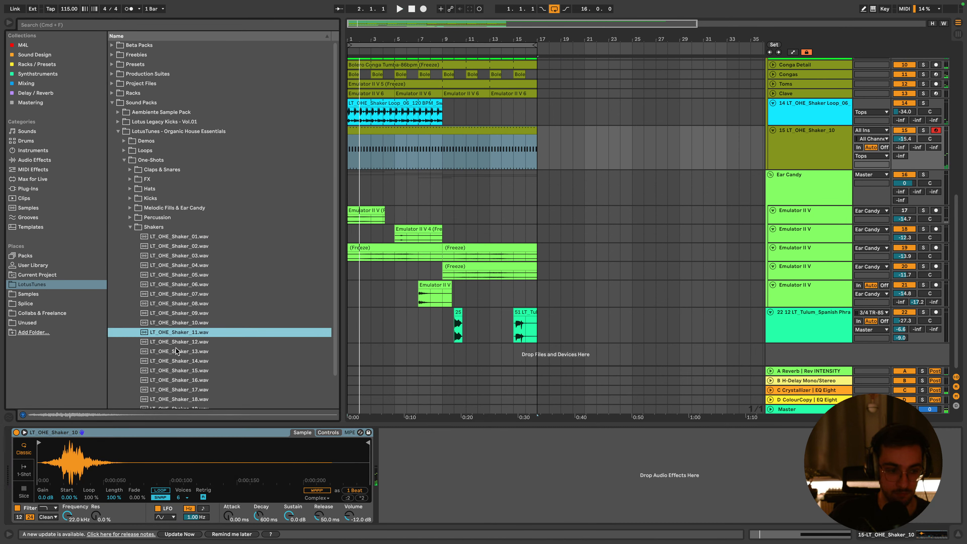
left_click(366, 481)
double_click(202, 350)
key("space")
double_click(197, 369)
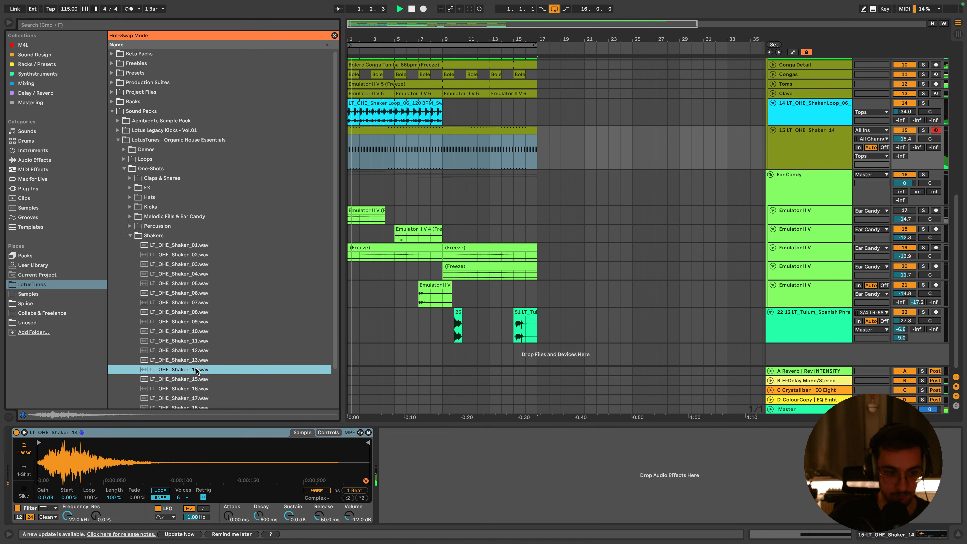
scroll(196, 368, "down", 2)
double_click(195, 367)
scroll(195, 370, "down", 1)
double_click(192, 380)
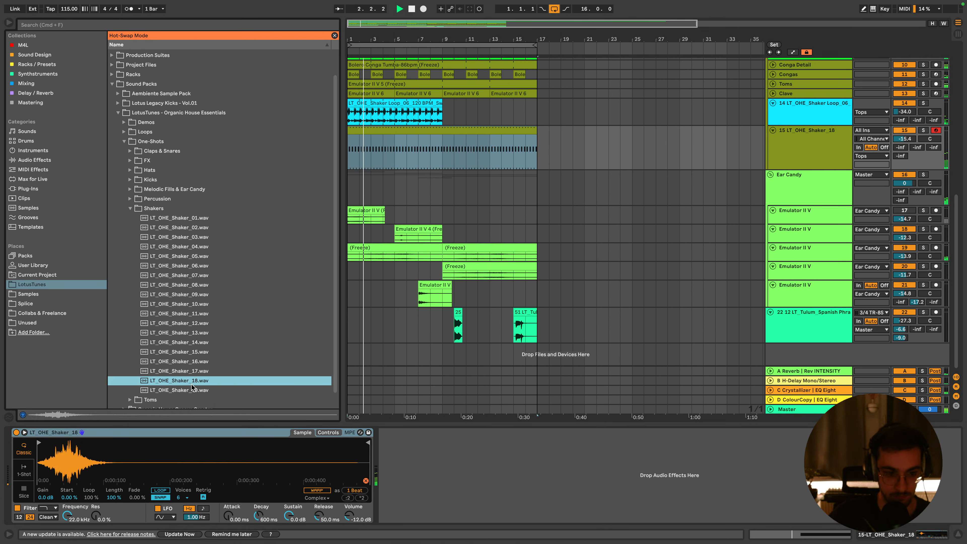
double_click(193, 390)
double_click(188, 259)
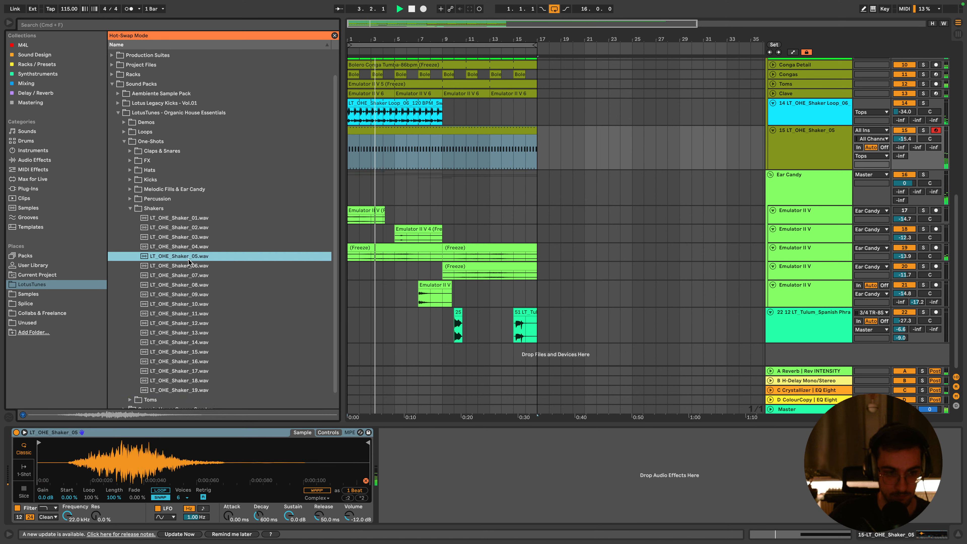
Tighten LT_OHE_Shaker_05 with a trimmed sample start, 245 ms decay and -inf sustain, and raise its track to -8.3 dB
left_click_drag(39, 444, 75, 448)
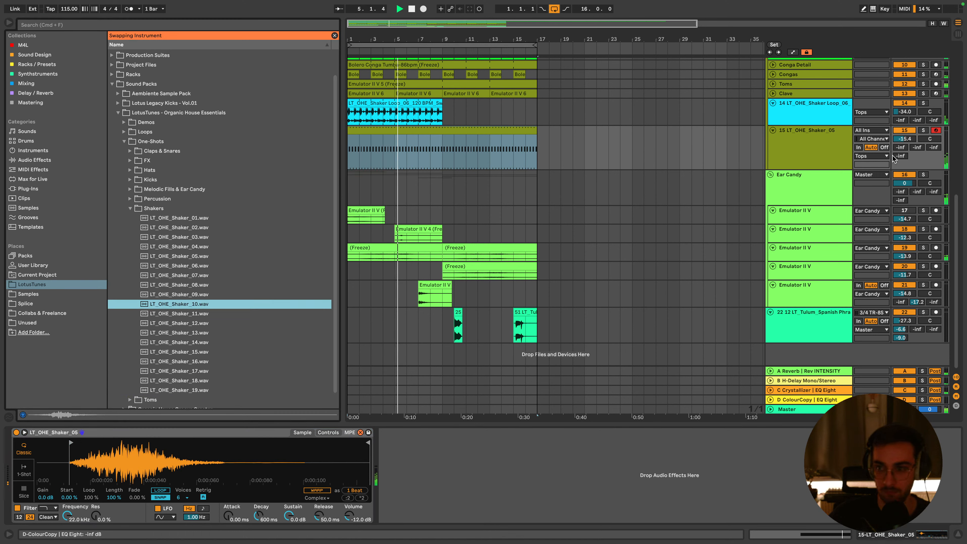
left_click_drag(289, 515, 258, 513)
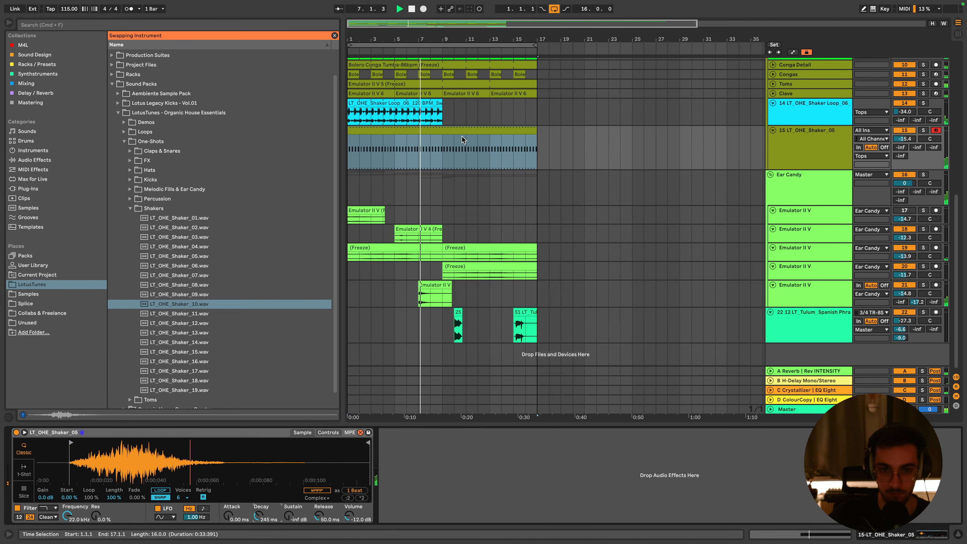
scroll(461, 139, "up", 5)
left_click_drag(905, 194, 905, 179)
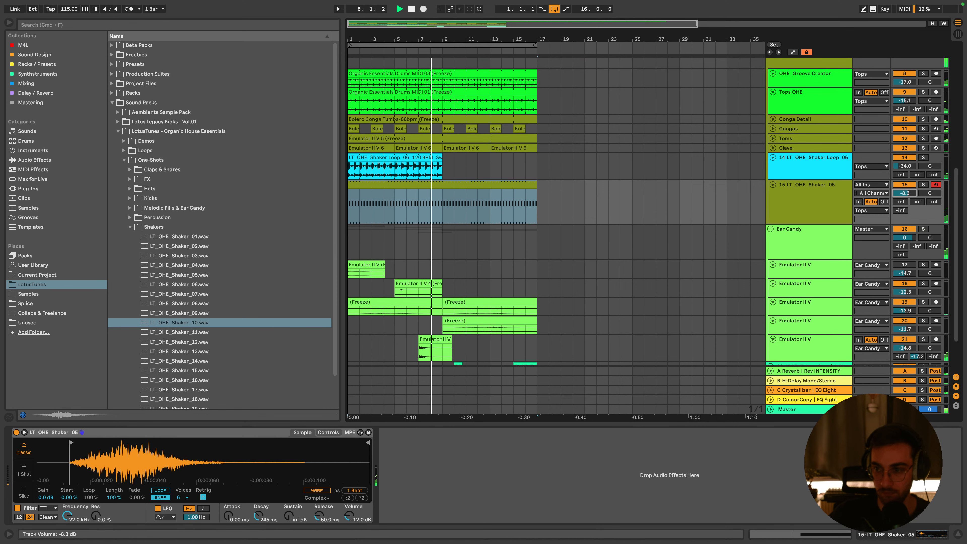
Audition different pitches for the shaker clip's C3 note and transpose it to E3
double_click(461, 185)
left_click(420, 314)
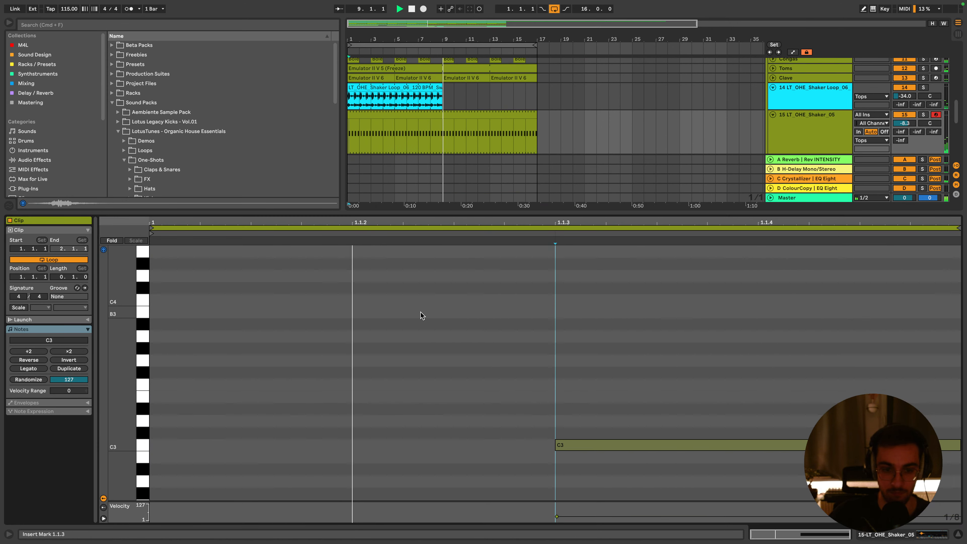
key("super+a")
key("space")
key("Up")
key("Up")
key("Up")
key("Up")
key("Up")
key("space")
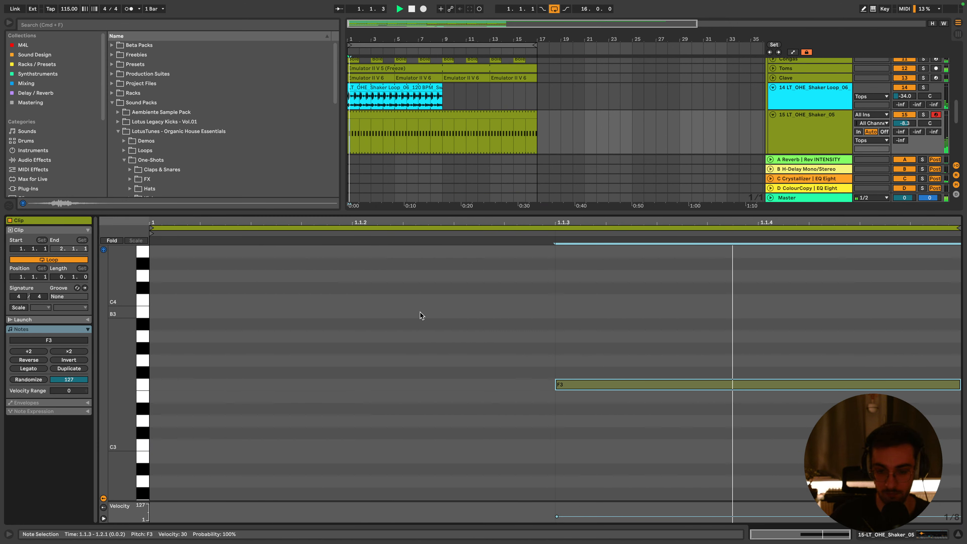
key("Down")
key("Down")
key("Down")
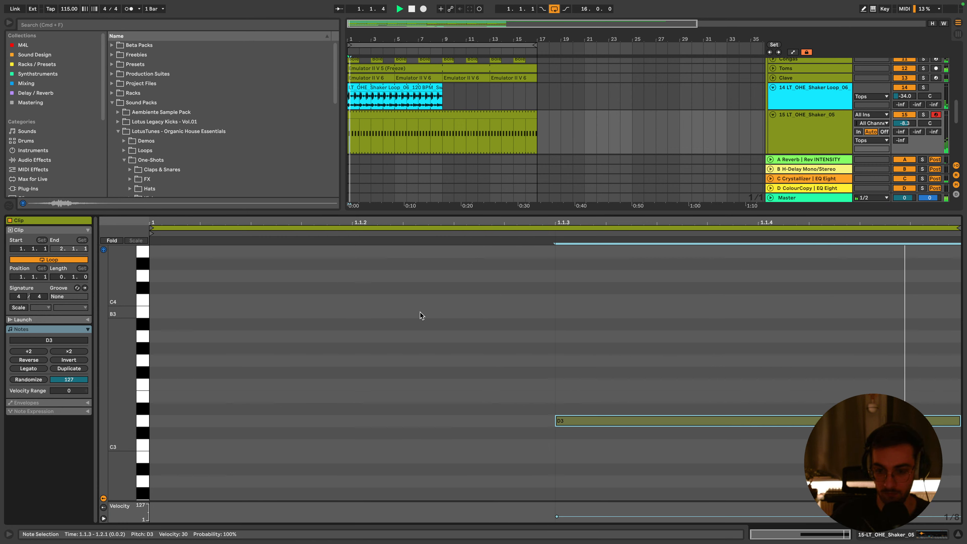
key("Up")
key("Up")
key("shift+Tab")
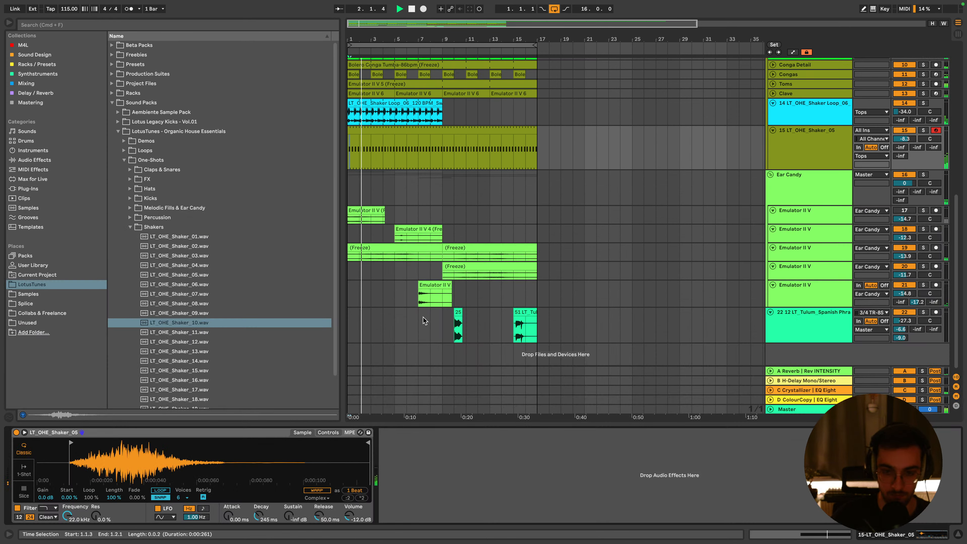
Lower the LT_OHE_Shaker_05 track to -10.2 dB while the groove plays
scroll(814, 157, "up", 2)
left_click(803, 181)
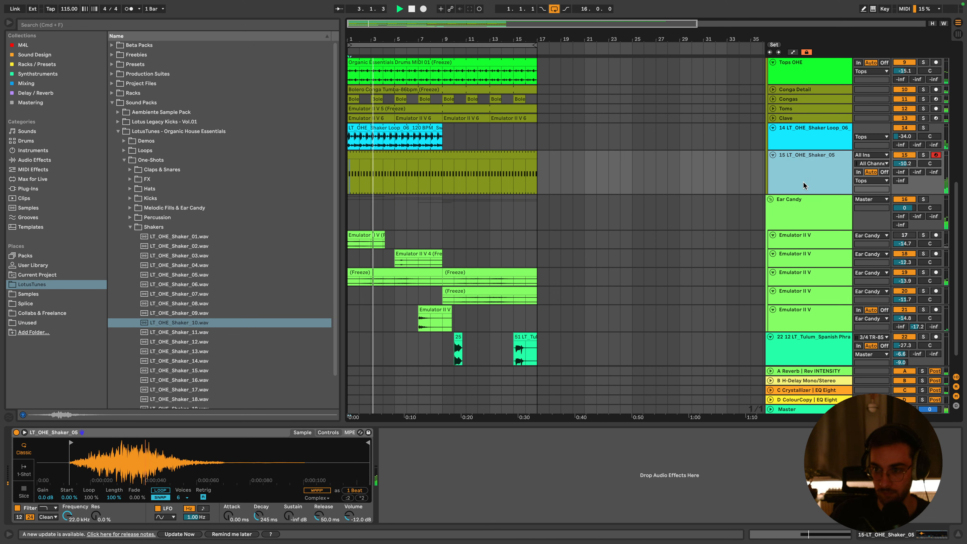
scroll(799, 186, "up", 2)
left_click(793, 174, "shift")
left_click(788, 185)
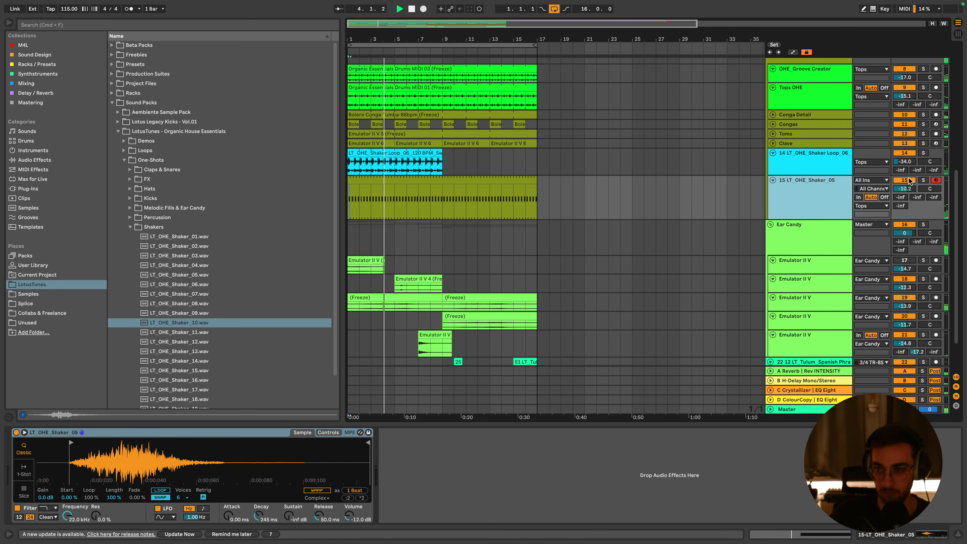
left_click(803, 195)
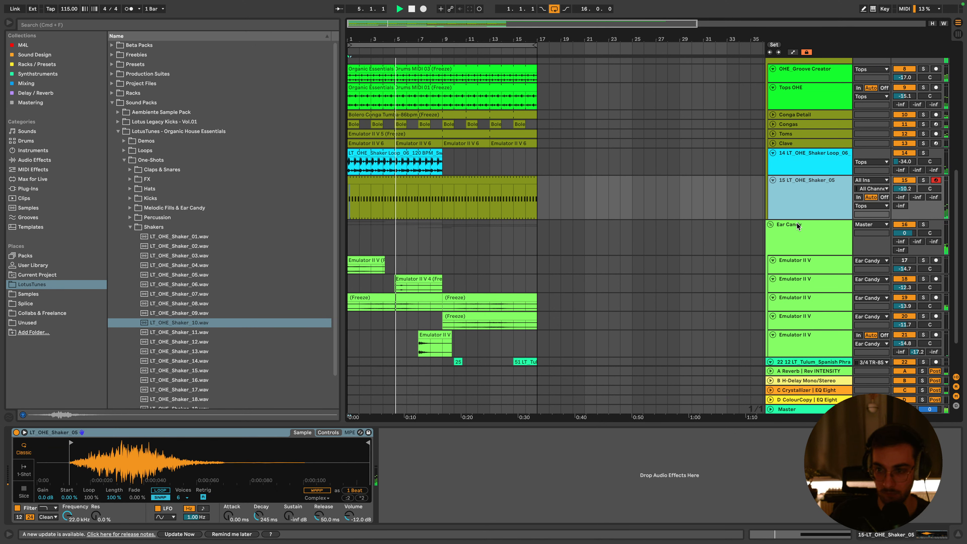
Extend the LT_OHE_Shaker Loop_06 clip to bar 17 and save the set
left_click_drag(442, 155, 540, 155)
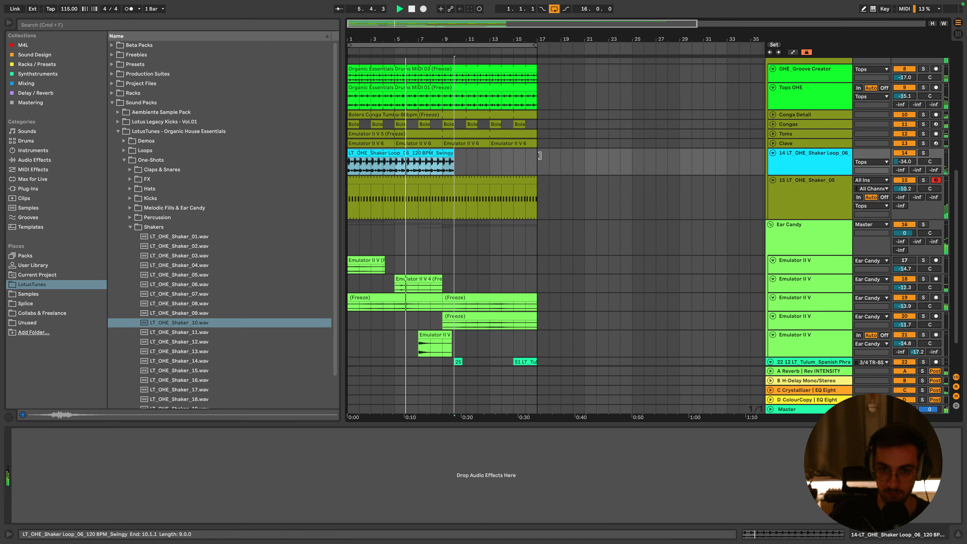
key("space")
key("super+s")
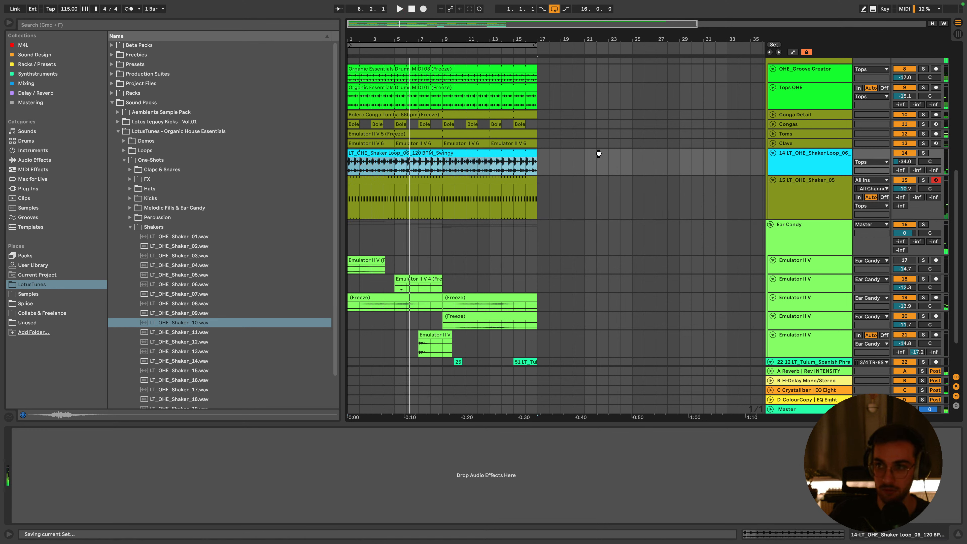
Set the audio buffer size to 512 samples in the preferences
mouse_move(566, 533)
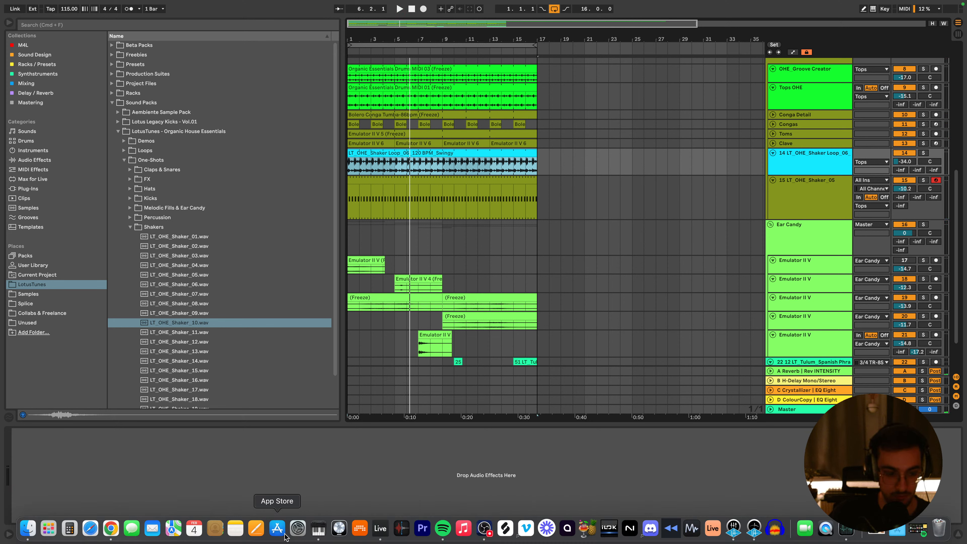
mouse_move(75, 3)
left_click(44, 6)
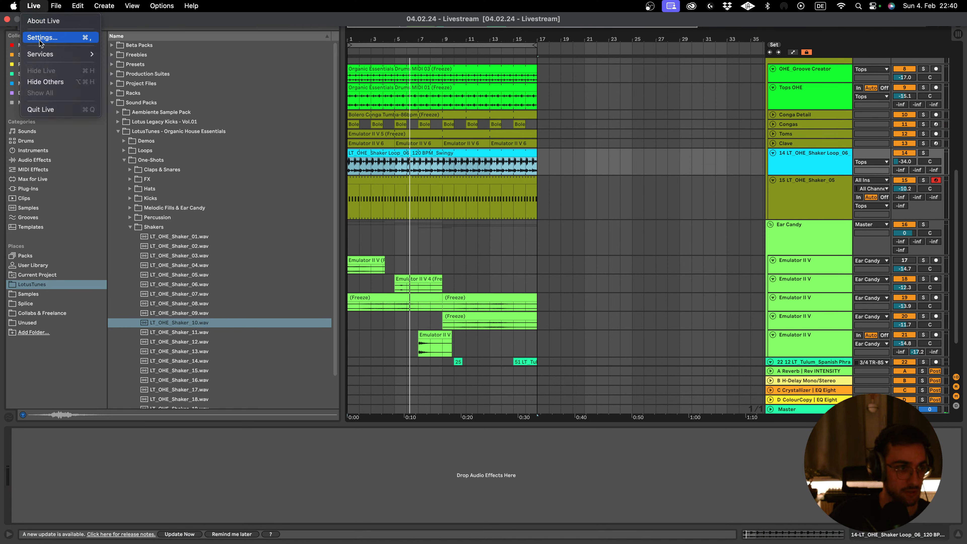
left_click(39, 38)
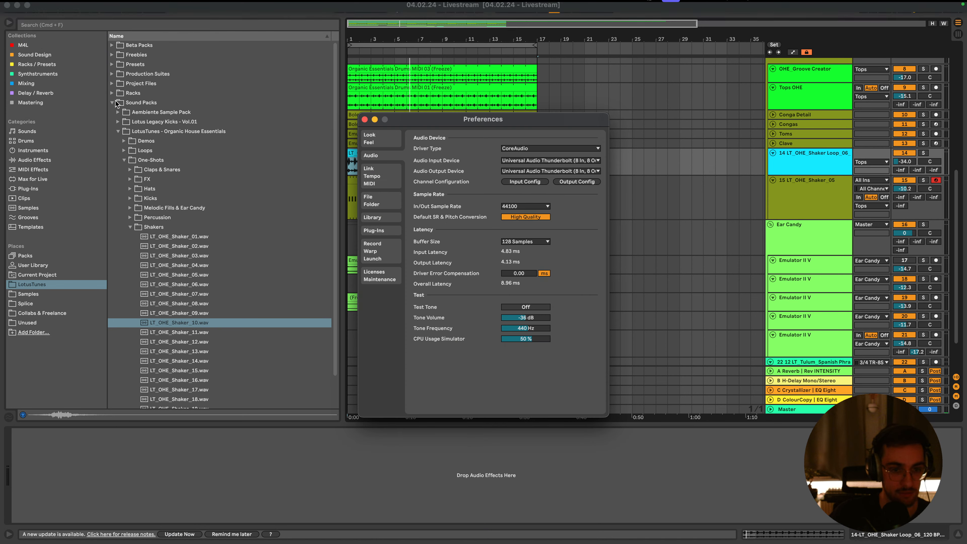
left_click(514, 243)
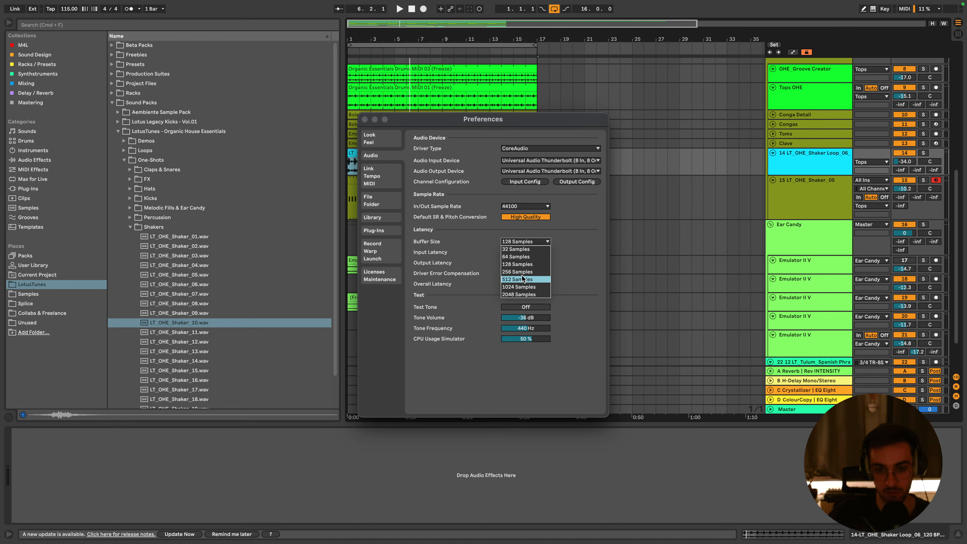
key("Return")
left_click(364, 120)
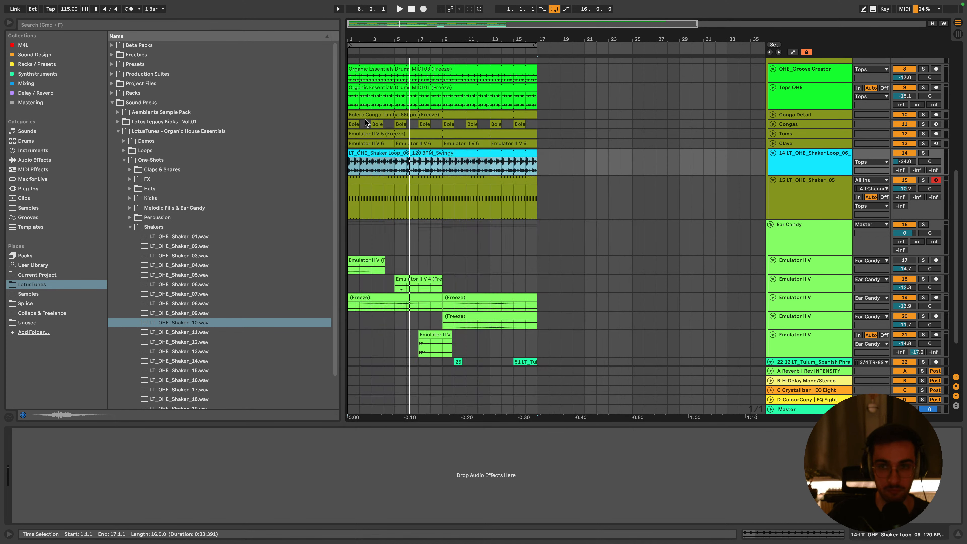
Examine the shaker instrument and the effects on the Crystallizer and Rev INTENSITY return tracks
left_click(358, 178)
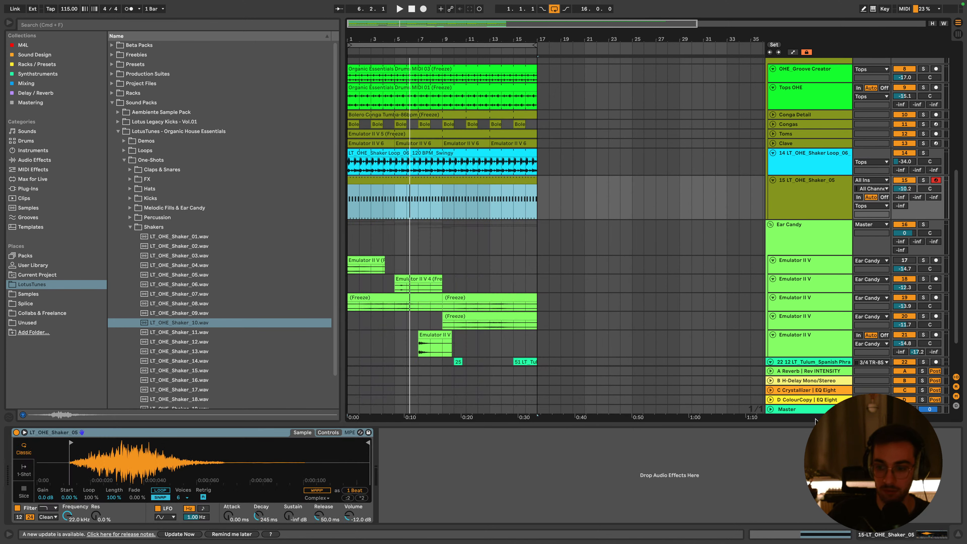
left_click(804, 400)
left_click(806, 392)
key("space")
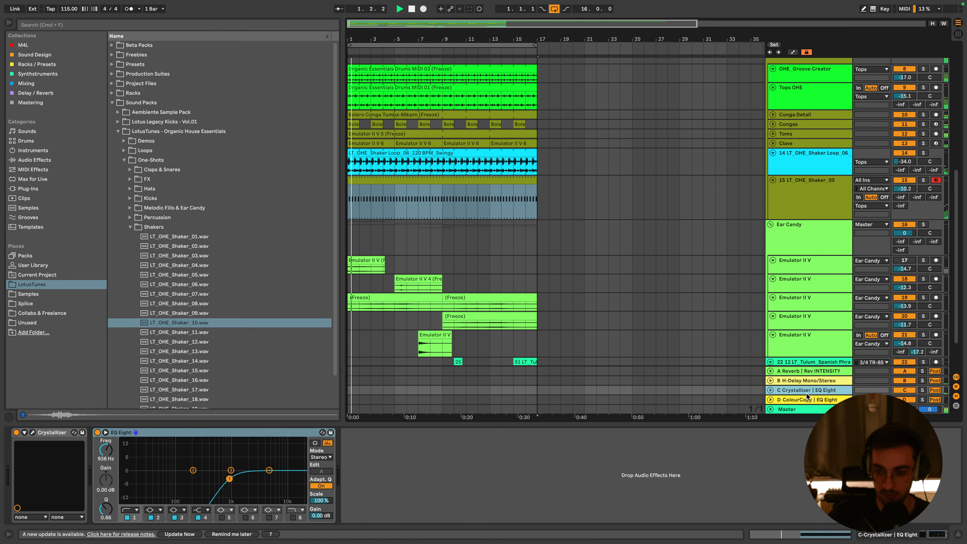
left_click(807, 371)
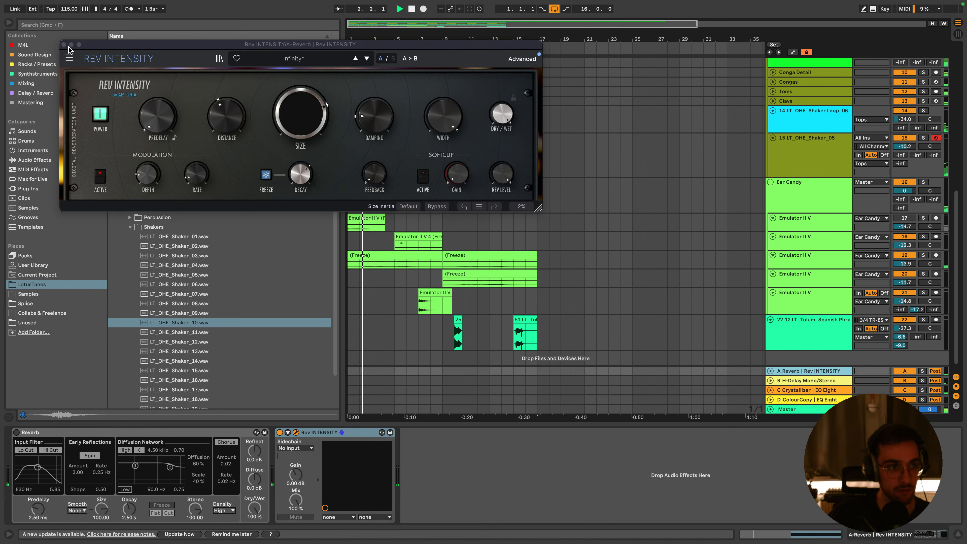
left_click(64, 45)
scroll(360, 226, "down", 1)
Examine the devices on the Ear Candy group's tracks and on the LT_Tulum Spanish phrase track
left_click(430, 197)
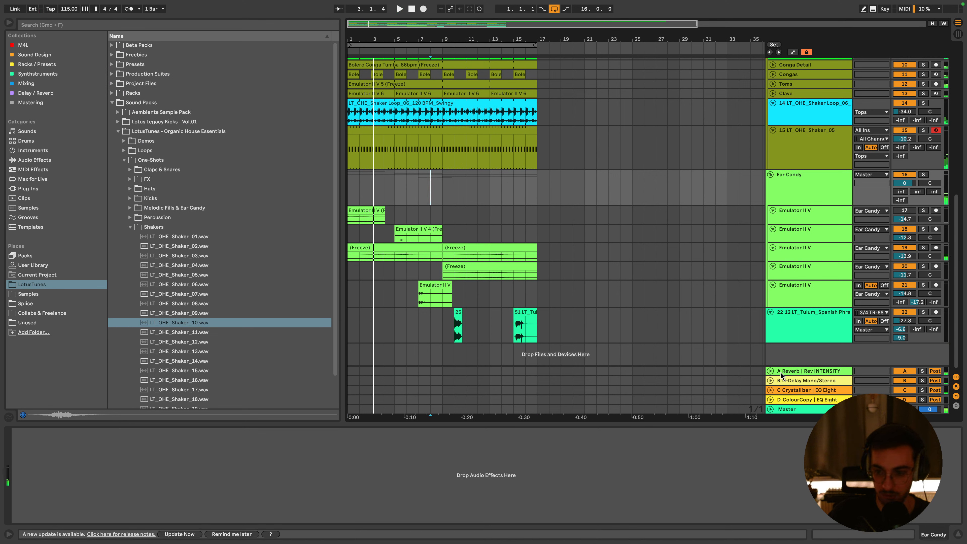
left_click(806, 289)
left_click(806, 268)
left_click(806, 252)
left_click(807, 232)
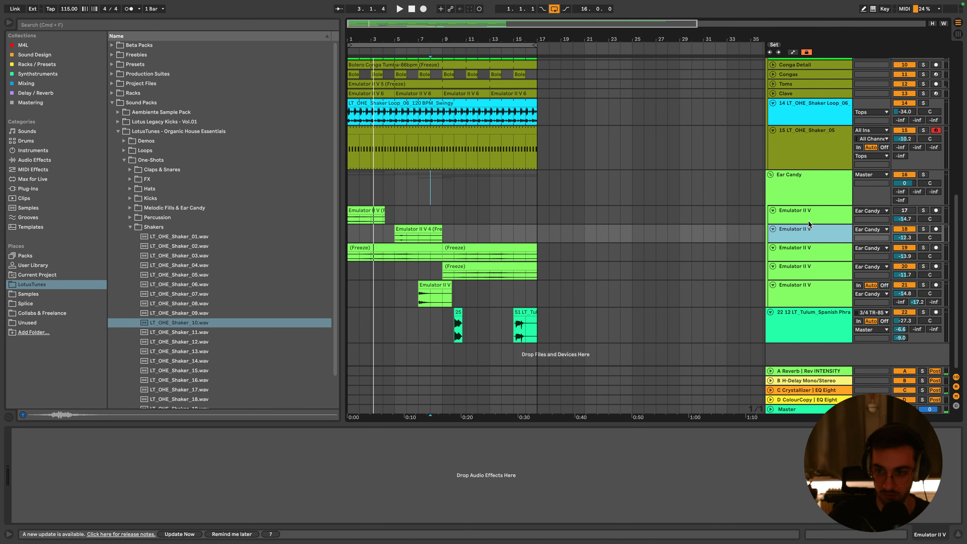
left_click(808, 220)
left_click(802, 283)
left_click(802, 337)
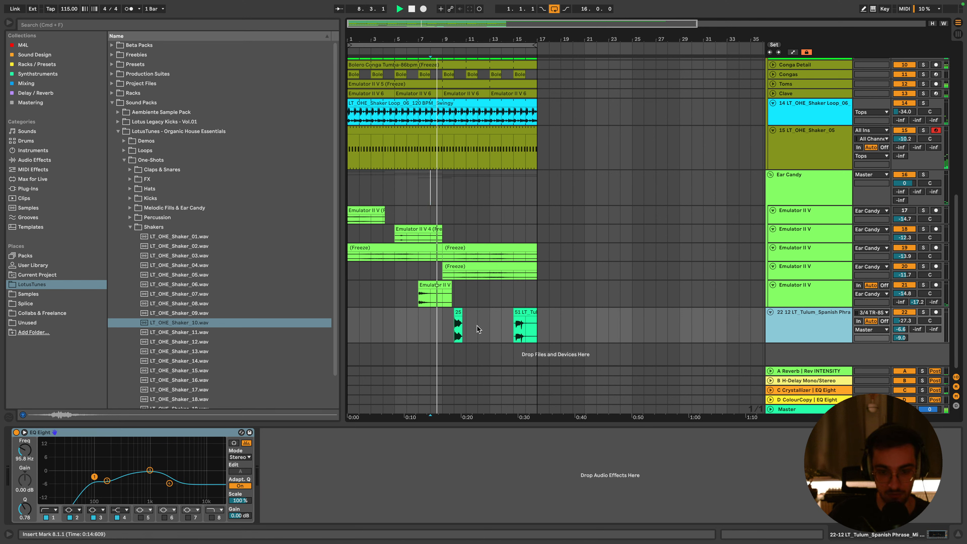
Solo the OHE_Groove Creator track and move its Organic Essentials Drums MIDI 01 clip to bar 1, replacing the MIDI 03 clip
scroll(476, 326, "up", 10)
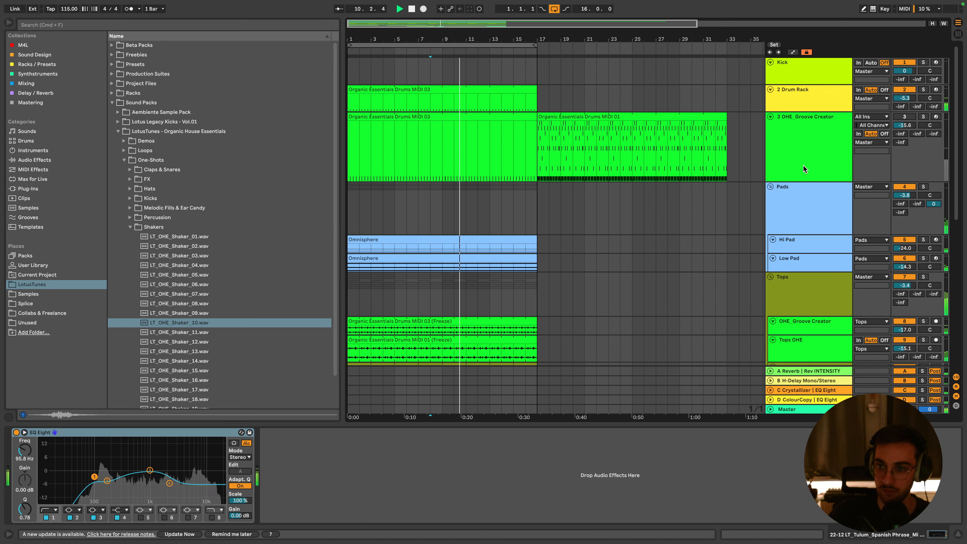
left_click(801, 179)
left_click(601, 117)
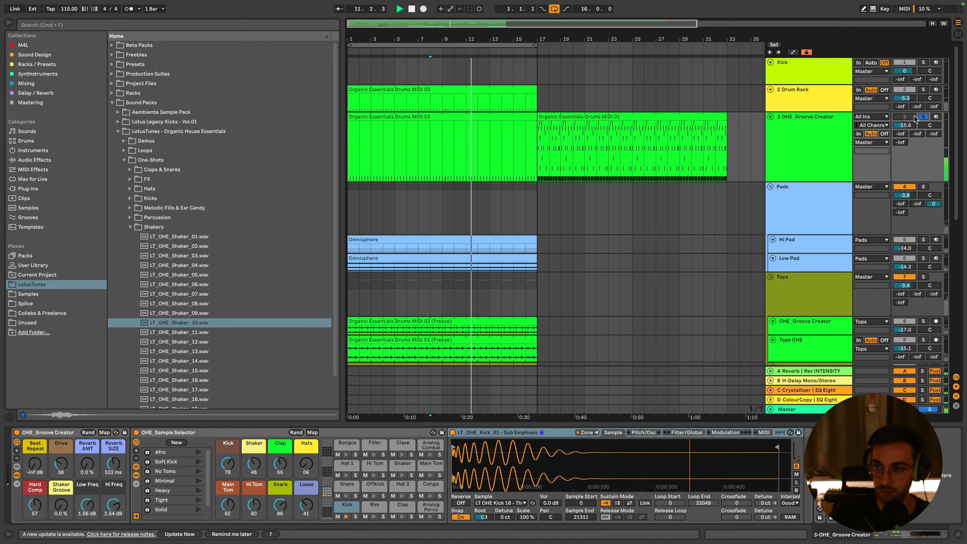
left_click_drag(602, 116, 399, 117)
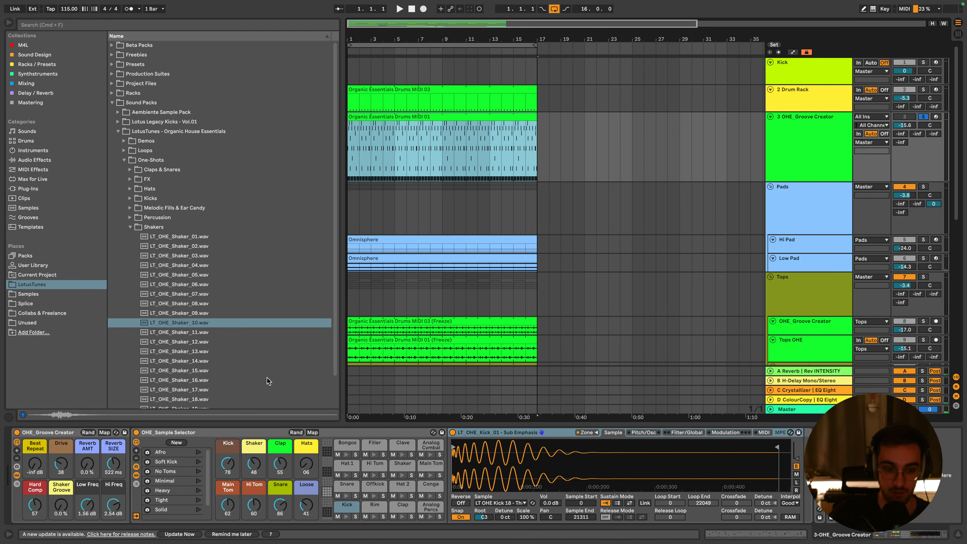
Set the OHE_Groove Creator's Kick sample selector to 127 and play the soloed groove
left_click_drag(228, 463, 228, 442)
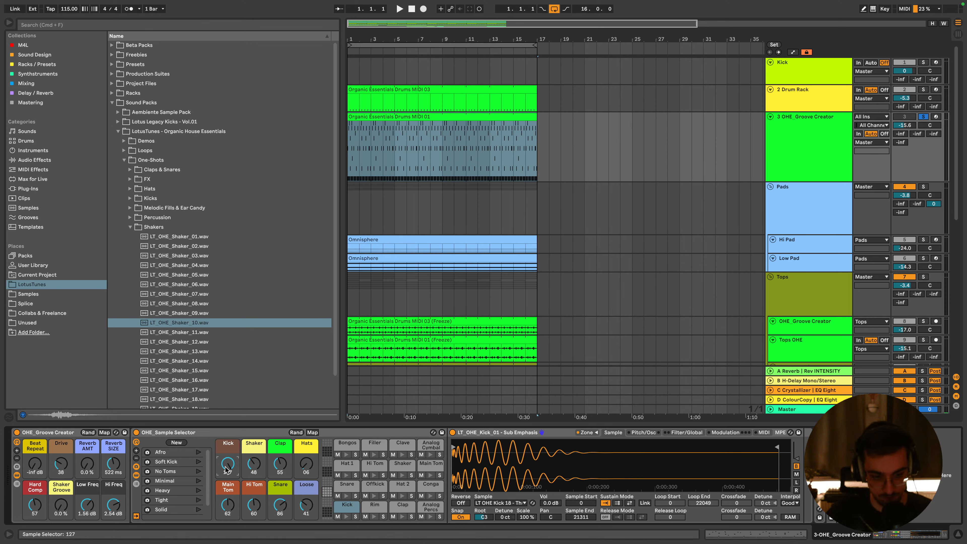
double_click(406, 115)
left_click_drag(235, 415, 312, 453)
key("shift+Tab")
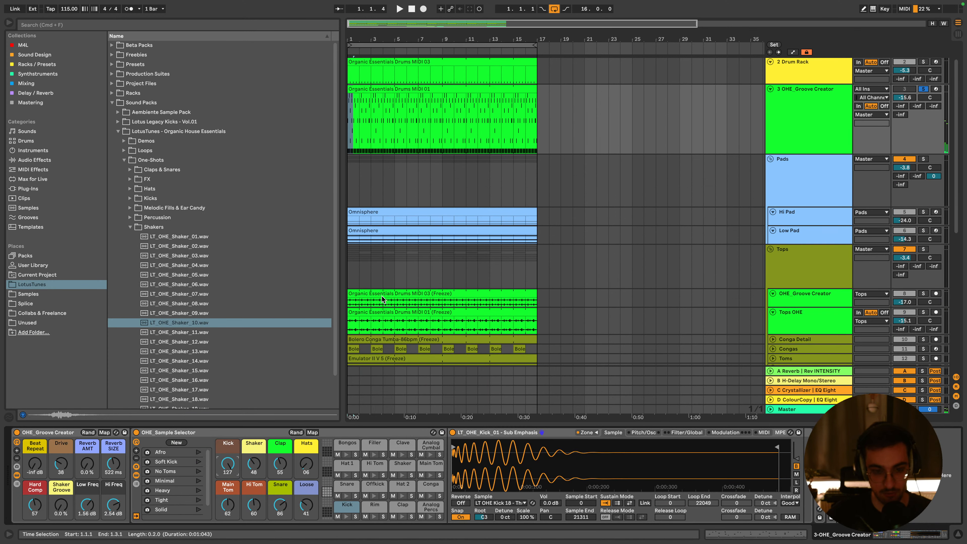
key("space")
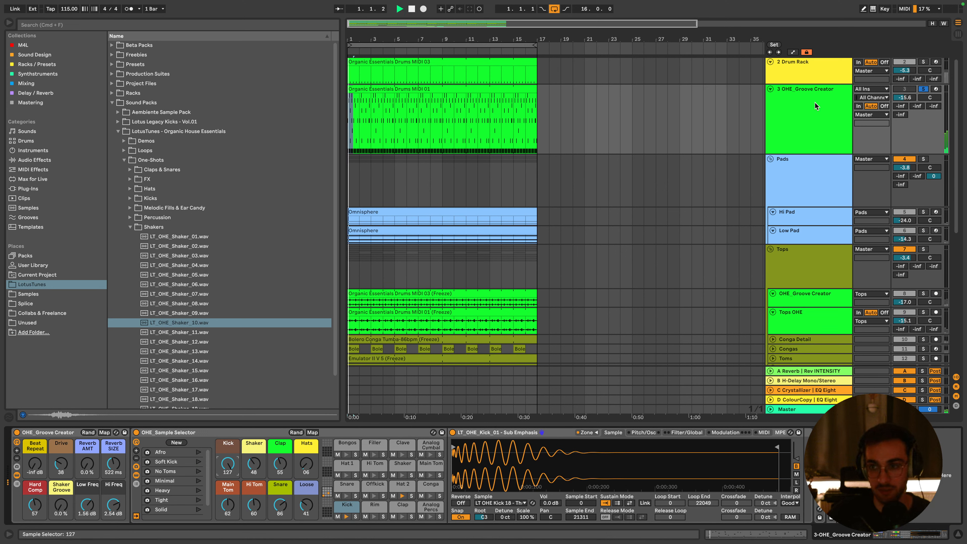
Set the sample selectors for Clap, Hats, Main Tom, Hi Tom and Snare to 127 and Shaker to 58
key("space")
left_click_drag(281, 463, 280, 430)
left_click(307, 463)
left_click_drag(307, 464, 306, 427)
left_click_drag(255, 505, 255, 472)
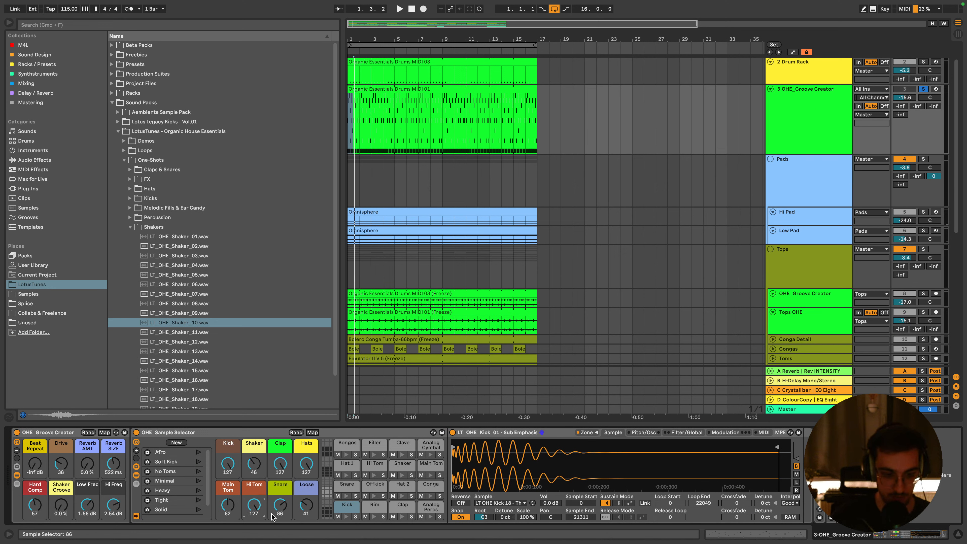
left_click_drag(226, 514, 258, 469)
key("space")
key("space")
right_click(799, 132)
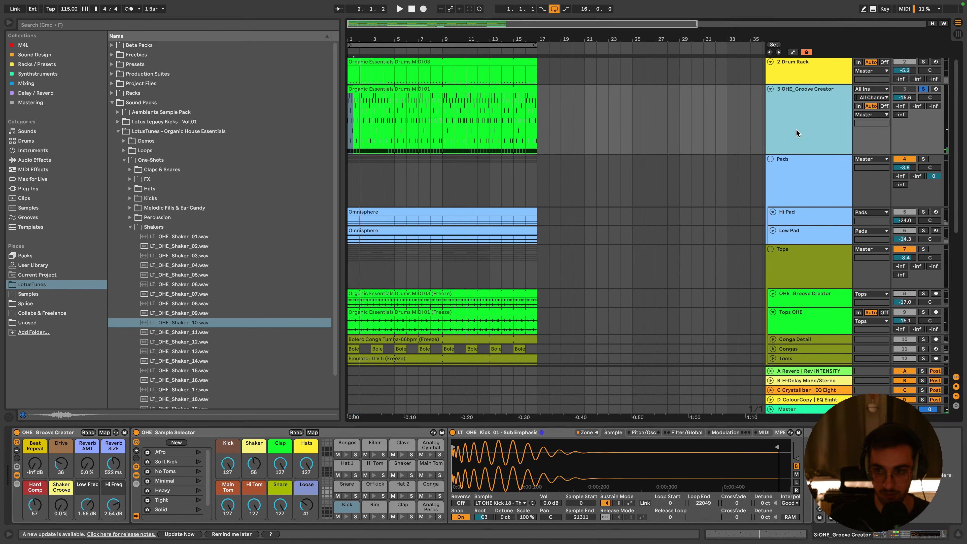
left_click(675, 147)
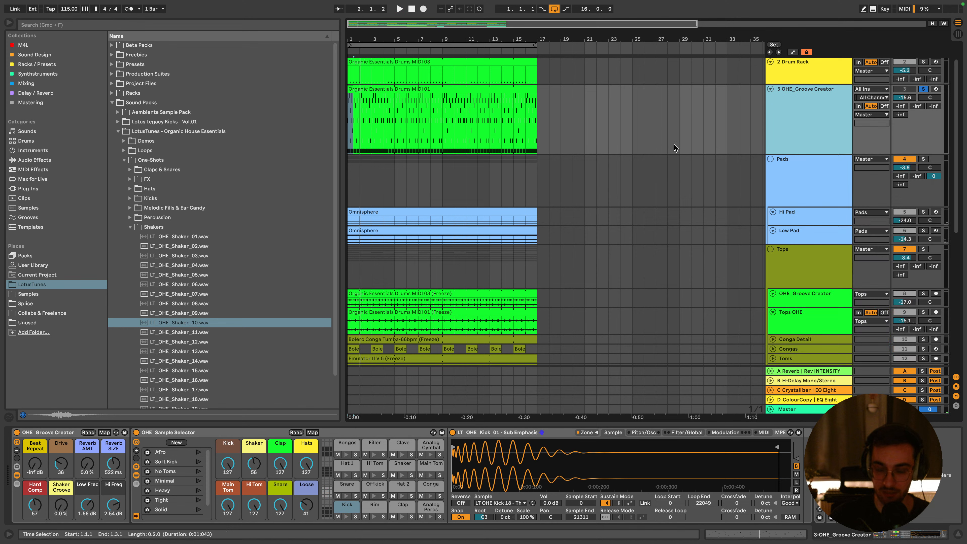
double_click(441, 90)
left_click_drag(271, 277, 324, 327)
left_click_drag(300, 324, 327, 373)
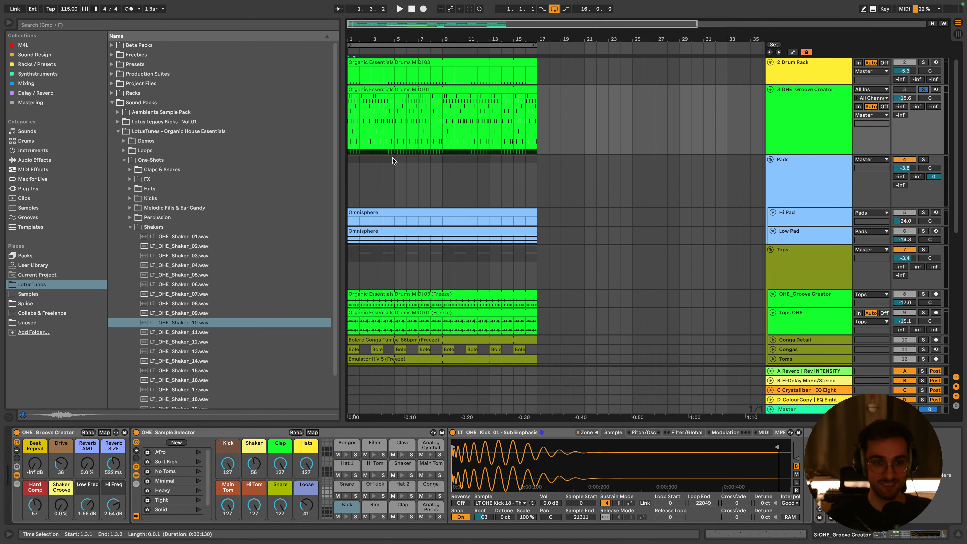
scroll(386, 113, "up", 1)
left_click(385, 113)
left_click(385, 113)
Unsolo the OHE_Groove Creator track and set its volume to -3.1 dB during playback
key("space")
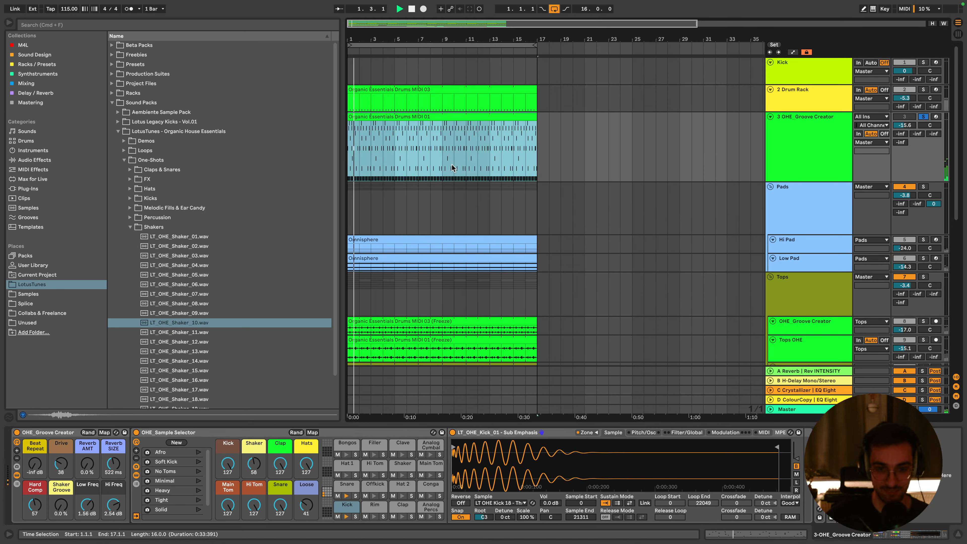
left_click(923, 117)
left_click_drag(904, 125, 904, 113)
key("space")
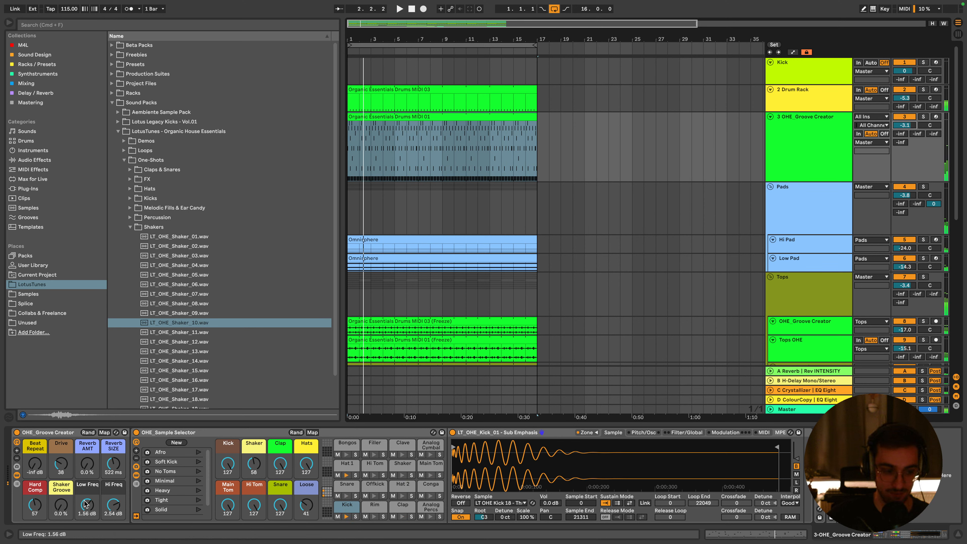
Set Shaker Groove to 34 %, the Shaker sample selector to 48 and the Loose selector to 0
left_click_drag(61, 505, 61, 491)
left_click_drag(254, 464, 256, 453)
key("space")
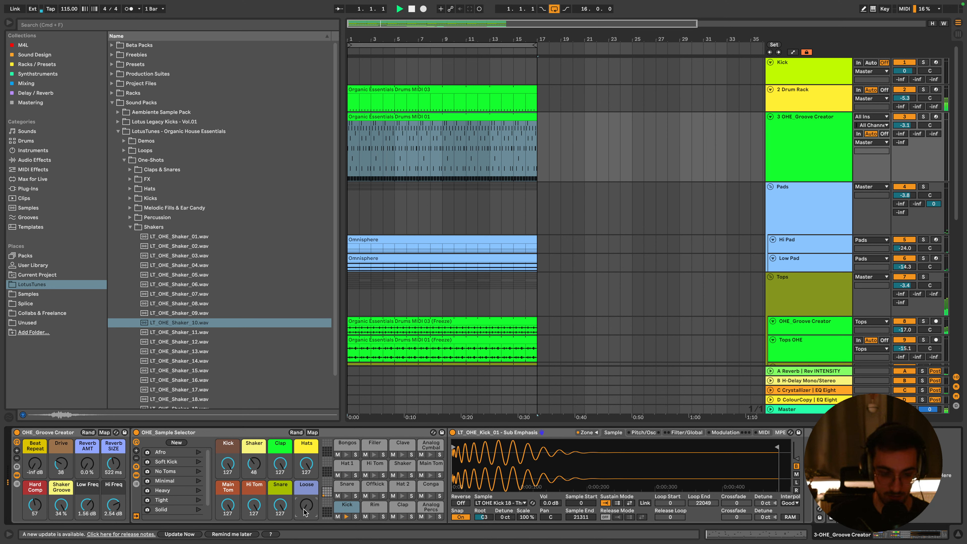
left_click_drag(307, 510, 307, 543)
key("space")
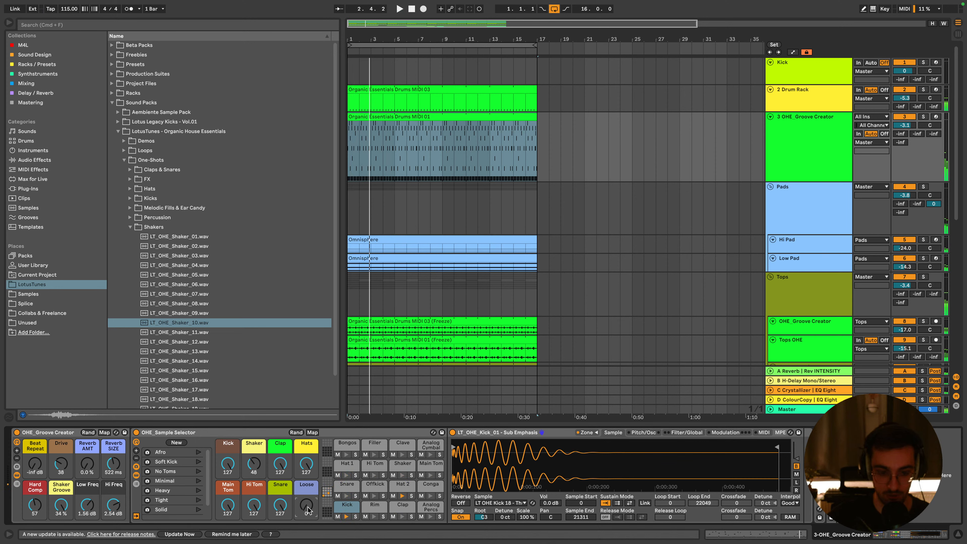
key("super+m")
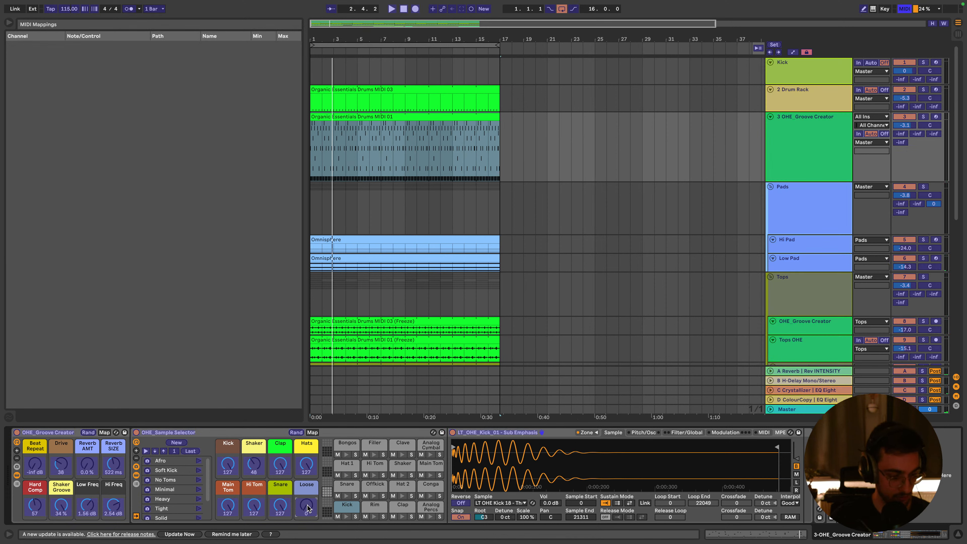
key("super+m")
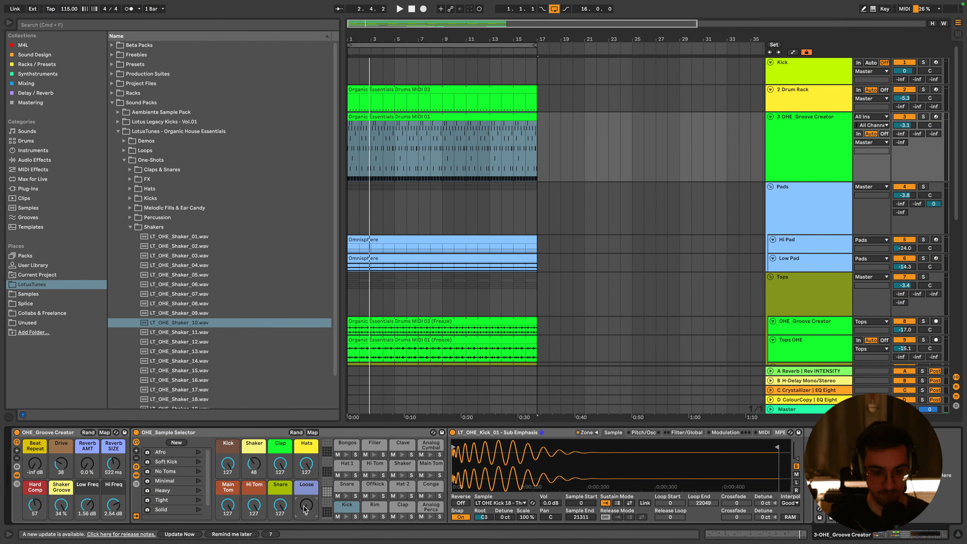
left_click(779, 171)
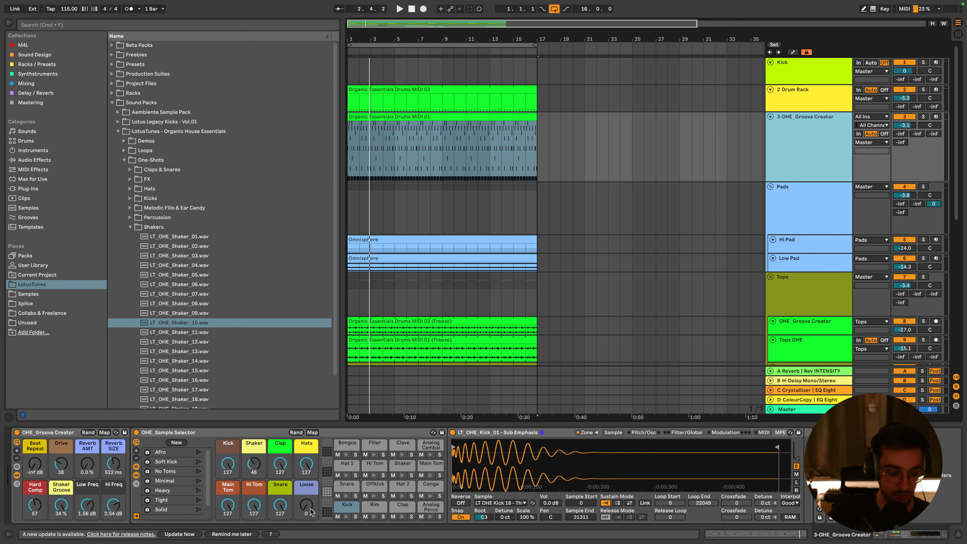
key("super+m")
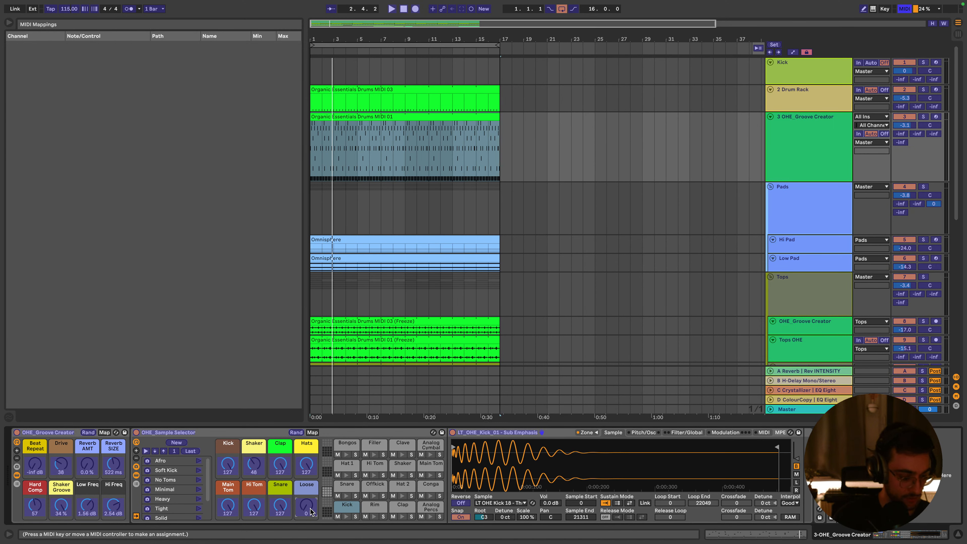
key("super+m")
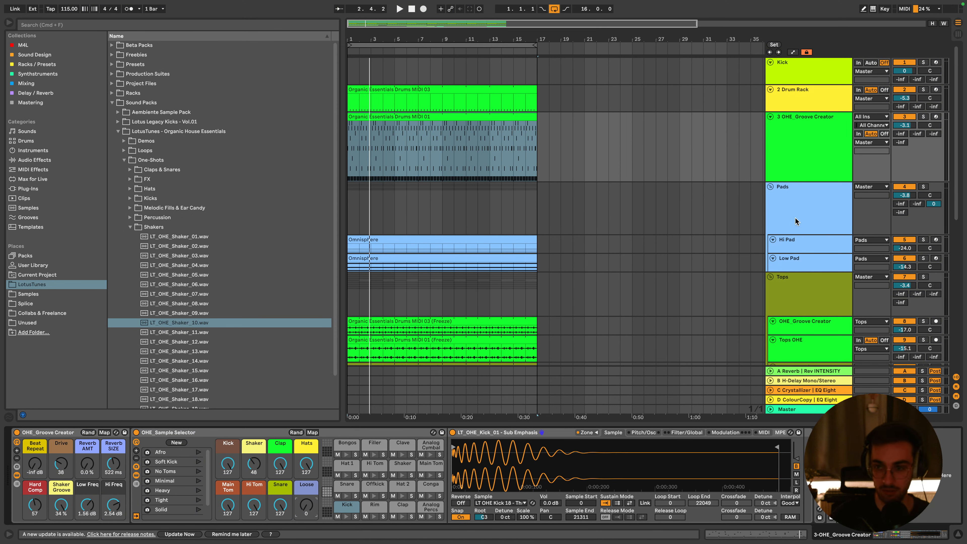
Insert an audio track below the OHE_Groove Creator track, unfold it and make it taller
left_click(793, 180)
key("super+t")
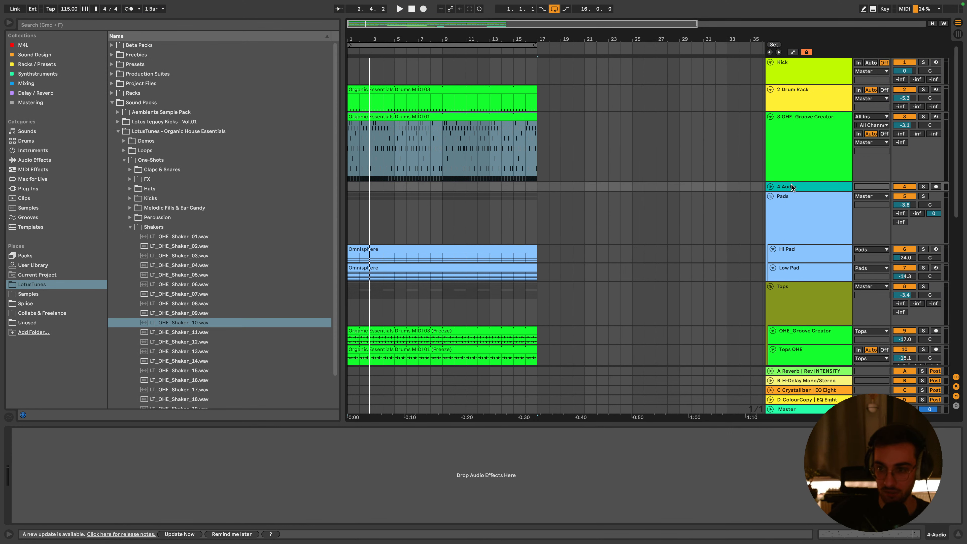
key("u")
left_click_drag(806, 226, 805, 269)
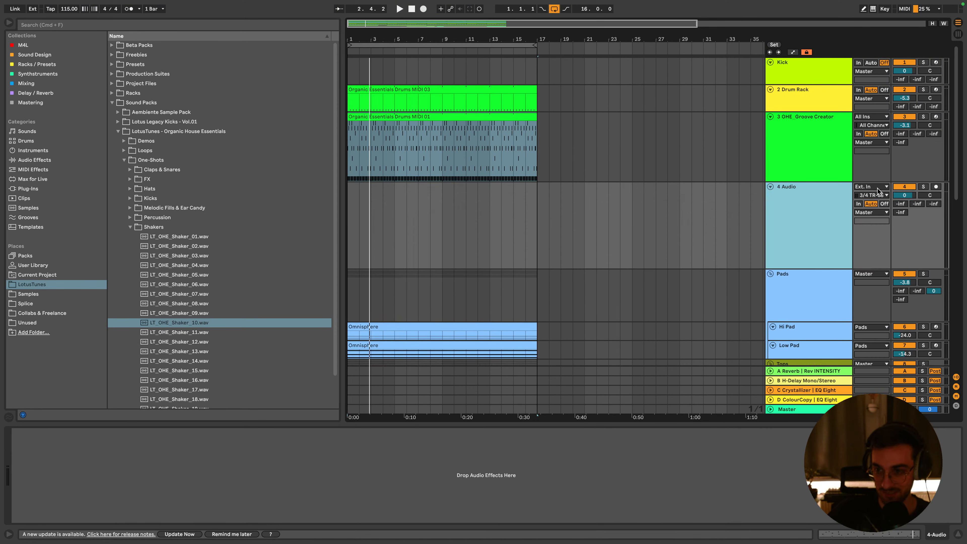
Set the new audio track's input to 3-OHE Groove Creator, arm it and place the start marker at bar 1
left_click(872, 186)
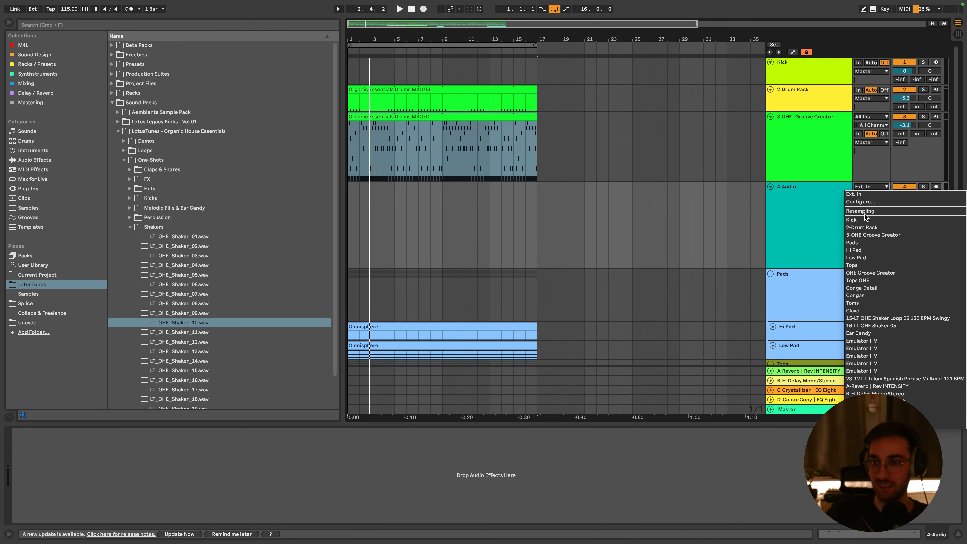
left_click(871, 235)
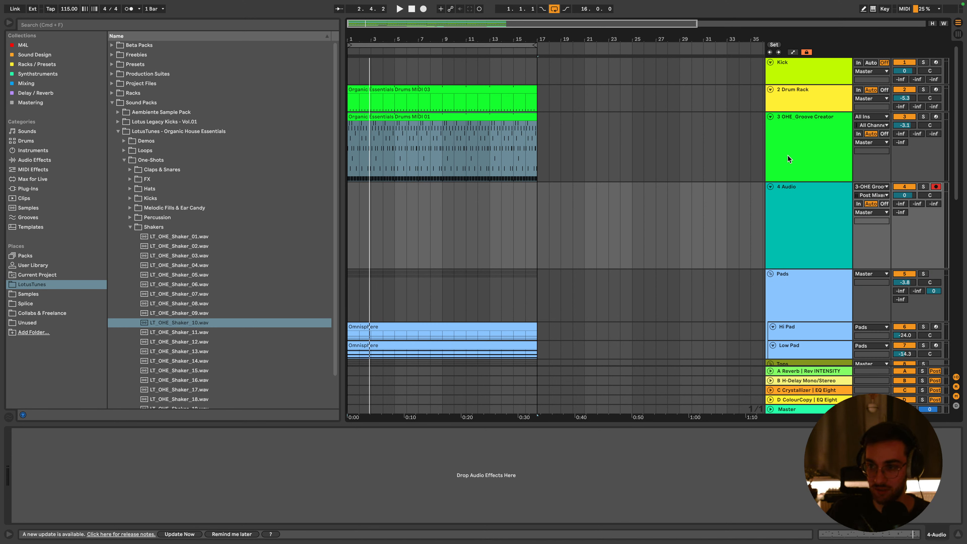
left_click(452, 152)
left_click(349, 202)
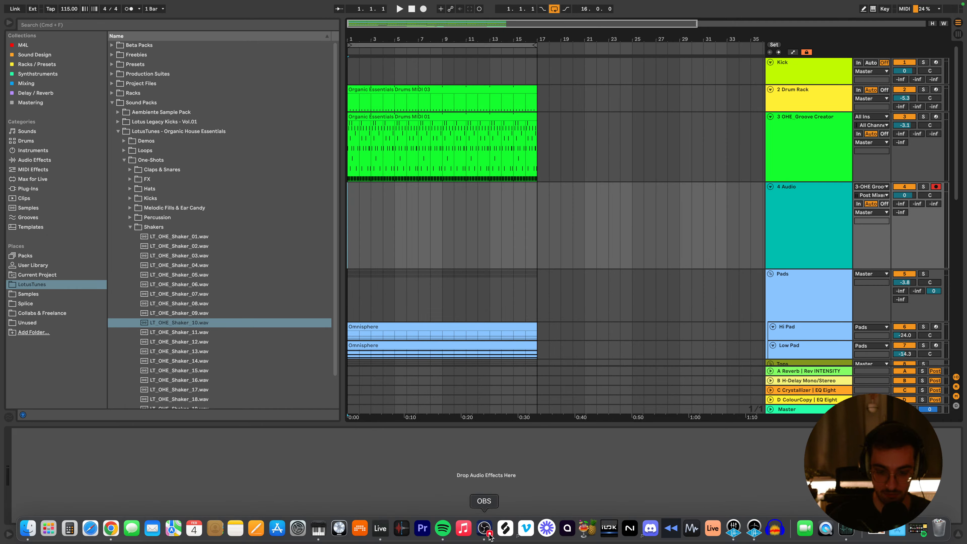
Switch to OBS to check the stream and return to Ableton Live
left_click(484, 528)
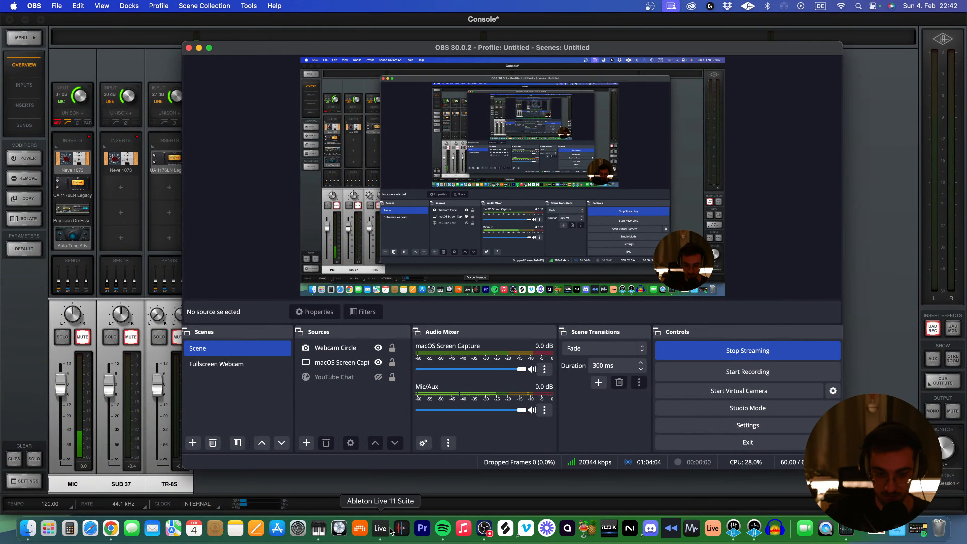
left_click(380, 528)
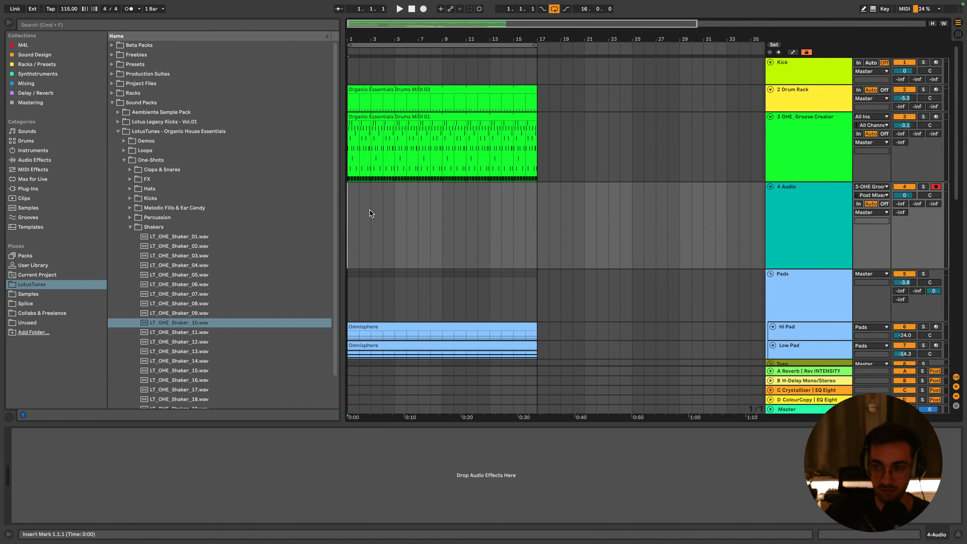
Record the OHE_Groove Creator output onto the 4 Audio track from bar 1 while varying the Loose sample selector
left_click(423, 8)
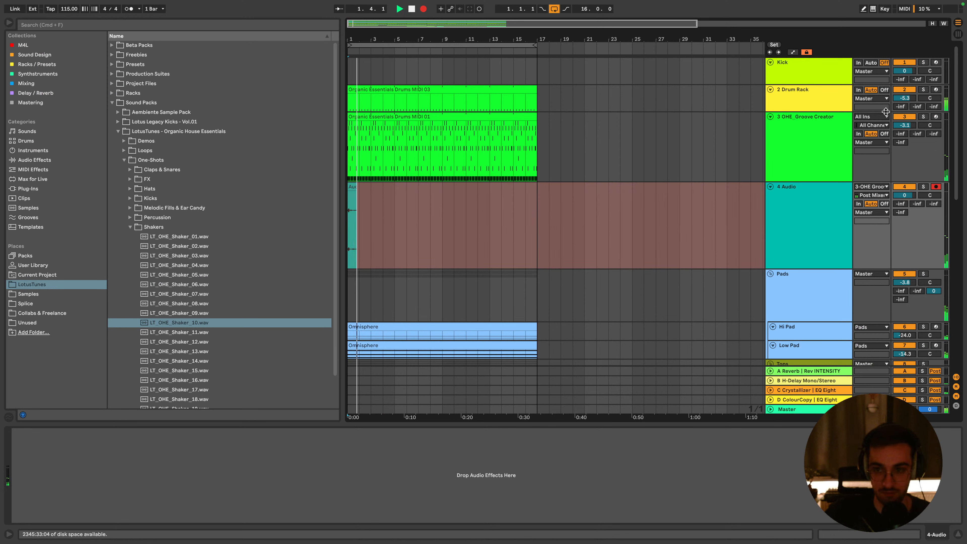
left_click(820, 165)
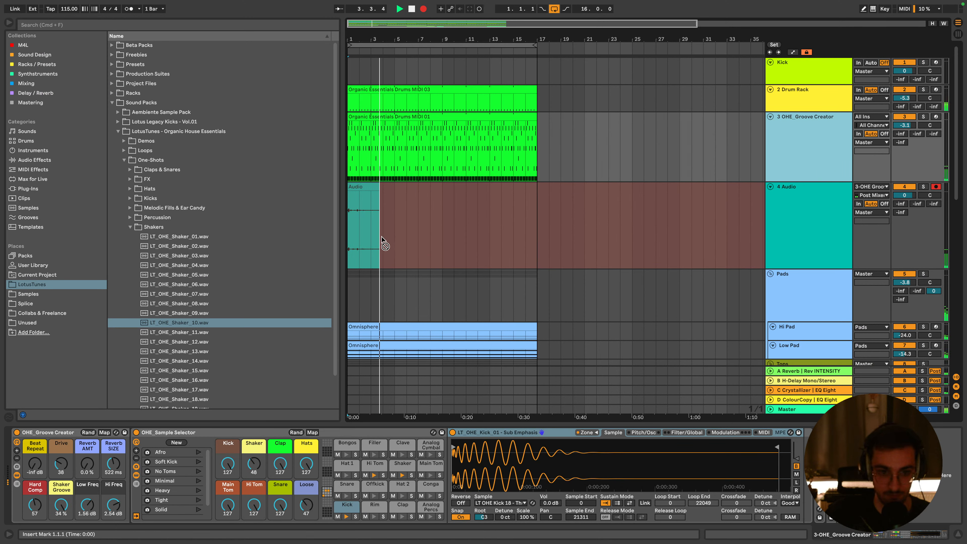
left_click_drag(390, 38, 390, 60)
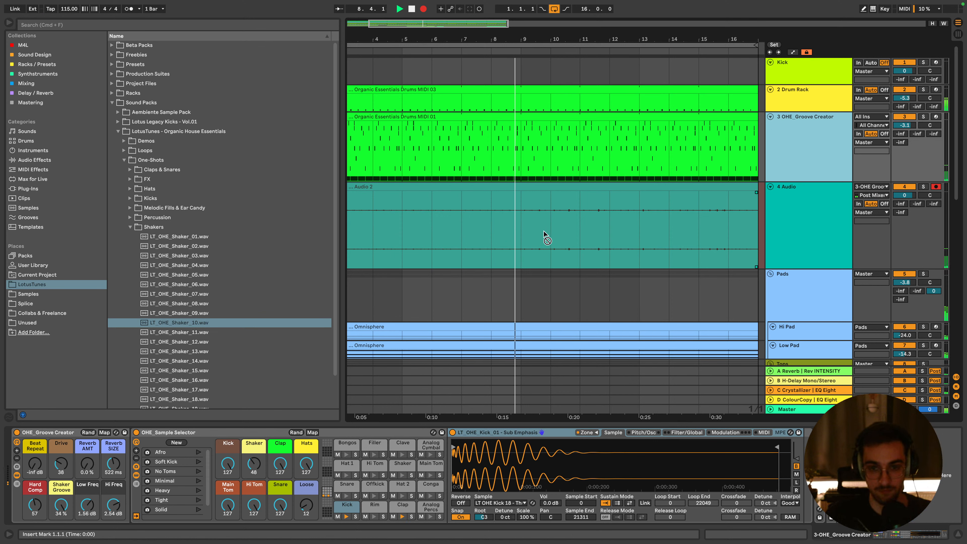
key("space")
Split the recorded clip at bar 7 and duplicate its first six-bar section three times
left_click(522, 227)
left_click(456, 215)
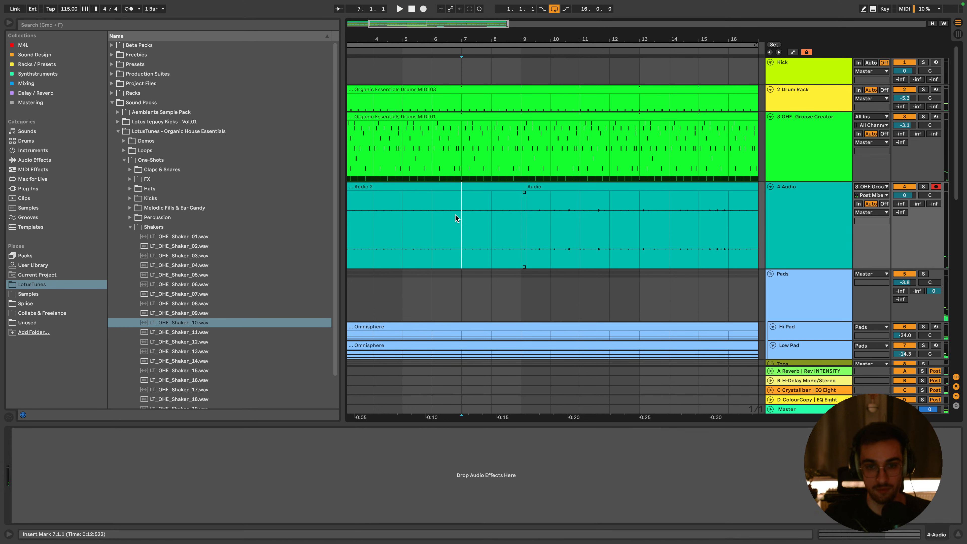
key("super+e")
left_click(434, 186)
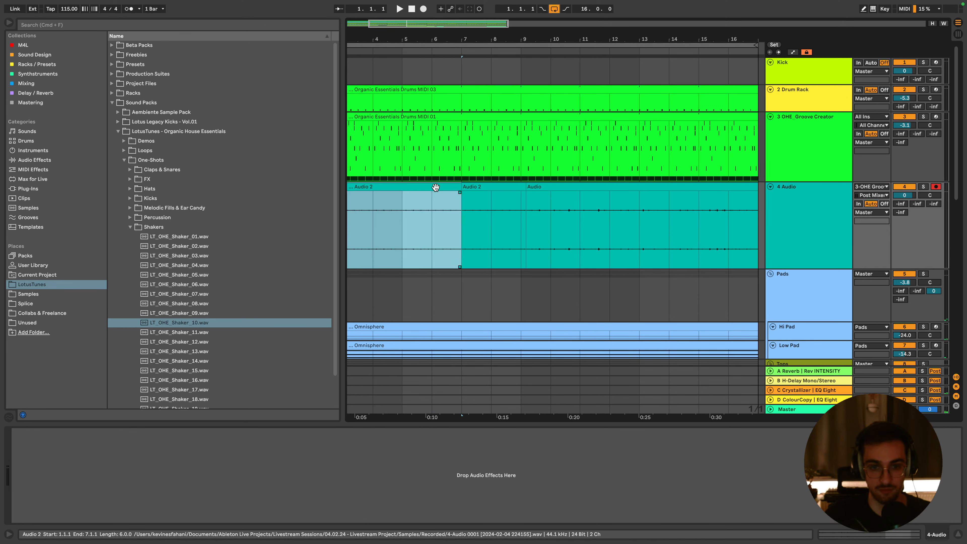
key("super+d")
key("super+d")
key("super+d")
left_click(478, 192)
left_click(479, 187)
left_click(701, 196, "shift")
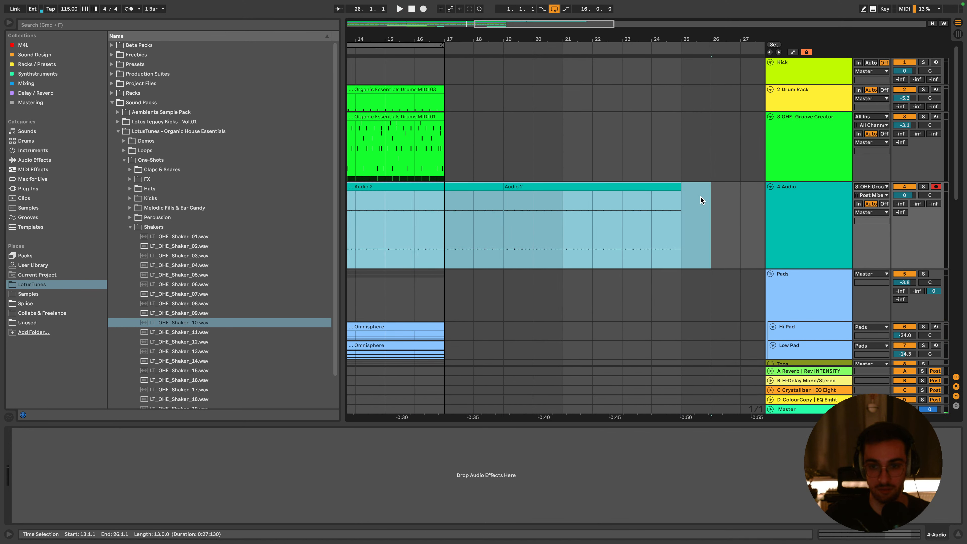
key("Delete")
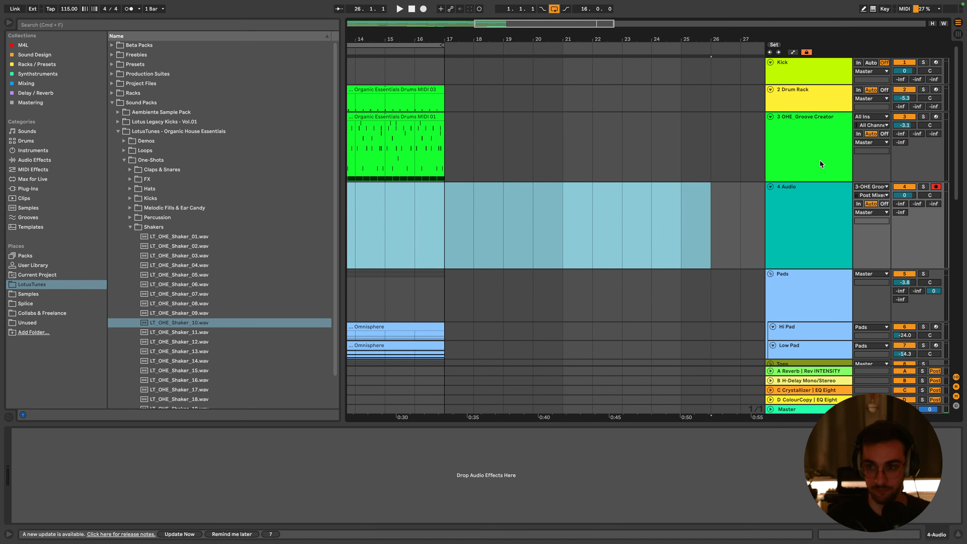
left_click_drag(429, 34, 429, 11)
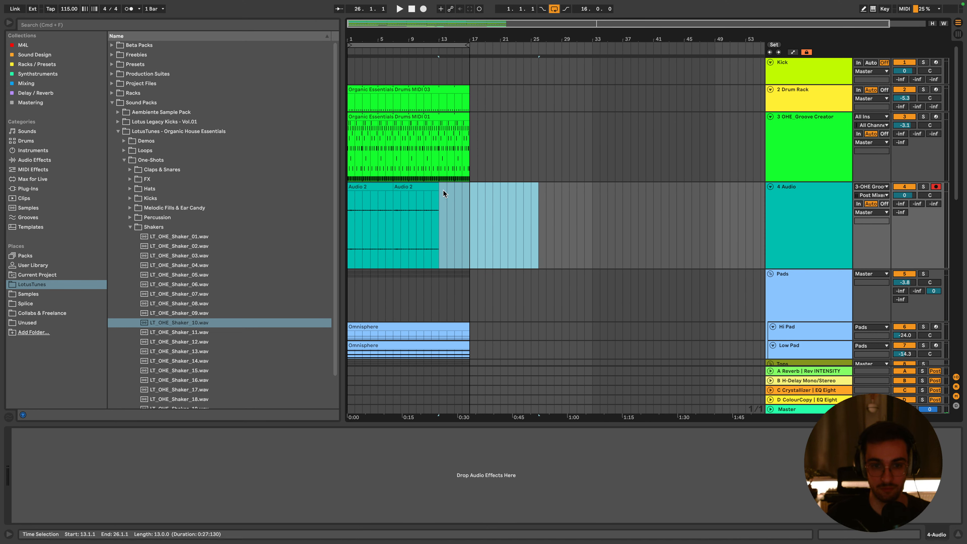
key("super+t")
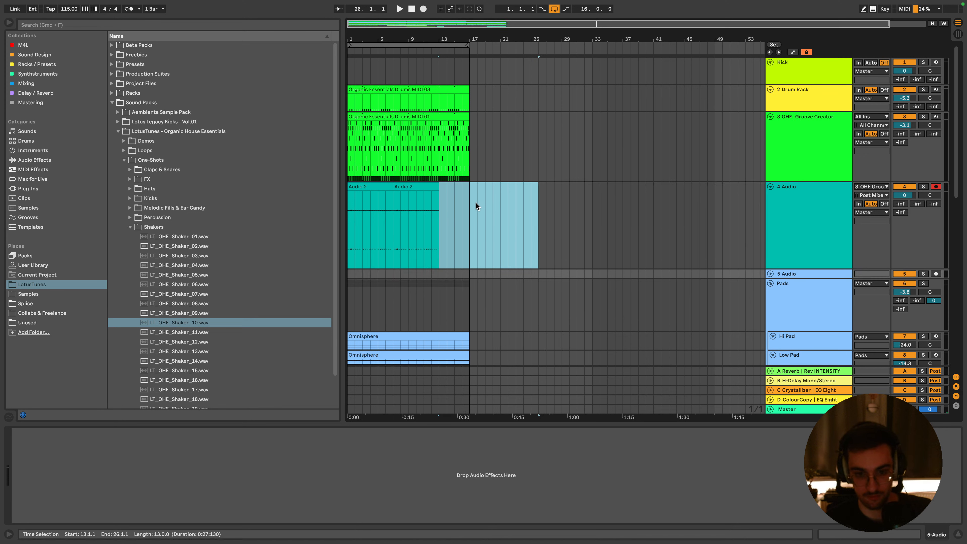
key("super+z")
key("super+z")
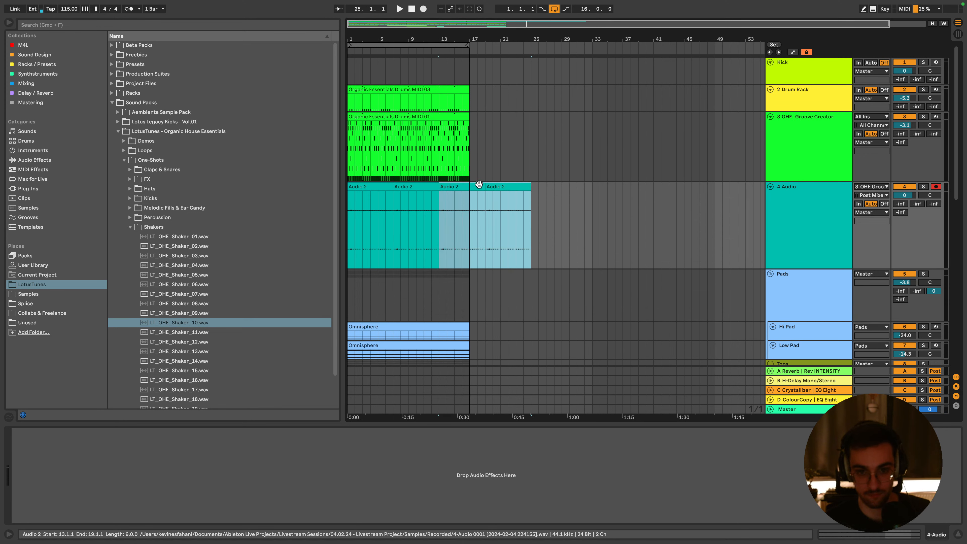
Delete the audio on the 4 Audio track from bar 17 onward
left_click_drag(476, 196, 654, 223)
key("Delete")
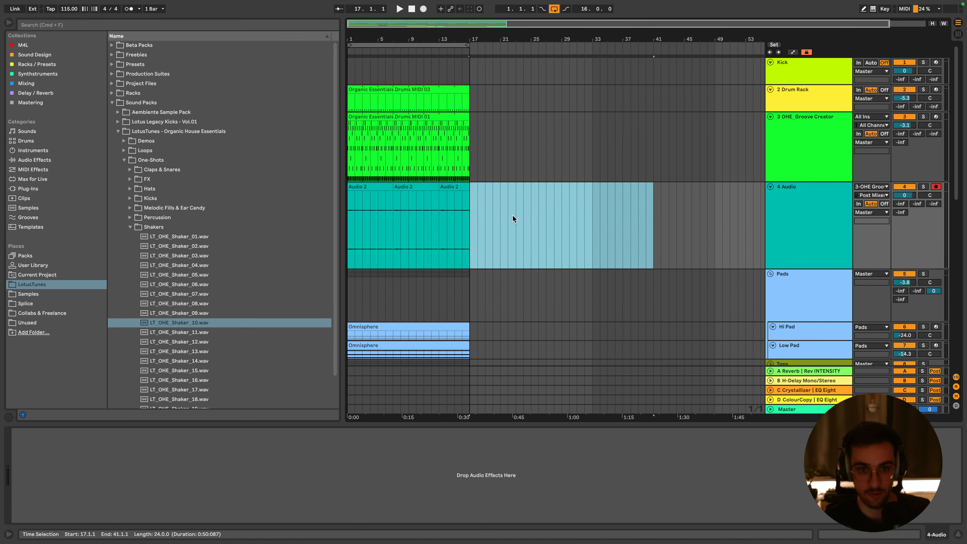
Set the fixed grid to 2 Bars and duplicate the recording's first four-bar section twice, filling up to bar 13
right_click(623, 221)
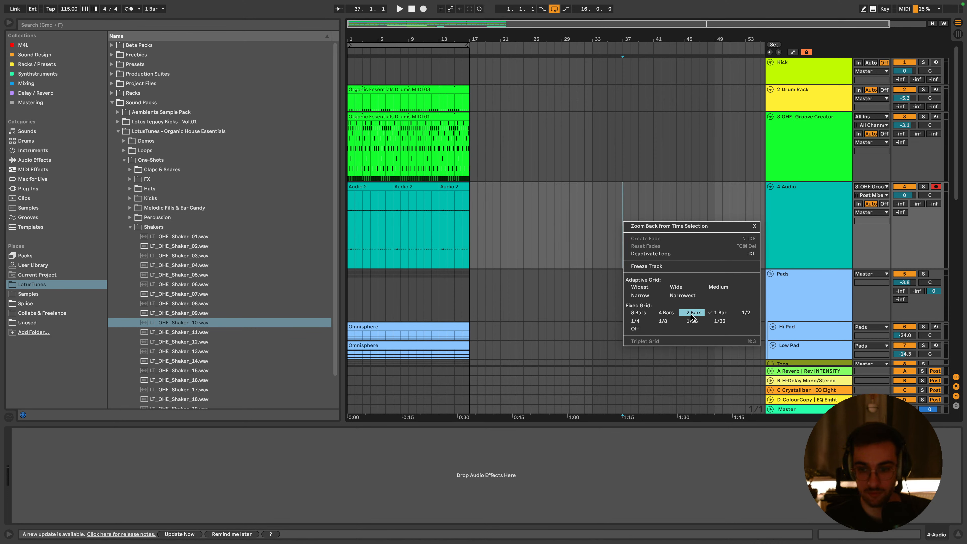
left_click(691, 316)
left_click(363, 185)
key("super+d")
key("super+d")
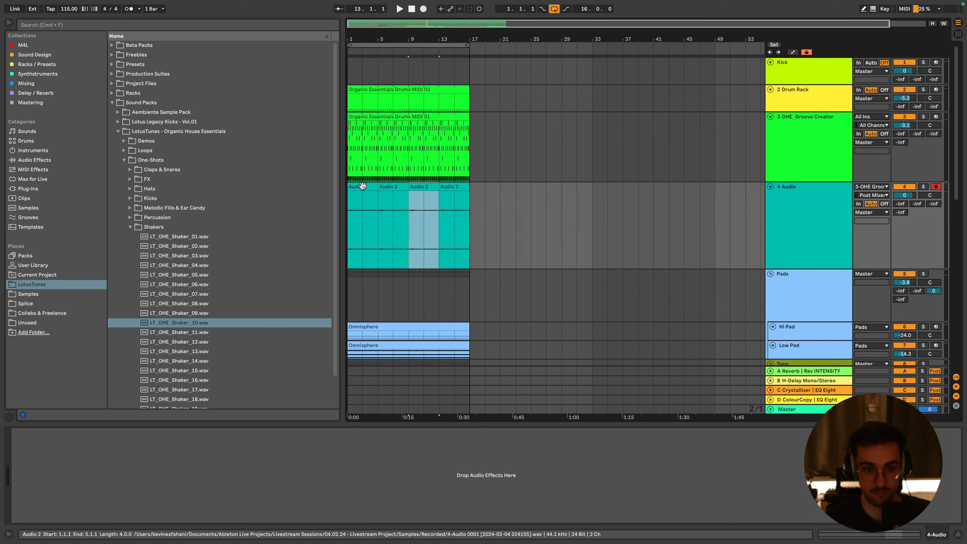
Lower the 4 Audio track to -4.9 dB and solo it during playback, with the OHE_Groove Creator track muted
left_click(362, 186)
key("space")
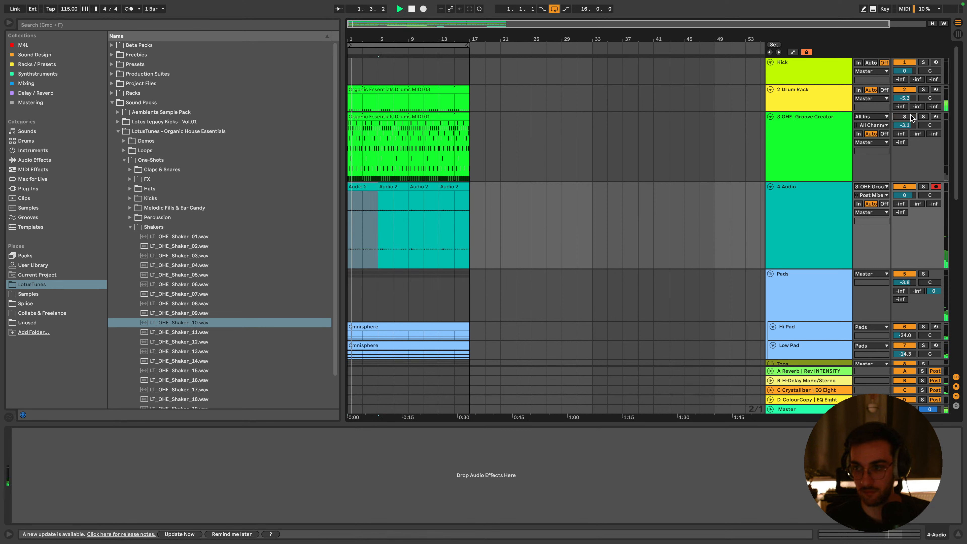
left_click_drag(908, 194, 909, 203)
left_click(923, 187)
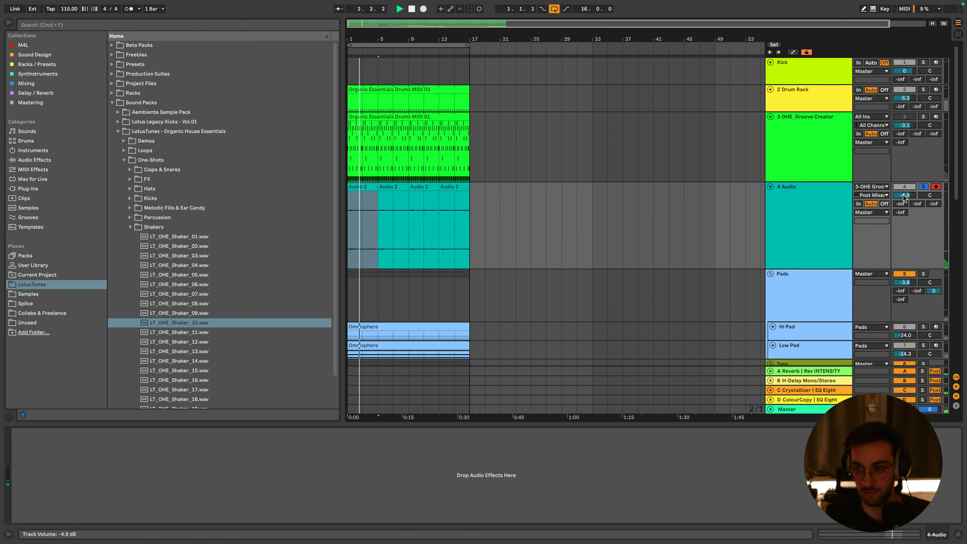
Unsolo the 4 Audio track and shrink the lanes of 4 Audio and 3 OHE_Groove Creator to a compact height
left_click(921, 187)
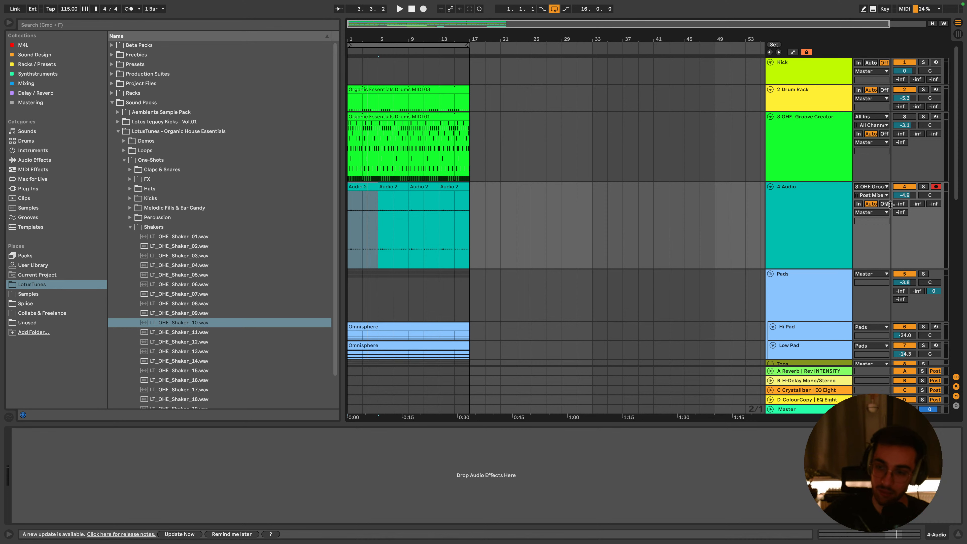
left_click(786, 244)
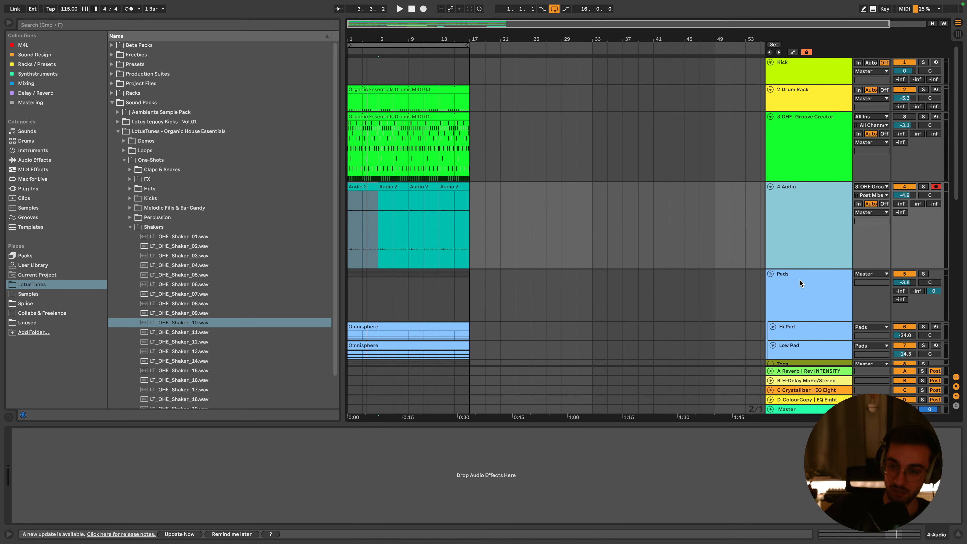
left_click_drag(799, 266, 797, 138)
left_click(799, 174)
Save the set and check the track levels in Session View before returning to the arrangement
key("super+s")
key("Tab")
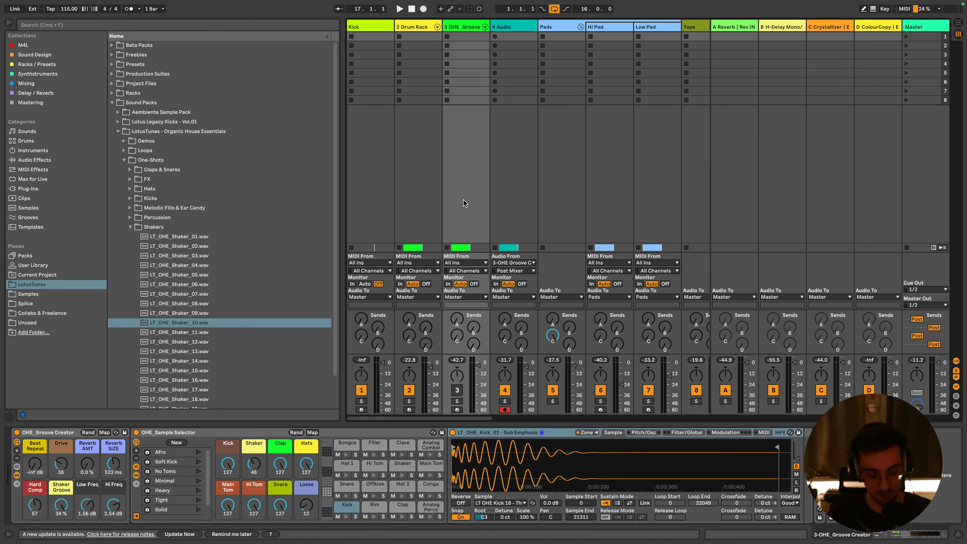
key("Tab")
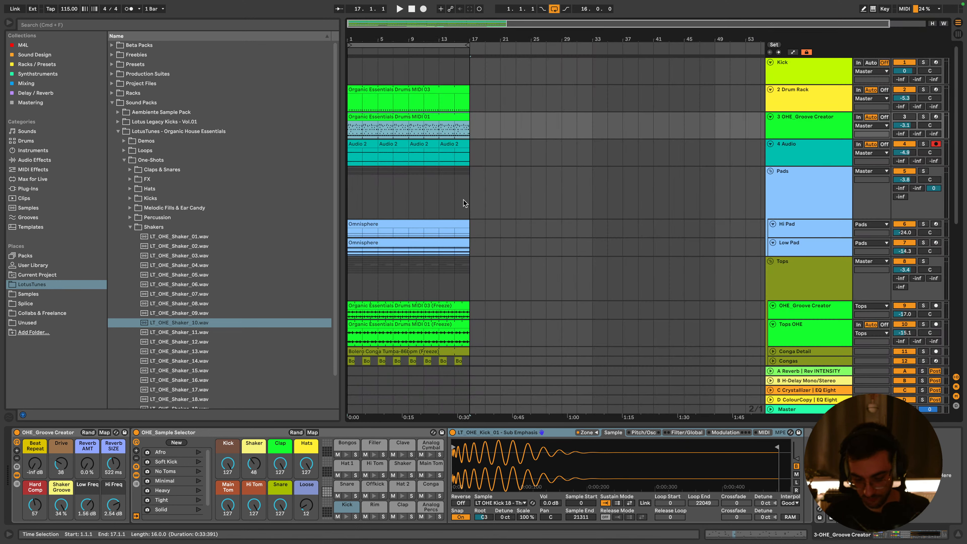
Play the full arrangement from bar 1 to hear the resampled audio with the other tracks
left_click(464, 209)
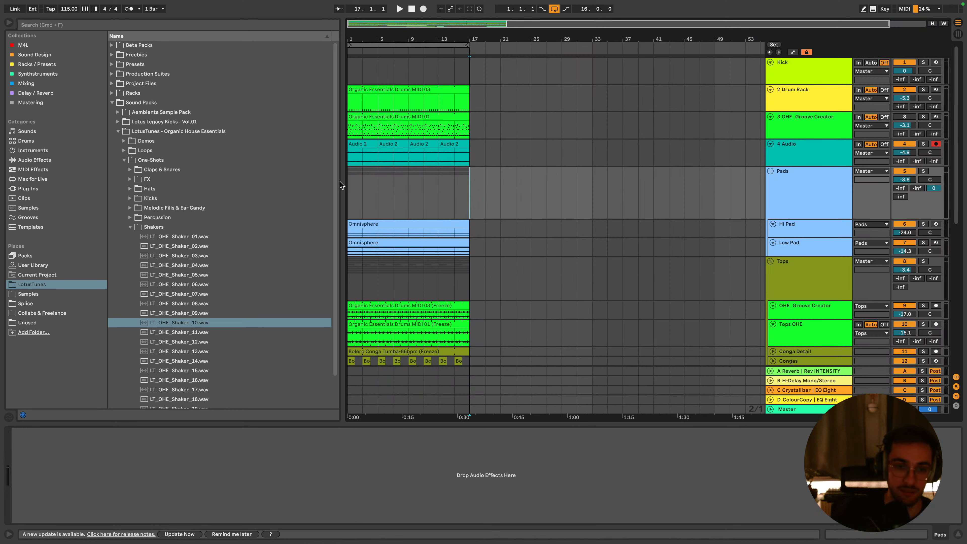
left_click(355, 186)
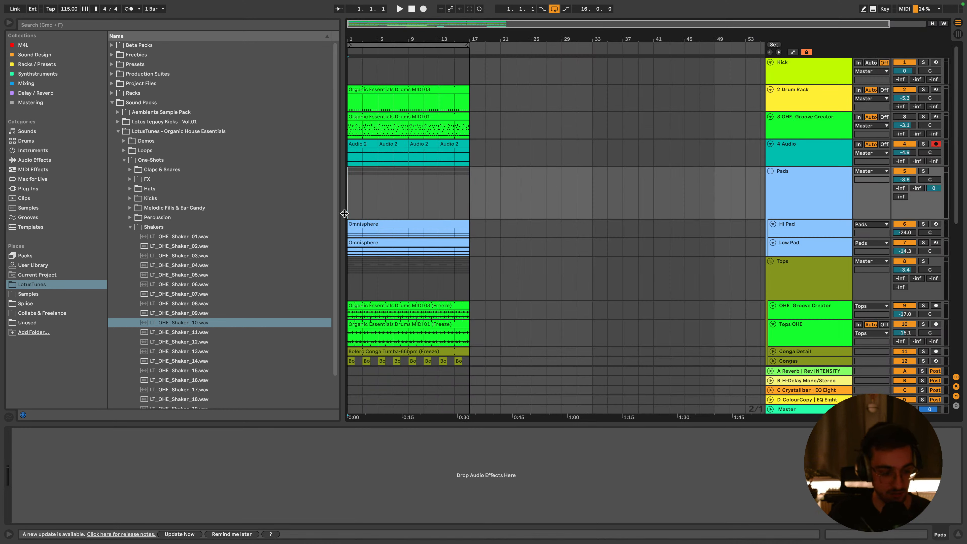
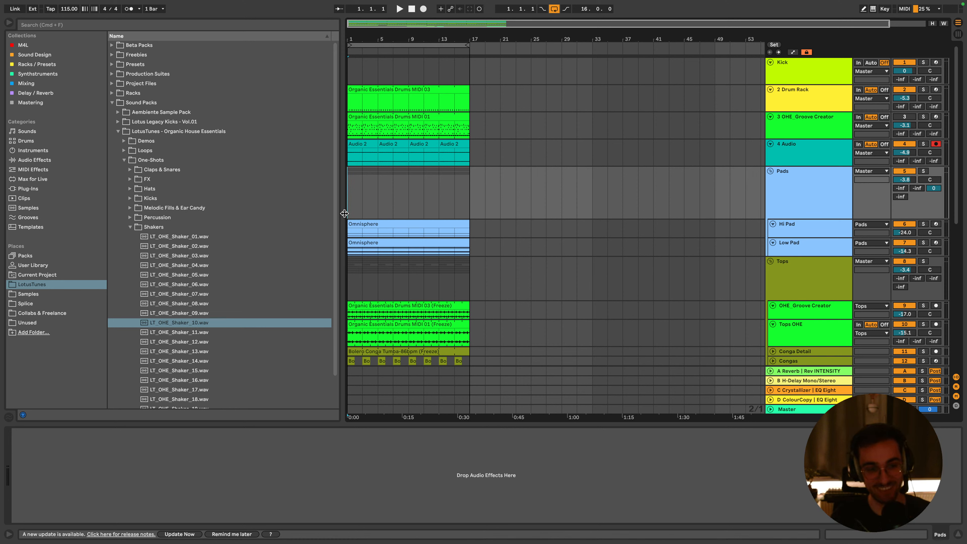
key("space")
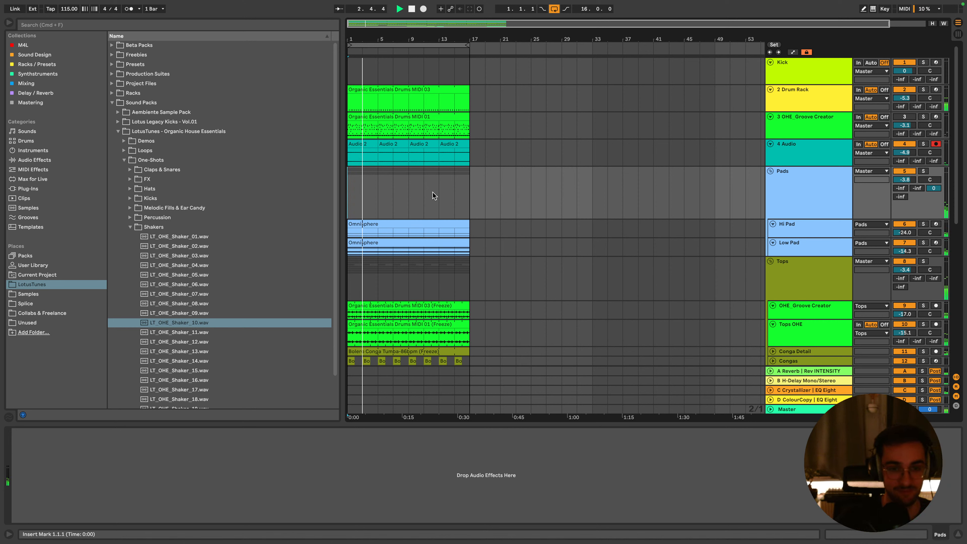
left_click(798, 133)
left_click(813, 149)
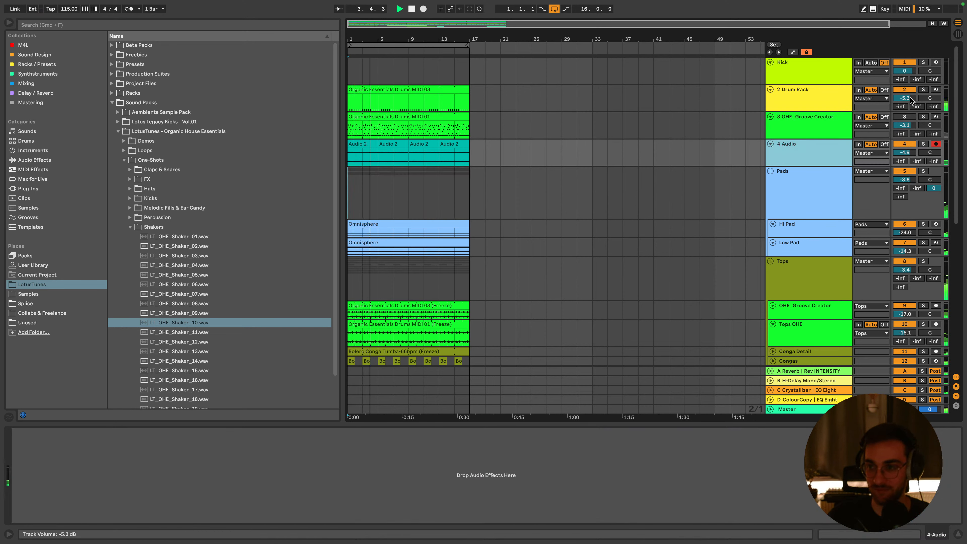
Solo the 2 Drum Rack track briefly to audition it, and lower its volume to -7.1 dB
left_click(924, 90)
left_click(833, 94)
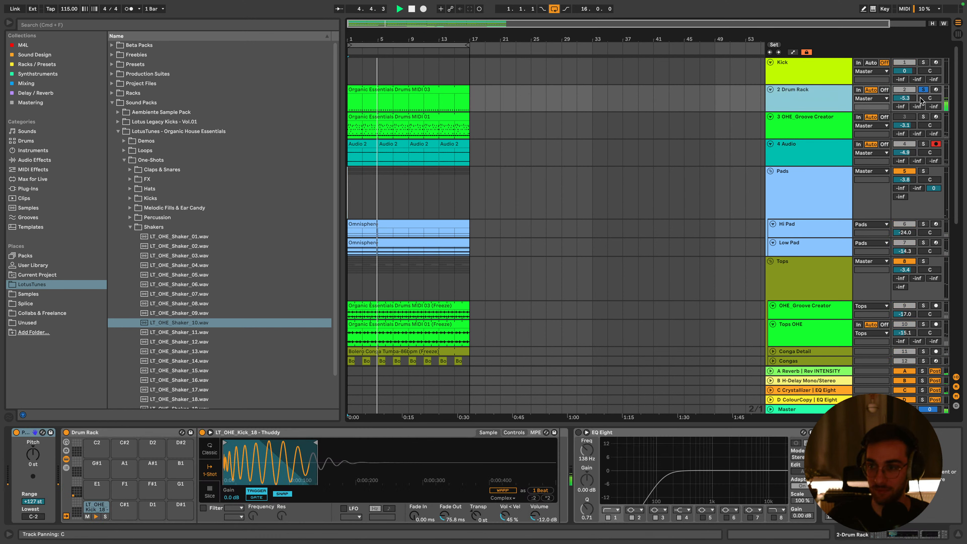
left_click(924, 90)
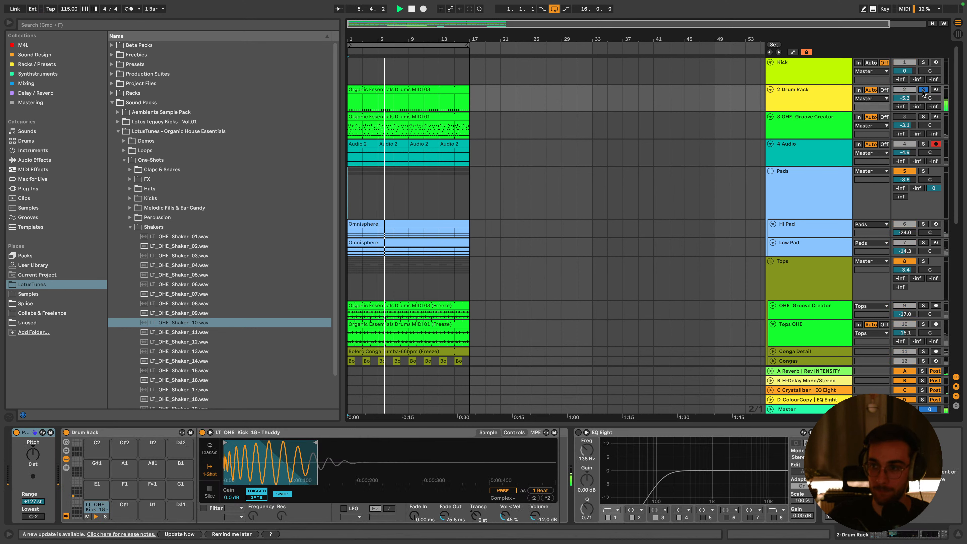
left_click_drag(905, 98, 905, 103)
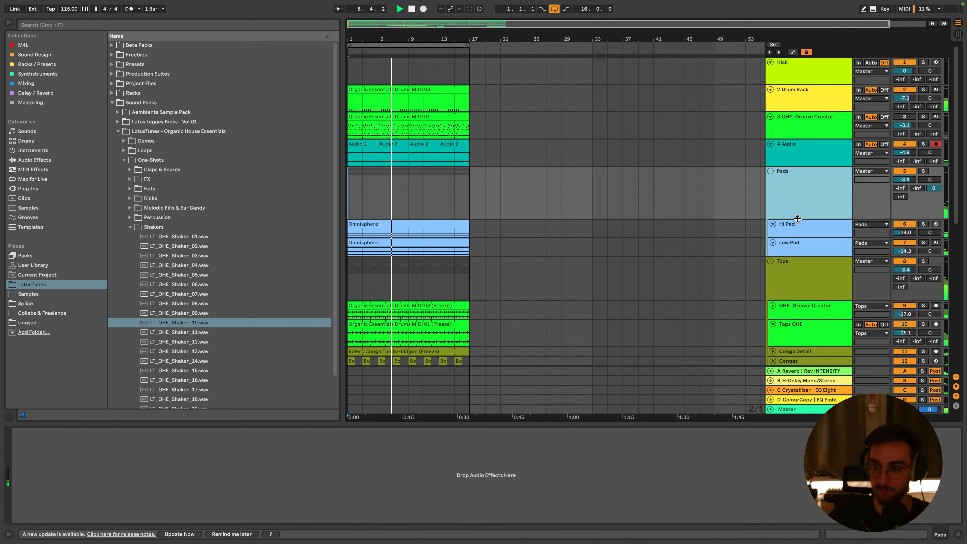
left_click(811, 195)
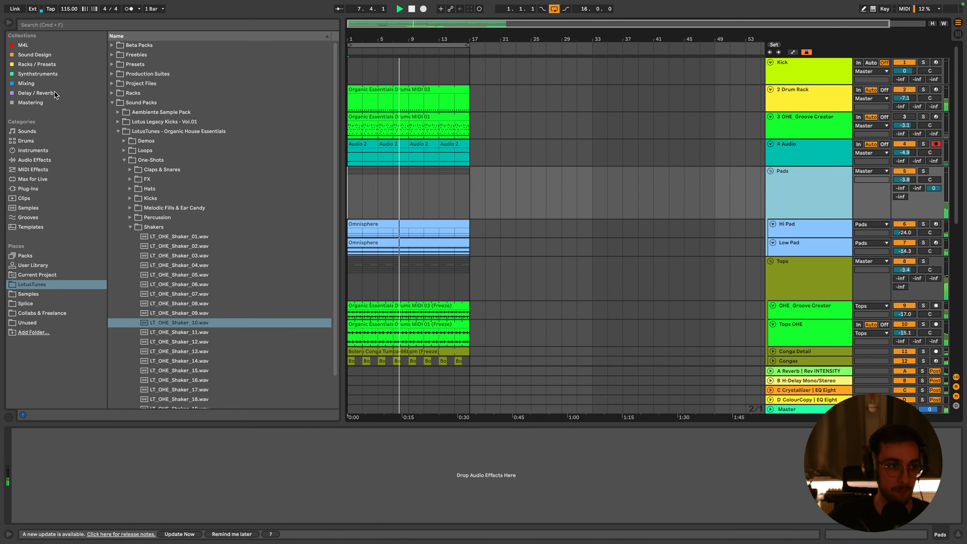
Duplicate the 2 Drum Rack track and route the copy's output to Sends Only
left_click(791, 93)
key("super+d")
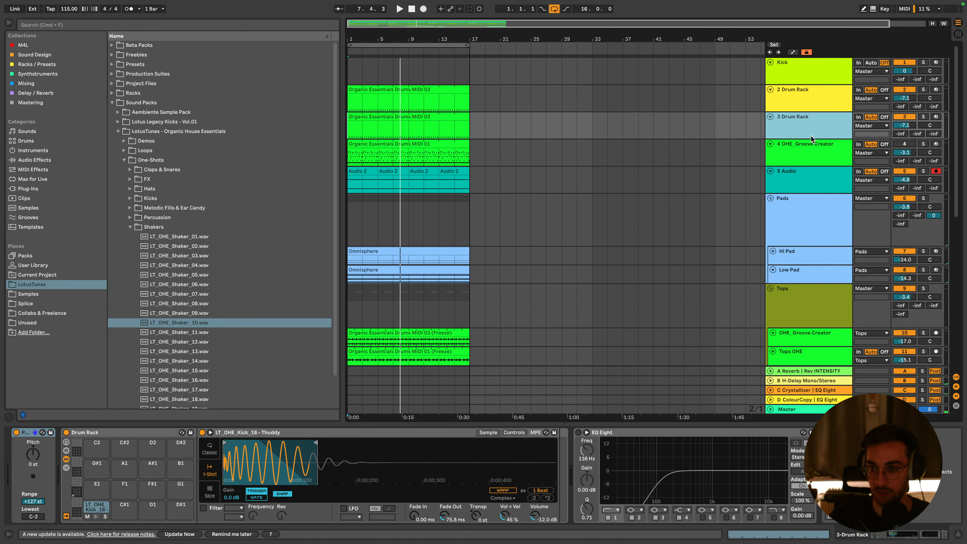
left_click_drag(811, 137, 810, 181)
left_click(872, 142)
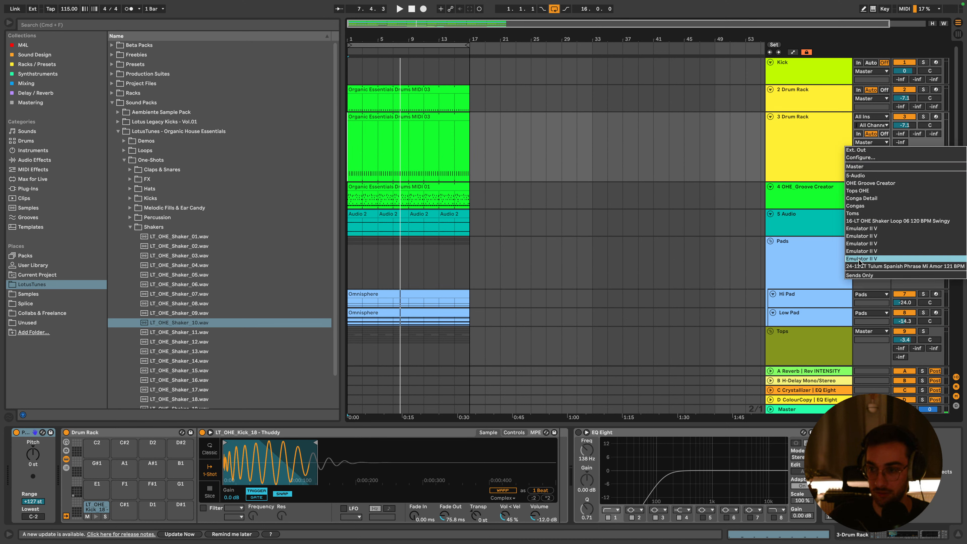
left_click(860, 275)
left_click_drag(796, 182, 802, 118)
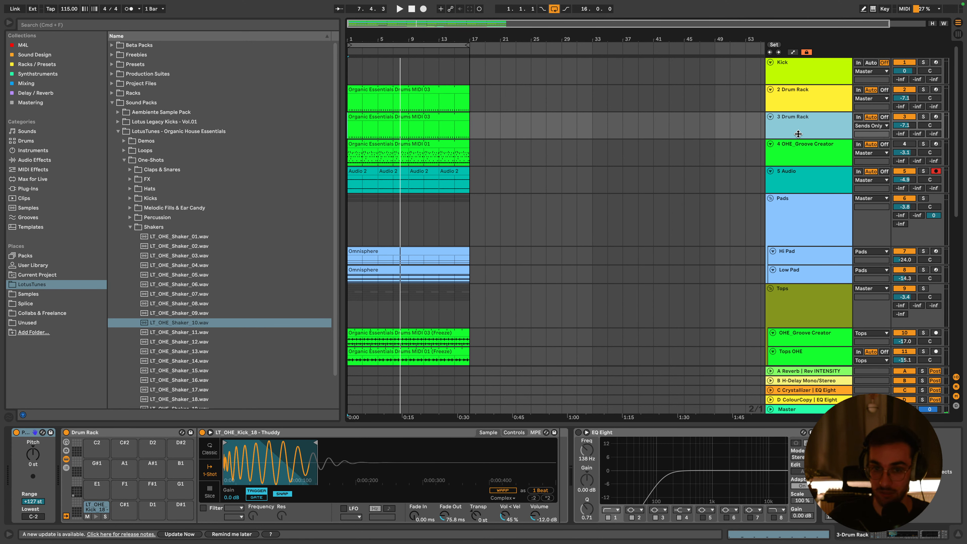
Delete the muted 4 OHE_Groove Creator track above the resampled audio track
left_click(803, 152)
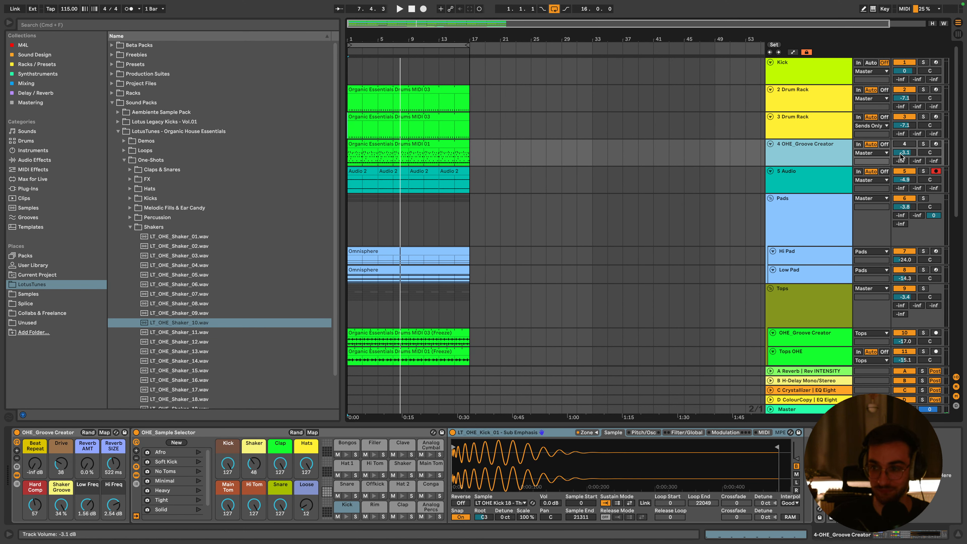
key("space")
left_click(833, 154)
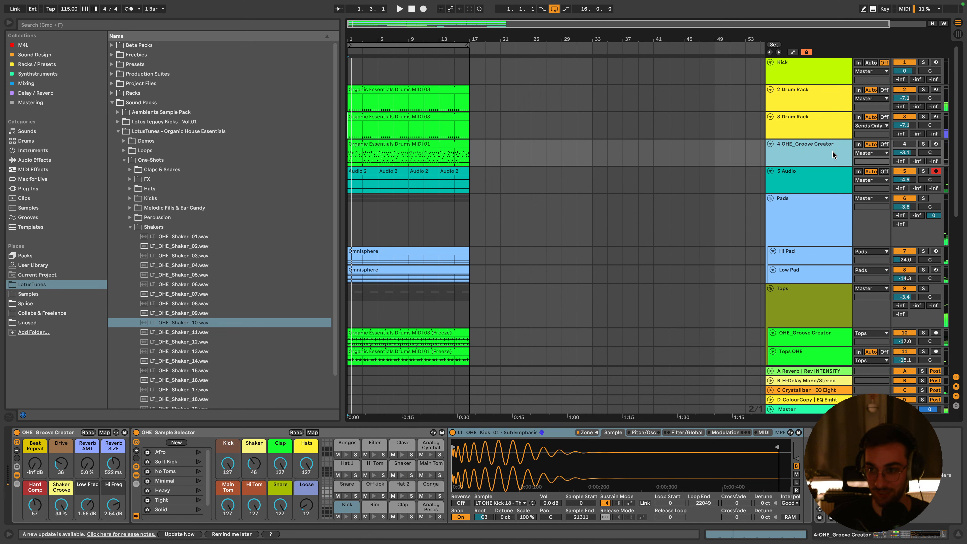
key("Delete")
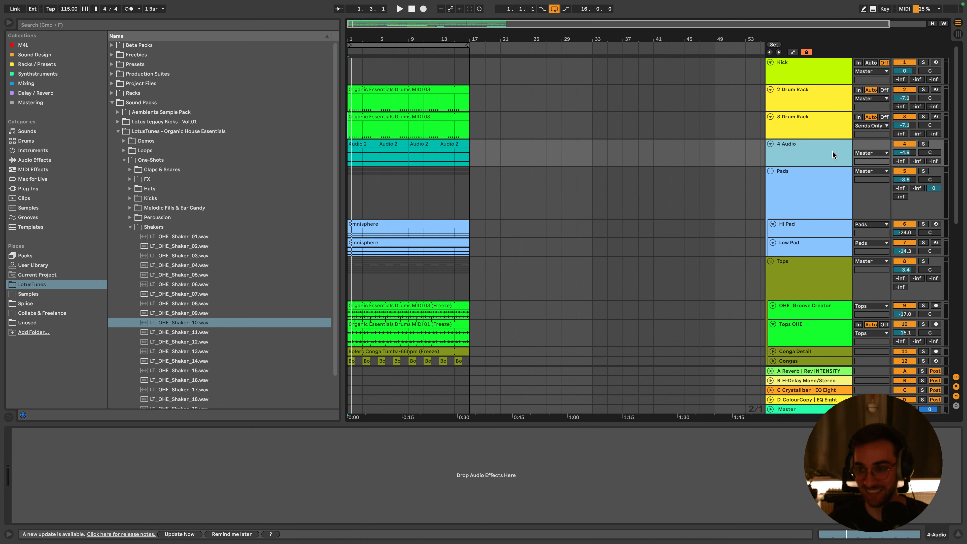
Rename the resampled 4 Audio track to Shaker Main
key("super+r")
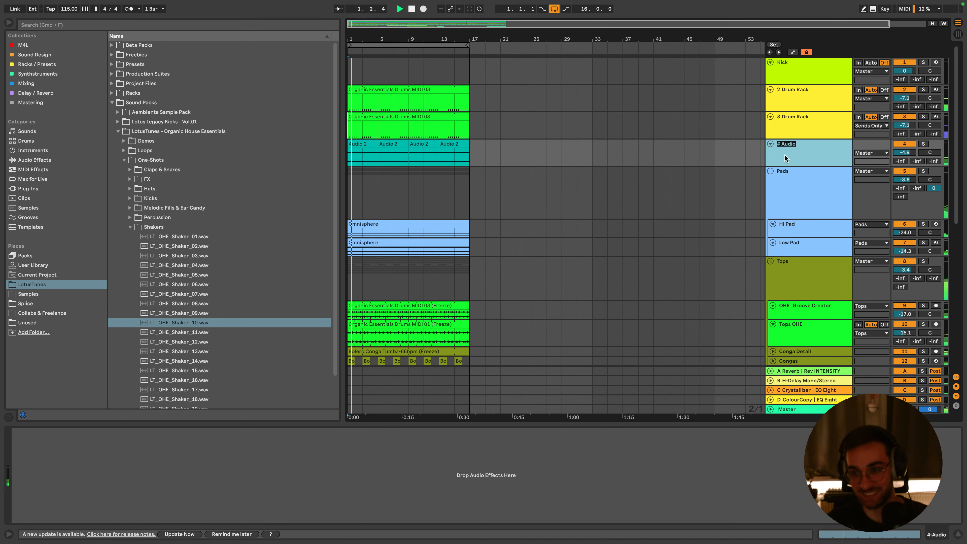
type("Shaker")
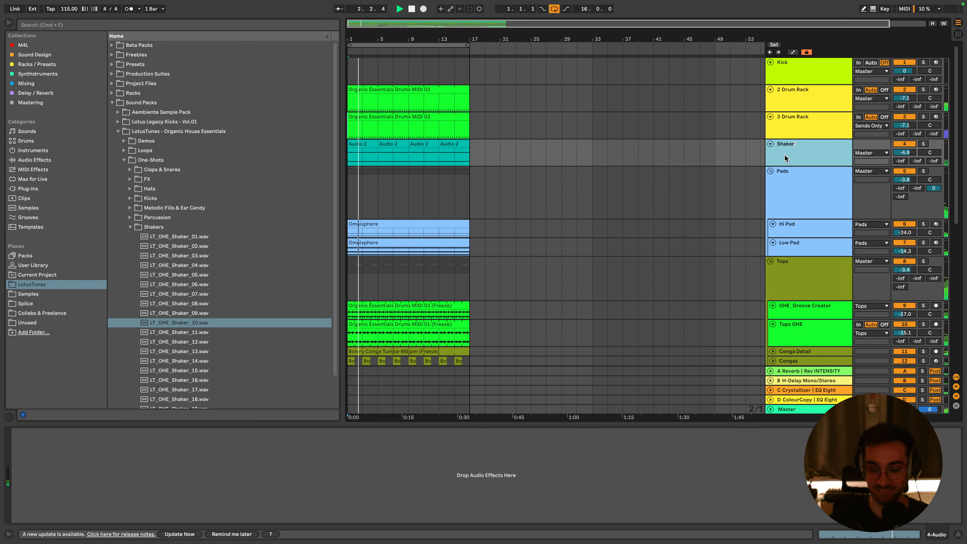
type(" Main")
key("Return")
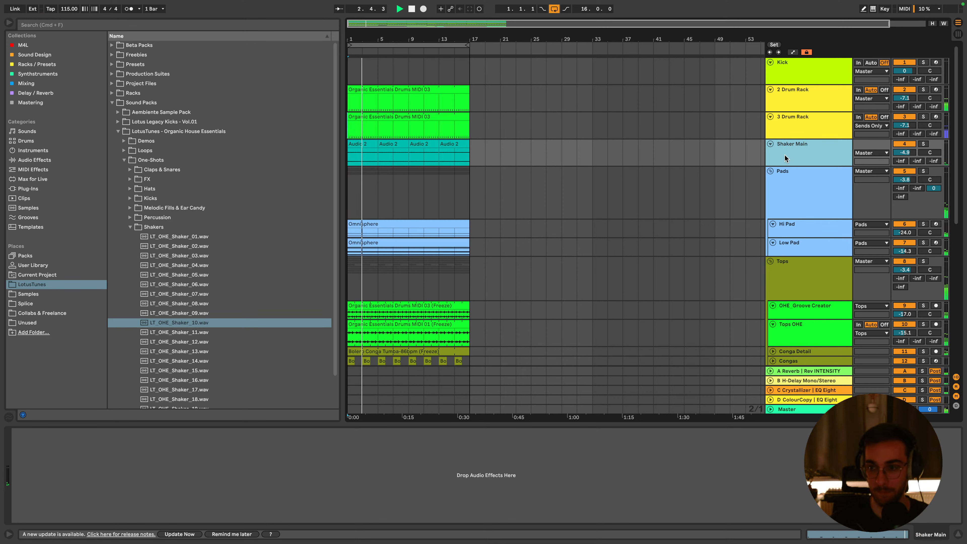
Solo the duplicated drum rack track and rename it SC KICK
left_click(924, 118)
left_click(818, 120)
key("super+r")
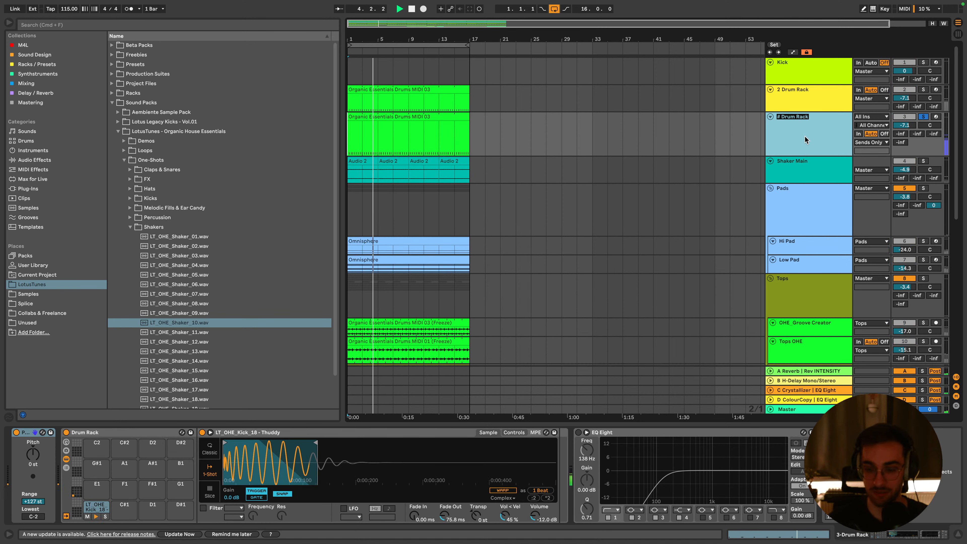
type("SC KICK")
key("Return")
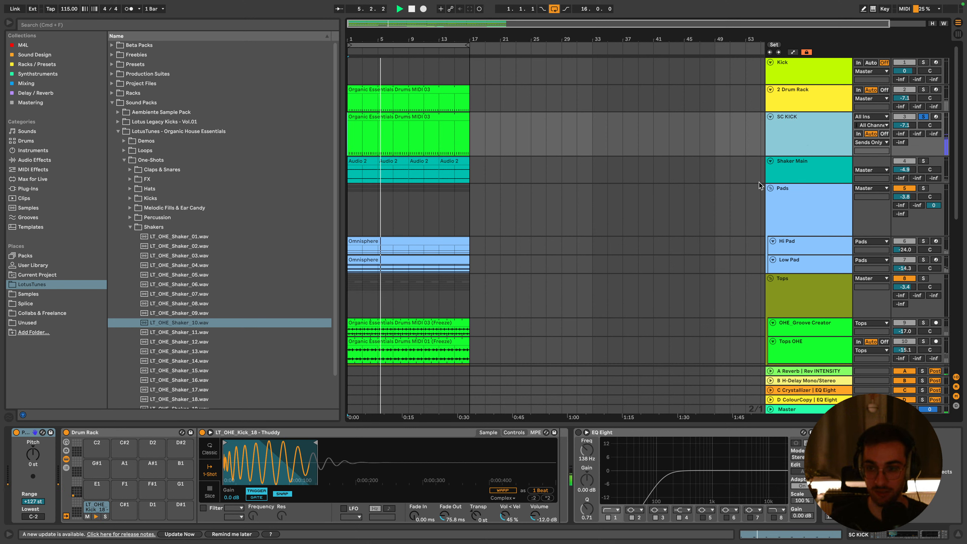
Find the Compressor among the audio effects and add it after Drum Buss on the Tops group
left_click(806, 301)
left_click(57, 25)
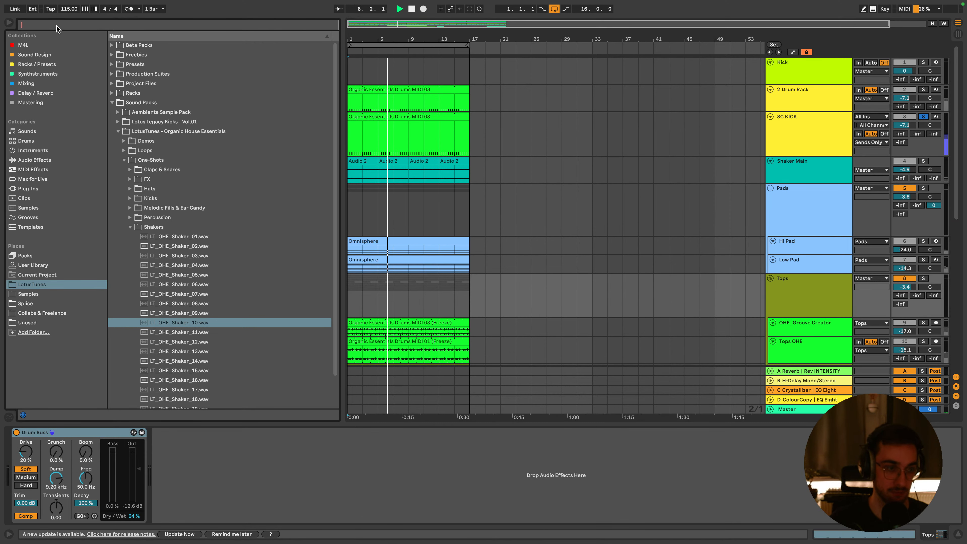
type("compres")
left_click(33, 168)
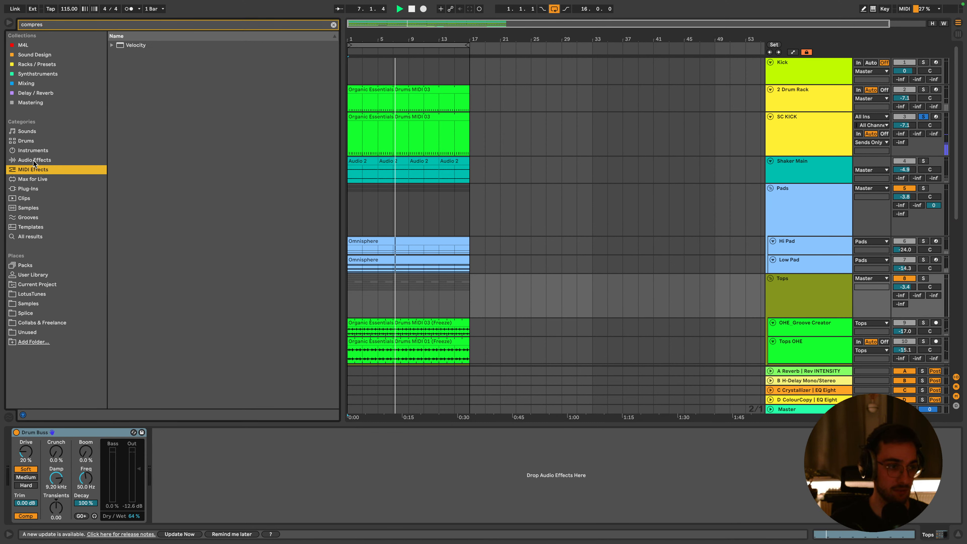
left_click(34, 161)
left_click(146, 83)
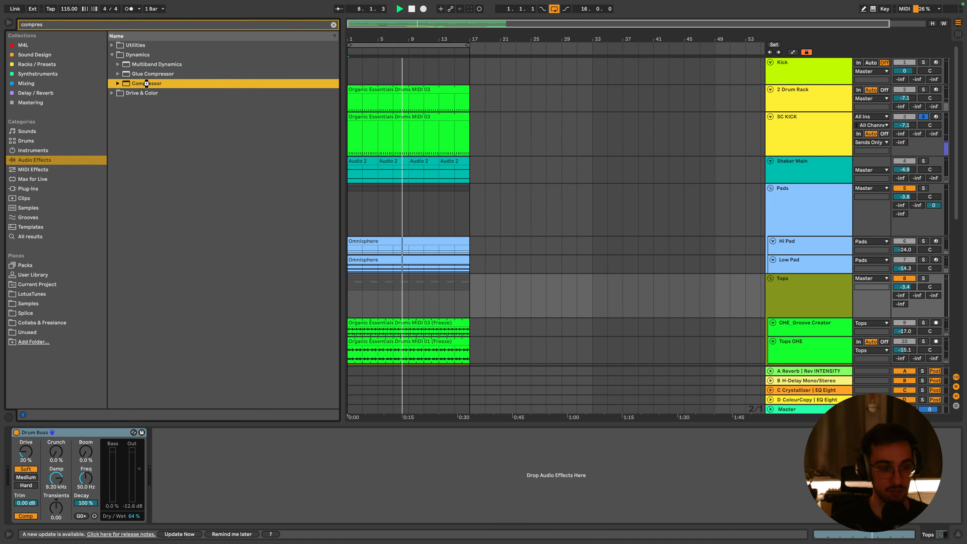
double_click(147, 83)
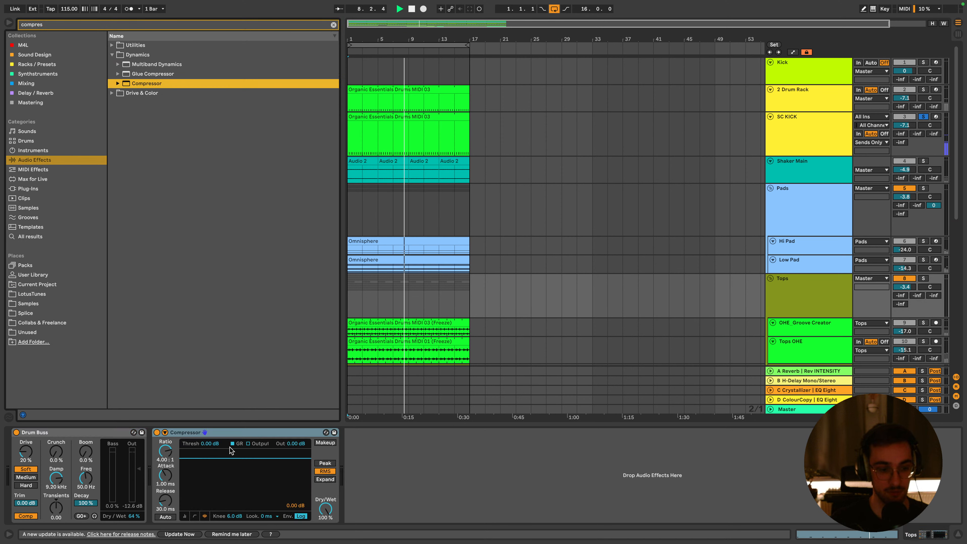
Expand the Compressor's sidechain section on the Tops group and choose SC KICK as its audio source
left_click(165, 433)
left_click(173, 457)
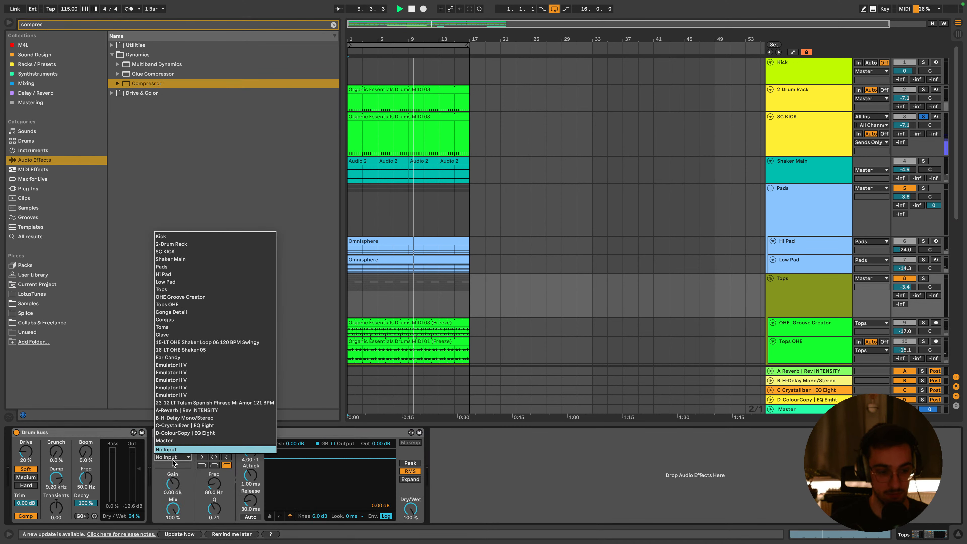
left_click(198, 253)
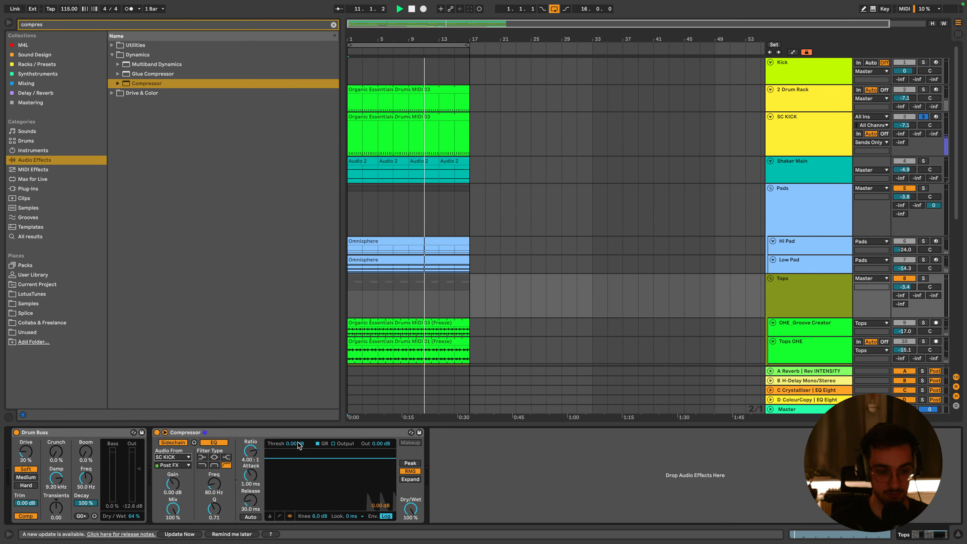
Set the Tops Compressor's threshold to -52.2 dB and its sidechain filter frequency to 250 Hz, auditioning the sidechain signal briefly
left_click_drag(298, 446, 298, 491)
mouse_move(219, 483)
left_mouse_down()
mouse_move(219, 461)
mouse_move(215, 489)
left_mouse_up()
left_click(195, 443)
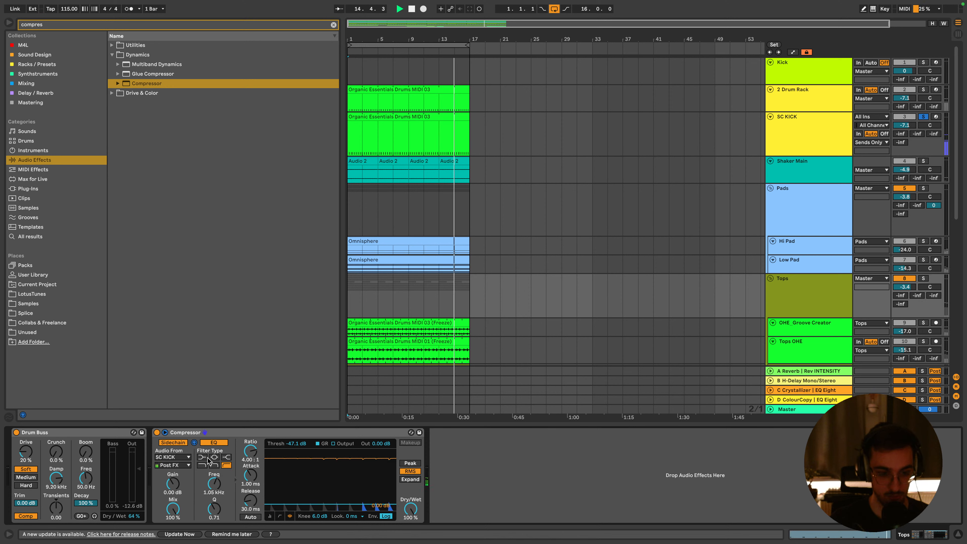
left_click(195, 442)
left_click_drag(214, 485, 214, 493)
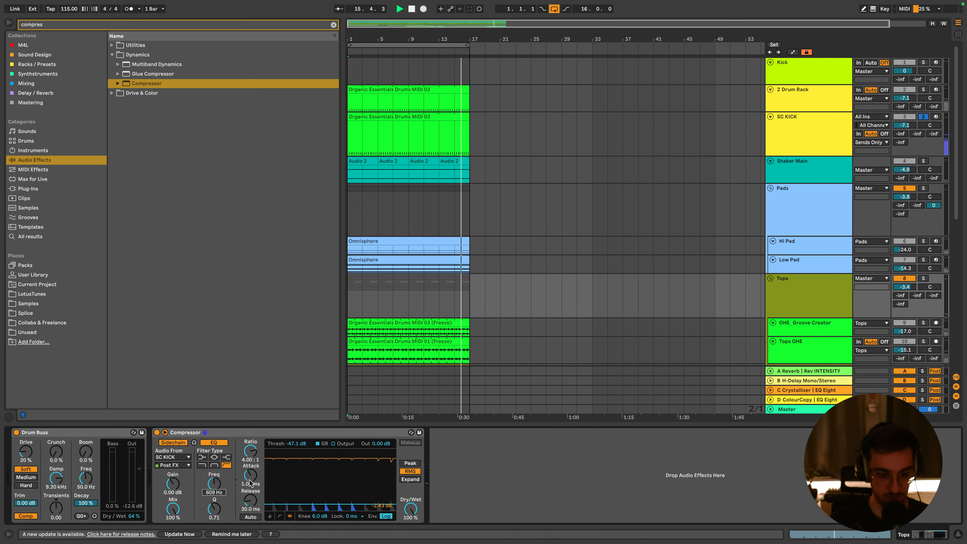
type("250")
key("Return")
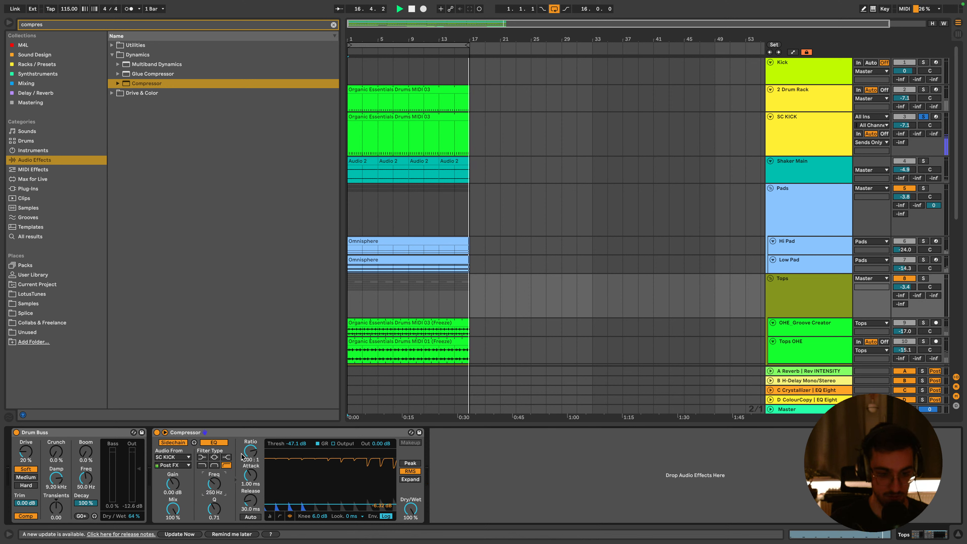
left_click_drag(296, 443, 296, 448)
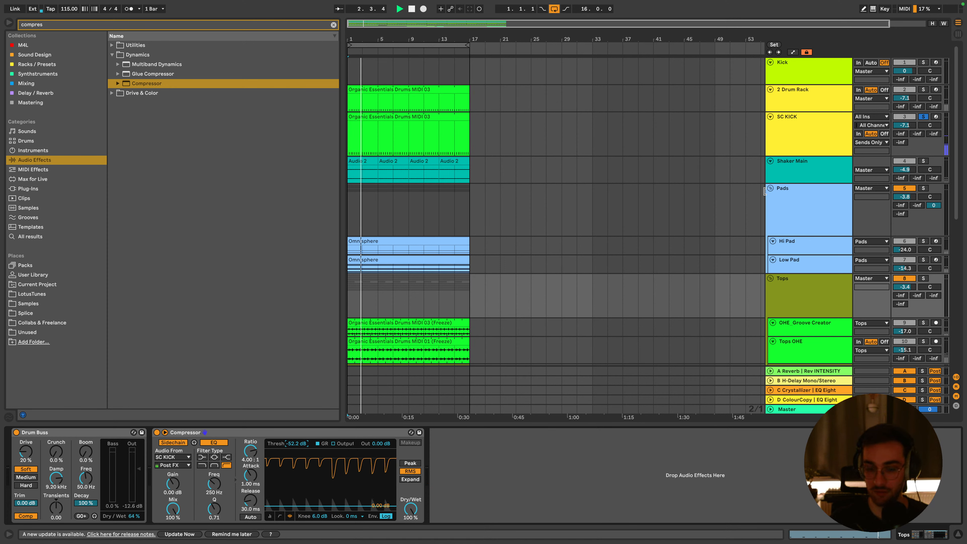
left_click(339, 433)
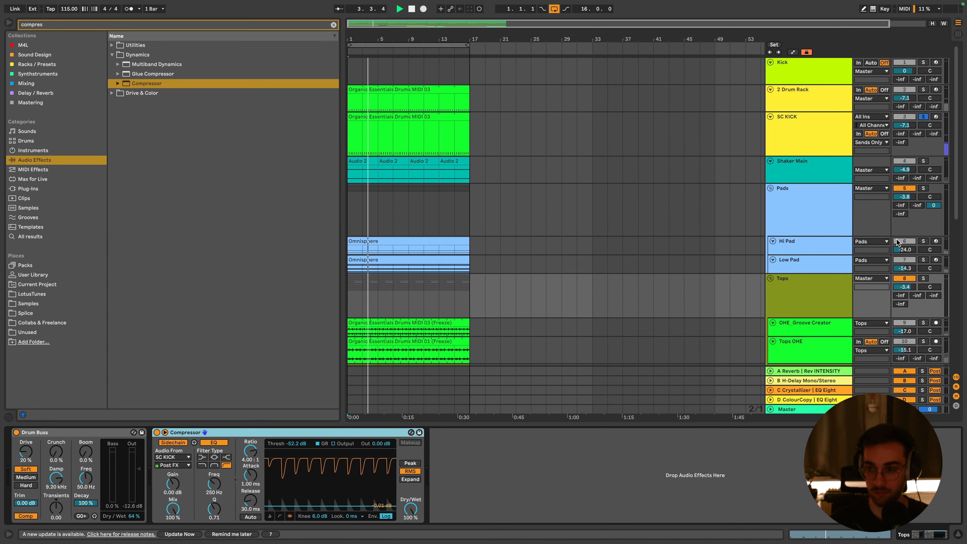
Solo the Tops group and raise its Compressor's threshold to -45.9 dB
left_click(922, 278)
scroll(917, 281, "down", 3)
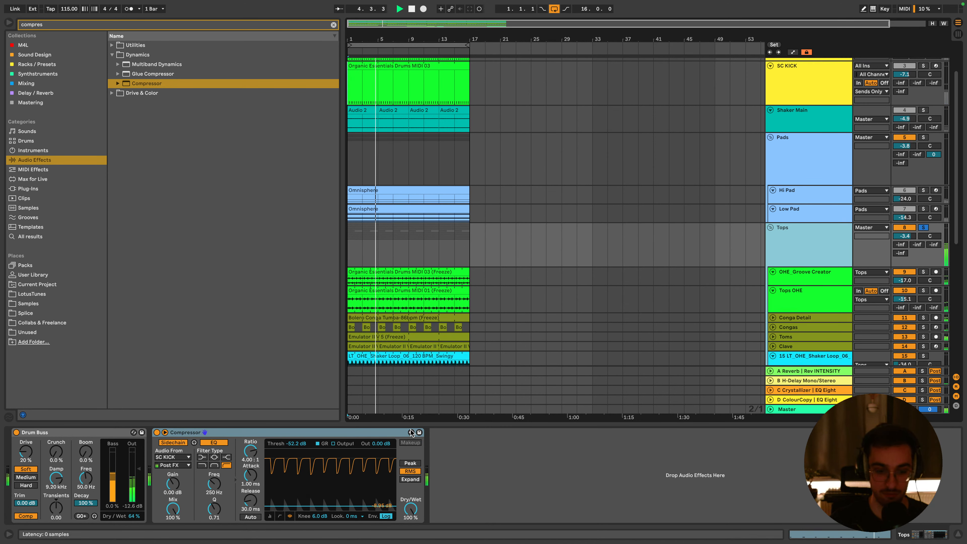
left_click_drag(298, 440, 298, 434)
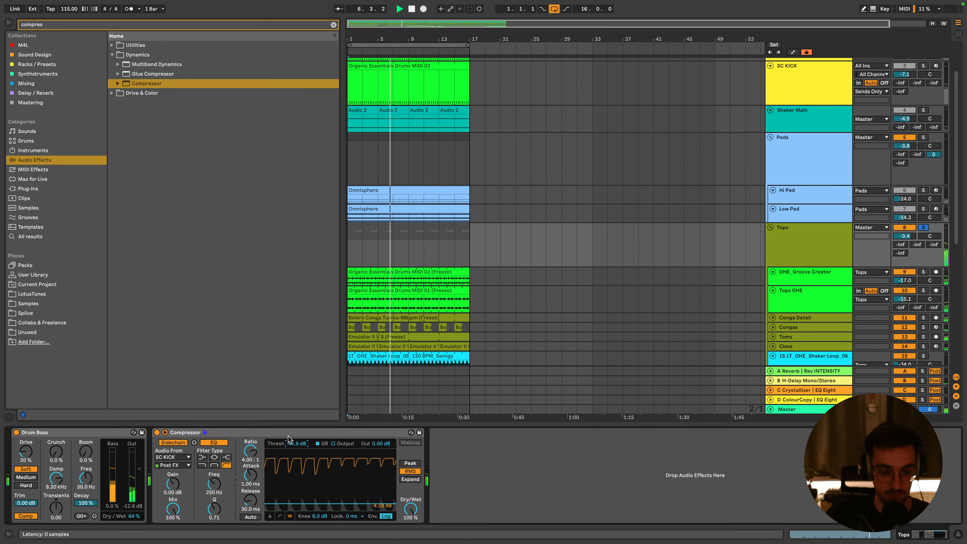
Copy the sidechained Compressor from the Tops group onto the Pads group
left_click(272, 432)
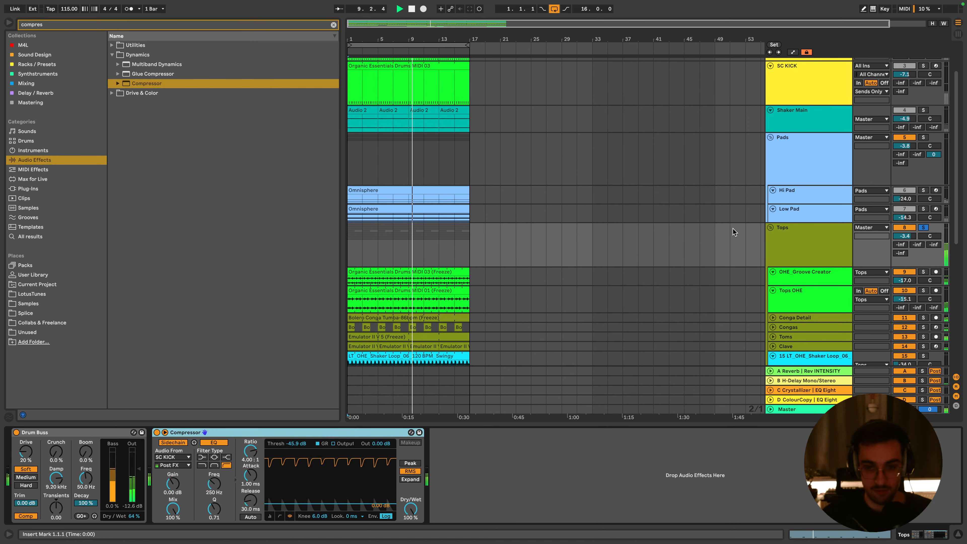
left_click(806, 171)
left_click(543, 451)
key("super+v")
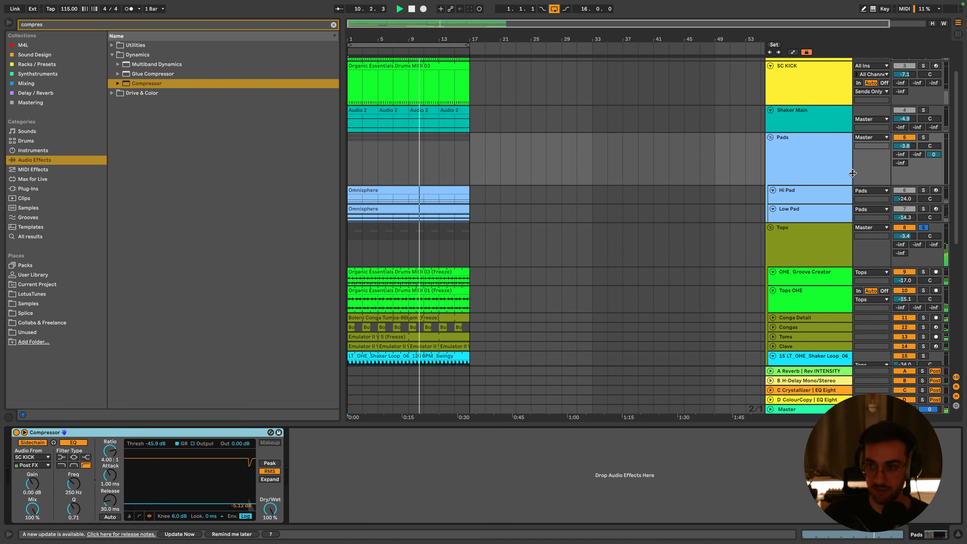
Solo the Pads group as well and set its Compressor's threshold to -50.9 dB and release to 121 ms
left_click(923, 138)
scroll(817, 199, "up", 1)
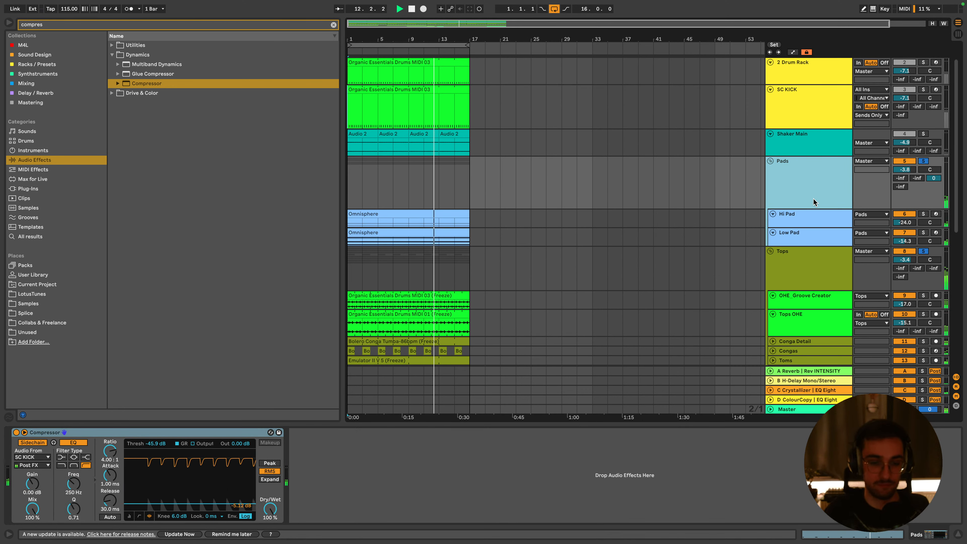
left_click_drag(154, 443, 154, 446)
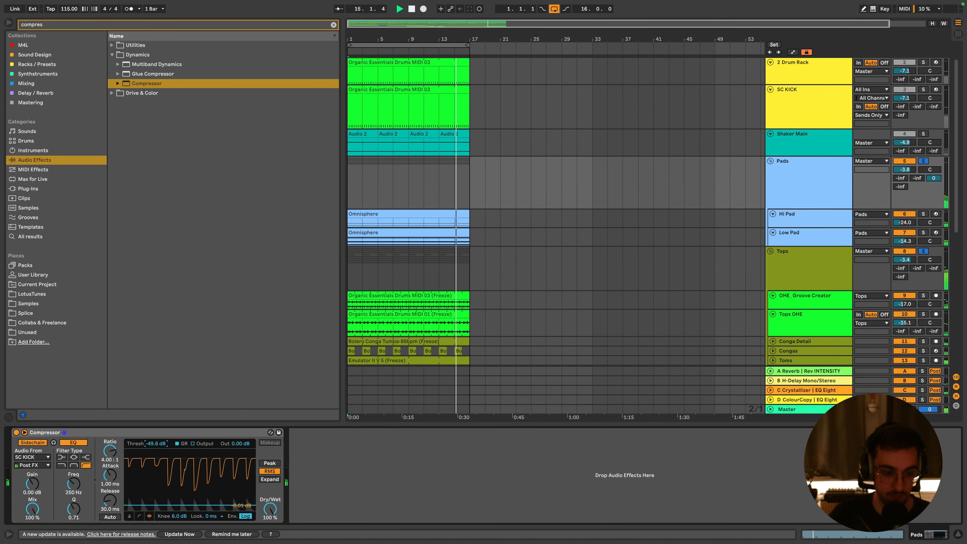
left_click_drag(110, 501, 110, 489)
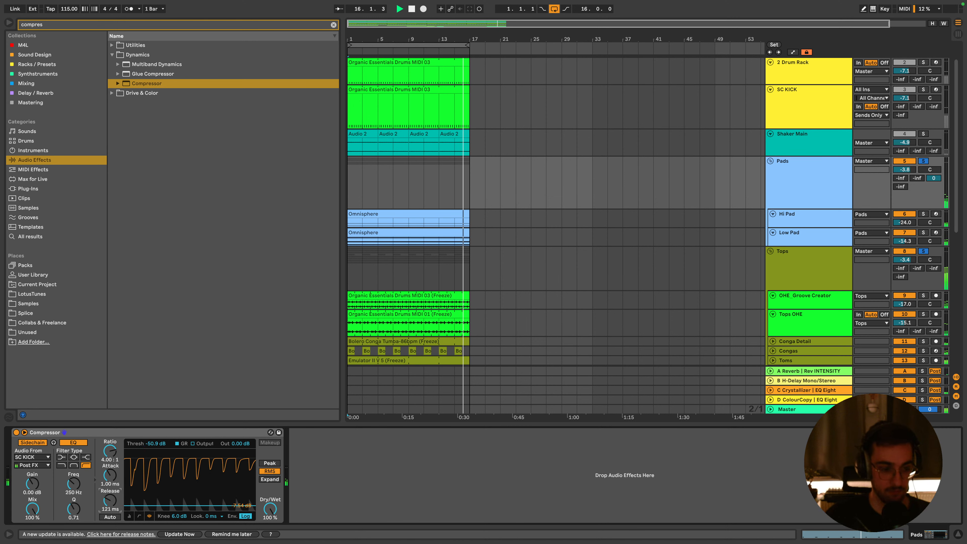
left_click_drag(159, 453, 157, 446)
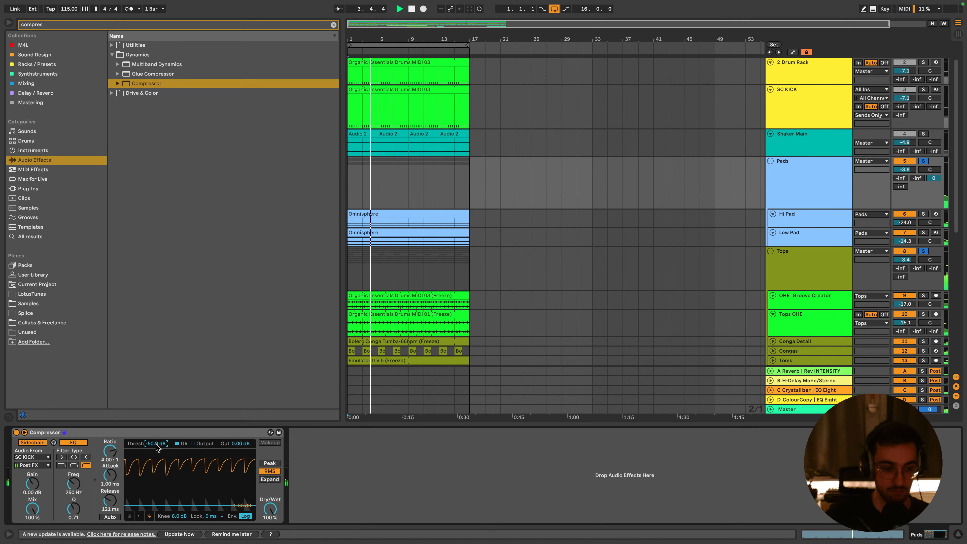
Set the Pads Compressor's ratio to 2.63:1 and its threshold to -48.3 dB
left_click(112, 481)
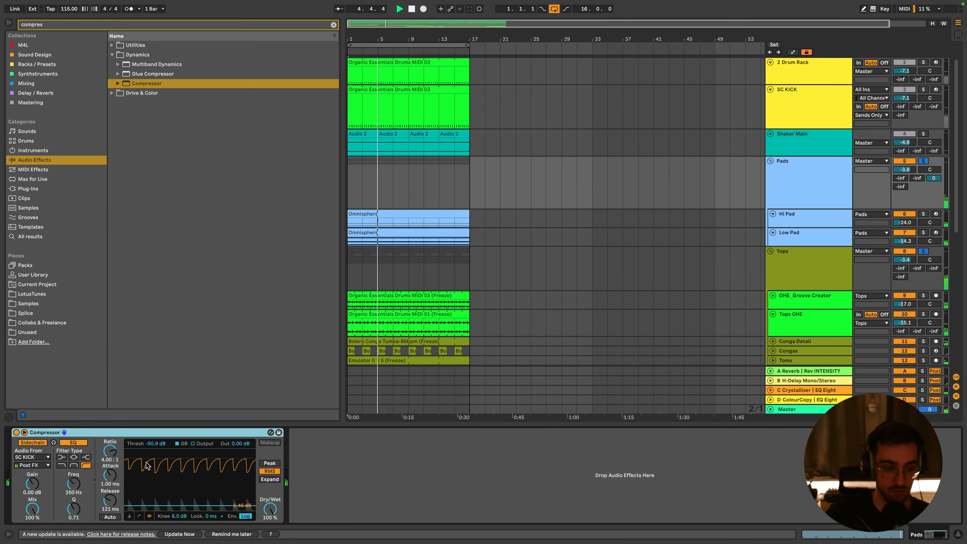
left_click_drag(111, 452, 110, 465)
left_click_drag(155, 444, 155, 439)
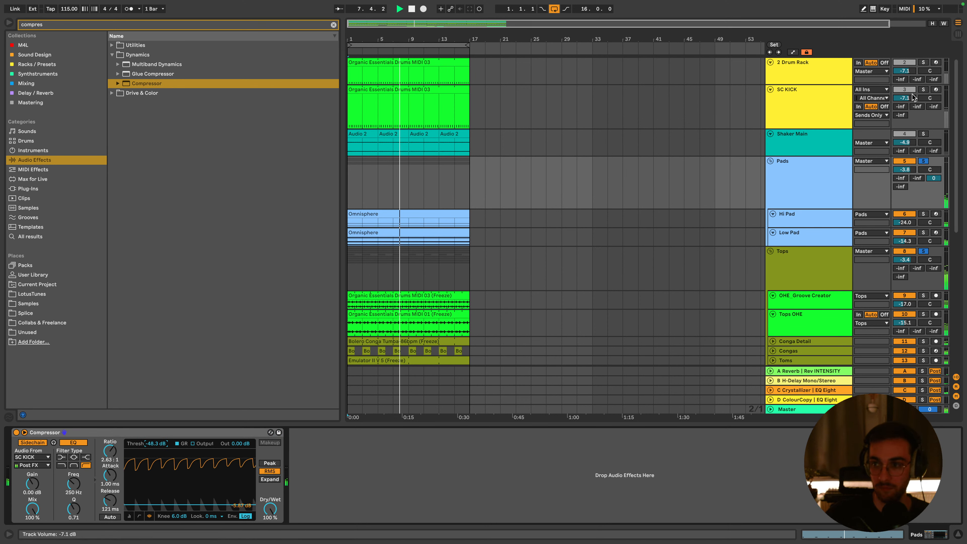
Reset the SC KICK track's volume to 0 dB and check its devices and MIDI clip
double_click(904, 98)
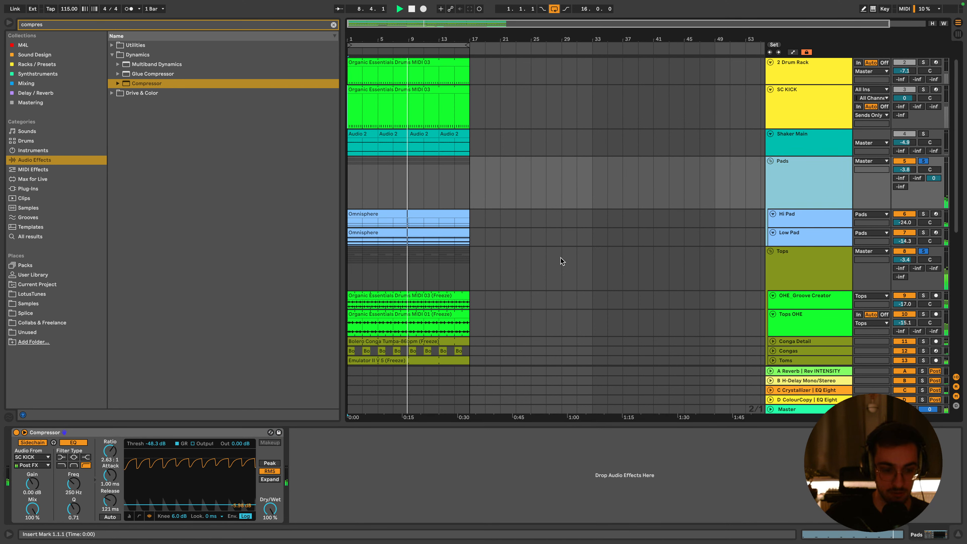
left_click_drag(904, 98, 904, 168)
left_click(792, 100)
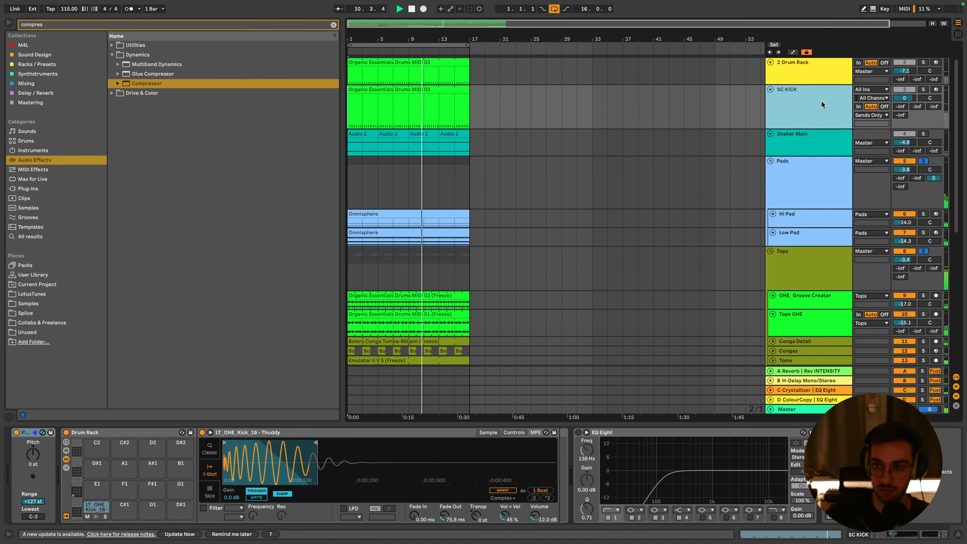
left_click(454, 90)
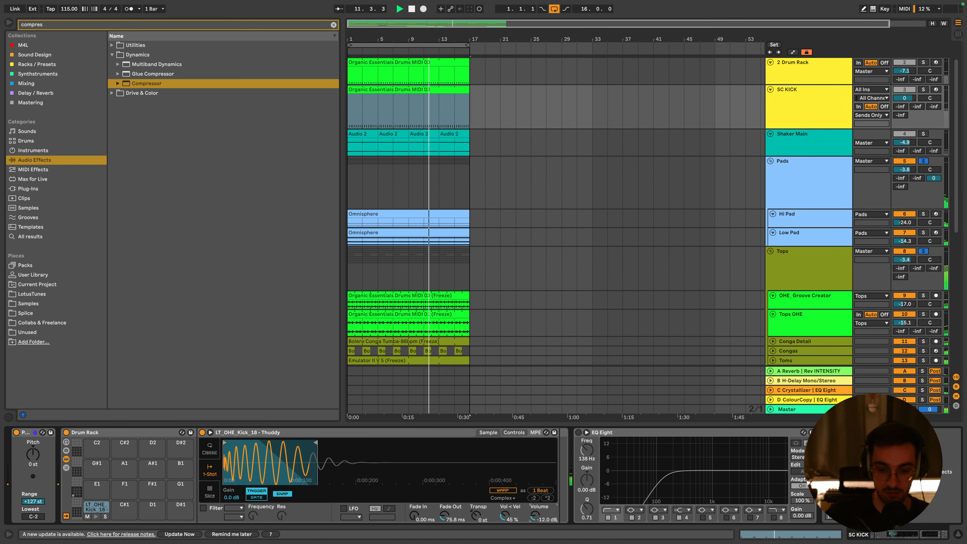
Raise the Pads Compressor's threshold to -39.0 dB to suit the louder sidechain signal
left_click(832, 202)
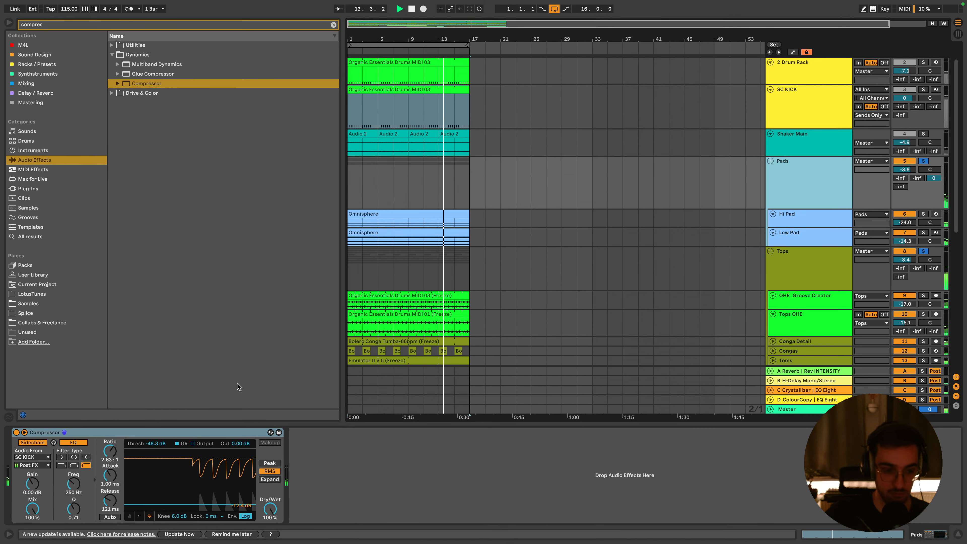
left_click_drag(153, 446, 146, 444)
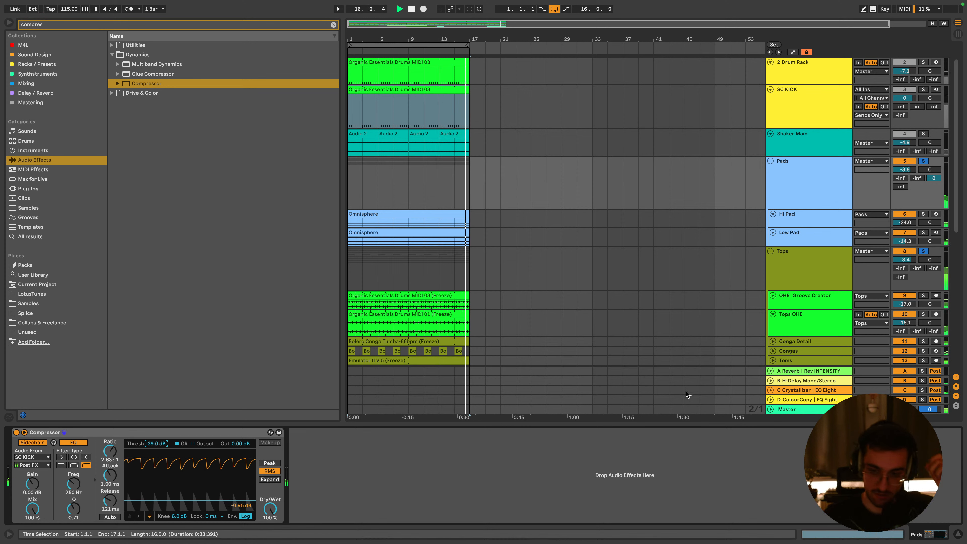
Raise the Tops Compressor's threshold to -35.9 dB with only the Tops group soloed
left_click(810, 254)
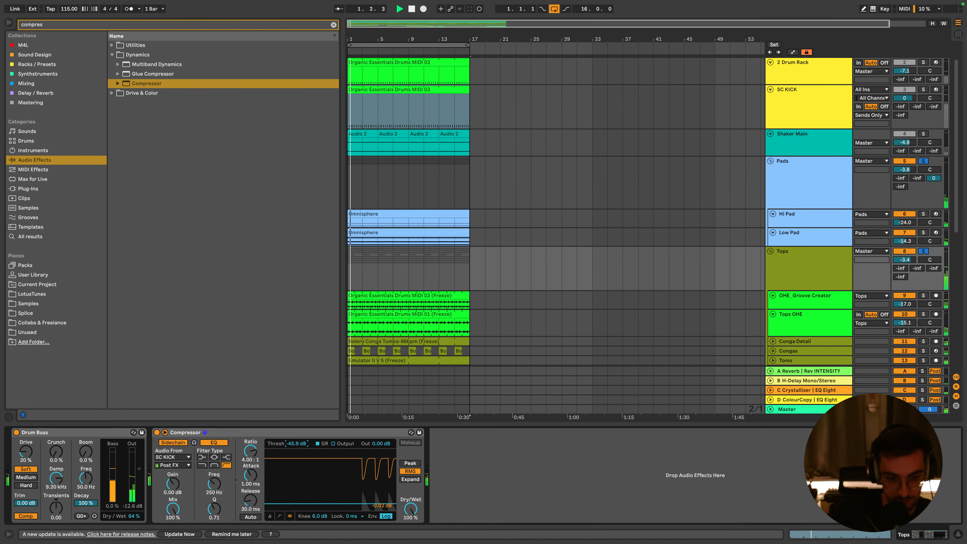
left_click(822, 265)
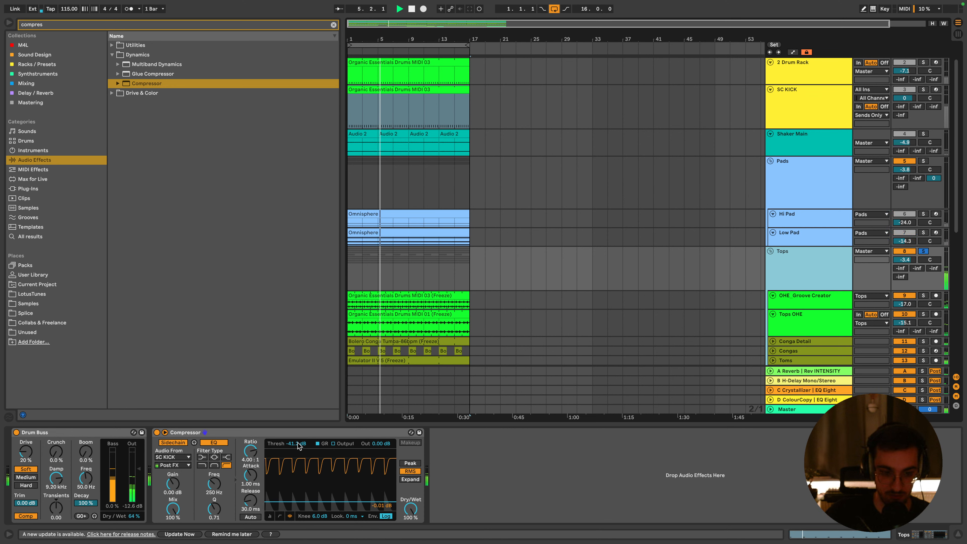
left_click_drag(319, 465, 319, 455)
left_click(308, 435)
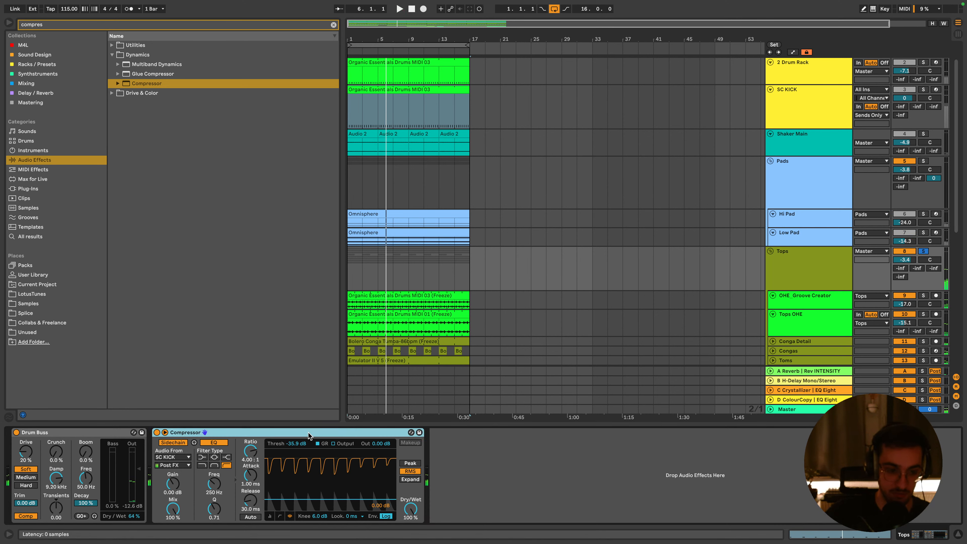
Audition the Tops group's tracks one at a time by soloing OHE_Groove Creator, Tops OHE and LT_OHE_Shaker_05
left_click(429, 394)
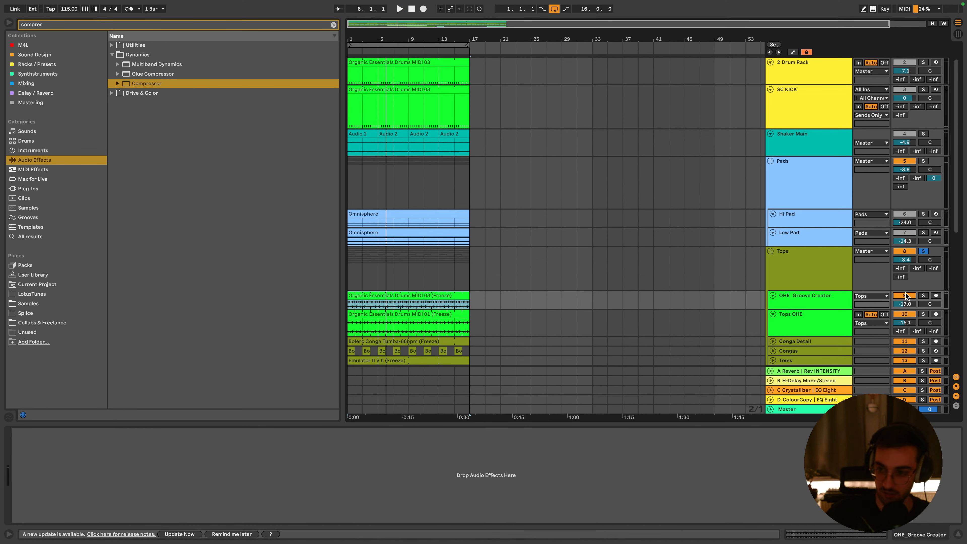
scroll(785, 304, "down", 2)
left_click(851, 301)
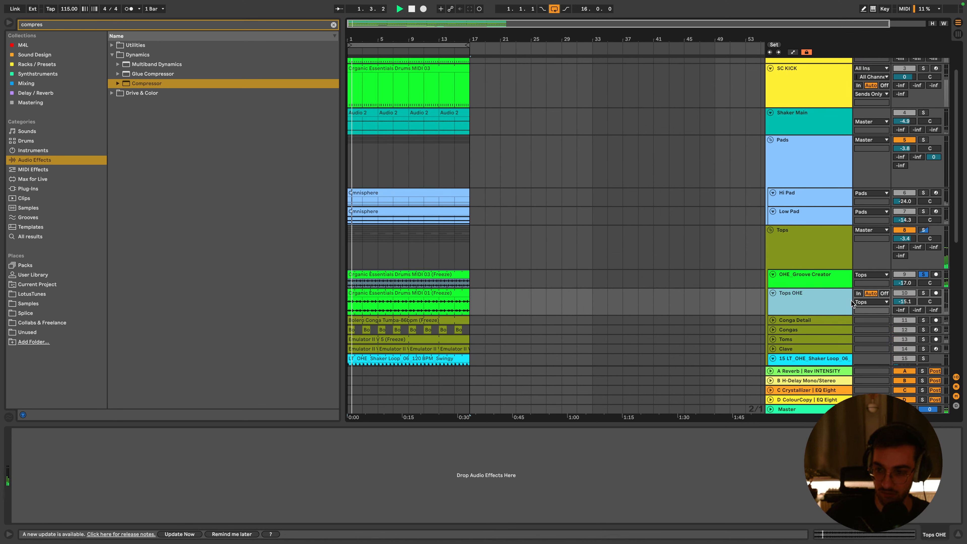
left_click(818, 307)
key("s")
scroll(801, 310, "down", 2)
left_click(802, 314)
key("s")
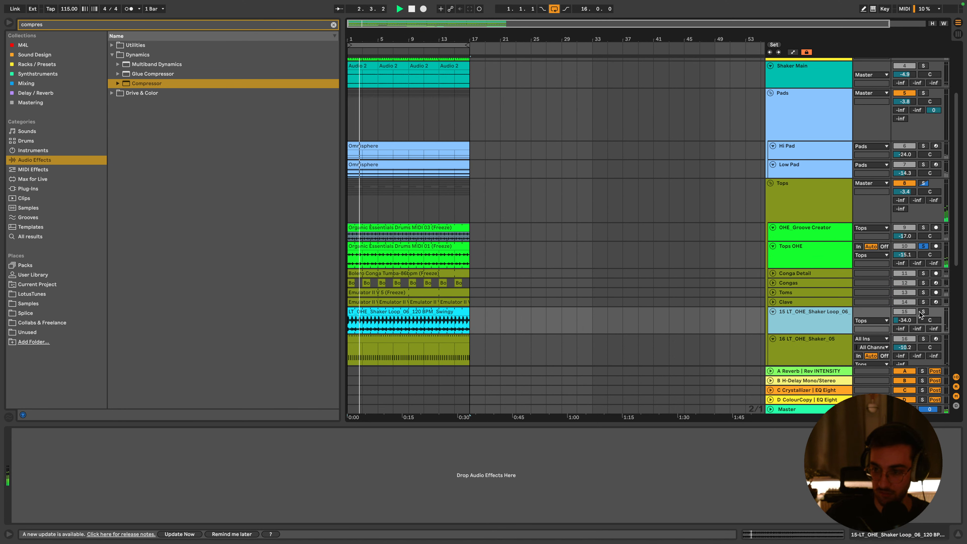
scroll(815, 320, "down", 1)
left_click(819, 323)
left_click(924, 315)
scroll(921, 304, "down", 2)
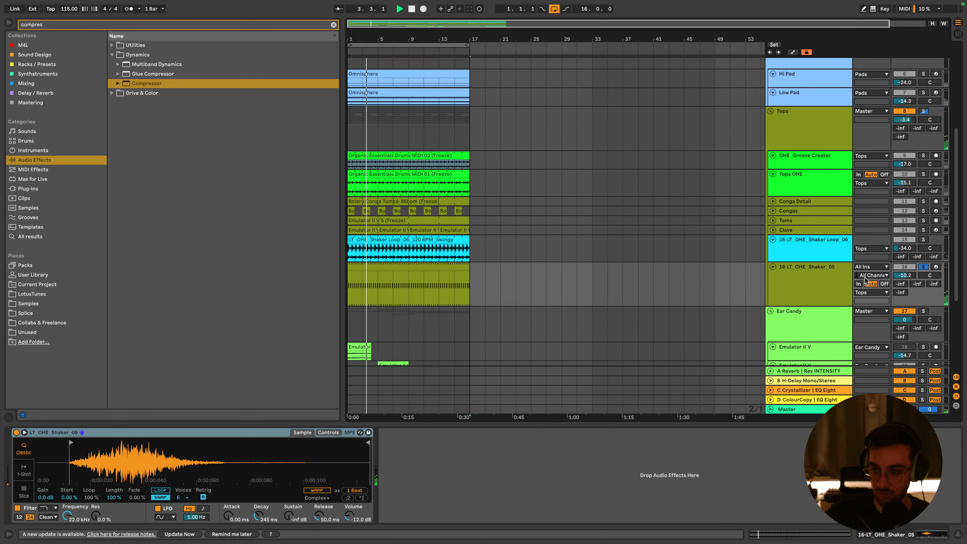
Paste the SC KICK-sidechained Compressor onto the soloed Toms track and move the track out of the Tops group, below LT_OHE_Shaker_05
left_click(805, 223)
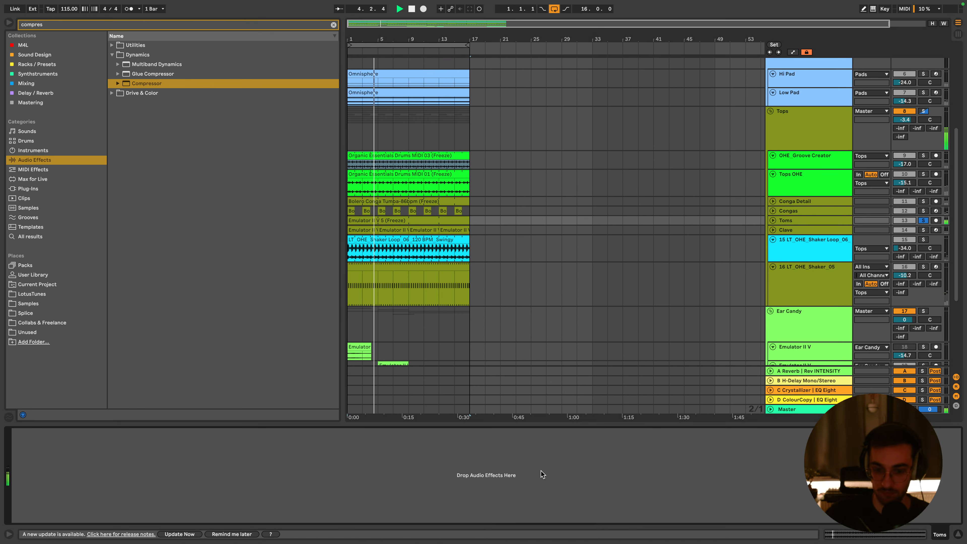
left_click_drag(155, 443, 155, 460)
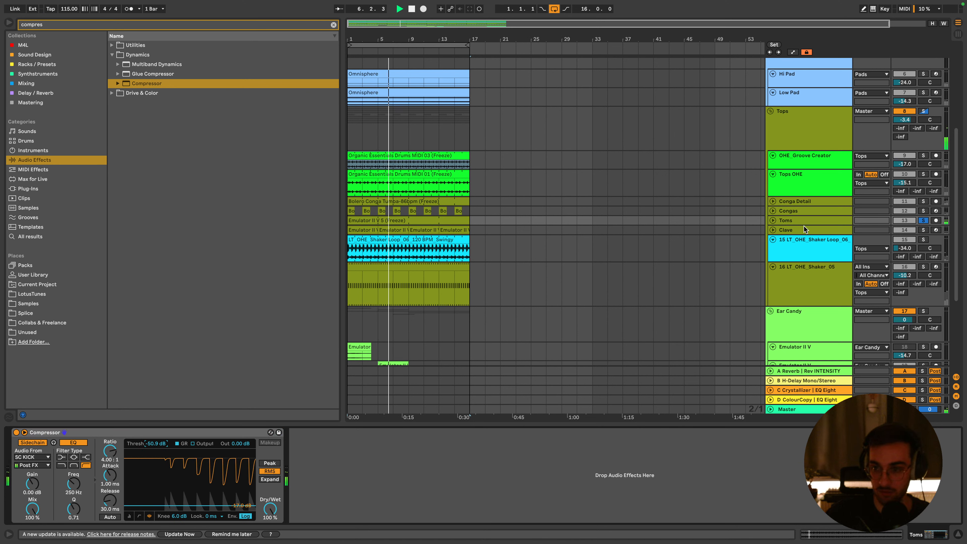
left_click_drag(800, 219, 784, 322)
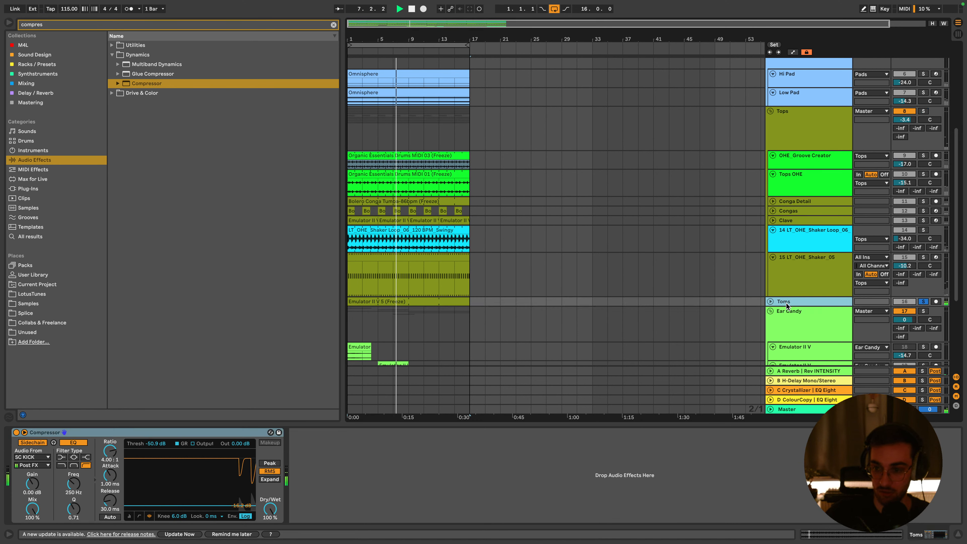
Set the Toms Compressor's release to 68.4 ms and threshold to -42.3 dB, and lower the Toms track volume to -10.3 dB
left_click_drag(152, 443, 152, 449)
left_click_drag(110, 500, 110, 493)
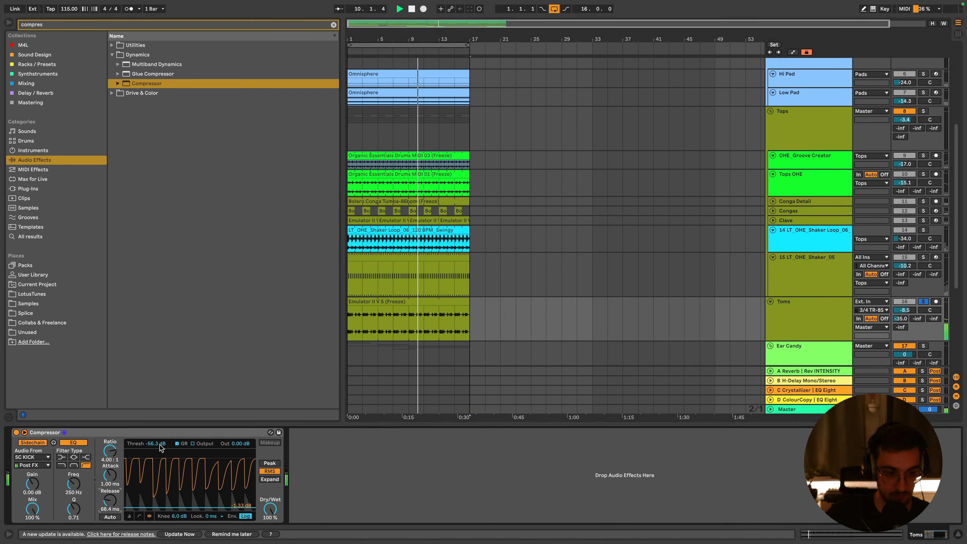
left_click_drag(163, 445, 162, 437)
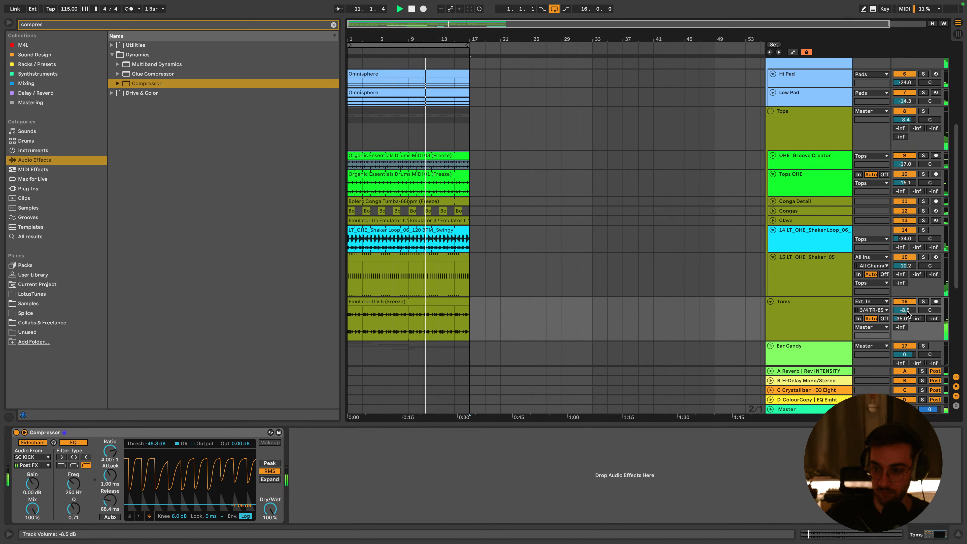
left_click_drag(157, 444, 156, 438)
left_click_drag(904, 309, 904, 316)
left_click(804, 335)
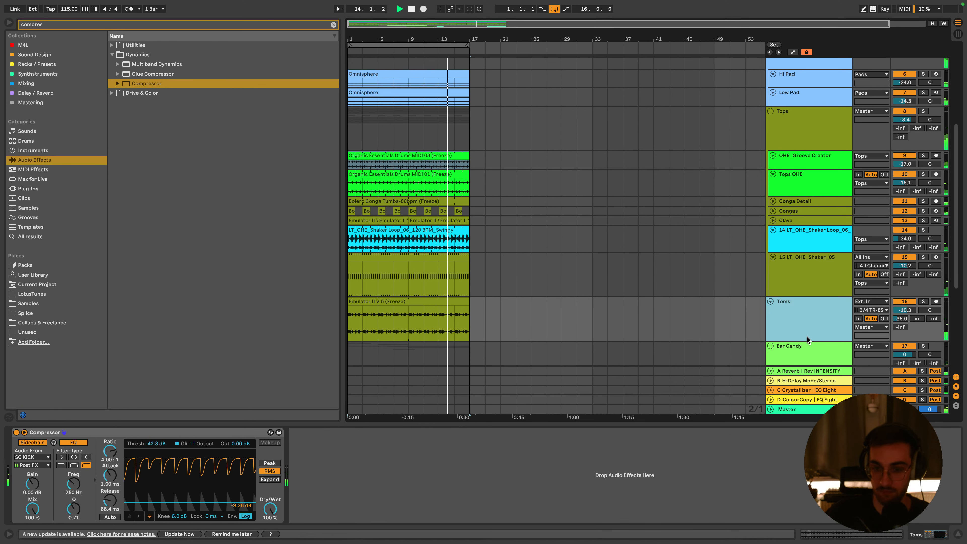
Reduce the track heights of LT_OHE_Shaker Loop_06 and LT_OHE_Shaker_05 in the arrangement
scroll(805, 335, "up", 1)
scroll(799, 316, "down", 5)
scroll(803, 290, "up", 3)
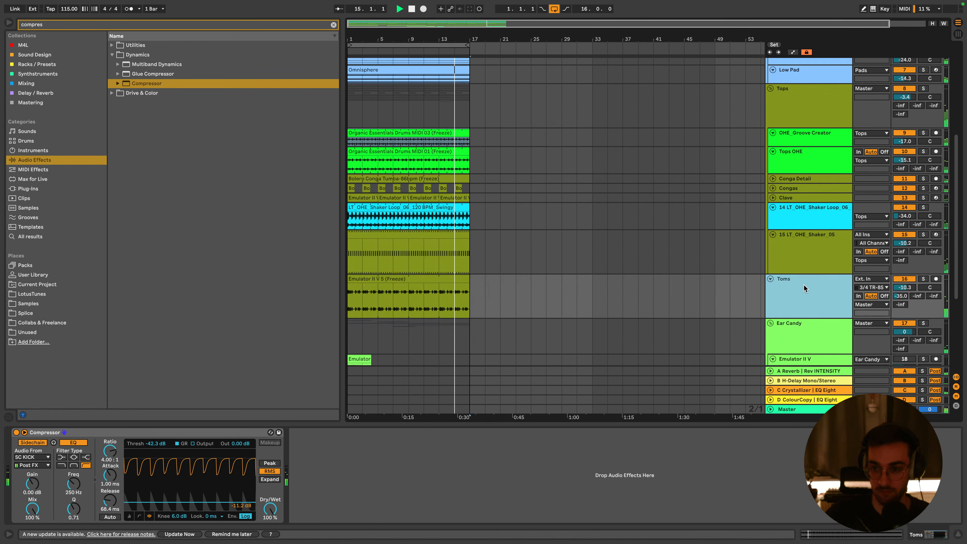
left_click(789, 256)
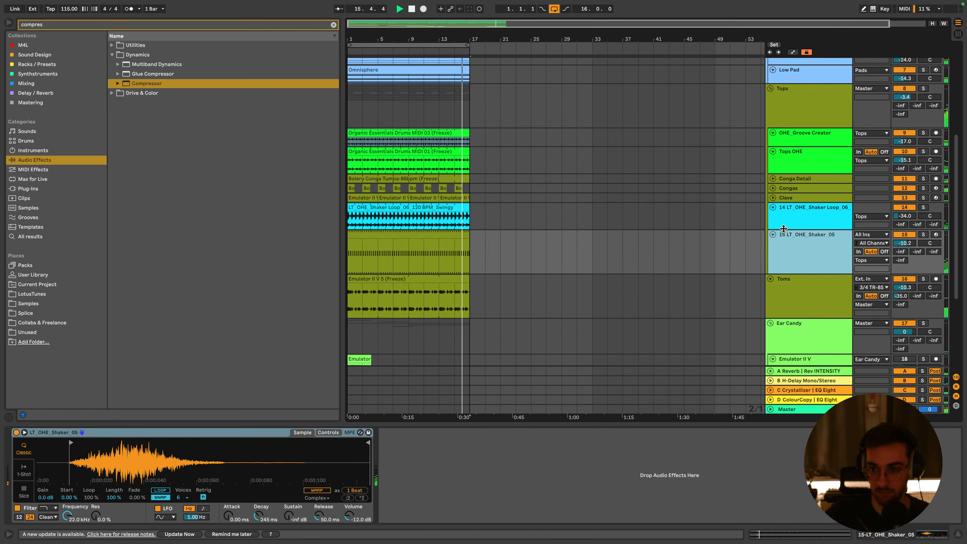
left_click_drag(784, 229, 783, 230)
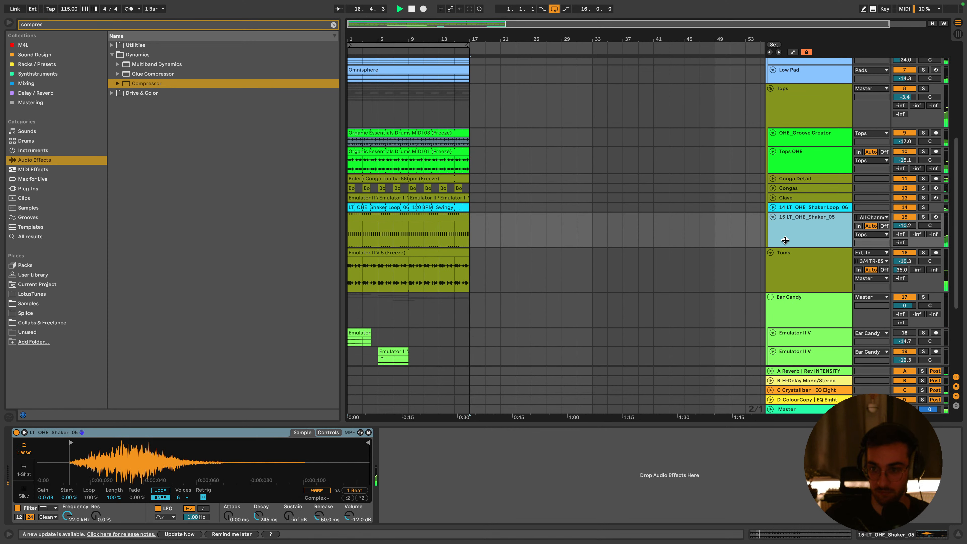
left_click(787, 247)
Compare the mix with the Pads group switched off and on, and lower the group's volume to -6.3 dB
scroll(693, 242, "up", 4)
scroll(510, 234, "up", 4)
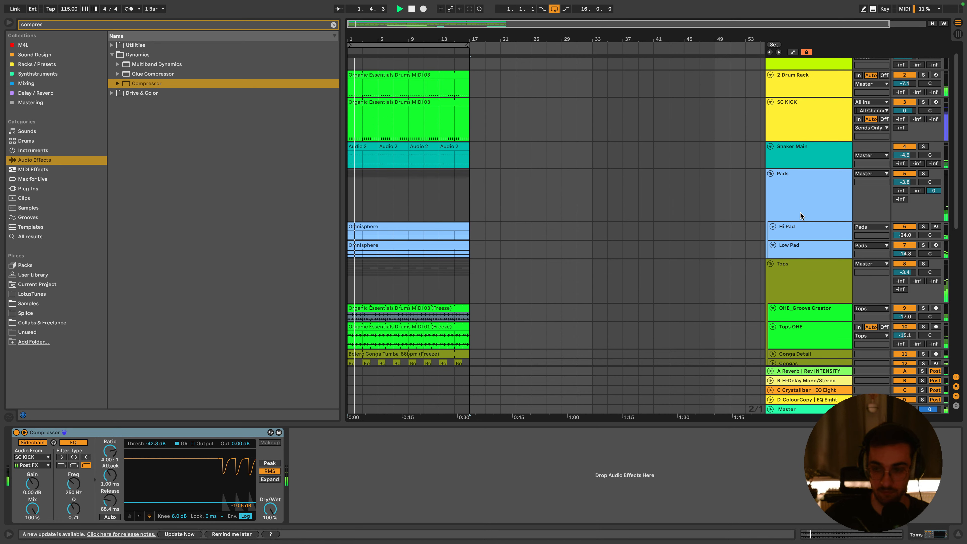
left_click(820, 207)
left_click(905, 174)
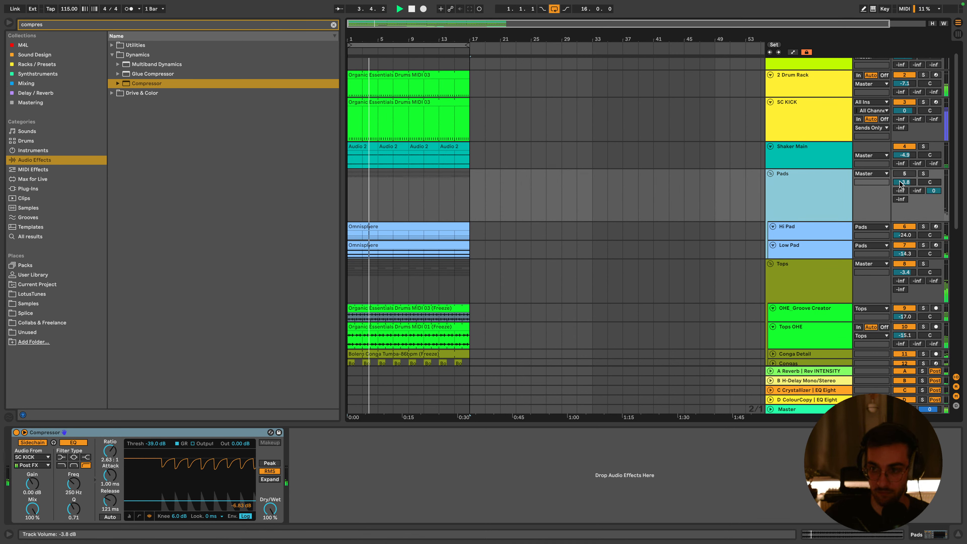
left_click(906, 175)
left_click_drag(906, 179, 906, 182)
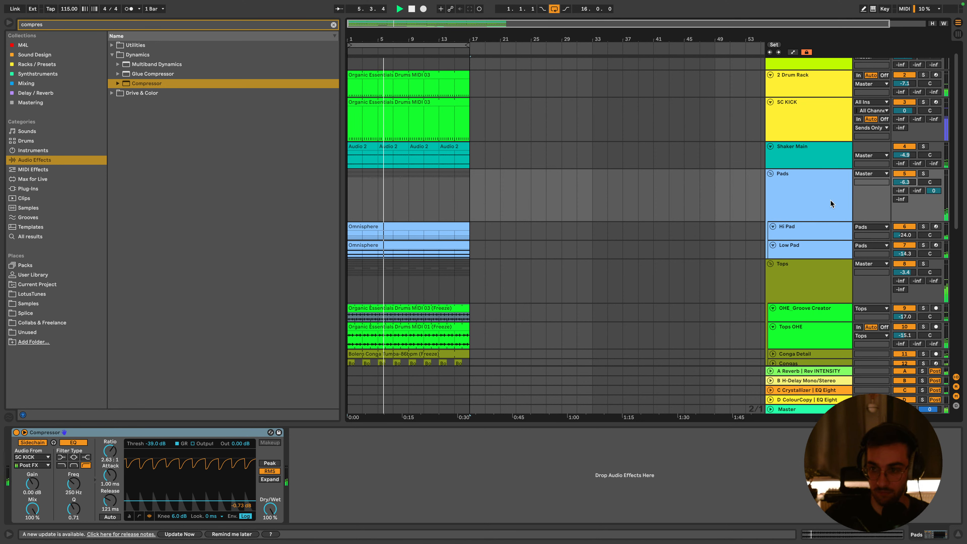
scroll(913, 202, "down", 10)
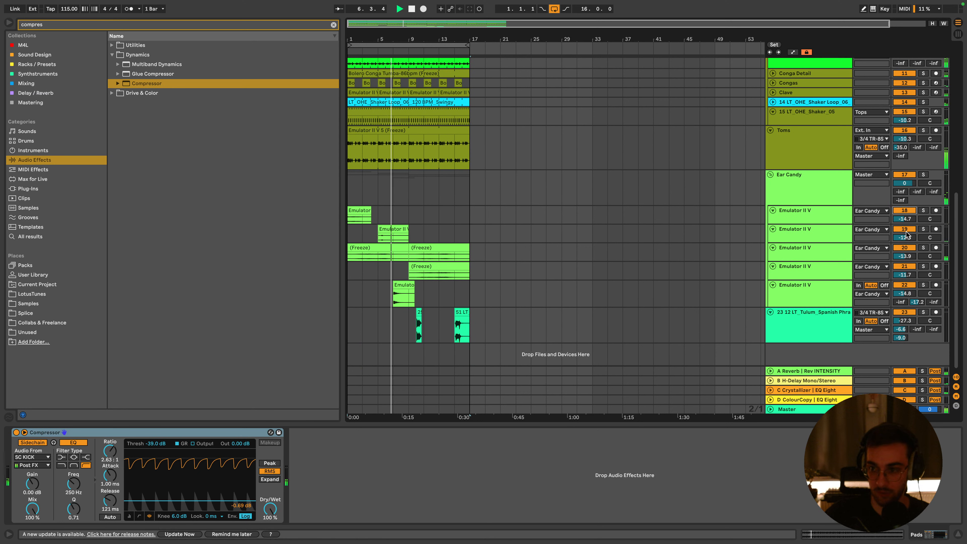
Lower the second Ear Candy Emulator II V track (19) to -13.7 dB and fold all five Emulator II V tracks
left_click(837, 235)
left_click_drag(904, 237, 904, 239)
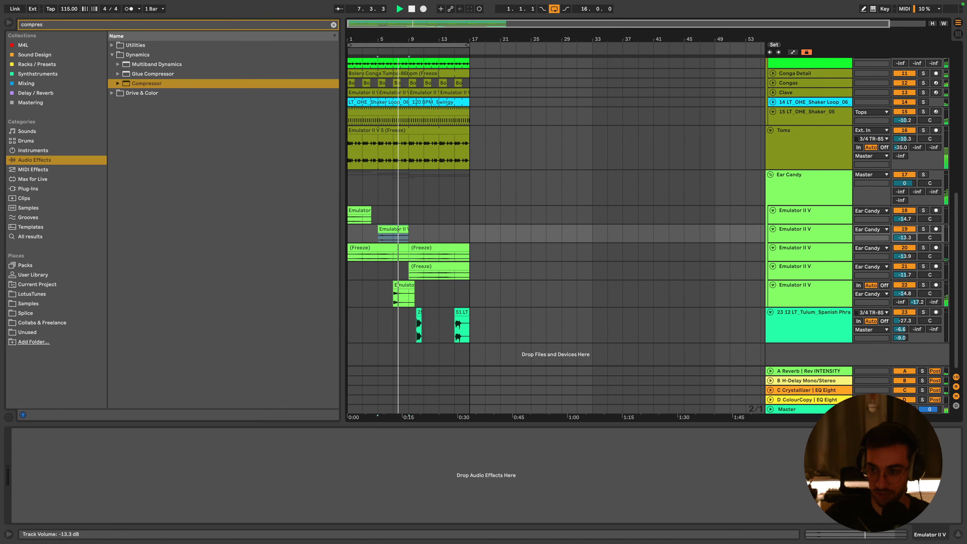
left_click(797, 301)
left_click(801, 219, "shift")
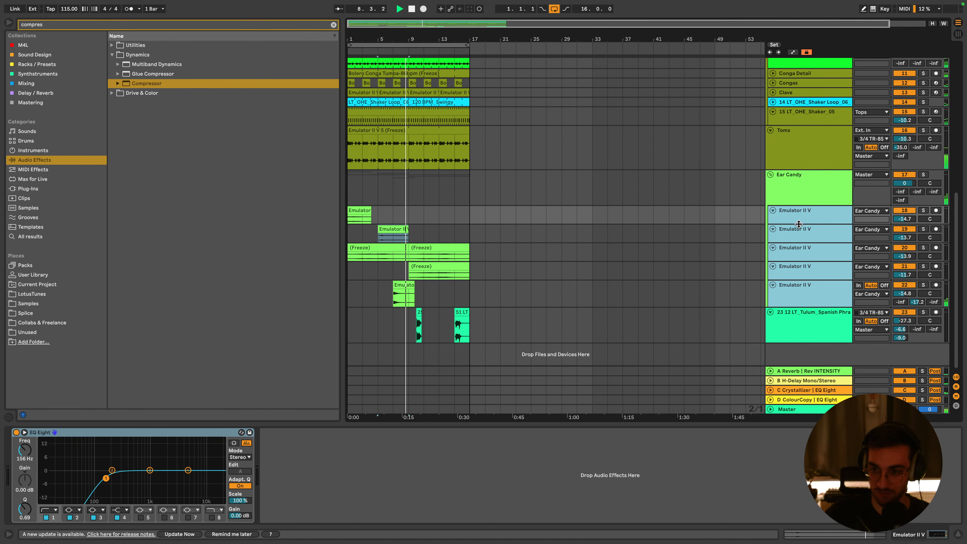
left_click_drag(800, 224, 801, 206)
left_click(799, 269)
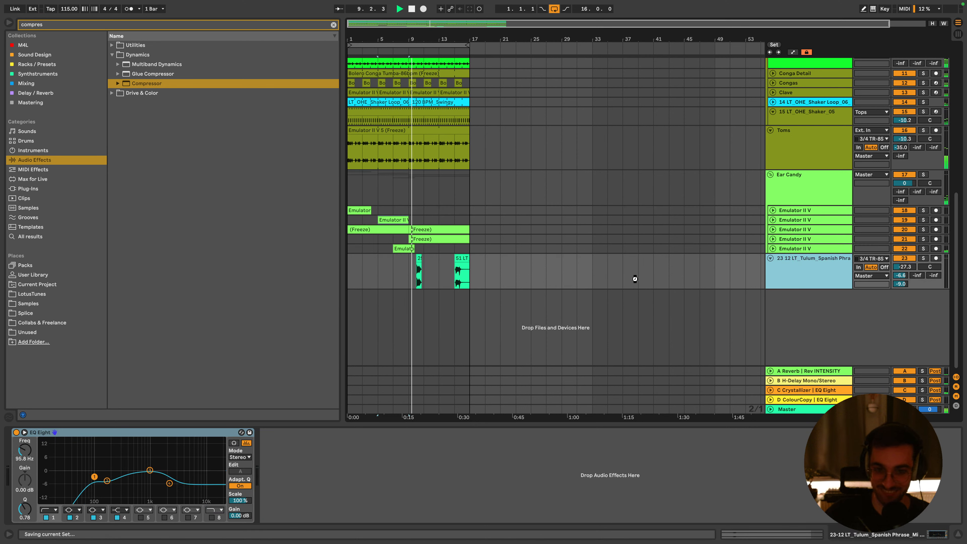
Compare the SC KICK sidechain compression on the soloed Tops group with that on the soloed Pads group
scroll(587, 257, "up", 1)
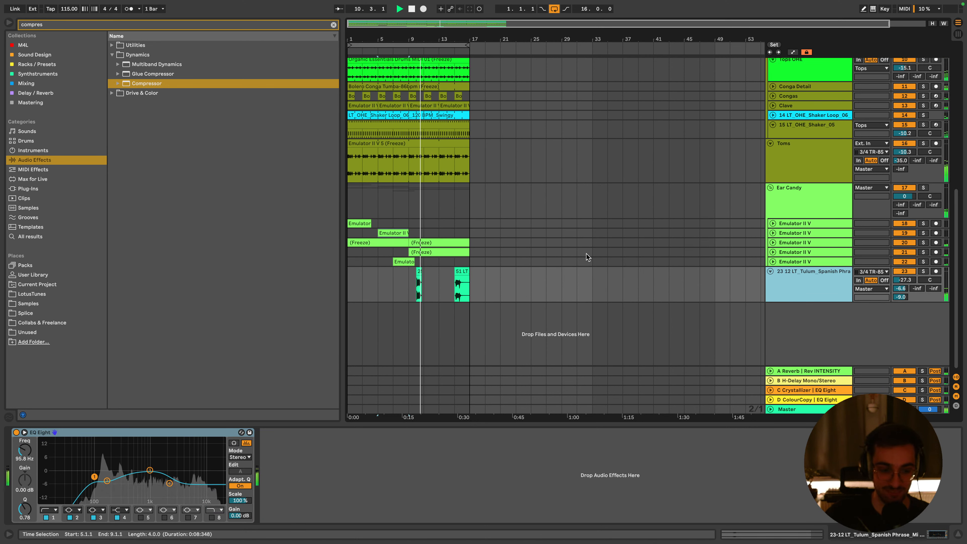
scroll(488, 244, "up", 15)
left_click(802, 154)
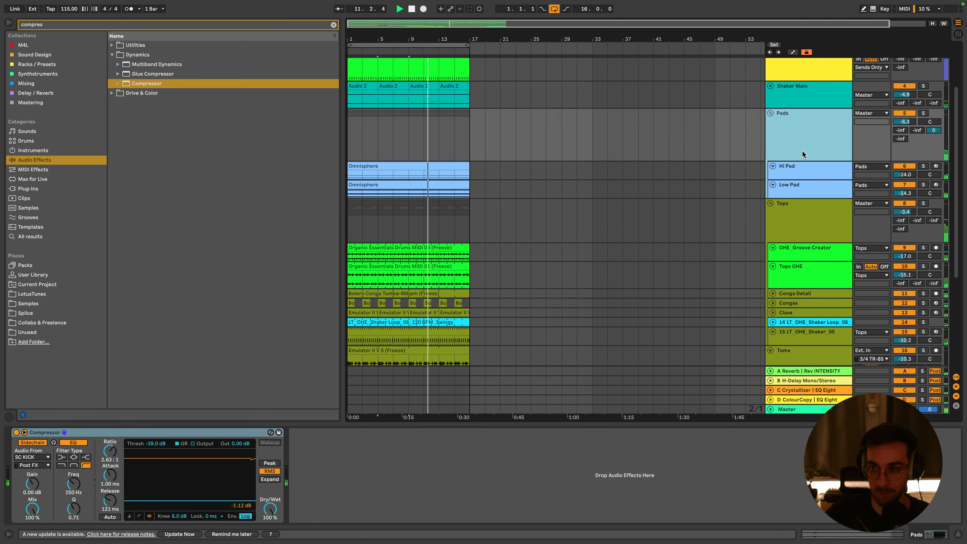
scroll(799, 263, "down", 6)
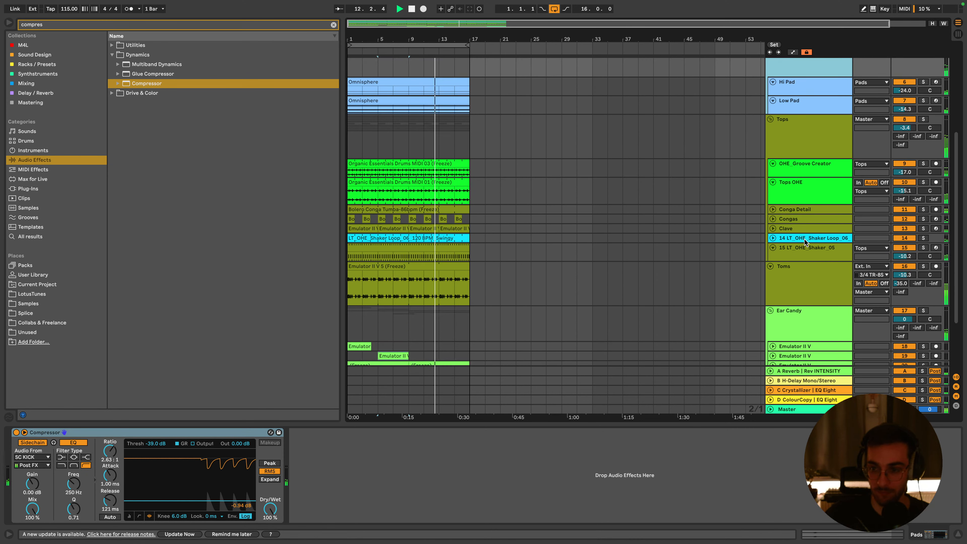
left_click(804, 240)
left_click(816, 131)
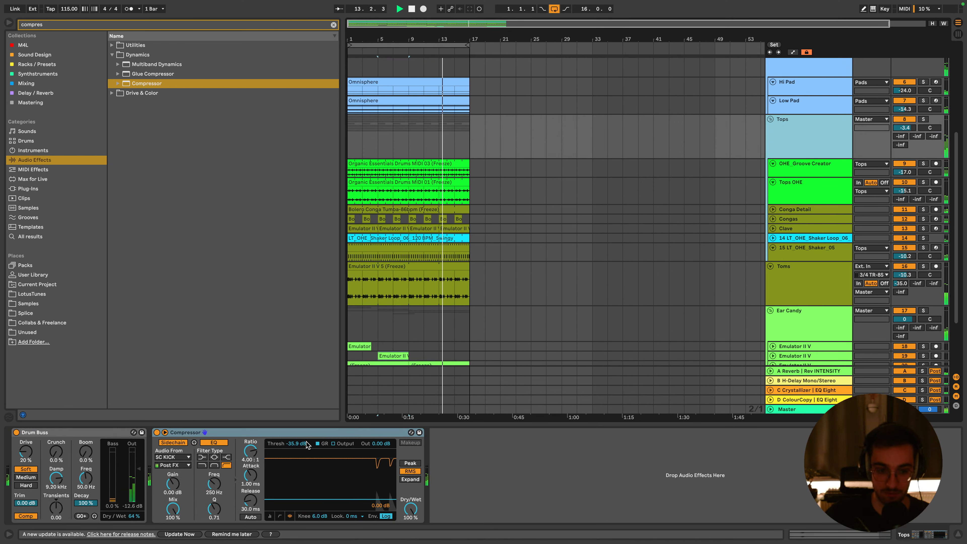
scroll(783, 216, "up", 5)
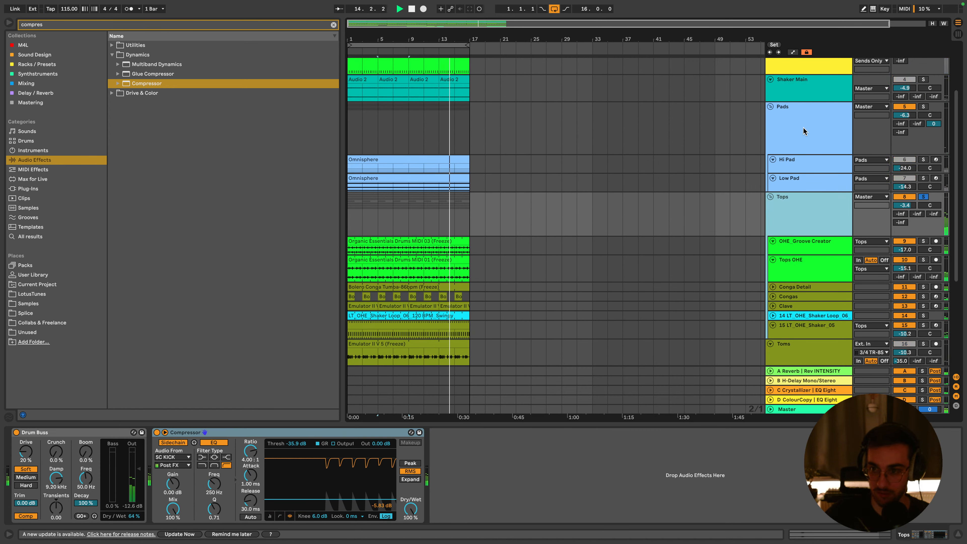
left_click(819, 137)
scroll(823, 138, "up", 5)
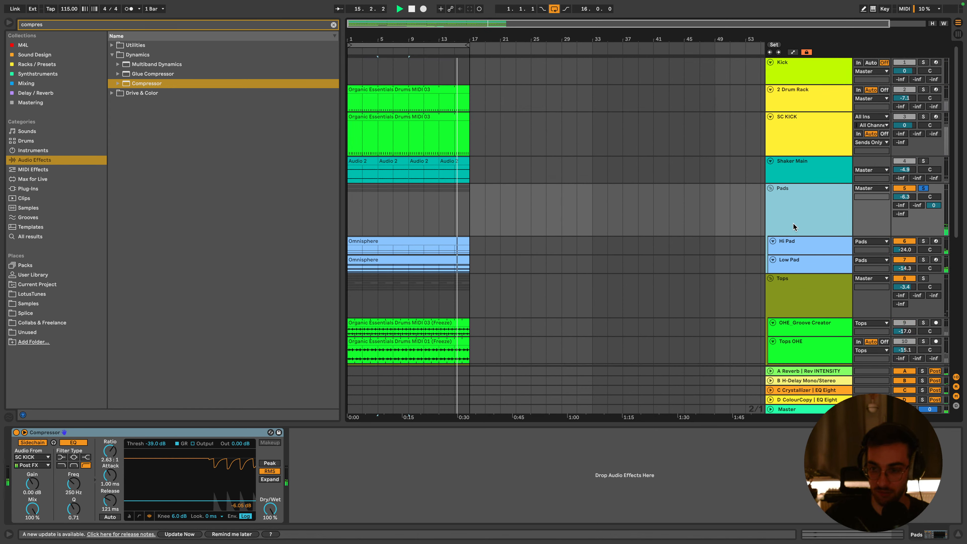
Paste the Tops group's SC KICK-sidechained Compressor onto the Ear Candy group
scroll(797, 213, "down", 12)
left_click(796, 250)
scroll(797, 248, "down", 4)
left_click(799, 246)
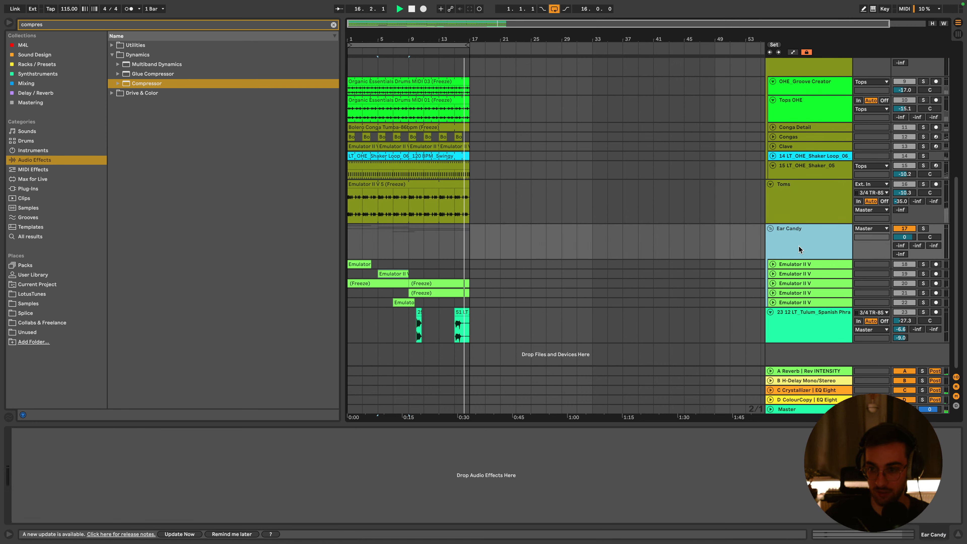
left_click(560, 477)
key("super+v")
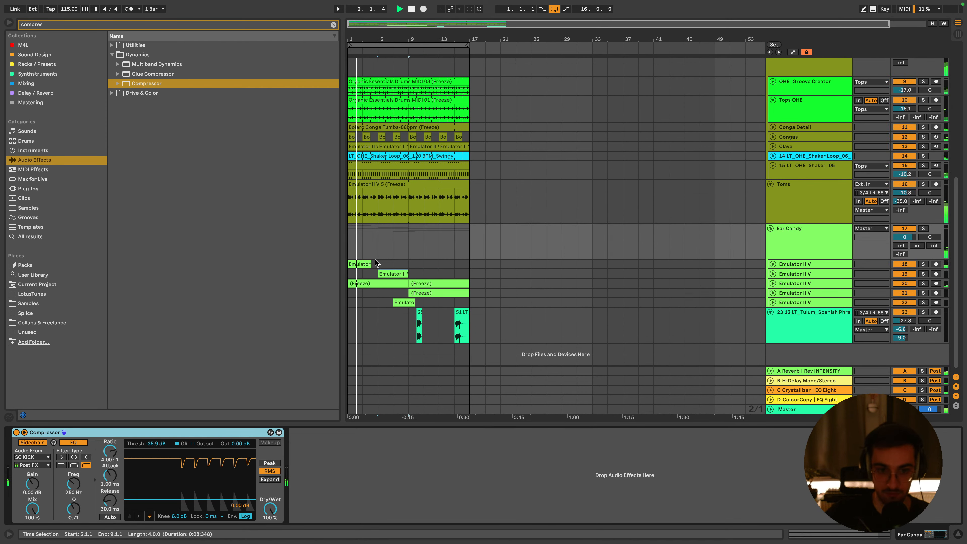
left_click(364, 265)
scroll(378, 282, "up", 3)
scroll(396, 300, "down", 1)
scroll(396, 300, "up", 10)
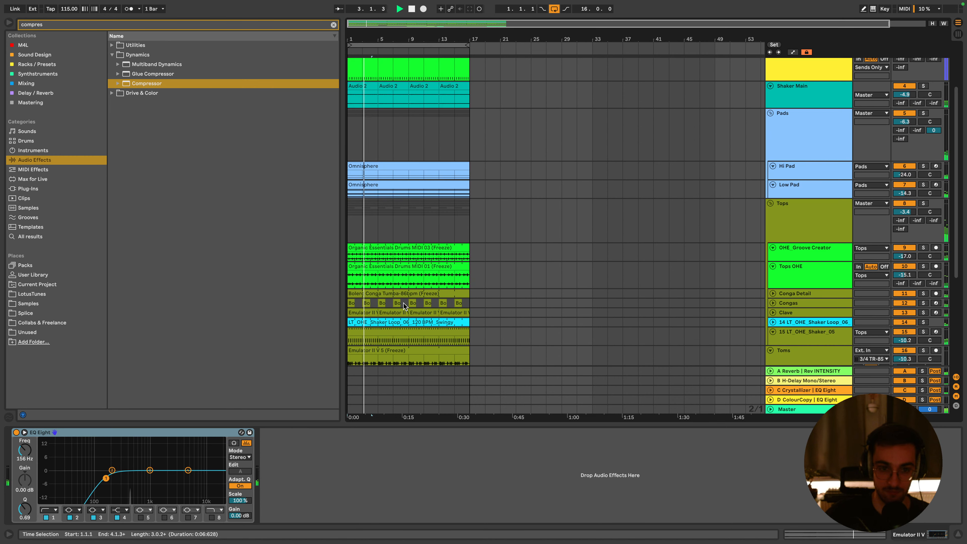
left_click(831, 128)
left_click(830, 99)
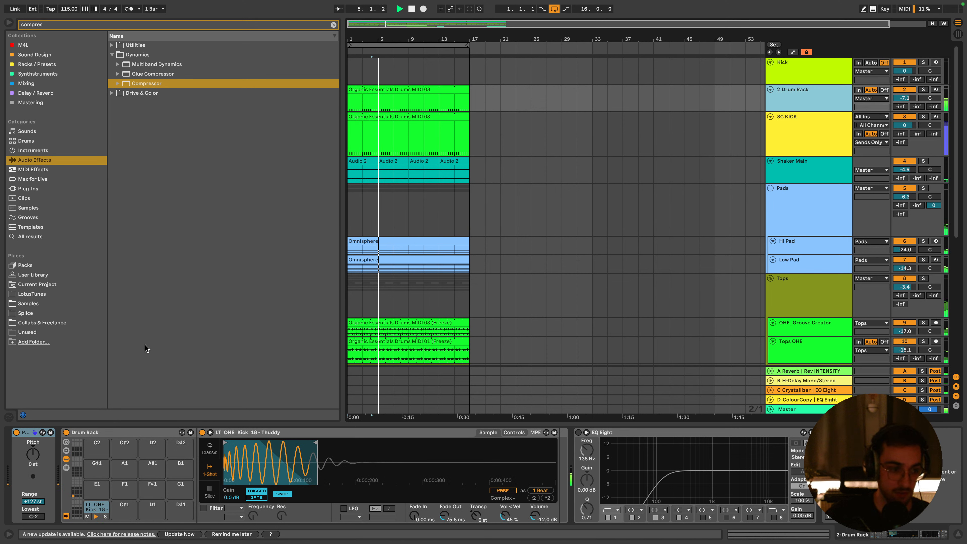
Open the LotusTunes folder in the browser and clear the search filter to show all its packs
left_click(44, 294)
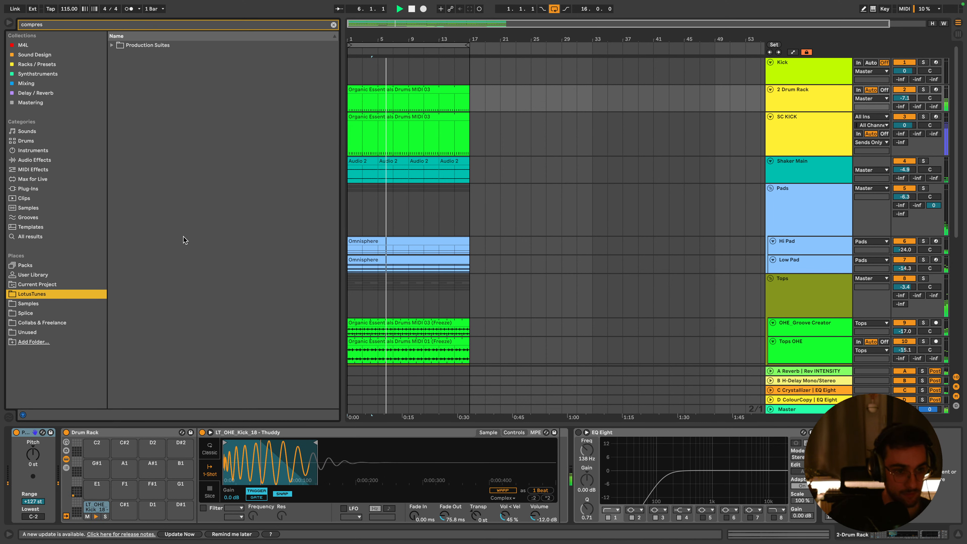
left_click(112, 46)
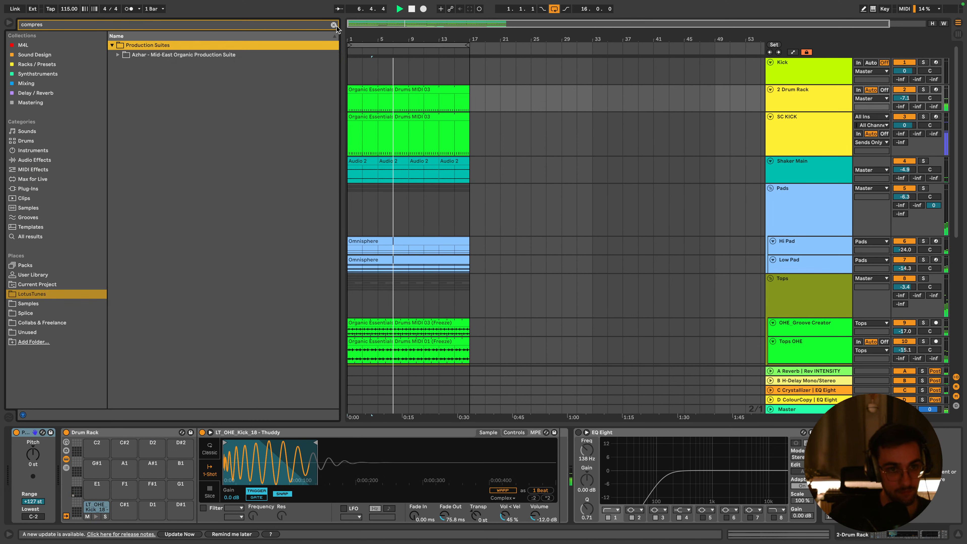
left_click(333, 25)
left_click(130, 226)
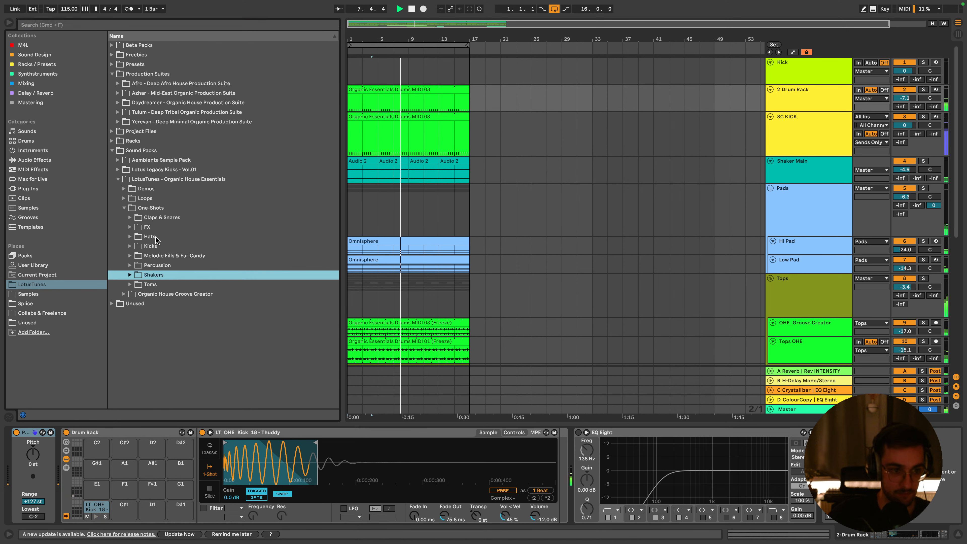
Insert a new audio track below LT_OHE_Shaker Loop_06 in the Tops group and unfold it
scroll(464, 259, "down", 5)
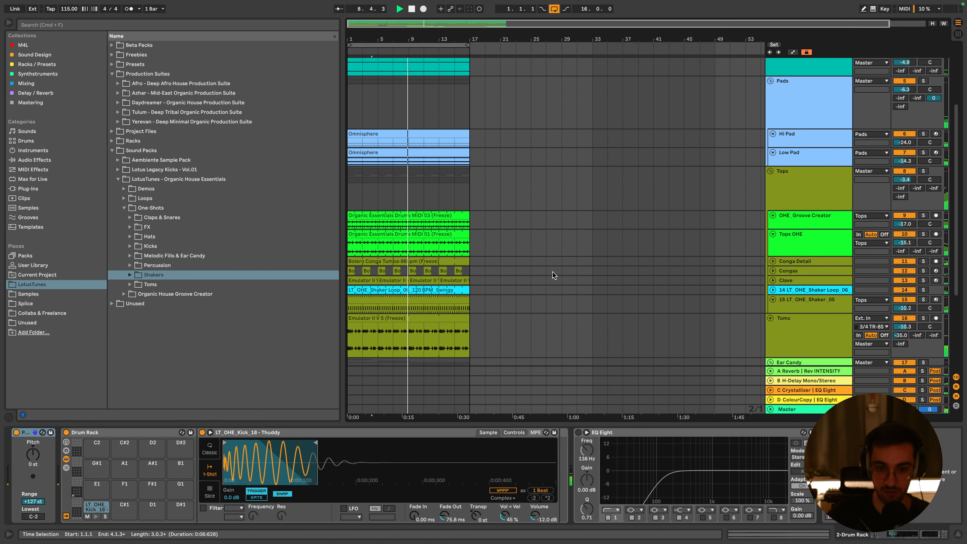
left_click(788, 292)
key("super+t")
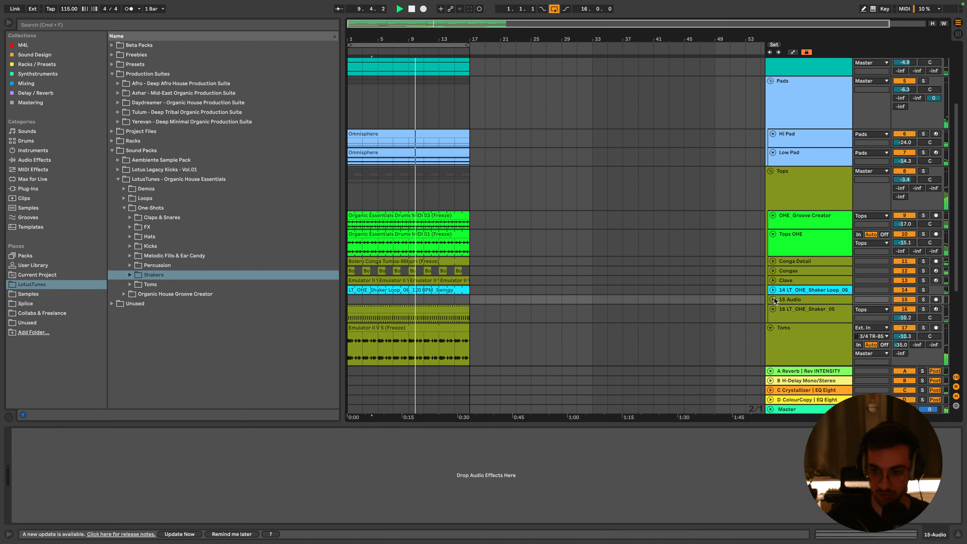
left_click(774, 298)
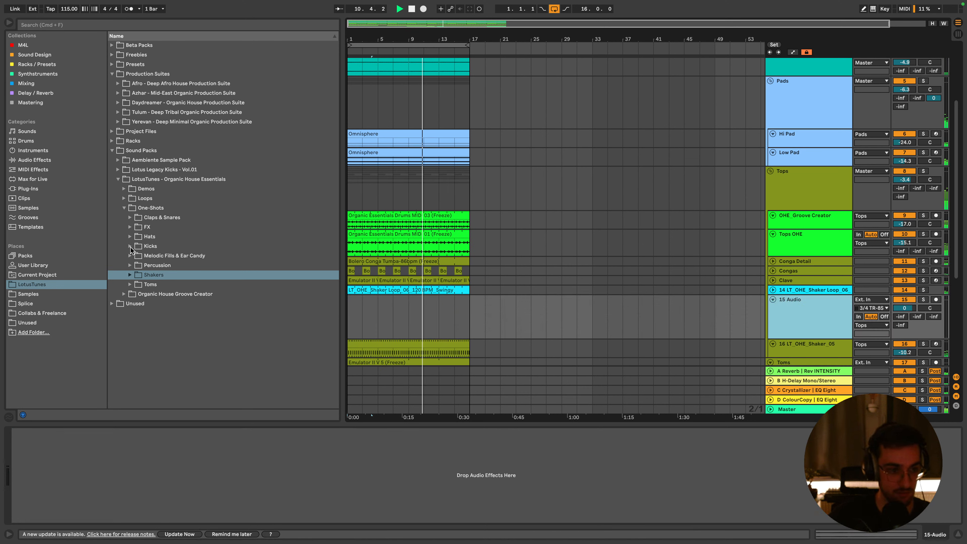
Find LT_OHE_Shaker Loop_18_120 BPM_Down Low in the Organic House Essentials Shaker Loops and place it at bar 1 of the new track
left_click(124, 199)
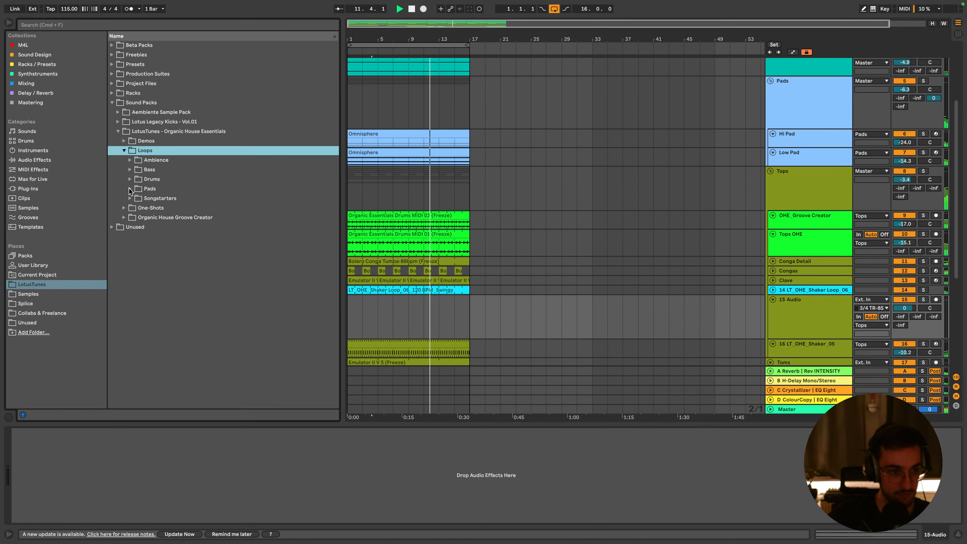
left_click(130, 179)
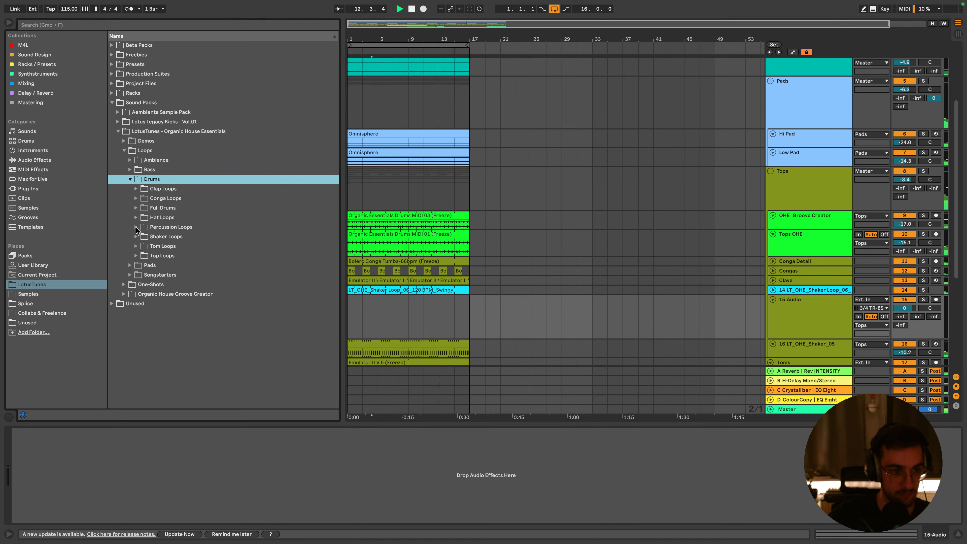
left_click(136, 236)
left_click(190, 260)
scroll(190, 260, "down", 3)
left_click(237, 354)
scroll(244, 313, "down", 1)
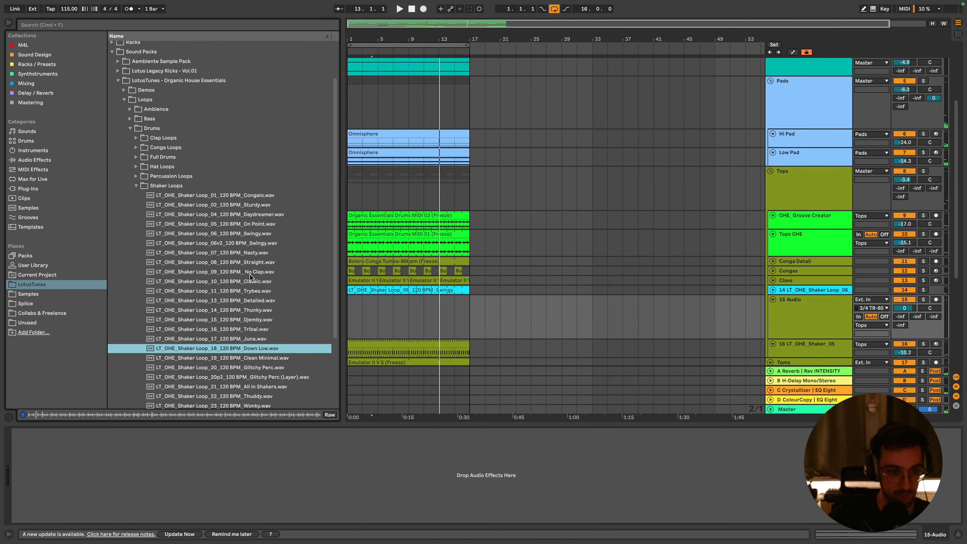
left_click_drag(251, 352, 351, 313)
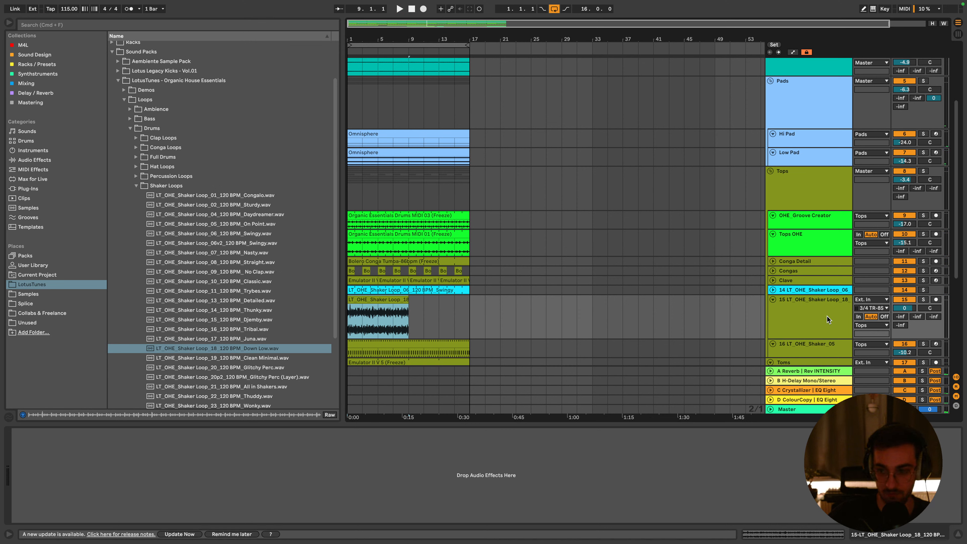
Lower the LT_OHE_Shaker Loop_18 track volume to -30.4 dB and audition the loop in the mix and soloed
left_click_drag(907, 311, 907, 343)
key("space")
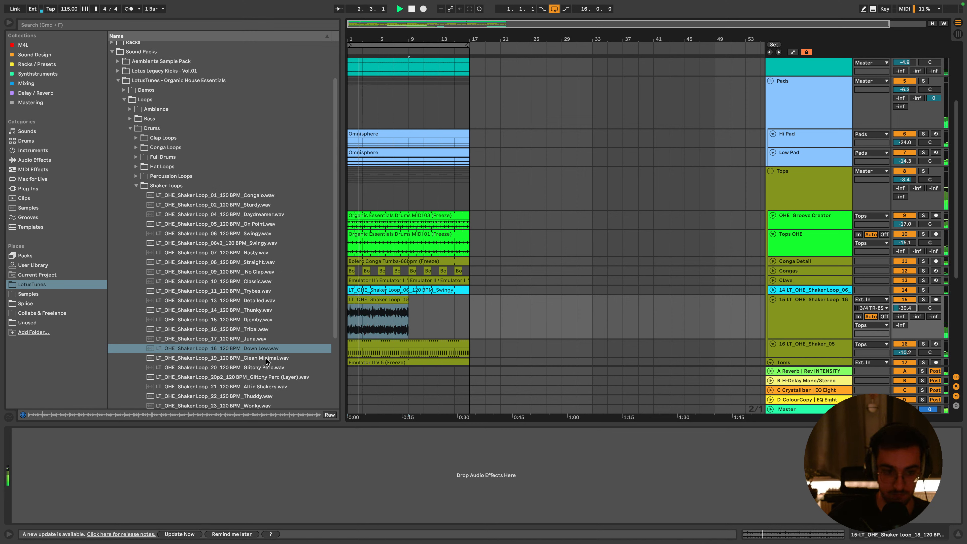
left_click(379, 305)
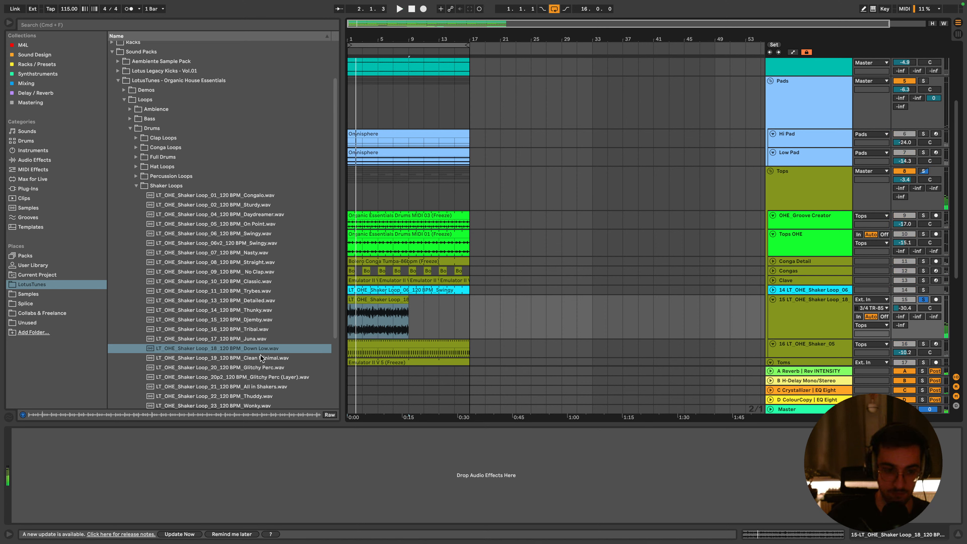
Try LT_OHE_Shaker Loop_21_120 BPM_All in Shakers at bar 9, directly after the Down Low clip
scroll(254, 367, "down", 2)
left_click(255, 368)
left_click_drag(255, 366, 412, 312)
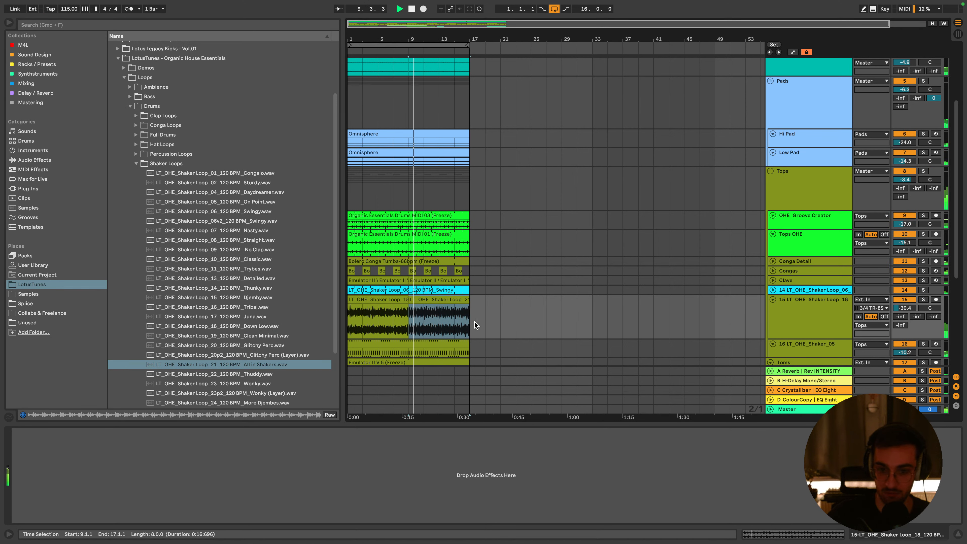
key("space")
scroll(256, 381, "down", 1)
Try Shaker Loop_23 Wonky and then its 23p2 Wonky (Layer) version at bar 9, after the Down Low clip
left_click(255, 381)
scroll(256, 380, "down", 2)
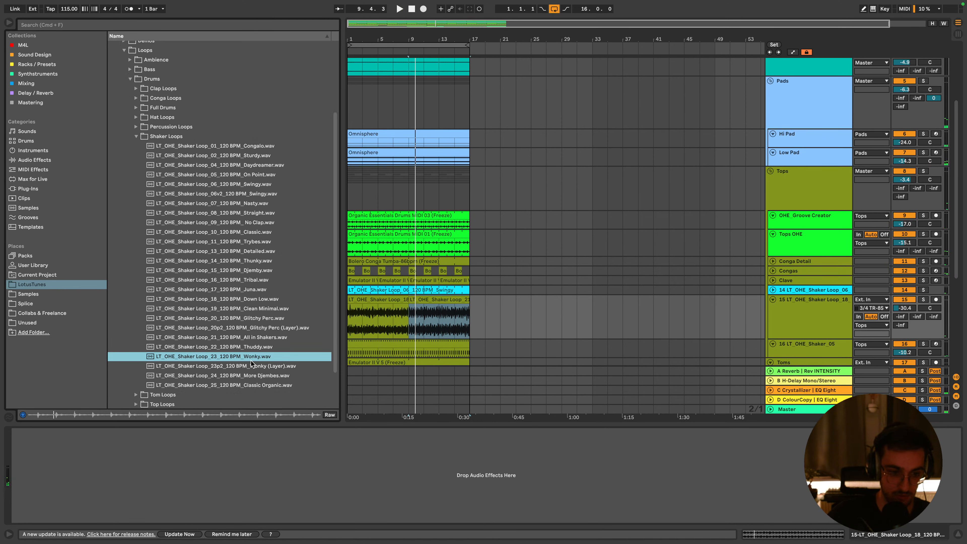
left_click_drag(250, 358, 414, 311)
key("space")
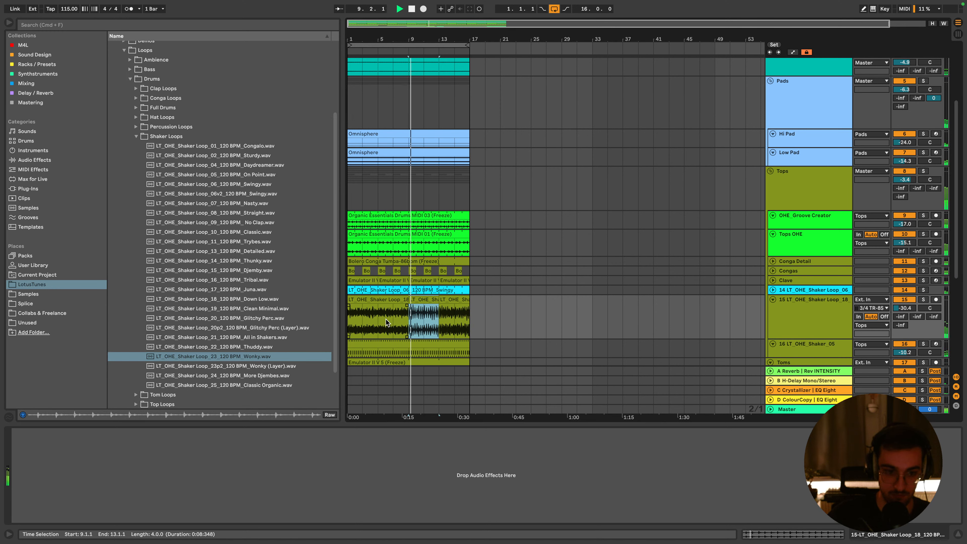
left_click_drag(273, 366, 413, 313)
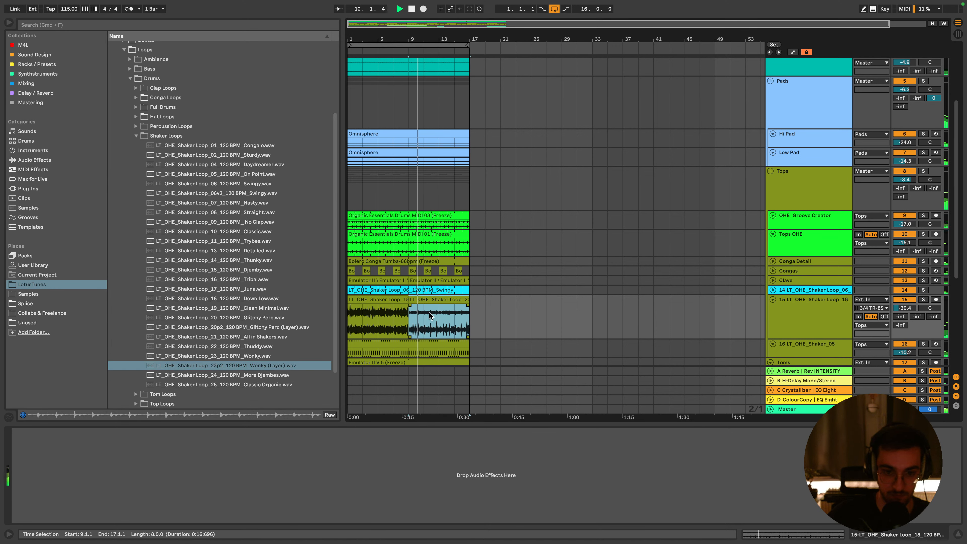
Try Shaker Loop_05 On Point and Shaker Loop_04 Daydreamer in turn at bar 9, deleting each clip after listening
left_click_drag(258, 174, 424, 300)
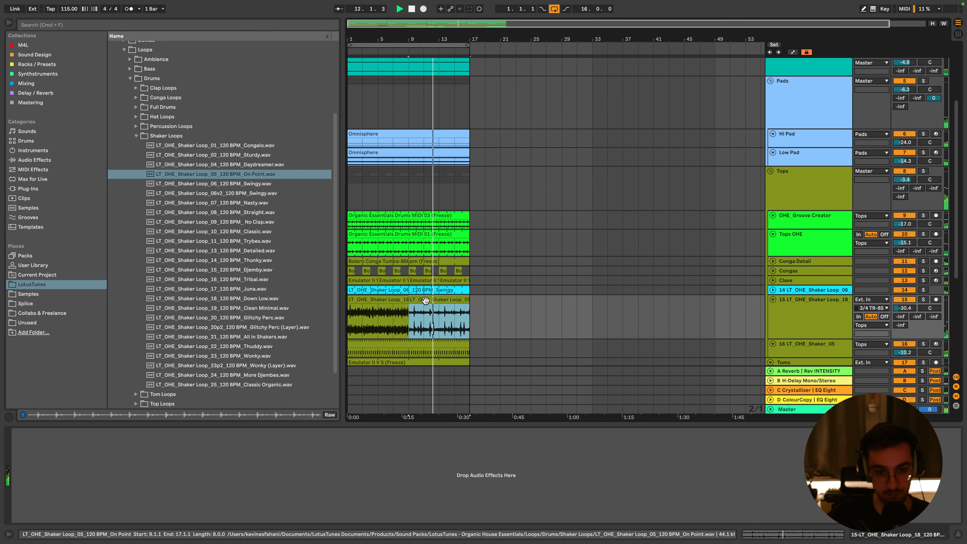
key("Delete")
left_click_drag(250, 164, 422, 297)
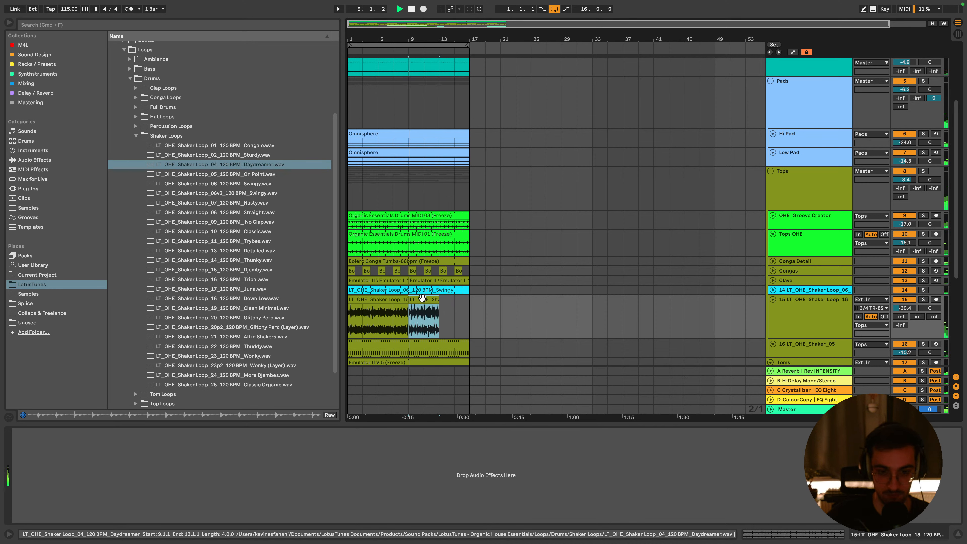
key("Delete")
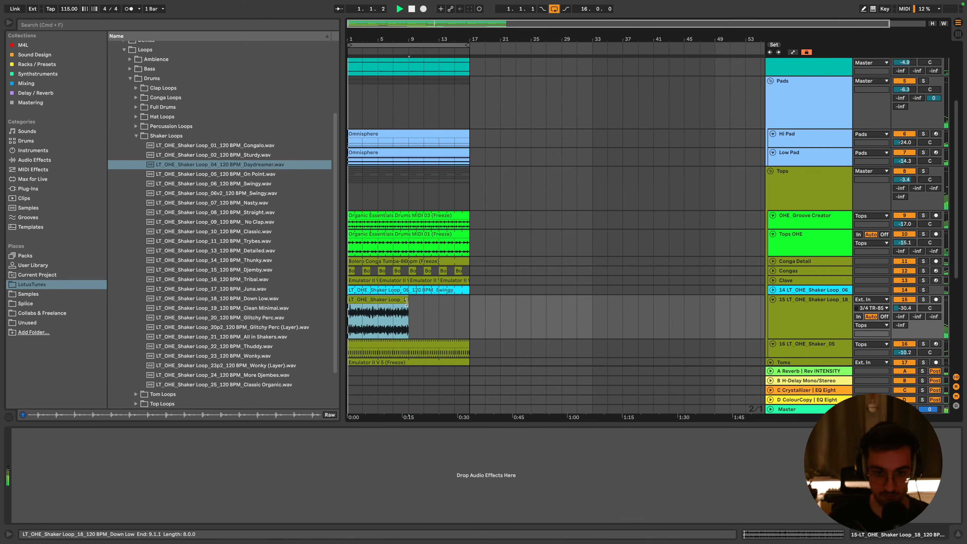
Extend the looped Down Low shaker clip to bar 17 and play its track soloed
left_click_drag(409, 303, 471, 313)
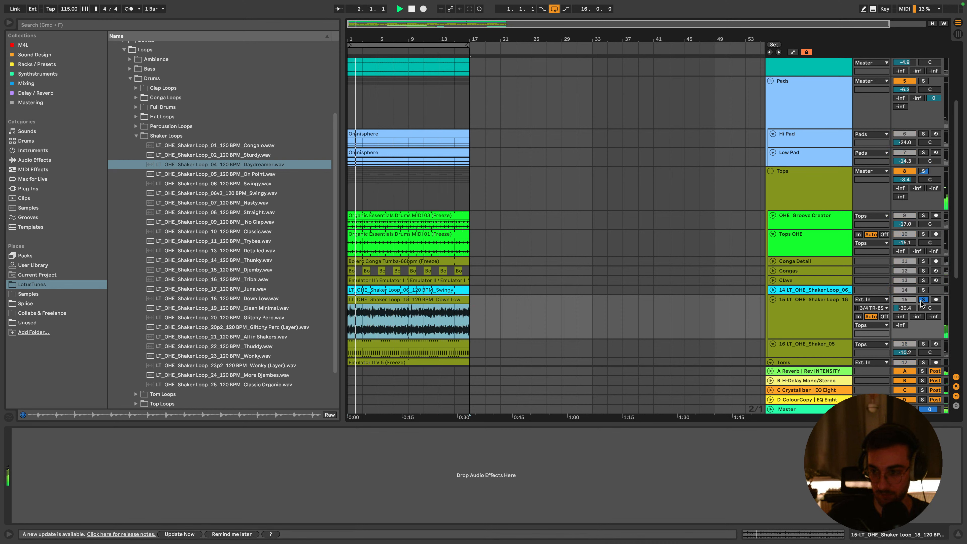
left_click_drag(802, 337, 803, 300)
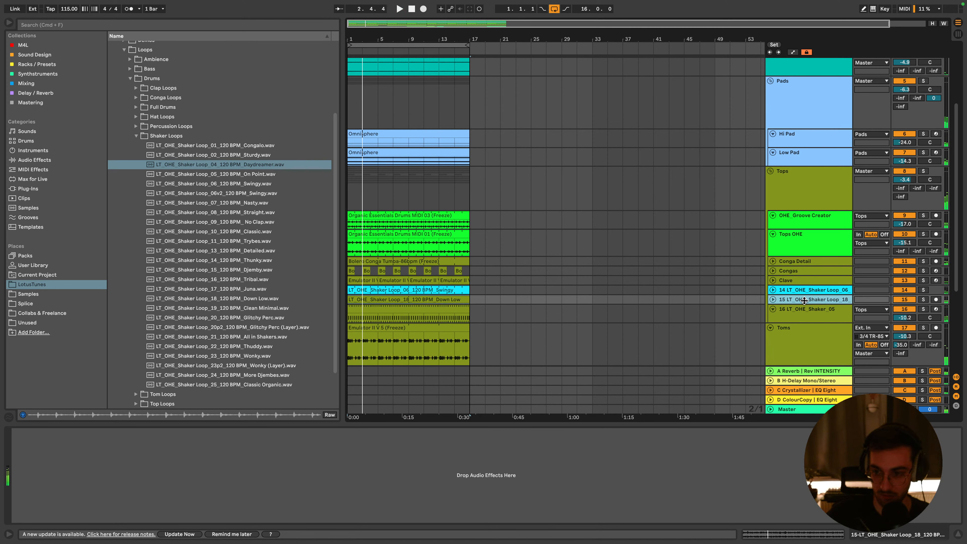
left_click(773, 299)
left_click(923, 300)
key("space")
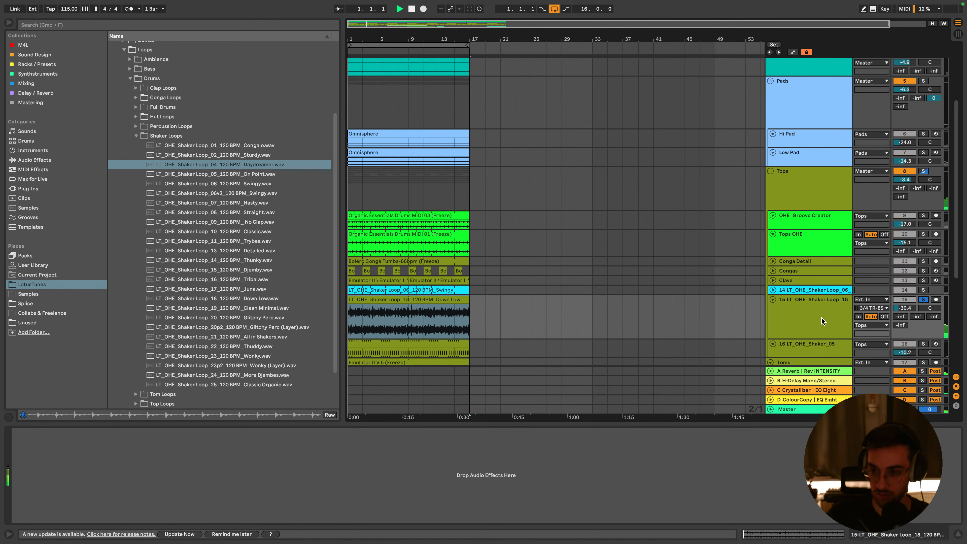
Find Auto Pan among the audio effects and add it to the Down Low shaker loop track
left_click(823, 321)
left_click(45, 74)
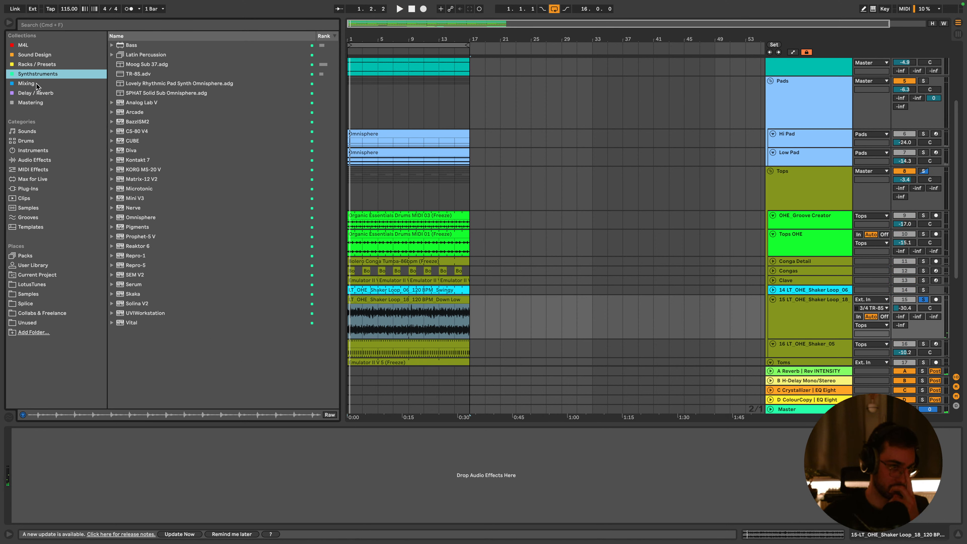
left_click(76, 25)
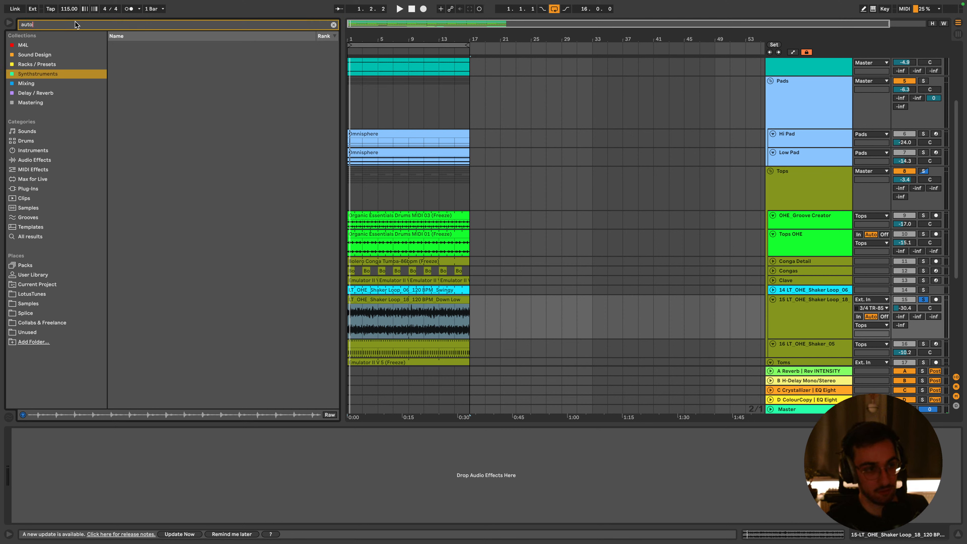
left_click(27, 84)
left_click(25, 197)
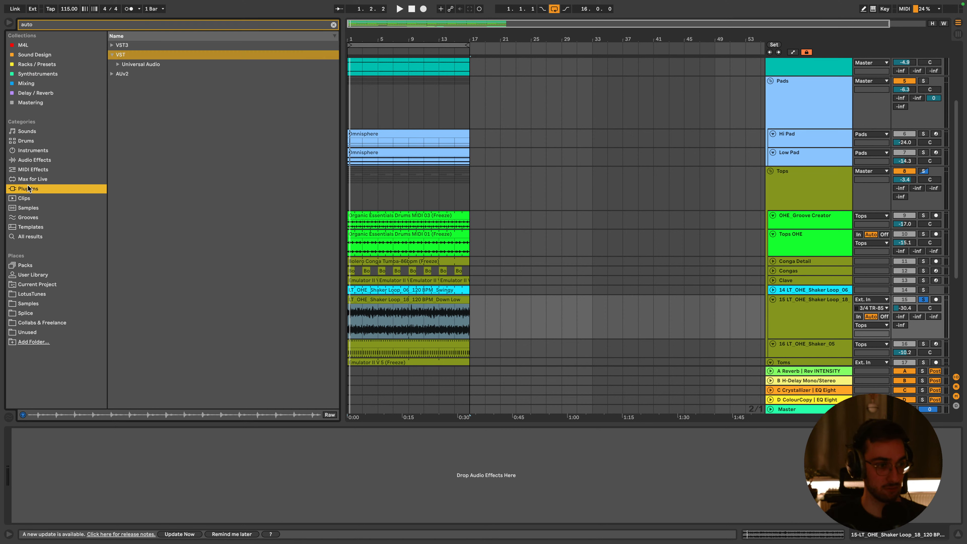
left_click(32, 162)
left_click(112, 53)
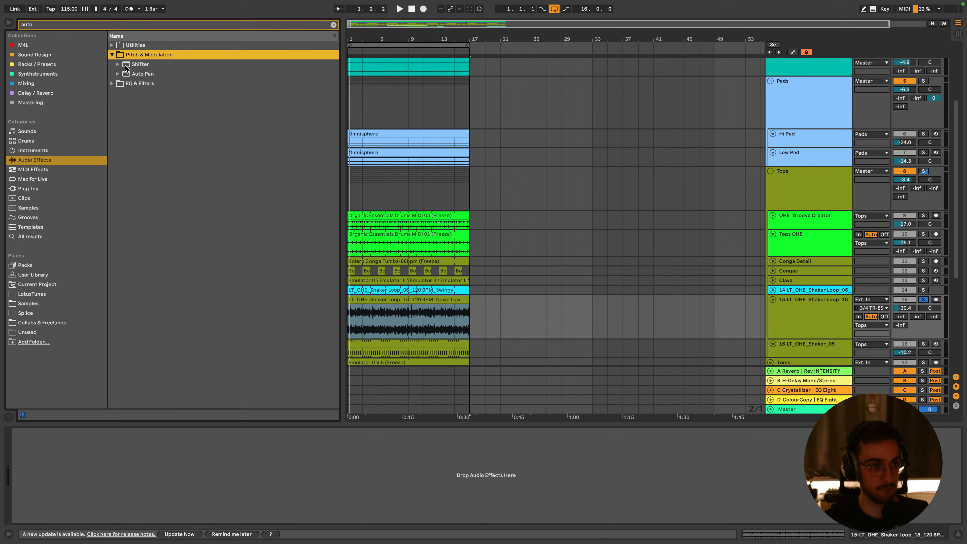
left_click_drag(130, 73, 49, 471)
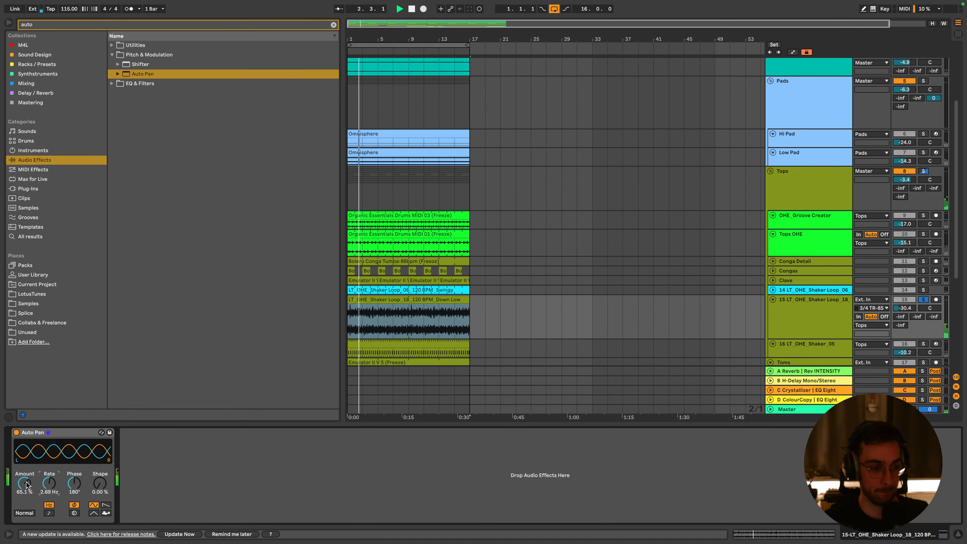
Set the Auto Pan amount to 59.5 % on the Down Low shaker, comparing it soloed and in the full mix
left_click(158, 441)
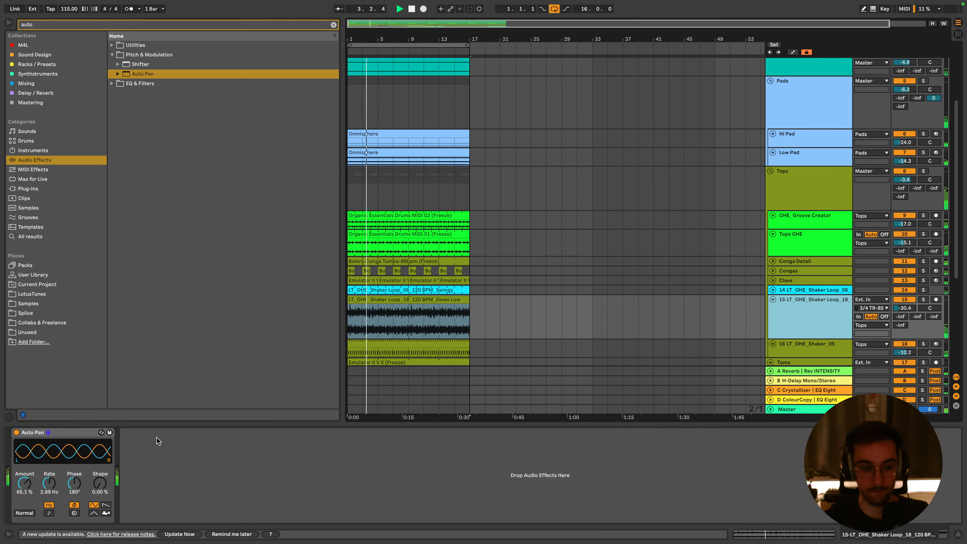
left_click_drag(24, 483, 25, 492)
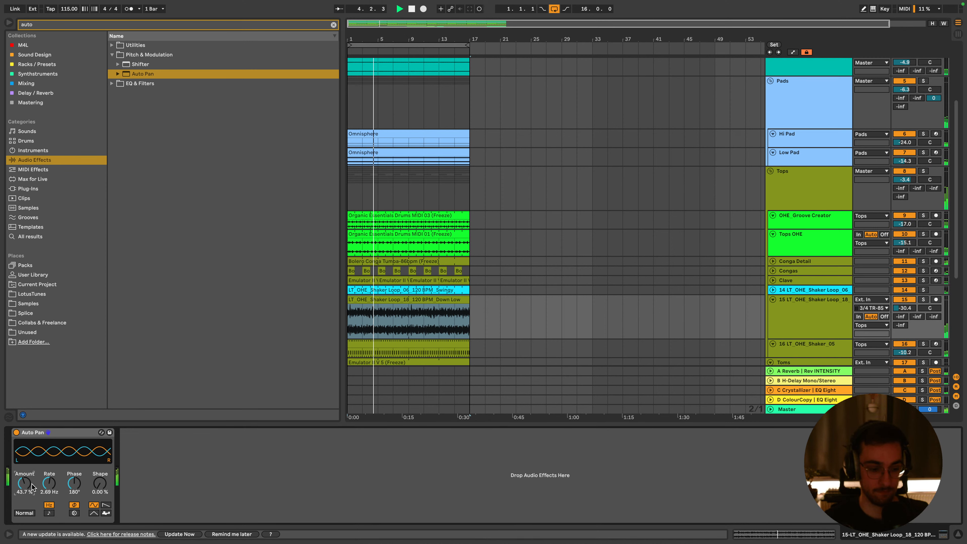
left_click_drag(24, 483, 25, 482)
left_click(923, 300)
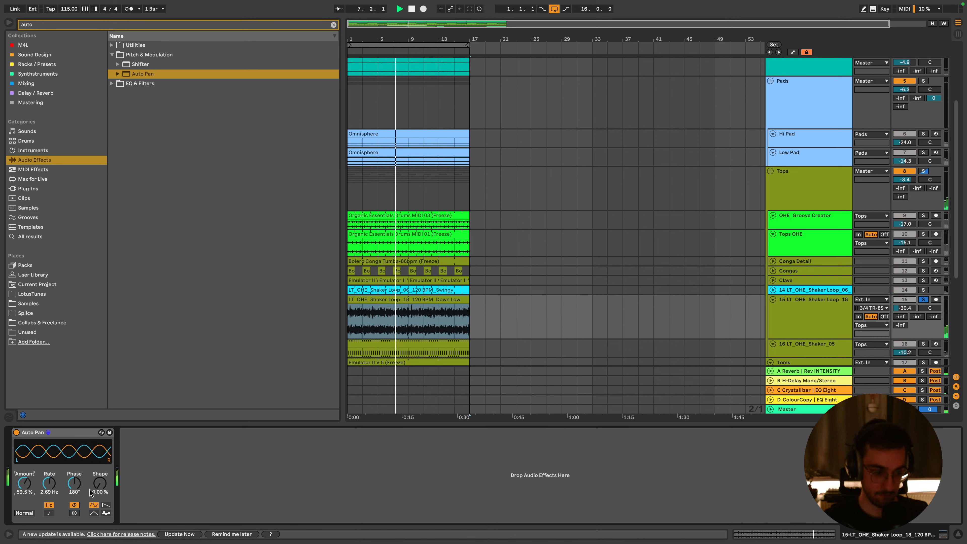
left_click(923, 300)
Check the Pads group's sidechain compressor and save the set
left_click(807, 330)
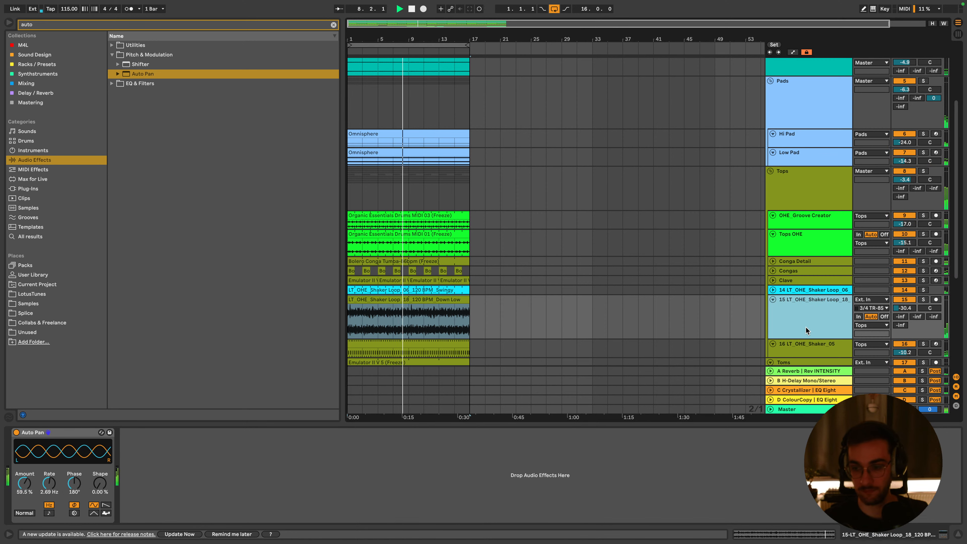
scroll(790, 274, "up", 4)
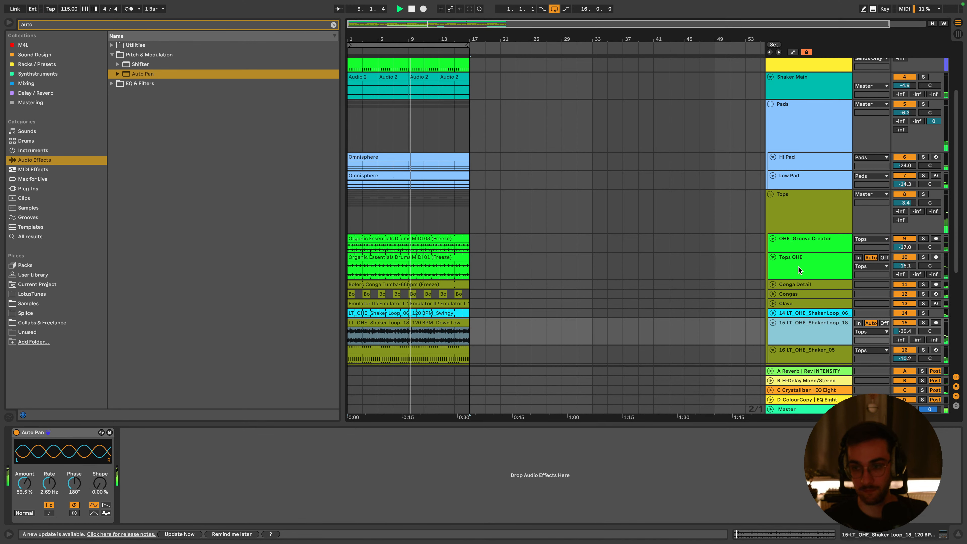
left_click(807, 251)
scroll(800, 233, "up", 2)
left_click(791, 213)
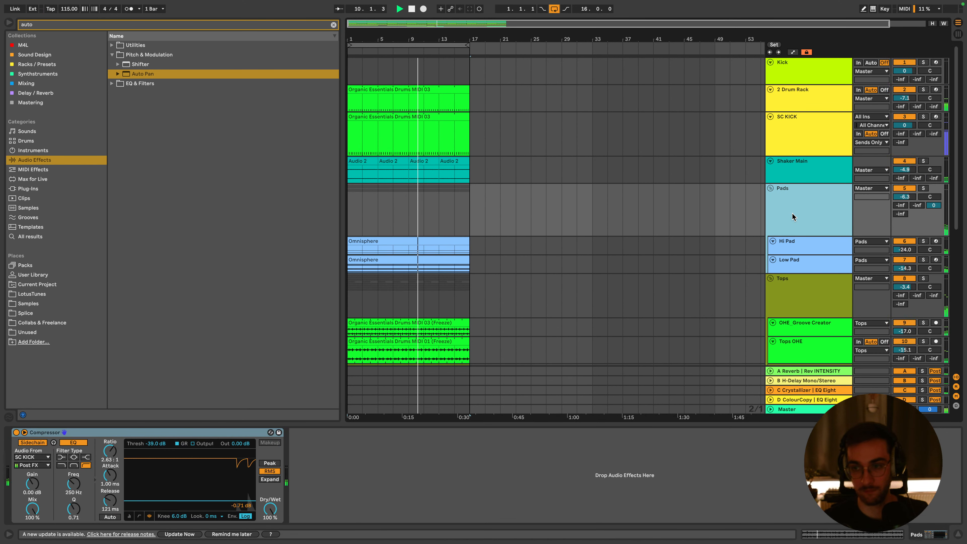
key("ctrl+s")
Find the VST3 version of FabFilter Pro-Q 3 and add it after the compressor on the Toms track
scroll(800, 247, "down", 15)
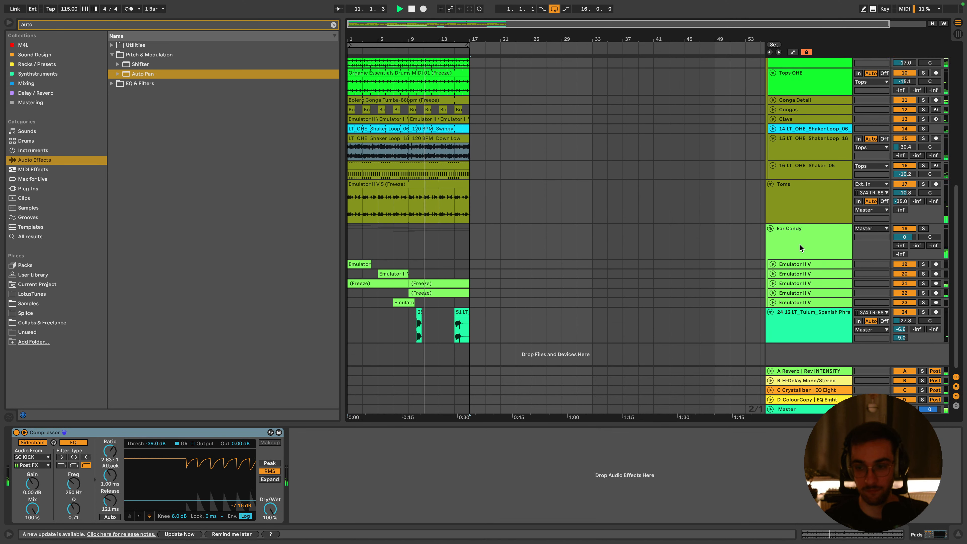
left_click(788, 202)
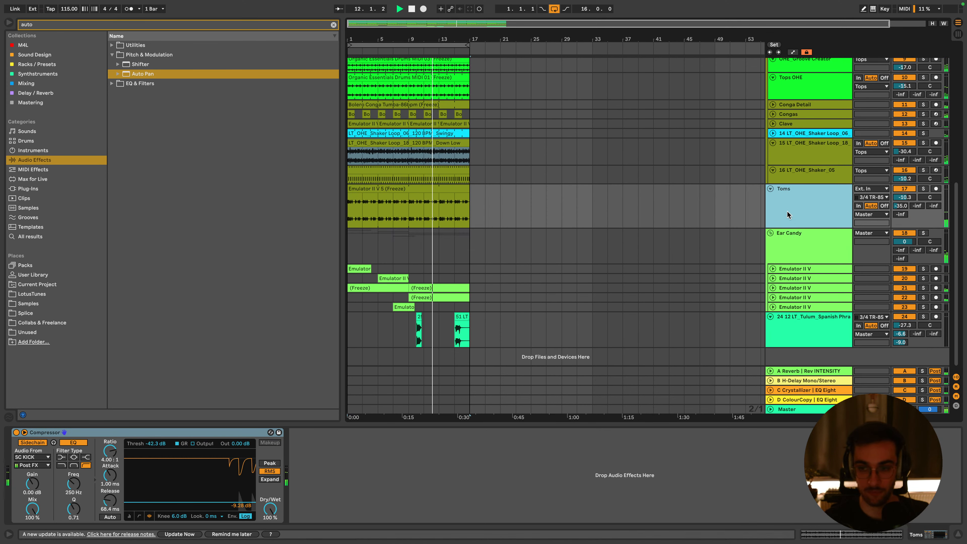
scroll(787, 210, "up", 1)
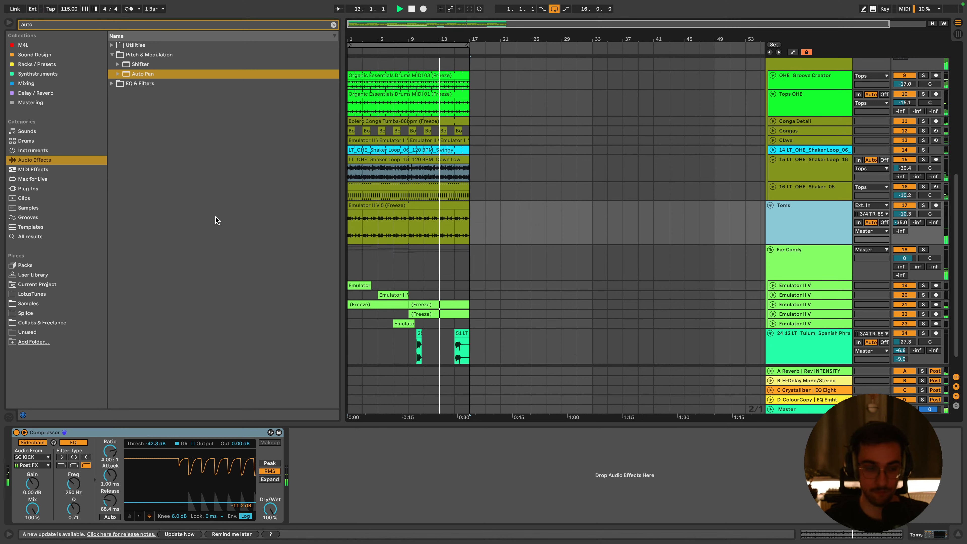
left_click(37, 25)
type("eq")
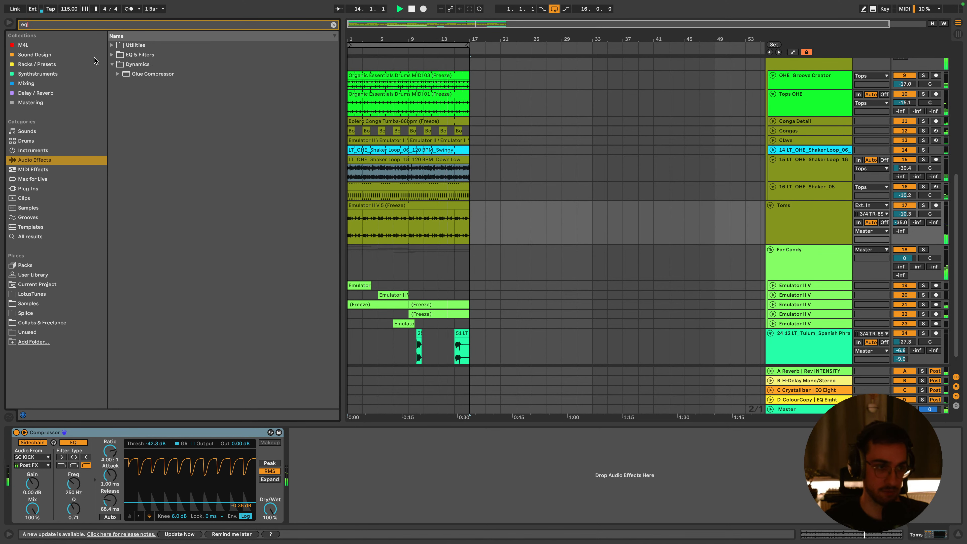
type("pro")
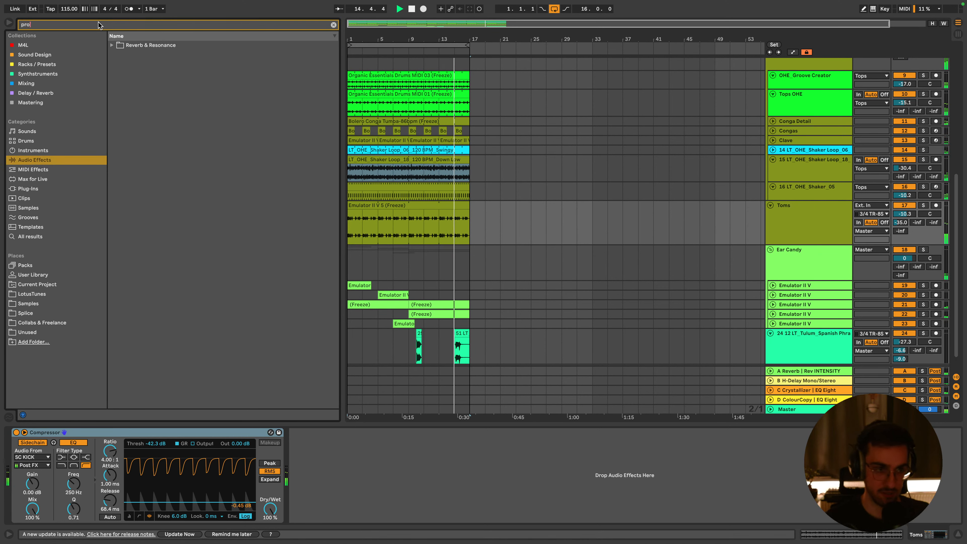
left_click(28, 189)
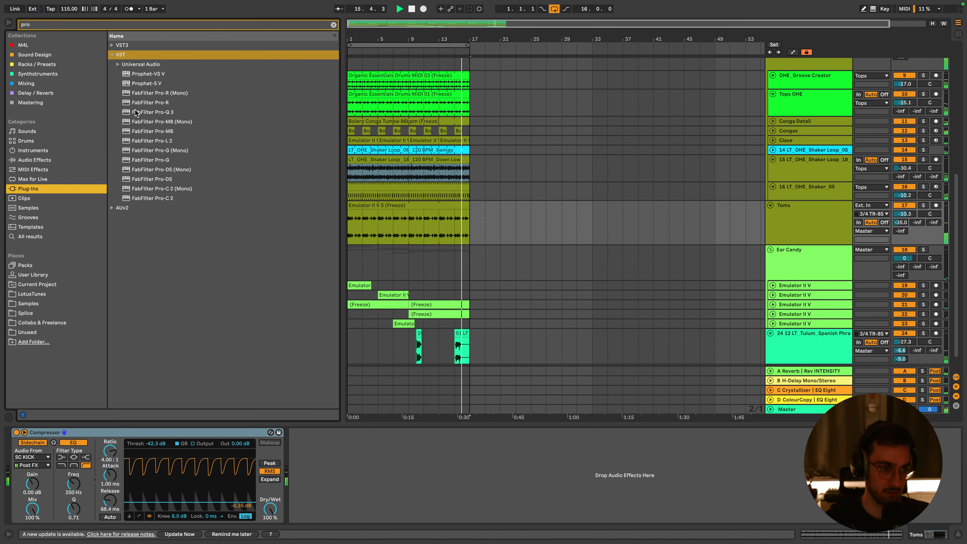
left_click(113, 55)
left_click(113, 45)
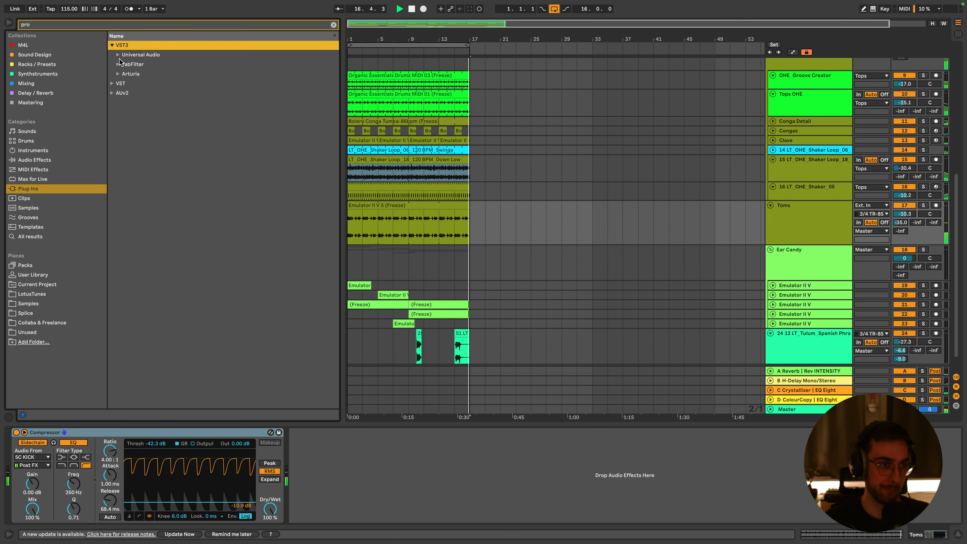
left_click(118, 55)
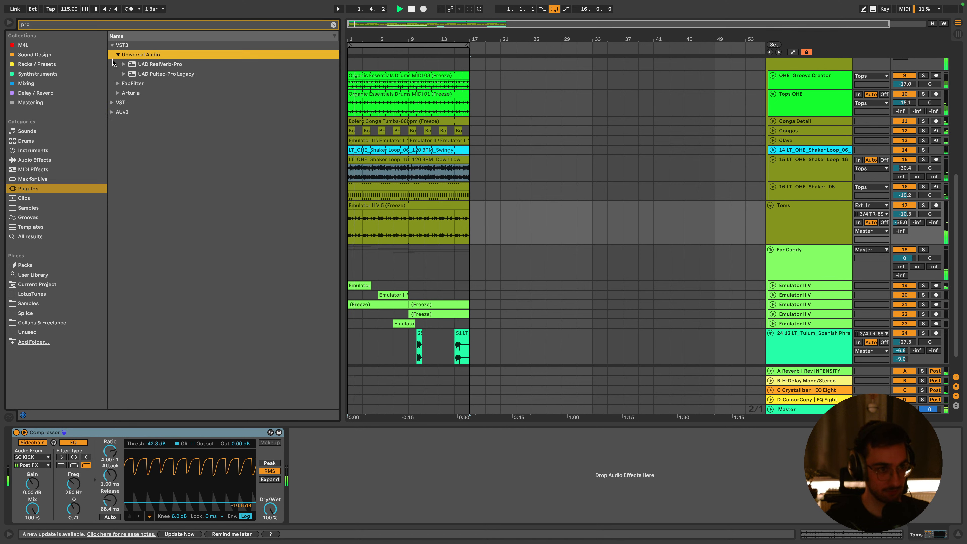
left_click(118, 54)
left_click(118, 64)
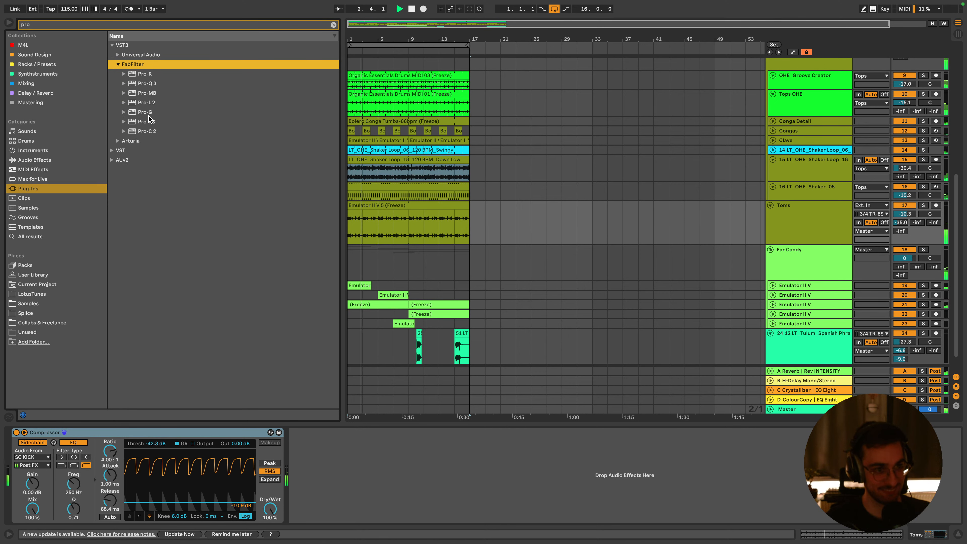
double_click(150, 83)
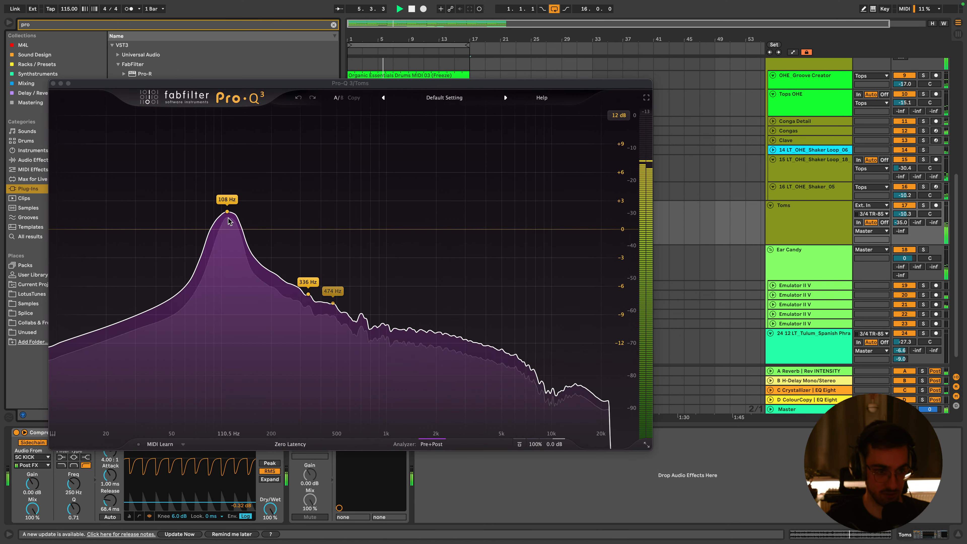
Create a dynamic bell cut on the Toms at 108.37 Hz with 0 dB static gain and about -5 dB range, listen, and close the EQ window
left_click_drag(228, 212, 233, 352)
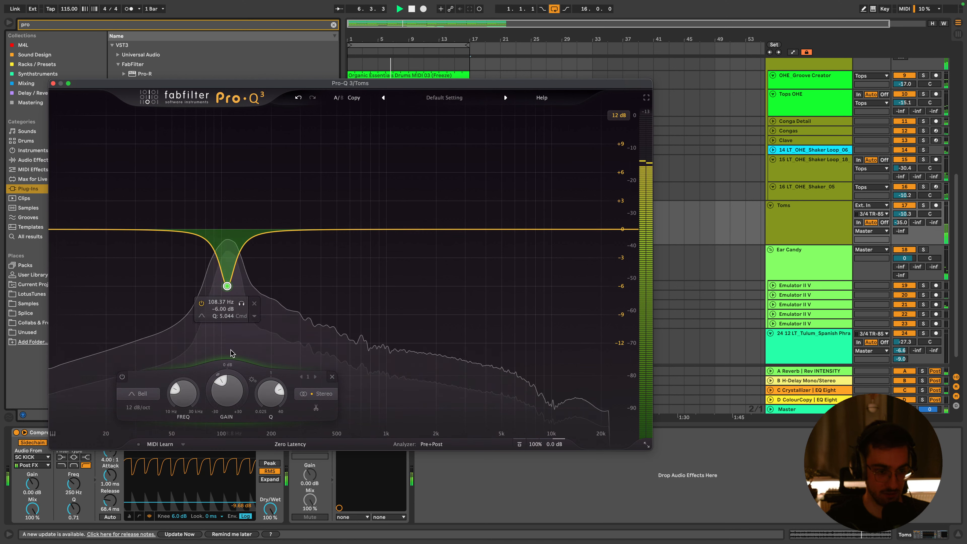
left_click(227, 393, "super")
left_click_drag(215, 406, 186, 443)
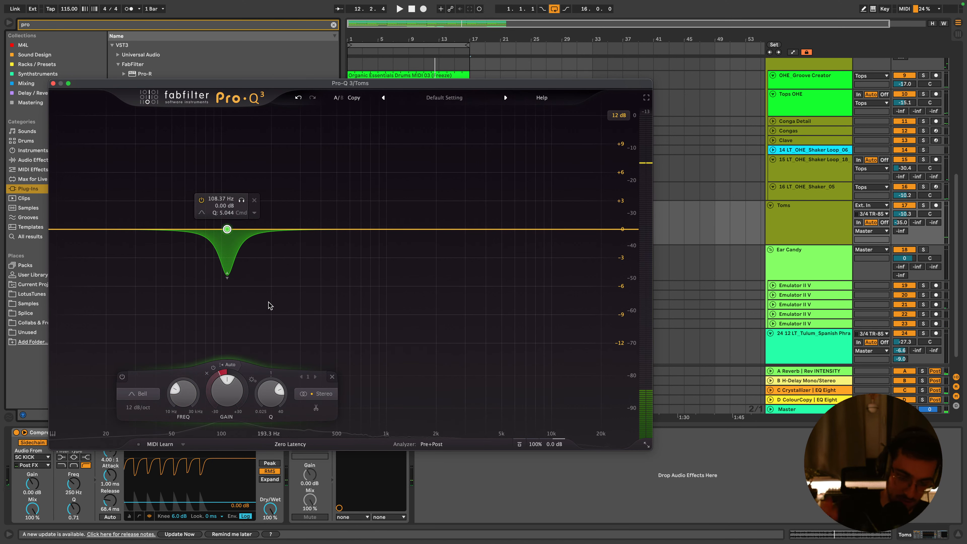
key("space")
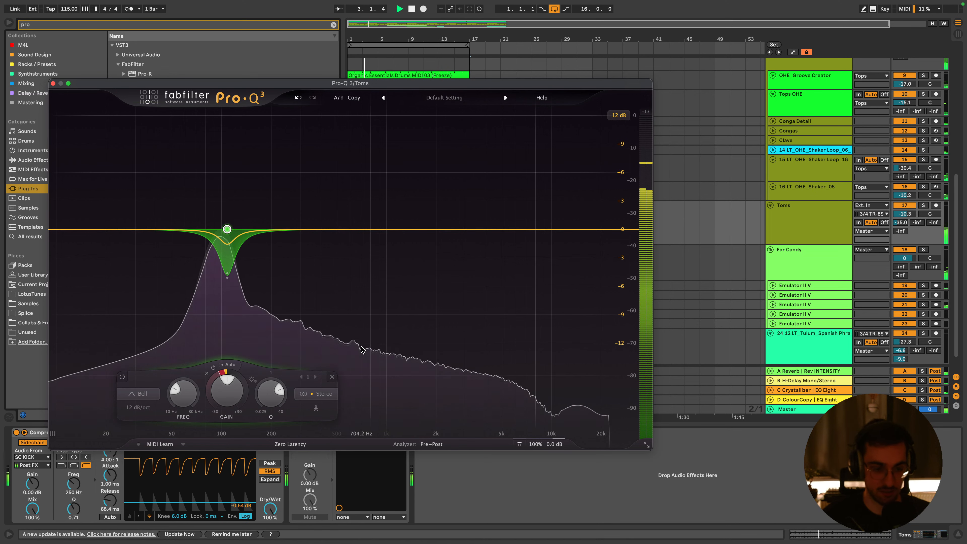
mouse_move(367, 344)
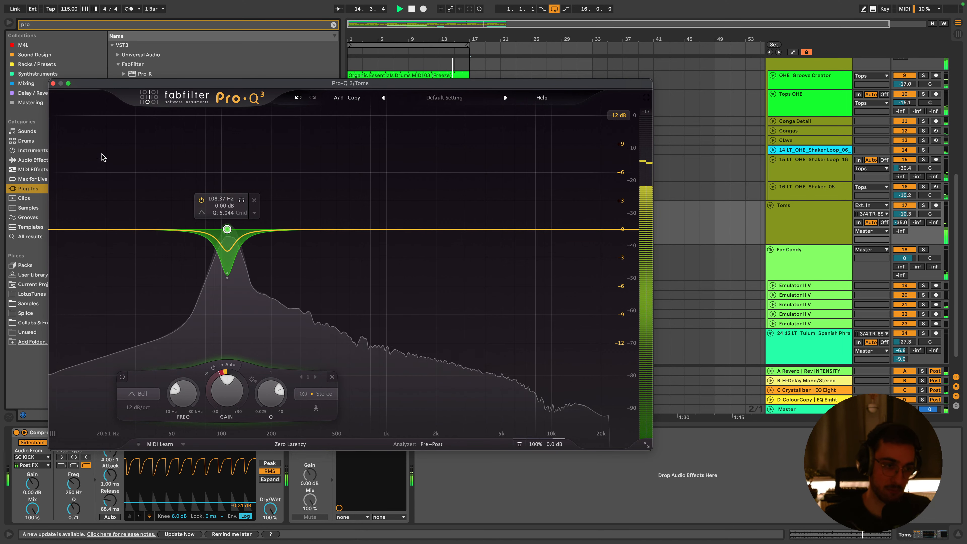
left_click(54, 84)
Check the effects on Ear Candy, Toms and Tops, and shrink the Tops OHE track to its minimum height
left_click(806, 279)
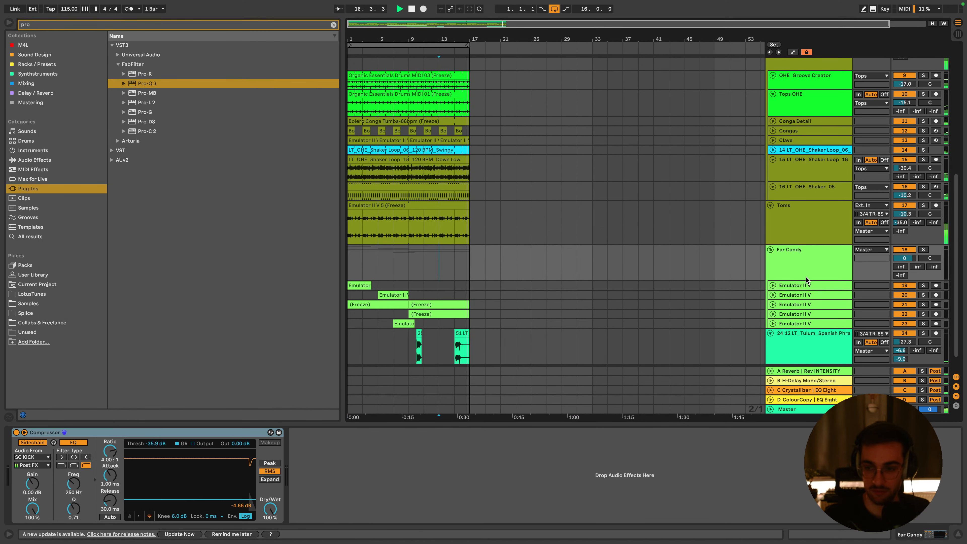
left_click(809, 232)
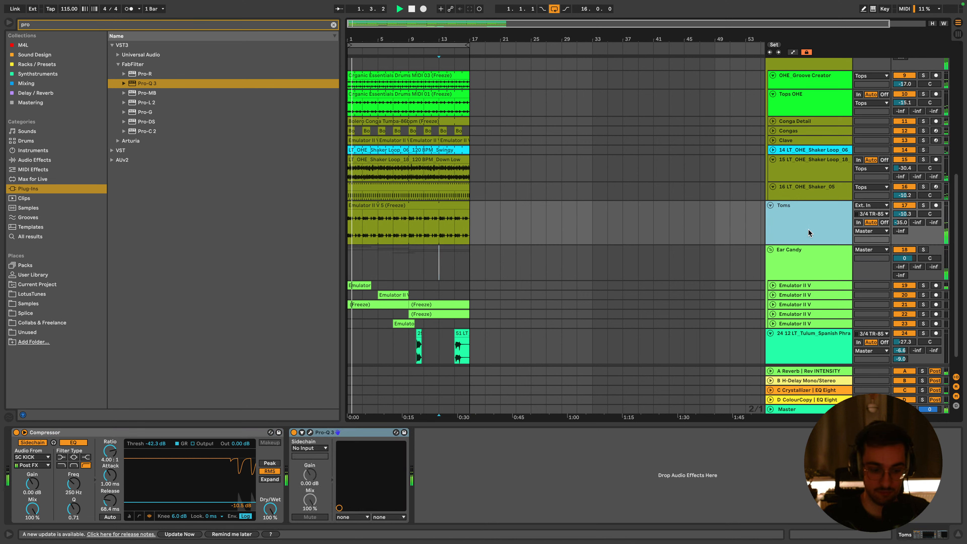
scroll(810, 229, "up", 3)
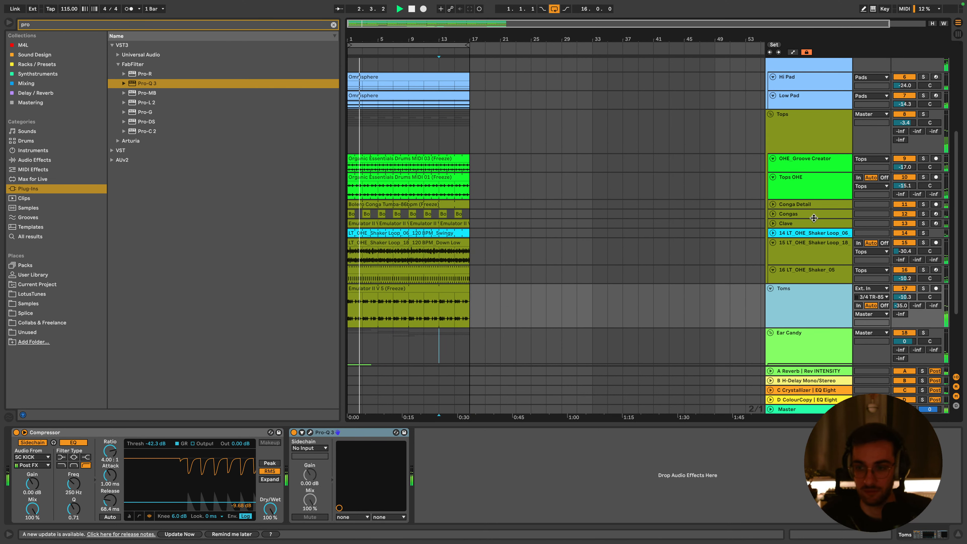
left_click(809, 187)
left_click(809, 144)
scroll(815, 323, "up", 3)
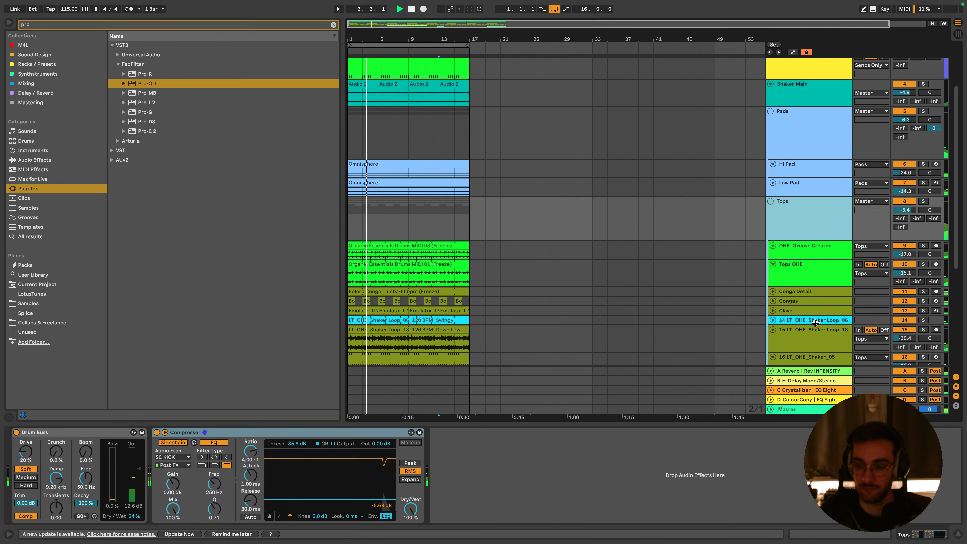
left_click(785, 283)
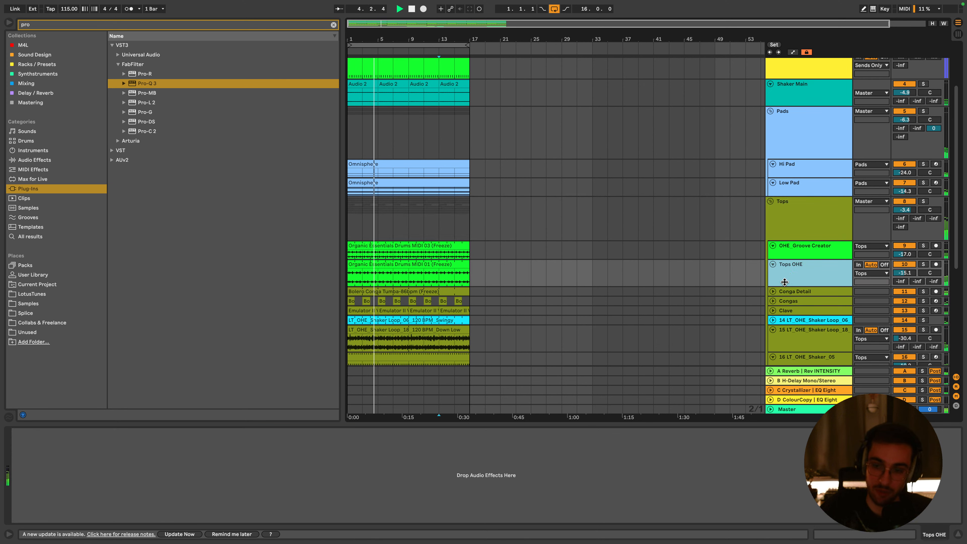
left_click_drag(785, 281, 784, 269)
Assign the Tops group's track color to all its grouped tracks and clips
left_click(794, 228)
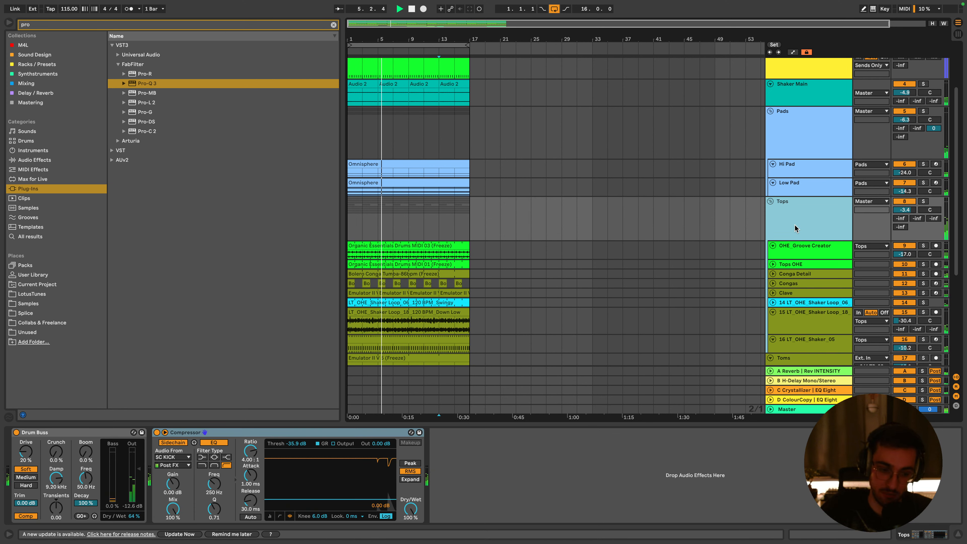
right_click(794, 228)
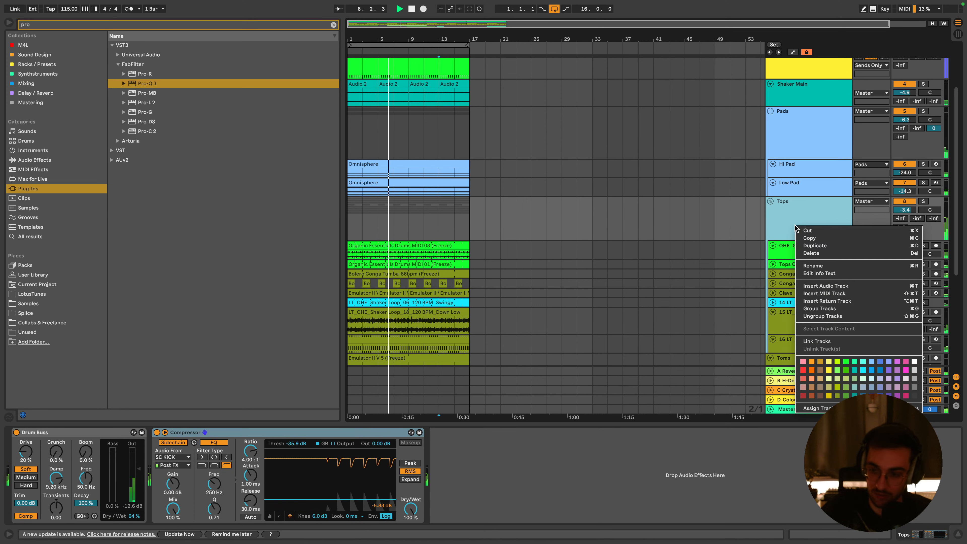
left_click(791, 217)
right_click(786, 211)
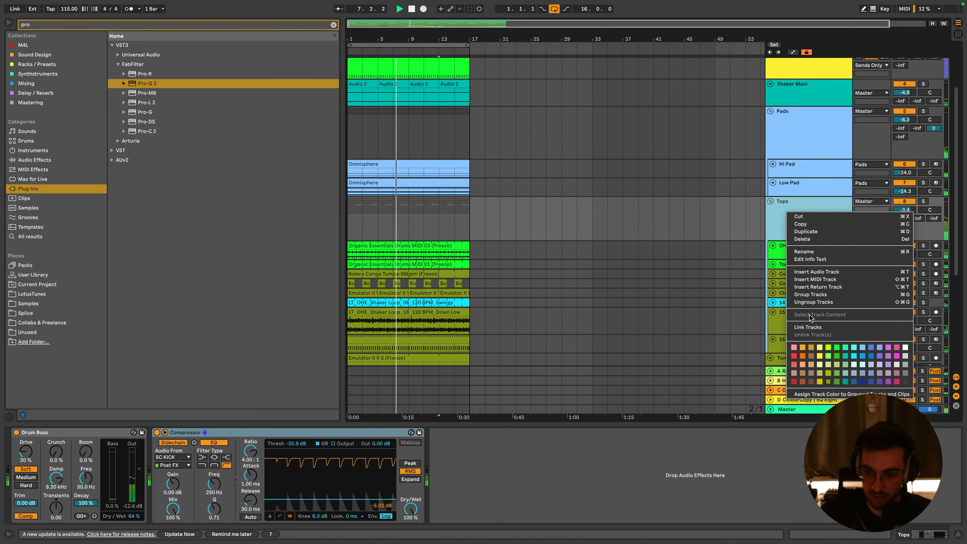
left_click(806, 395)
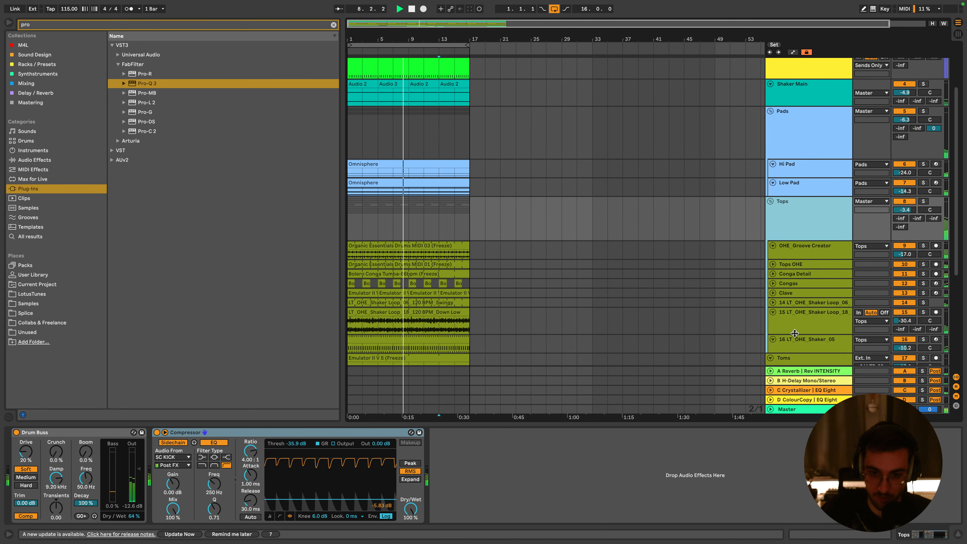
Fold the LT_OHE_Shaker Loop_18 and LT_OHE_Shaker_05 tracks in the Tops group
left_click(794, 334)
left_click(773, 313)
left_click(773, 322)
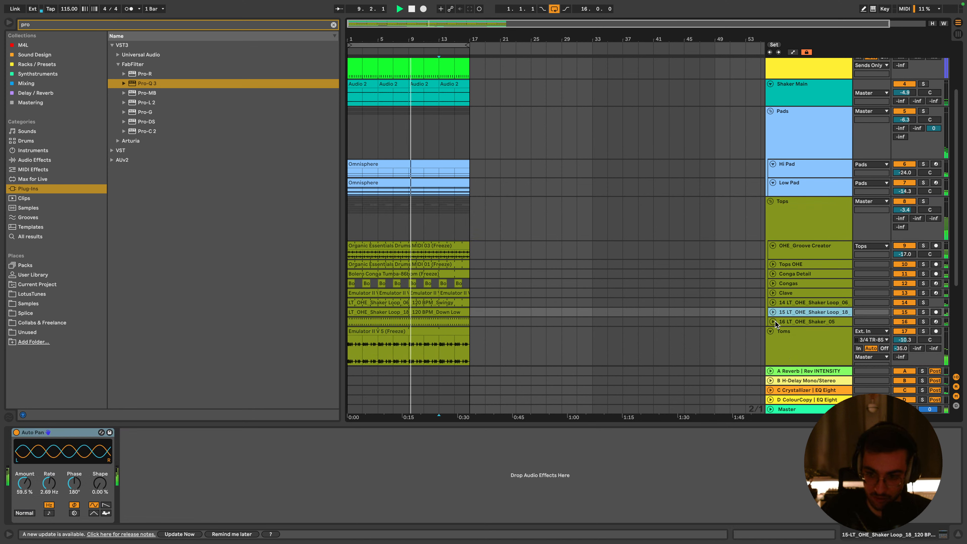
Recolor the Toms track and its clip dark red to set them apart from the Tops group
left_click(777, 322)
scroll(792, 320, "down", 3)
right_click(794, 301)
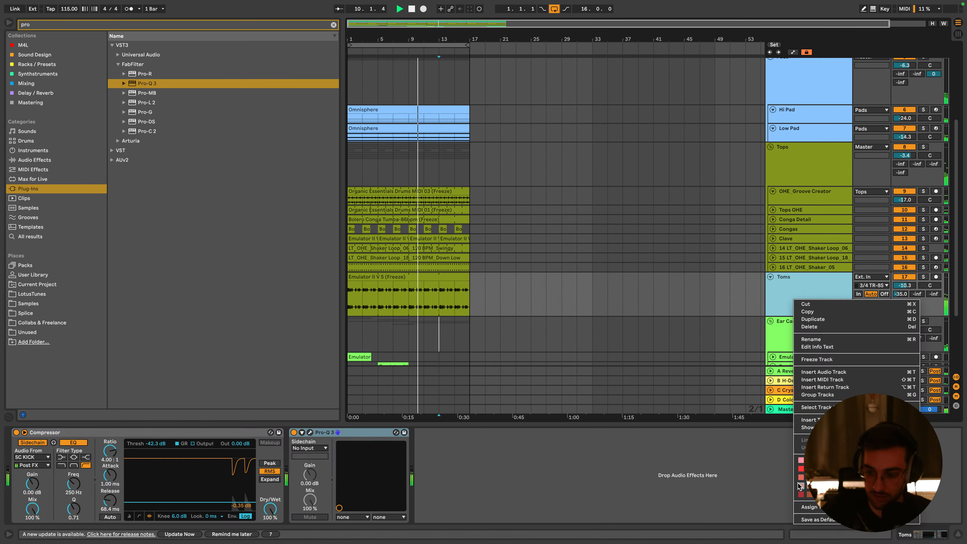
left_click(801, 495)
right_click(787, 268)
left_click(776, 288)
right_click(785, 299)
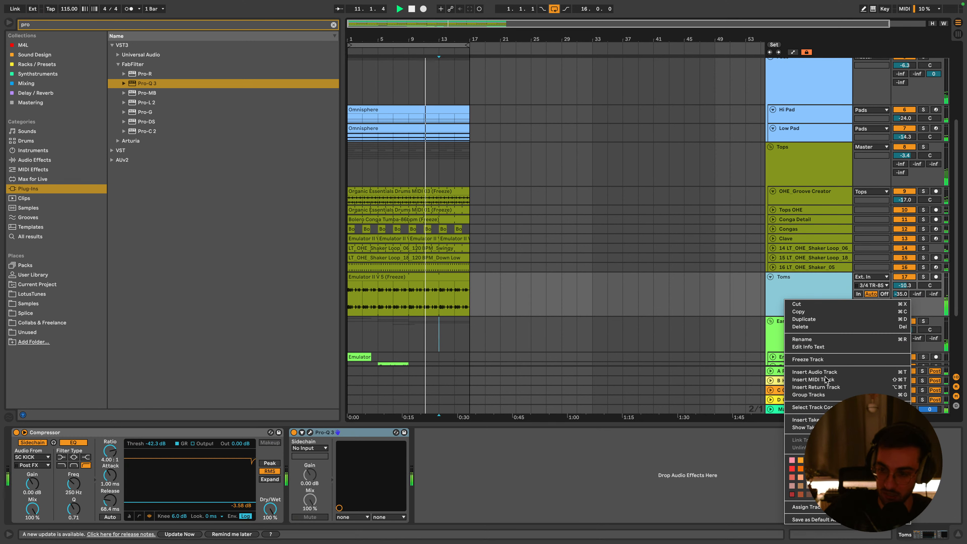
left_click(812, 496)
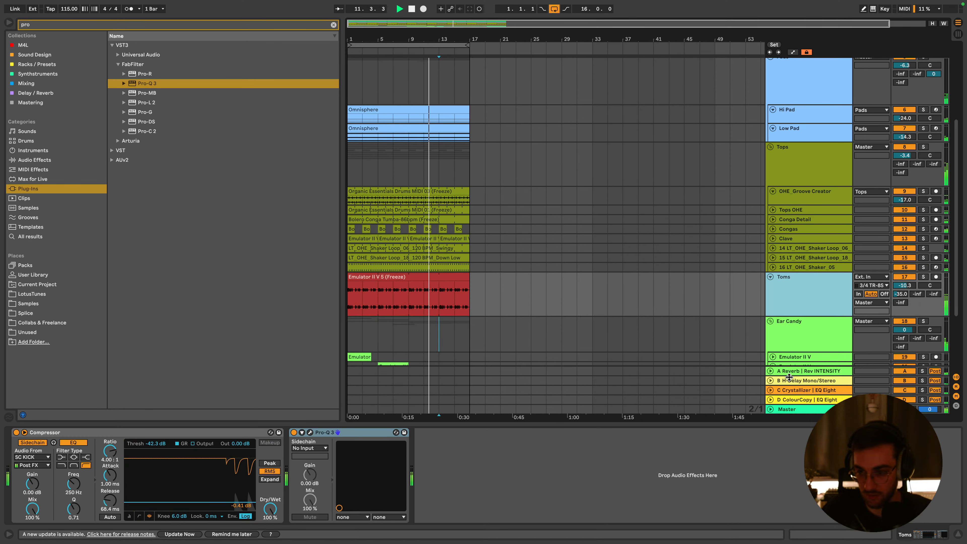
left_click(451, 278)
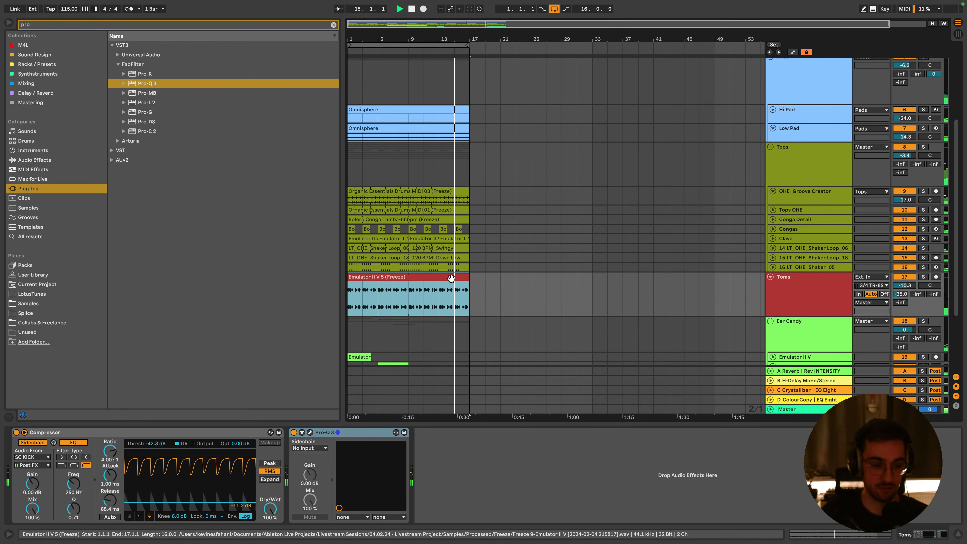
Find the VST3 soothe2 in the browser, solo the Pads group, load soothe2 on it and set its low cut to 20 Hz
left_click(54, 25)
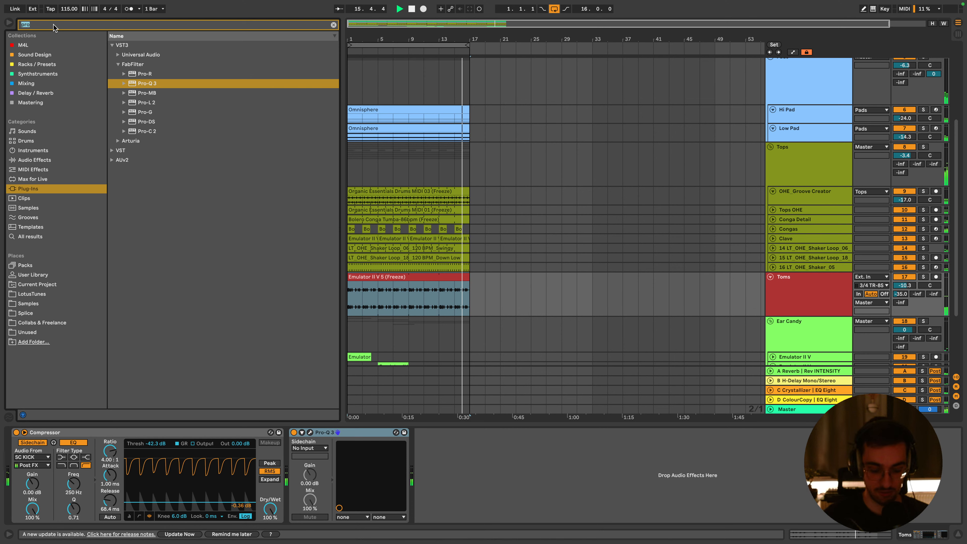
type("soothe")
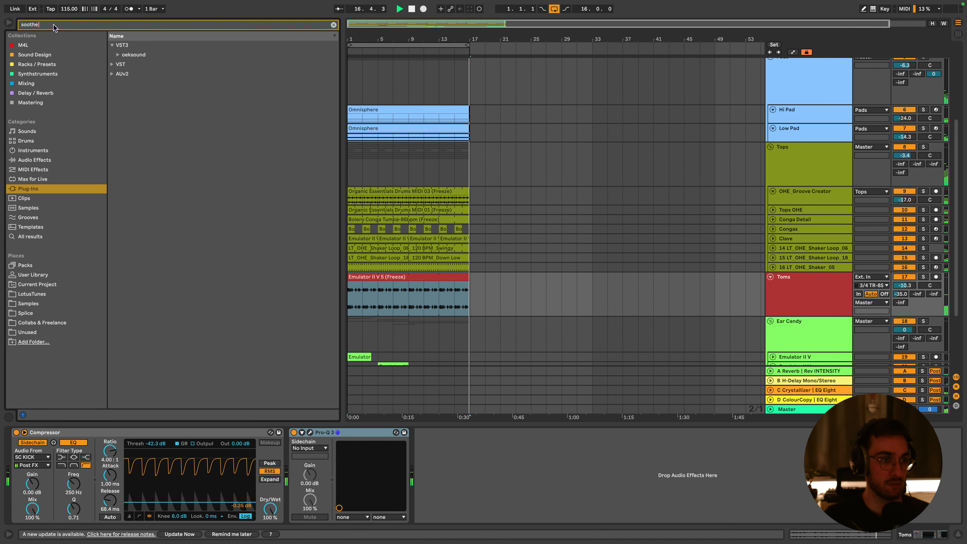
scroll(488, 299, "up", 5)
left_click(944, 189)
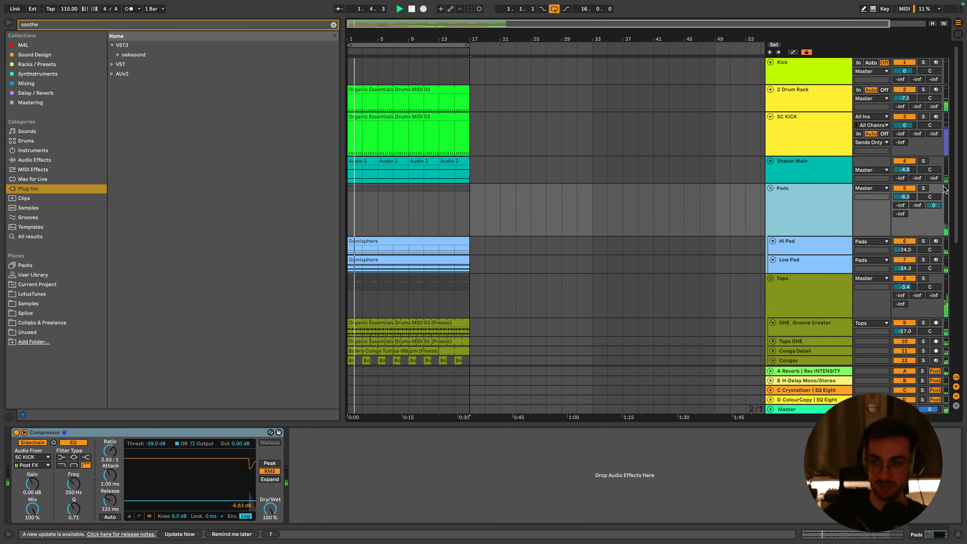
left_click(923, 188)
left_click(118, 54)
left_click(128, 63)
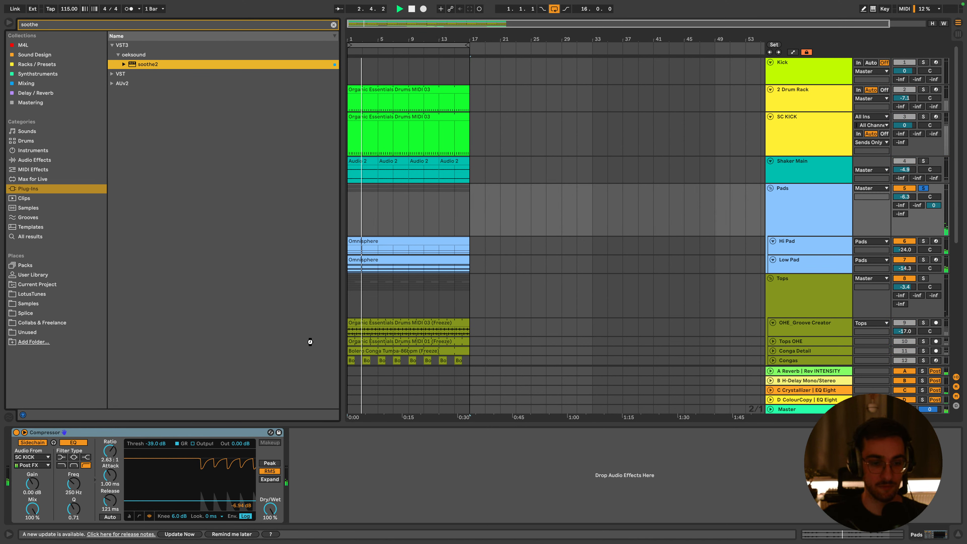
left_click_drag(284, 232, 196, 232)
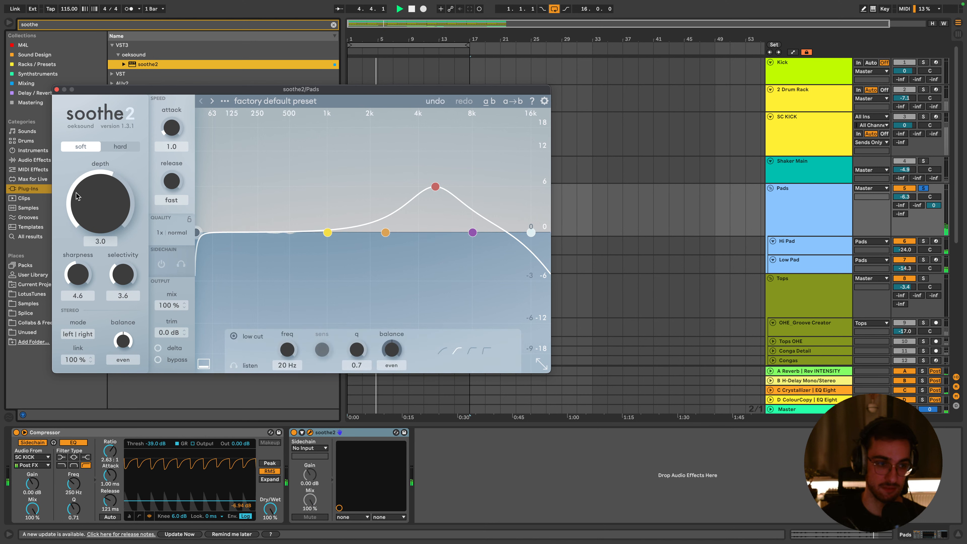
Set soothe2 to depth 18, sharpness 9.1 and selectivity 0.2, with band 1 at 322 Hz, 12 dB and band 2 at 2.1 kHz, 6.3 dB
left_click_drag(112, 206, 133, 133)
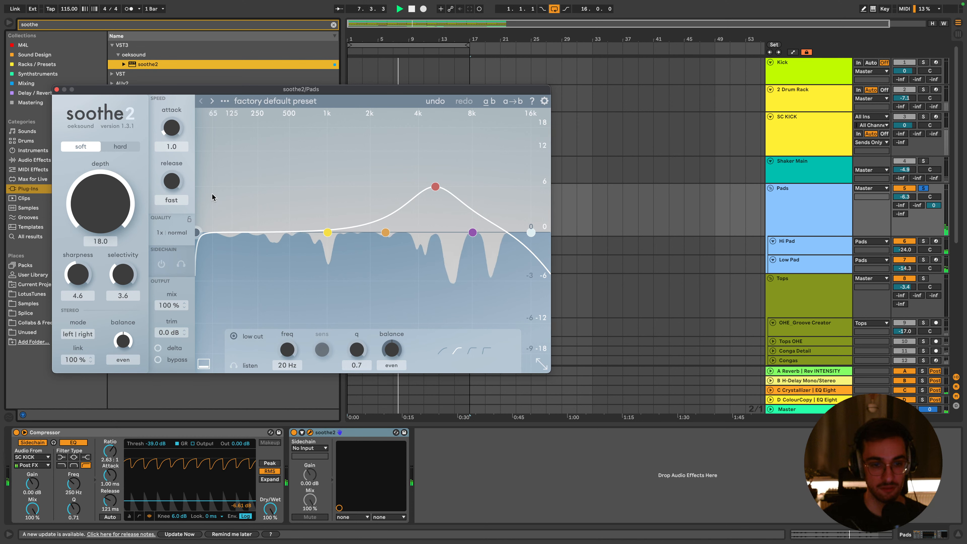
left_click_drag(328, 232, 269, 151)
left_click_drag(112, 209, 173, 111)
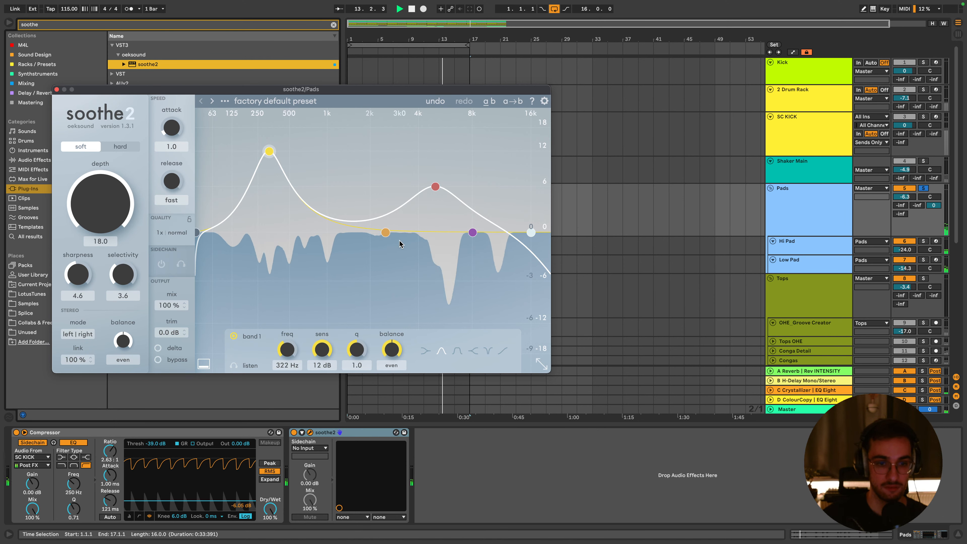
left_click_drag(385, 232, 376, 184)
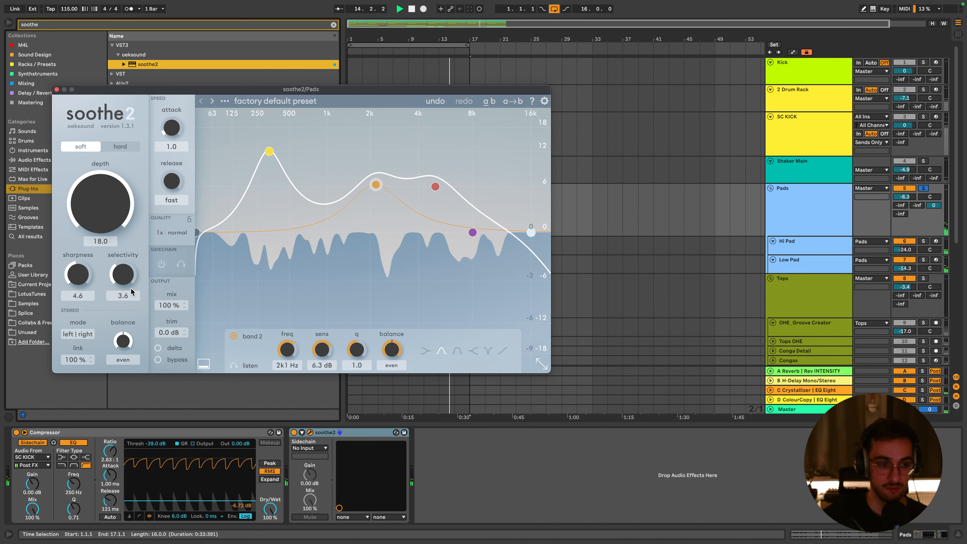
left_click_drag(129, 283, 115, 322)
left_click_drag(82, 281, 95, 219)
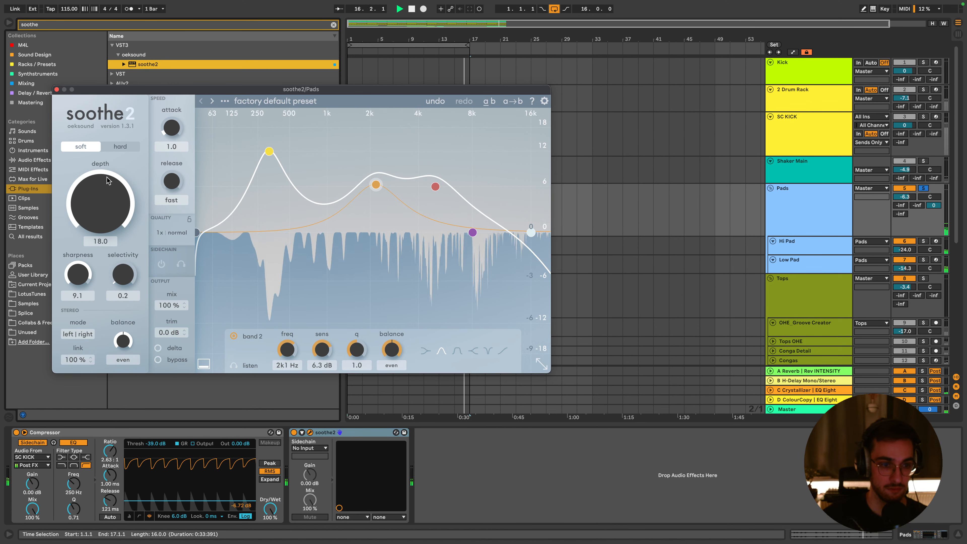
Audition soothe2 depth settings on the Pads, trying -18, 17.8, 6 and 10 before settling on 18
left_click_drag(106, 180, 112, 366)
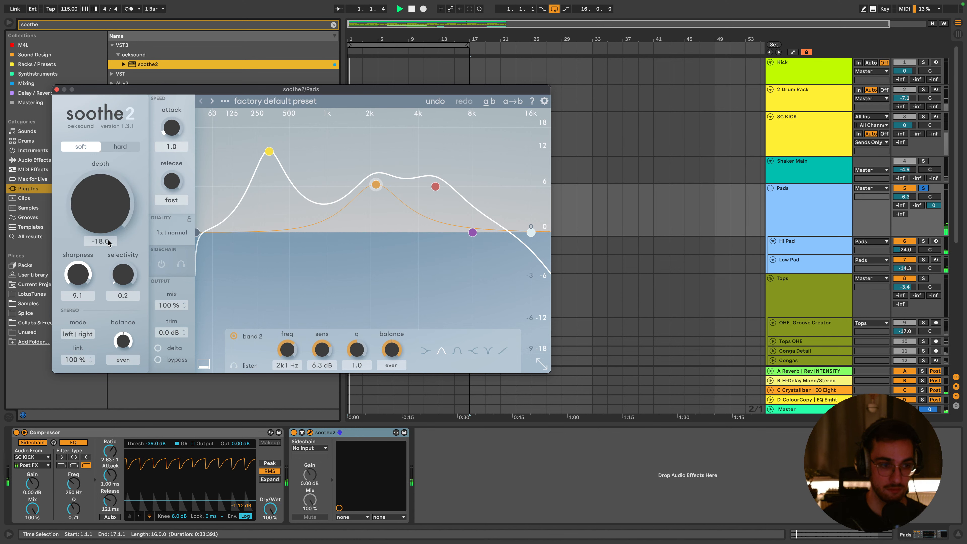
left_click_drag(105, 215, 101, 89)
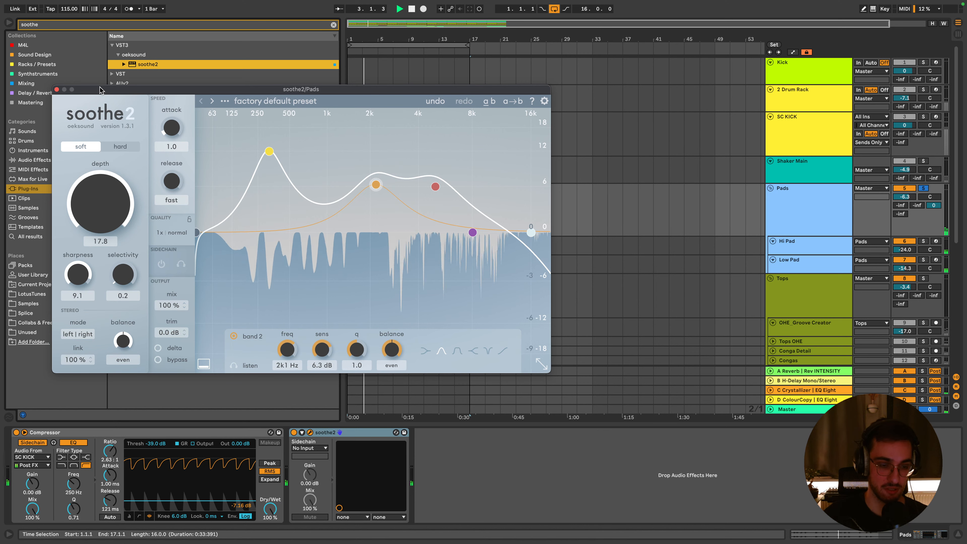
left_click_drag(101, 202, 103, 284)
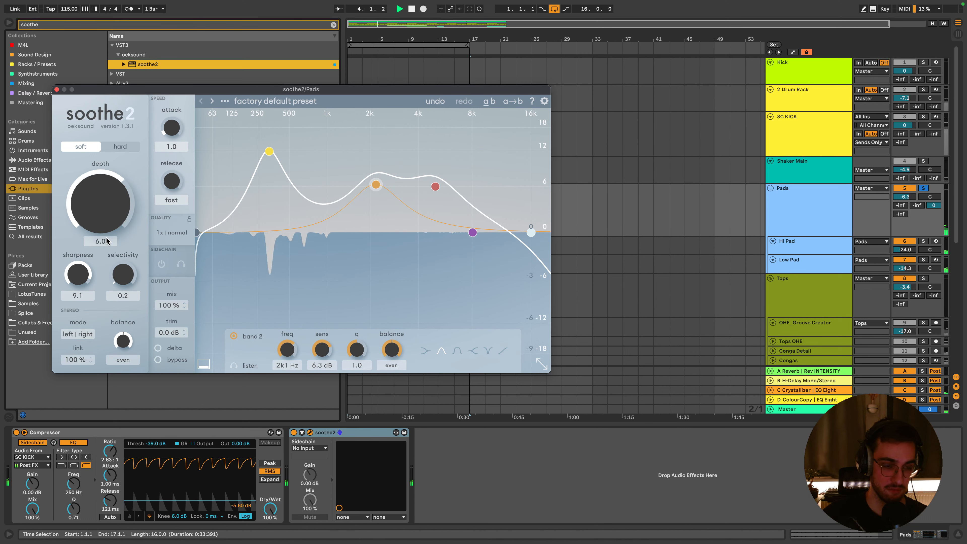
left_click_drag(109, 231, 110, 224)
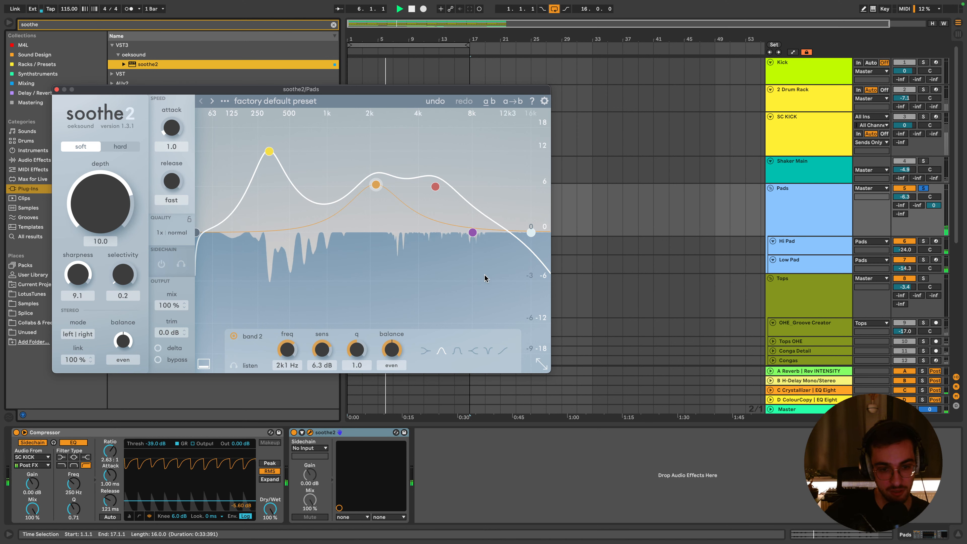
left_click_drag(114, 207, 141, 193)
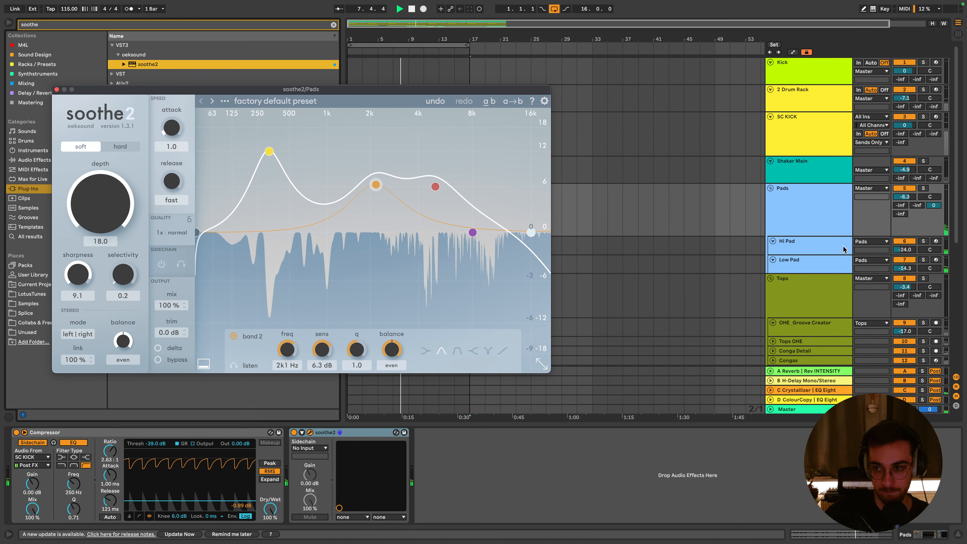
Compare the Pads with soothe2 bypassed and enabled while the full mix plays, and stop playback
left_click(294, 433)
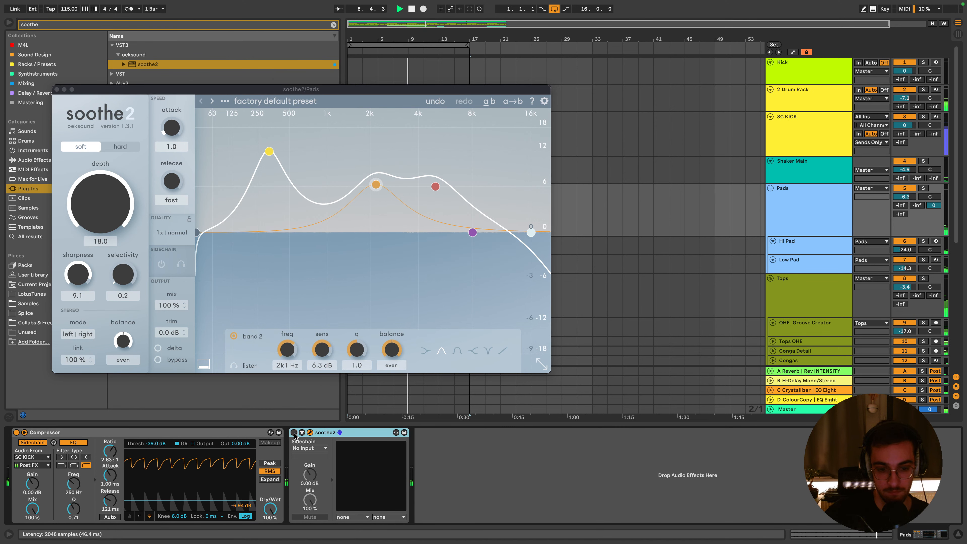
left_click(293, 433)
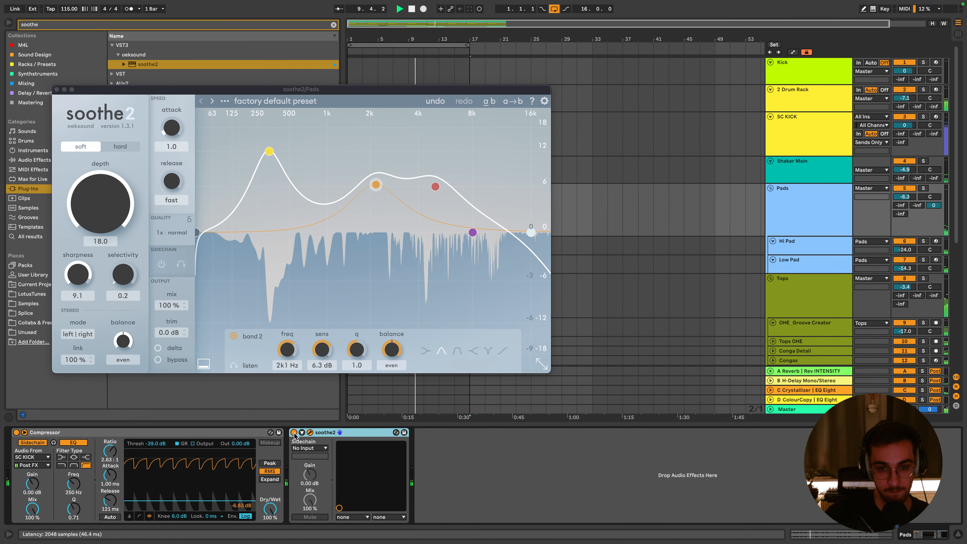
left_click(294, 432)
left_click(294, 432)
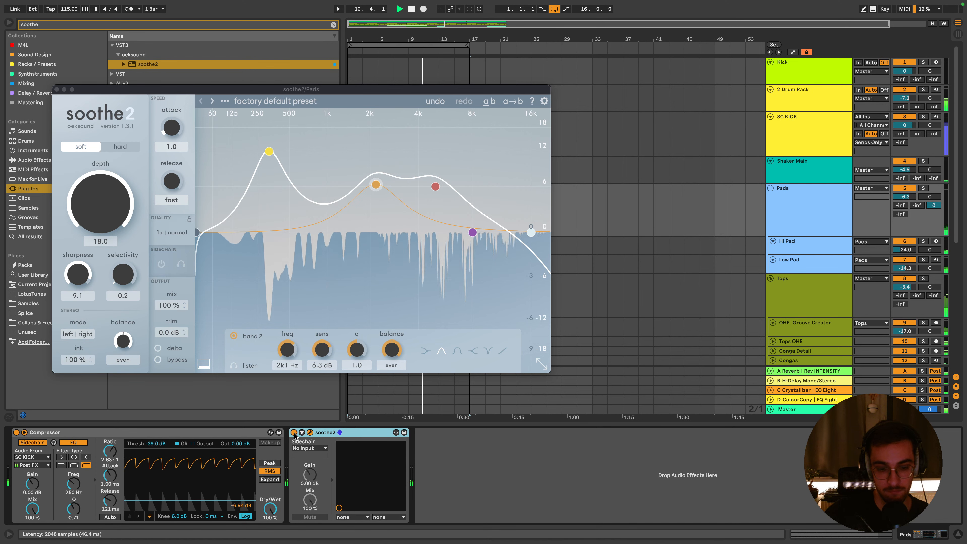
left_click(439, 487)
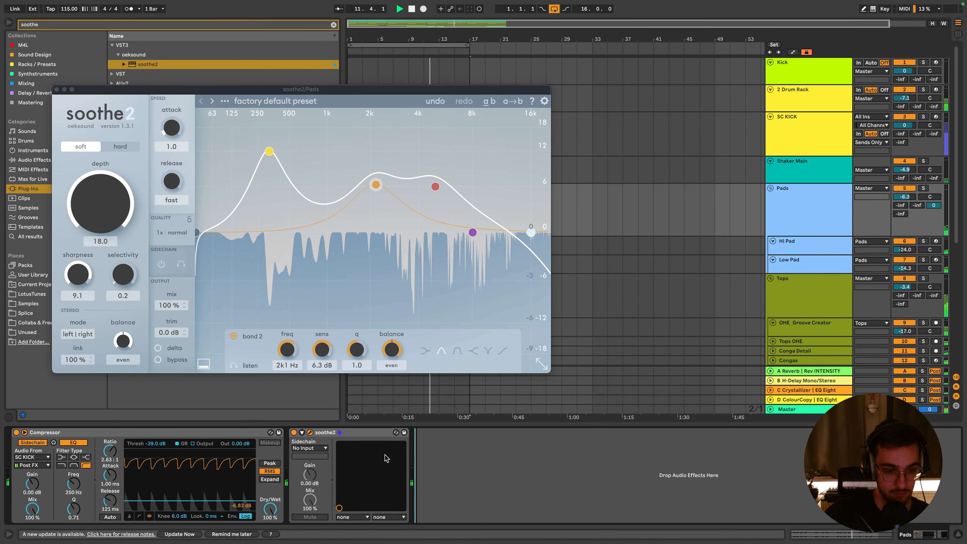
left_click(364, 435)
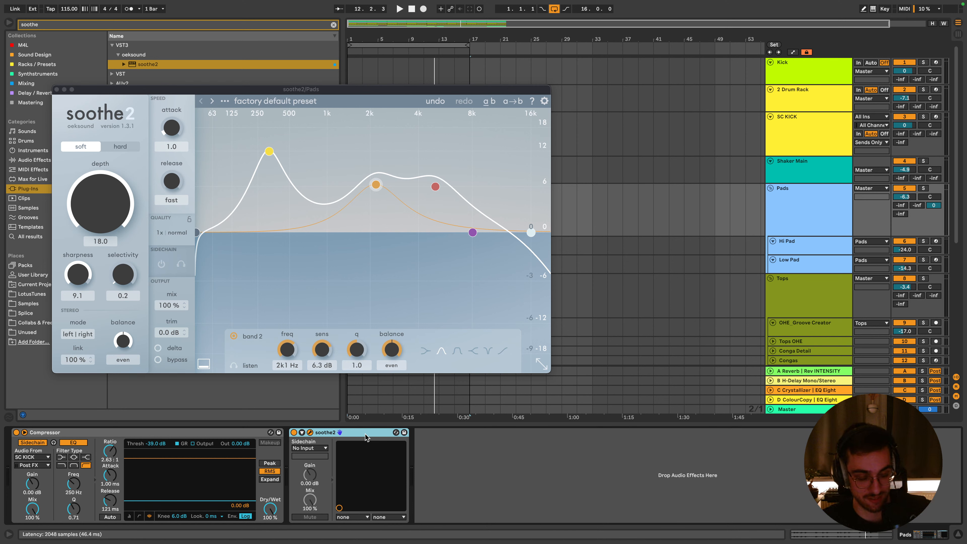
Switch to the Console app, inspect the MIC channel's Neve 1073 and UA 1176LN Legacy inserts, and close both plugin windows
mouse_move(533, 541)
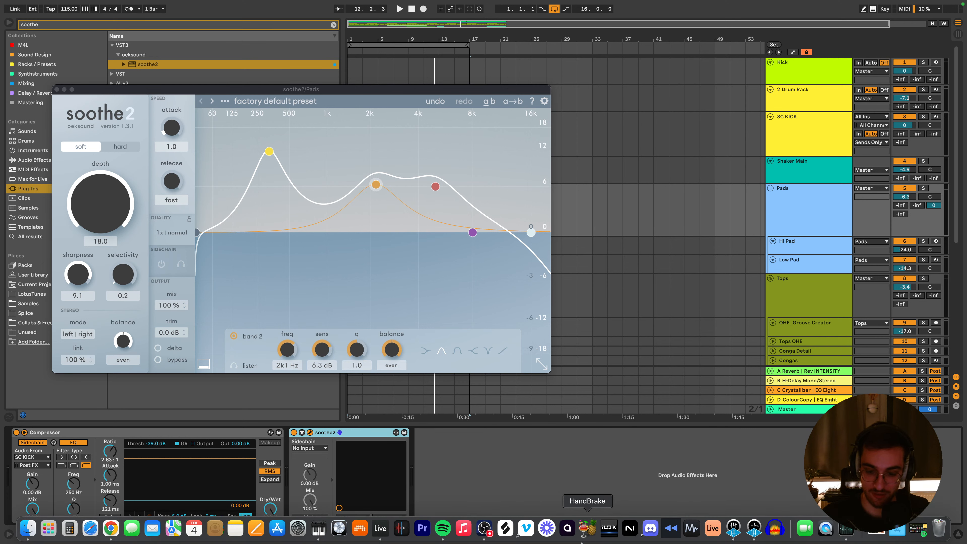
left_click(734, 529)
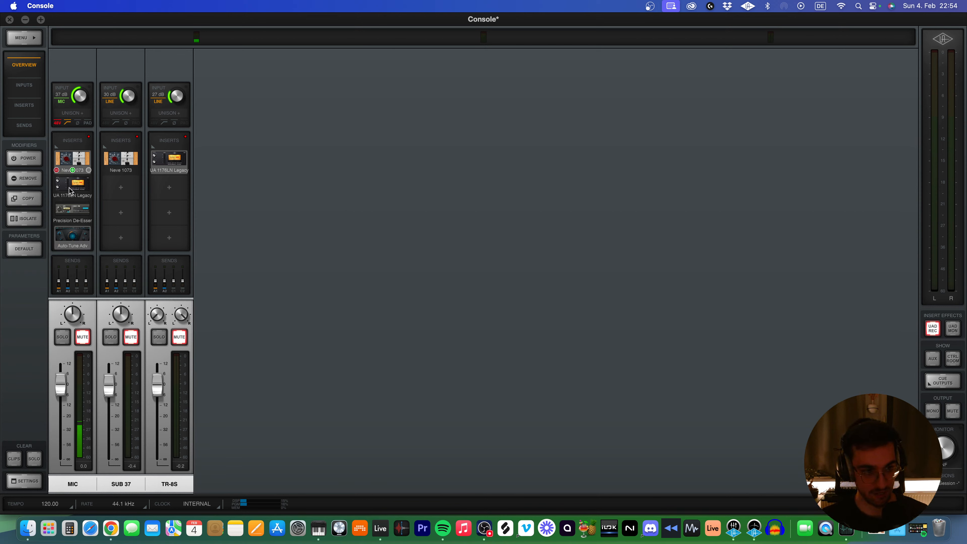
left_click(73, 160)
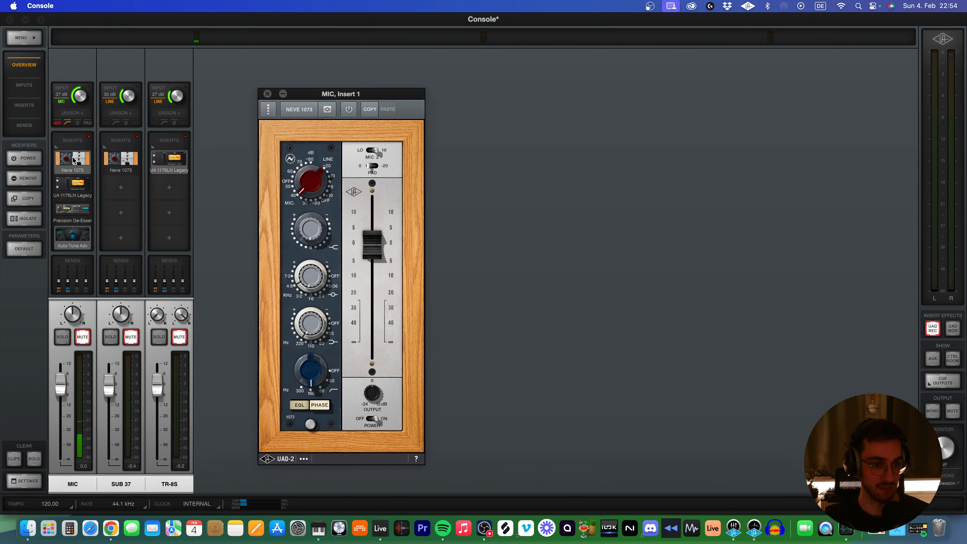
left_click(75, 186)
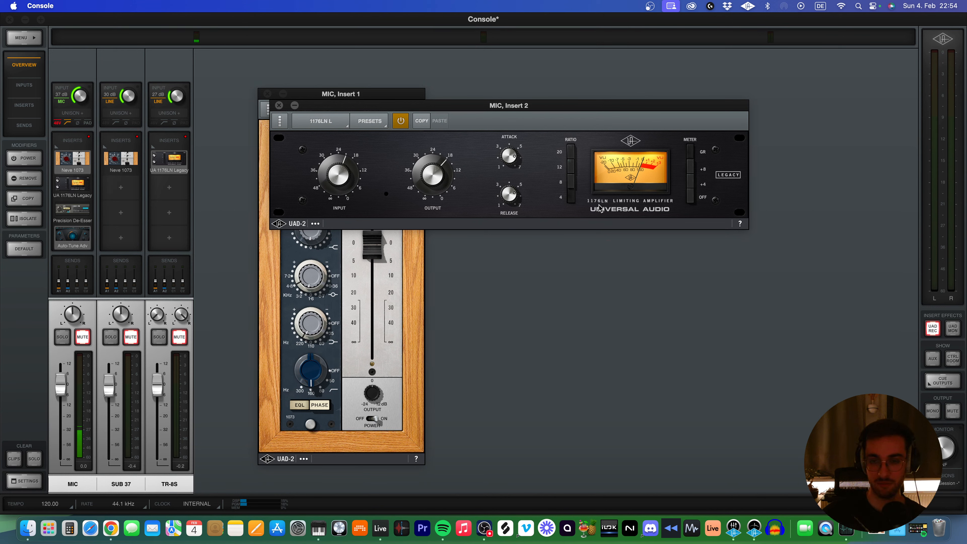
left_click(279, 105)
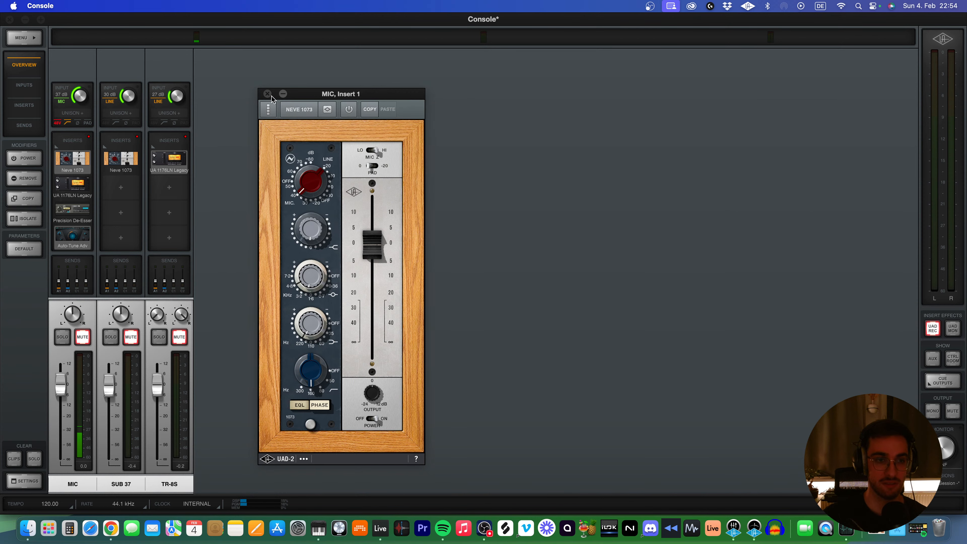
left_click(268, 93)
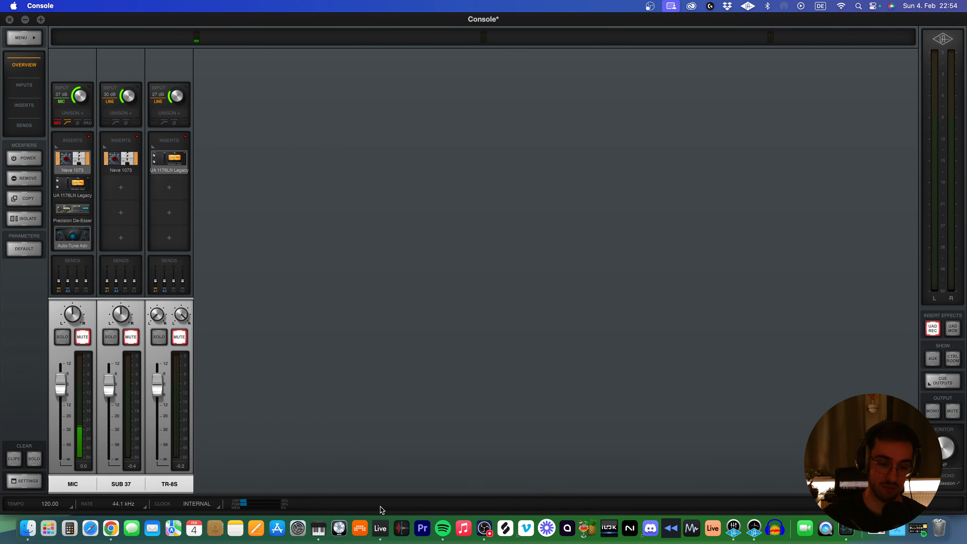
Switch back to Ableton Live, close the soothe2 window and start playback
left_click(379, 529)
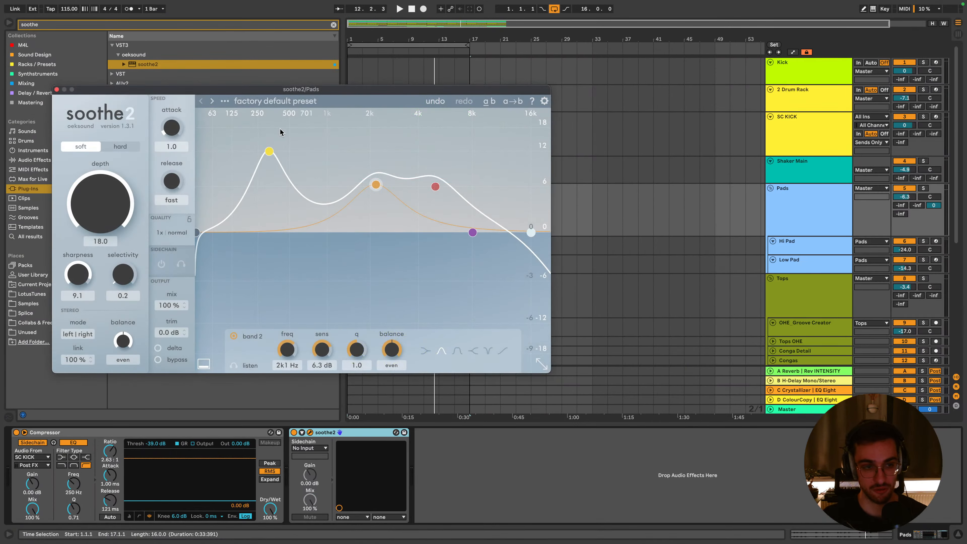
left_click(57, 89)
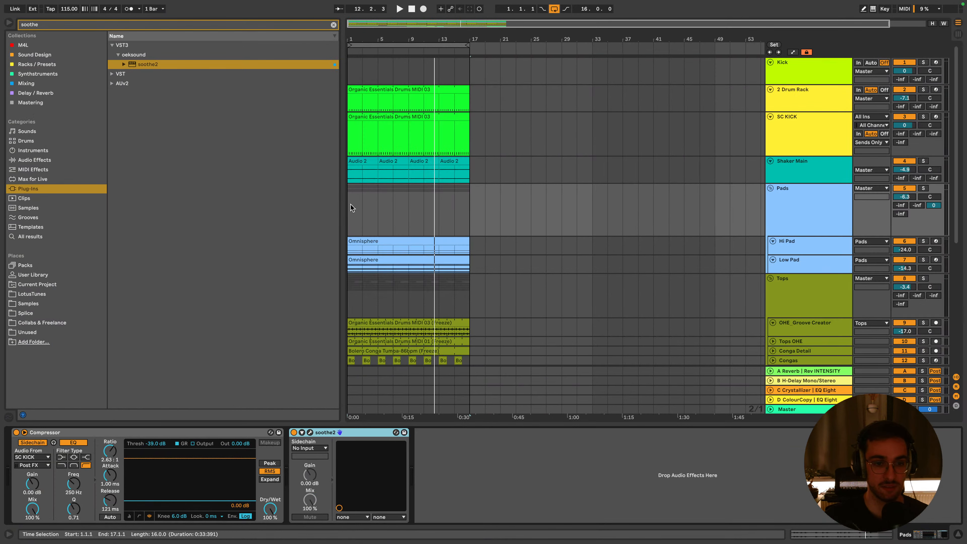
key("space")
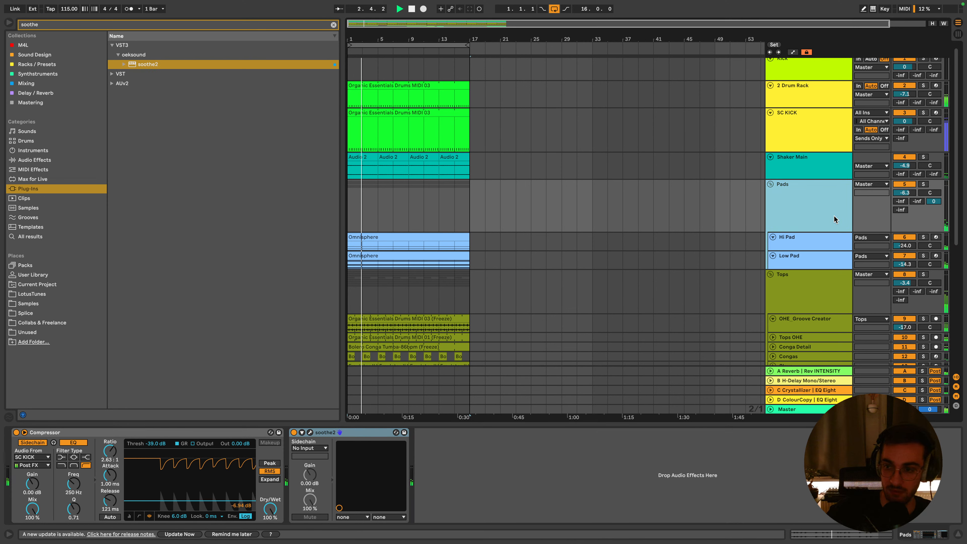
Check the SC KICK and Pads devices, solo the Tops group, and fold its OHE_Groove Creator track
left_click(806, 152)
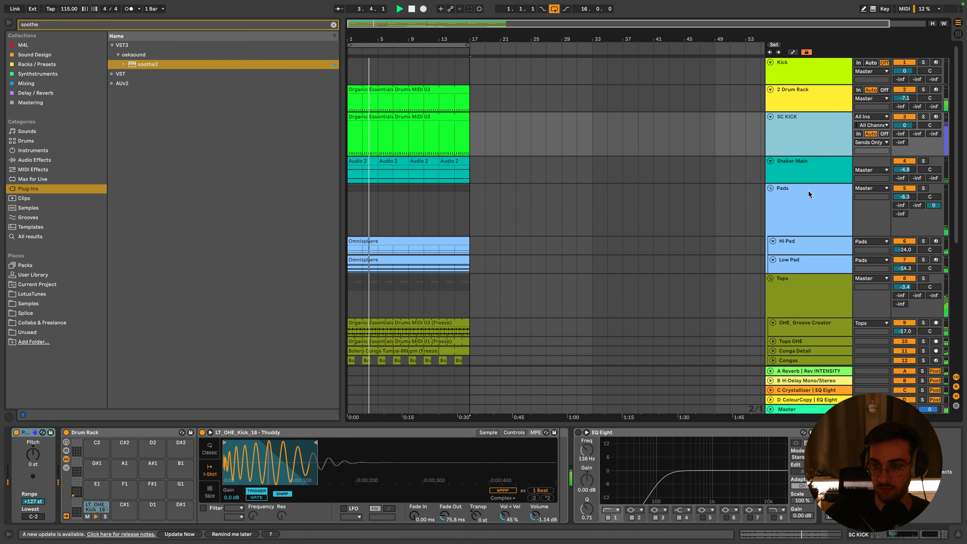
left_click(809, 202)
scroll(816, 236, "down", 5)
left_click(812, 223)
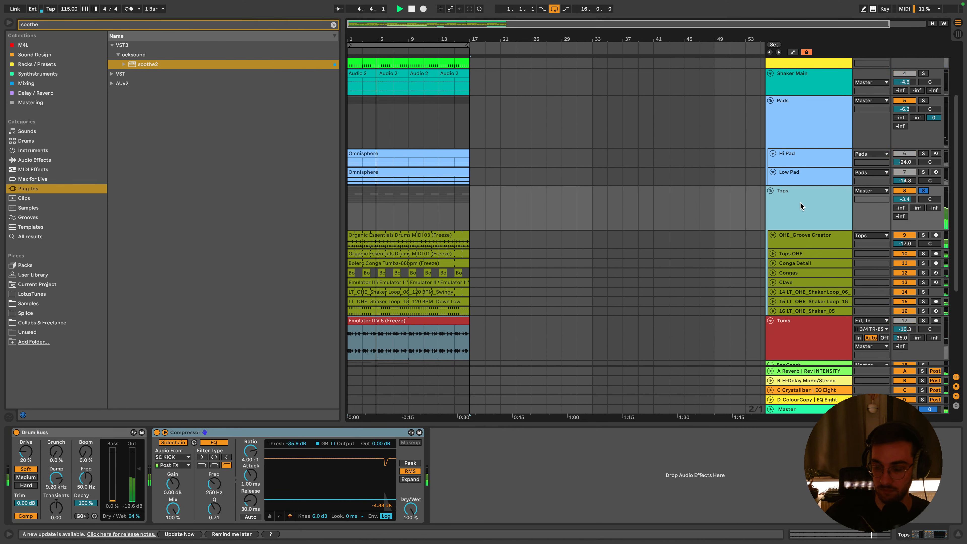
scroll(799, 202, "down", 3)
left_click(805, 183)
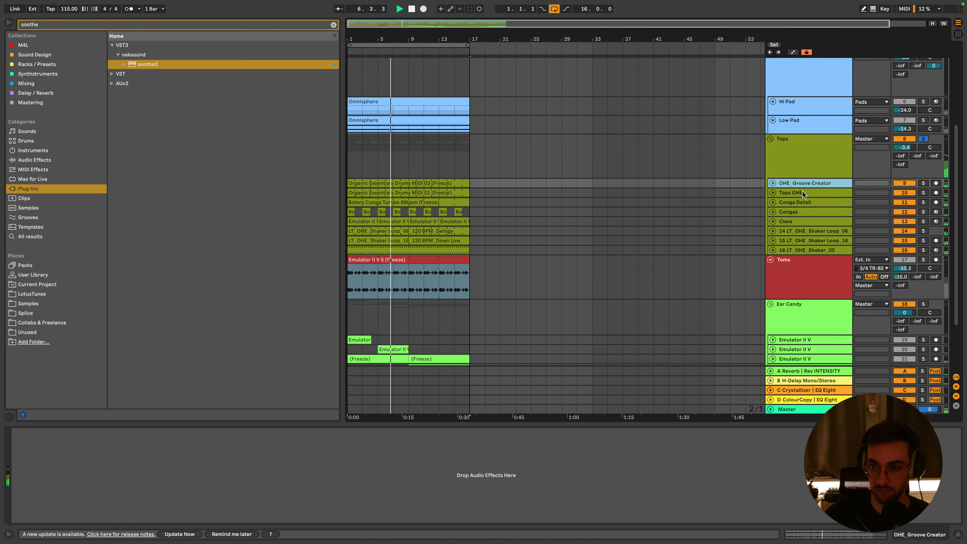
Solo the Conga Detail track inside the Tops group and unfold it
left_click(802, 192)
left_click(803, 201)
left_click(923, 202)
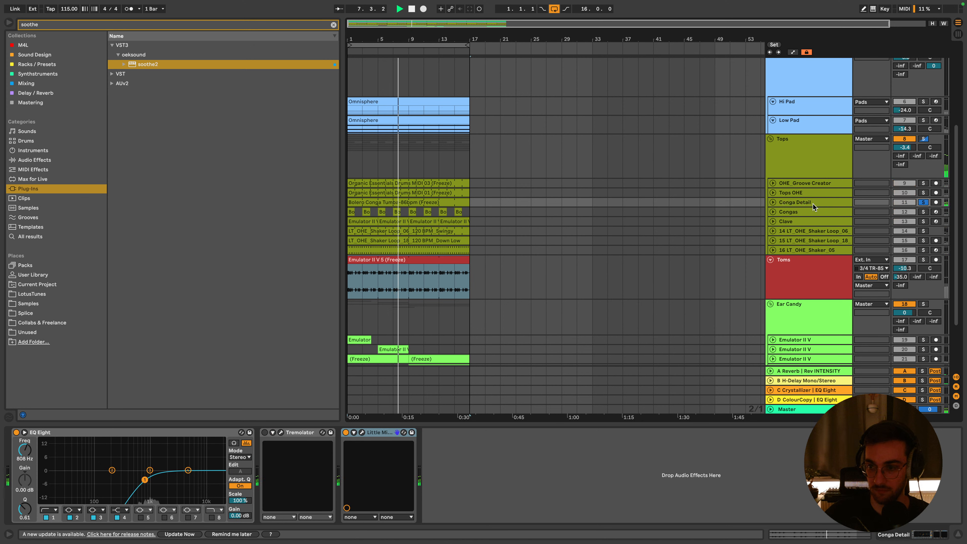
left_click(772, 202)
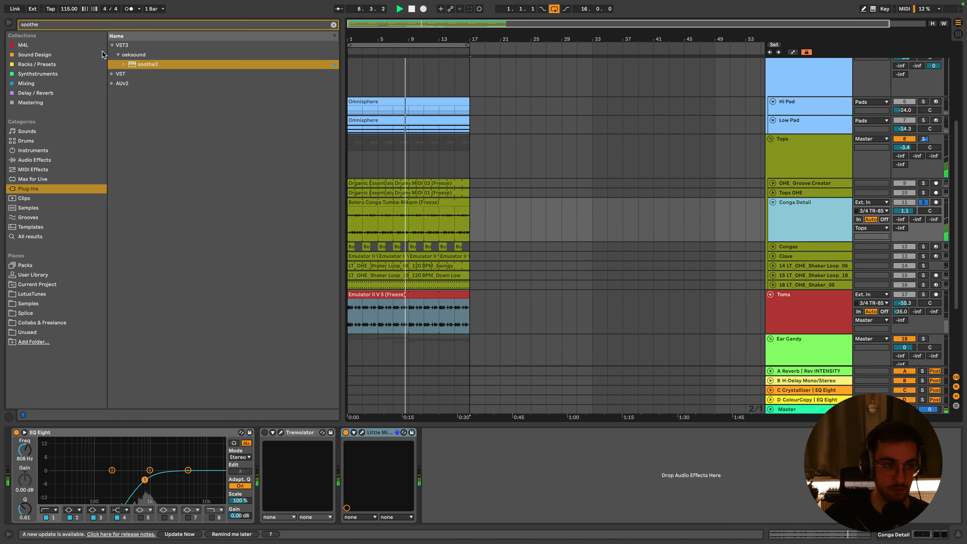
Add a Glue Compressor to the Conga Detail track and set its threshold to -38.7 dB
left_click(89, 24)
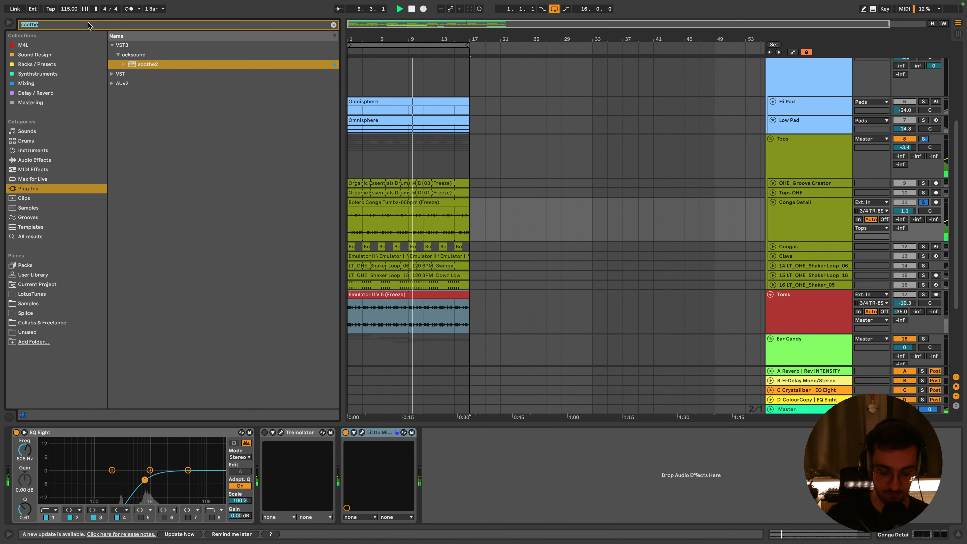
type("glue")
left_click(25, 84)
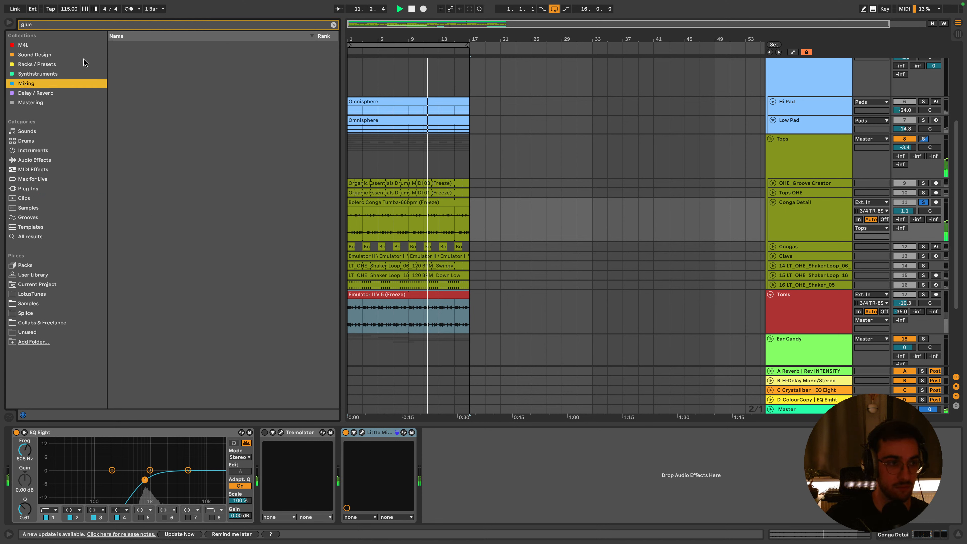
left_click(31, 169)
double_click(153, 64)
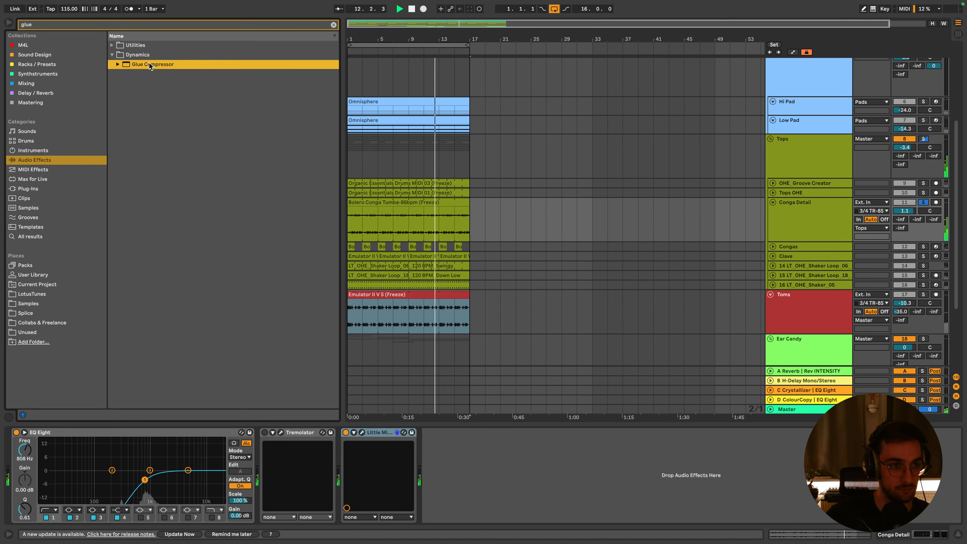
left_click_drag(480, 500, 486, 497)
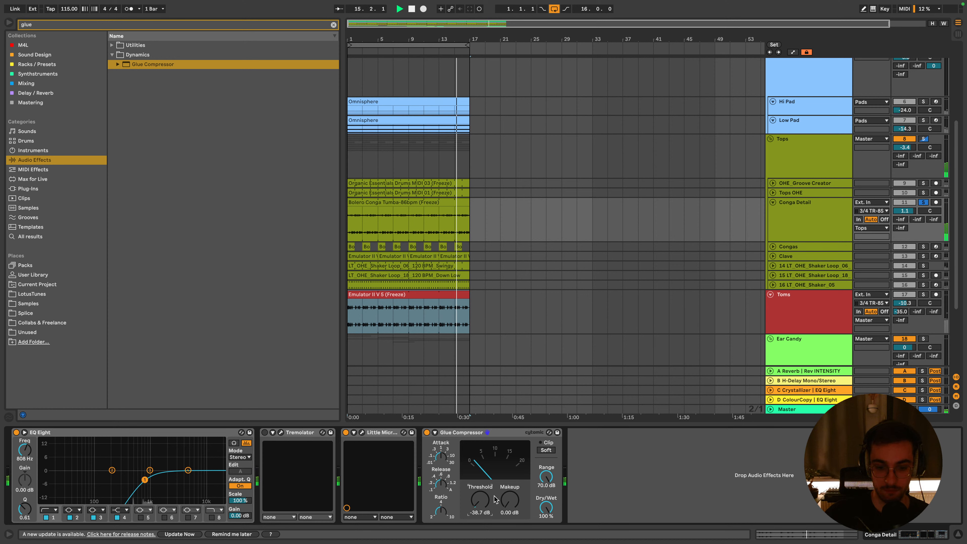
Add Pro-Q 3 after the Glue Compressor on Conga Detail and pull down the resonant peak near 304 Hz by about 6 dB
left_click(52, 25)
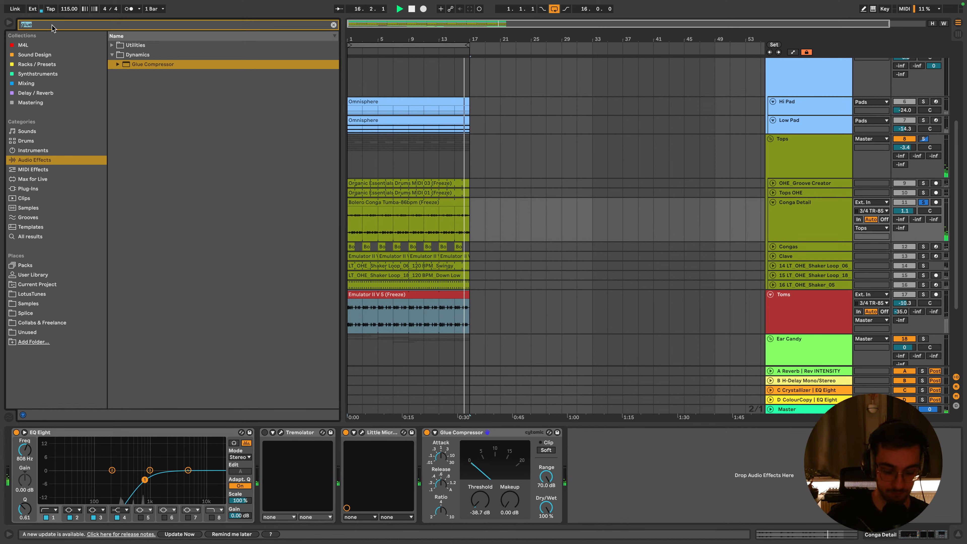
type("pro")
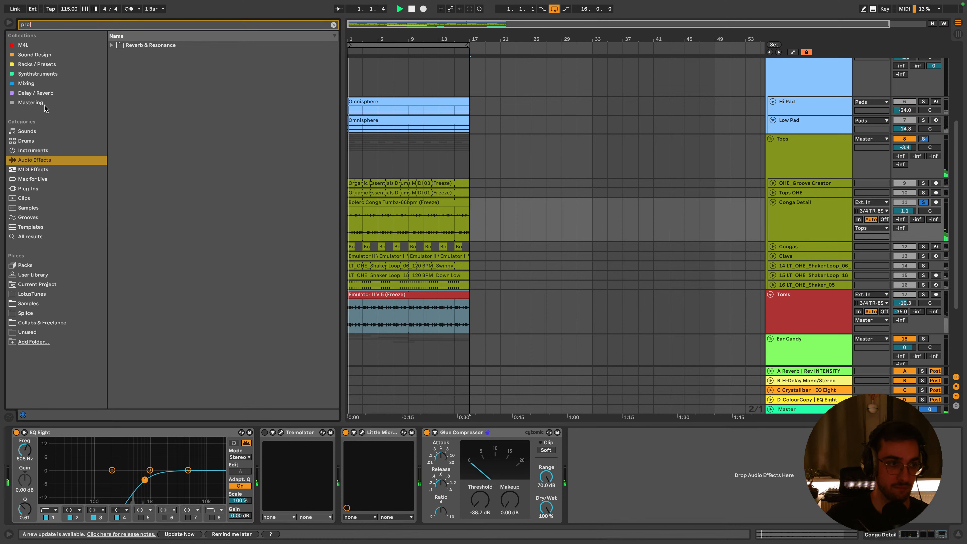
left_click(57, 83)
double_click(121, 46)
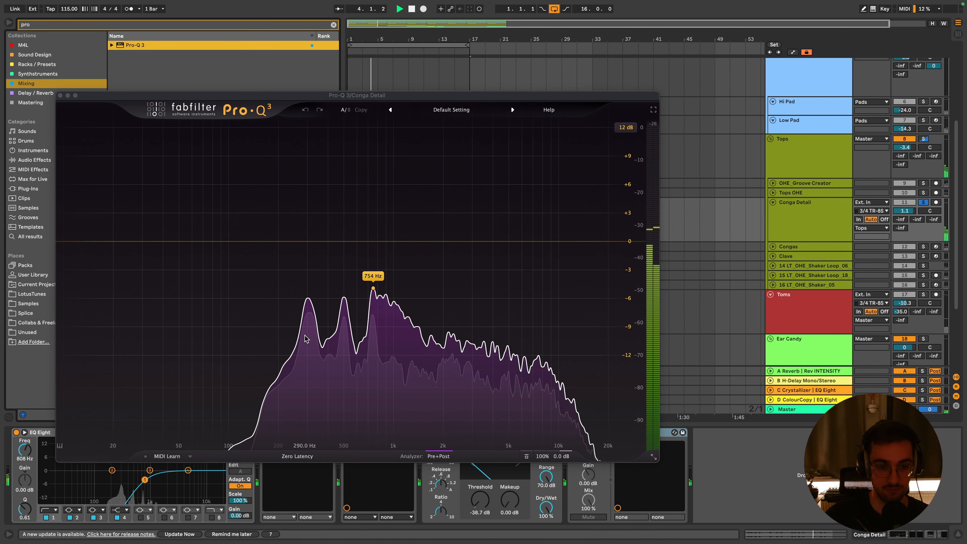
mouse_move(309, 299)
left_mouse_down()
mouse_move(308, 284)
mouse_move(309, 294)
left_mouse_up()
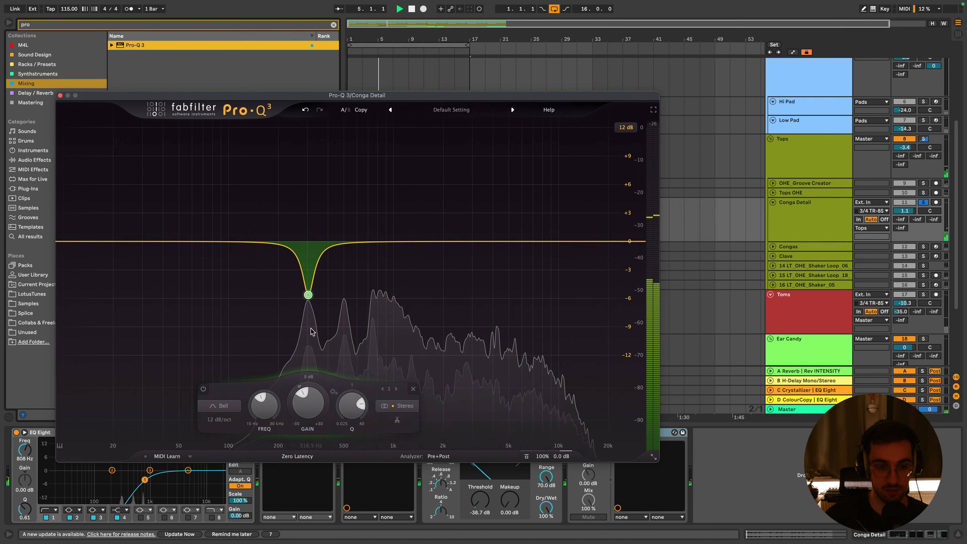
Try a dynamic cut with a range of about -21 dB on the 304 Hz band instead of static gain
double_click(309, 396)
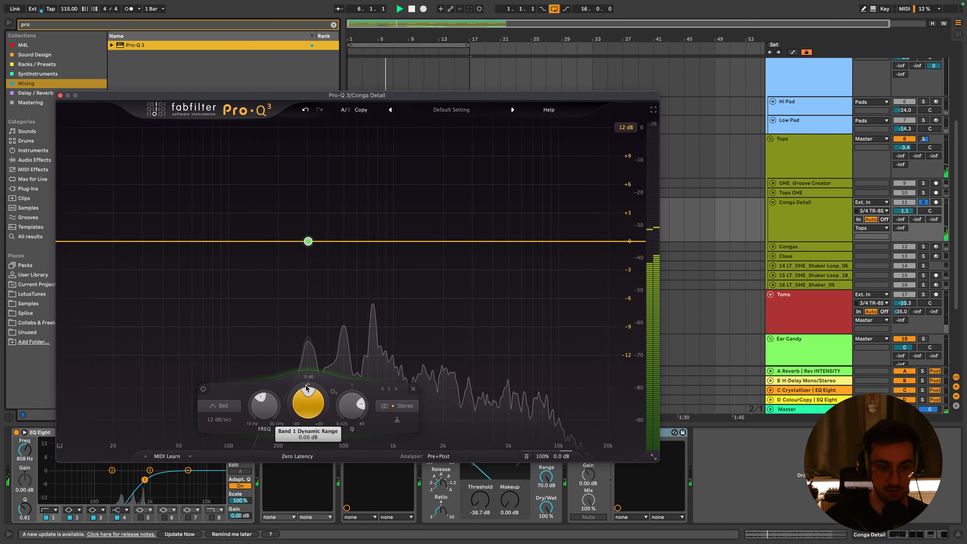
left_click_drag(271, 420, 255, 542)
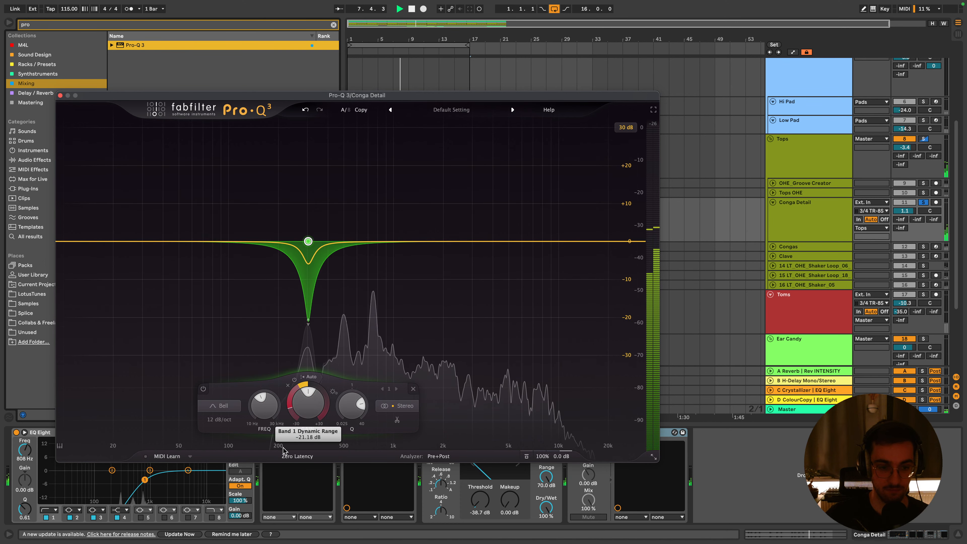
left_click(288, 386)
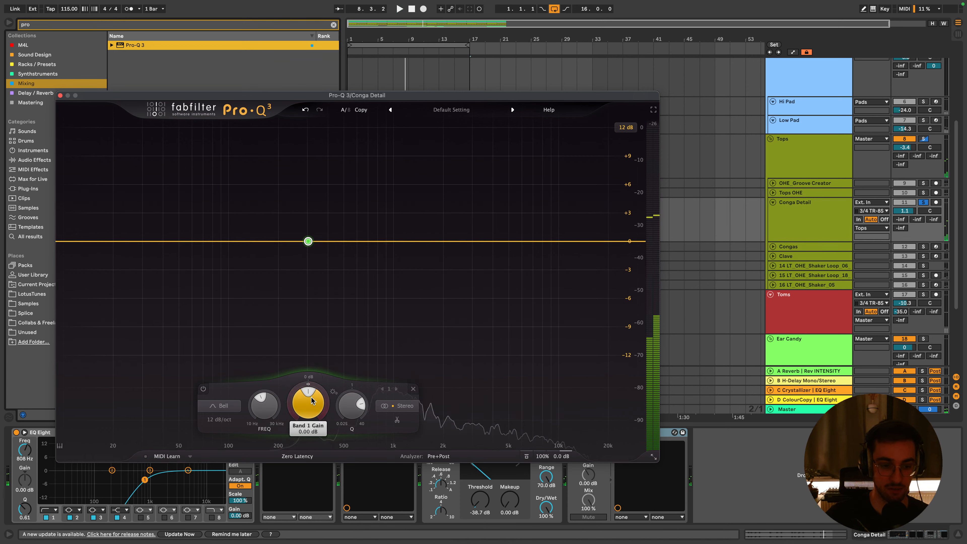
Set the static gain of the 304 Hz band to -12.20 dB and restart playback
left_click_drag(312, 397, 286, 502)
key("space")
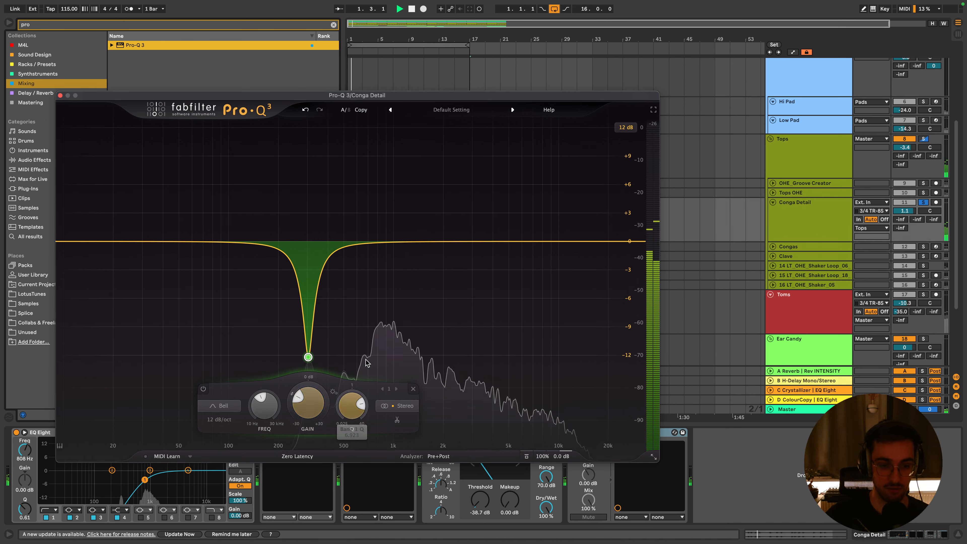
left_click(432, 292)
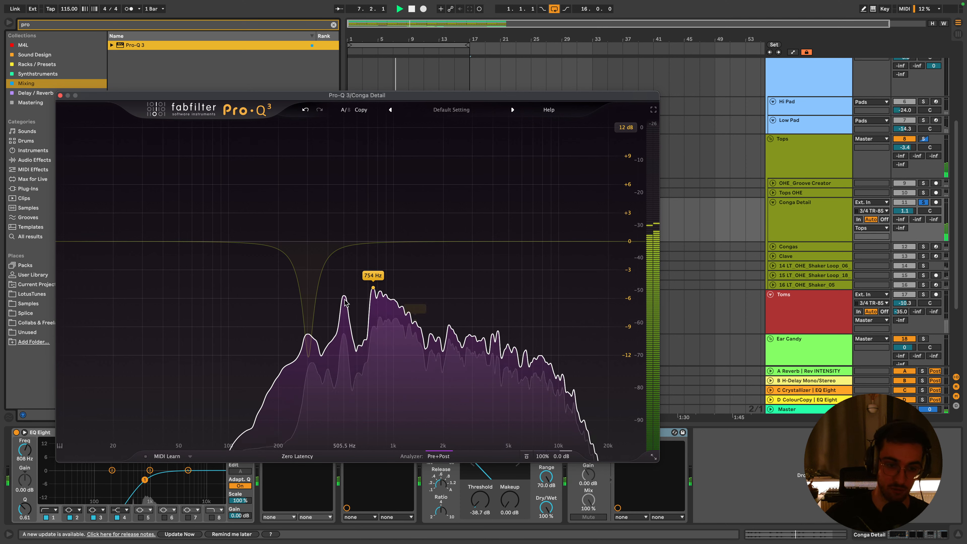
Add dynamic bell cuts at about 510 Hz and 821 Hz to the Conga Detail's Pro-Q 3, and close its window
left_click(346, 400, "super")
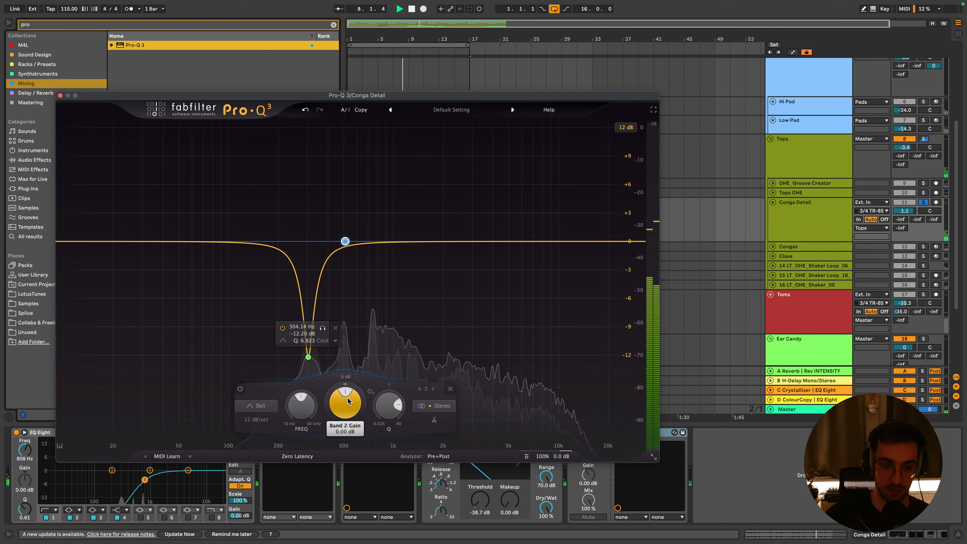
left_click_drag(284, 519, 284, 514)
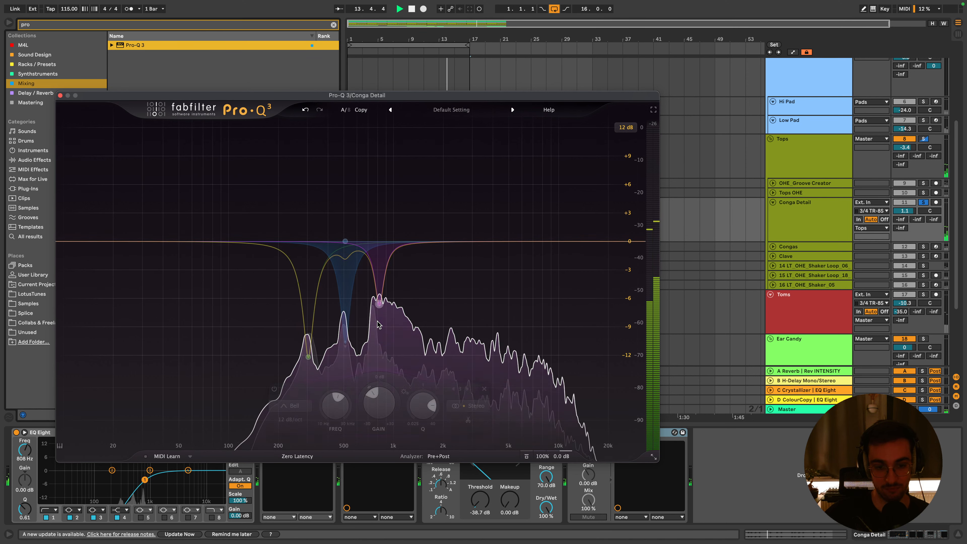
double_click(378, 400)
left_click_drag(373, 383, 327, 530)
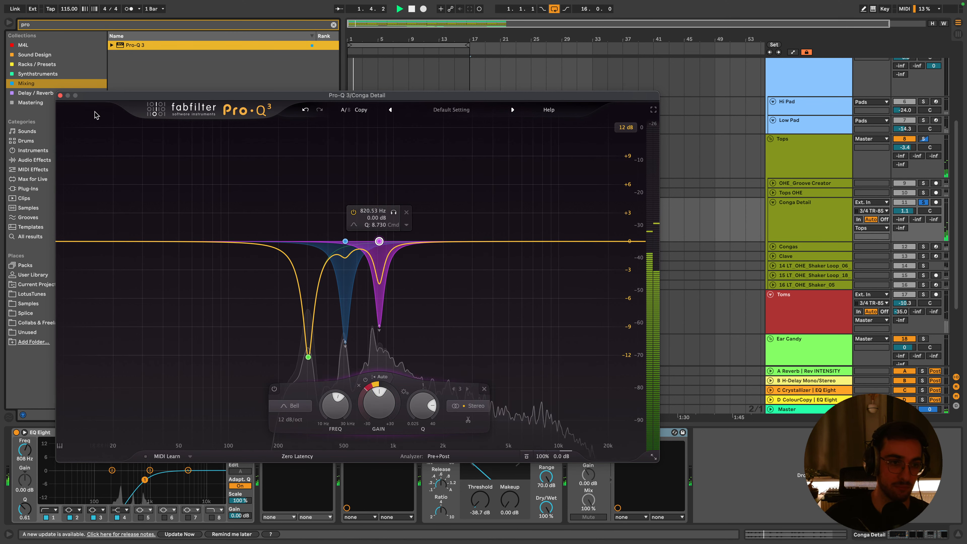
left_click(60, 95)
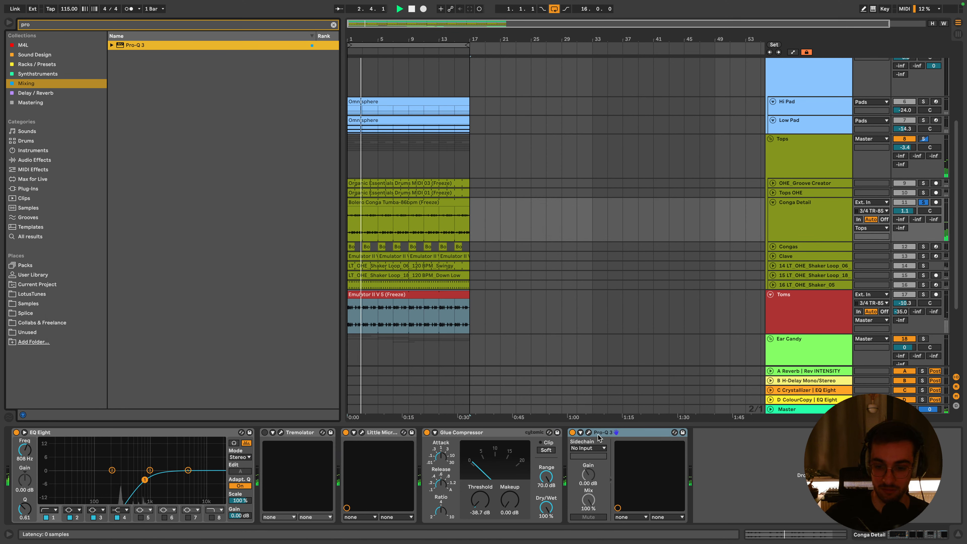
Check the Conga Detail's Glue Compressor and Pro-Q 3 processing while playing it solo and in the full mix
left_click(507, 436)
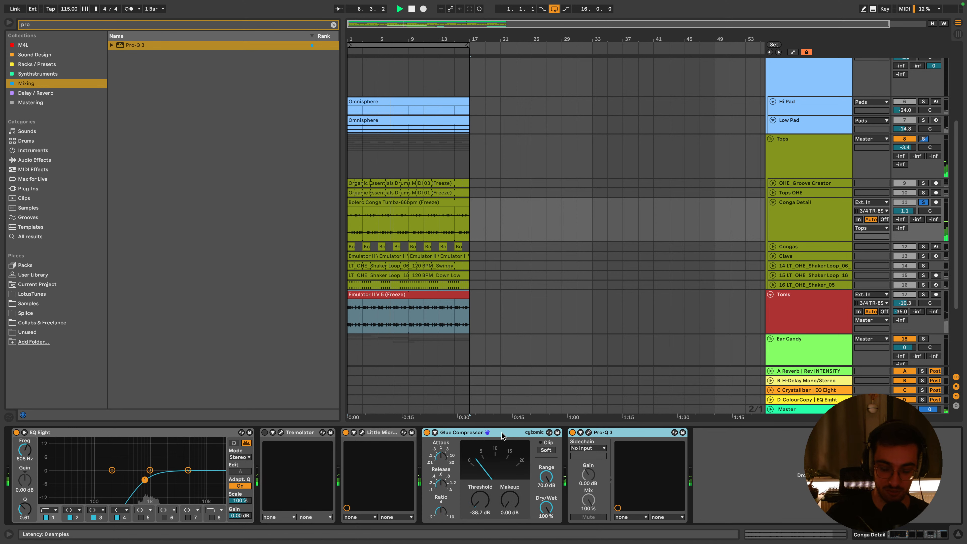
left_click(588, 432)
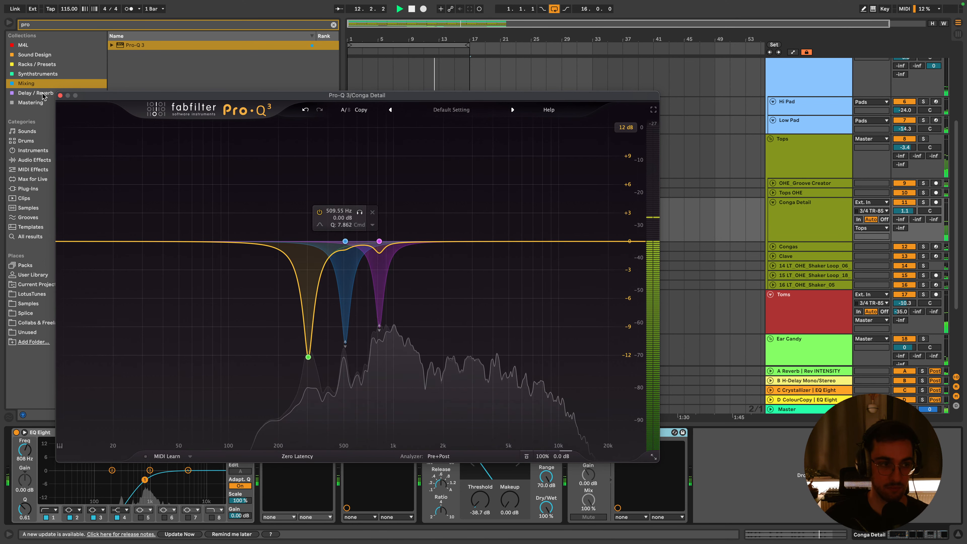
left_click(60, 95)
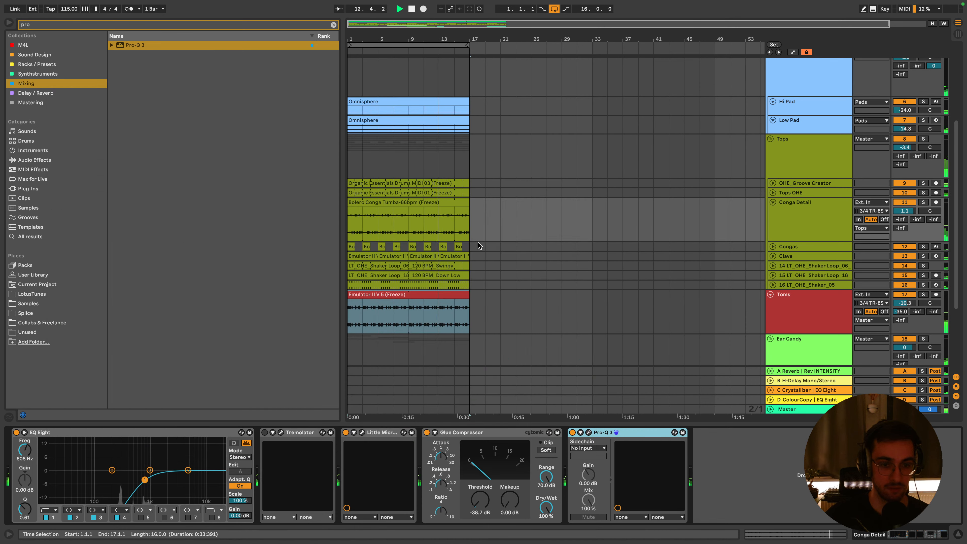
Compare the mix with Conga Detail's Glue Compressor and Pro-Q 3 bypassed and enabled, and set the compressor's makeup to 2.54 dB
left_click(500, 432, "shift")
key("0")
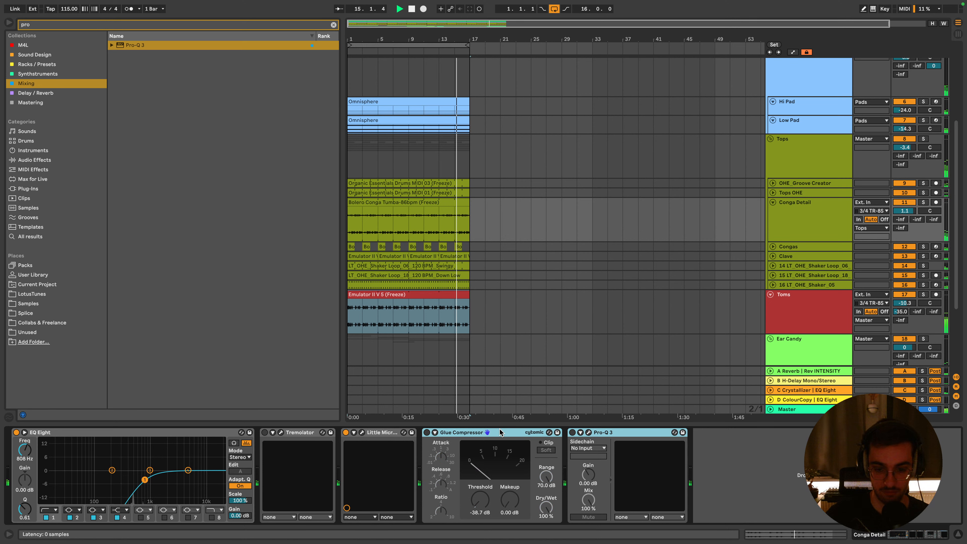
key("0")
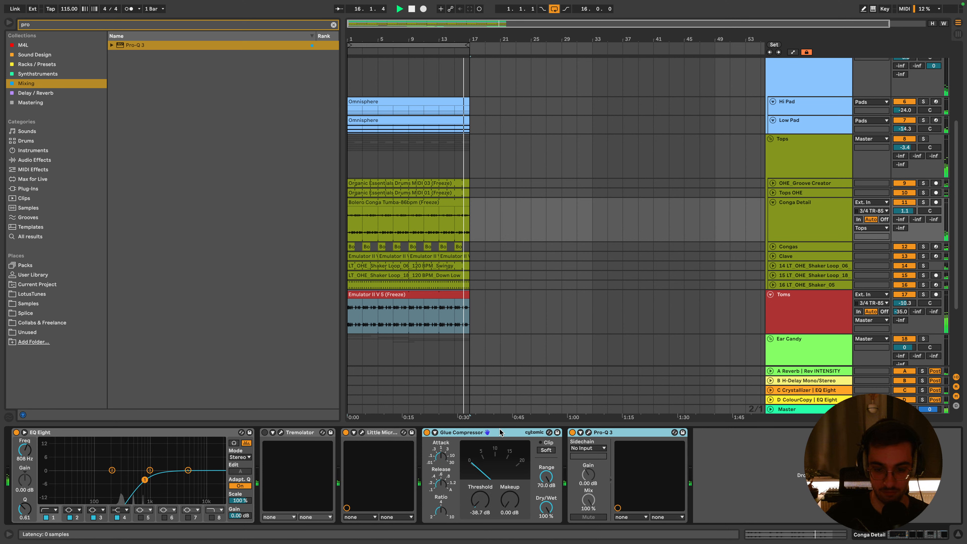
left_click(510, 500)
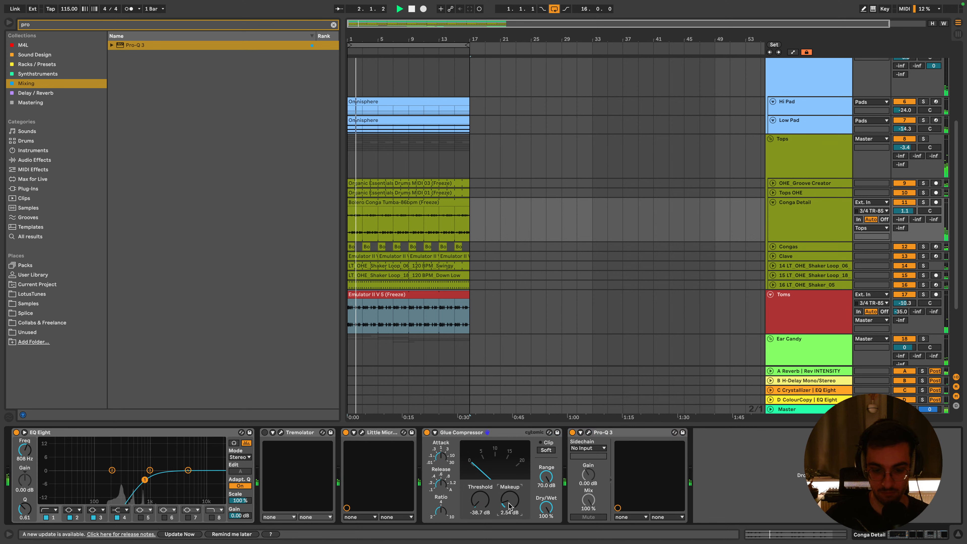
Soften the Pro-Q 3 cuts on Conga Detail: set the 304 Hz band to -9.64 dB and reduce both dynamic bands' ranges
left_click(589, 434)
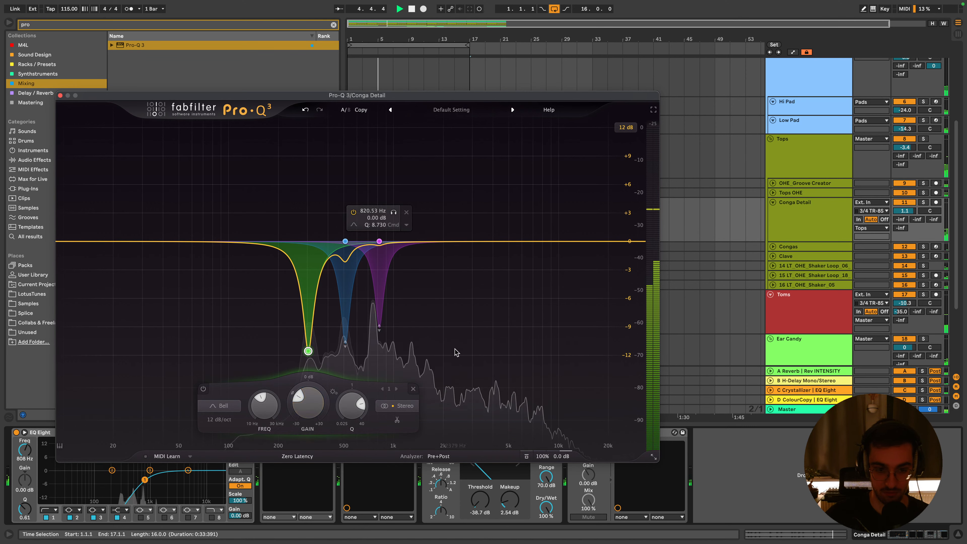
left_click_drag(455, 351, 318, 317)
left_click(347, 275)
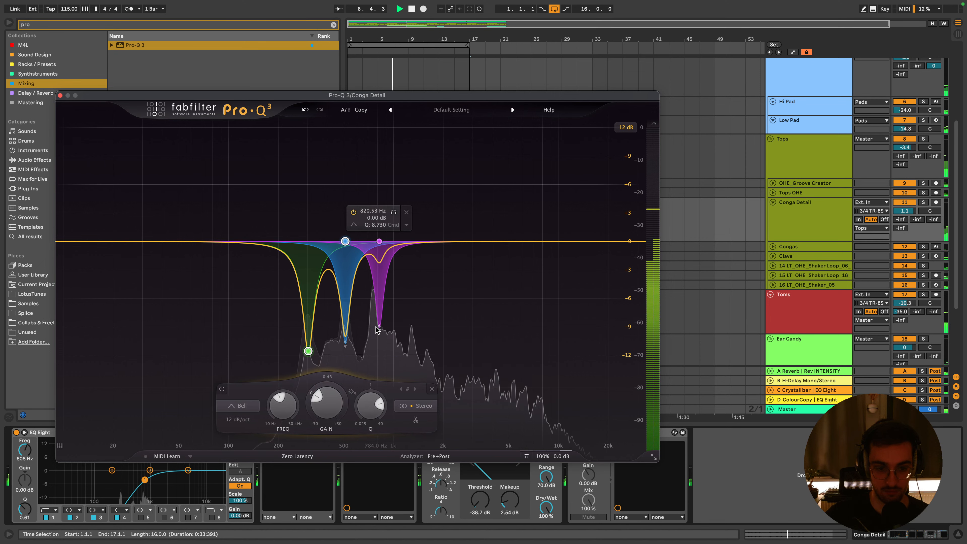
left_click_drag(447, 155, 194, 432)
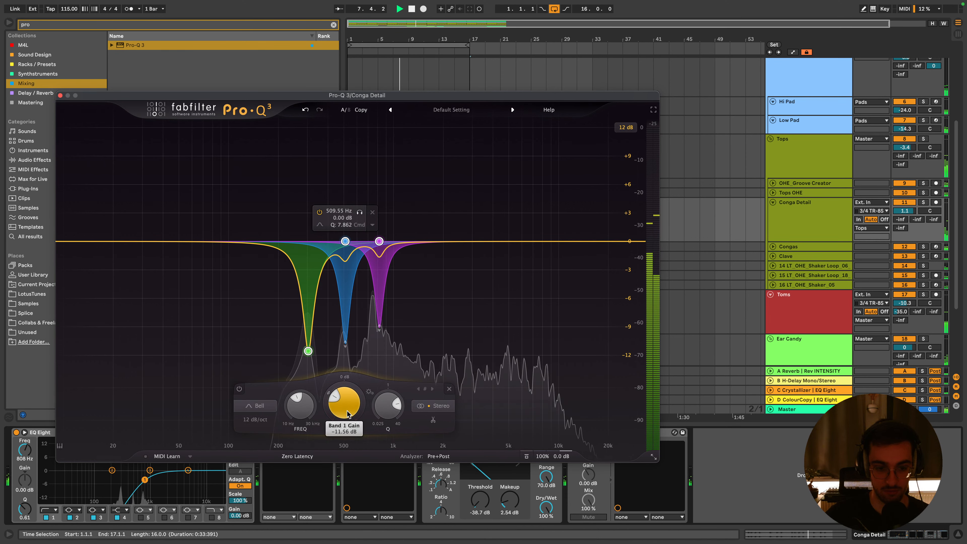
left_click_drag(348, 413, 349, 390)
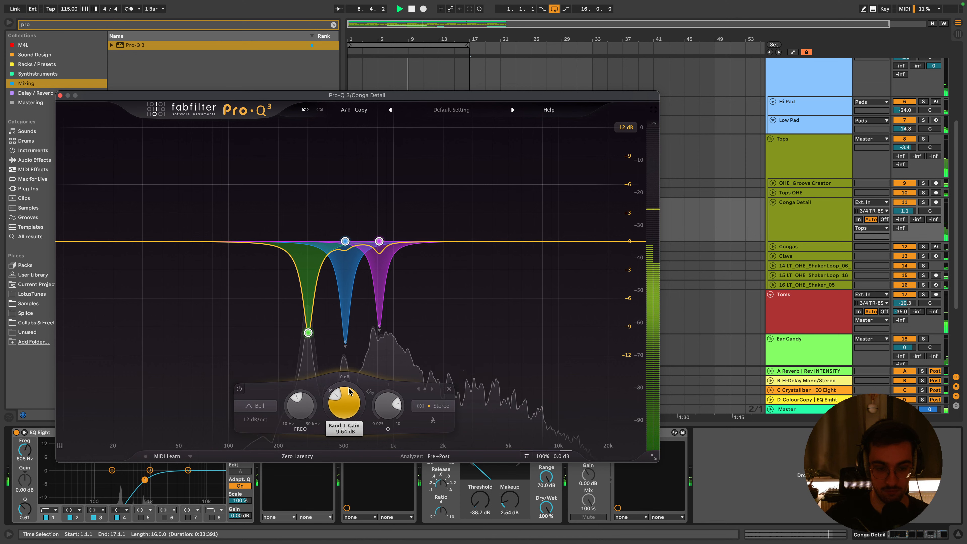
left_click_drag(346, 344, 345, 314)
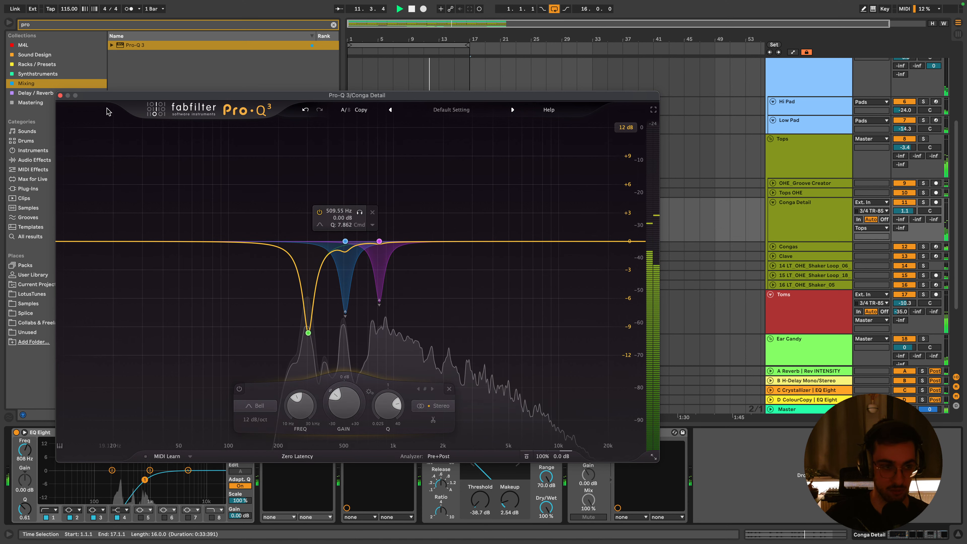
left_click(60, 96)
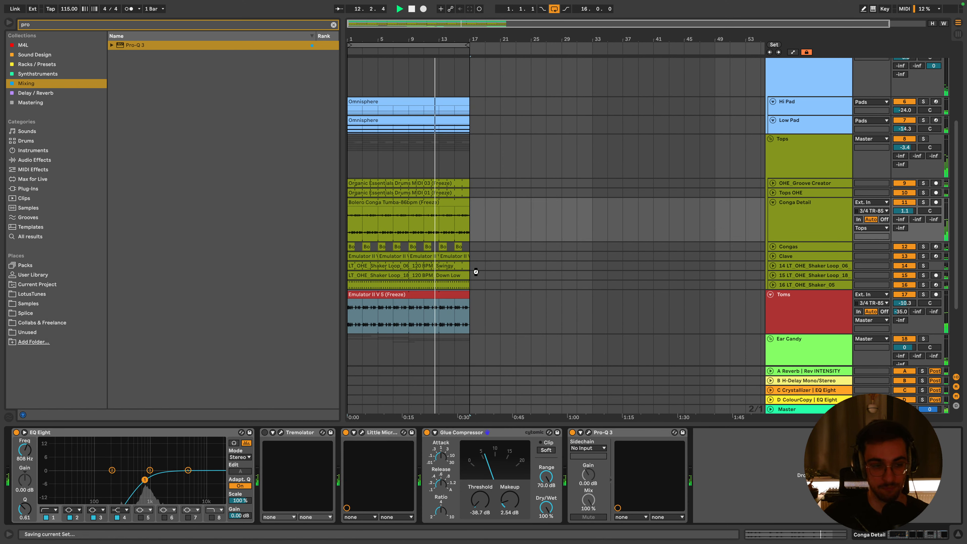
Clear the browser search and inspect the device chains of the Ear Candy and Tops groups during playback
scroll(475, 272, "down", 3)
left_click(333, 25)
scroll(449, 278, "down", 3)
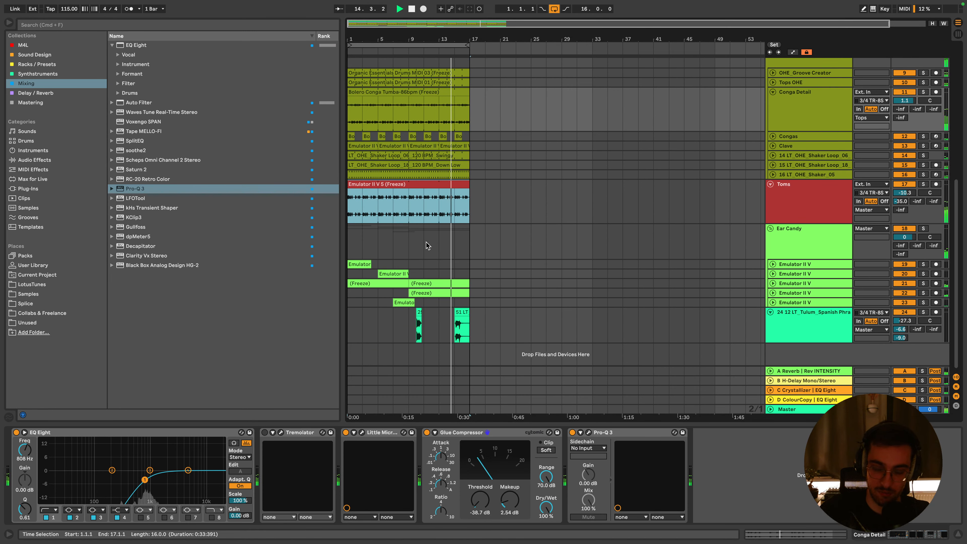
left_click(409, 243)
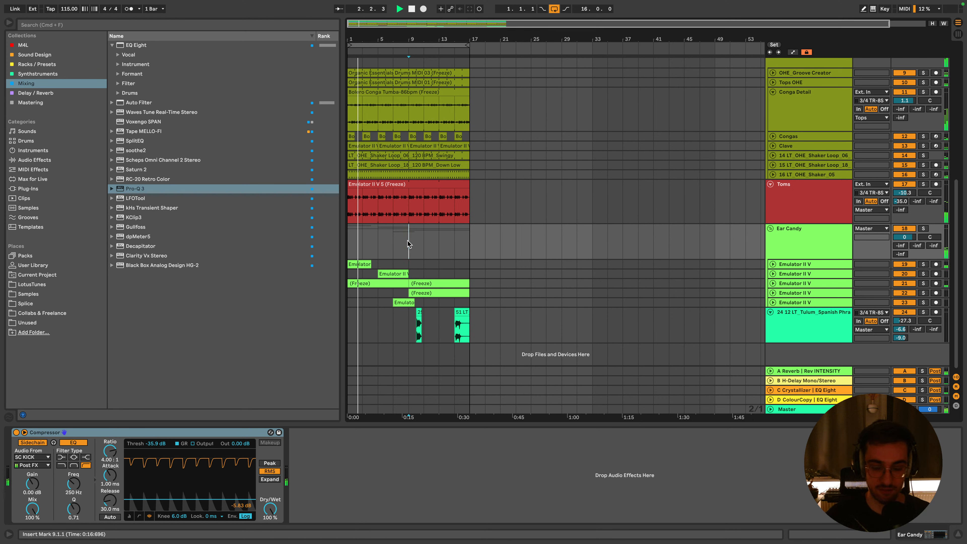
scroll(409, 244, "up", 5)
scroll(424, 226, "up", 5)
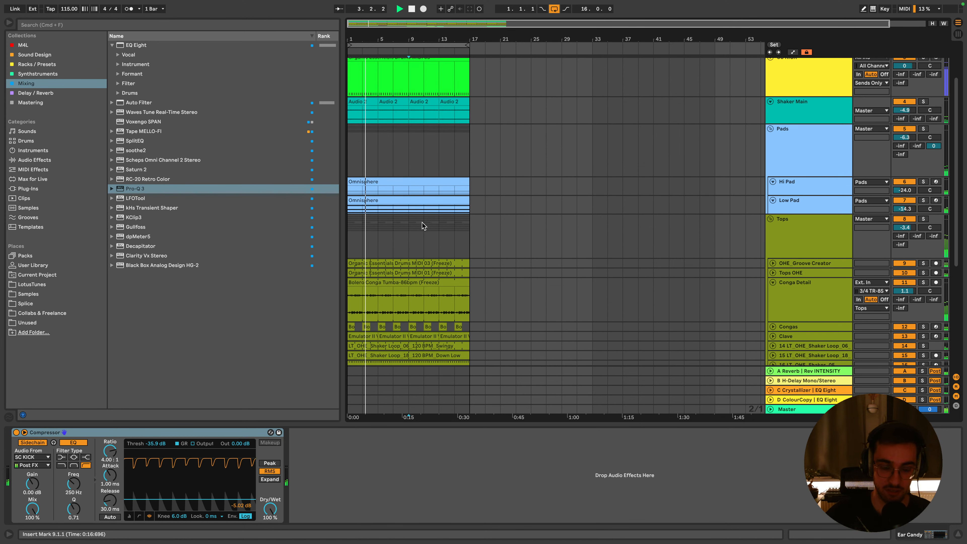
left_click(409, 225)
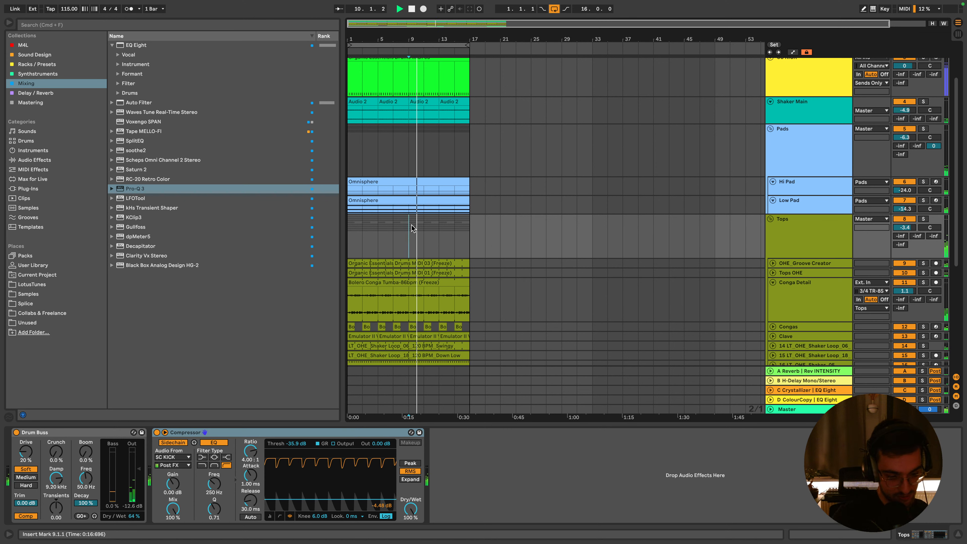
Insert a new MIDI track below the Tulum Spanish Phrase track
left_click(818, 243)
scroll(819, 258, "down", 3)
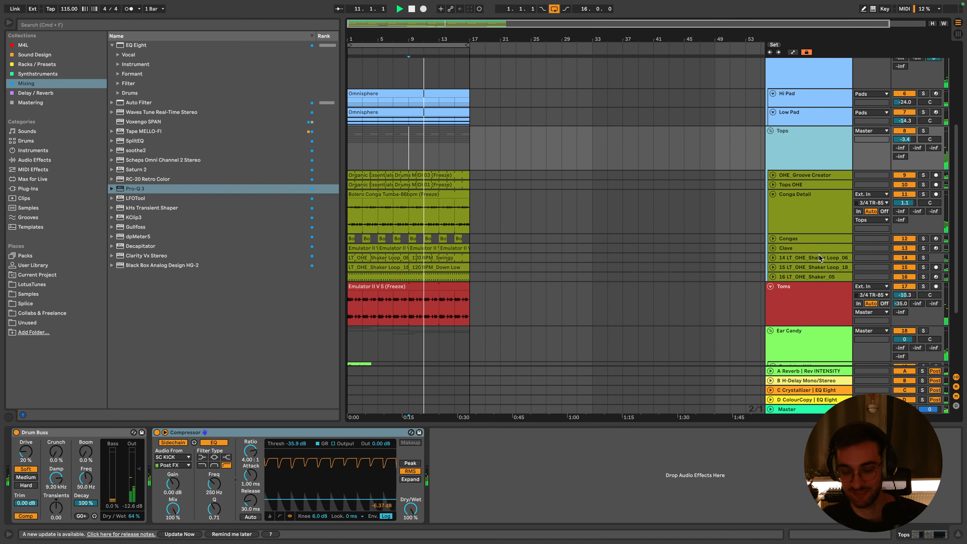
scroll(819, 257, "down", 3)
left_click(787, 324)
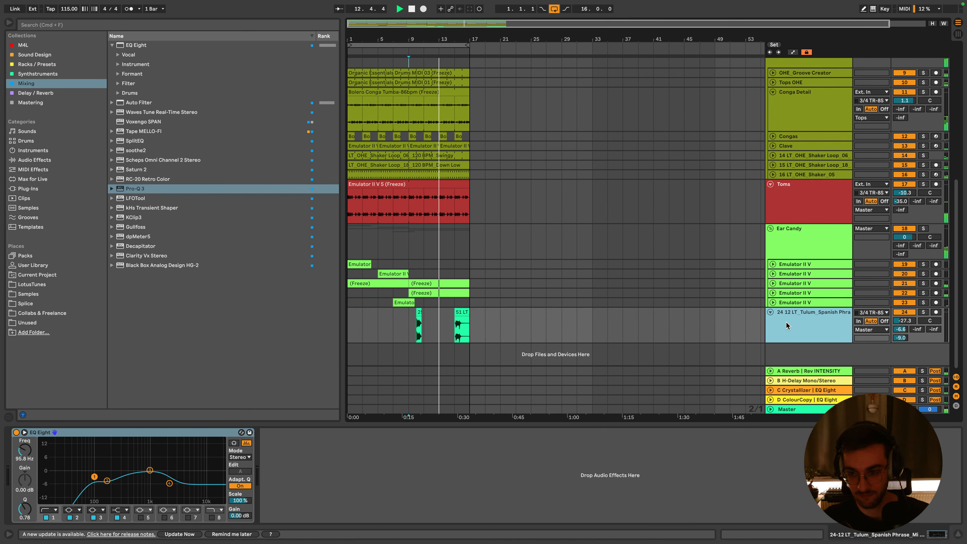
key("super+shift+t")
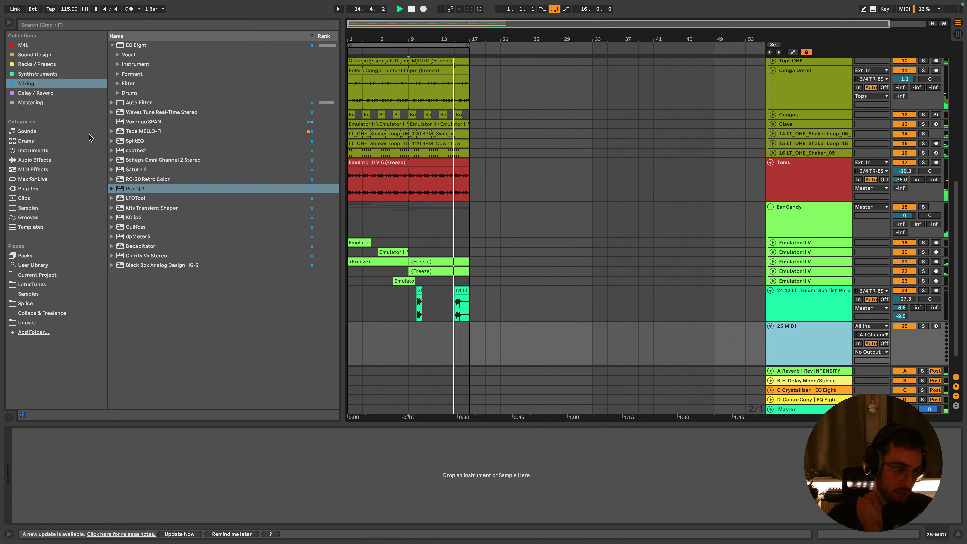
Find the Arturia VST3 plug-ins and load the SQ80 V synth onto the new MIDI track
left_click(35, 190)
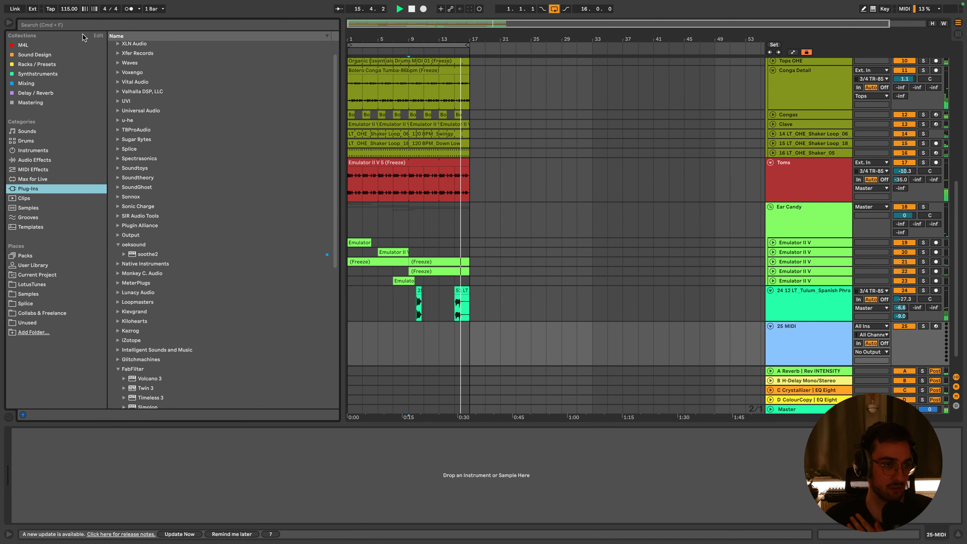
left_click(77, 25)
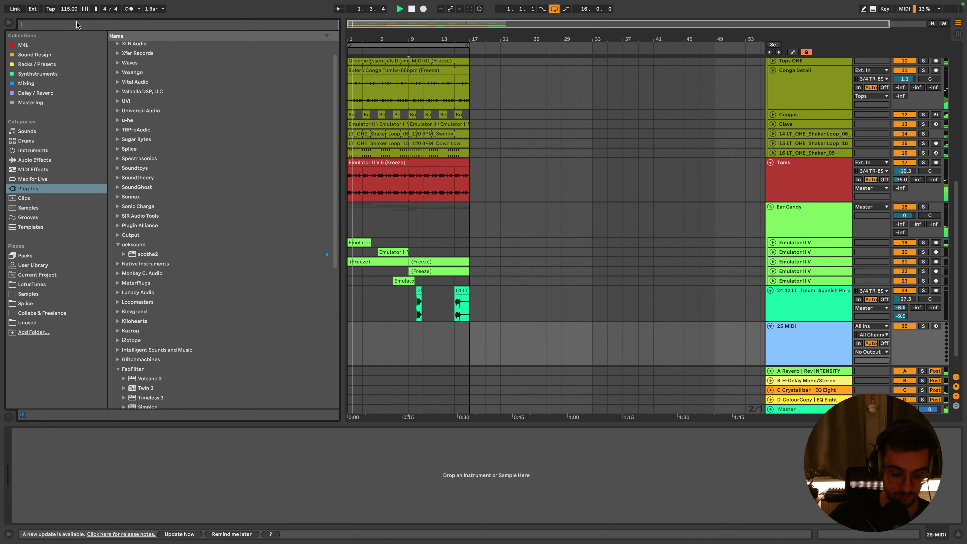
type("artu")
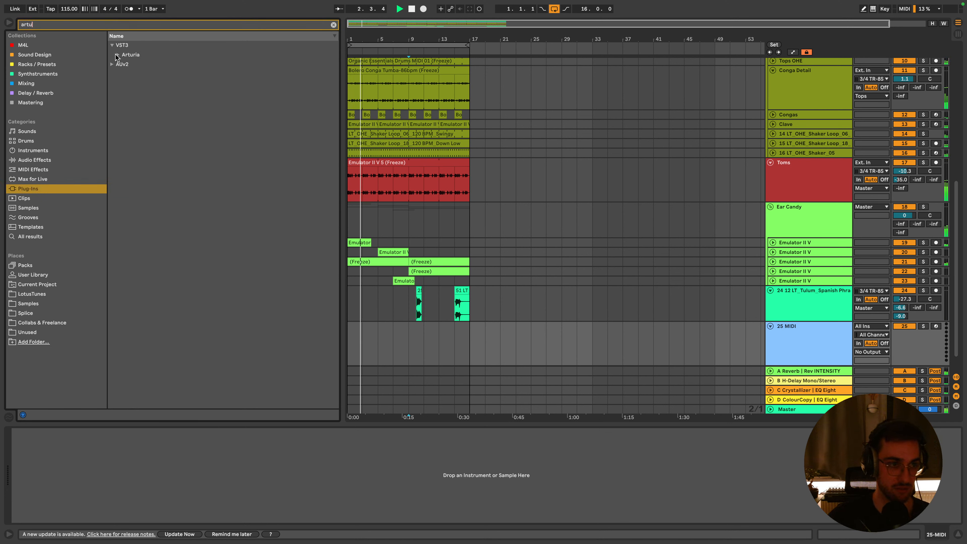
left_click(116, 55)
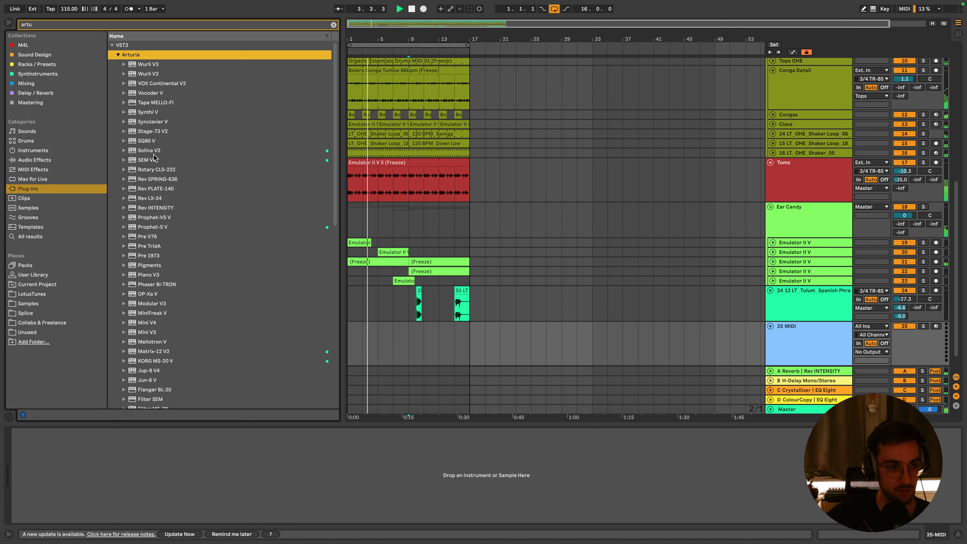
left_click(153, 141)
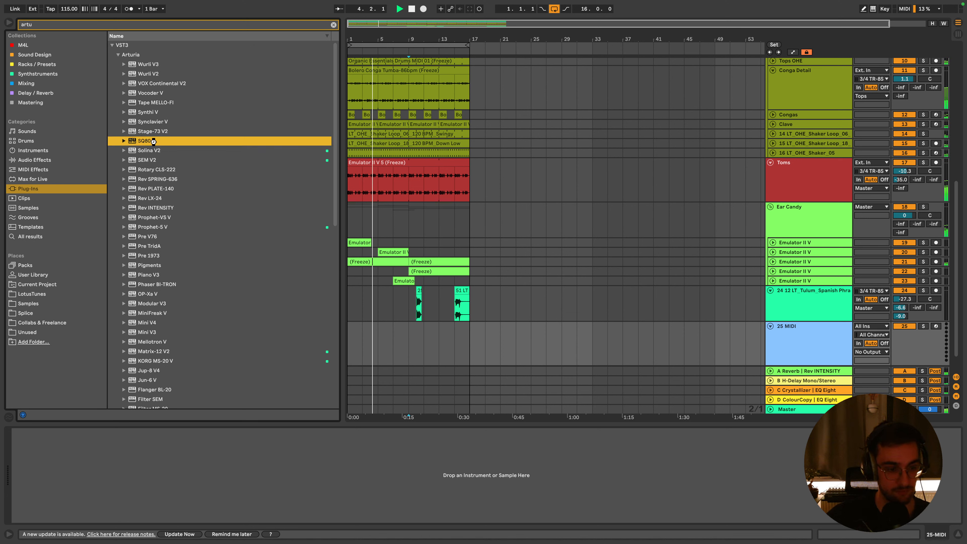
key("Return")
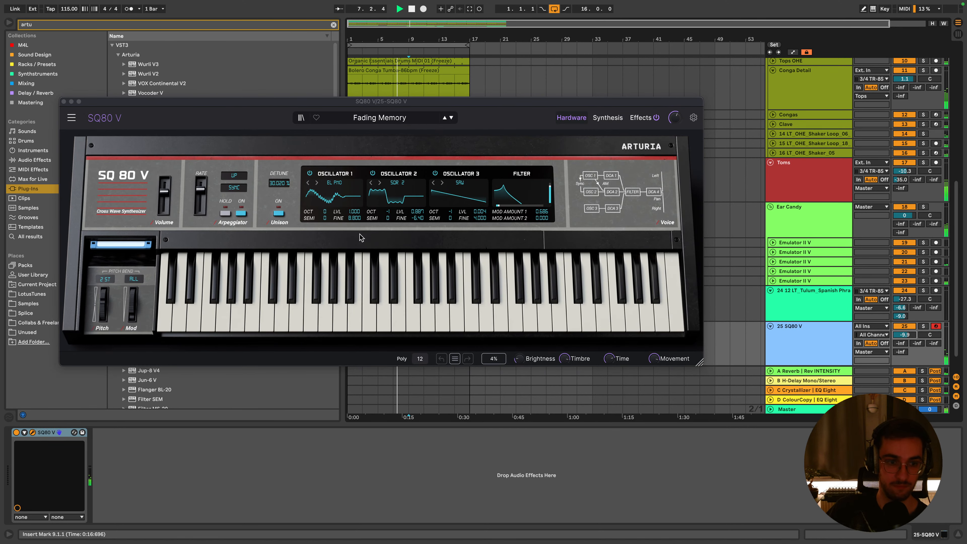
Audition SQ80 V presets until Chorus Verba is loaded, and lower the track volume to -16.0 dB
left_click(241, 214)
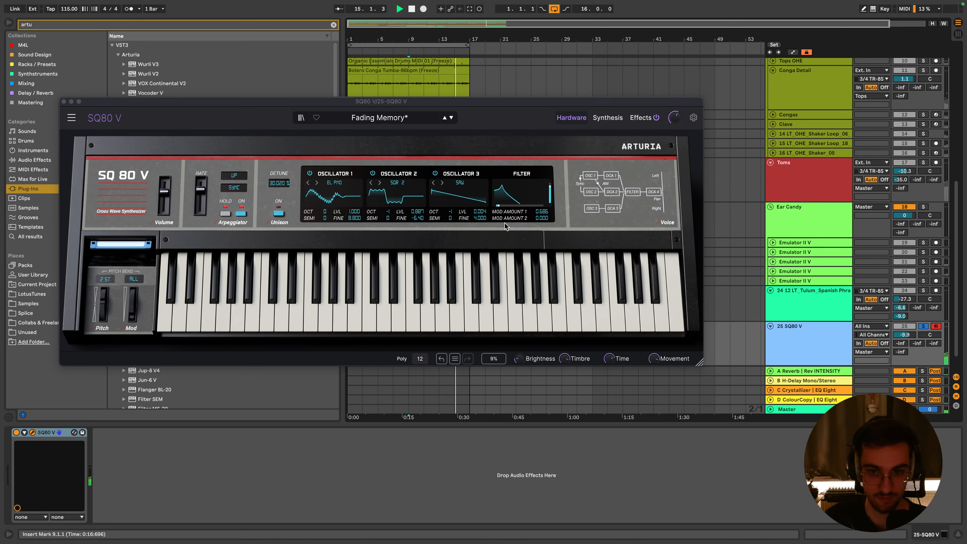
left_click(451, 119)
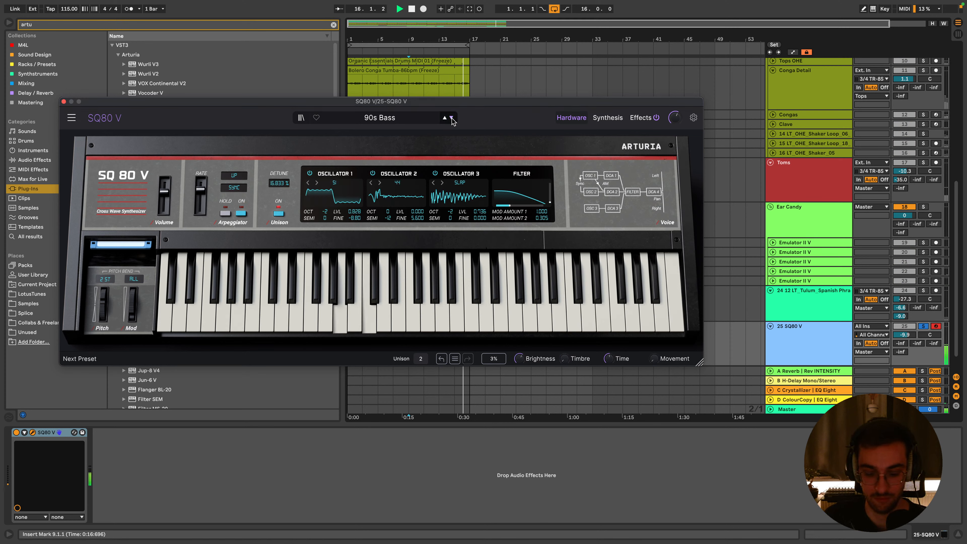
left_click(452, 118)
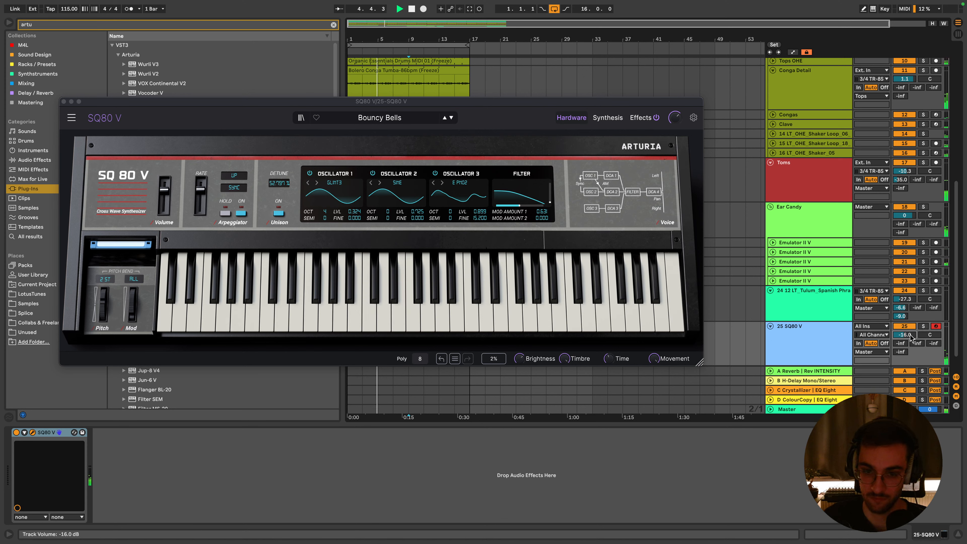
left_click(451, 119)
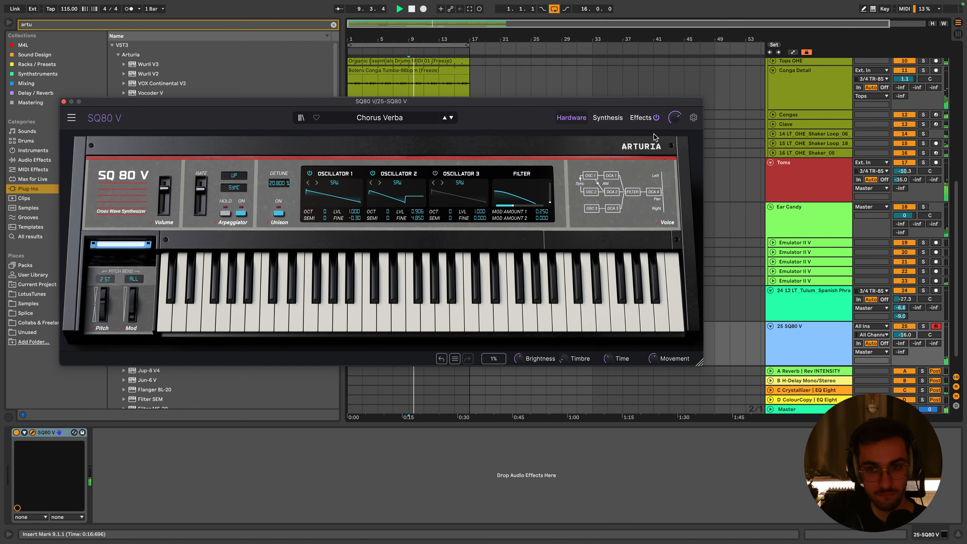
Show SQ80 V's synthesis parameters and pull down the middle stages of Env 2 for a shorter decay
left_click(607, 119)
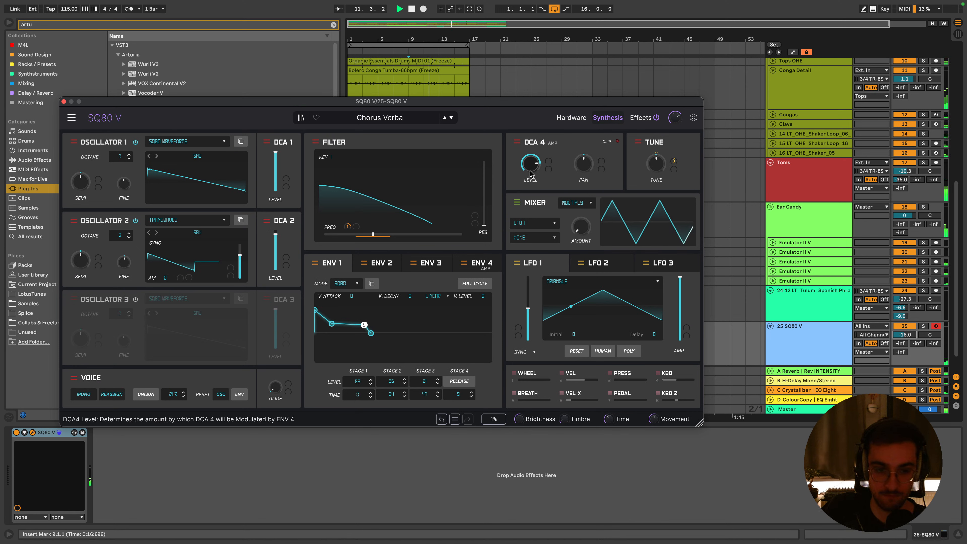
left_click(383, 264)
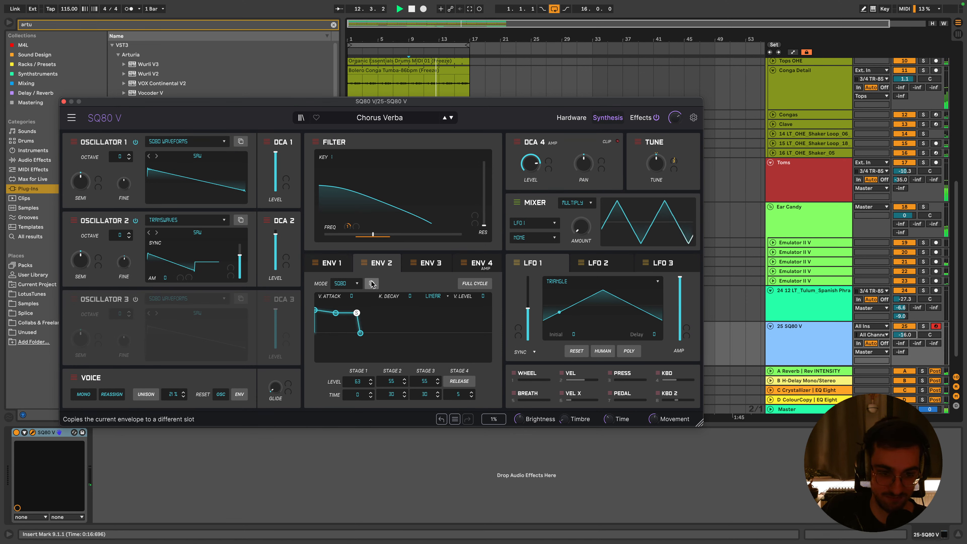
left_click_drag(356, 313, 347, 336)
left_click_drag(335, 313, 346, 334)
Reshape Env 1 into a plucky decay with stage levels 62, -63 and -63, and lengthen its release time to 23
left_click(334, 263)
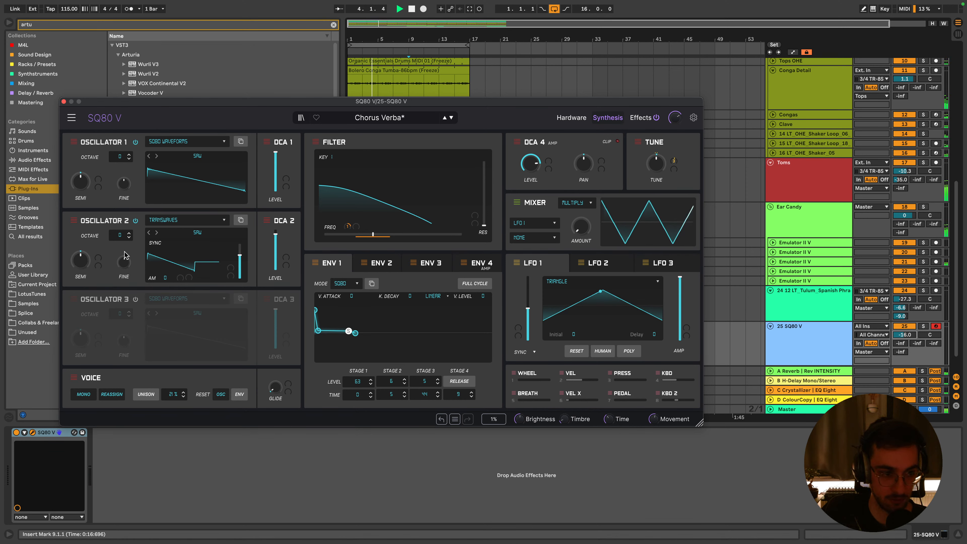
left_click_drag(317, 333, 322, 333)
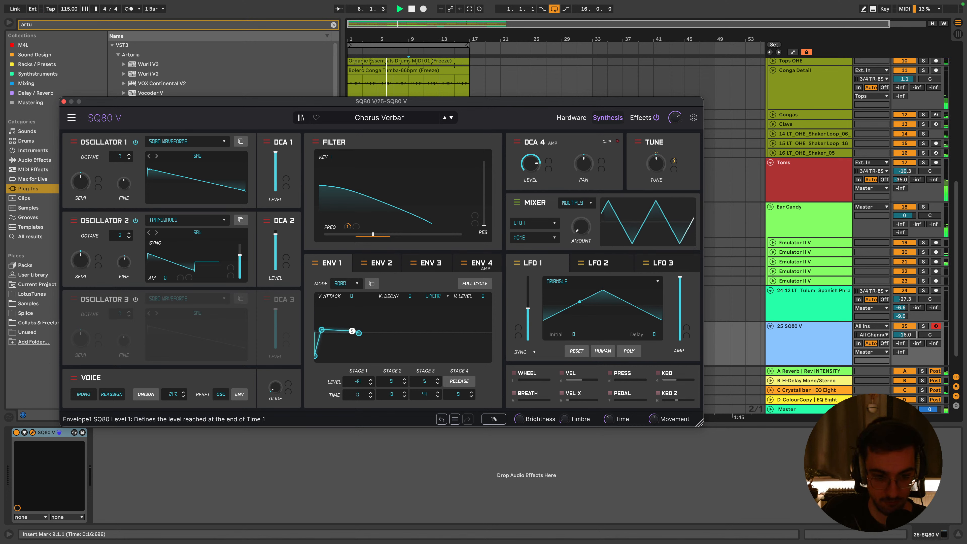
left_click_drag(357, 381, 358, 335)
left_click_drag(391, 381, 392, 413)
left_click_drag(352, 330, 341, 388)
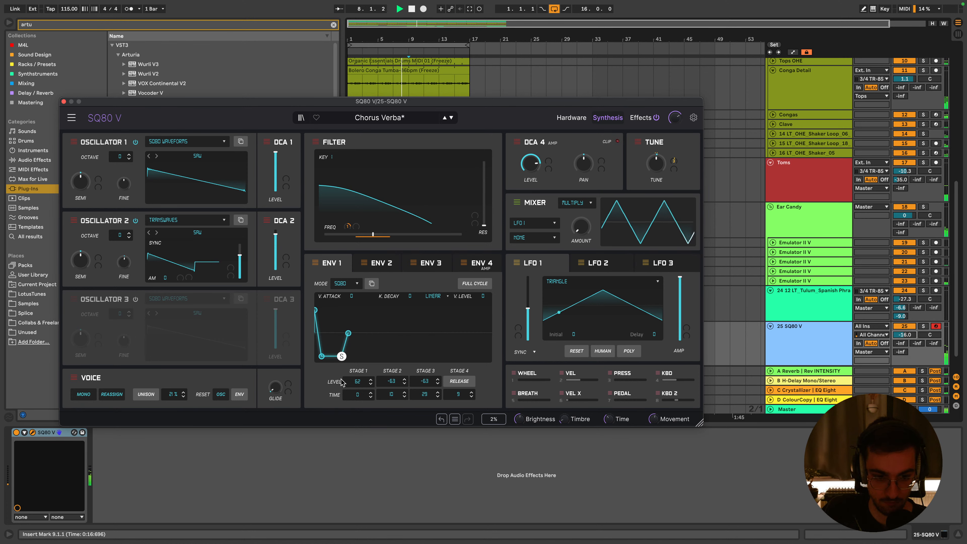
left_click_drag(348, 333, 358, 334)
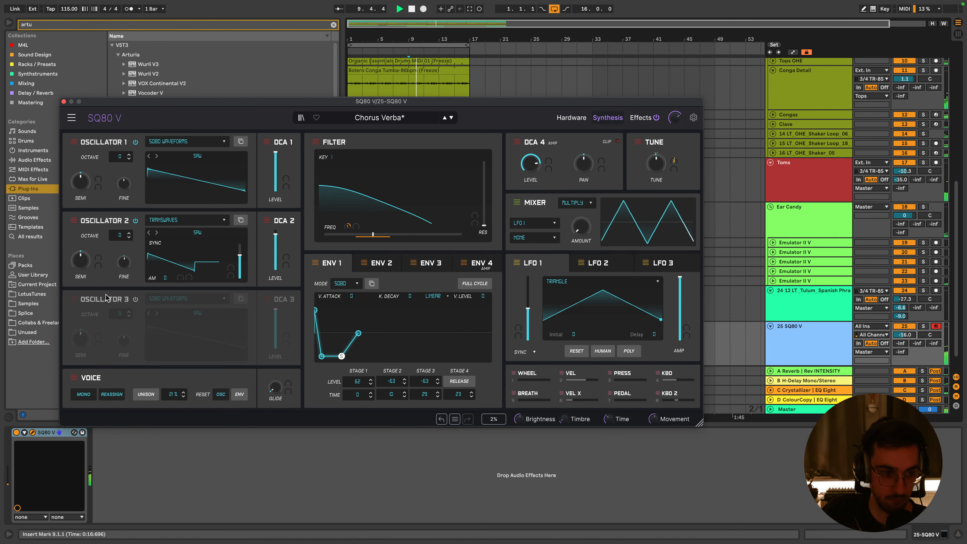
Choose the NOISE1 waveform for Oscillator 3 and switch the oscillator on
left_click(184, 297)
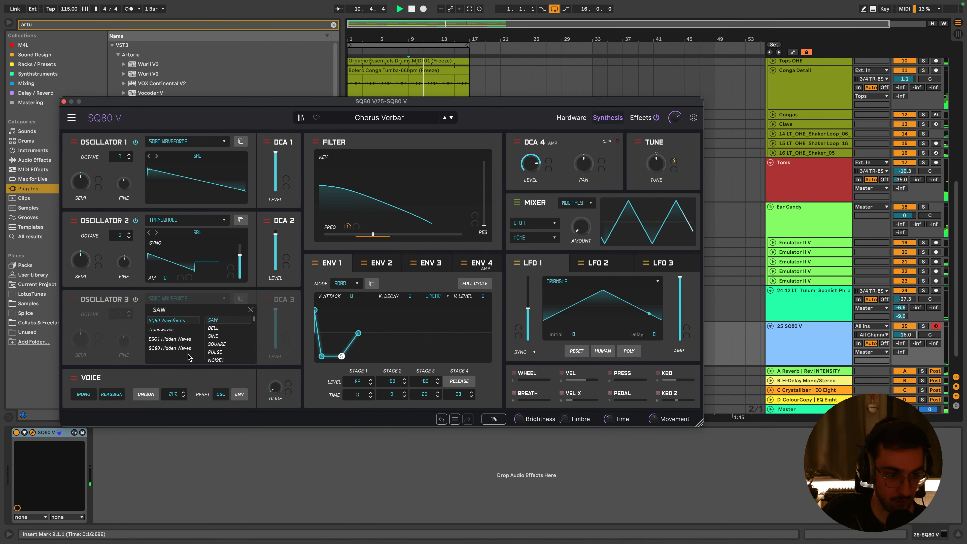
scroll(225, 358, "down", 2)
left_click(217, 343)
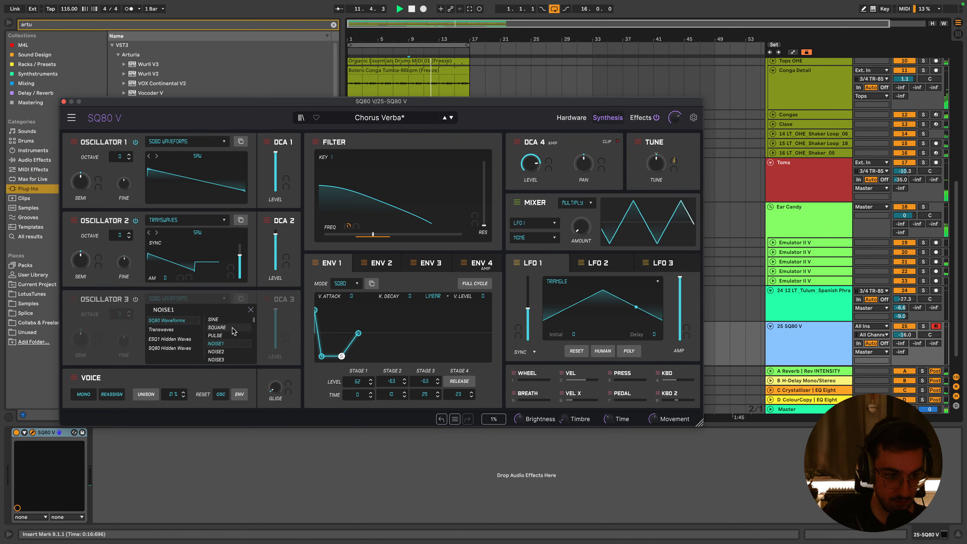
left_click(250, 312)
left_click(135, 299)
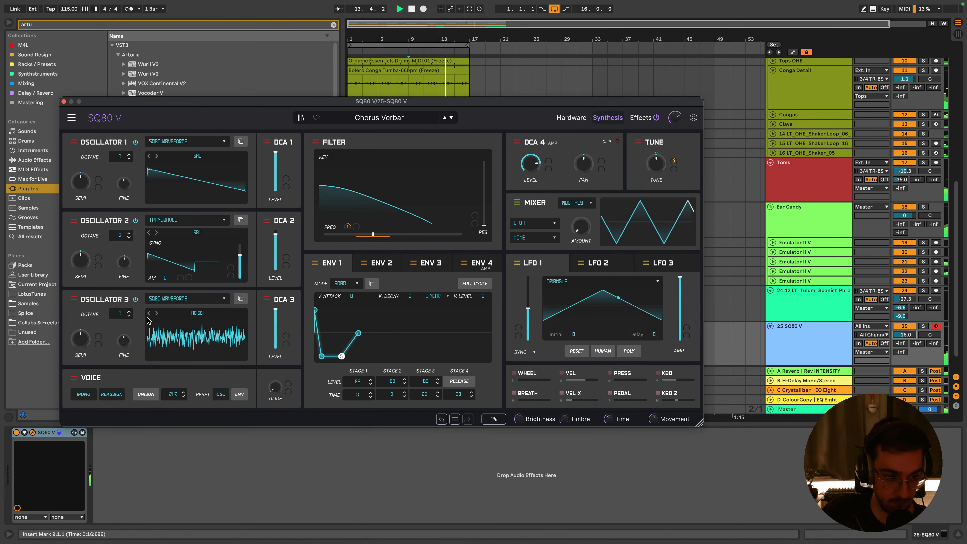
Raise Oscillator 3's semitone tuning and change its waveform to NOISE2
mouse_move(83, 340)
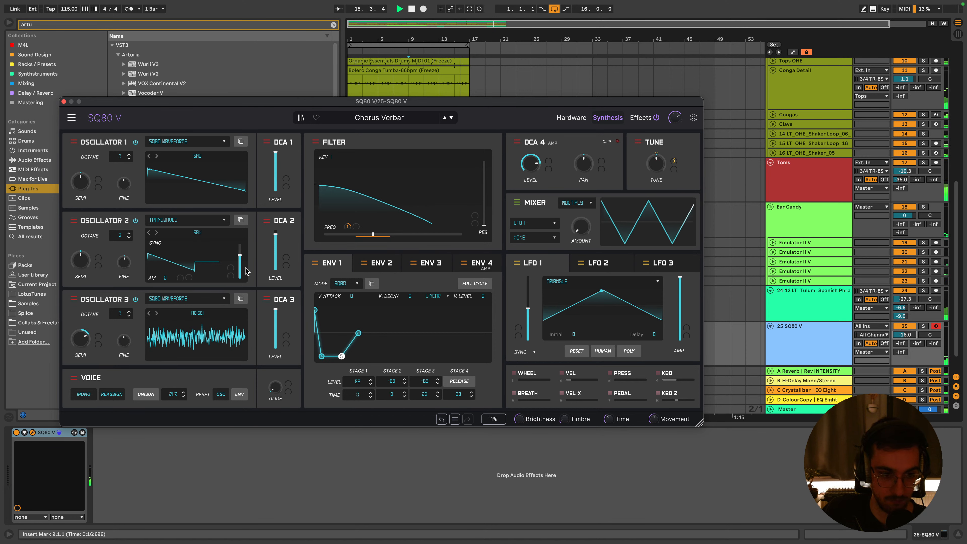
left_click(191, 300)
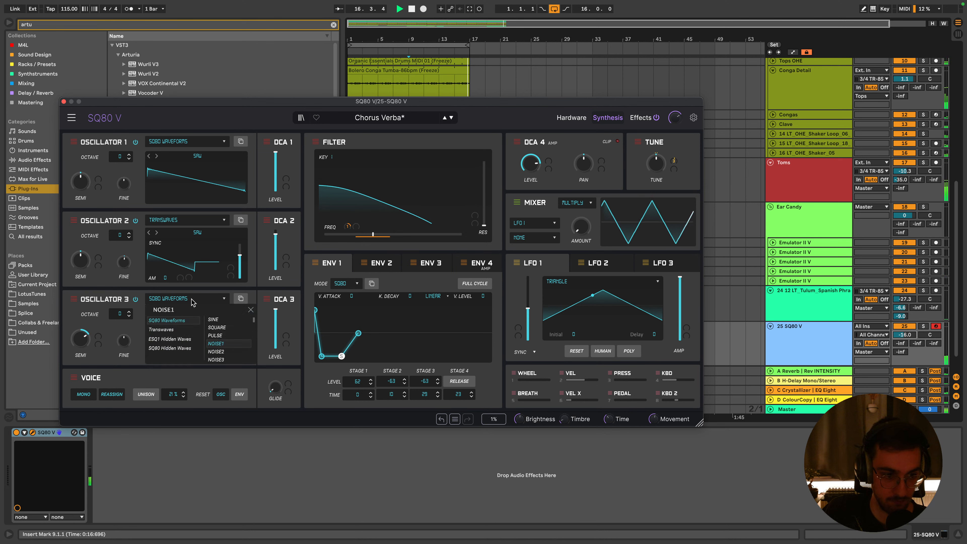
key("Down")
left_click(227, 348)
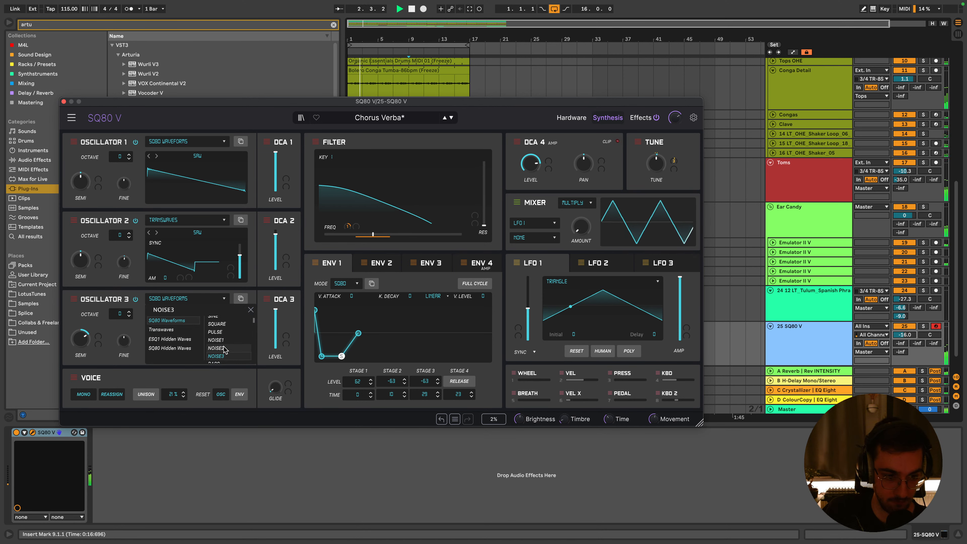
left_click(251, 309)
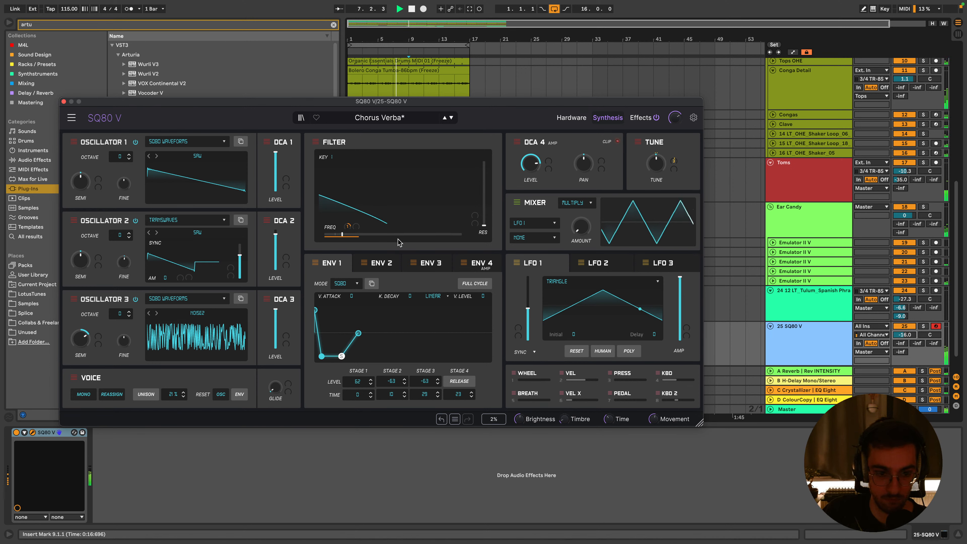
Tweak Env 1's decay point, raise the filter resonance slightly and set the cutoff to 1604 Hz
left_click_drag(324, 360, 329, 362)
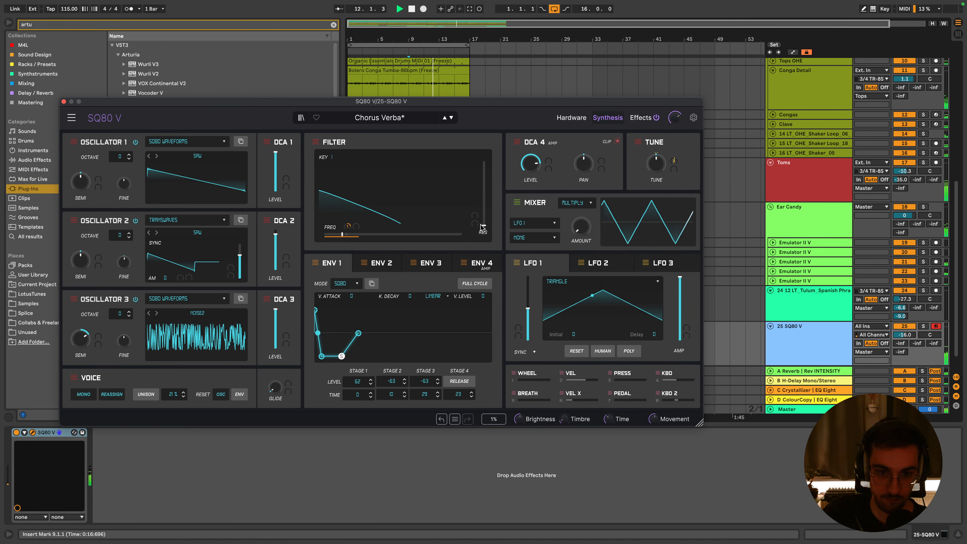
left_click_drag(483, 228, 483, 220)
left_click_drag(342, 234, 392, 235)
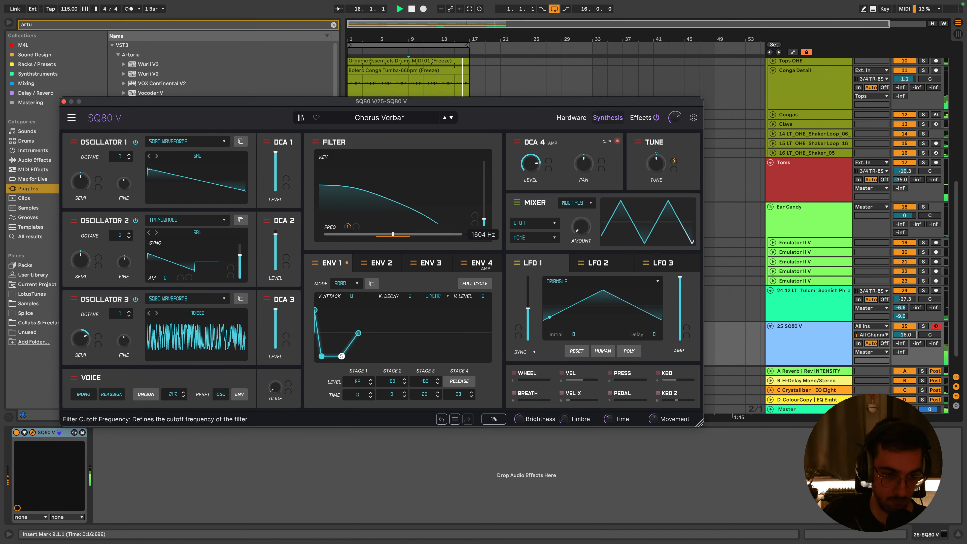
Lower Oscillator 3's semitone tuning to 1 st, then compare the NOISE1, NOISE2 and NOISE3 waveforms and keep NOISE2
left_click_drag(80, 338, 80, 357)
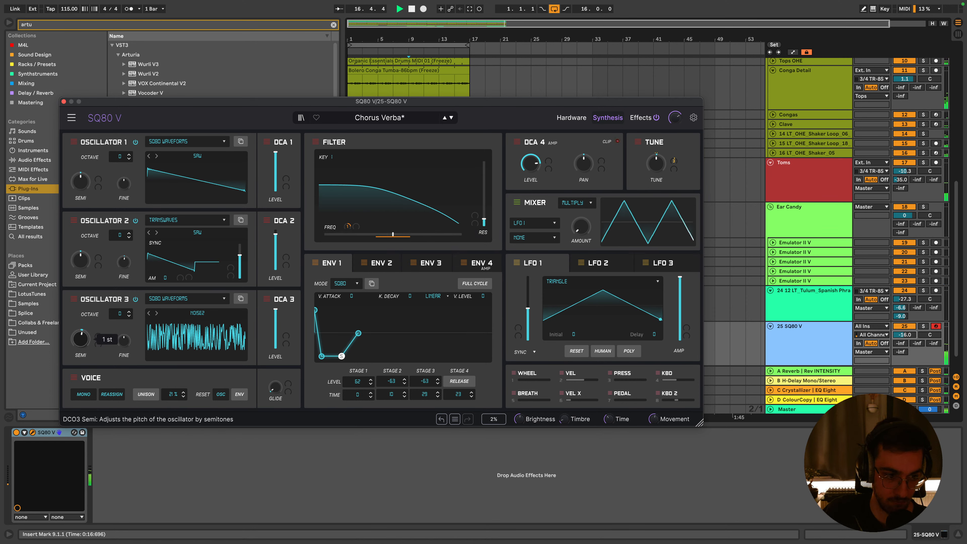
left_click(214, 327)
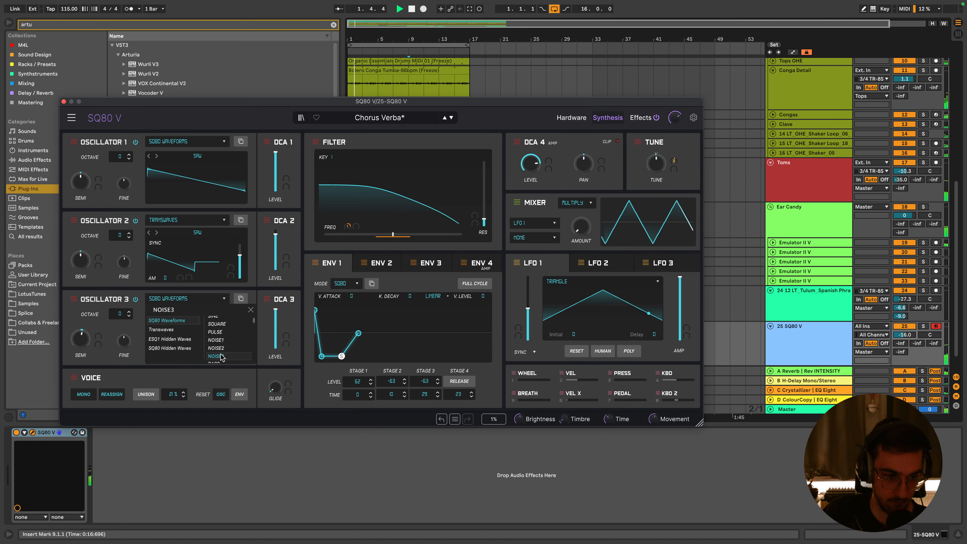
scroll(221, 357, "down", 1)
left_click(223, 337)
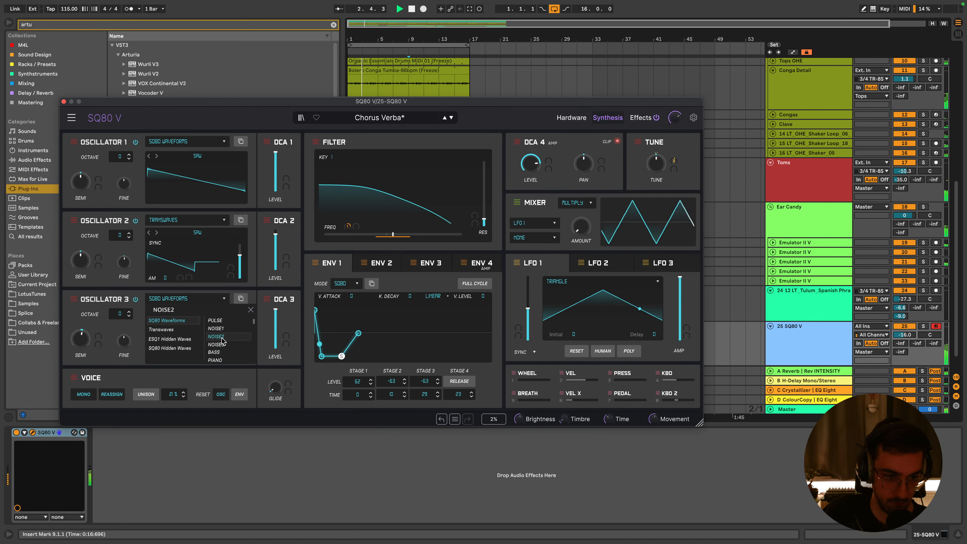
left_click(220, 330)
left_click(222, 343)
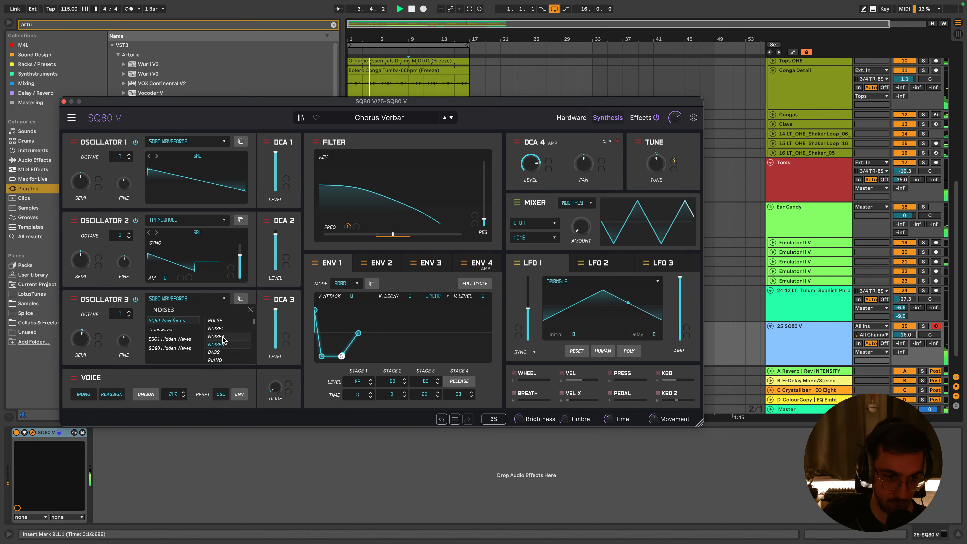
left_click(223, 337)
left_click(251, 309)
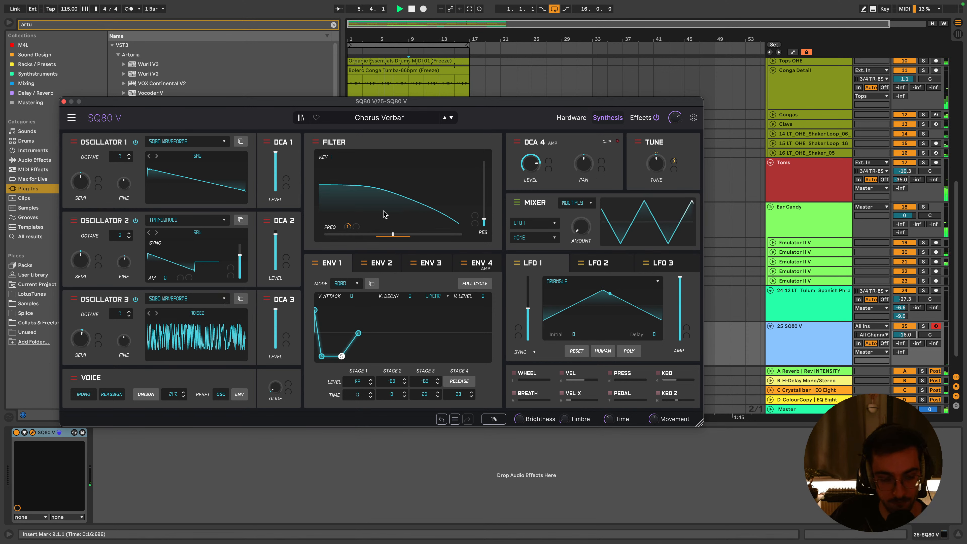
Lower DCA 3's level to 0.685 with Env 2 as its modulation source, and set Env 2's stage 2 to level -63 and time 22
left_click_drag(280, 319, 281, 331)
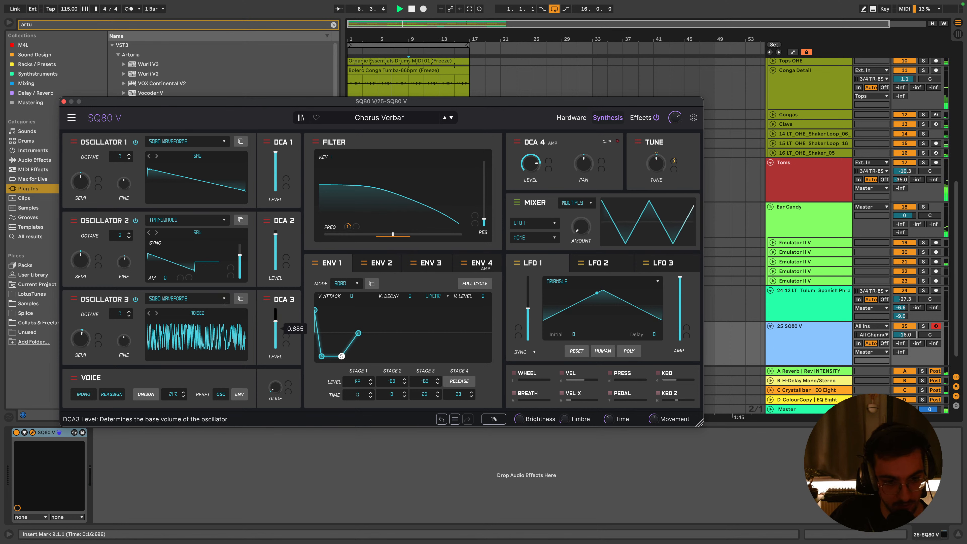
left_click(297, 337)
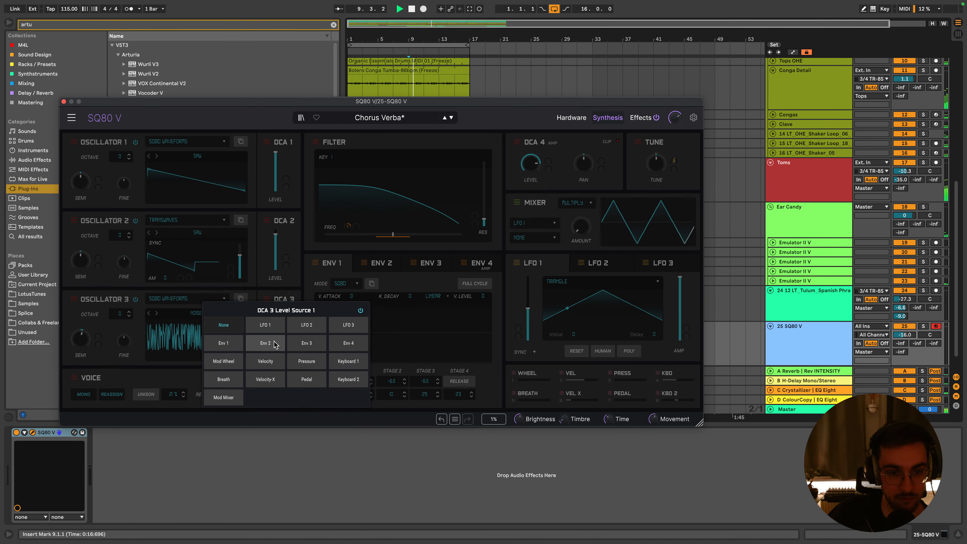
left_click(265, 342)
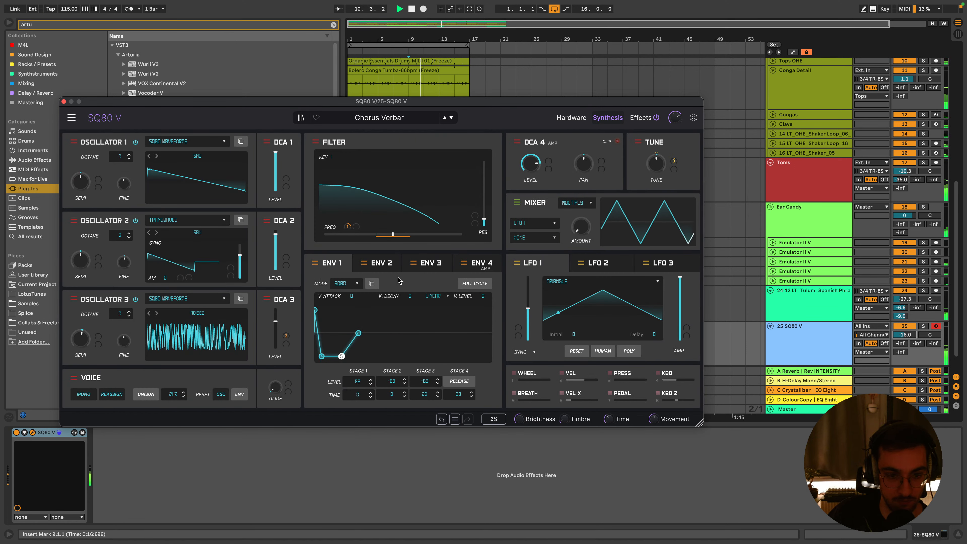
left_click(381, 263)
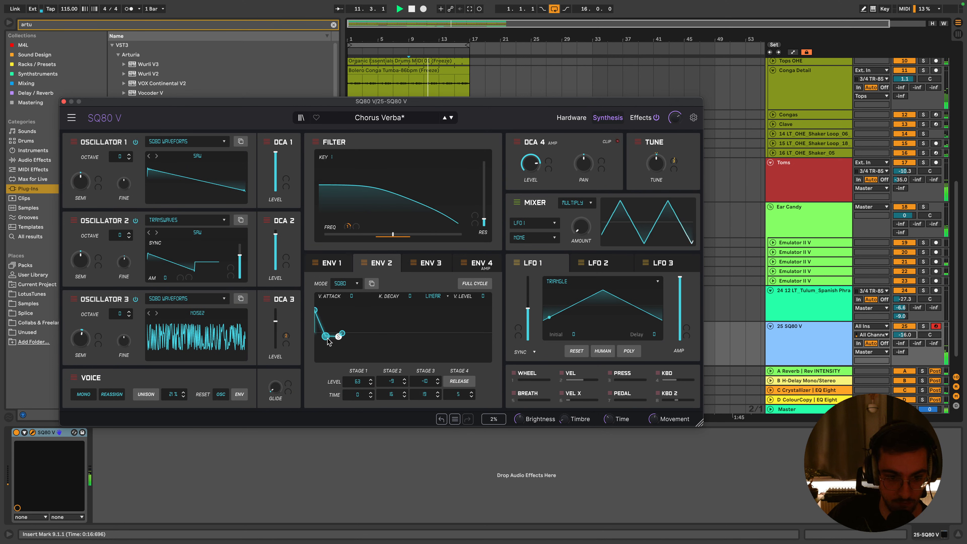
left_click_drag(328, 337, 331, 357)
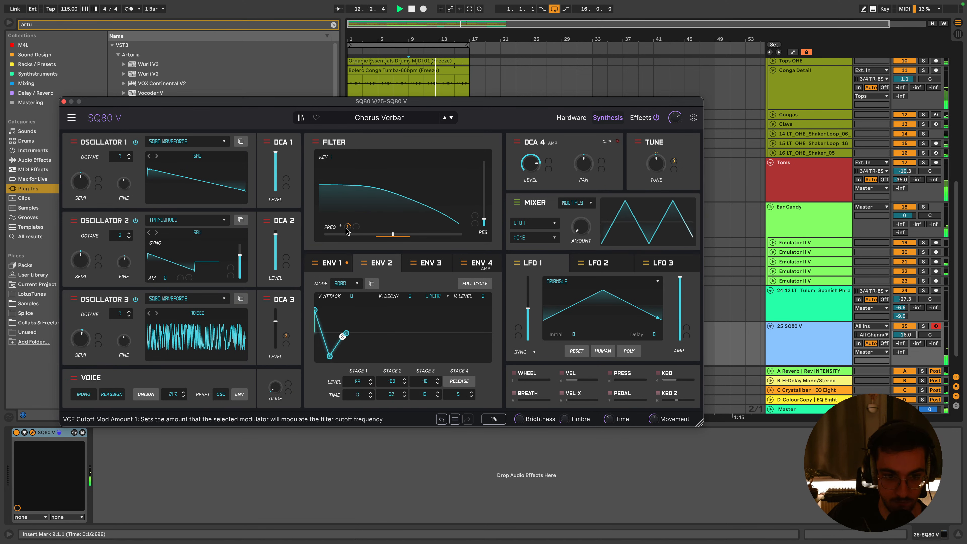
Lower the filter cutoff, raise Env 1's stage 4 time to 33 and adjust the LFO 3 modulation amount on Tune
left_click_drag(392, 234, 354, 234)
left_click(331, 263)
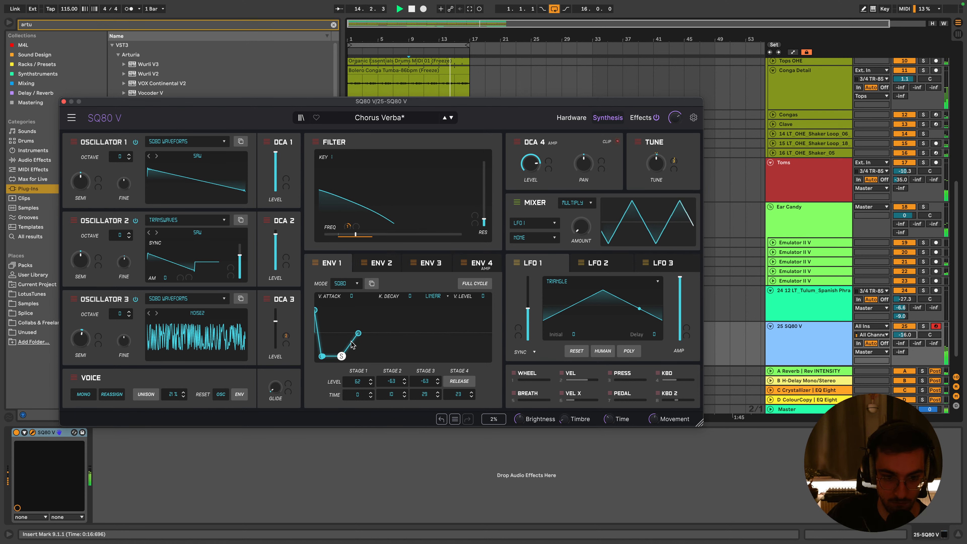
mouse_move(362, 389)
left_mouse_down()
mouse_move(396, 405)
mouse_move(364, 403)
left_mouse_up()
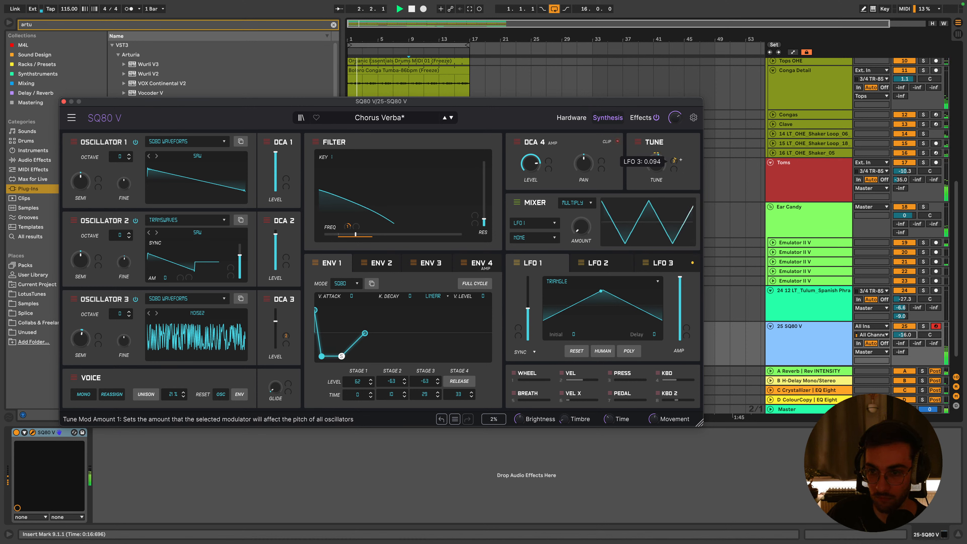
left_click_drag(674, 161, 674, 165)
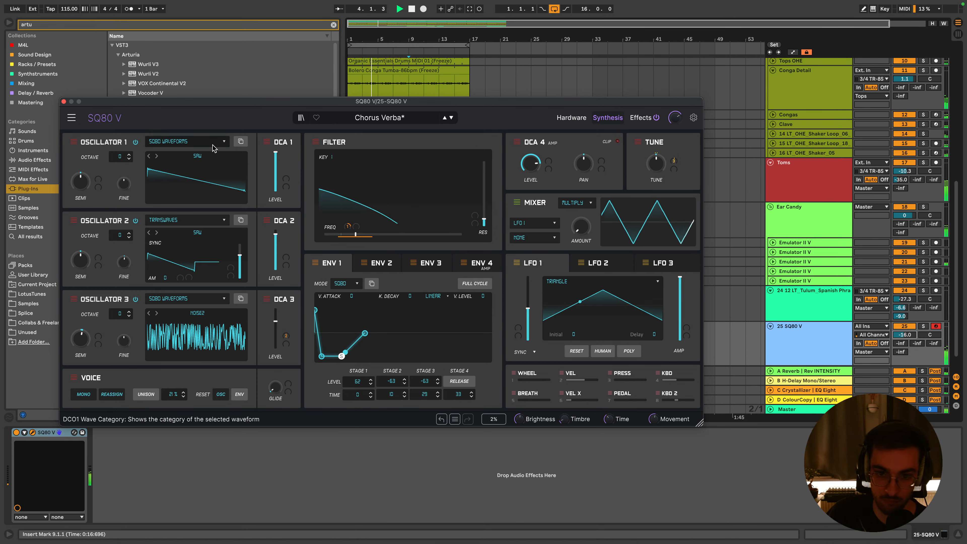
left_click(64, 102)
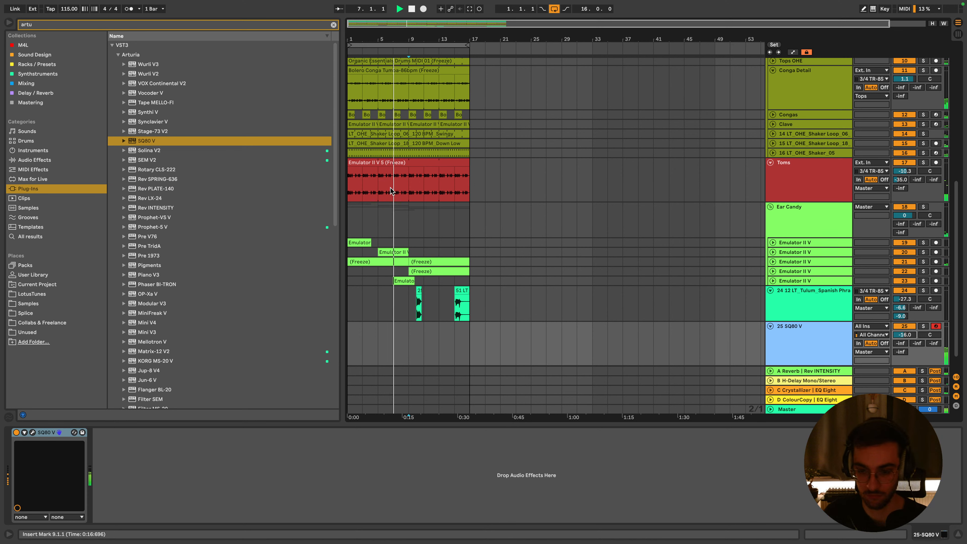
Record a MIDI part on the SQ80 V track and delete the portion of the clip after bar 9
scroll(816, 332, "down", 1)
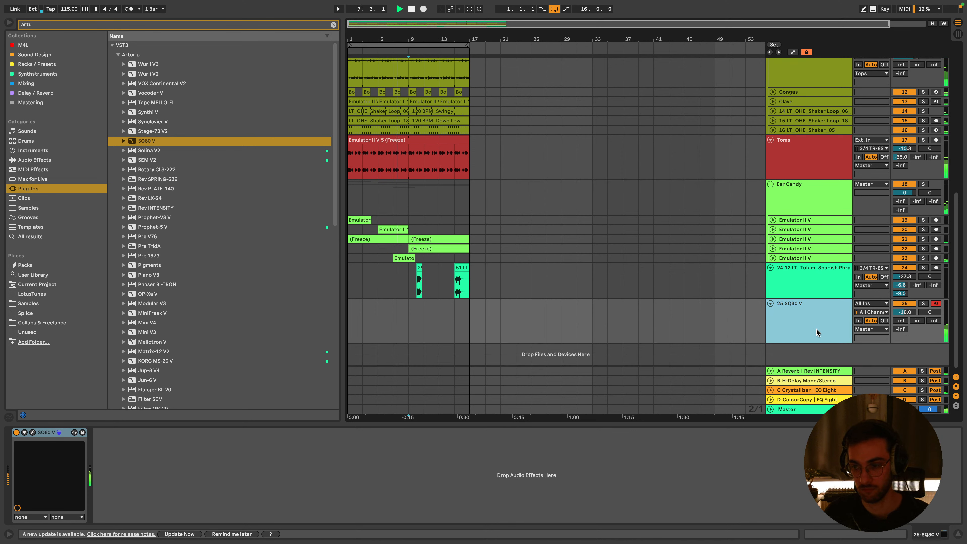
left_click(423, 8)
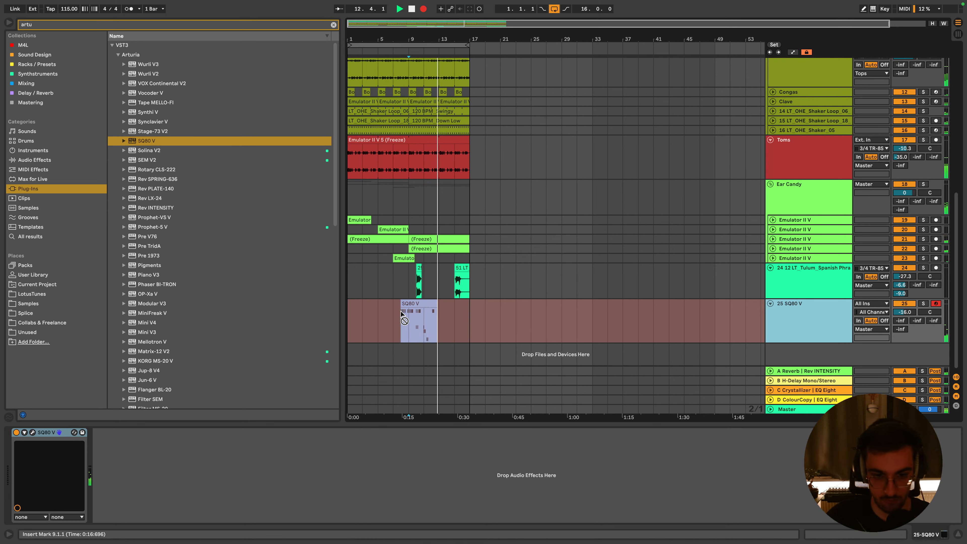
key("space")
left_click(405, 304)
left_click(416, 303)
key("Delete")
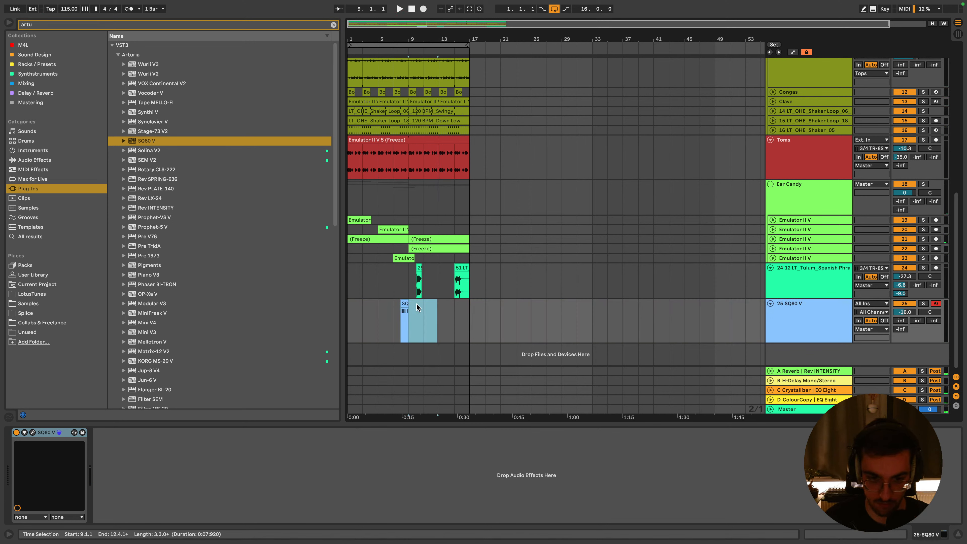
Quantize all notes in the remaining SQ80 V clip and audition the result
double_click(403, 304)
left_click(410, 330)
key("ctrl+a")
key("ctrl+u")
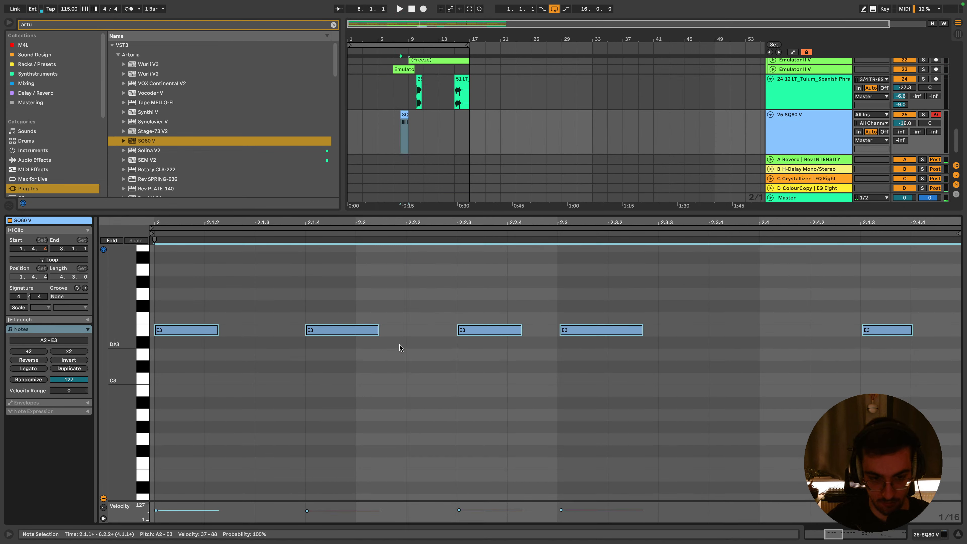
key("space")
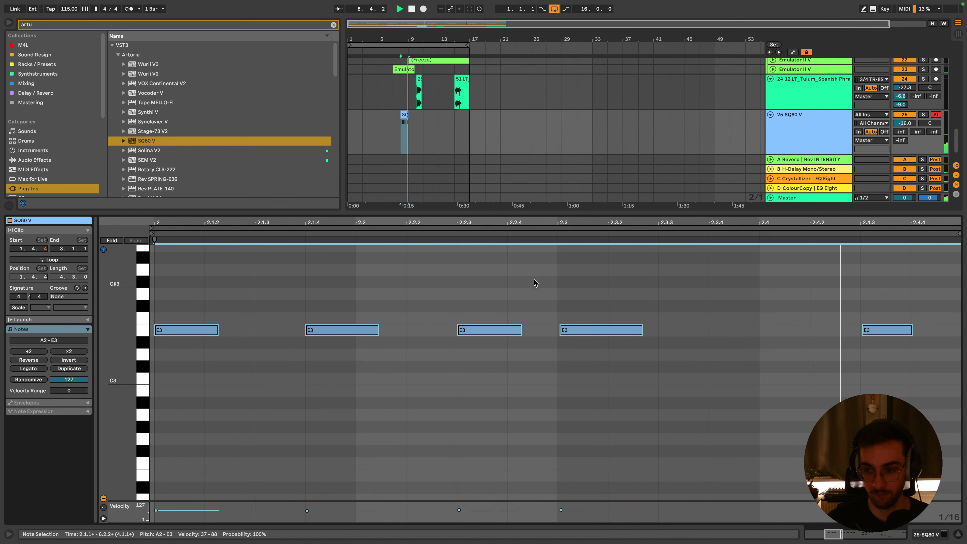
key("shift+Tab")
key("space")
Move the SQ80 V clip to bar 1, loop its notes from 2.1.1 to 3.1.1 and extend the clip to bar 17
left_click_drag(404, 305, 351, 303)
double_click(351, 303)
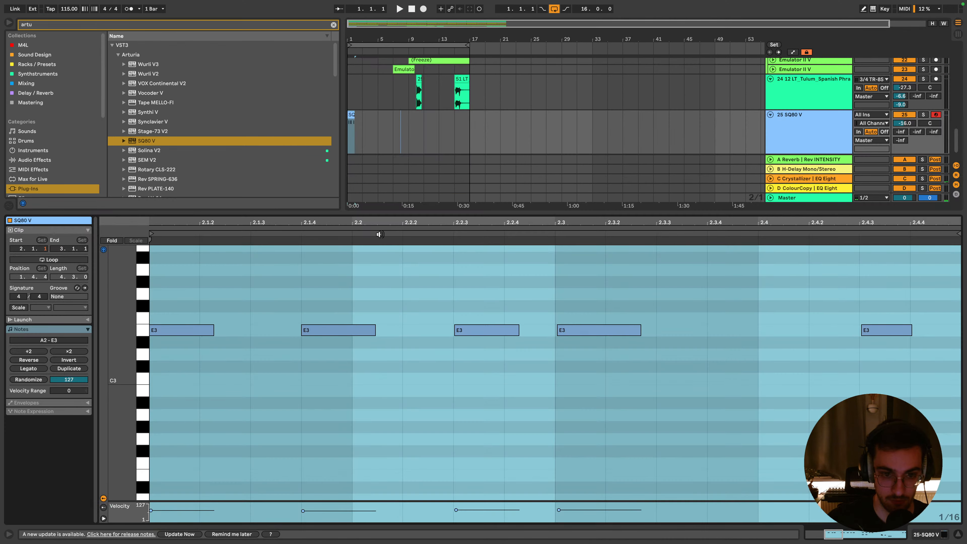
left_click(382, 230)
key("ctrl+l")
left_click(361, 127)
left_click_drag(355, 116, 470, 117)
During playback, adjust SQ80 V's Tune modulation, set Env 1's stage 1 to level 63 and time 2, and lower DCA 4's level to about 0.544
key("shift+Tab")
left_click(32, 432)
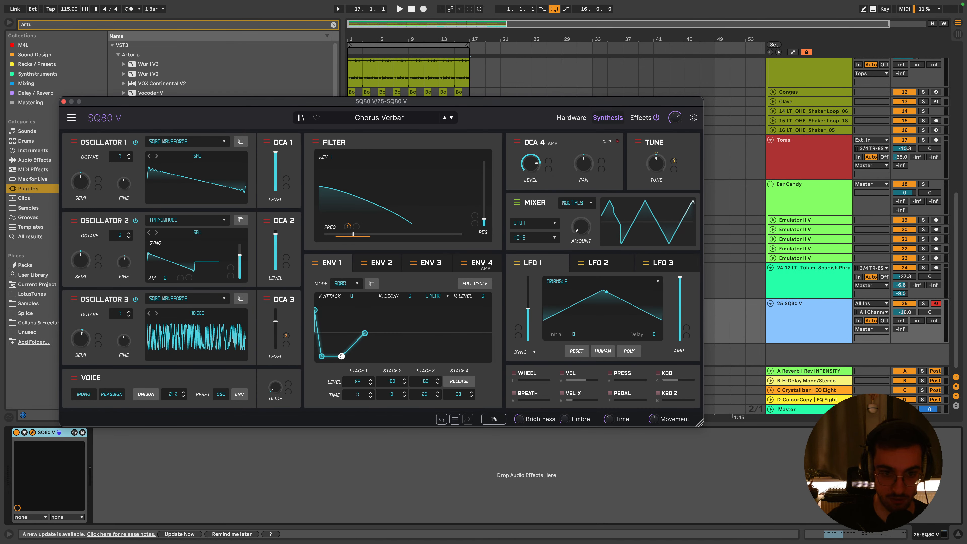
key("space")
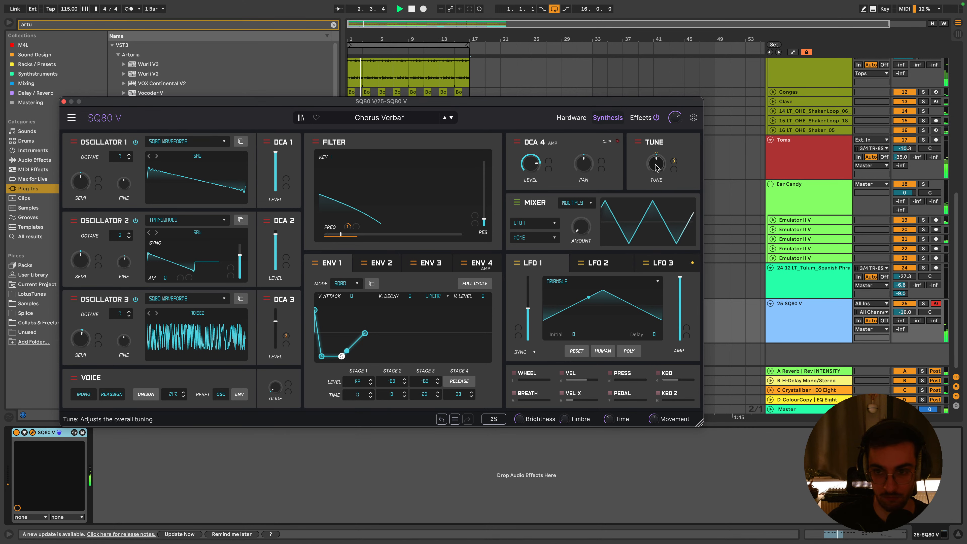
left_click_drag(674, 161, 674, 164)
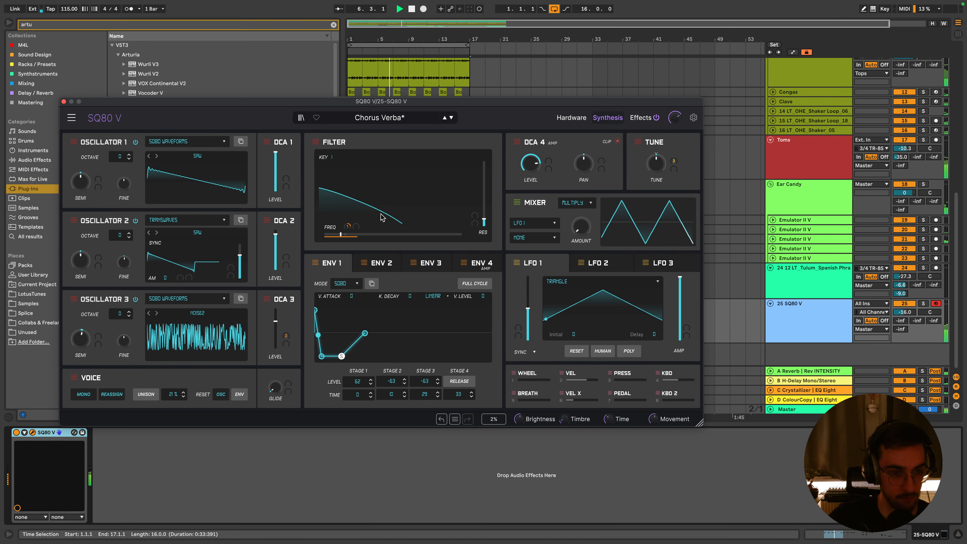
left_click_drag(317, 315, 318, 313)
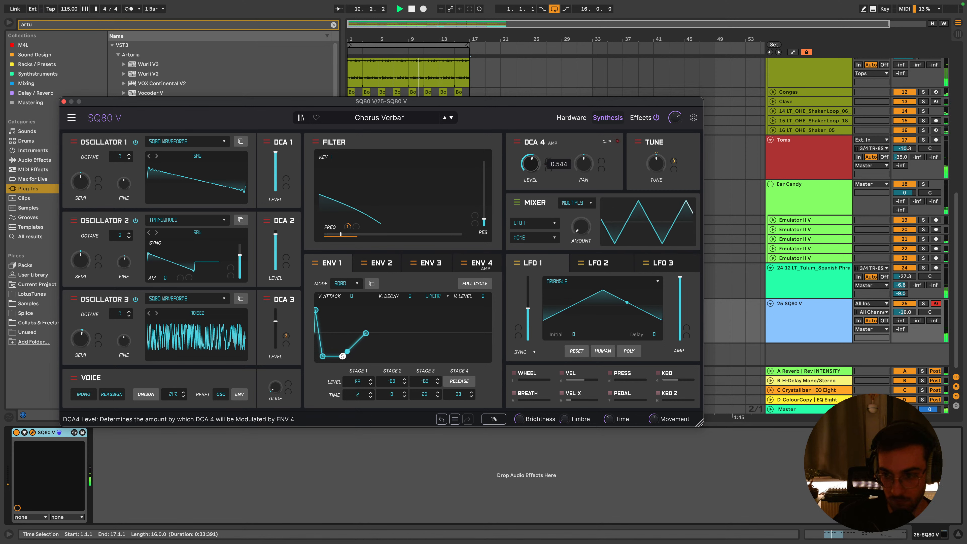
left_click(63, 102)
Add an A3 note at 2.4.2 in the looped SQ80 V clip with velocity 95
double_click(362, 321)
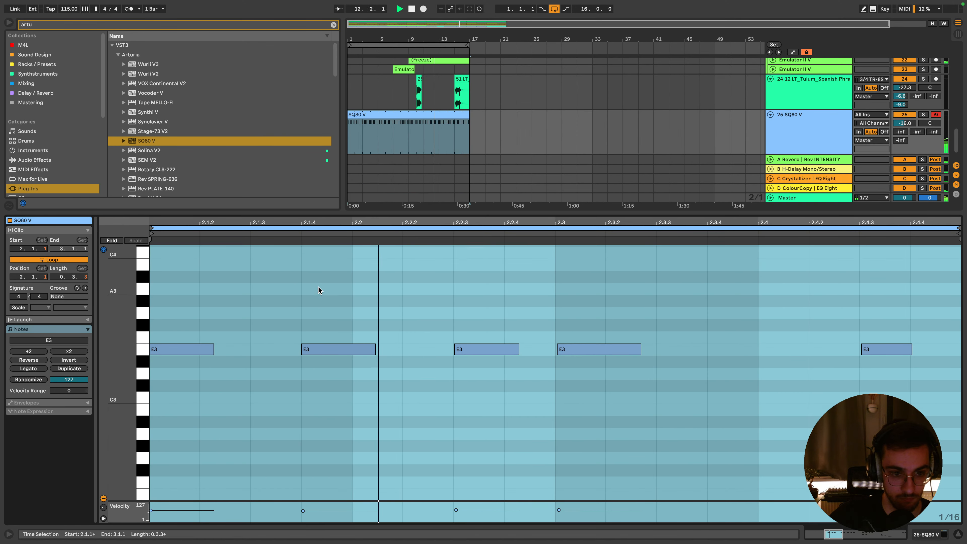
double_click(270, 288)
scroll(283, 330, "up", 1)
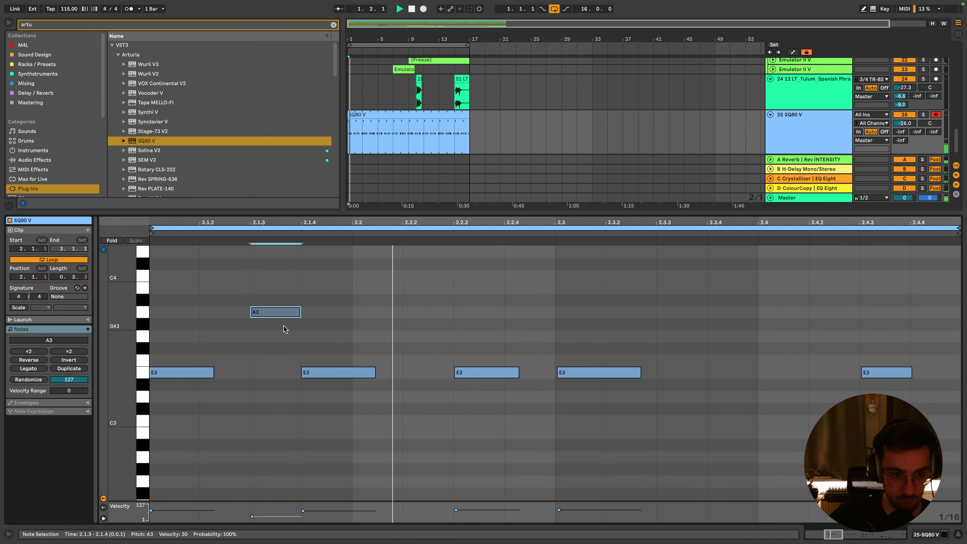
left_click_drag(290, 311, 770, 289)
left_click_drag(829, 308, 827, 309)
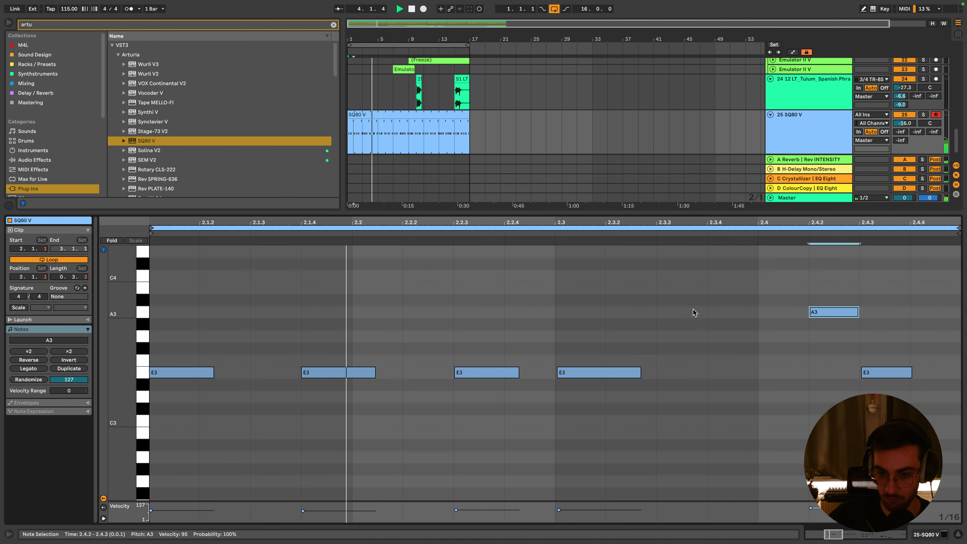
Nudge all notes in the SQ80 V clip very slightly later than the grid during playback
key("space")
key("super+a")
left_click_drag(317, 374, 319, 374)
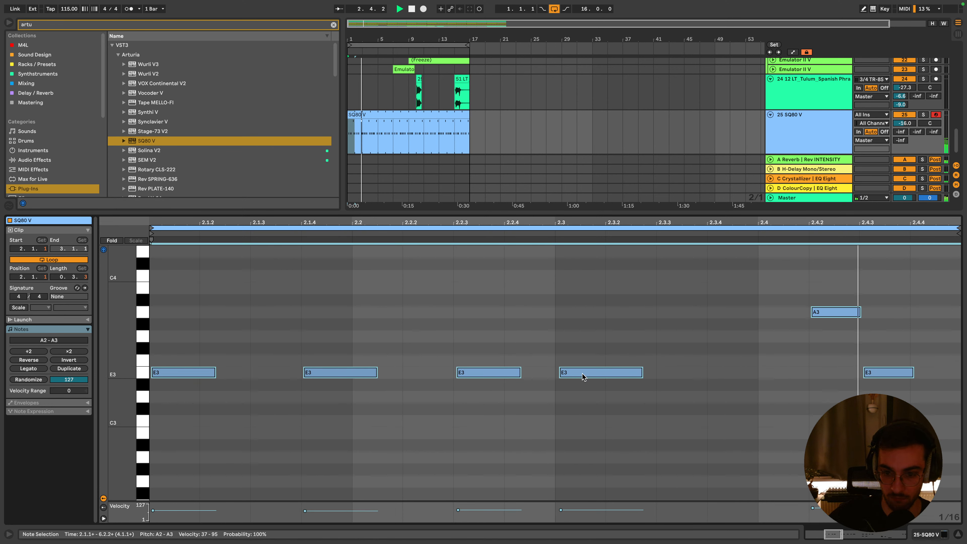
left_click_drag(582, 374, 580, 377)
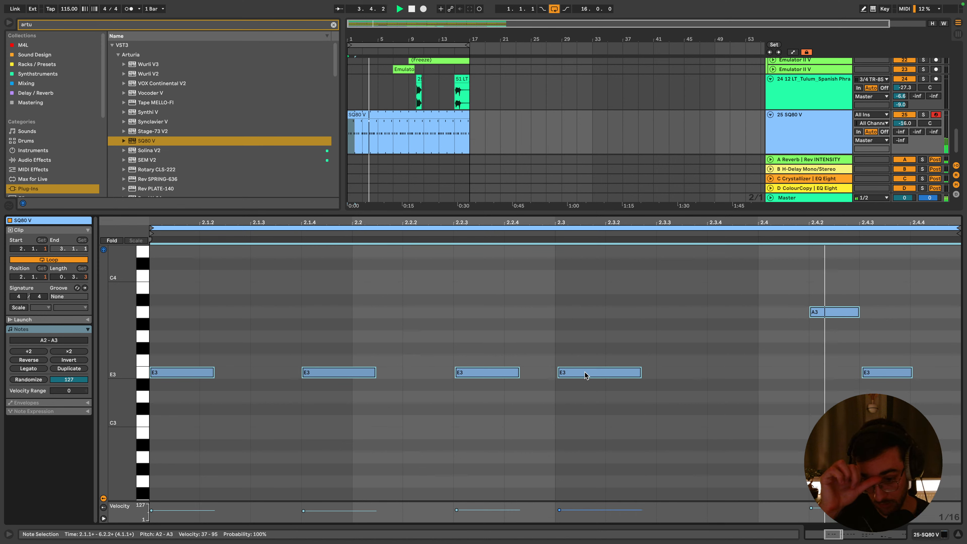
key("shift+Tab")
left_click(375, 304)
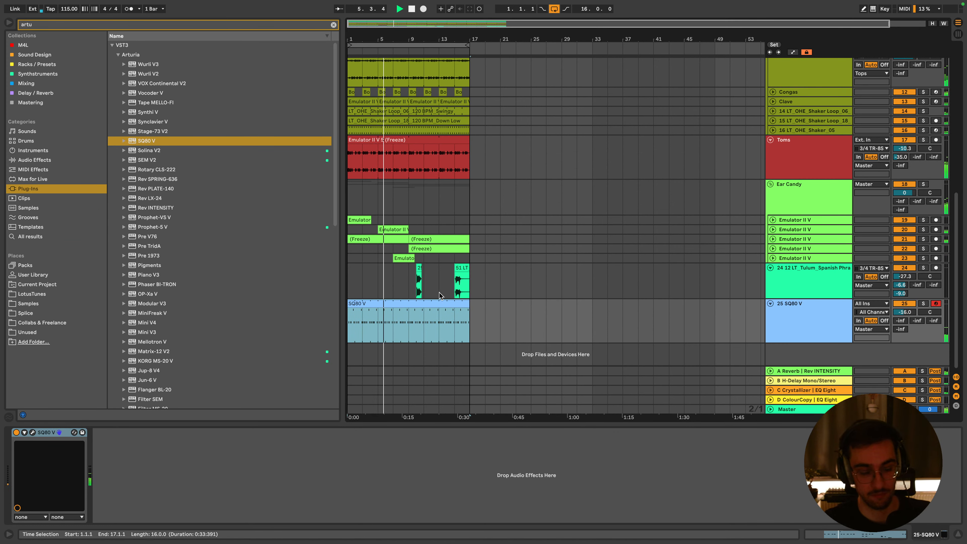
scroll(396, 293, "up", 3)
scroll(419, 292, "down", 3)
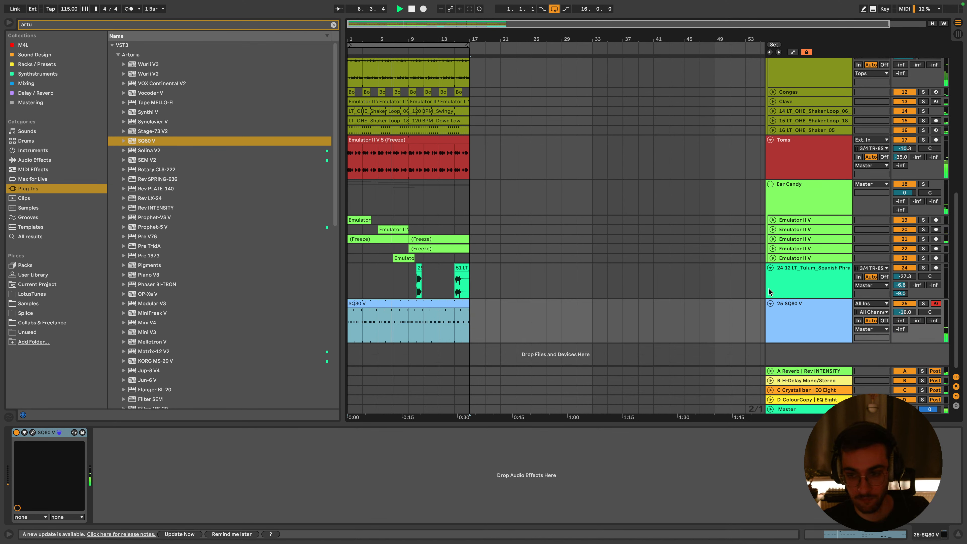
left_click(439, 284)
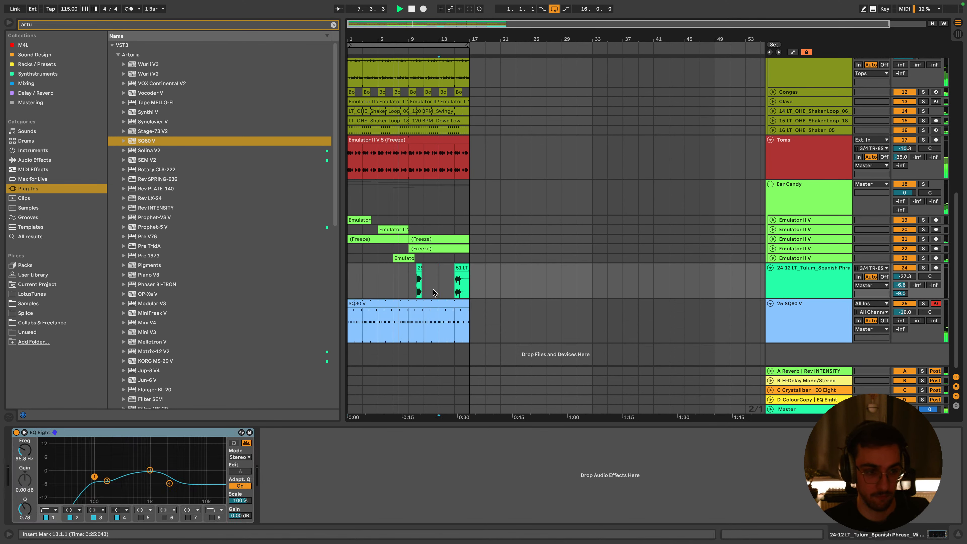
Configure the SQ80 V device to expose its Filter Cutoff Frequency parameter
left_click(386, 304)
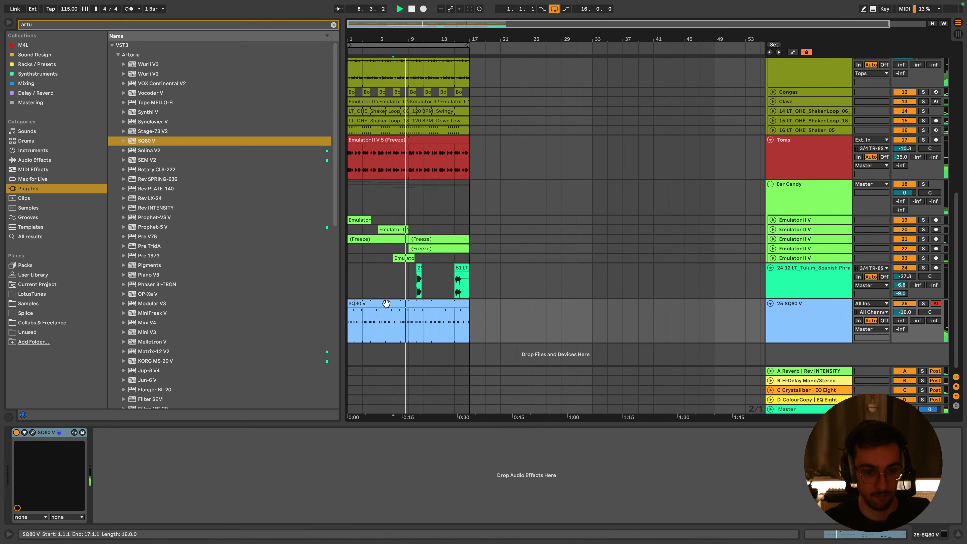
left_click(25, 432)
left_click(33, 433)
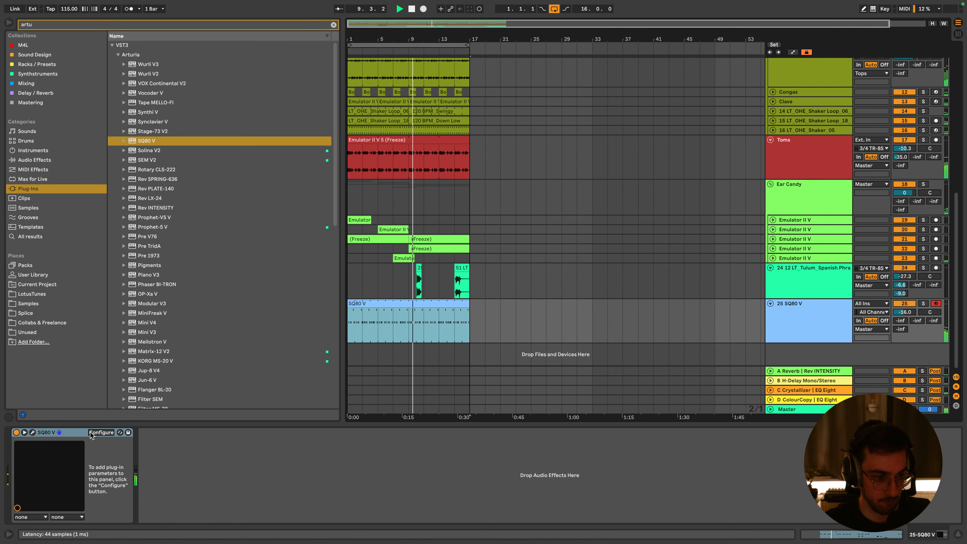
left_click(341, 234)
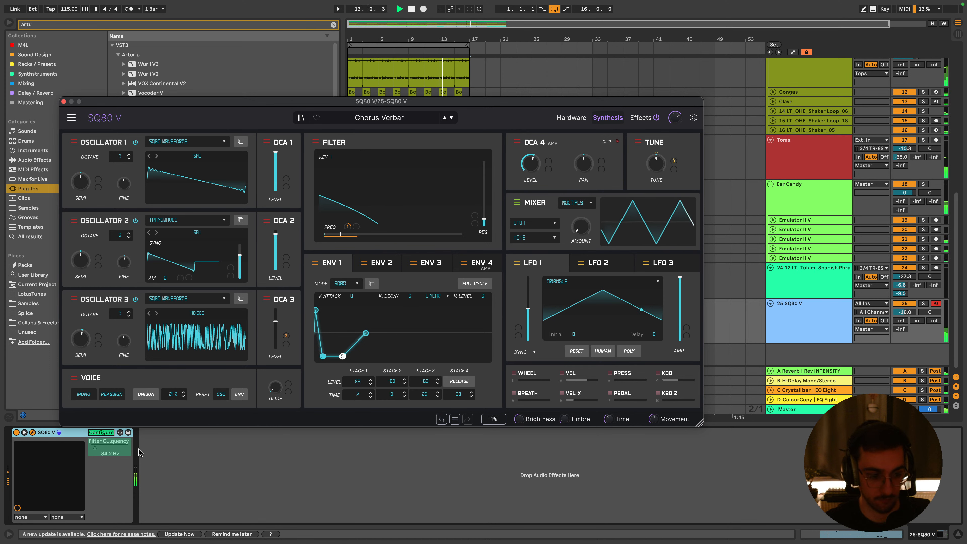
left_click(105, 433)
left_click(105, 432)
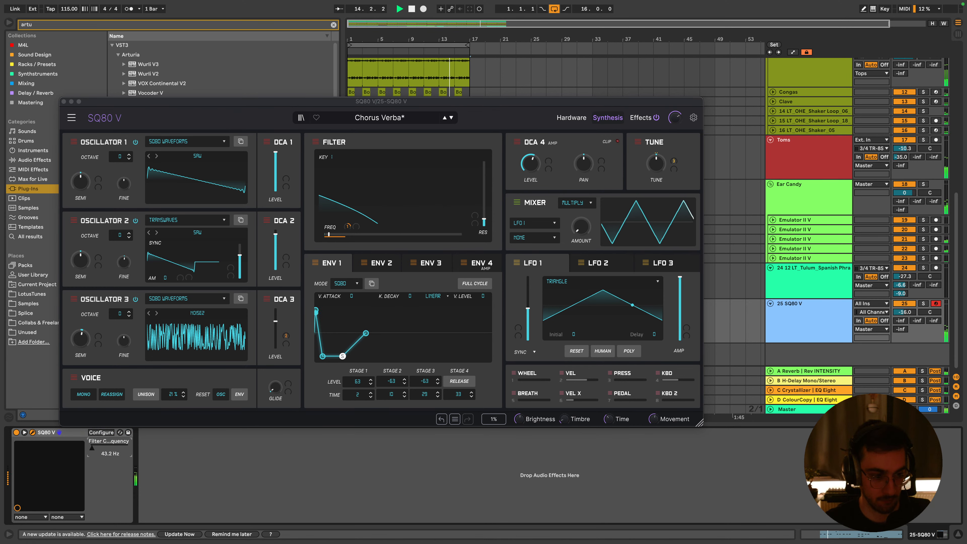
Automate SQ80 V's filter cutoff to hold 111 Hz until bar 15, then ramp up to about 38082 Hz at bar 17
left_click(64, 102)
key("a")
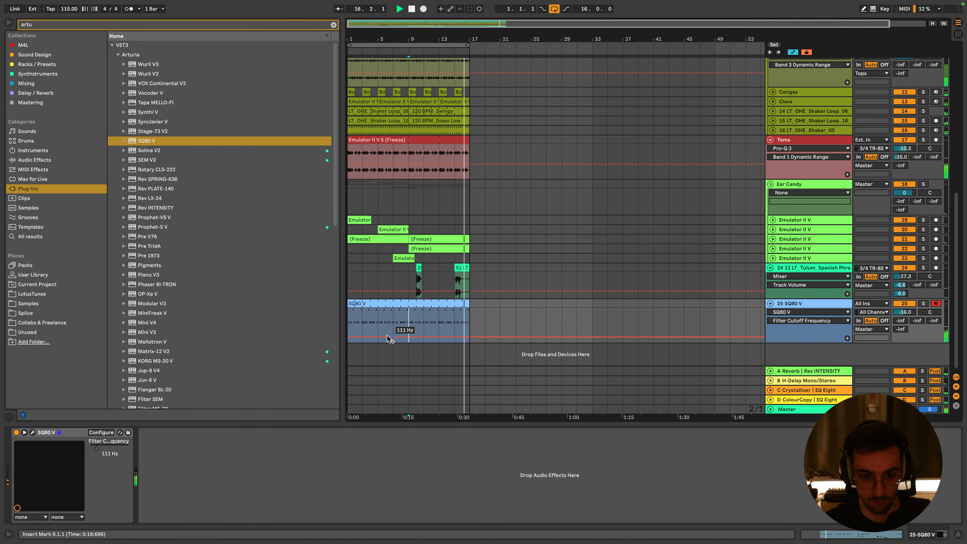
left_click(455, 337)
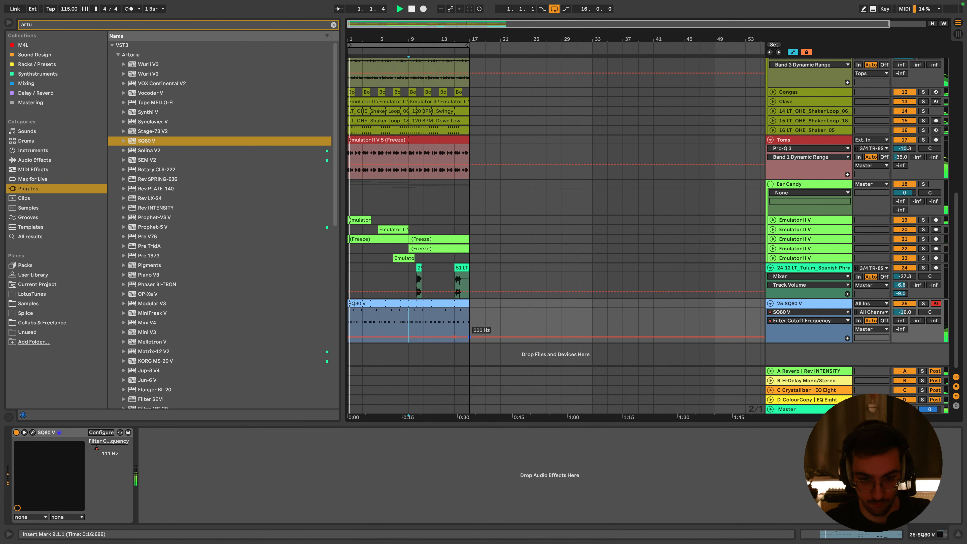
left_click_drag(469, 337, 469, 312)
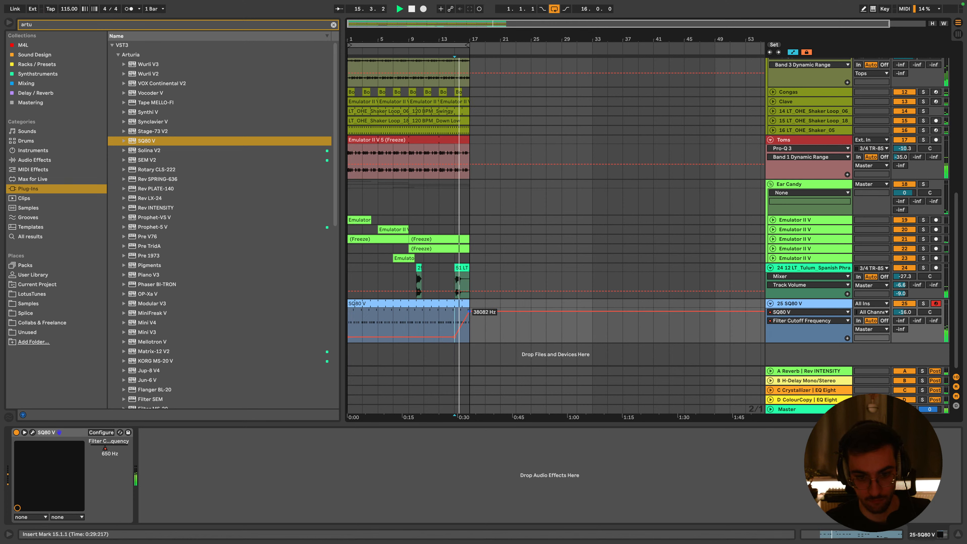
Reshape SQ80 V's Envelope 1 by setting the stage 3 time to 63 and pulling the stage 2 point back close to the start
left_click(32, 433)
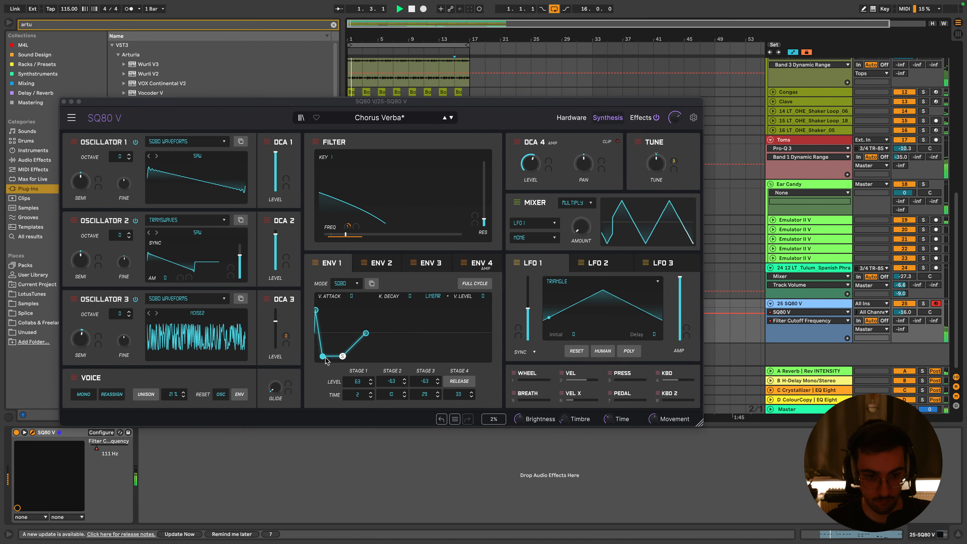
left_click_drag(325, 360, 387, 357)
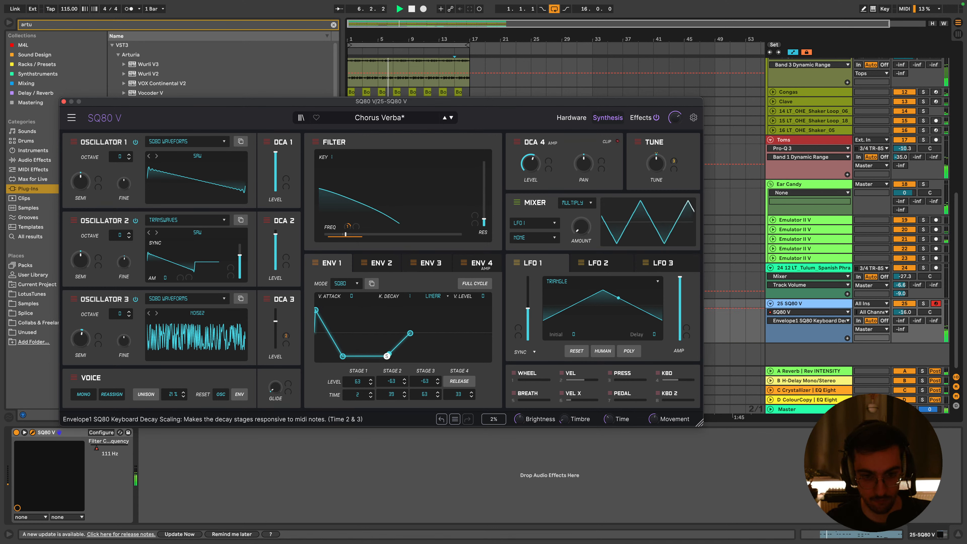
left_click_drag(343, 356, 321, 370)
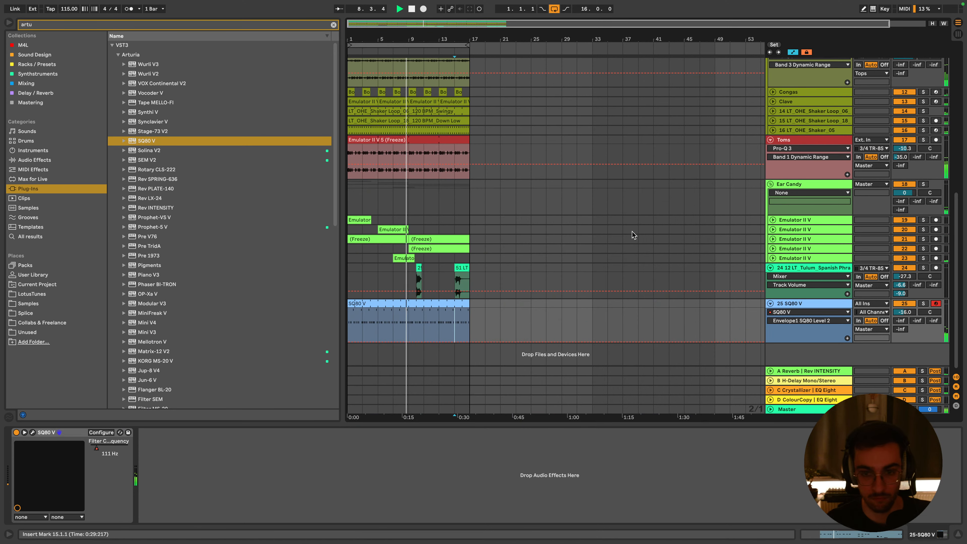
left_click(63, 101)
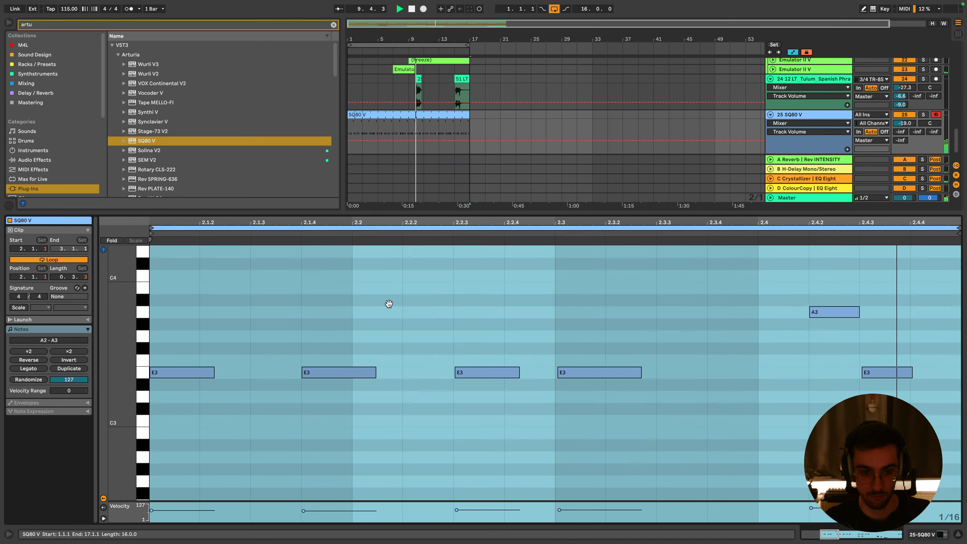
Delete the A3 note at 2.4.2 from the looped SQ80 V clip and return to the device view
double_click(388, 304)
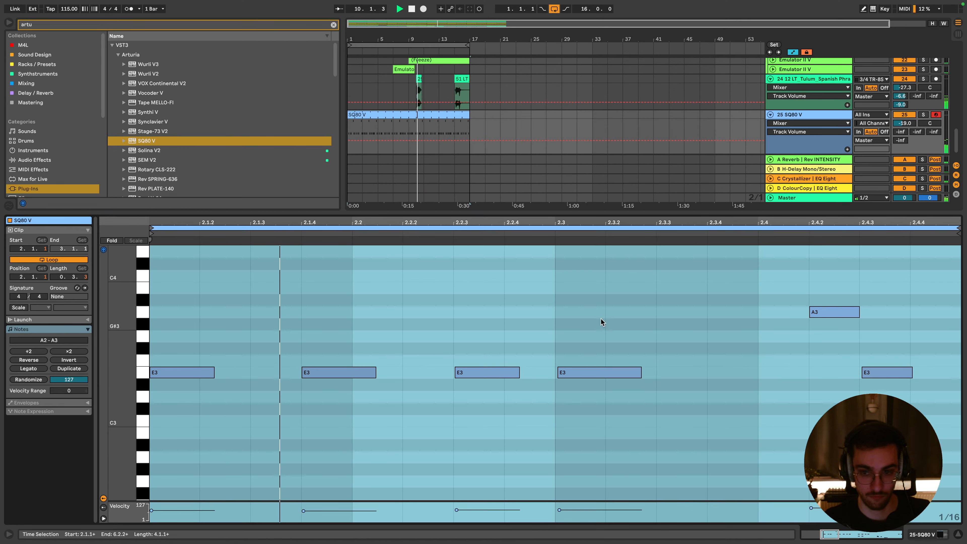
left_click(843, 313)
key("Delete")
key("shift+Tab")
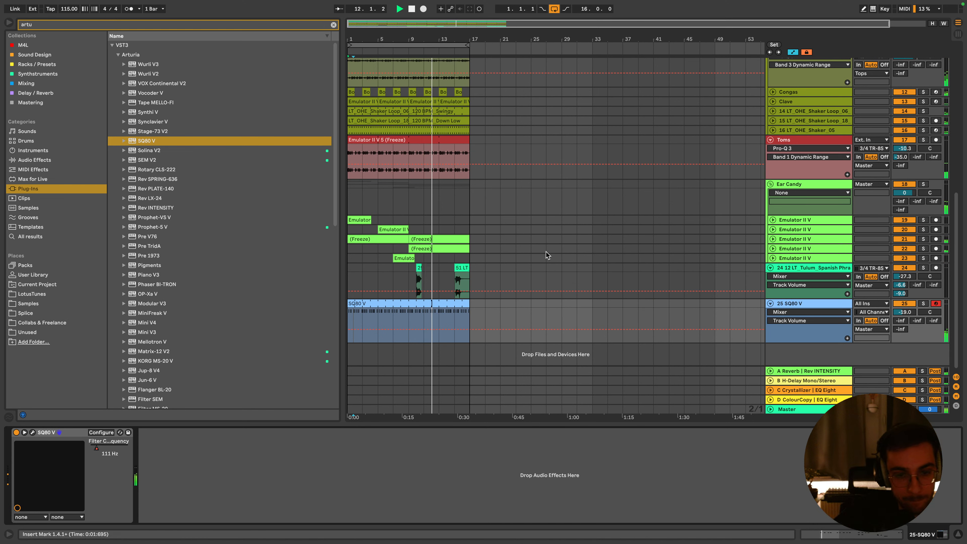
Hide the automation lanes across the arrangement tracks
scroll(485, 252, "up", 5)
scroll(487, 253, "up", 5)
left_click(792, 217)
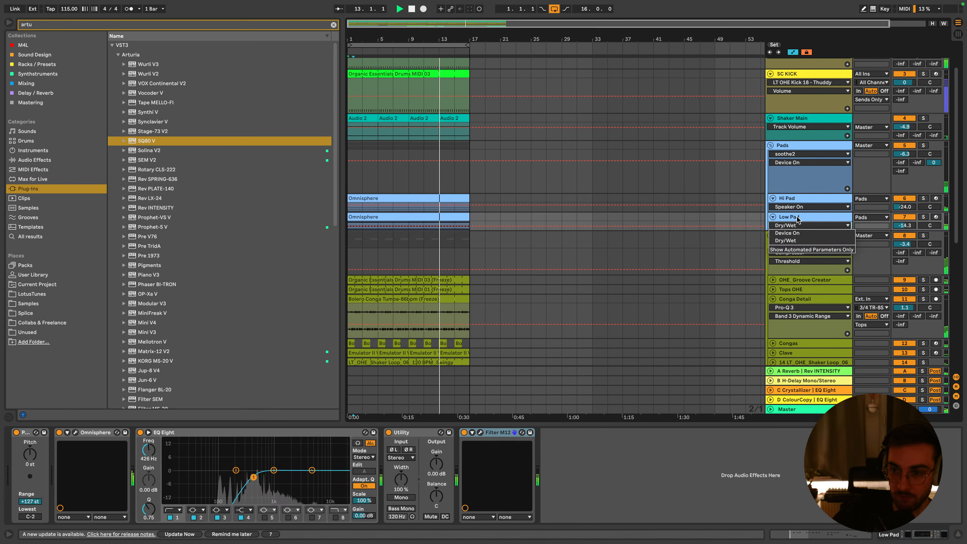
left_click(396, 174)
key("a")
scroll(398, 176, "down", 2)
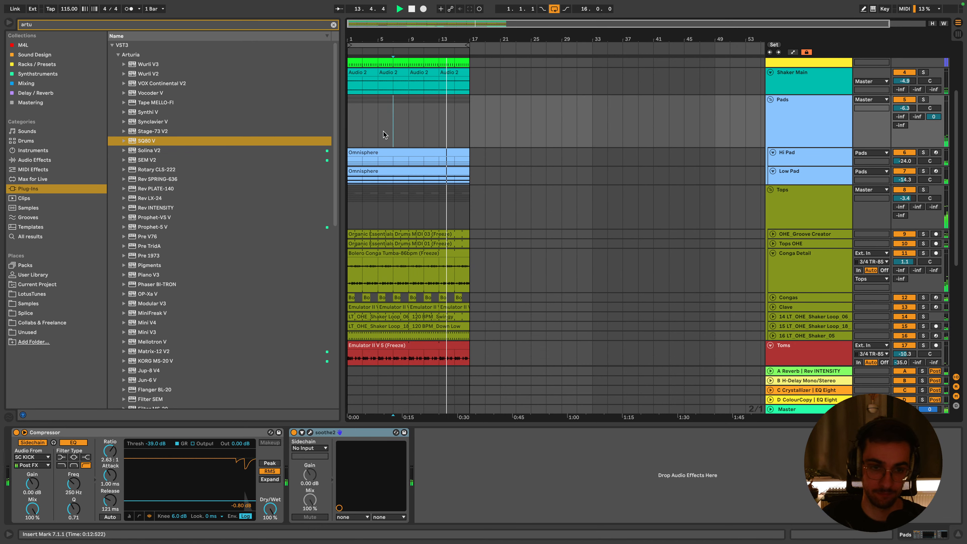
Select the entire 16-bar arrangement and duplicate it three times so it extends to bar 65
left_click(384, 135)
key("super+a")
scroll(383, 135, "down", 7)
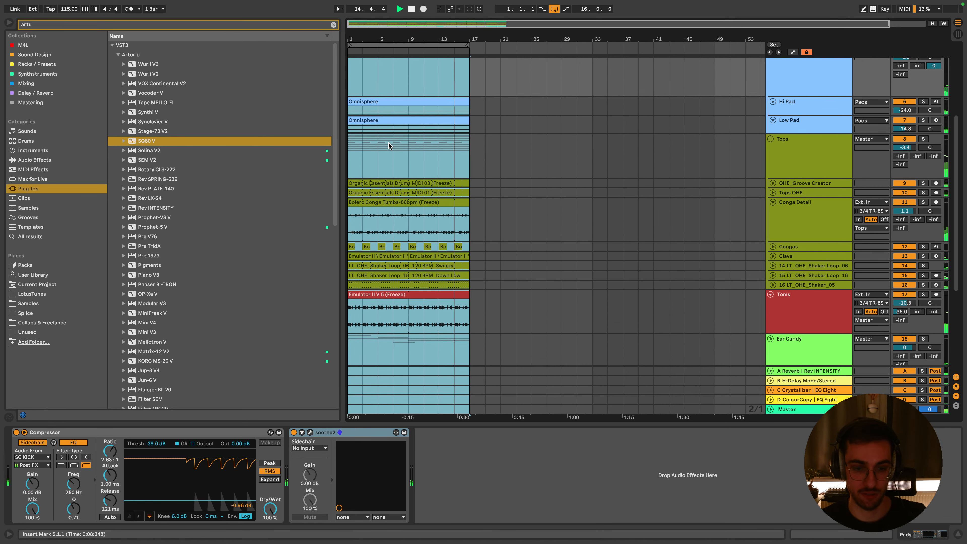
key("super+d")
key("super+d")
key("super+d")
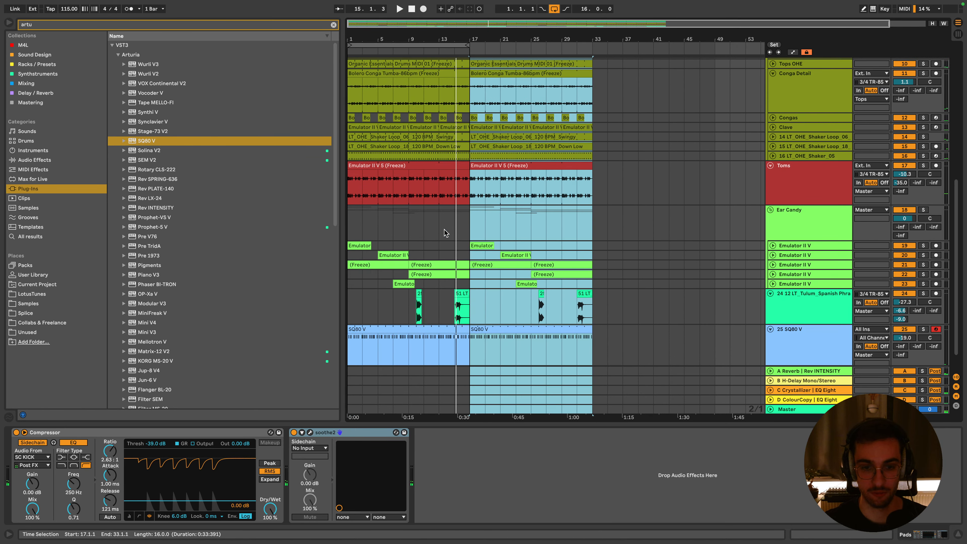
left_click_drag(481, 35, 481, 11)
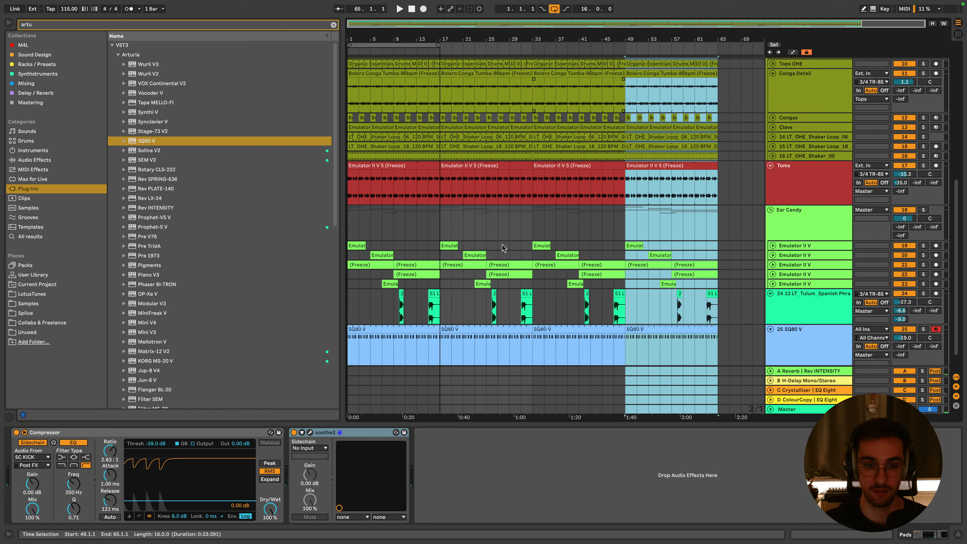
Delete the SQ80 V and Toms clips from the first 16 bars of the arrangement
left_click(383, 329)
key("Delete")
scroll(382, 327, "up", 1)
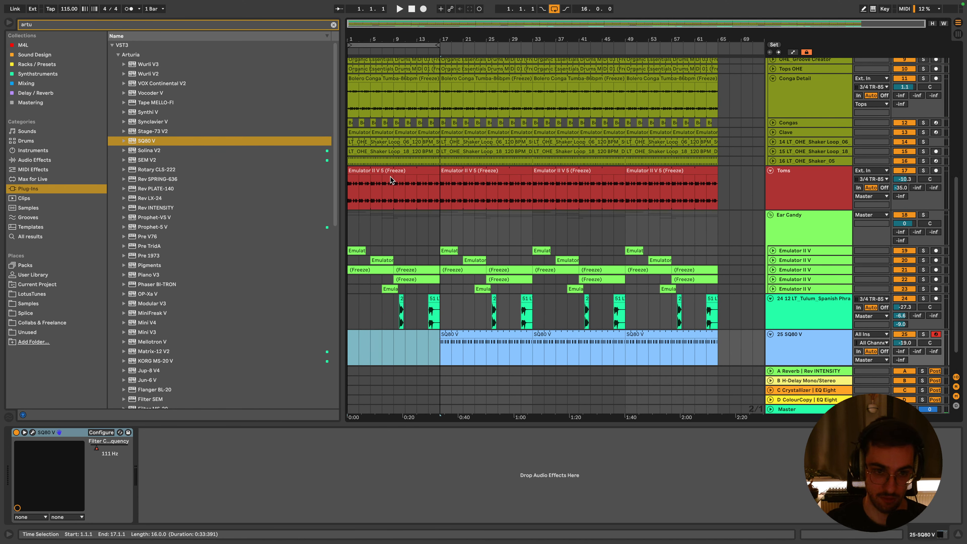
left_click(389, 169)
key("Delete")
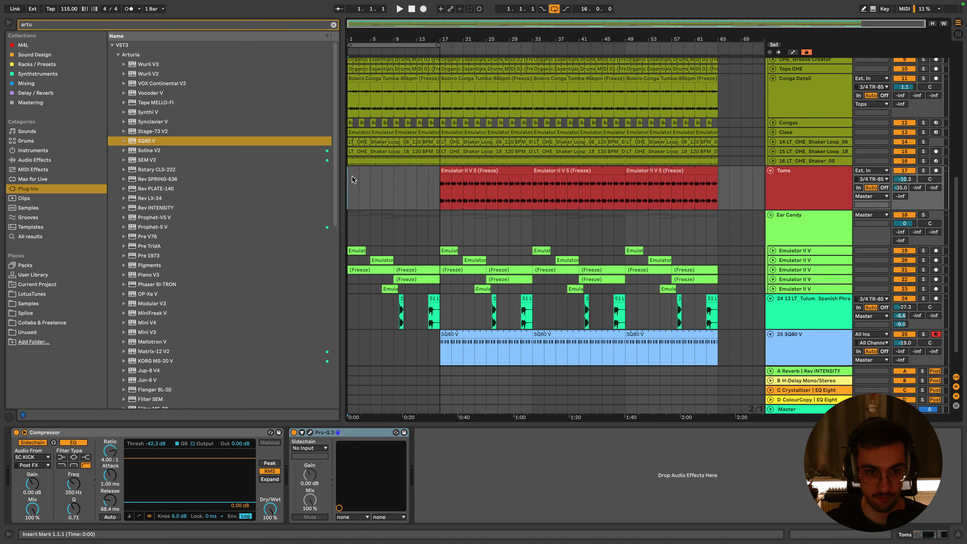
Play from the start and clear the clips on the Ear Candy subtracks and the Tulum Spanish Phrase track from bar 1 to bar 9
key("space")
scroll(371, 212, "up", 1)
scroll(374, 212, "up", 2)
left_click(357, 320)
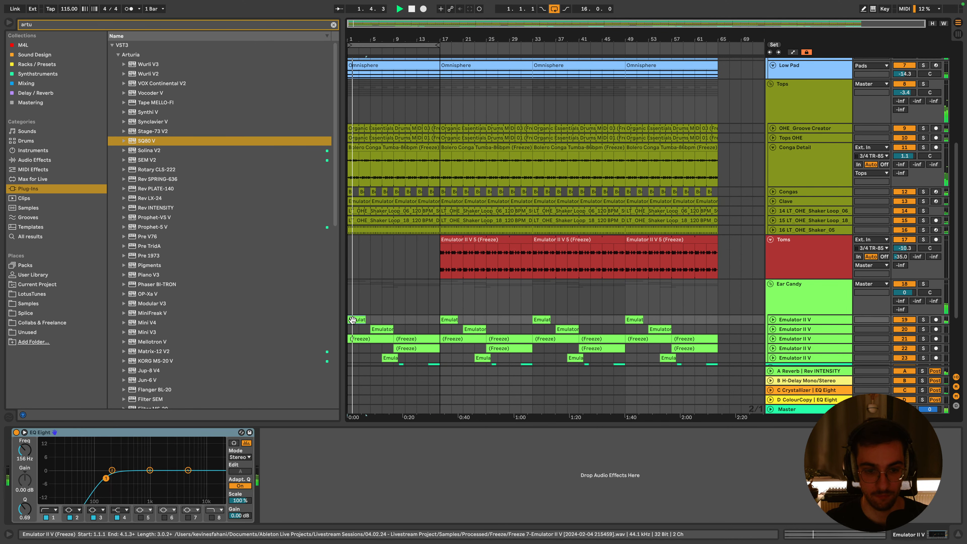
scroll(389, 329, "down", 3)
left_click_drag(391, 333, 348, 263)
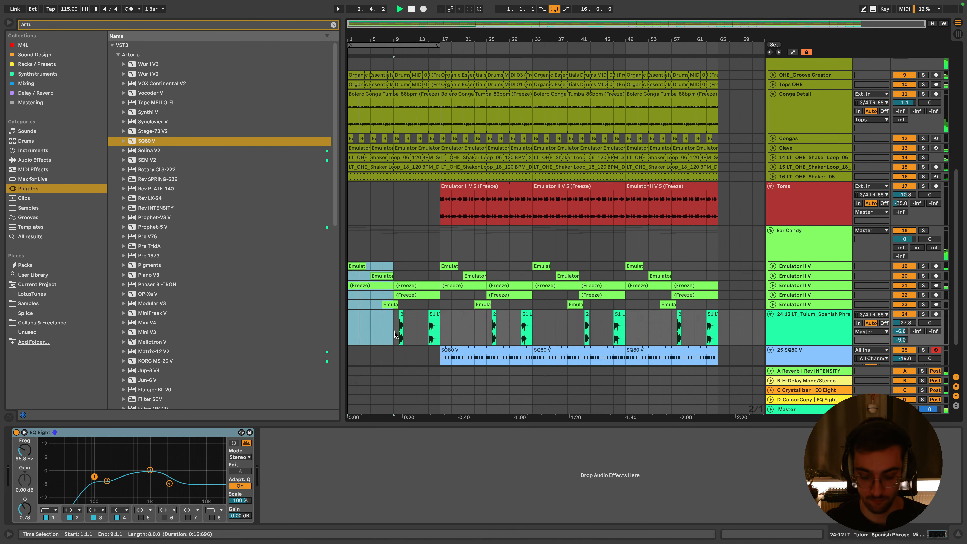
key("Delete")
left_click(388, 257)
scroll(392, 259, "up", 8)
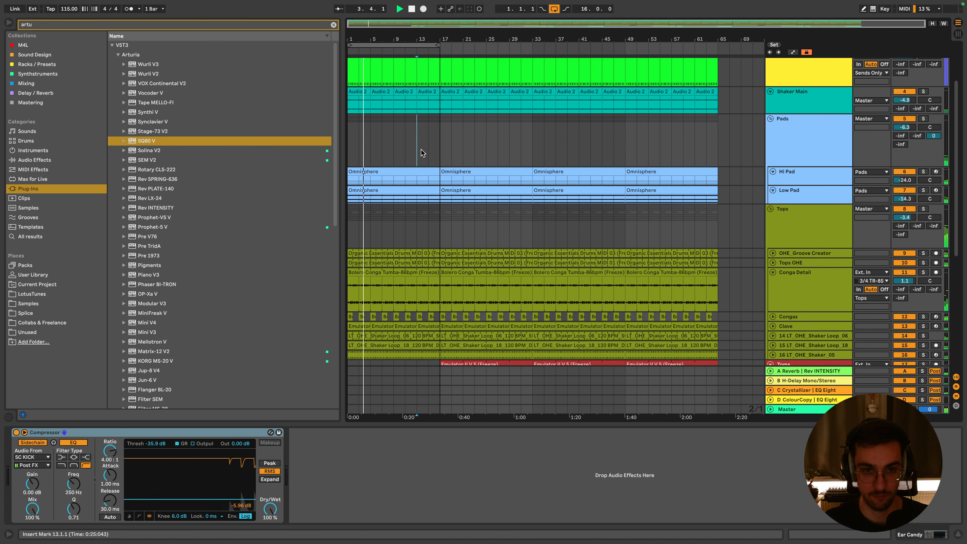
Clear the plug-in search in the browser while the arrangement plays
left_click(416, 147)
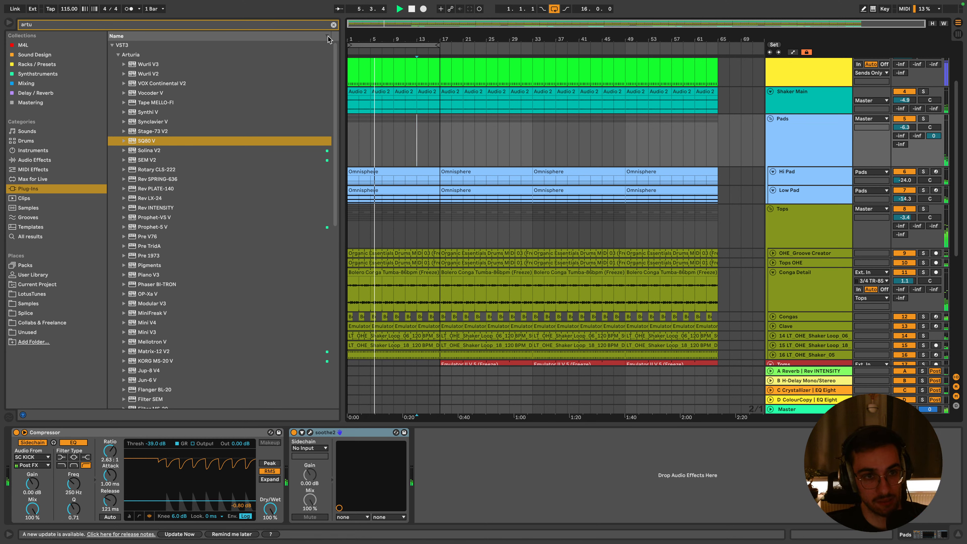
left_click(334, 24)
left_click(384, 139)
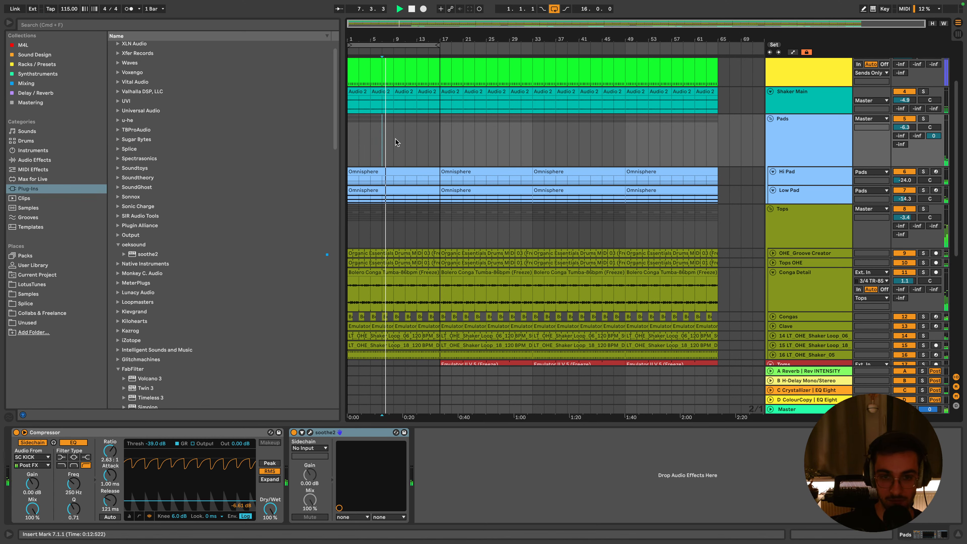
Review which pad, percussion, Toms and Ear Candy layers play in the first 16 bars and where they enter
scroll(395, 139, "down", 6)
left_click(431, 249)
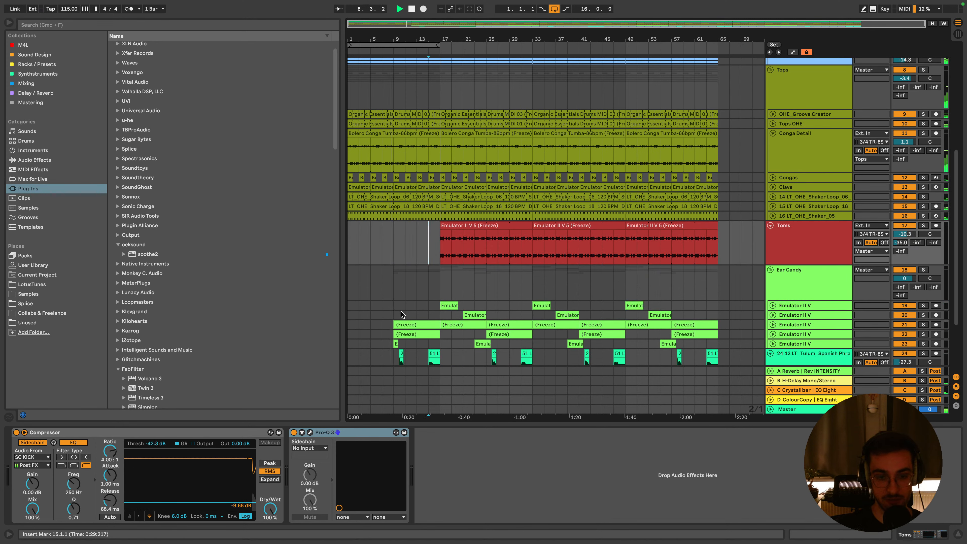
left_click(405, 325)
left_click(395, 289)
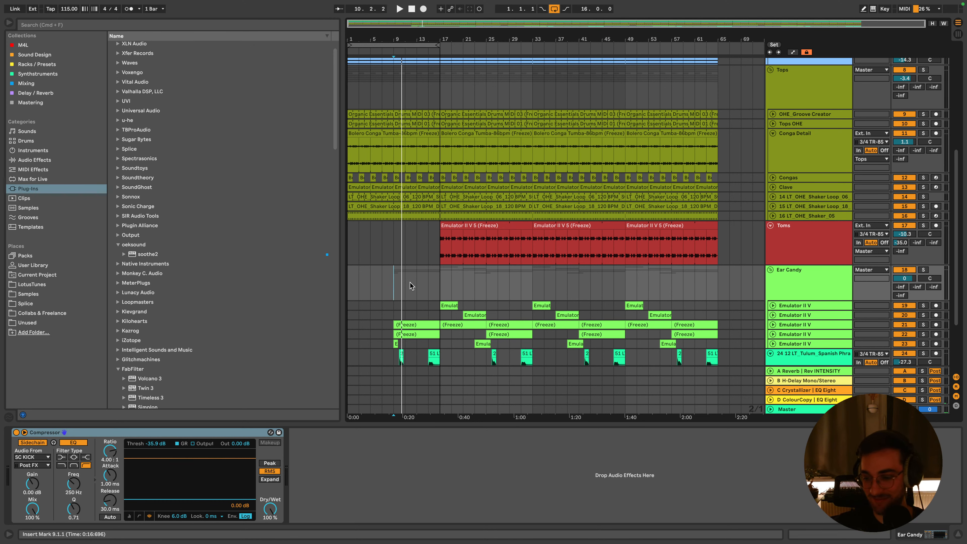
left_click(394, 286)
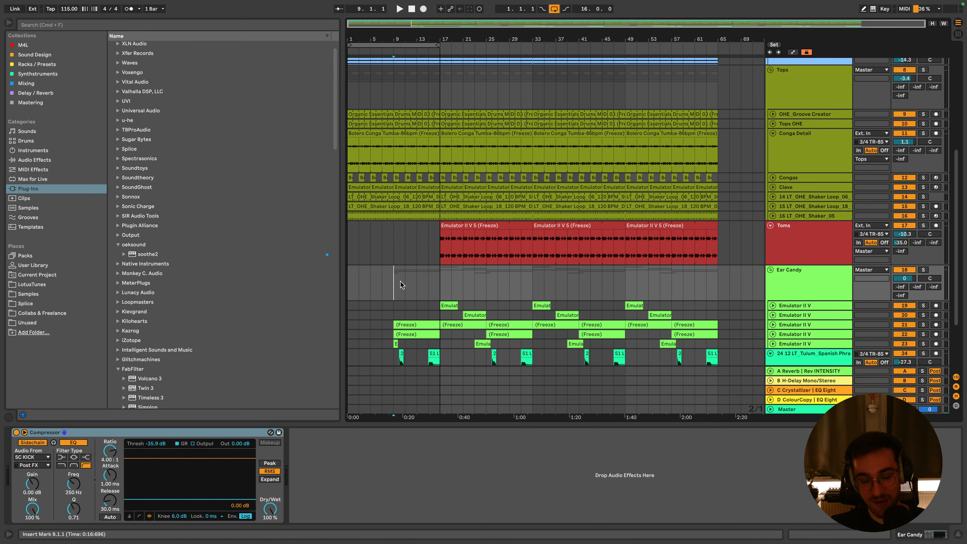
scroll(392, 280, "up", 5)
left_click(393, 252)
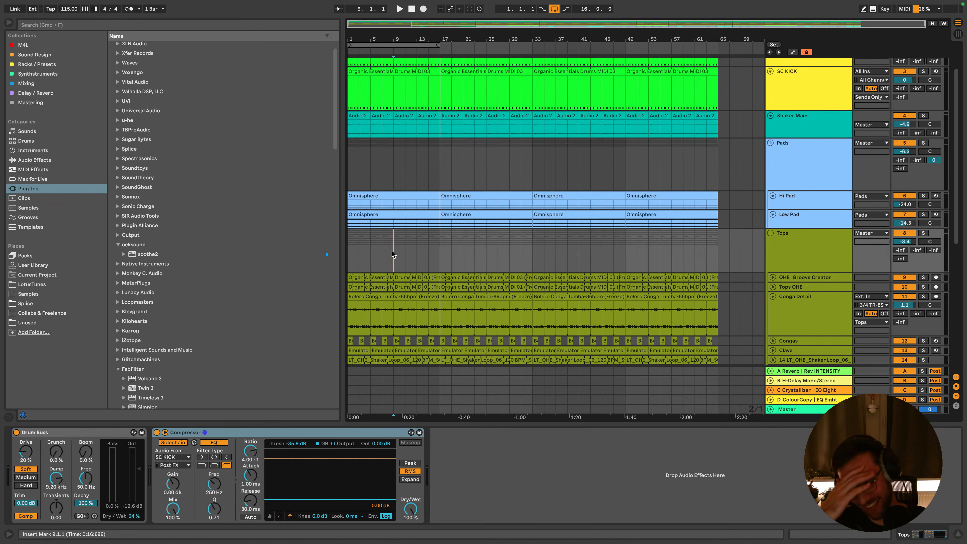
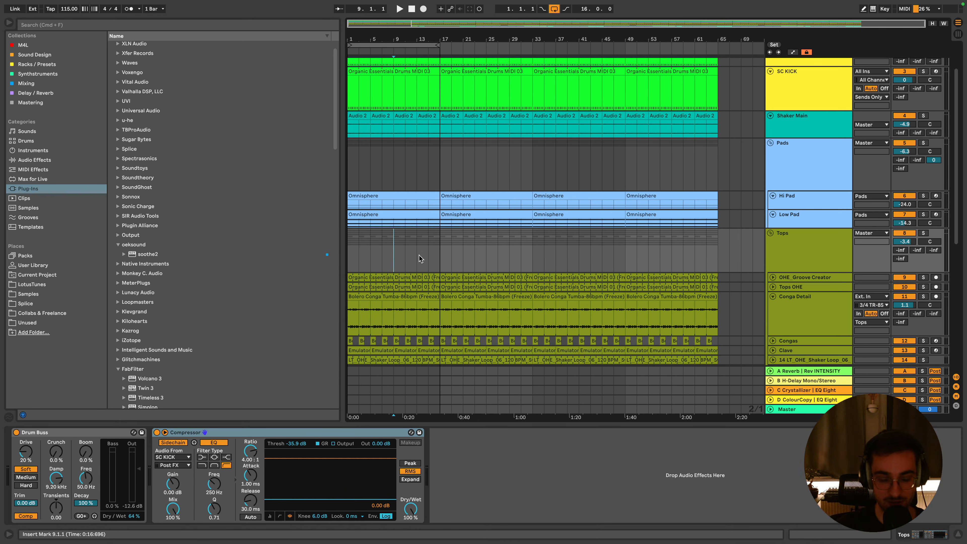
scroll(381, 237, "down", 3)
left_click(351, 194)
scroll(381, 229, "down", 5)
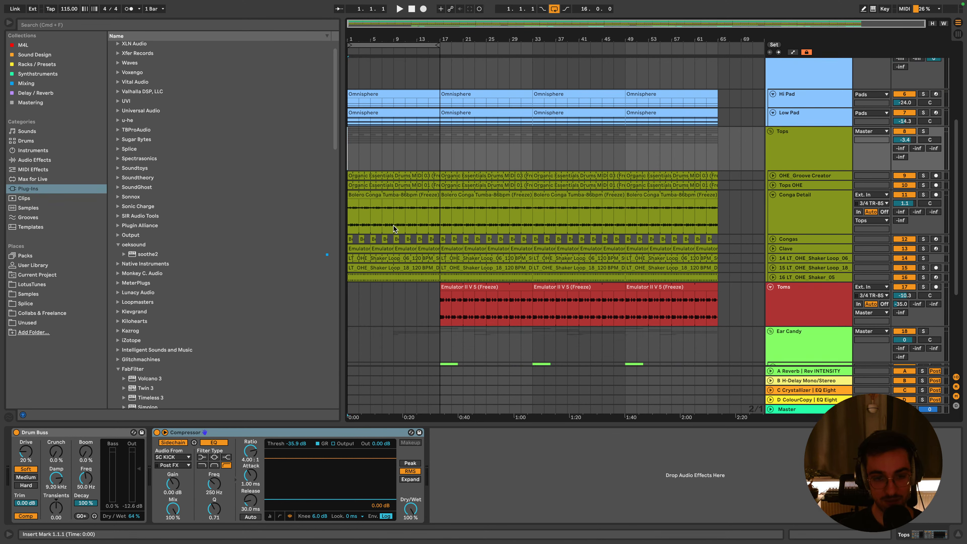
scroll(438, 164, "down", 4)
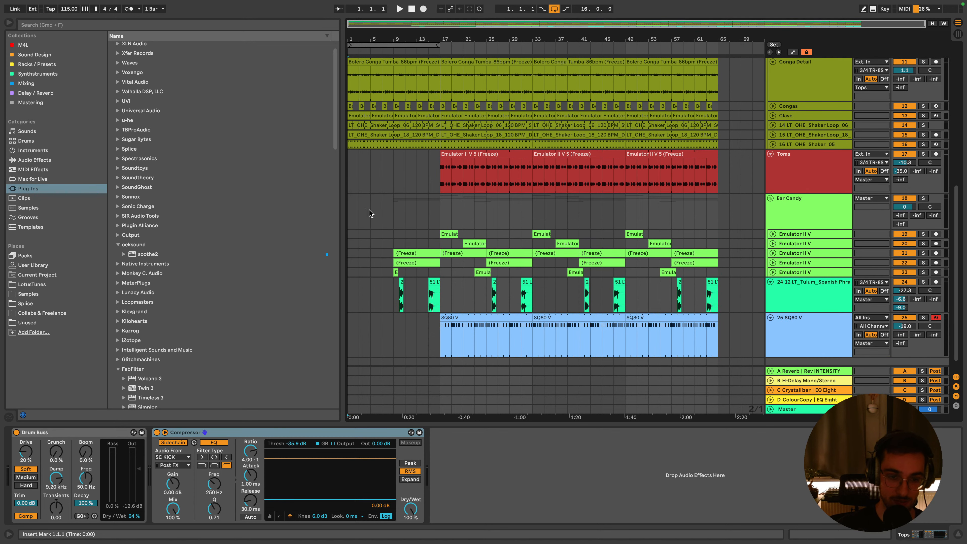
left_click(350, 214)
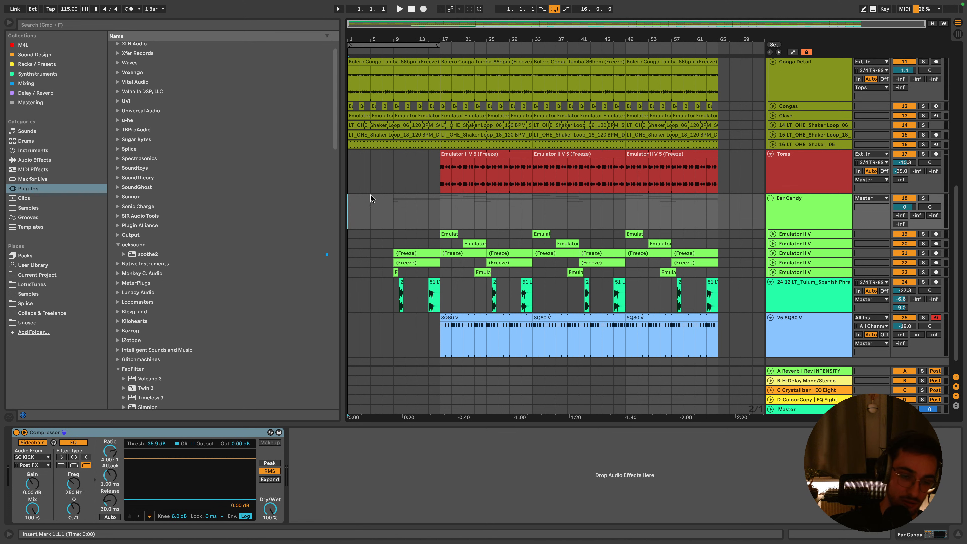
left_click(383, 207)
scroll(411, 213, "up", 2)
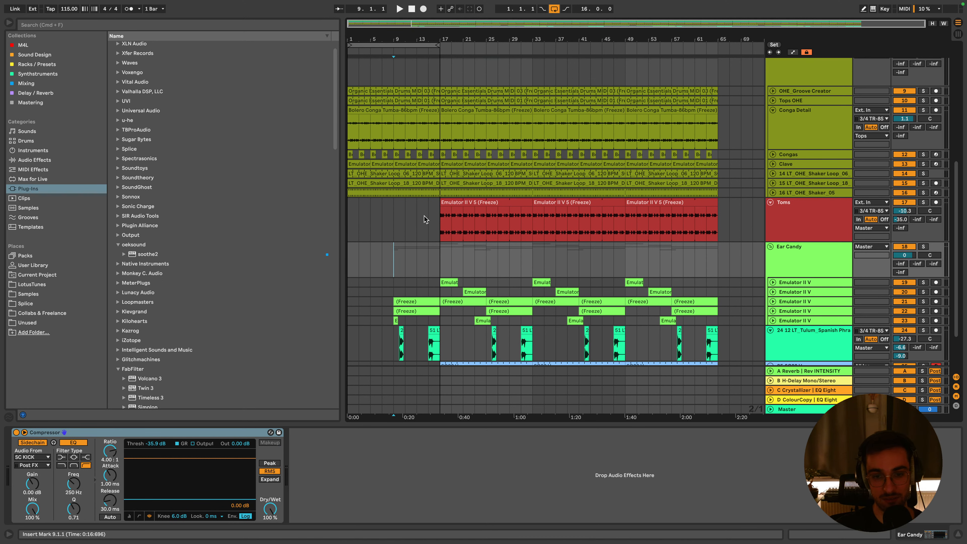
left_click(429, 220)
left_click(352, 211)
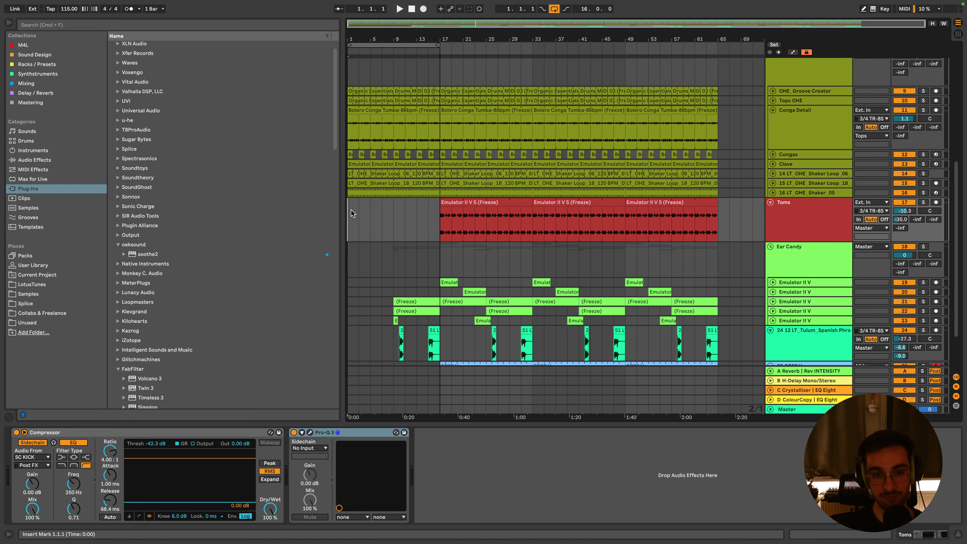
scroll(389, 229, "down", 1)
scroll(402, 229, "up", 3)
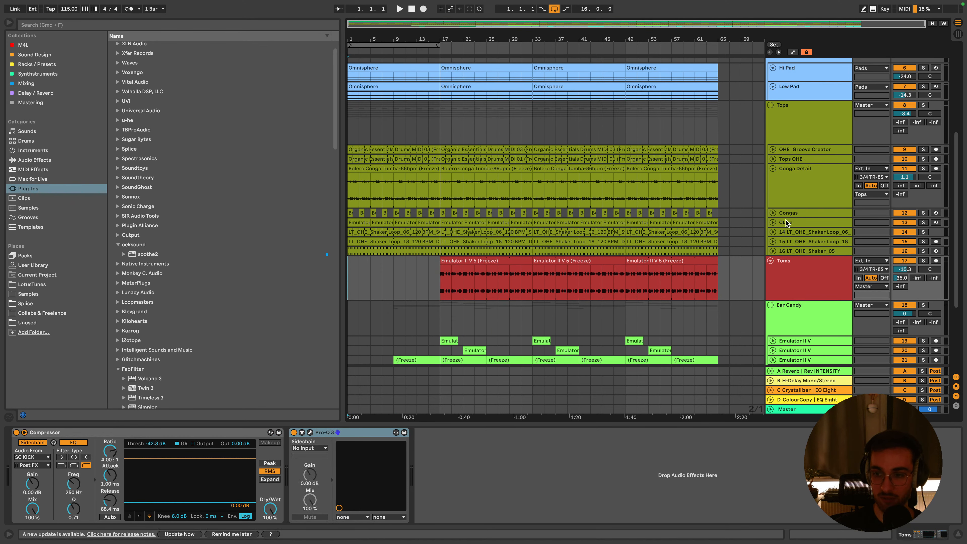
Collapse the Conga Detail track, select the Congas track and close its Rev LX-24 plug-in window
left_click(788, 194)
left_click_drag(786, 207, 781, 170)
left_click(789, 177)
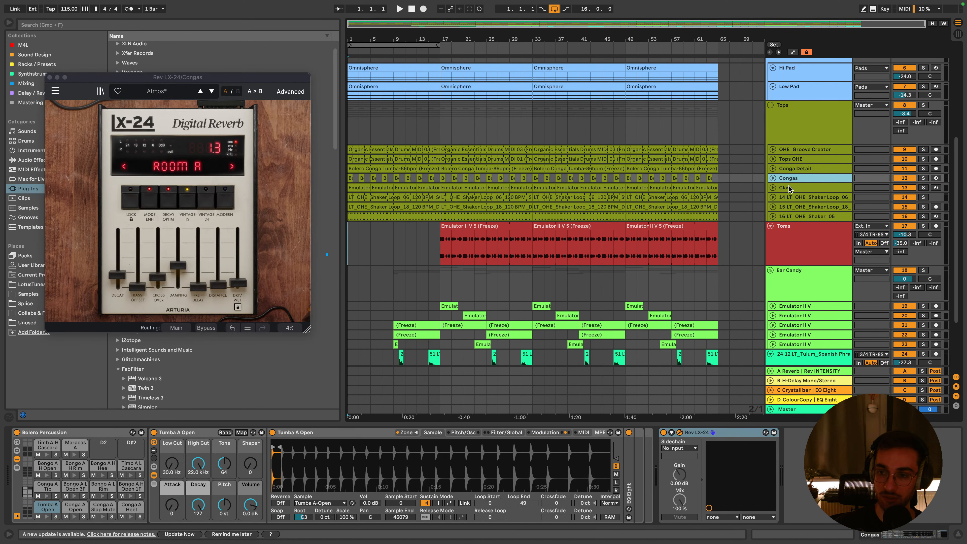
left_click(50, 77)
Select the Toms clip starting at bar 17, solo the Toms track and play from there
left_click(487, 225)
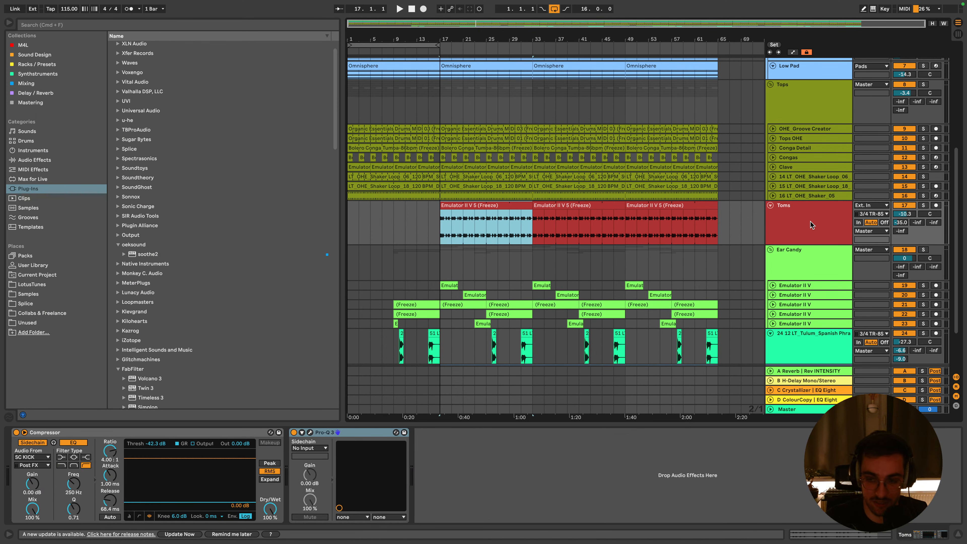
key("s")
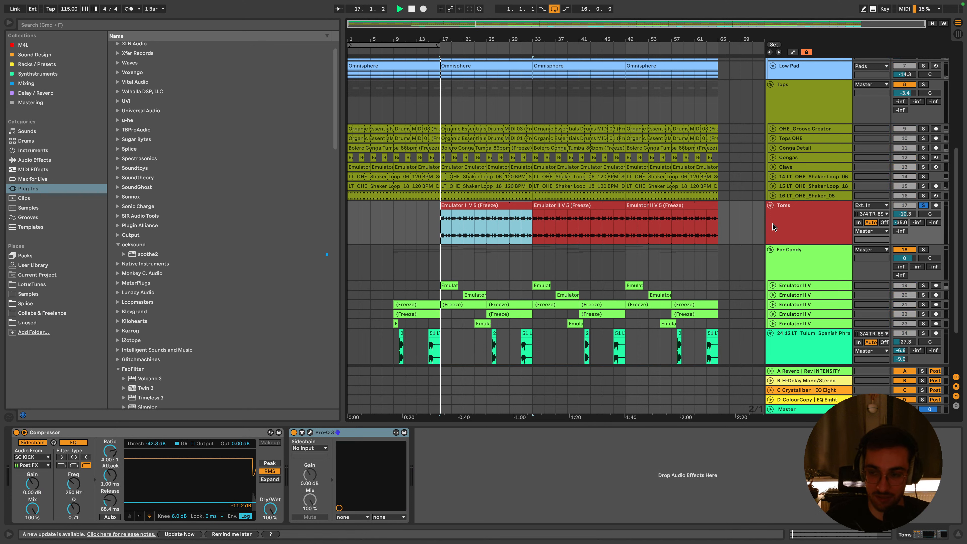
Unsolo the Toms track and play the arrangement from bar 1
key("s")
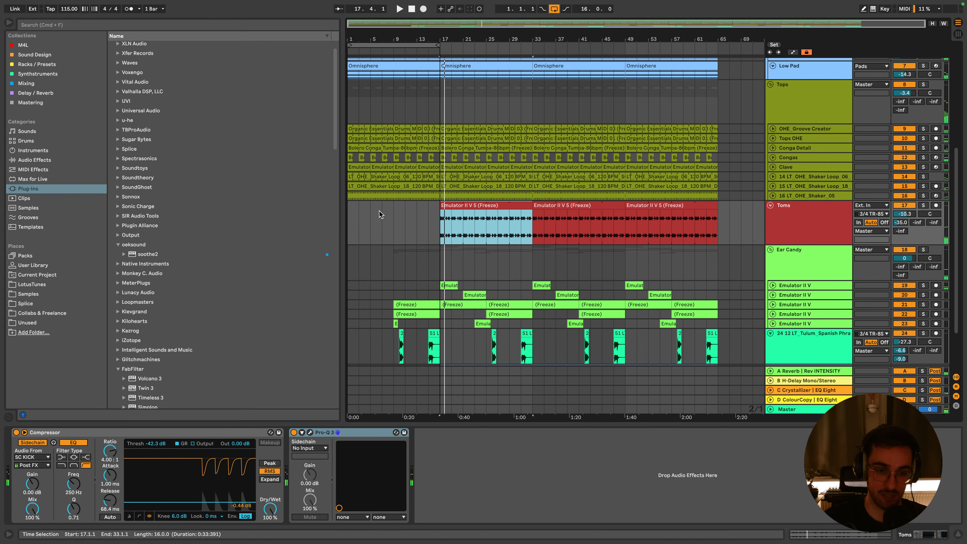
left_click(355, 214)
key("space")
scroll(377, 217, "down", 3)
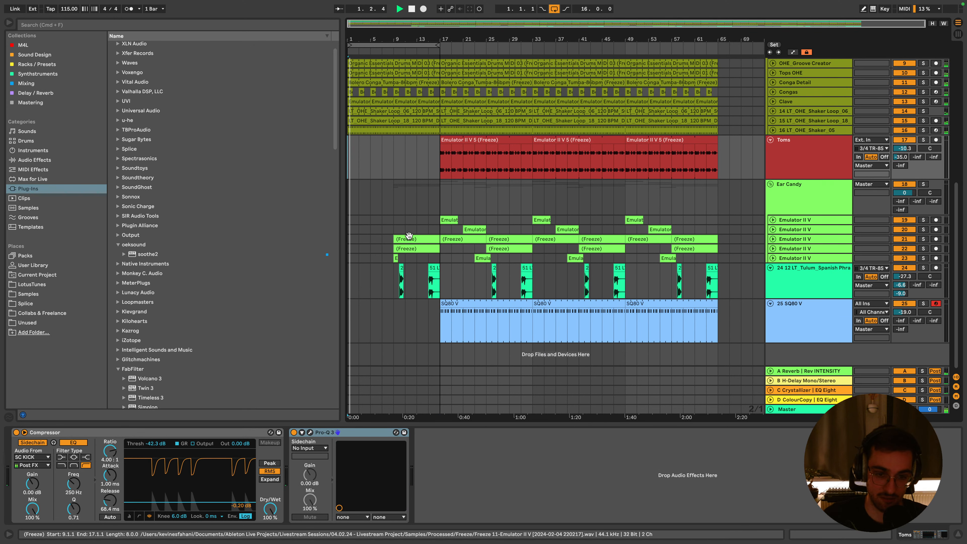
scroll(397, 210, "up", 3)
Set the arrangement grid to 8 bars and place the insert marker at bar 9 on the Toms track
left_click(405, 205)
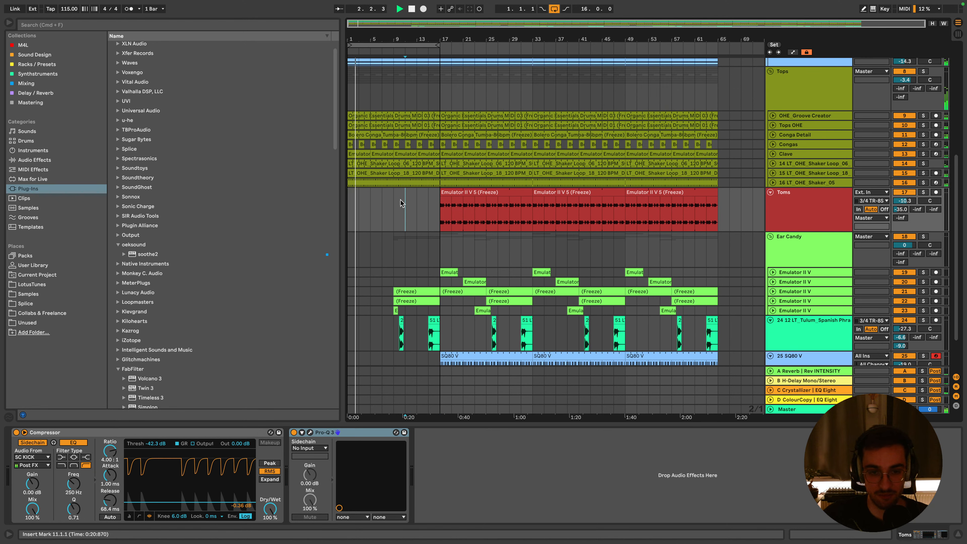
right_click(413, 219)
left_click(430, 311)
left_click(396, 210)
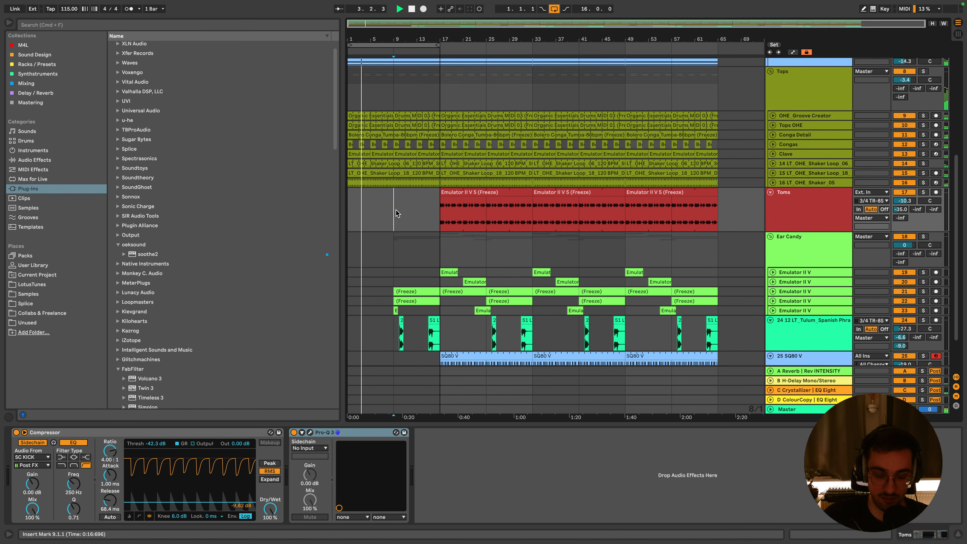
Unfold the third Emulator II V track in the Ear Candy group
scroll(396, 214, "up", 2)
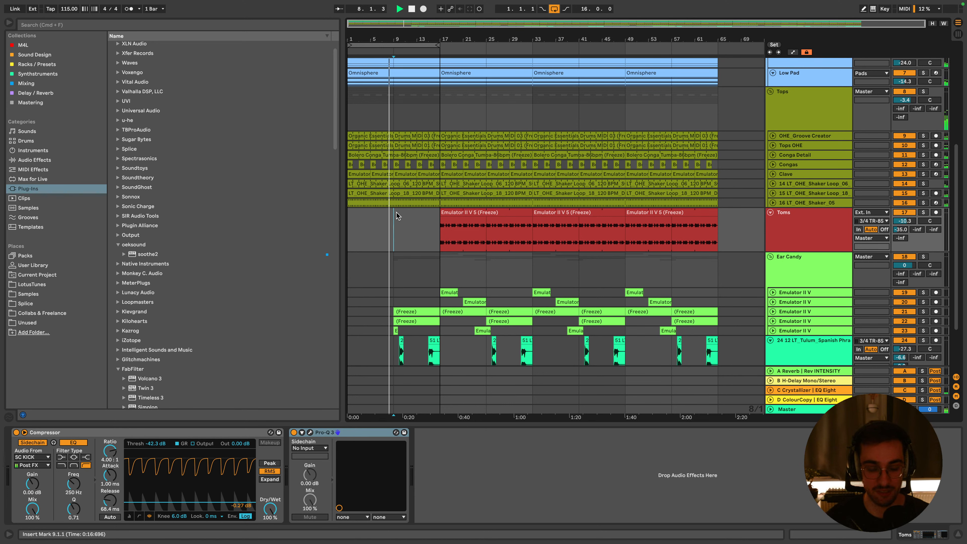
scroll(495, 236, "down", 4)
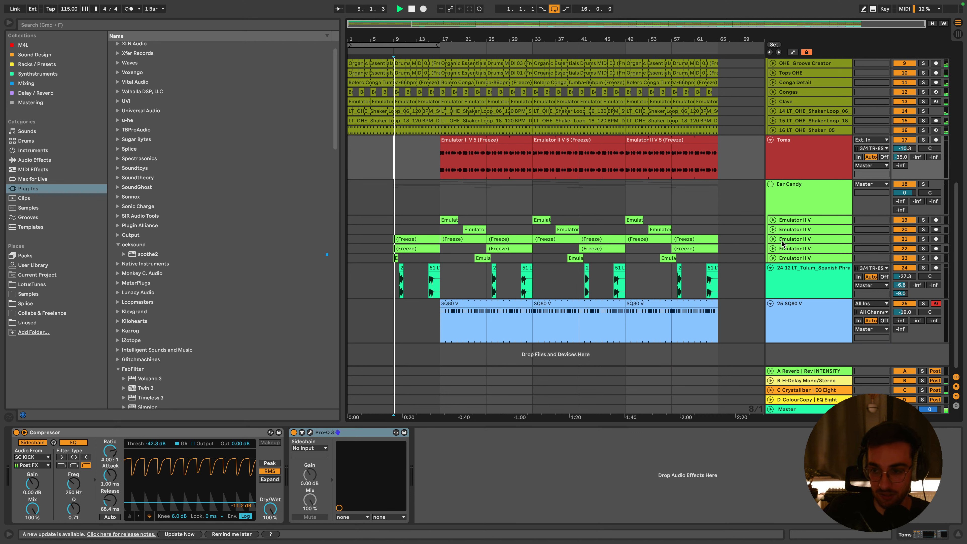
left_click(773, 238)
Duplicate the time from bar 9 to bar 17 across the whole arrangement
left_click(413, 244)
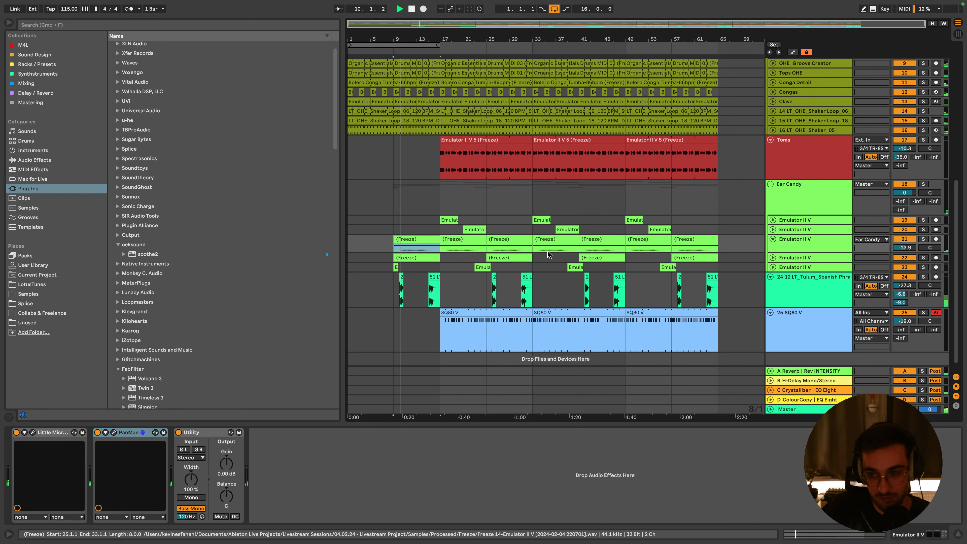
left_click(411, 257)
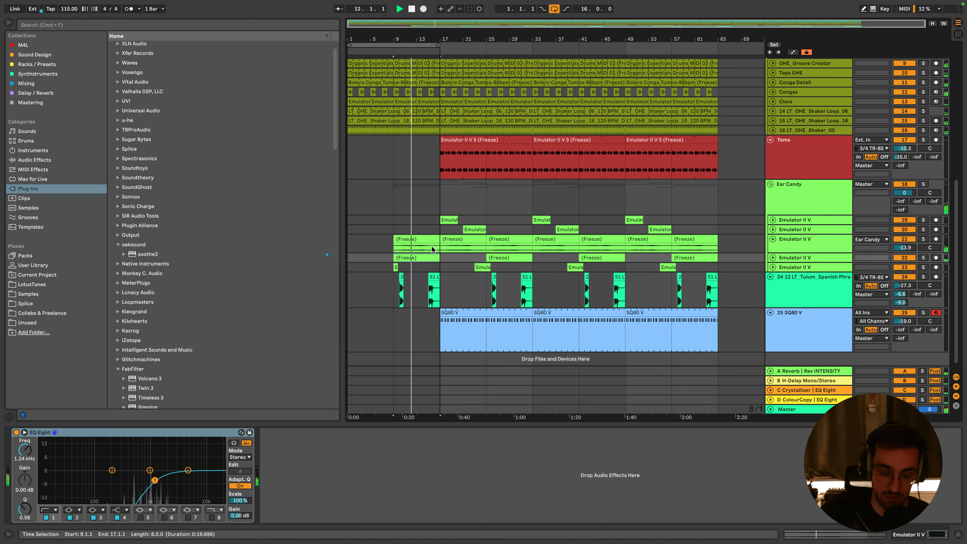
key("super+shift+d")
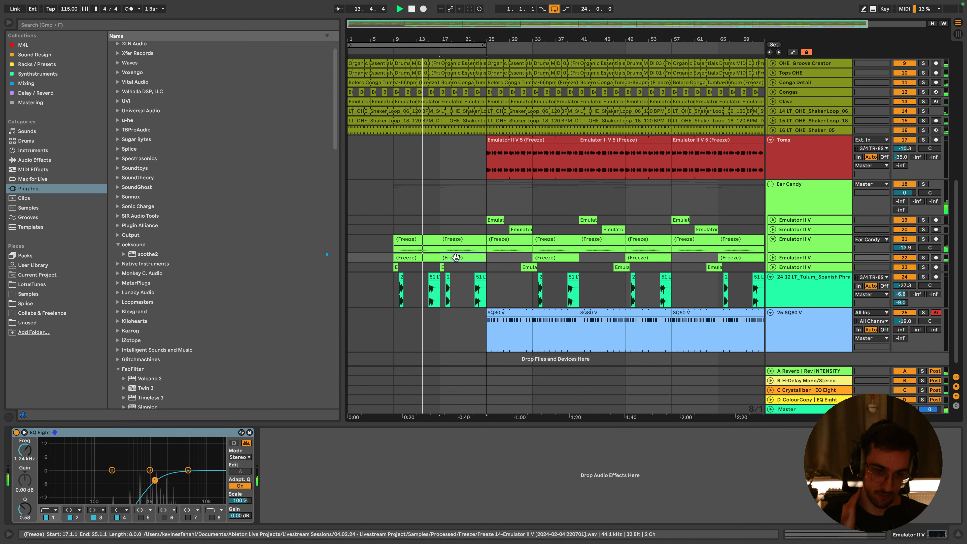
Delete the Spanish phrase clips at bars 15 and 17 and the third Emulator II V track's frozen clip at bar 17
left_click(434, 280)
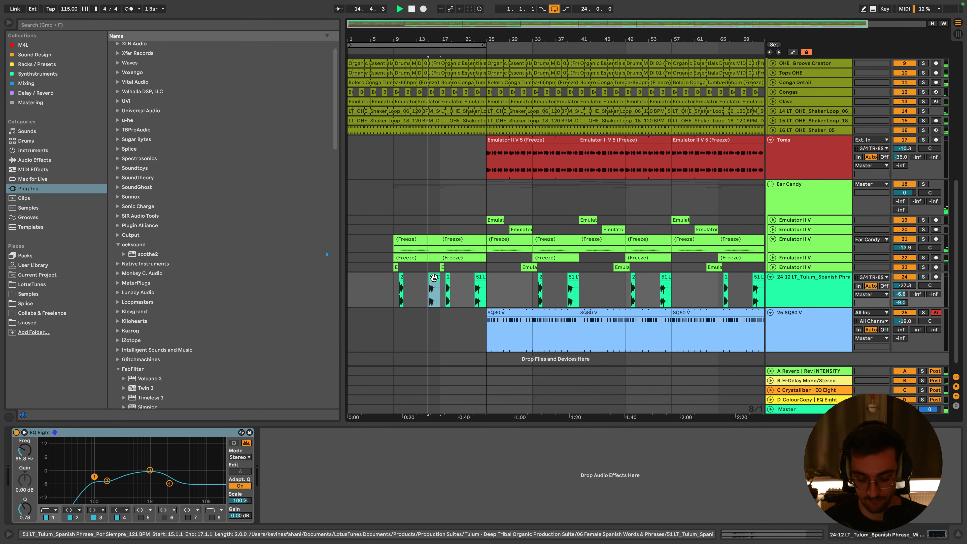
left_click(448, 276)
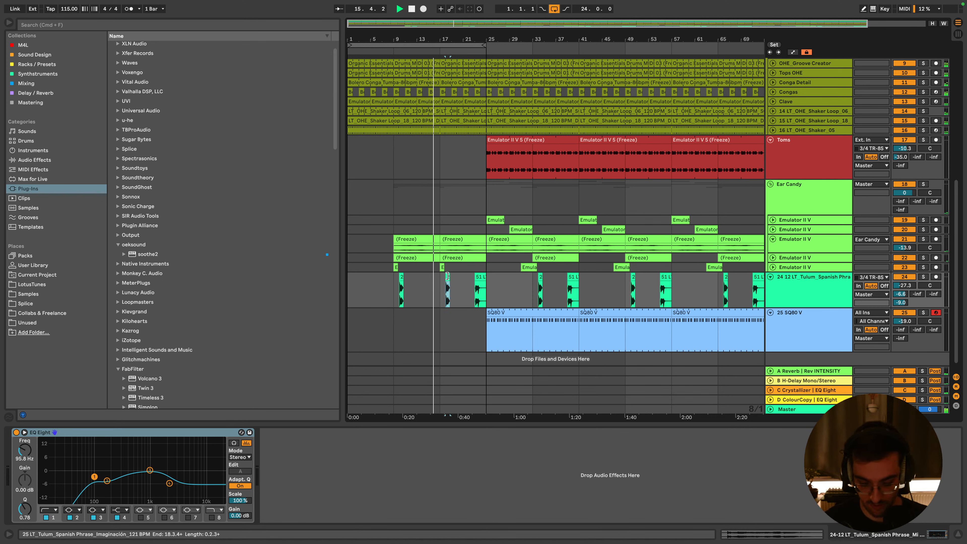
key("Delete")
left_click(455, 258)
left_click(450, 237)
key("Delete")
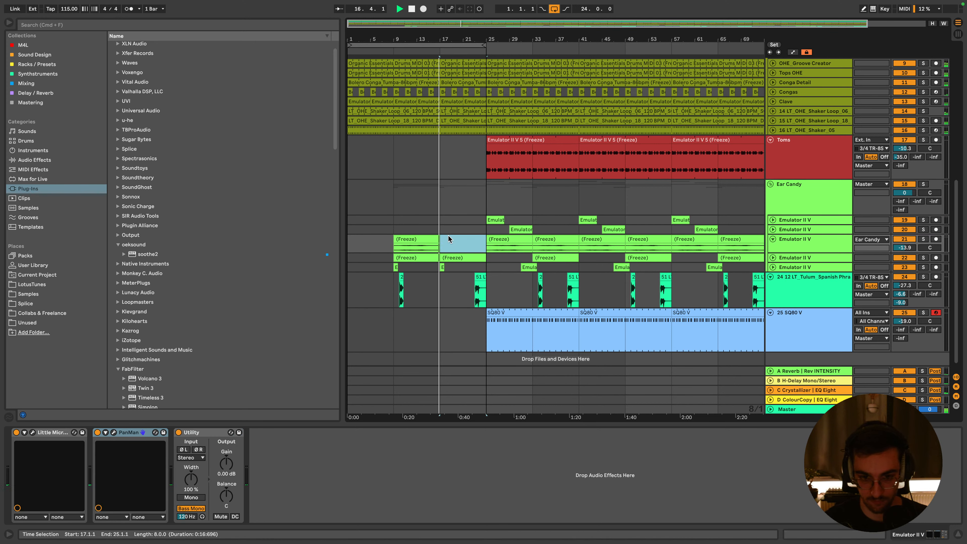
Unfold the fourth Emulator II V track in the Ear Candy group
left_click(447, 258)
left_click(773, 257)
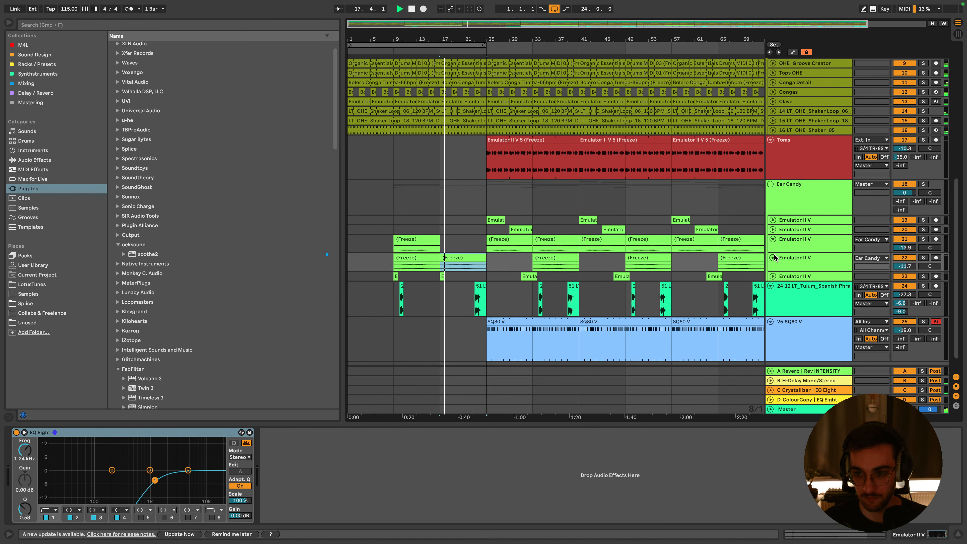
scroll(447, 265, "up", 3)
scroll(441, 265, "up", 5)
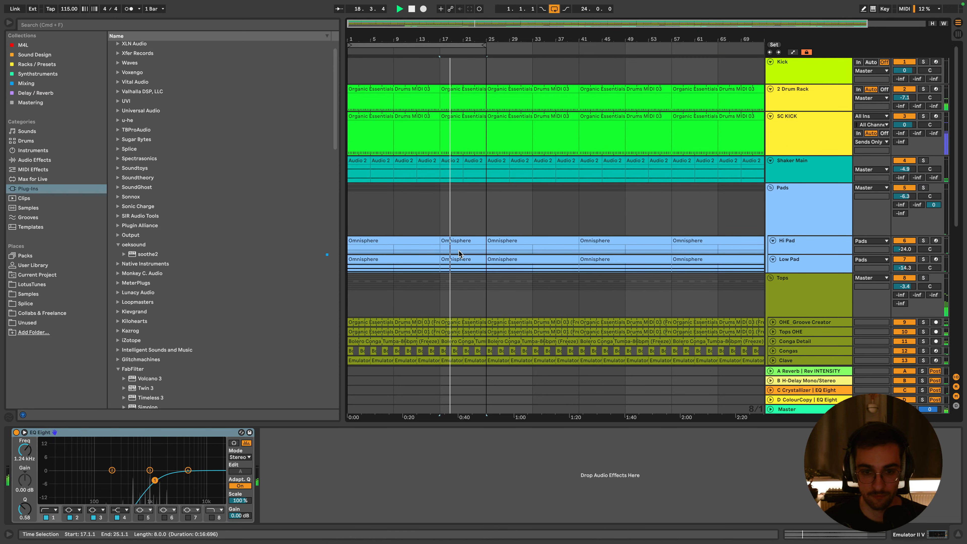
Stop playback and undo the clip deletions and the duplicated 8-bar section
key("space")
left_click(452, 225)
key("ctrl+z")
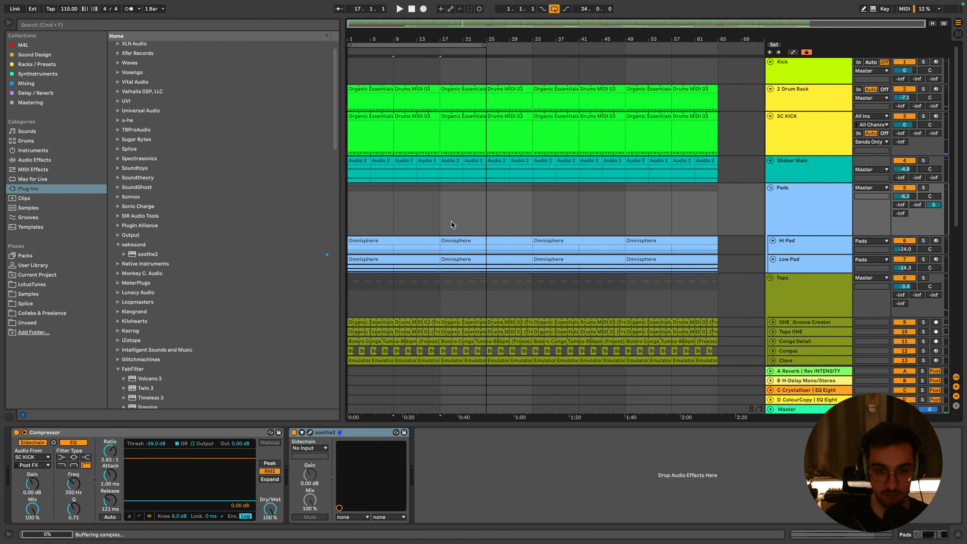
Extend the loop to 64 bars and duplicate the time from bar 1 to bar 17 across all tracks
left_click(417, 238)
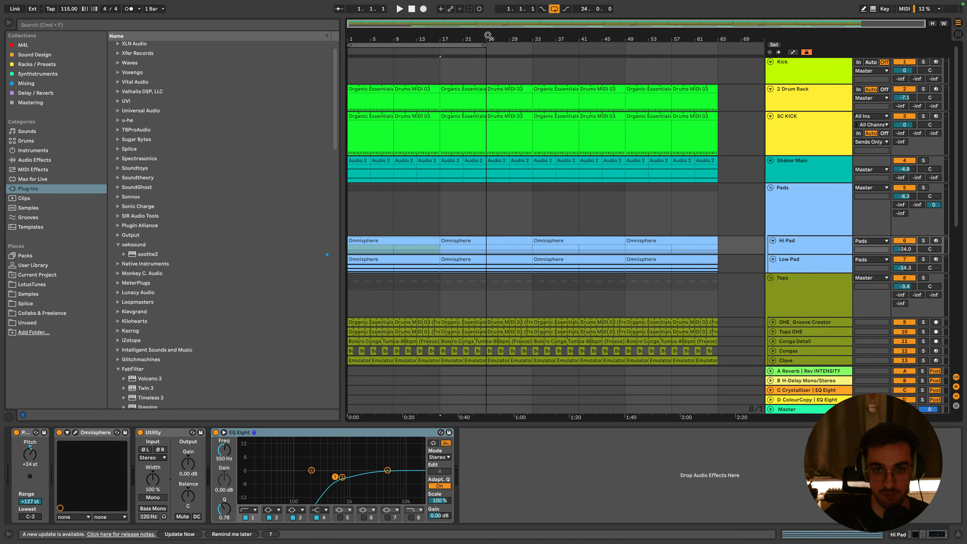
left_click_drag(485, 44, 718, 46)
left_click_drag(436, 250, 392, 252)
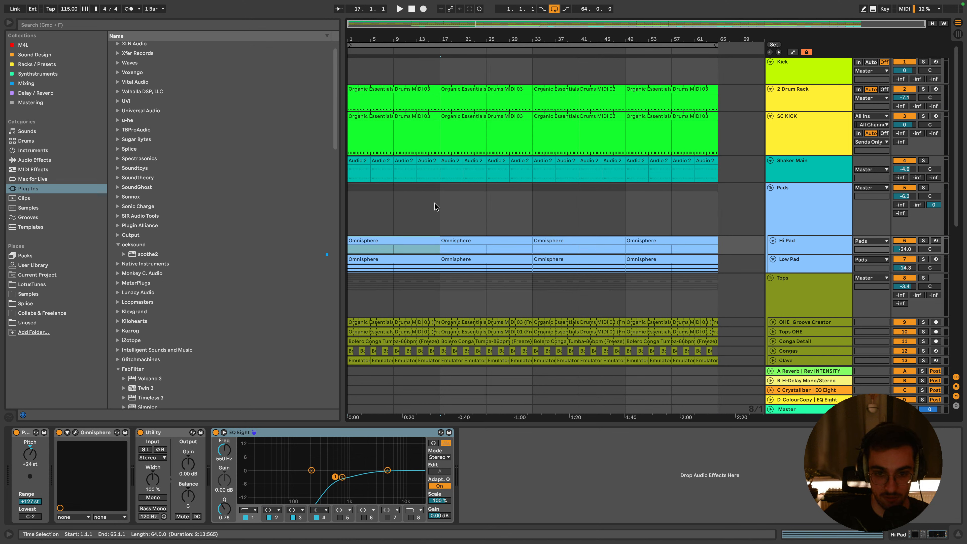
left_click_drag(434, 204, 388, 409)
key("super+shift+d")
Copy the third Emulator II V track's frozen clip from bar 33 into the gap at bar 17 and start playback
scroll(465, 319, "down", 5)
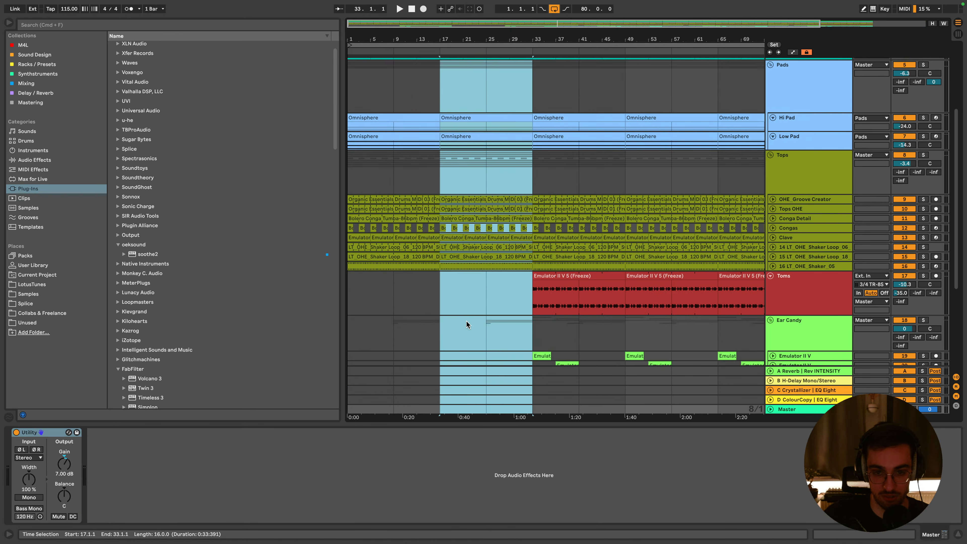
scroll(465, 322, "down", 5)
left_click(457, 252)
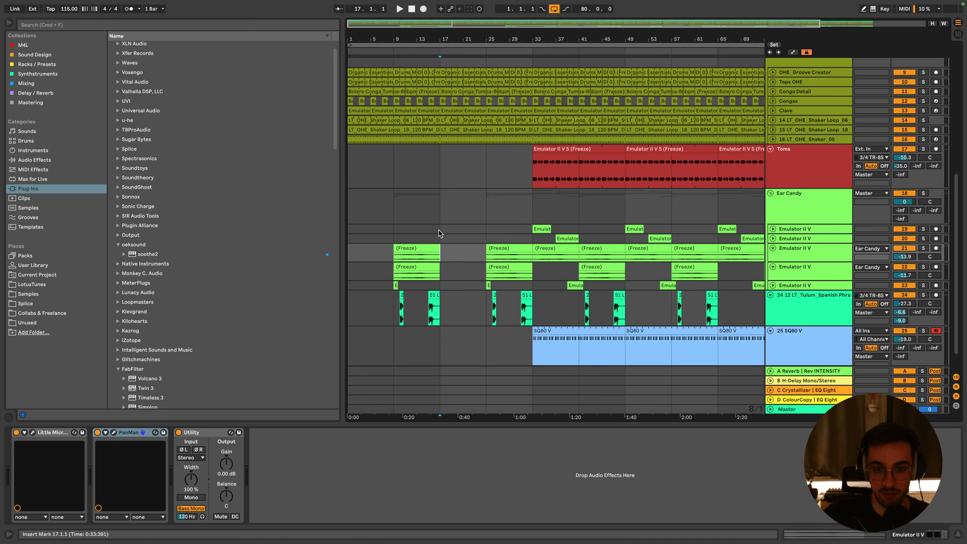
left_click(565, 248)
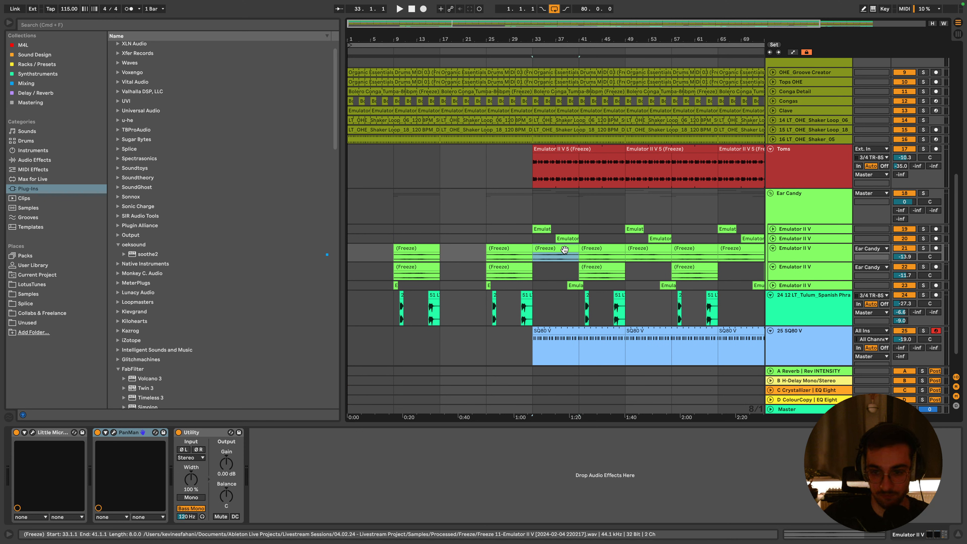
left_click(616, 267, "shift")
left_click_drag(616, 267, 598, 278)
left_click(458, 256)
left_click(453, 248)
key("space")
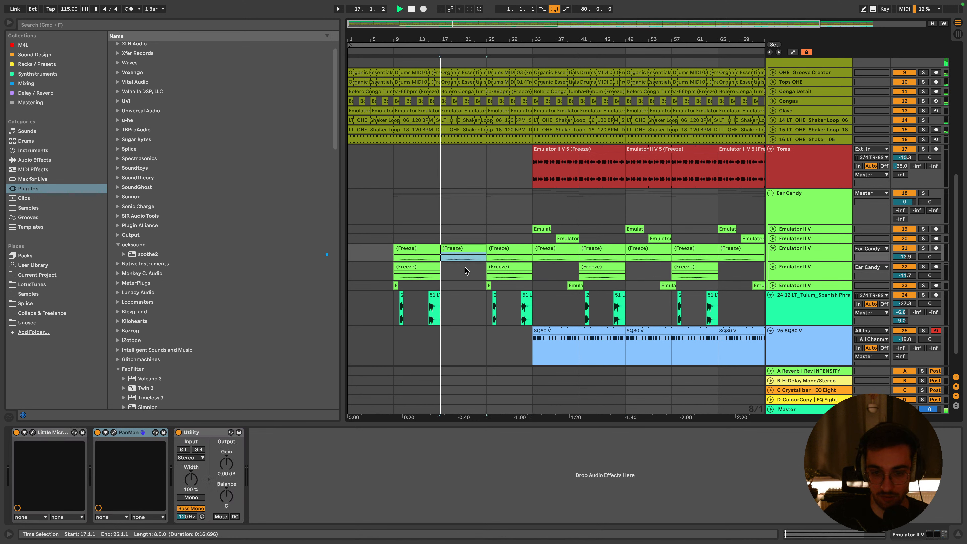
Play the arrangement from bar 9
left_click(419, 248)
left_click(396, 238)
key("space")
key("space")
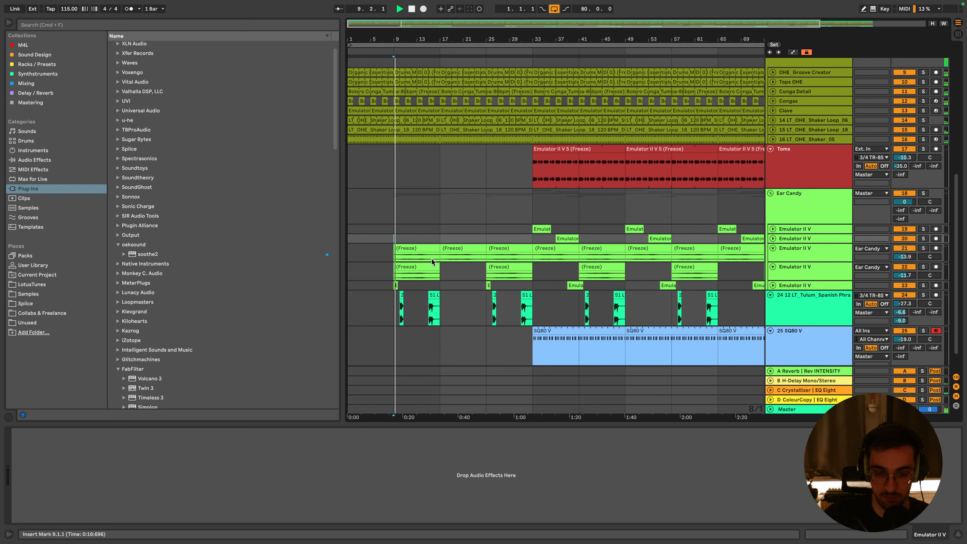
Move the fourth Emulator II V track's frozen clip from bar 9 to bar 17
scroll(431, 262, "down", 1)
left_click(449, 244)
left_click(418, 264)
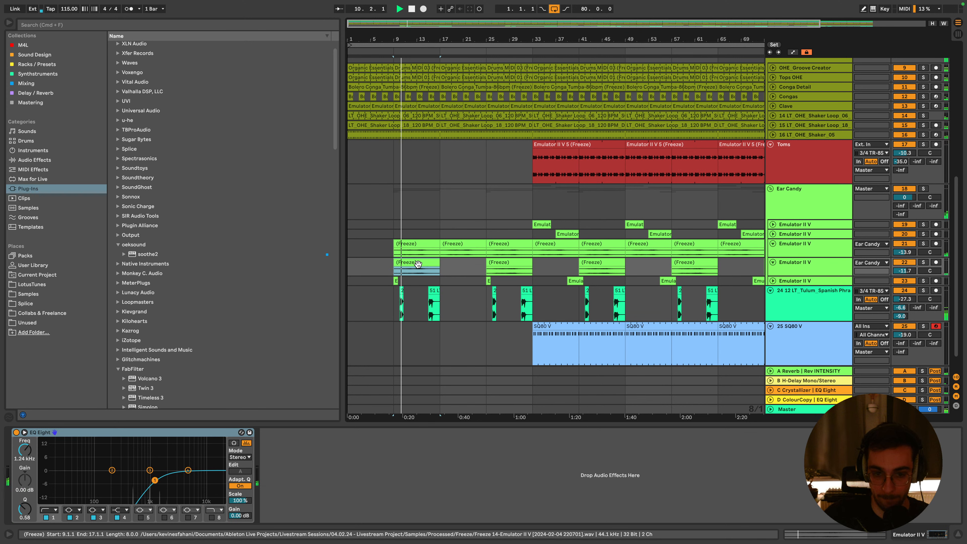
left_click_drag(415, 263, 459, 267)
left_click(425, 267)
scroll(425, 266, "down", 1)
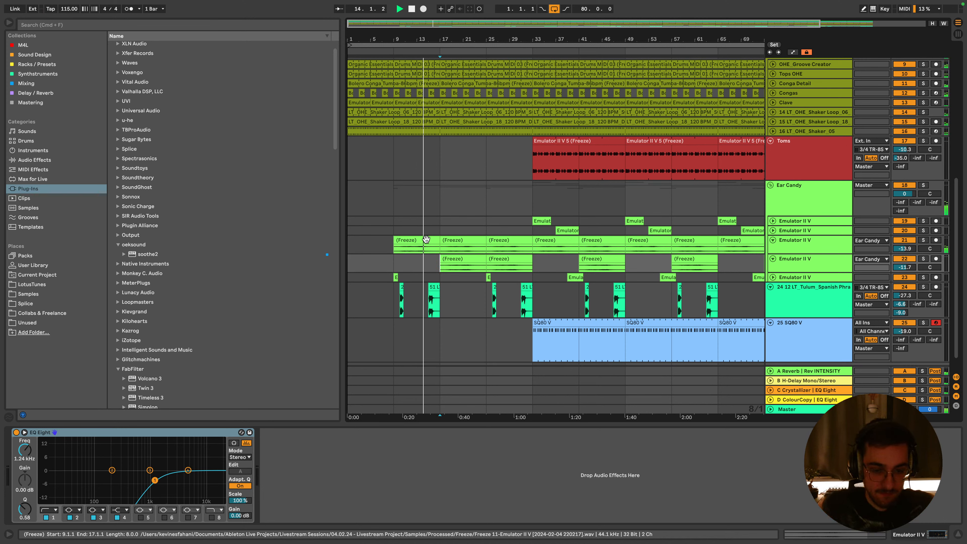
Move the Por Siempre vocal clip on the Spanish phrase track from bar 15 to bar 23
left_click(443, 206)
scroll(451, 239, "down", 1)
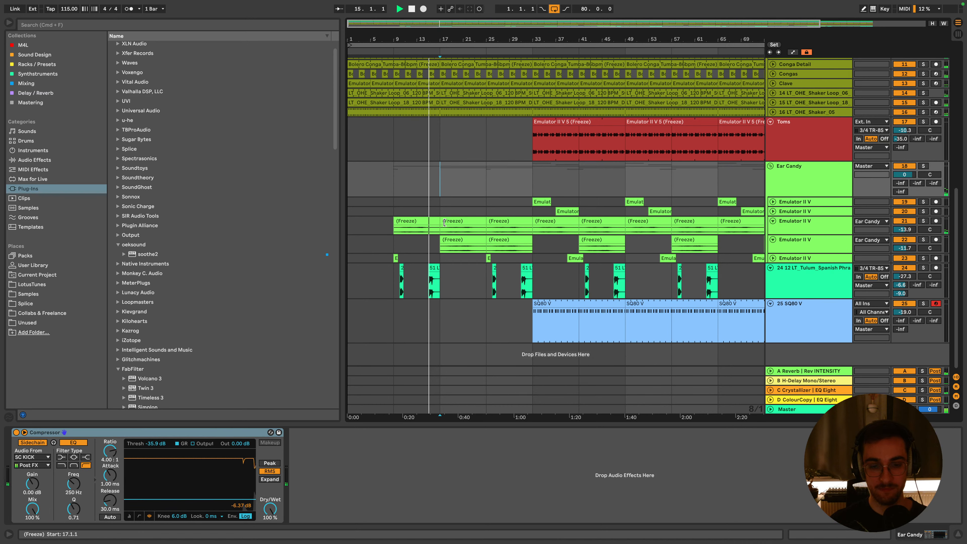
left_click(435, 268)
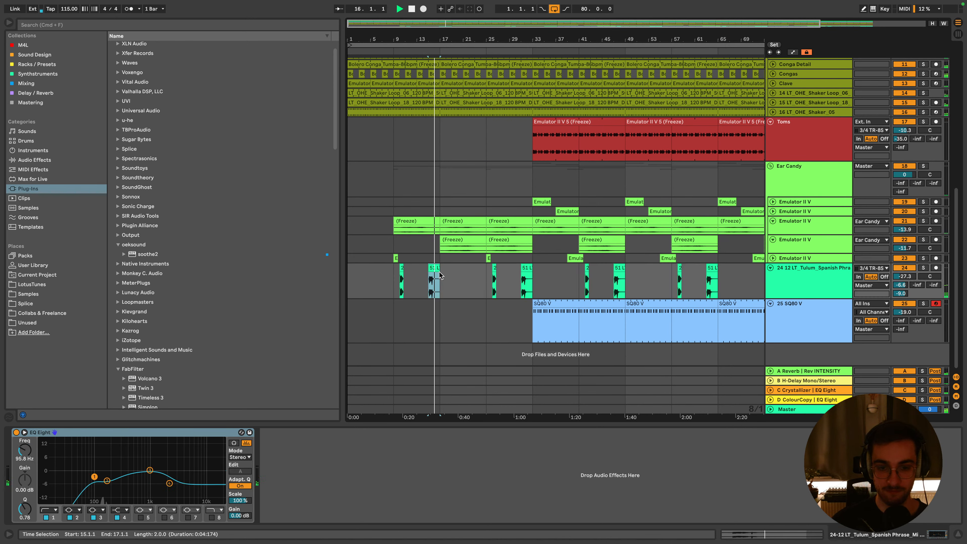
left_click_drag(436, 268, 480, 275)
scroll(464, 244, "up", 1)
left_click(447, 209)
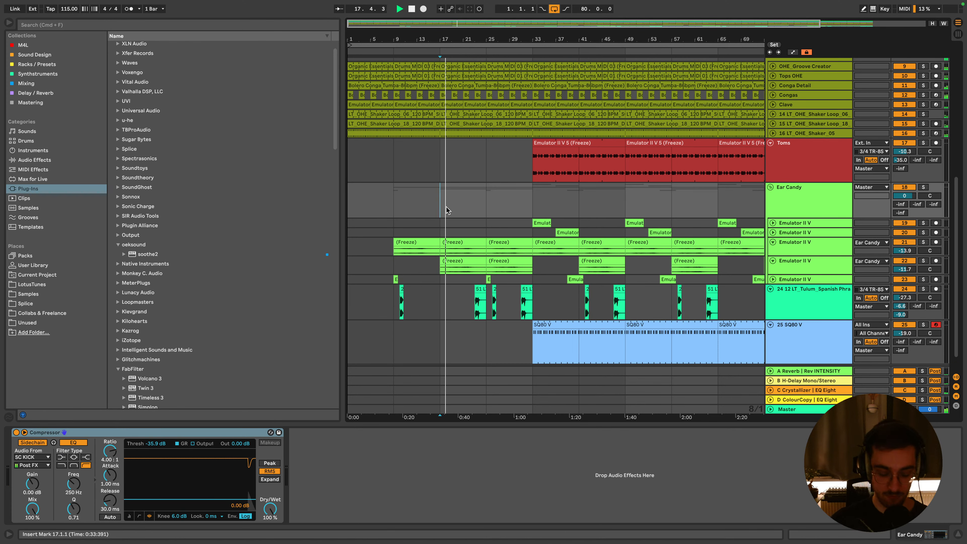
Reduce the height of the Spanish phrase vocal track in the arrangement
scroll(464, 233, "down", 1)
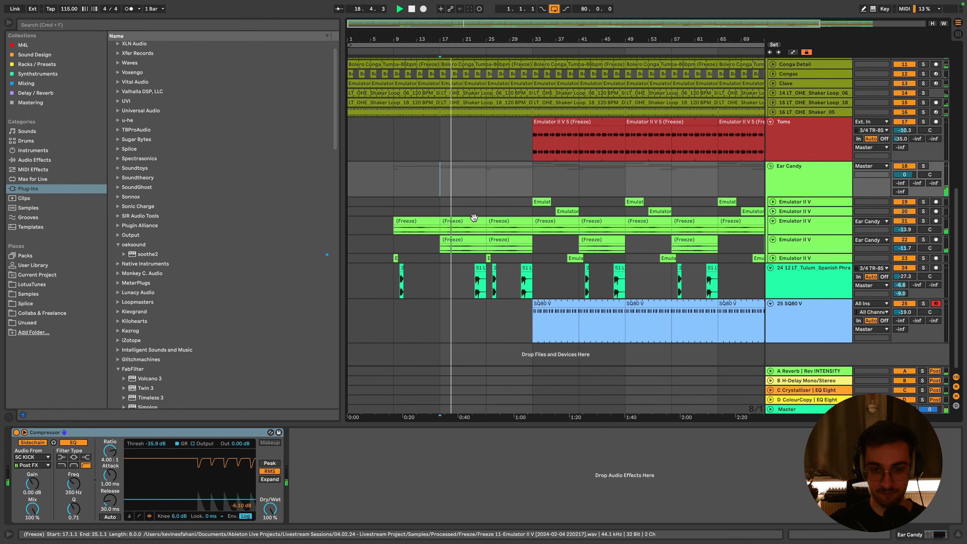
left_click(480, 194)
scroll(493, 213, "up", 2)
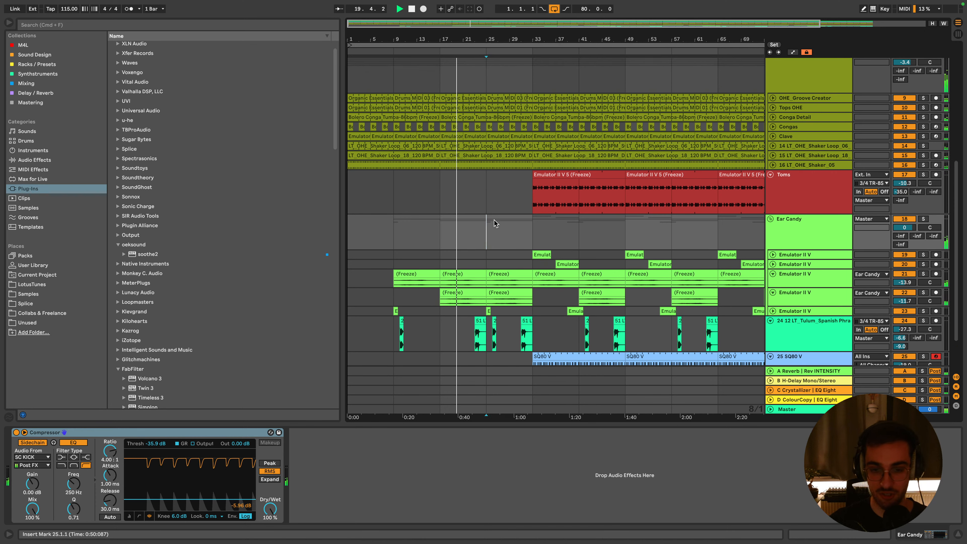
scroll(493, 217, "down", 2)
left_click(782, 293)
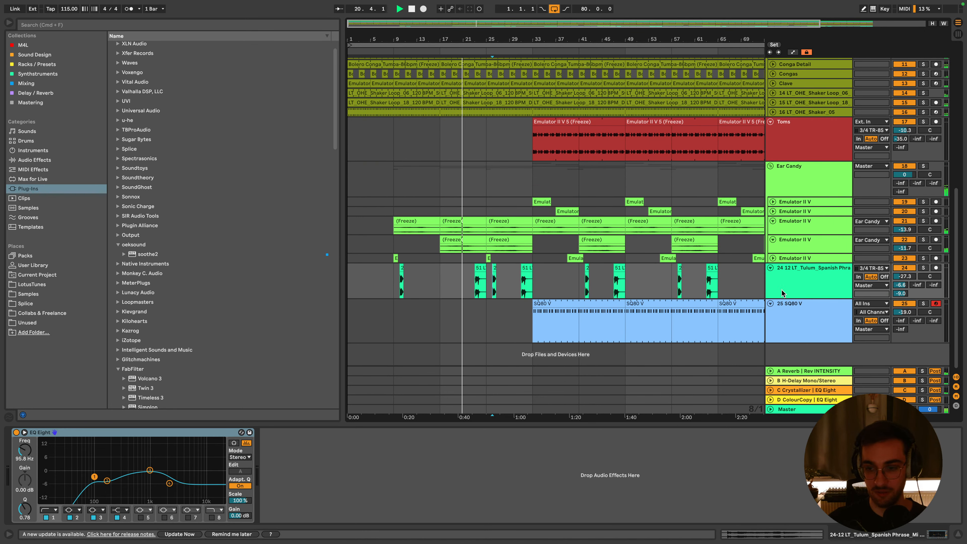
left_click_drag(784, 299, 784, 282)
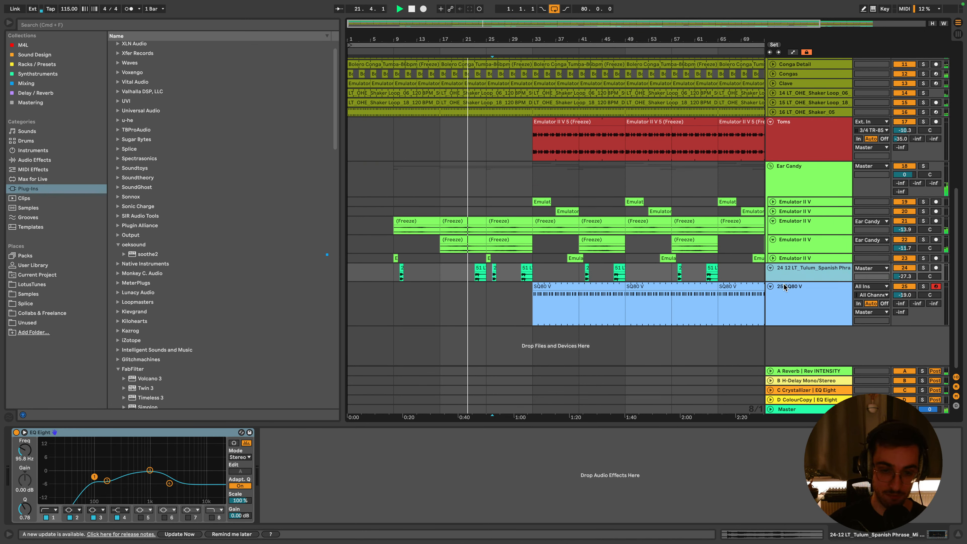
Duplicate the time from bar 17 to bar 33 across the whole arrangement
left_click(516, 237)
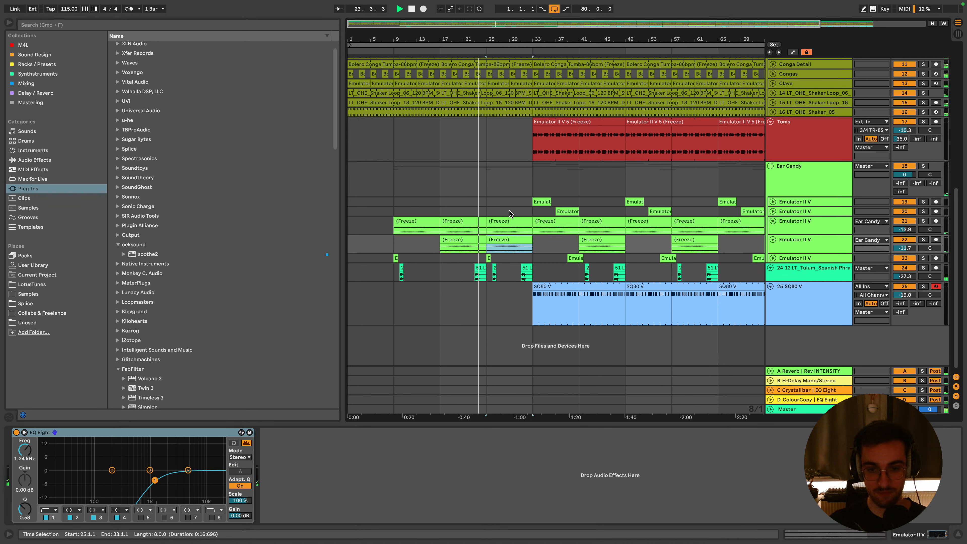
left_click_drag(522, 186, 427, 391)
key("super+d")
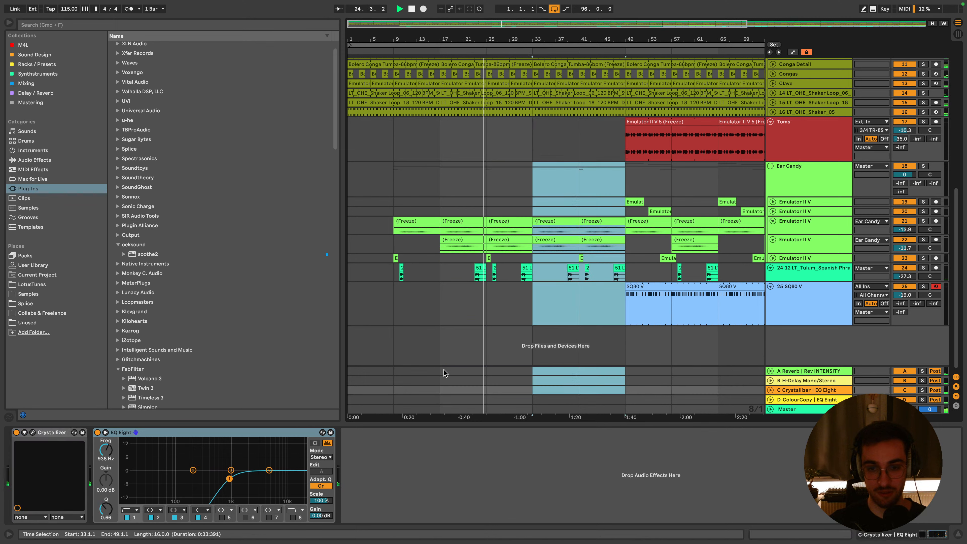
Zoom the timeline out to show the extended arrangement and place the insert marker at bar 33 on the first Emulator II V track
left_click(534, 194)
left_click_drag(540, 39, 485, 27)
scroll(502, 163, "up", 2)
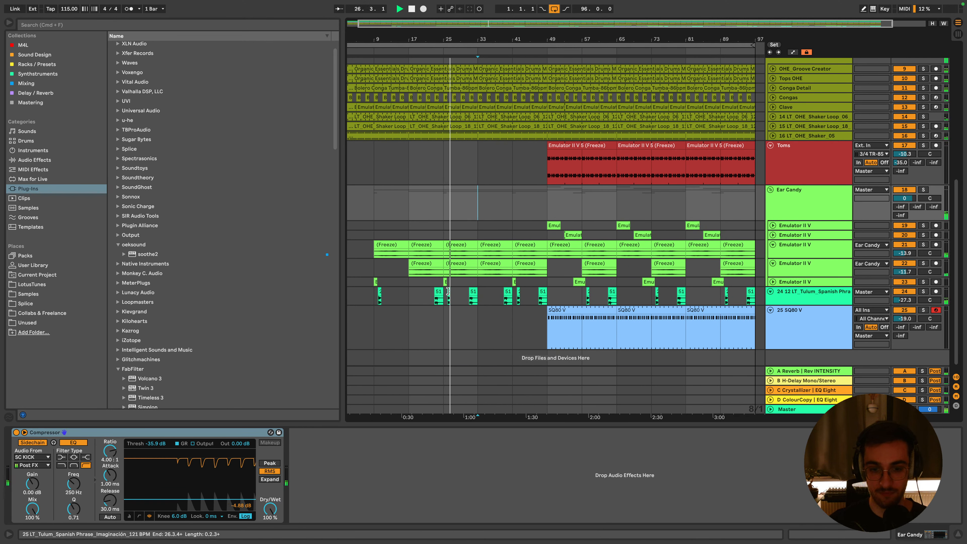
left_click(458, 297)
scroll(495, 266, "up", 1)
left_click(553, 244)
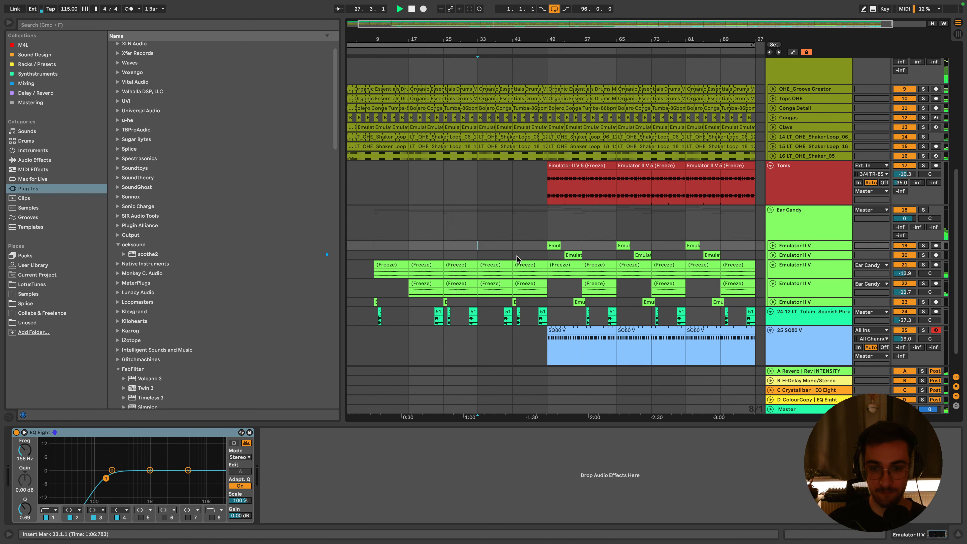
Copy the bar 49 and bar 53 clips of the first two Emulator II V ear candy tracks to bars 33 and 37
left_click_drag(551, 244, 489, 246)
left_click_drag(573, 255, 506, 256)
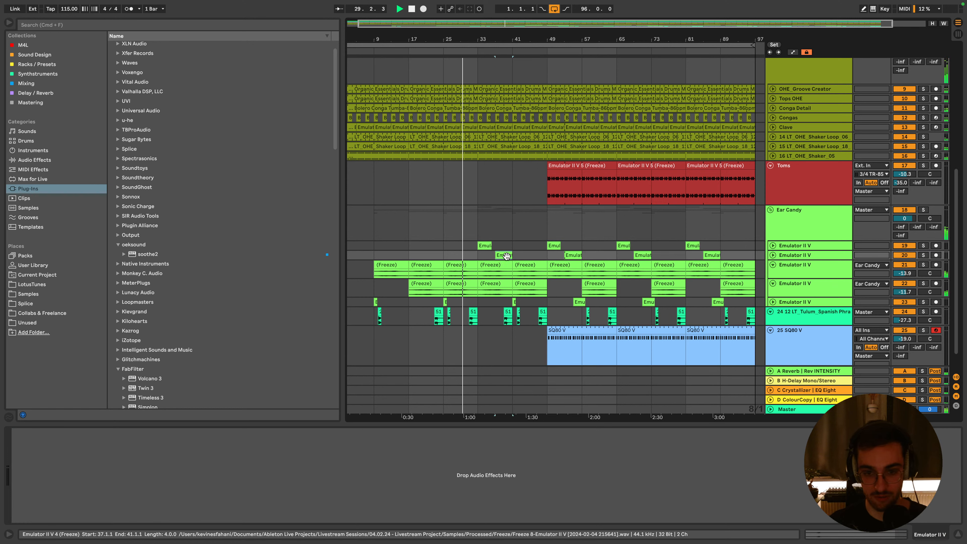
Examine the ear candy and Spanish phrase vocal clips between bars 25 and 41 during playback
left_click(484, 245)
scroll(482, 232, "up", 5)
scroll(497, 251, "down", 3)
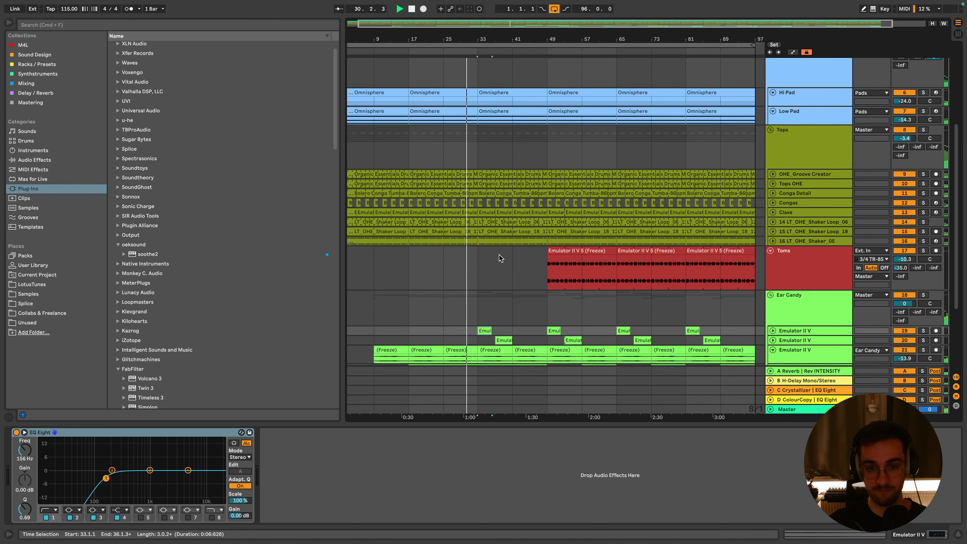
scroll(497, 253, "down", 2)
scroll(487, 240, "down", 4)
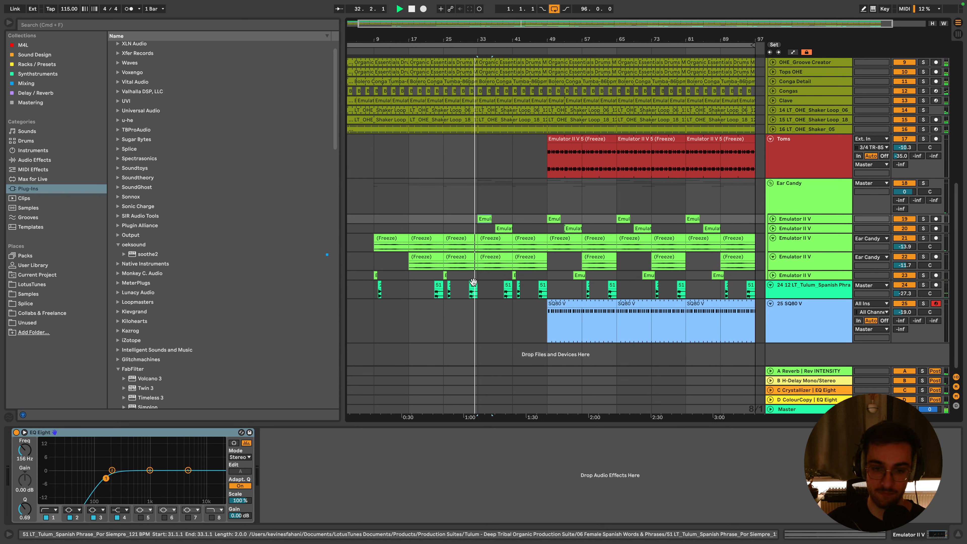
left_click(473, 291)
left_click(448, 287)
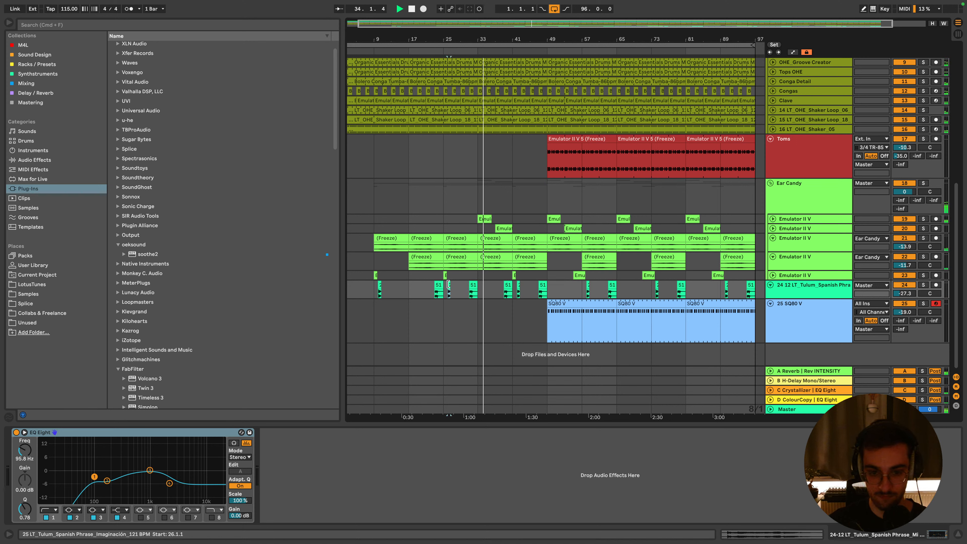
left_click(473, 285)
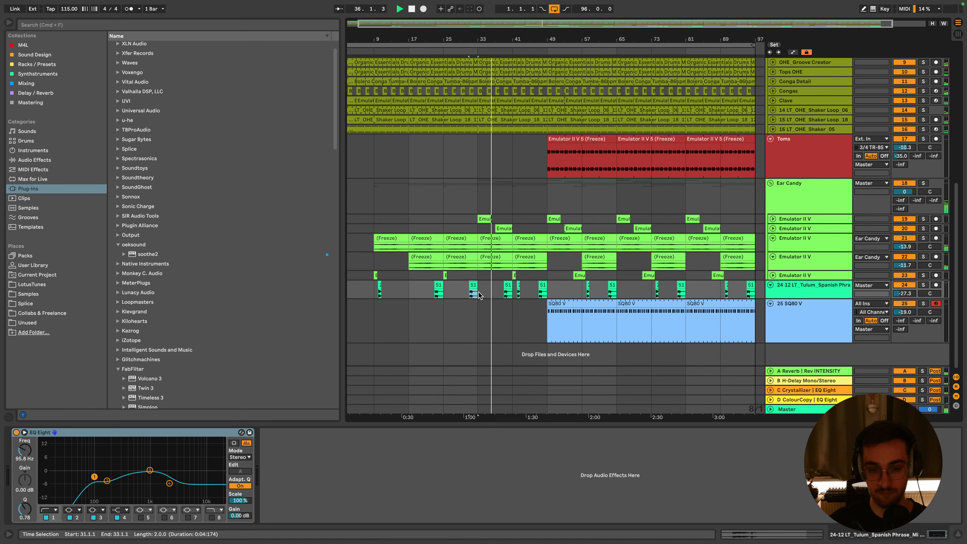
left_click(490, 266)
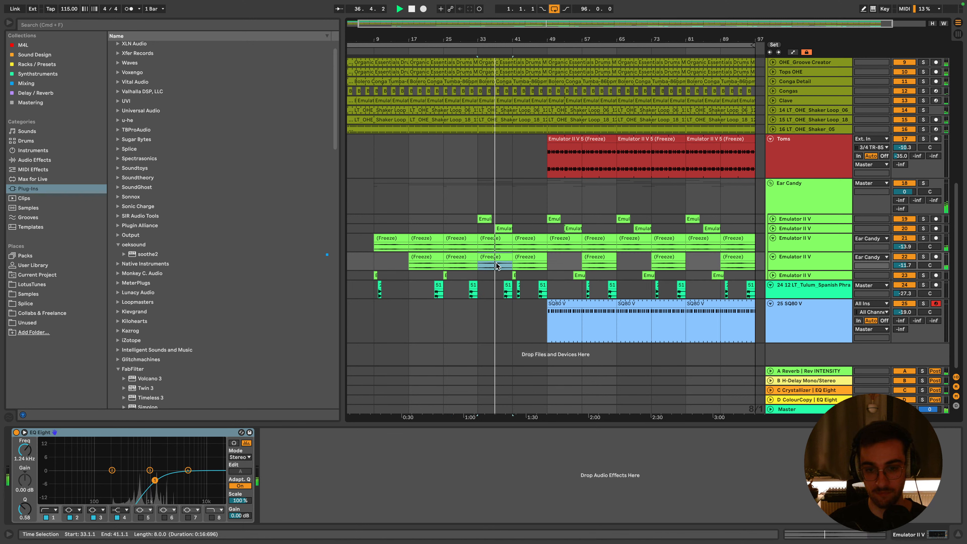
left_click(504, 228)
scroll(507, 233, "up", 1)
scroll(508, 241, "up", 10)
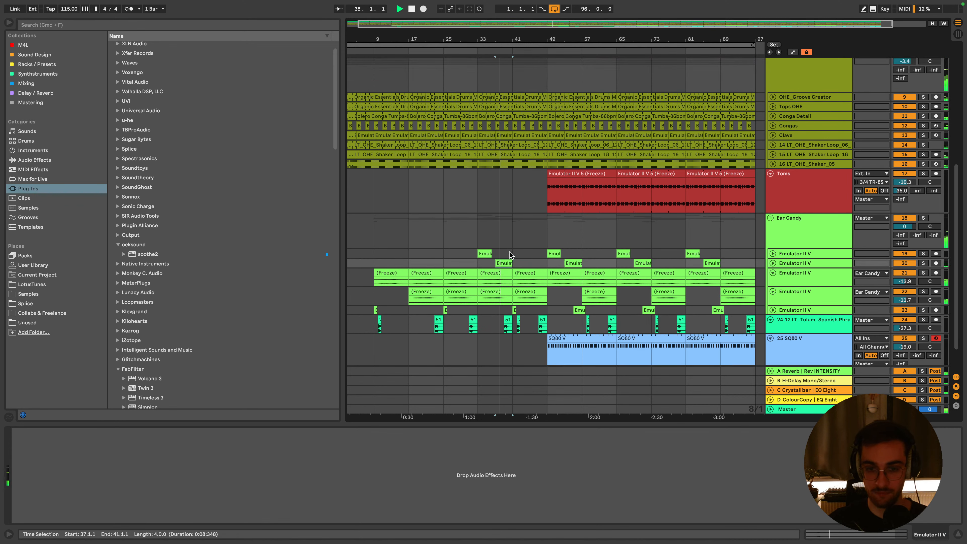
left_click(427, 88)
key("space")
right_click(435, 74)
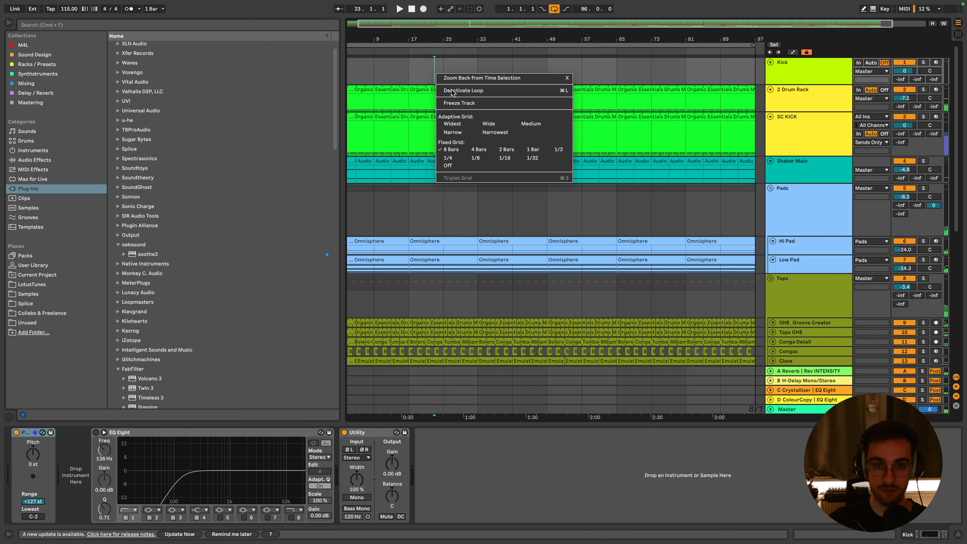
left_click(432, 64)
left_click_drag(452, 72, 304, 177)
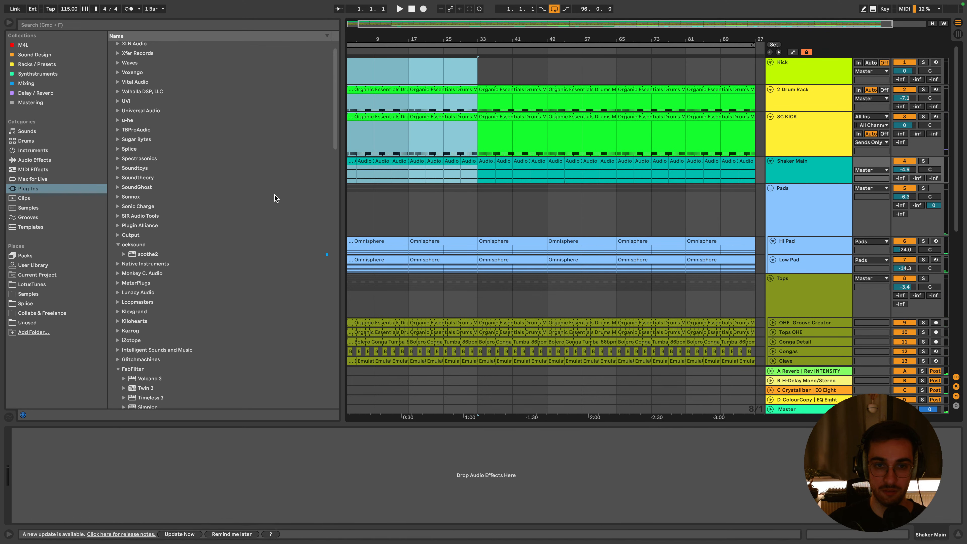
key("space")
scroll(455, 322, "down", 9)
left_click(484, 216)
scroll(485, 217, "up", 2)
key("space")
scroll(484, 218, "up", 6)
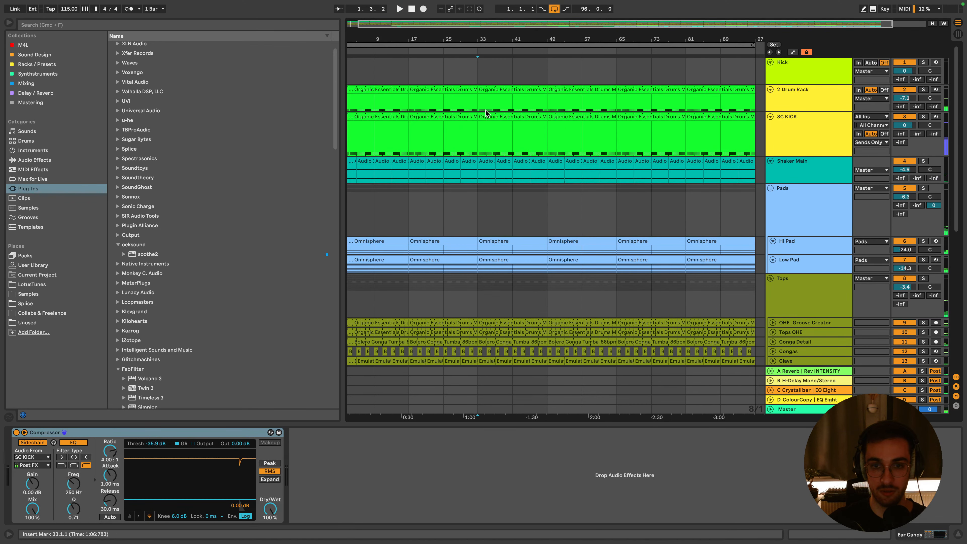
Find Auto Filter by searching the Mixing collection for "auto" and add it after Utility on the 2 Drum Rack track
left_click(480, 100)
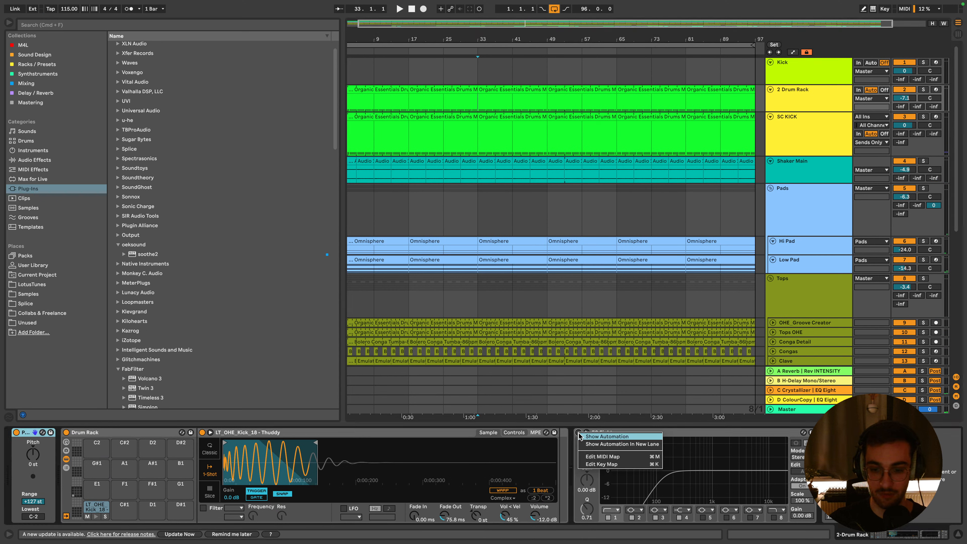
left_click(66, 25)
type("au")
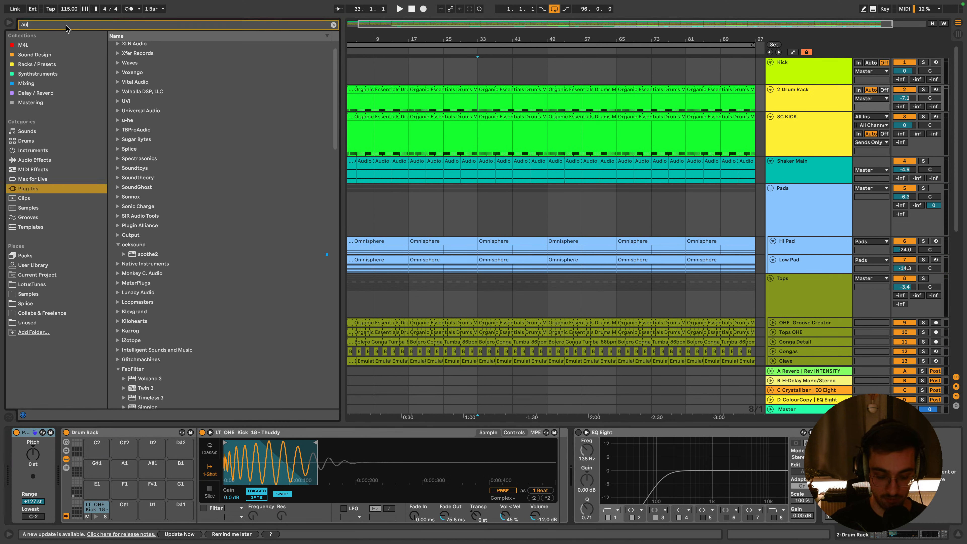
type("to")
left_click(57, 84)
left_click_drag(136, 45, 752, 479)
left_click_drag(894, 535, 899, 535)
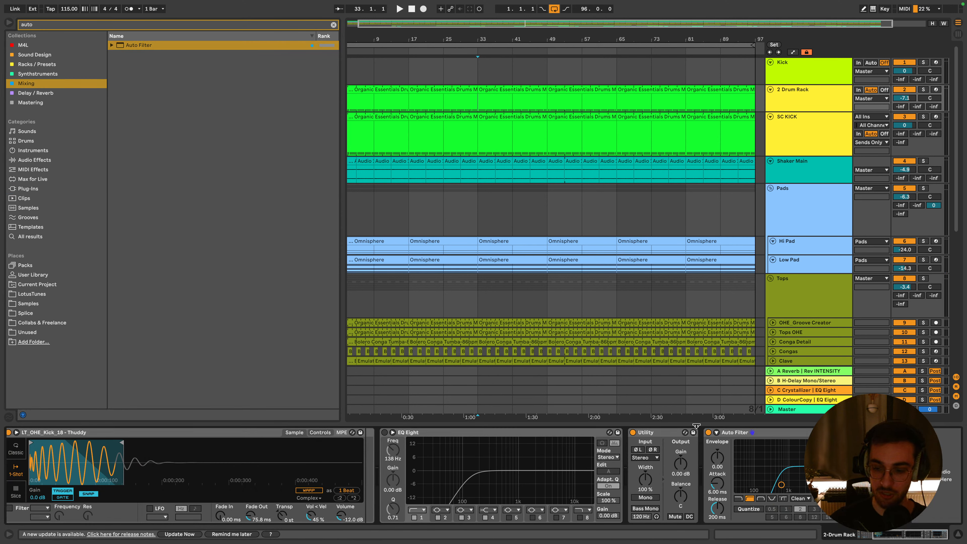
Automate the Auto Filter's Device On parameter on 2 Drum Rack to be off before bar 17 and on from bar 17
key("a")
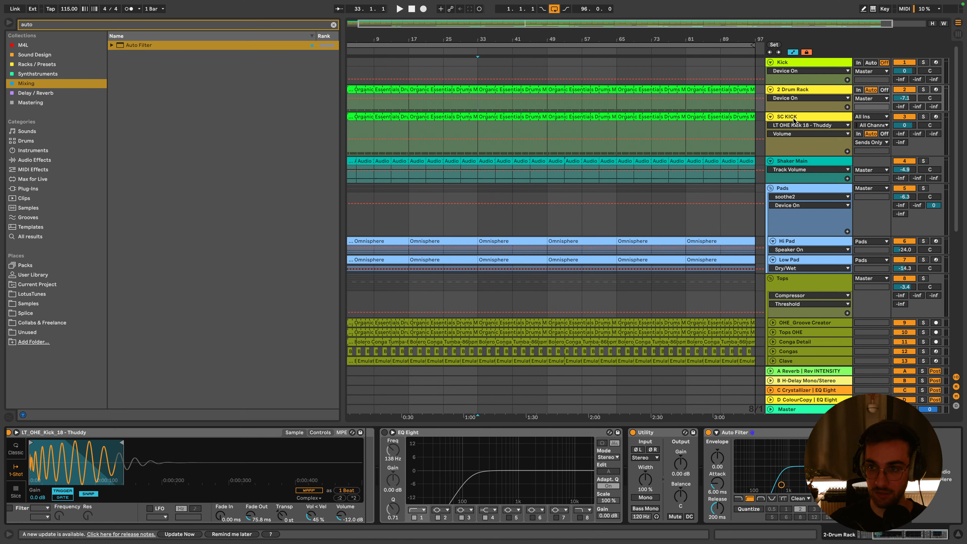
left_click_drag(788, 109, 788, 161)
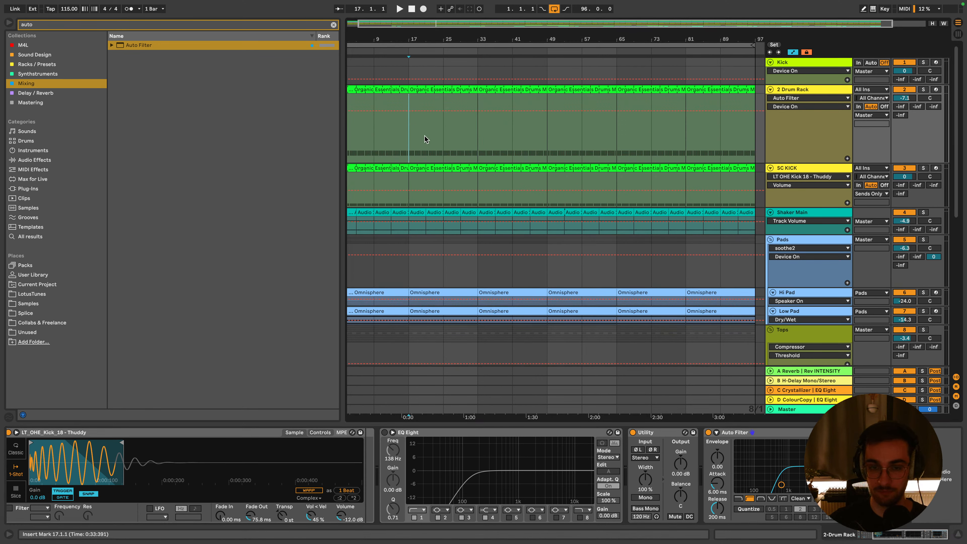
left_click(847, 457)
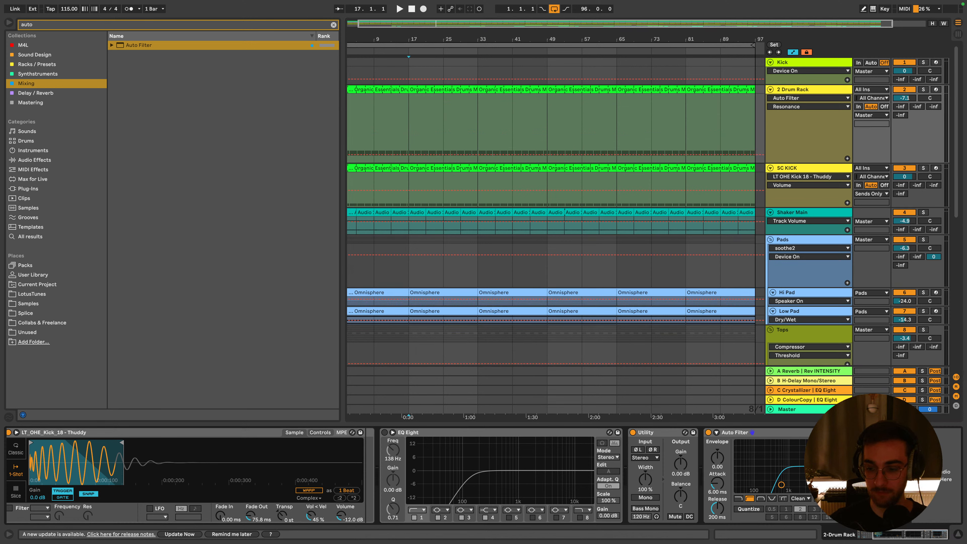
right_click(708, 434)
left_click(719, 448)
left_click(409, 112)
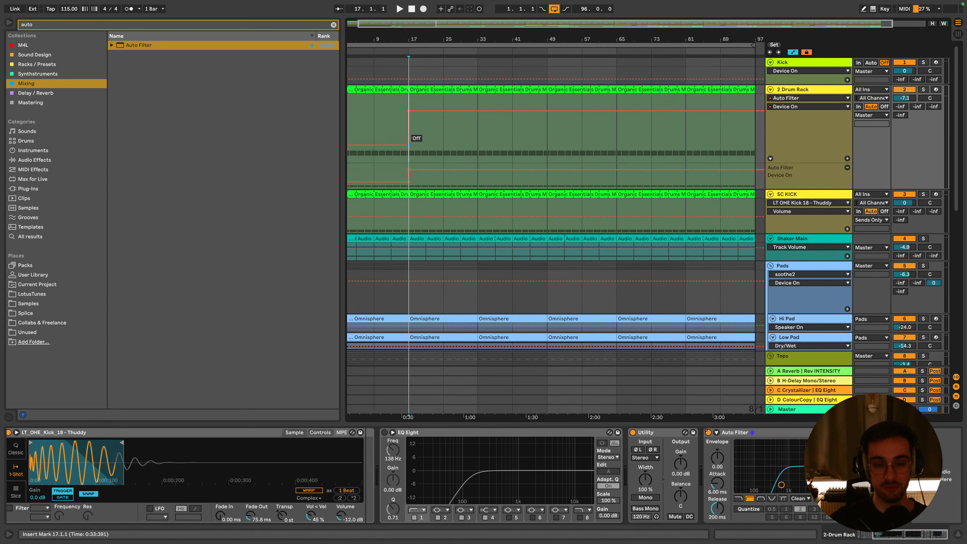
Set the arrangement's fixed grid to 1/16 for a close view of the filter automation around bar 17
left_click_drag(412, 37, 454, 171)
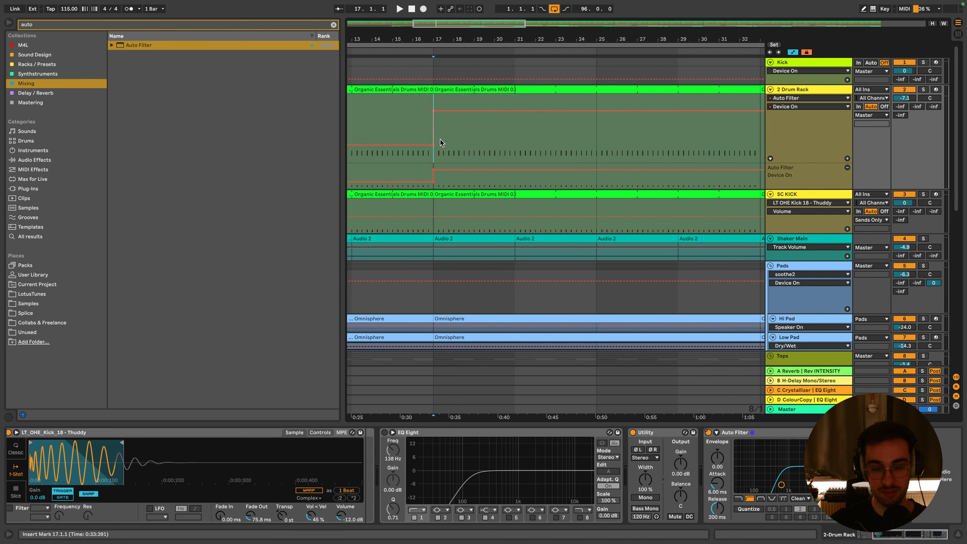
right_click(395, 110)
left_click(460, 244)
Solo 2 Drum Rack, play from 15.3.3 and adjust the Auto Filter's Device On automation at bar 17
left_click(404, 125)
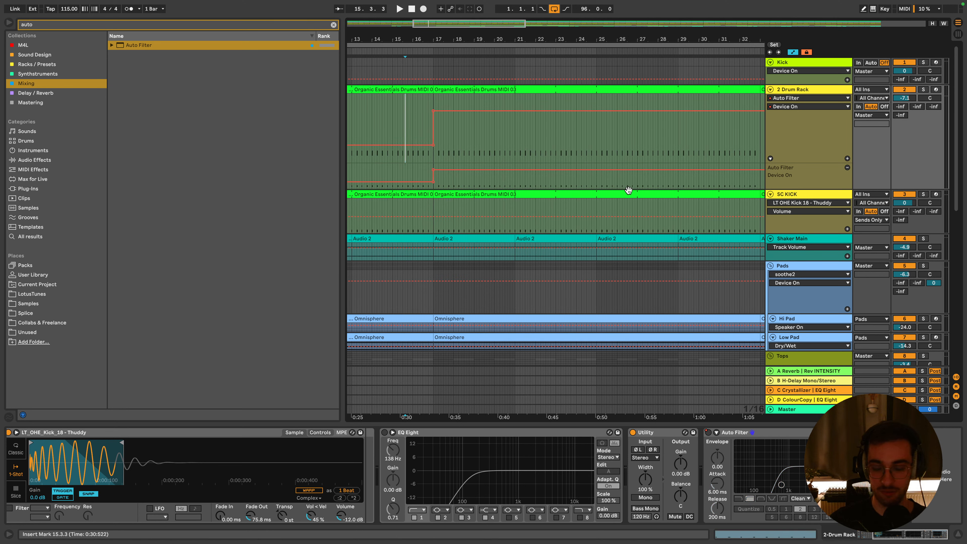
left_click(923, 89)
key("space")
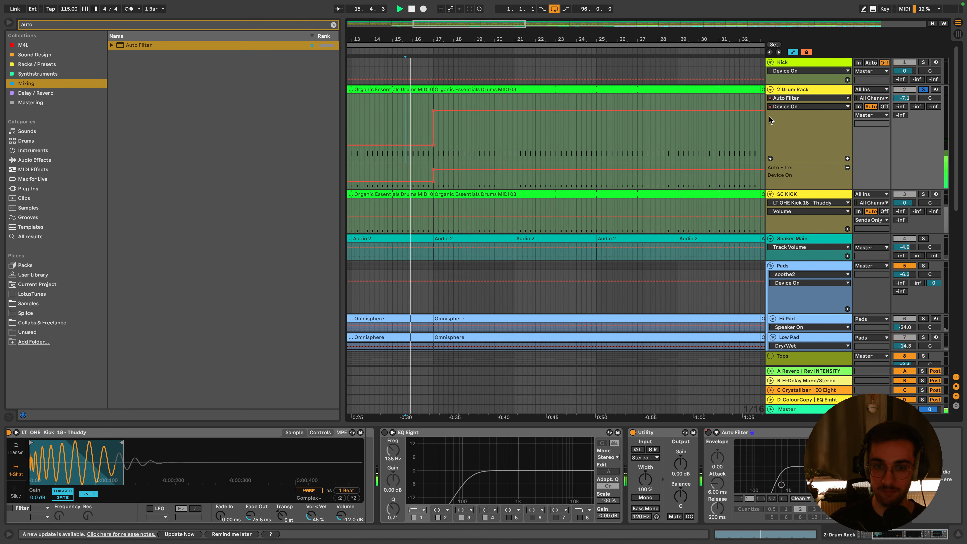
left_click_drag(433, 38, 447, 73)
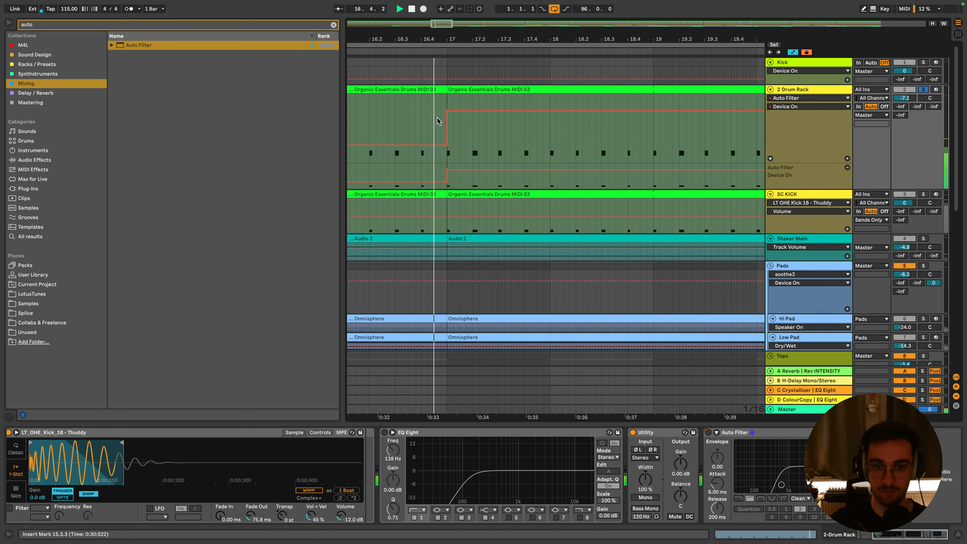
left_click_drag(448, 111, 447, 111)
key("space")
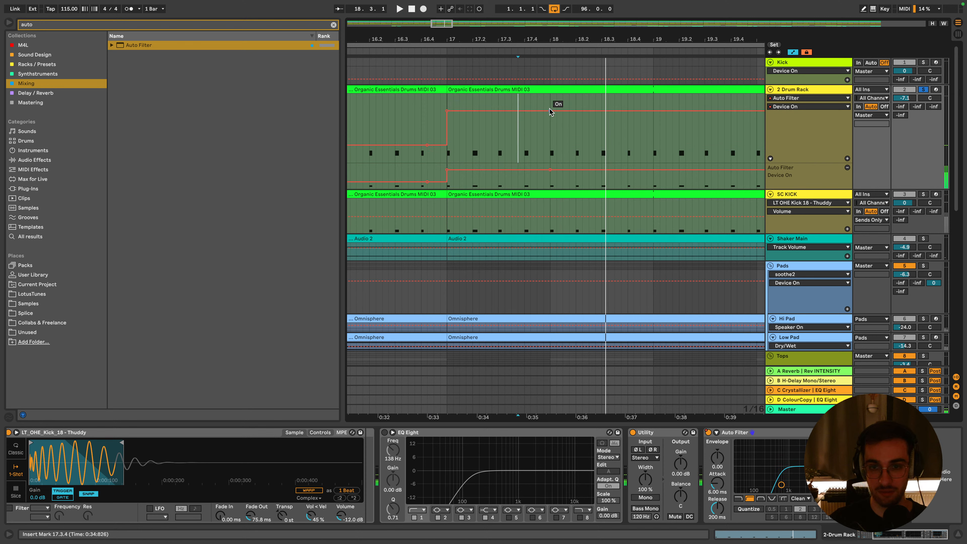
Play the full mix from bar 13 to hear the filter change on 2 Drum Rack in context
left_click(403, 105)
key("Home")
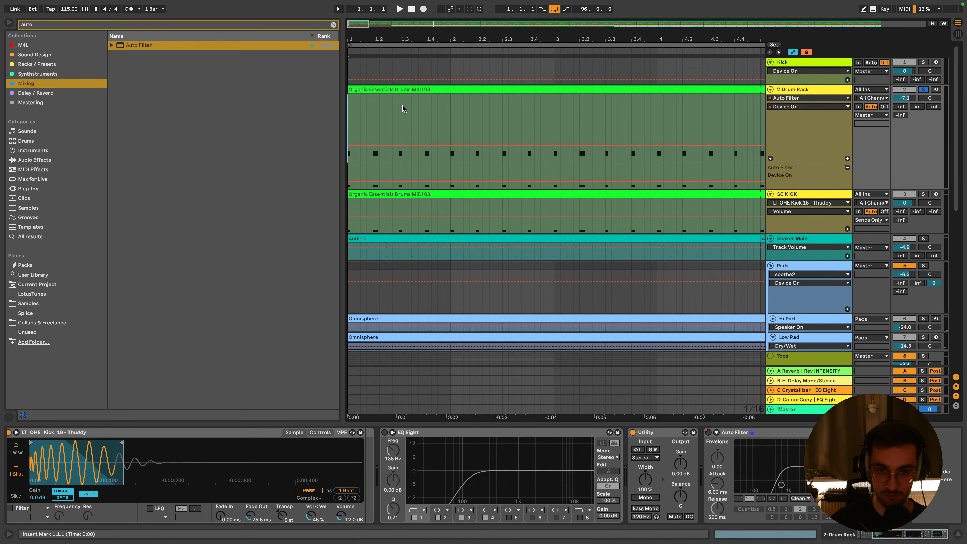
left_click_drag(455, 36, 455, 15)
left_click_drag(359, 38, 359, 16)
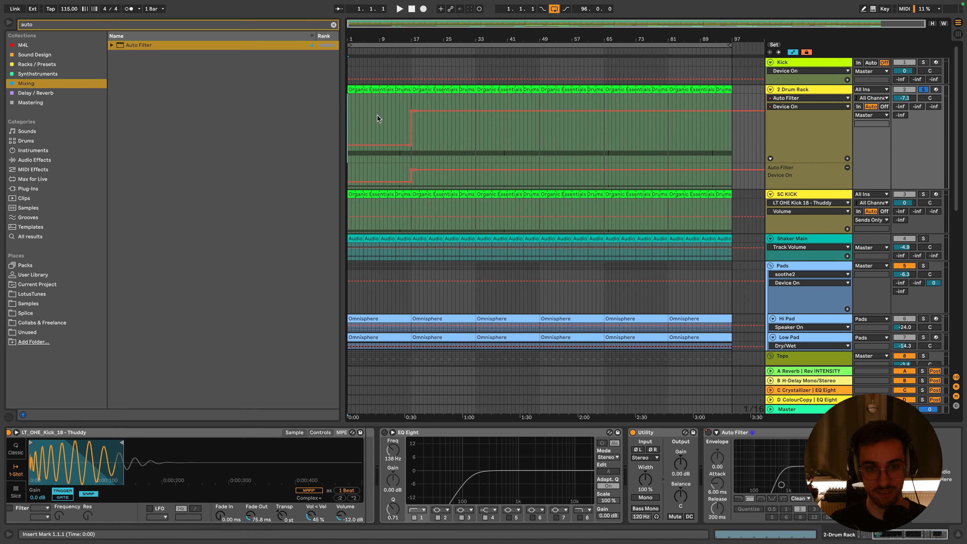
left_click(396, 107)
key("space")
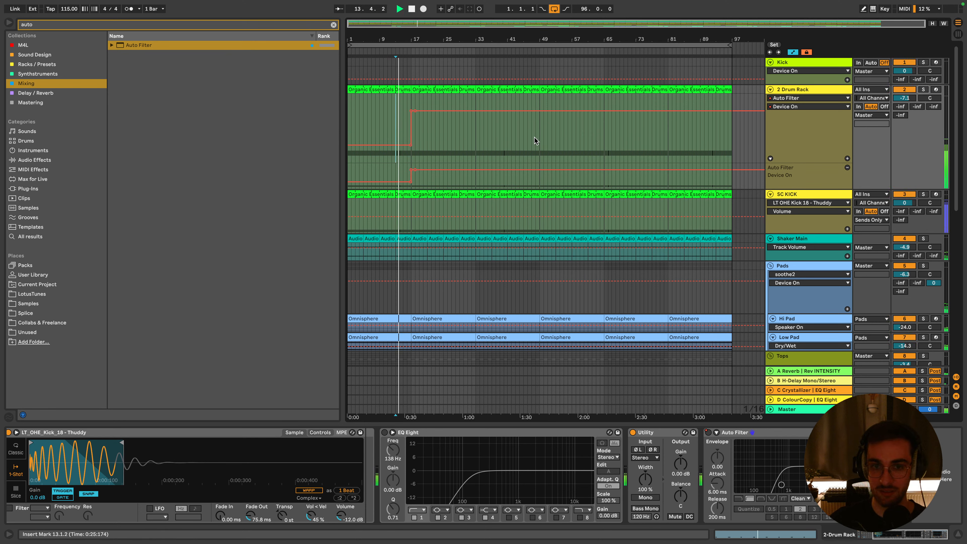
Set the arrangement's fixed grid to 2 Bars
scroll(404, 100, "up", 5)
right_click(404, 100)
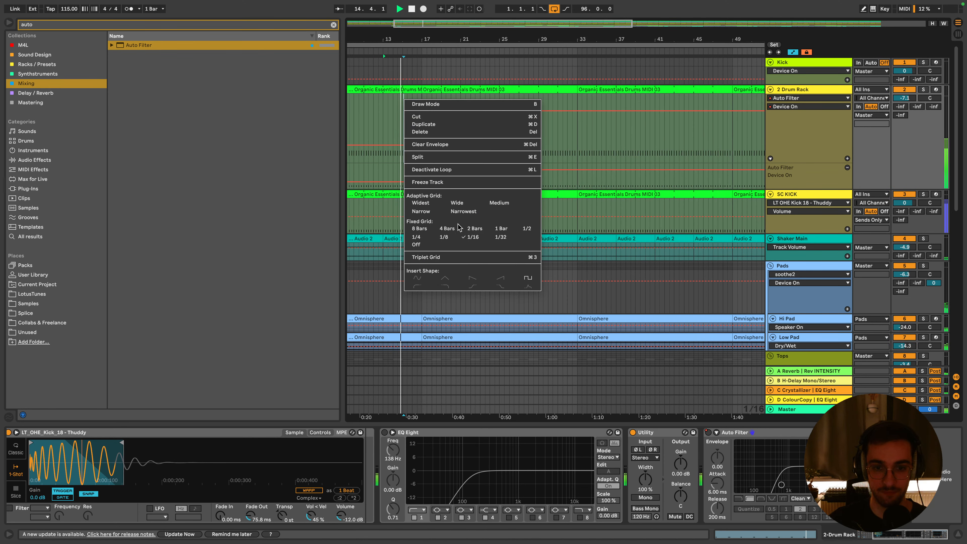
left_click(474, 228)
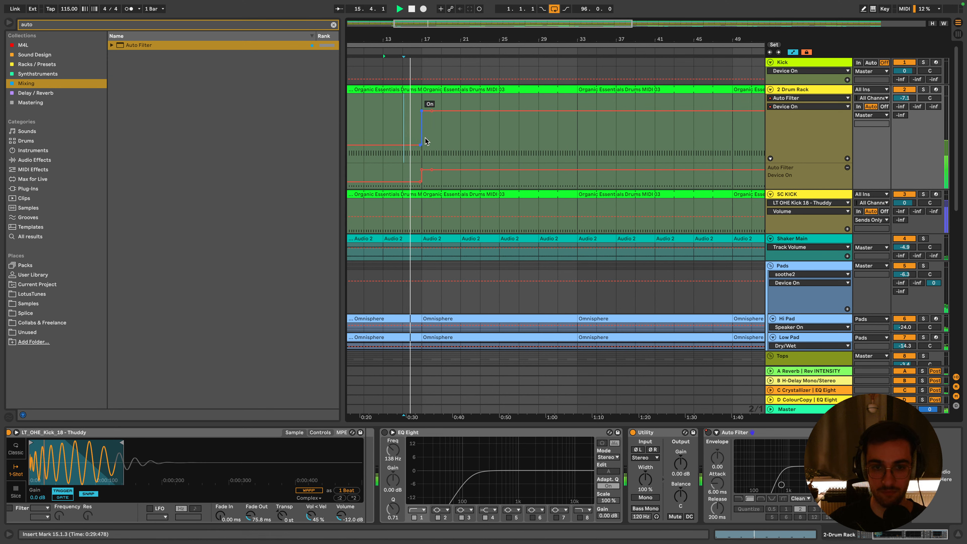
Remove the extra Device On breakpoint just after bar 17 and slightly lower the Auto Filter's cutoff frequency
left_click(432, 111)
left_click_drag(428, 39, 487, 67)
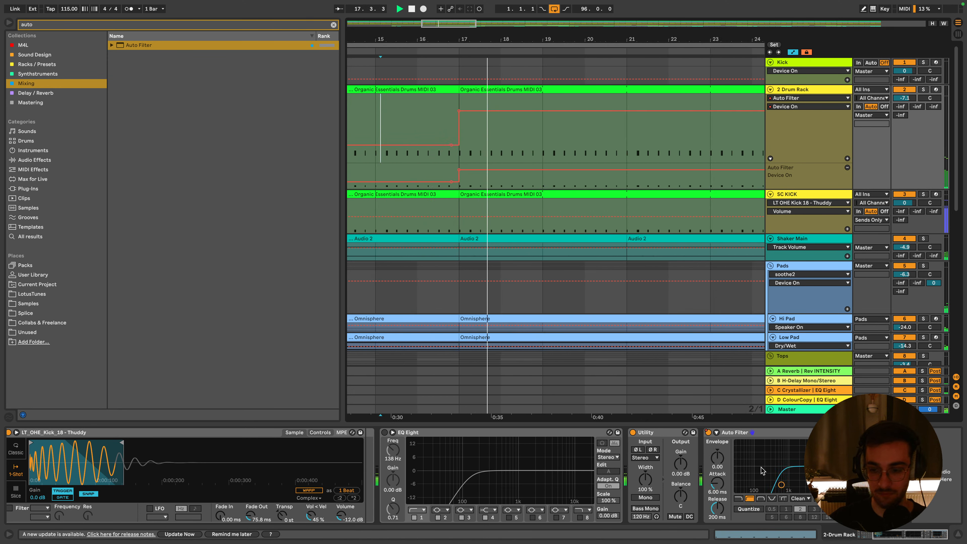
left_click_drag(781, 484, 771, 485)
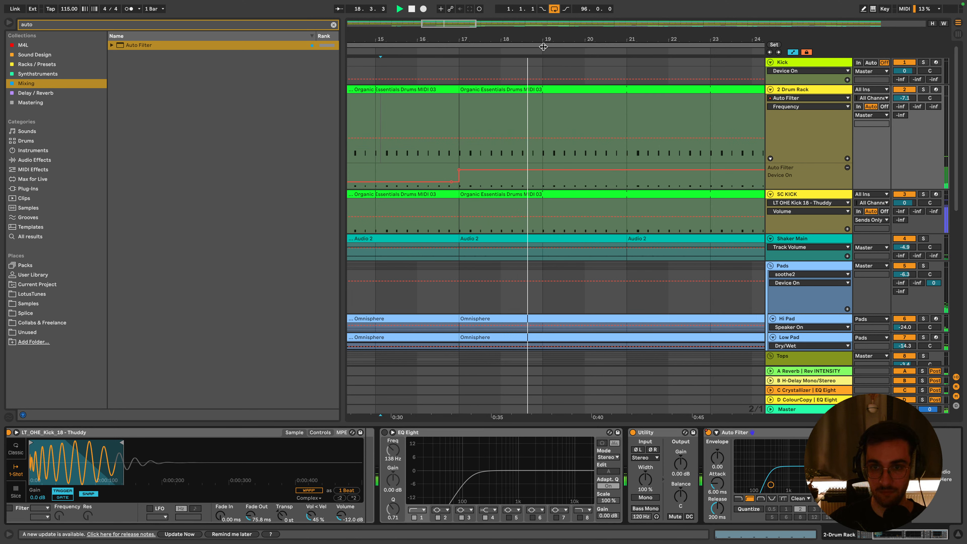
Review the layering of all tracks from bar 1 to bar 73 and check the Spanish phrase vocal clip at bar 23
left_click_drag(544, 42, 542, 34)
scroll(598, 221, "down", 10)
scroll(578, 252, "down", 3)
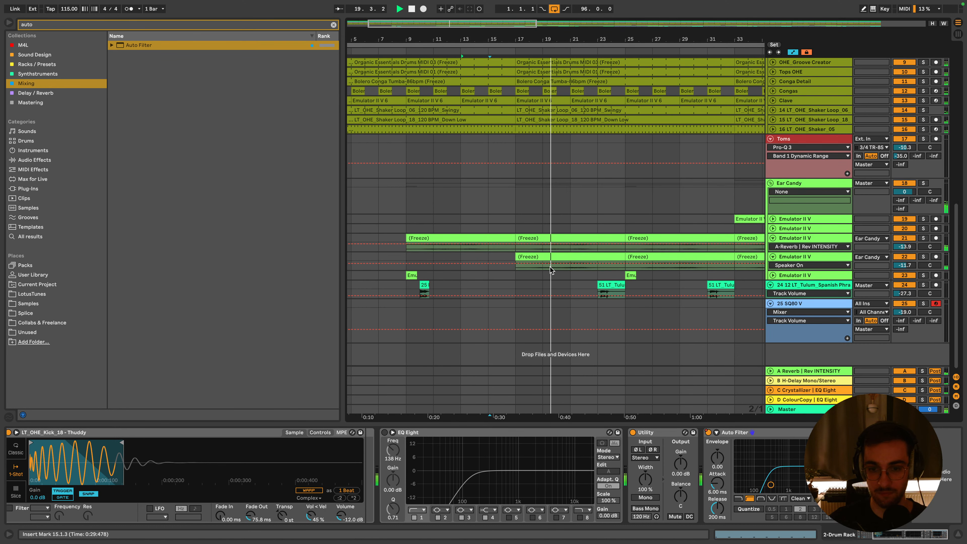
left_click_drag(604, 41, 477, 34)
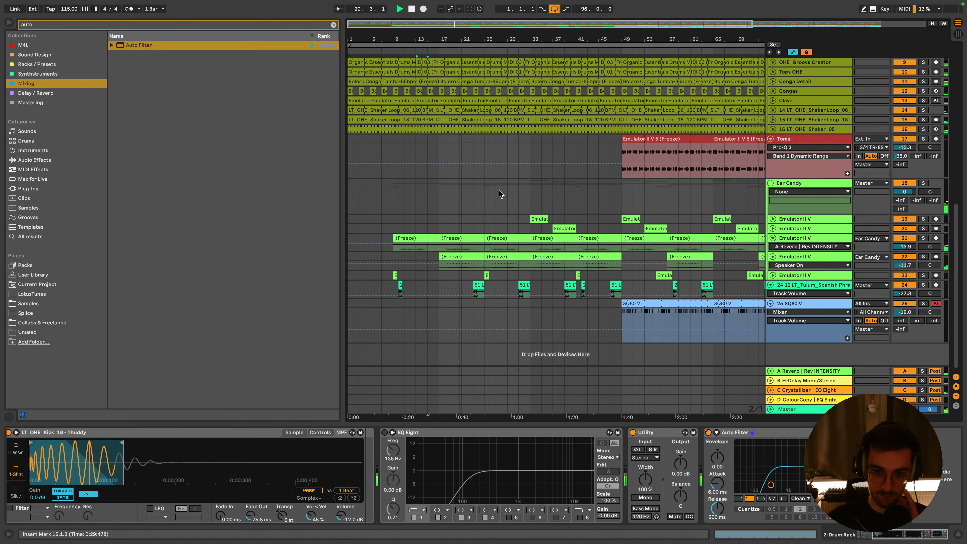
scroll(533, 267, "up", 10)
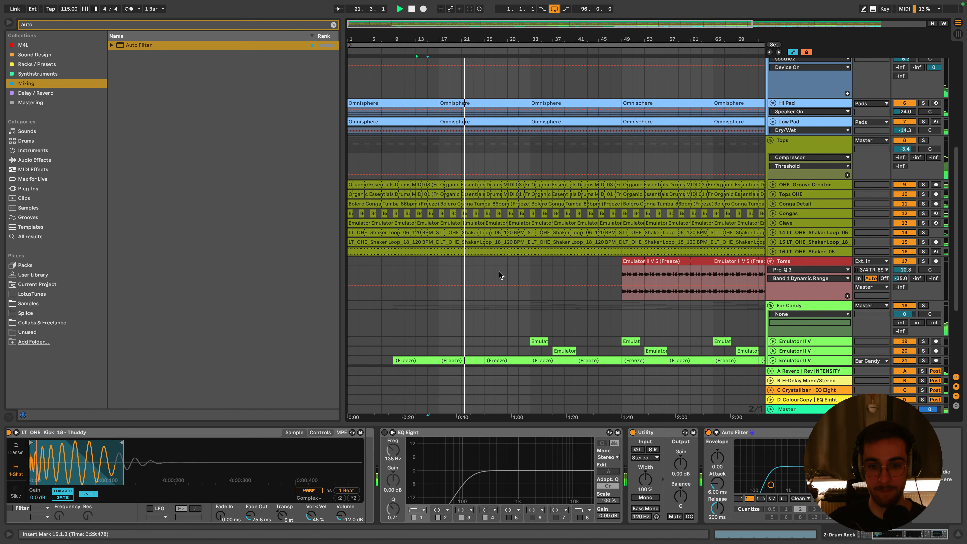
scroll(495, 278, "down", 9)
left_click(487, 281)
scroll(487, 282, "up", 10)
left_click(488, 285)
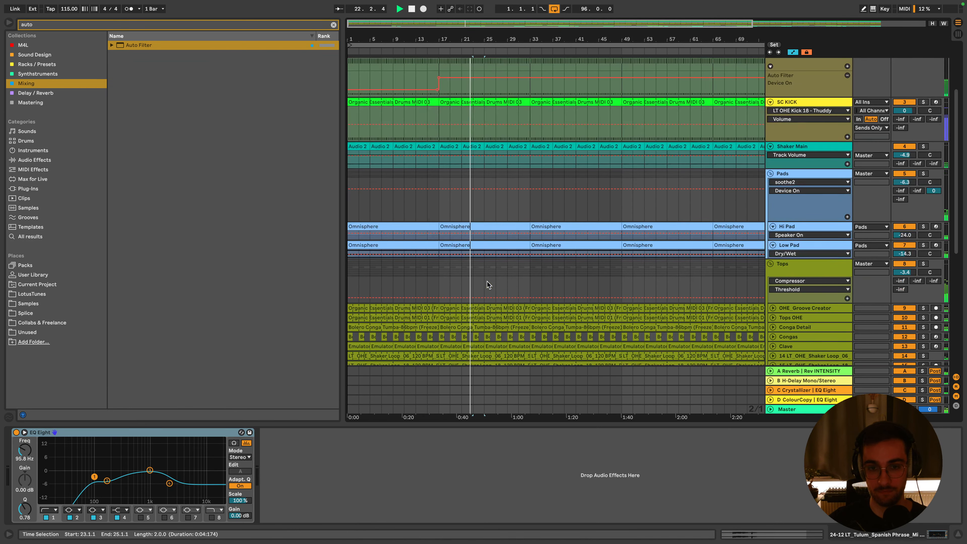
scroll(493, 281, "up", 4)
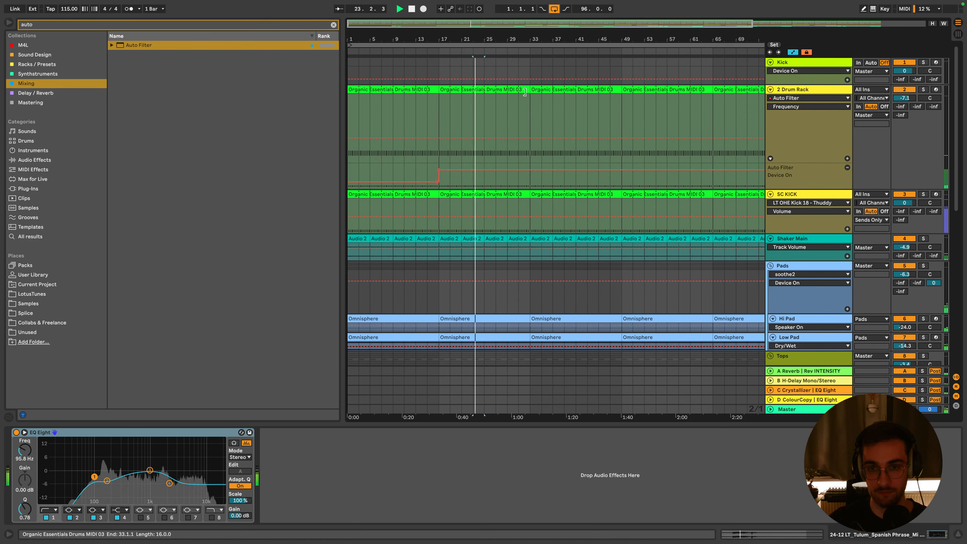
Shorten the 2 Drum Rack clip starting at bar 17 to end at bar 31, and return from automation to the track's device view
left_click_drag(529, 90, 518, 90)
key("a")
double_click(791, 92)
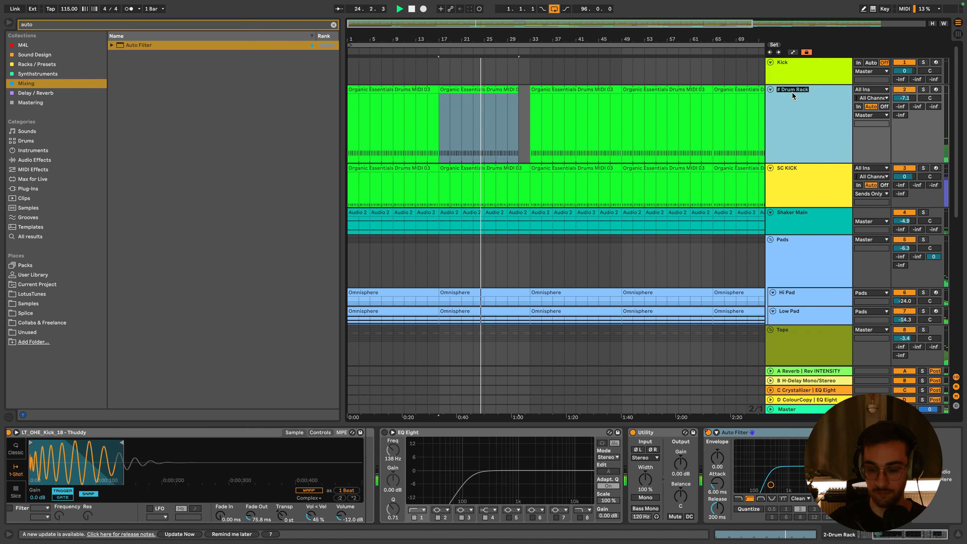
Finish renaming the 2 Drum Rack track as Kick and check the ear candy tracks around bar 33
scroll(542, 266, "down", 10)
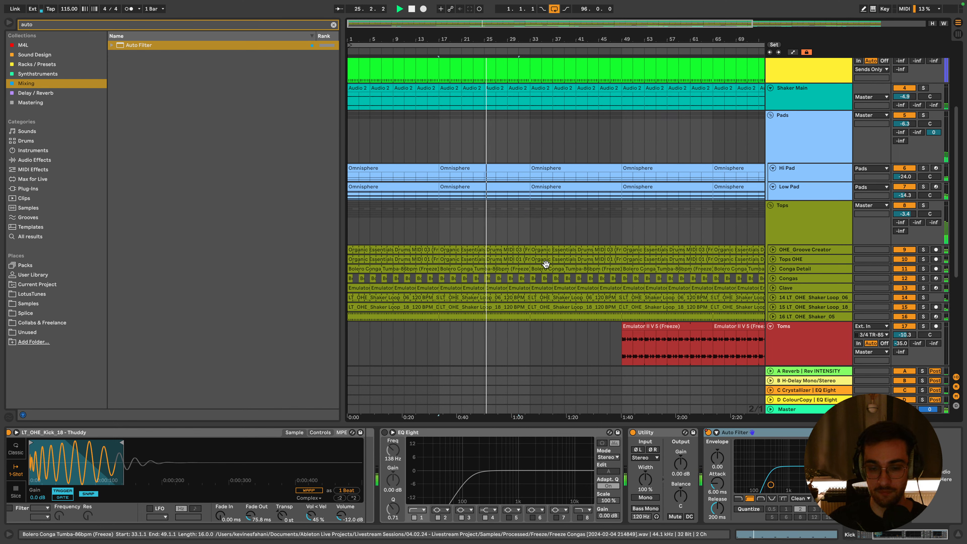
scroll(542, 266, "down", 3)
left_click(539, 219)
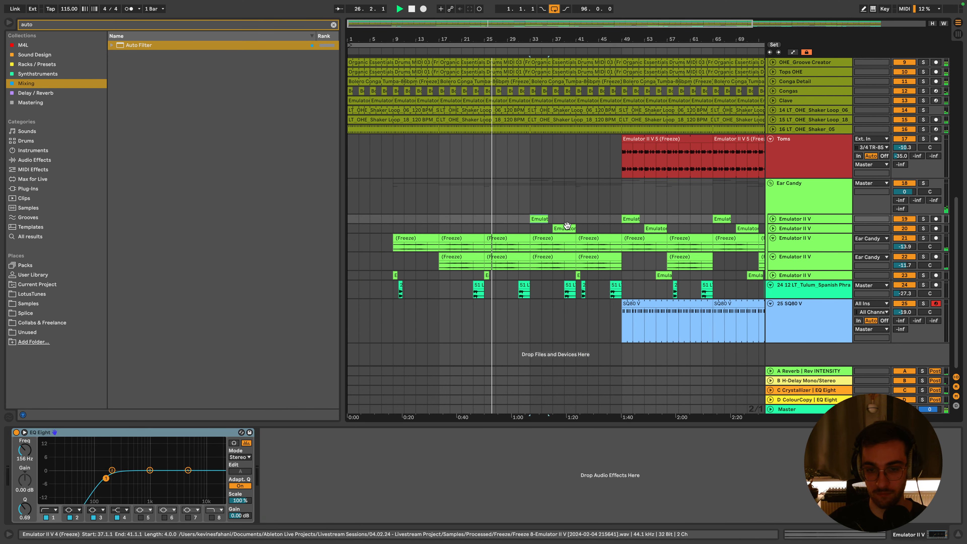
left_click(539, 205)
scroll(535, 206, "up", 13)
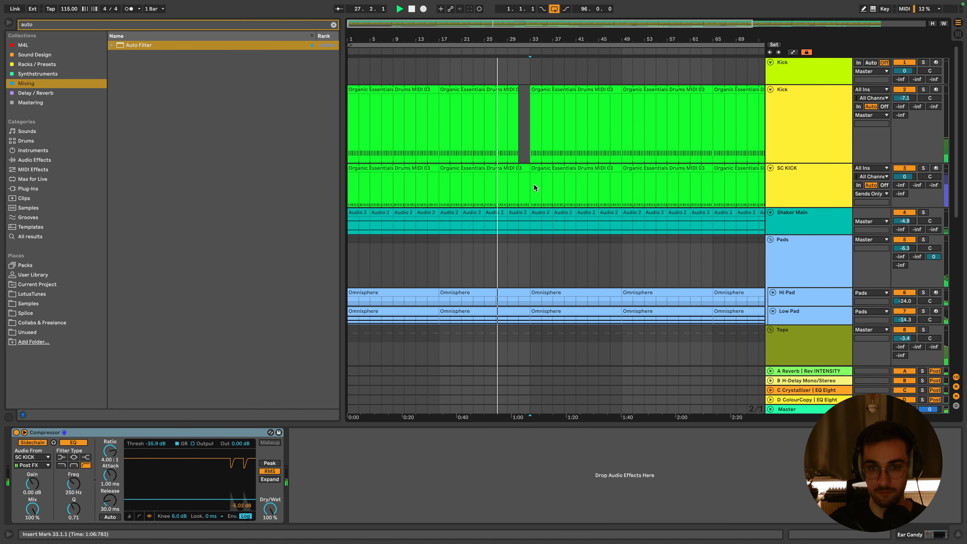
Extend the second Kick track's clip starting at bar 17 to end at bar 33 and show the automation lanes
left_click_drag(438, 143, 530, 142)
left_click_drag(517, 66, 526, 67)
scroll(531, 95, "down", 1)
left_click(564, 111)
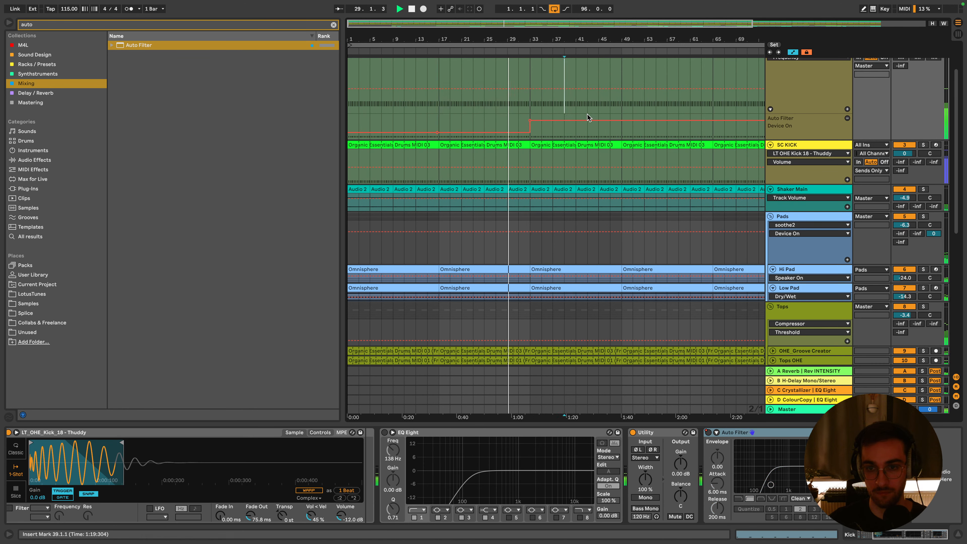
Copy the 25 SQ80 V clip at bar 49 to bar 33 on the same track
scroll(590, 336, "down", 9)
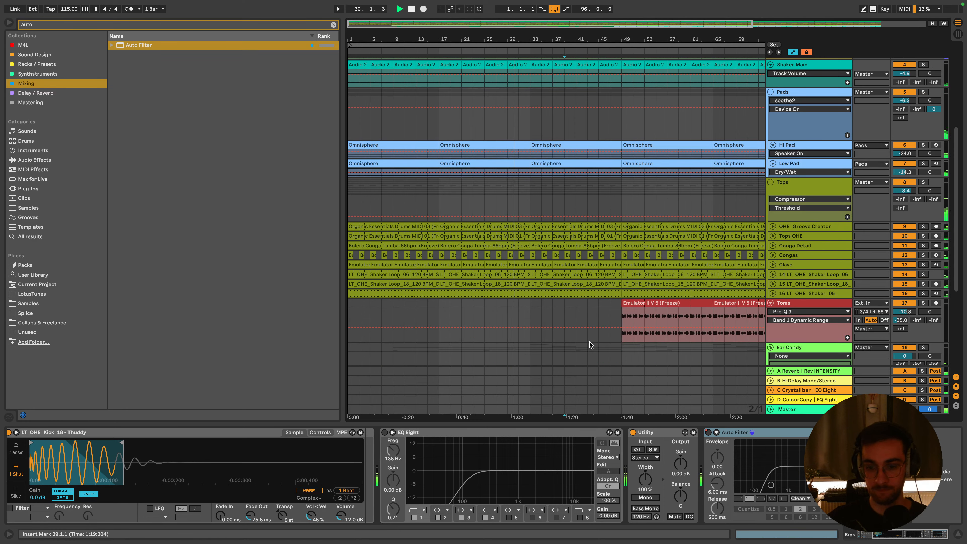
left_click(590, 217)
scroll(594, 236, "down", 4)
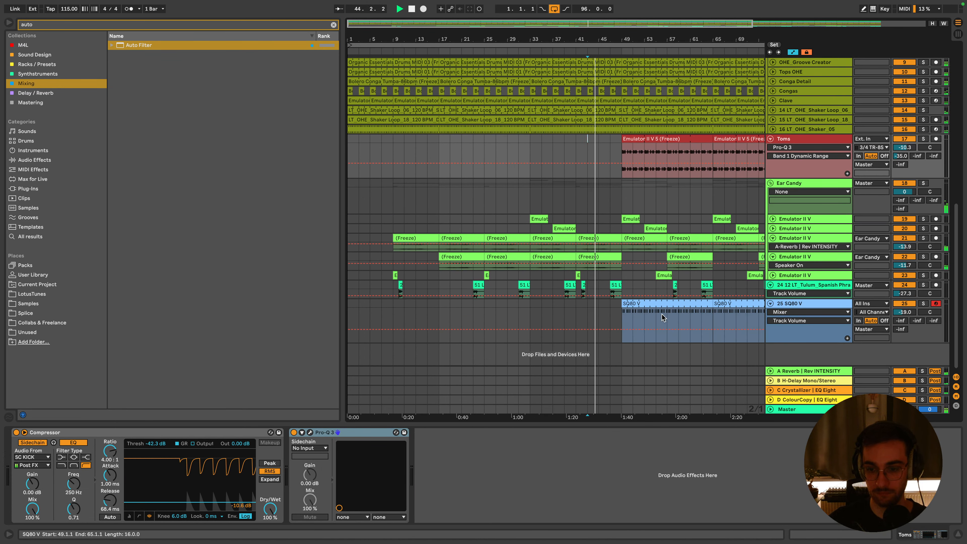
left_click_drag(649, 304, 562, 314)
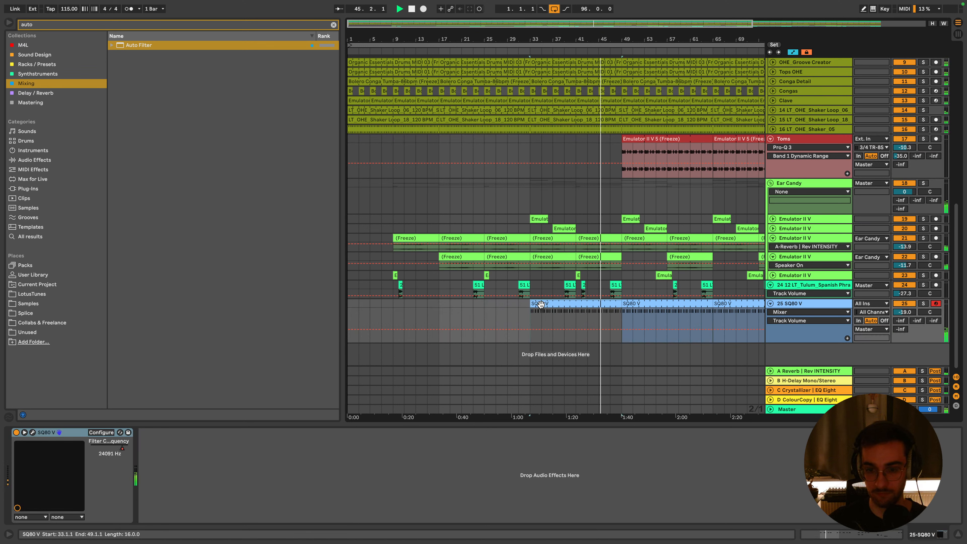
Automate the SQ80 V filter cutoff frequency down to 35.0 Hz from bar 33, with a small peak at about bar 47
left_click(123, 449)
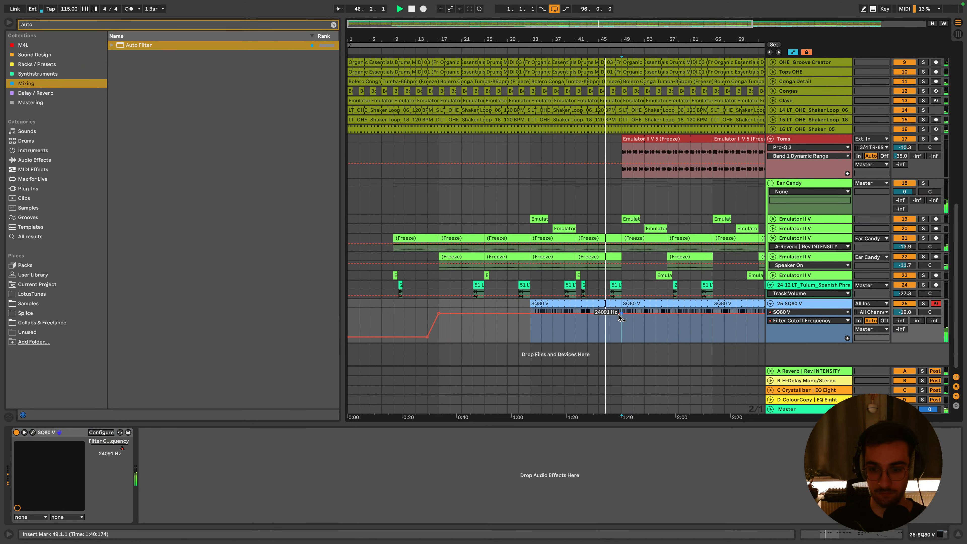
left_click_drag(611, 313, 530, 342)
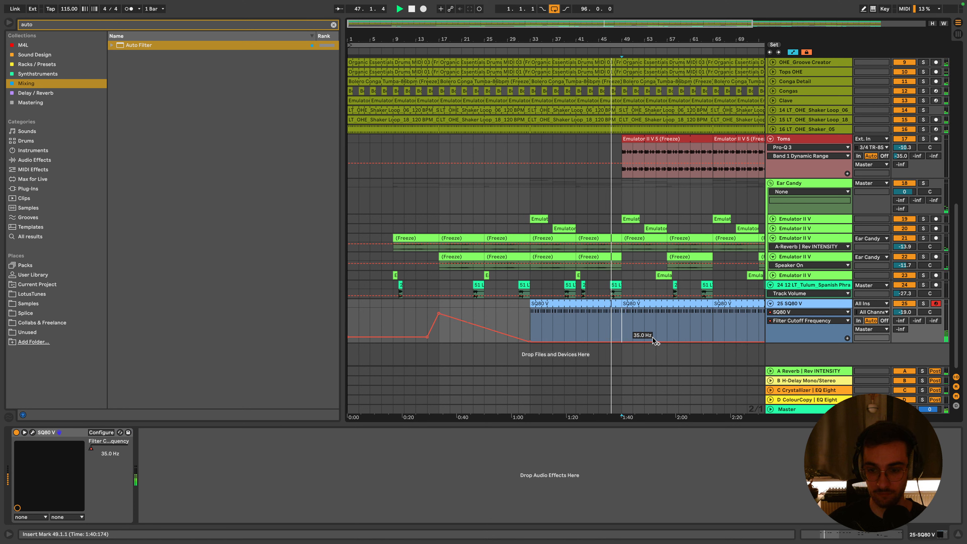
left_click_drag(622, 338, 611, 334)
Play from bar 33 and bend the SQ80 V cutoff ramp toward bar 47 into a late-rising curve
left_click(588, 303)
key("space")
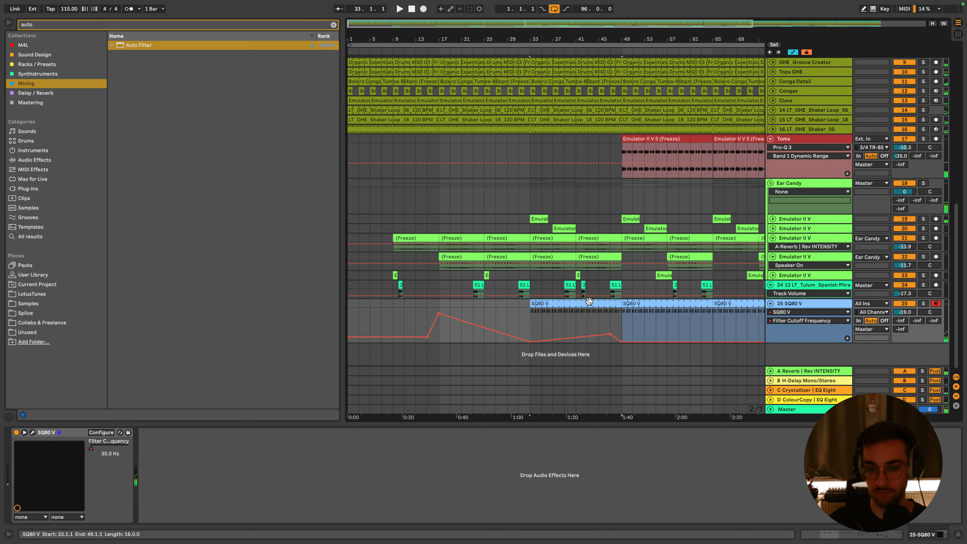
key("space")
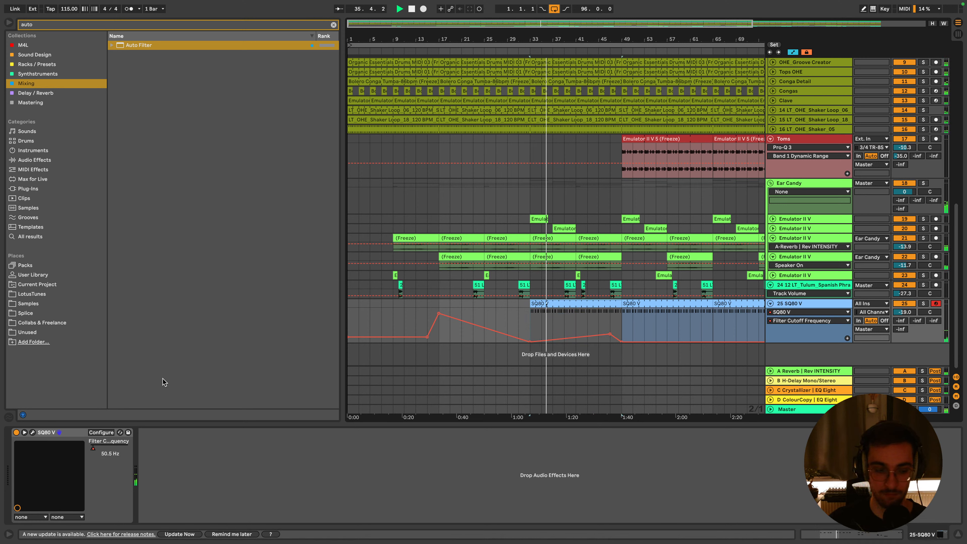
left_click(557, 323)
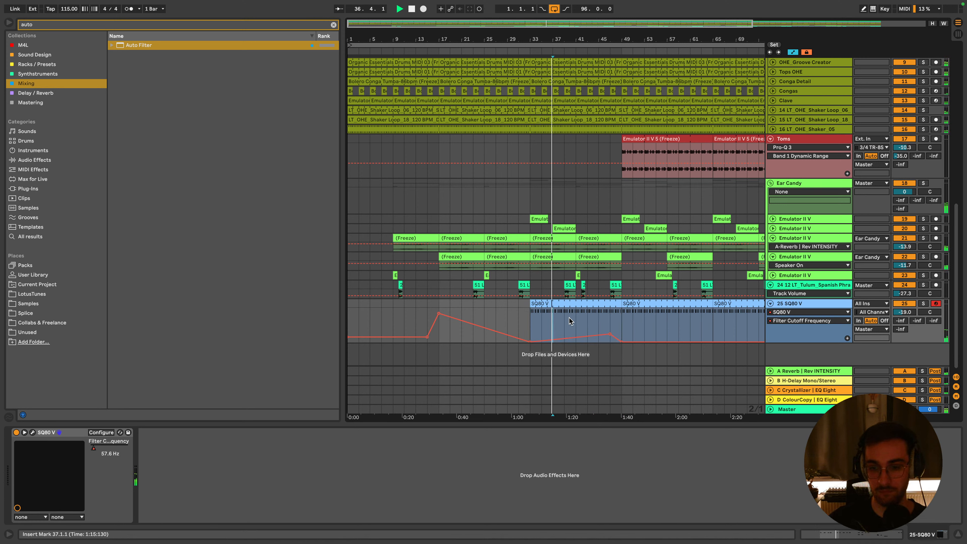
left_click(600, 315)
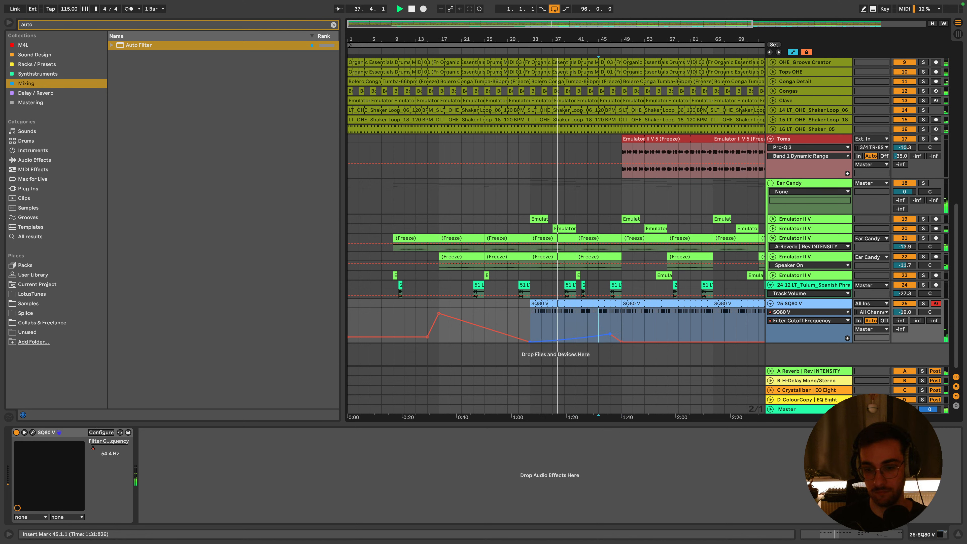
Save the set with the automation lanes hidden and check the SQ80 V and Spanish phrase clips around bar 45
scroll(593, 321, "up", 5)
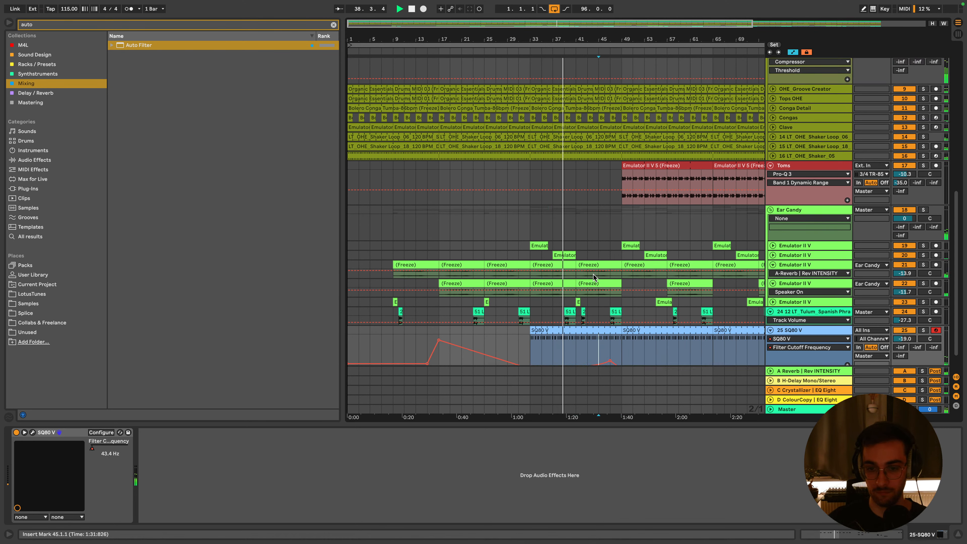
left_click(579, 277)
key("ctrl+s")
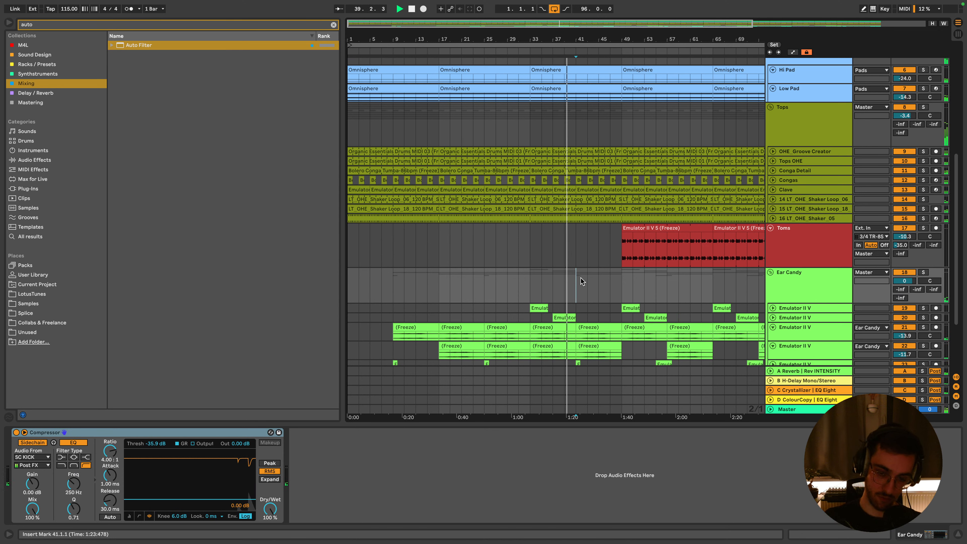
scroll(580, 281, "down", 4)
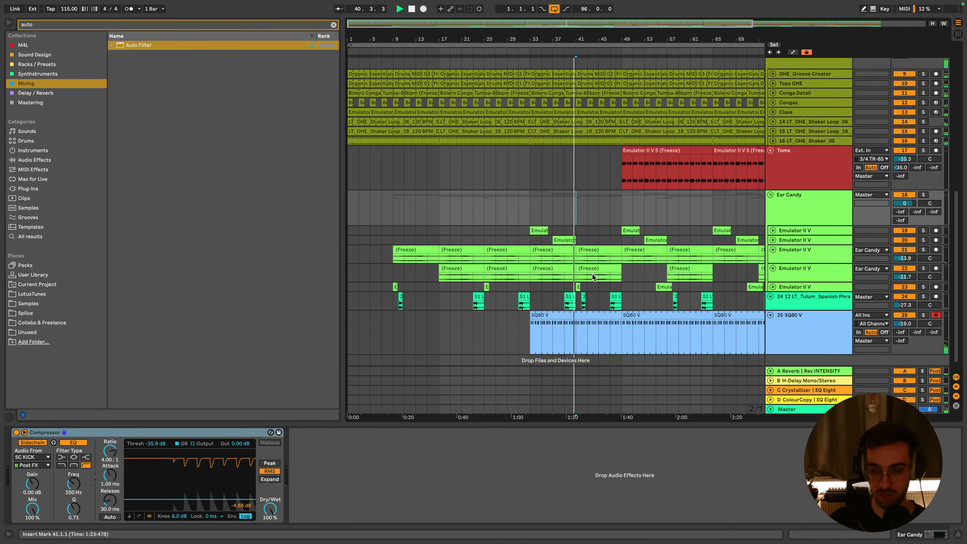
scroll(593, 297, "down", 1)
left_click(594, 312)
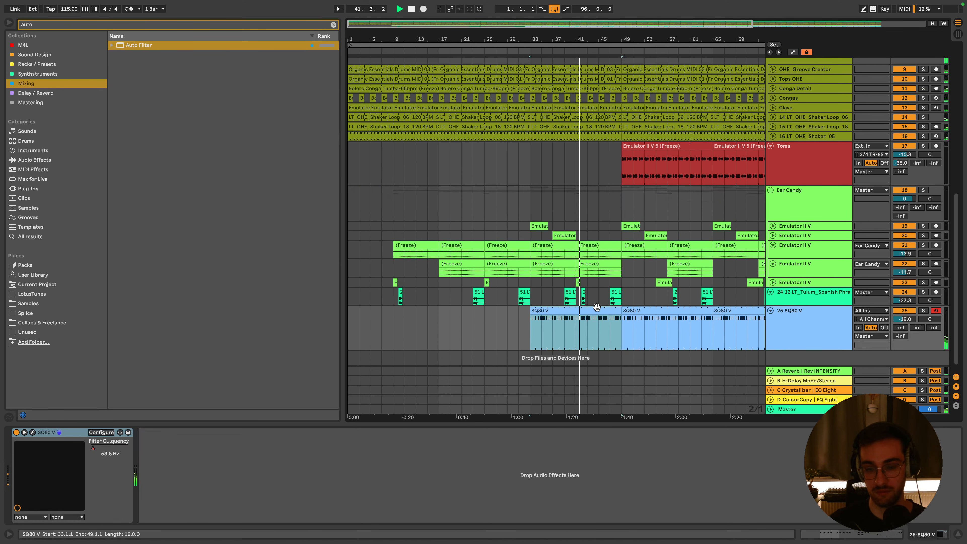
left_click(603, 289)
scroll(606, 291, "down", 1)
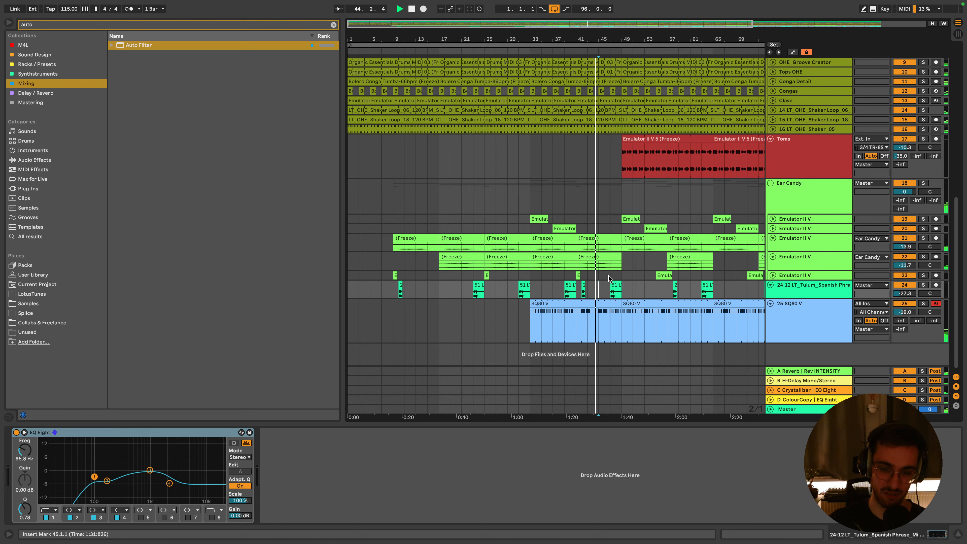
left_click(606, 304)
Search the browser's Mixing collection for "Emin"
left_click(97, 25)
type("Em")
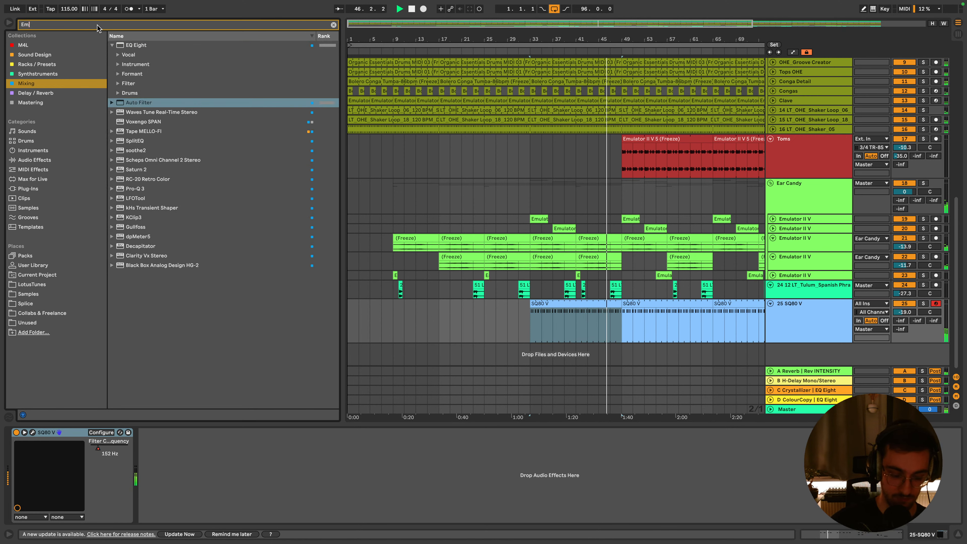
type("in")
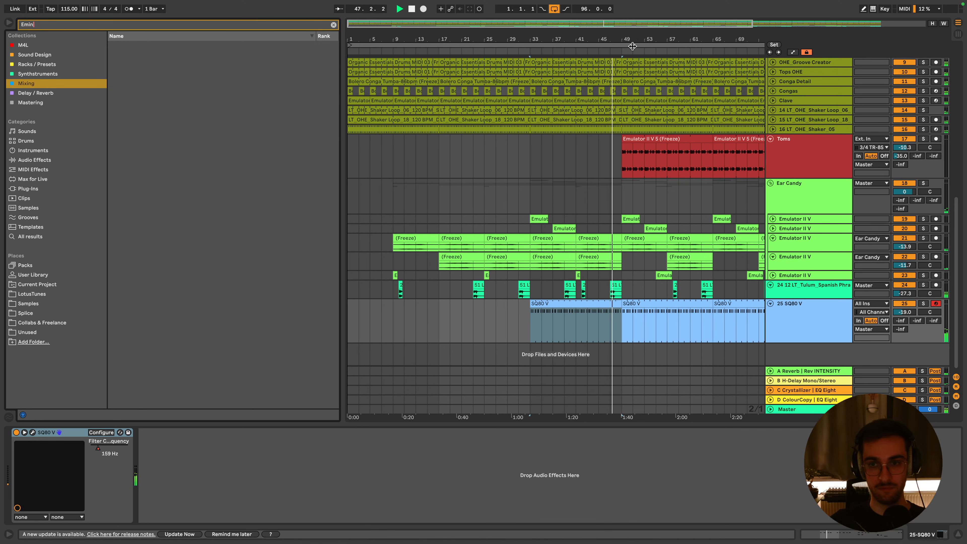
Set the fixed grid to 1 Bar and shorten the second Kick track's clip before bar 49 to end at bar 48
scroll(613, 168, "up", 5)
scroll(612, 168, "up", 10)
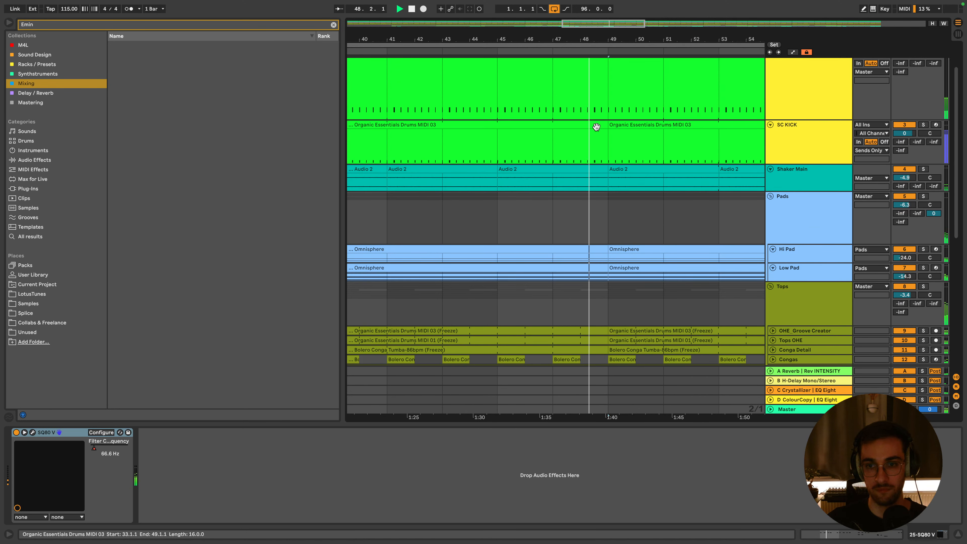
right_click(610, 72)
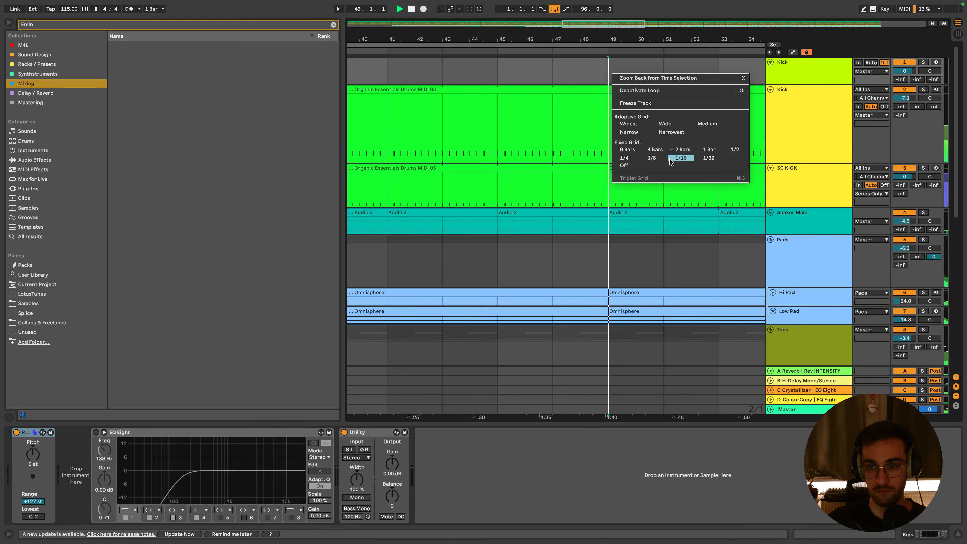
left_click(708, 151)
left_click(570, 78)
left_click(602, 90)
Deactivate the two Emulator II V freeze clips starting at bar 49 on ear candy tracks 19 and 21
scroll(609, 190, "down", 10)
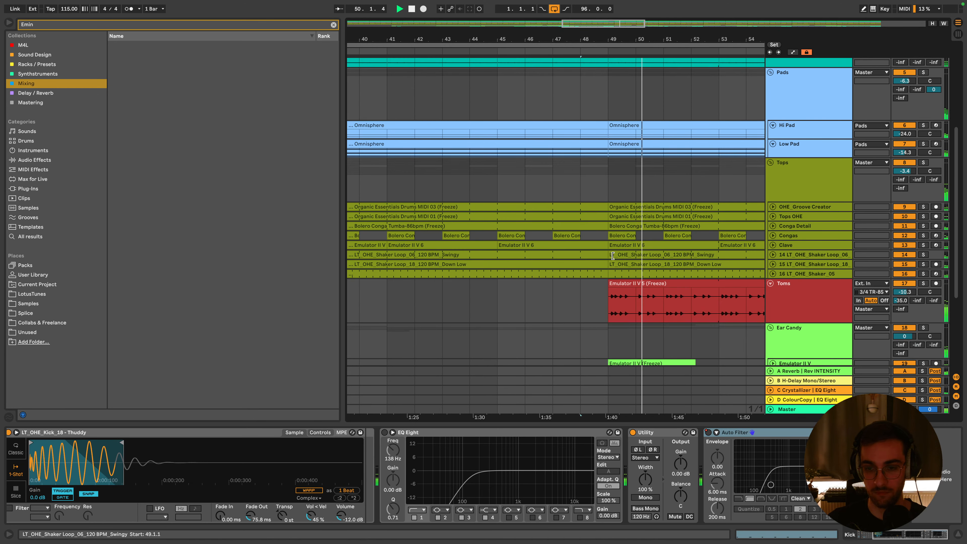
left_click(791, 322)
left_click(636, 219)
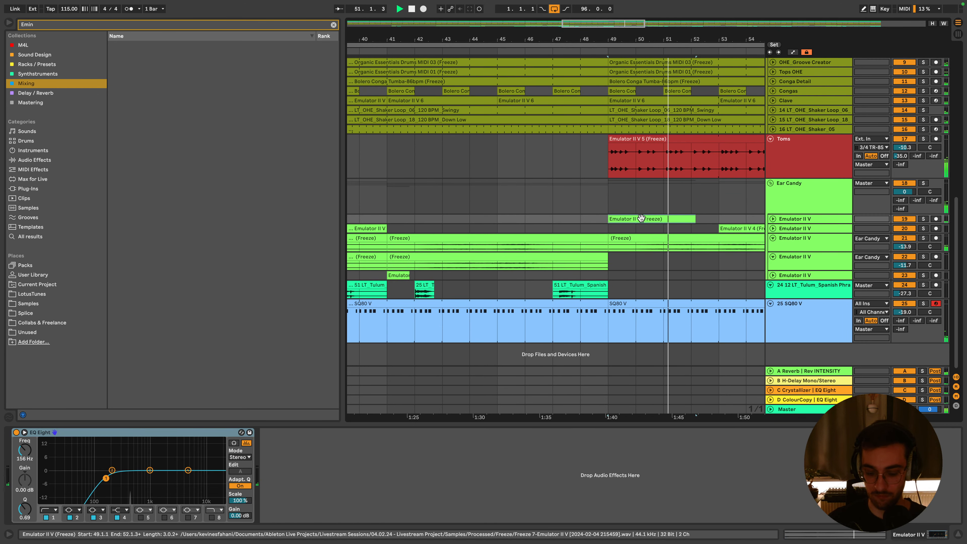
left_click(630, 237)
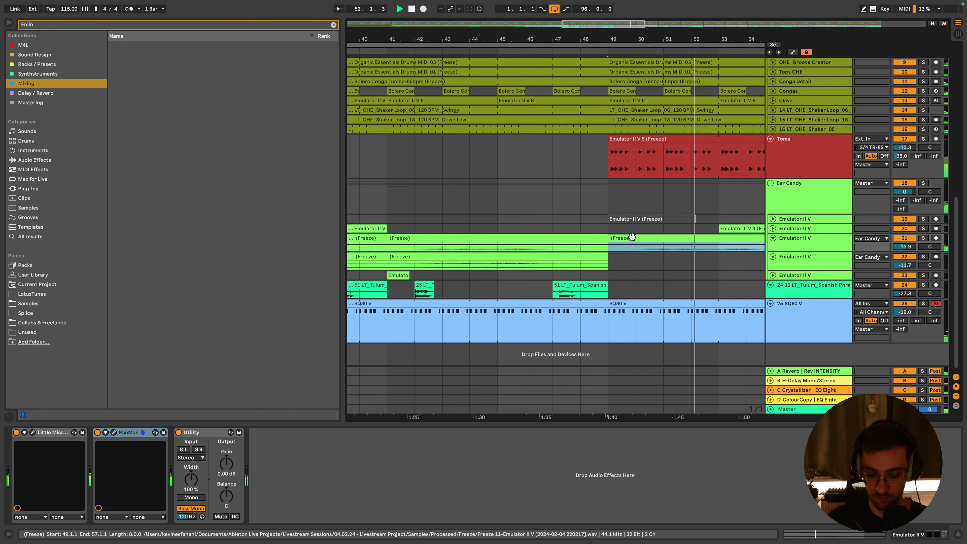
key("0")
Insert a new audio track below the SQ80 V track
left_click(575, 212)
left_click_drag(590, 39, 545, 11)
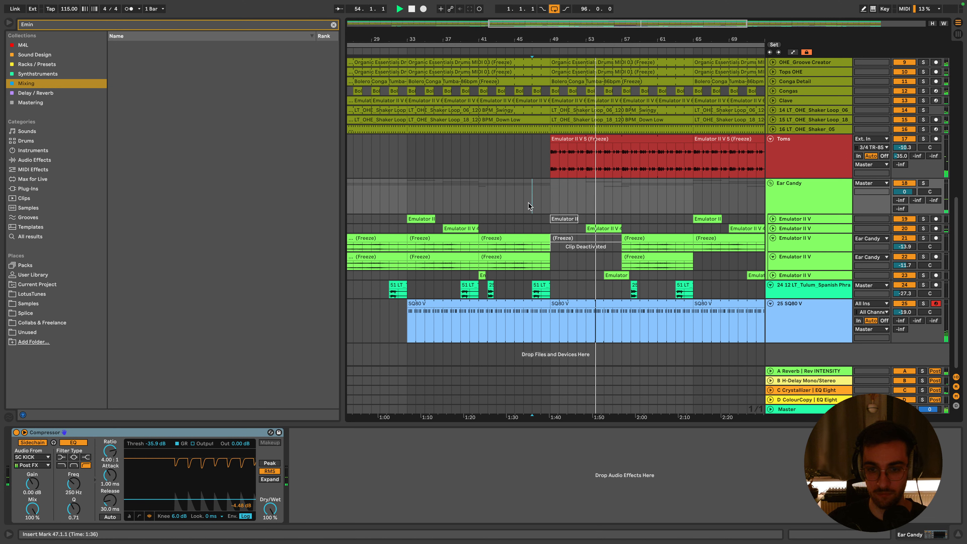
left_click(532, 210)
key("super+t")
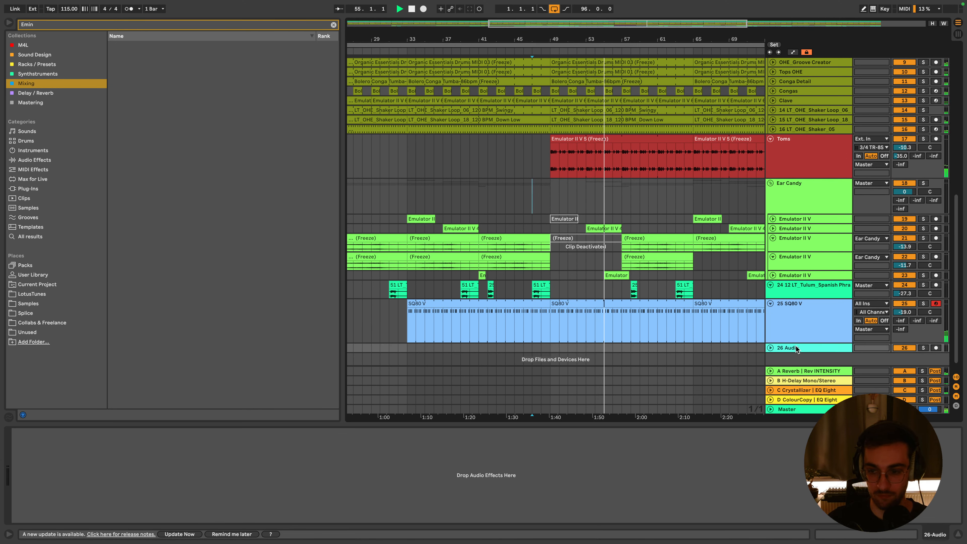
Search the LotusTunes library for "fx" and open the FX folder in the Organic House Essentials one-shots
key("super+f")
type("fx")
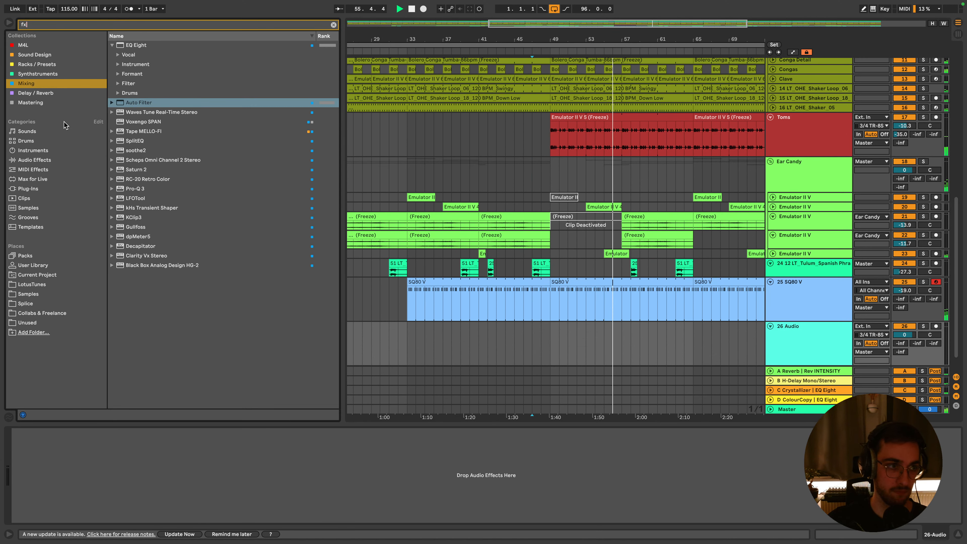
left_click(38, 303)
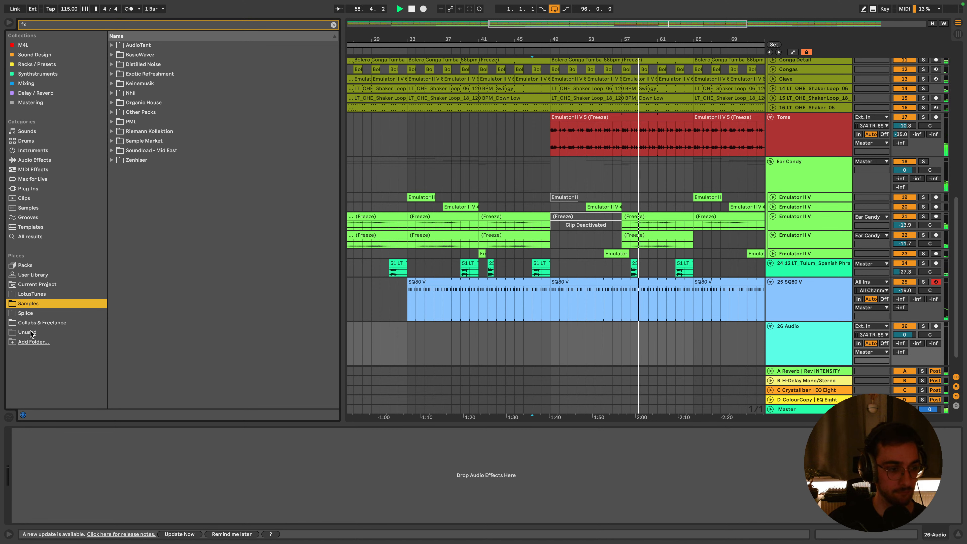
left_click(34, 294)
left_click(124, 112)
left_click(130, 121)
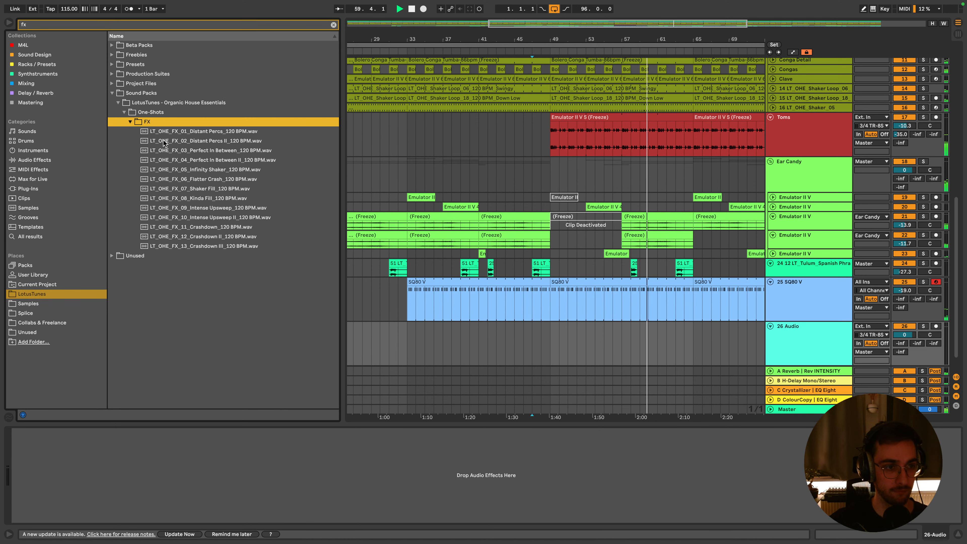
Place LT_OHE_FX_02_Distant Percs II_120 BPM.wav at bar 48 on the new audio track and lower its volume to -25.3 dB
left_click(190, 143)
left_click_drag(205, 148, 546, 345)
left_click_drag(905, 335, 904, 360)
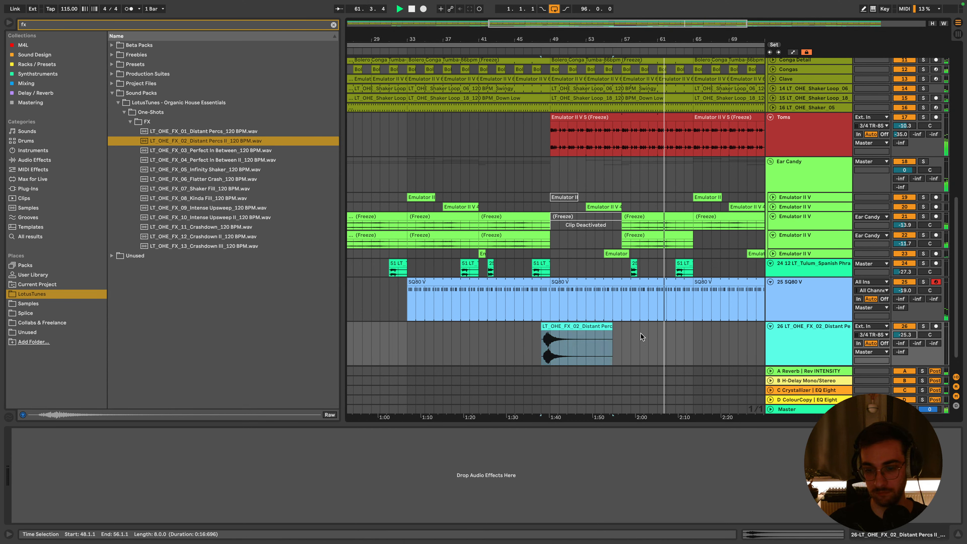
Shift the Distant Percs II clip slightly later so that it starts just after bar 48
left_click_drag(552, 39, 577, 213)
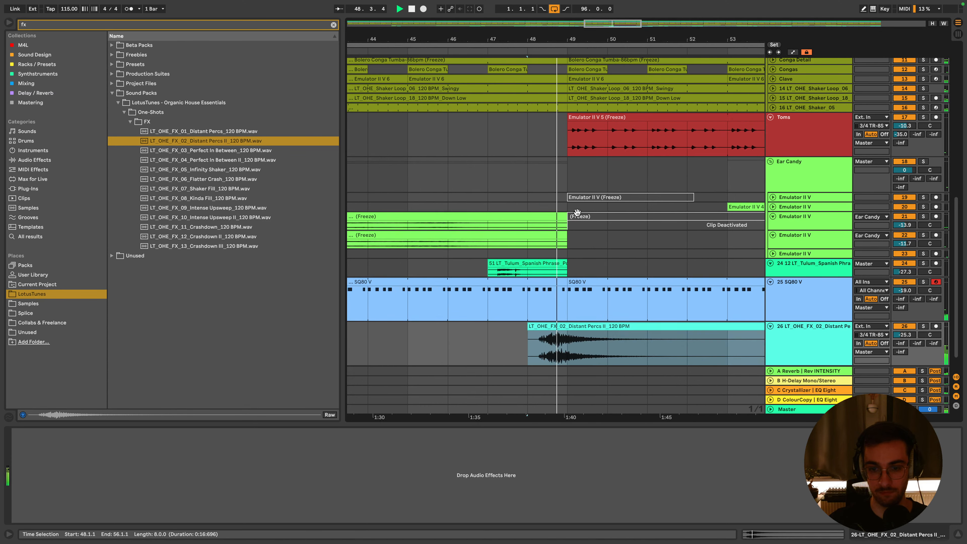
left_click(571, 335)
left_click_drag(571, 326, 578, 327)
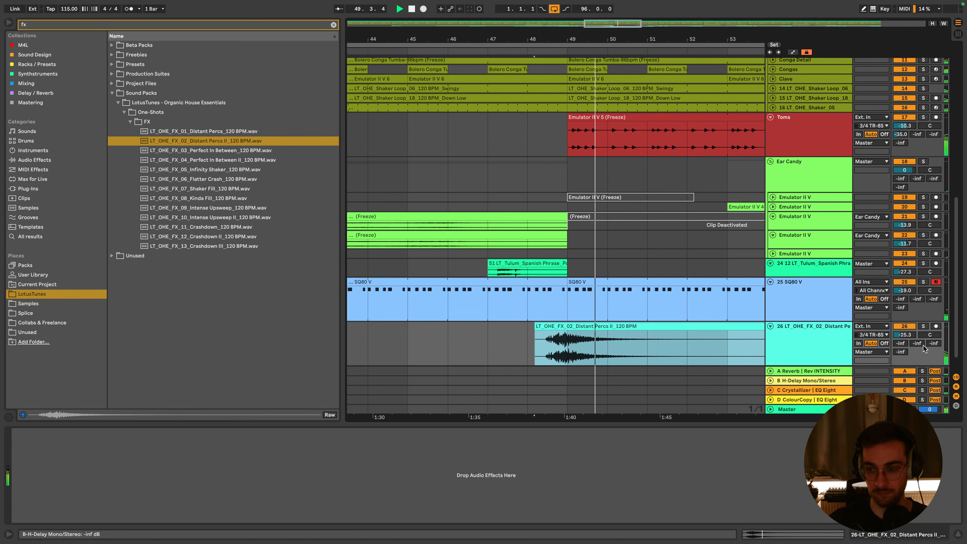
Lower the Distant Percs II track's volume to -39.0 dB and play back the transition into bar 49
left_click_drag(905, 335, 904, 345)
key("space")
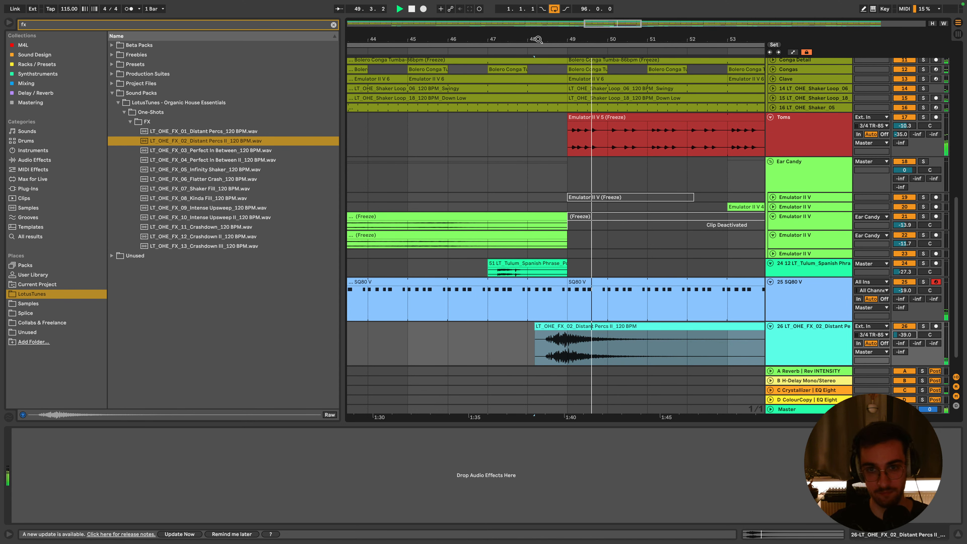
left_click_drag(536, 39, 540, 5)
key("space")
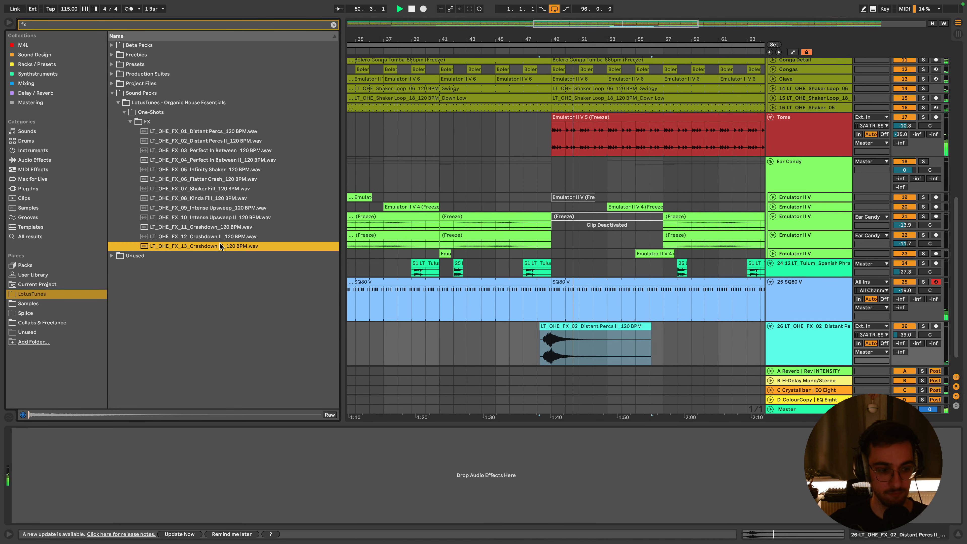
Place LT_OHE_FX_13_Crashdown III_120 BPM.wav at bar 49 on its own audio track and lower its volume to -44.0 dB
left_click_drag(211, 246, 556, 347)
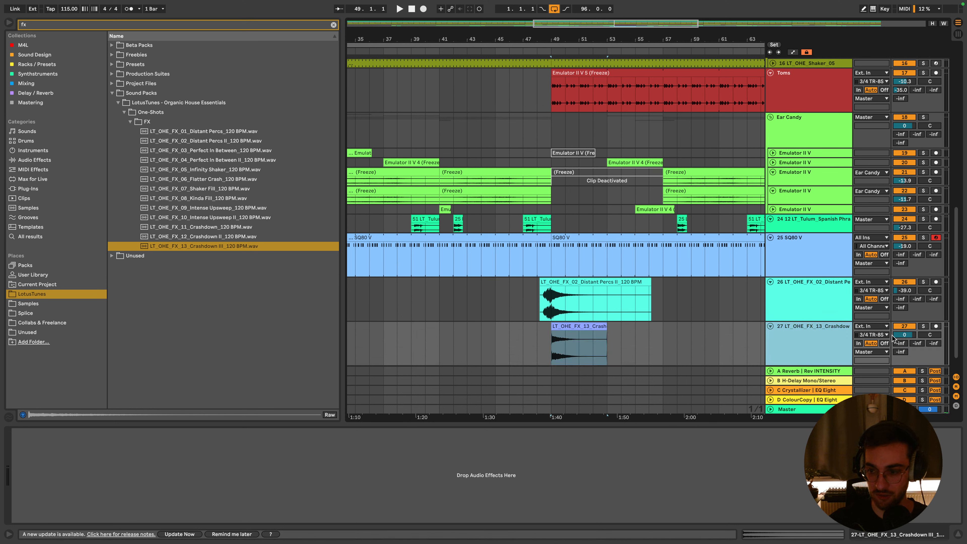
left_click(556, 328)
key("space")
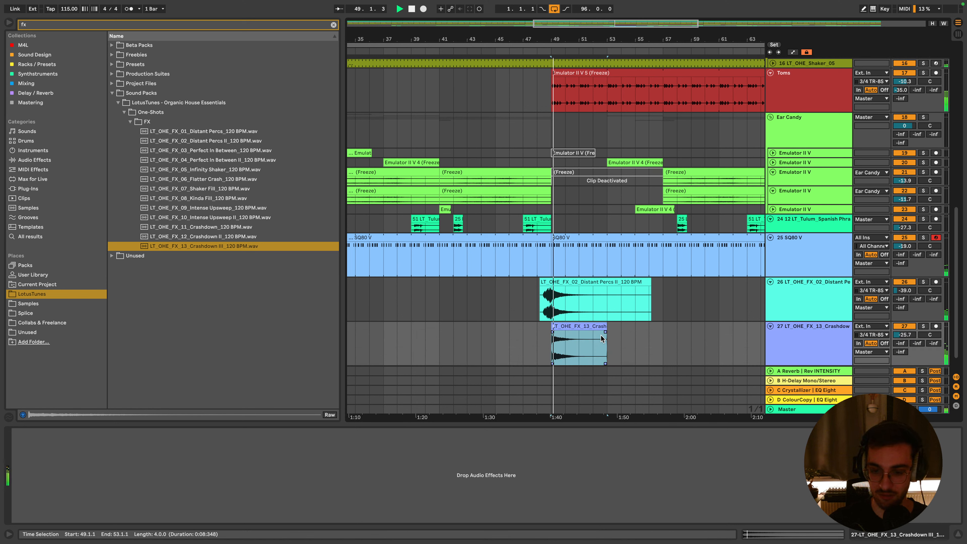
left_click_drag(905, 335, 905, 344)
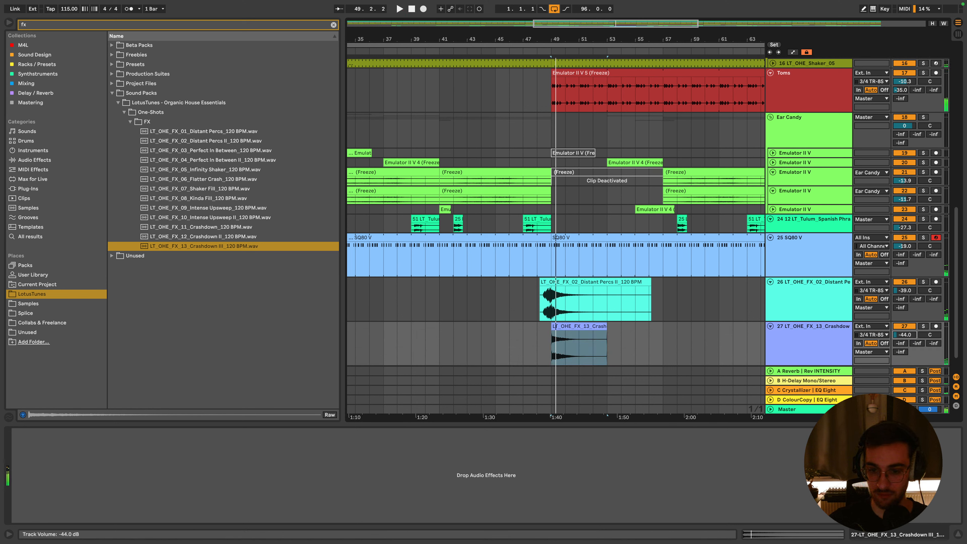
key("space")
Copy the Crashdown III clip to bar 45 and reverse the copy so it swells into the crash at bar 49
left_click_drag(579, 327, 522, 331)
key("r")
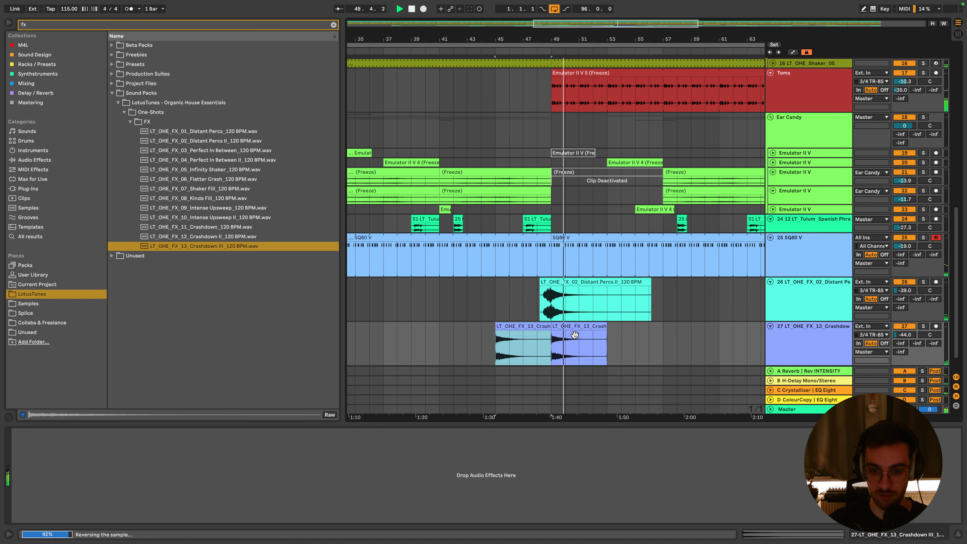
key("space")
left_click(537, 333)
Set the grid to 1/16, shift the reversed Crashdown III clip to 45.2.2 and adjust the original crash clip to adjoin it
right_click(638, 343)
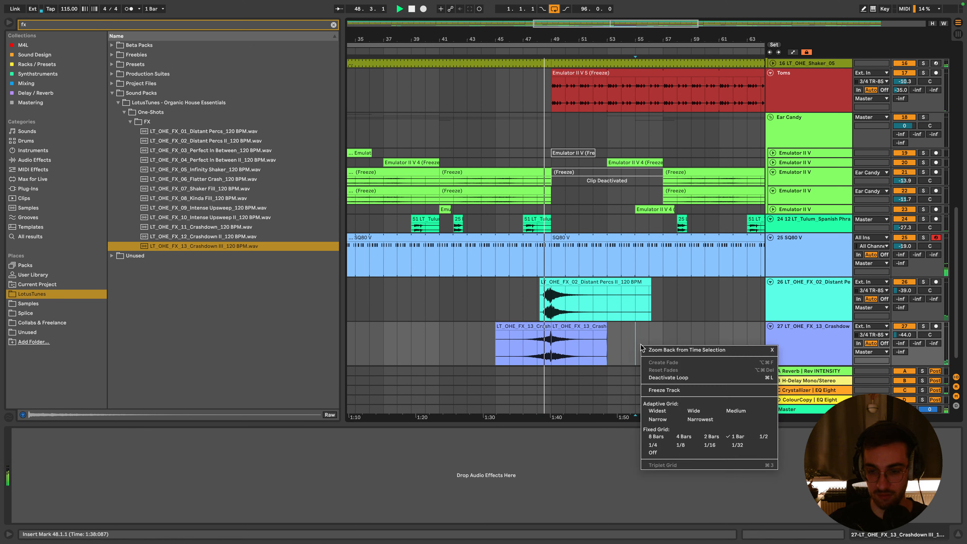
left_click(706, 445)
left_click(535, 327)
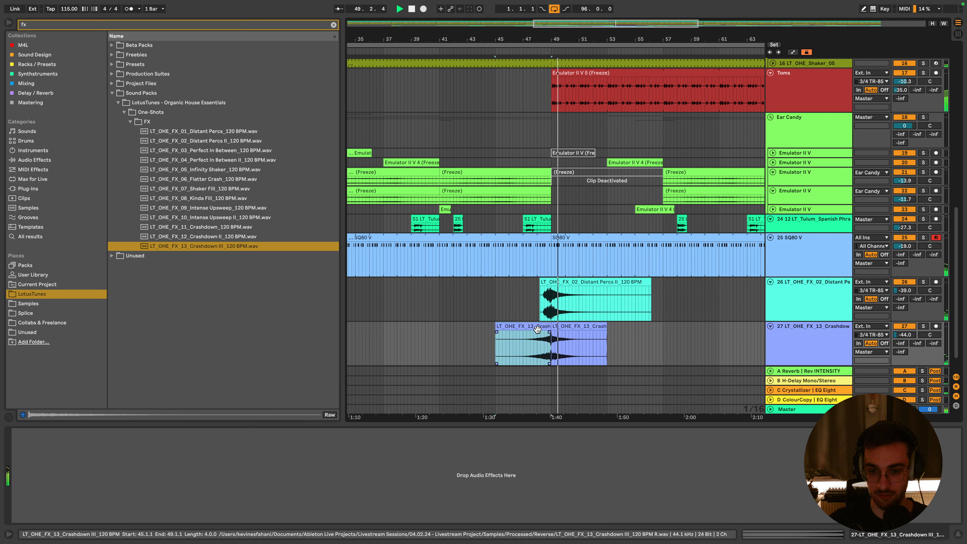
left_click_drag(551, 328, 544, 328)
key("space")
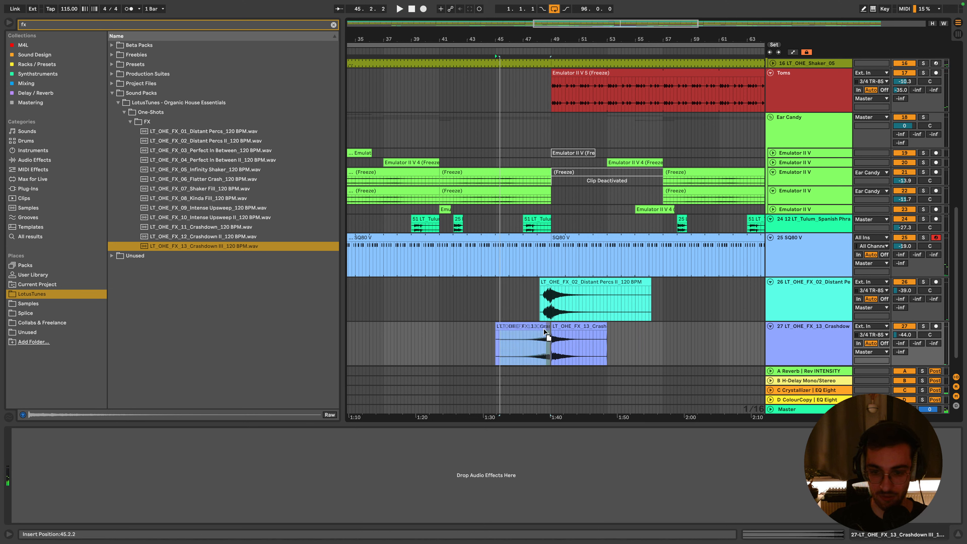
left_click(593, 339)
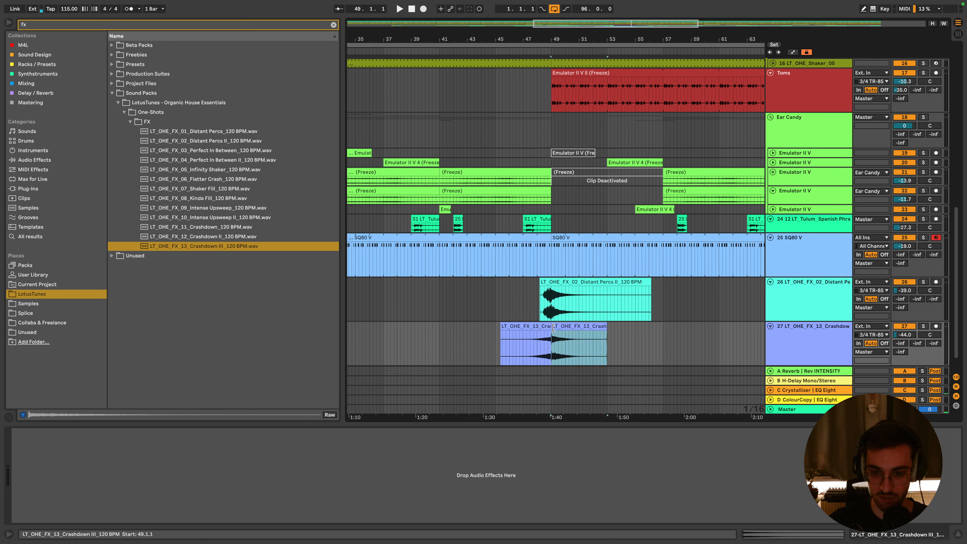
left_click_drag(554, 328, 553, 330)
left_click(542, 340)
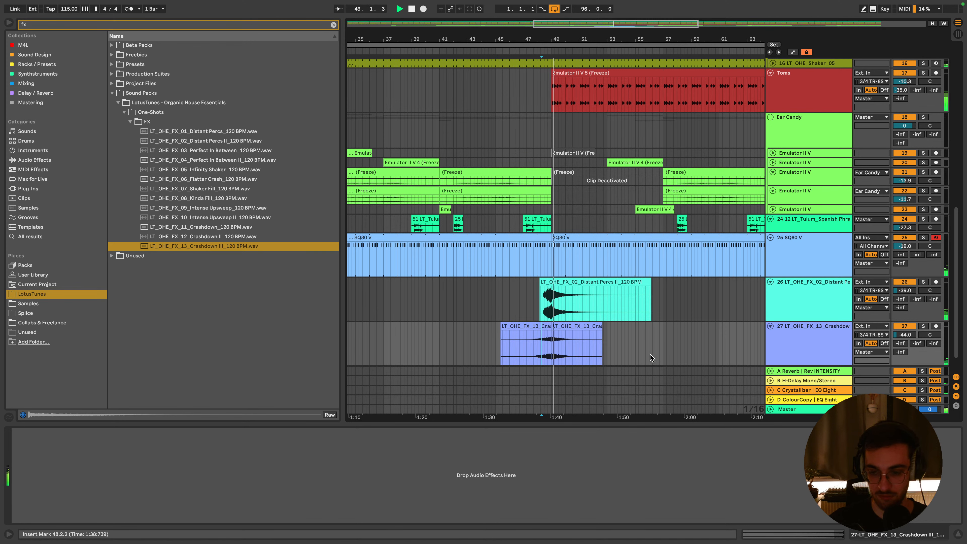
Add an EQ Eight to the Distant Percs II track and cut band 3 by 8.55 dB at 1.56 kHz
left_click(791, 337)
left_click(791, 304, "shift")
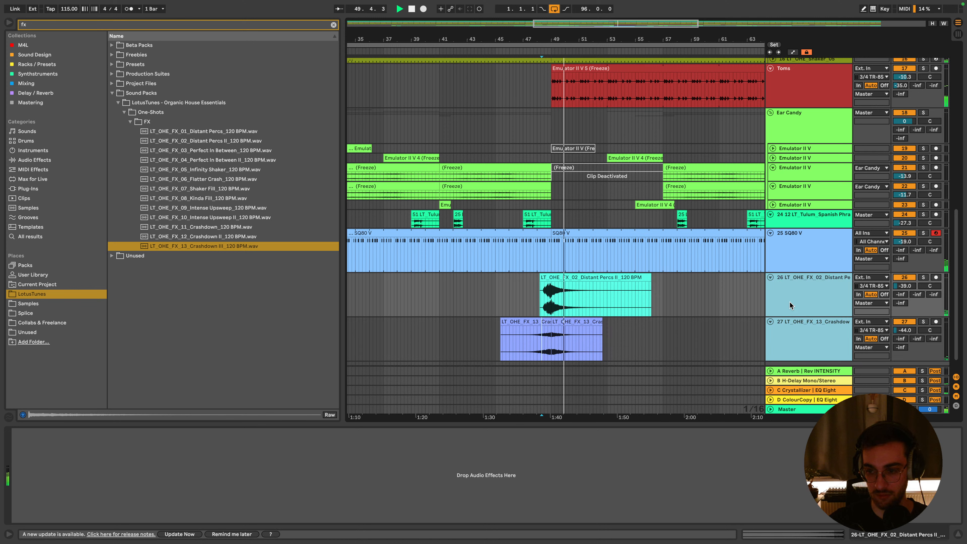
left_click(610, 279)
left_click(31, 22)
type("eq")
left_click(34, 84)
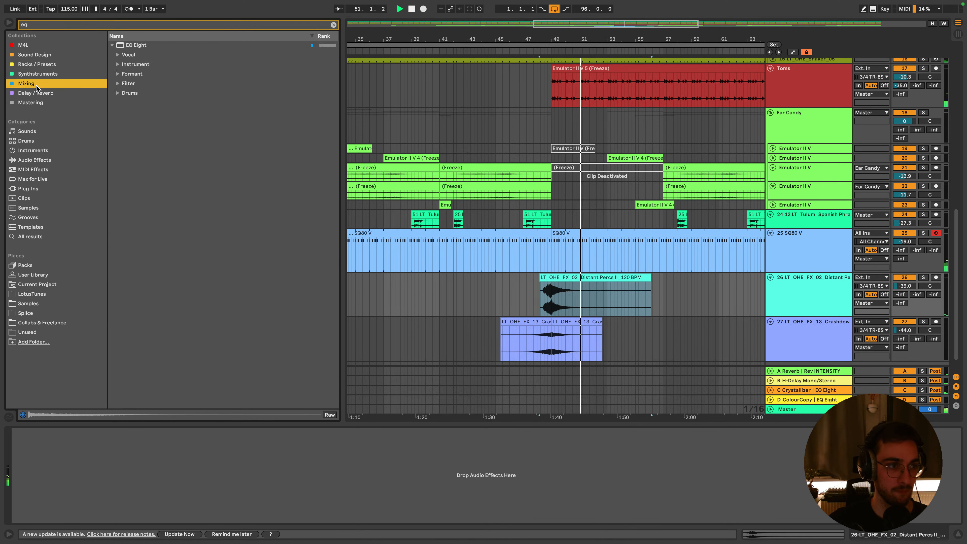
double_click(145, 46)
key("space")
key("space")
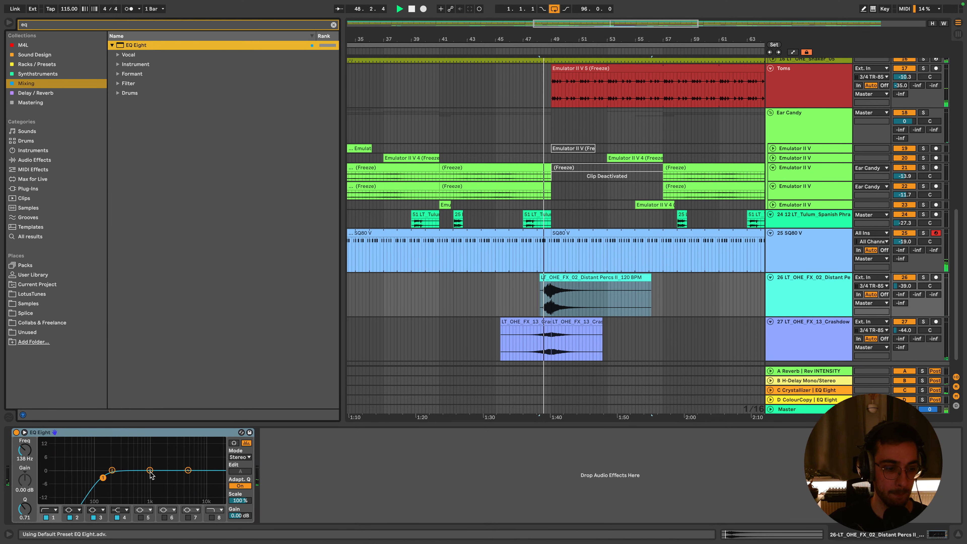
left_click_drag(150, 471, 160, 488)
left_click(775, 293)
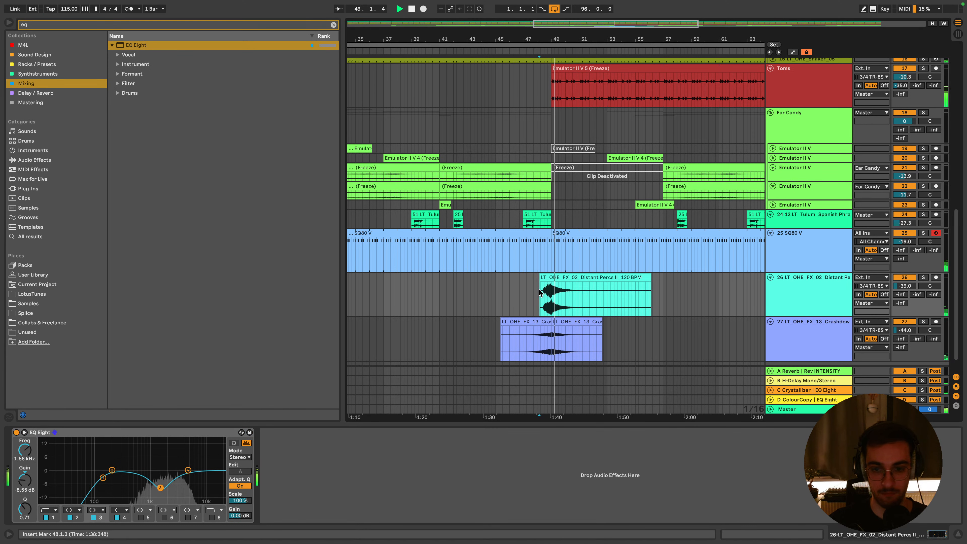
Reduce the height of the Distant Percs II and Crashdown III tracks and continue playback of the arrangement
left_click(788, 340)
key("u")
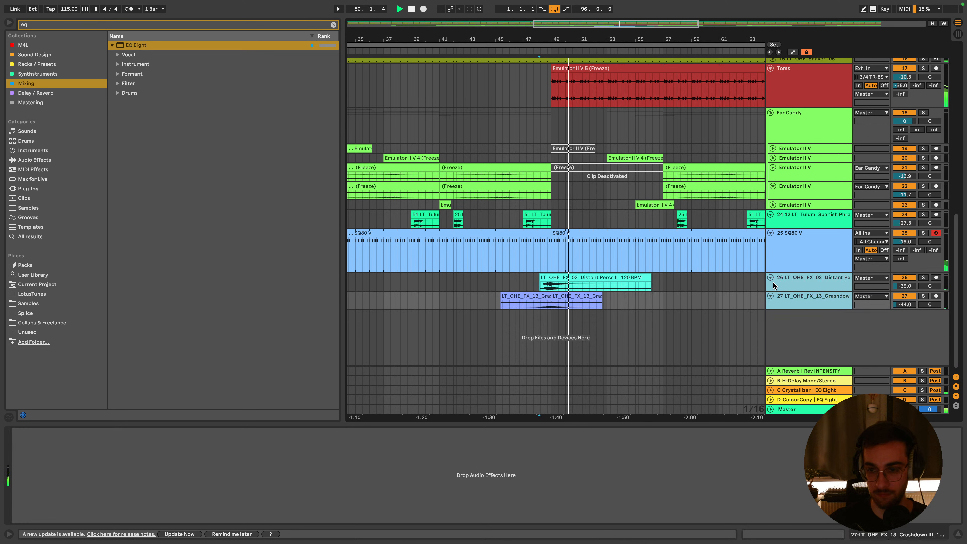
left_click(579, 248)
scroll(545, 258, "up", 3)
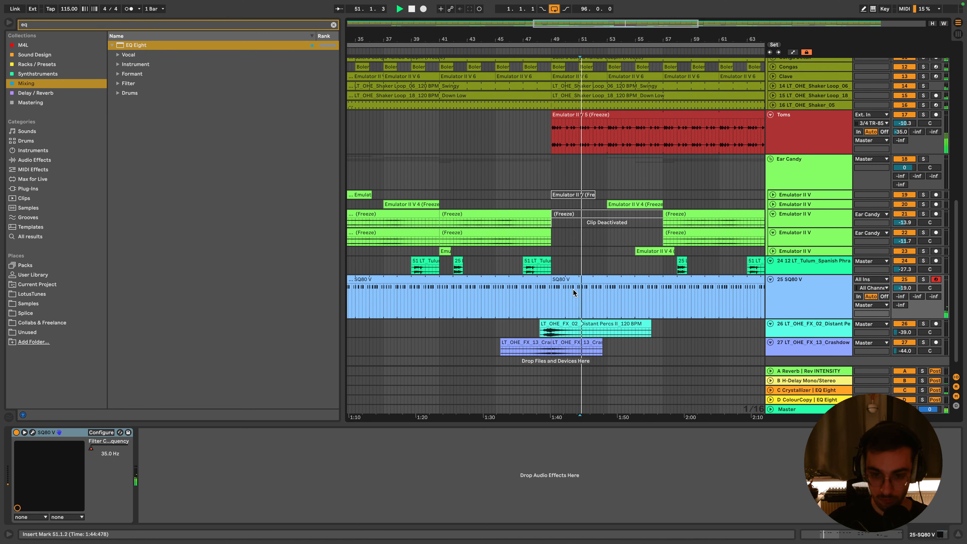
scroll(573, 289, "down", 1)
scroll(822, 290, "up", 1)
left_click(508, 277)
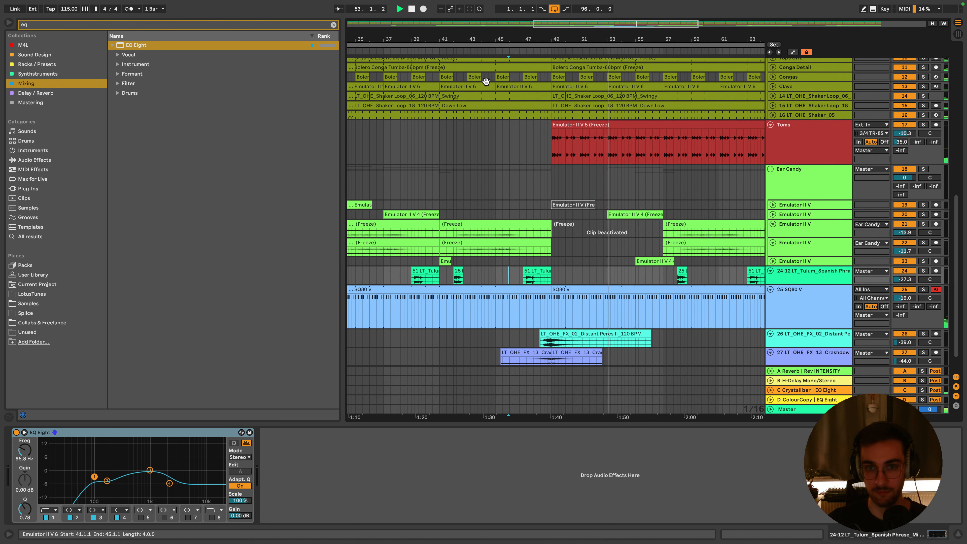
Set the arrangement grid to 4 bars and insert a new audio track below the SQ80 V track
left_click_drag(499, 38, 534, 15)
right_click(499, 181)
left_click(552, 220)
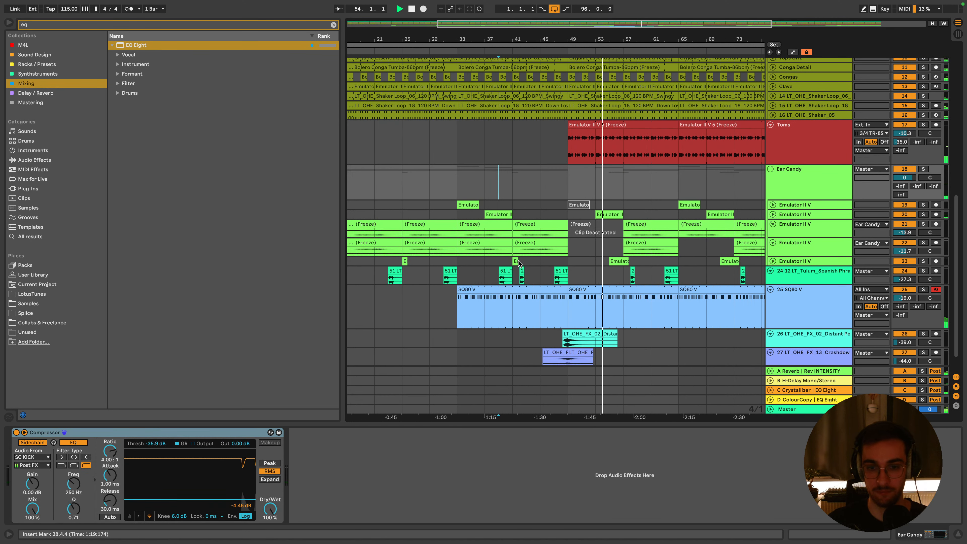
left_click(456, 311)
scroll(557, 326, "down", 1)
key("space")
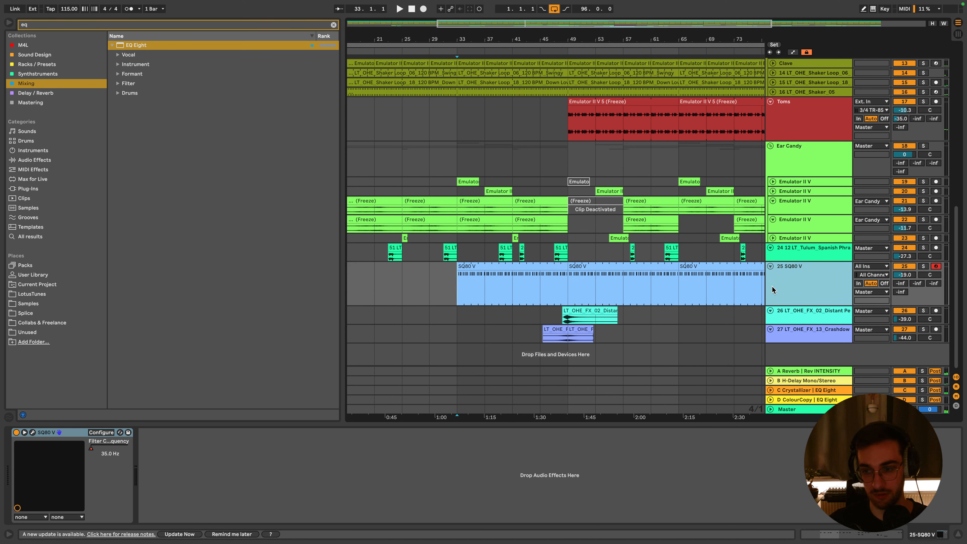
key("super+t")
Search the LotusTunes library for "Emin" to narrow down the Organic House Essentials songstarter loops
left_click(334, 24)
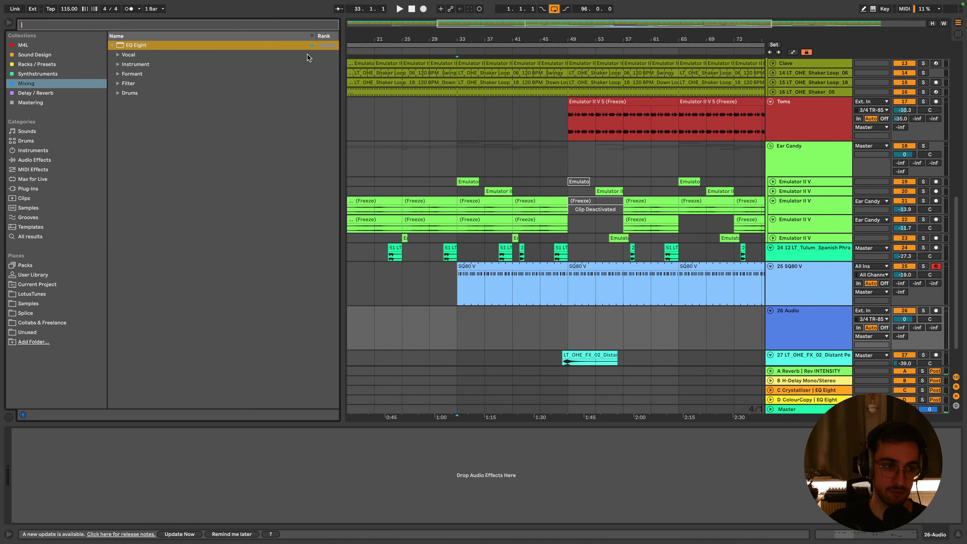
left_click(33, 287)
left_click(137, 136)
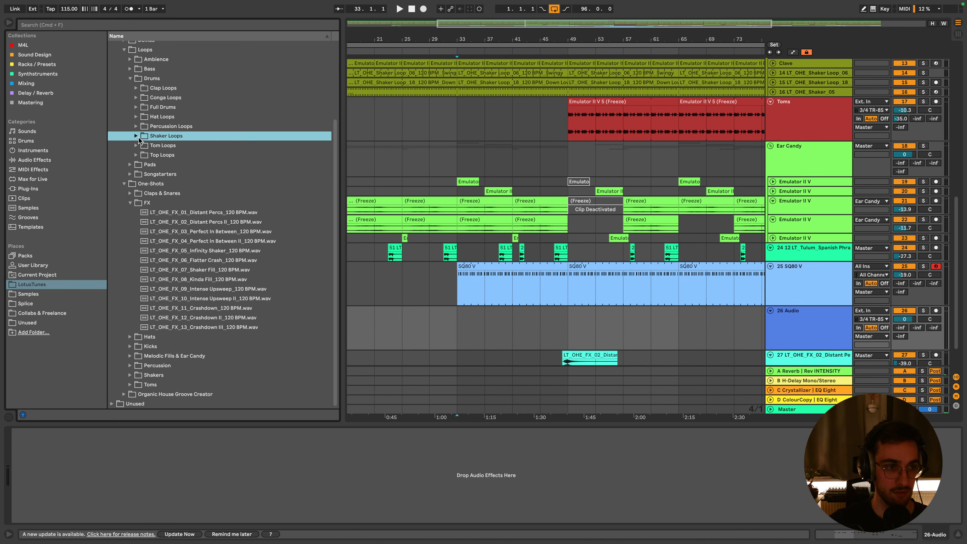
left_click(132, 175)
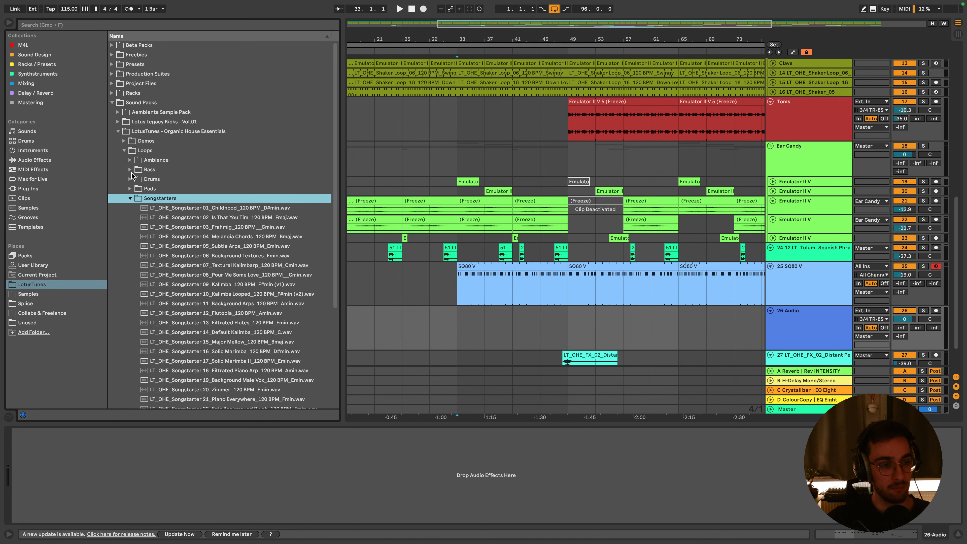
left_click(70, 26)
type("Emin")
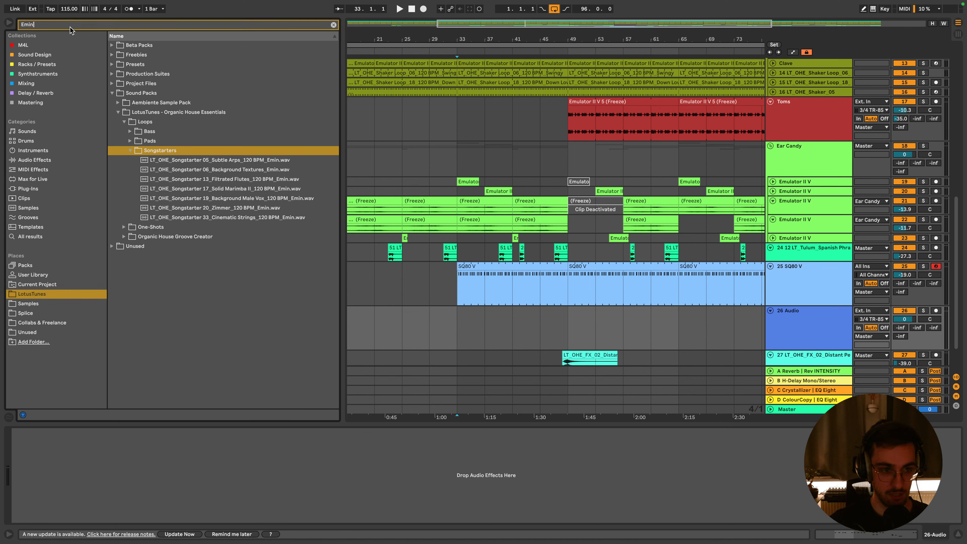
Audition the E minor songstarters, including Solid Marimba II, Filtrated Flutes, Zimmer and Cinematic Strings
left_click(266, 188)
left_click(264, 179)
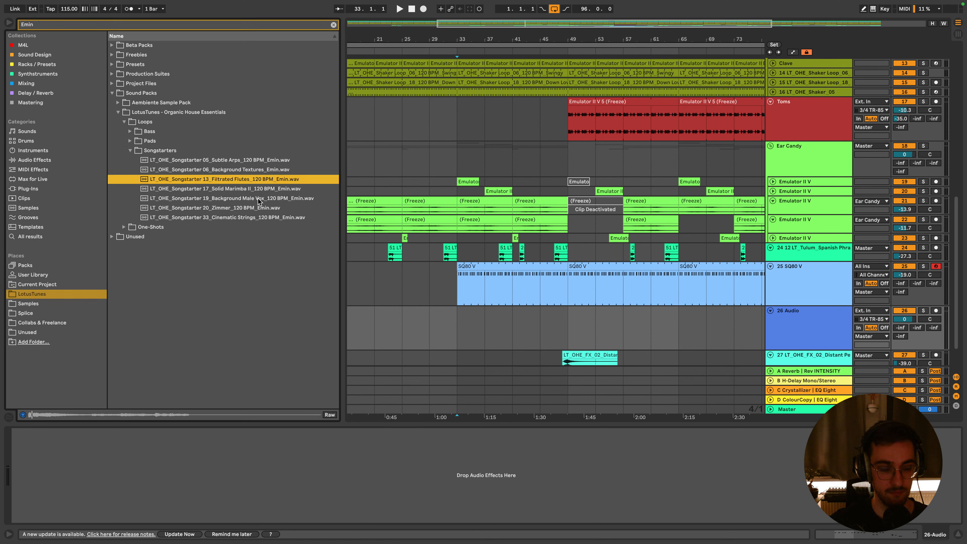
left_click(262, 208)
left_click(260, 218)
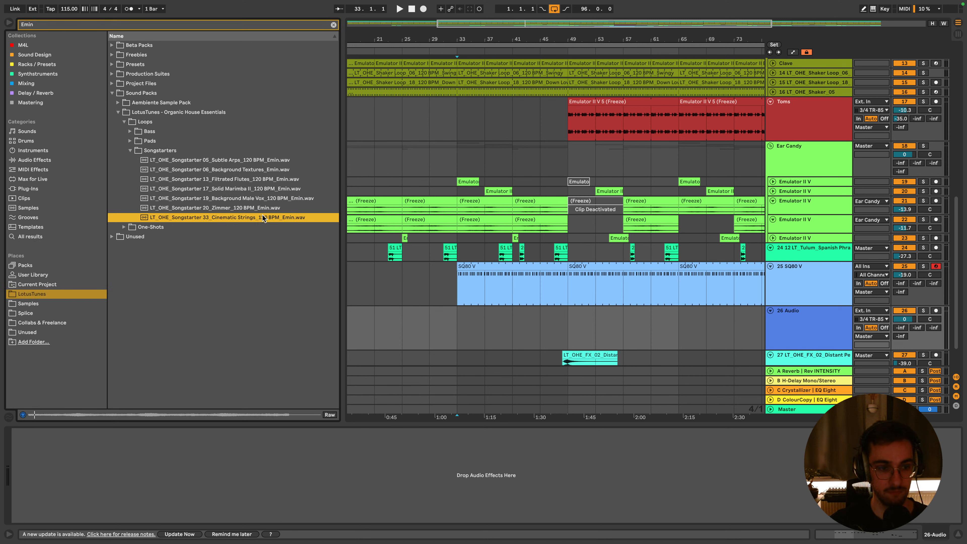
left_click(257, 209)
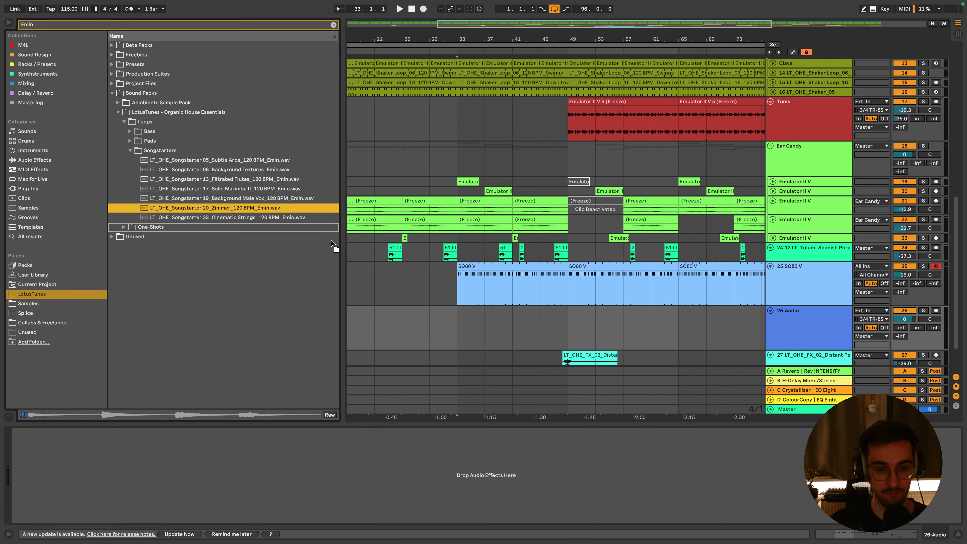
Try LT_OHE_Songstarter 20_Zimmer_120 BPM_Emin.wav at bar 33 on the new audio track with the track volume at -22.5 dB, then remove the clip
left_click_drag(331, 243, 468, 328)
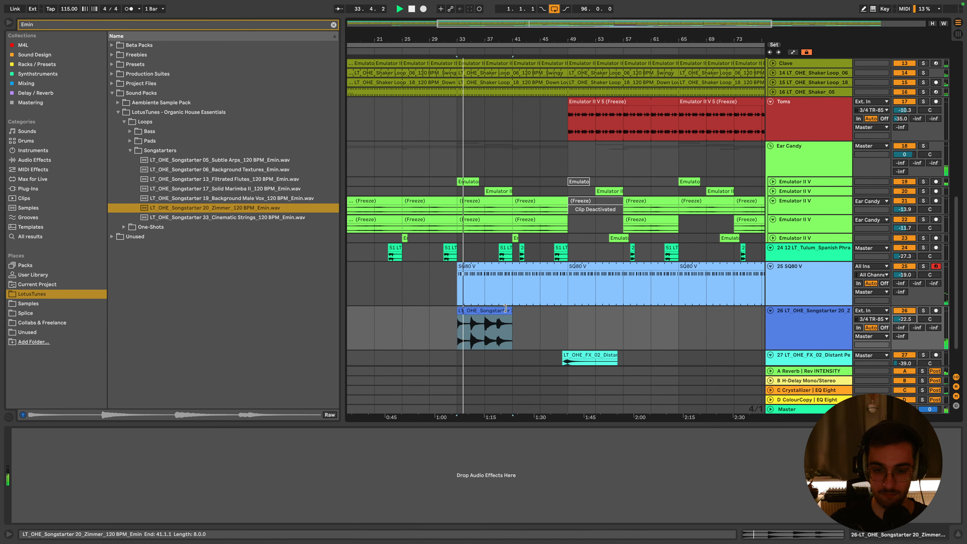
scroll(511, 312, "down", 2)
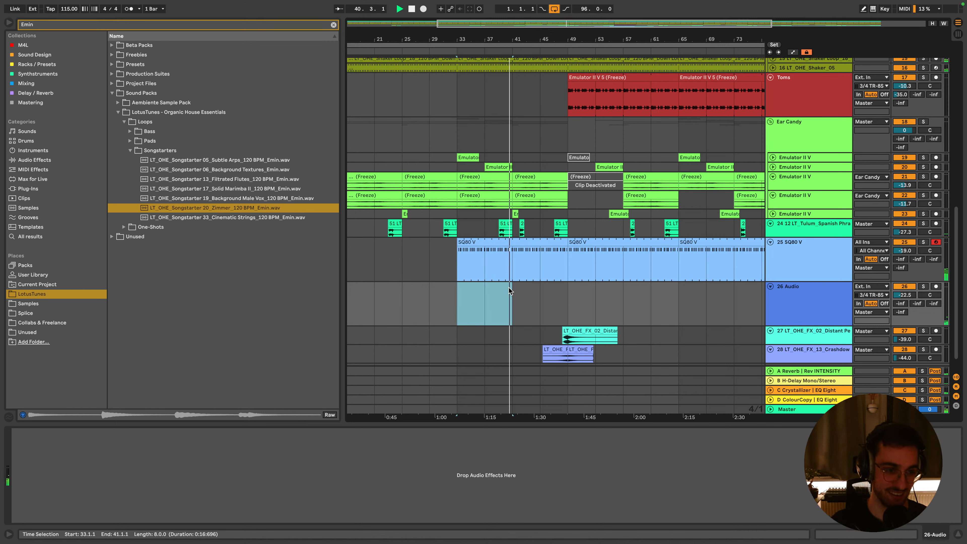
key("space")
Try LT_OHE_Songstarter 33_Cinematic Strings_120 BPM_Emin.wav at bar 33 on the new audio track
left_click_drag(263, 217, 460, 299)
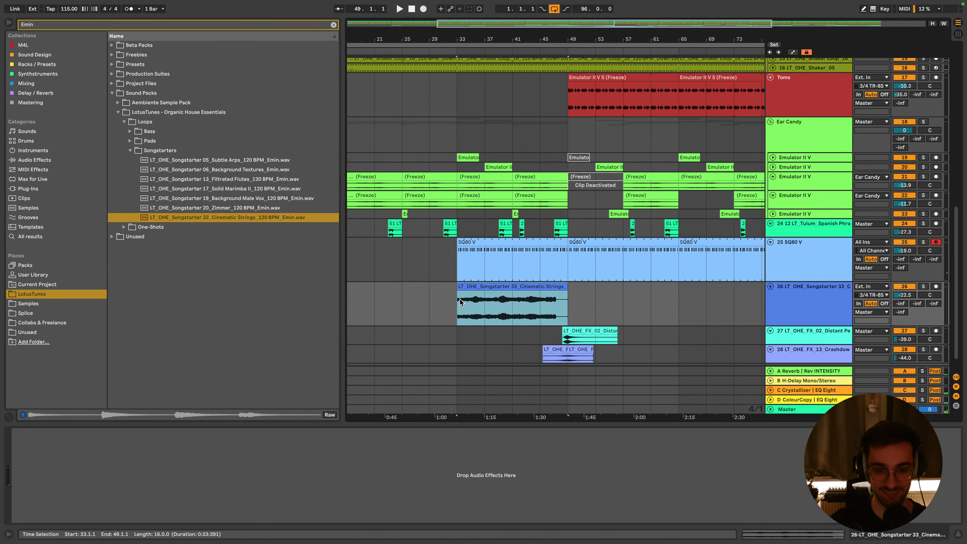
key("space")
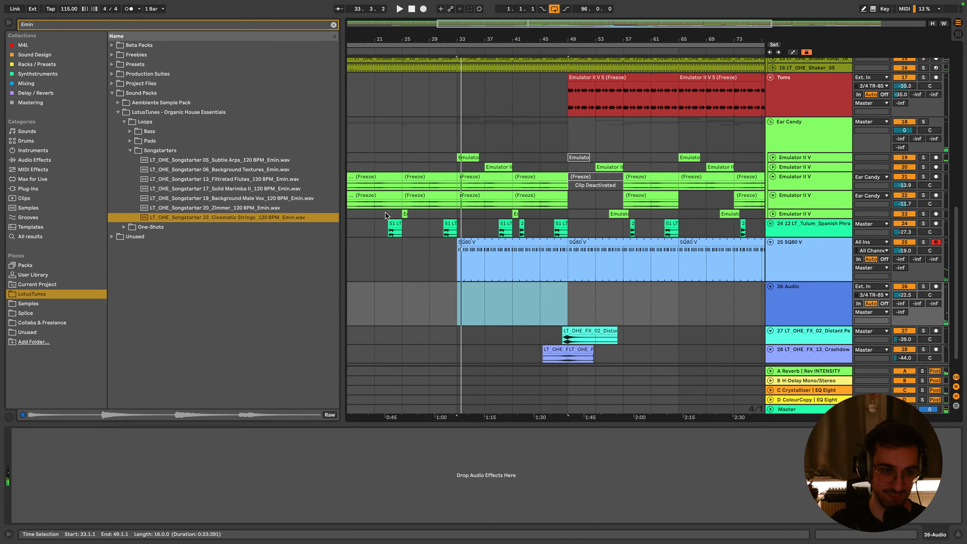
Put the Zimmer songstarter back at bar 33 on the audio track and set the grid to 1/16
left_click_drag(272, 208, 464, 285)
right_click(581, 296)
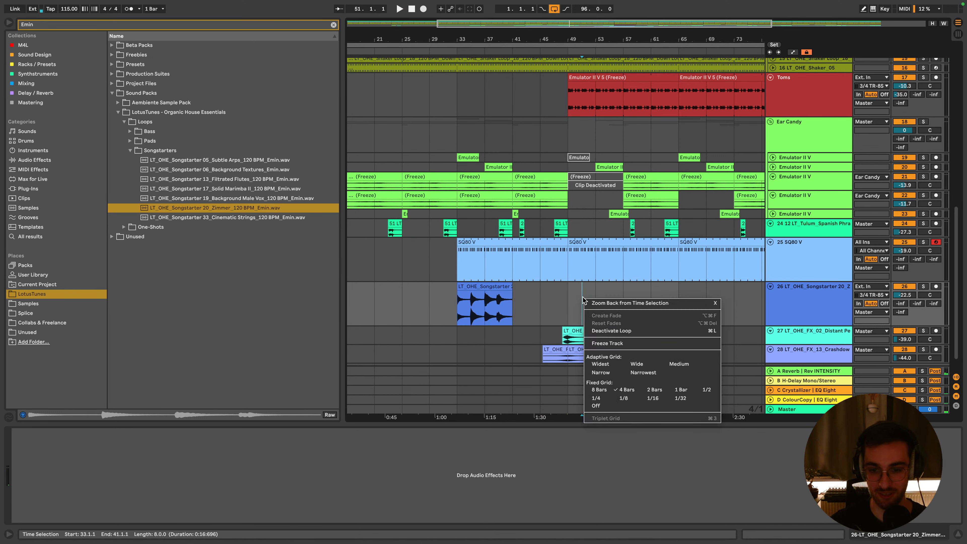
left_click(651, 397)
key("space")
left_click(460, 287)
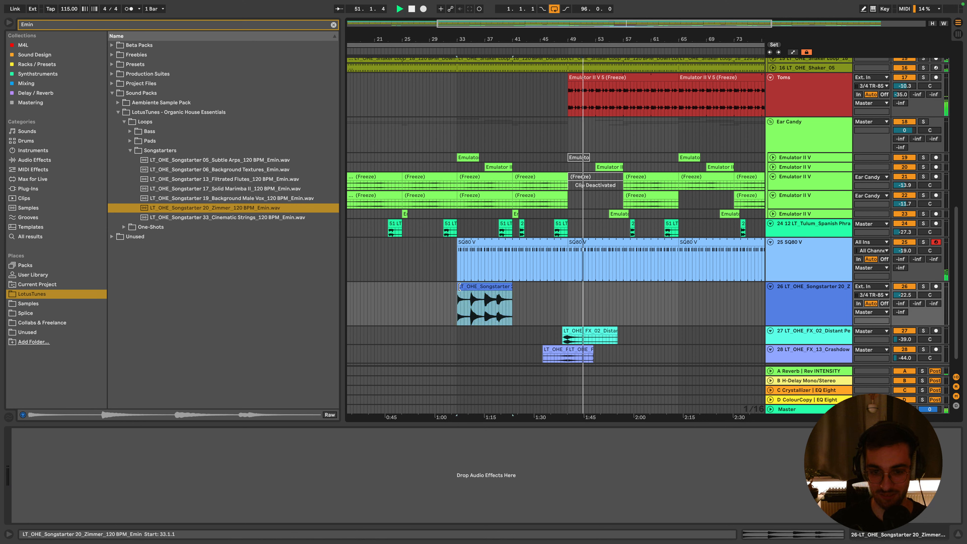
Trim the Zimmer clip to the section from 34.4.1 to 36.4.3 and play it back
key("space")
key("space")
left_click_drag(457, 286, 484, 287)
key("space")
key("space")
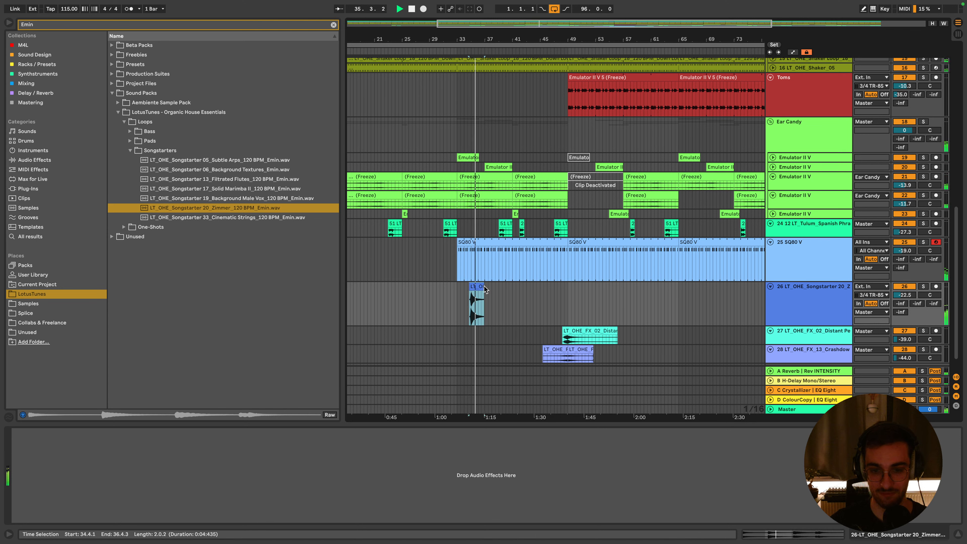
Set the grid to 1 bar, open the trimmed Zimmer clip and transpose it up 7 semitones while listening
right_click(510, 296)
left_click(603, 386)
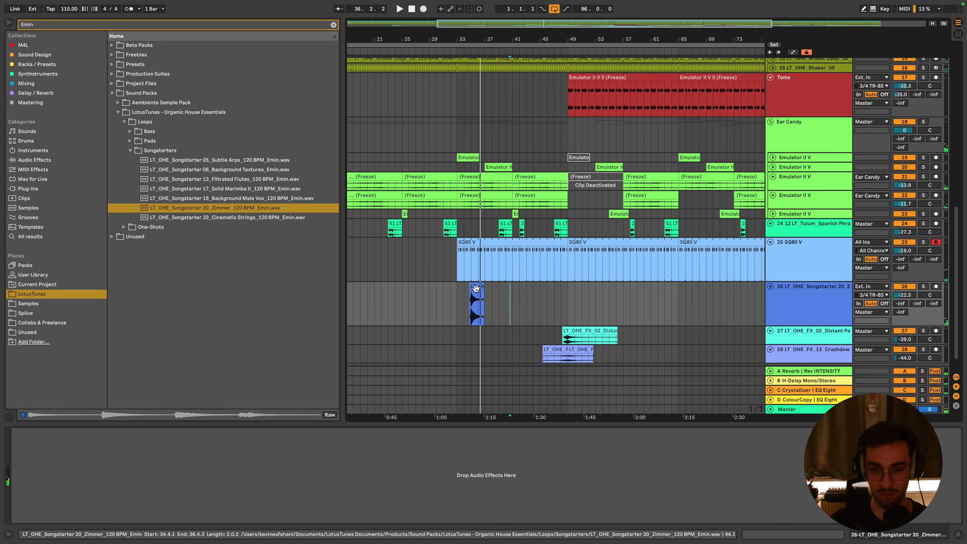
left_click(474, 286)
double_click(474, 286)
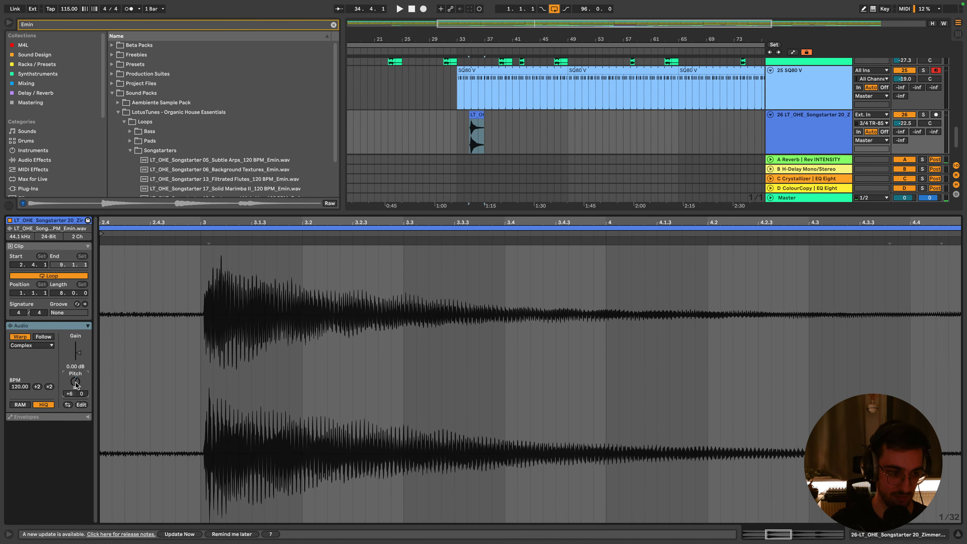
scroll(76, 382, "up", 1)
key("space")
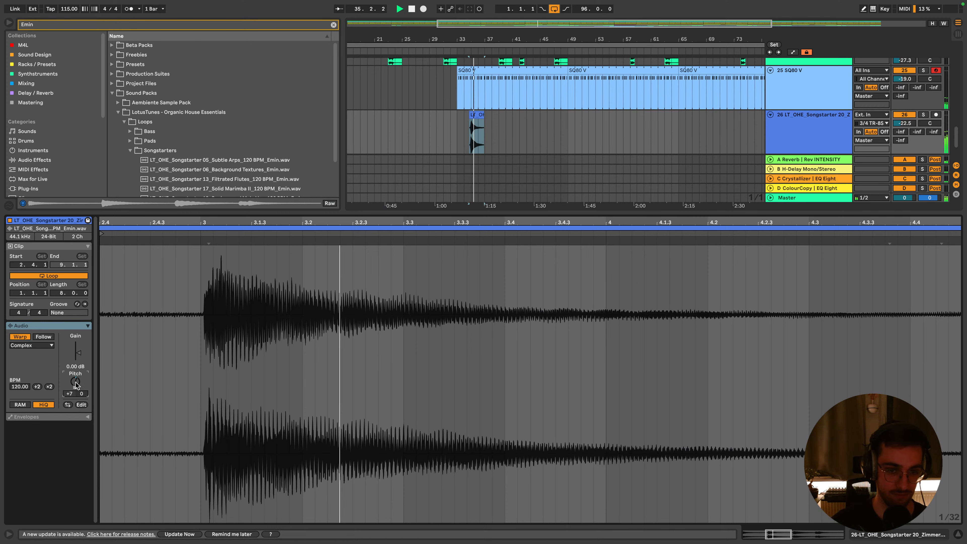
Arrange two Zimmer clips back to back on the audio track, the first from 38.2.1 and the second from 40.1.1
key("shift+Tab")
left_click(479, 269)
key("space")
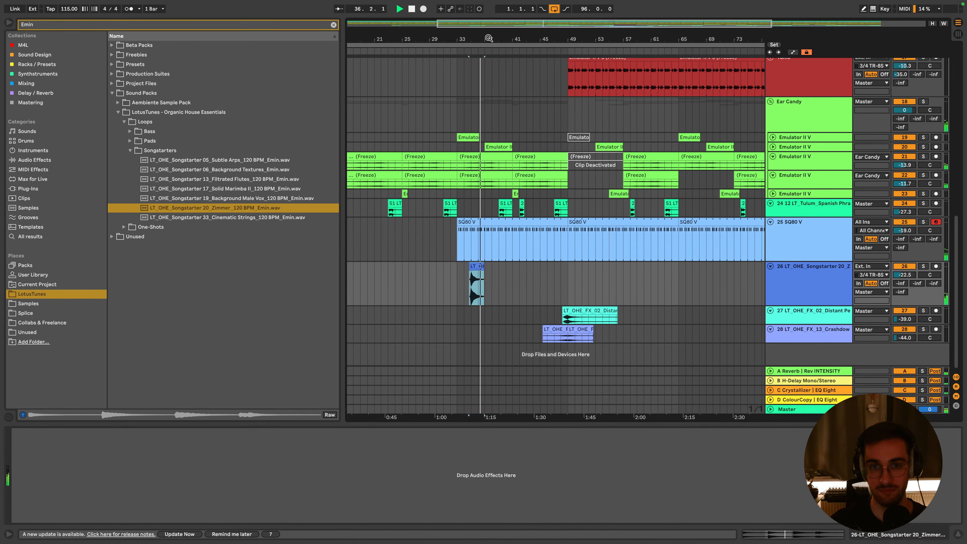
left_click_drag(488, 38, 489, 184)
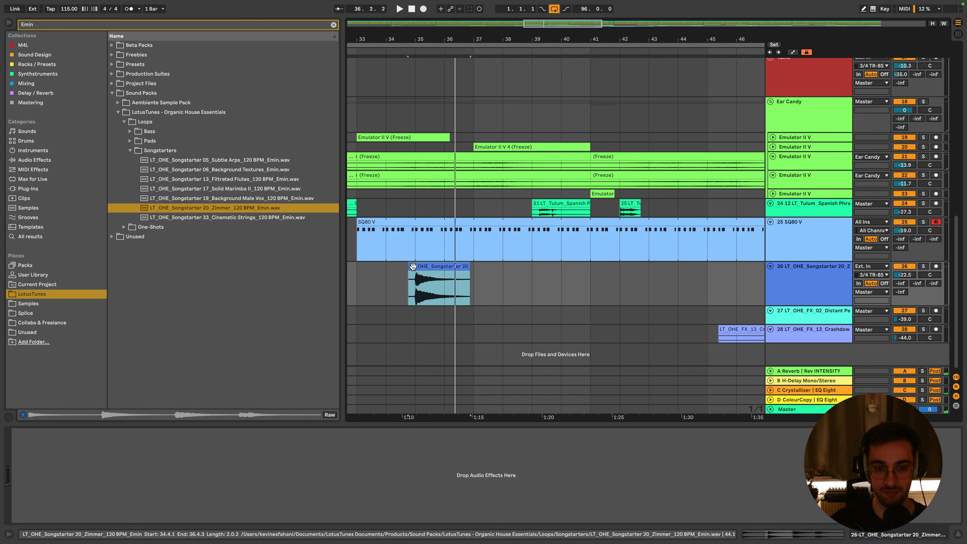
left_click_drag(419, 268, 517, 279)
key("space")
left_click(549, 275)
key("space")
key("super+e")
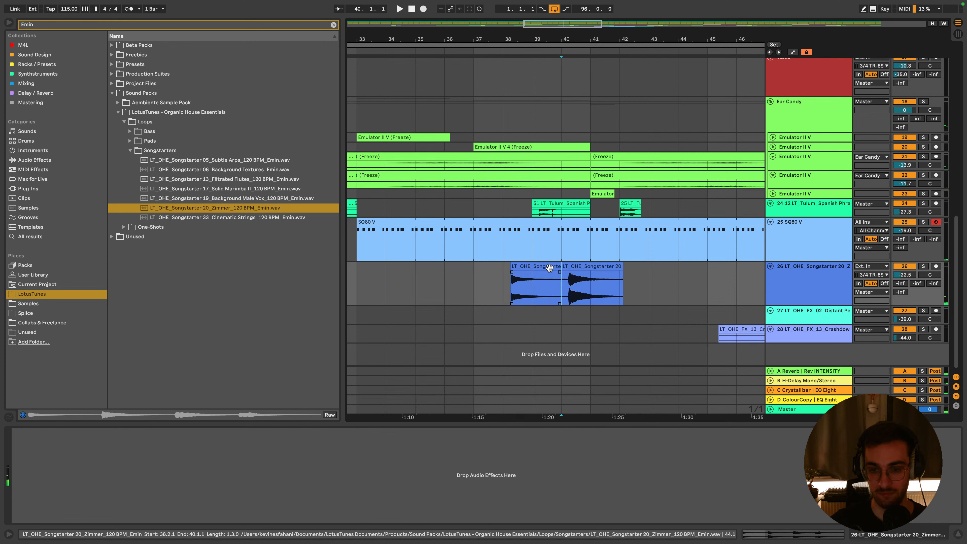
Transpose the first Zimmer clip up in semitone steps to +14, restarting playback to hear each pitch
double_click(548, 267)
key("space")
left_click_drag(72, 389, 77, 382)
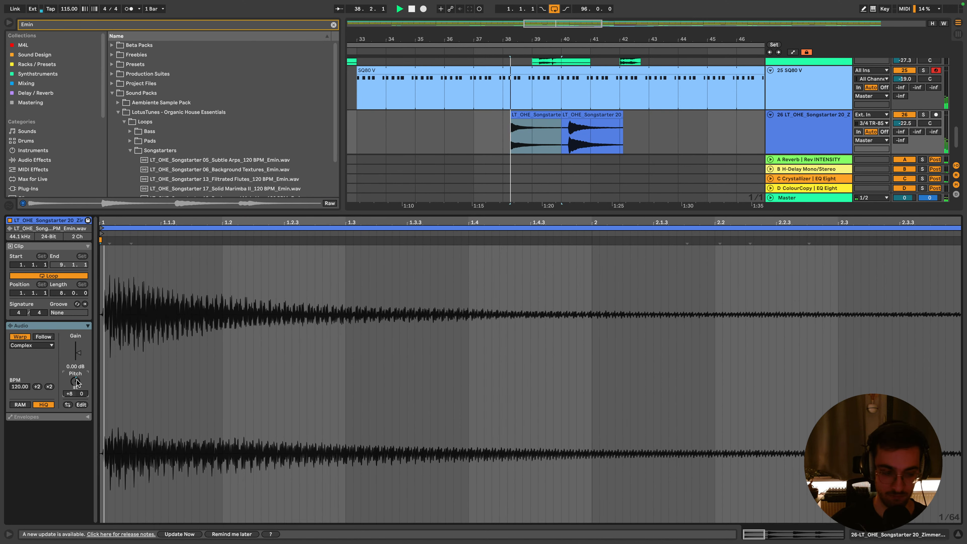
key("Up")
key("space")
key("space")
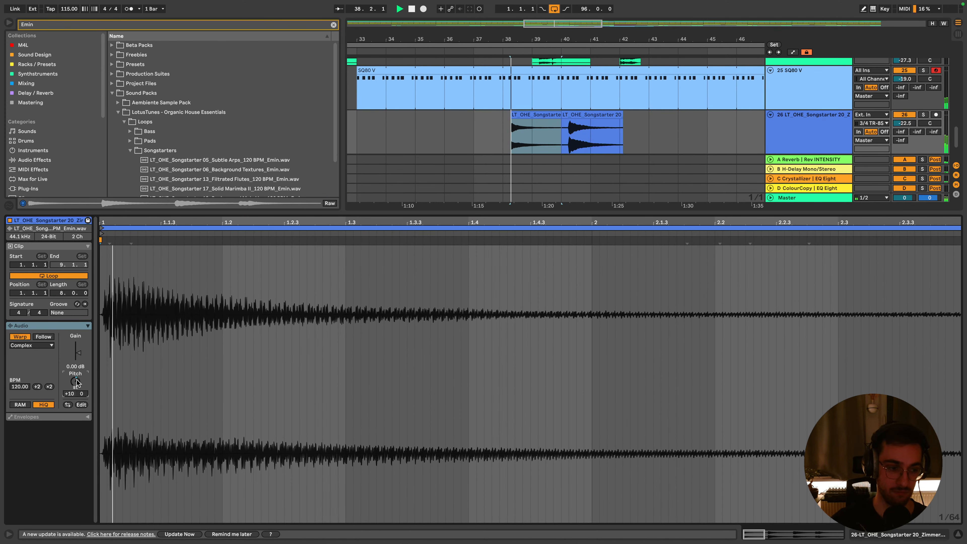
key("Up")
key("space")
key("space")
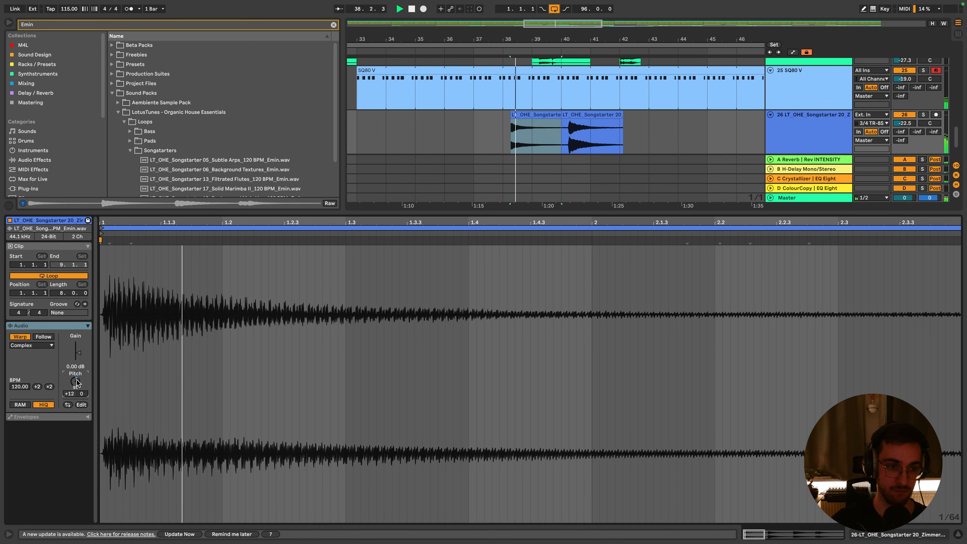
key("Up")
key("space")
key("space")
key("Up")
key("space")
key("space")
key("Up")
key("space")
key("space")
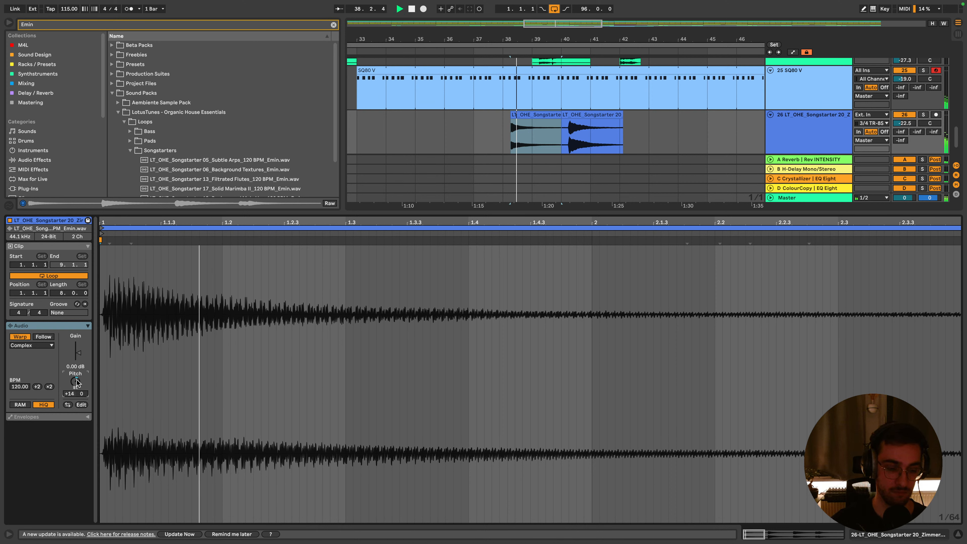
Set the first Zimmer clip's warp mode to Complex Pro and listen to it in the arrangement
left_click(30, 345)
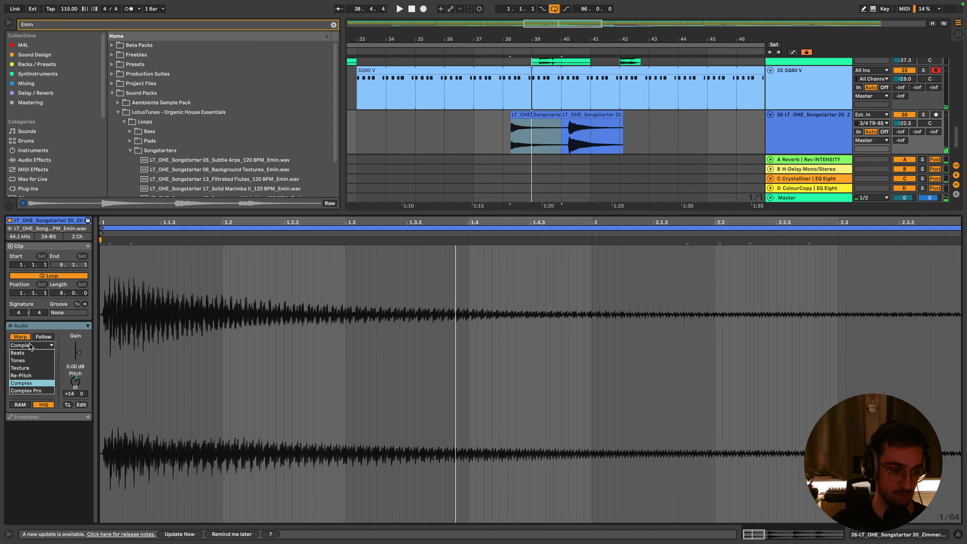
left_click(24, 391)
key("space")
key("shift+Tab")
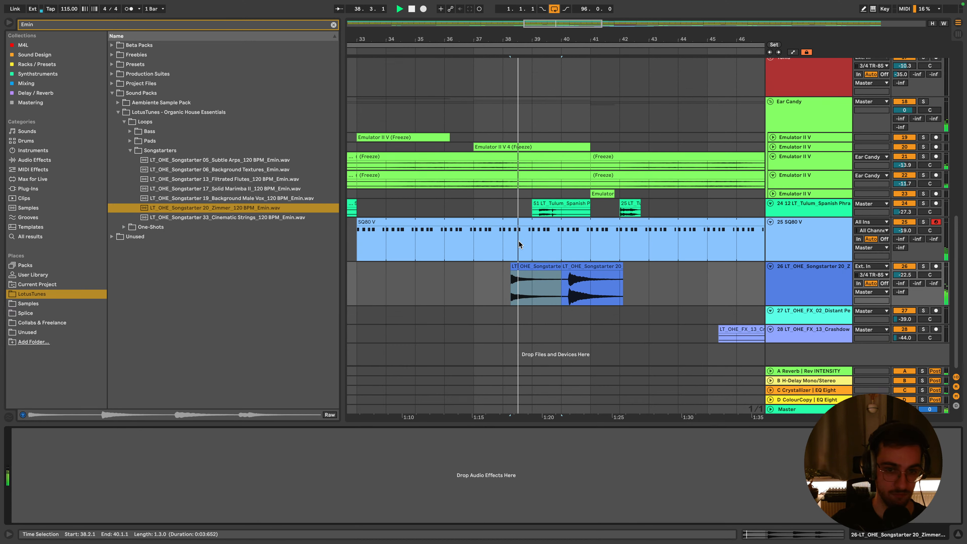
Delete both Zimmer clips from the audio track
key("Delete")
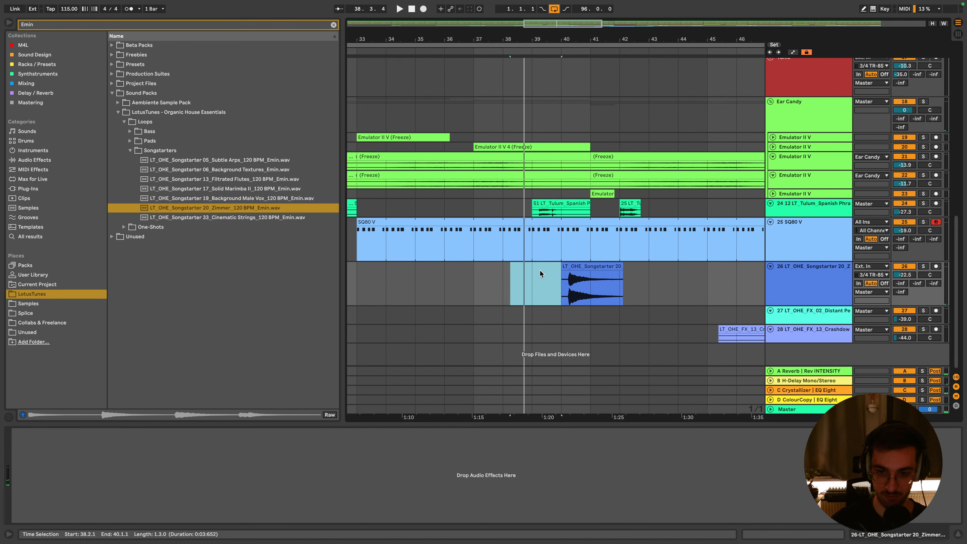
left_click(540, 274)
left_click(613, 266)
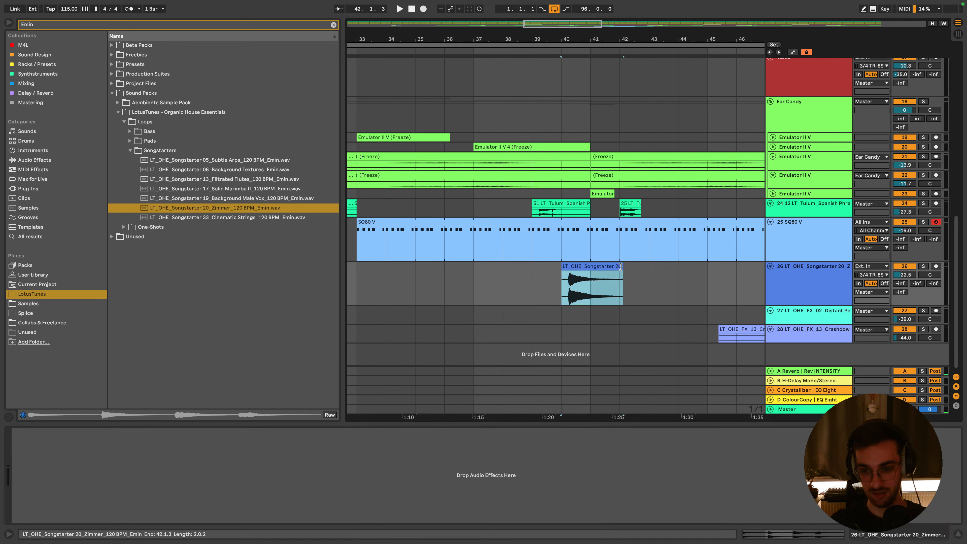
key("Delete")
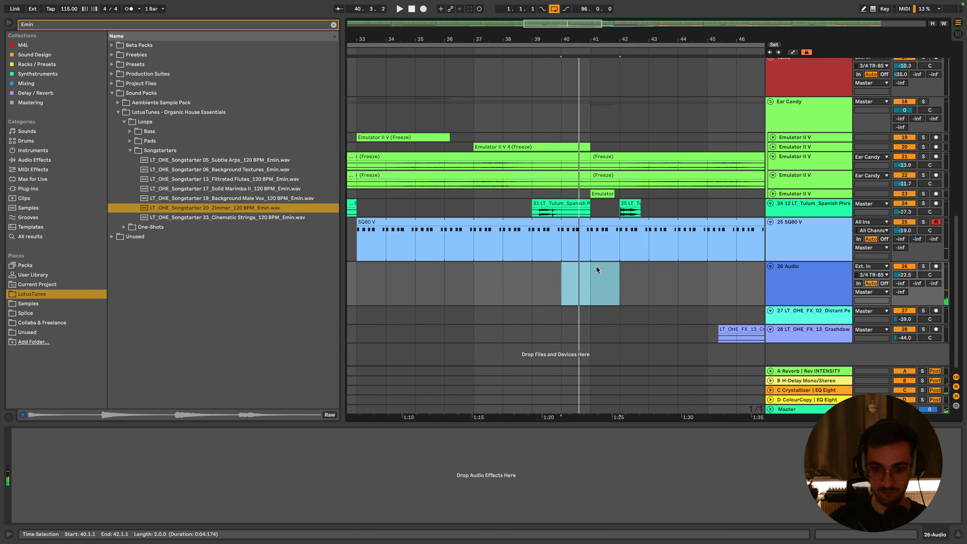
Audition the other E minor songstarters and the E minor pad loops in the Organic House Essentials pack
left_click(233, 217)
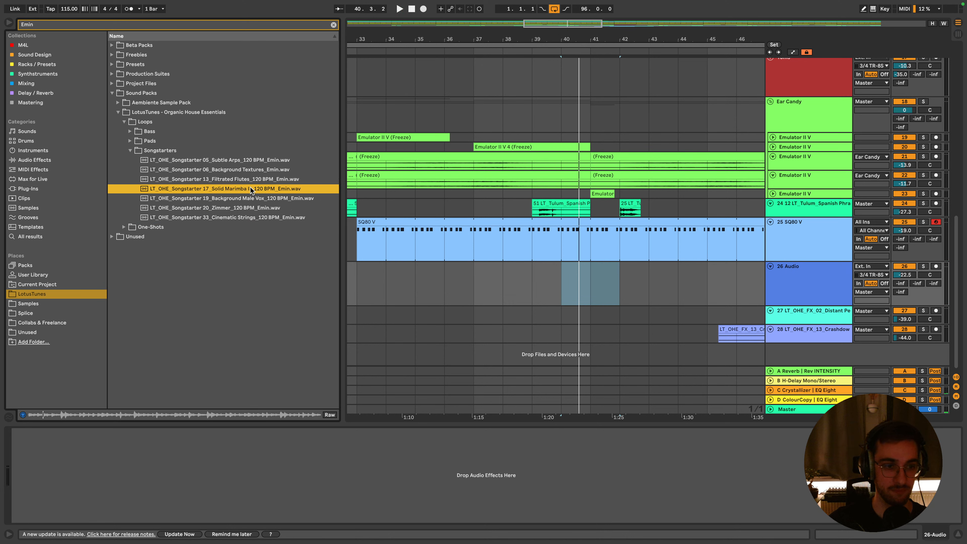
left_click(247, 179)
left_click(240, 169)
left_click(233, 161)
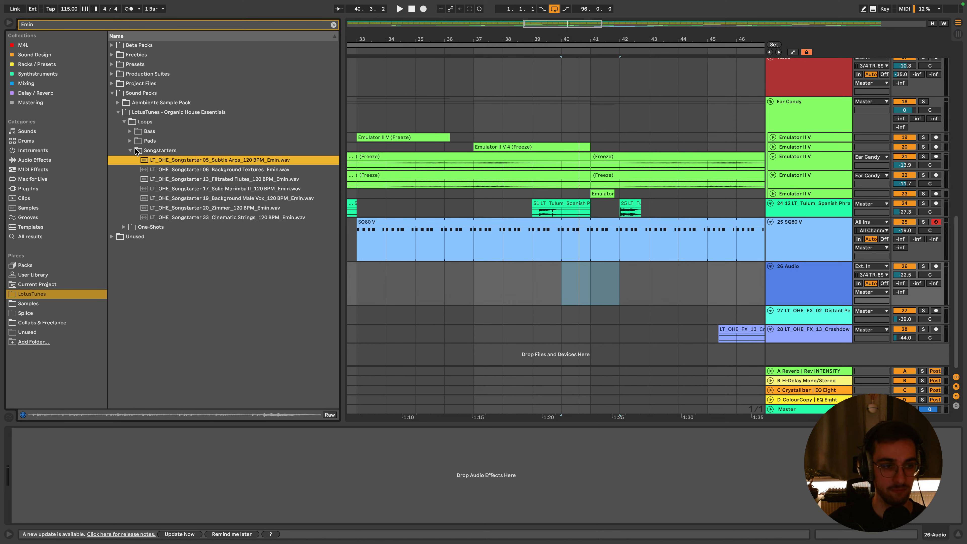
left_click(130, 141)
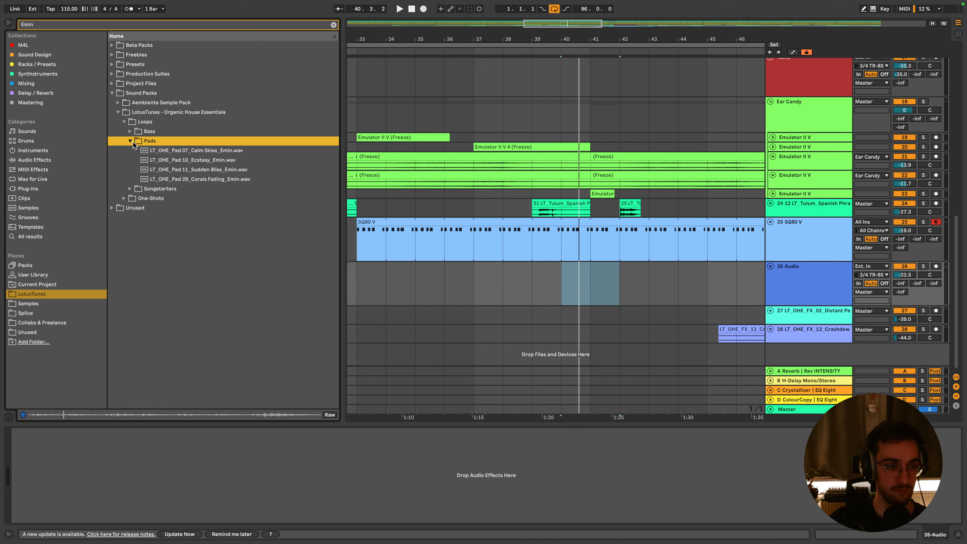
left_click(178, 162)
left_click(190, 179)
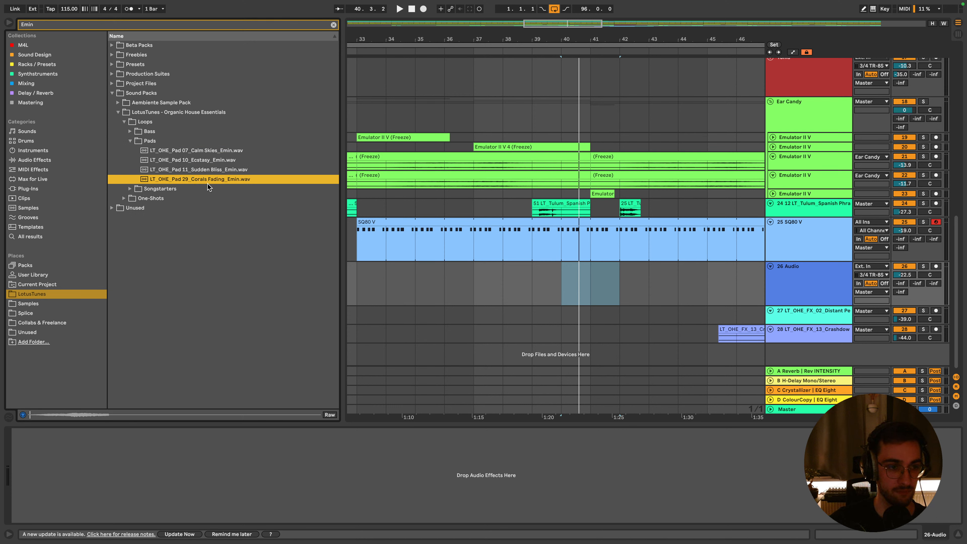
Audition the two E minor one-shots in the Melodic Fills & Ear Candy folder
left_click(130, 140)
left_click(124, 160)
left_click(130, 141)
left_click(143, 151)
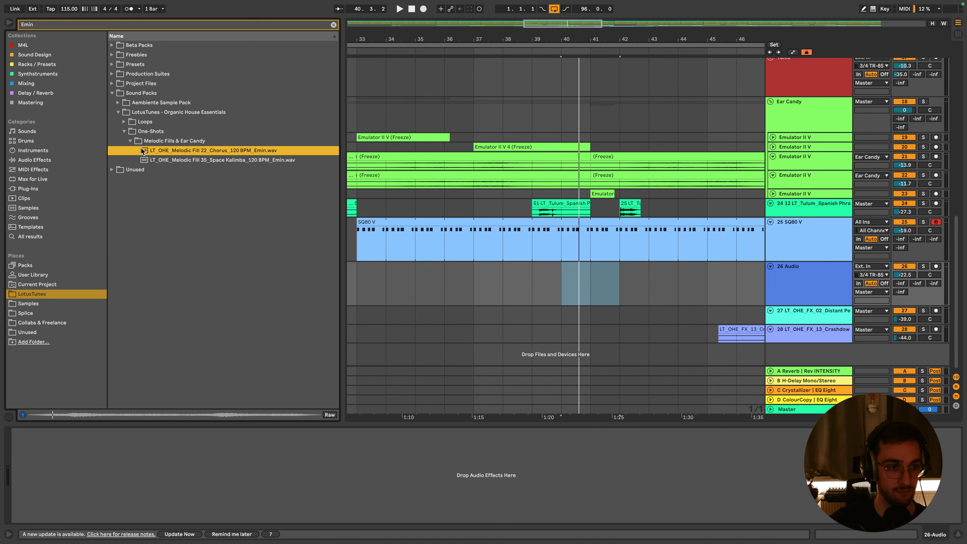
left_click(200, 161)
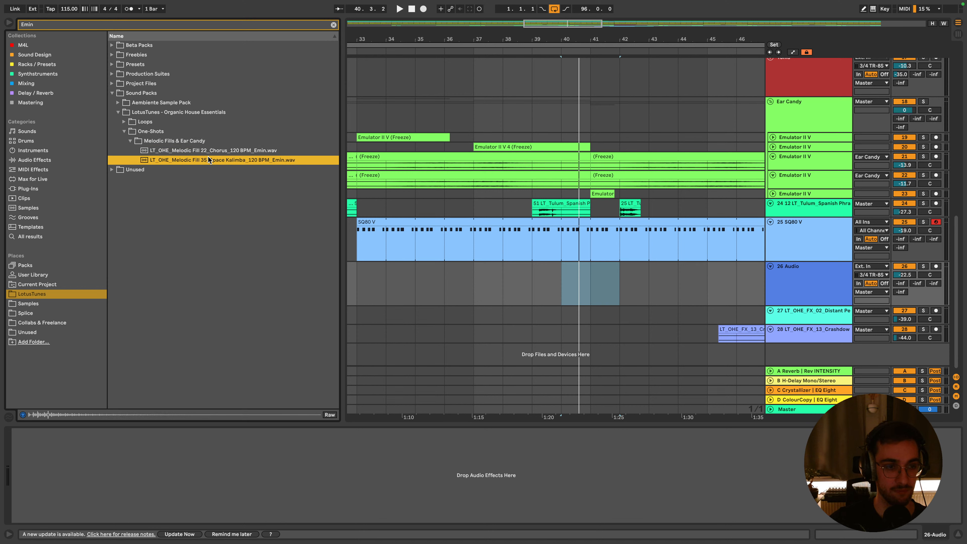
left_click(203, 151)
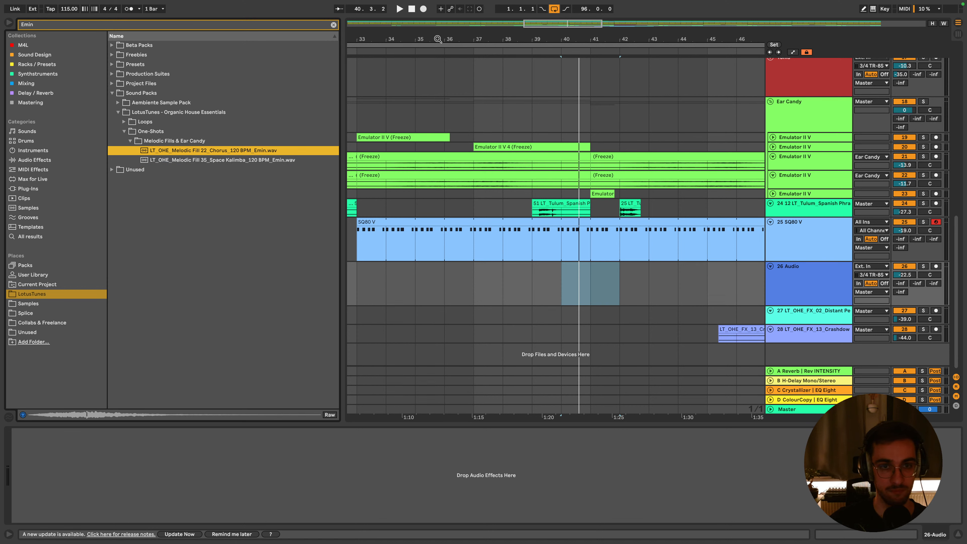
Place LT_OHE_Melodic Fill 22_Chorus_120 BPM_Emin.wav at bar 37 on the empty audio track and add EQ Eight to that track
left_click_drag(438, 39, 545, 45)
left_click_drag(215, 151, 581, 284)
left_click(64, 74)
left_click(61, 83)
left_click(57, 25)
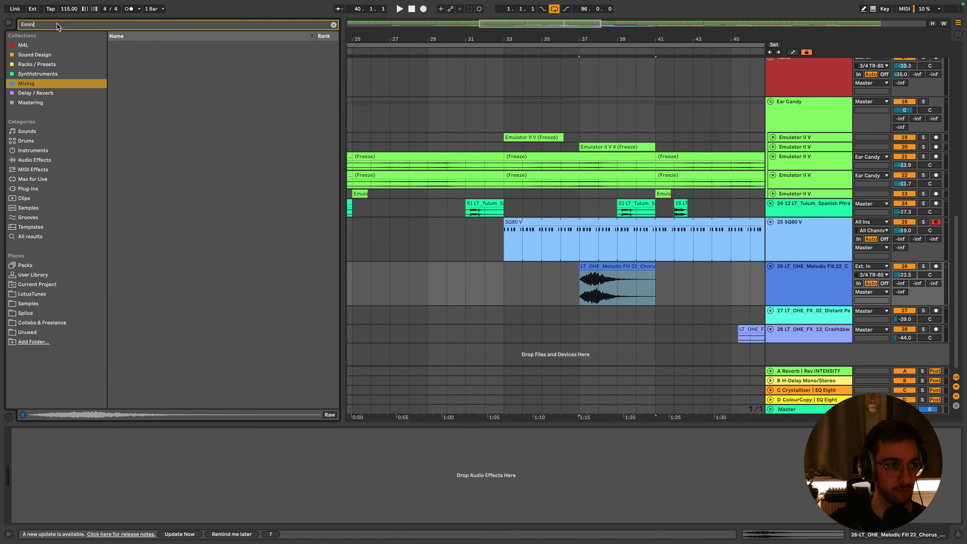
type("eq")
key("Down")
key("Return")
key("space")
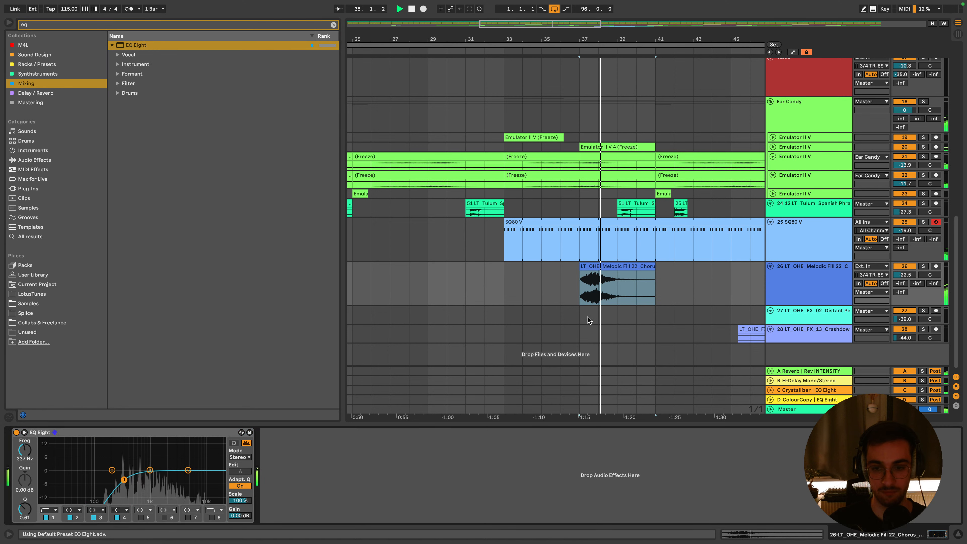
Set the fill track's ColourCopy send to 0 dB and raise its EQ Eight low-cut frequency to 639 Hz
left_click(807, 282)
left_click_drag(900, 292, 900, 244)
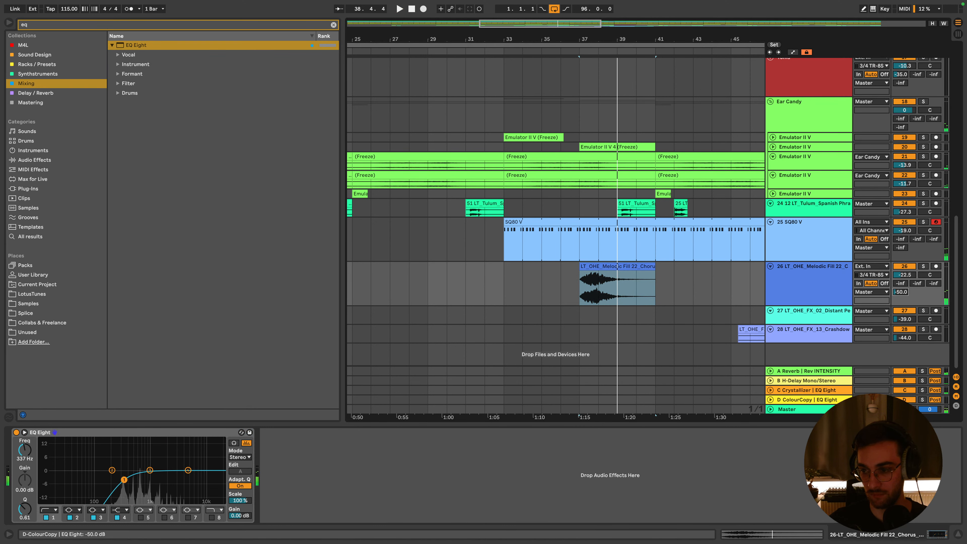
key("space")
key("space")
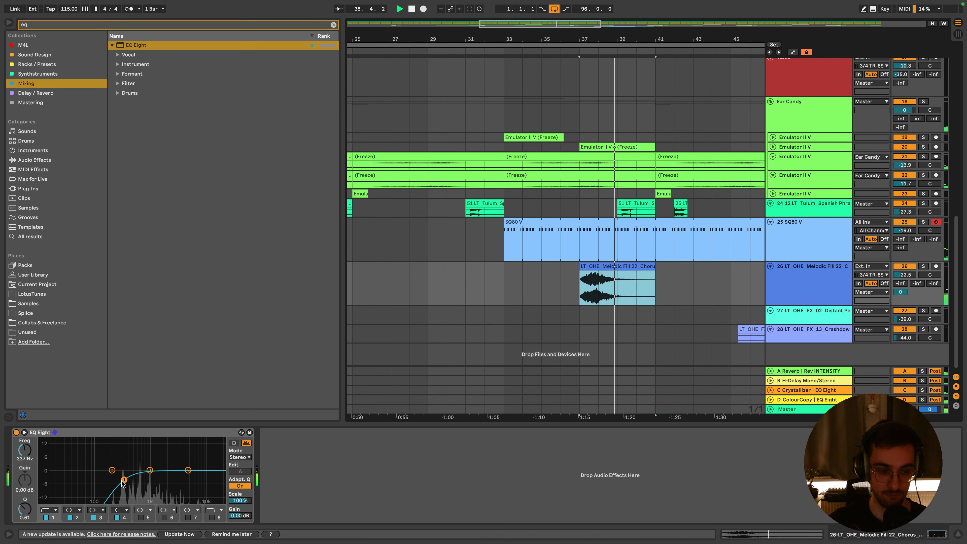
left_click_drag(123, 481, 139, 481)
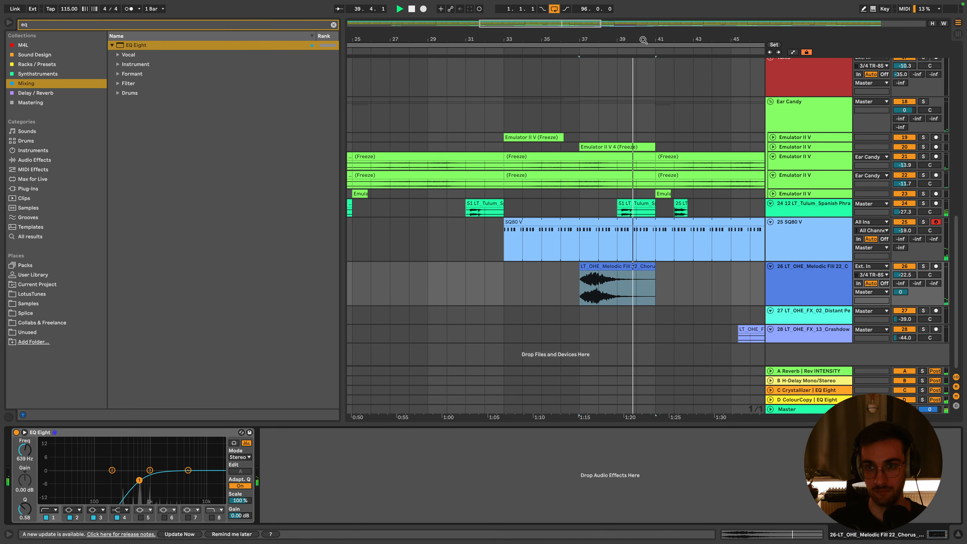
Move the Chorus fill clip to 47.1.1 and reveal its sample in the browser
left_click_drag(643, 39, 486, 39)
left_click_drag(468, 266, 643, 278)
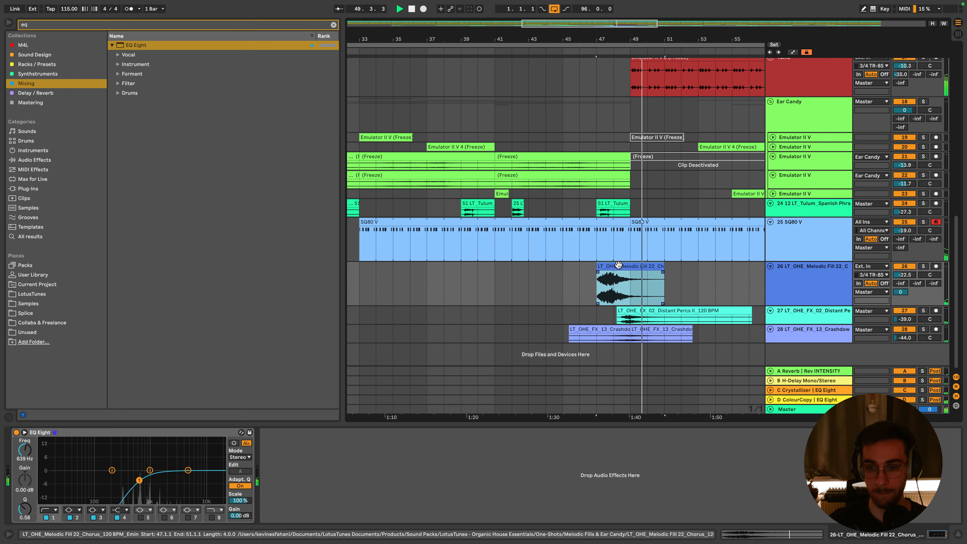
right_click(615, 273)
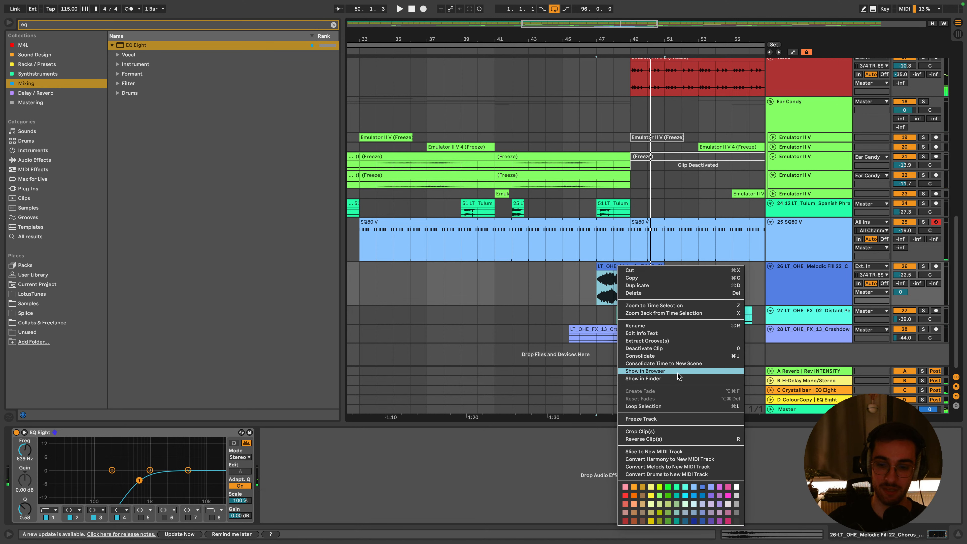
left_click(658, 372)
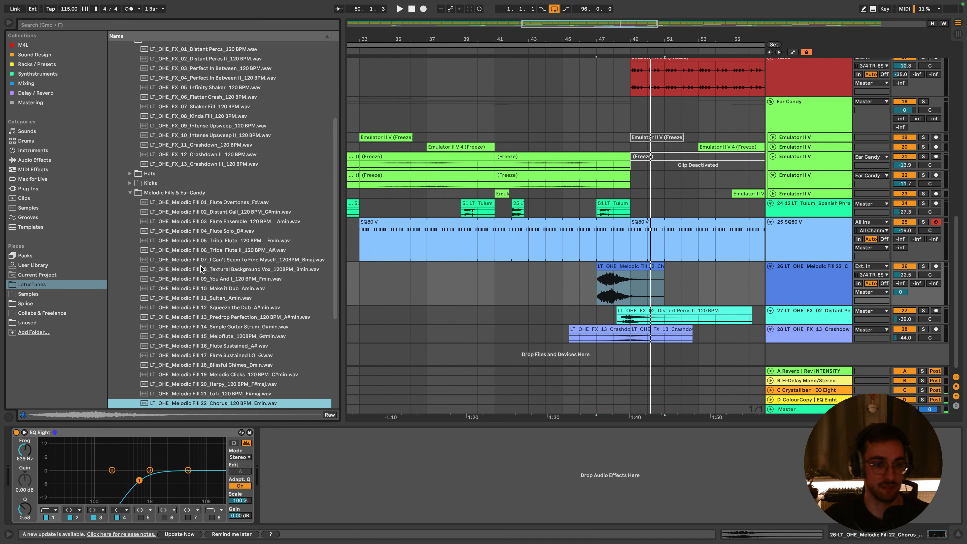
scroll(211, 326, "down", 6)
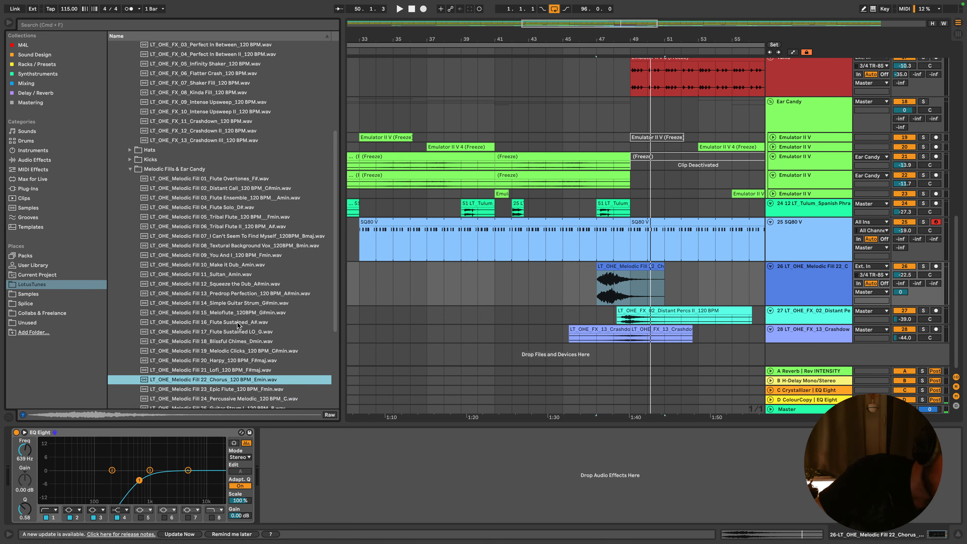
Search the pack for Emin and put LT_OHE_Melodic Fill 35_Space Kalimba_120 BPM_Emin.wav at bar 47 in place of the Chorus fill
left_click(129, 28)
type("Emin")
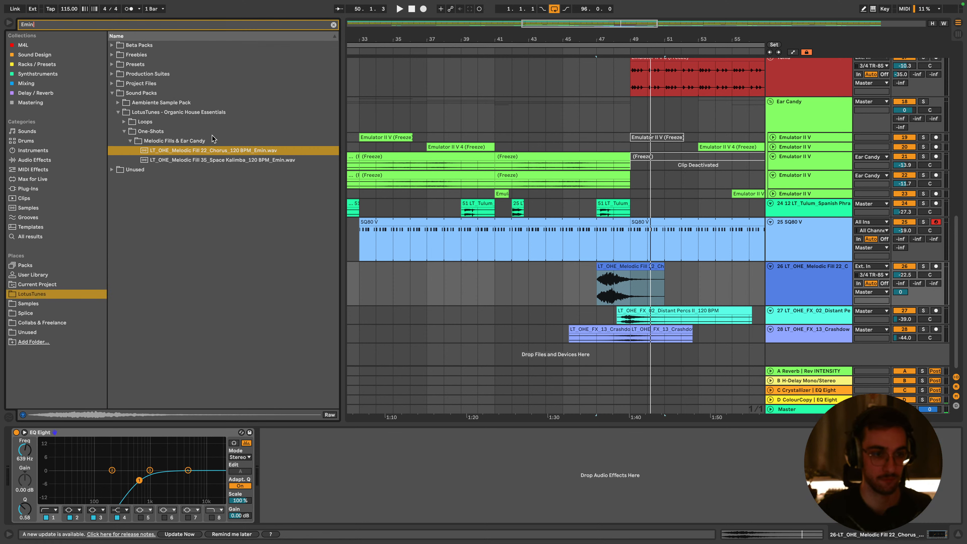
left_click(222, 160)
left_click_drag(284, 182, 600, 284)
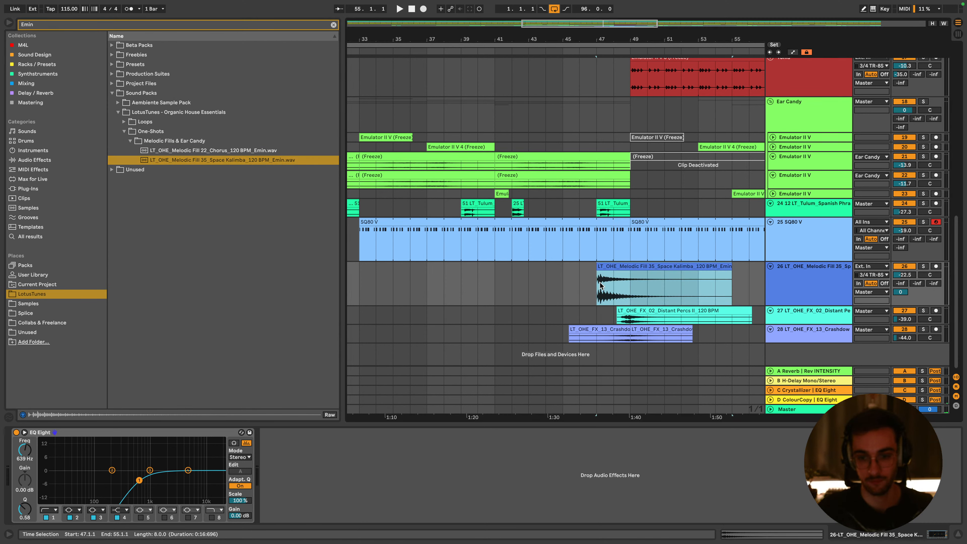
Play the Space Kalimba clip and set its warp mode to Beats
key("space")
double_click(673, 269)
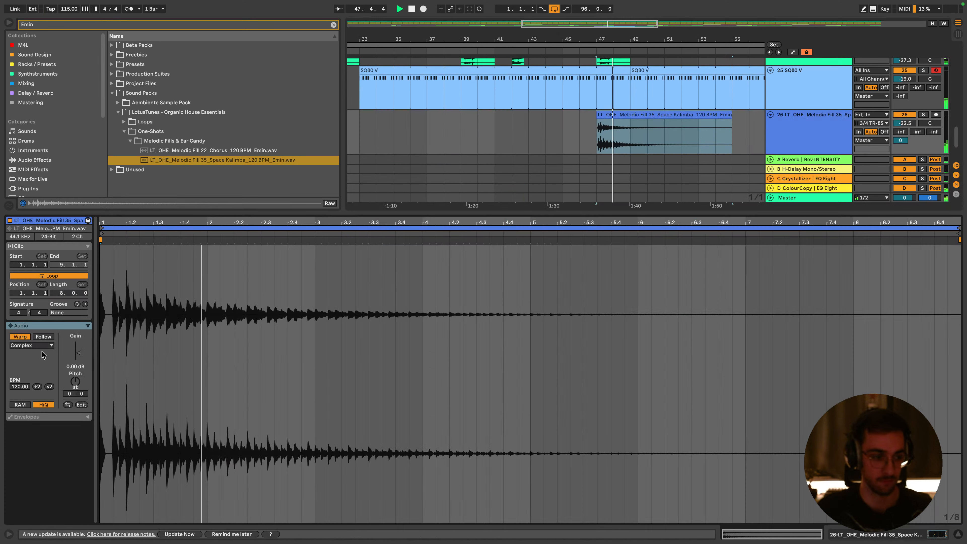
left_click(32, 345)
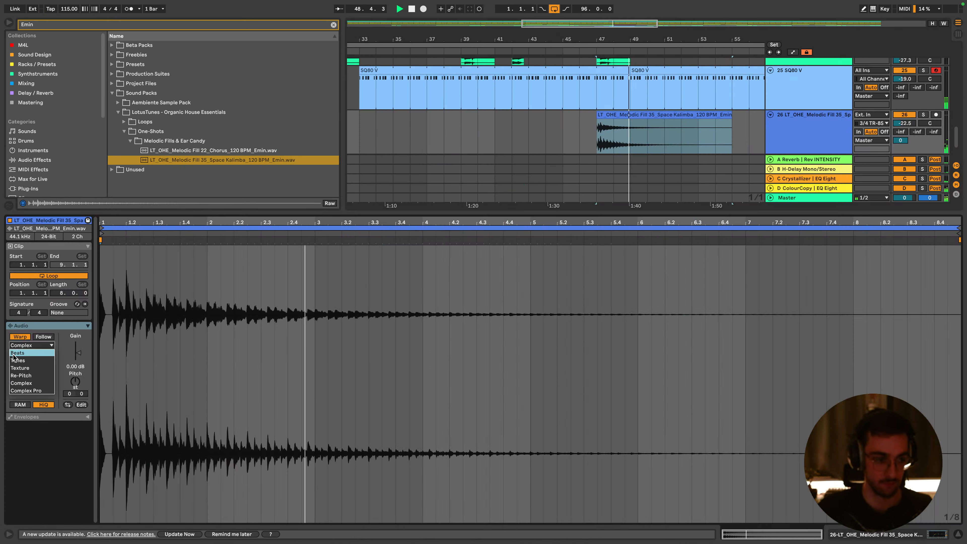
left_click(23, 352)
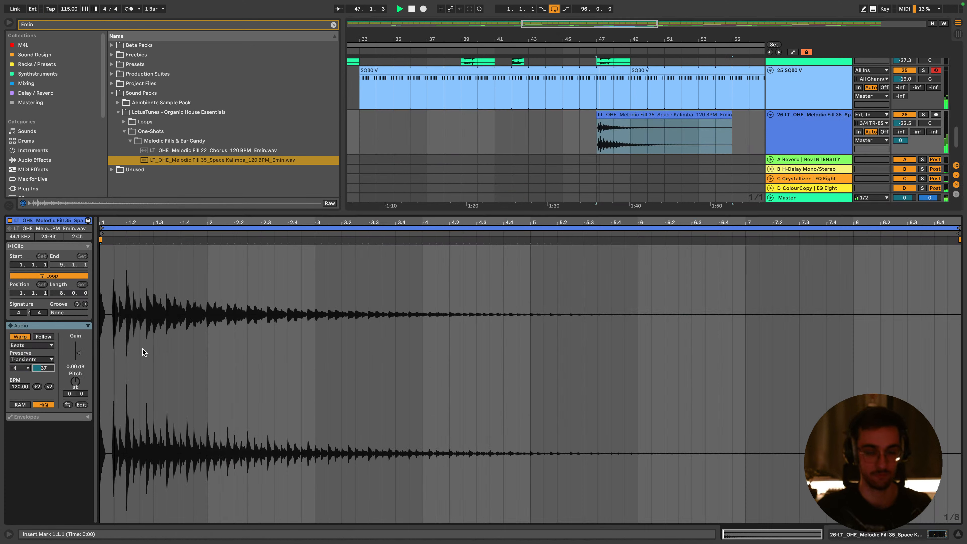
Reverse the Space Kalimba clip, move it so that it ends at 49.1.1, and play the transition from bar 48
key("shift+Tab")
left_click(700, 286)
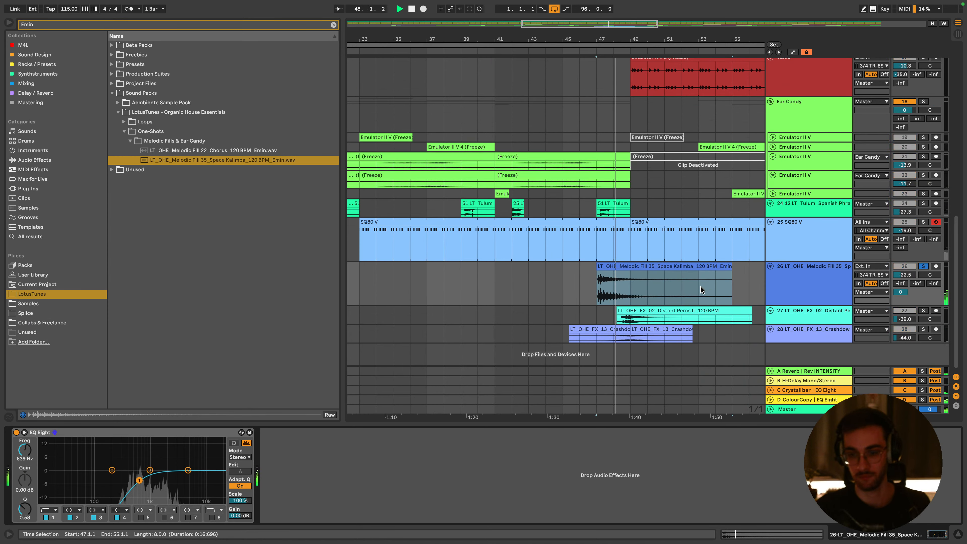
key("r")
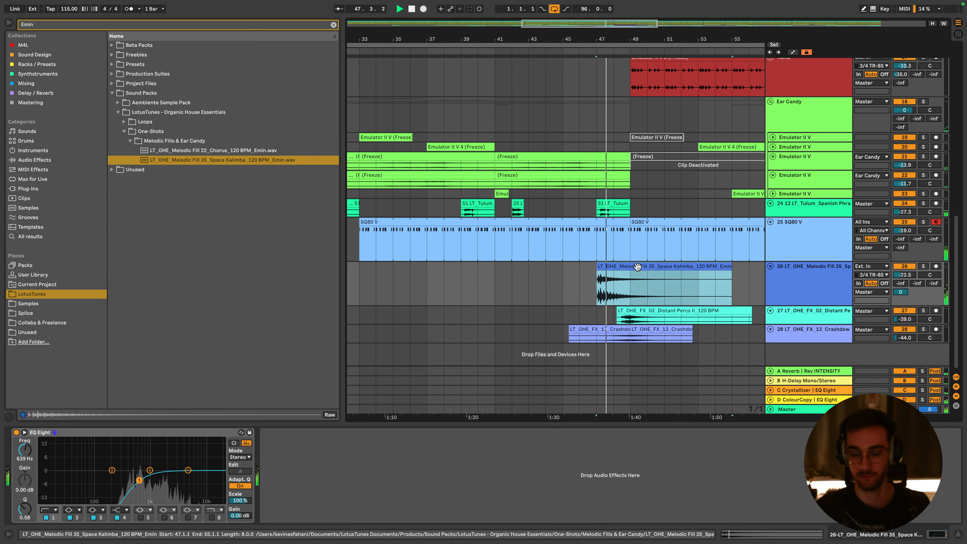
left_click_drag(723, 264, 623, 270)
key("space")
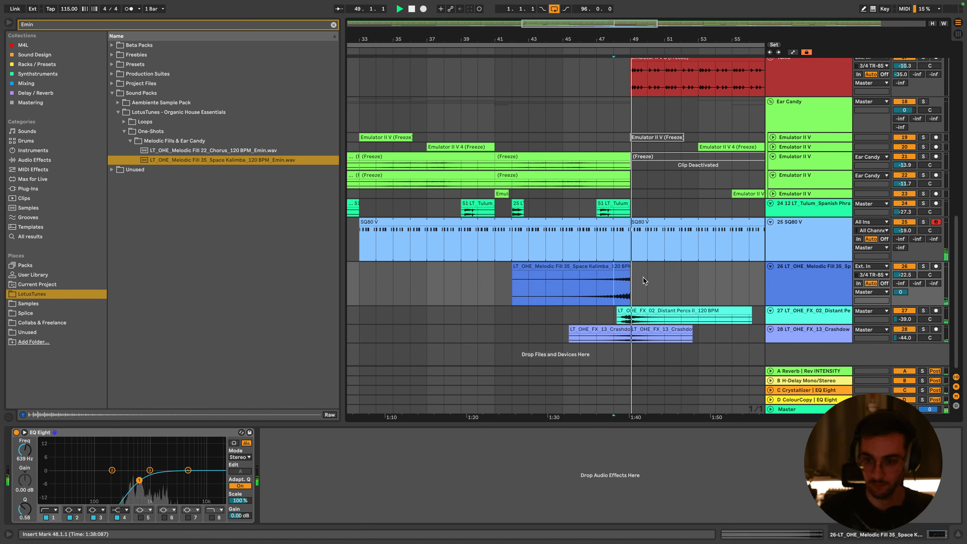
mouse_move(616, 267)
left_mouse_down()
mouse_move(603, 269)
mouse_move(631, 269)
left_mouse_up()
left_click(617, 271)
key("space")
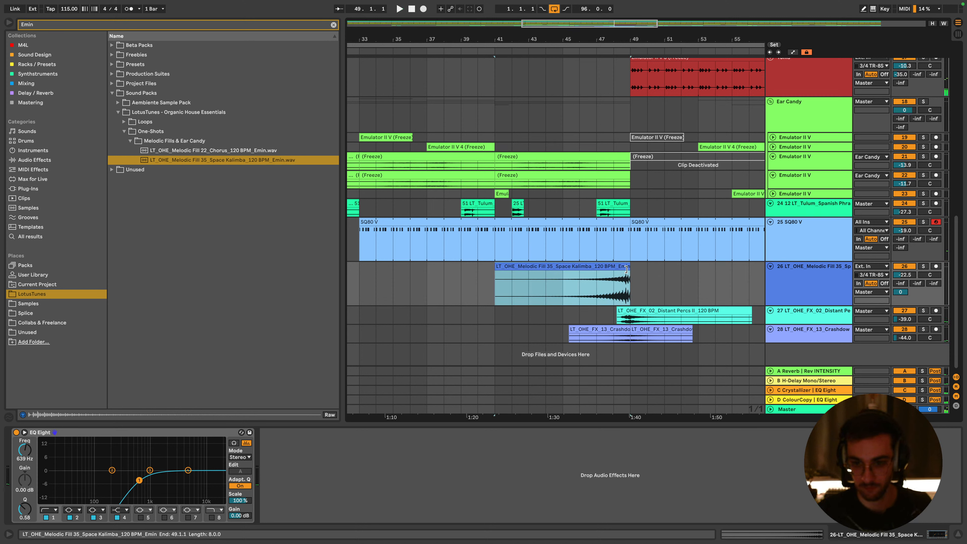
key("space")
left_click(616, 288)
key("space")
key("space")
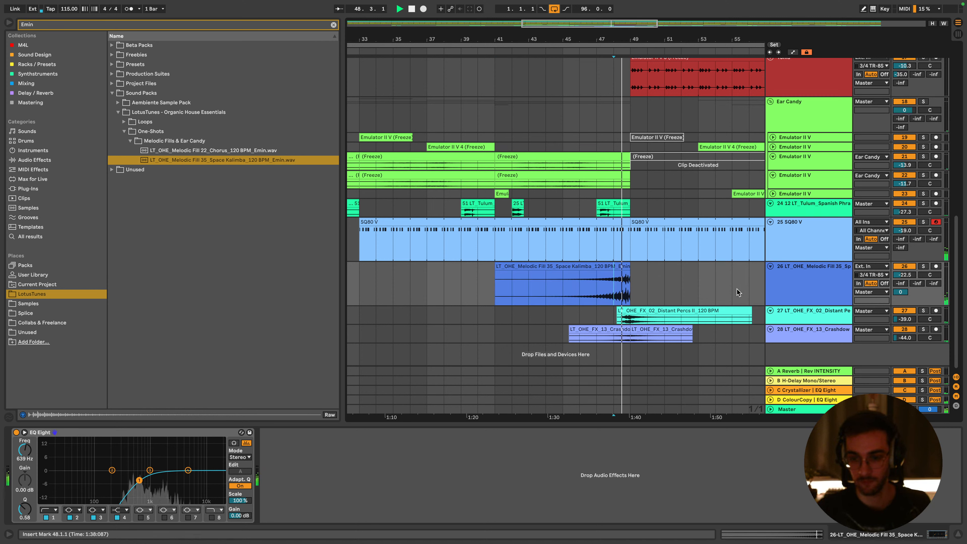
Group the Space Kalimba, Distant Percs and Crashdown tracks and name the group FX
key("ctrl+g")
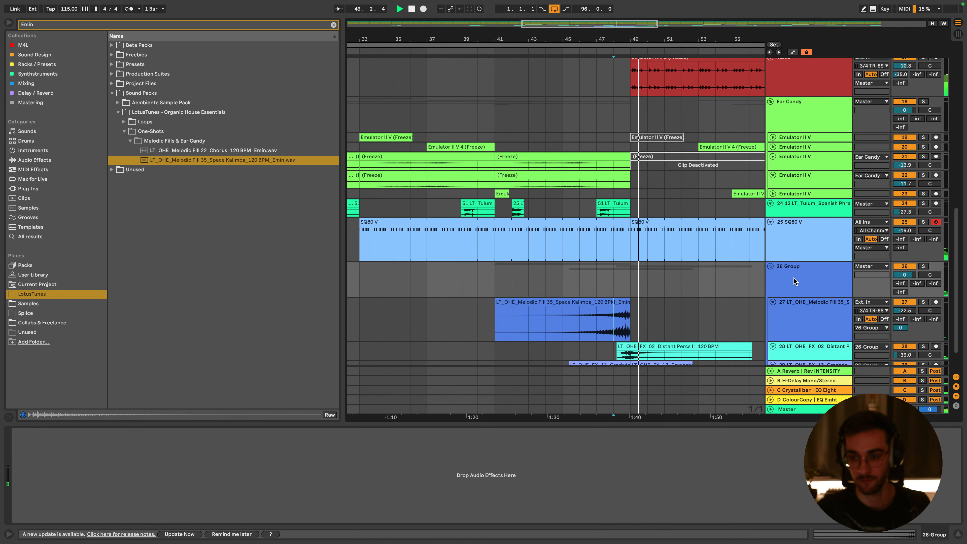
type("FX")
scroll(793, 281, "down", 1)
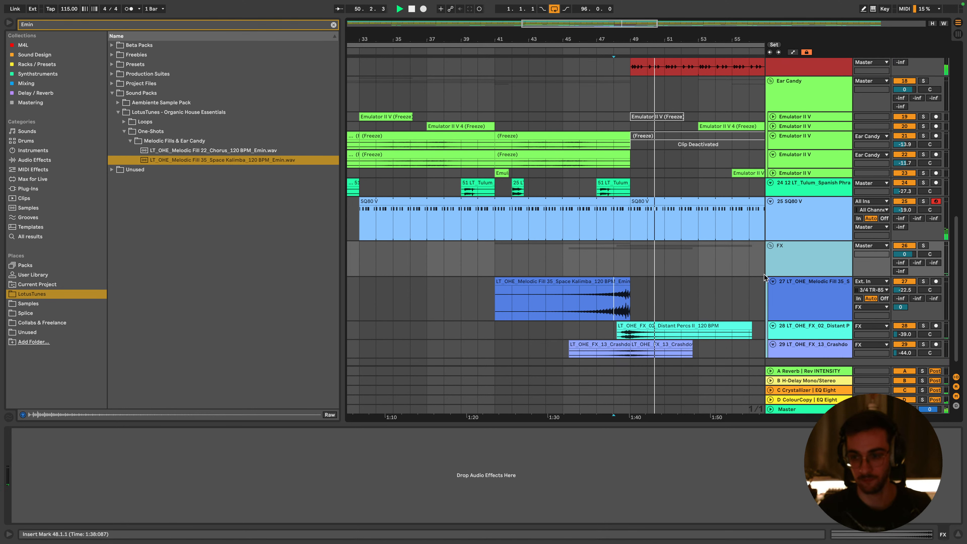
Apply the FX group's blue colour to its tracks and clips, and reduce the height of the Space Kalimba track
right_click(793, 263)
left_click(802, 445)
left_click(749, 302)
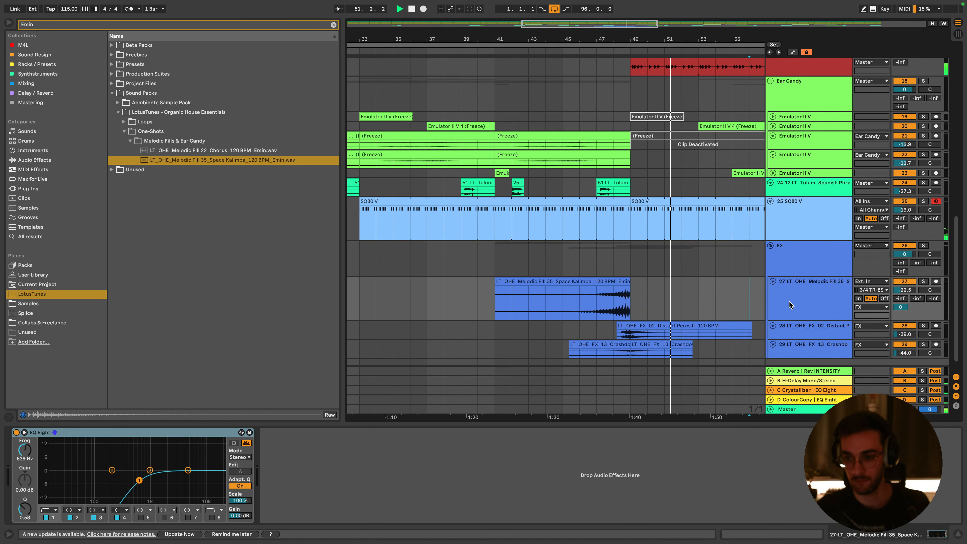
left_click(790, 305)
left_click_drag(790, 320, 789, 294)
Play the bars leading into bar 49 to judge the FX clips against the rest of the arrangement
left_click(621, 227)
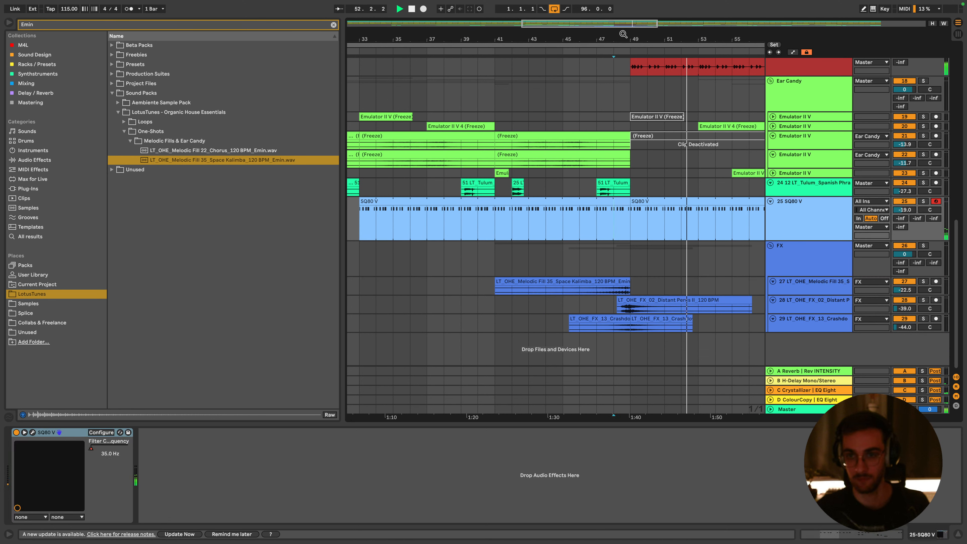
left_click_drag(623, 34, 564, 14)
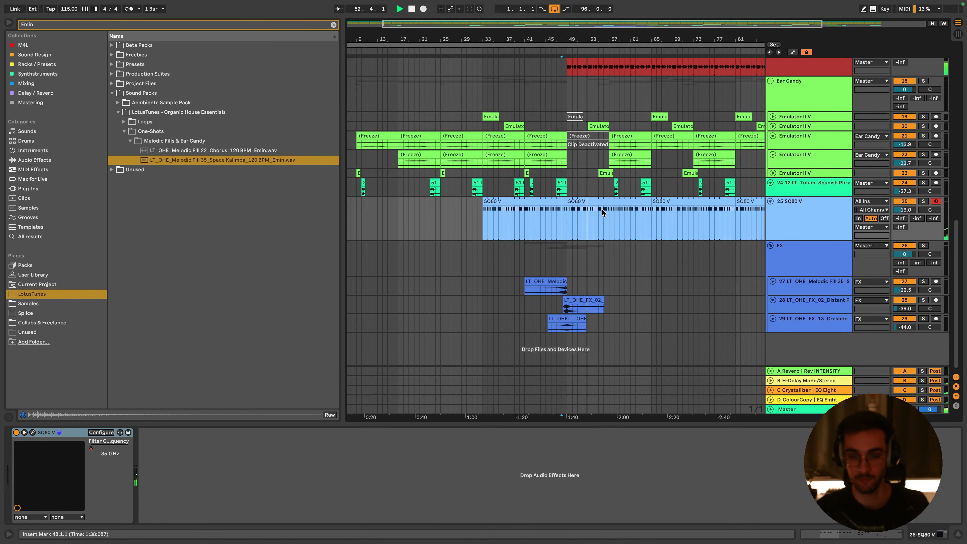
left_click(483, 218)
left_click(547, 257)
left_click(556, 268)
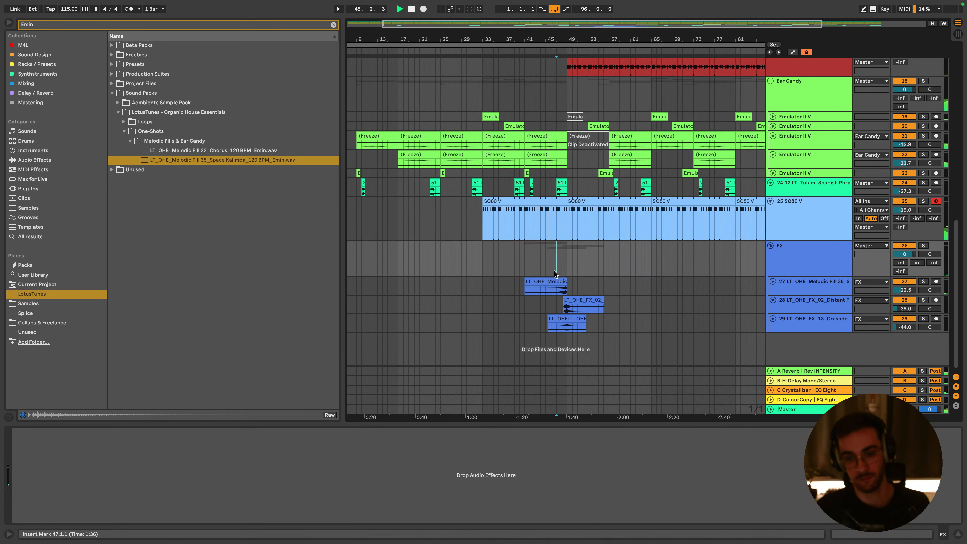
left_click_drag(566, 34, 563, 157)
left_click(535, 269)
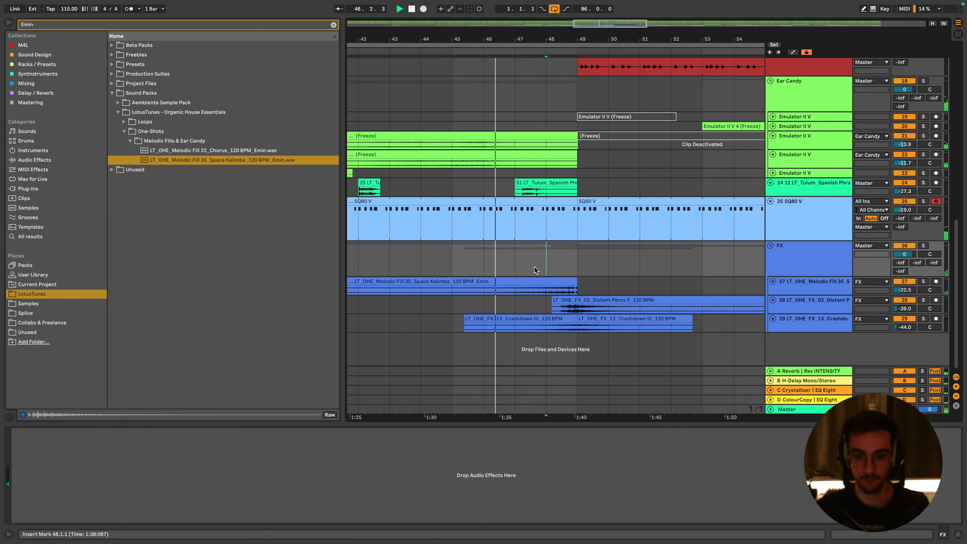
left_click_drag(546, 39, 598, 17)
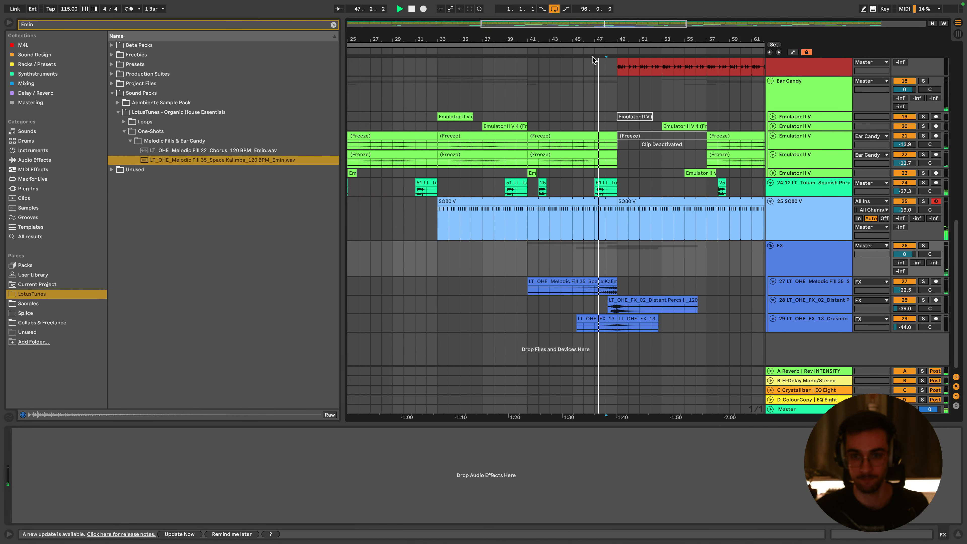
Automate the Ear Candy group's ColourCopy send to ramp up from bar 41 to bar 49 and drop back to -inf
left_click(819, 99)
left_click_drag(801, 110, 801, 145)
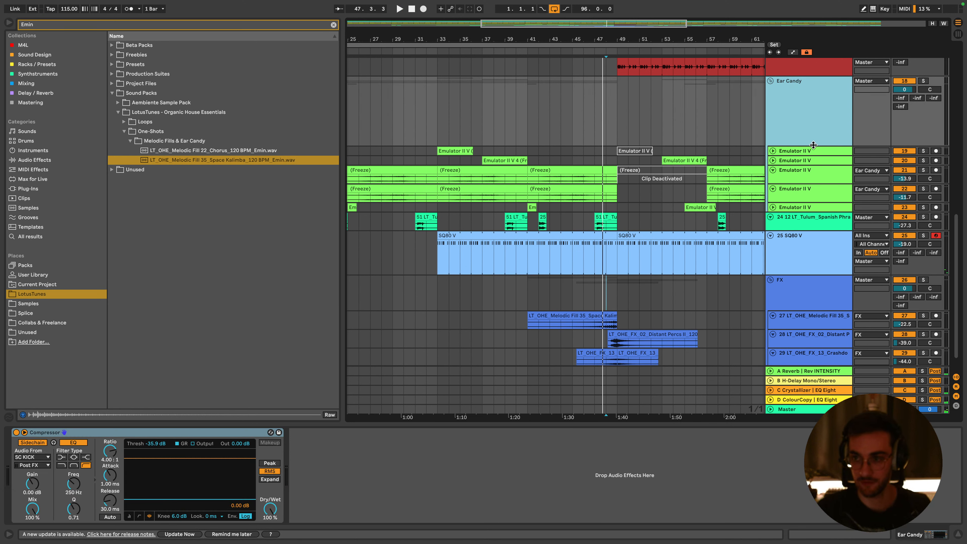
key("a")
left_click(561, 133)
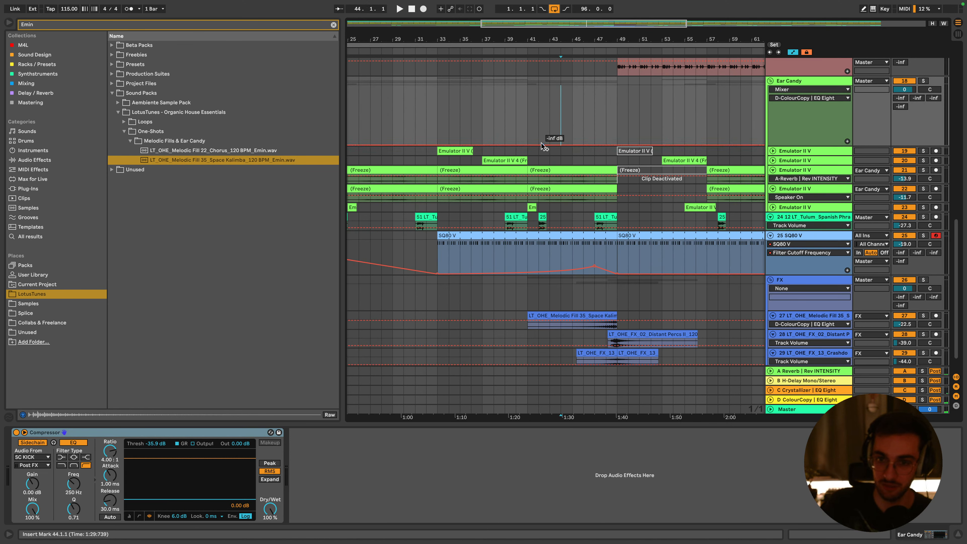
left_click_drag(618, 143, 617, 119)
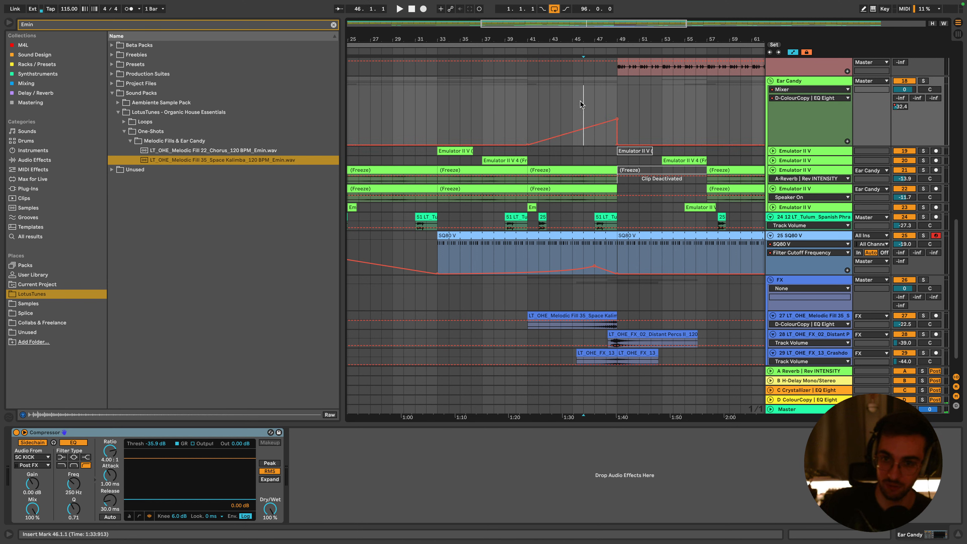
Play from bar 46 and raise the ColourCopy send ramp's peak at bar 49 to about -4.7 dB
left_click(583, 102)
key("space")
scroll(593, 126, "down", 2)
scroll(803, 179, "up", 5)
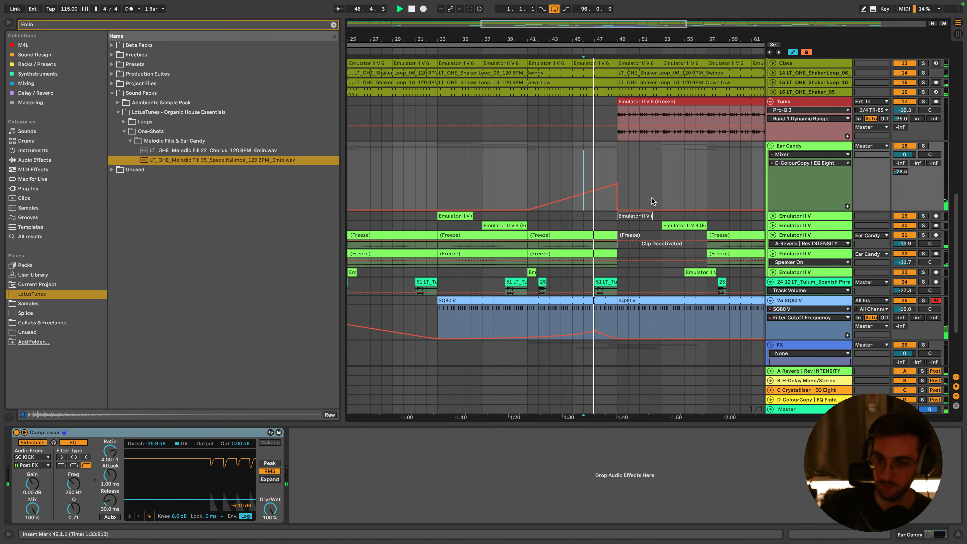
left_click_drag(617, 184, 617, 159)
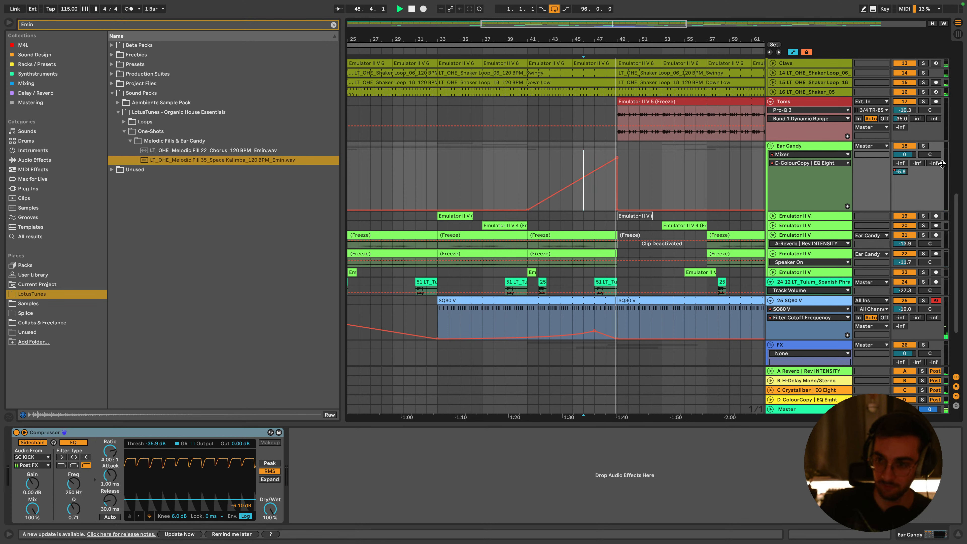
Solo the Ear Candy group, play it from bar 45 and raise the ColourCopy send's peak at bar 49 slightly further
left_click(923, 146)
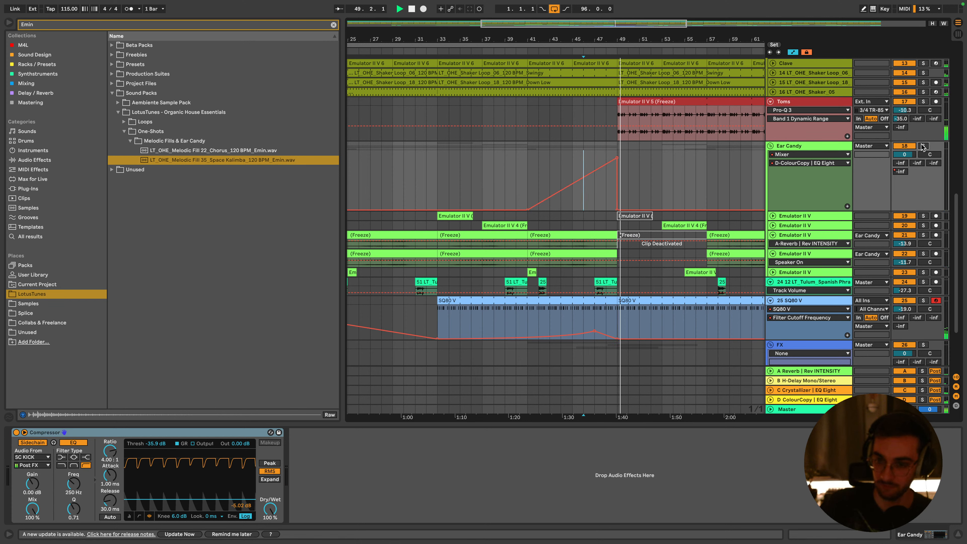
left_click(528, 162)
left_click(583, 169)
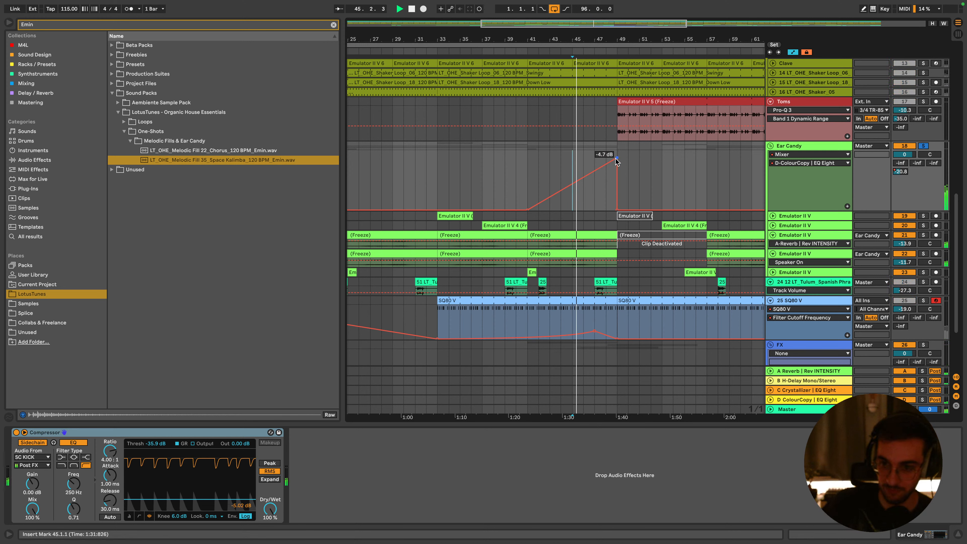
left_click_drag(617, 162, 616, 156)
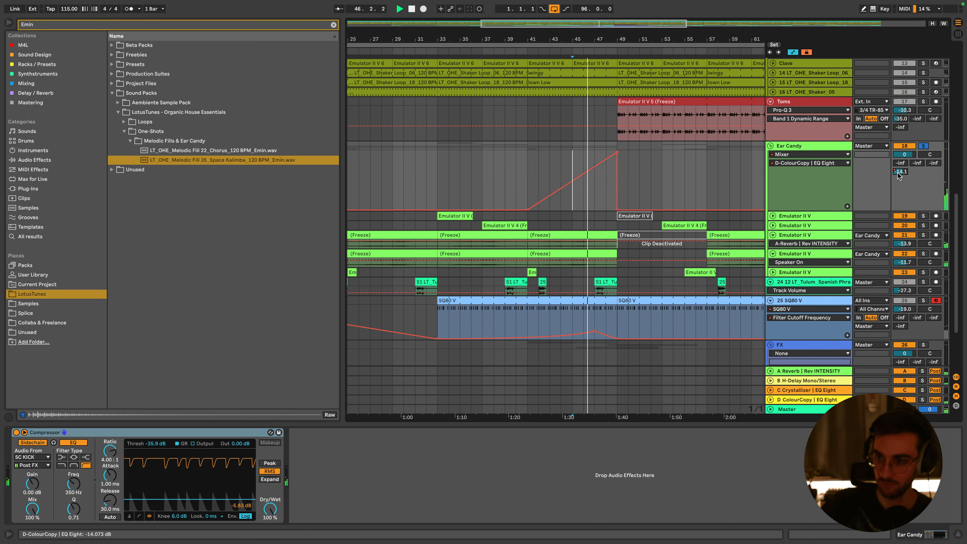
Check the ColourCopy delay's settings on return D and bend the Ear Candy send ramp into an upward-bulging curve
left_click(804, 400)
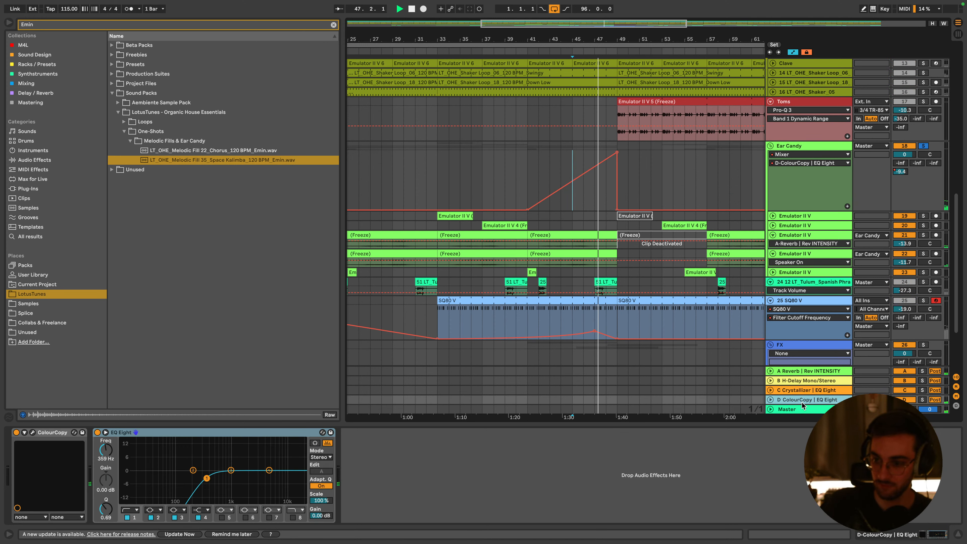
left_click(33, 432)
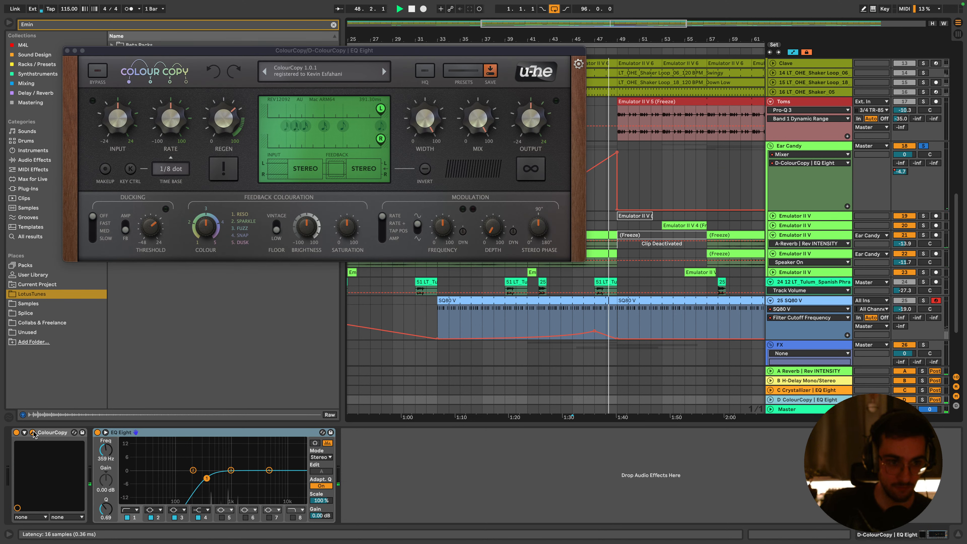
left_click(67, 52)
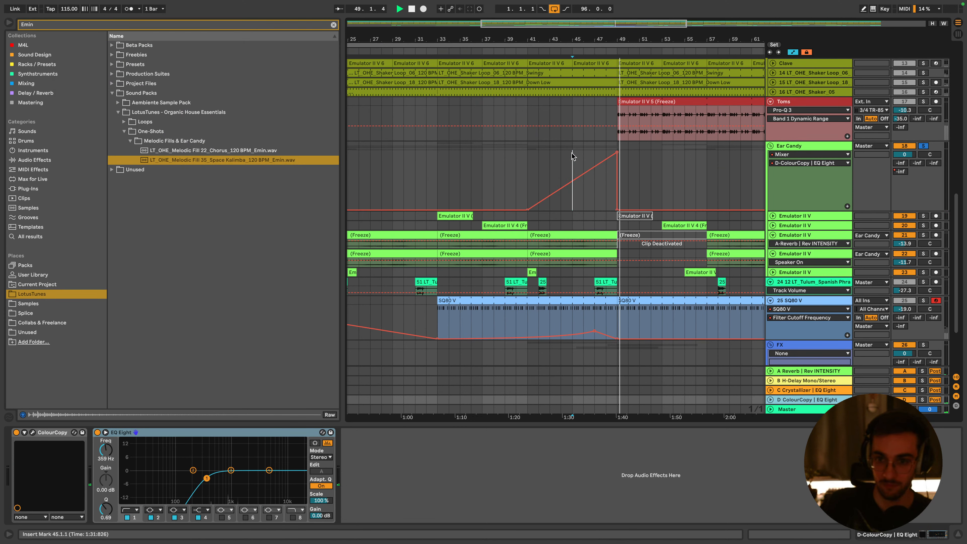
left_click(573, 160)
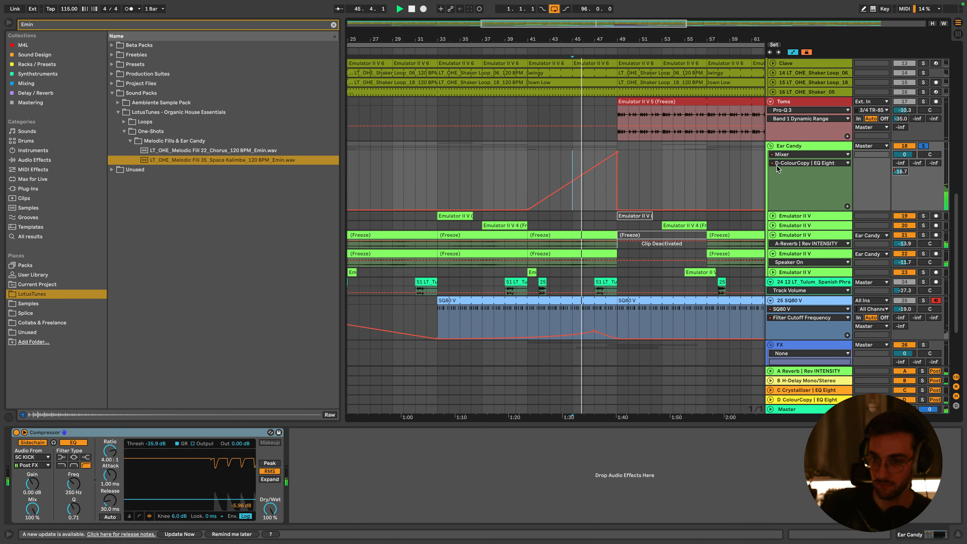
left_click_drag(591, 170, 591, 153)
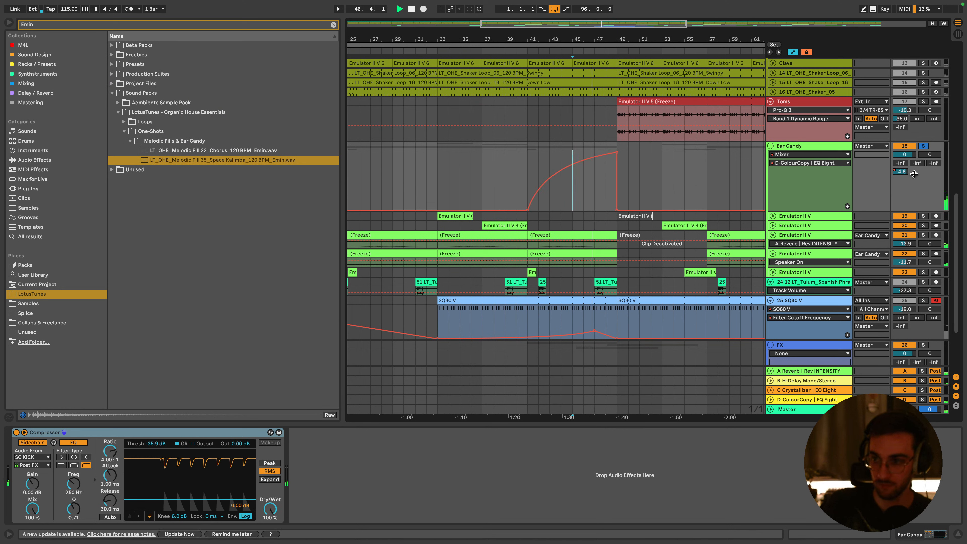
Automate Ear Candy's A-Reverb send with a ramp from bar 41 to bar 49 that drops back to -inf, and play from bar 45
left_click(905, 164)
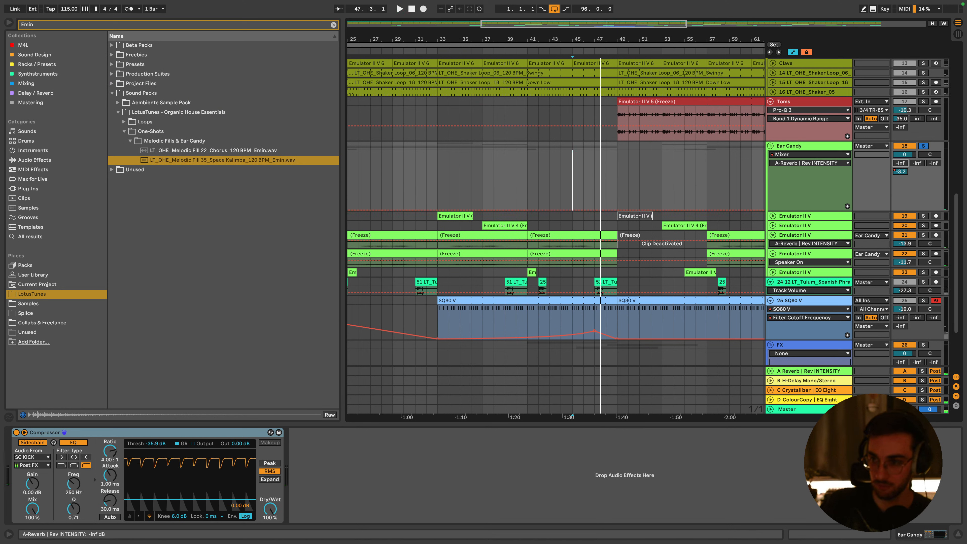
key("space")
left_click(527, 212)
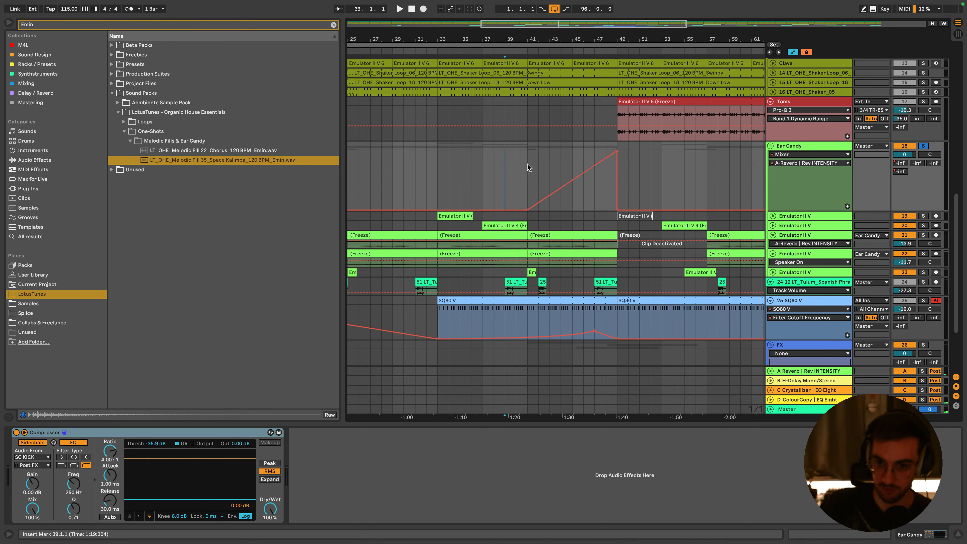
left_click(594, 162)
key("space")
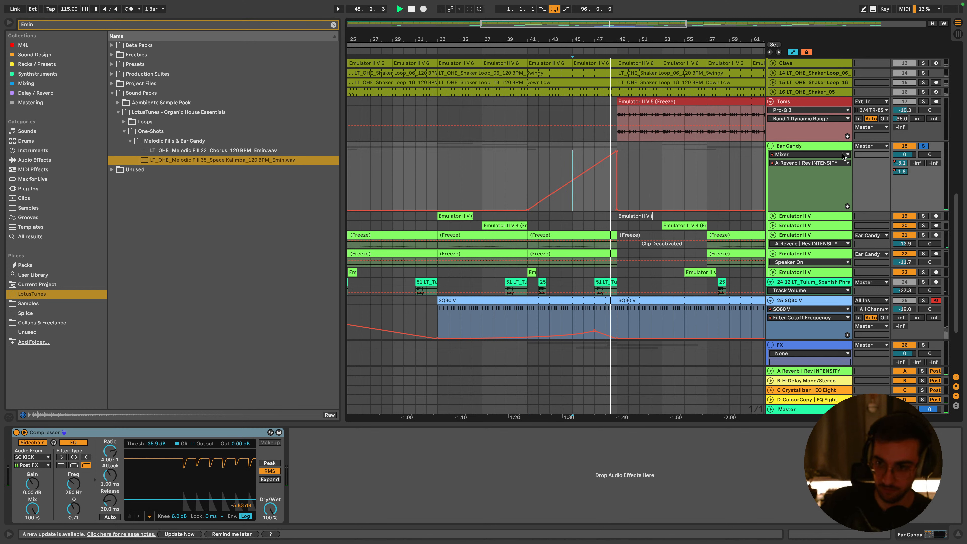
Unsolo the Ear Candy group and play the send automation in the full mix from bar 43
left_click(550, 160)
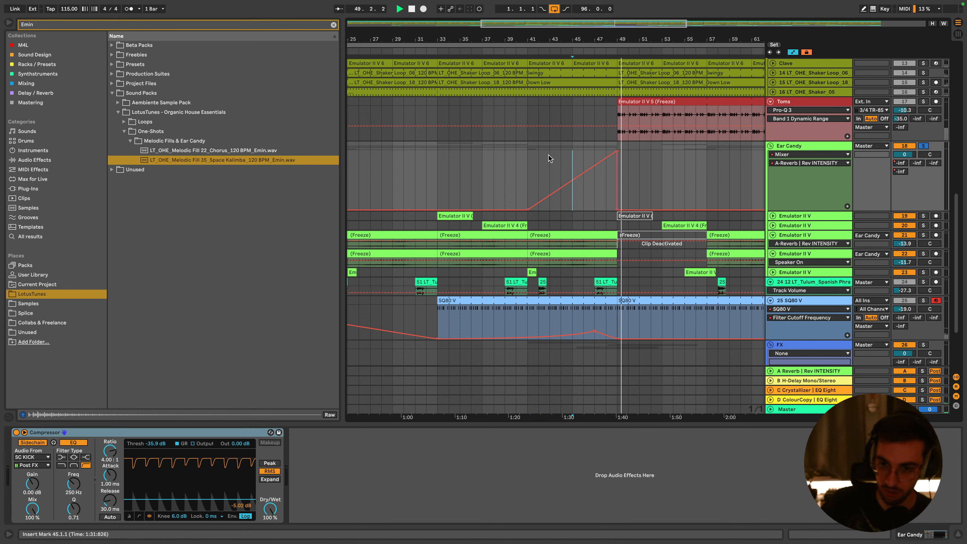
left_click(924, 146)
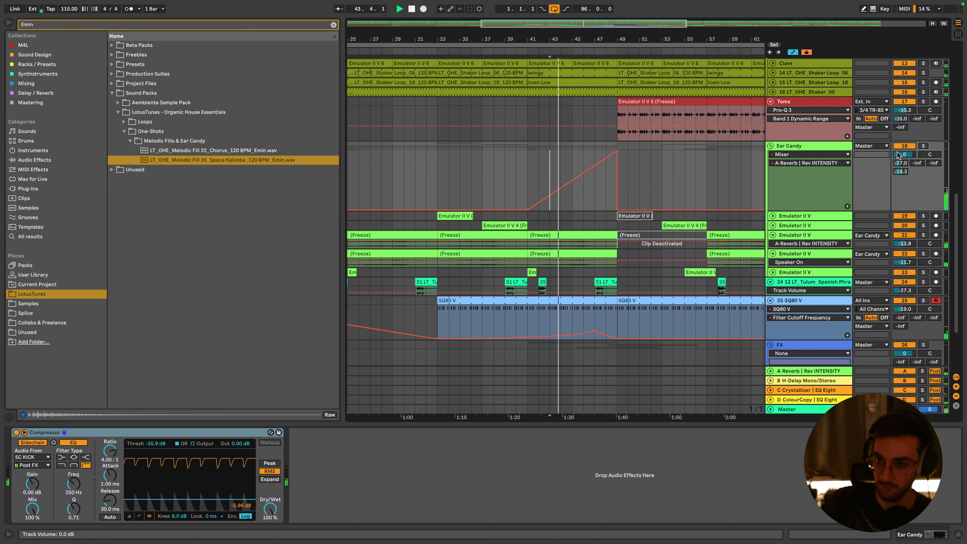
left_click(832, 185)
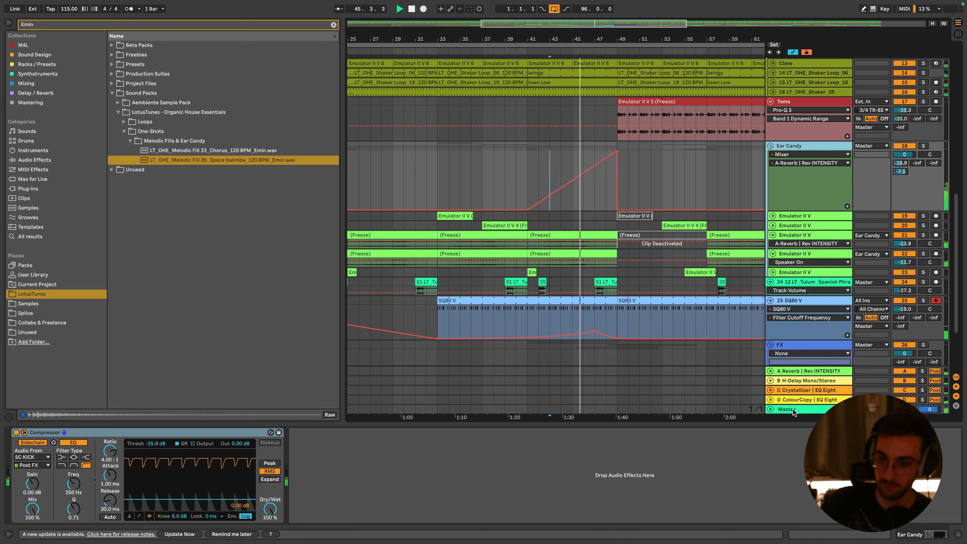
Insert a new return track E after the D-ColourCopy return
left_click(796, 394)
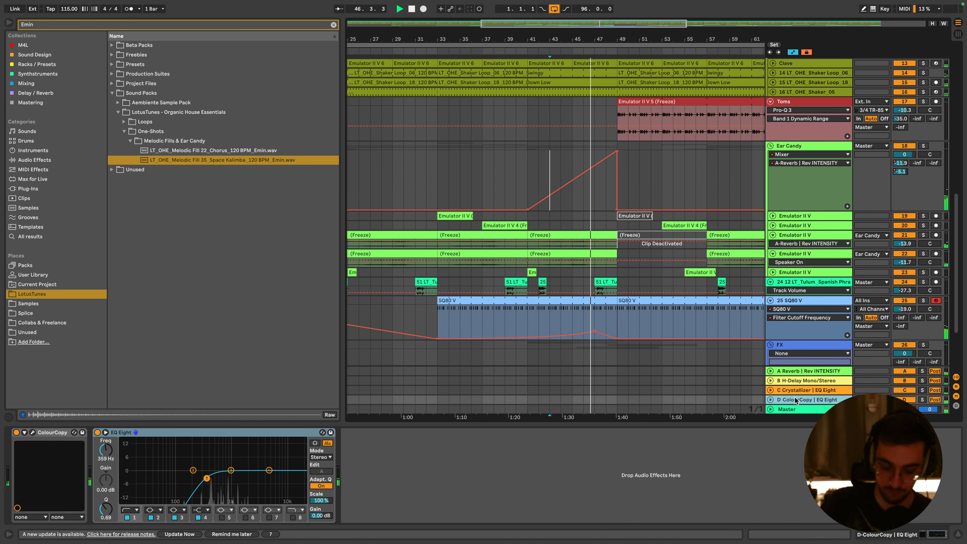
key("super+alt+t")
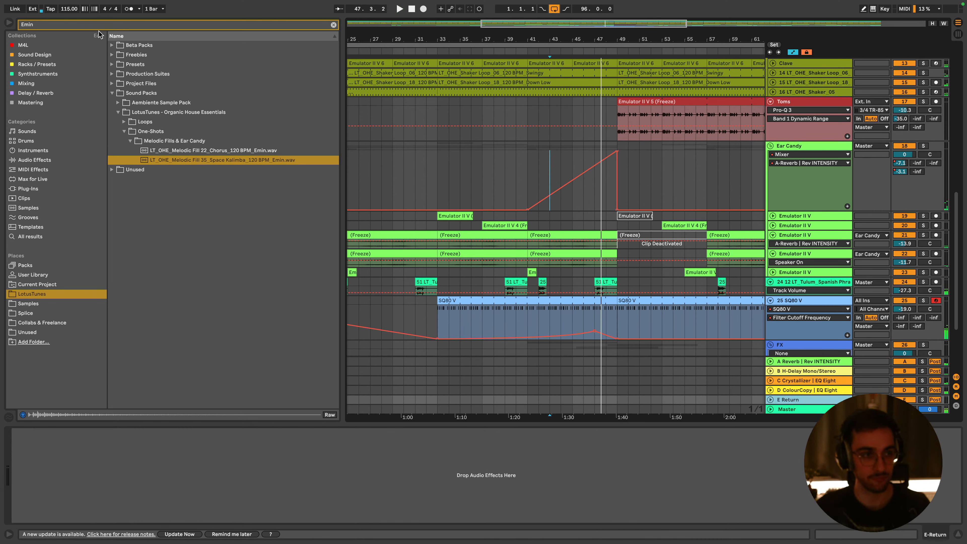
Search the plug-ins for dada and load Dada Life's AUv2 Endless Smile onto return E
left_click(93, 25)
type("dada")
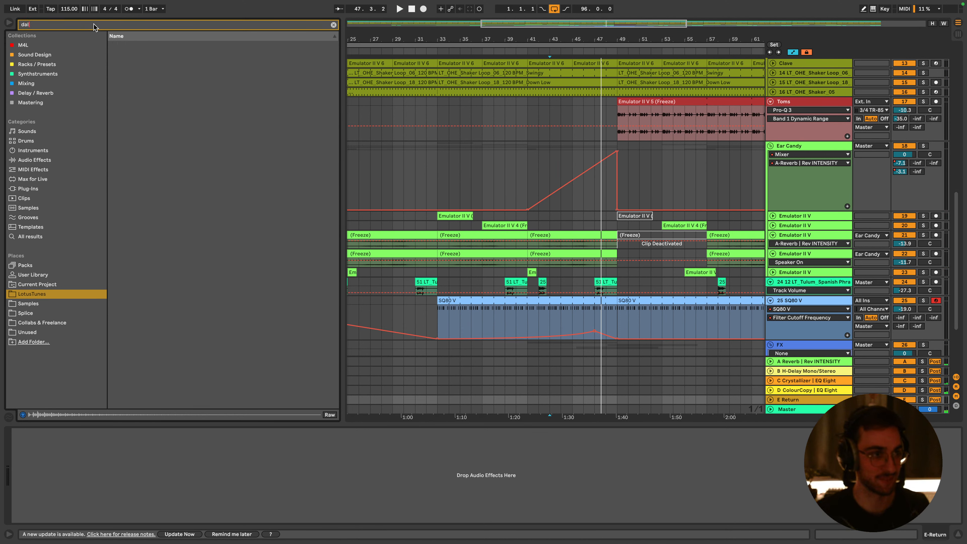
left_click(28, 189)
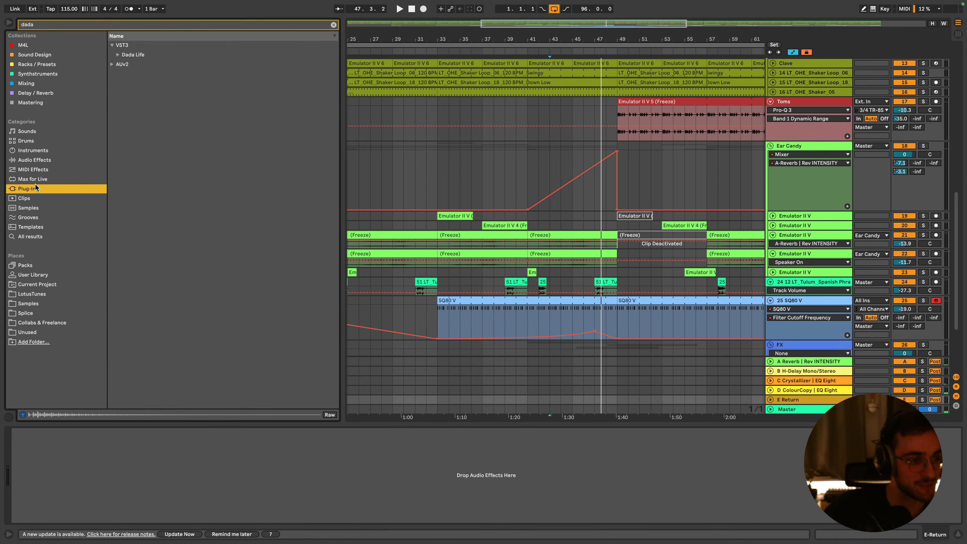
left_click(112, 54)
left_click(118, 64)
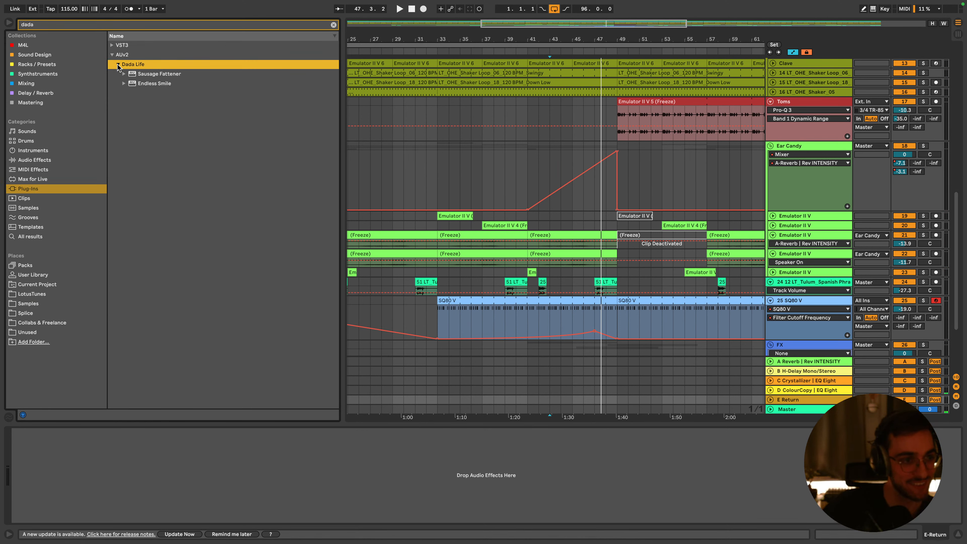
double_click(160, 88)
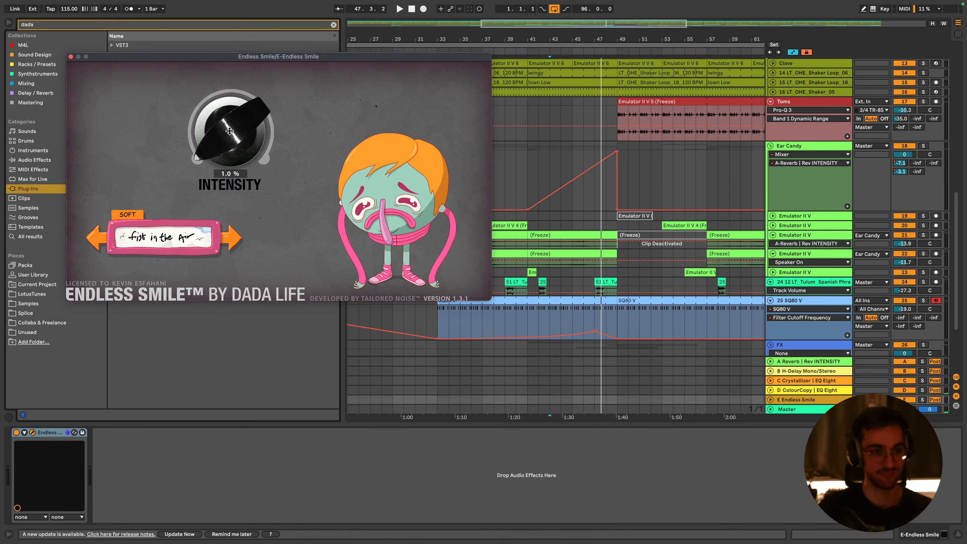
Raise Ear Candy's send to return E to 0 dB and solo the group while adjusting Endless Smile's Intensity in playback from bar 43
left_click_drag(229, 131, 235, 151)
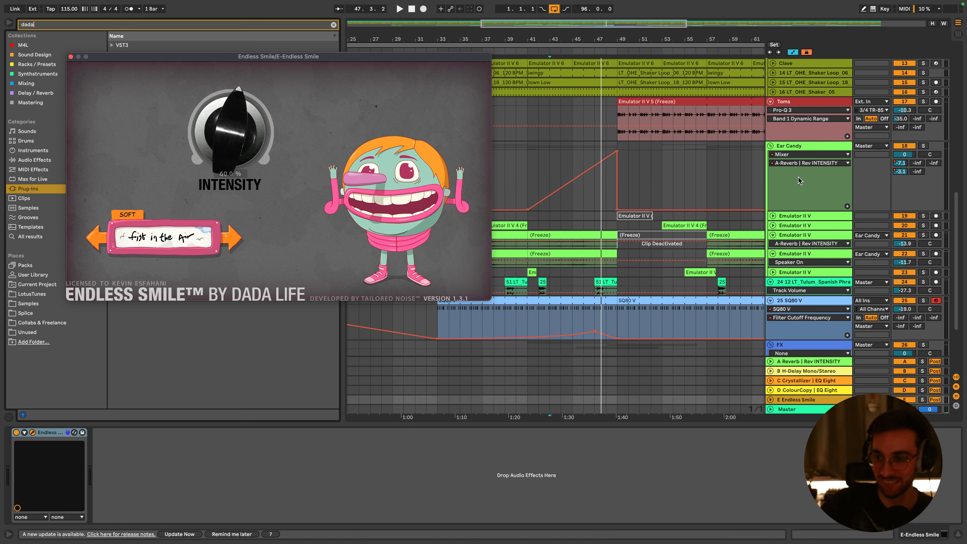
left_click_drag(921, 171, 921, 110)
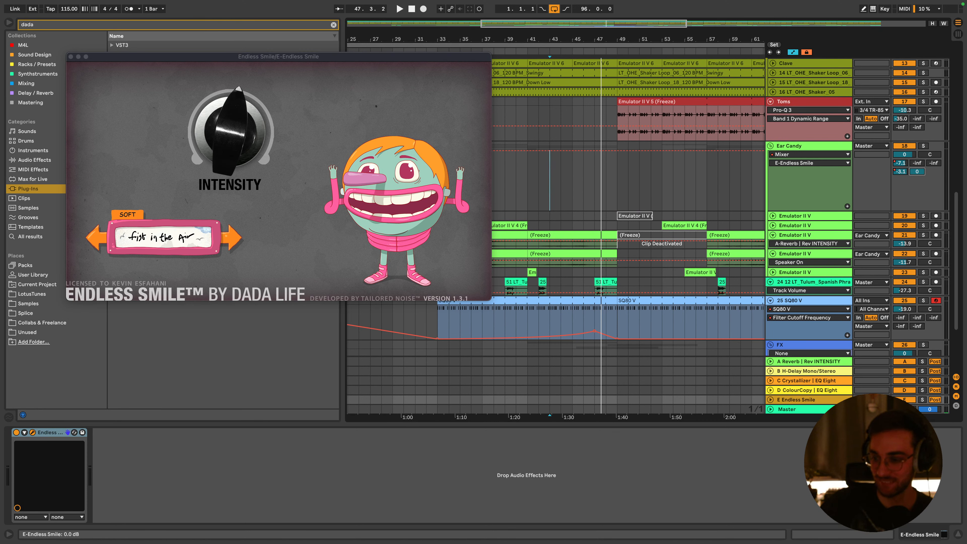
key("space")
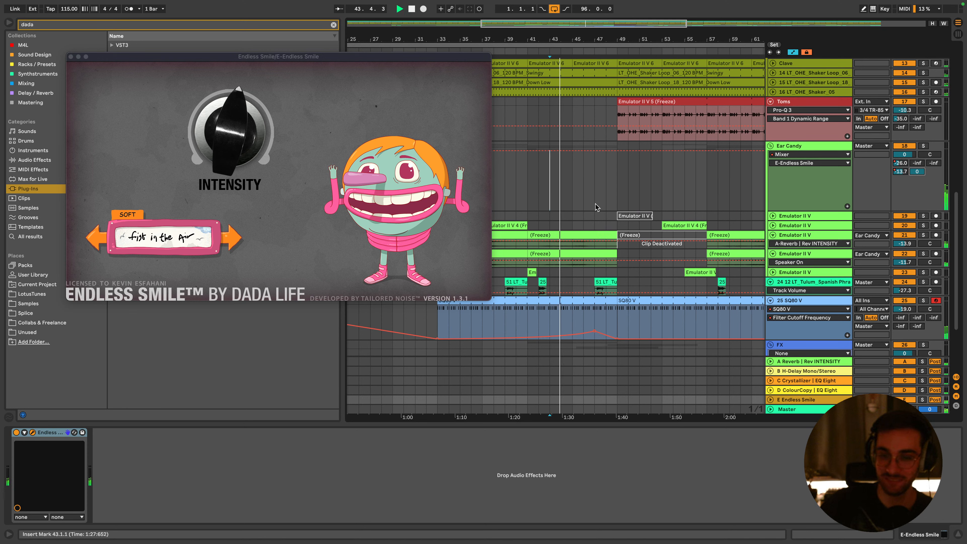
left_click_drag(235, 128, 235, 92)
left_click(923, 145)
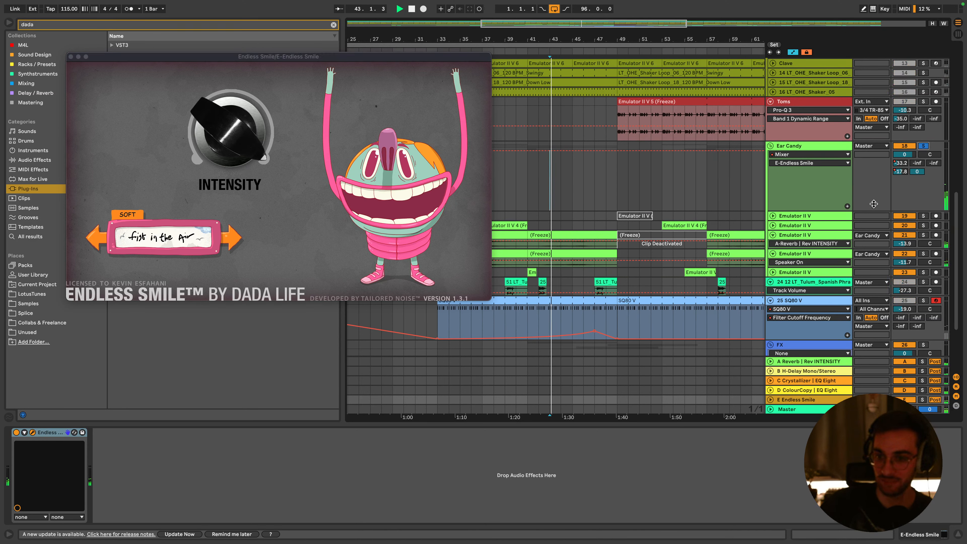
left_click_drag(917, 171, 916, 115)
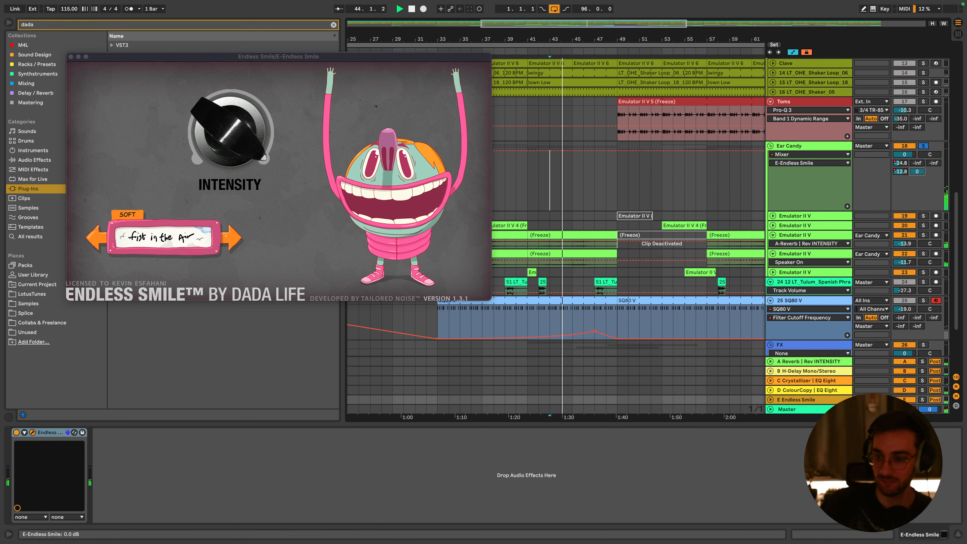
Switch Endless Smile to the medium No Limit preset and sweep its Intensity down while playing from bar 43
left_click(276, 166)
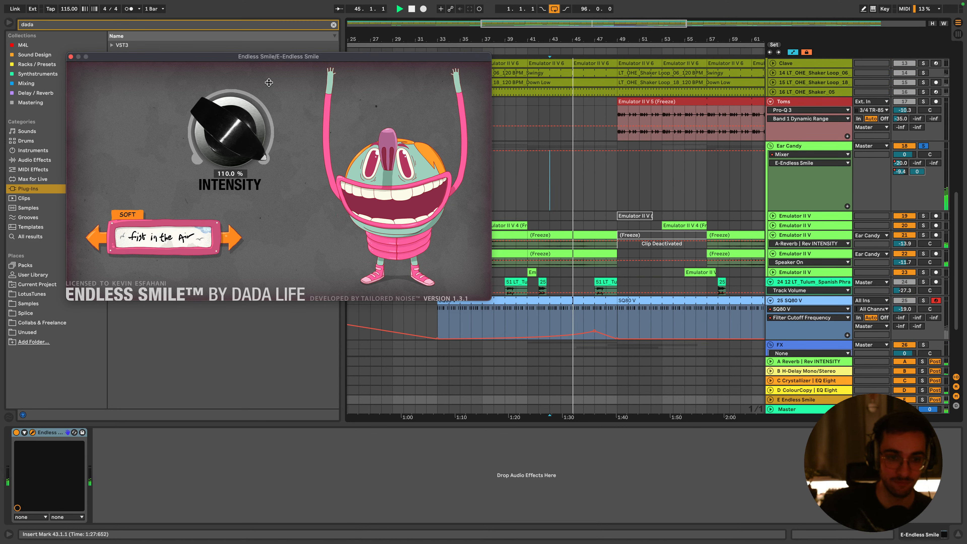
left_click(233, 244)
key("space")
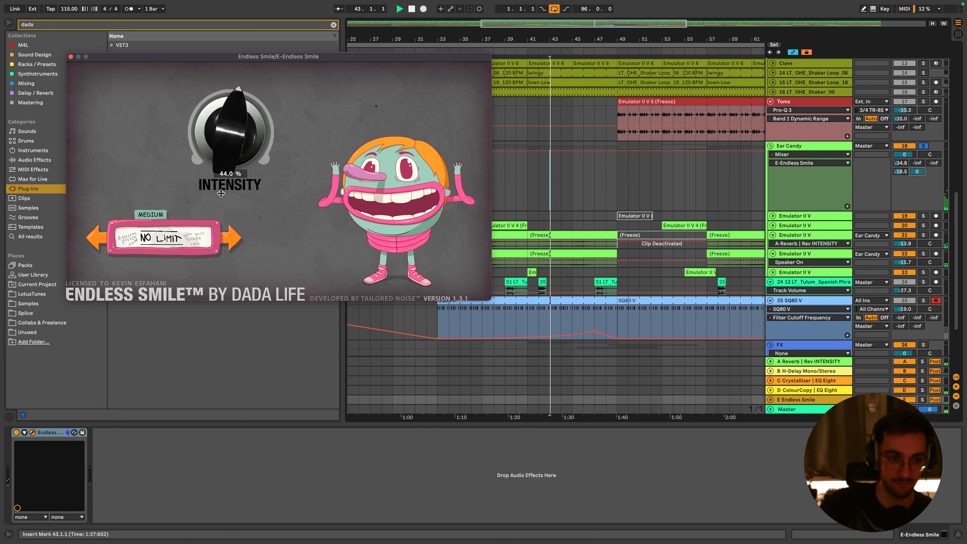
left_click_drag(244, 136, 220, 229)
key("space")
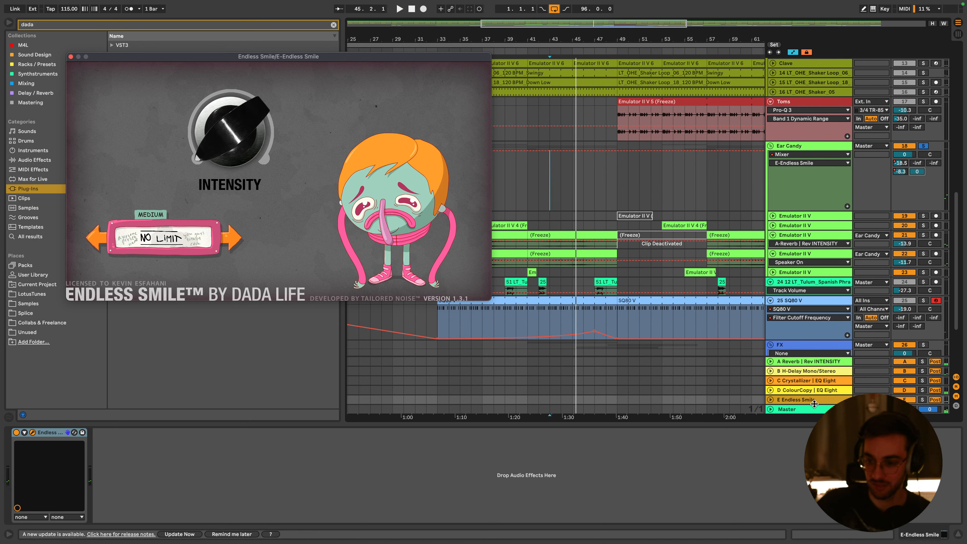
Move Endless Smile from return E onto the Ear Candy group after its Compressor and play from bar 43
left_click(48, 436)
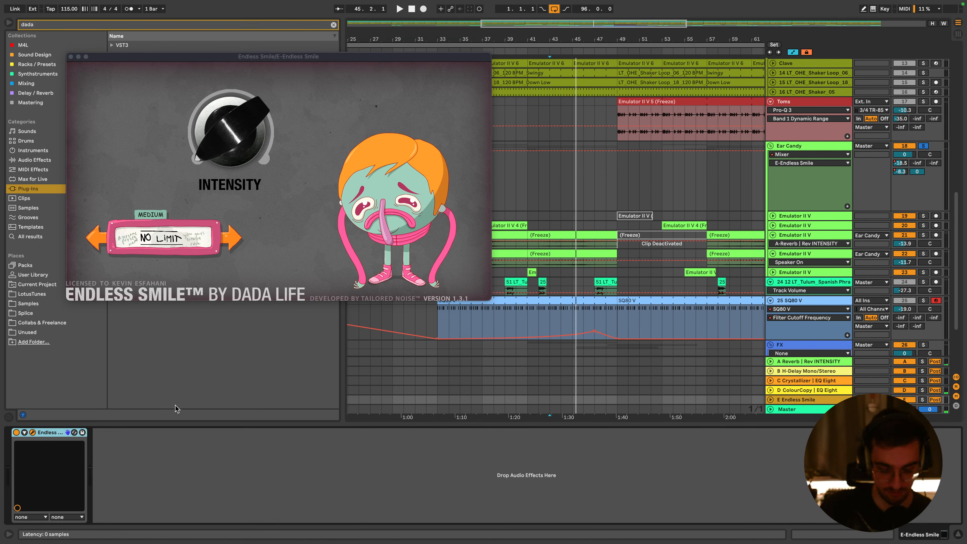
key("Delete")
left_click(775, 158)
left_click(478, 469)
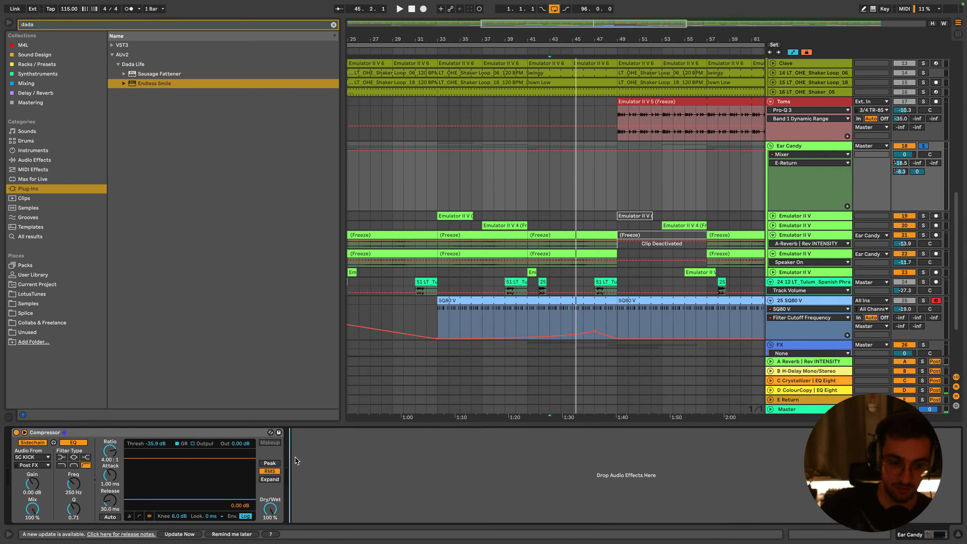
key("Return")
key("space")
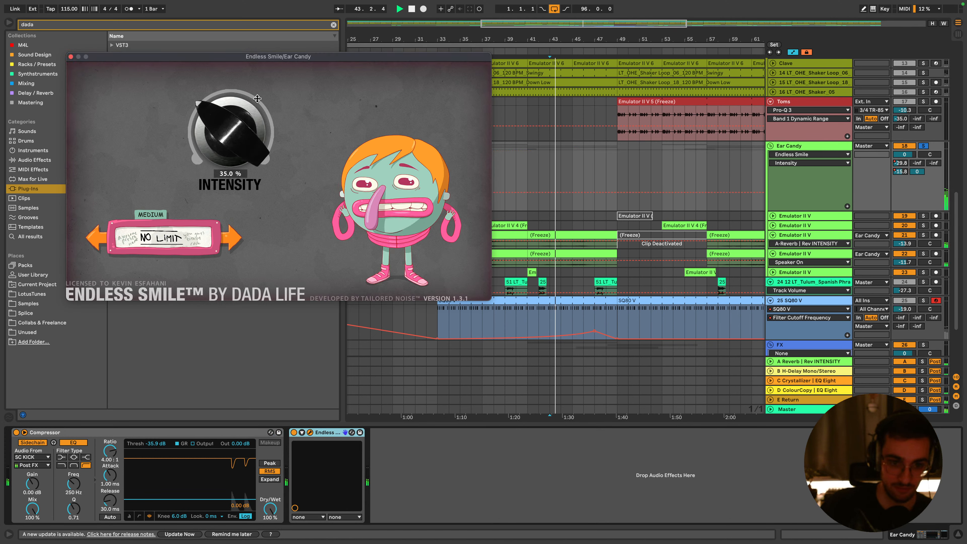
Switch Endless Smile to the hard Smack in the Face preset and sweep its Intensity during playback up to bar 49
left_click_drag(257, 98, 237, 339)
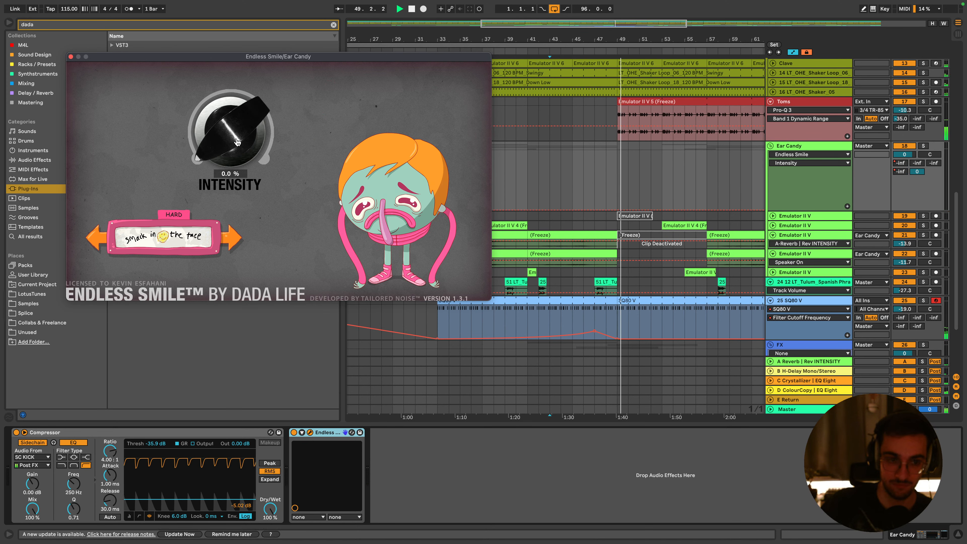
left_click_drag(236, 131, 240, 111)
left_click(523, 193)
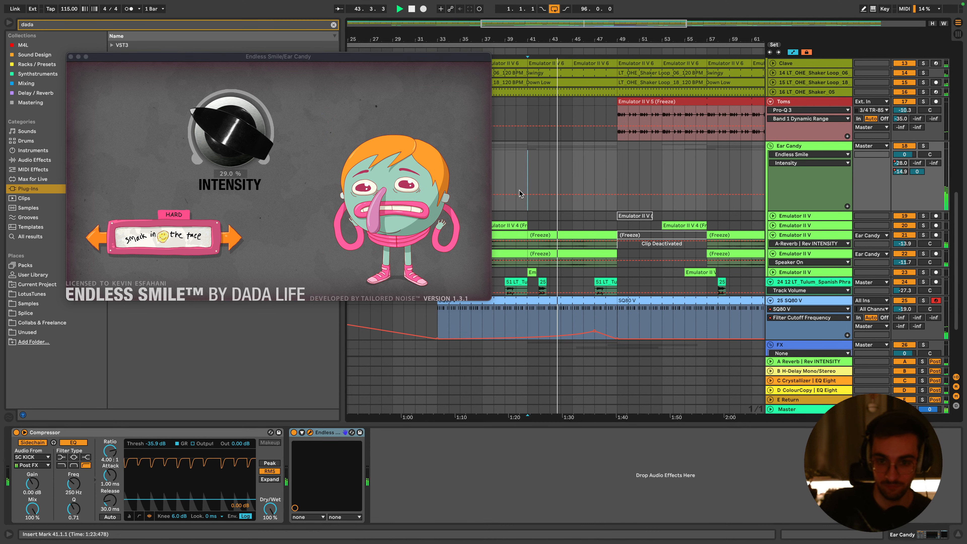
key("space")
Automate Endless Smile's Intensity on Ear Candy with a ramp rising from bar 41 to bar 49 and dropping back to zero
left_click_drag(528, 195, 527, 210)
left_click_drag(616, 209, 618, 150)
left_click(543, 172)
key("space")
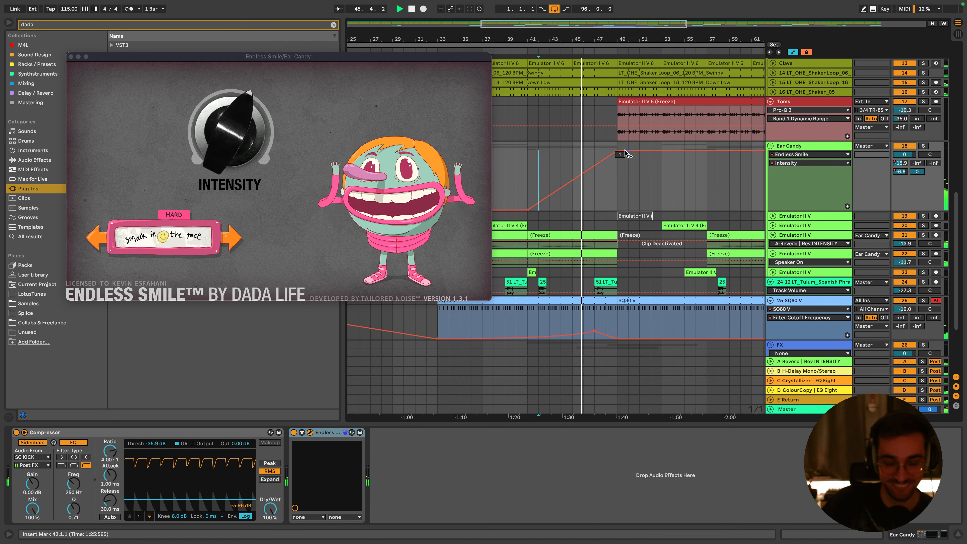
left_click_drag(626, 154, 618, 211)
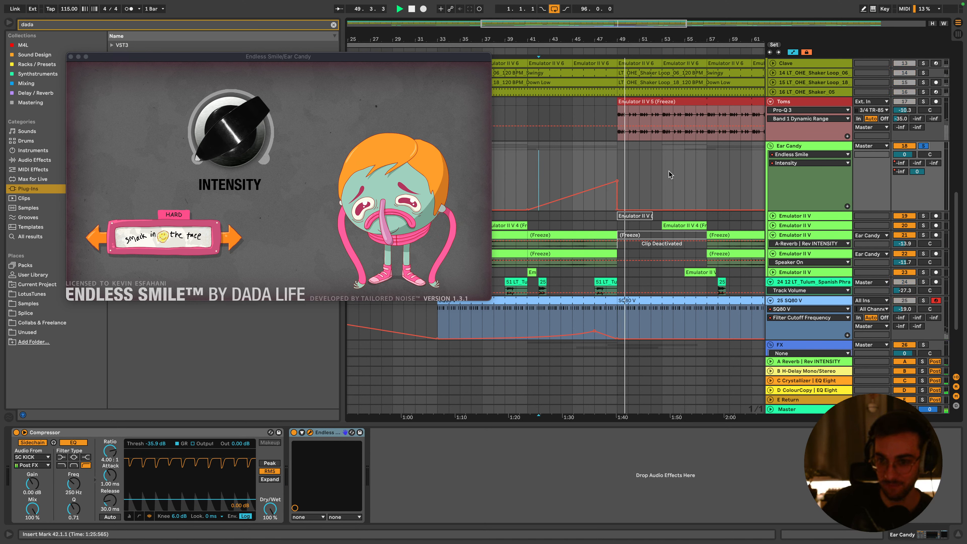
Audition Endless Smile's presets from bar 46, from Smack in the Face to Dada Dynamite, and settle on Face Melting Joy
left_click(584, 168)
left_click(110, 245)
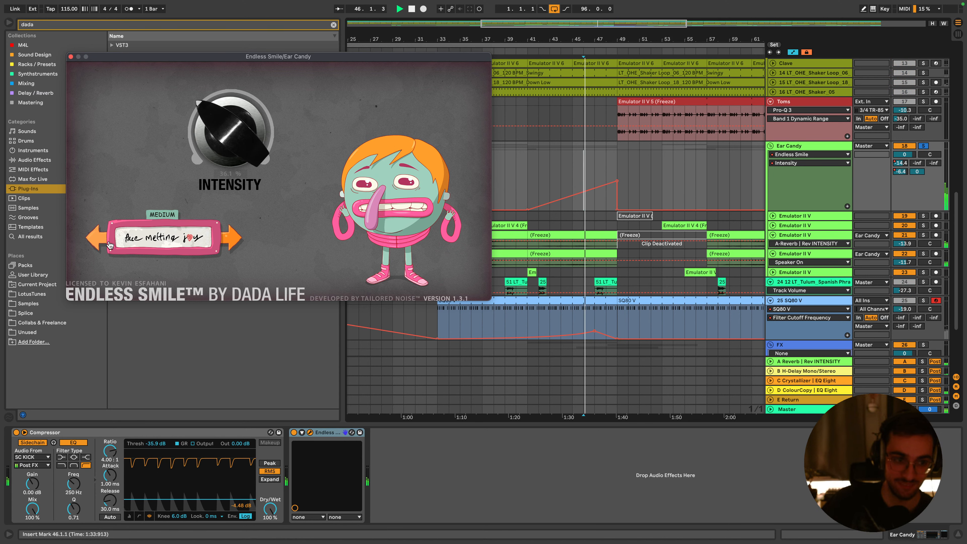
left_click(236, 242)
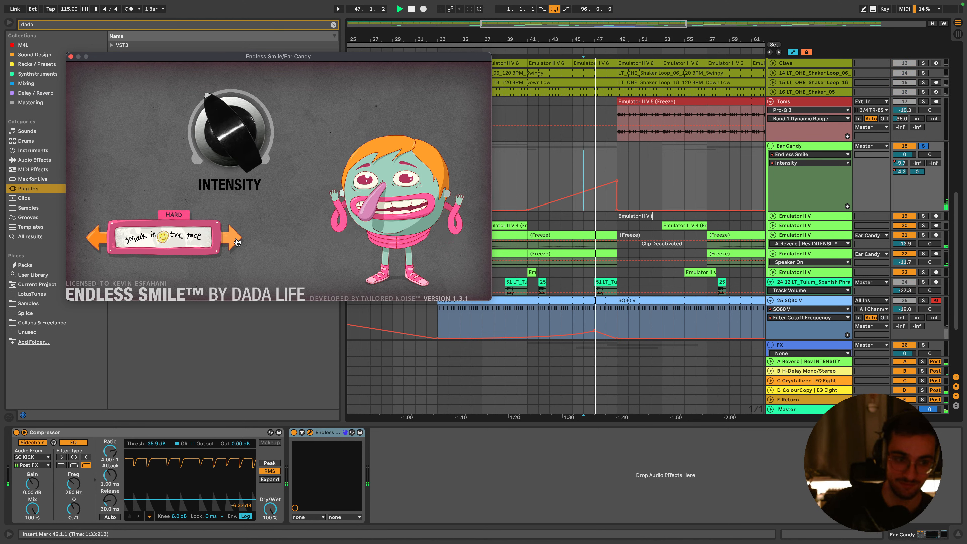
left_click(236, 242)
left_click(237, 242)
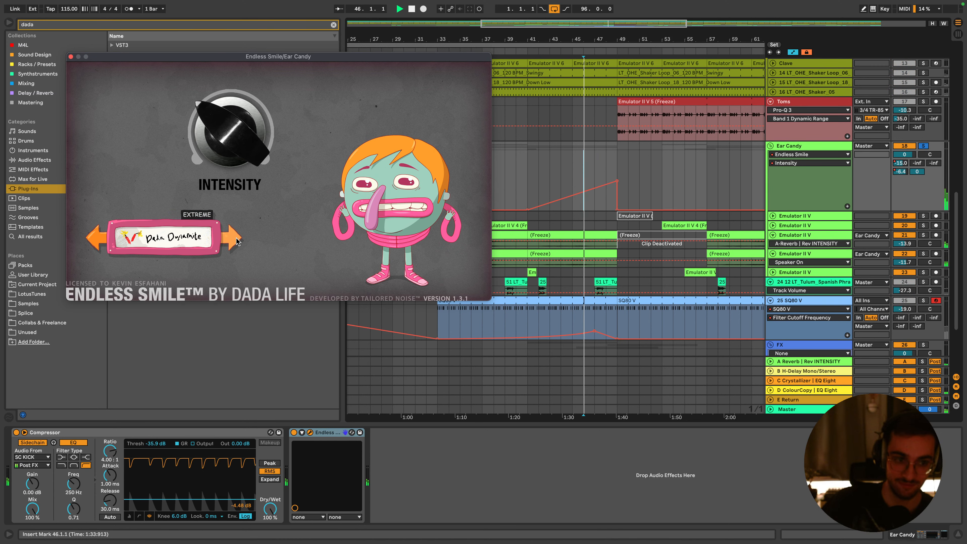
left_click(104, 241)
left_click(105, 241)
left_click(105, 241)
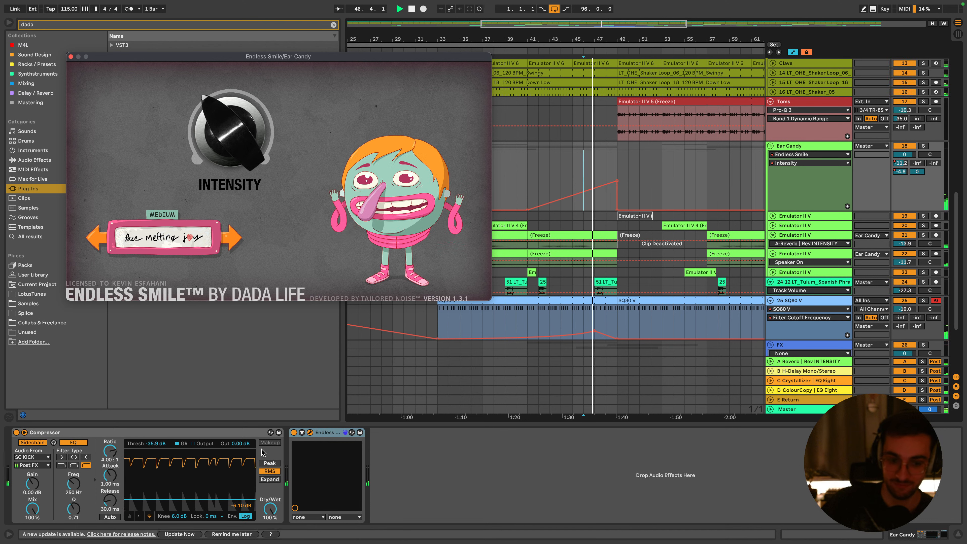
Delete Endless Smile from Ear Candy, check playback from bar 46 without it and clear the plug-in search
left_click(291, 437)
key("space")
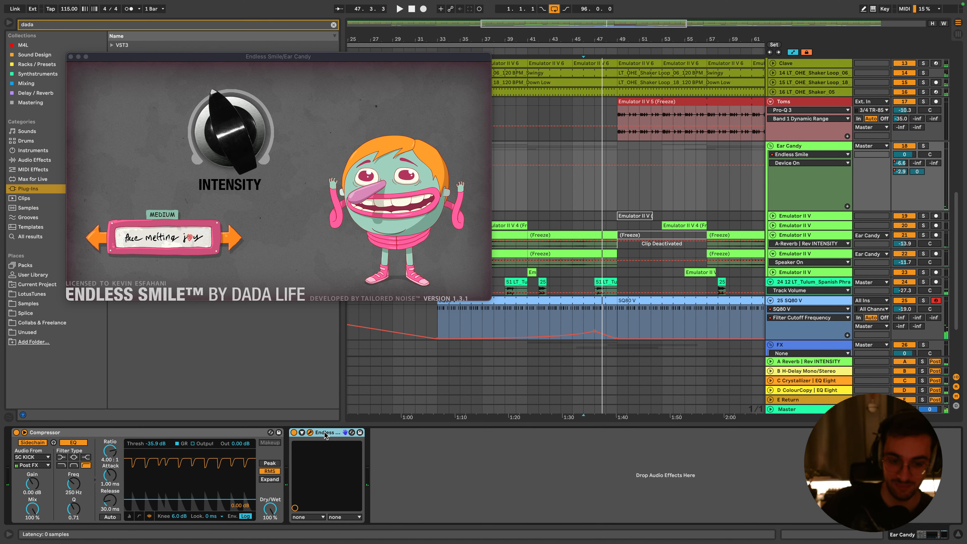
key("Delete")
left_click(582, 178)
key("space")
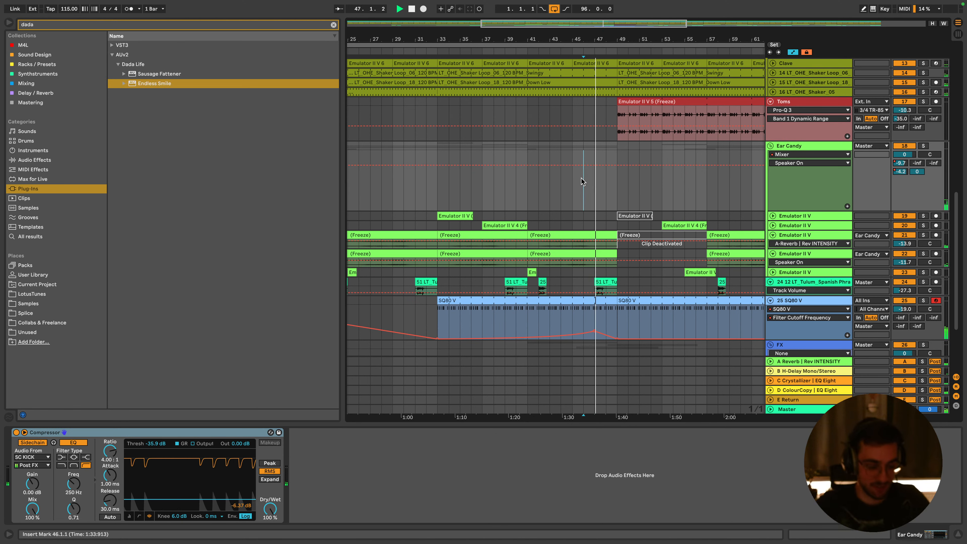
left_click(334, 25)
left_click(453, 187)
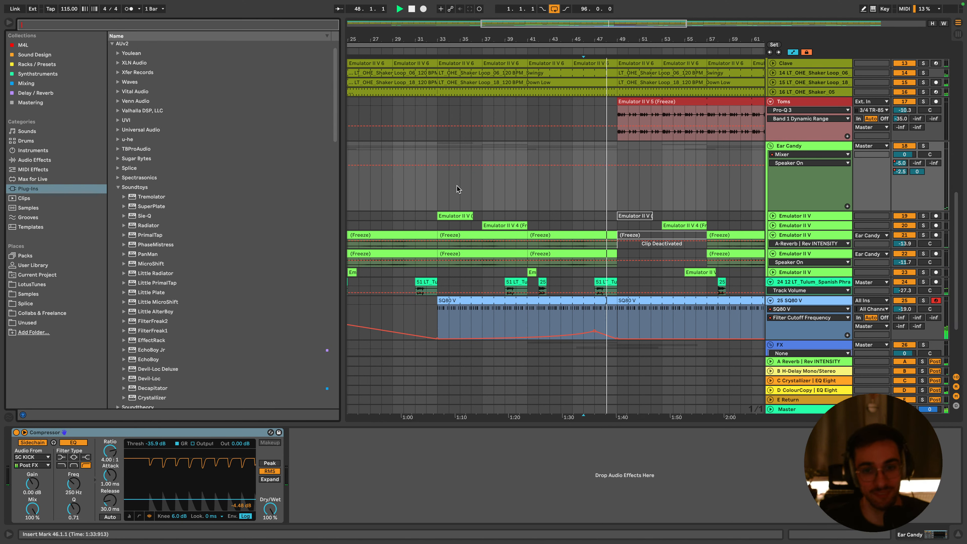
Set the fixed grid to 1/2 bar and delete the Tops group's clips from 48.3 to bar 49
scroll(541, 205, "down", 1)
scroll(563, 209, "down", 2)
scroll(594, 214, "up", 12)
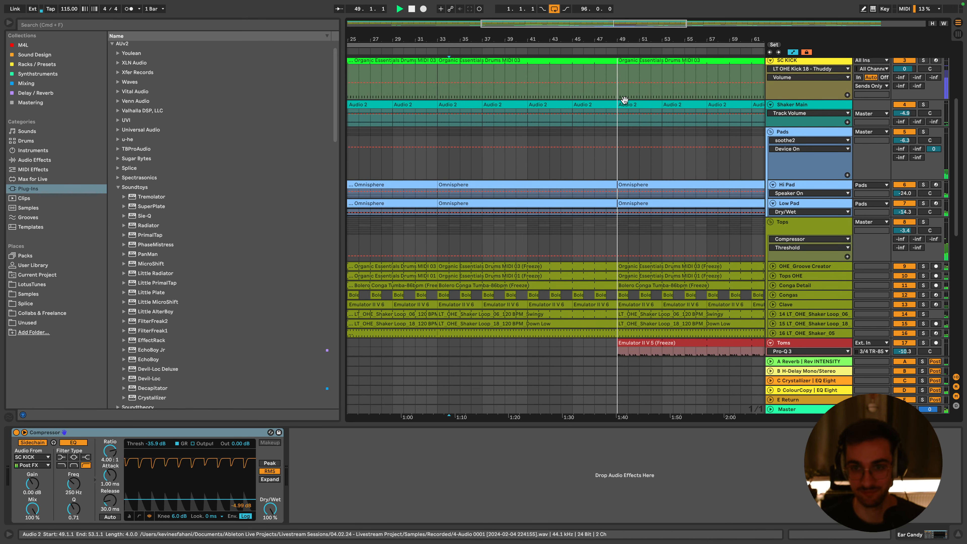
scroll(612, 130, "up", 2)
left_click(595, 254)
scroll(605, 259, "down", 7)
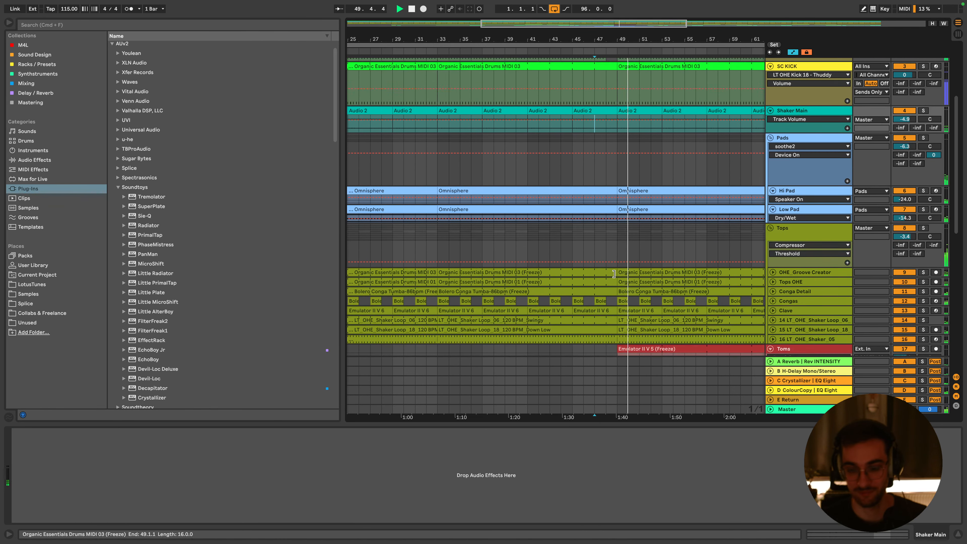
right_click(612, 216)
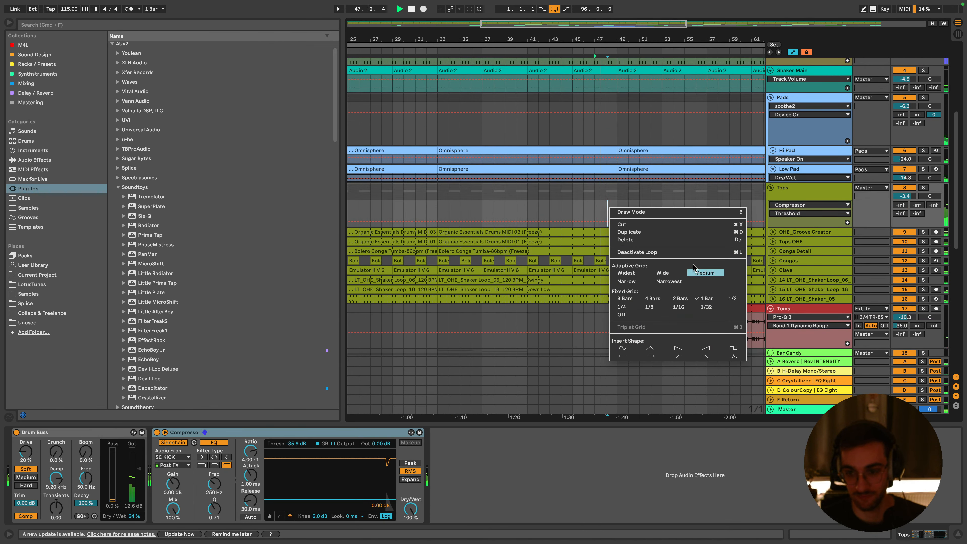
left_click(728, 299)
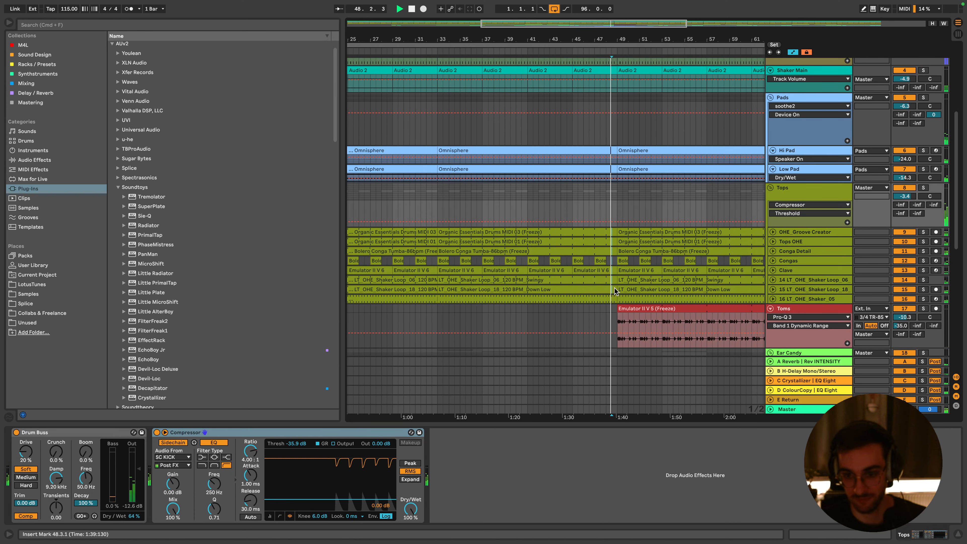
left_click_drag(614, 288, 617, 309)
key("Delete")
Play the transition into bar 49 from 47.3 and hide the automation lanes to review the Ear Candy and FX clips
left_click(600, 191)
key("space")
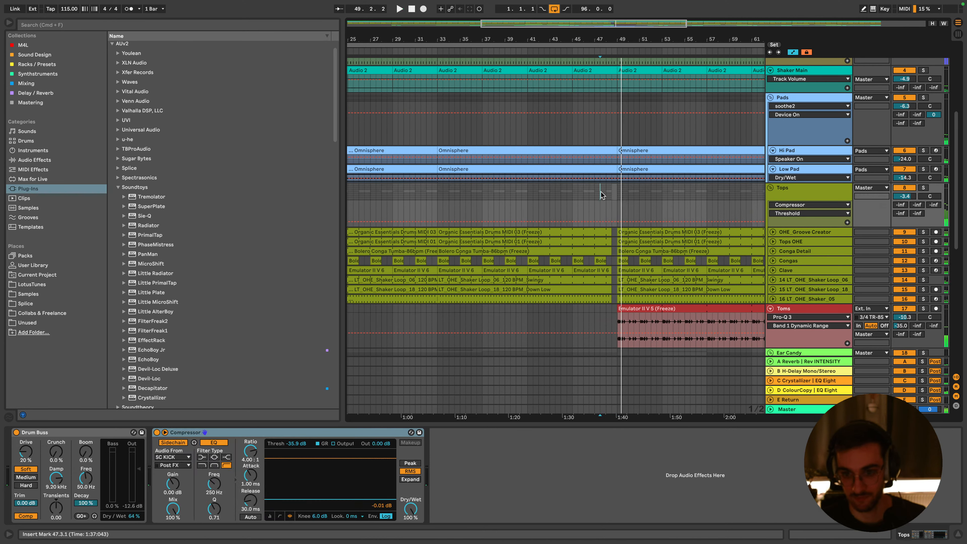
left_click(613, 46)
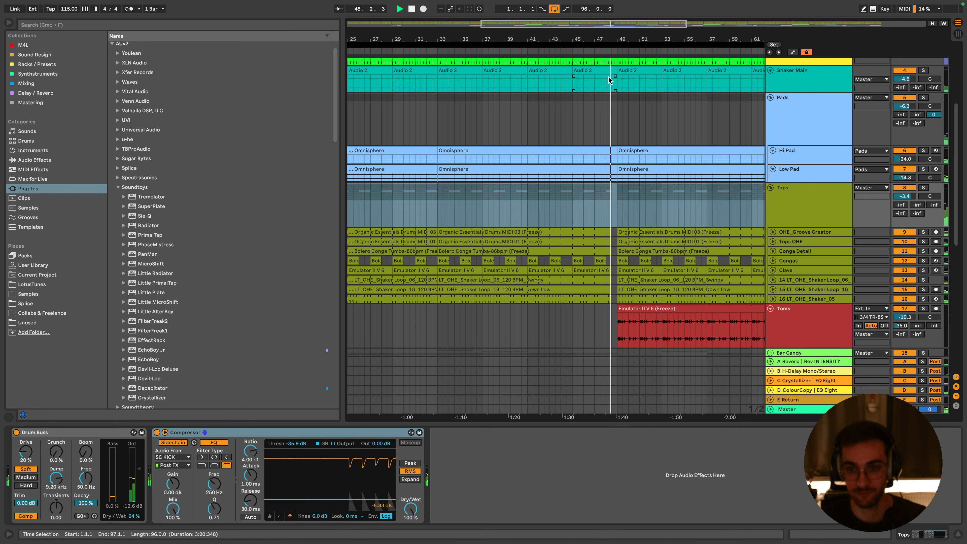
scroll(607, 221, "down", 5)
scroll(610, 271, "down", 5)
left_click(601, 160)
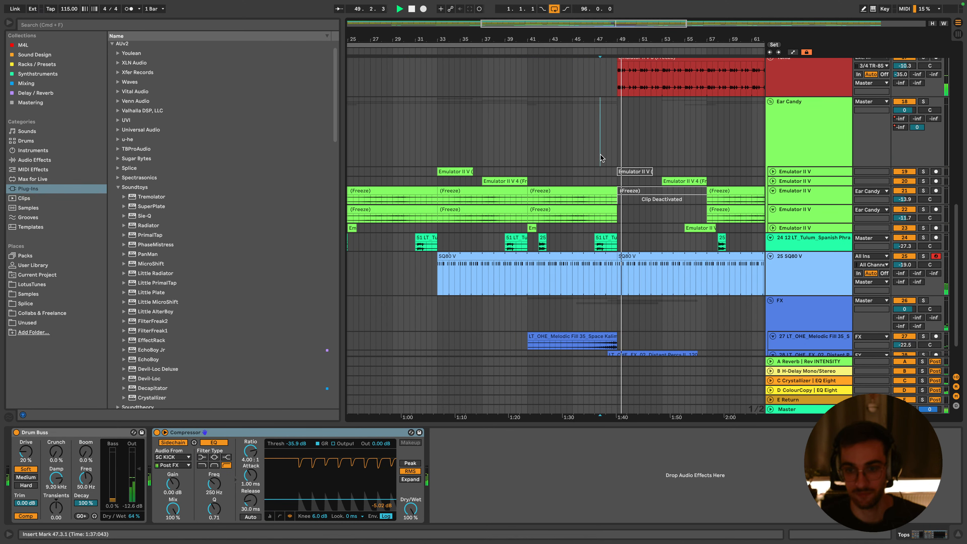
Solo the Tops group and play the transition into bar 49 from 47.3 and 48.1
scroll(613, 208, "down", 3)
scroll(614, 194, "up", 6)
scroll(616, 180, "up", 5)
key("space")
key("space")
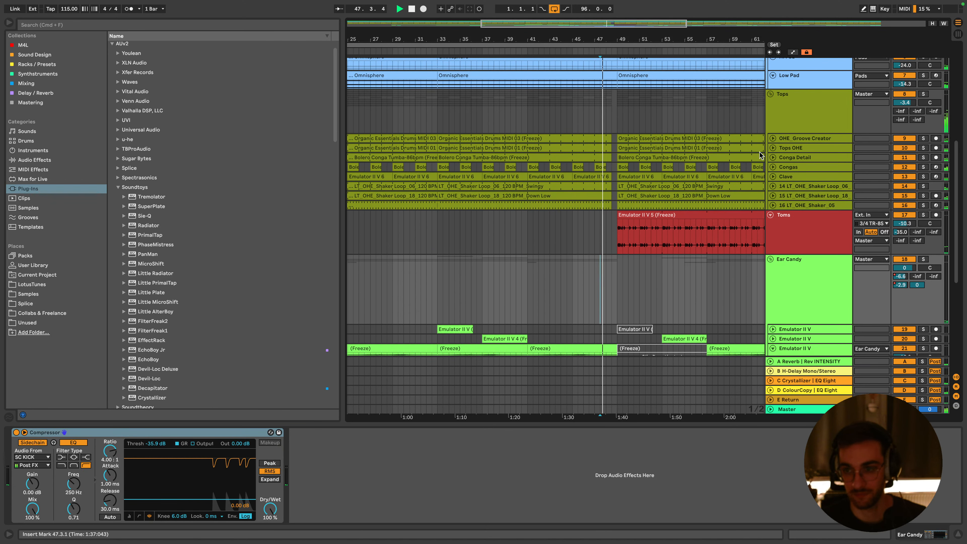
left_click(923, 177)
left_click(924, 95)
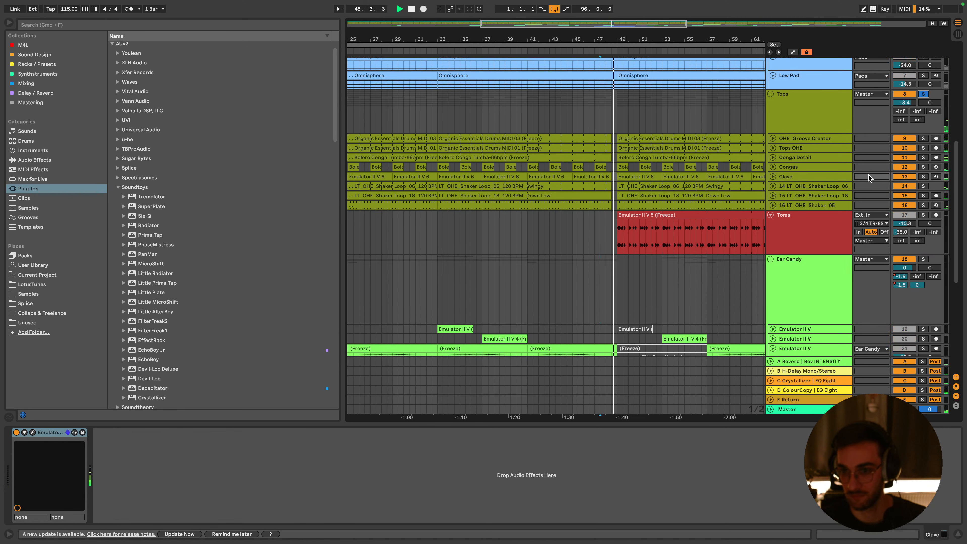
left_click(570, 112)
scroll(628, 180, "up", 10)
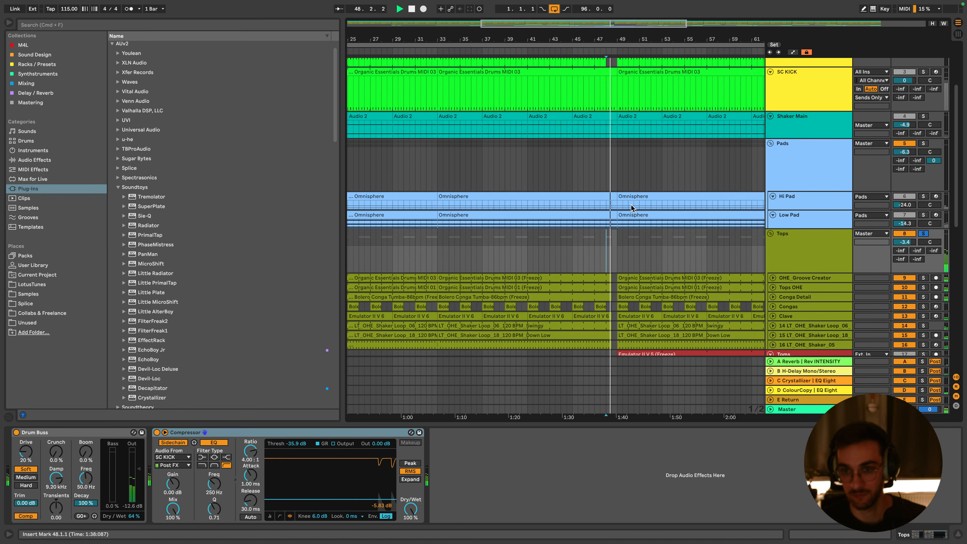
scroll(705, 156, "down", 5)
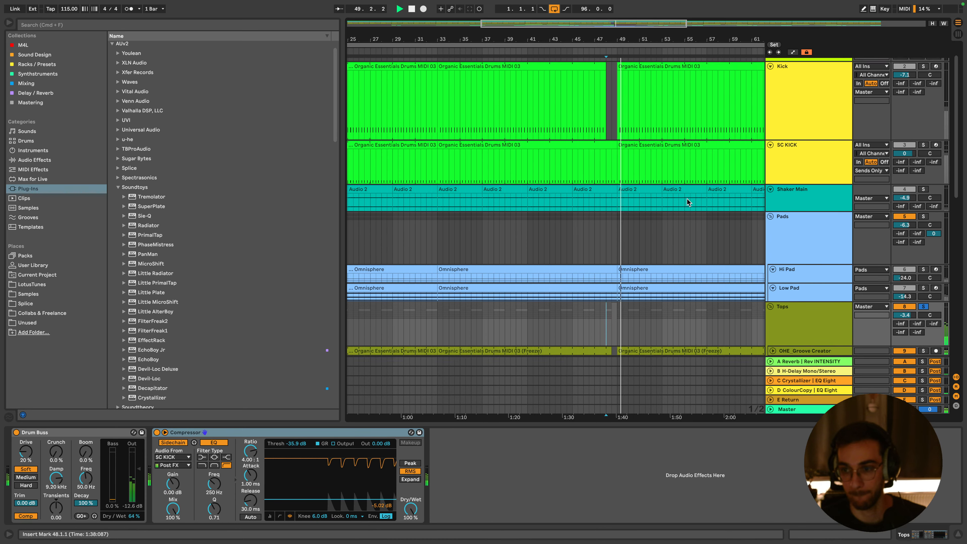
Shorten the Shaker Main clip before bar 49 so it ends at 48.3, and replay from 47.3
left_click(670, 106)
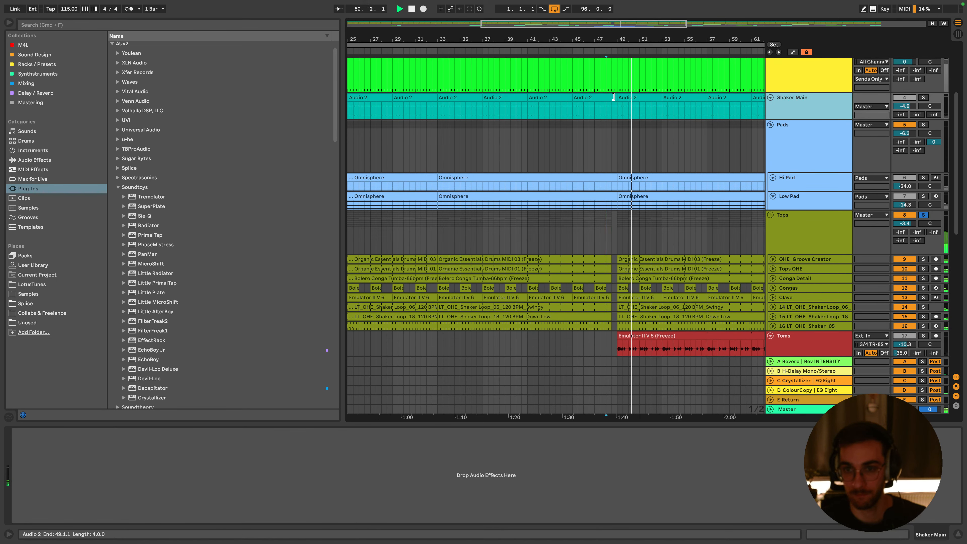
left_click_drag(614, 97, 609, 97)
left_click(600, 139)
key("space")
key("space")
Move the Shaker Main track into the Tops group and apply the group's colour to its grouped tracks and clips
left_click(798, 108)
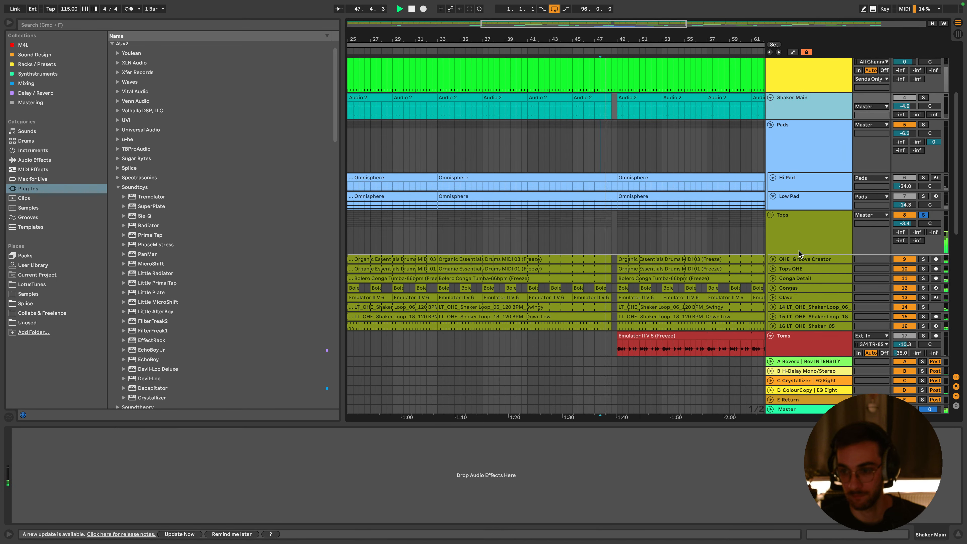
left_click_drag(799, 253, 803, 243)
right_click(814, 225)
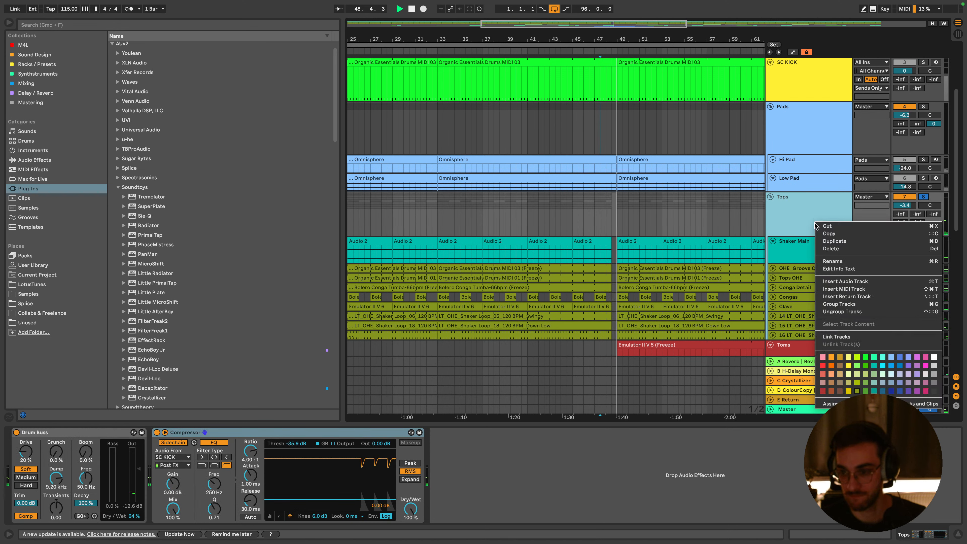
left_click(857, 382)
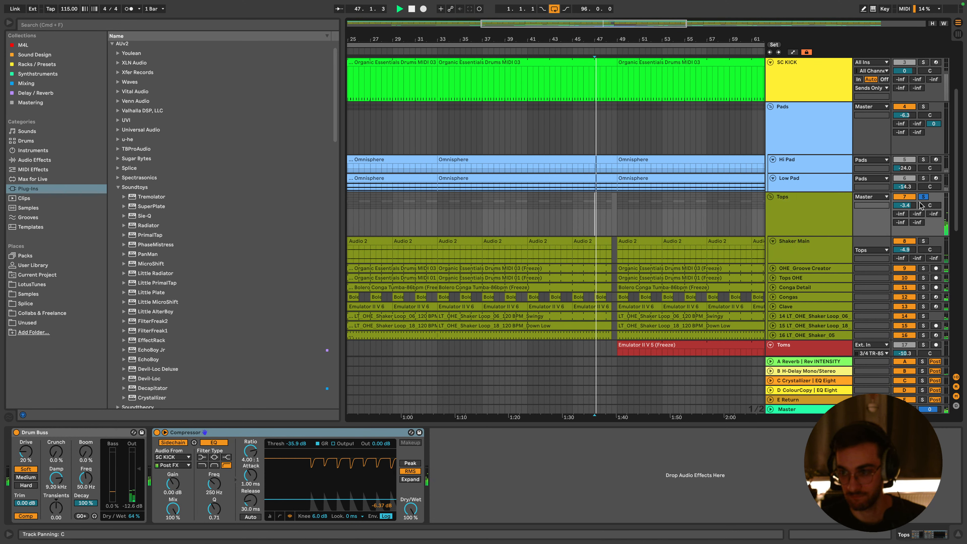
Play the Tops dropout from bar 47 and unfold LT_OHE_Shaker Loop_06 to inspect its waveform around 48.3
scroll(629, 198, "down", 1)
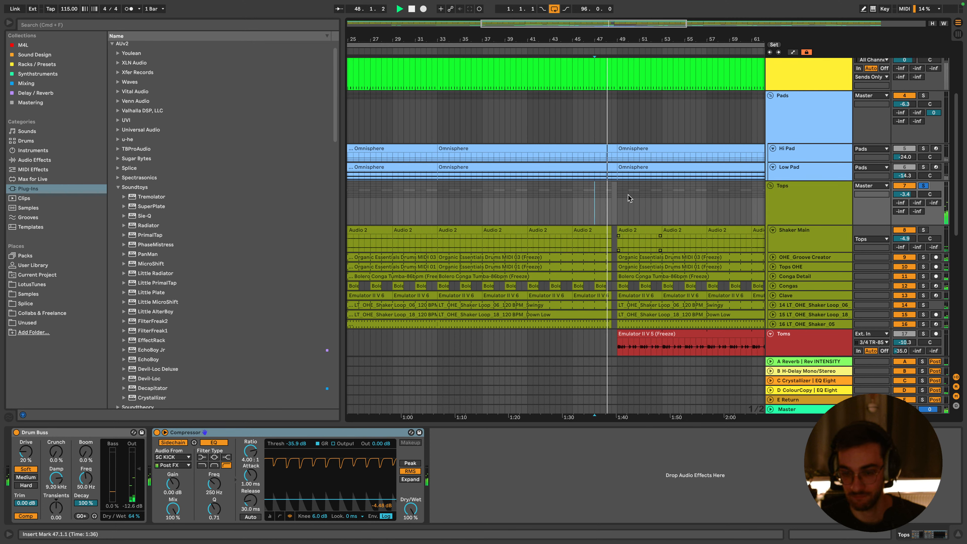
scroll(626, 202, "up", 5)
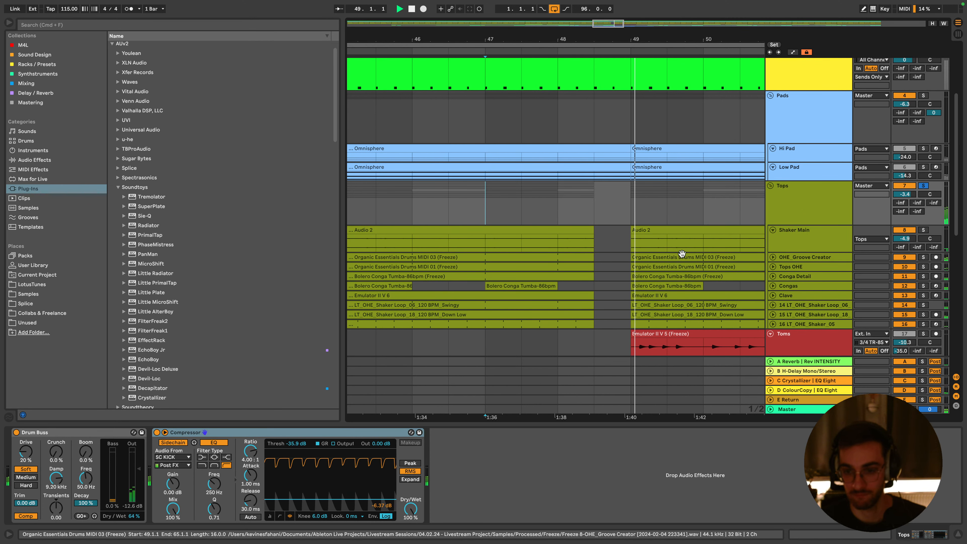
left_click(798, 245)
key("space")
left_click(773, 305)
left_click(587, 315)
key("space")
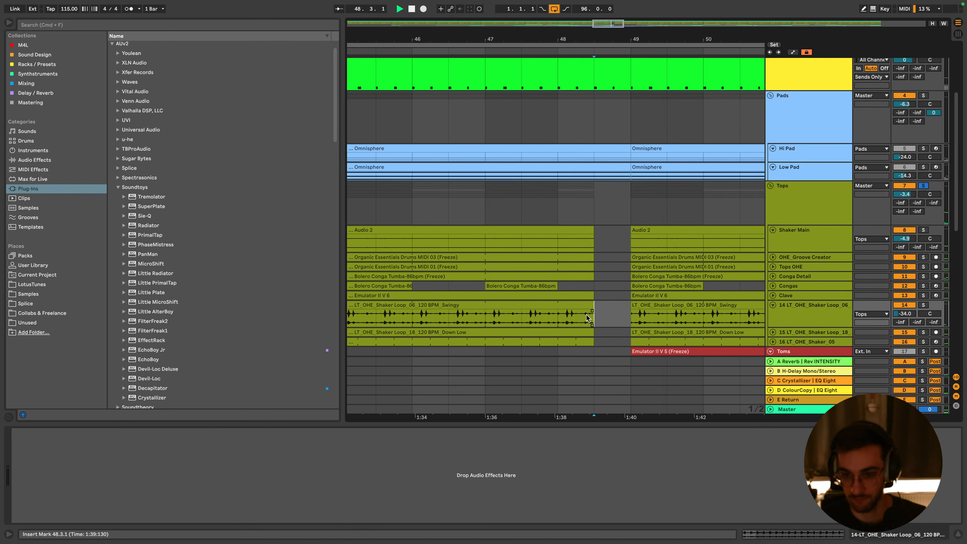
key("space")
Unfold LT_OHE_Shaker Loop_18 and LT_OHE_Shaker_05, replay from 48.1 and turn off the Tops solo
scroll(611, 326, "down", 2)
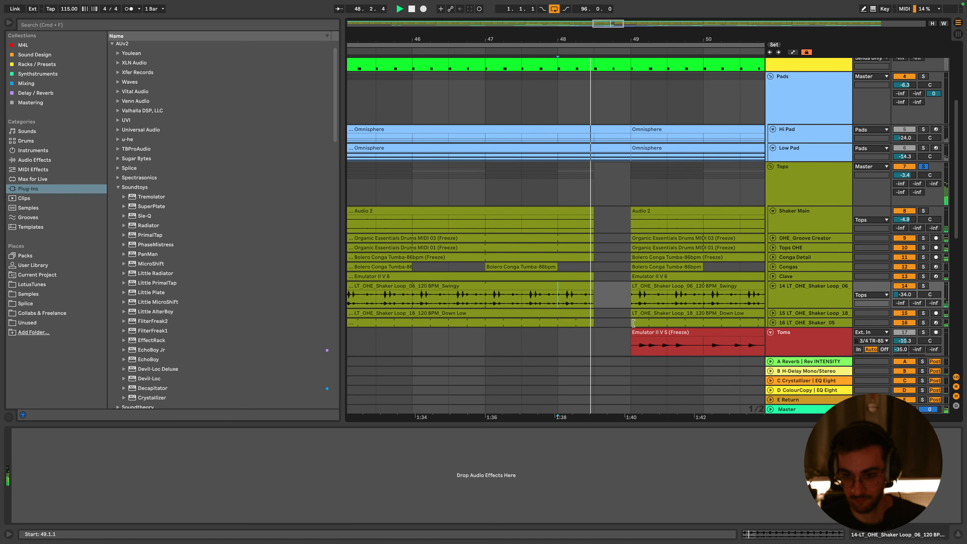
left_click(772, 313)
key("space")
key("Down")
key("space")
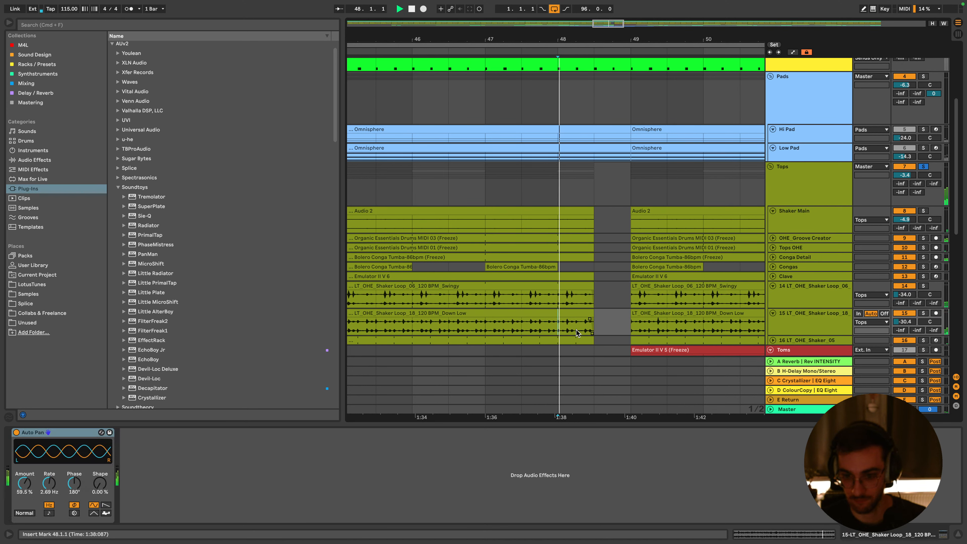
scroll(609, 331, "down", 5)
left_click(775, 289)
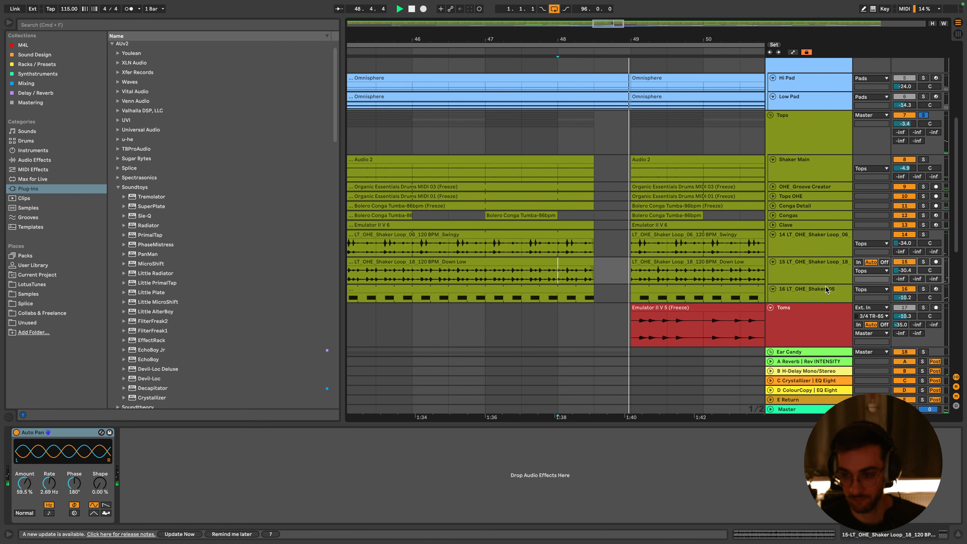
key("space")
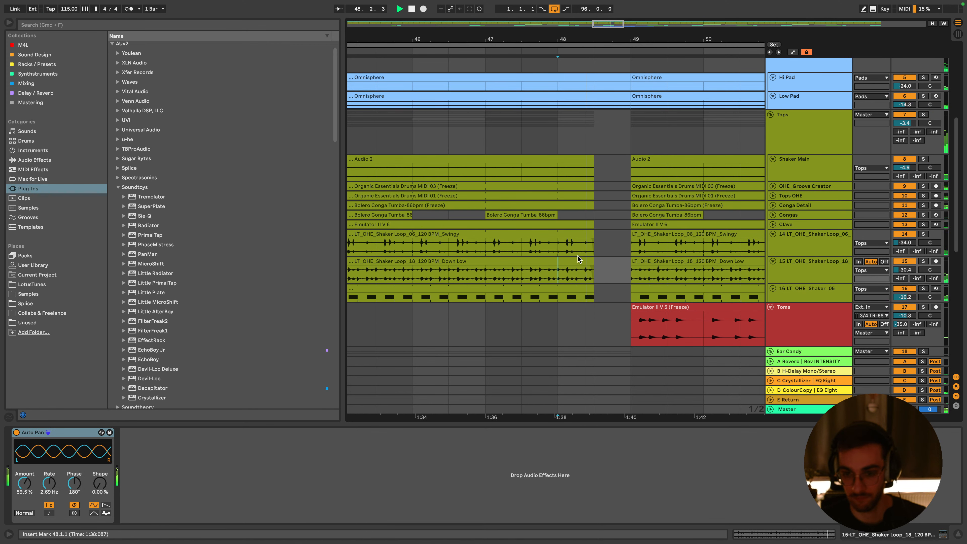
Fold all tracks in the Tops group from Shaker Main to LT_OHE_Shaker_05 and save the set
scroll(579, 258, "down", 20)
scroll(798, 203, "up", 10)
scroll(799, 206, "up", 5)
left_click(799, 220)
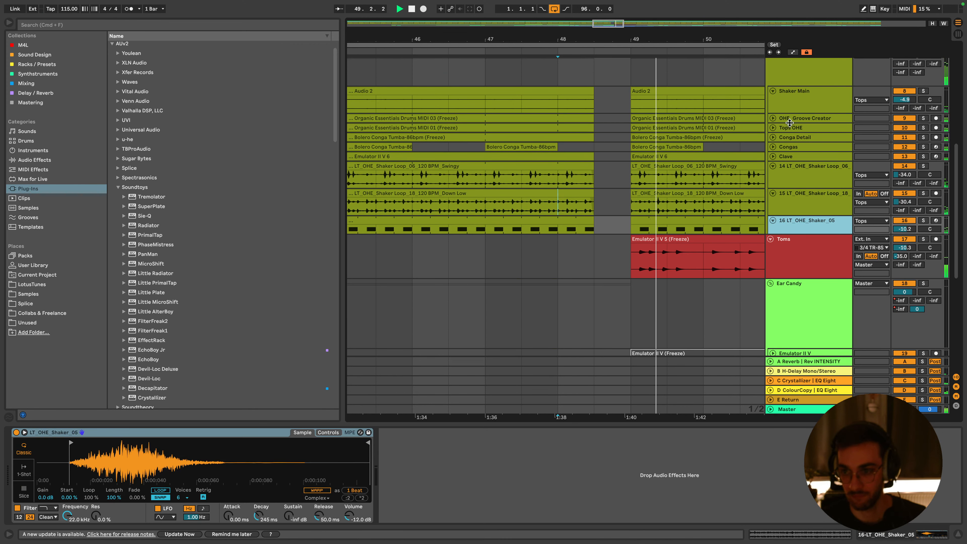
left_click(798, 92, "shift")
left_click(773, 91)
left_click(561, 225)
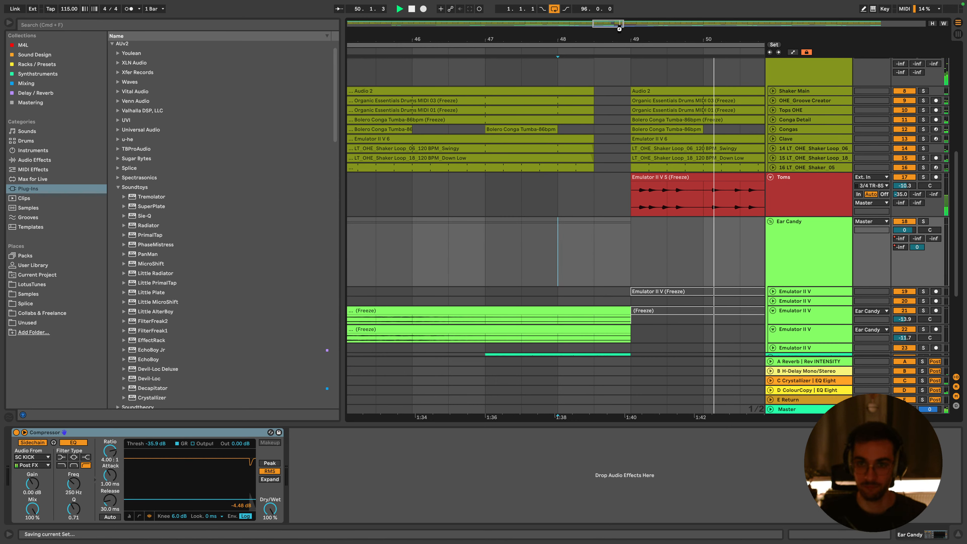
Insert a new MIDI track directly below the Toms track
left_click_drag(607, 37, 608, 17)
scroll(626, 148, "down", 3)
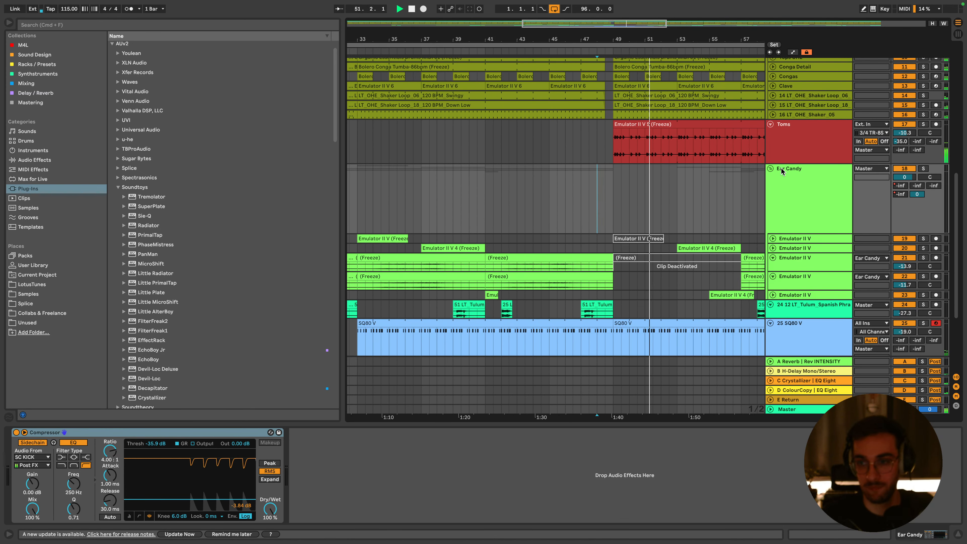
left_click(787, 152)
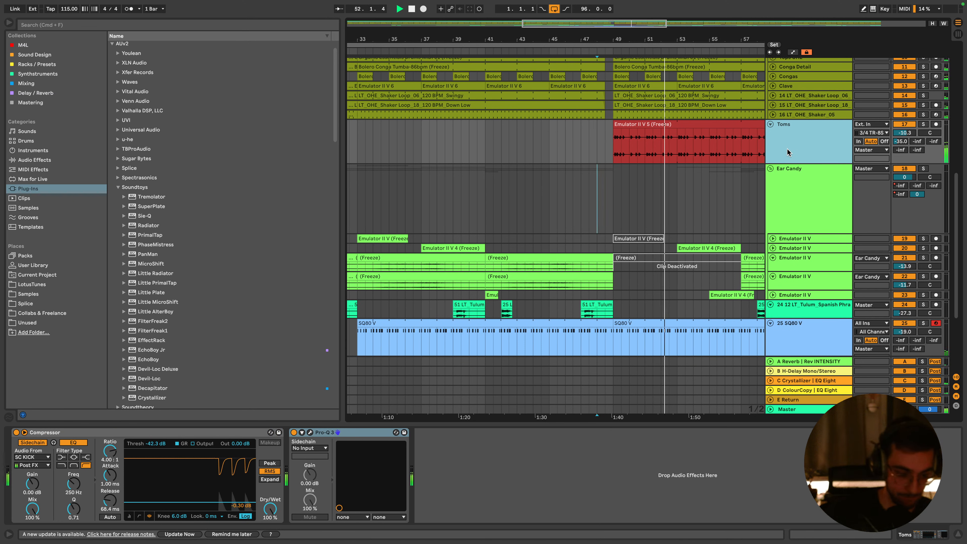
left_click_drag(648, 39, 523, 18)
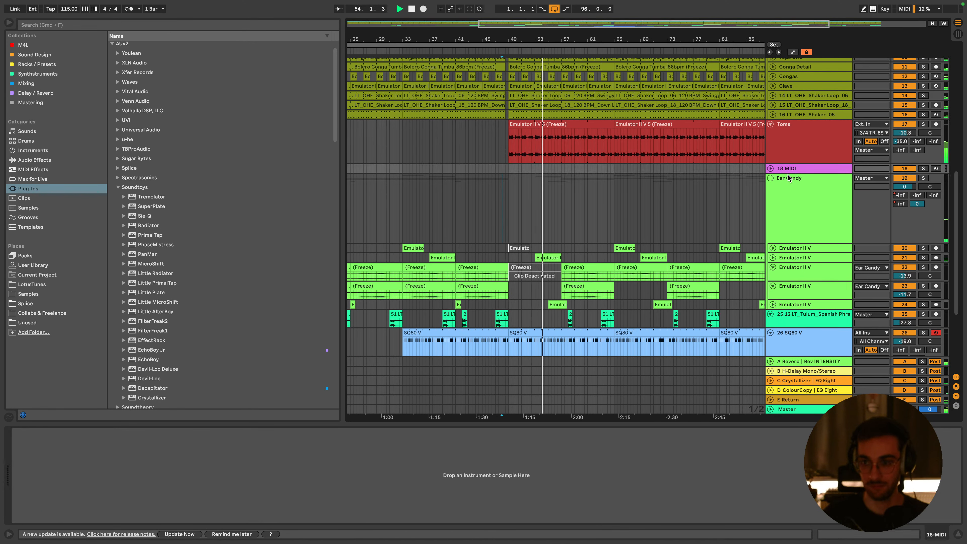
key("super+shift+t")
Search the plug-ins and the Mixing collection for "bass"
left_click(48, 25)
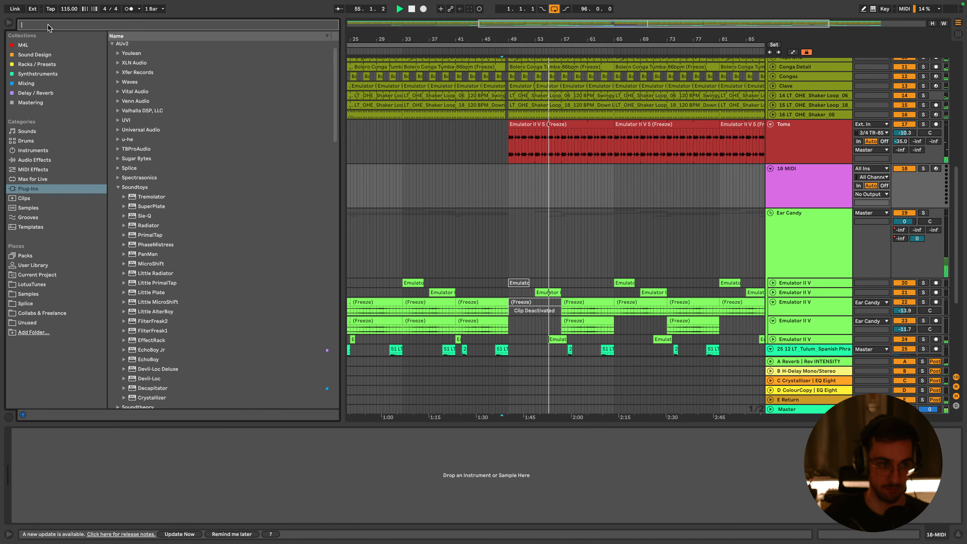
type("bass")
left_click(118, 93)
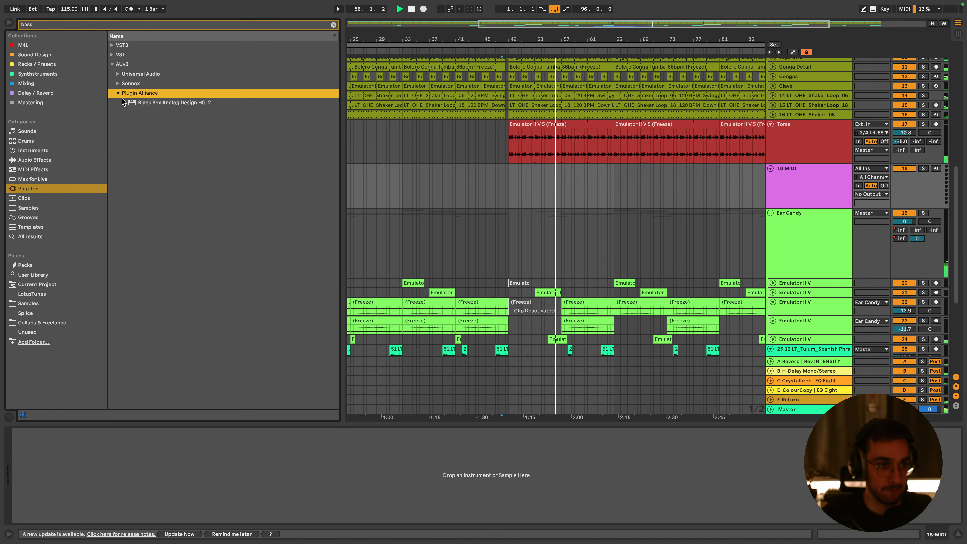
left_click(26, 83)
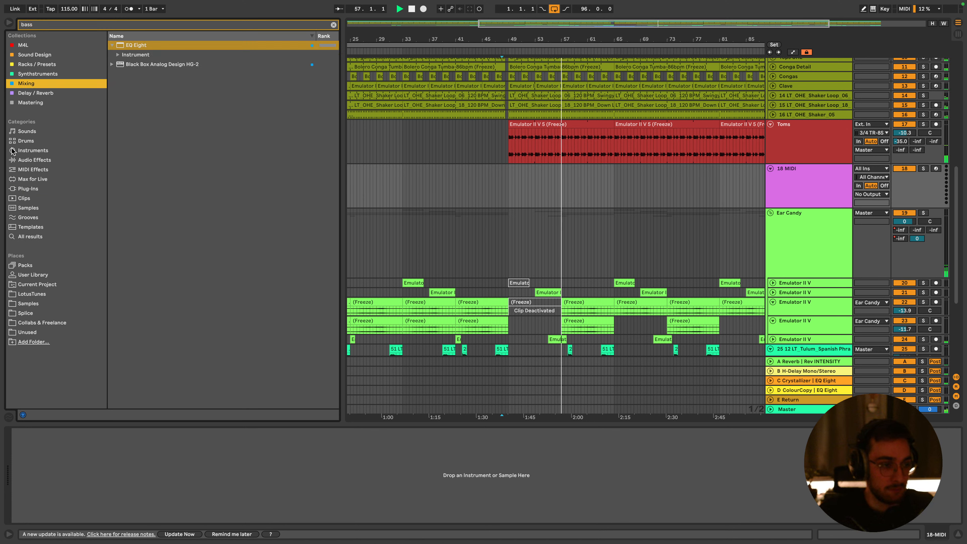
left_click(29, 188)
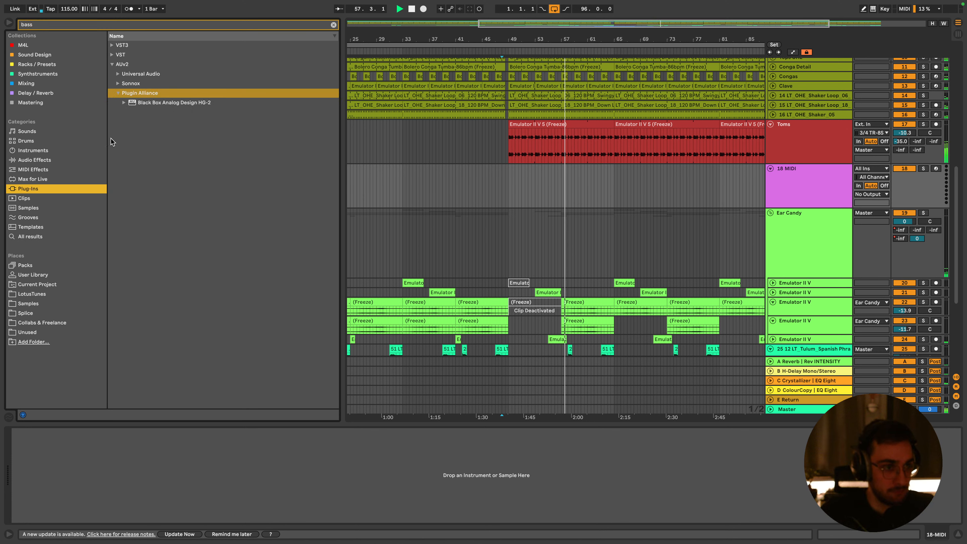
Search the instruments for "sine" and load Operator's Basic Sub Sine.adg onto the new MIDI track
left_click(60, 26)
type("sine")
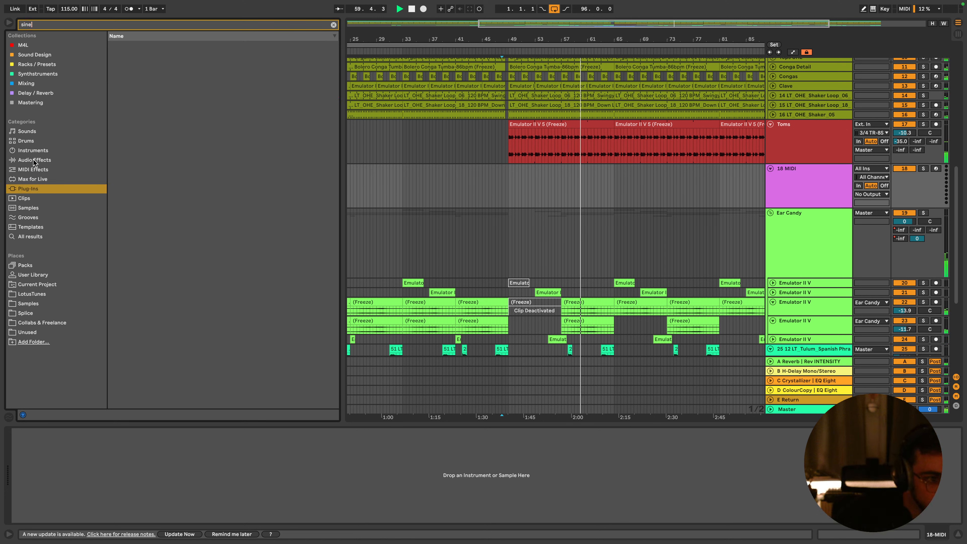
left_click(55, 163)
left_click(34, 149)
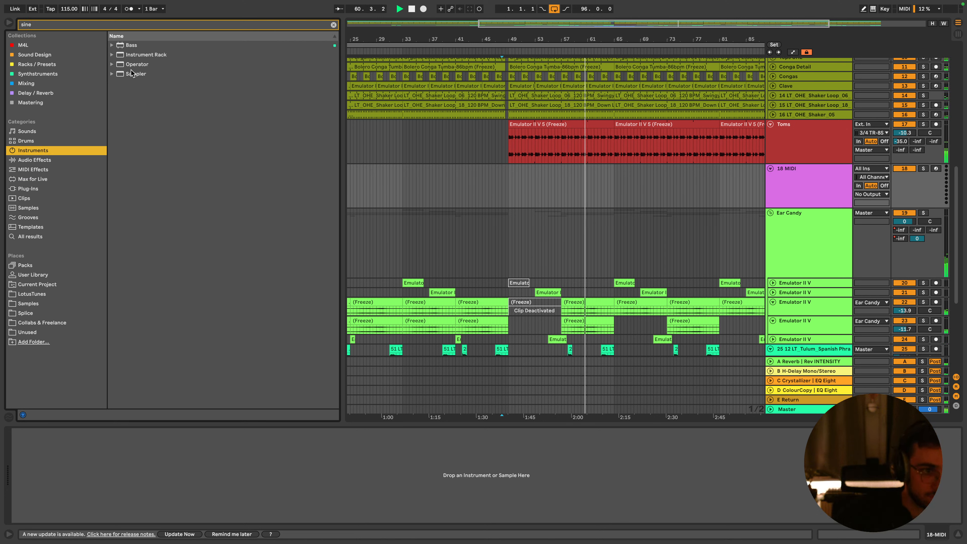
left_click(113, 66)
left_click(119, 74)
left_click_drag(137, 85, 584, 191)
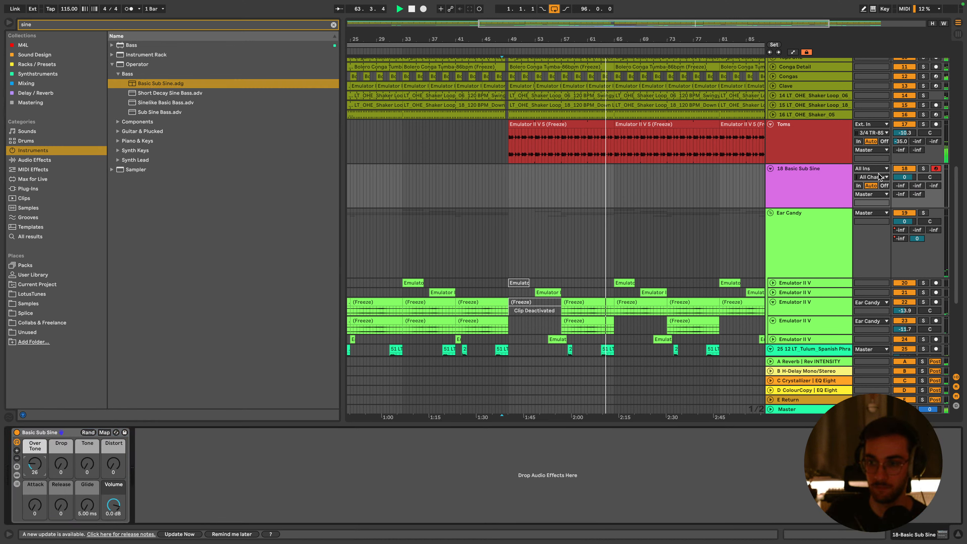
Set the Basic Sub Sine track's volume to -27.3 dB and the instrument's Tone to 59
left_click_drag(908, 177, 908, 191)
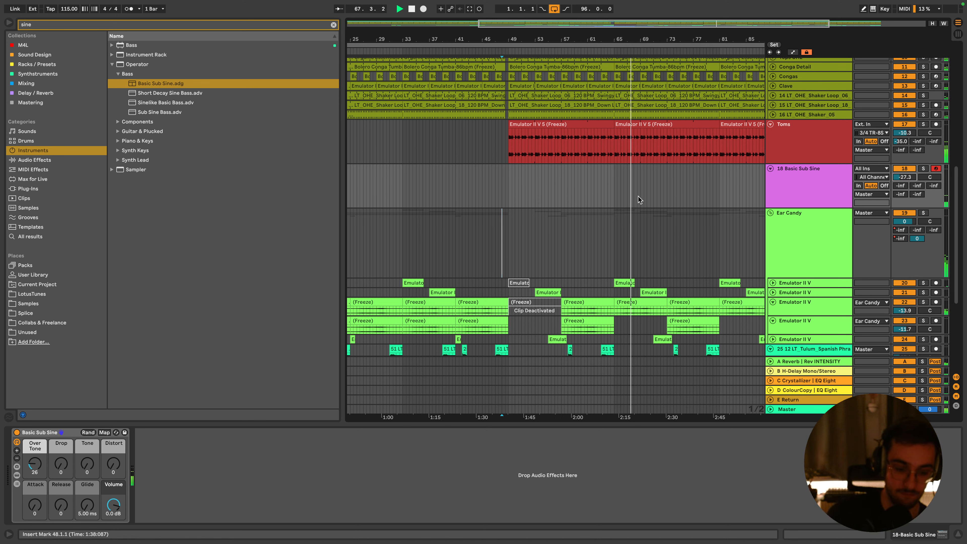
left_click_drag(113, 464, 93, 466)
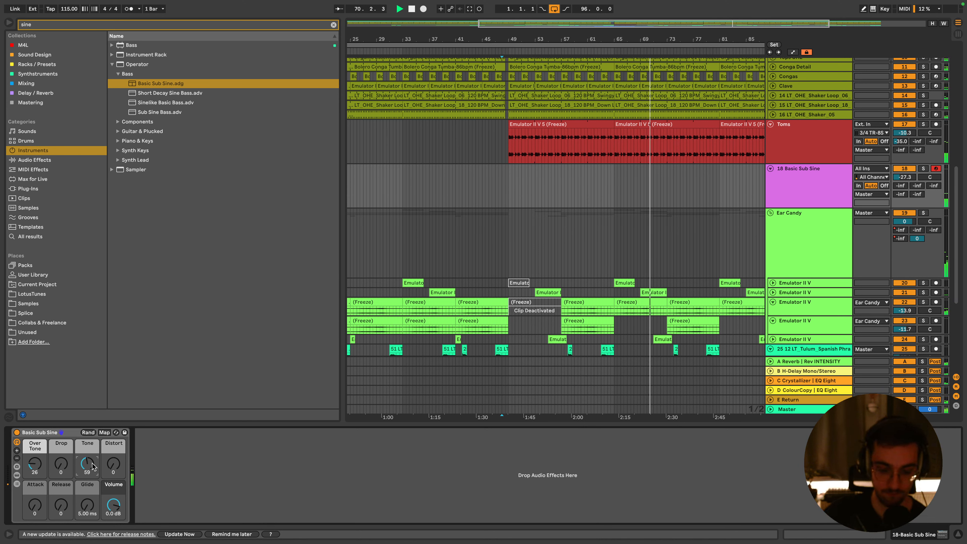
Set the fixed grid to 1 bar and start playback from bar 46 on the Basic Sub Sine track
right_click(510, 179)
left_click(611, 256)
left_click(473, 170)
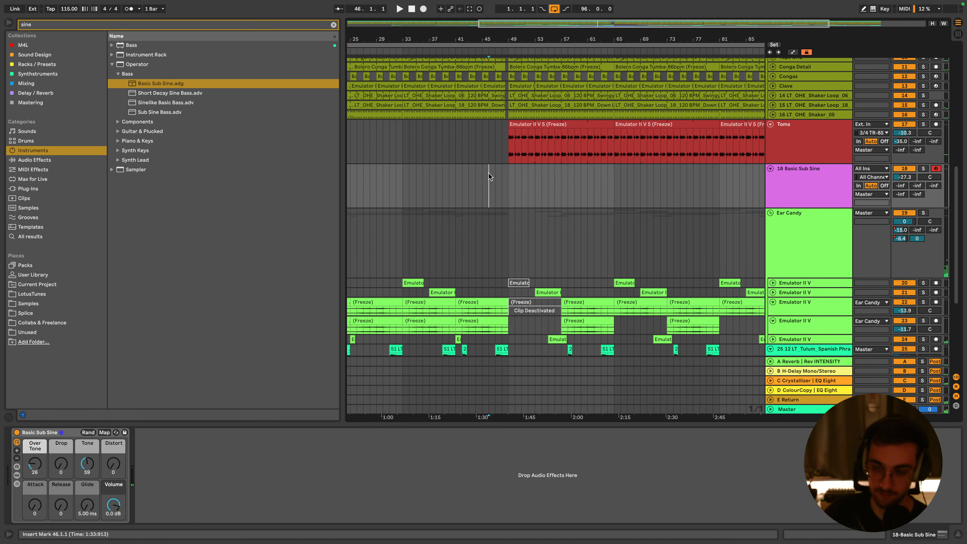
key("space")
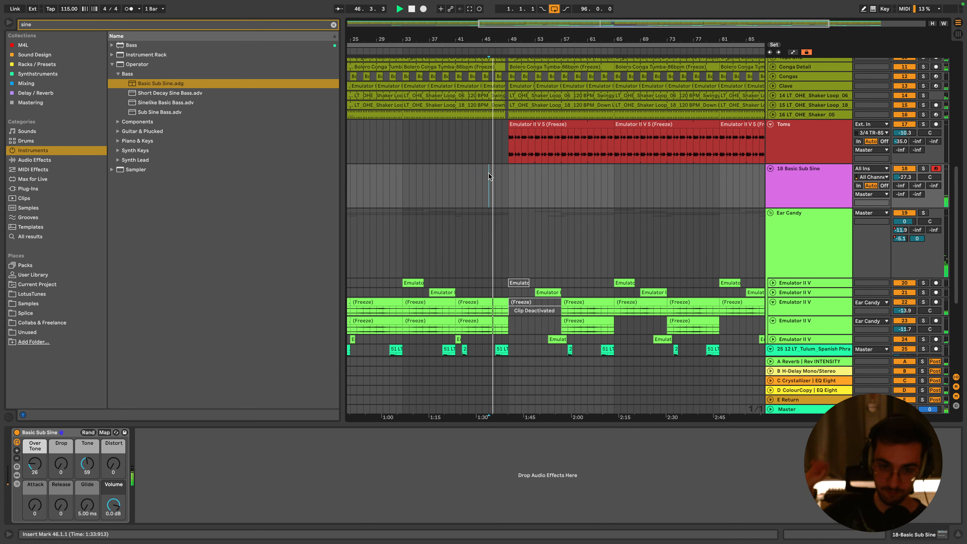
Set Basic Sub Sine's Release to 82 and its Glide to 36.7 ms
left_click_drag(61, 504, 61, 474)
mouse_move(90, 507)
left_mouse_down()
mouse_move(90, 495)
mouse_move(92, 507)
left_mouse_up()
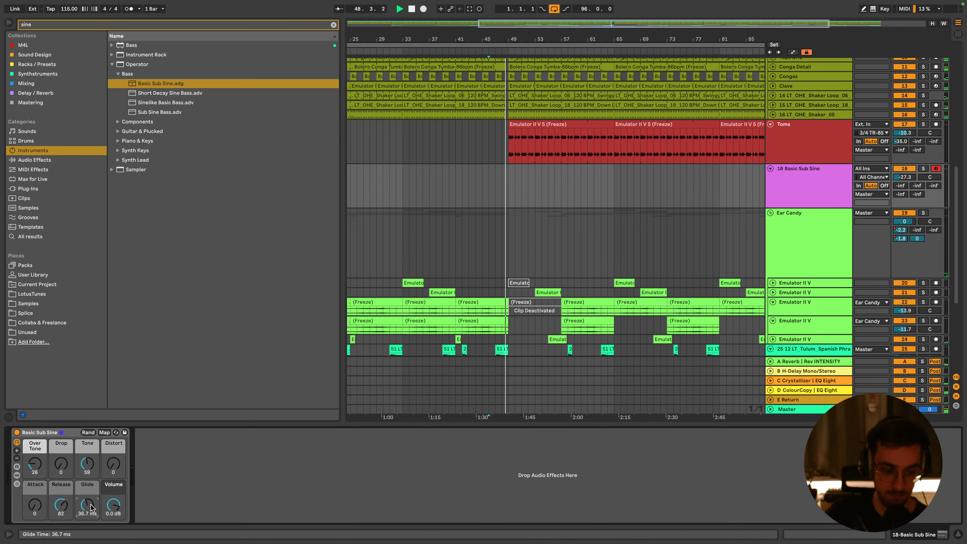
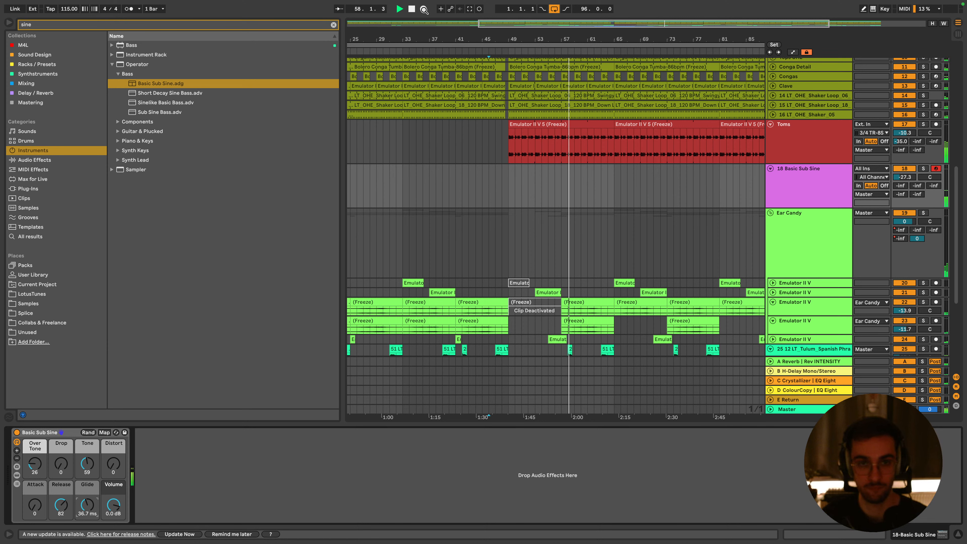
Record a bass MIDI take on the Basic Sub Sine track from about 58.3 to bar 68 and select the clip
left_click(424, 9)
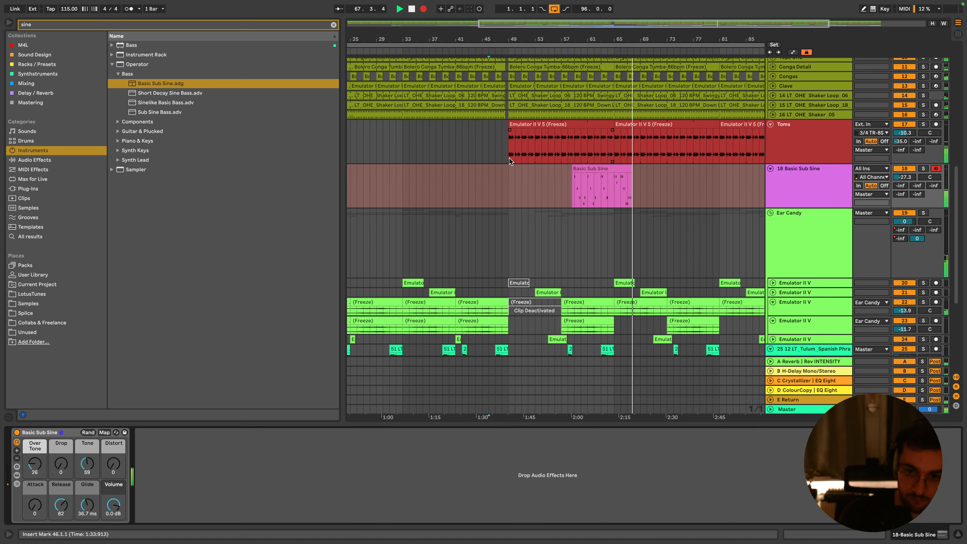
key("space")
left_click(618, 186)
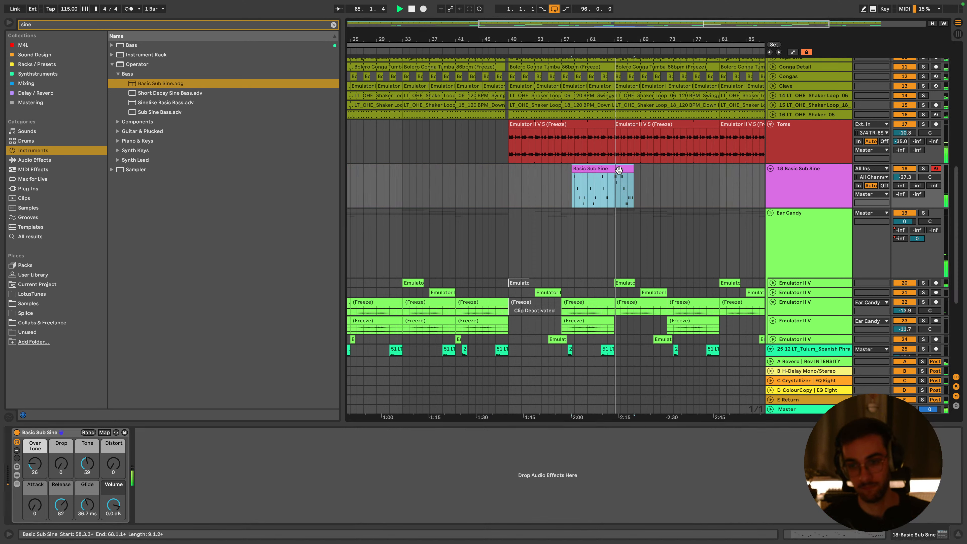
Move the section of the bass take from bar 66 to 68 to bar 49 and open its notes
key("space")
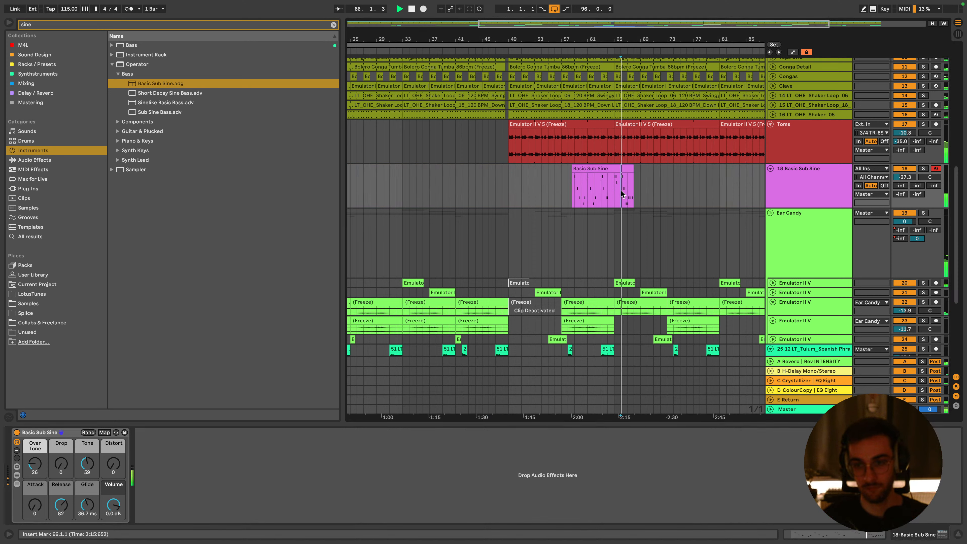
left_click_drag(621, 189, 515, 165)
double_click(515, 166)
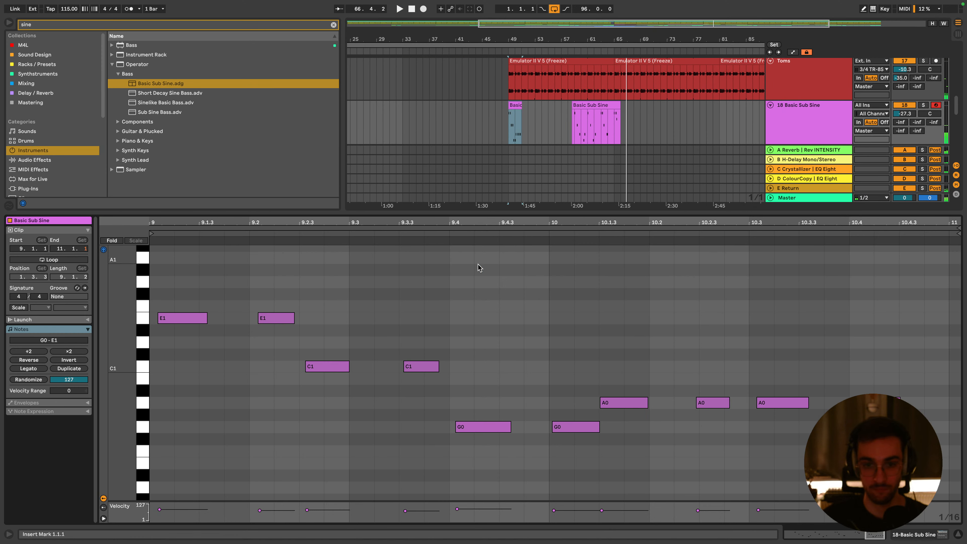
Quantize all notes in the bar 49 bass clip and align the second E1 note to 9.2.1
key("super+u")
key("space")
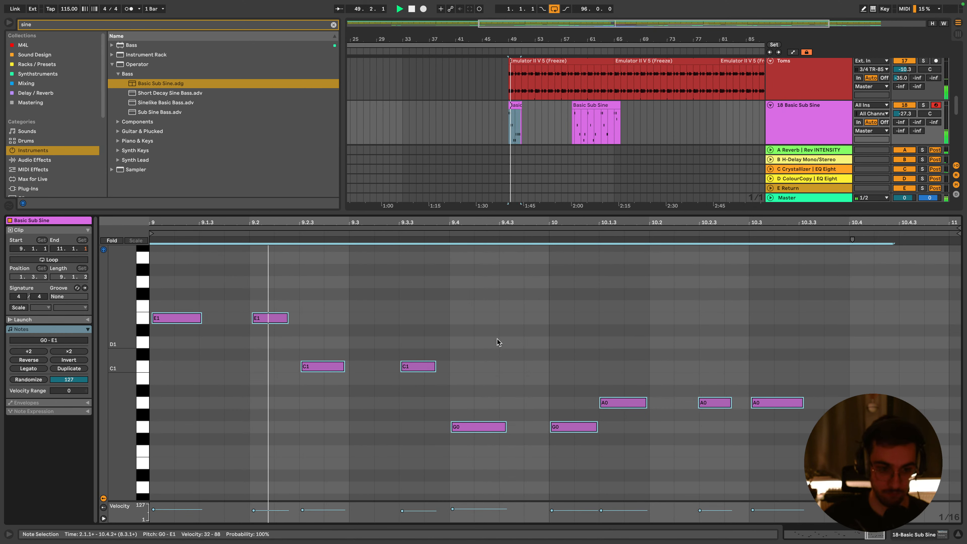
left_click(443, 301)
left_click_drag(268, 320, 265, 320)
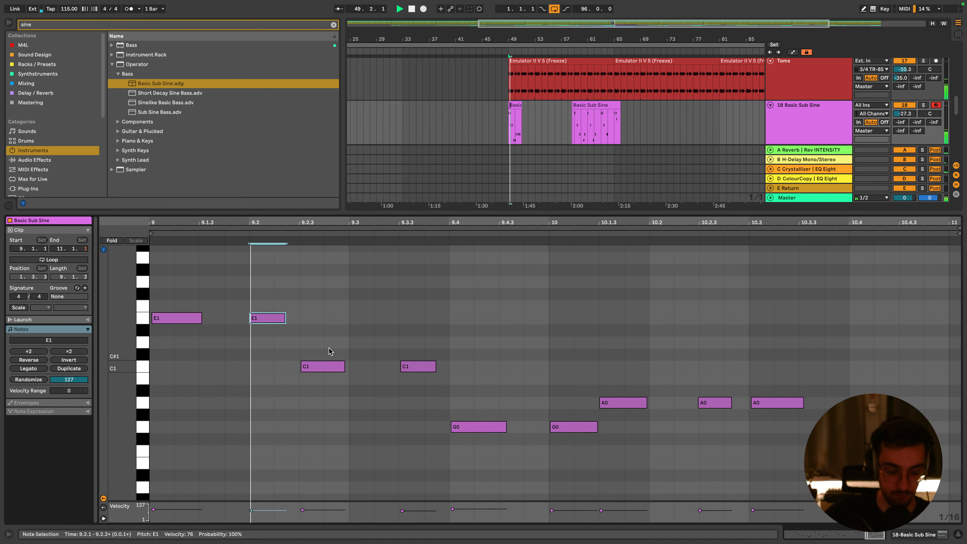
Set Basic Sub Sine's Release to 34 and select the two-bar bass clip at bar 49
key("shift+Tab")
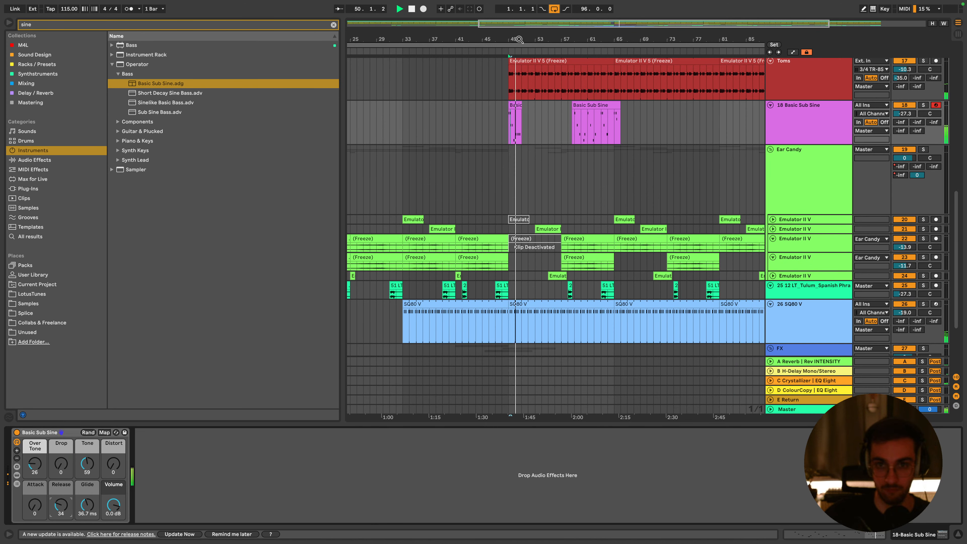
left_click_drag(518, 39, 519, 76)
left_click(504, 105)
key("space")
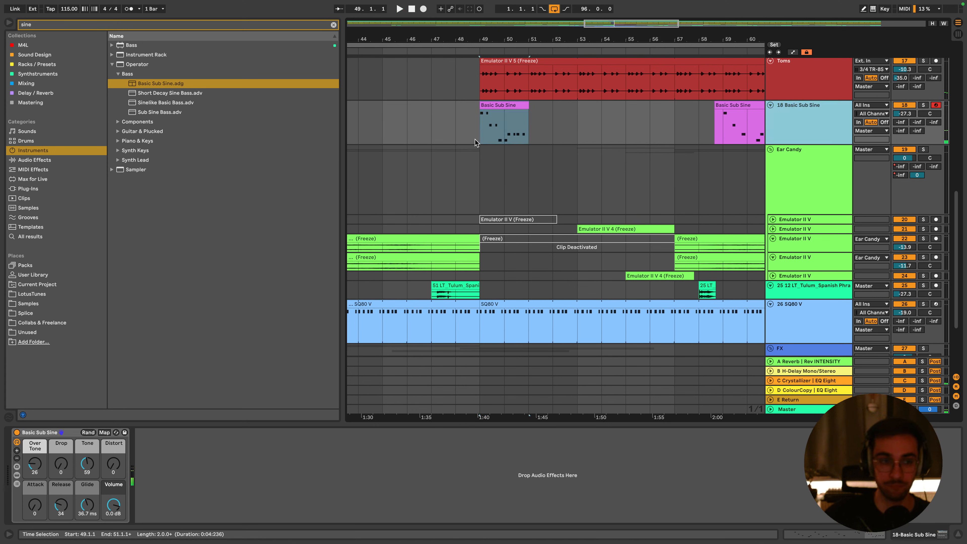
Find LFOTool in the Mixing collection, load it on the Basic Sub Sine track and play from bar 49
left_click(62, 27)
type("lfo")
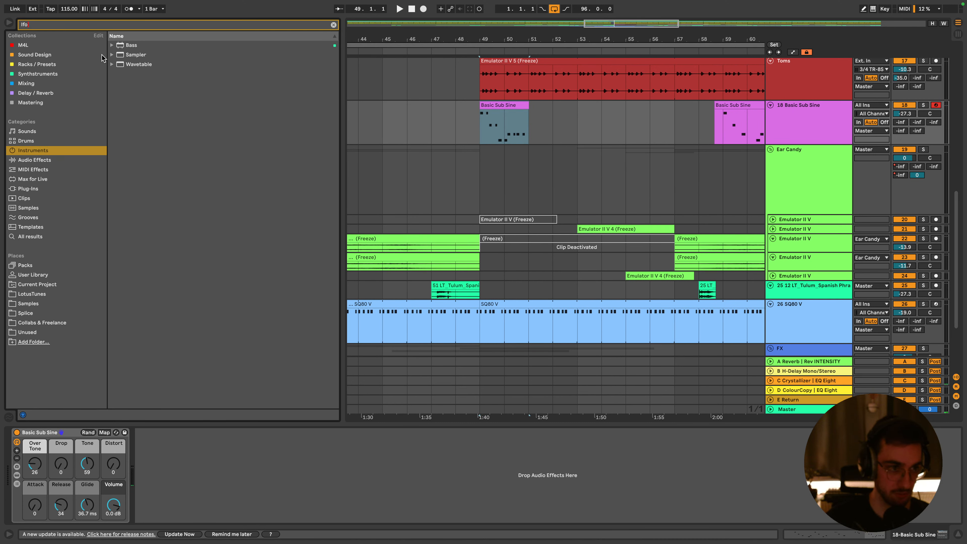
left_click(28, 84)
left_click(111, 45)
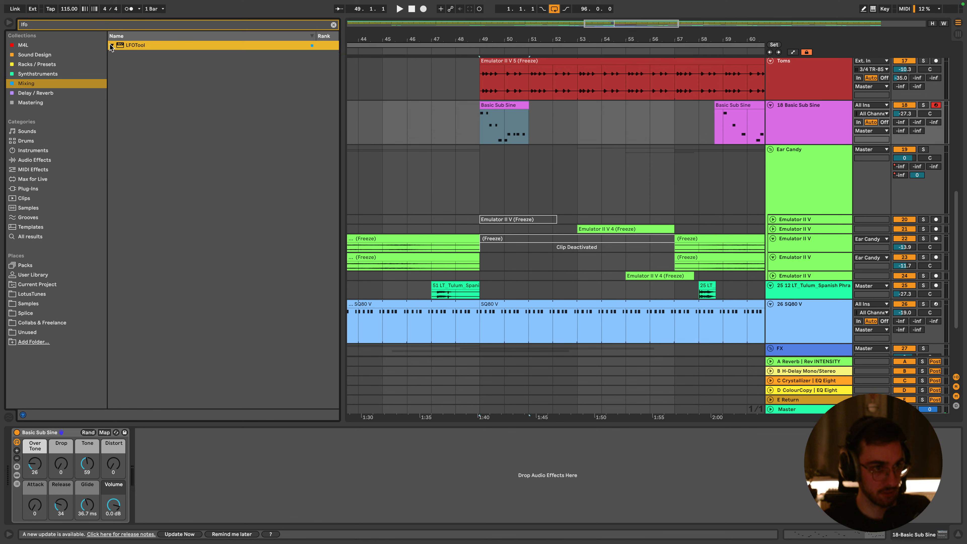
double_click(126, 45)
key("space")
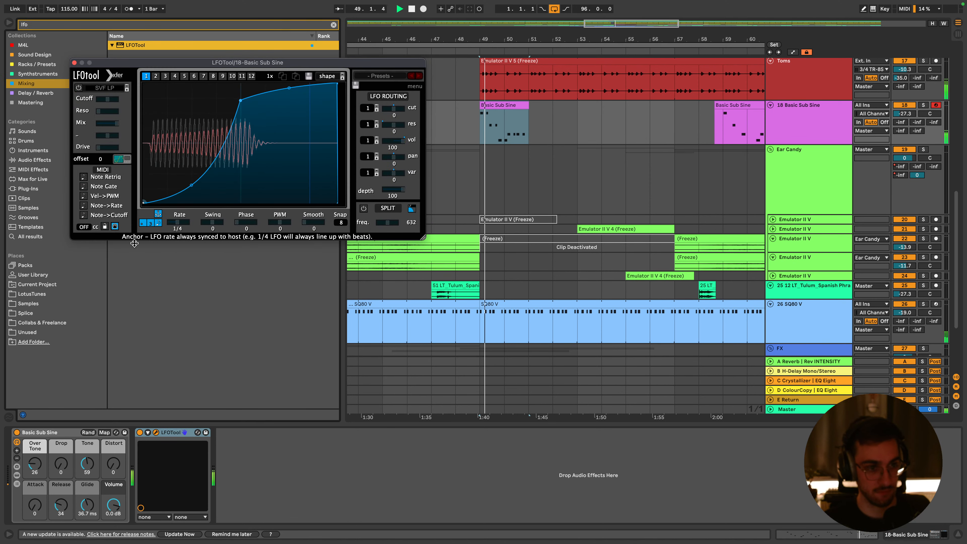
Reshape LFOTool's volume curve with a steeper rise, a higher middle point and the final peak pulled slightly earlier
left_click_drag(337, 83, 327, 84)
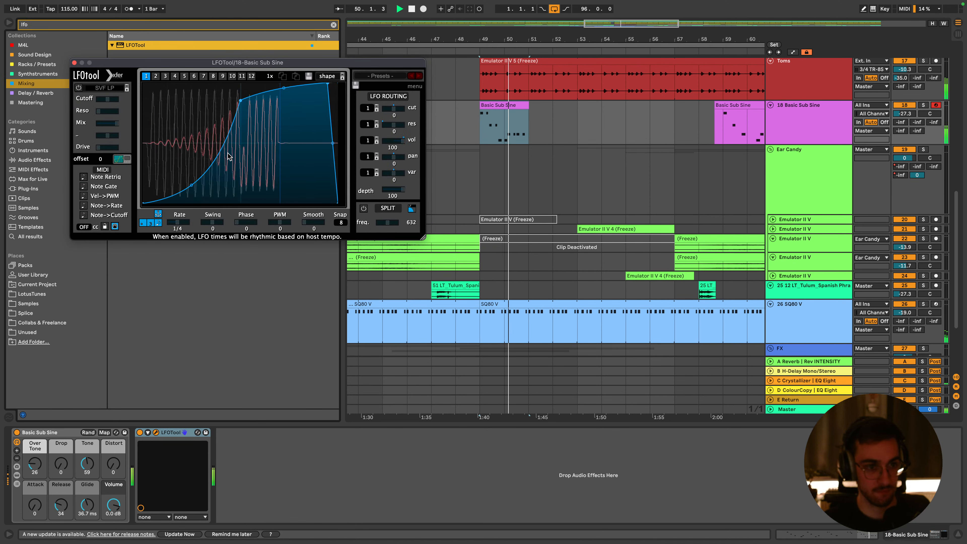
left_click_drag(192, 186, 198, 200)
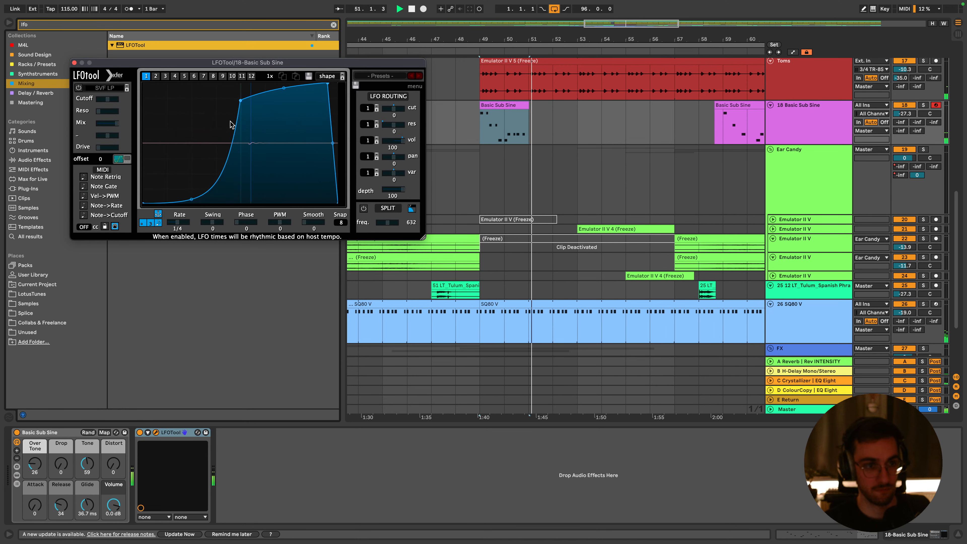
left_click_drag(240, 100, 240, 90)
Set Basic Sub Sine's Over Tone to 101, Tone to 111, Distort to 14, Release to 97 and Glide to 14.3 ms
left_click(502, 100)
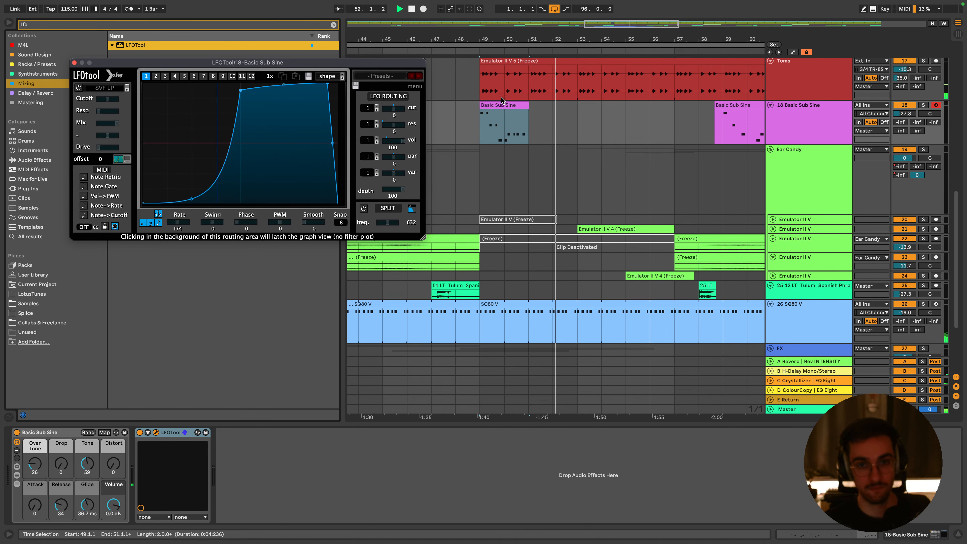
double_click(502, 100)
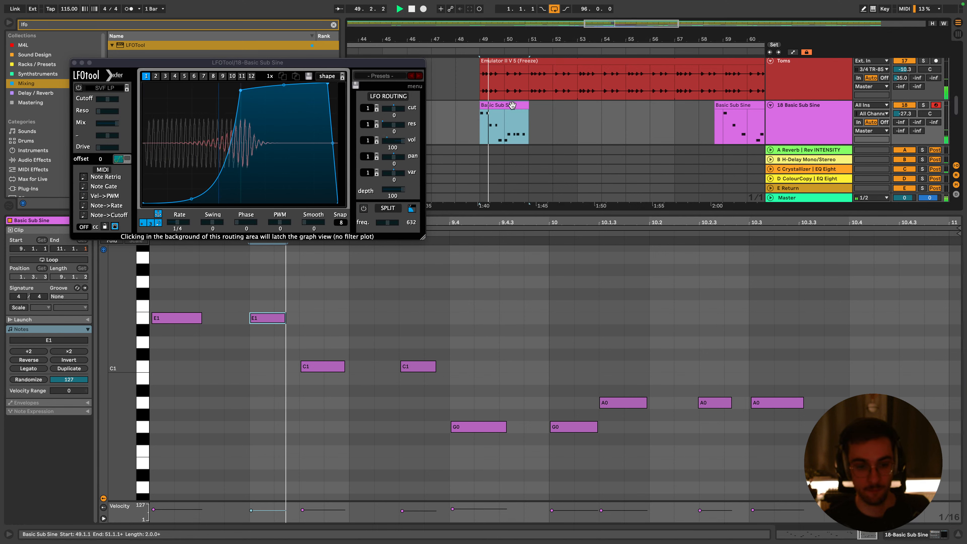
key("shift+Tab")
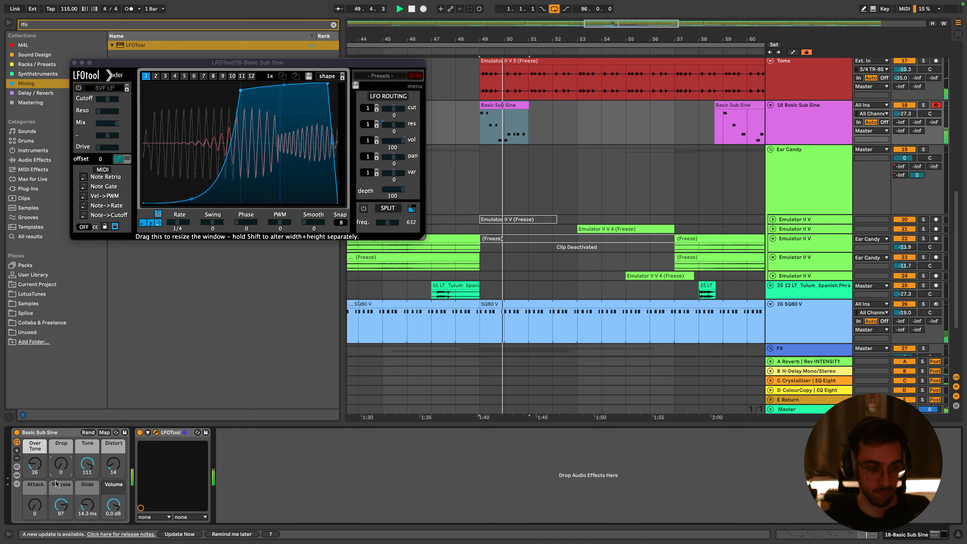
left_click_drag(35, 464, 35, 419)
key("space")
key("space")
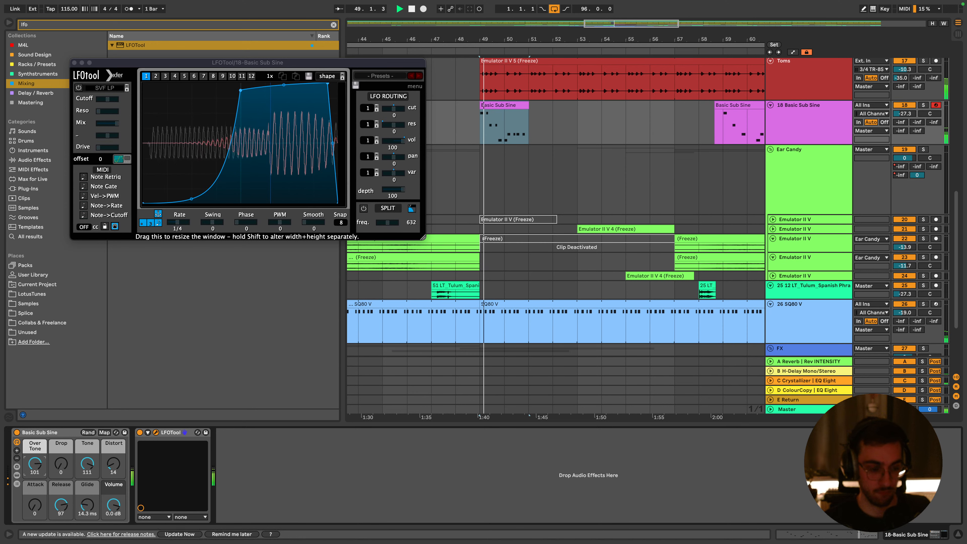
Set the Basic Sub Sine track's volume to -19.6 dB while soloed, and replay the clip in the full mix
left_click(923, 105)
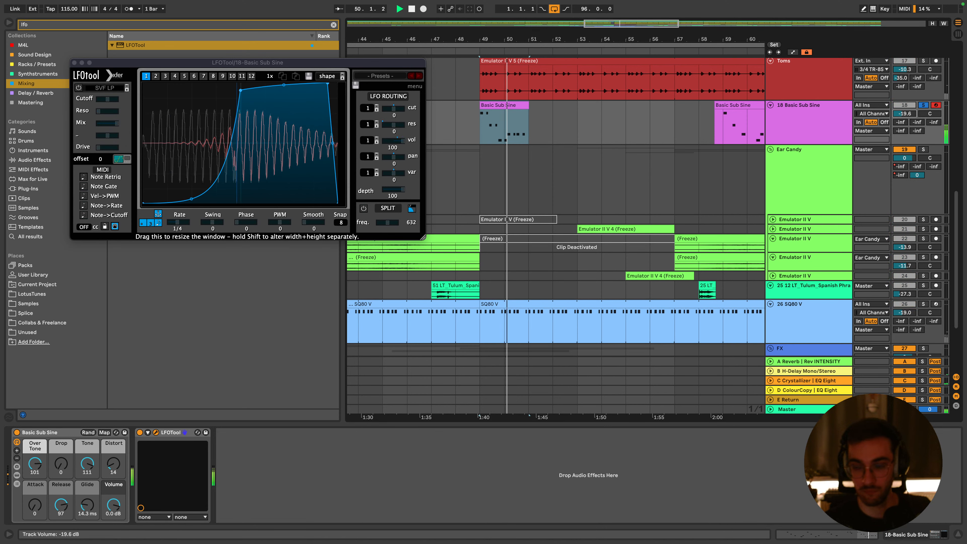
left_click(521, 137)
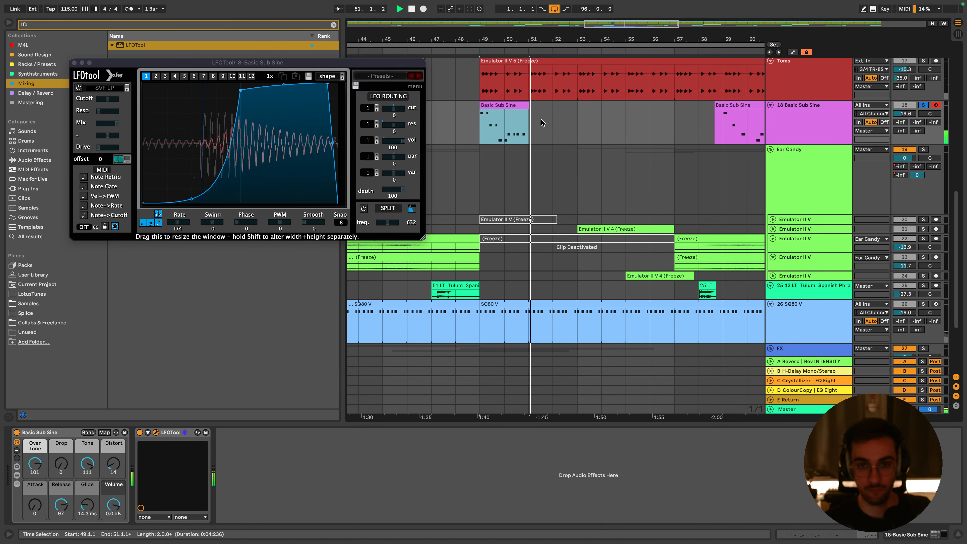
key("s")
key("space")
key("space")
scroll(557, 115, "up", 1)
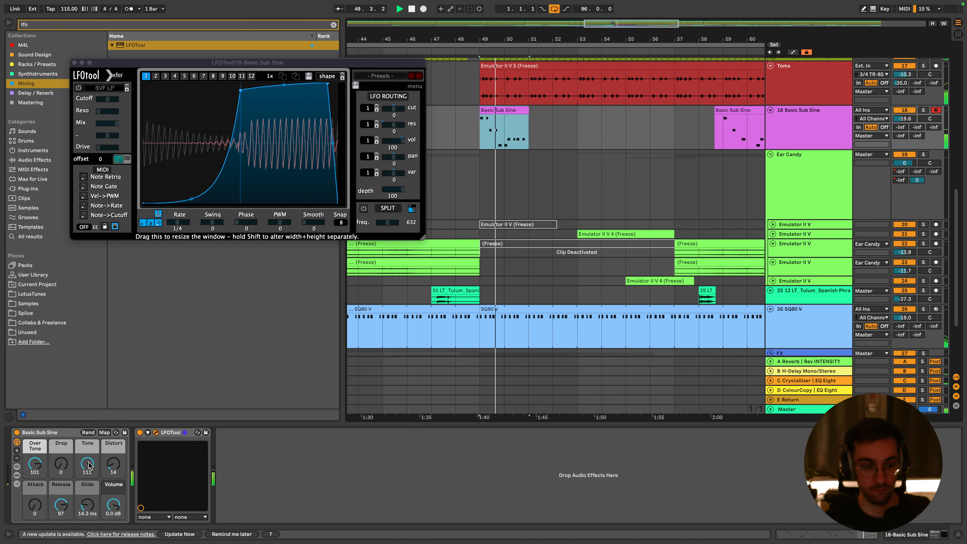
Set Basic Sub Sine's Tone to 96 and its Release to 36
left_click_drag(87, 464, 88, 523)
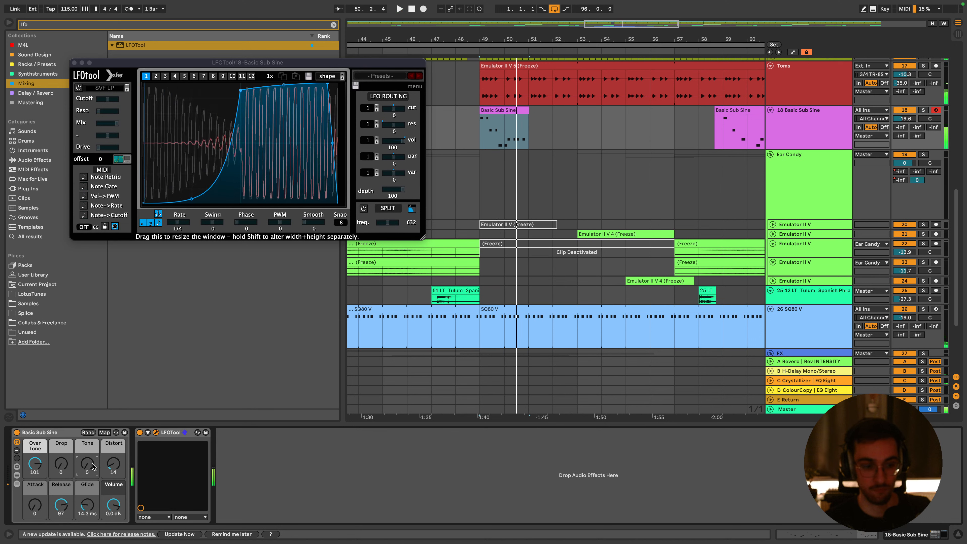
key("space")
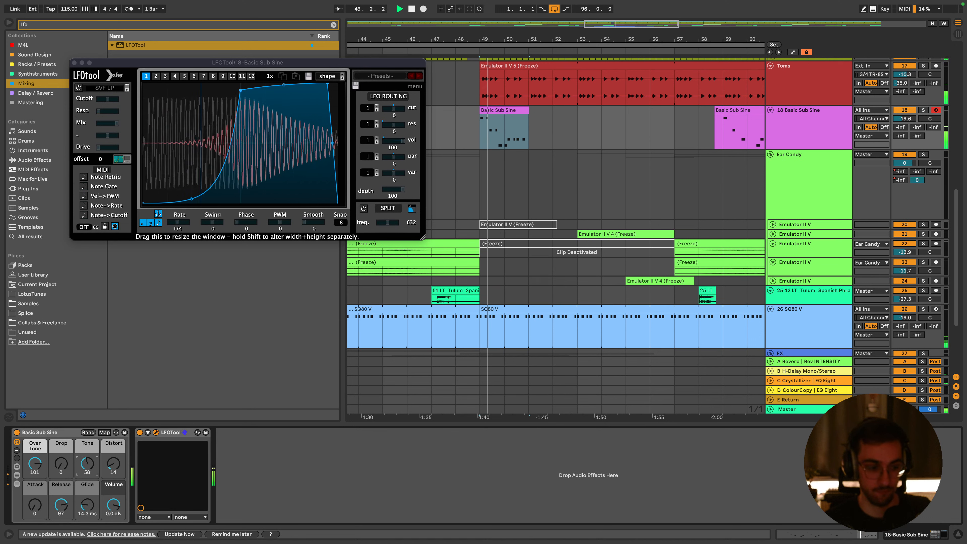
left_click_drag(87, 463, 88, 428)
key("space")
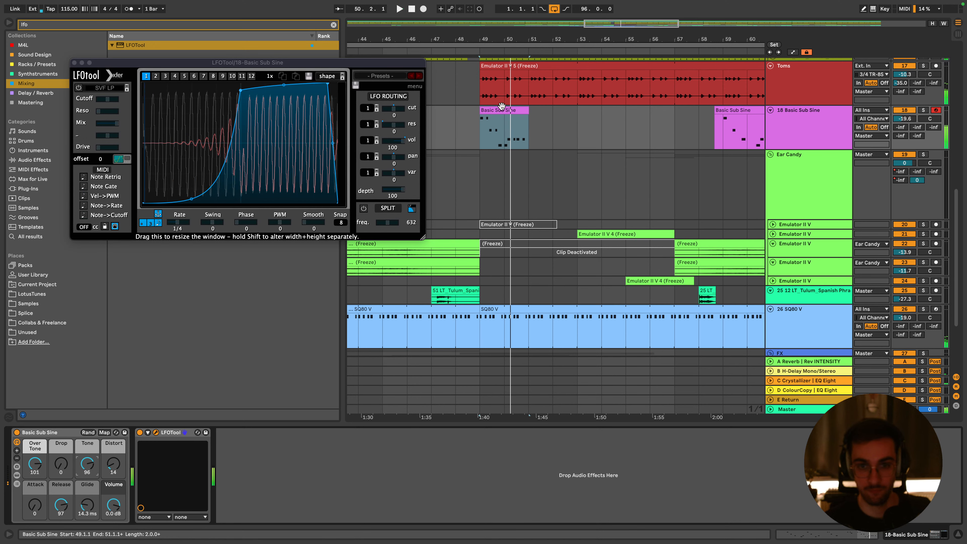
left_click_drag(61, 505, 61, 524)
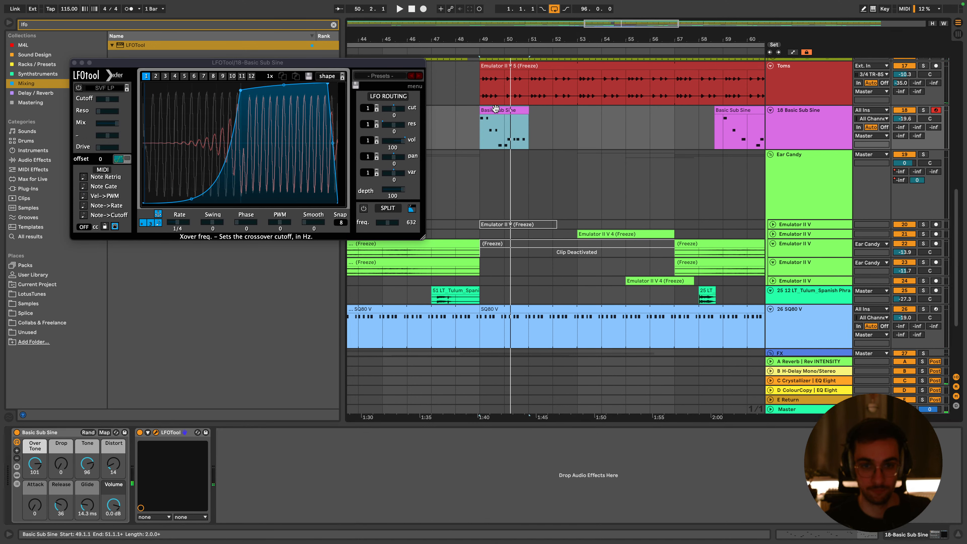
Delete the C1, G0 and A0 notes that follow the two E1 notes in the bar 49 clip
double_click(524, 130)
left_click_drag(305, 354, 828, 478)
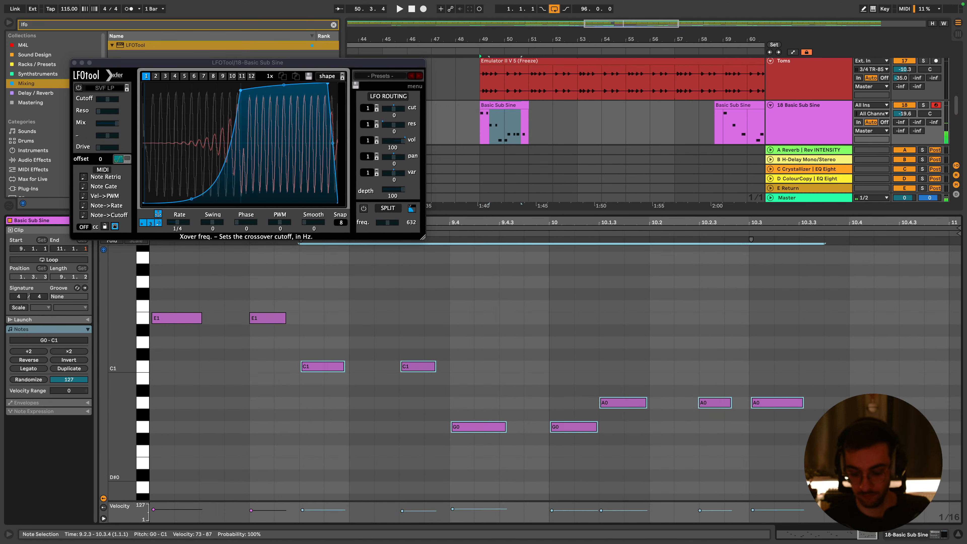
key("Delete")
key("space")
scroll(685, 438, "up", 1)
key("space")
Transpose the two E1 notes down seven semitones to A0 and play the clip
left_click_drag(324, 378, 181, 311)
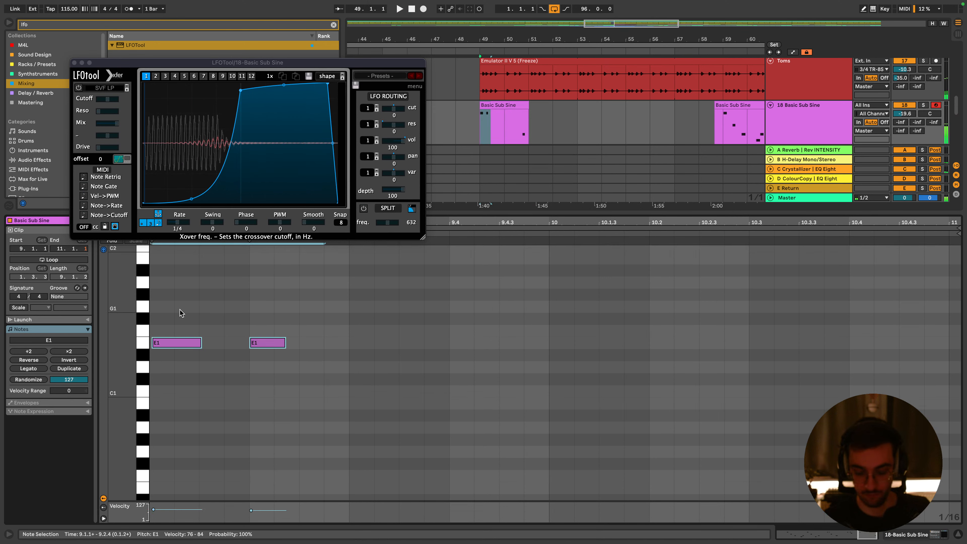
key("Down")
key("Down")
key("Down")
key("Down")
key("Down")
key("Down")
key("Down")
key("space")
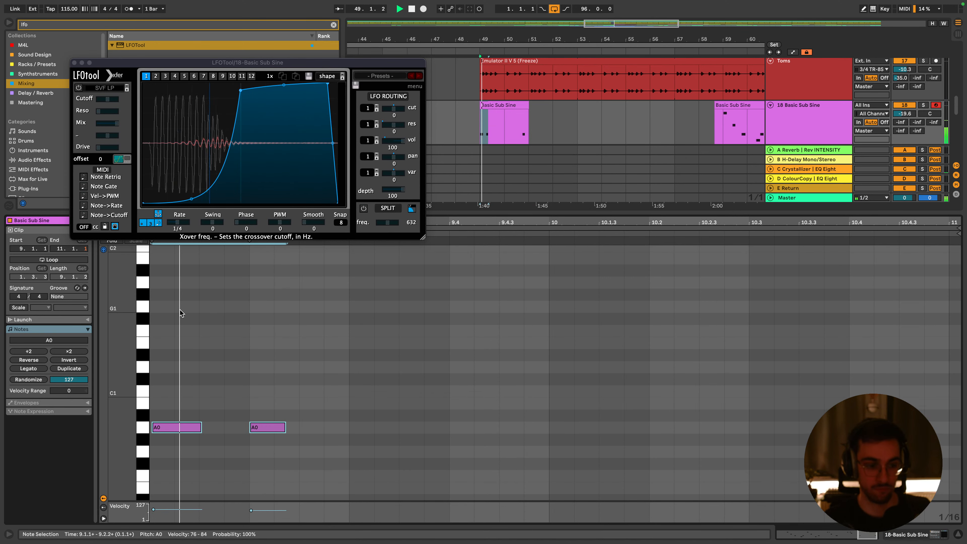
scroll(354, 352, "down", 1)
key("space")
Shift both A0 notes so the first starts at 9.1.4, and audition the new timing
left_click_drag(257, 405, 331, 406)
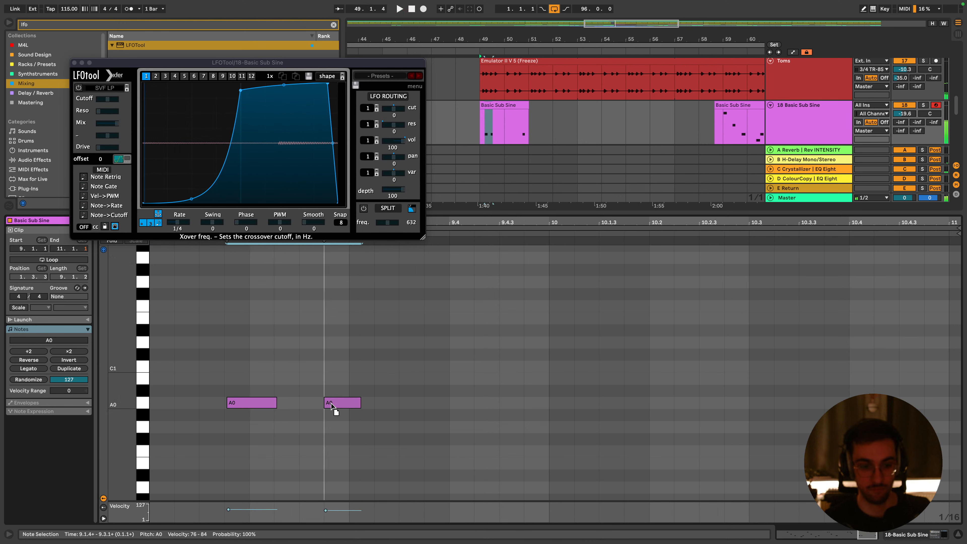
key("space")
left_click(433, 396)
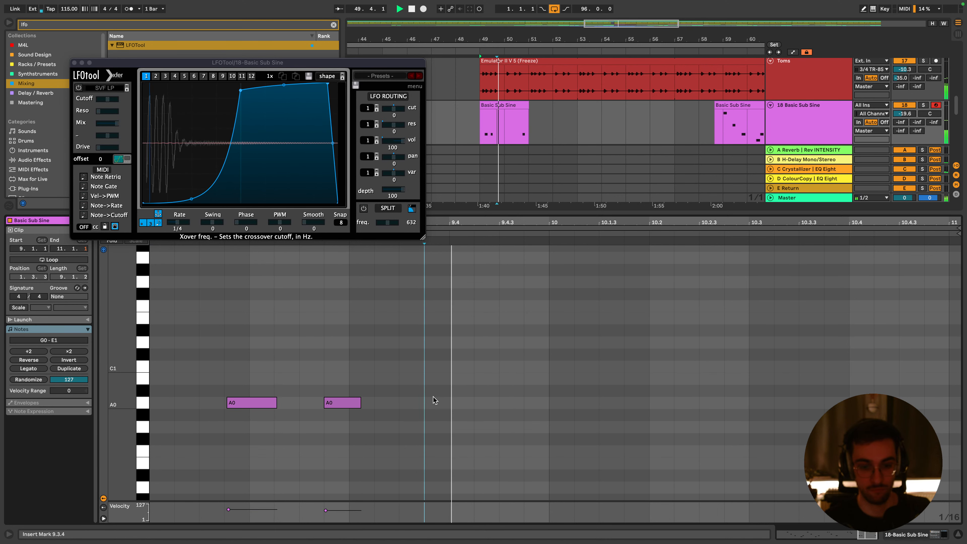
key("space")
left_click_drag(349, 442, 157, 367)
key("super+d")
key("space")
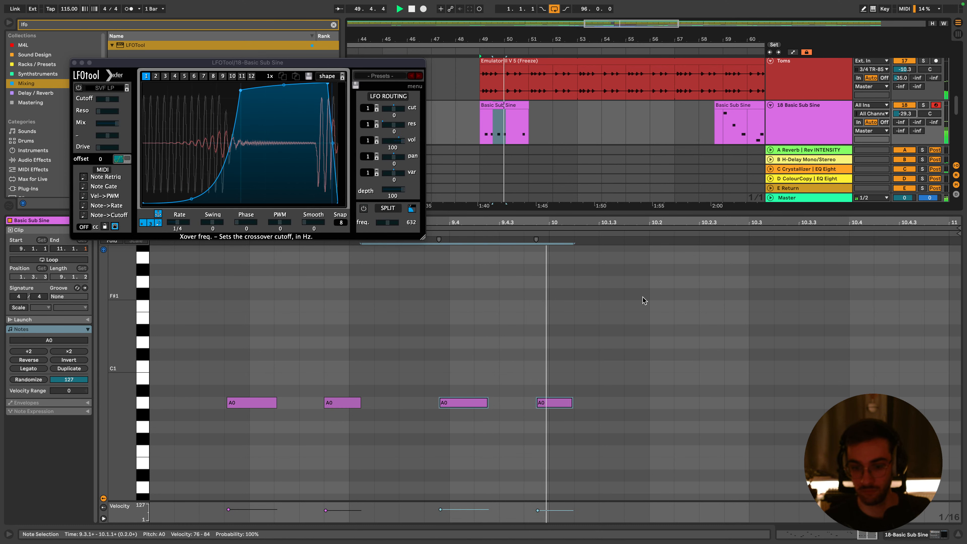
left_click_drag(647, 346, 416, 421)
key("Delete")
Add a C1 note at 9.3.4 and lengthen it to 10.1.1
key("space")
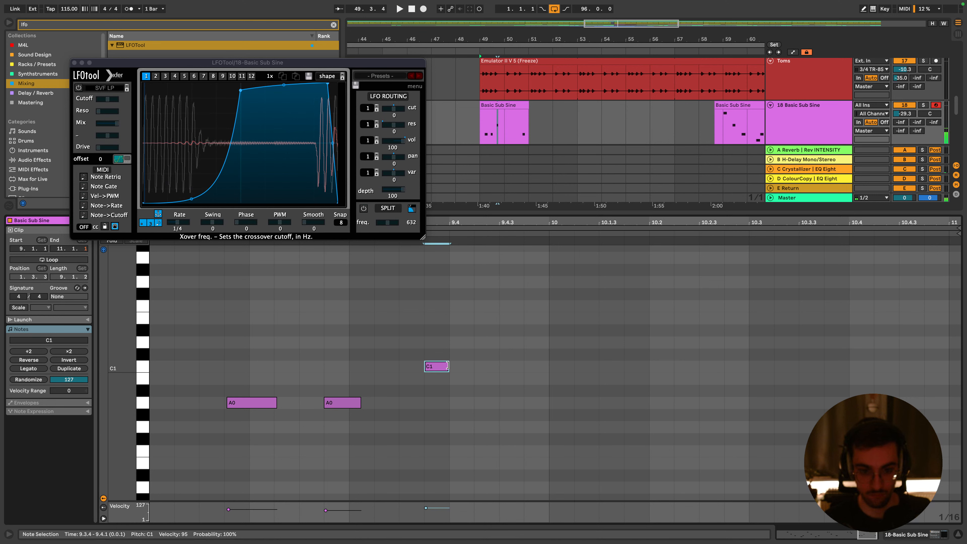
left_click_drag(447, 366, 548, 368)
key("space")
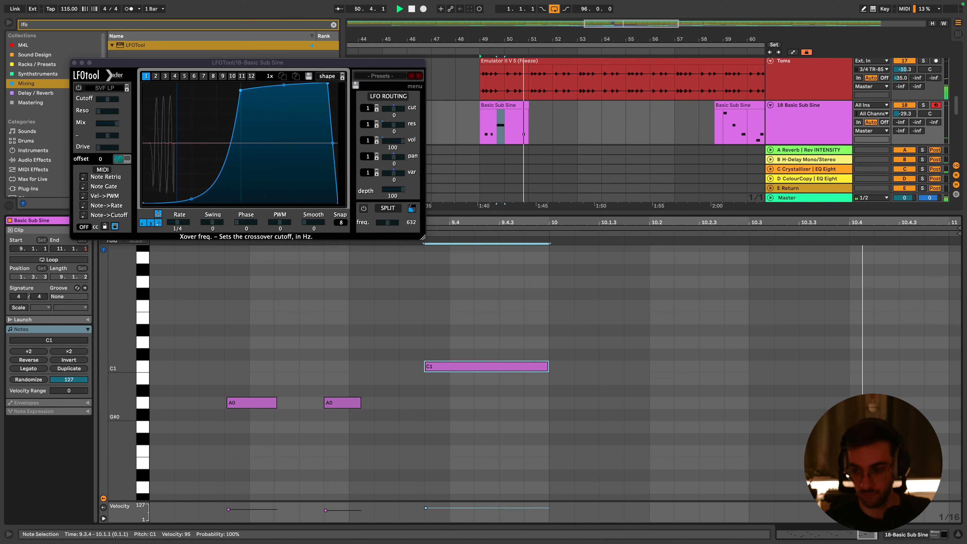
Duplicate the two-bar bass clip three times to fill bars 49 to 57
left_click(523, 119)
key("ctrl+d")
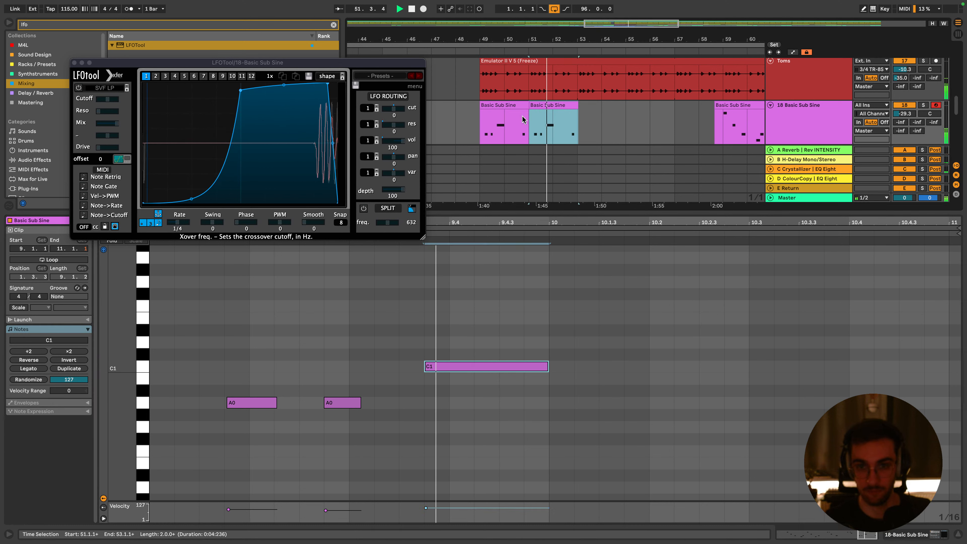
left_click_drag(578, 106, 528, 107)
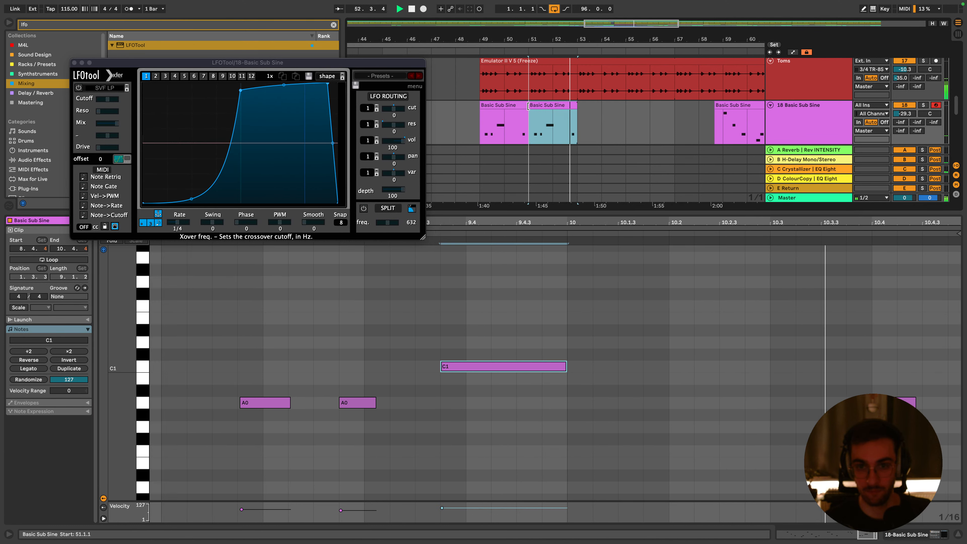
left_click(522, 106)
key("super+d")
key("super+d")
key("super+d")
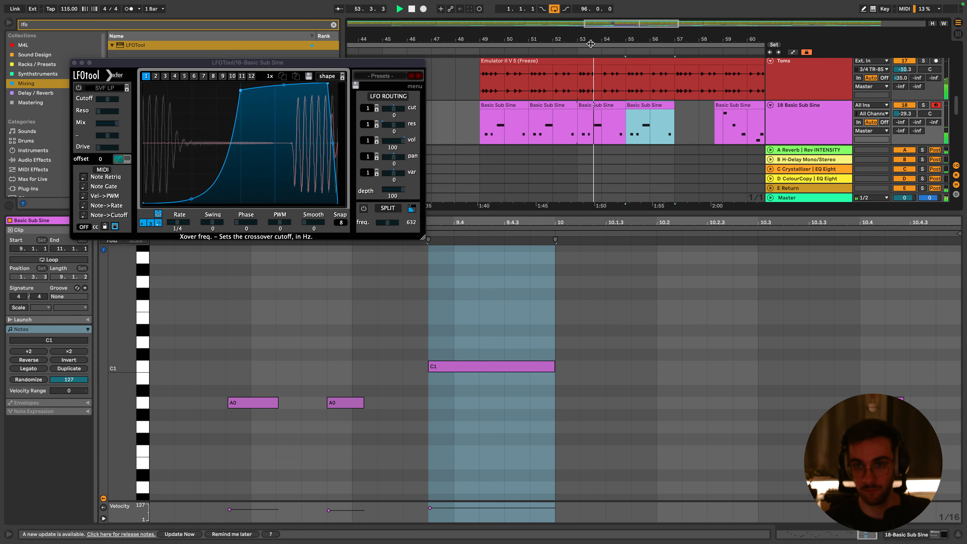
Keep duplicating the two-bar bass clip from bar 57 until it reaches bar 97
key("x")
key("super+d")
key("super+d")
key("super+d")
key("super+d")
key("super+d")
key("super+d")
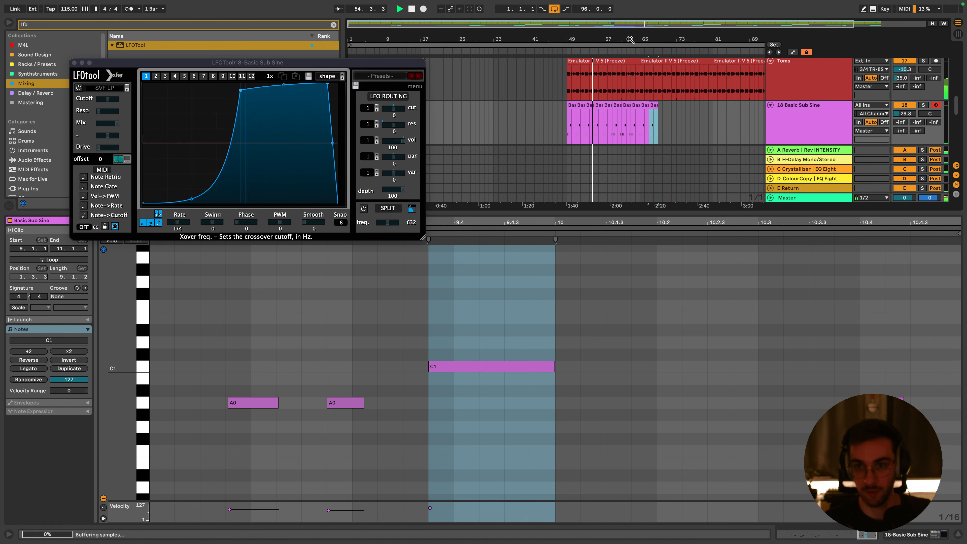
left_click_drag(631, 39, 597, 38)
key("super+d")
key("super+d")
key("super+d")
key("super+d")
key("super+d")
key("super+d")
key("super+d")
key("super+d")
key("super+d")
key("super+d")
key("super+d")
key("super+d")
key("super+d")
key("super+d")
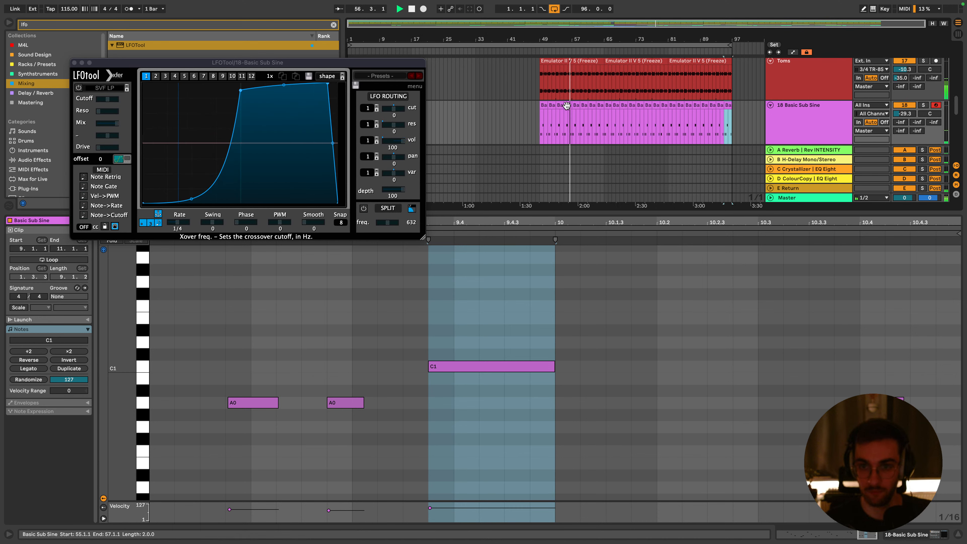
Close the LFOTool window and set the arrangement's fixed grid to 4 bars
key("shift+Tab")
left_click(832, 130)
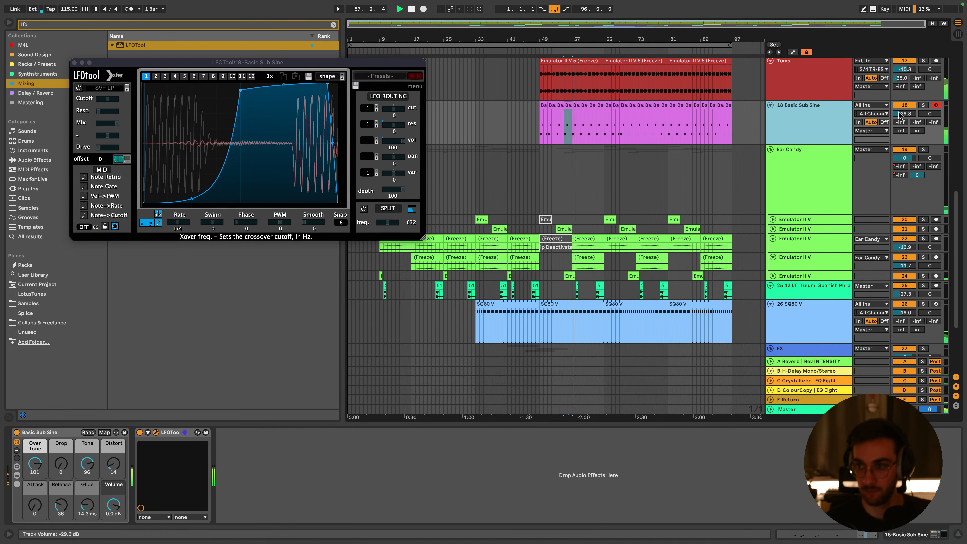
left_click(74, 62)
scroll(430, 133, "down", 2)
right_click(536, 150)
left_click(577, 213)
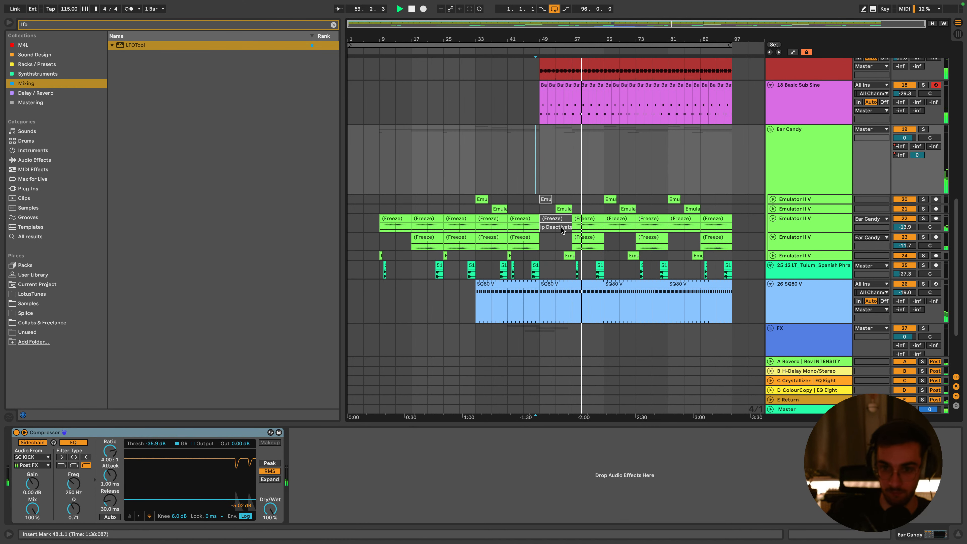
Group the Toms and Basic Sub Sine tracks and name the group Bass
scroll(537, 219, "up", 5)
key("h")
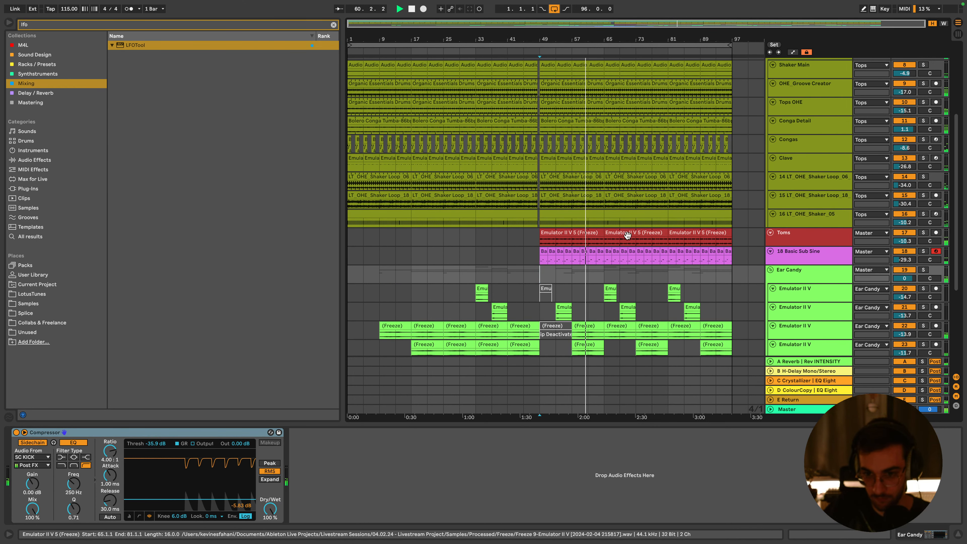
left_click(804, 258)
left_click(800, 242, "shift")
key("ctrl+g")
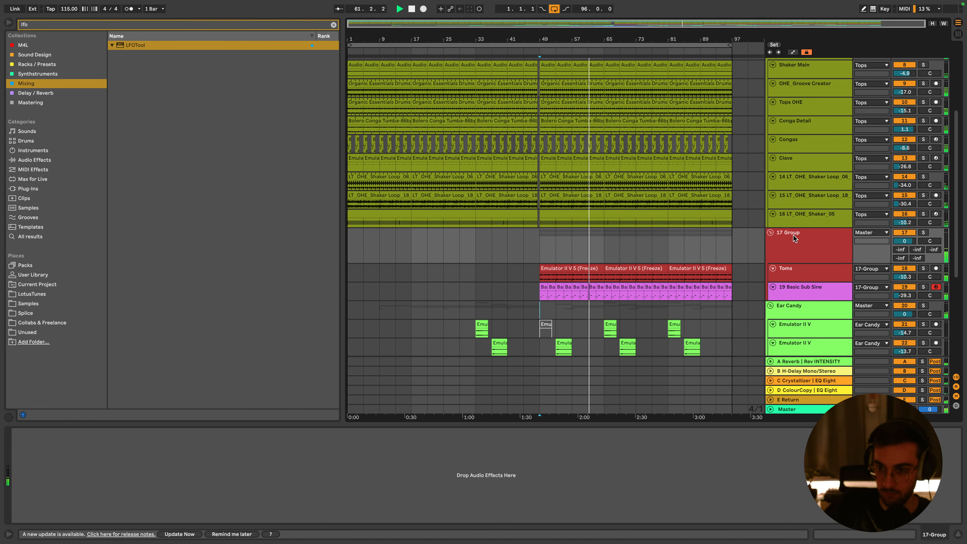
type("Bass")
key("Return")
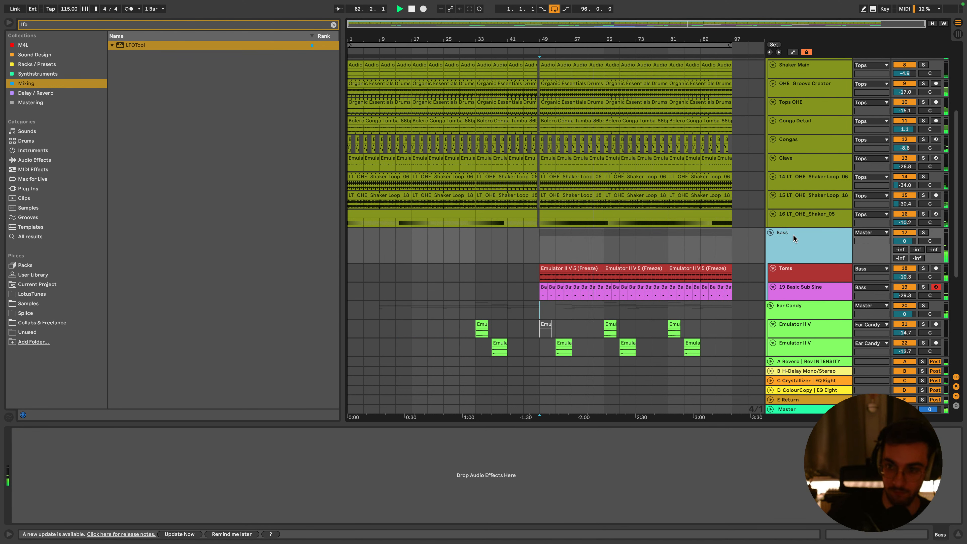
Assign the Bass group's red colour to its grouped tracks and clips
right_click(792, 234)
left_click(801, 405)
scroll(631, 270, "down", 5)
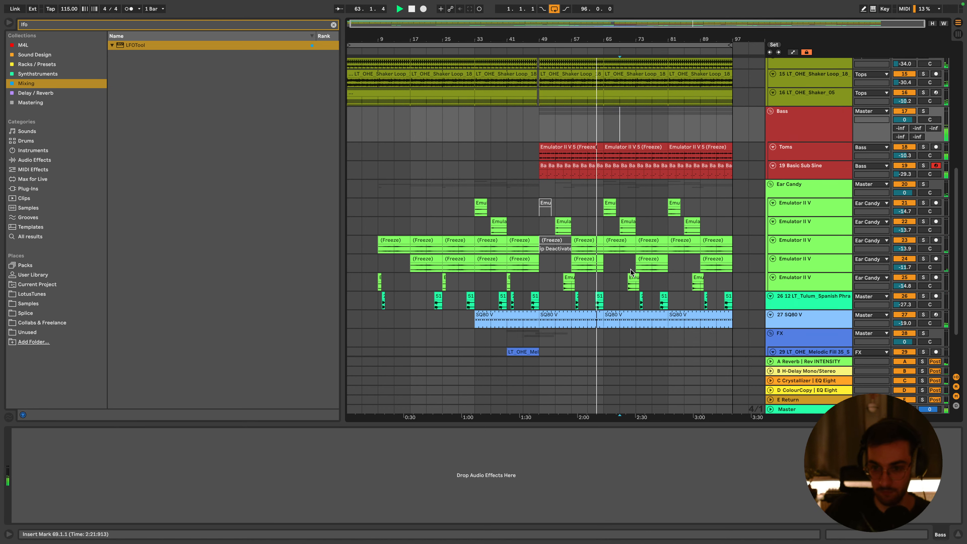
Rename all three clips on the Toms track as Toms Emulator and save the set
left_click(795, 143)
left_click(568, 153)
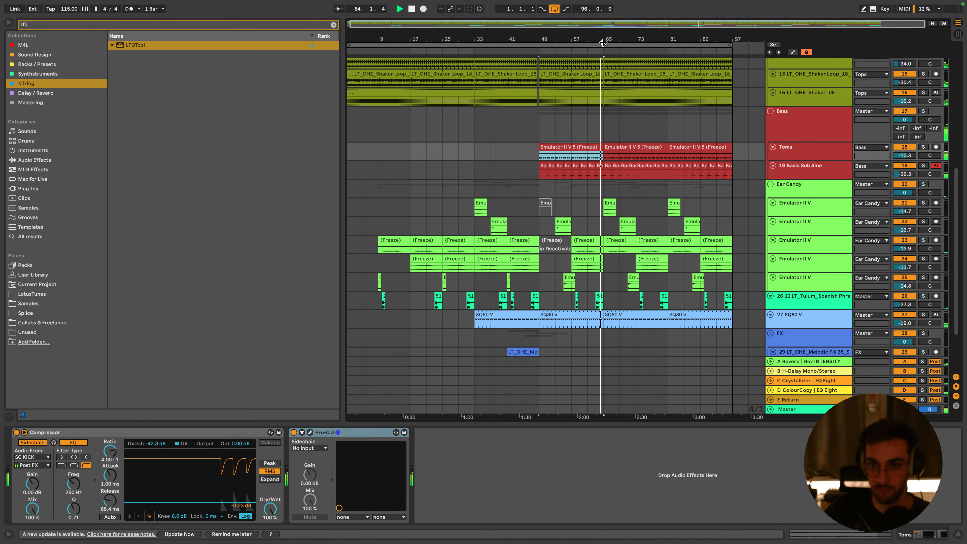
key("z")
left_click_drag(586, 39, 527, 28)
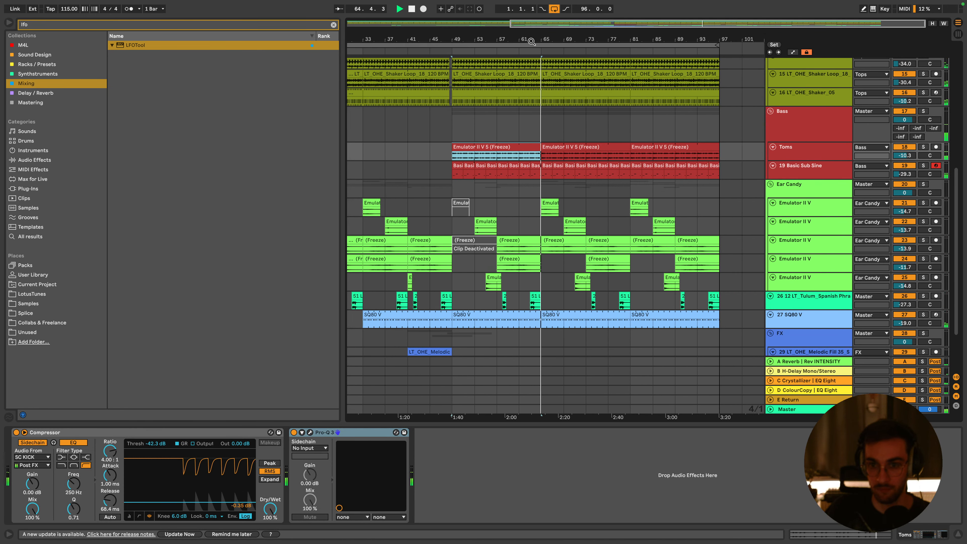
left_click(669, 145, "shift")
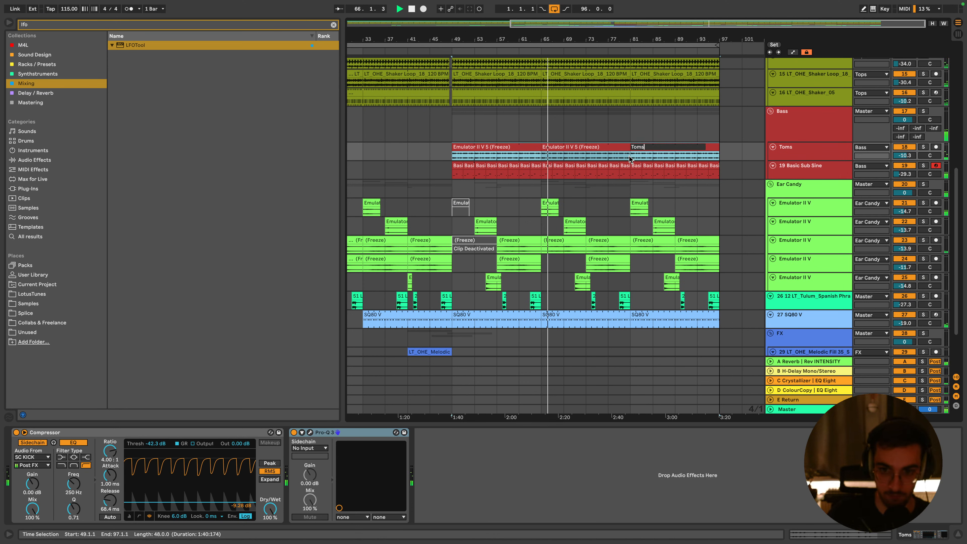
type("Toms Emulator")
key("Return")
key("super+s")
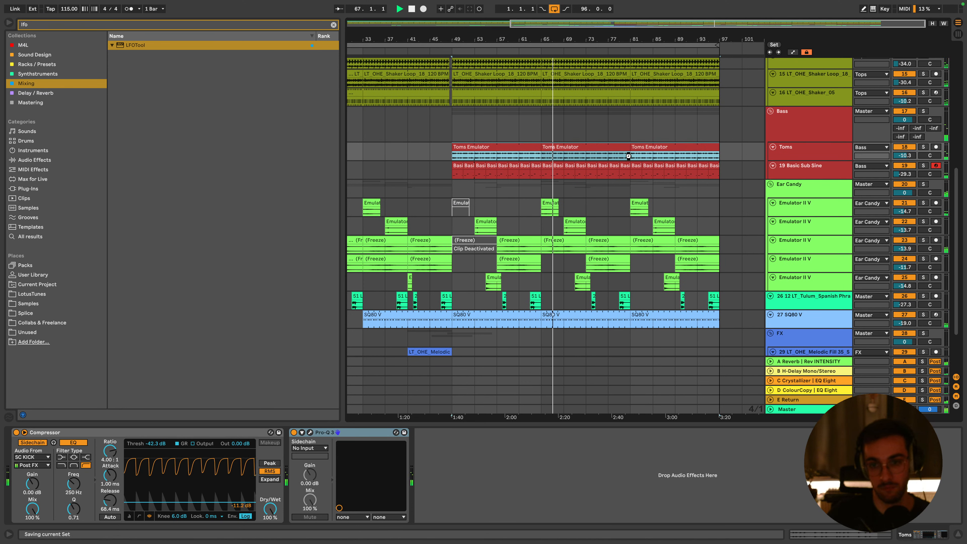
Automate the SQ80 V filter cutoff to rise before bar 73, drop to 35 Hz there, and climb again to bar 81
scroll(591, 231, "down", 3)
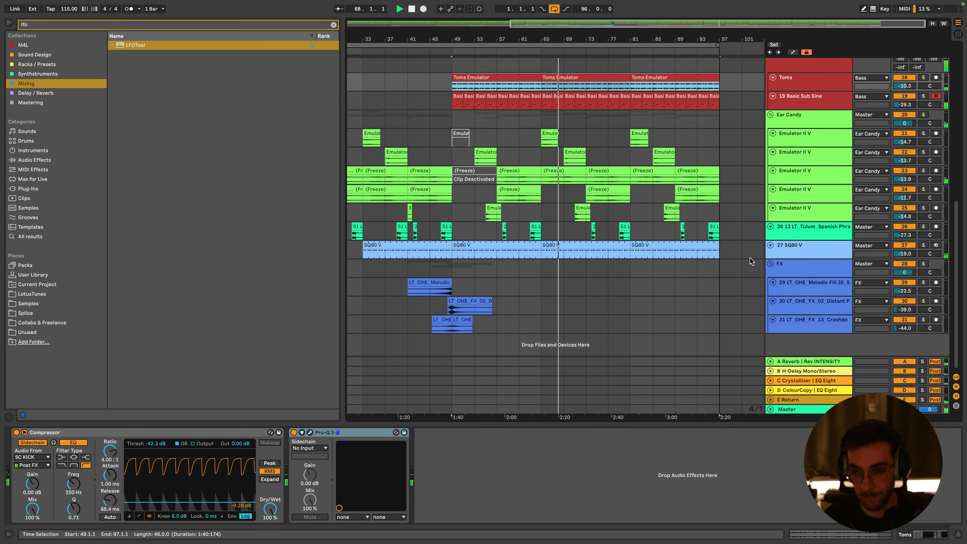
left_click(577, 245)
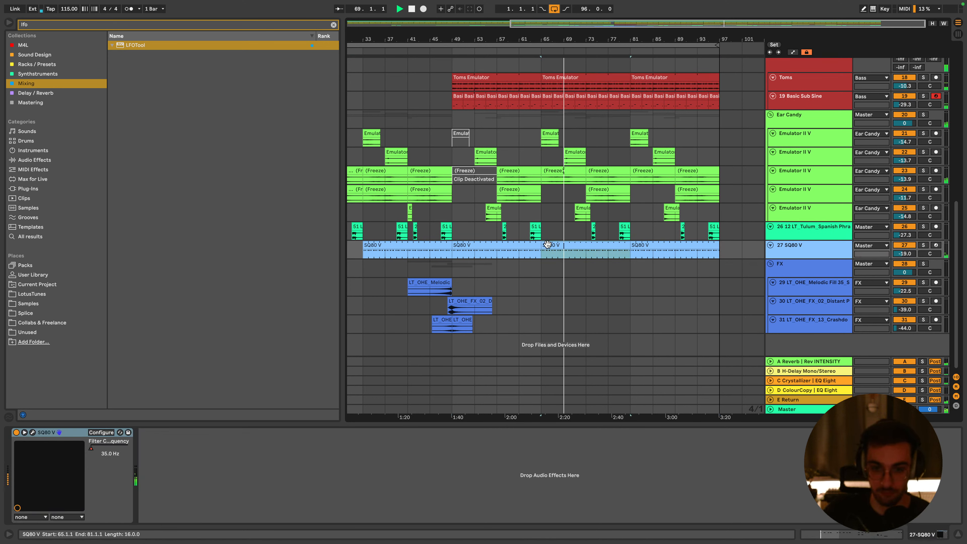
key("a")
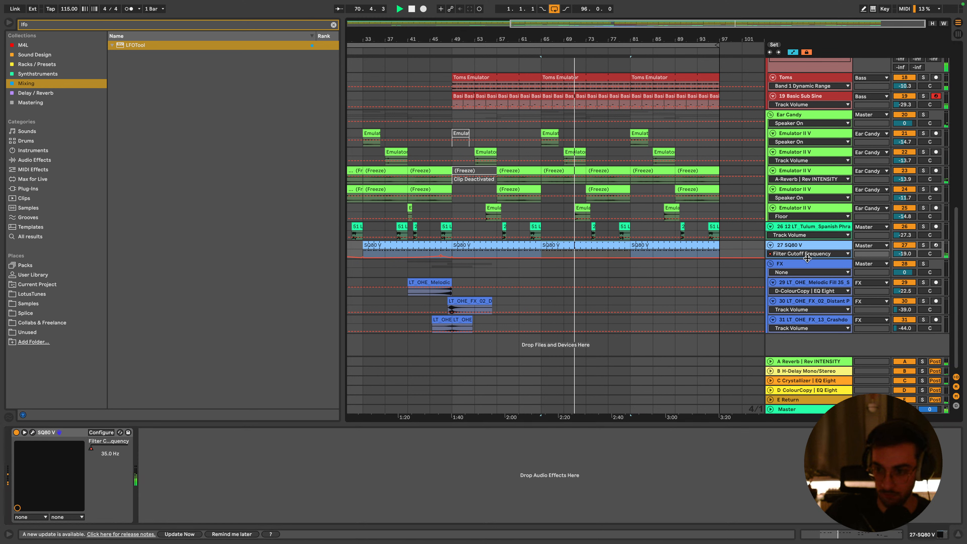
left_click_drag(810, 259, 810, 293)
left_click(583, 271)
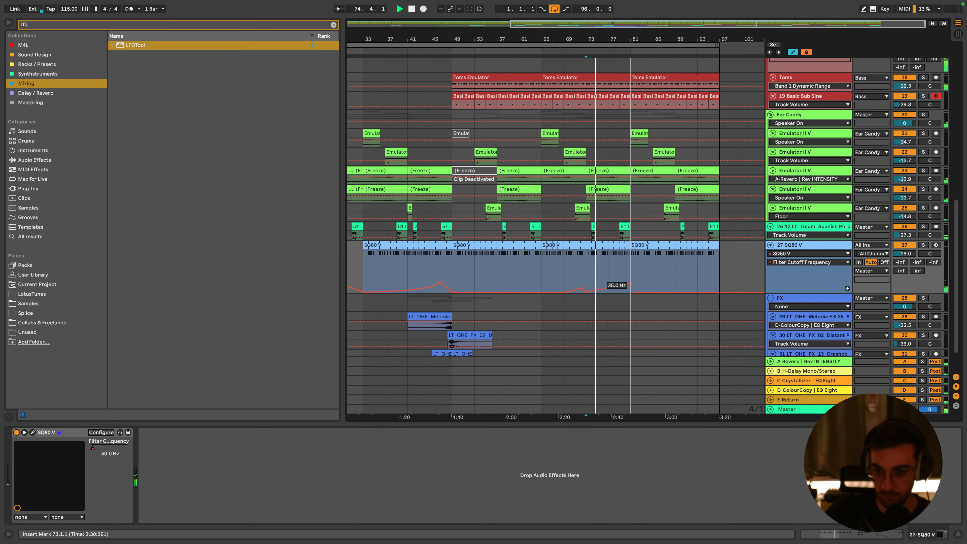
Shorten the Kick clip before bar 81 so it ends at bar 77, leaving a four-bar kick break
scroll(609, 190, "up", 10)
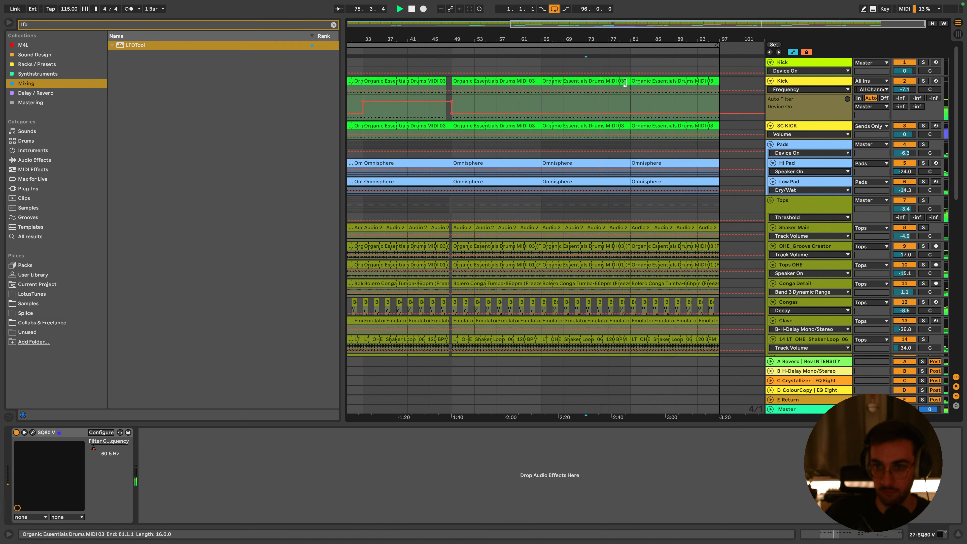
left_click_drag(625, 83, 612, 84)
key("a")
scroll(639, 111, "down", 15)
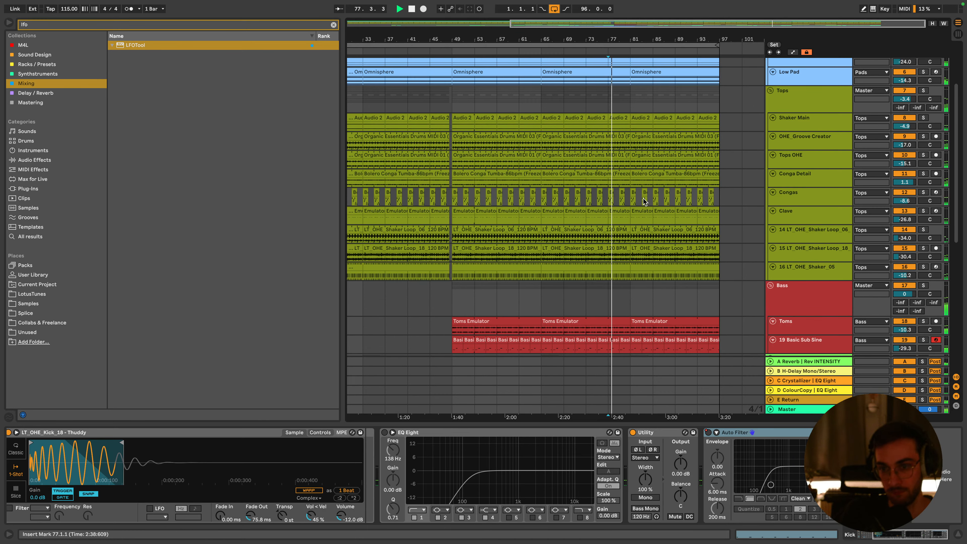
left_click(626, 186)
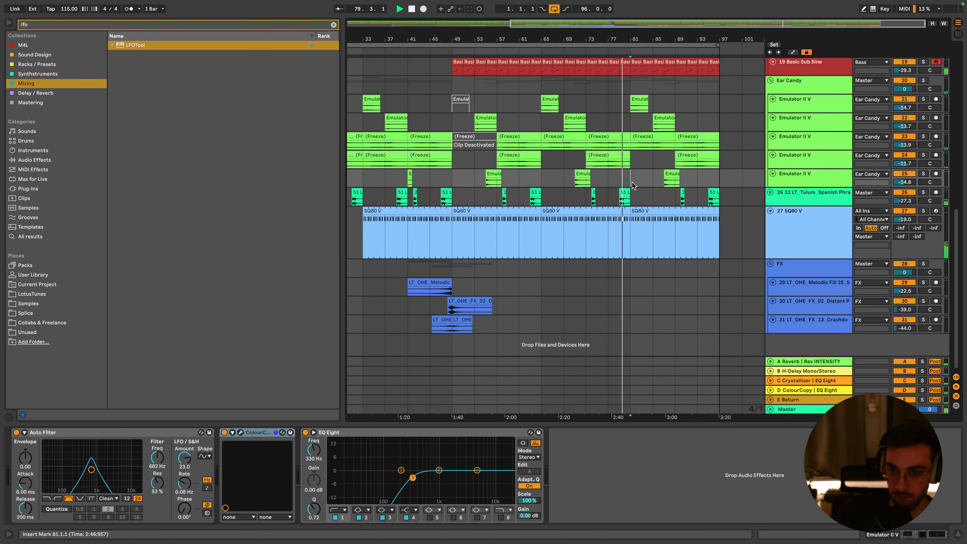
scroll(635, 182, "up", 15)
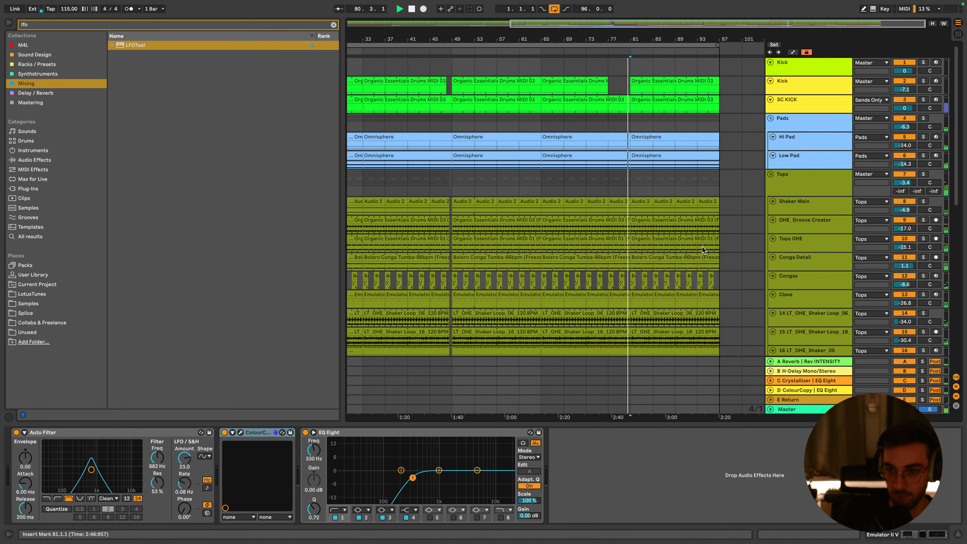
Extend the SQ80 V filter cutoff automation past bar 81 so it climbs to about 935 Hz at bar 97
left_click_drag(639, 42, 643, 21)
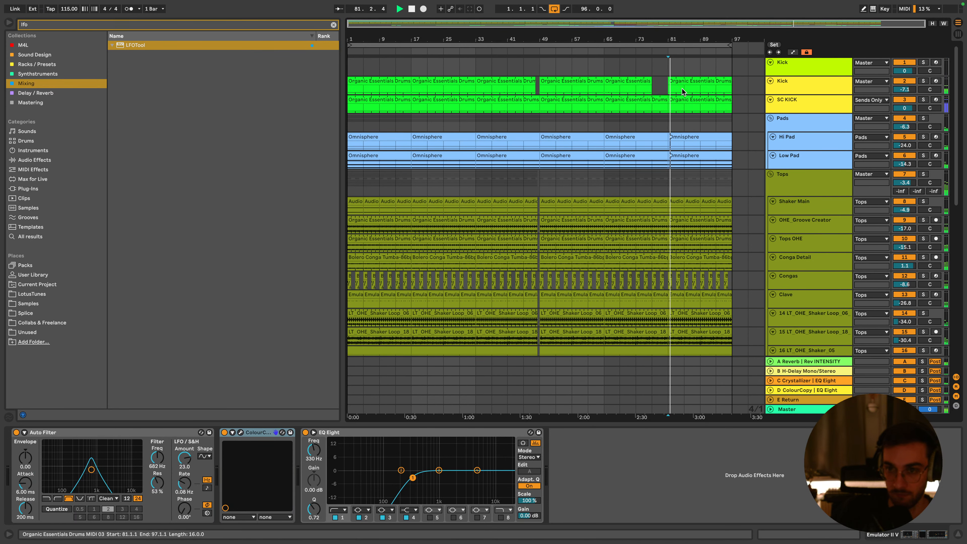
scroll(689, 214, "down", 15)
left_click(671, 230)
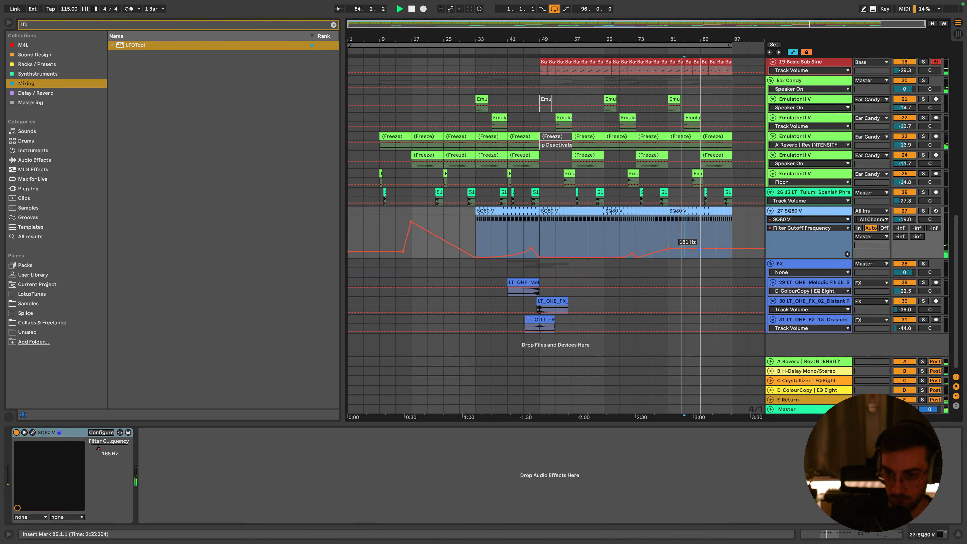
left_click_drag(700, 249, 715, 240)
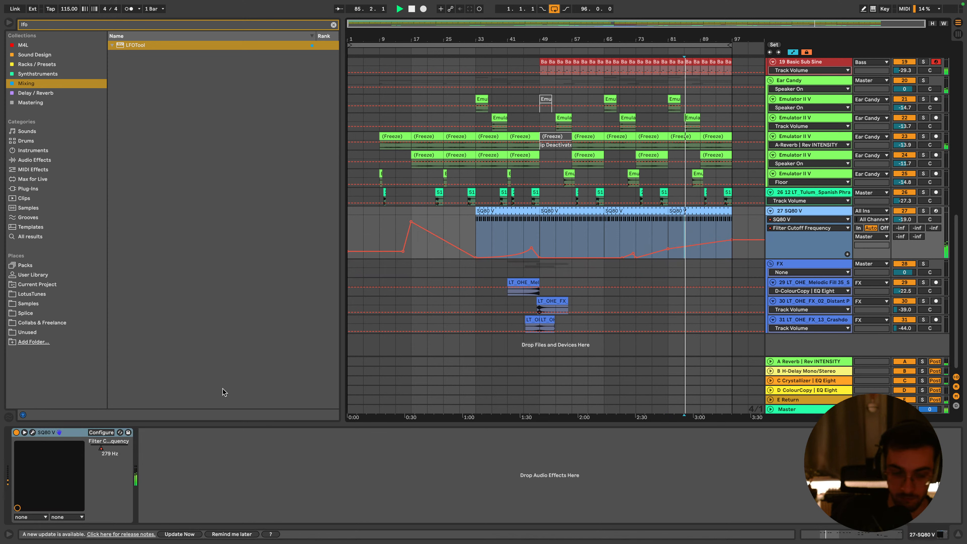
Hold the SQ80 V filter cutoff level from bar 81 to bar 89, leaving the rise between bars 89 and 97
left_click_drag(710, 38, 668, 88)
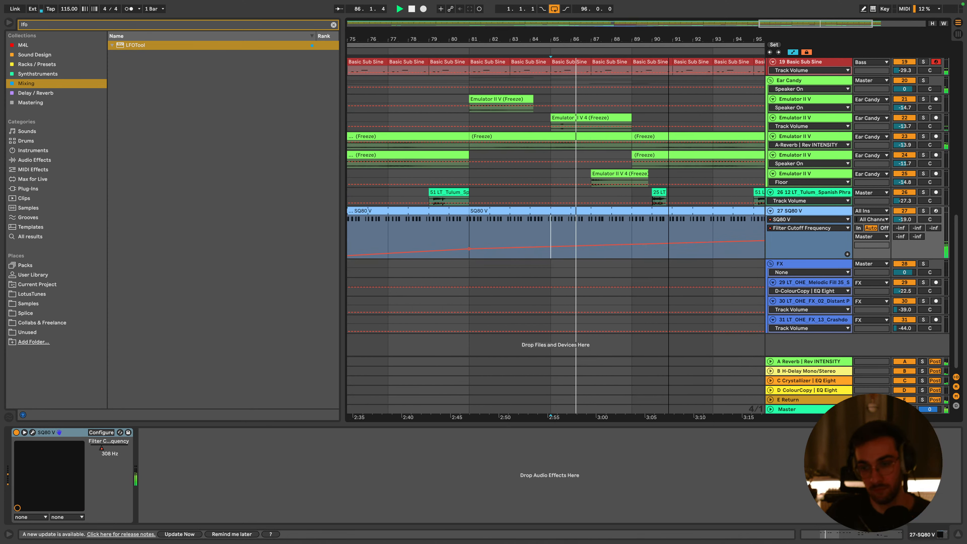
double_click(639, 211)
key("shift+Tab")
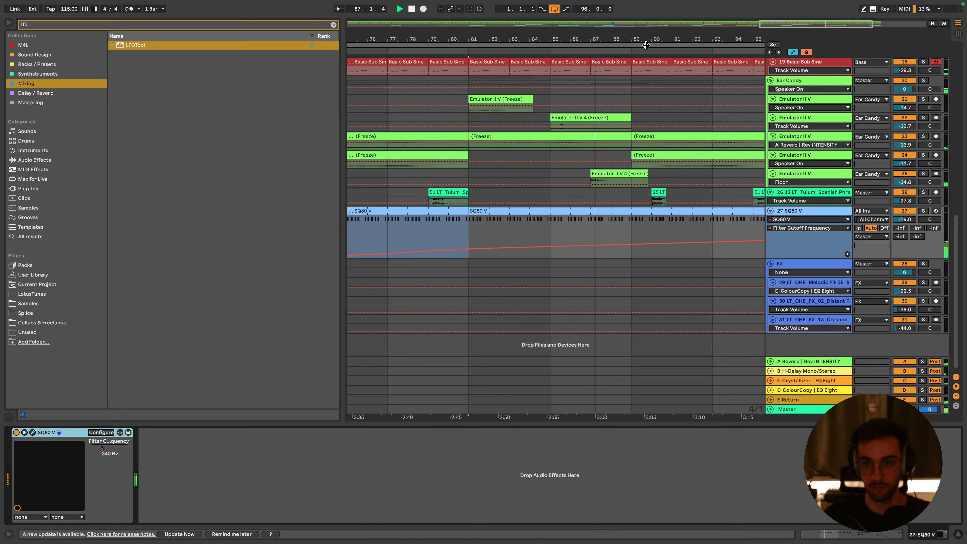
left_click_drag(646, 41, 606, 30)
left_click(596, 229)
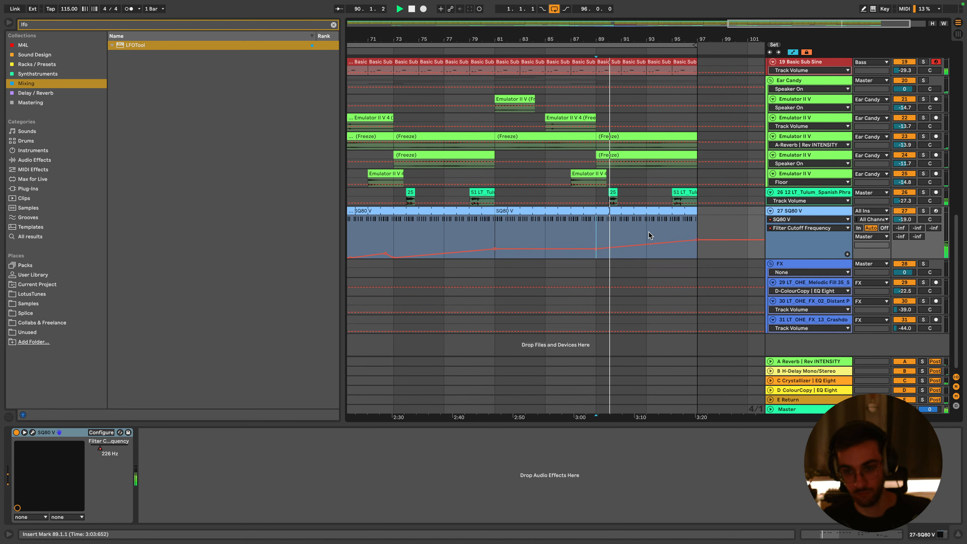
Extend the arrangement loop to 104 bars and play from bar 89
scroll(655, 232, "up", 15)
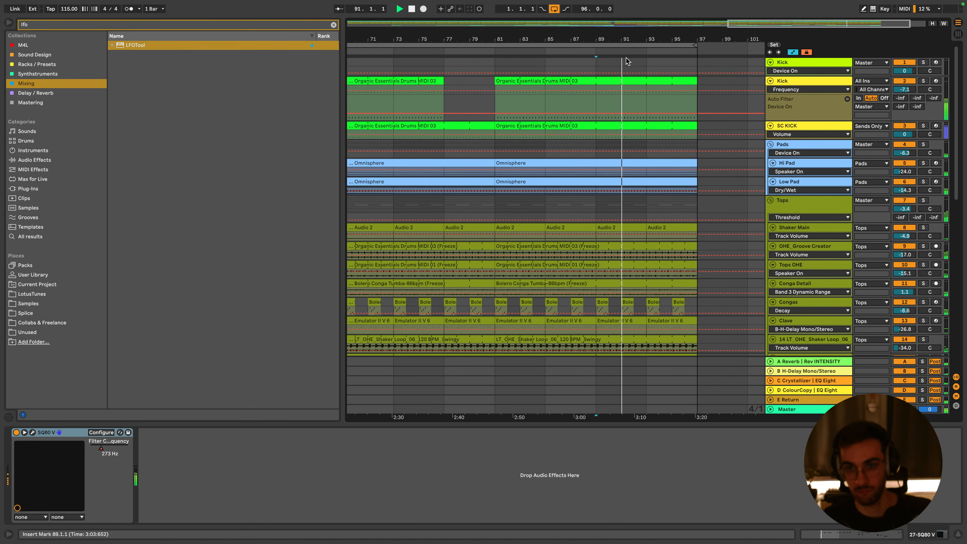
left_click_drag(624, 40, 763, 46)
key("space")
Duplicate bars 89 to 97 of all tracks from the Tops group downward into bars 97 to 105
scroll(665, 198, "down", 5)
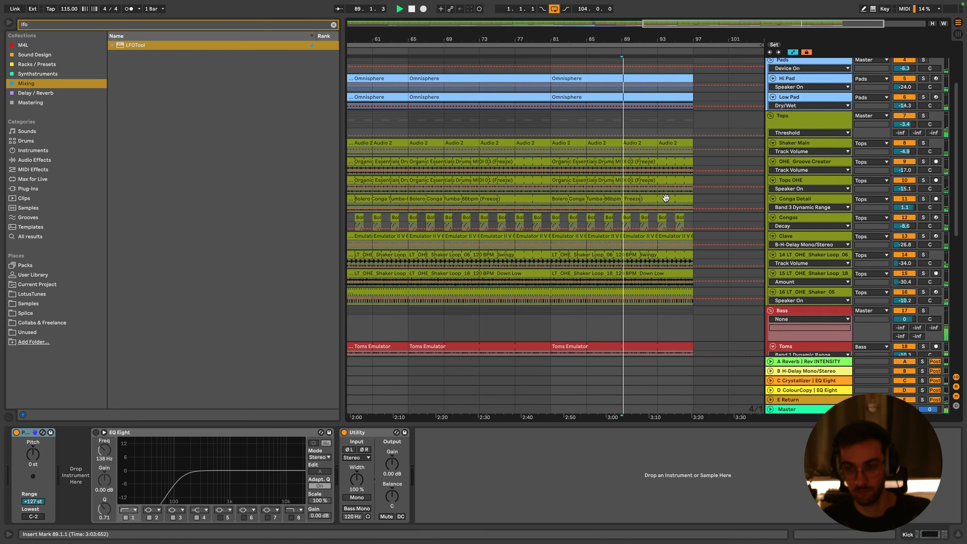
left_click_drag(618, 128, 699, 476)
scroll(710, 275, "down", 15)
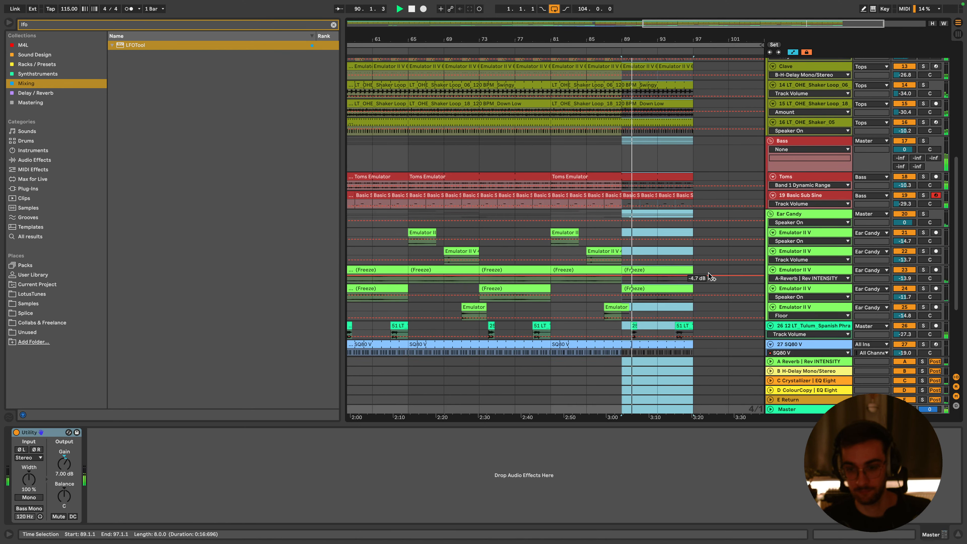
key("ctrl+d")
Ramp the SQ80 V filter cutoff automation down from bar 97 to its minimum at bar 105
scroll(685, 239, "up", 10)
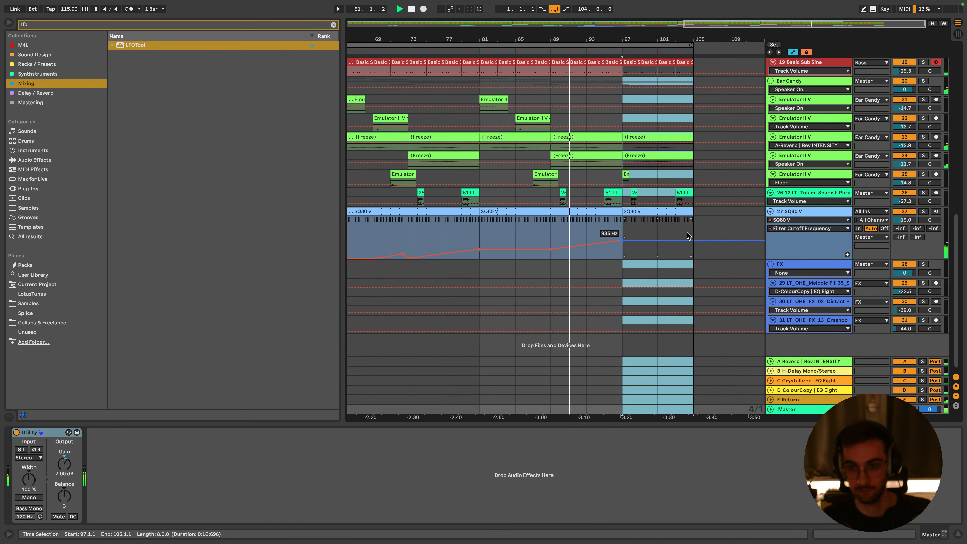
scroll(662, 228, "up", 8)
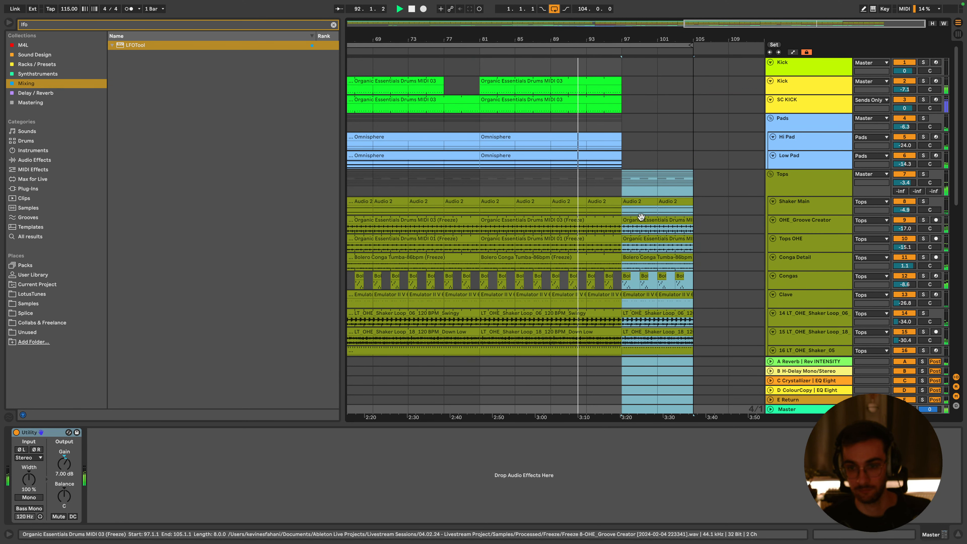
scroll(632, 193, "down", 5)
scroll(649, 210, "down", 5)
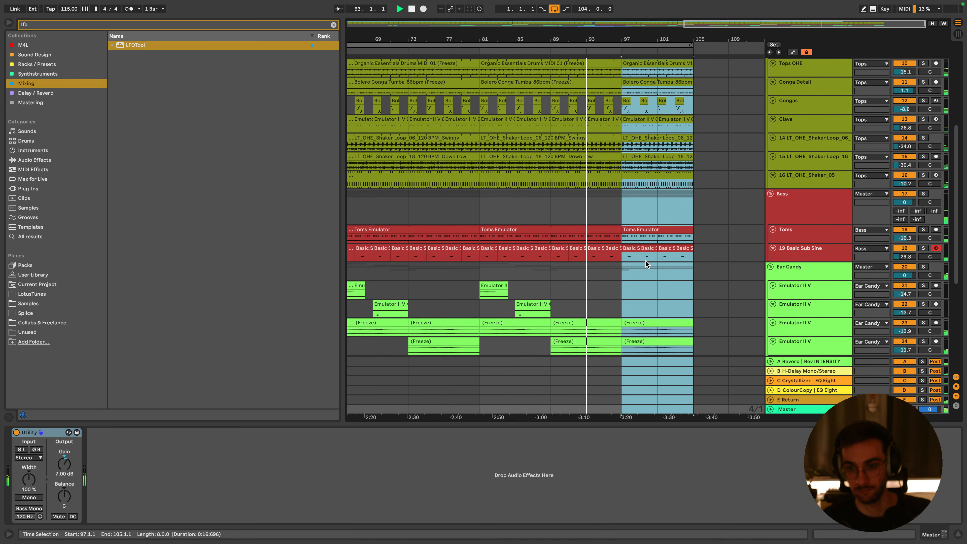
left_click(633, 213)
scroll(642, 220, "down", 1)
key("a")
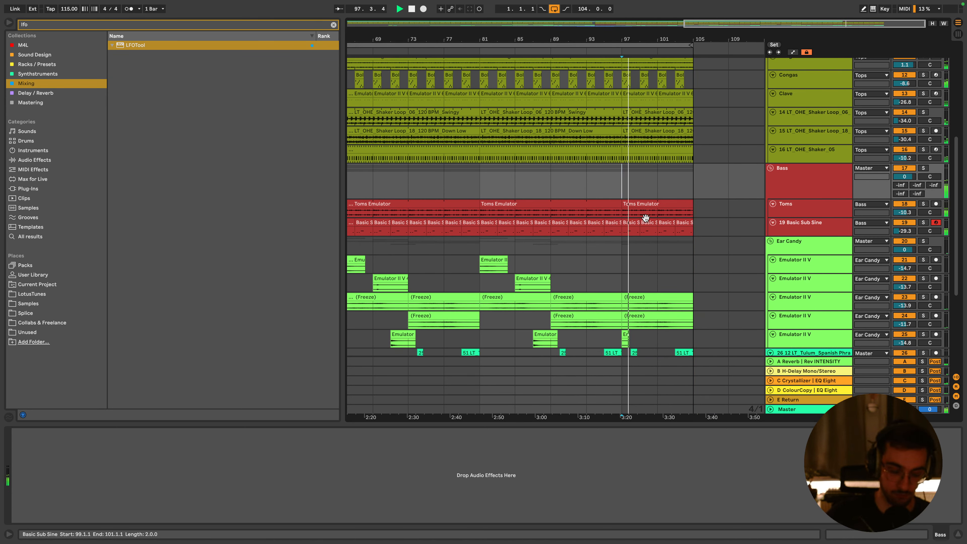
scroll(642, 304, "down", 5)
left_click(642, 305)
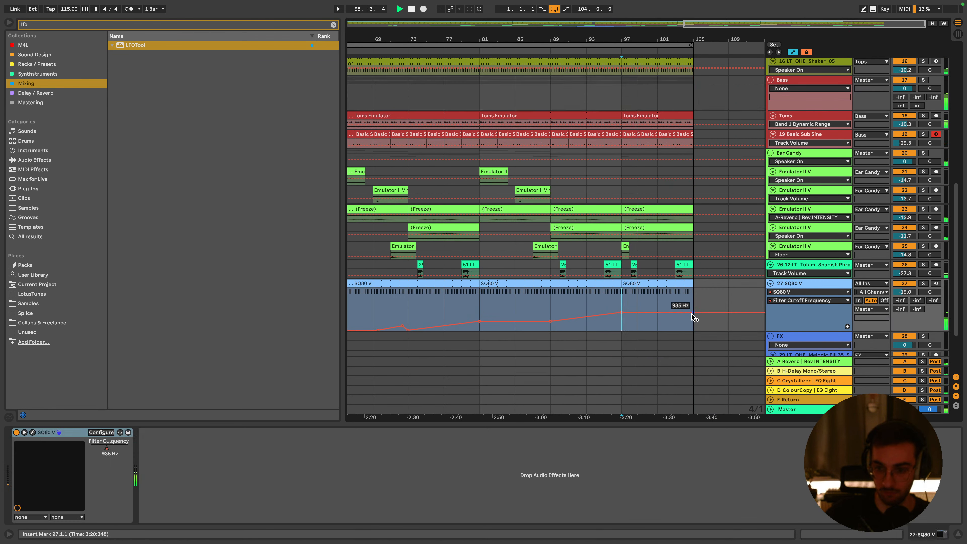
Duplicate the time from bar 97 to 105 across all tracks, extending the arrangement to bar 113
left_click(656, 291)
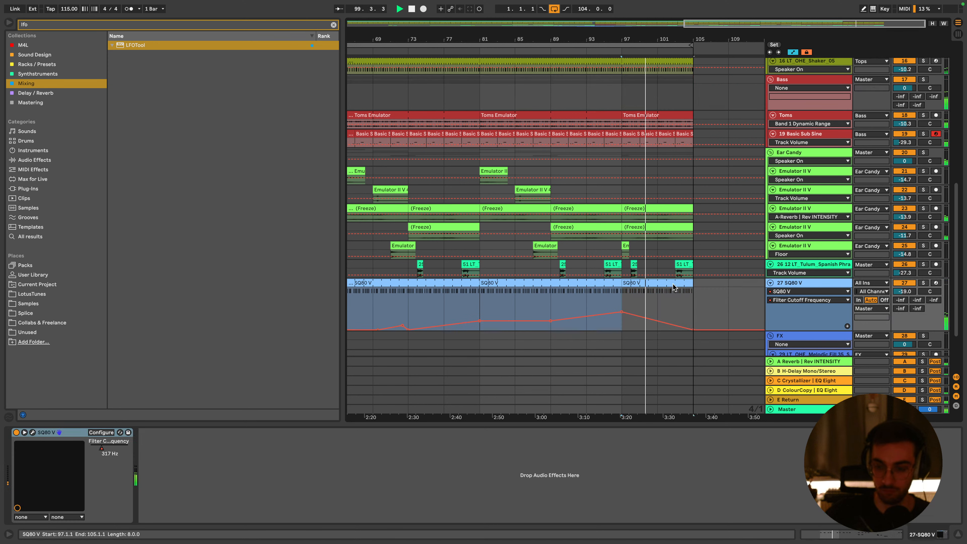
scroll(670, 267, "down", 3)
key("ctrl+d")
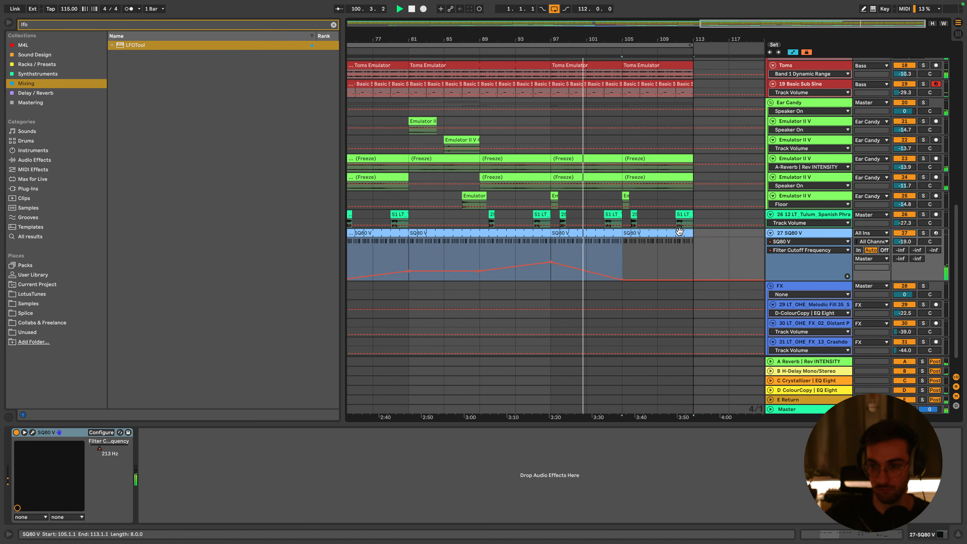
Delete the Toms and Basic Sub Sine clips between bars 105 and 113 with the automation lanes hidden
key("a")
scroll(652, 202, "up", 6)
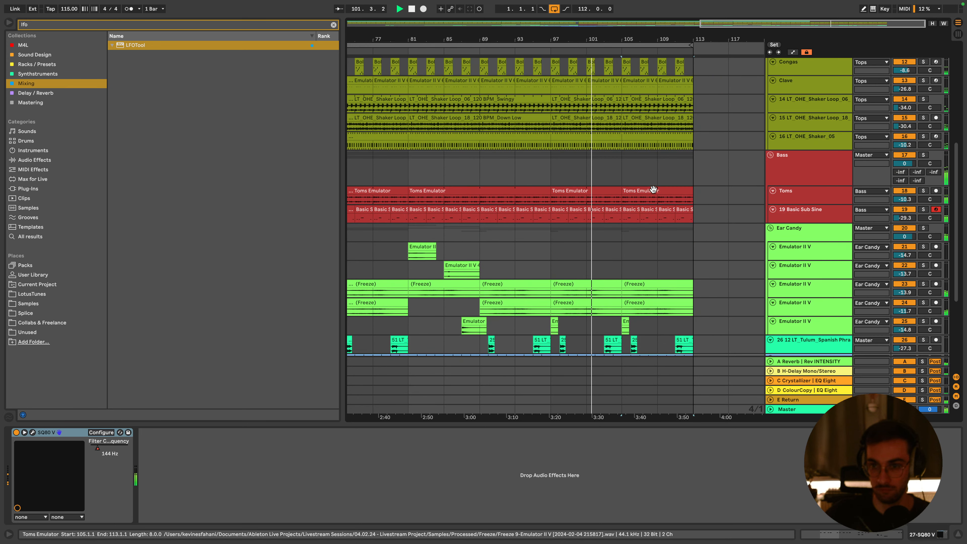
left_click(629, 211)
left_click(674, 194, "shift")
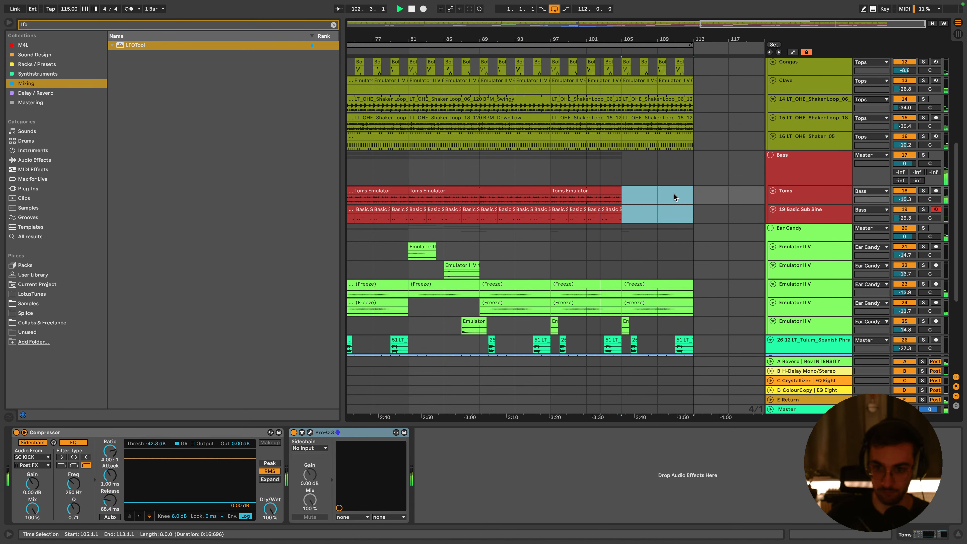
key("Delete")
Copy the FX clips on tracks 29 to 31 from bar 41 to start at bar 93, and audition them from bar 97
scroll(633, 202, "up", 6)
scroll(639, 232, "up", 4)
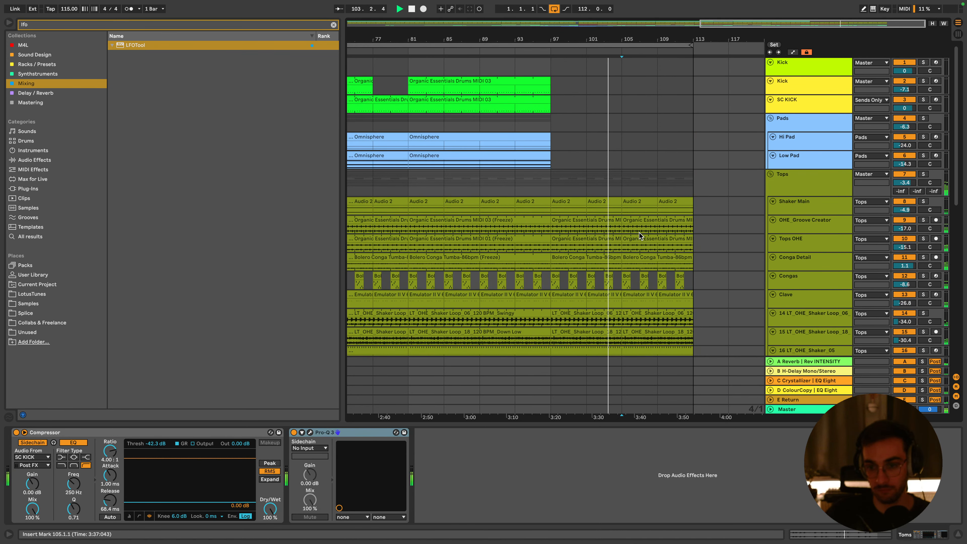
scroll(641, 251, "down", 16)
left_click(629, 209)
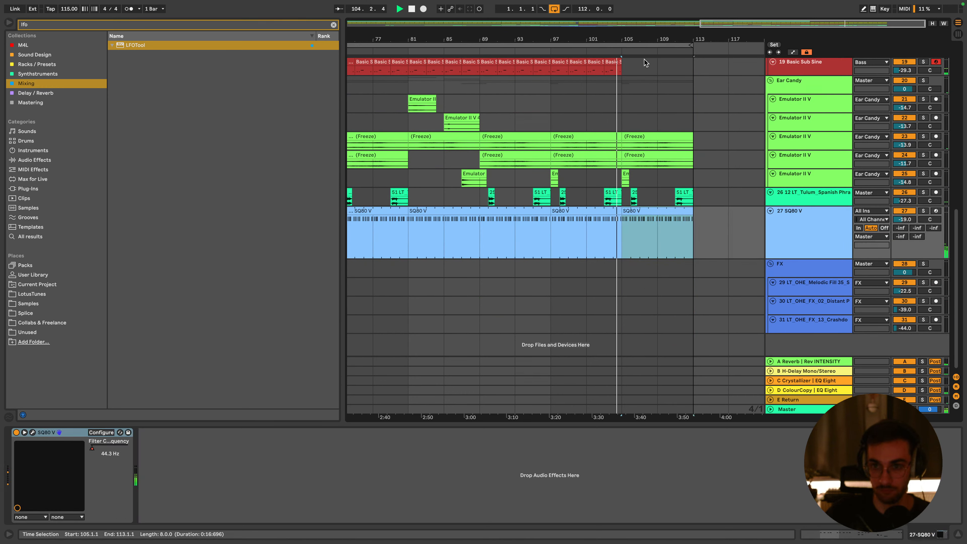
left_click_drag(644, 39, 642, 21)
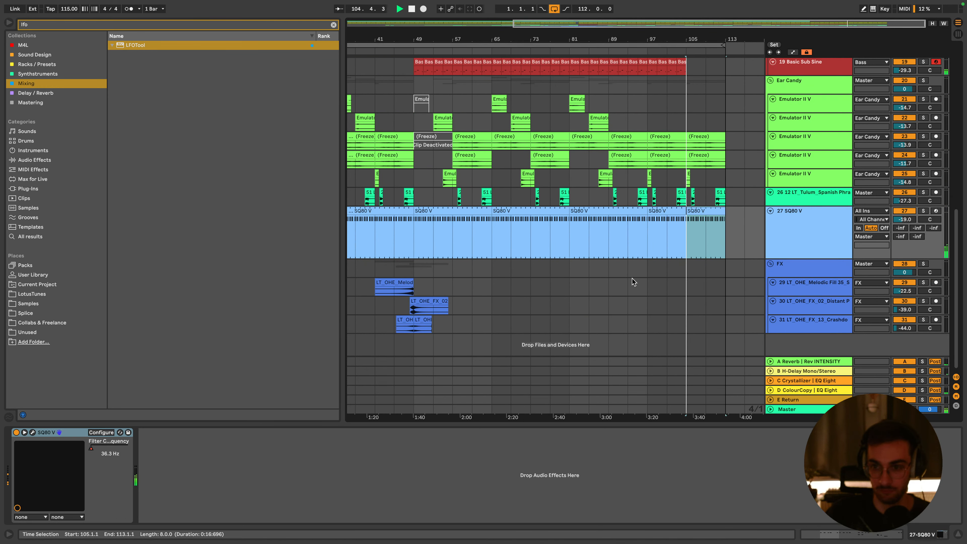
left_click(406, 283)
left_click(460, 326, "shift")
left_click_drag(416, 322, 669, 323)
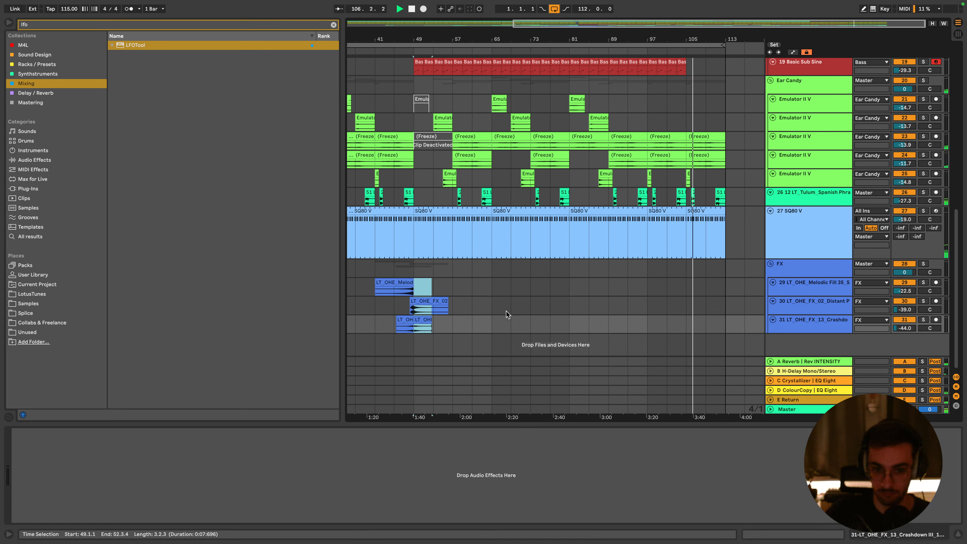
left_click_drag(366, 281, 492, 363)
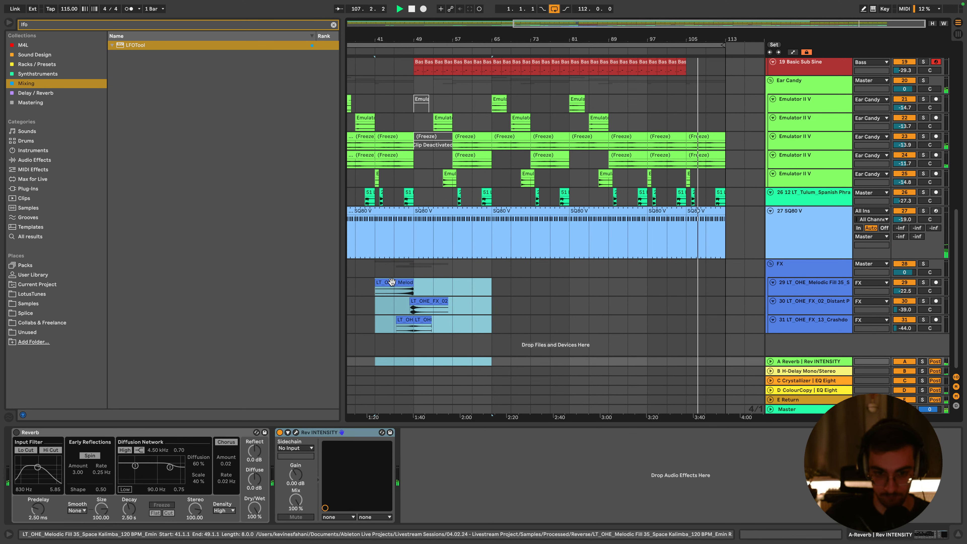
left_click_drag(389, 287, 641, 287)
key("space")
key("space")
left_click(651, 273)
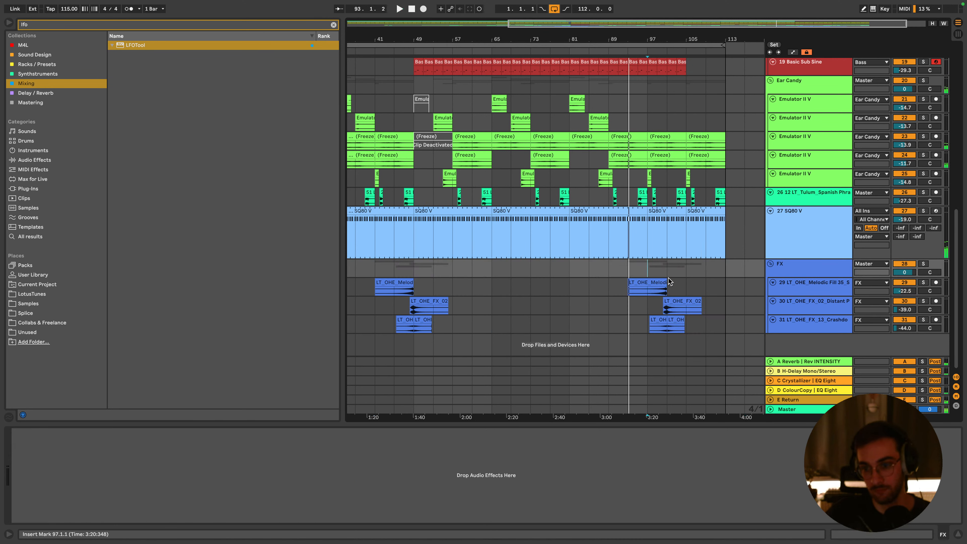
Move the copied FX clips so that they start at bar 101, and play back the result
scroll(667, 301, "up", 10)
scroll(669, 323, "down", 8)
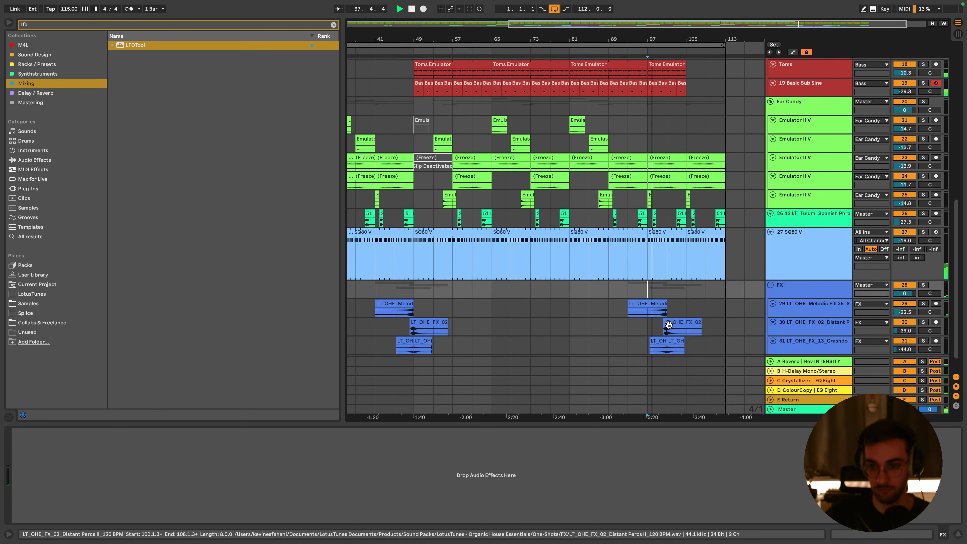
left_click(650, 303)
left_click(717, 341, "shift")
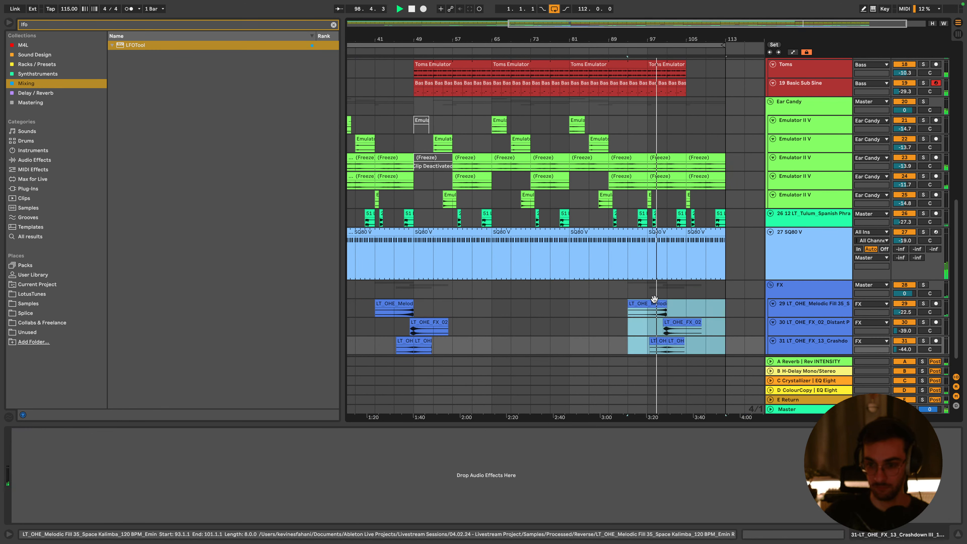
left_click_drag(662, 305, 699, 311)
left_click(686, 289)
key("space")
key("space")
Move the copied FX clips so that they start at bar 97, and restart playback near bar 101
mouse_move(690, 41)
left_mouse_down()
mouse_move(684, 76)
mouse_move(558, 66)
left_mouse_up()
left_click(578, 304)
scroll(689, 348, "down", 2)
left_click(695, 321, "shift")
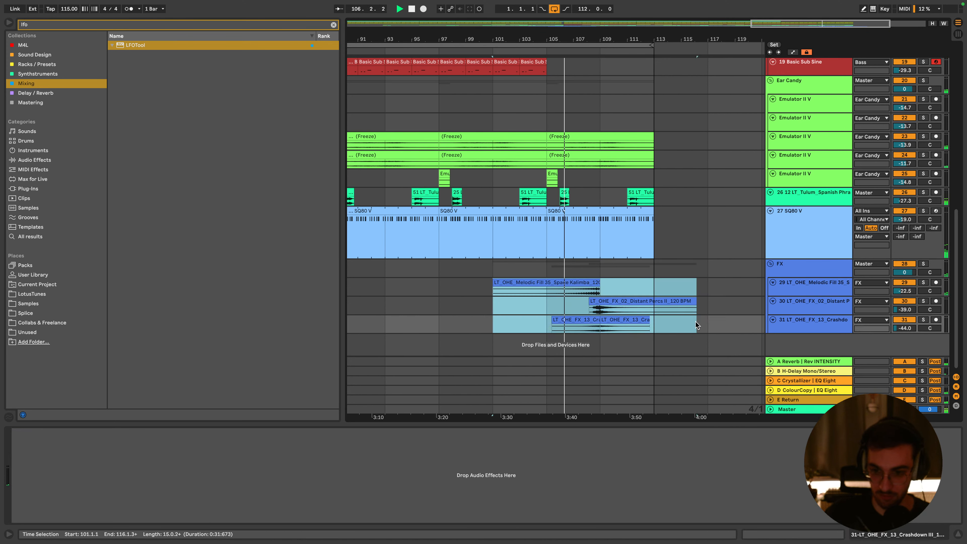
left_click_drag(609, 318, 556, 319)
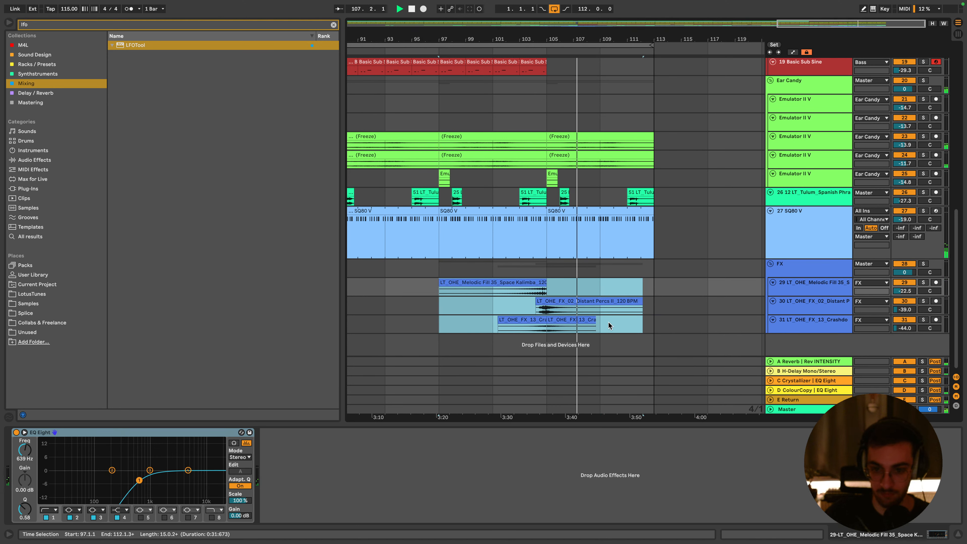
left_click(509, 265)
key("space")
key("space")
Deactivate the two frozen Emulator II V clips on tracks 23 and 24 between bars 105 and 113
scroll(543, 278, "up", 4)
left_click(570, 299)
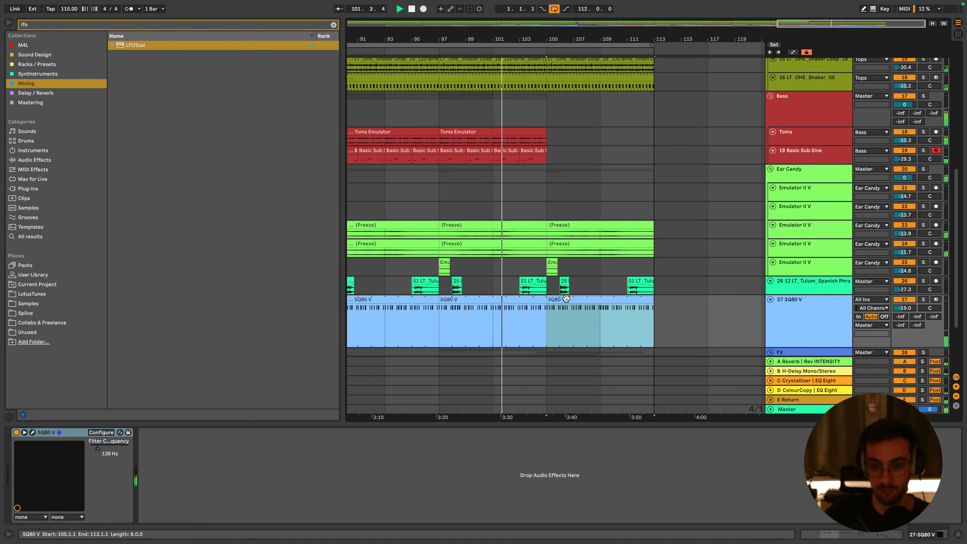
scroll(576, 237, "down", 3)
scroll(574, 223, "up", 2)
left_click(567, 214)
left_click(588, 194, "shift")
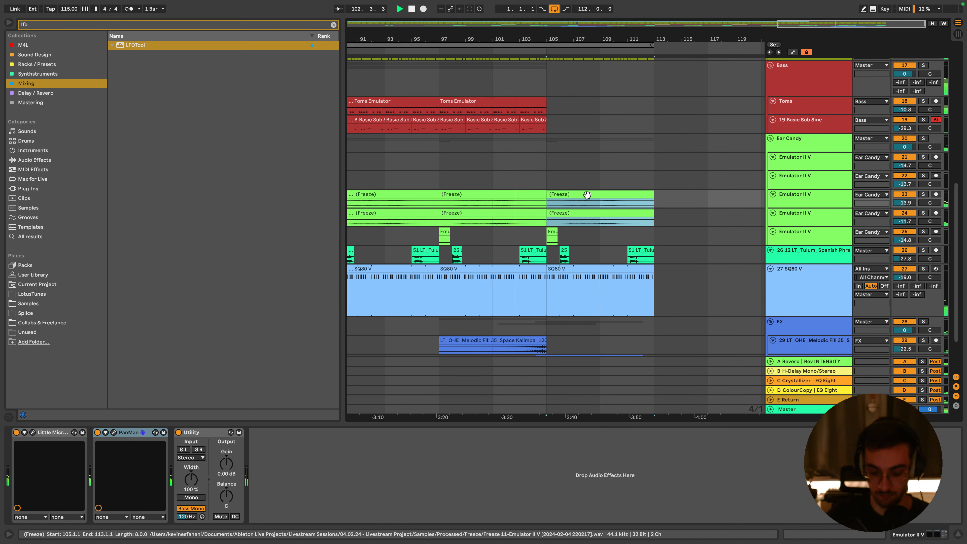
Set the fixed grid to 1/8 and enlarge the Ear Candy group track to show its sends
right_click(552, 175)
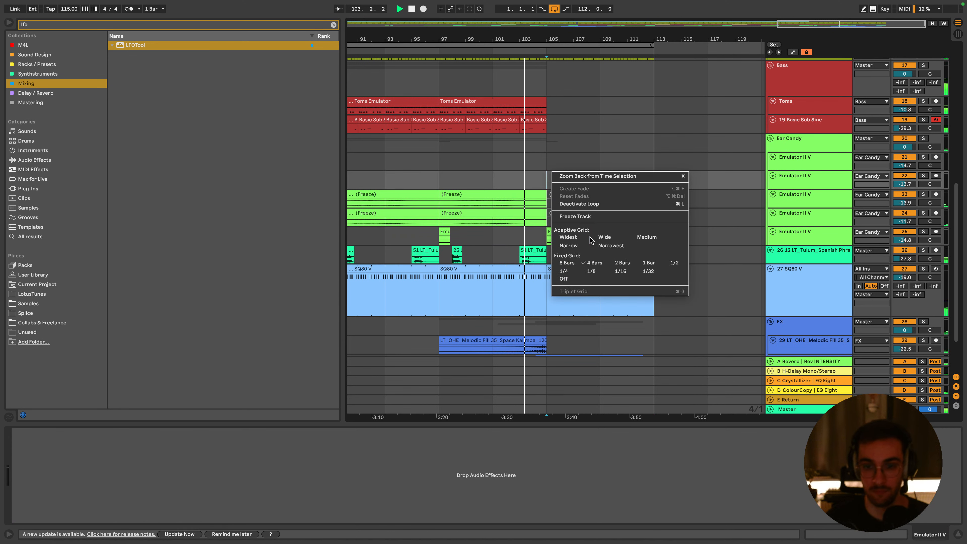
left_click(592, 272)
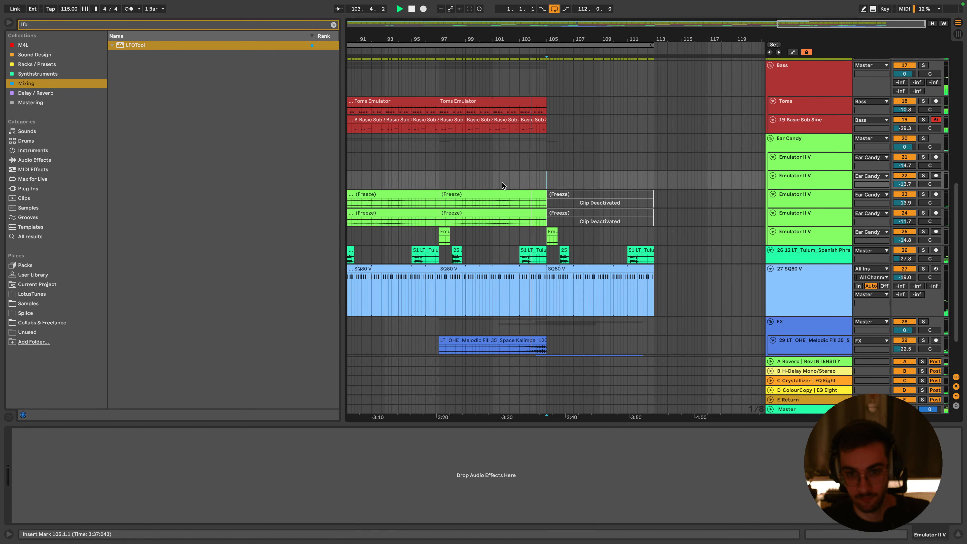
left_click(800, 145)
left_click_drag(797, 152, 794, 177)
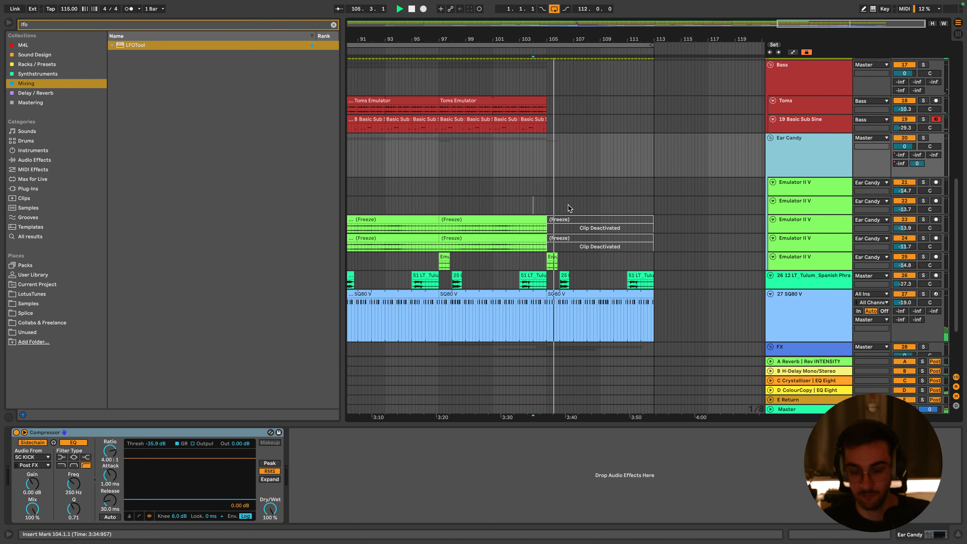
Duplicate the Toms and Basic Sub Sine clips of bars 97 to 105 into bars 105 to 113, and play them
scroll(567, 210, "down", 4)
scroll(569, 191, "up", 1)
left_click(570, 179)
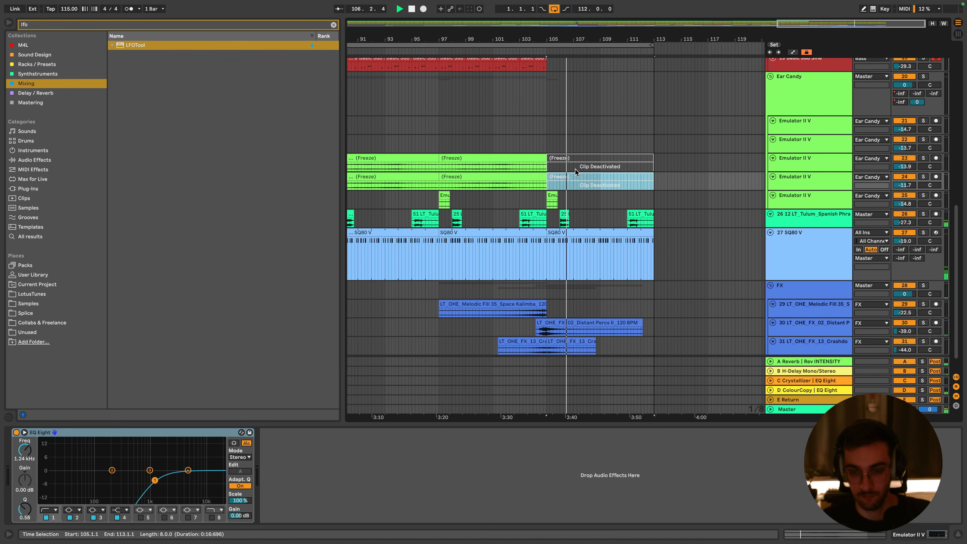
scroll(574, 172, "up", 5)
left_click(535, 146)
key("space")
left_click(481, 127, "shift")
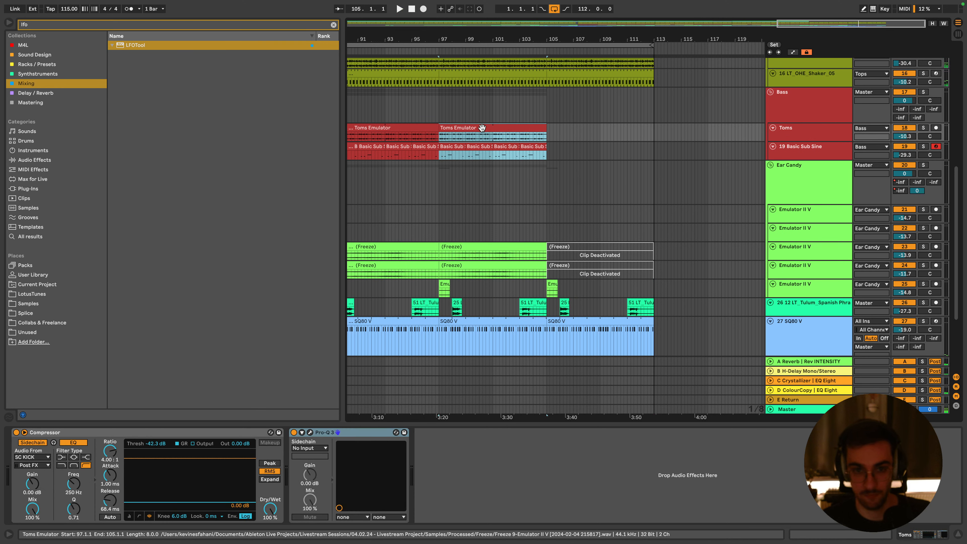
key("super+d")
key("space")
scroll(566, 181, "up", 5)
scroll(566, 183, "up", 3)
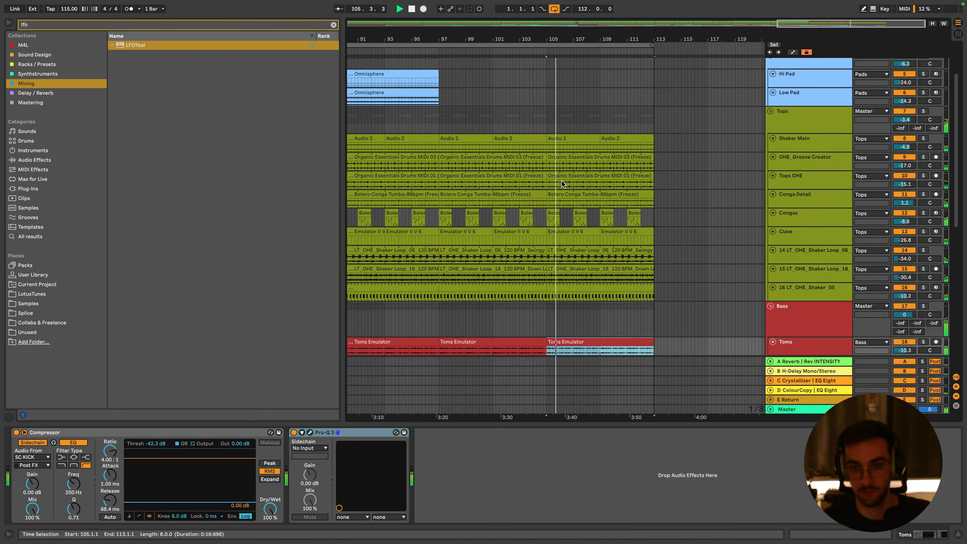
Reactivate the two frozen Emulator II V clips between bars 105 and 113, and resume playback
scroll(566, 183, "down", 8)
left_click(570, 155)
left_click(567, 137, "shift")
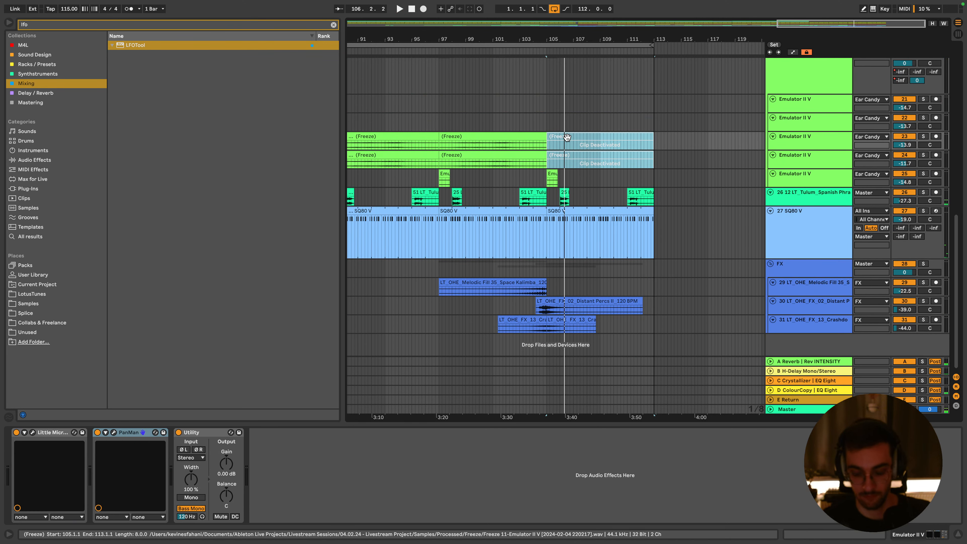
key("0")
key("space")
Deactivate the Toms and Basic Sub Sine clips between bars 105 and 113
scroll(563, 146, "up", 5)
left_click(559, 162)
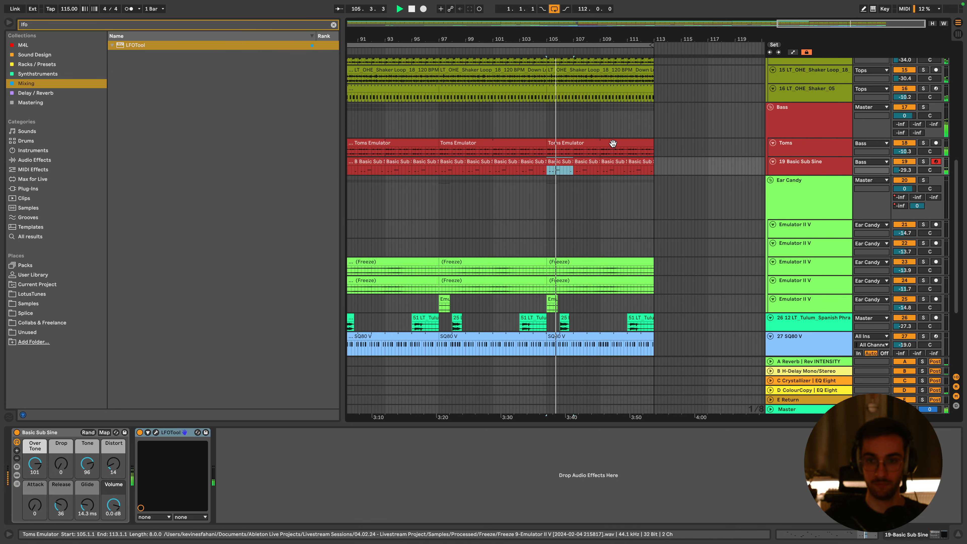
left_click(612, 144, "shift")
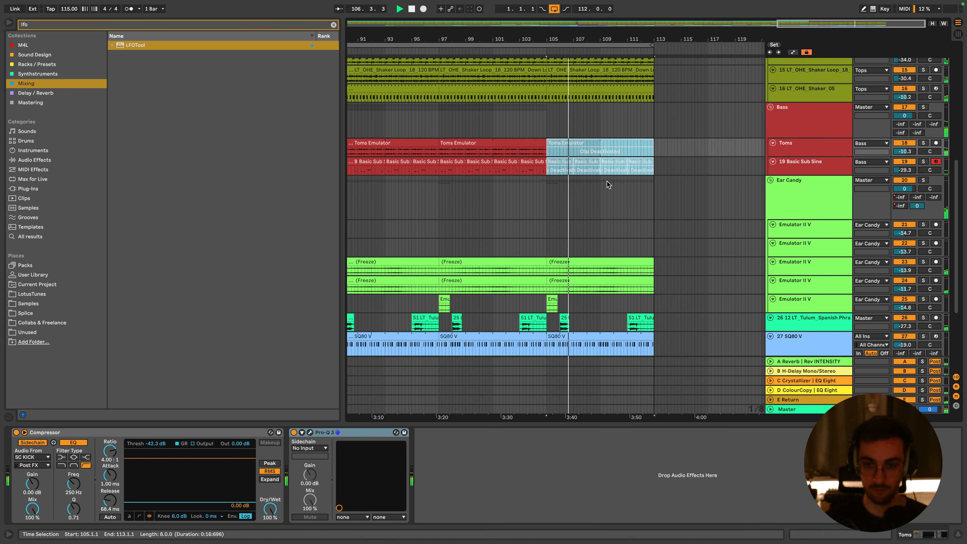
scroll(607, 181, "down", 3)
key("0")
Remove the Ear Candy group's send to E-Return after checking that return track for effects
left_click(798, 121)
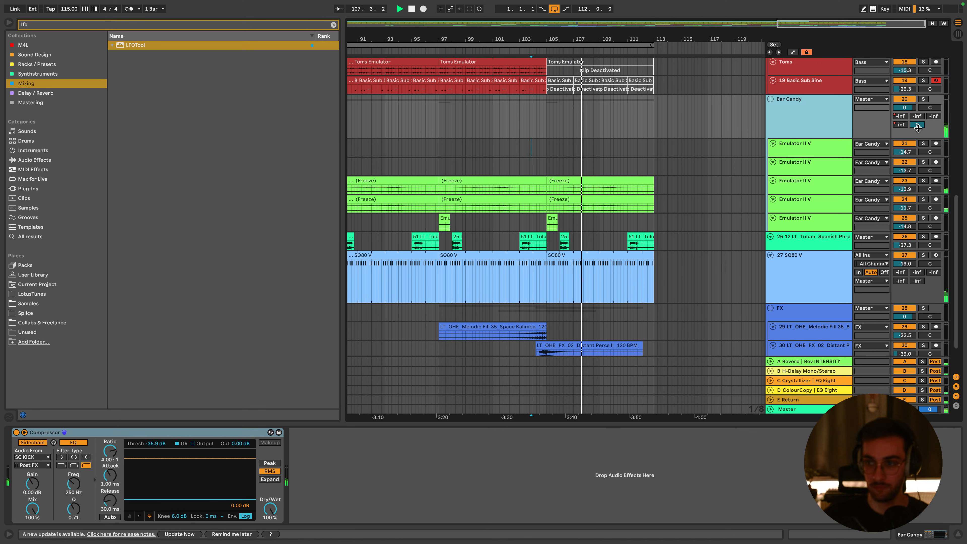
left_click(917, 125)
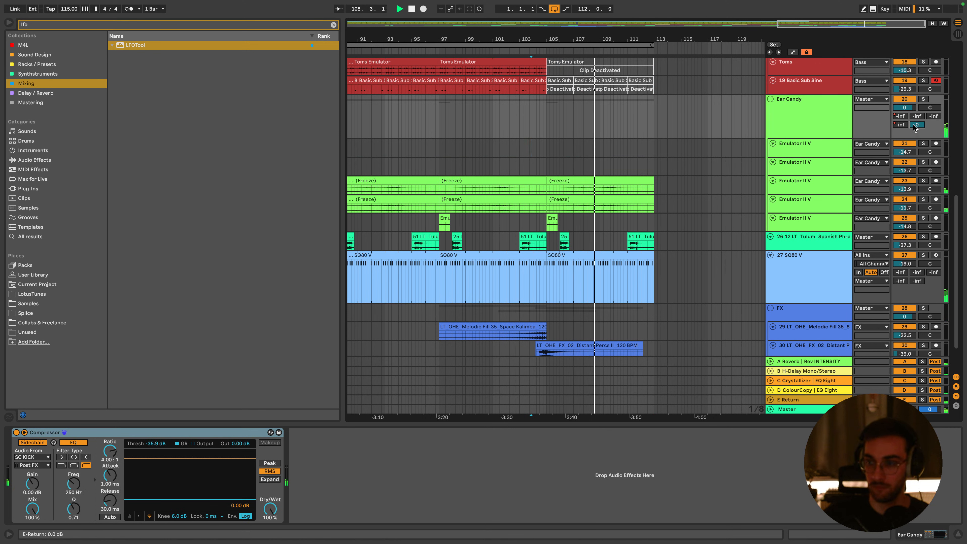
left_click(799, 401)
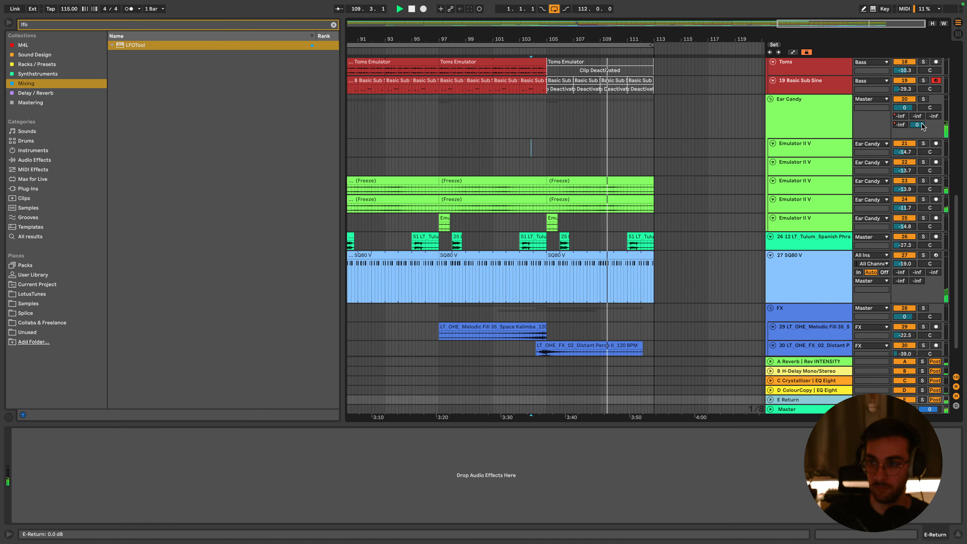
Automate the Ear Candy group's D-ColourCopy send to rise from bar 103 to about -1.0 dB at bar 105
key("a")
left_click(523, 136)
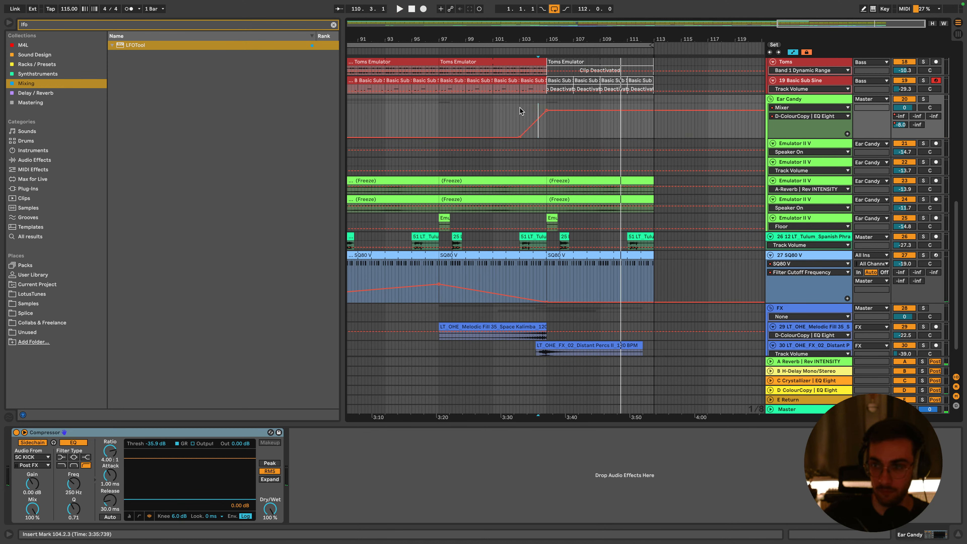
left_click(804, 390)
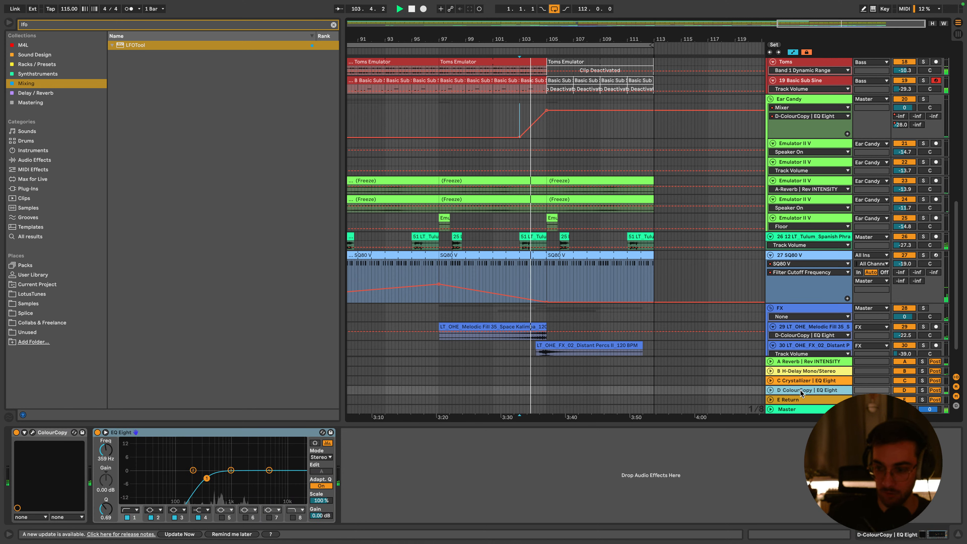
scroll(617, 234, "up", 5)
left_click_drag(557, 229, 557, 223)
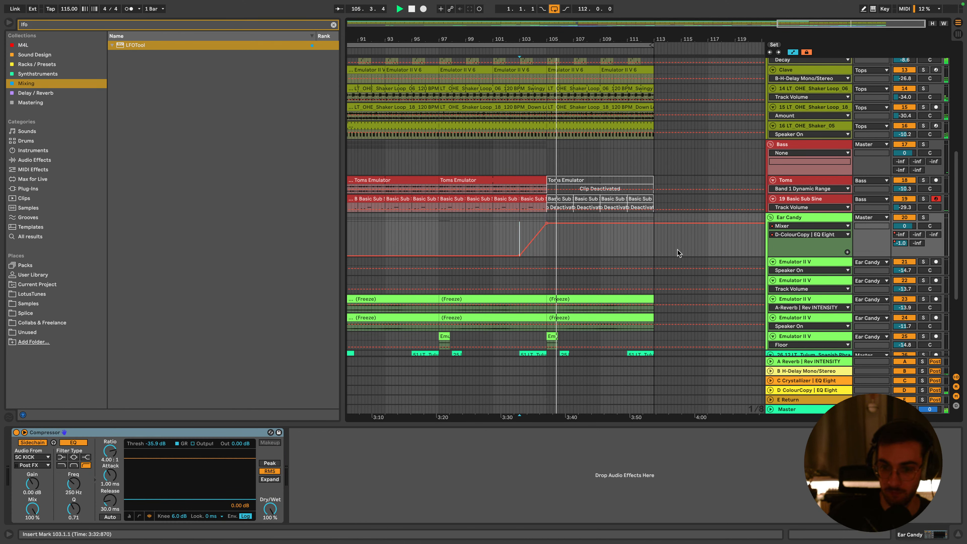
Show the whole arrangement and set the fixed grid to 2 Bars
left_click(566, 199)
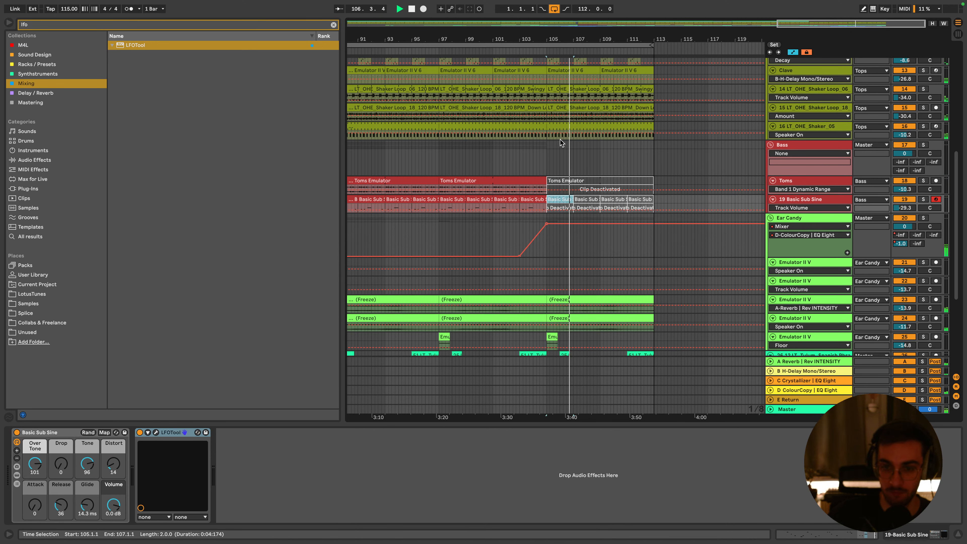
left_click_drag(533, 40, 533, 8)
right_click(550, 230)
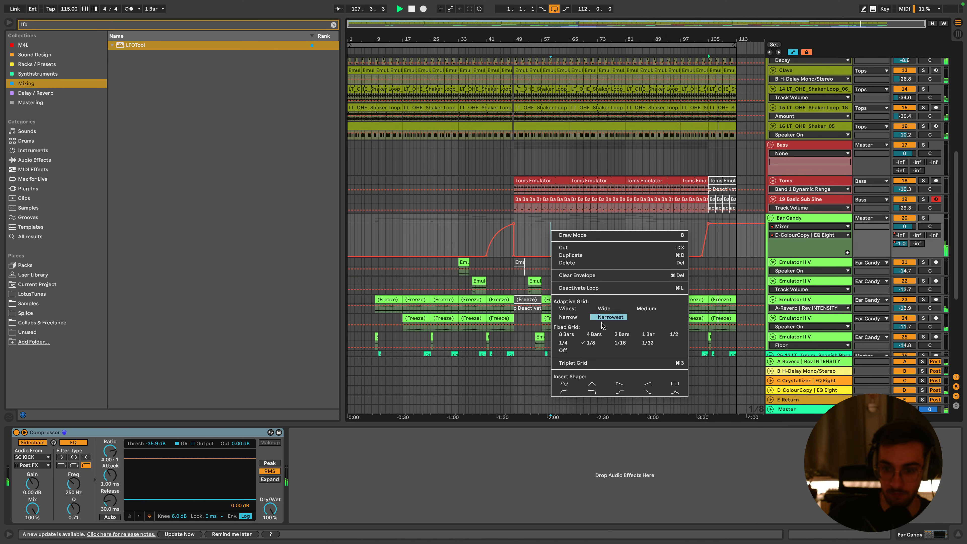
left_click(618, 335)
Duplicate the Hi Pad and Low Pad Omnisphere clips of bars 81 to 97 into bars 97 to 113, and play them
key("space")
scroll(688, 234, "up", 7)
left_click(656, 181)
left_click(655, 163, "shift")
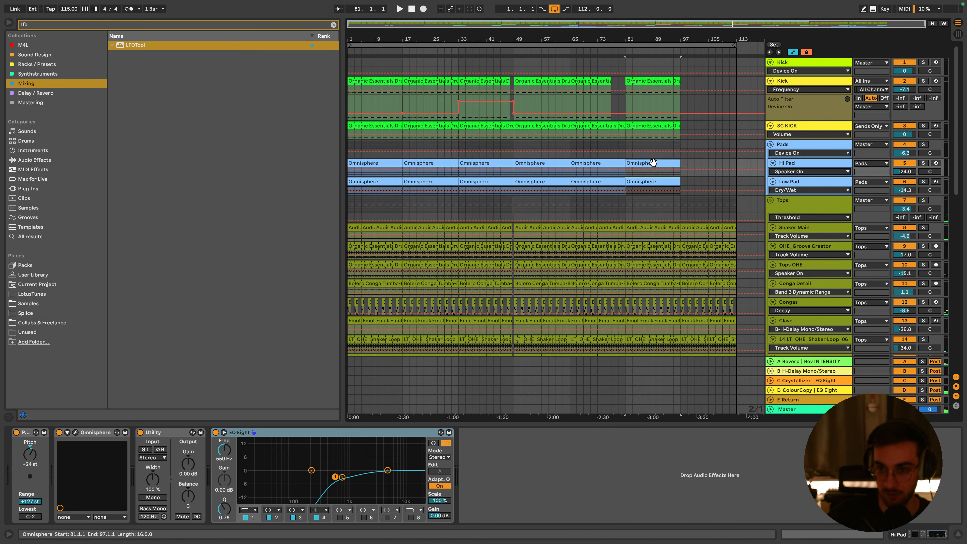
key("super+d")
scroll(714, 186, "down", 4)
key("space")
Delete the D-ColourCopy send ramp between bars 103 and 105 on the Ear Candy group
scroll(712, 198, "down", 6)
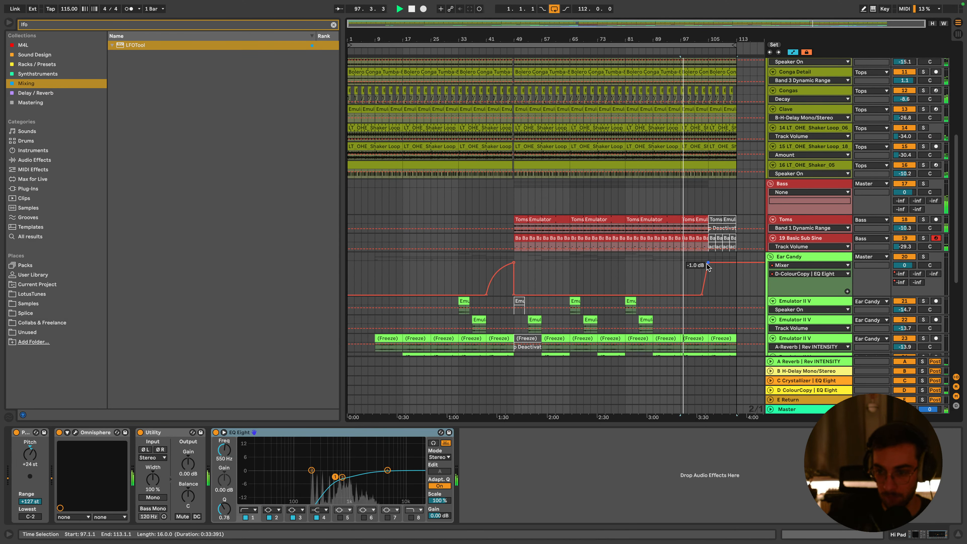
left_click(708, 263)
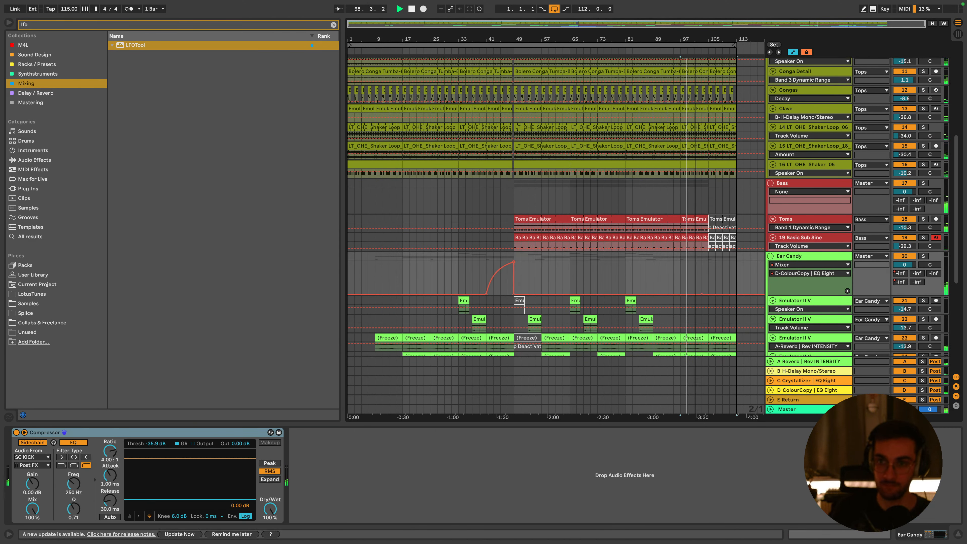
left_click_drag(701, 40, 595, 179)
scroll(598, 190, "down", 1)
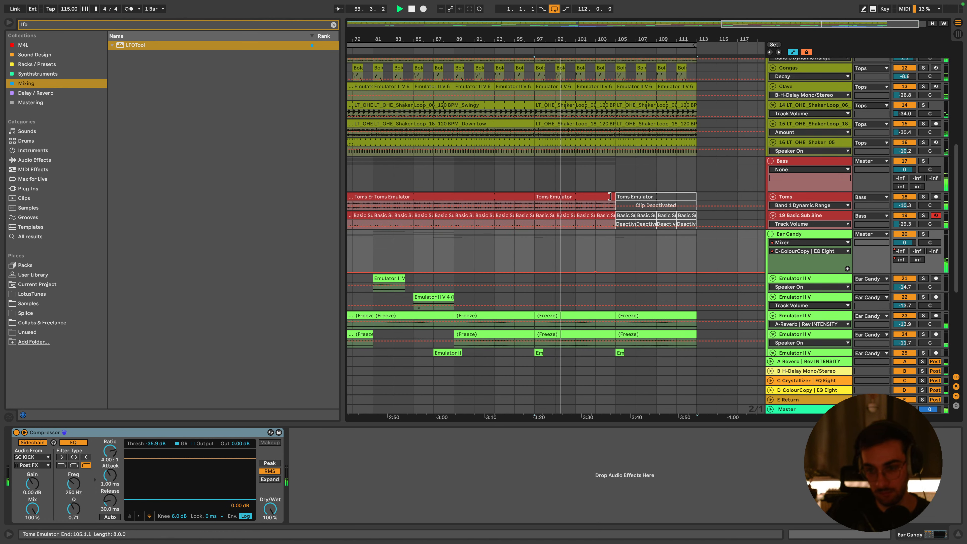
Deactivate all Tops clips from Shaker Main down to LT_OHE_Shaker_05 between bars 105 and 113
left_click(610, 167)
scroll(636, 207, "down", 2)
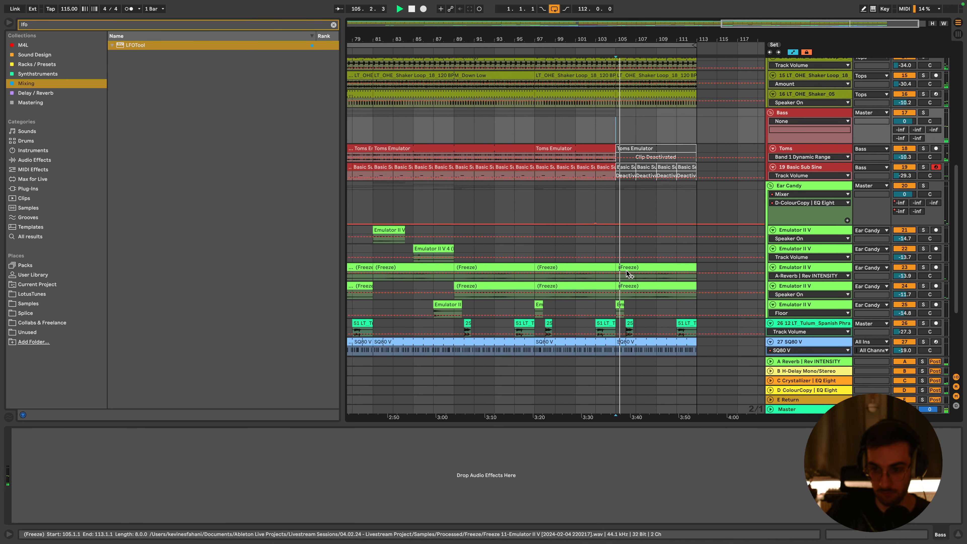
scroll(631, 214, "up", 2)
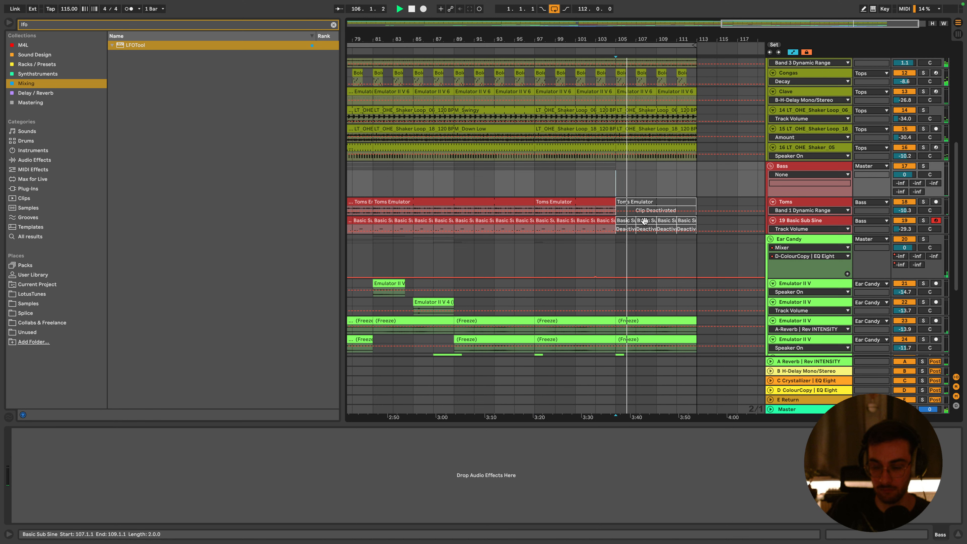
left_click(626, 222)
scroll(666, 223, "up", 2)
left_click(629, 198)
scroll(649, 197, "up", 4)
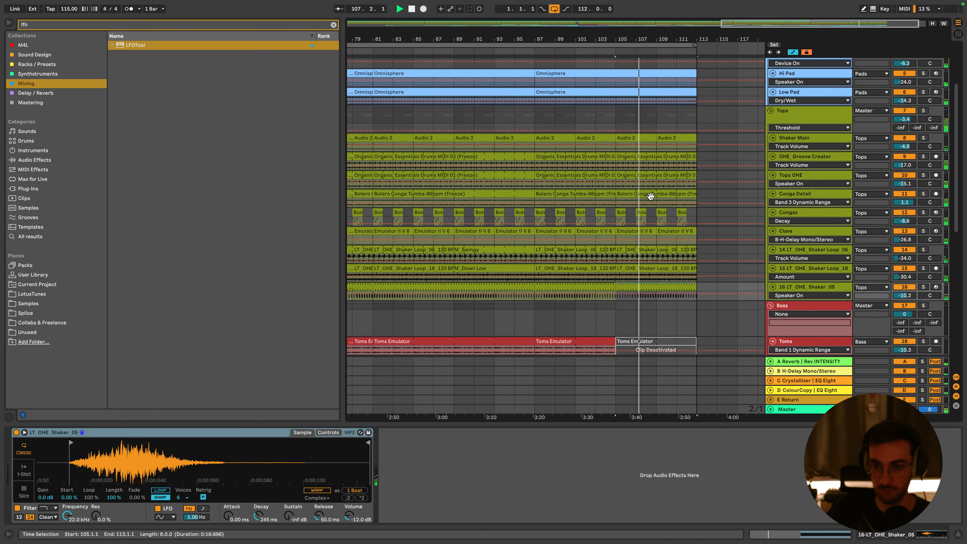
left_click(666, 139, "shift")
key("0")
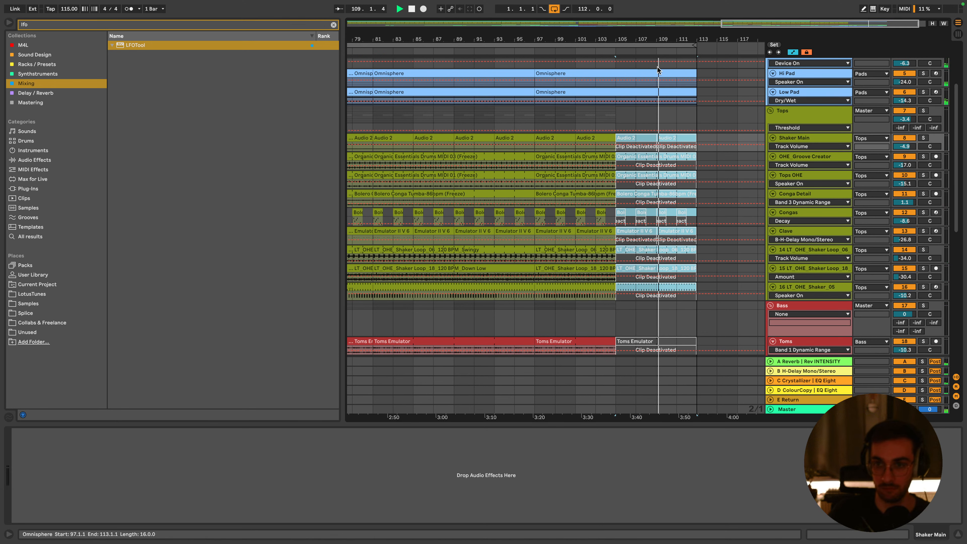
Extend the arrangement loop to a length of 140 bars and set the fixed grid to 8 Bars
left_click_drag(694, 46, 857, 65)
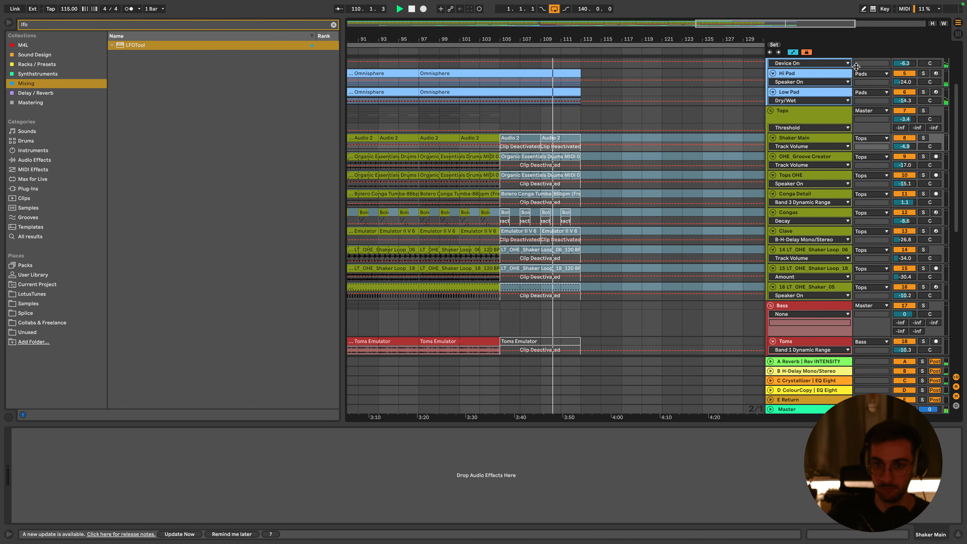
left_click_drag(512, 39, 533, 15)
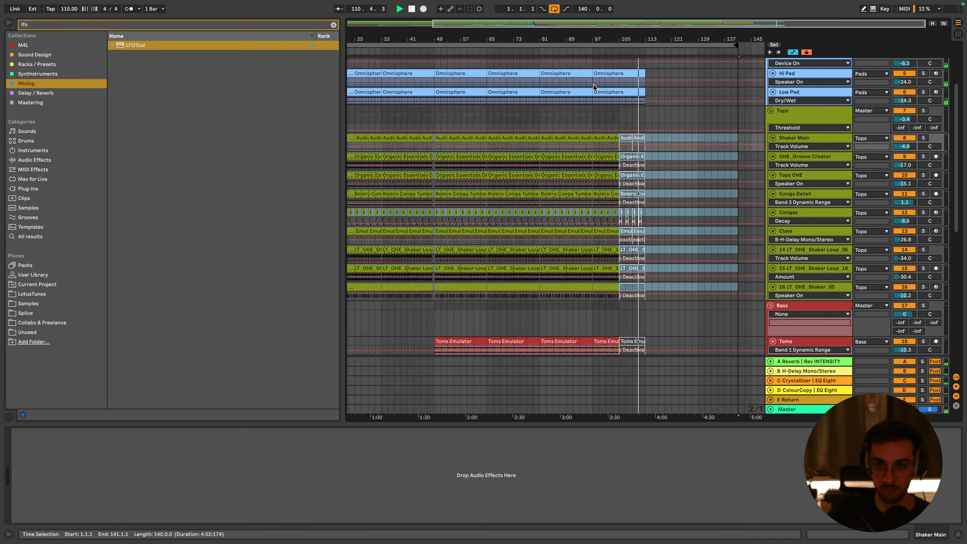
left_click(431, 129)
scroll(436, 119, "down", 8)
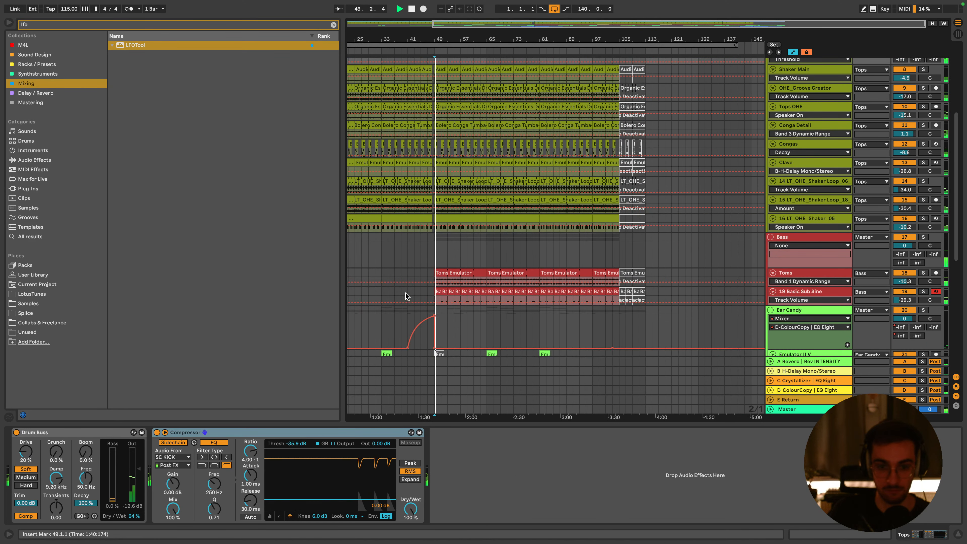
right_click(381, 163)
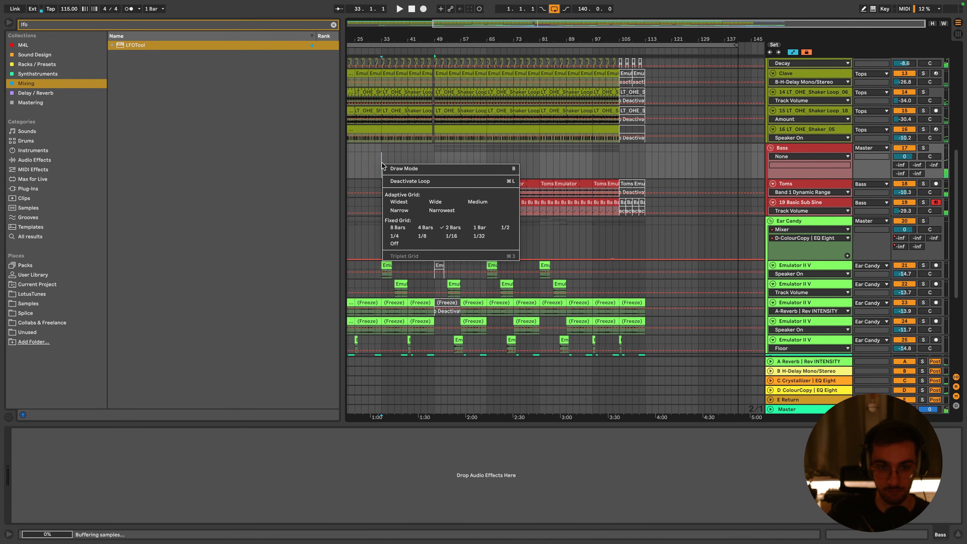
left_click(396, 227)
Duplicate bars 33 to 113 of all tracks directly after bar 113
left_click_drag(378, 148, 518, 500)
scroll(416, 361, "up", 5)
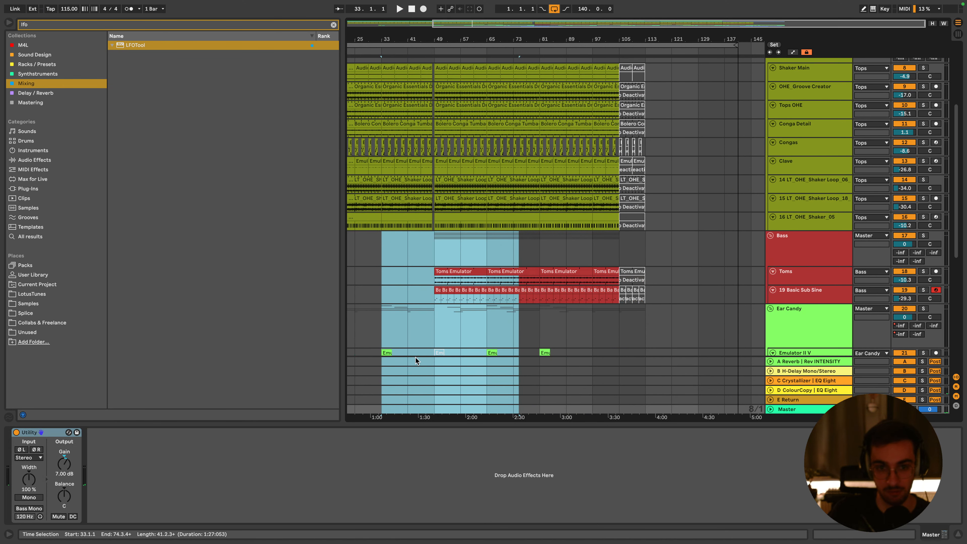
scroll(416, 361, "up", 7)
left_click_drag(381, 66, 649, 543)
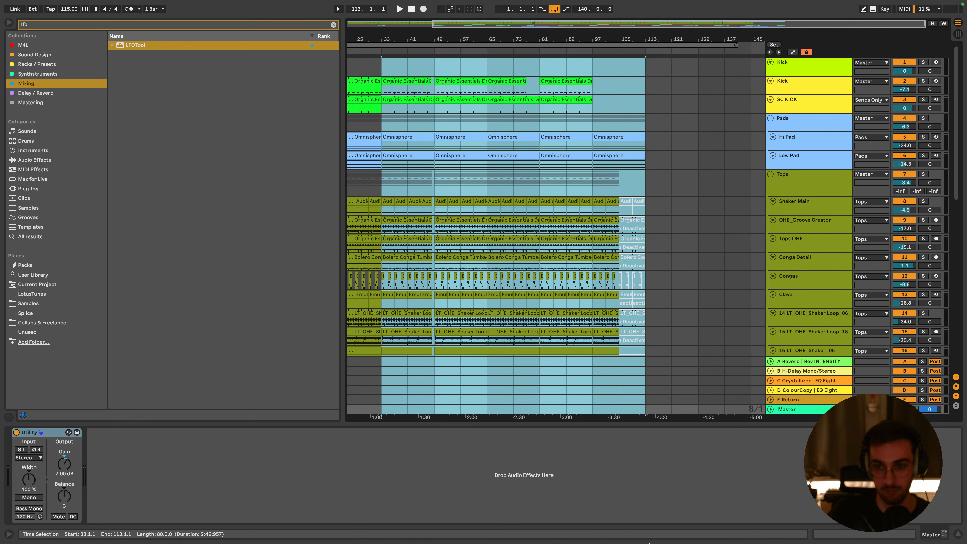
key("super+d")
Play from bar 105 and examine the Ear Candy, SQ80 V and FX tracks around the transition at bar 113
left_click(453, 189)
key("space")
scroll(441, 378, "down", 7)
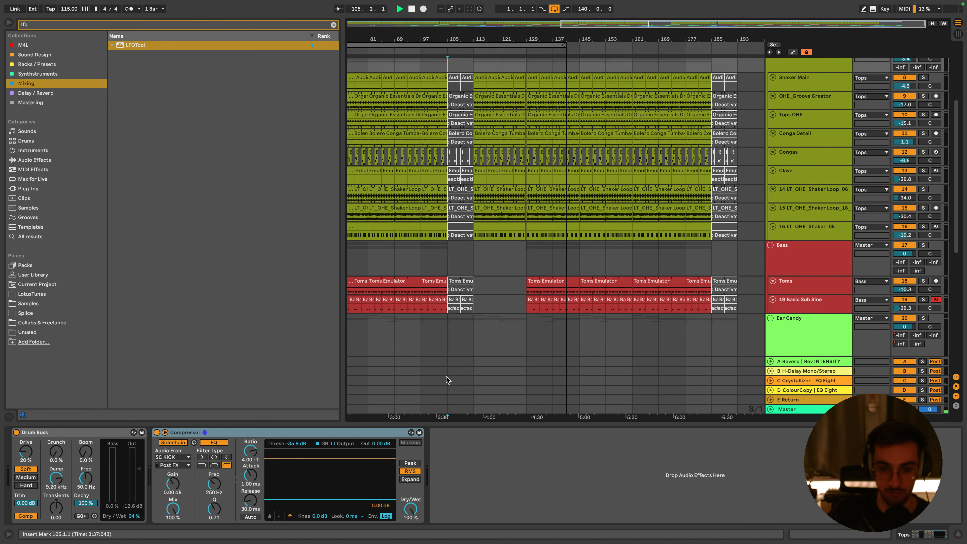
scroll(447, 380, "down", 8)
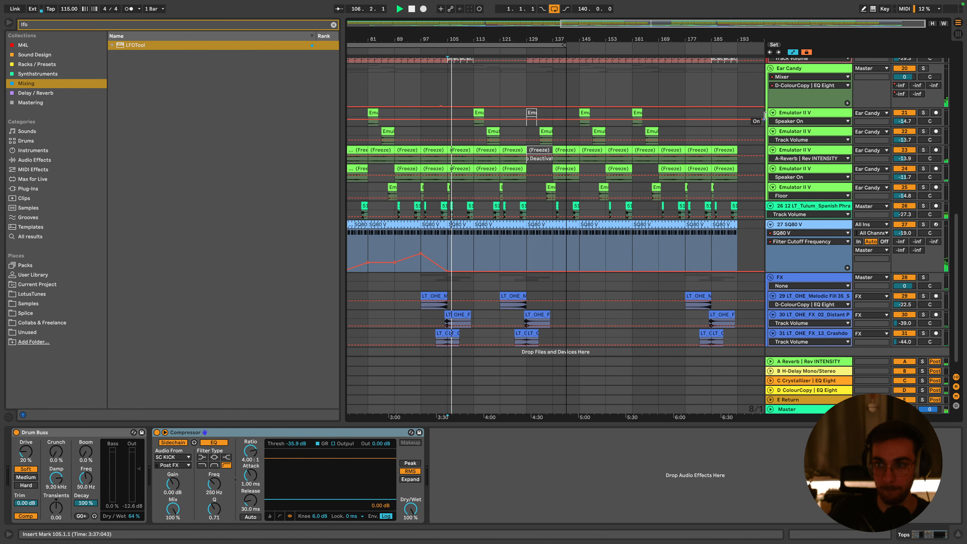
key("a")
left_click_drag(473, 38, 541, 183)
scroll(528, 231, "up", 2)
scroll(528, 232, "down", 3)
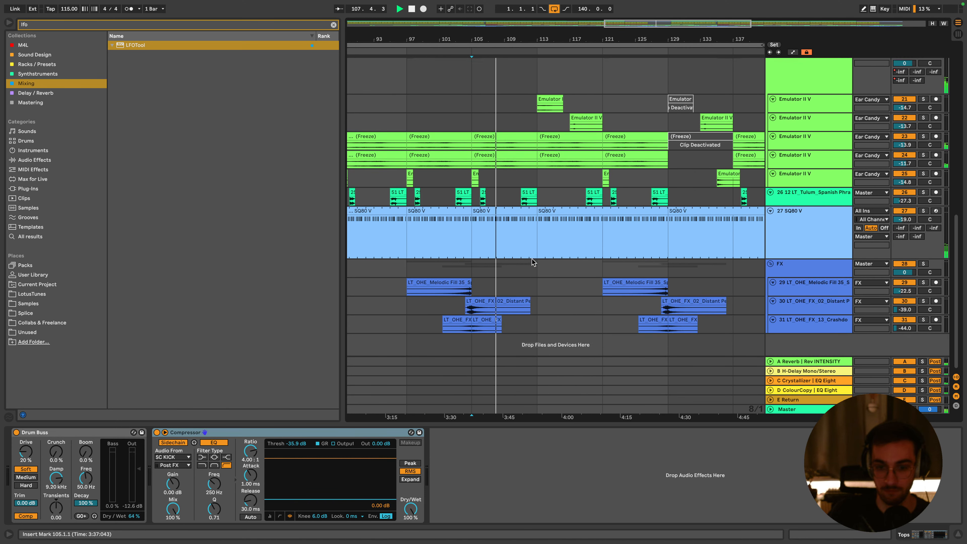
Duplicate the time of bars 105 to 113 across all tracks, extending the breakdown to bar 121
left_click(475, 301)
scroll(527, 273, "up", 20)
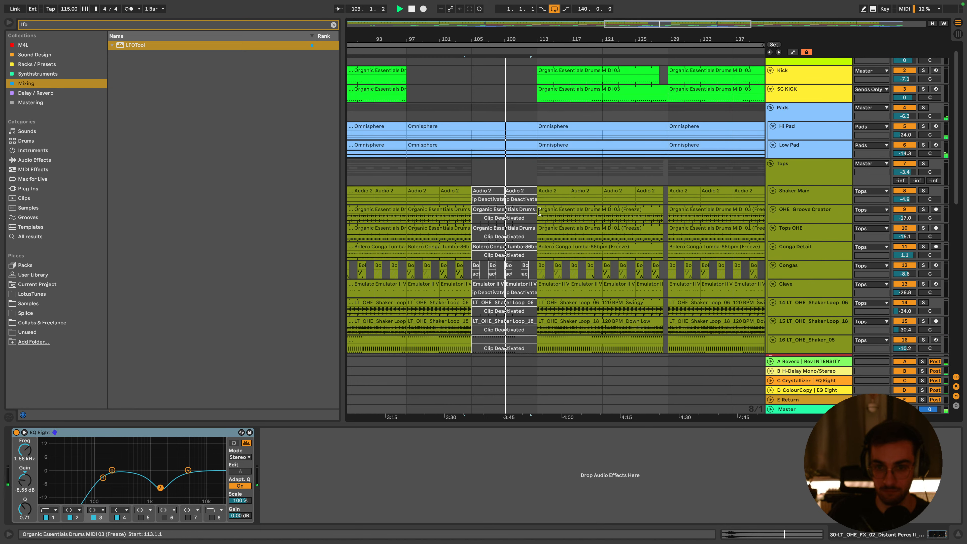
left_click(518, 192)
key("super+shift+d")
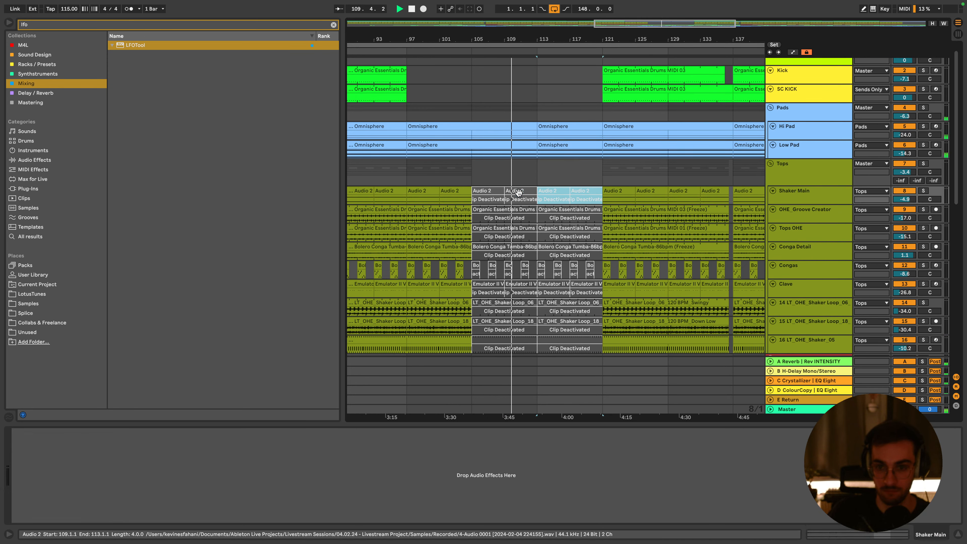
Deactivate the LT_OHE_FX_13 Crashdown III clip at bar 113 and continue playback there
left_click(547, 191)
scroll(571, 229, "down", 6)
scroll(588, 244, "down", 15)
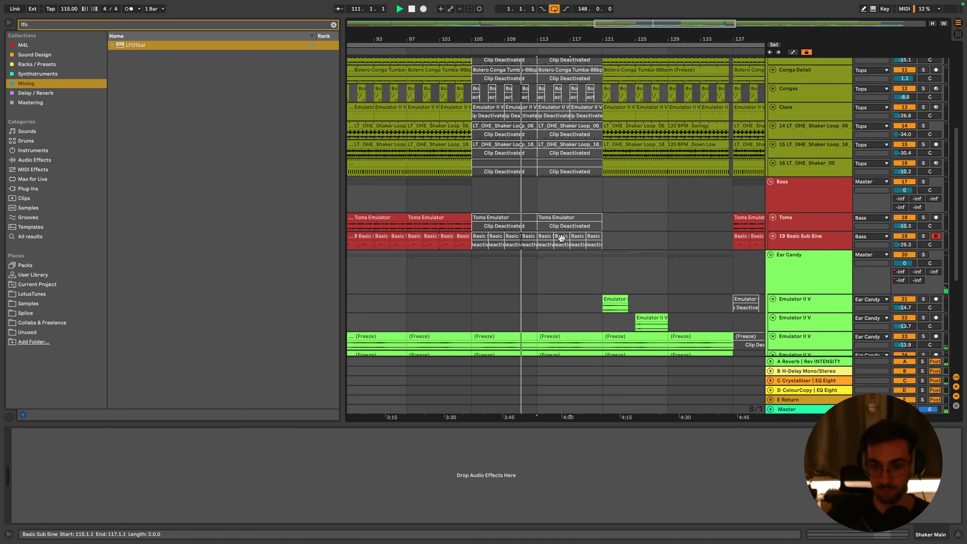
scroll(555, 295, "down", 5)
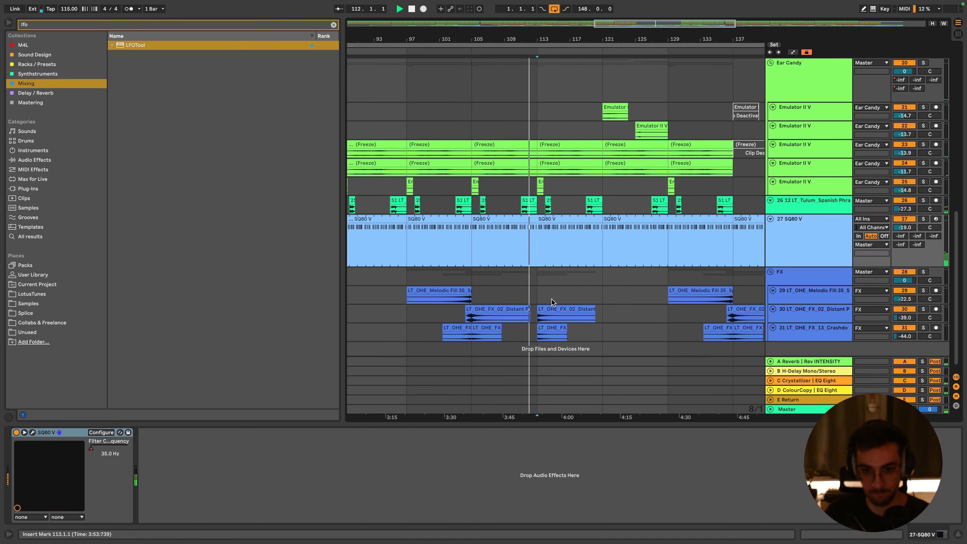
left_click(548, 314)
left_click(552, 331)
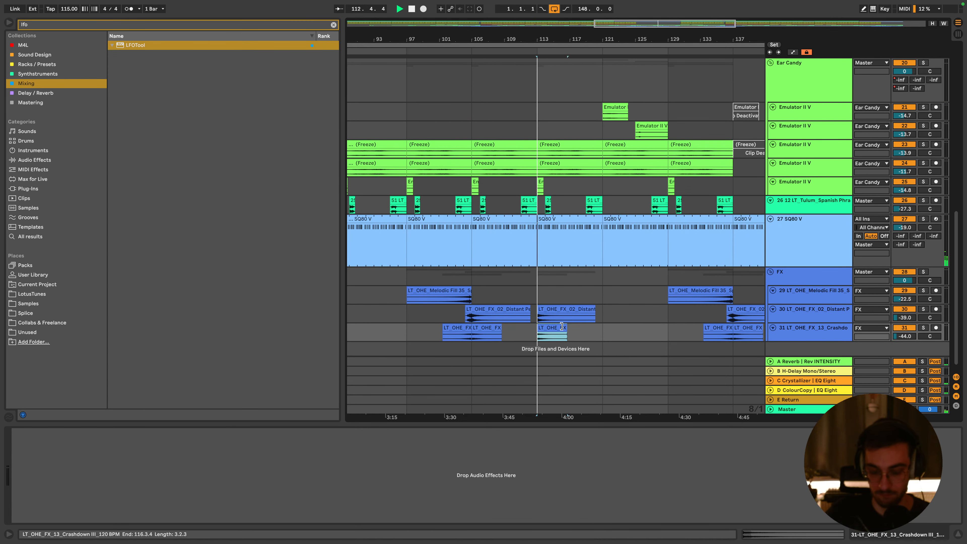
key("0")
left_click(546, 253)
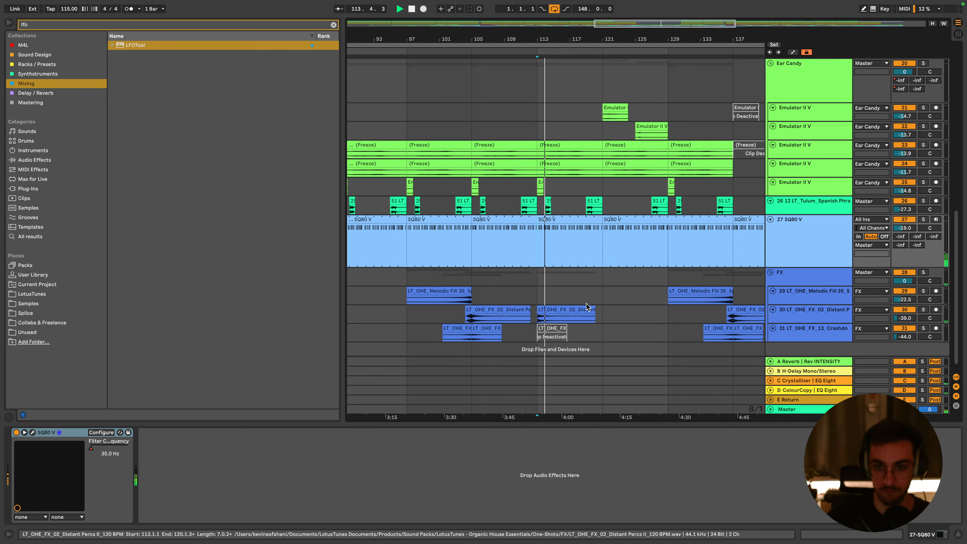
Try to extend the Low Pad Omnisphere clip that starts at bar 97 through to bar 121
scroll(529, 168, "up", 20)
left_click(523, 138)
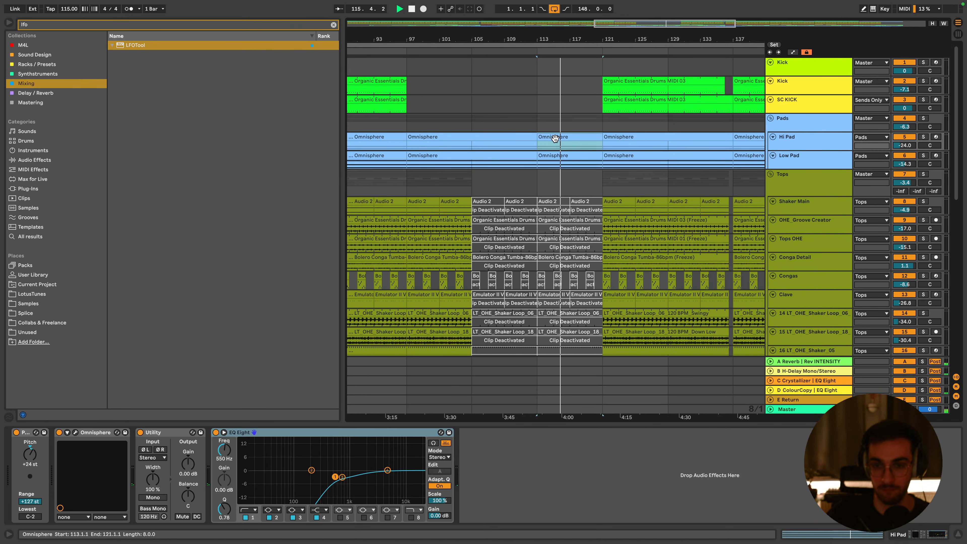
left_click(459, 135)
left_click(527, 162, "shift")
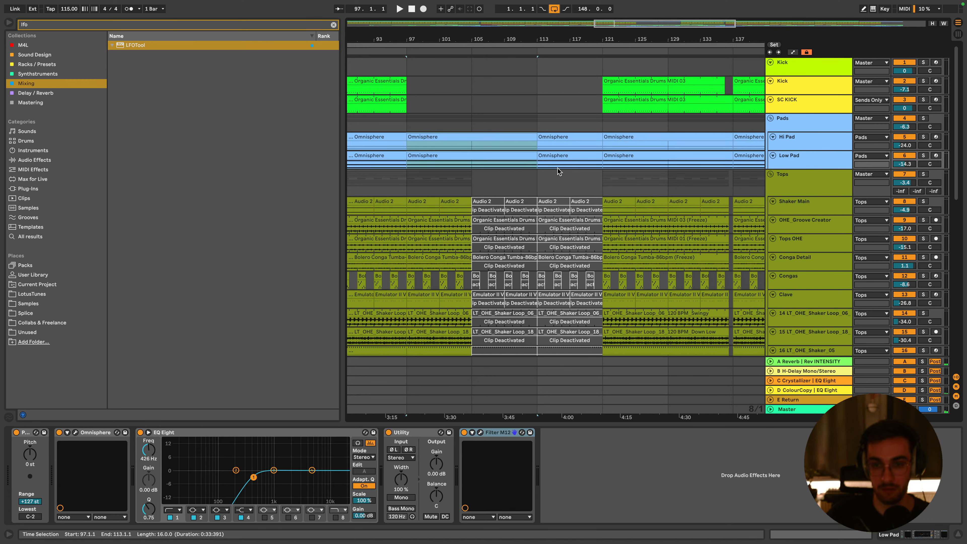
left_click(562, 157)
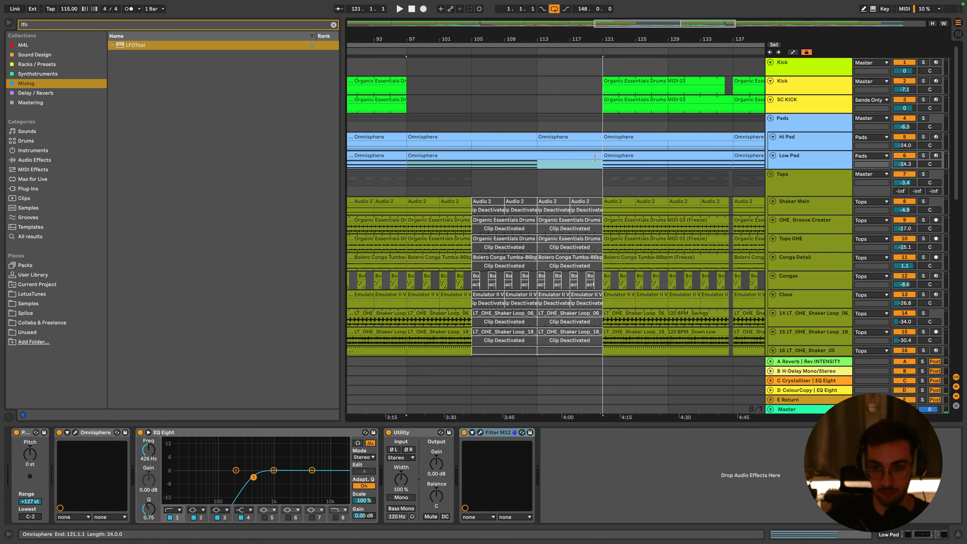
In the Hi Pad clip of bars 113 to 121, move the start of all notes to clip bar 9
left_click(580, 137)
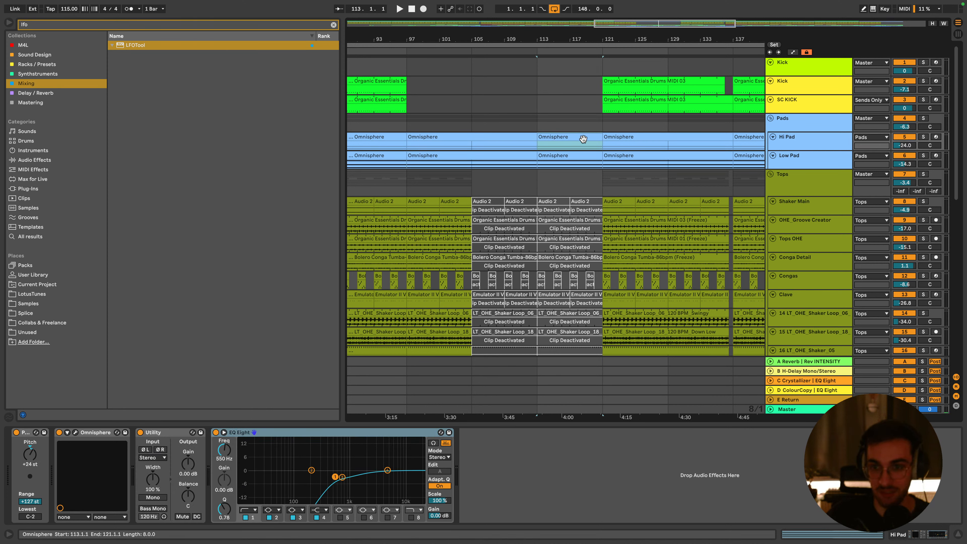
double_click(594, 137)
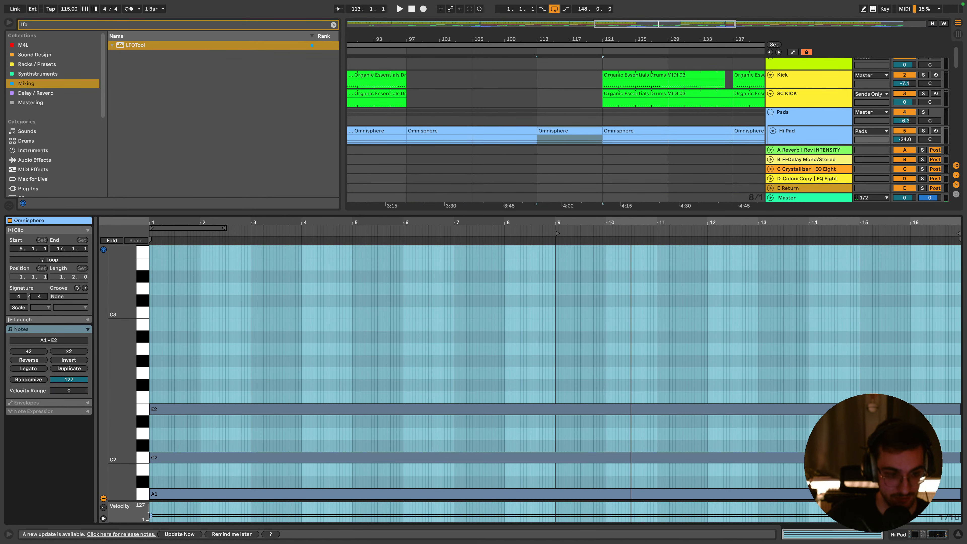
key("ctrl+a")
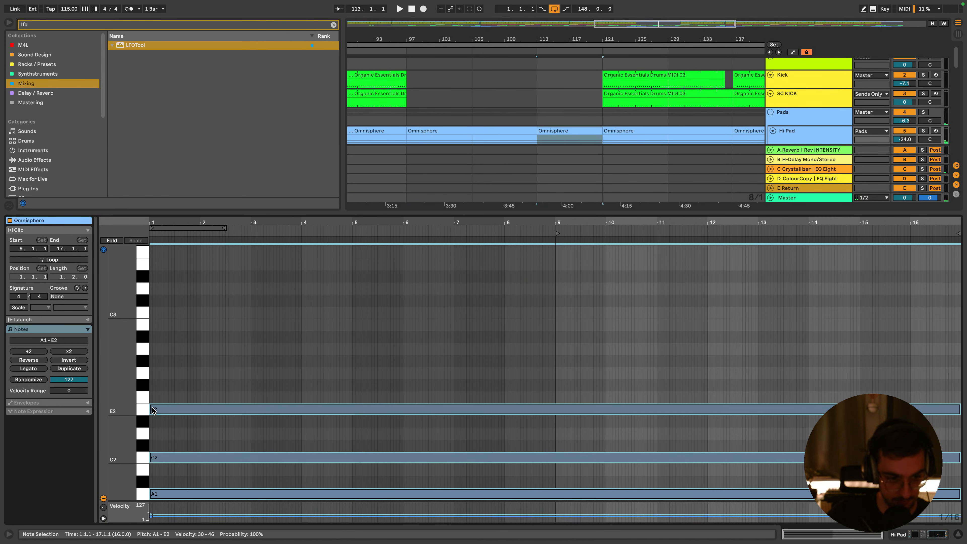
left_click_drag(151, 409, 555, 408)
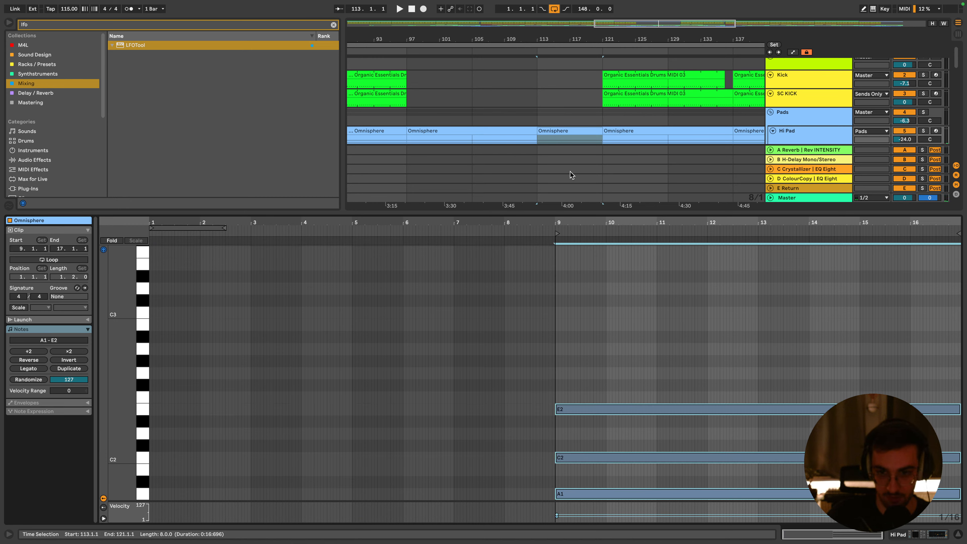
In the Low Pad clip of bars 113 to 121, move the start of all notes to clip bar 9
left_click(557, 145)
double_click(555, 149)
left_click(277, 310)
key("super+a")
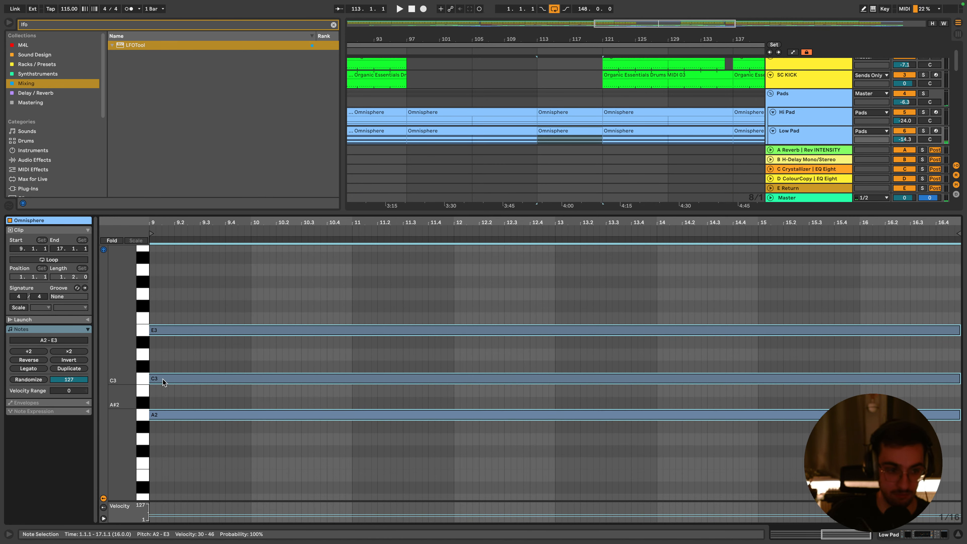
left_click_drag(183, 223, 576, 213)
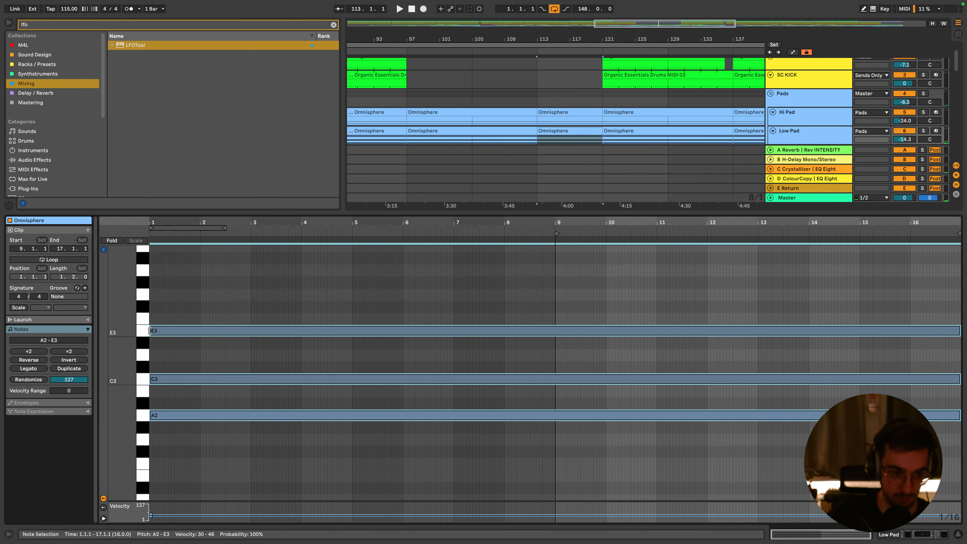
left_click_drag(152, 331, 557, 341)
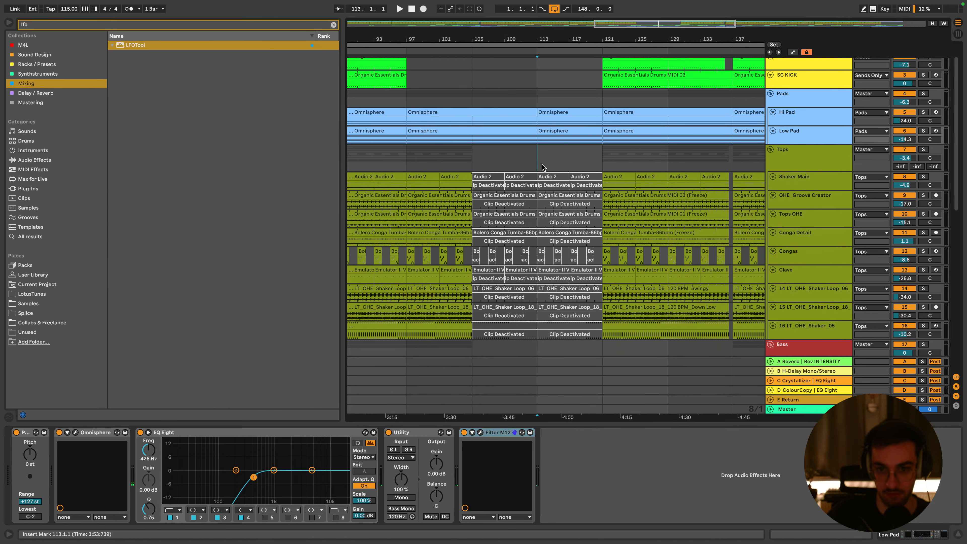
Play from bar 113 and automate the SQ80 V Filter Cutoff Frequency to rise from bar 113 to bar 121
scroll(570, 244, "down", 10)
left_click(537, 247)
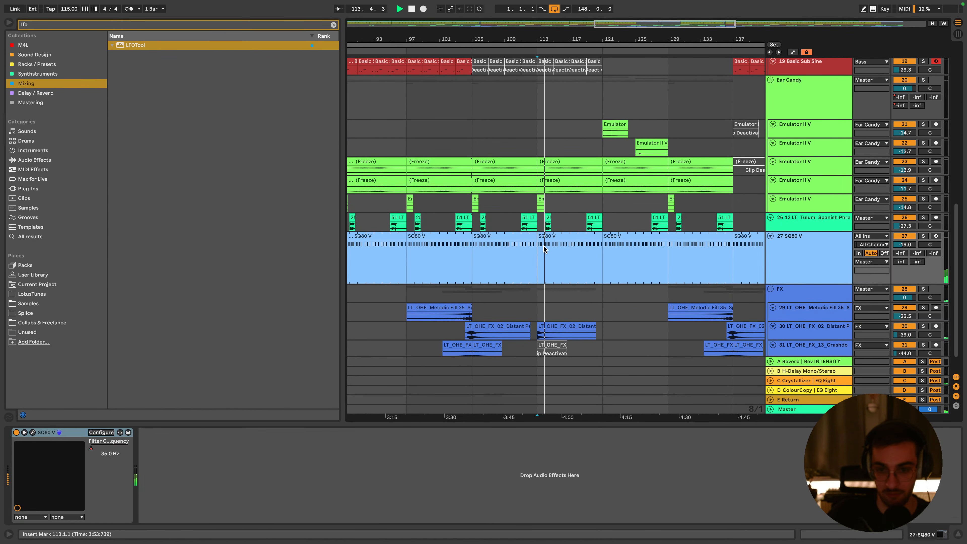
key("a")
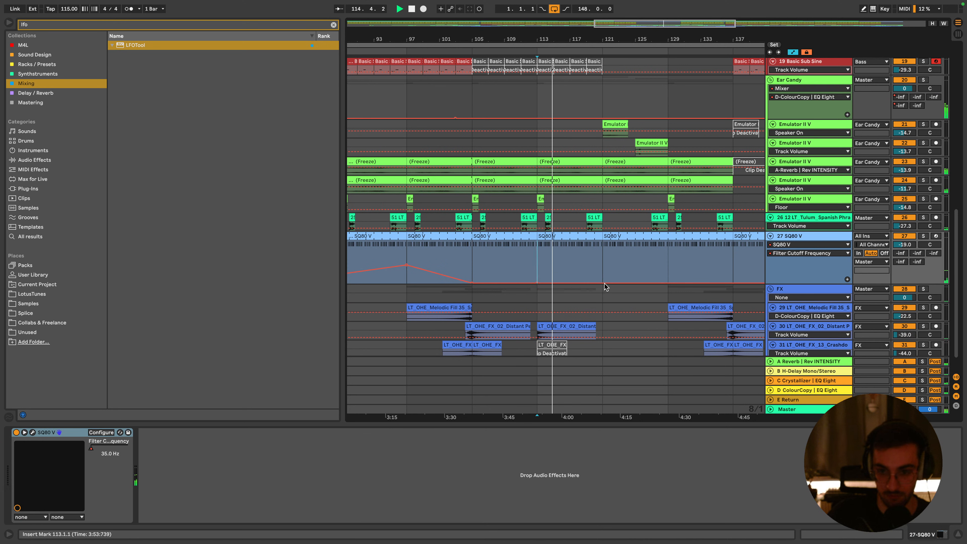
left_click_drag(605, 284, 602, 253)
Copy the Melodic Fill 35 clip from bar 97 to bar 113 and the Distant Percs II clip from bar 104 to just before bar 121
scroll(552, 309, "down", 3)
left_click_drag(452, 283, 567, 289)
left_click(493, 300)
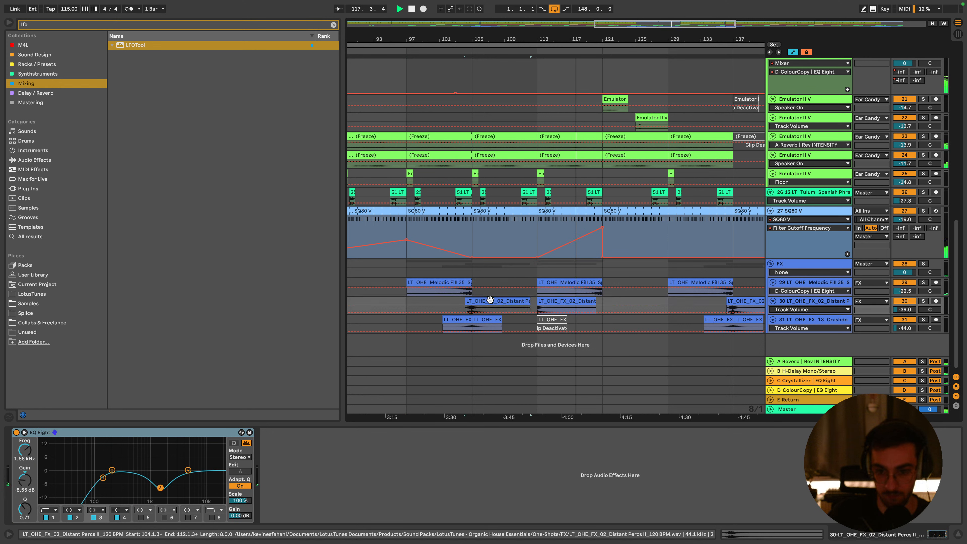
left_click_drag(490, 299, 623, 304)
left_click(463, 320)
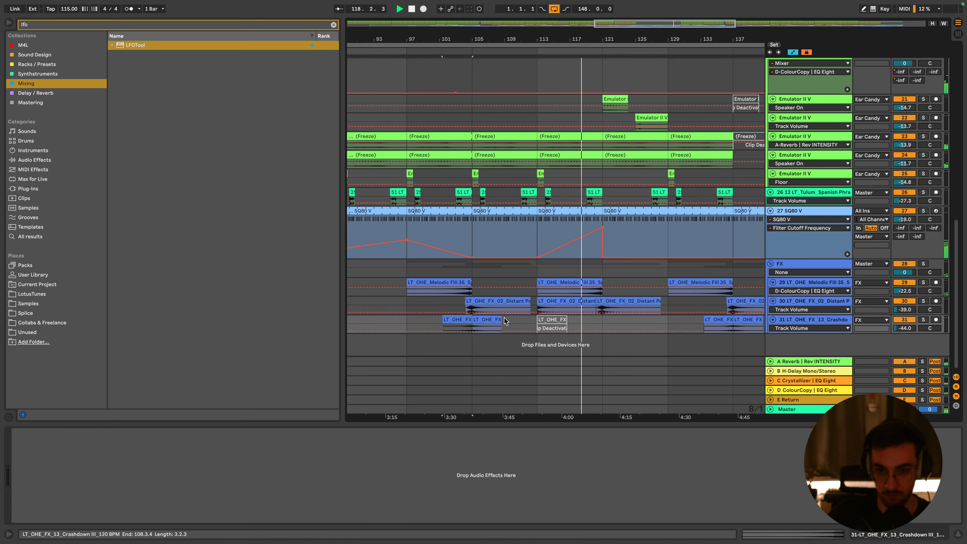
Open the SQ80 V plug-in window to watch its filter follow the cutoff automation into bar 121, and close it
left_click(565, 231)
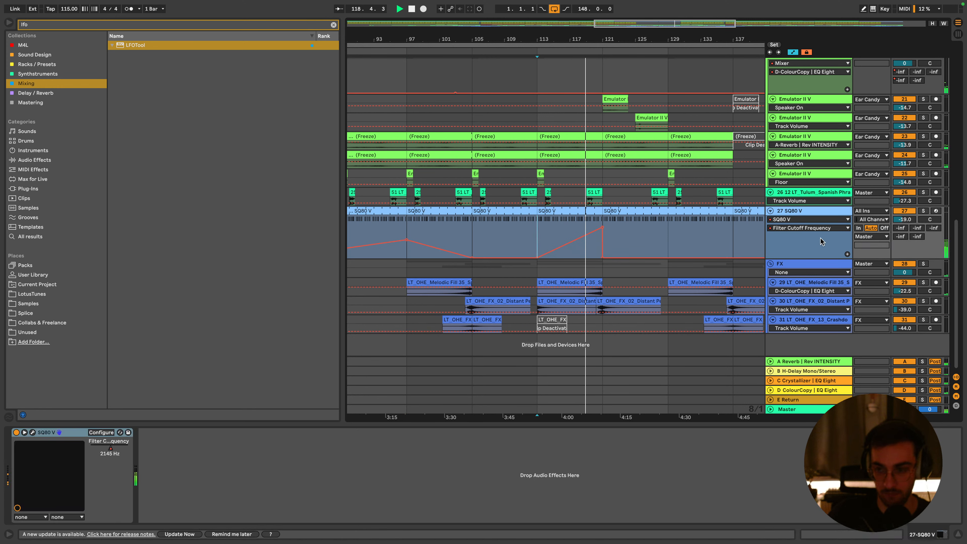
left_click(32, 433)
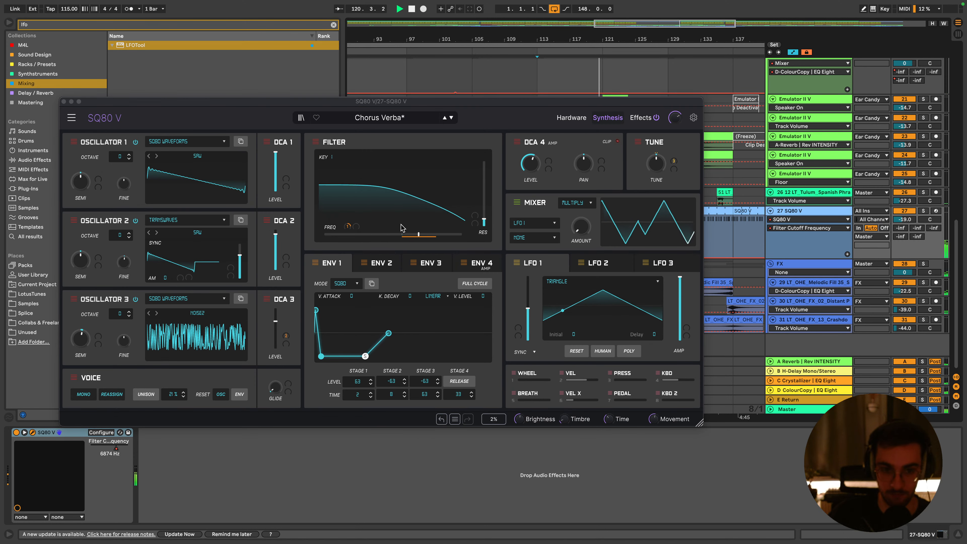
left_click_drag(181, 102, 179, 100)
left_click(62, 99)
Copy the Toms and Basic Sub Sine clips of bars 137 to 153 so that the bass gap from bar 121 to 137 is filled
scroll(630, 209, "up", 8)
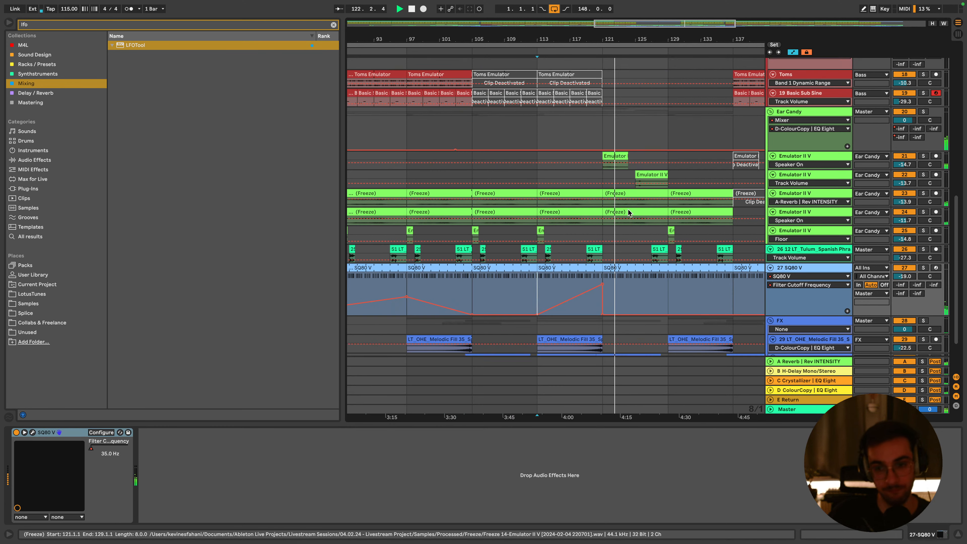
key("a")
left_click(639, 201)
left_click_drag(644, 39, 512, 27)
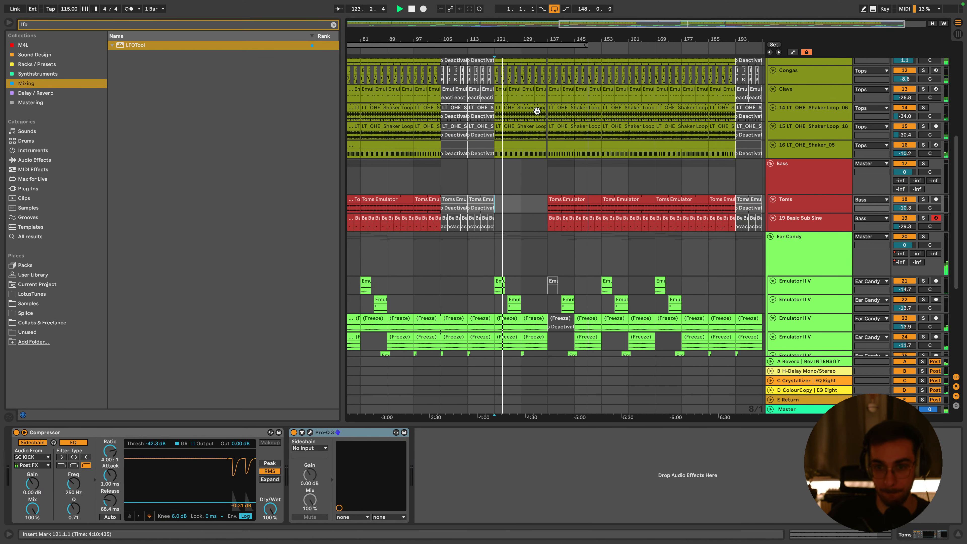
left_click(572, 198)
left_click(565, 217)
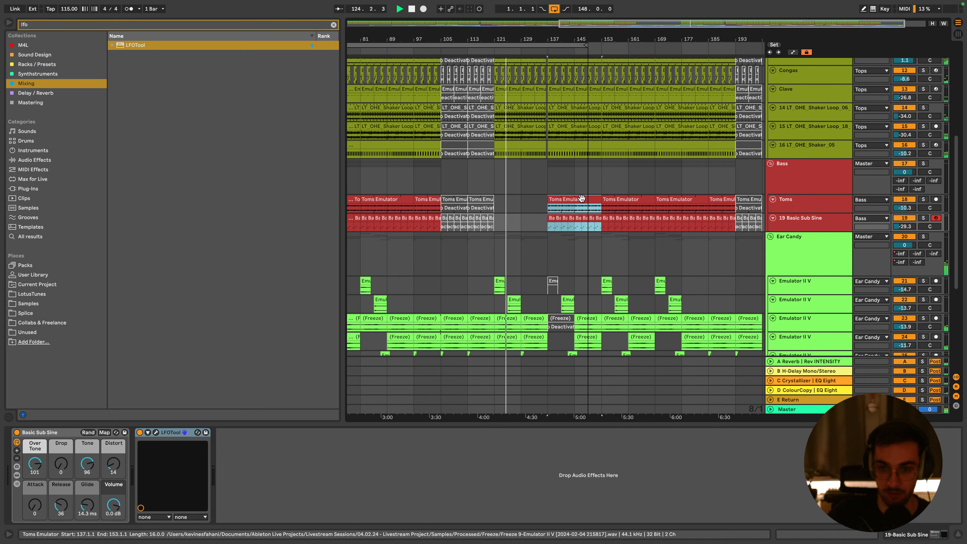
left_click(517, 215)
Play the build-up from bar 113 and extend the arrangement loop to 200 bars, ending at bar 201
scroll(517, 215, "down", 8)
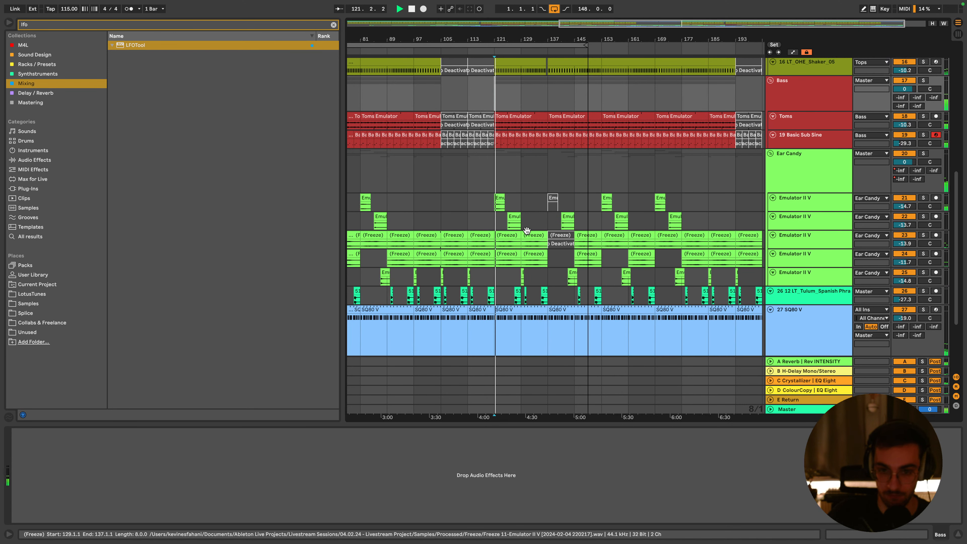
left_click(476, 260)
scroll(480, 261, "down", 1)
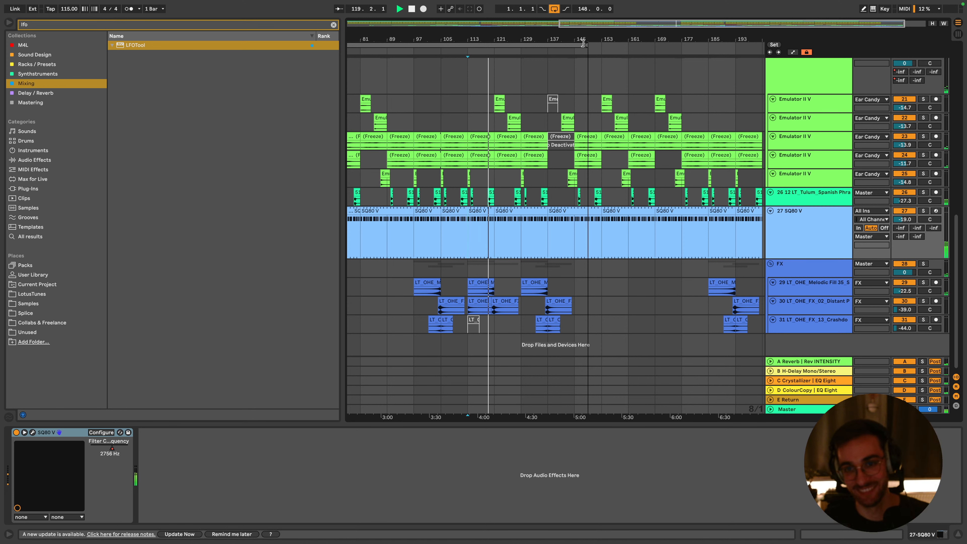
left_click_drag(586, 45, 815, 44)
double_click(730, 38)
scroll(656, 161, "up", 3)
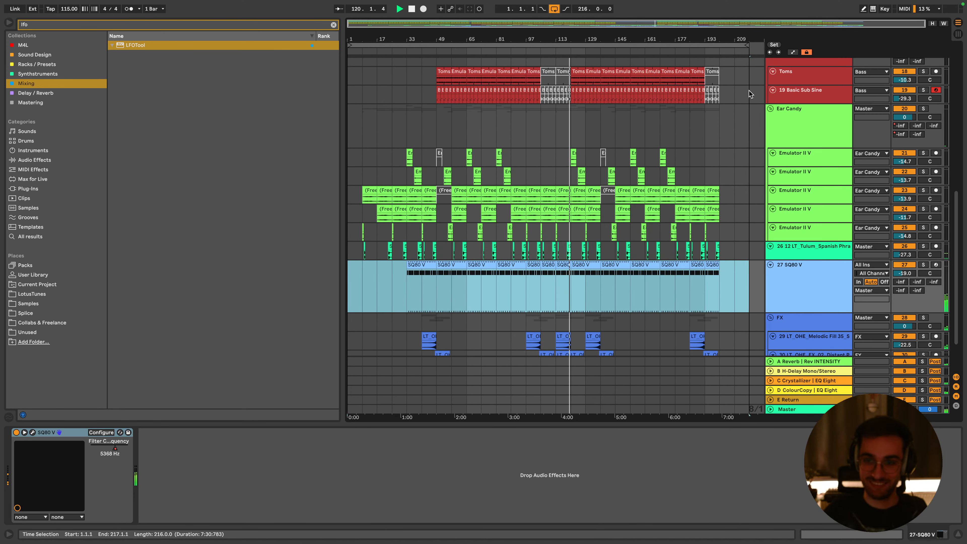
left_click_drag(742, 45, 717, 45)
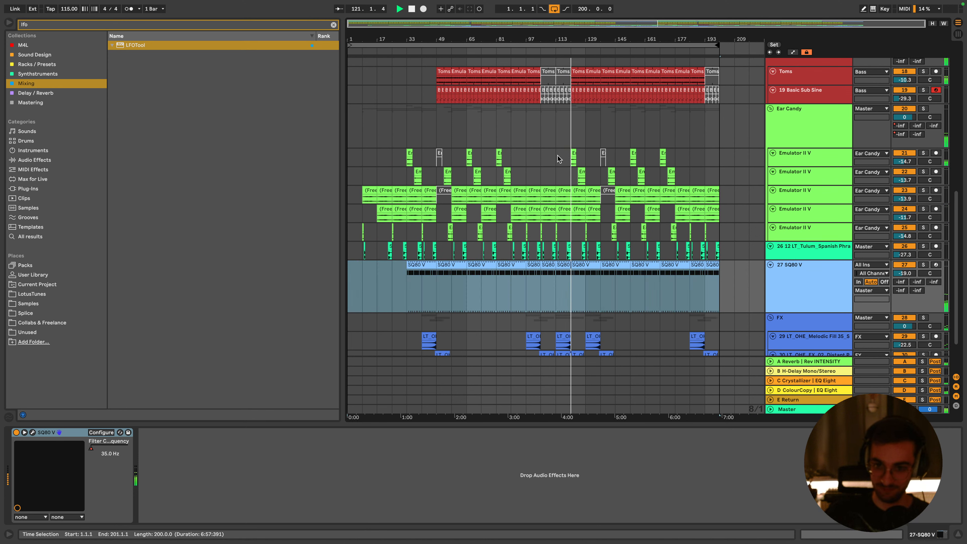
Delete the deactivated Toms and Basic Sub Sine clips between bars 105 and 121
left_click(571, 157)
scroll(575, 247, "up", 6)
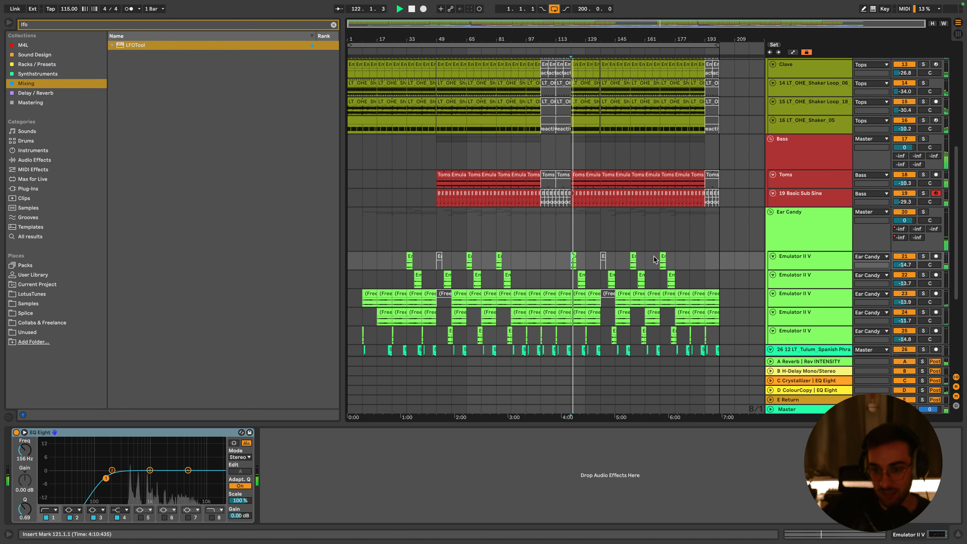
left_click(568, 229)
scroll(569, 214, "up", 3)
left_click(570, 207)
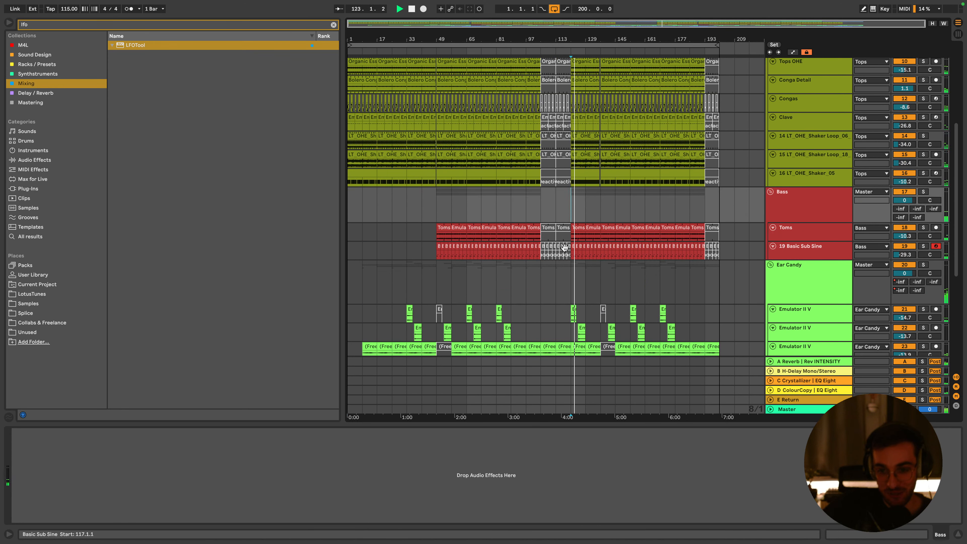
left_click_drag(564, 247, 546, 231)
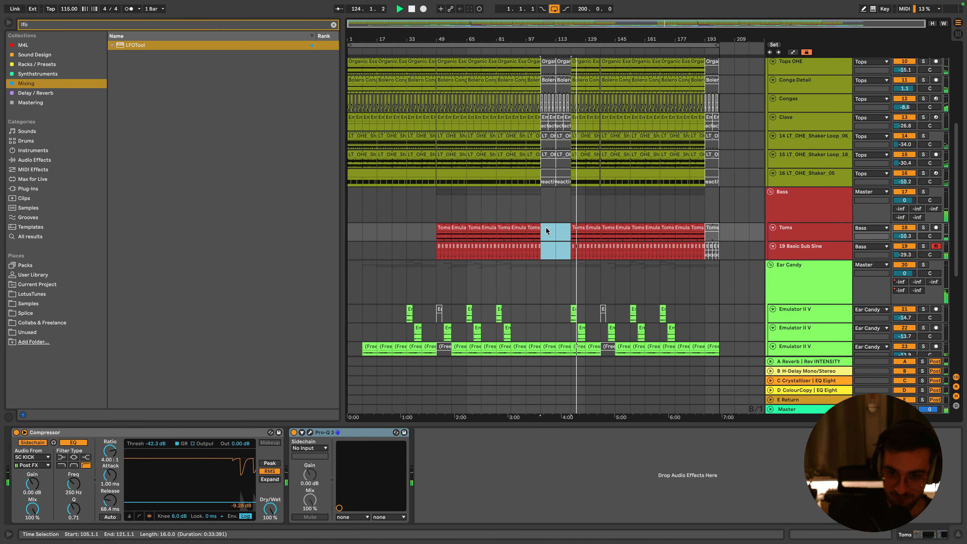
Delete the deactivated clips between bars 105 and 121 on all Tops tracks, from Shaker Main to 16 LT_OHE_Shaker_05
scroll(547, 228, "up", 3)
left_click(548, 226)
left_click(564, 76, "shift")
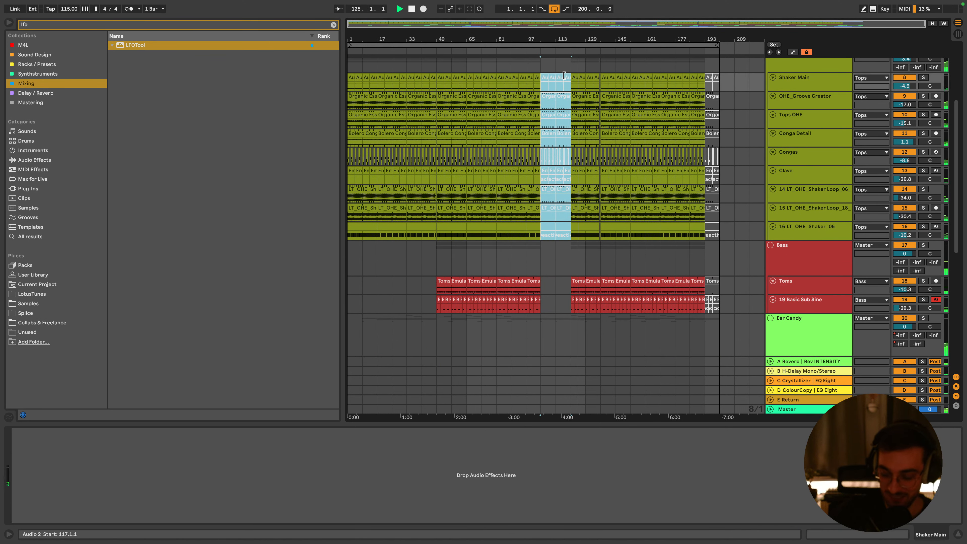
key("Delete")
Delete the clips from bar 193 onward on Shaker Main and all tracks below it, and save the set
left_click_drag(708, 68, 751, 494)
scroll(643, 271, "down", 5)
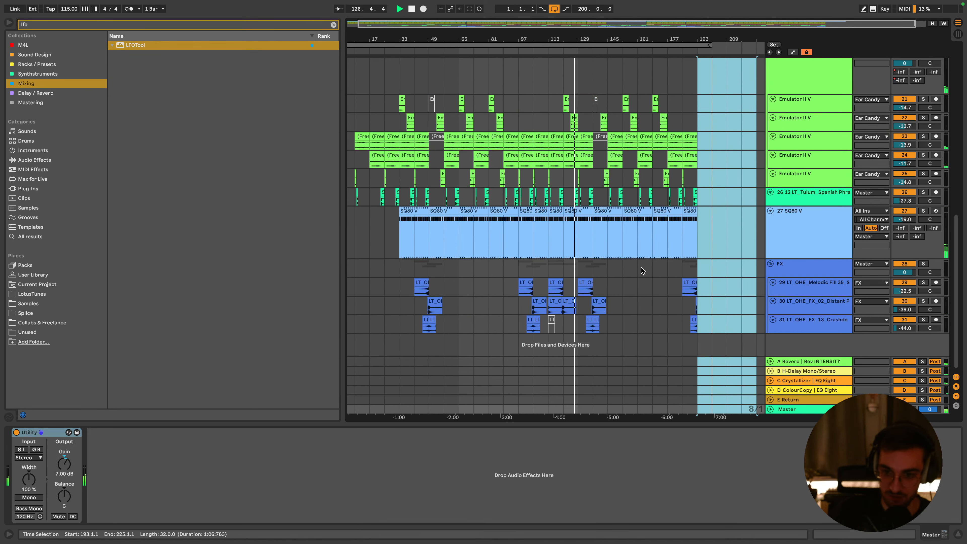
left_click(671, 332)
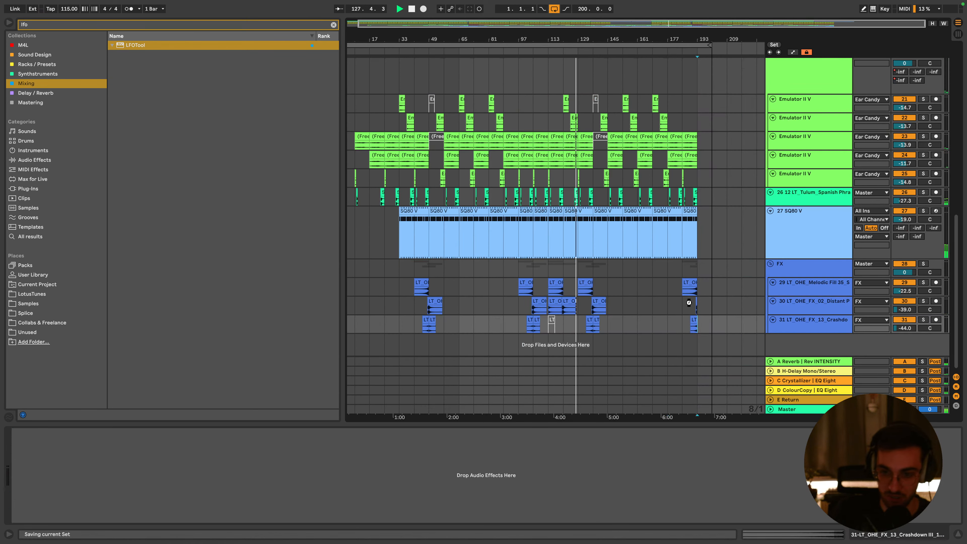
Fold all tracks inside the Tops group, from Shaker Main to 16 LT_OHE_Shaker_05
scroll(641, 298, "up", 10)
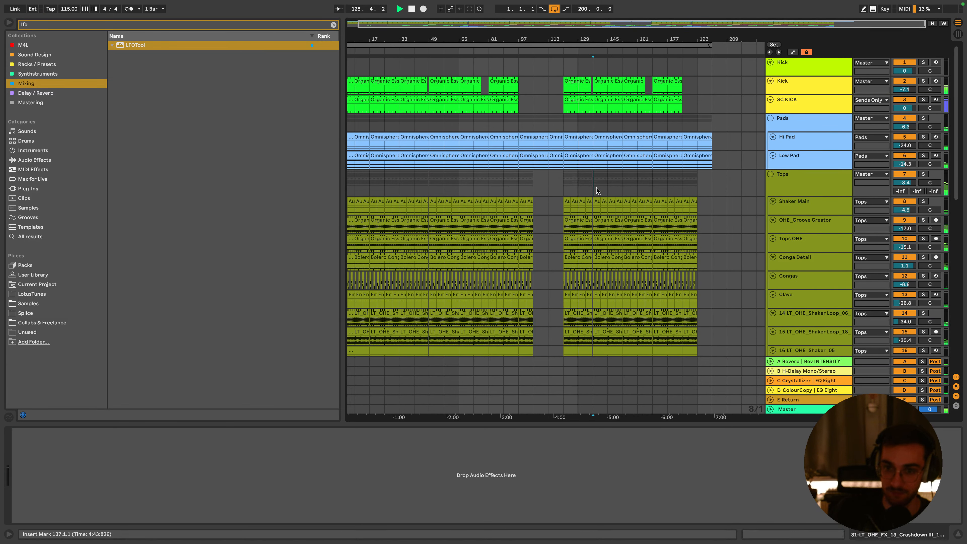
left_click(597, 191)
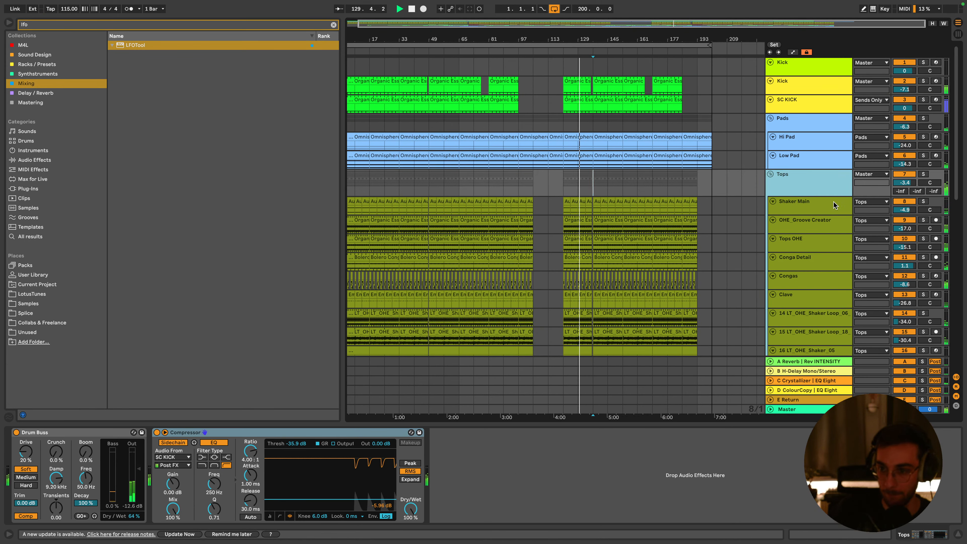
scroll(804, 343, "down", 3)
left_click(806, 293)
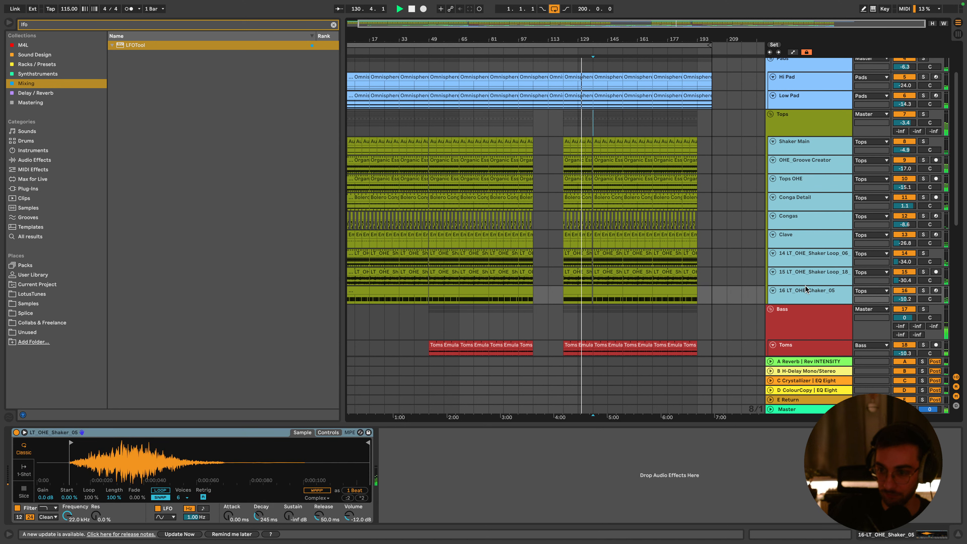
scroll(805, 285, "up", 3)
Fold the Hi Pad and Low Pad tracks
left_click(787, 162)
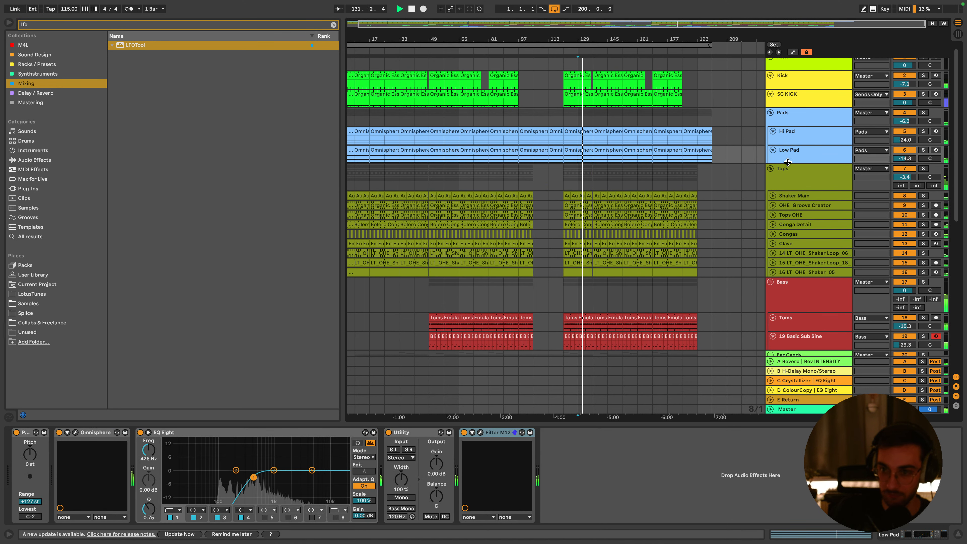
left_click(792, 138, "shift")
key("u")
left_click(792, 86)
scroll(792, 94, "up", 2)
Place the insert marker at bar 185, stop playback and save the set
left_click(684, 69)
key("space")
key("super+s")
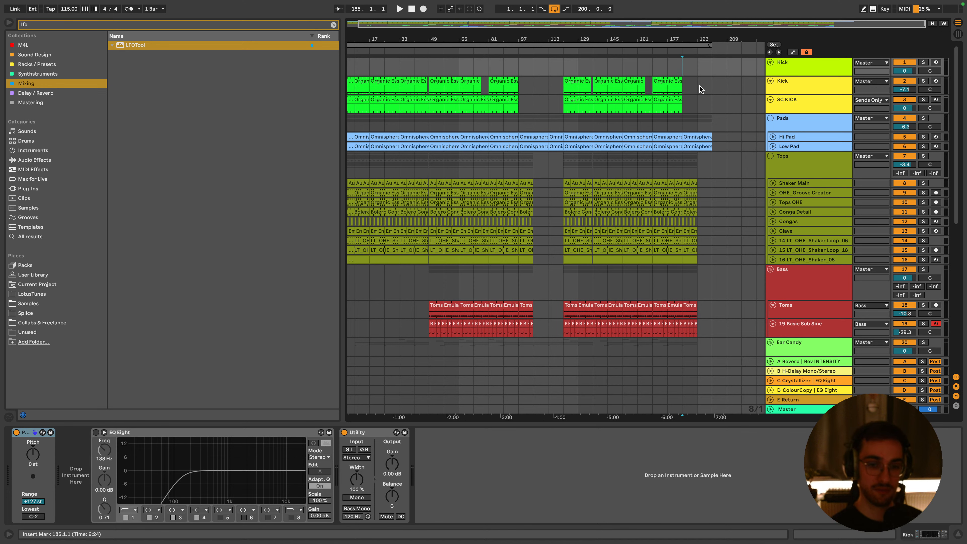
Play the whole arrangement from bar 1
scroll(750, 158, "down", 15)
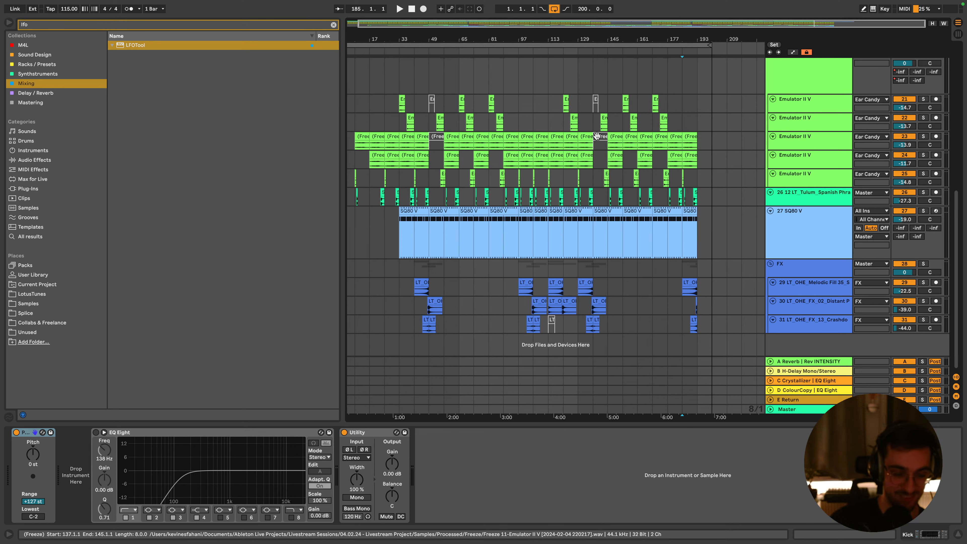
left_click(791, 255)
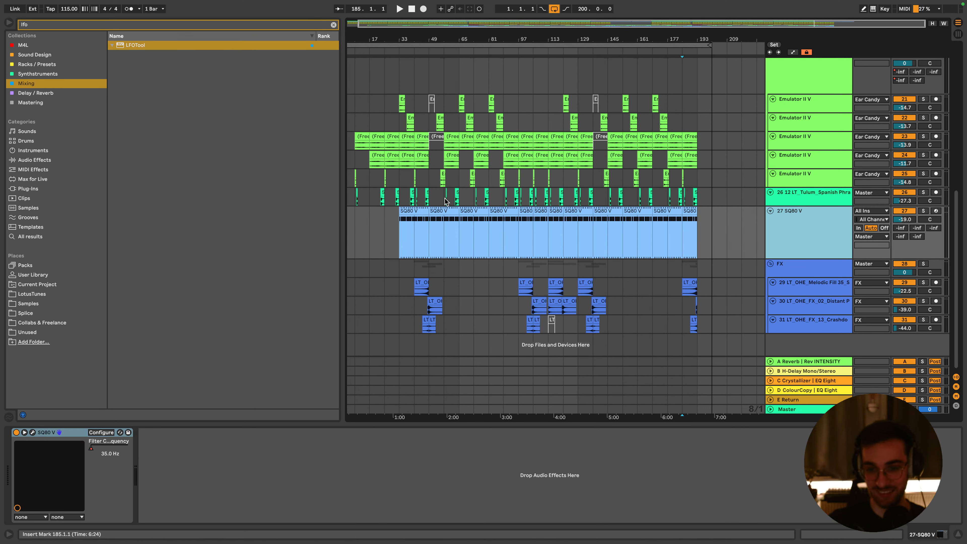
left_click(377, 222)
key("Home")
key("space")
Fold the Melodic Fill 35, Distant Percs and Crashdown tracks inside the FX group
scroll(801, 353, "up", 3)
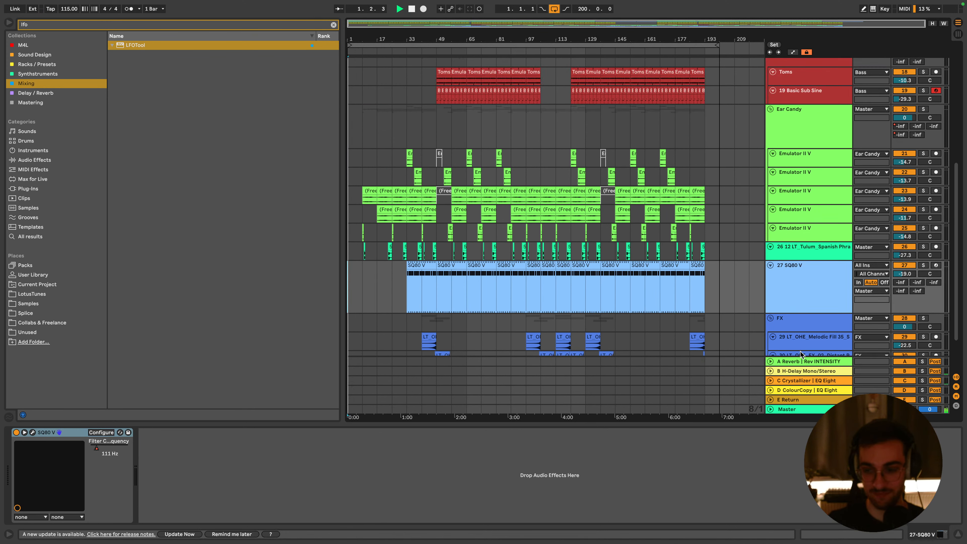
scroll(800, 342, "down", 3)
left_click(796, 297)
left_click(798, 326)
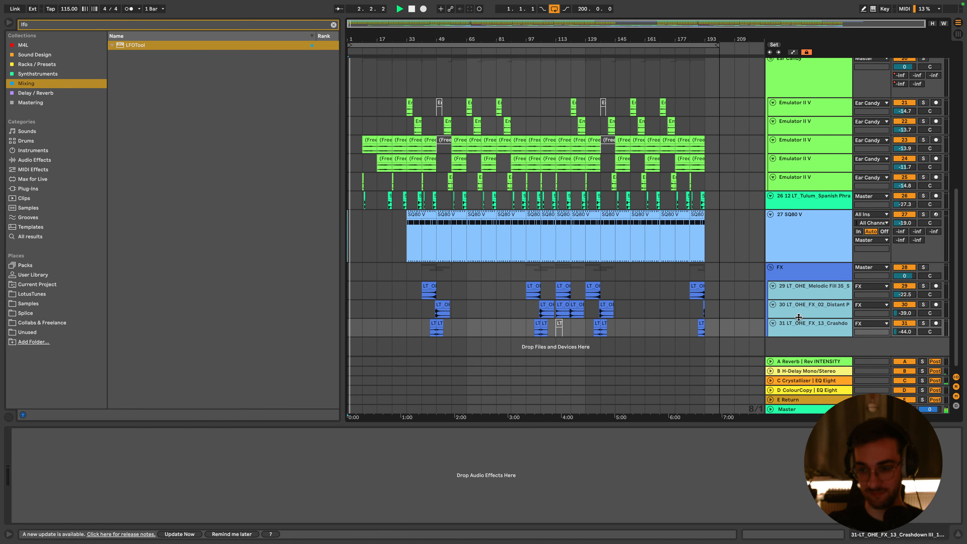
left_click_drag(799, 317, 798, 308)
Reduce the height of the SQ80 V track and fold the five Emulator II V tracks in the Ear Candy group
left_click(793, 255)
left_click_drag(792, 270, 795, 142)
left_click(789, 212)
scroll(789, 212, "up", 2)
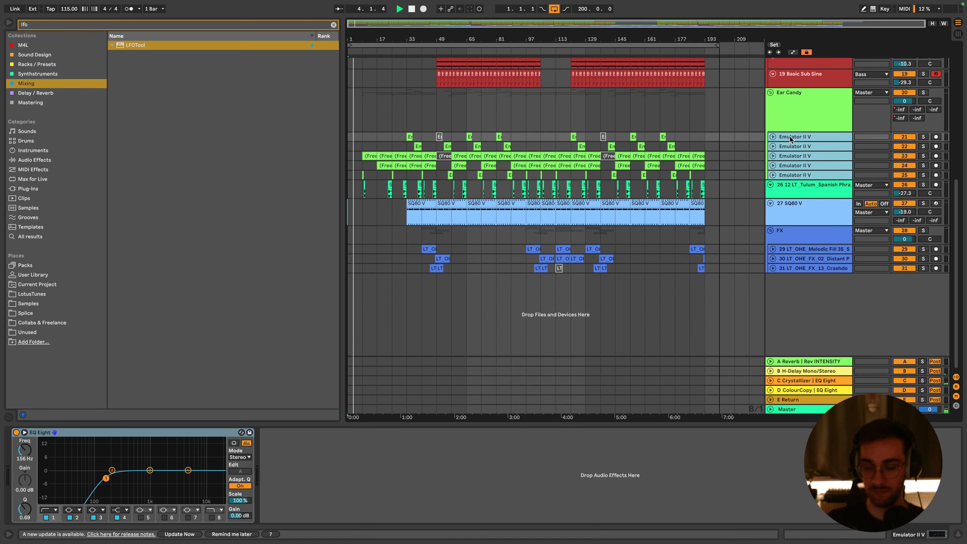
Trim the start of the first Kick clip to bar 9, leaving the SC KICK clip starting at bar 1
scroll(503, 201, "up", 10)
left_click(351, 81)
left_click_drag(351, 81, 366, 81)
left_click_drag(354, 40, 354, 48)
left_click(366, 86)
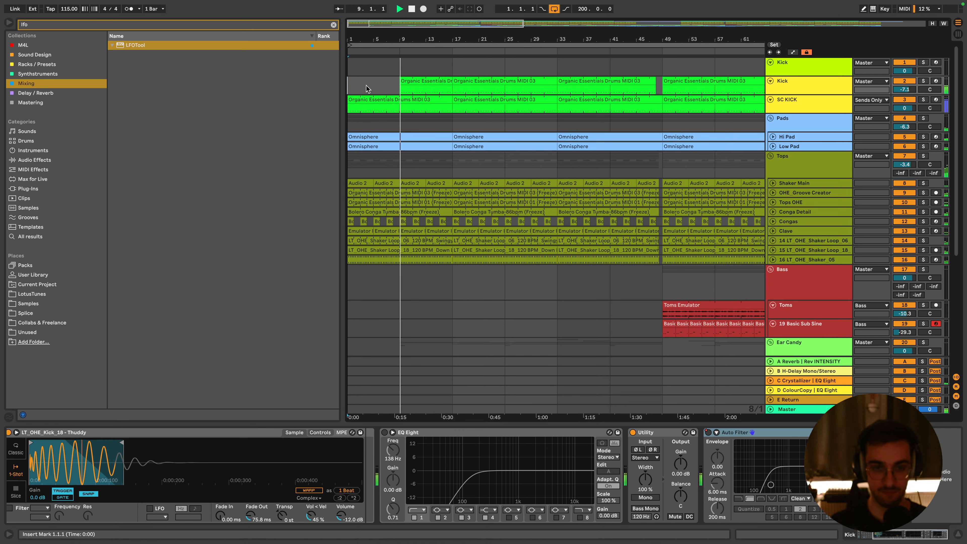
Check the Kick's Auto Filter Device On automation over bars 9 to 17 and save the set
left_click(422, 82)
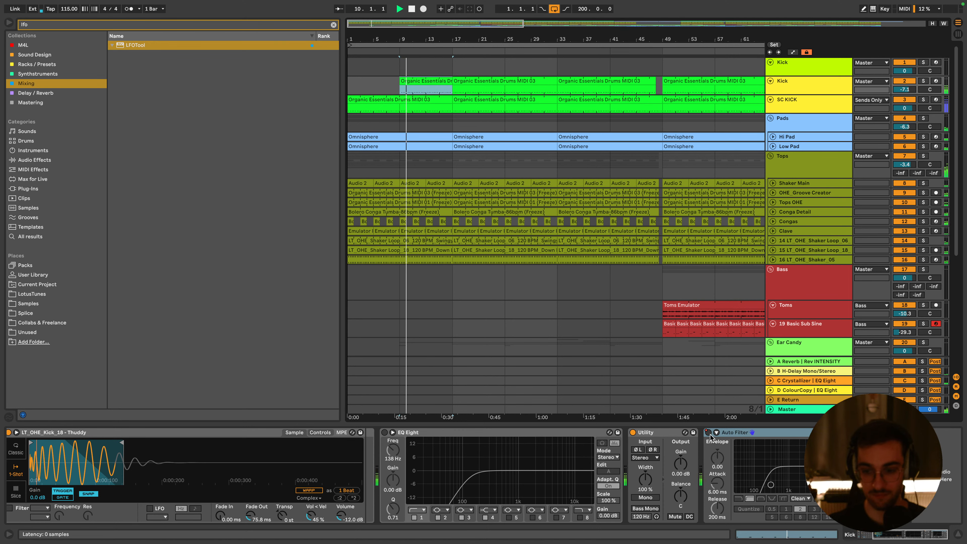
key("a")
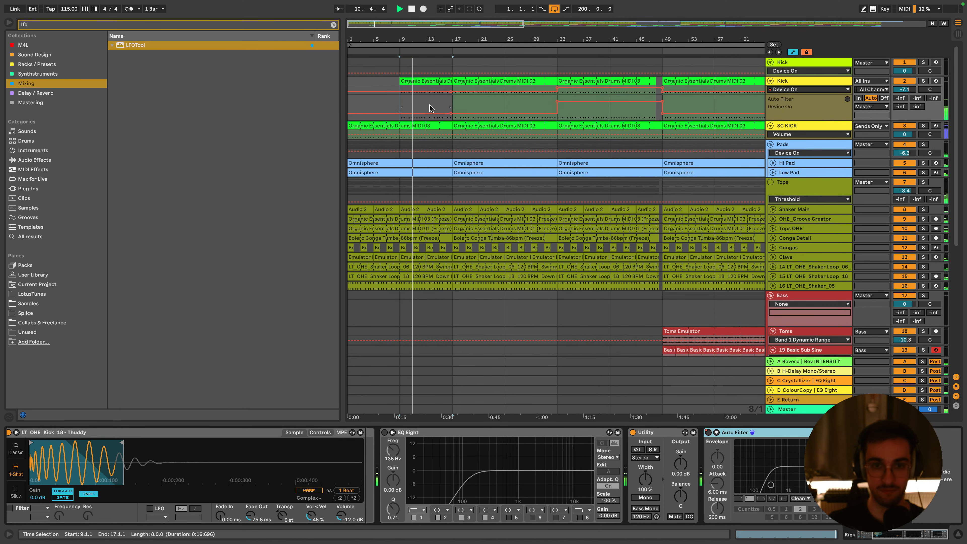
key("a")
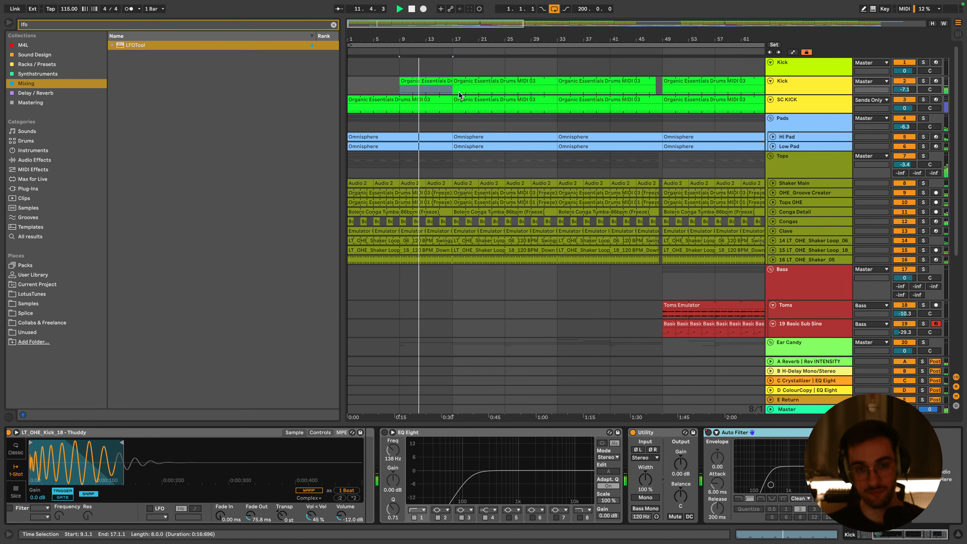
key("ctrl+s")
Play the arrangement from bar 41 and review the Ear Candy D-ColourCopy send automation leading into bar 49
key("a")
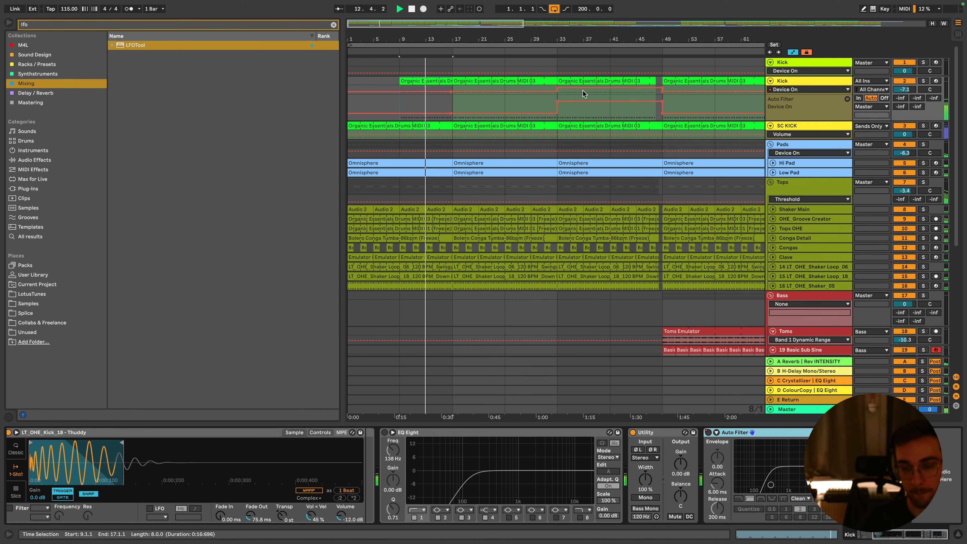
scroll(589, 93, "down", 5)
left_click_drag(565, 39, 562, 18)
left_click(457, 256)
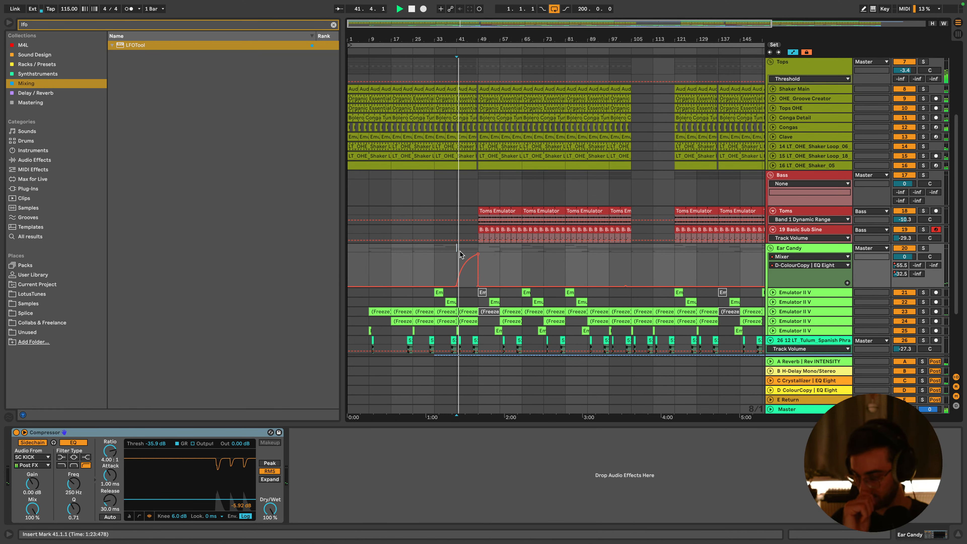
scroll(472, 254, "down", 5)
key("a")
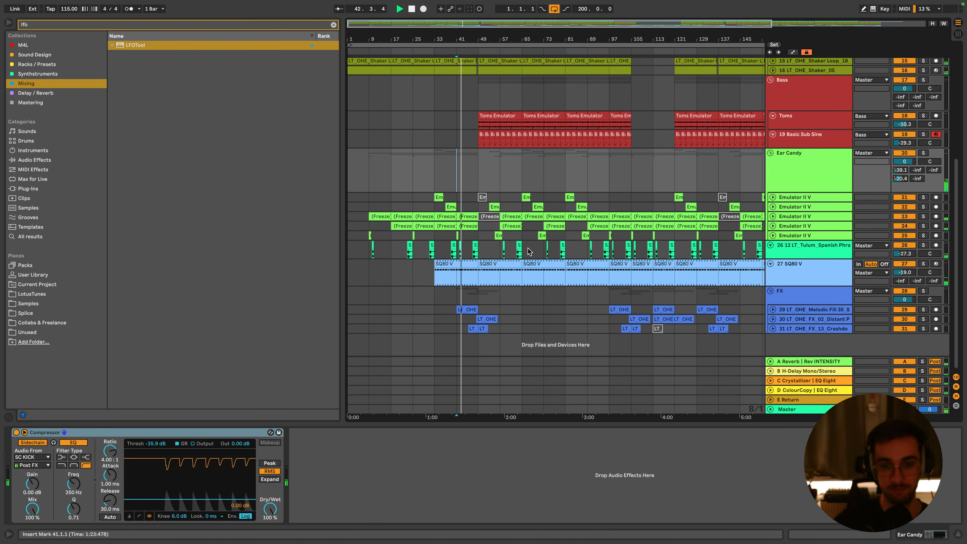
Fold the 12 LT_Tulum_Spanish Phrase track and reduce the height of the SQ80 V track
left_click(796, 264)
left_click(793, 254, "shift")
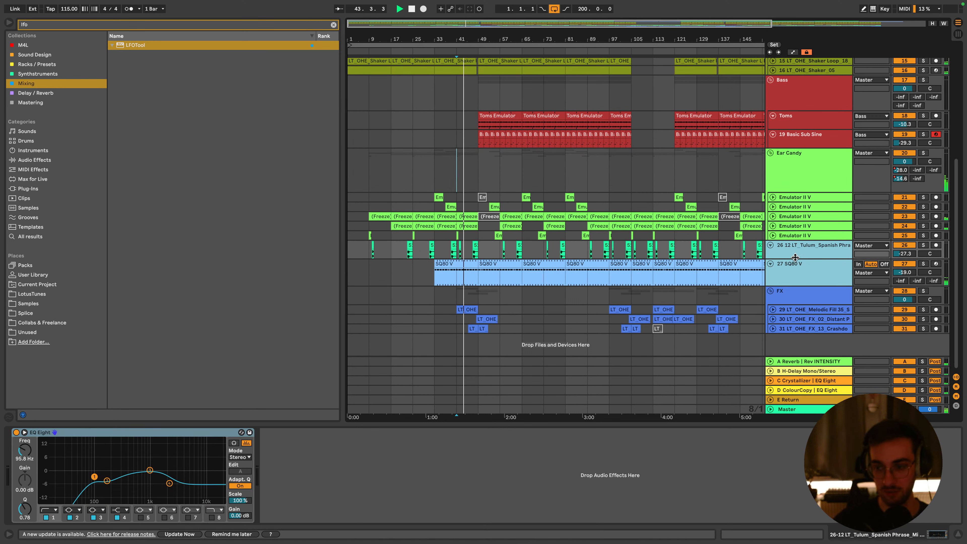
key("alt+minus")
left_click(794, 258)
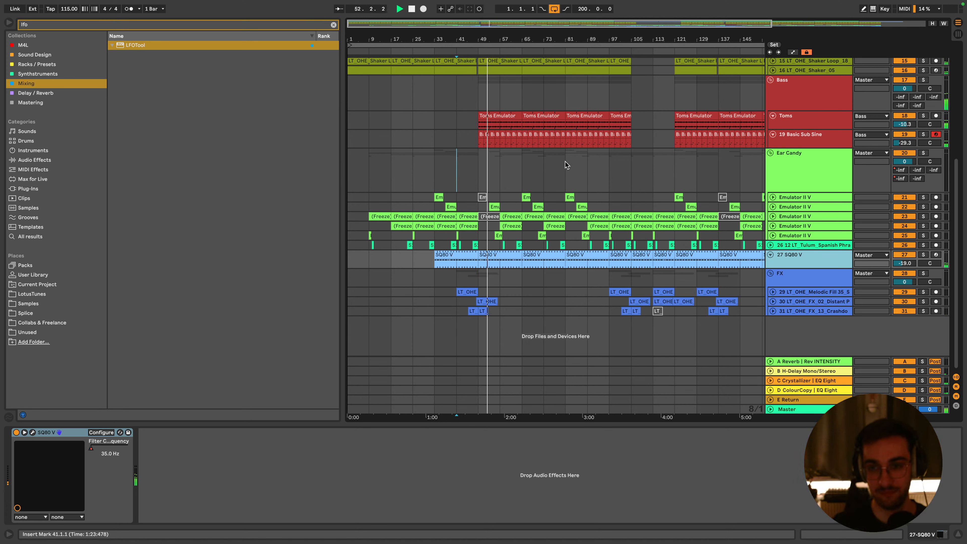
scroll(565, 164, "up", 8)
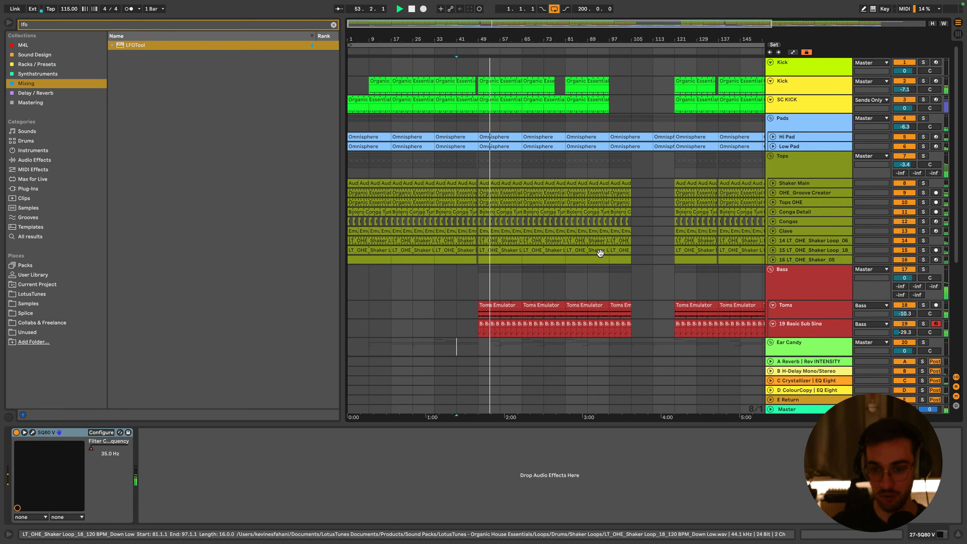
Delete the two deactivated Emulator II V clips at bar 49 on tracks 21 and 23
left_click(636, 161)
left_click_drag(684, 39, 684, 19)
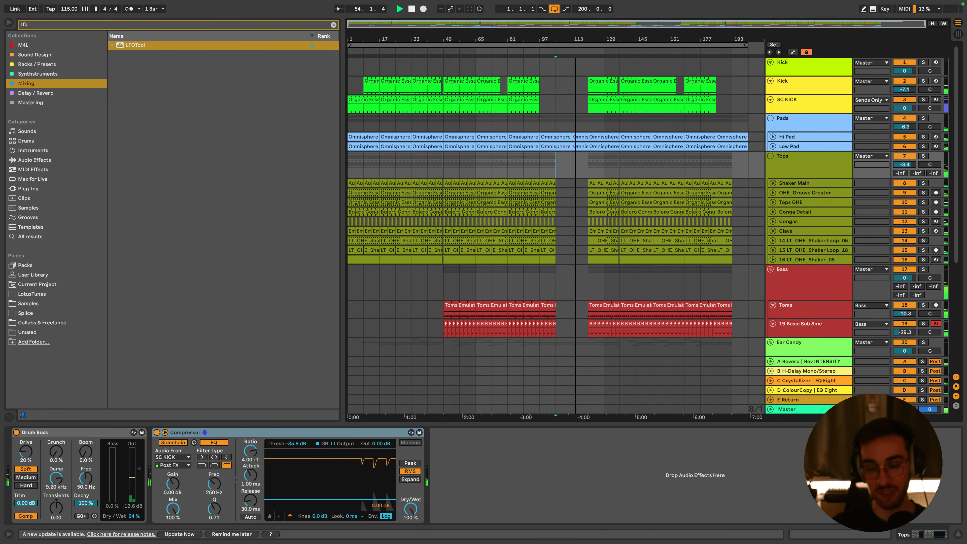
scroll(563, 164, "down", 4)
left_click(528, 207)
scroll(546, 221, "down", 4)
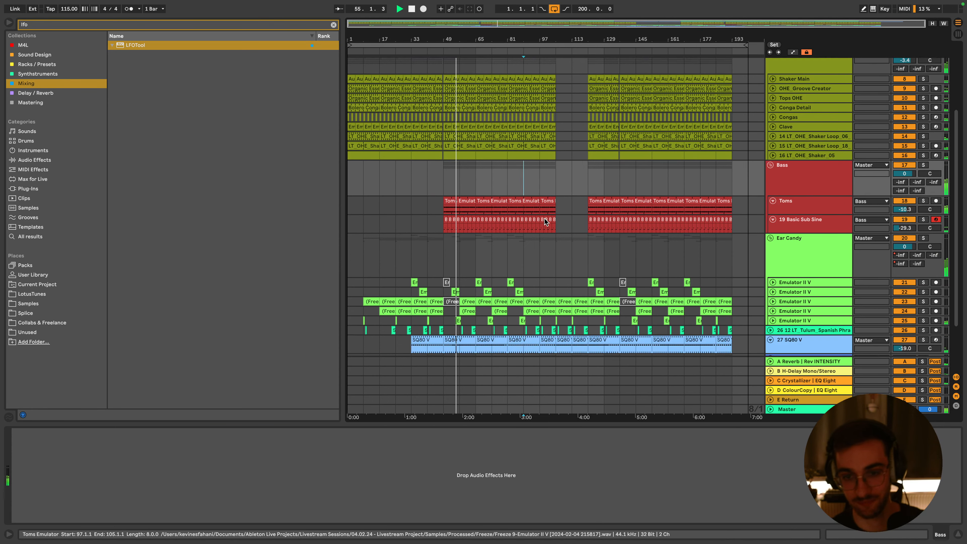
scroll(546, 130, "down", 1)
left_click(453, 234)
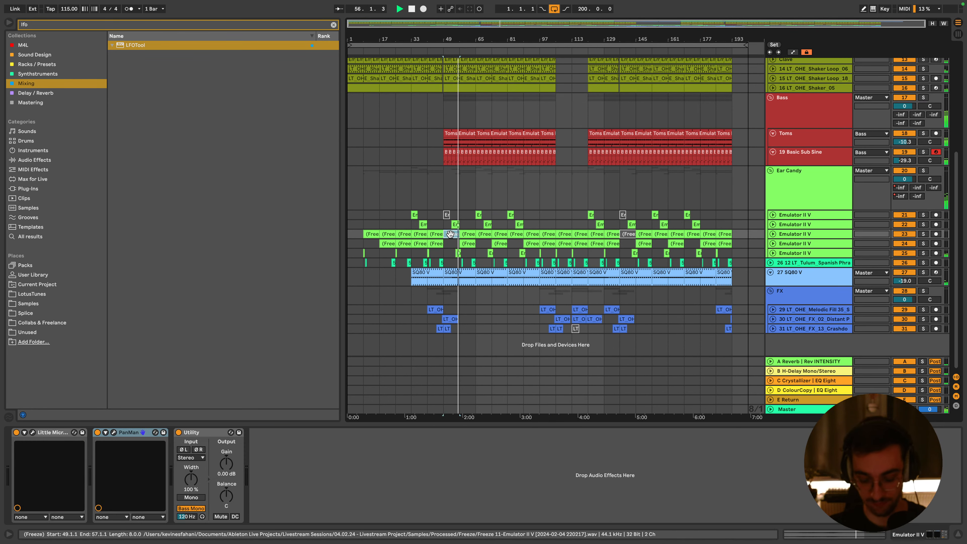
key("Delete")
left_click(447, 215)
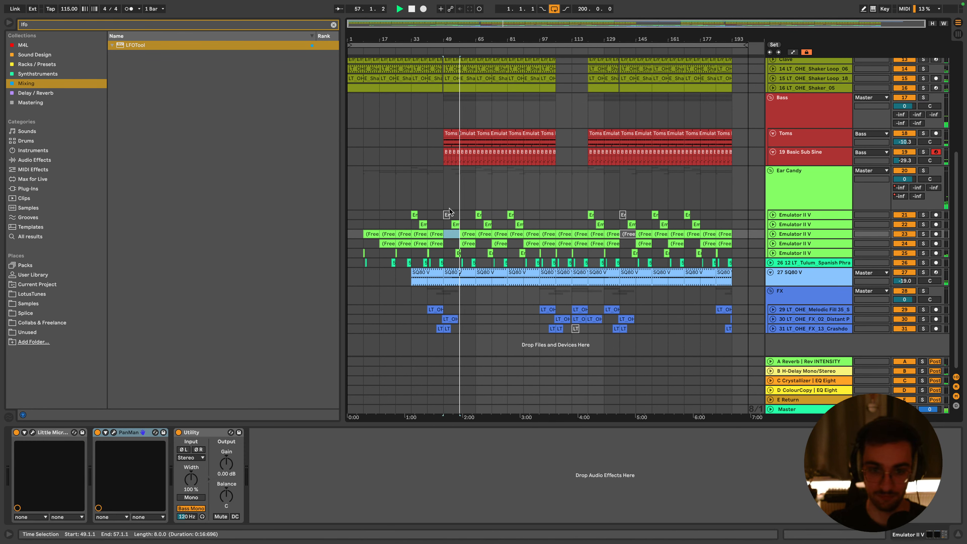
key("Delete")
Delete the deactivated Emulator II V clips at bar 137 on tracks 21 and 23 and the deactivated LT_OHE_FX_13_Crashdown clip at bar 113
left_click(628, 234)
key("Delete")
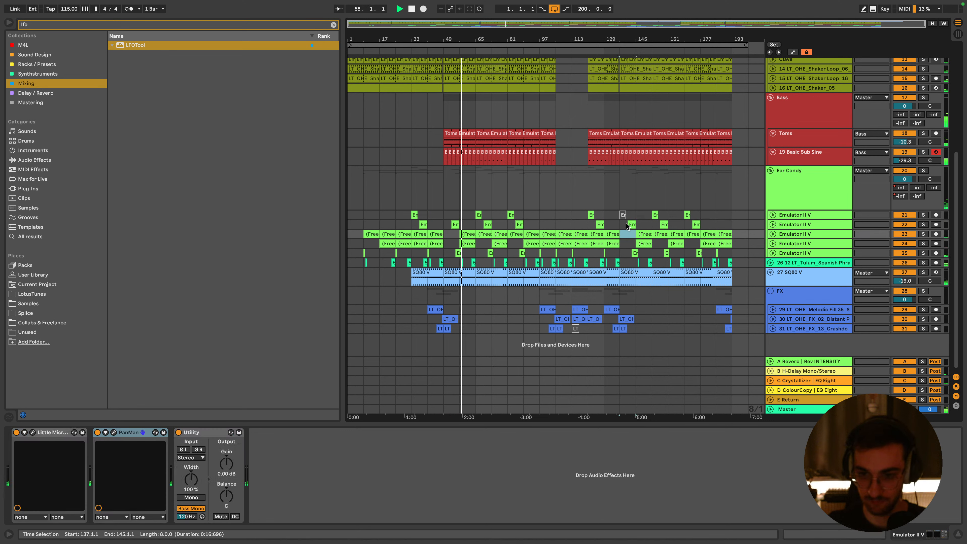
left_click(622, 215)
key("Delete")
left_click(575, 328)
key("Delete")
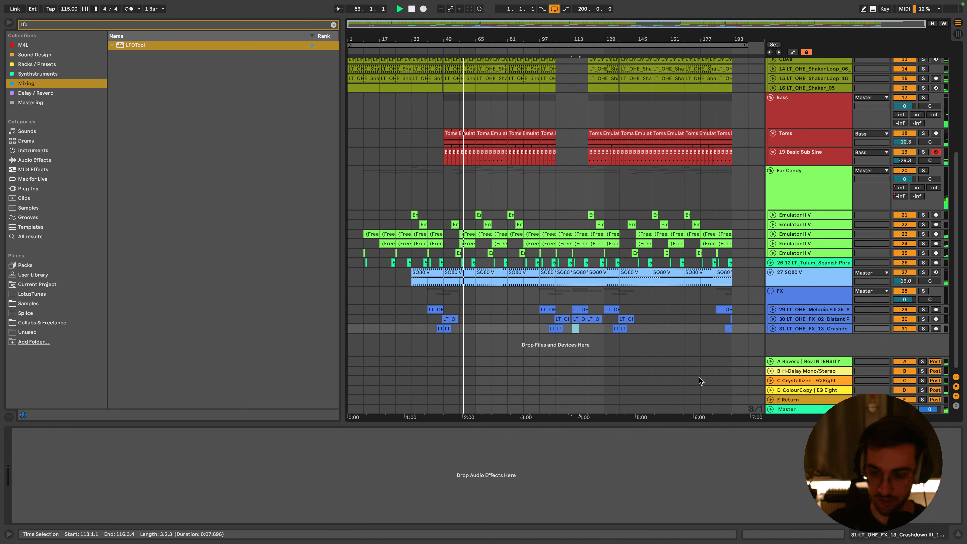
Check the Master's level in the mixer and raise its Utility gain to 11.1 dB
left_click(773, 409)
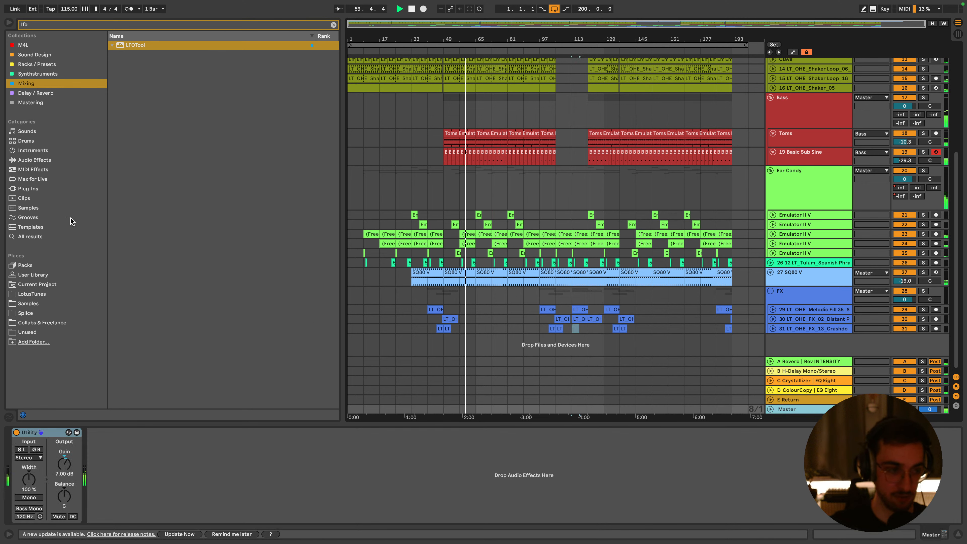
key("Tab")
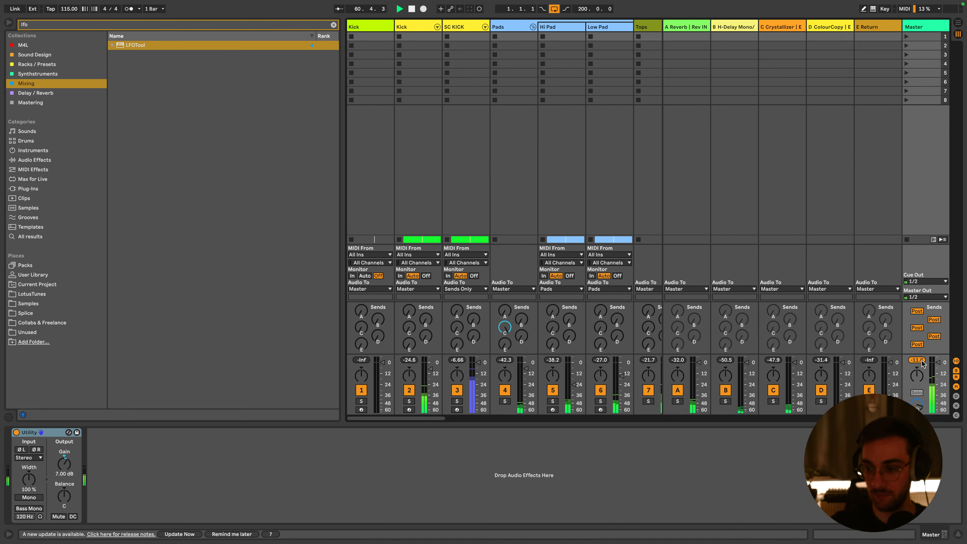
key("Tab")
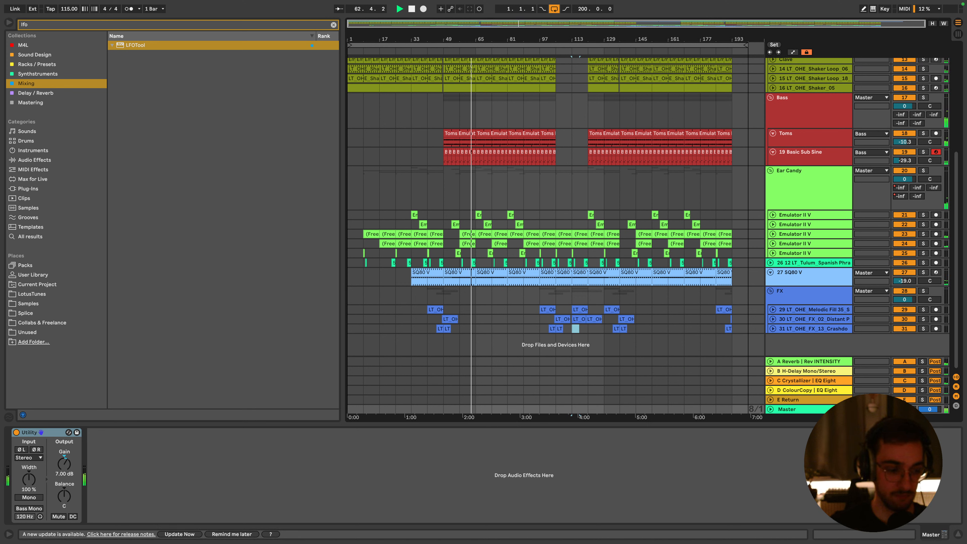
left_click_drag(63, 463, 64, 453)
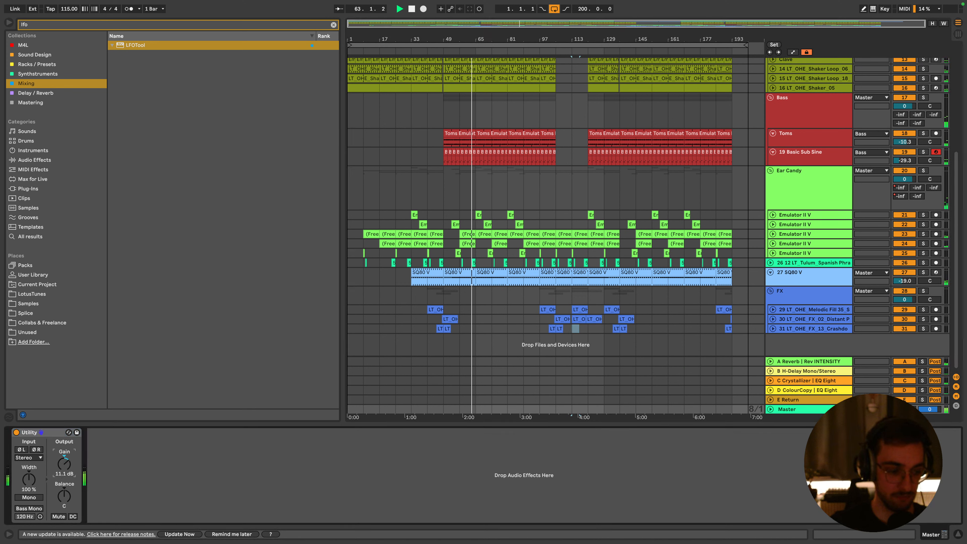
Add the AUv2 Ozone 10 plug-in to the Master after Utility and remove its Equalizer 1 module, keeping only the Maximizer
left_click(37, 24)
type("ozone")
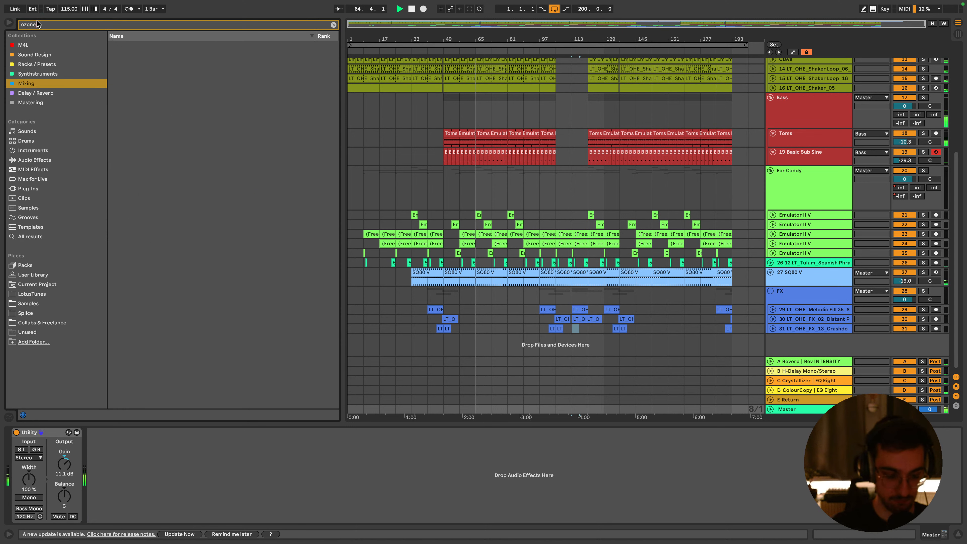
left_click(34, 190)
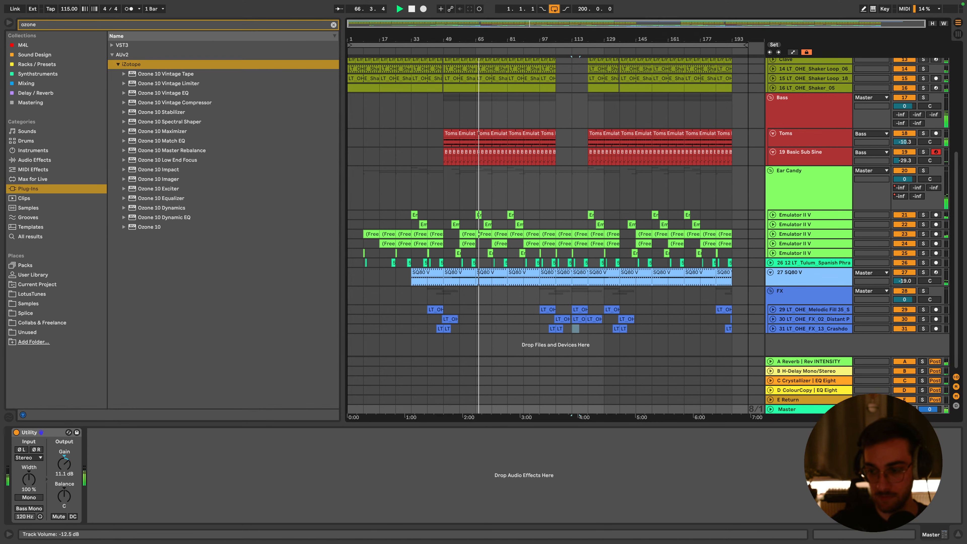
left_click(155, 227)
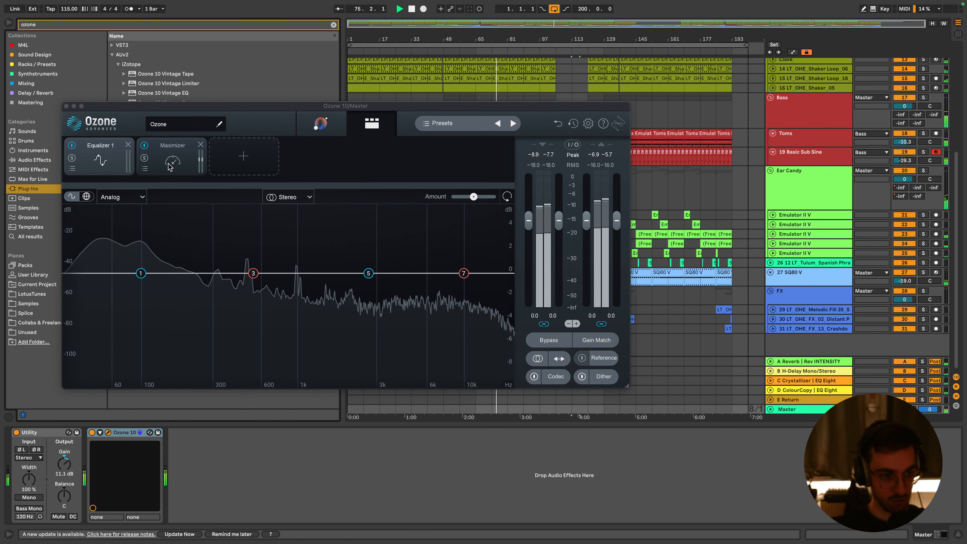
left_click(128, 145)
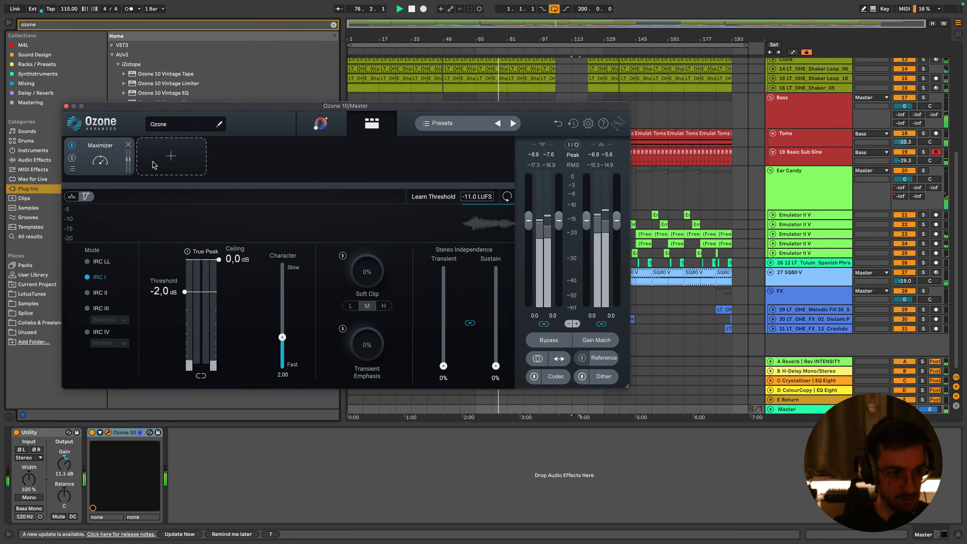
left_click(176, 173)
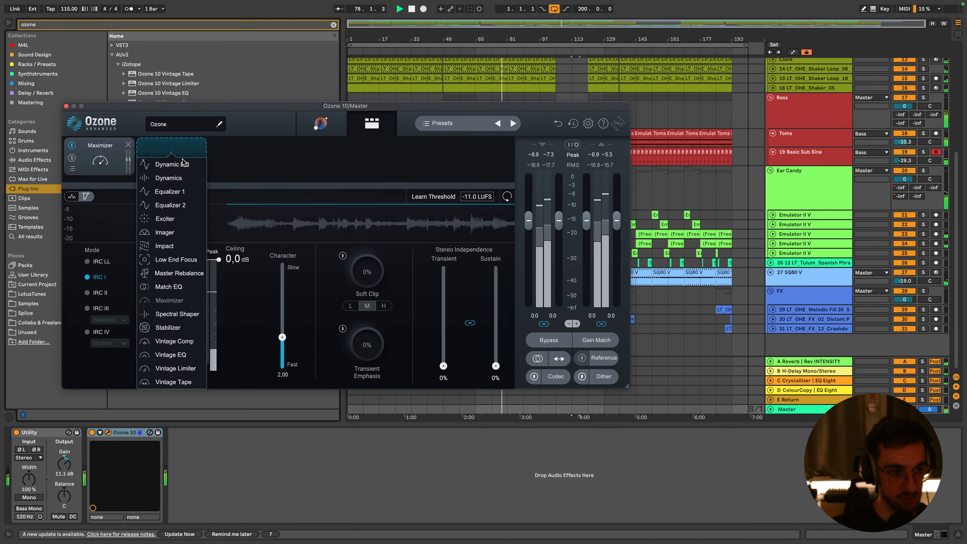
left_click(248, 158)
Lower the Ozone Maximizer's threshold to -15.1 dB during playback
left_click_drag(185, 304, 187, 359)
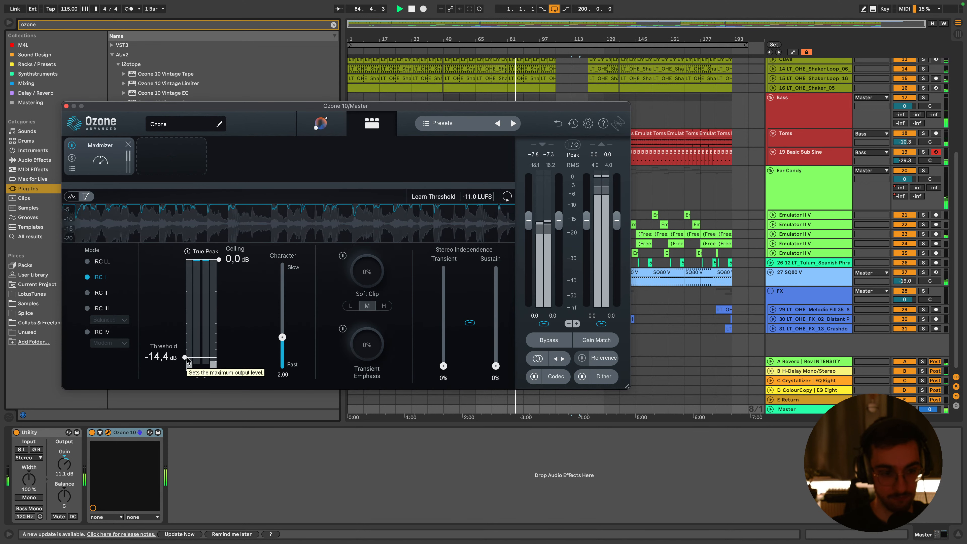
left_click_drag(187, 359, 187, 358)
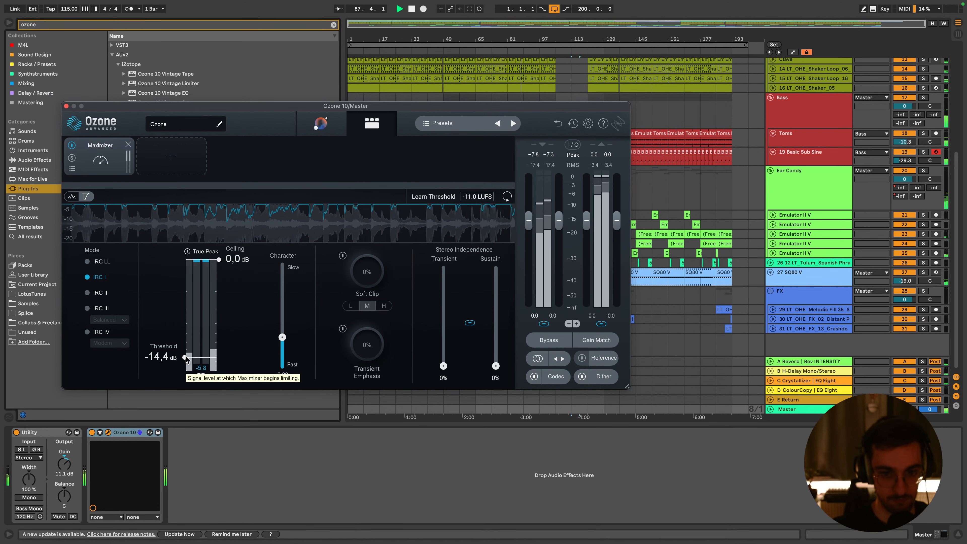
right_click(186, 358)
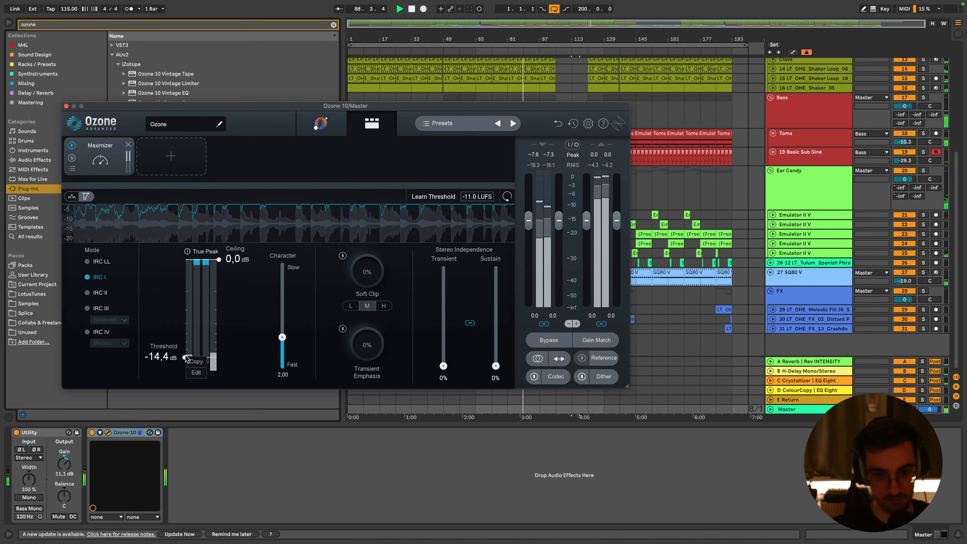
left_click(185, 358)
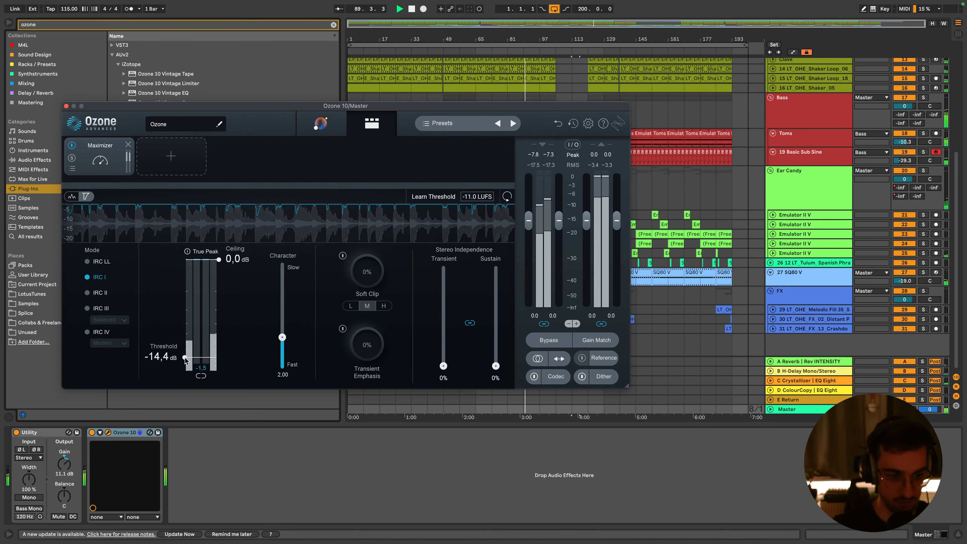
left_click_drag(185, 358, 186, 360)
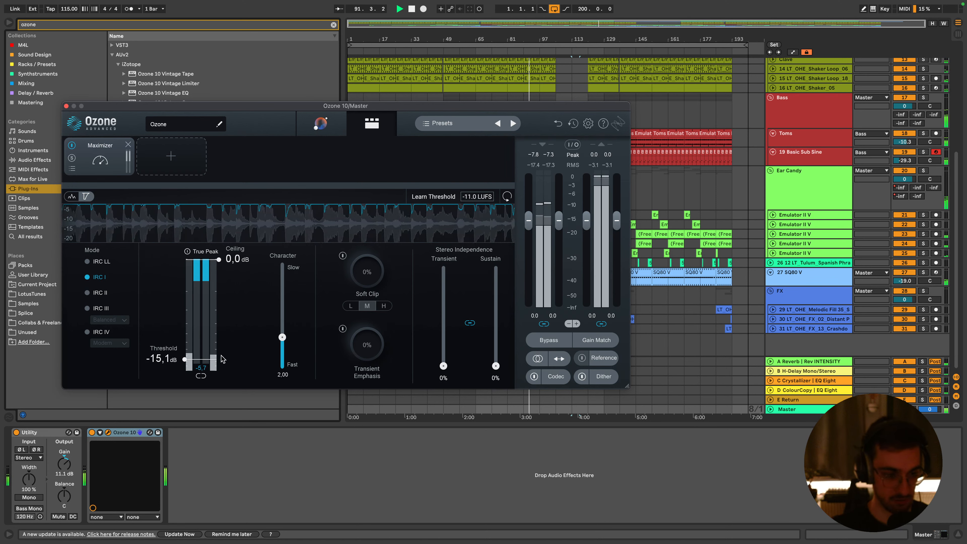
Audition the breakdown from bar 113 and set the Maximizer's ceiling to -0.5 dB with True Peak enabled
key("space")
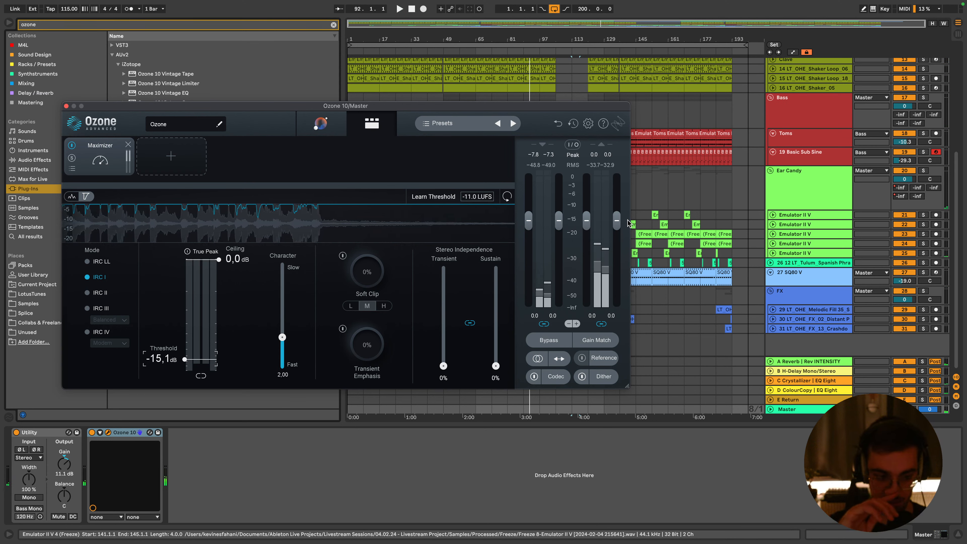
key("space")
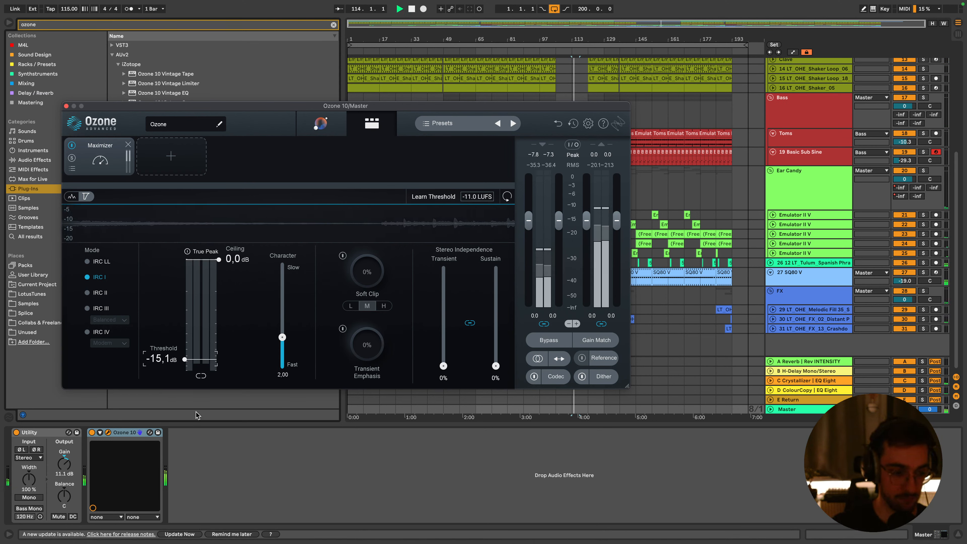
key("space")
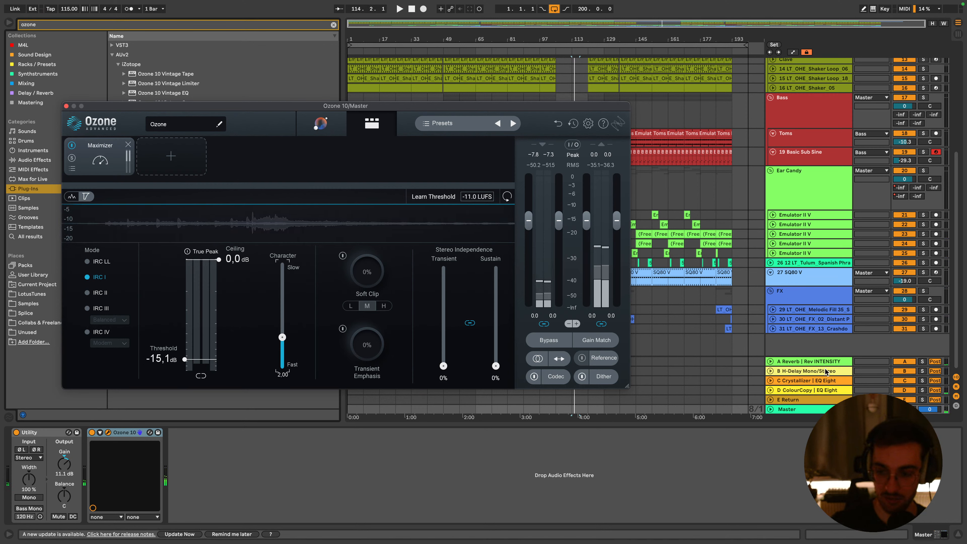
left_click(287, 458)
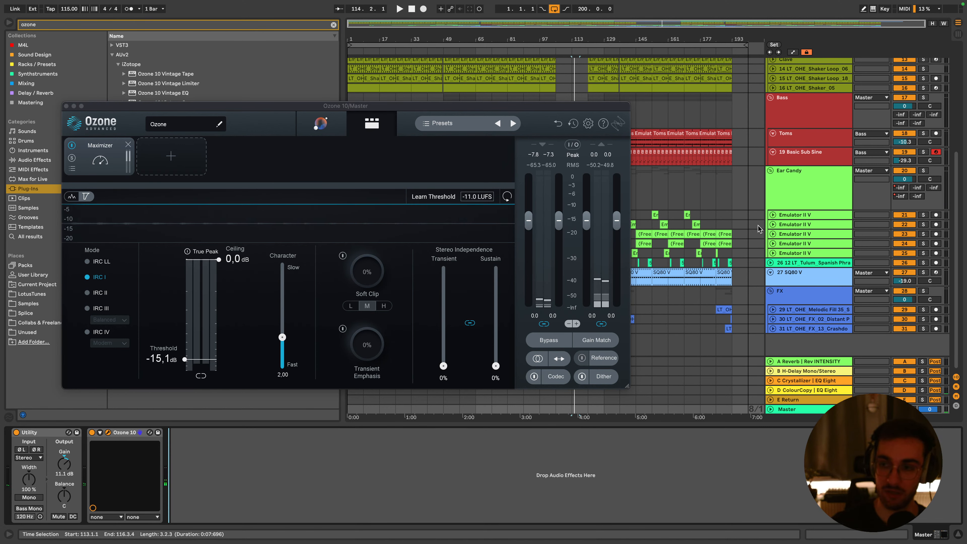
scroll(801, 192, "up", 5)
key("space")
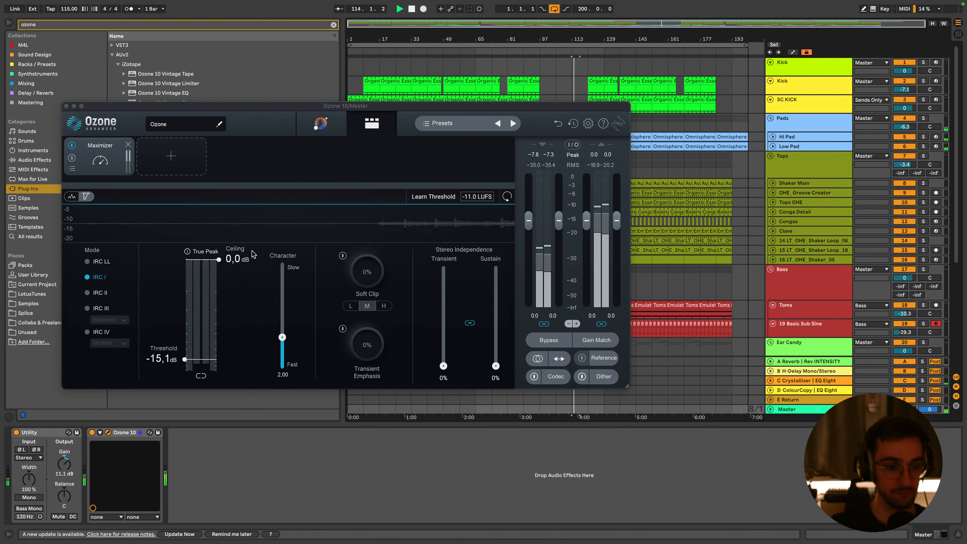
left_click_drag(219, 260, 221, 272)
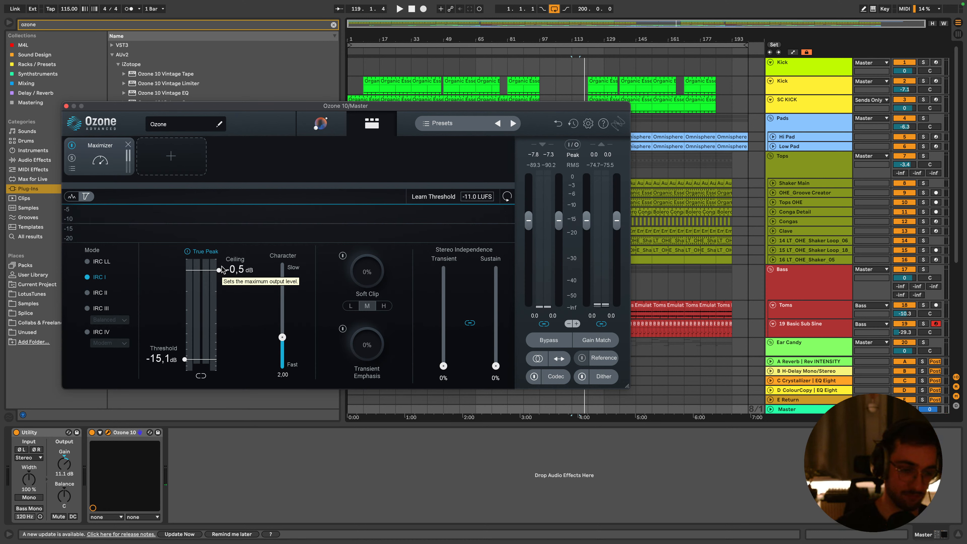
left_click(162, 159)
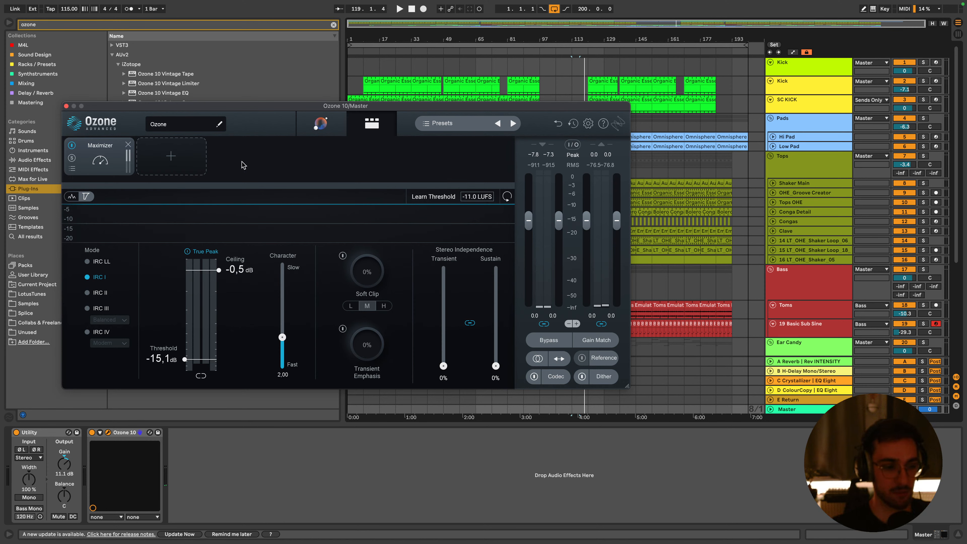
left_click(198, 156)
left_click(259, 167)
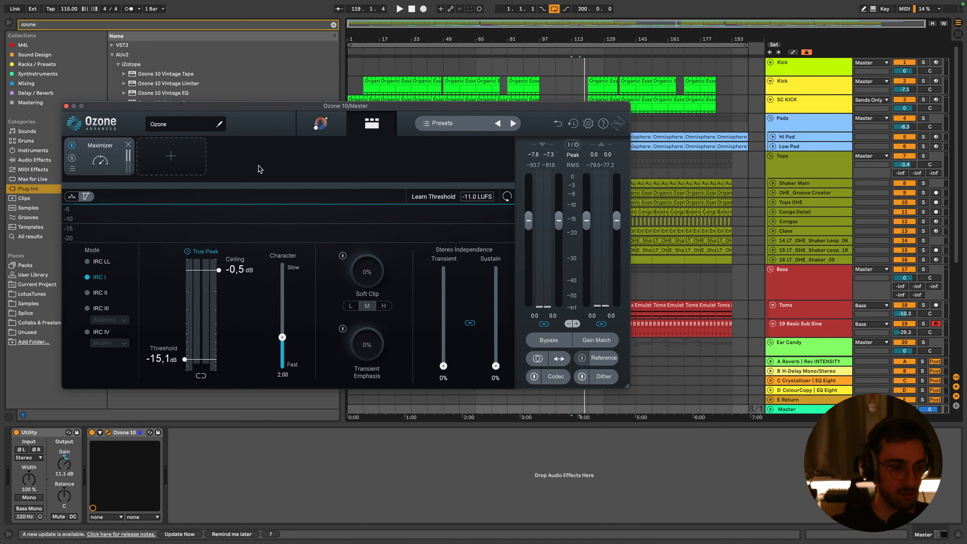
left_click(184, 165)
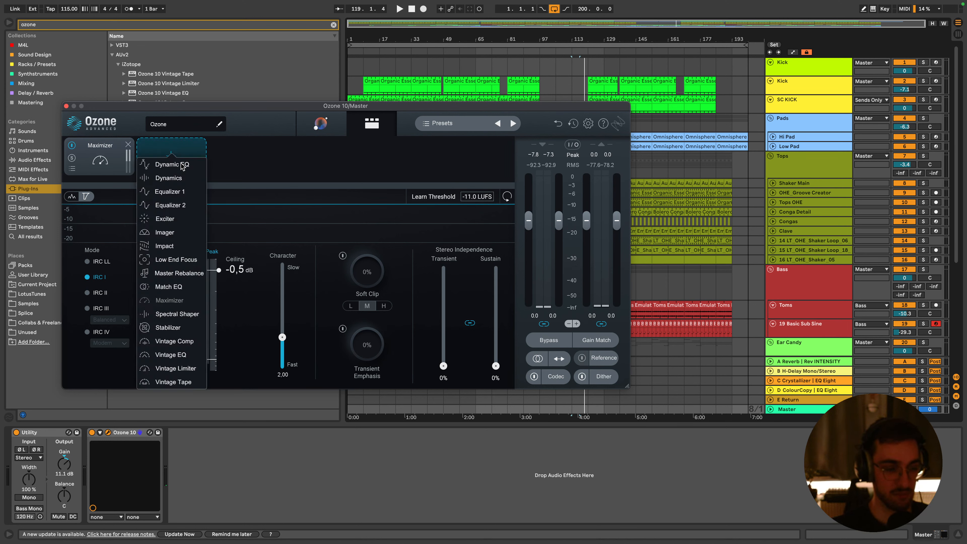
left_click(254, 166)
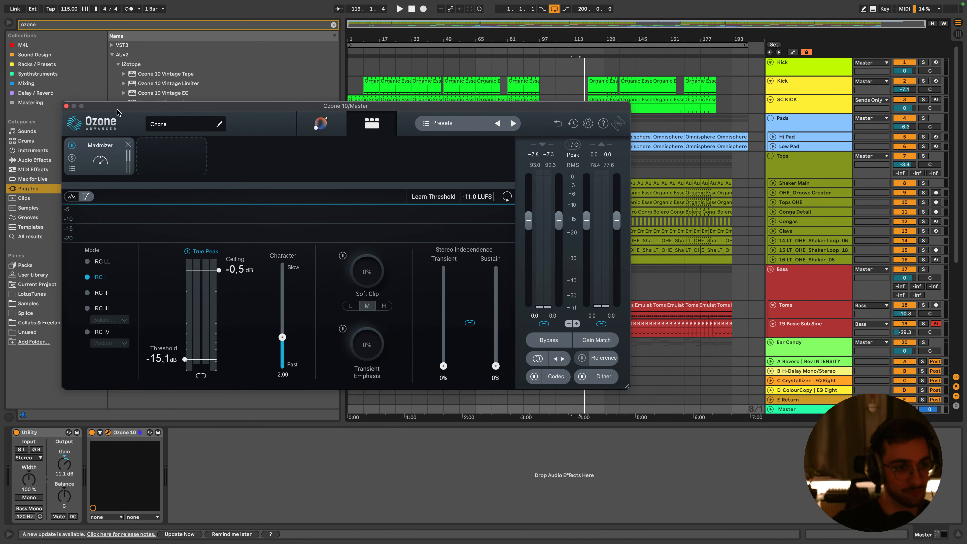
Insert the UAD Ampex ATR-102 plug-in ahead of Utility on the Master and play the breakdown from bar 113 through it
left_click_drag(117, 112, 334, 136)
left_click(85, 27)
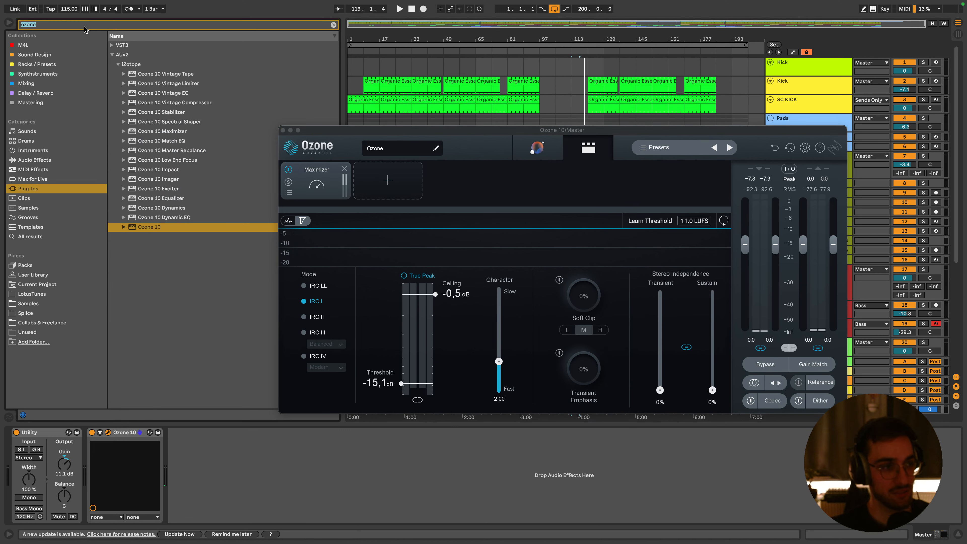
type("ampex")
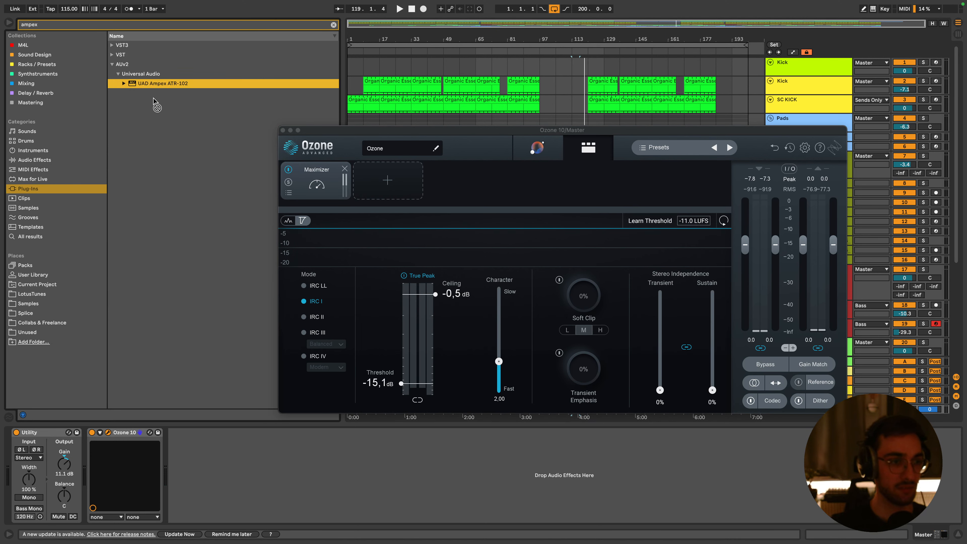
left_click_drag(156, 105, 59, 468)
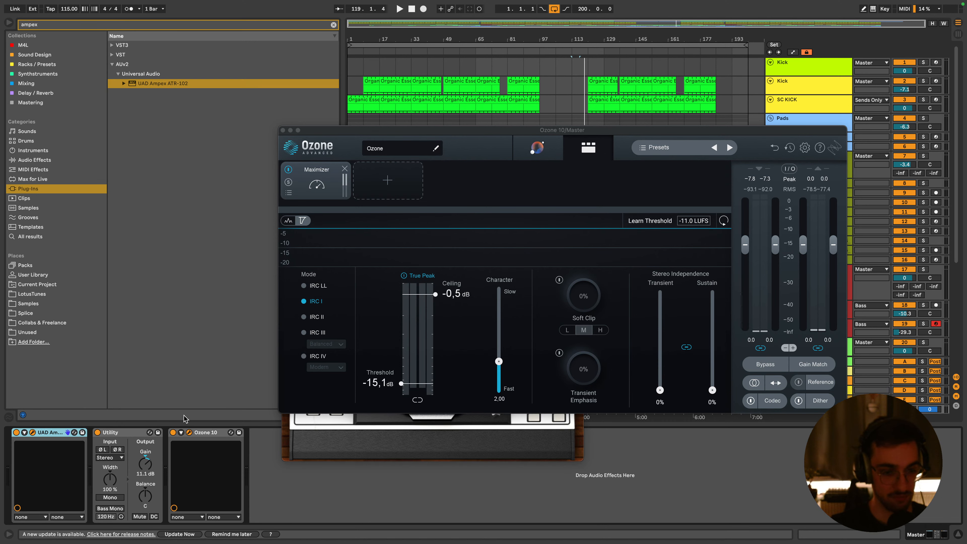
left_click_drag(380, 137, 160, 115)
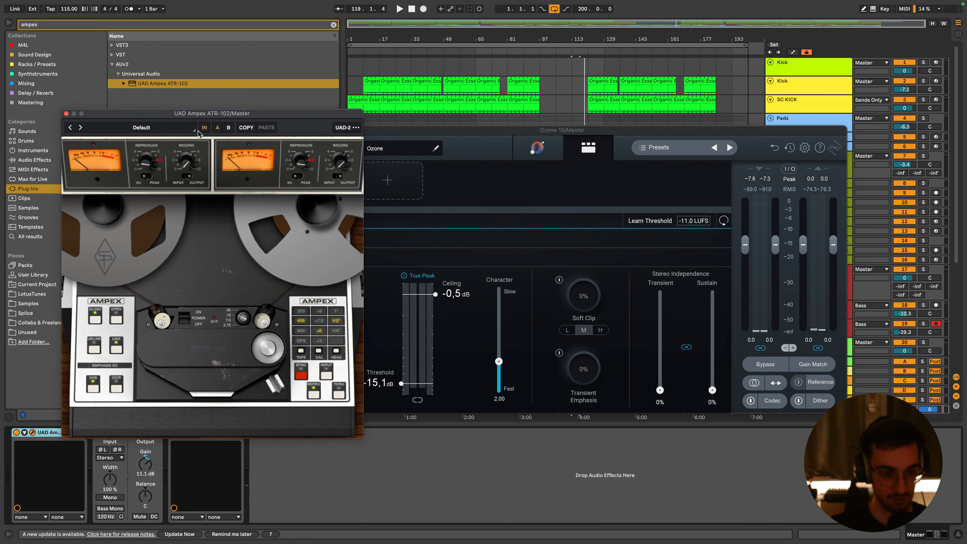
key("space")
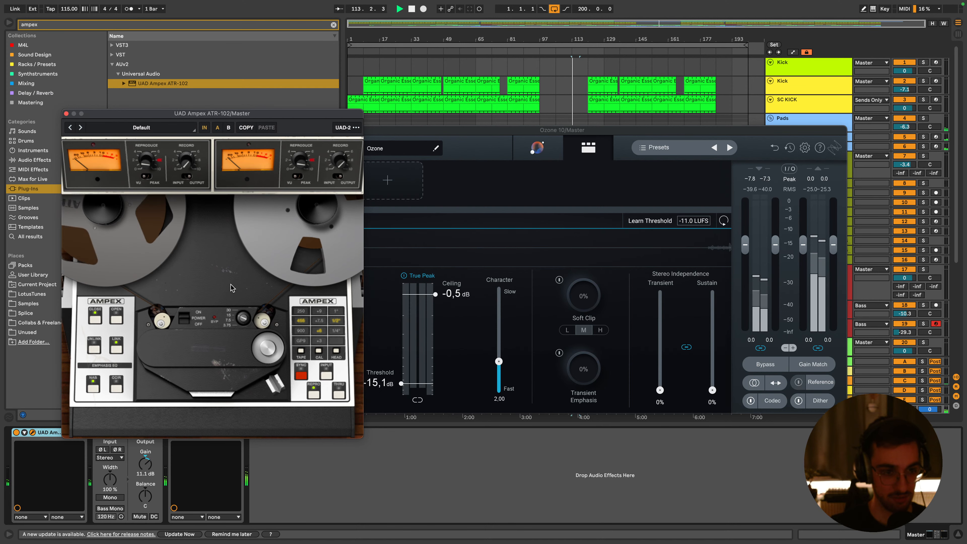
Stop playback, close the Ampex ATR-102 plug-in window and briefly play the breakdown from bar 113
key("space")
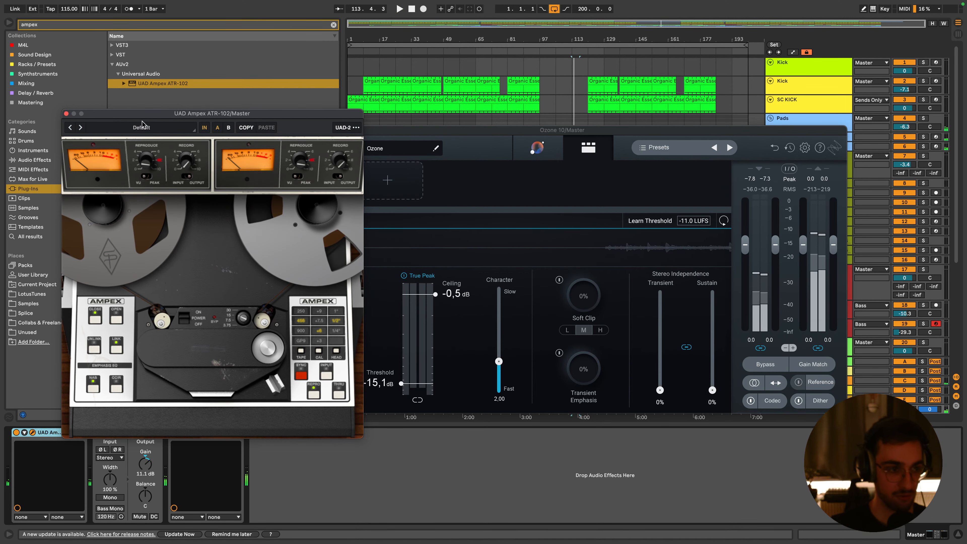
left_click(66, 114)
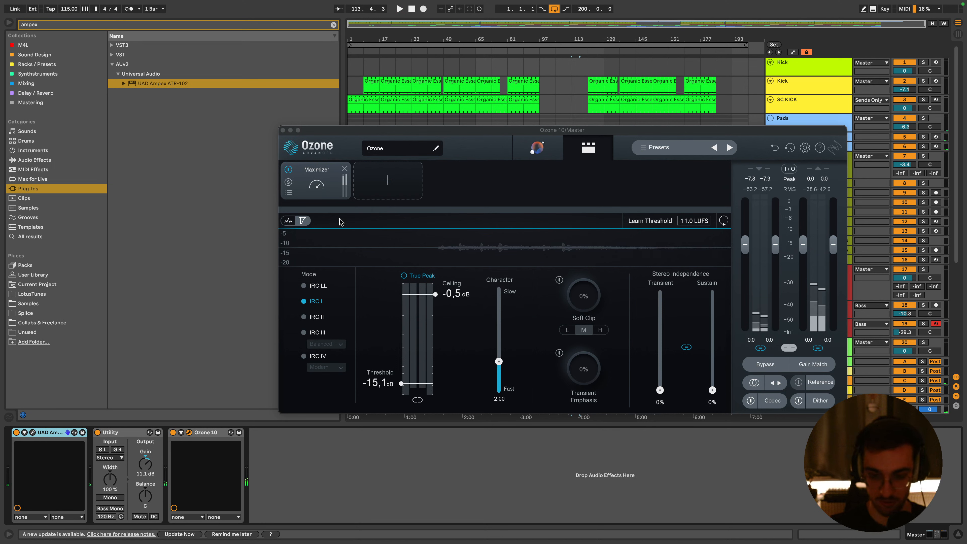
left_click(118, 74)
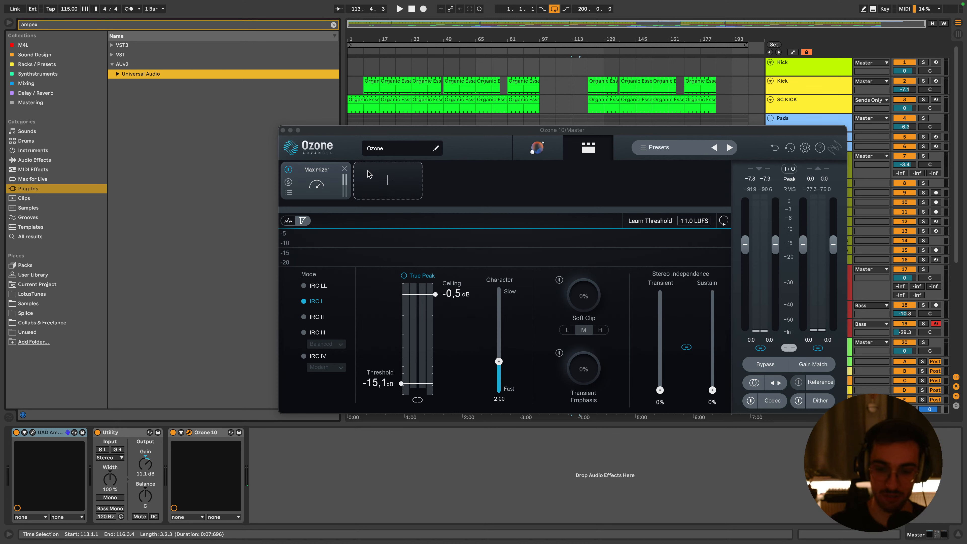
key("space")
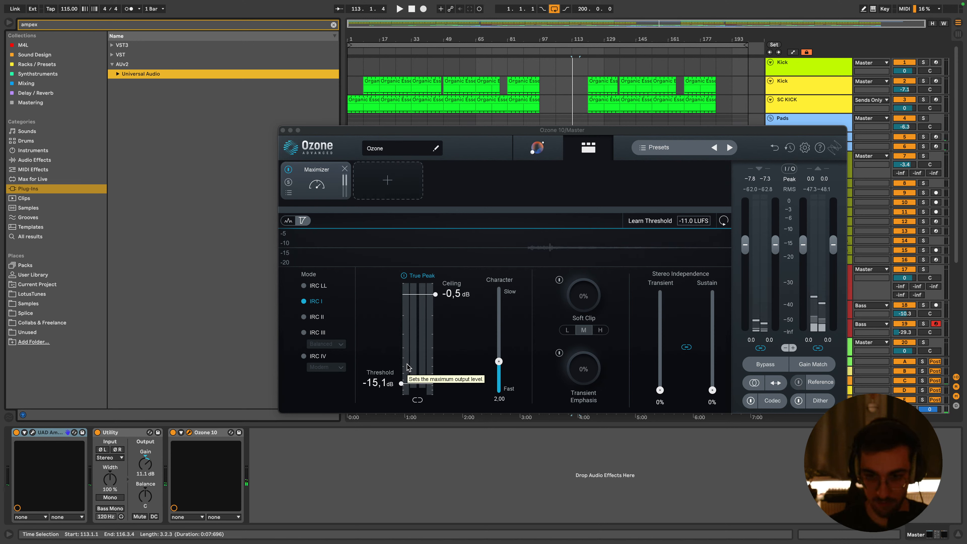
Solo the Tops group and play it briefly from bar 121
left_click(590, 73)
scroll(785, 351, "down", 5)
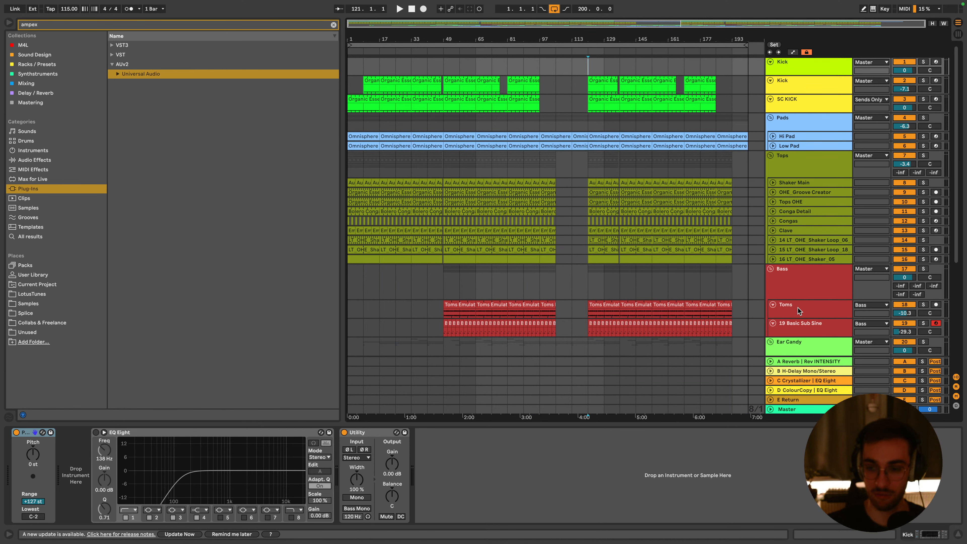
left_click(790, 410)
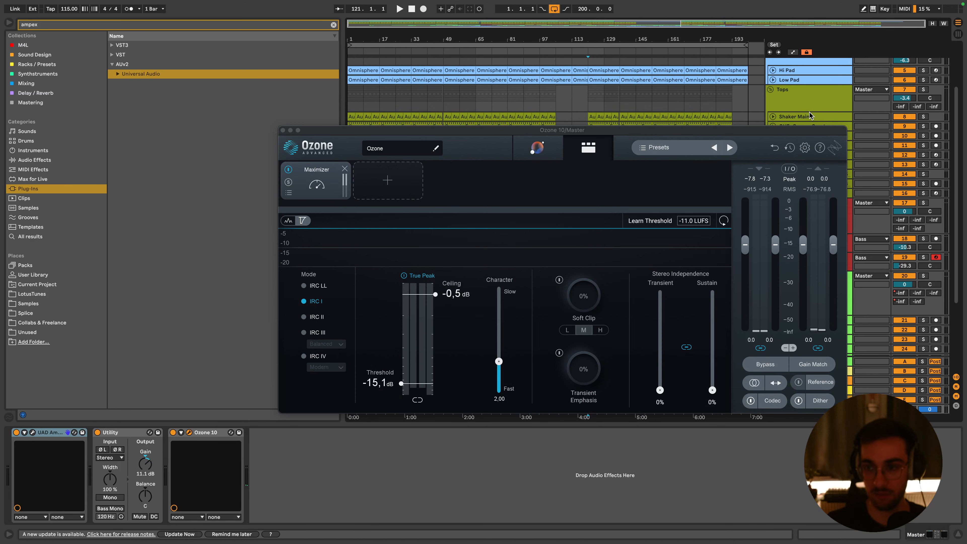
left_click(799, 104)
scroll(799, 106, "up", 3)
key("s")
key("space")
key("space")
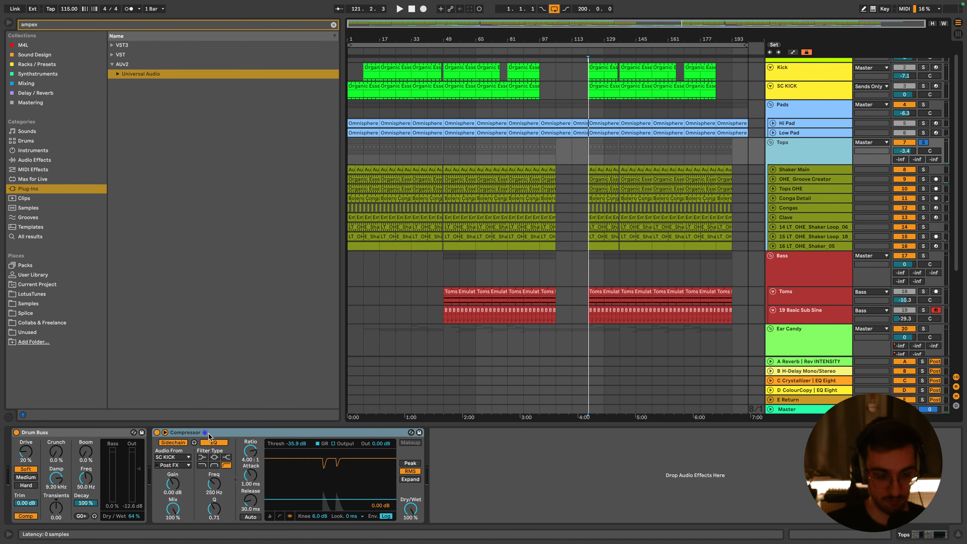
Review the device chains on the Tops group, the Toms track and the Basic Sub Sine track
left_click(78, 433)
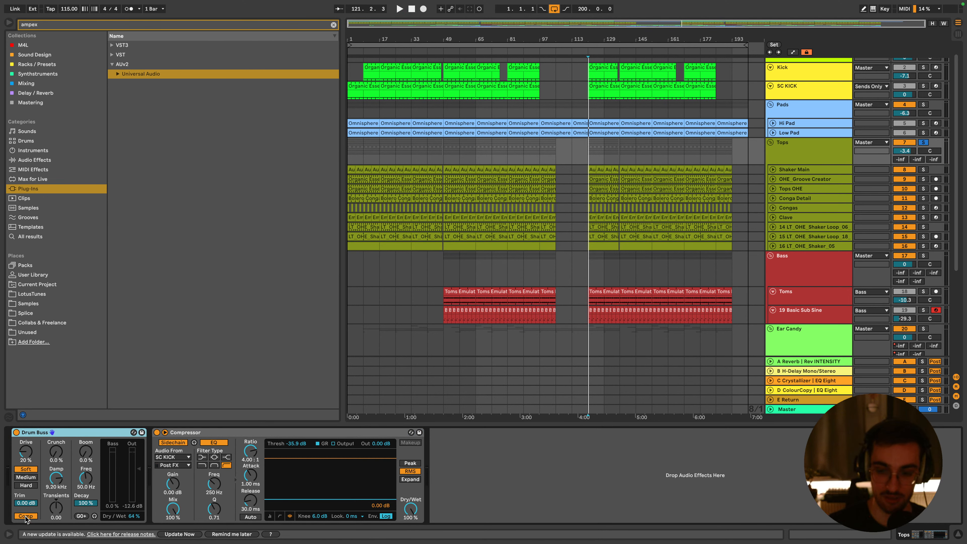
scroll(594, 335, "down", 5)
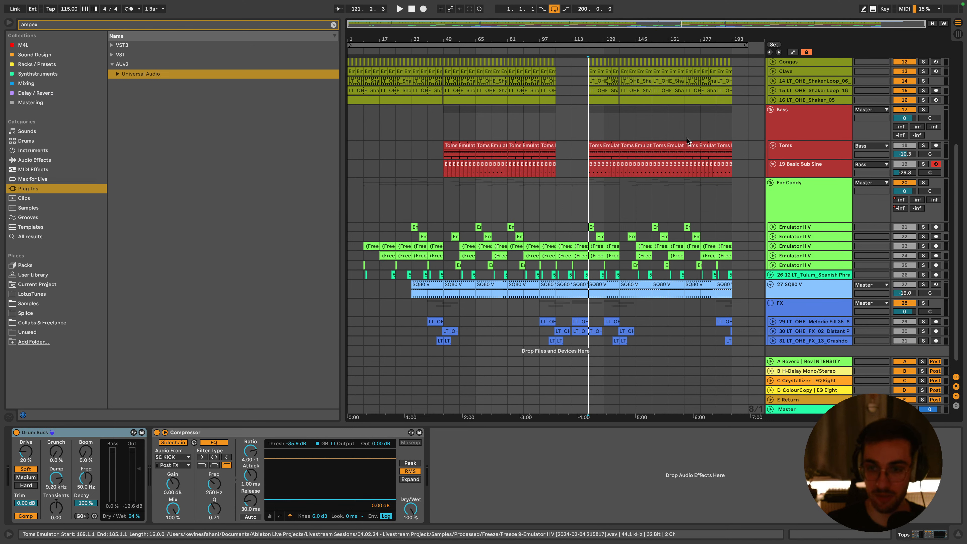
left_click(596, 146)
left_click(807, 136)
left_click(801, 146)
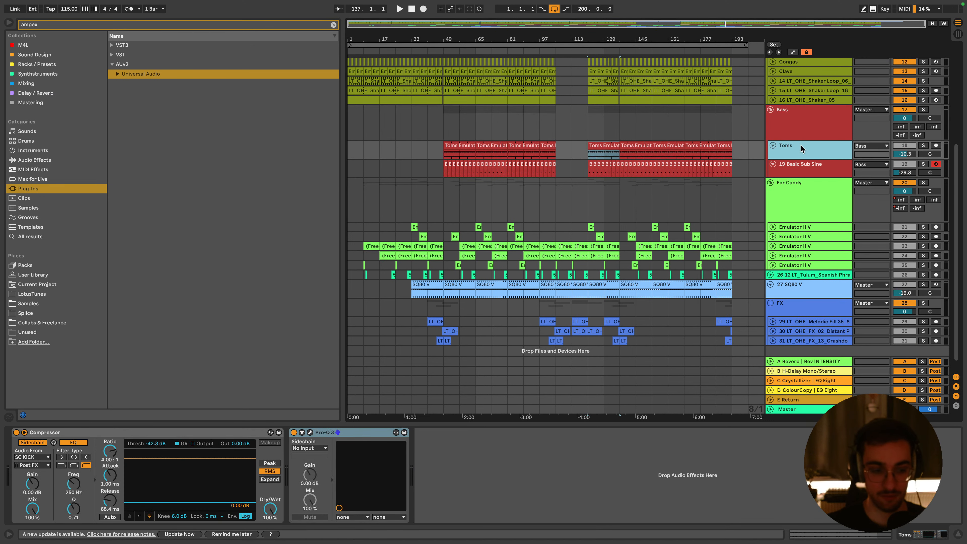
left_click(806, 124)
left_click(804, 151)
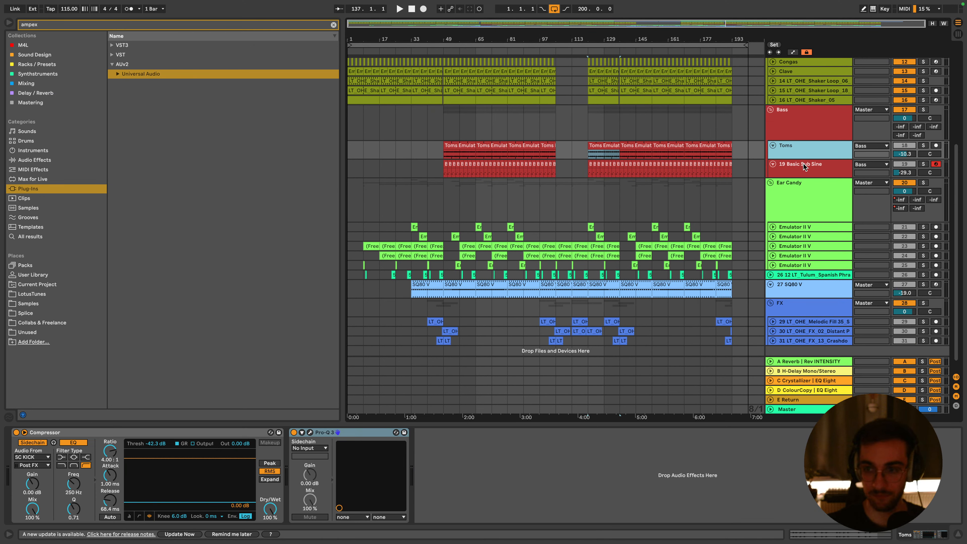
left_click(803, 168)
scroll(746, 247, "up", 3)
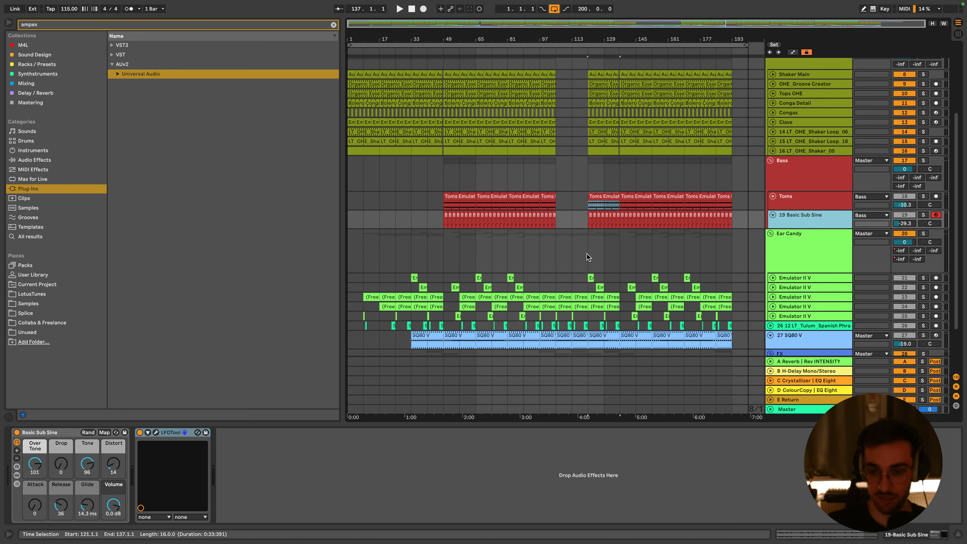
Review the devices on the Bass and Pads groups, the SQ80 V track and the FX group
scroll(587, 255, "up", 6)
left_click(589, 281)
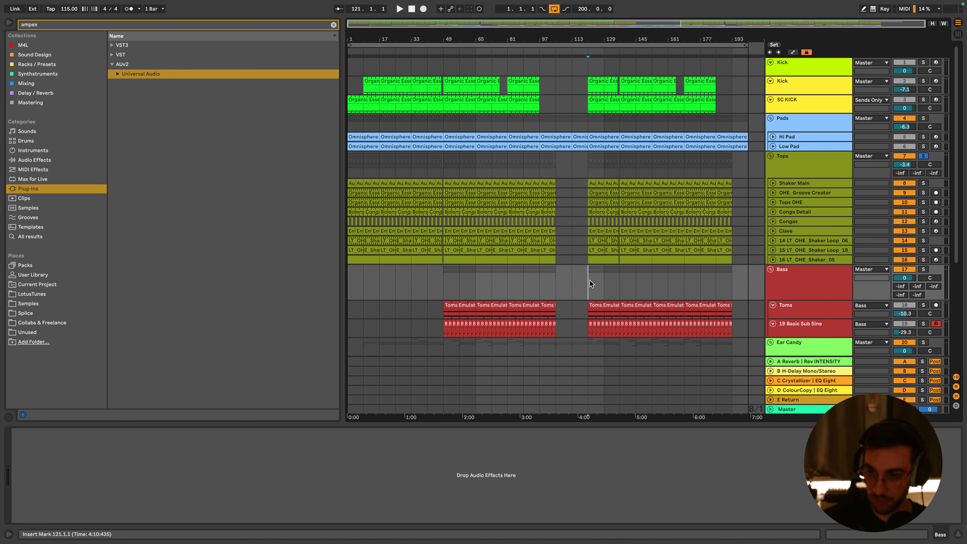
left_click(833, 116)
scroll(806, 278, "down", 5)
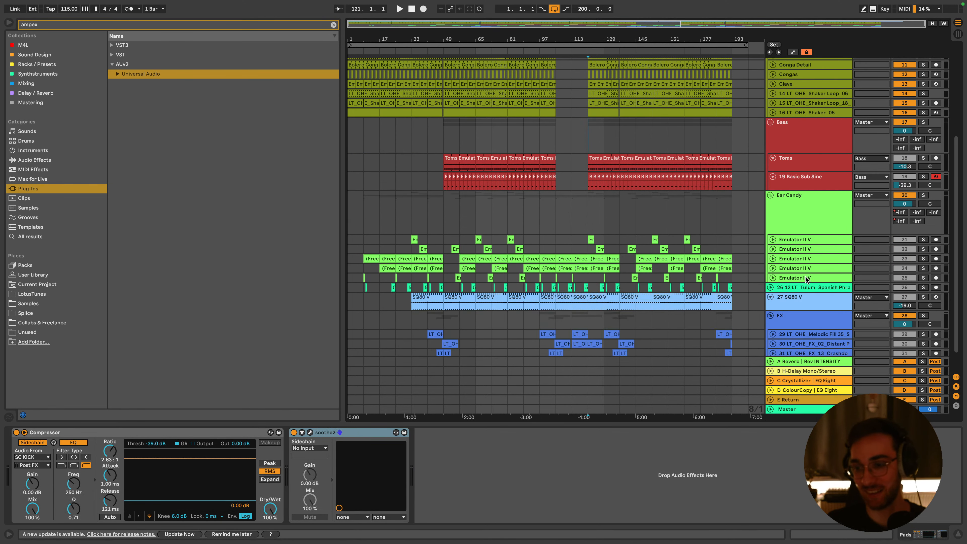
scroll(806, 278, "down", 1)
left_click(792, 287)
left_click(590, 272)
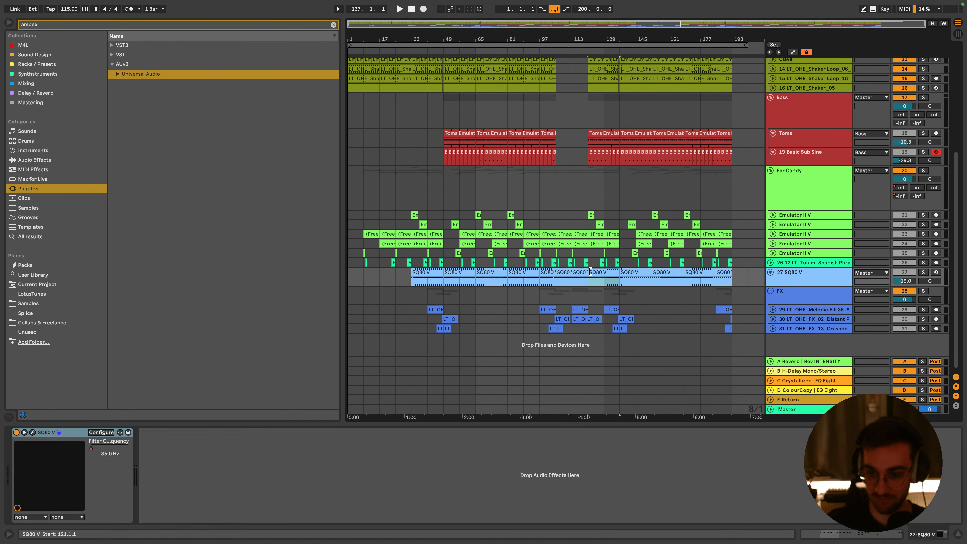
left_click(576, 302)
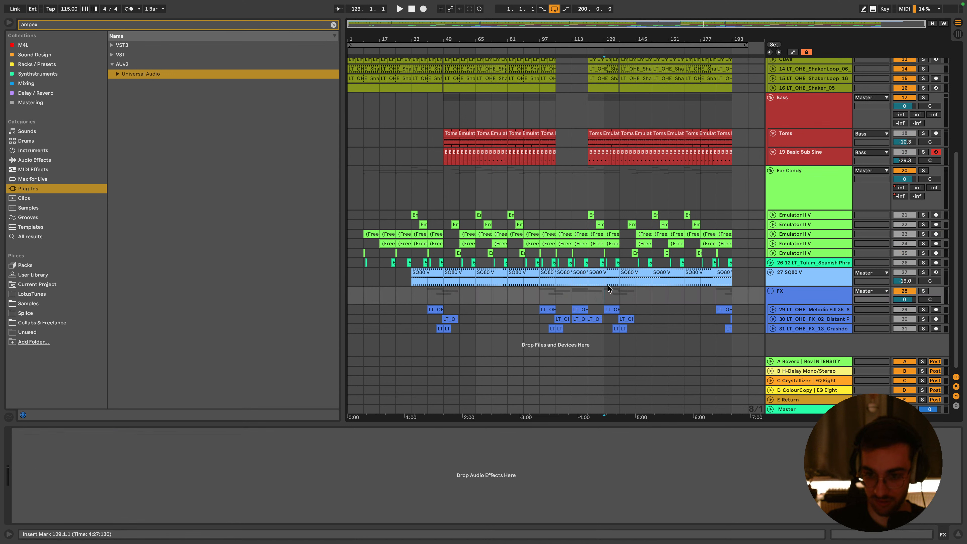
Play the breakdown from bar 113 and the drop from bar 121 while watching the Maximizer on the Master
left_click(577, 194)
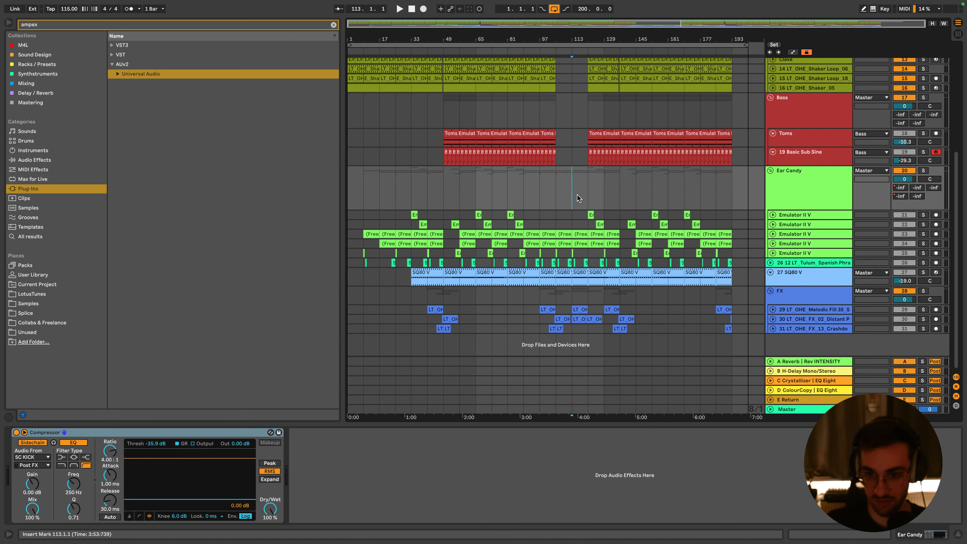
left_click(796, 410)
key("space")
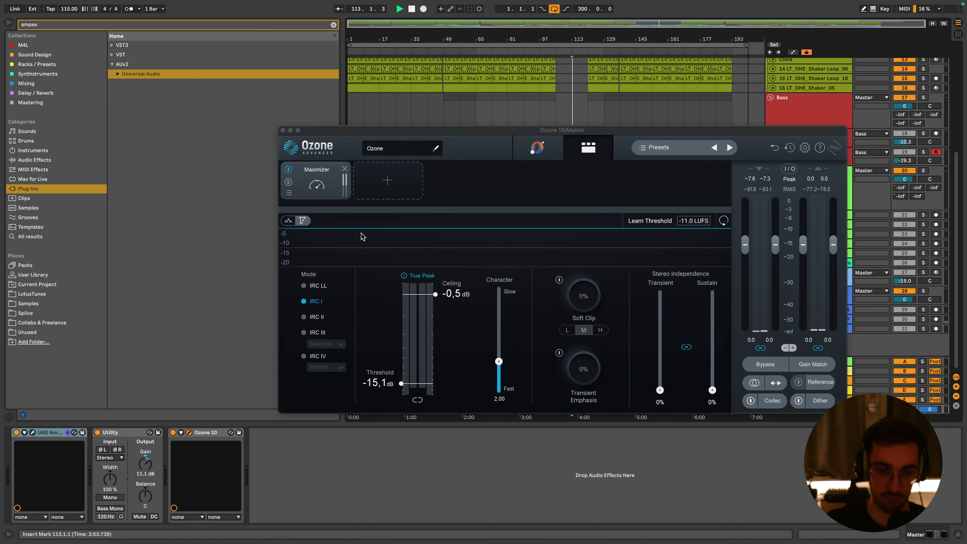
left_click(590, 100)
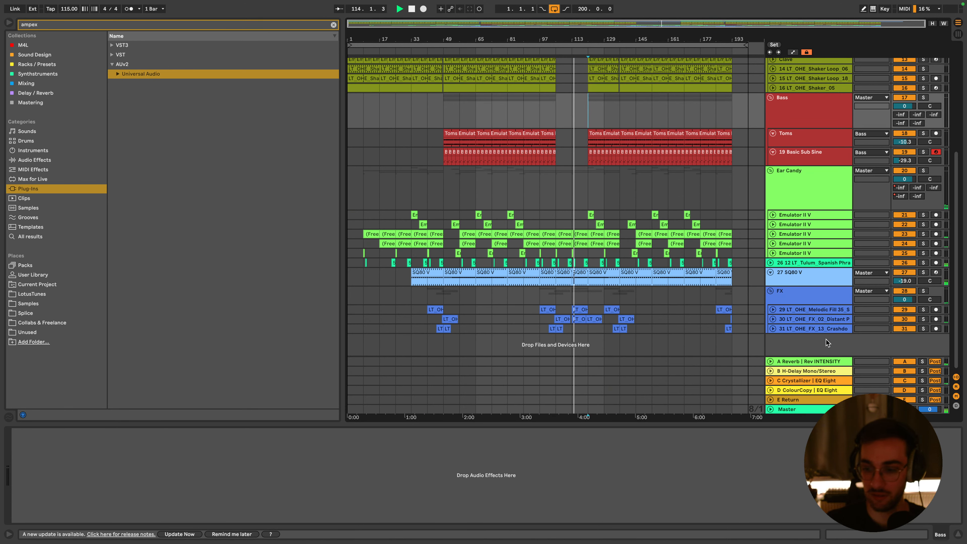
left_click(794, 411)
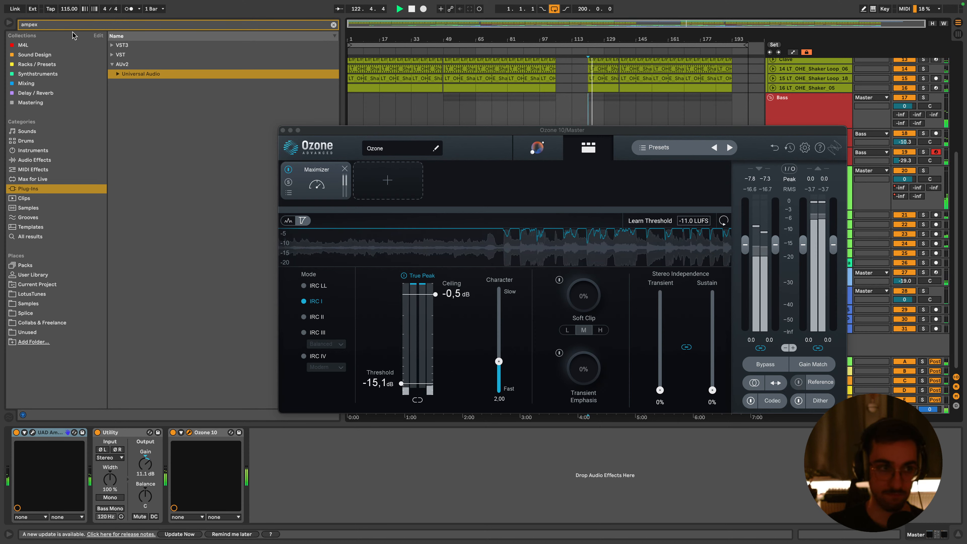
Find the AUv2 Youlean Loudness Meter 2 plug-in with the search "you" and add it after Ozone 10 on the Master
left_click(51, 26)
type("lus")
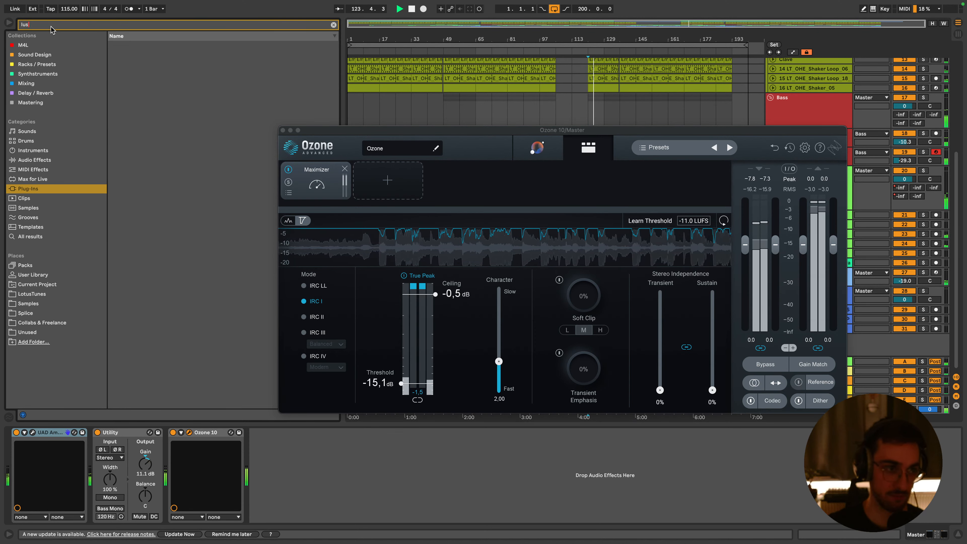
key("BackSpace")
type("y")
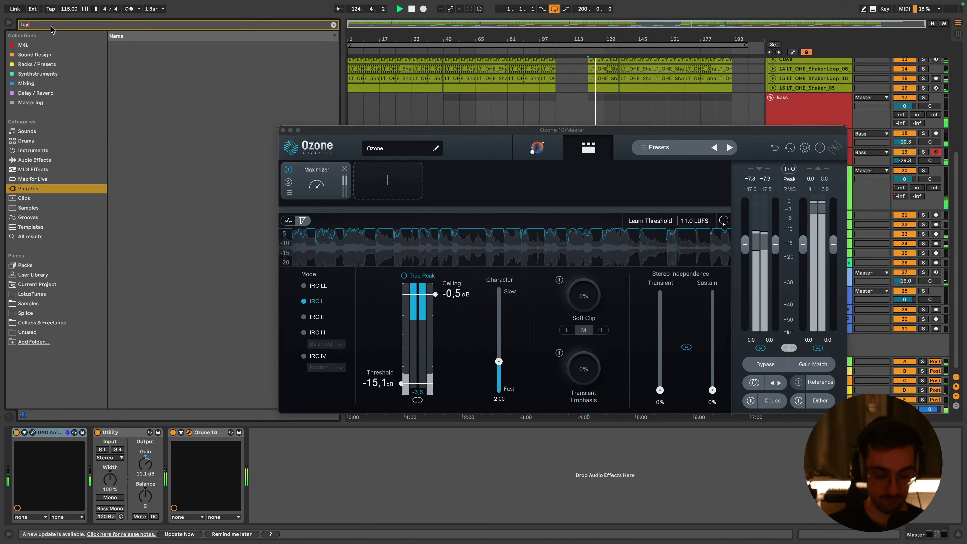
key("BackSpace")
key("BackSpace")
key("BackSpace")
type("youea")
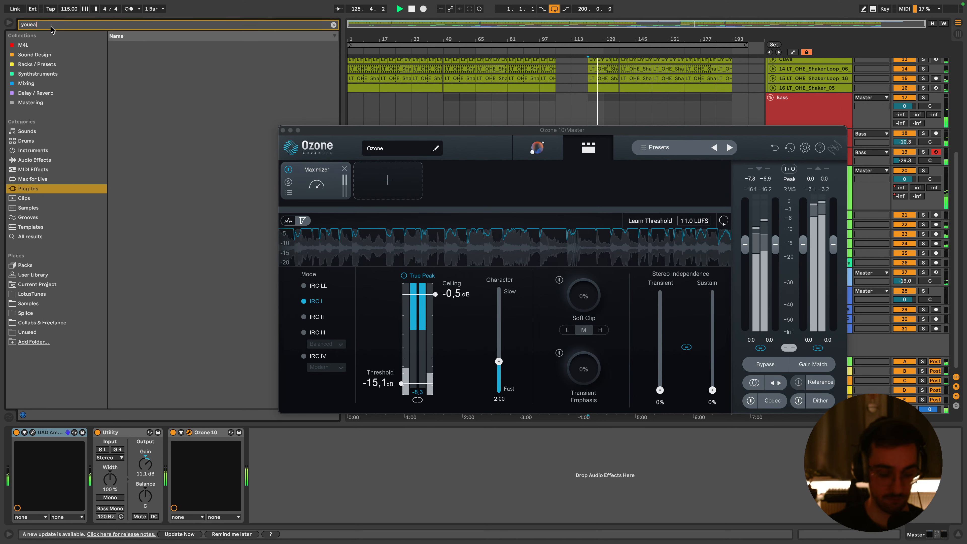
key("BackSpace")
key("BackSpace")
left_click(119, 77)
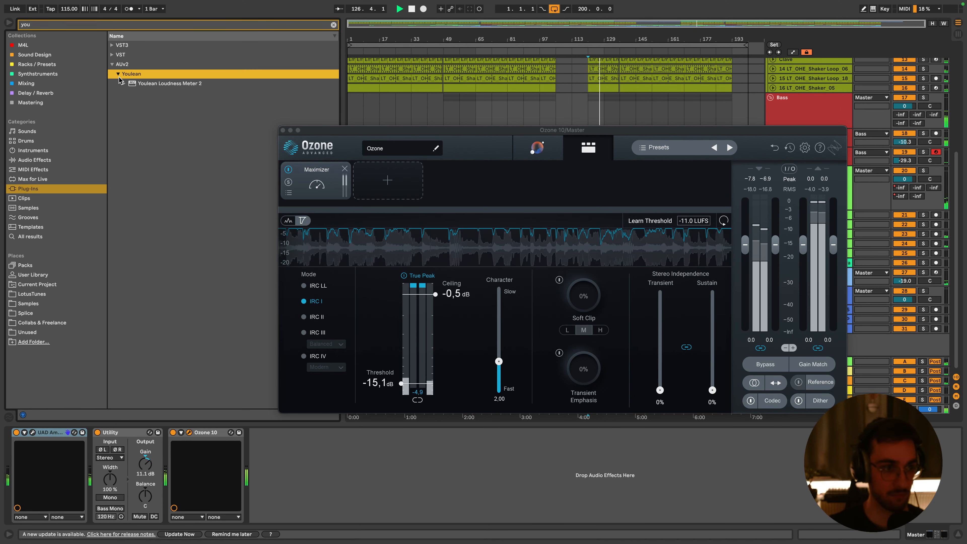
left_click(135, 84)
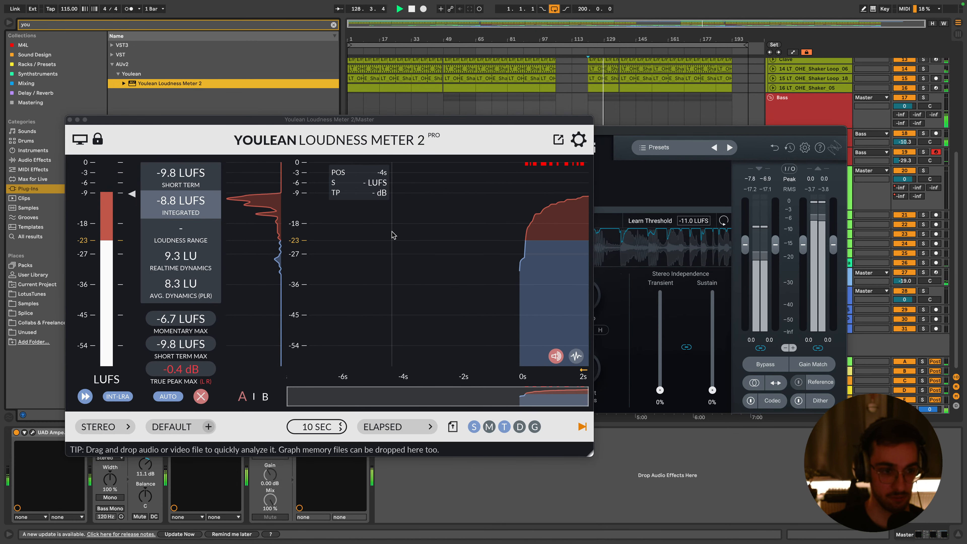
Stop playback and close the Youlean Loudness Meter 2 and Ozone 10 plug-in windows
key("space")
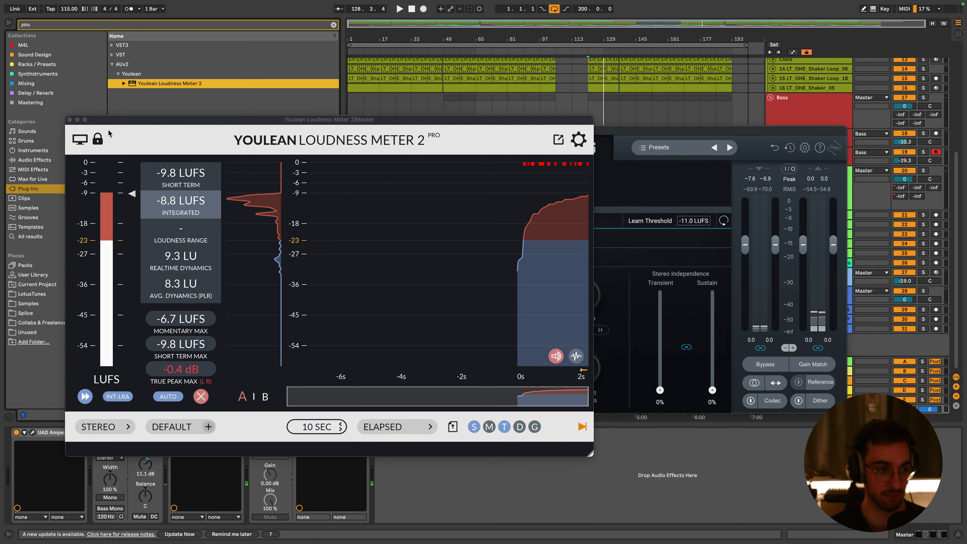
left_click(69, 119)
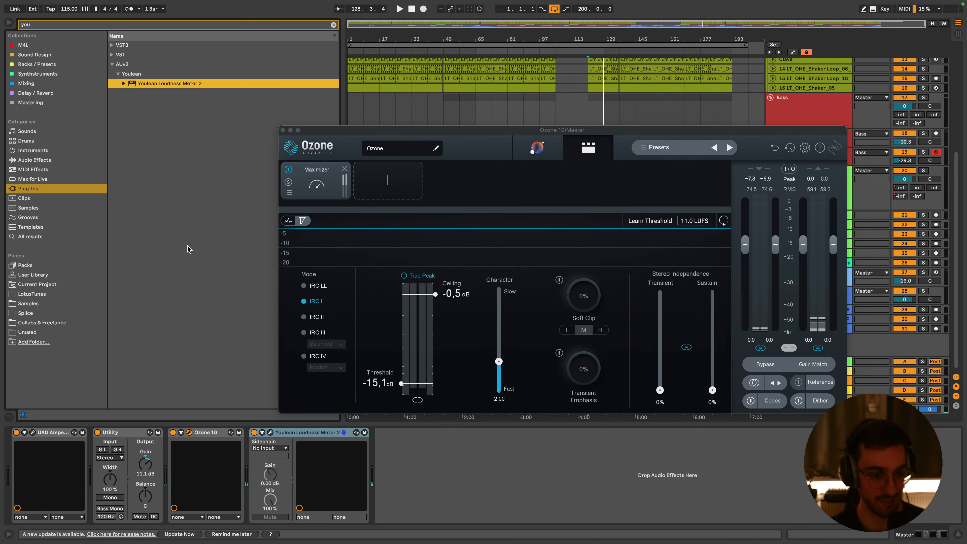
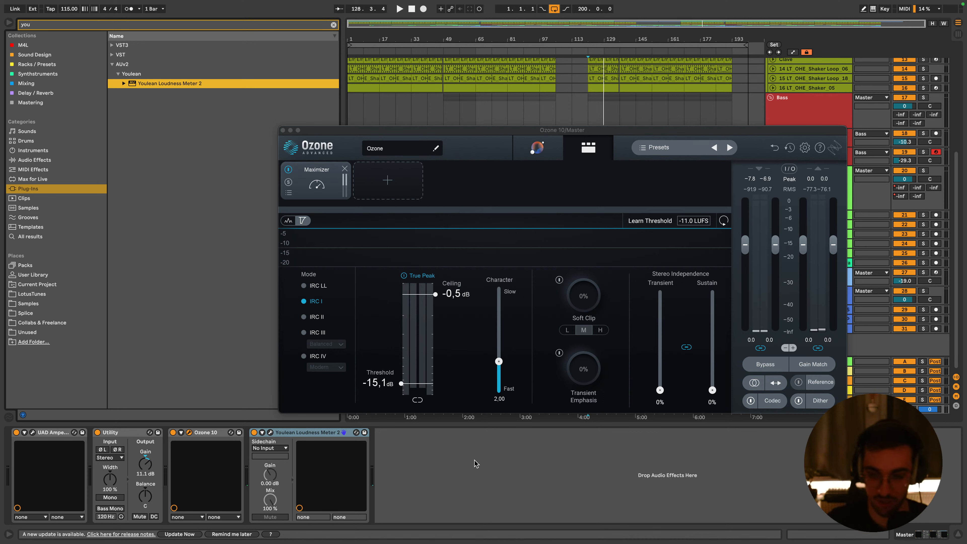
left_click(283, 130)
Look over the finished arrangement from the Kick tracks down to the FX group, including the breakdown at bar 113
scroll(560, 258, "up", 4)
scroll(560, 258, "up", 3)
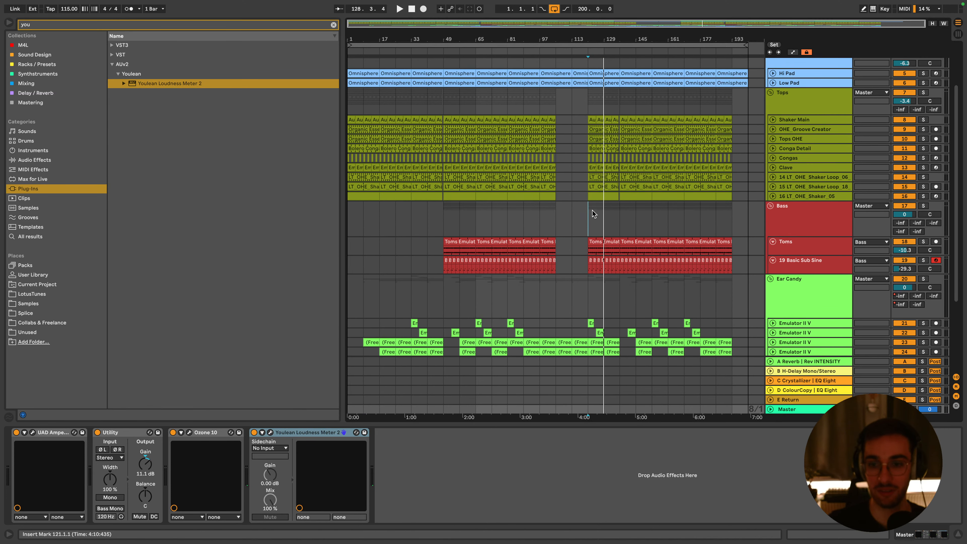
left_click(594, 213)
scroll(595, 214, "up", 3)
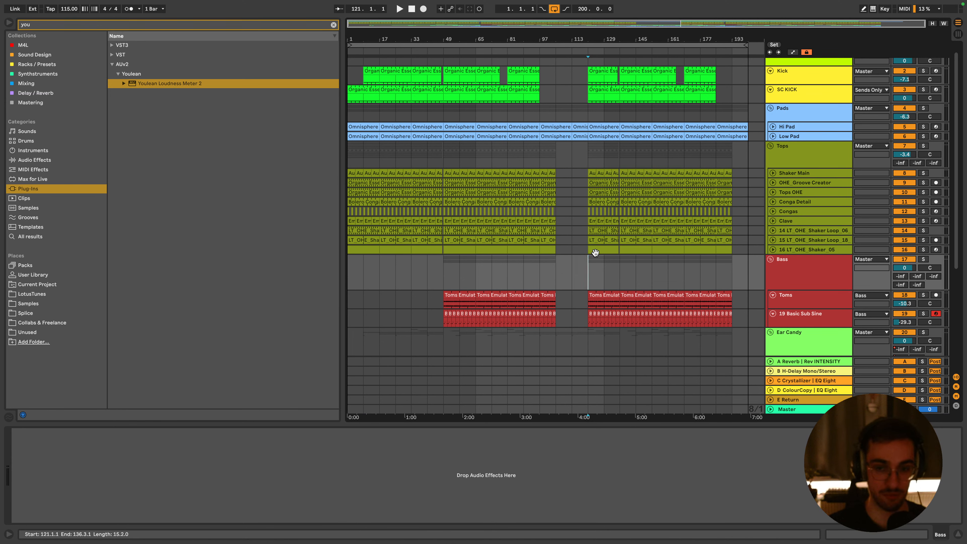
scroll(595, 253, "up", 1)
left_click(572, 169)
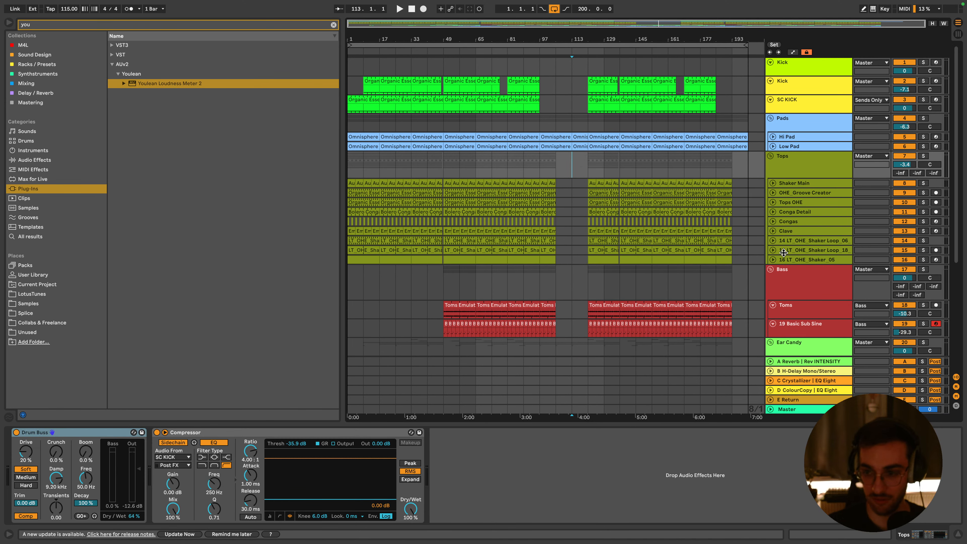
scroll(783, 253, "down", 3)
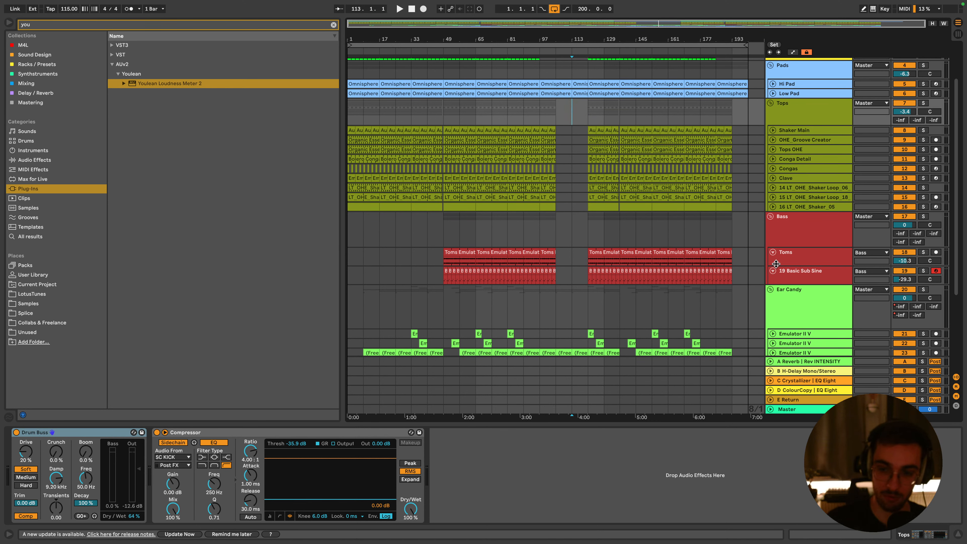
scroll(585, 302, "down", 4)
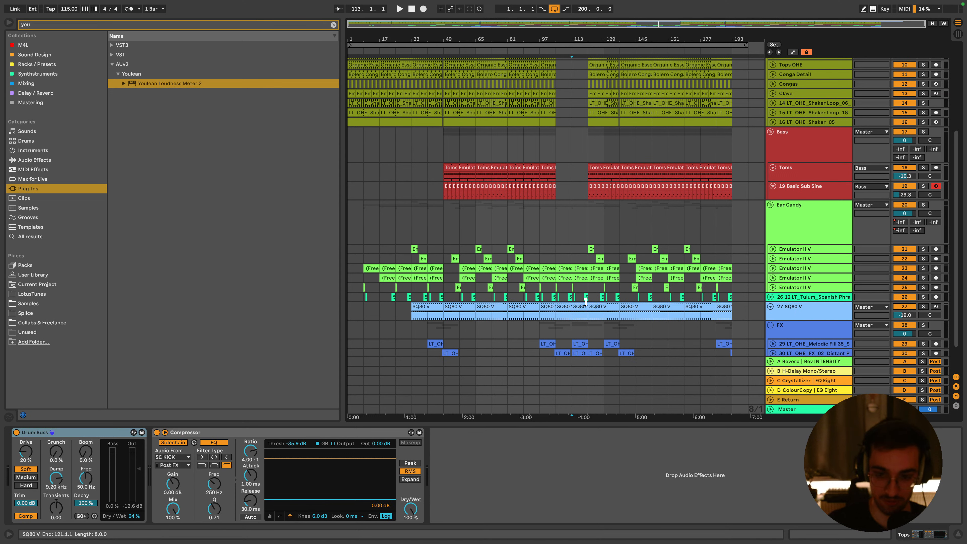
scroll(587, 304, "down", 2)
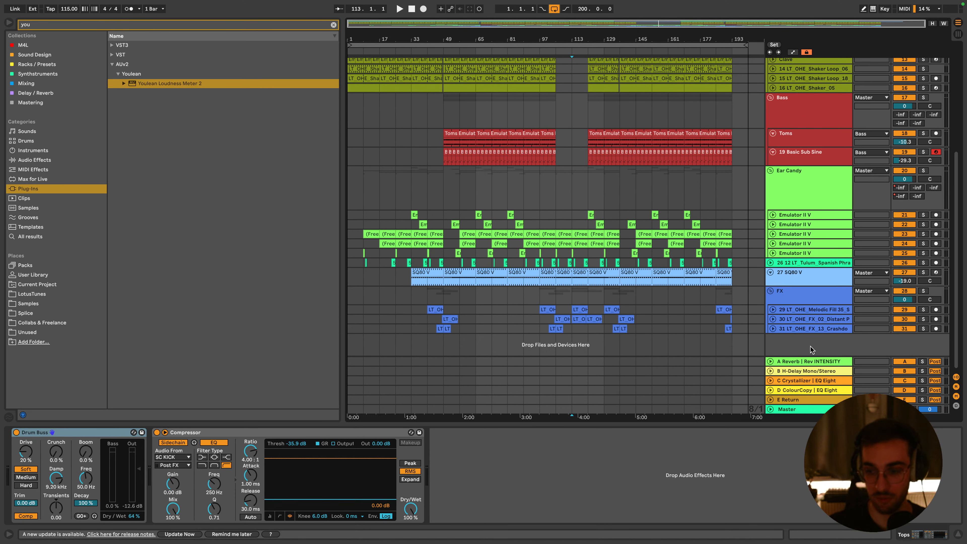
scroll(558, 167, "up", 8)
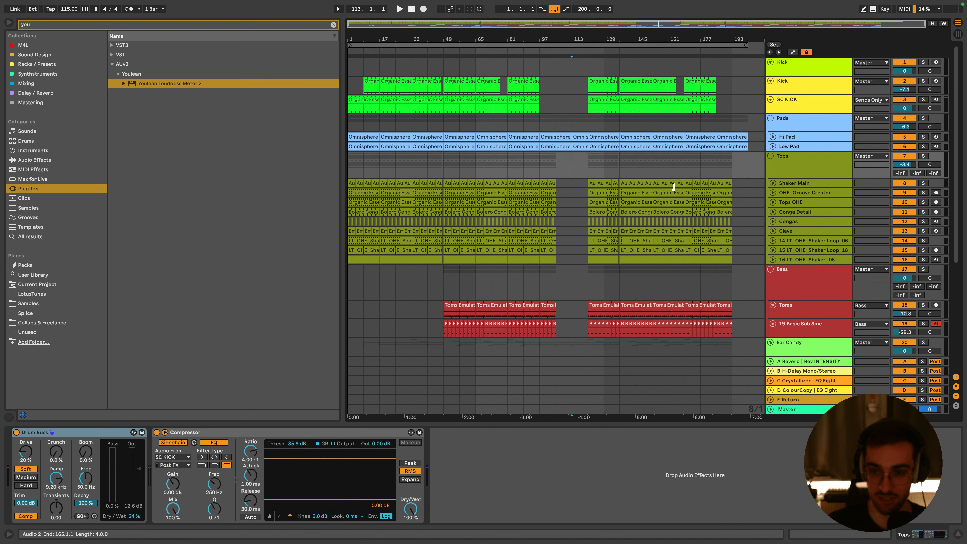
Solo the Tops group and play it from bar 137
left_click(627, 169)
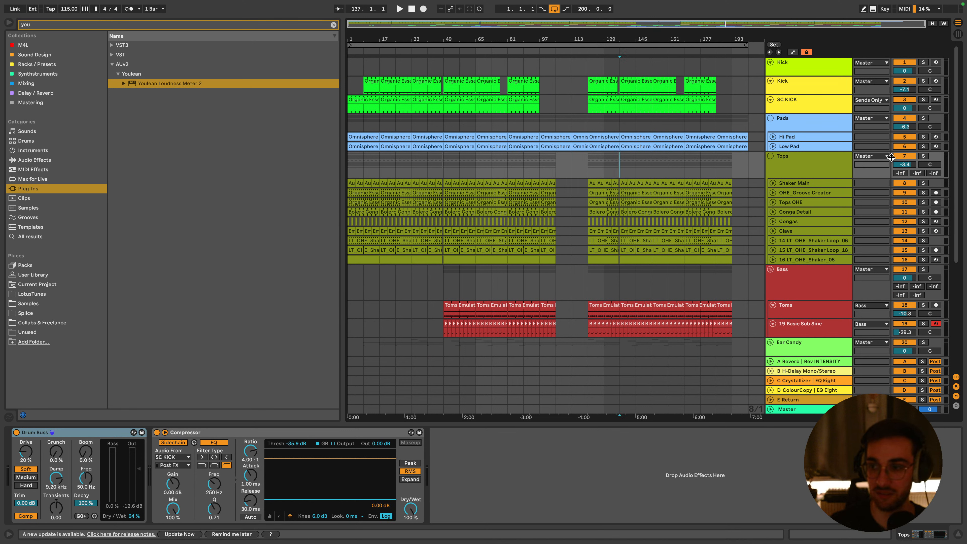
left_click(808, 163)
key("s")
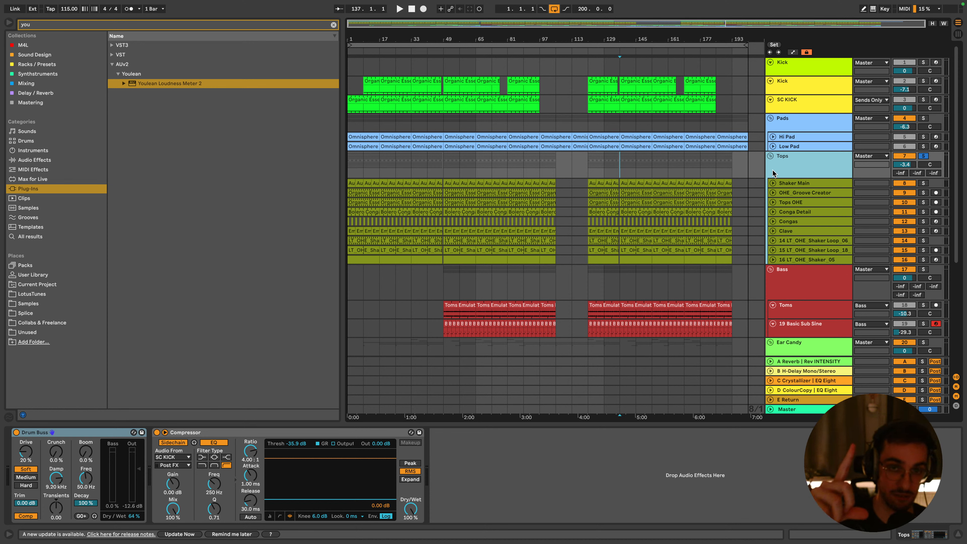
key("space")
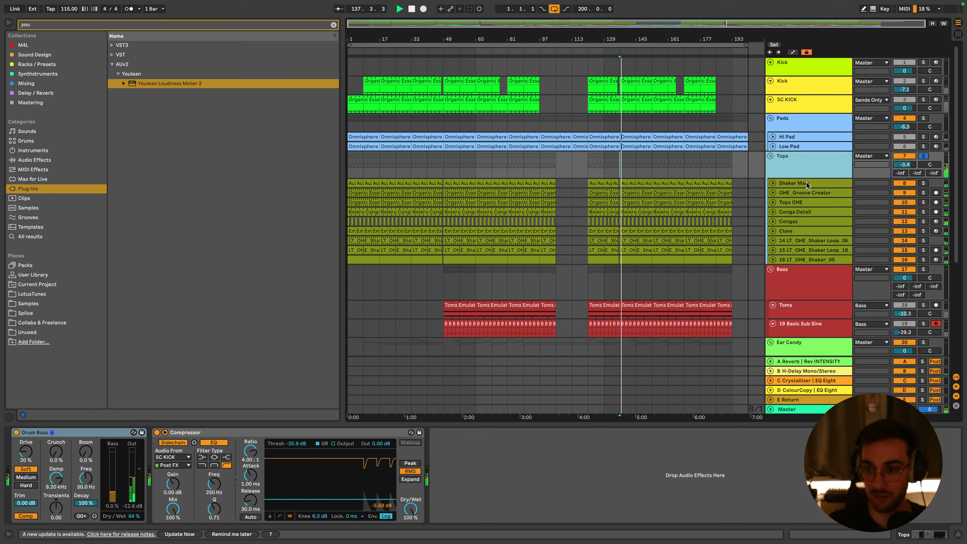
Inspect the devices on the Tops group's tracks, going from OHE_Groove Creator down to 16 LT_OHE_Shaker_05
left_click(800, 195)
left_click(798, 205)
left_click(795, 222)
left_click(793, 231)
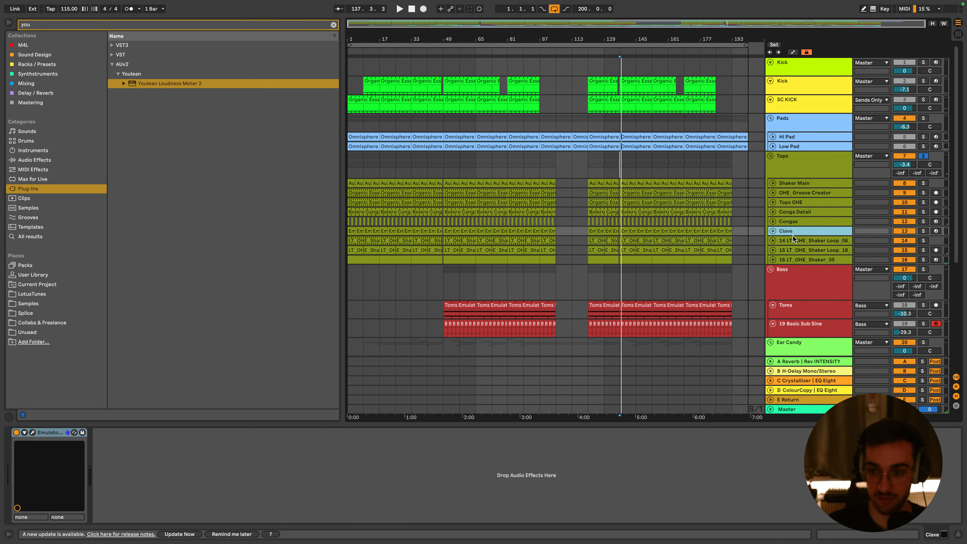
left_click(792, 240)
left_click(791, 250)
left_click(790, 259)
Collapse the Toms, 19 Basic Sub Sine and SQ80 V tracks and the Ear Candy and FX groups
scroll(789, 279, "down", 2)
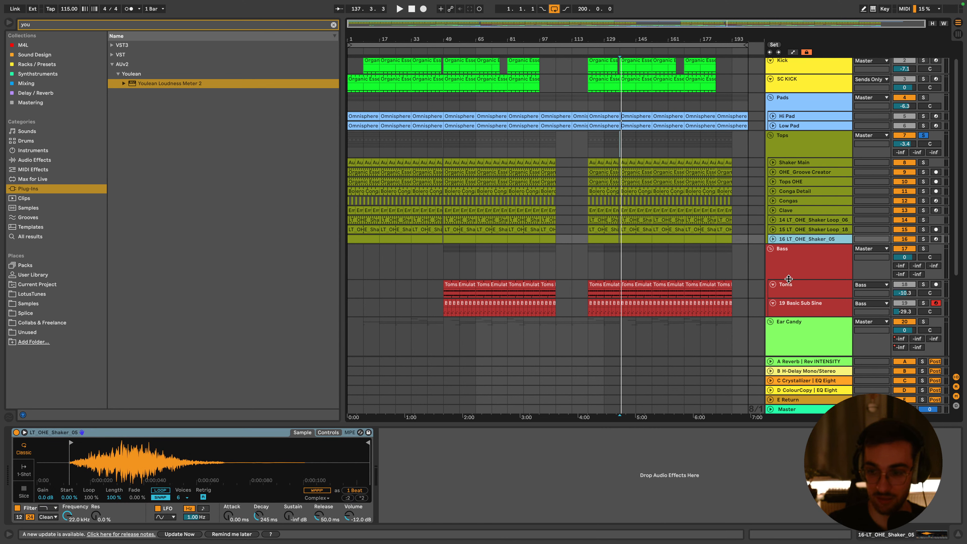
left_click(773, 284)
left_click(774, 286)
scroll(772, 293, "down", 2)
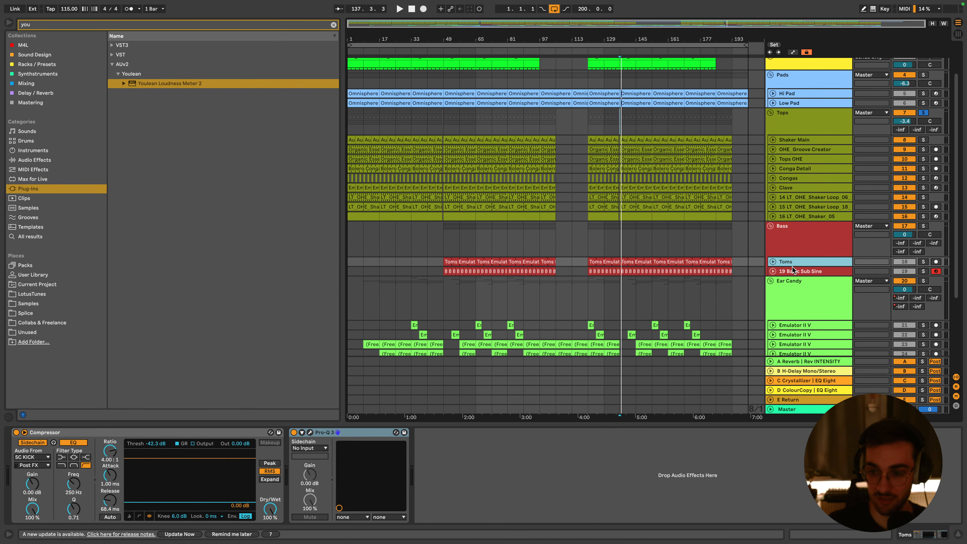
left_click(770, 281)
scroll(786, 280, "down", 1)
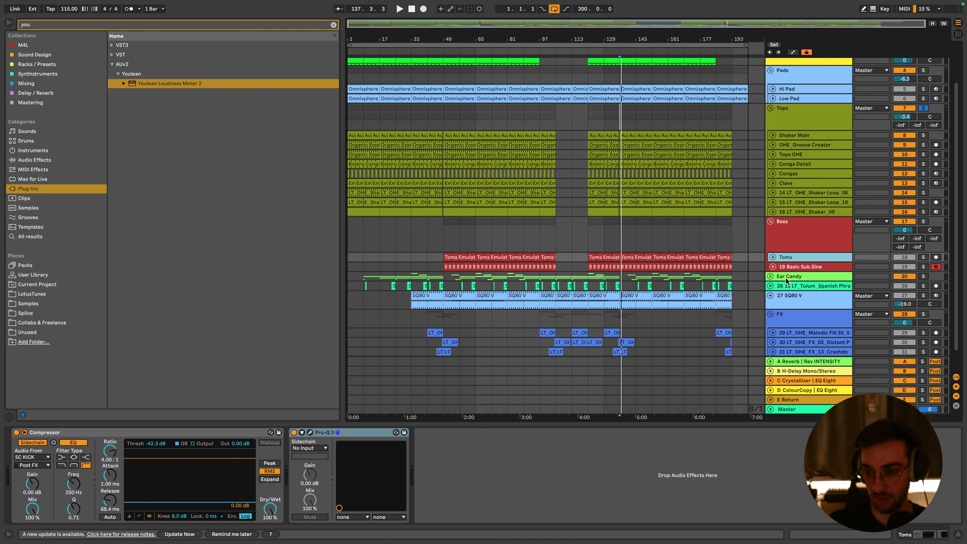
left_click(770, 296)
left_click(770, 305)
Review the devices on the FX, SQ80 V, Tulum Spanish Phrase, Ear Candy, Bass, Tops, Pads and Kick tracks and groups
left_click(794, 305)
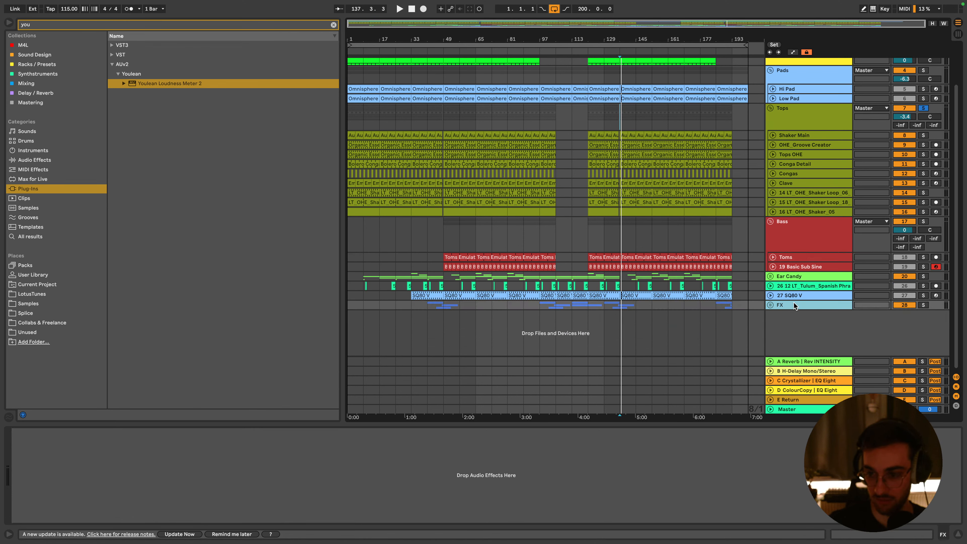
left_click(792, 295)
left_click(791, 285)
left_click(792, 277)
left_click(795, 227)
scroll(794, 229, "up", 3)
left_click(801, 170)
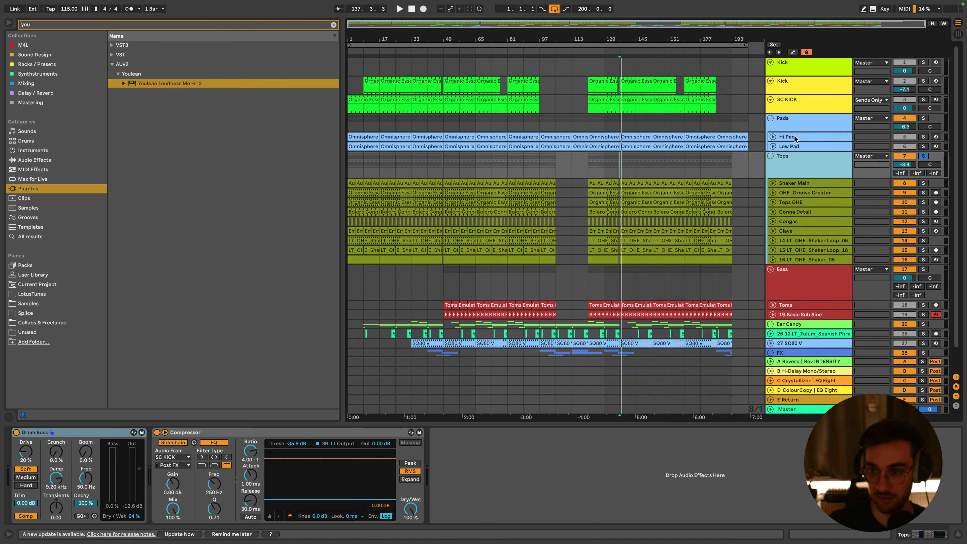
left_click(792, 123)
left_click(795, 84)
scroll(791, 291, "down", 3)
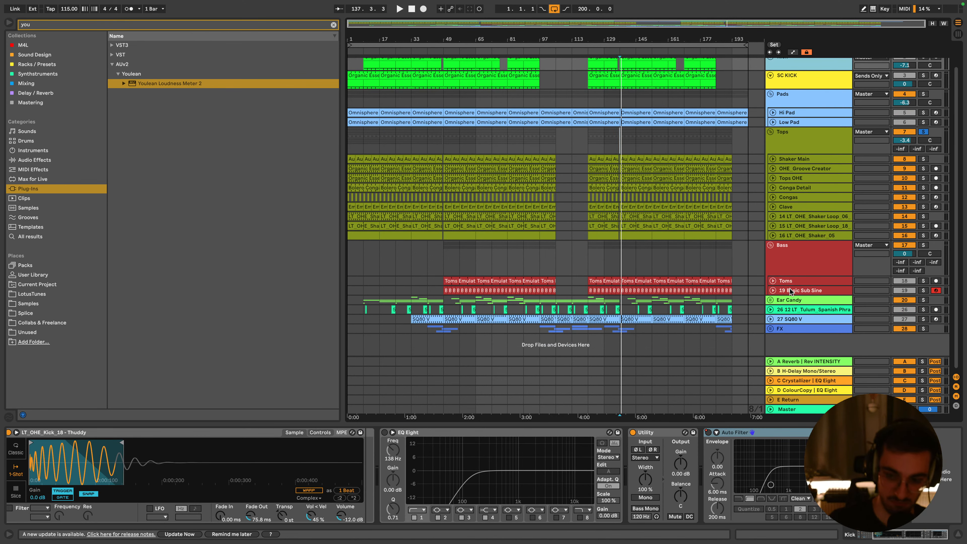
Expand the FX group to show its tracks, keeping the SQ80 V track collapsed
left_click(770, 329)
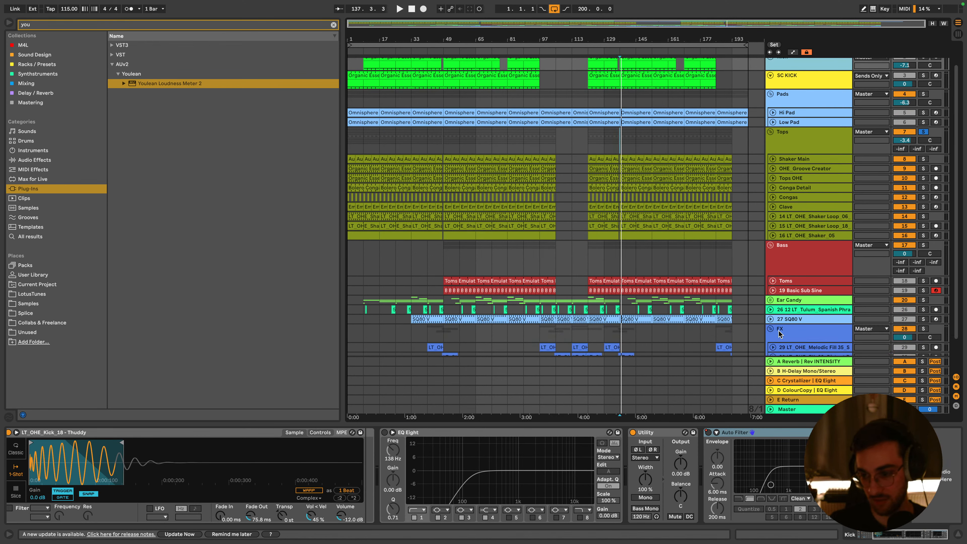
left_click(770, 319)
scroll(770, 320, "down", 1)
left_click(771, 316)
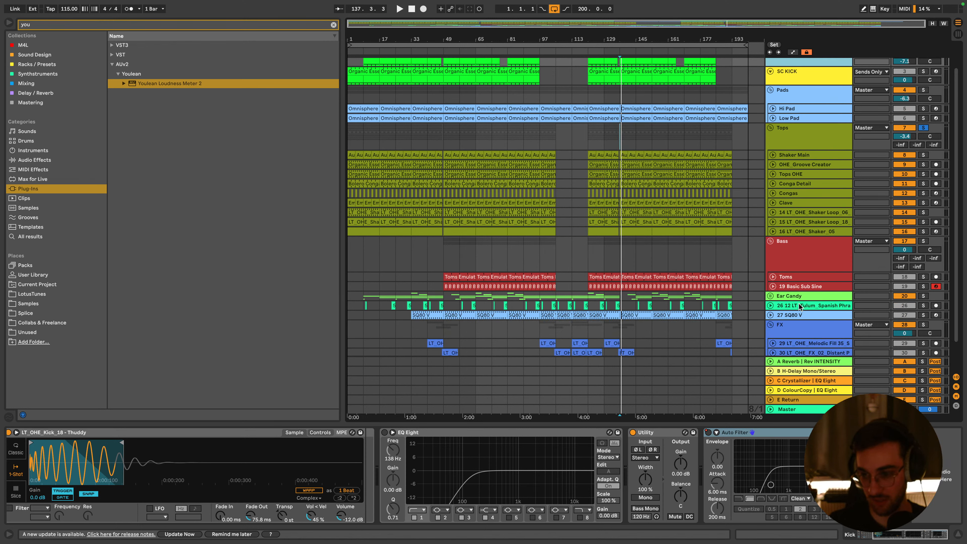
Set the insert marker at bar 121 and check the Youlean Loudness Meter 2 on the Master
left_click(597, 251)
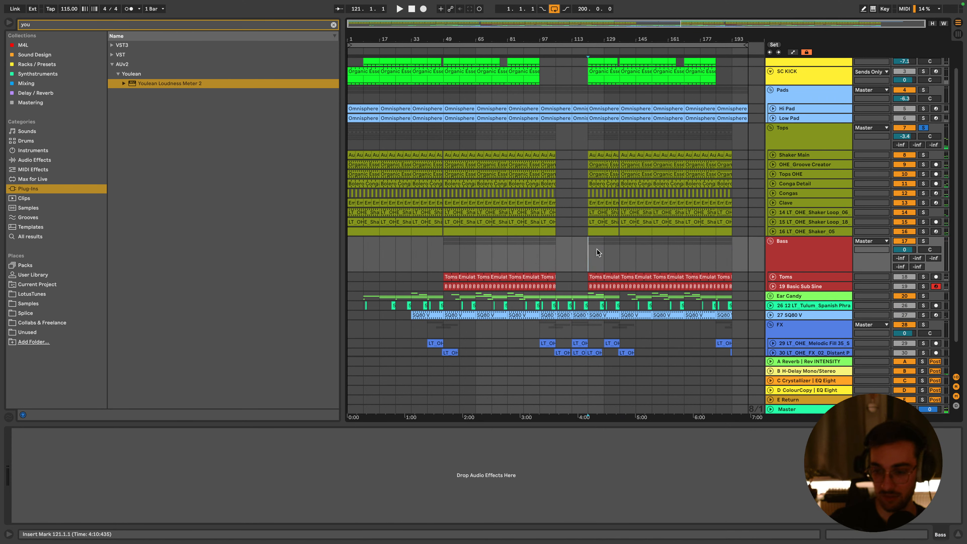
left_click(800, 409)
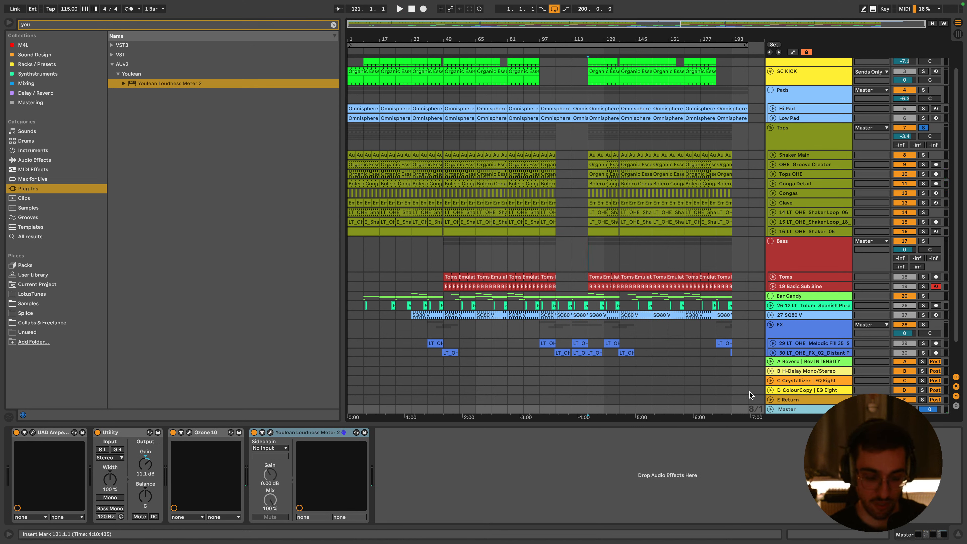
left_click(271, 433)
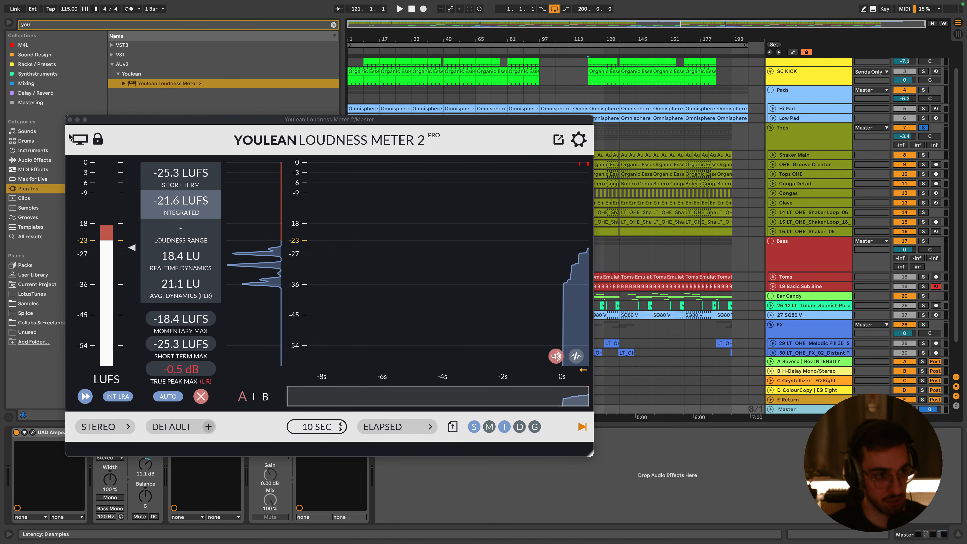
left_click(69, 120)
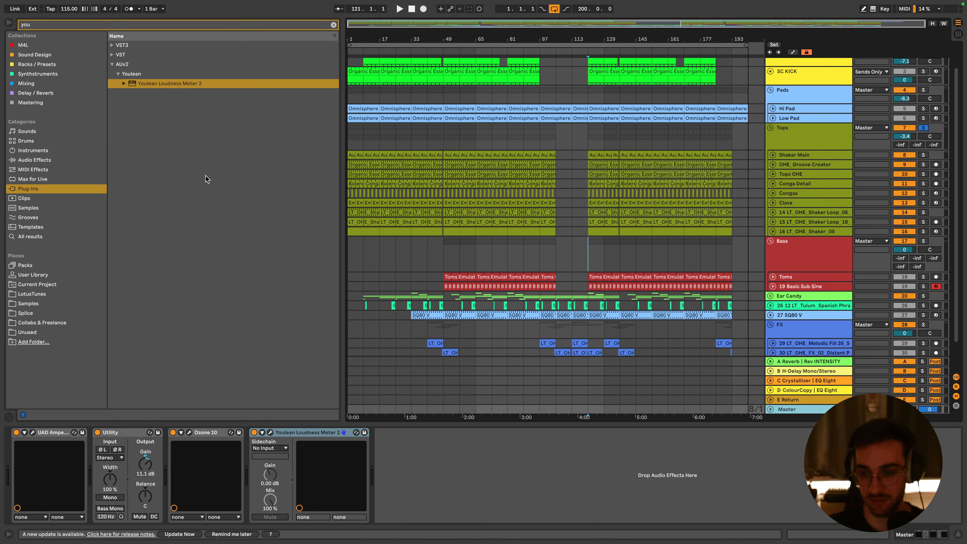
Play the soloed Tops briefly from bar 121, stop, and turn off the solo so all tracks are heard
key("space")
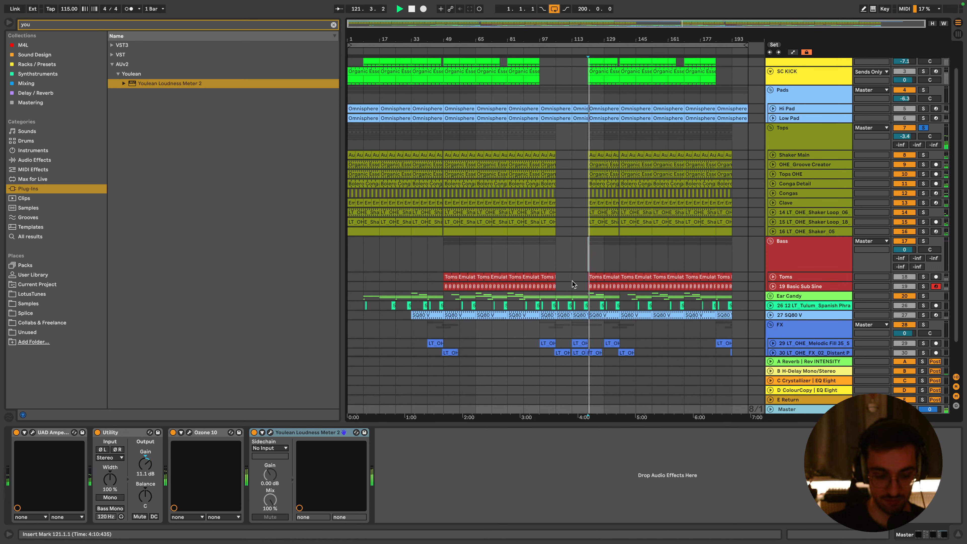
key("space")
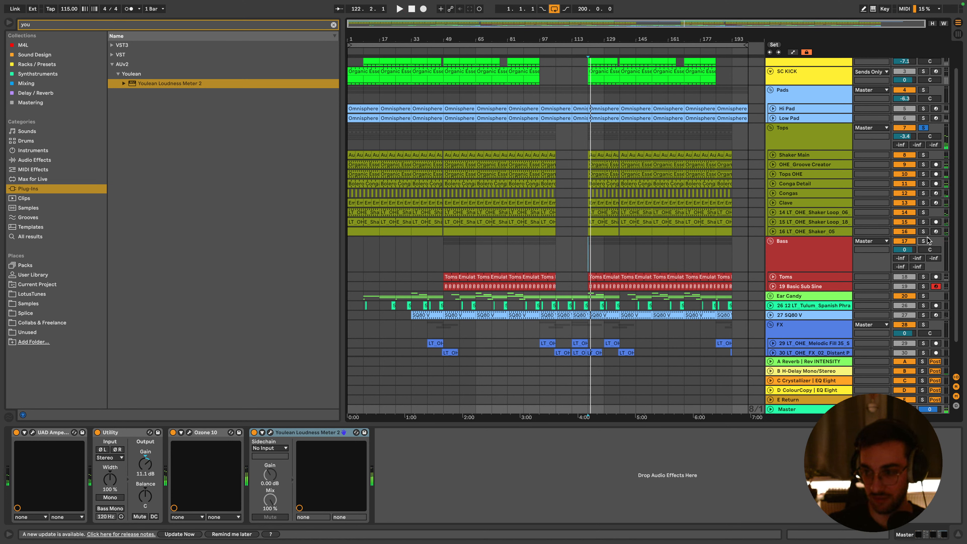
left_click(923, 241)
left_click(924, 241)
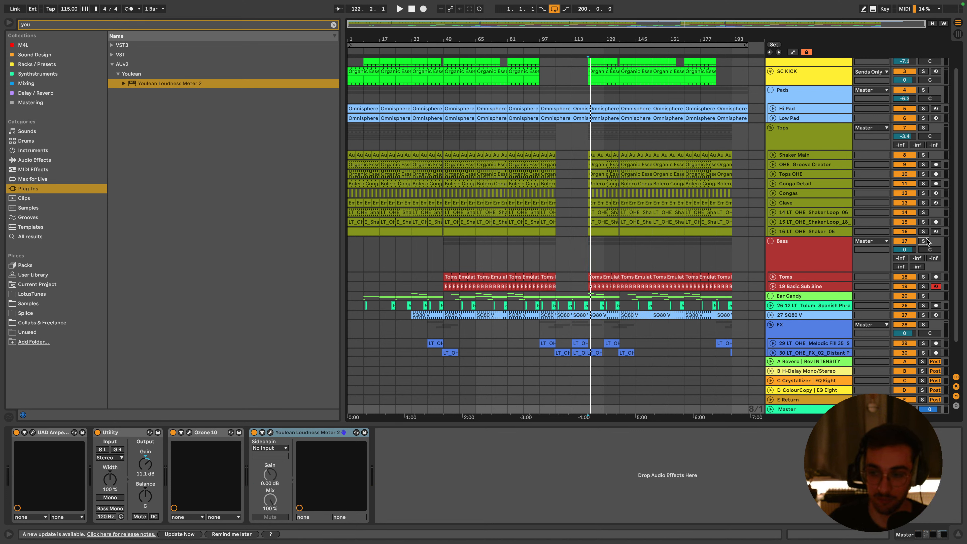
Set the arrangement's fixed grid to 1/16
left_click(584, 246)
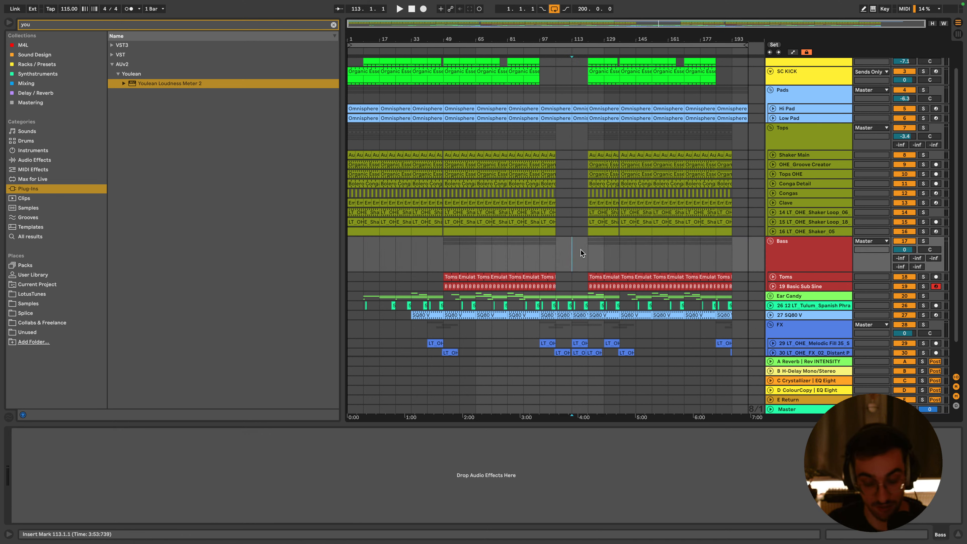
right_click(583, 252)
left_click(641, 325)
left_click(585, 244)
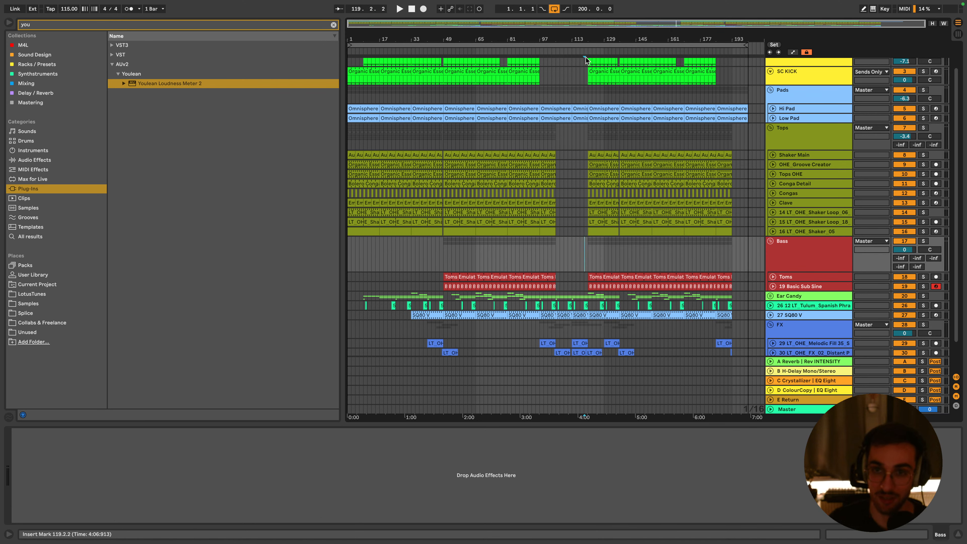
Zoom in around bar 121 and play the transition into the drop from bar 119
left_click_drag(588, 41, 587, 102)
left_click(556, 250)
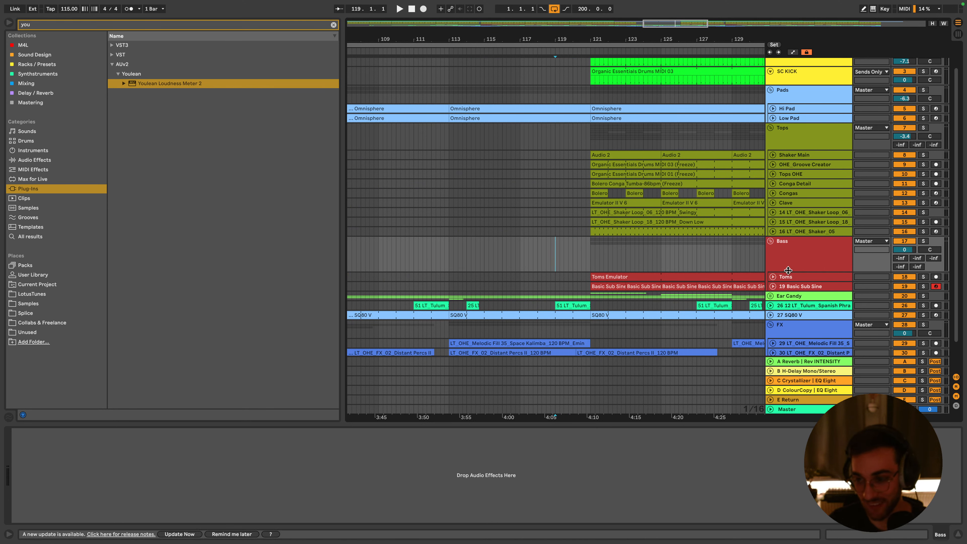
scroll(627, 244, "down", 2)
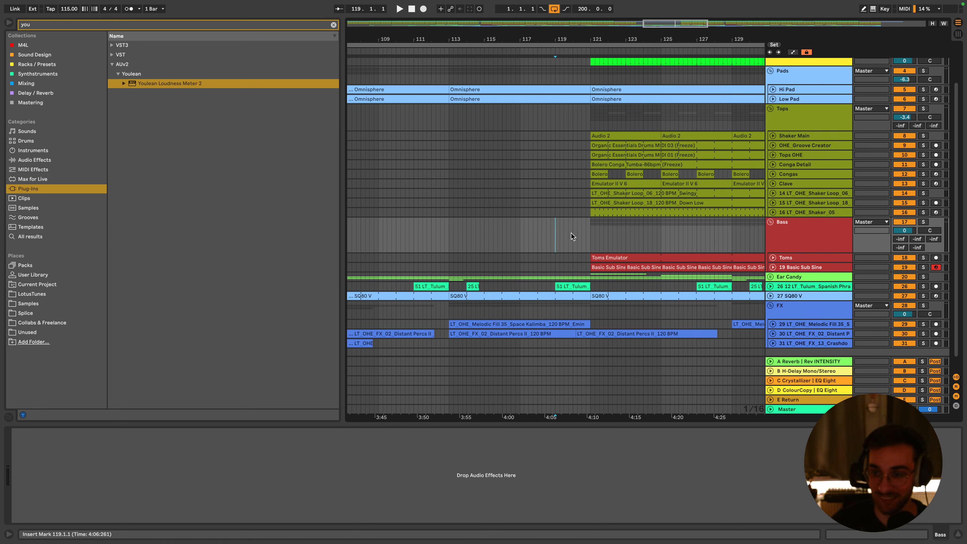
key("space")
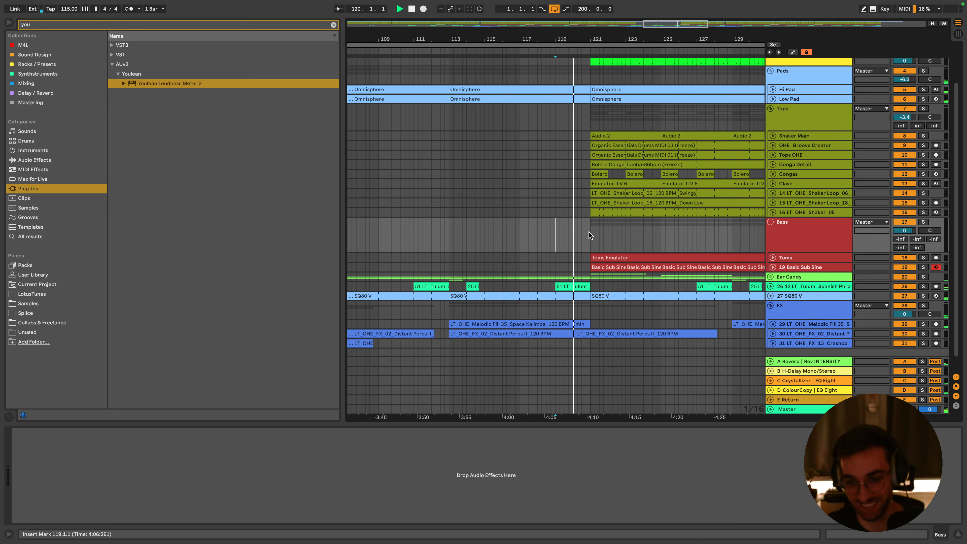
Show the SQ80 V Filter Cutoff Frequency automation, move its peak from bar 121 to between bars 119 and 120, and replay the transition
left_click(584, 296)
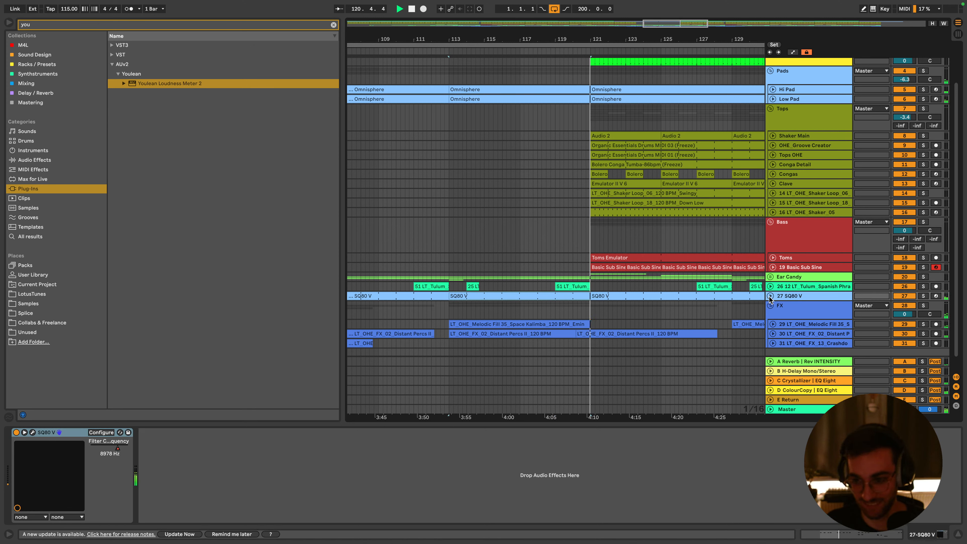
key("a")
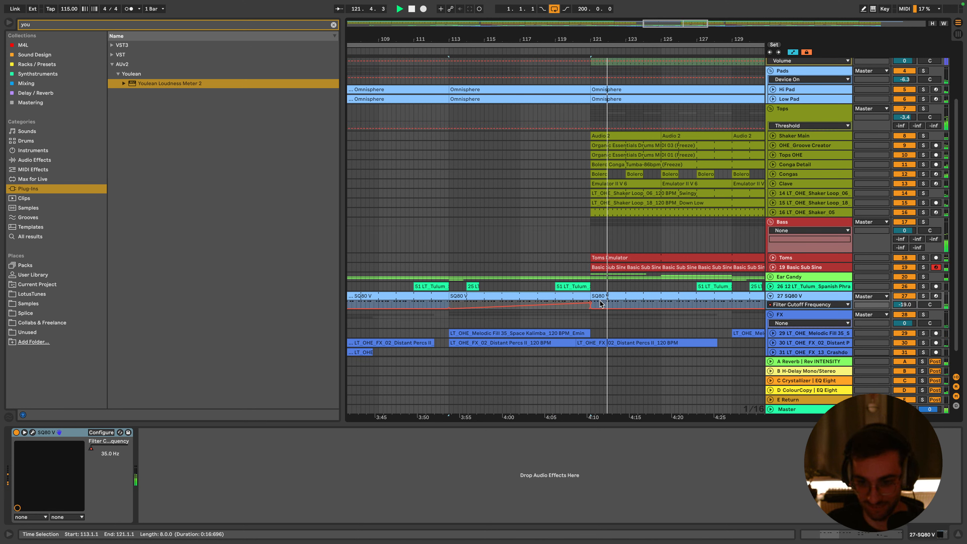
left_click_drag(589, 302, 568, 302)
left_click(563, 244)
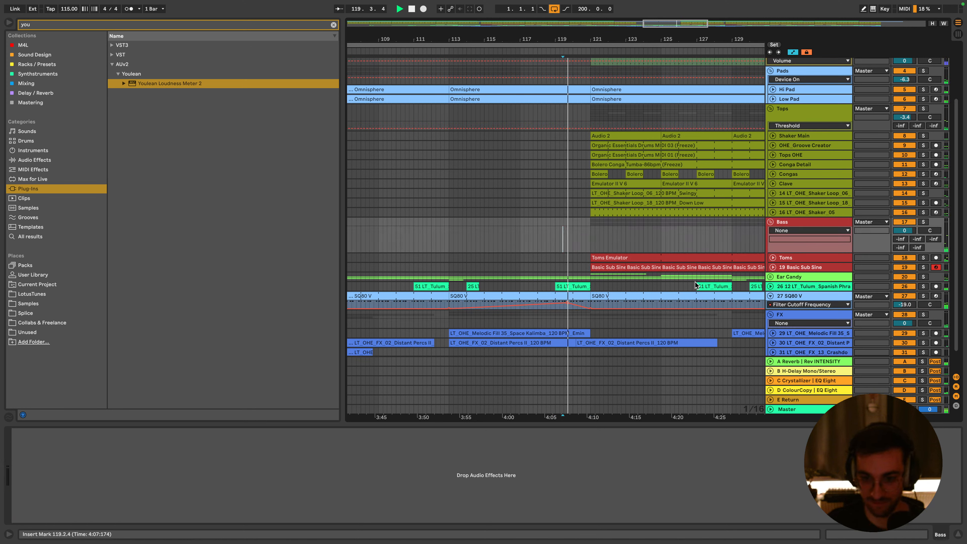
Enlarge the SQ80 V track and move its filter cutoff automation peak back to about bar 119
key("a")
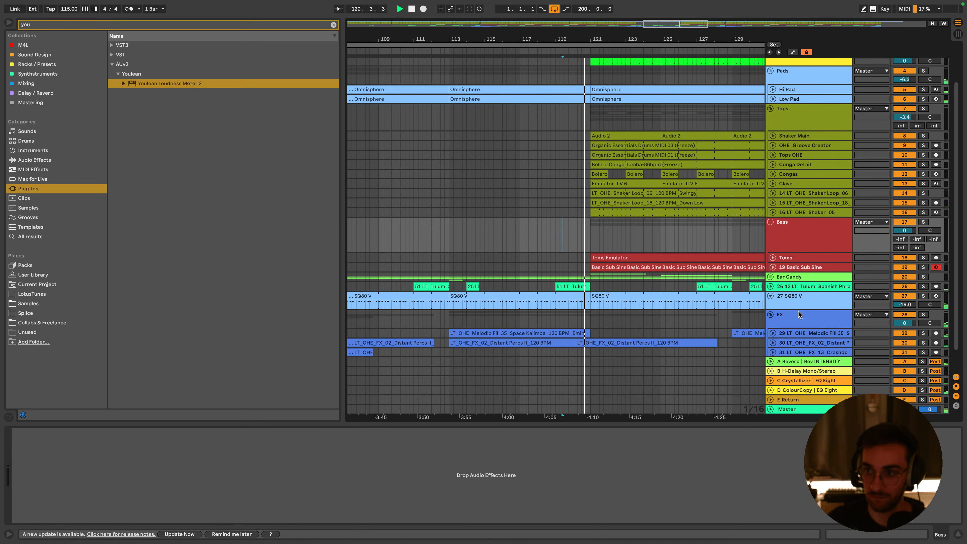
left_click(784, 308)
left_click_drag(784, 308, 784, 343)
left_click(574, 320)
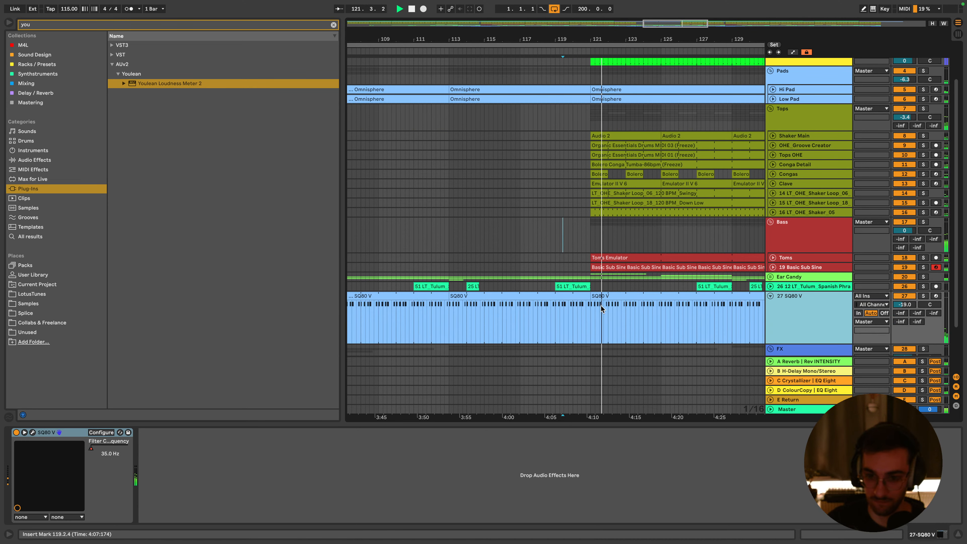
key("a")
left_click_drag(567, 313, 556, 313)
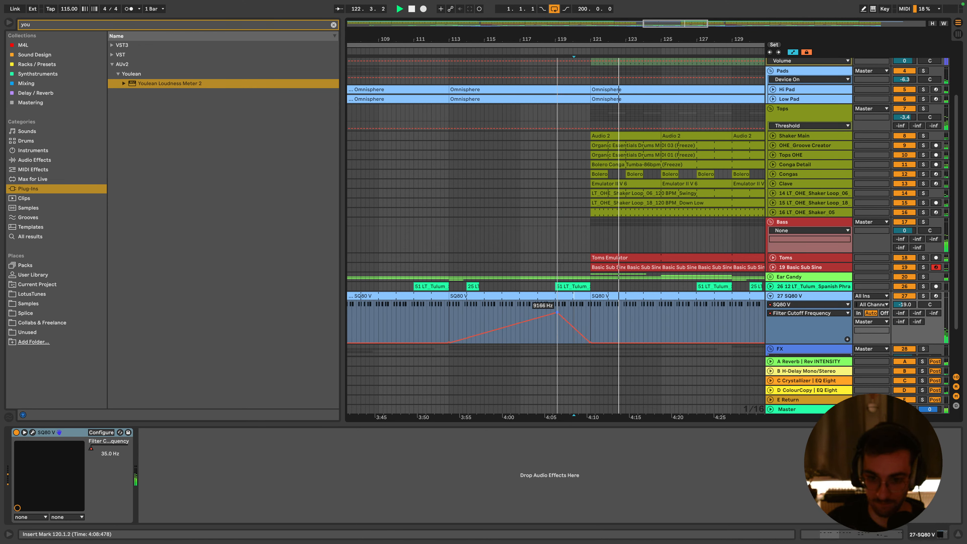
Set the fixed grid to 2 Bars and align the SQ80 V filter cutoff peak exactly with bar 119
right_click(555, 223)
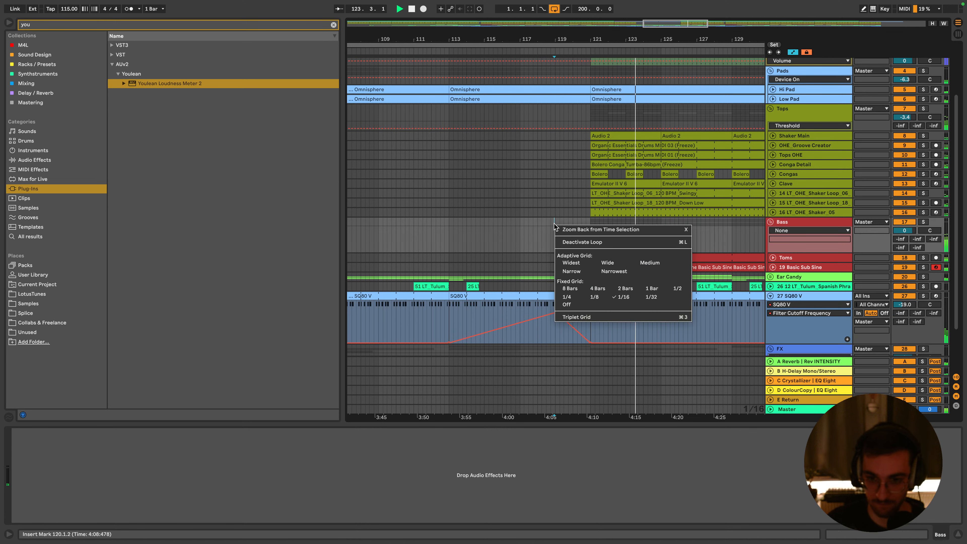
left_click(624, 289)
left_click_drag(557, 313, 555, 313)
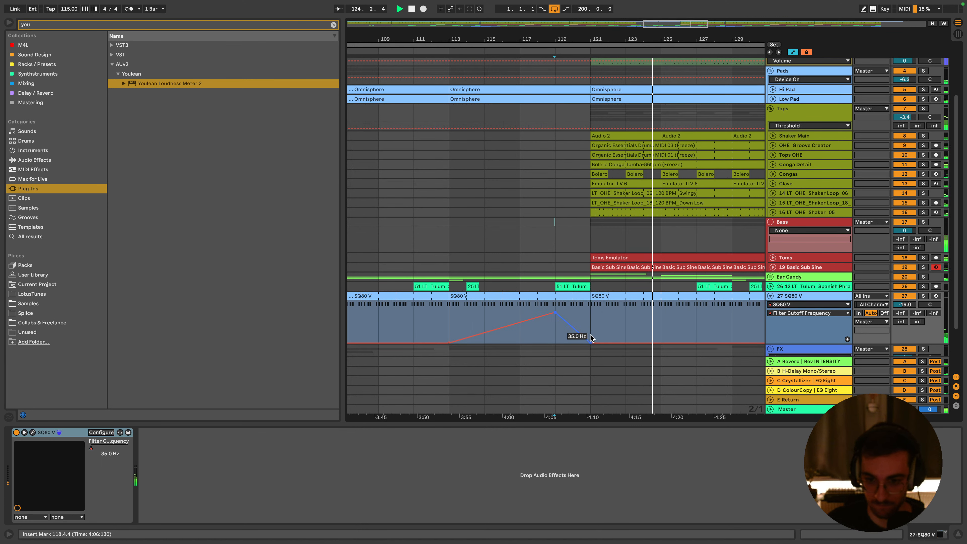
Raise the SQ80 V filter cutoff slightly at bar 121 with a fall ending at about bar 123, and collapse the track
left_click_drag(627, 343, 590, 335)
left_click(589, 320)
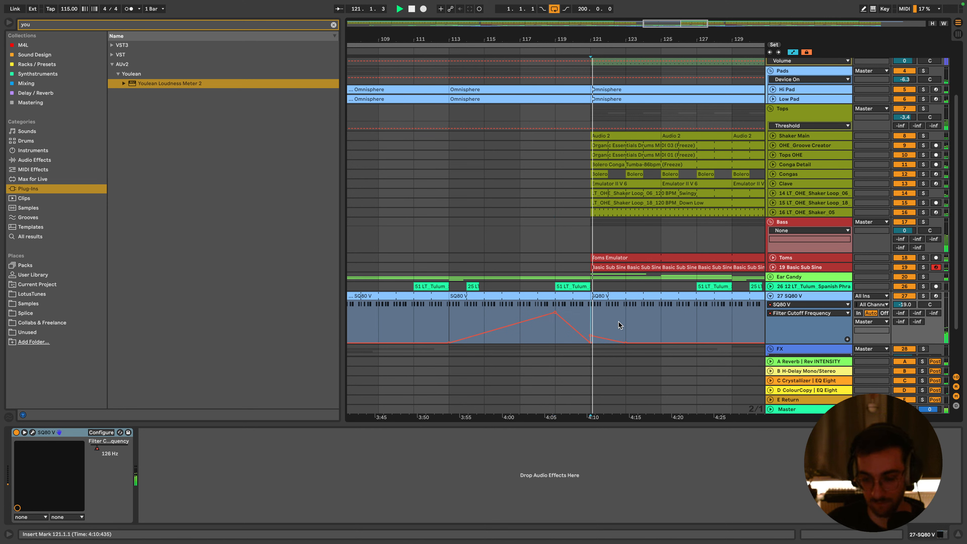
left_click(770, 297)
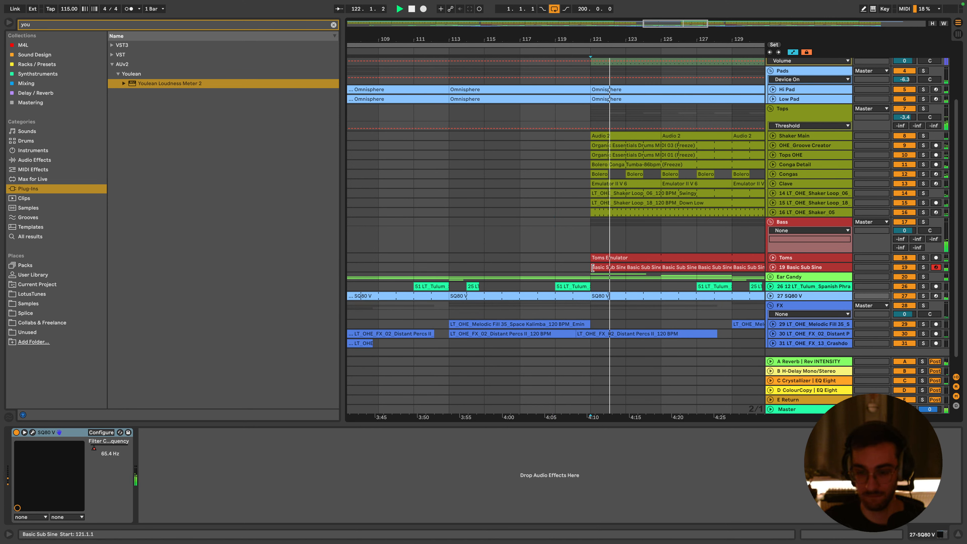
left_click(595, 267)
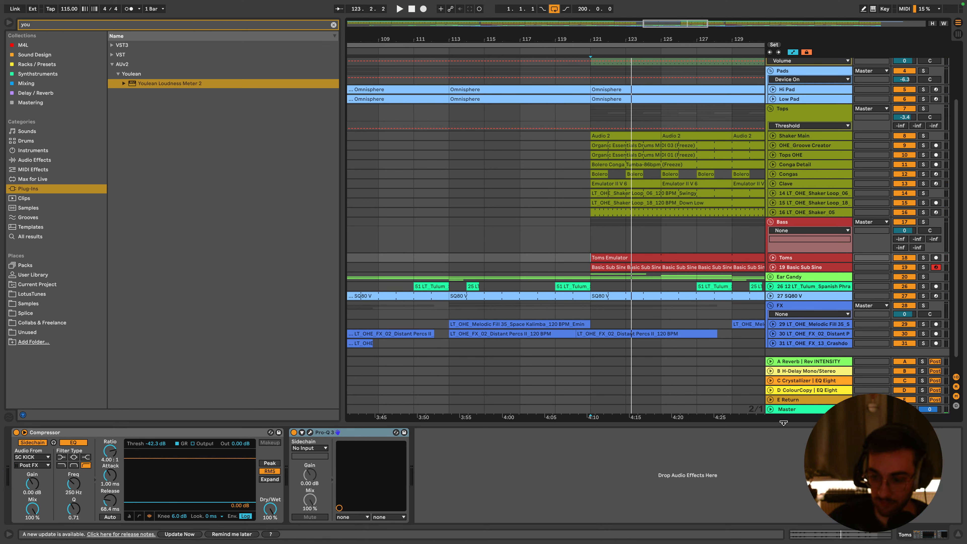
Review the Youlean Loudness Meter 2 readings and the Ozone 10 Maximizer settings on the Master track, closing each plug-in window
left_click(794, 409)
left_click(269, 432)
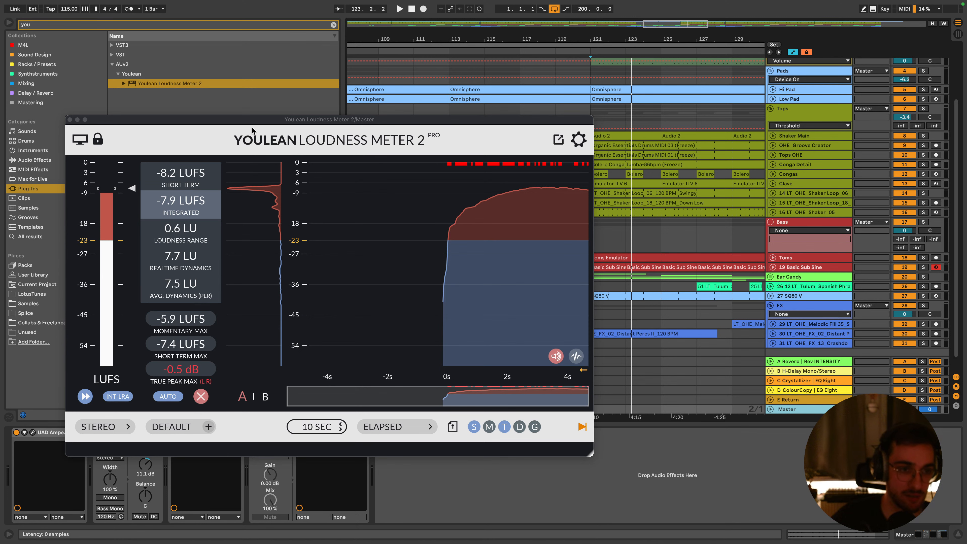
left_click_drag(249, 120, 488, 96)
left_click(270, 432)
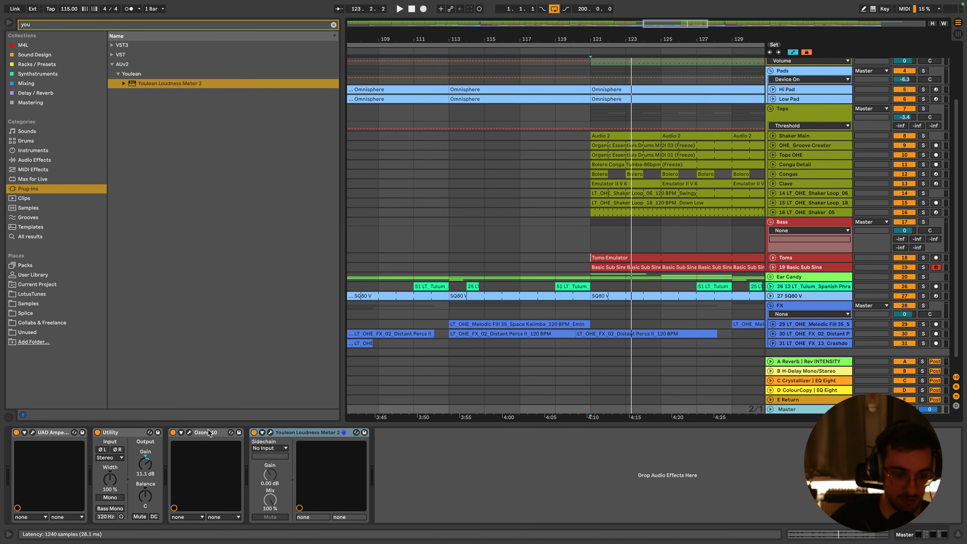
left_click(189, 433)
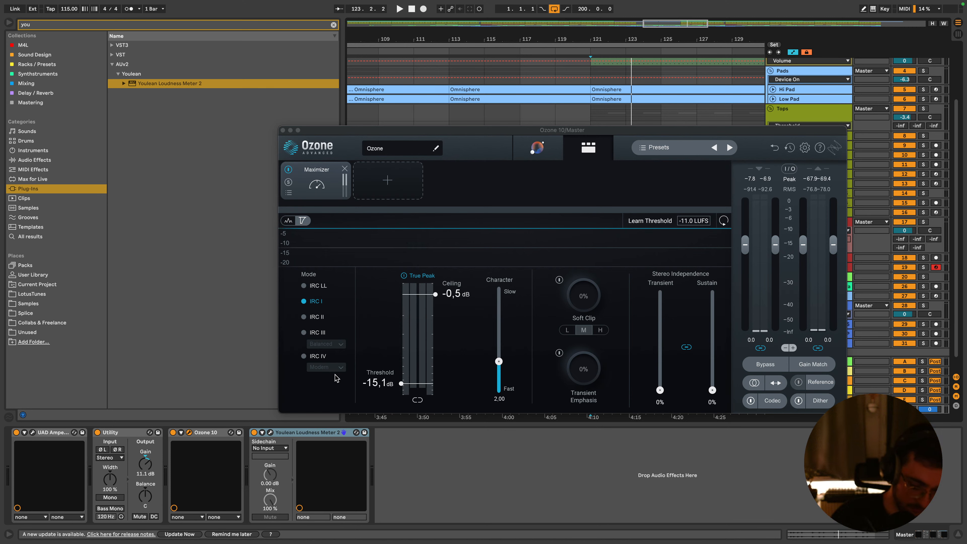
left_click(284, 131)
View the device chains of the Tops OHE and Conga Detail tracks
scroll(507, 186, "up", 5)
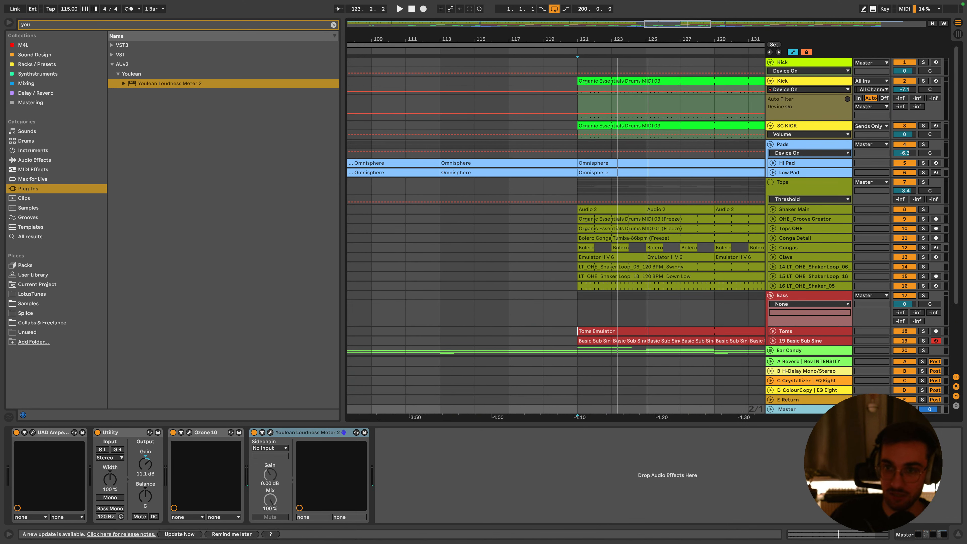
left_click_drag(648, 42, 537, 42)
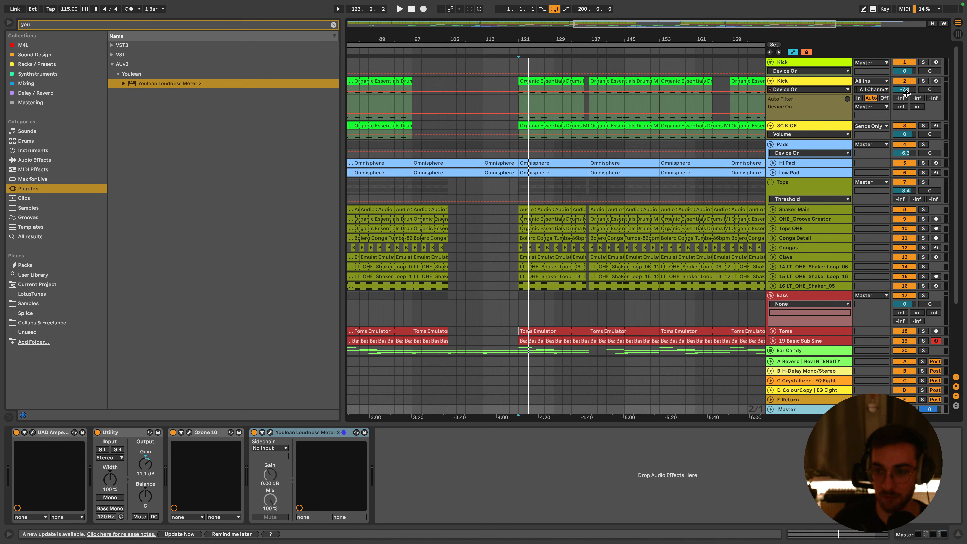
left_click(798, 231)
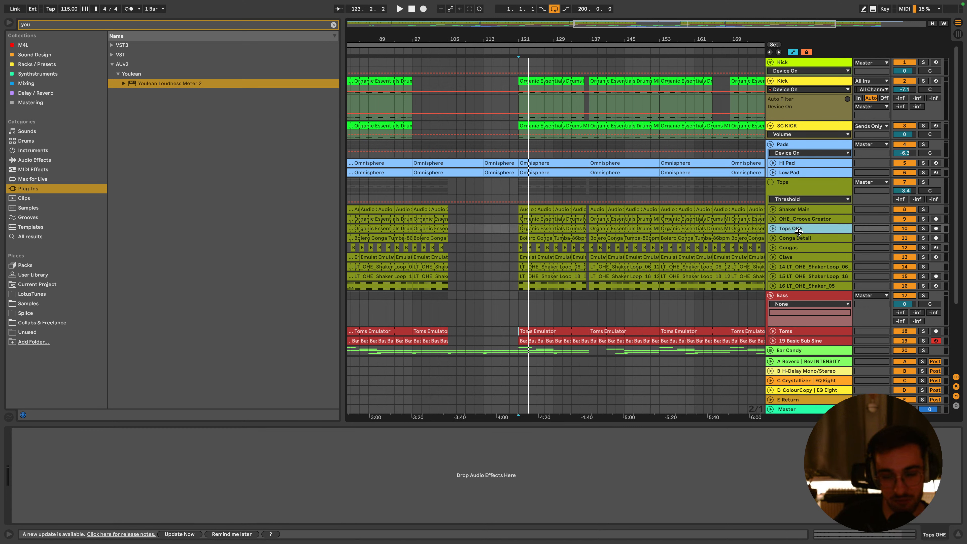
left_click(802, 238)
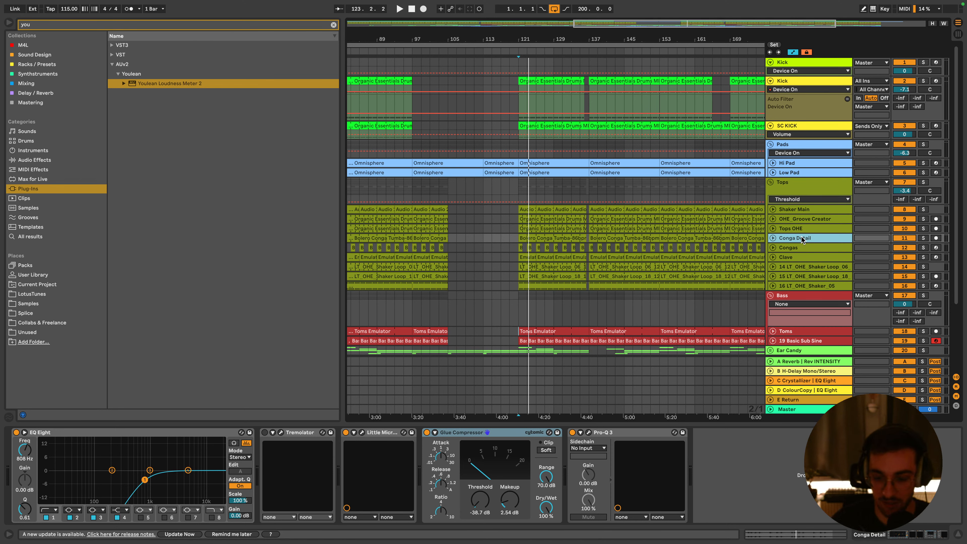
Play the arrangement from bar 119 to check the transition into the bar 121 drop
scroll(552, 276, "down", 5)
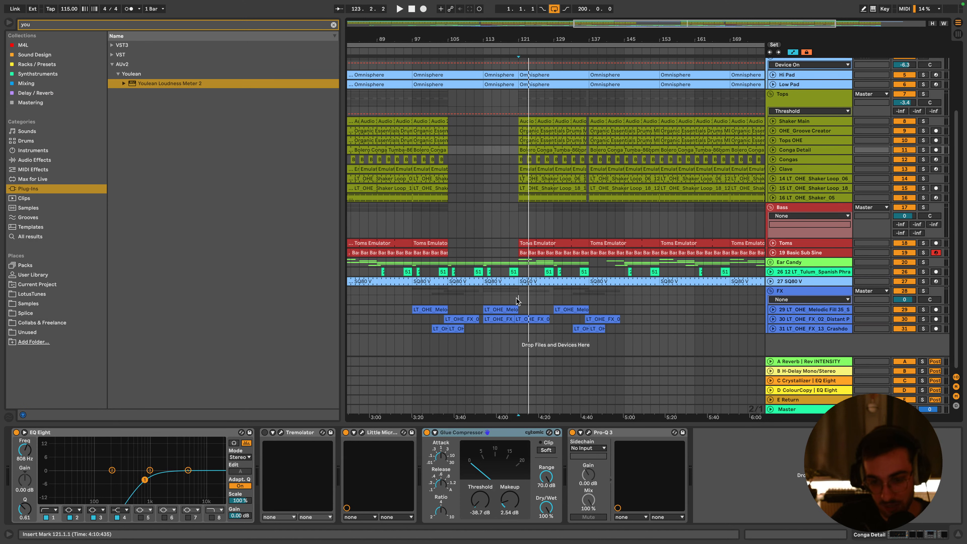
left_click(517, 301)
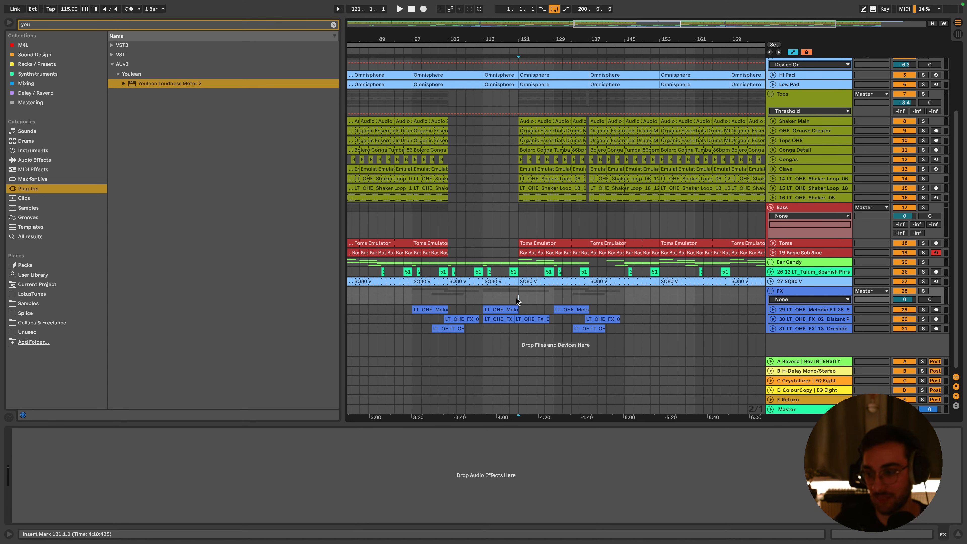
left_click(509, 294)
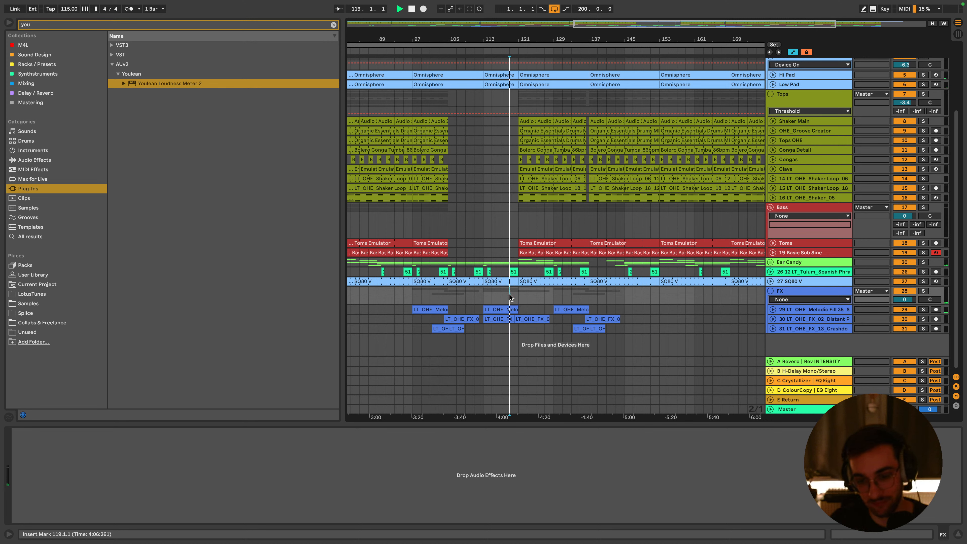
key("space")
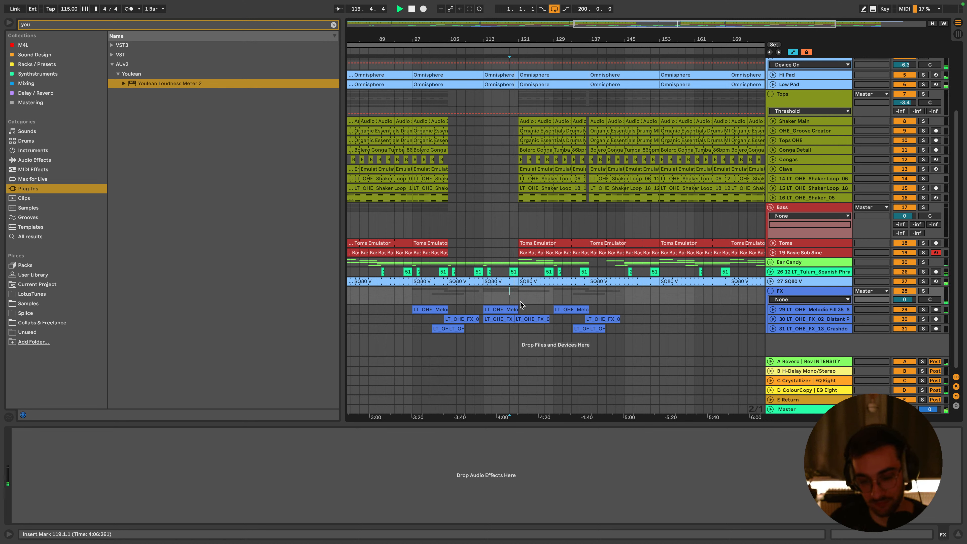
left_click(521, 294)
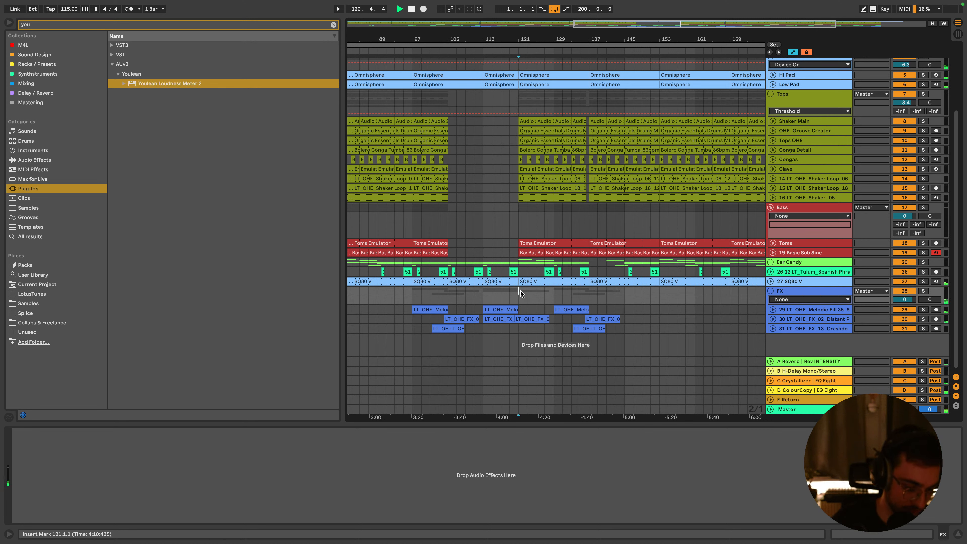
Check the drop's loudness in Youlean Loudness Meter 2 and the Ozone 10 Maximizer on the Master during playback, and close both plug-ins
left_click(787, 409)
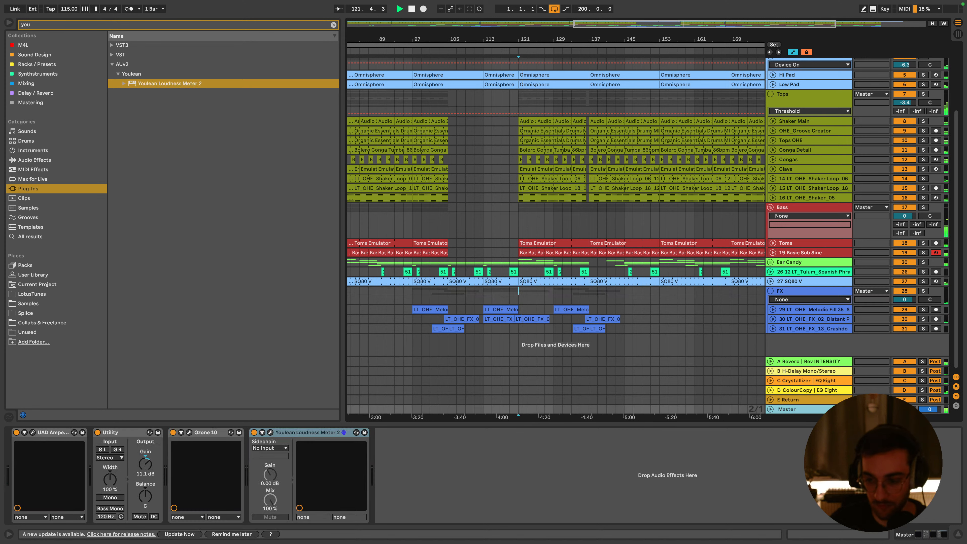
left_click(270, 433)
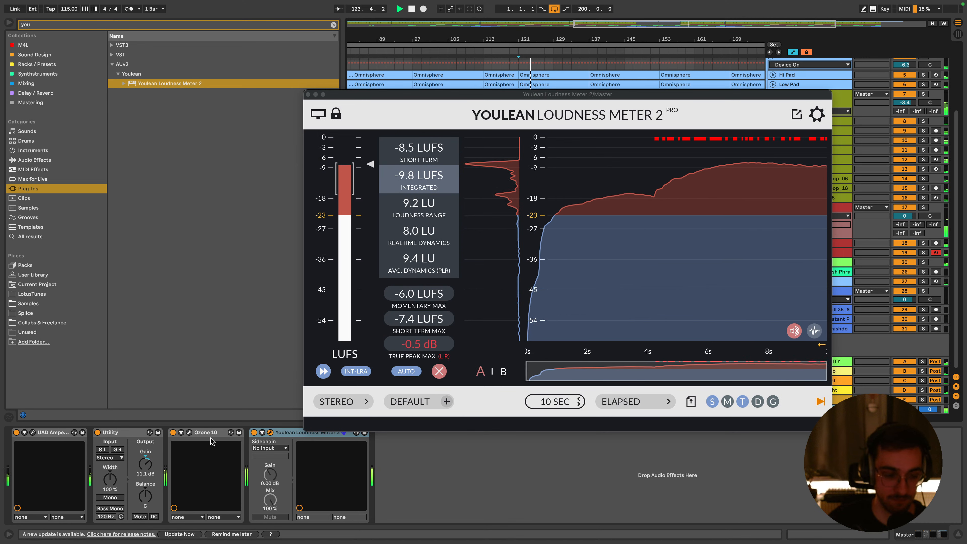
left_click(190, 433)
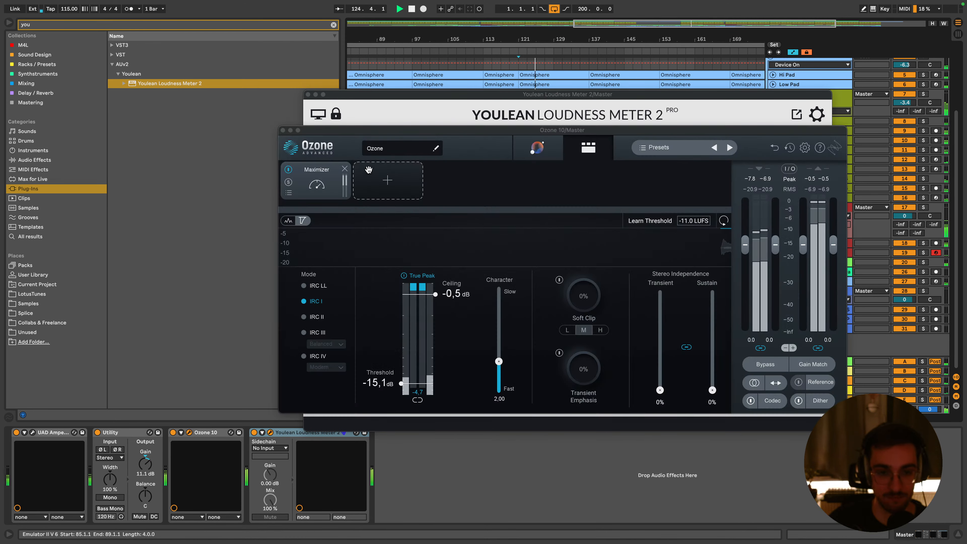
left_click_drag(409, 131, 427, 248)
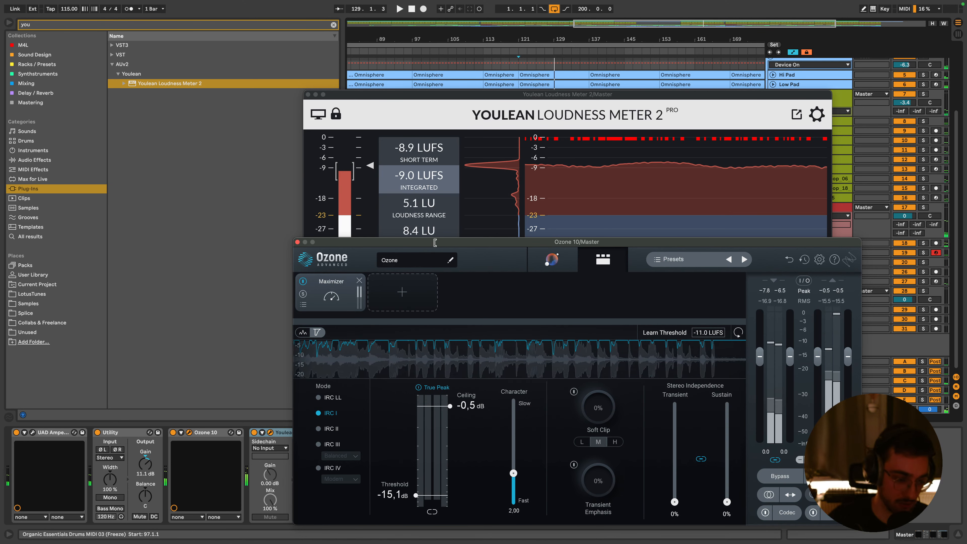
left_click(308, 94)
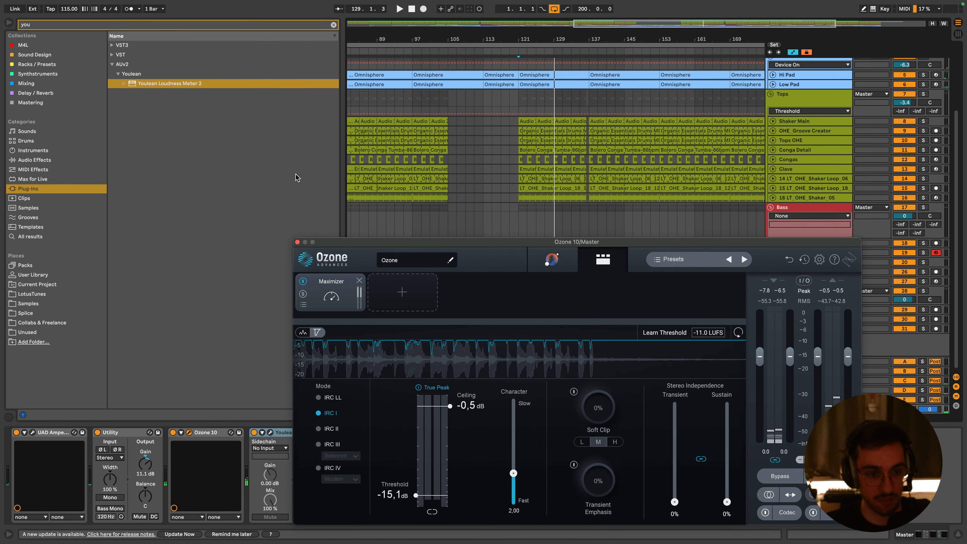
left_click(297, 242)
Select the whole arrangement and start an audio export of the Master with PCM encoding turned on
left_click(439, 219)
left_click_drag(443, 38, 554, 38)
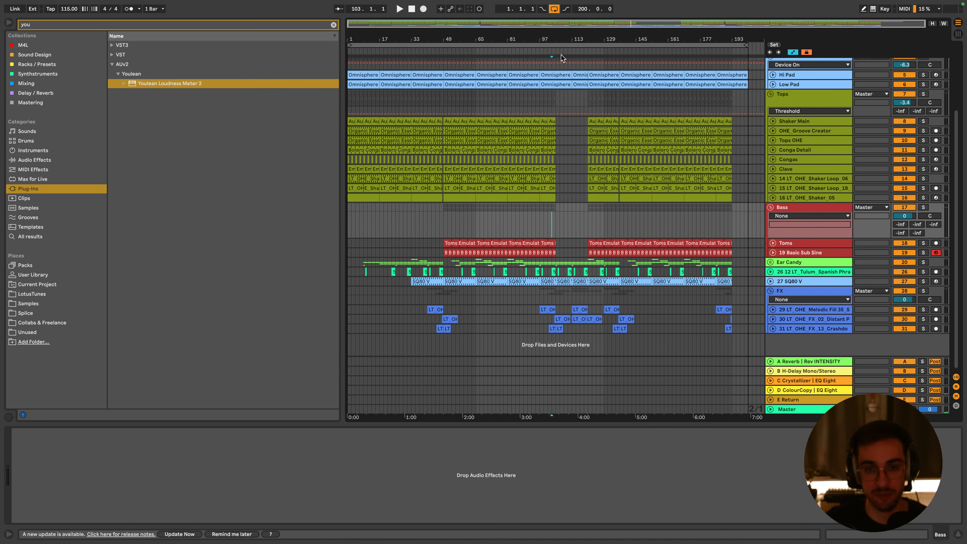
scroll(587, 140, "up", 5)
key("super+a")
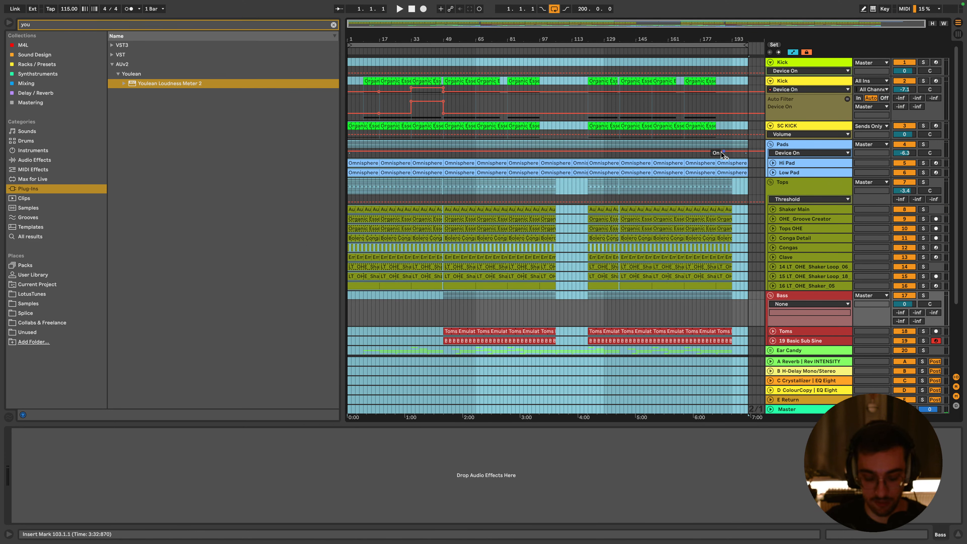
key("super+shift+r")
left_click(533, 285)
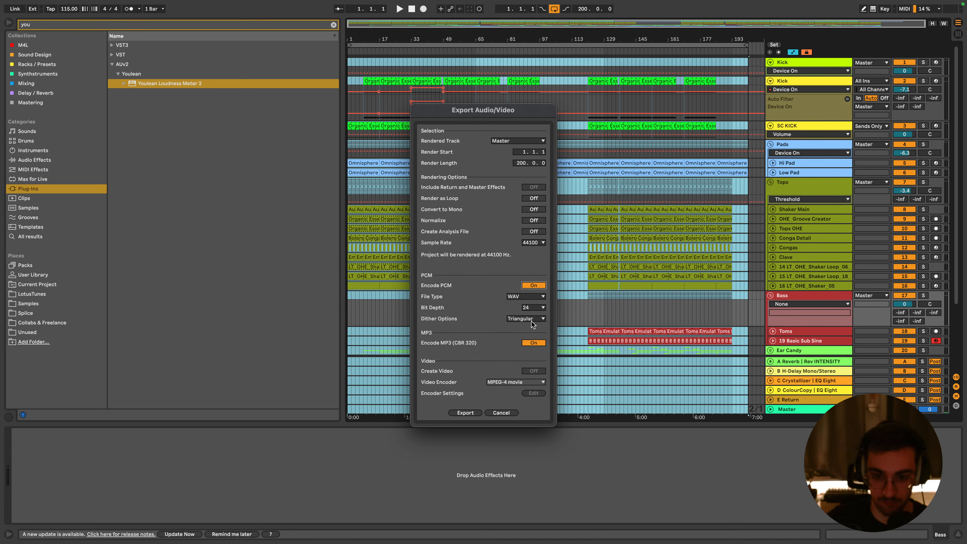
left_click(453, 413)
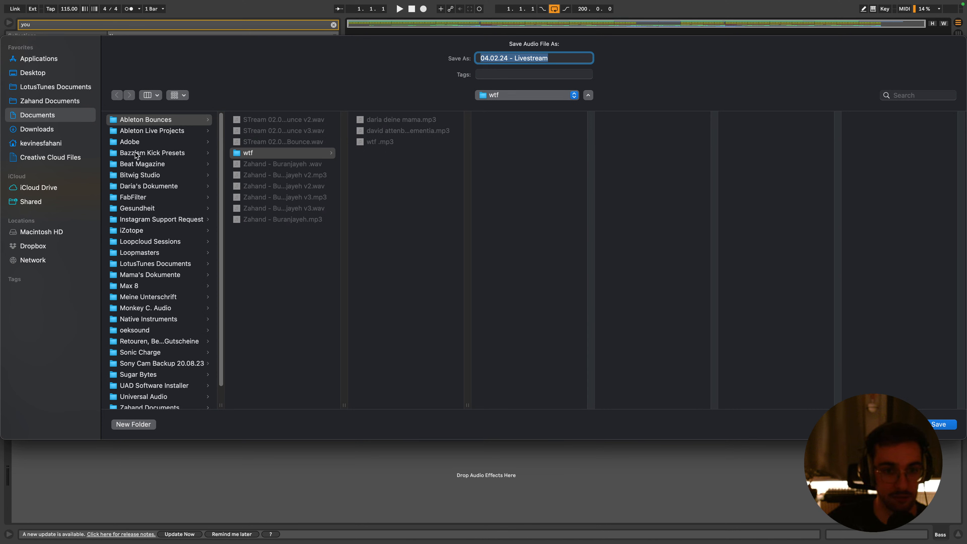
Create a folder named "Zahand - Por Siempre" inside Idea Bounces in Zahand Documents as the export location
left_click(51, 101)
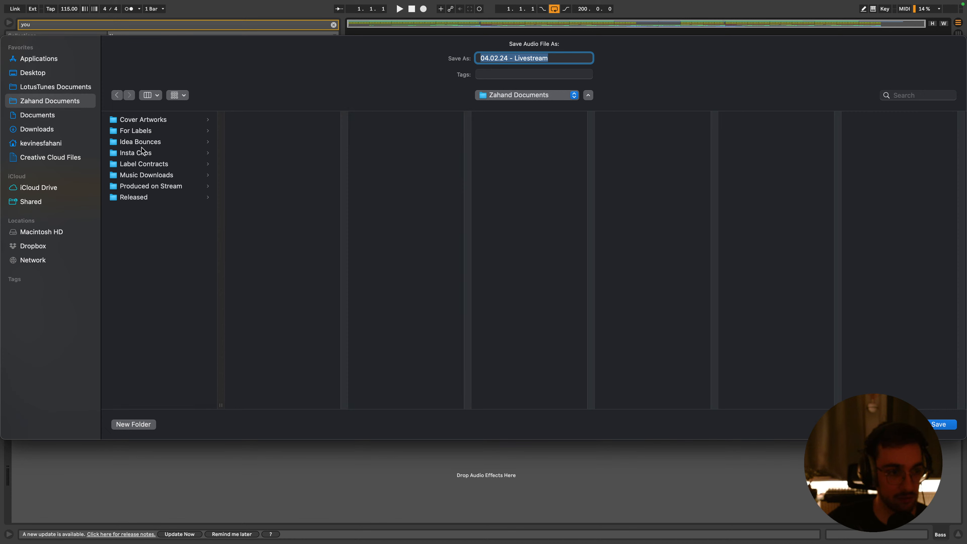
left_click(150, 120)
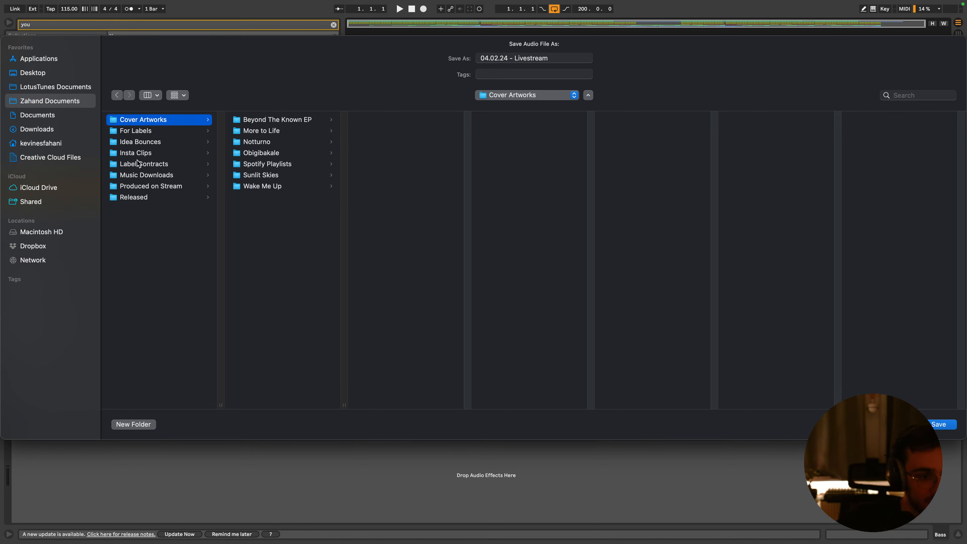
left_click(140, 146)
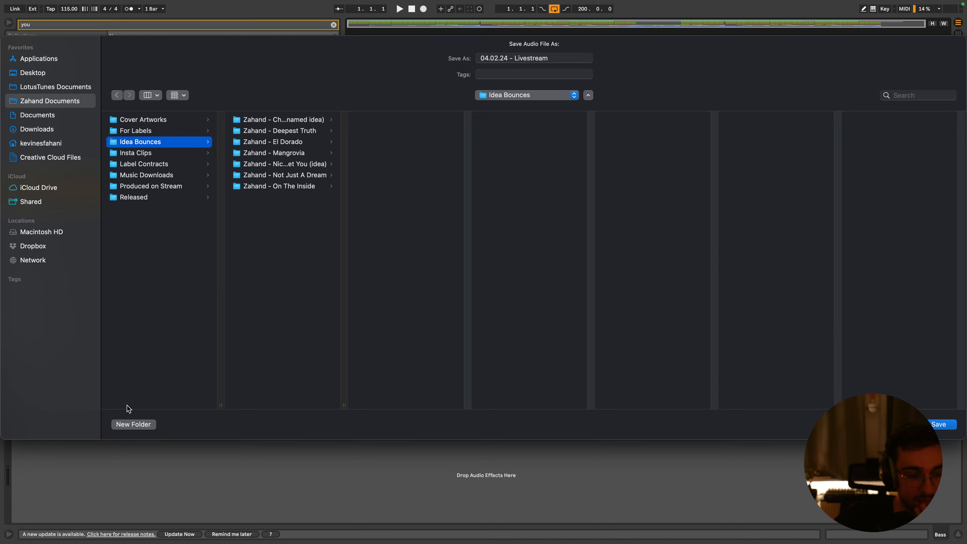
left_click(133, 424)
type("Zahand - Por Siempre")
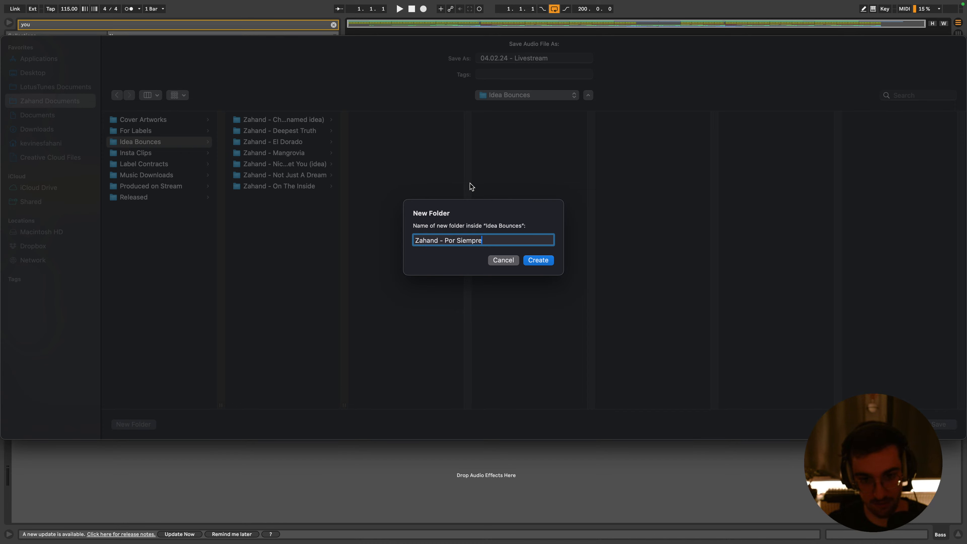
key("Return")
Name the exported audio file "Por Siempre (Test Bounce)" and save it to start rendering
triple_click(549, 58)
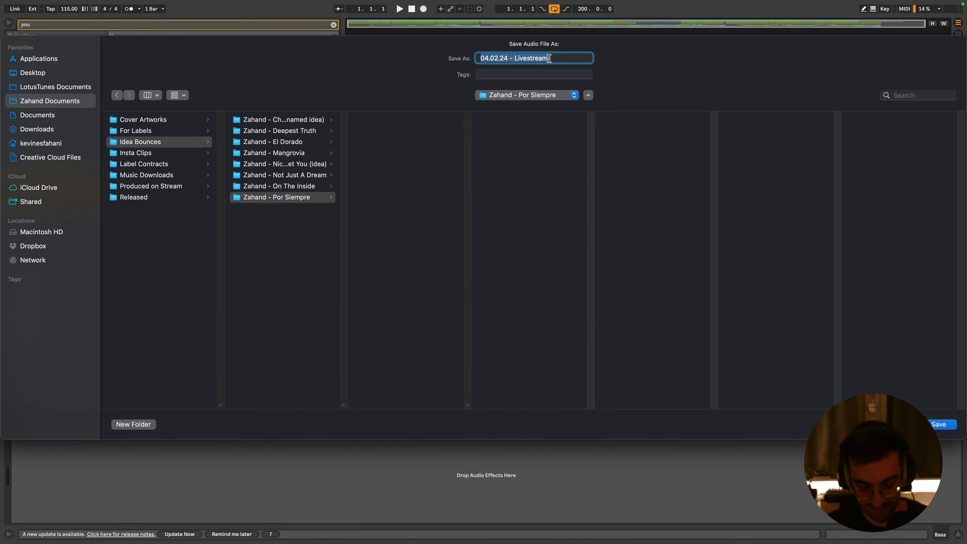
type("Pr")
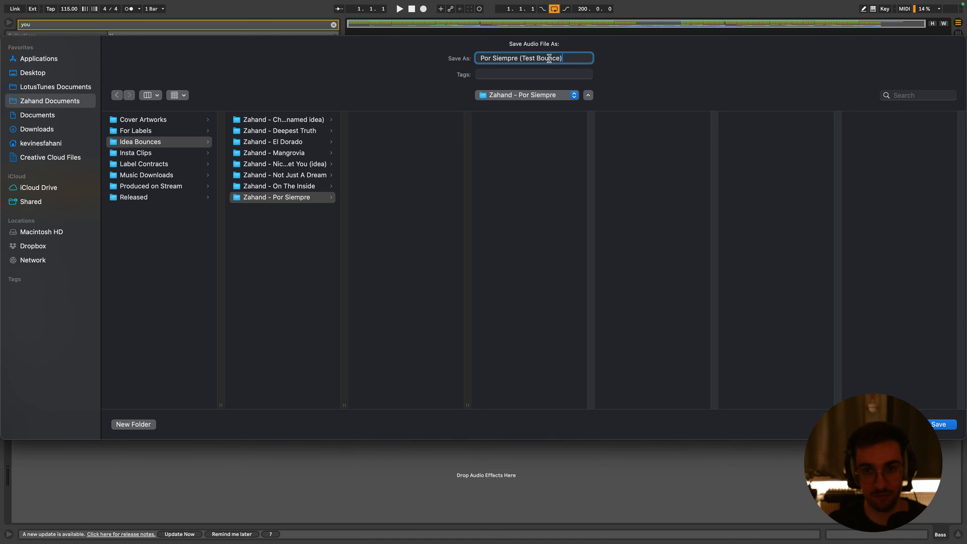
key("Return")
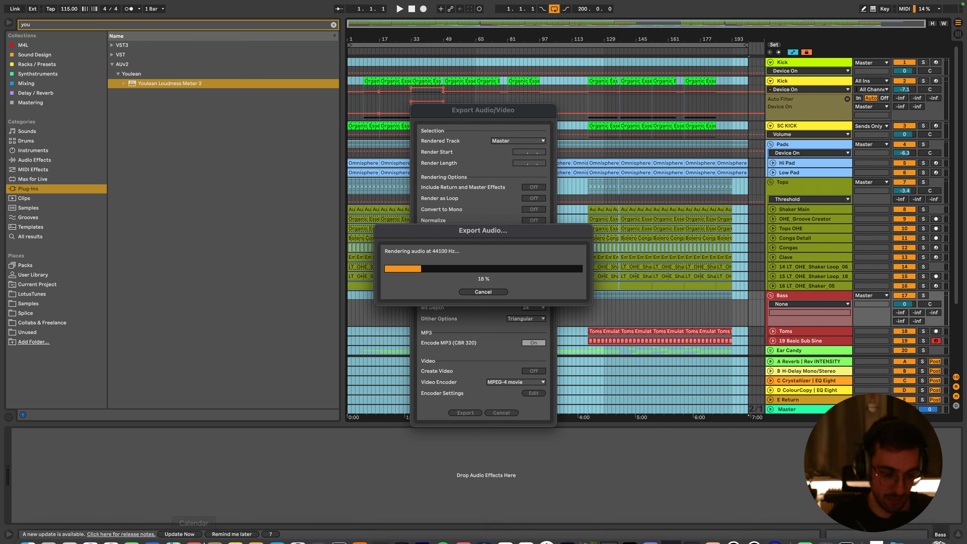
Switch to Chrome, search for "loudness penalty analyzer plugin" in a new tab, and open the Loudness Penalty: Analyzer site
left_click(113, 535)
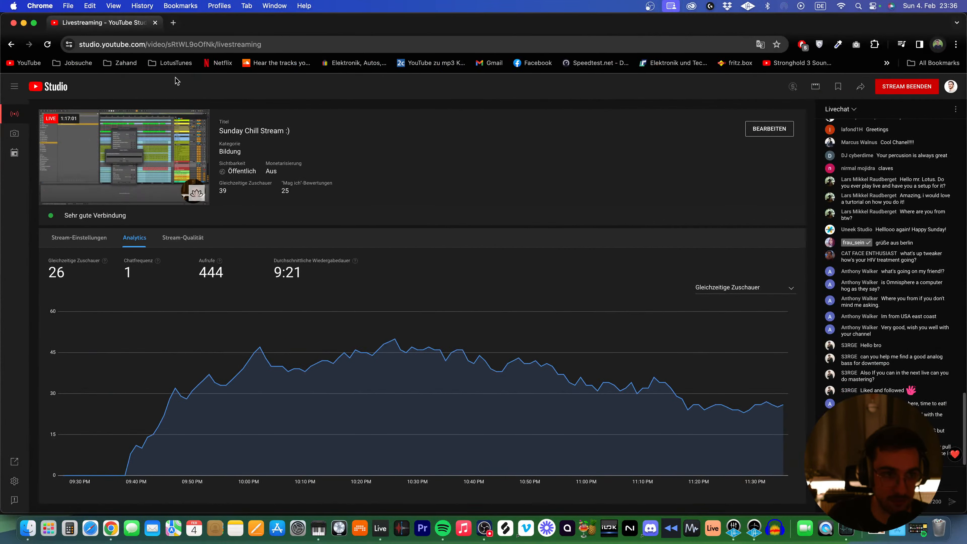
left_click(173, 22)
type("loudness penalt")
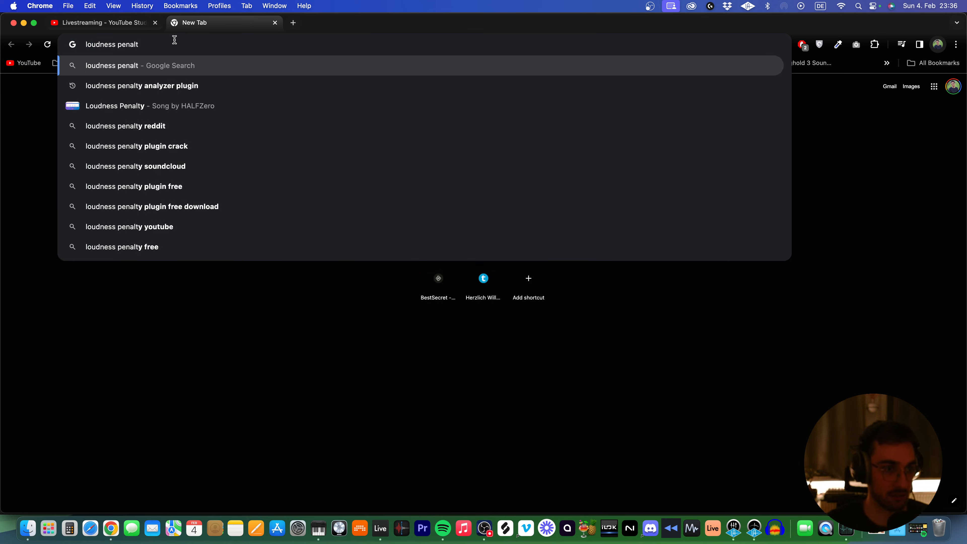
left_click(147, 89)
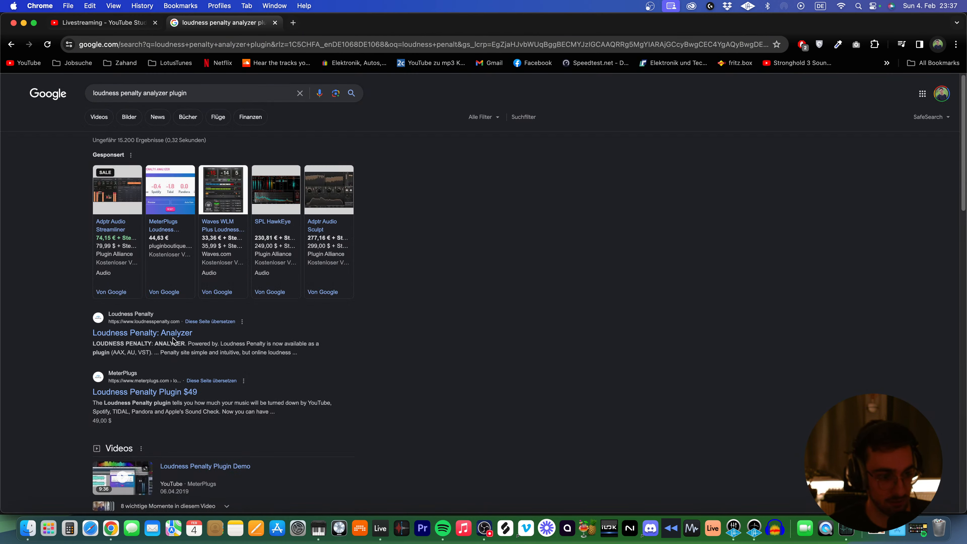
left_click(174, 336)
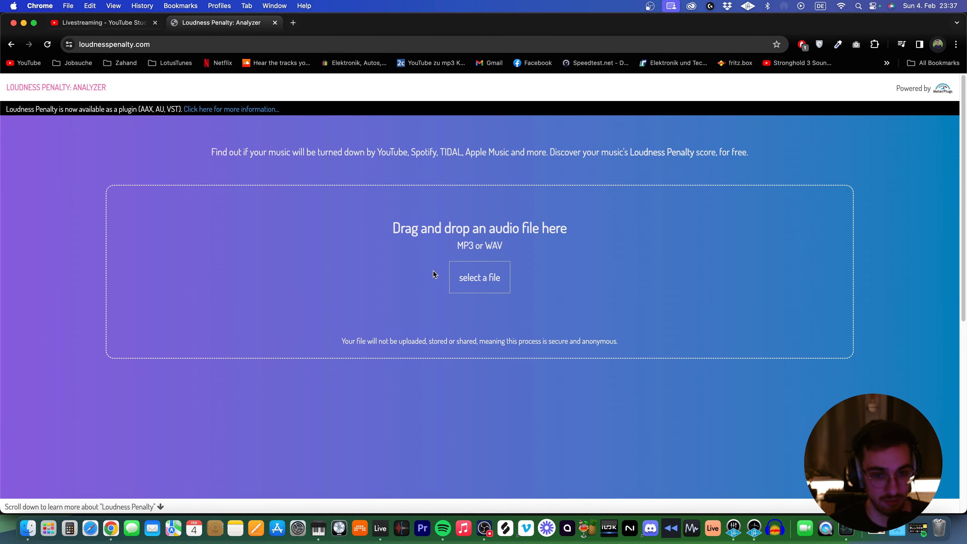
Analyze "Zahand - Yerevan .wav" from the Yerevan folder of Produced on Stream in Zahand Documents with the loudness analyzer
left_click(28, 528)
left_click(453, 229)
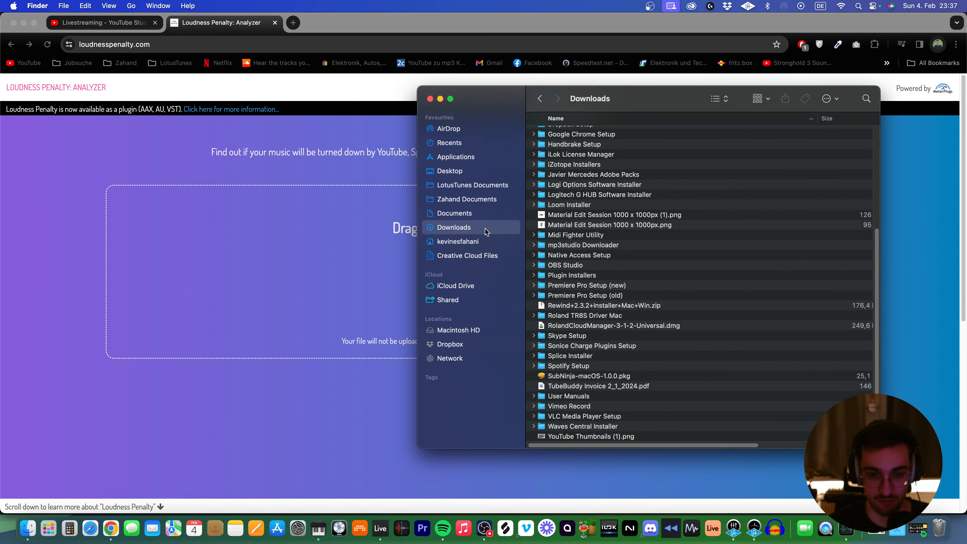
scroll(567, 380, "down", 2)
scroll(567, 380, "up", 10)
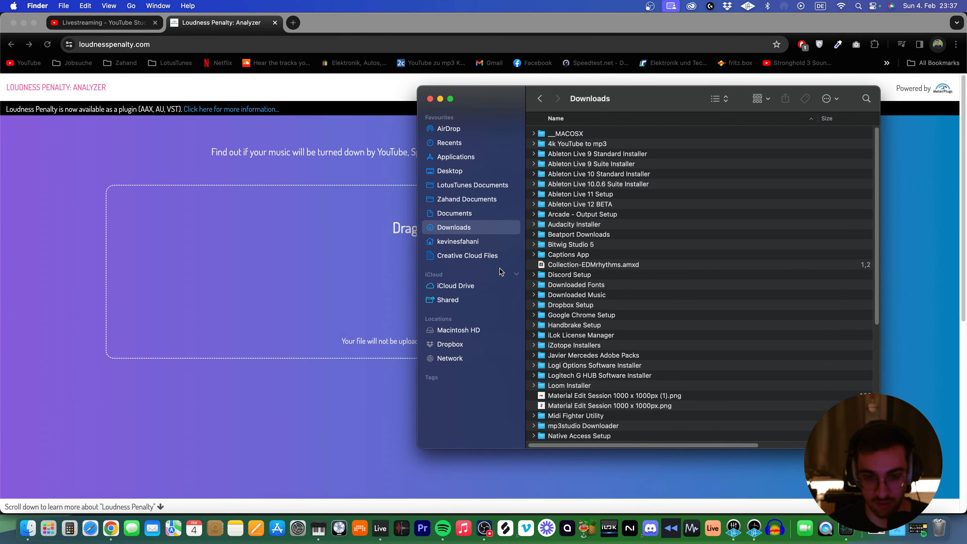
left_click(476, 200)
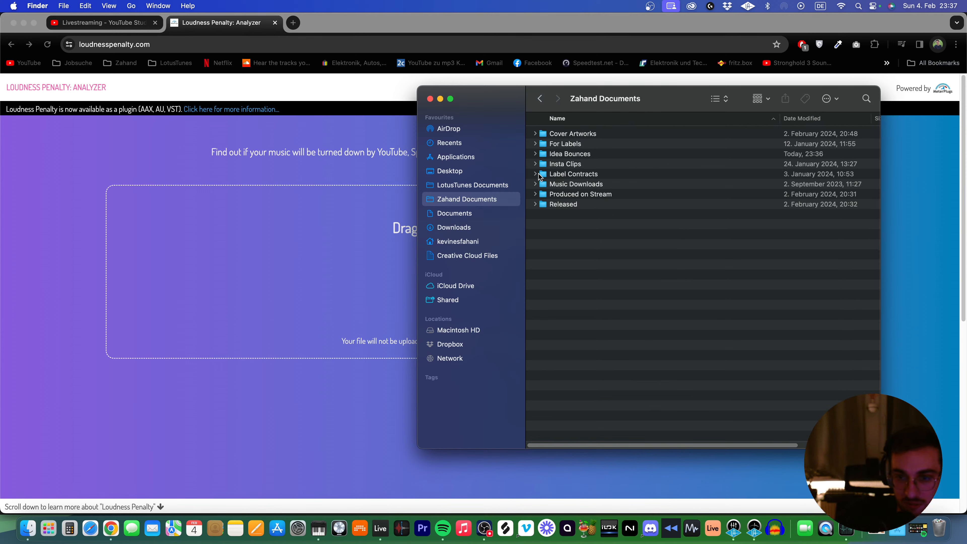
left_click(535, 194)
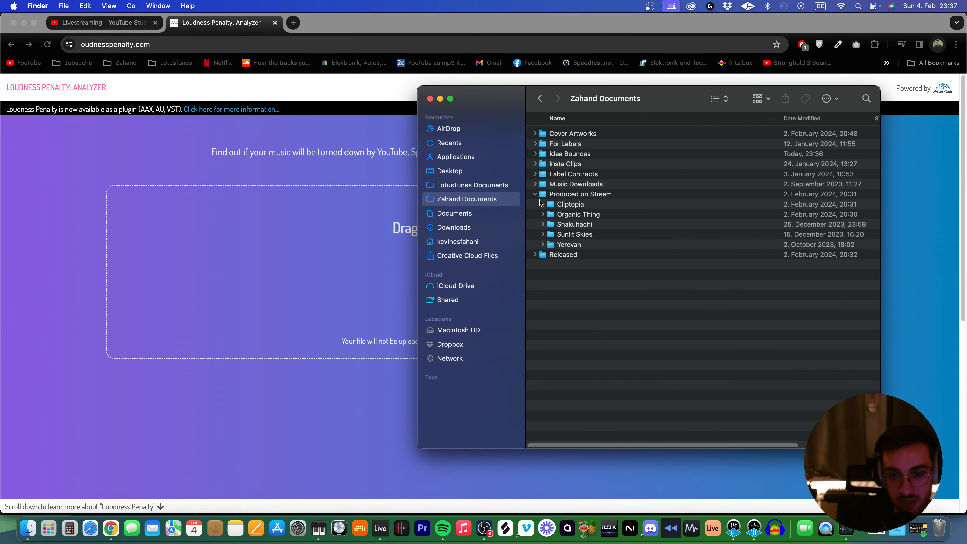
left_click(542, 245)
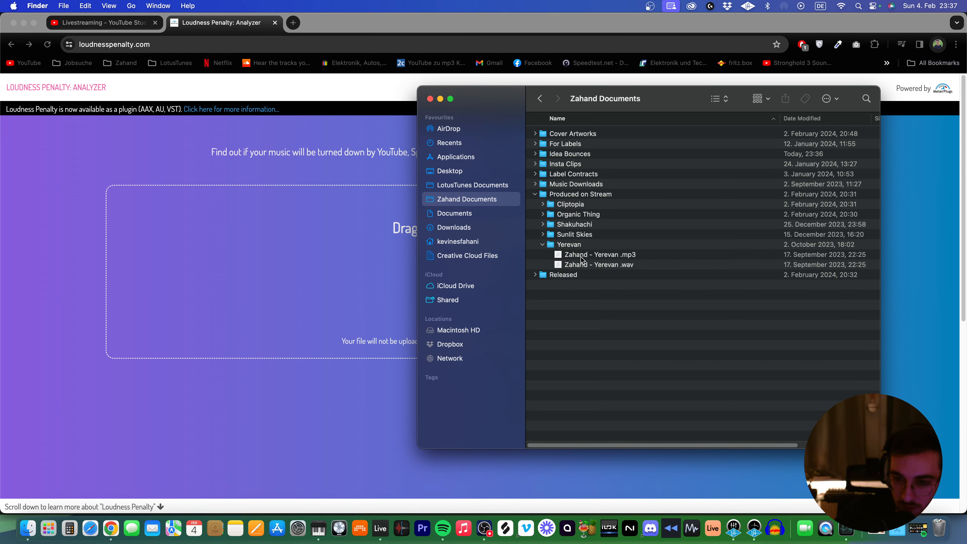
left_click(624, 266)
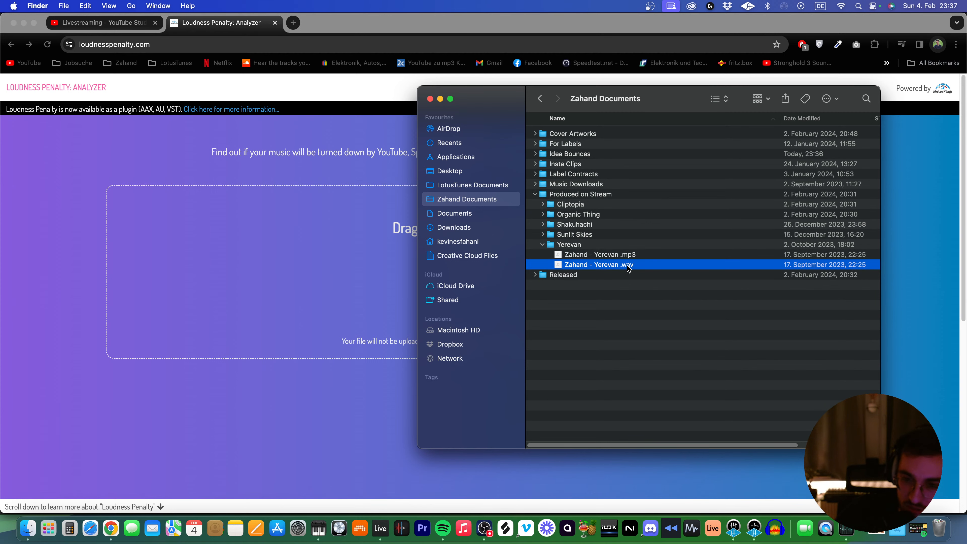
left_click_drag(631, 267, 390, 262)
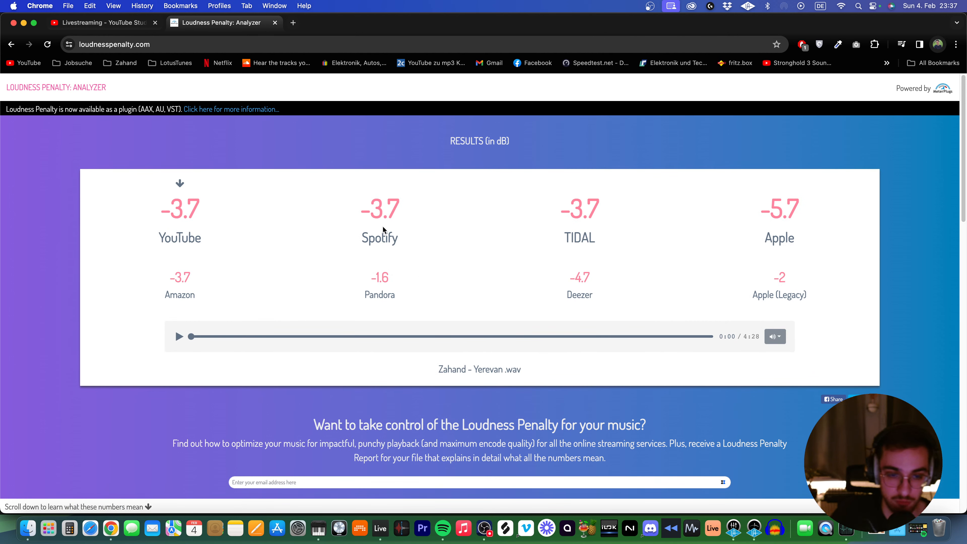
Briefly preview the Yerevan track's playback and examine its loudness penalty results for the streaming services
left_click(179, 337)
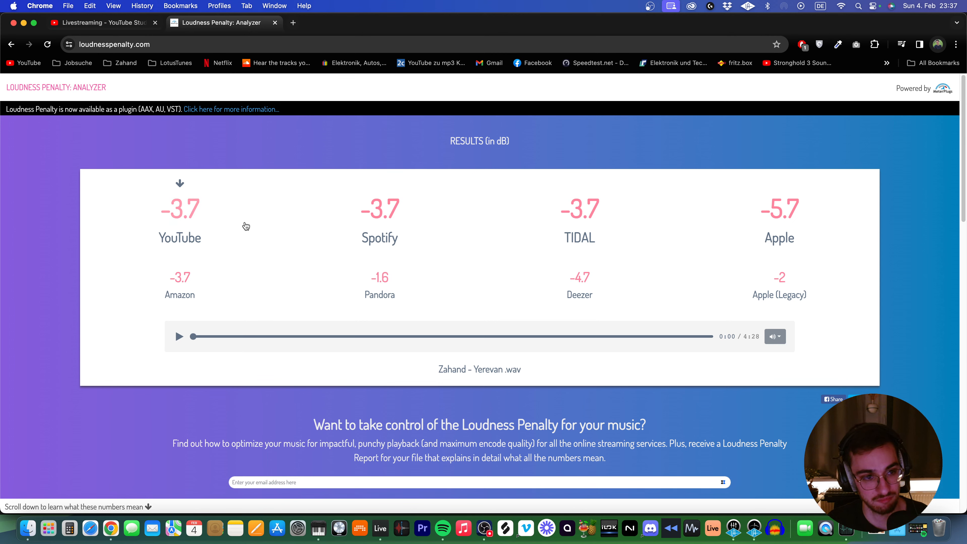
scroll(238, 224, "down", 1)
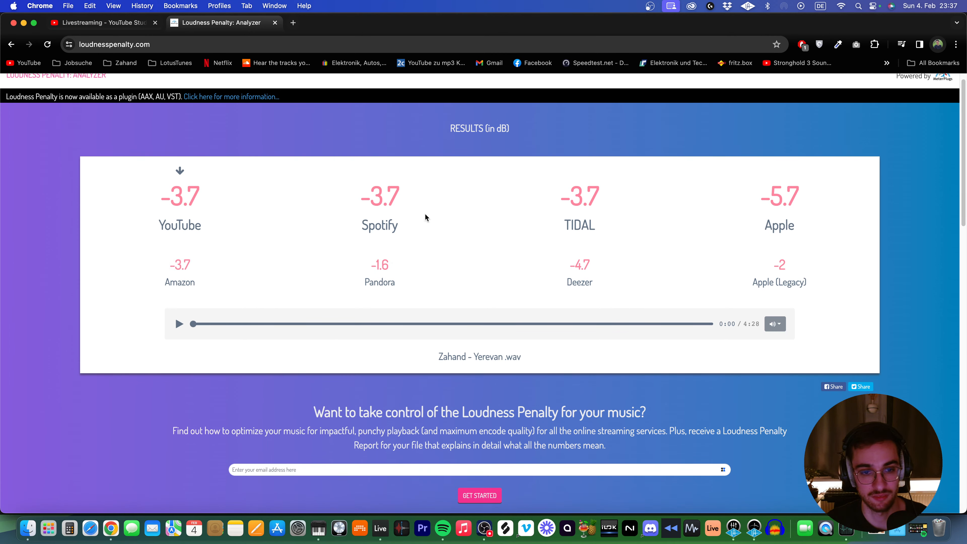
scroll(484, 280, "down", 2)
scroll(585, 303, "up", 3)
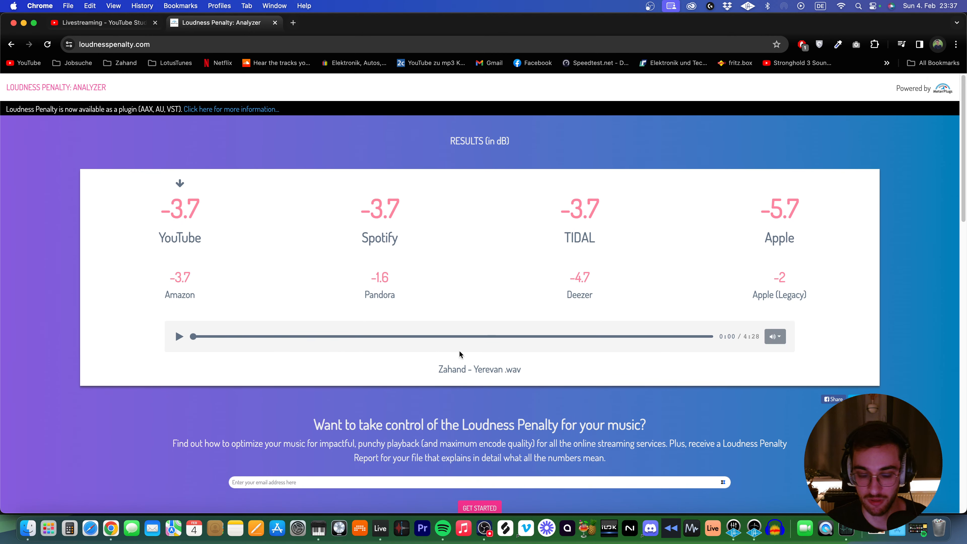
Switch to Ableton Live to check the audio export's rendering progress, and return to Finder
left_click(28, 529)
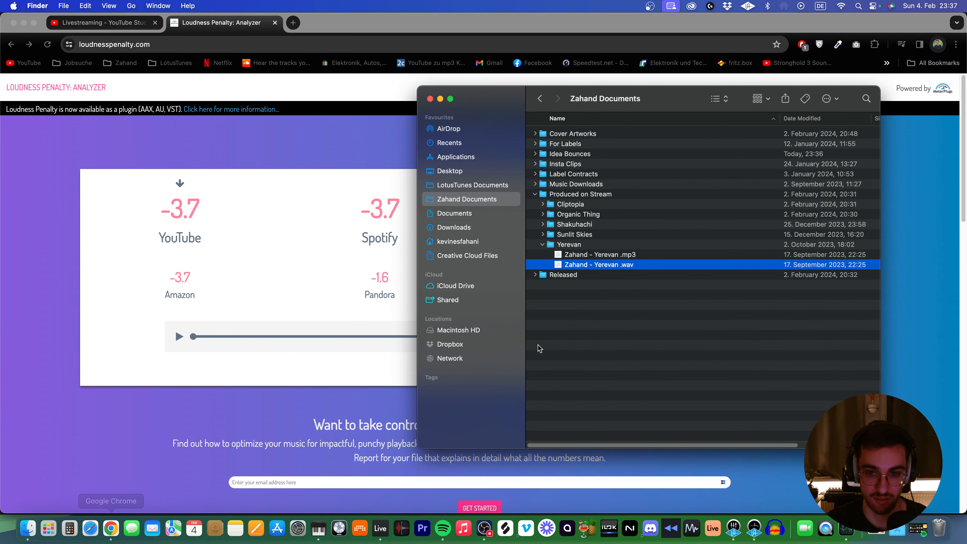
left_click(377, 530)
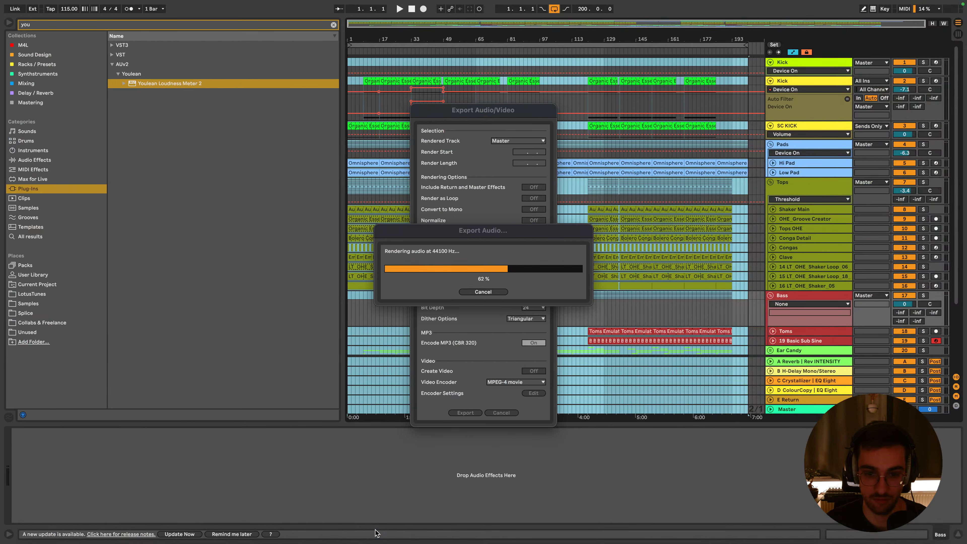
key("super+Tab")
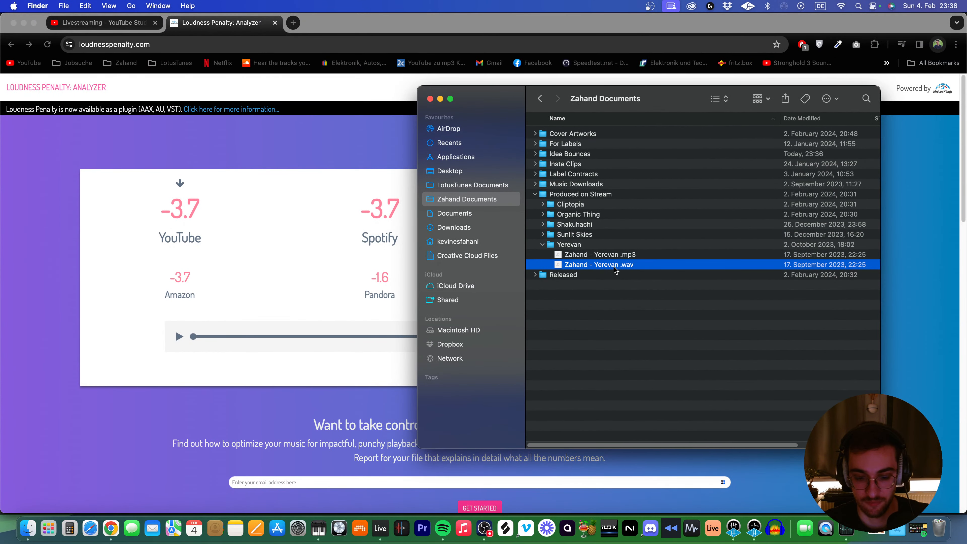
Open Zahand - Deepest Truth in Idea Bounces and try to drop its First Bounce WAV onto the open results page
left_click(543, 246)
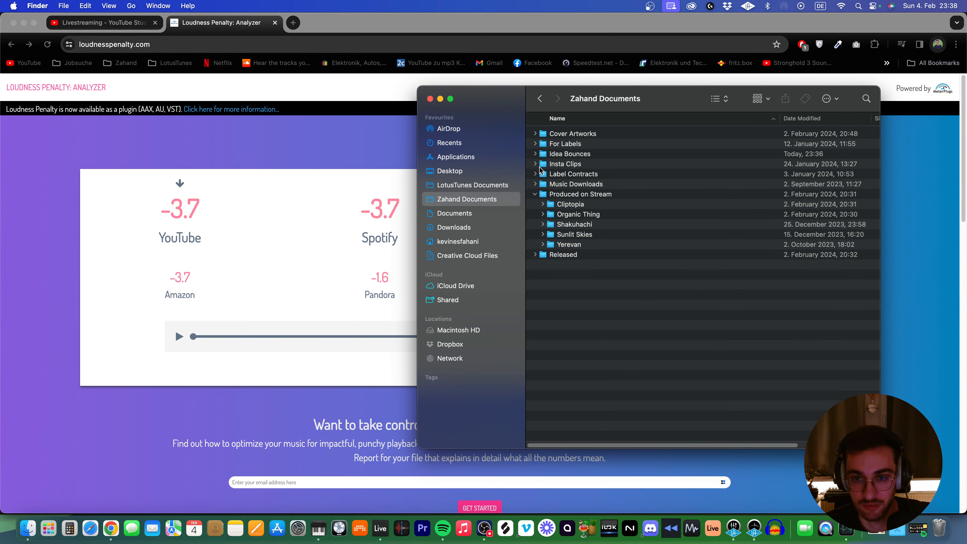
left_click(535, 154)
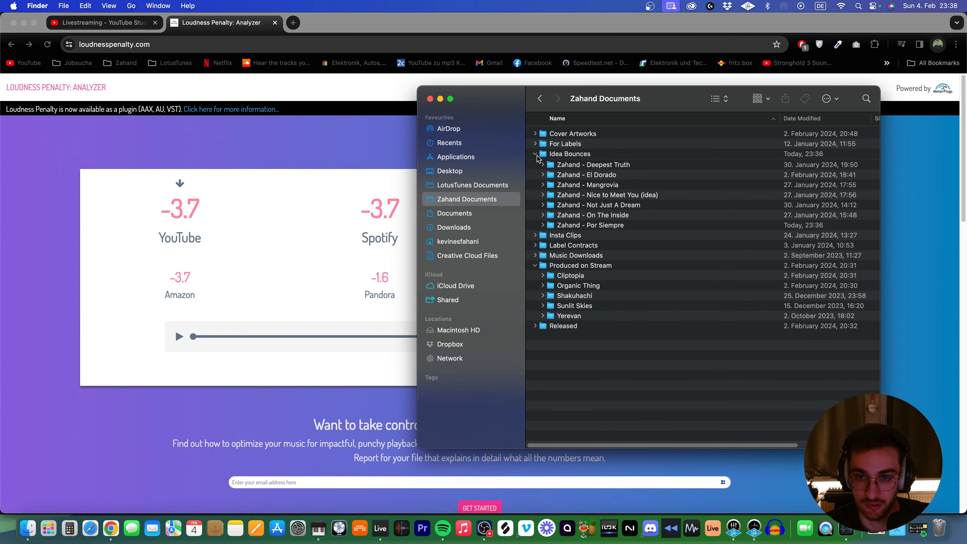
left_click(543, 174)
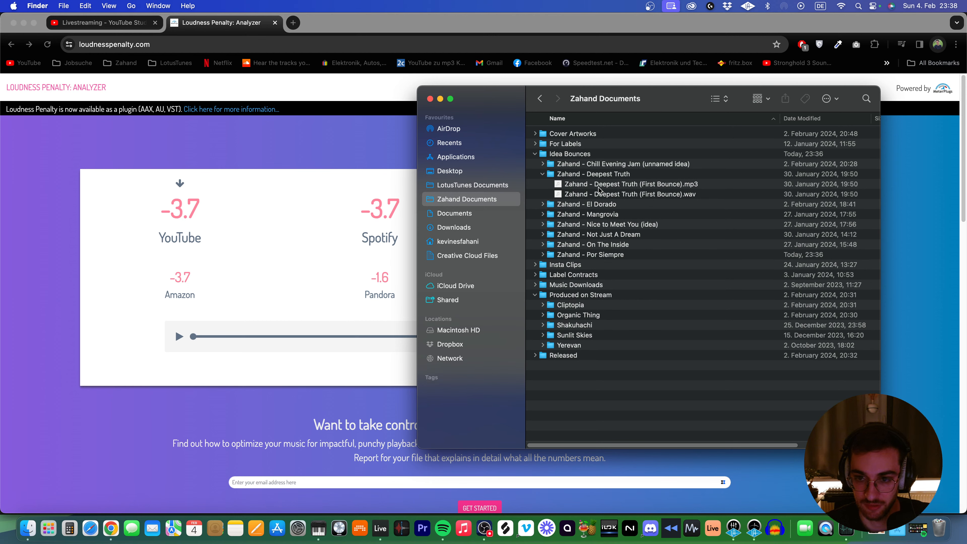
left_click(613, 194)
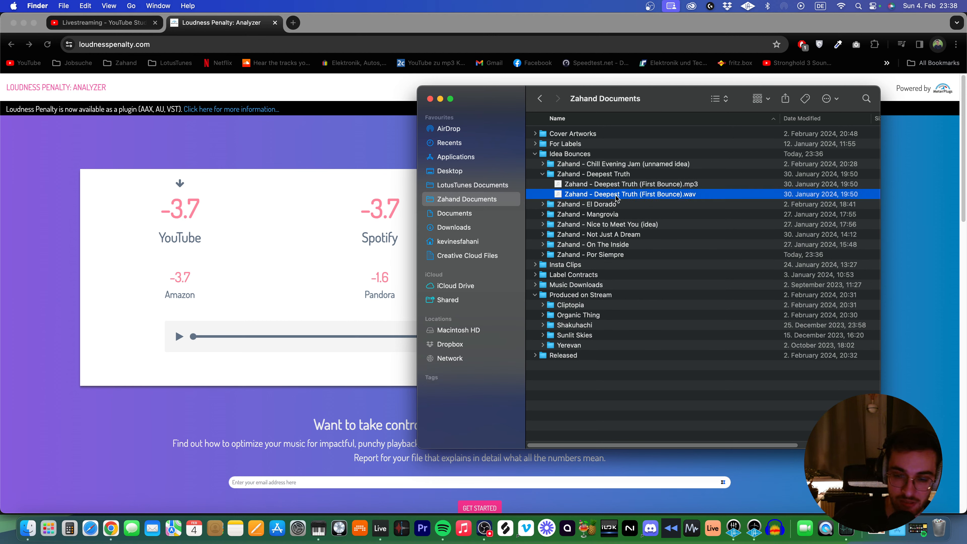
left_click_drag(616, 197, 515, 244)
key("super+Tab")
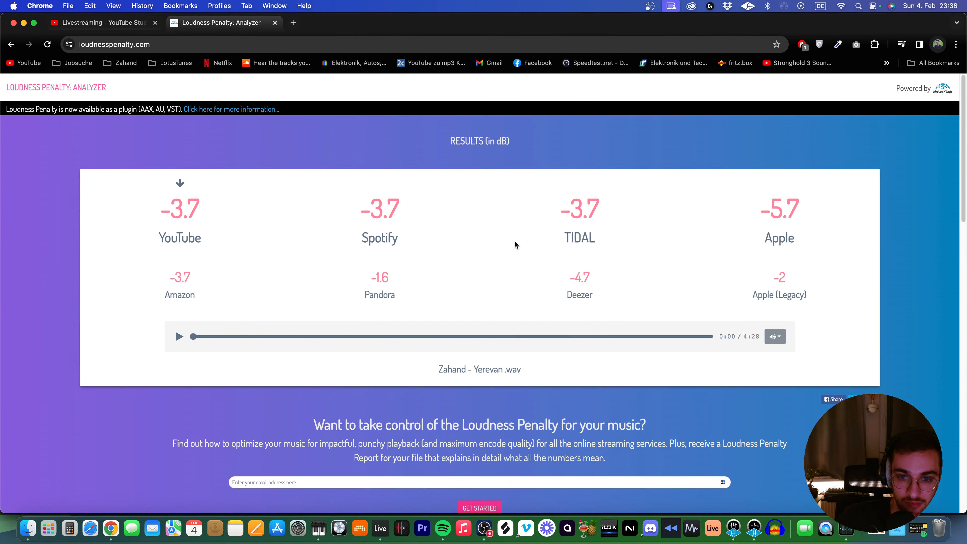
Reopen the Loudness Penalty analyzer from the search results and analyze "Zahand - Deepest Truth (First Bounce).wav"
left_click(11, 44)
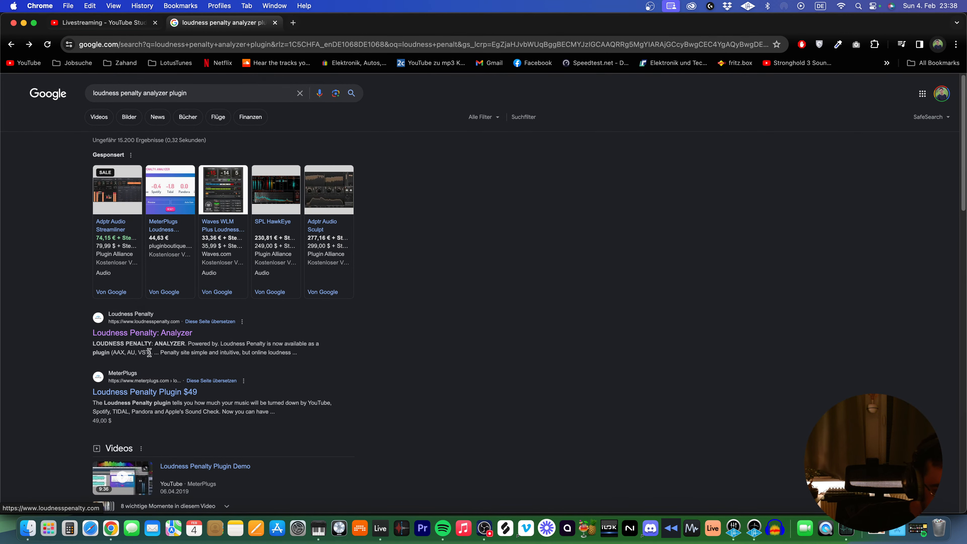
left_click(169, 334)
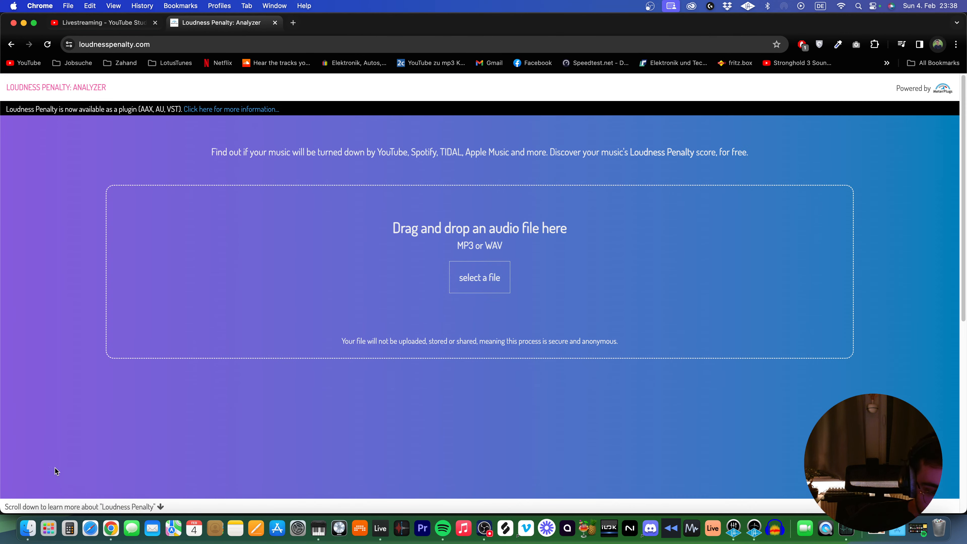
left_click(30, 527)
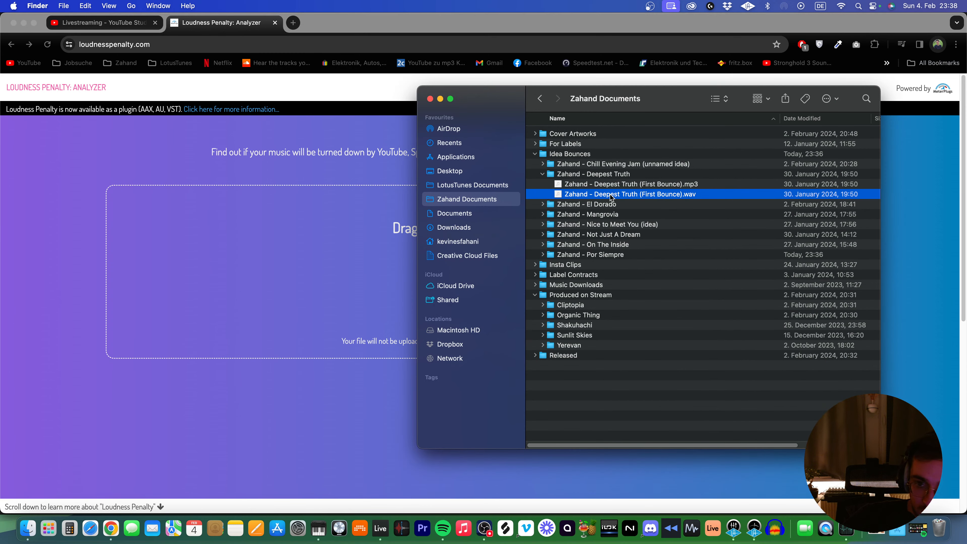
left_click_drag(610, 197, 424, 264)
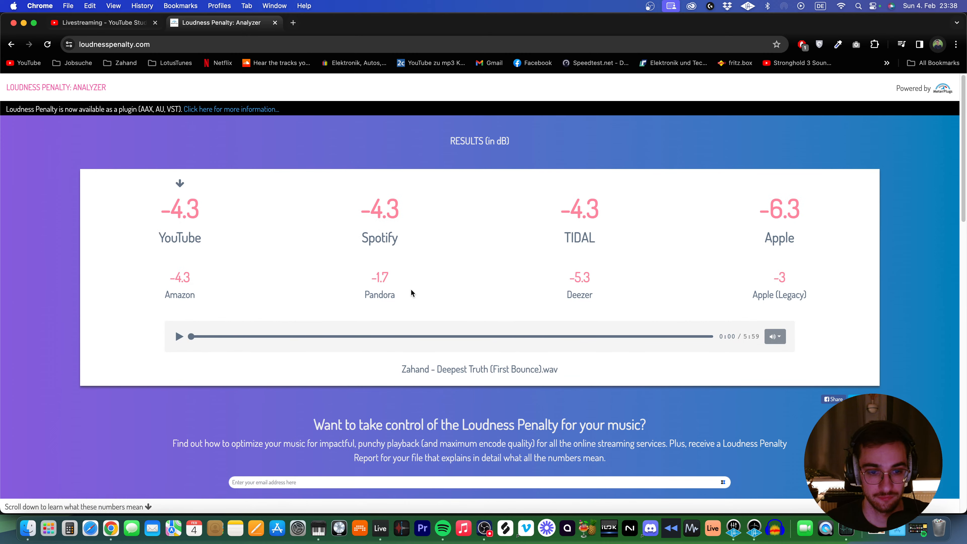
Collapse the Deepest Truth folder in Finder and search This Mac for "hraach" to find a reference track
left_click(29, 535)
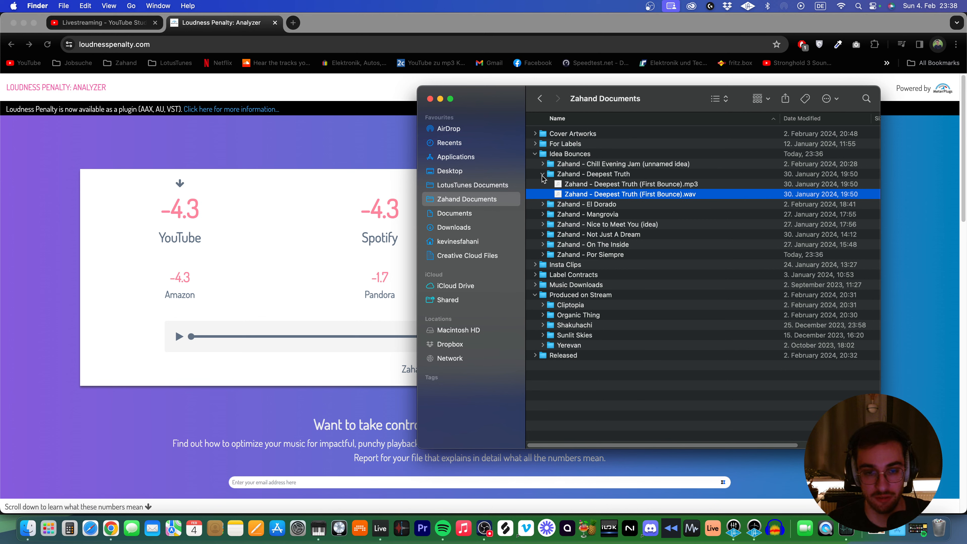
left_click(543, 175)
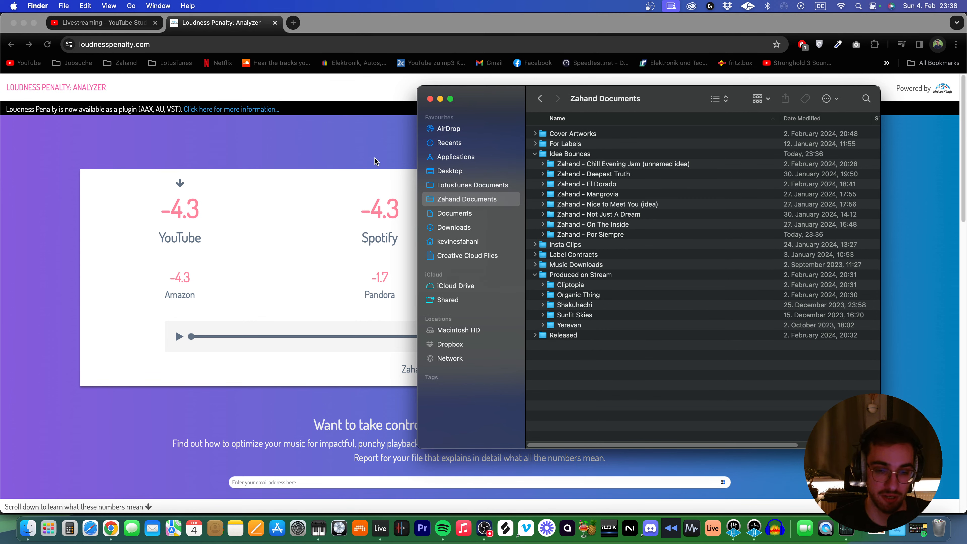
left_click(866, 99)
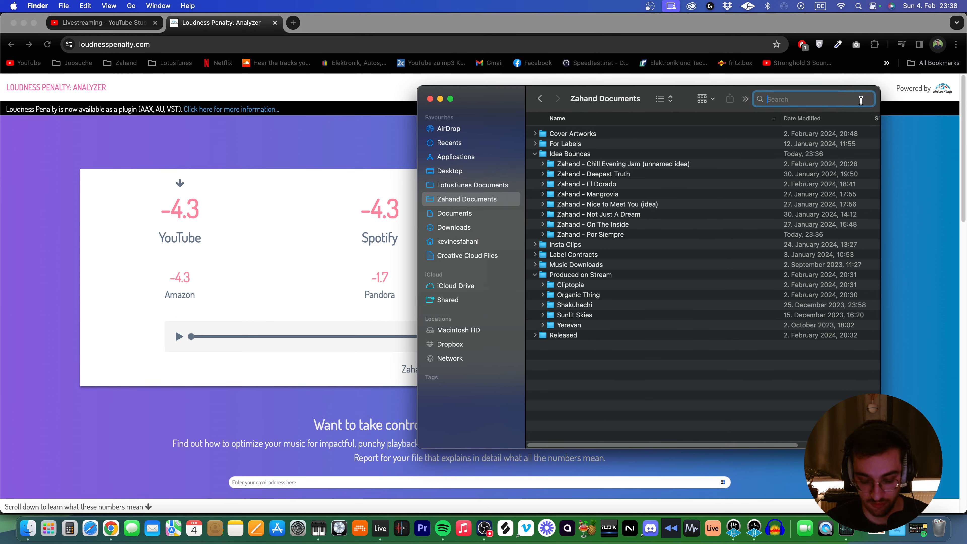
type("hraach")
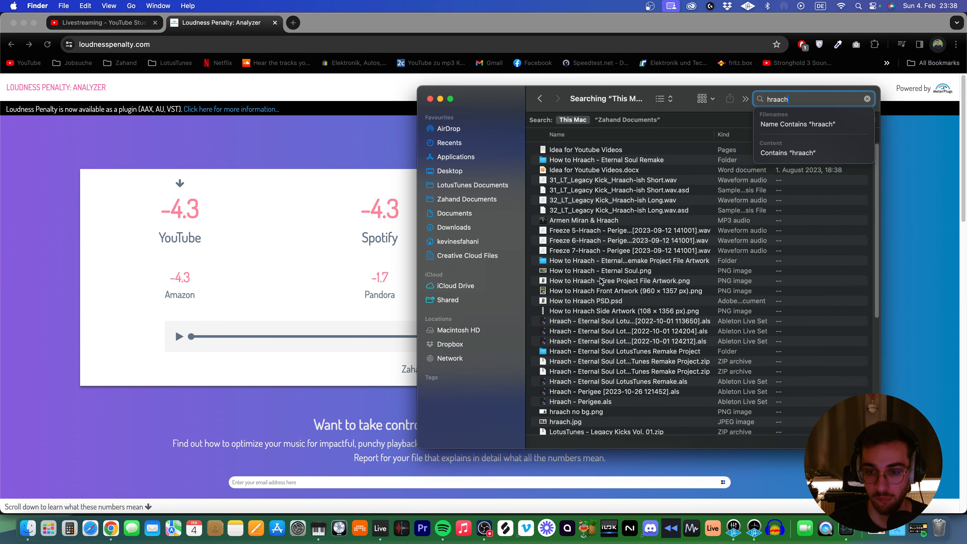
scroll(600, 281, "down", 5)
scroll(616, 303, "down", 3)
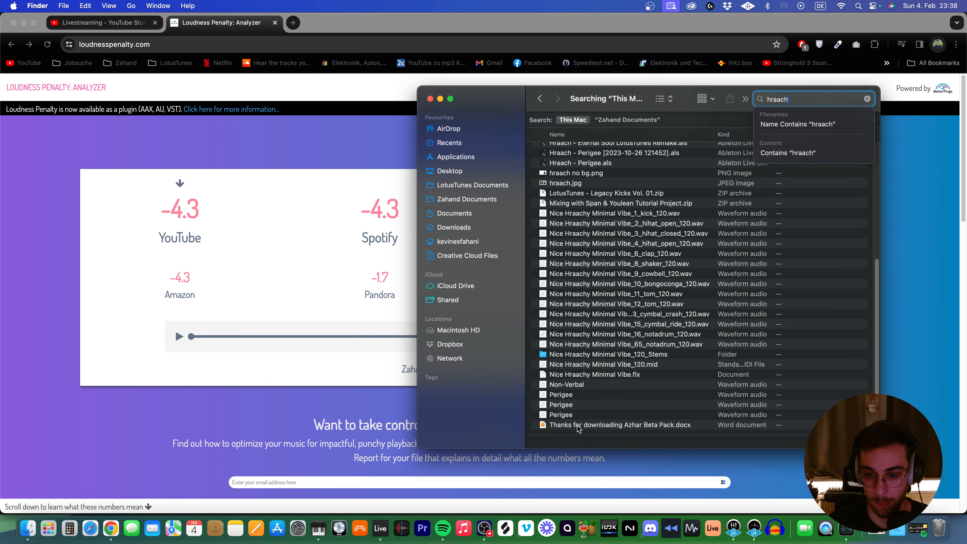
Reload the analyzer page, analyze the reference track "Hraach - Perigee.wav", and view the list of services for playback preview
left_click_drag(563, 415, 376, 289)
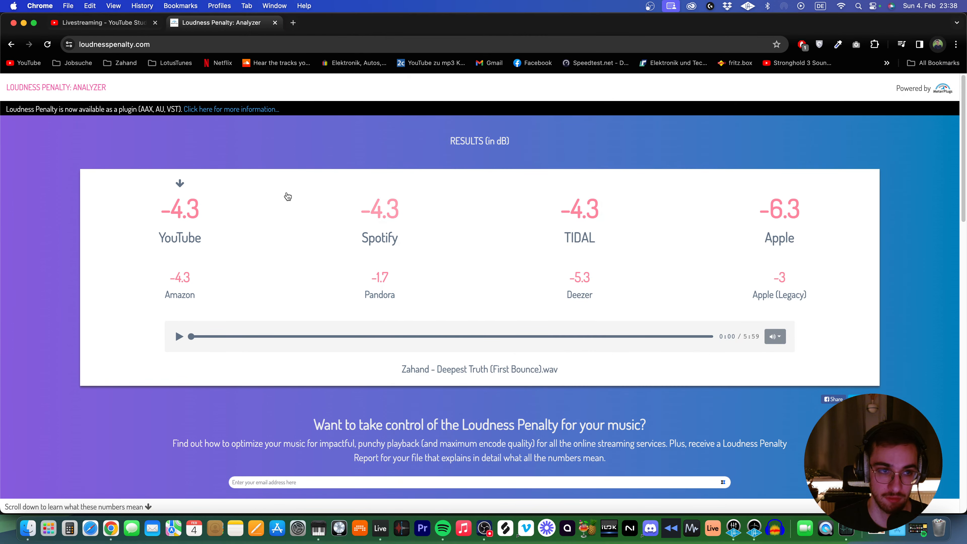
left_click(47, 49)
left_click(28, 528)
left_click_drag(563, 415, 438, 295)
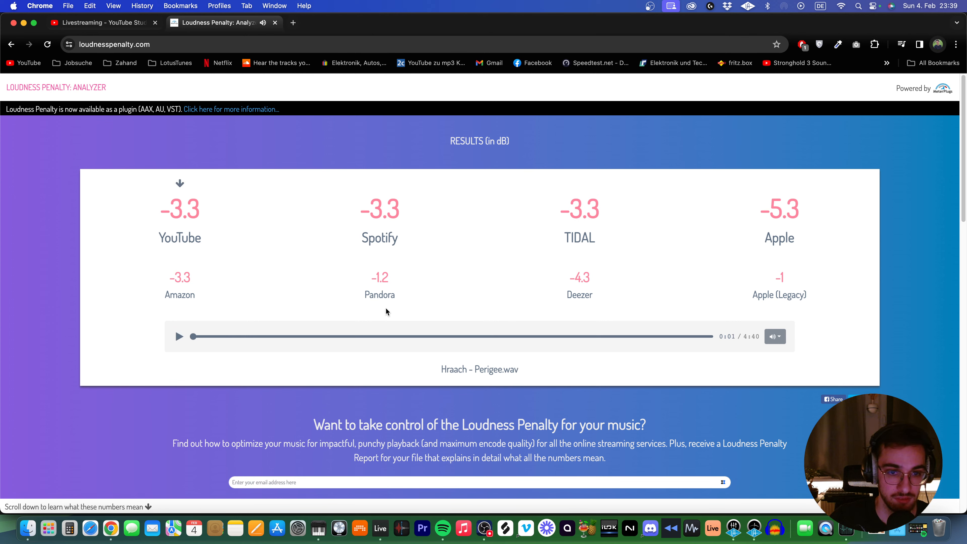
left_click(777, 337)
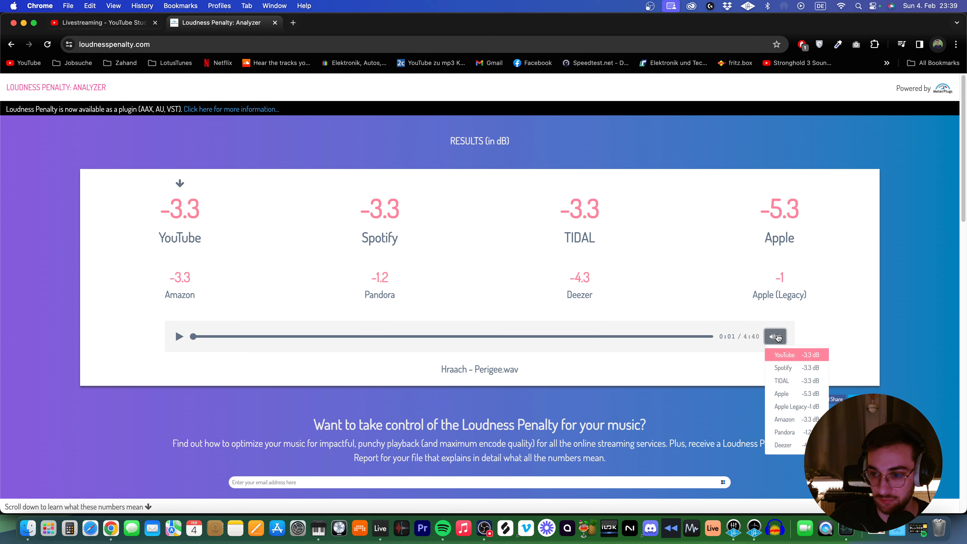
left_click(872, 323)
Read the explanations of the loudness penalty numbers below the results and return to the YouTube Studio livestream page
scroll(400, 417, "down", 12)
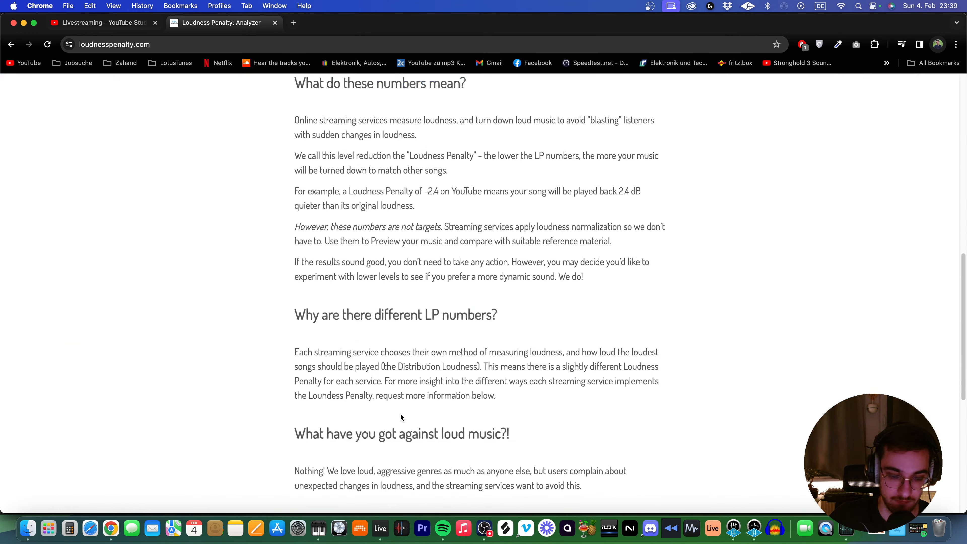
scroll(400, 417, "down", 3)
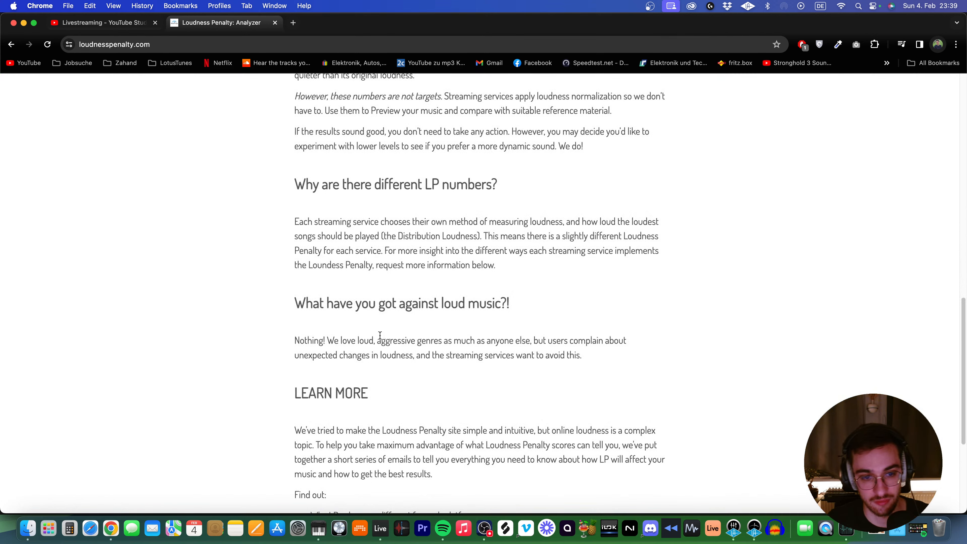
left_click_drag(428, 302, 507, 316)
left_click(456, 317)
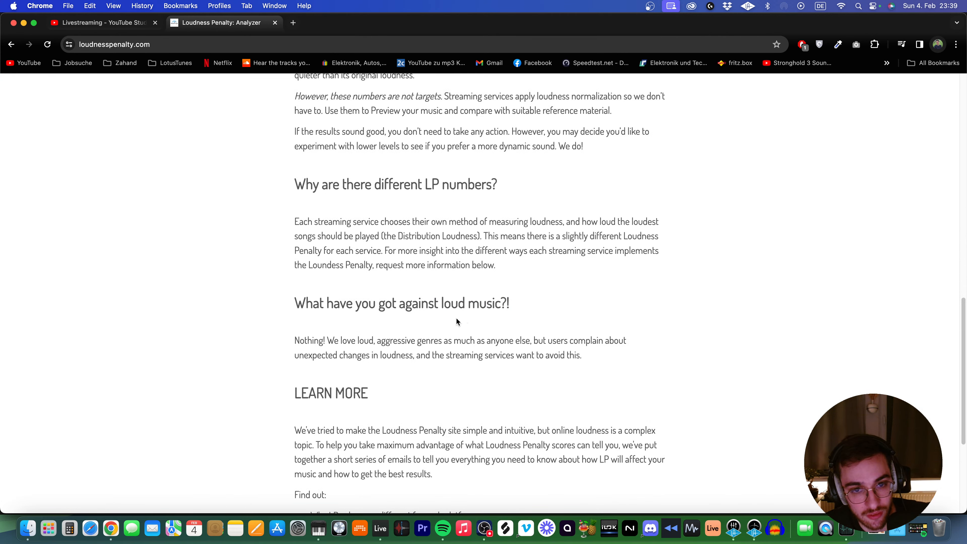
scroll(460, 338, "down", 5)
scroll(405, 351, "up", 10)
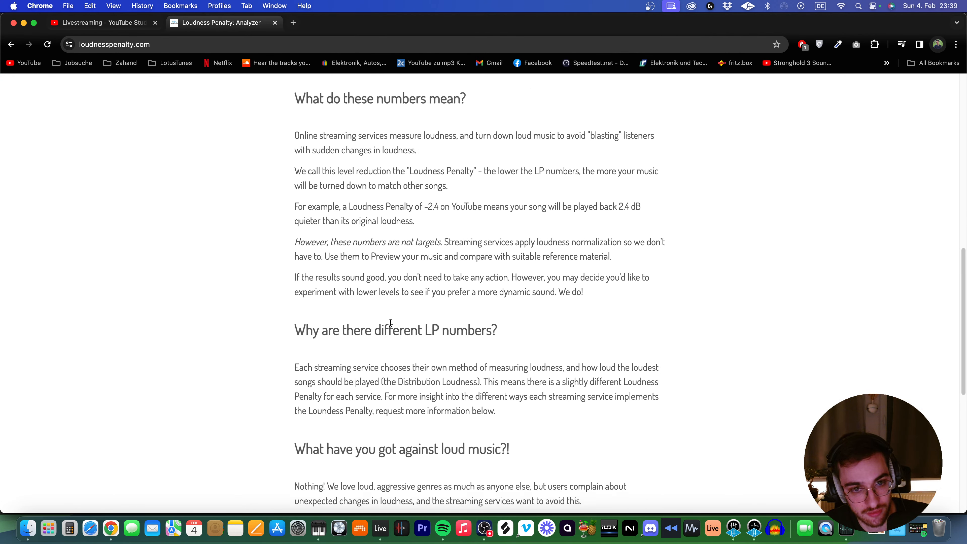
left_click(93, 22)
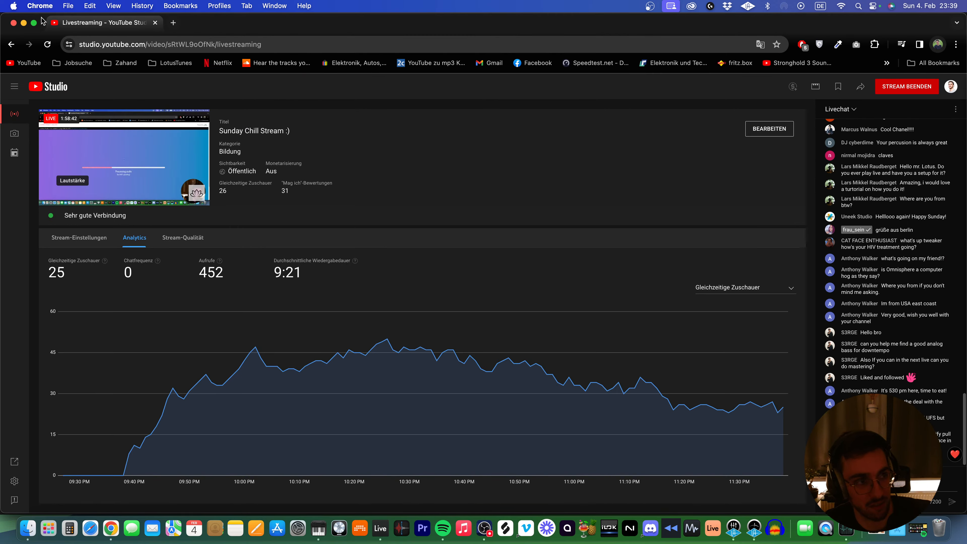
Switch to Live, open Youlean Loudness Meter 2 on the Master track to read the loudness values, and close it
left_click(24, 23)
key("super+w")
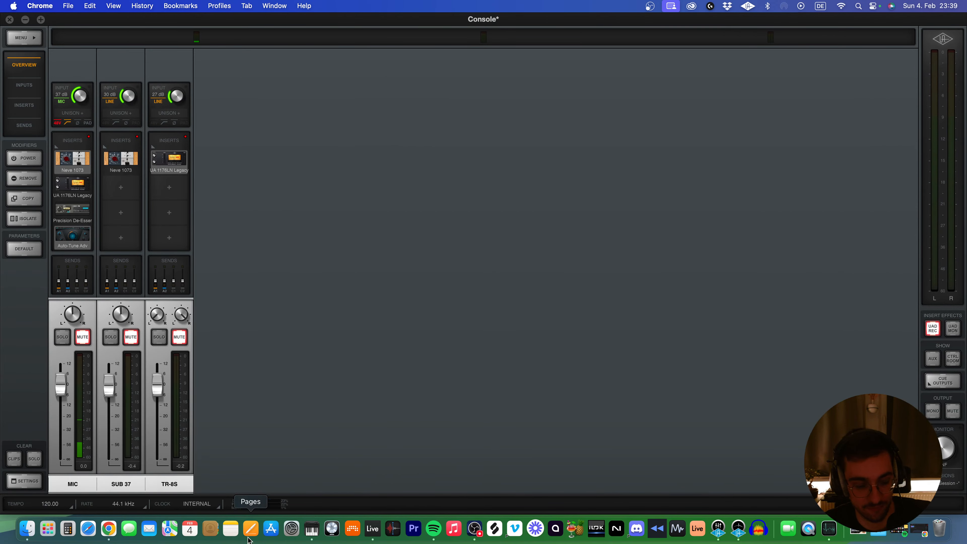
left_click(371, 528)
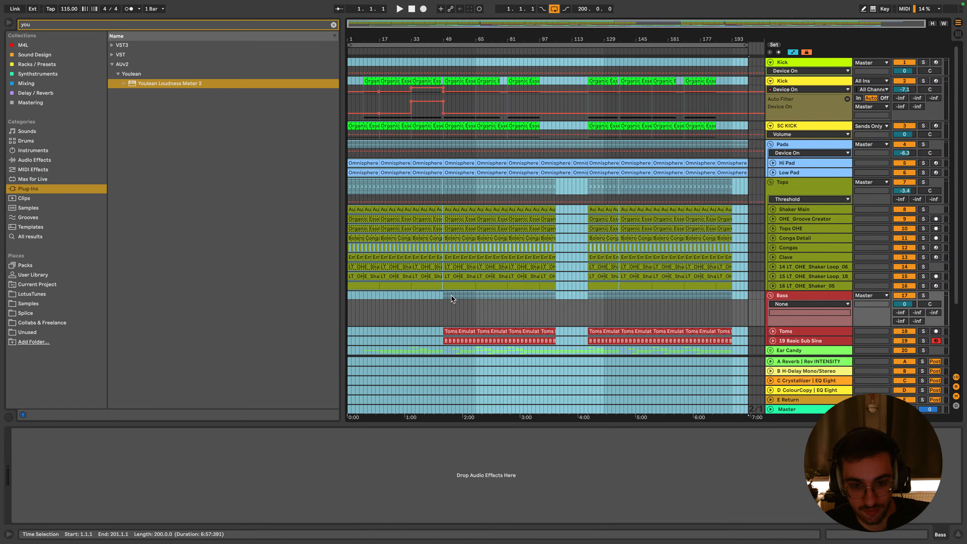
right_click(452, 305)
left_click(468, 464)
left_click(443, 295)
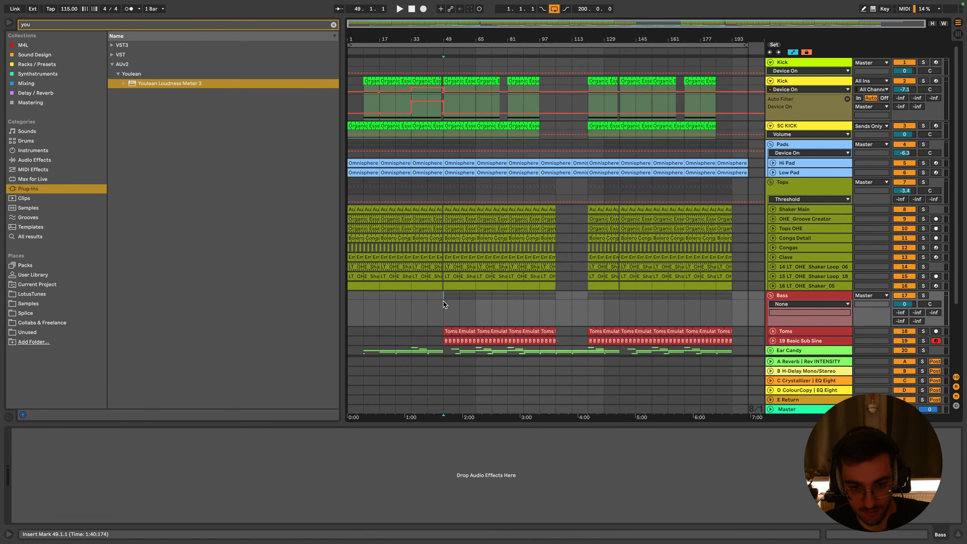
left_click(810, 409)
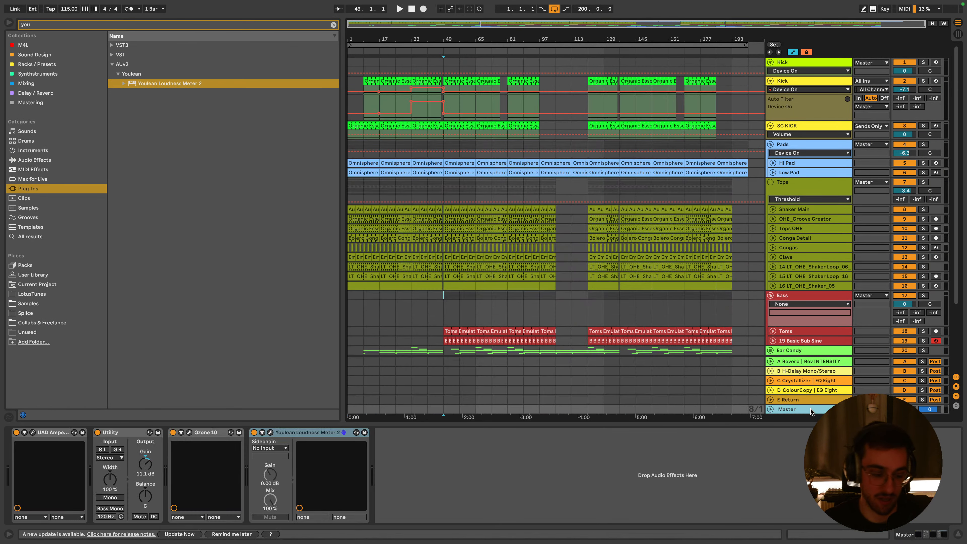
left_click(271, 432)
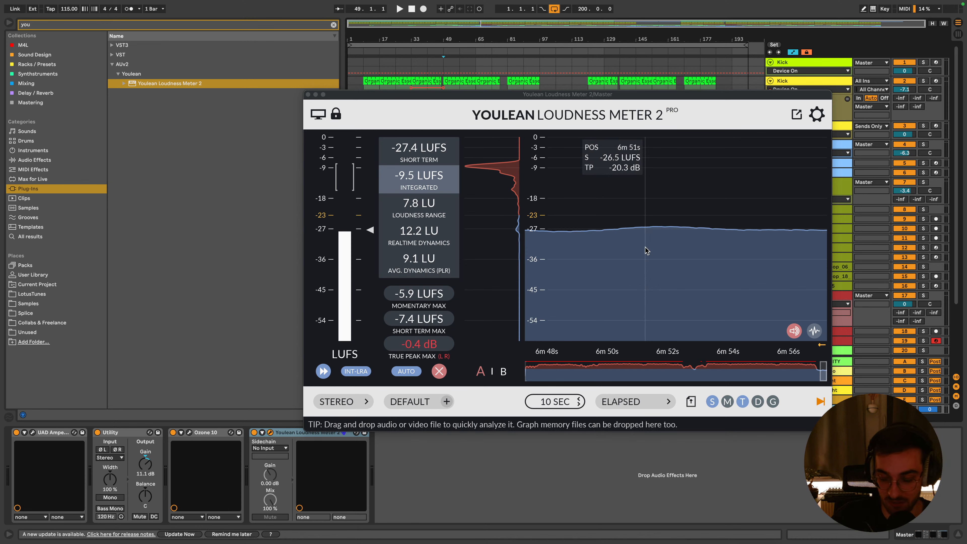
left_click(308, 94)
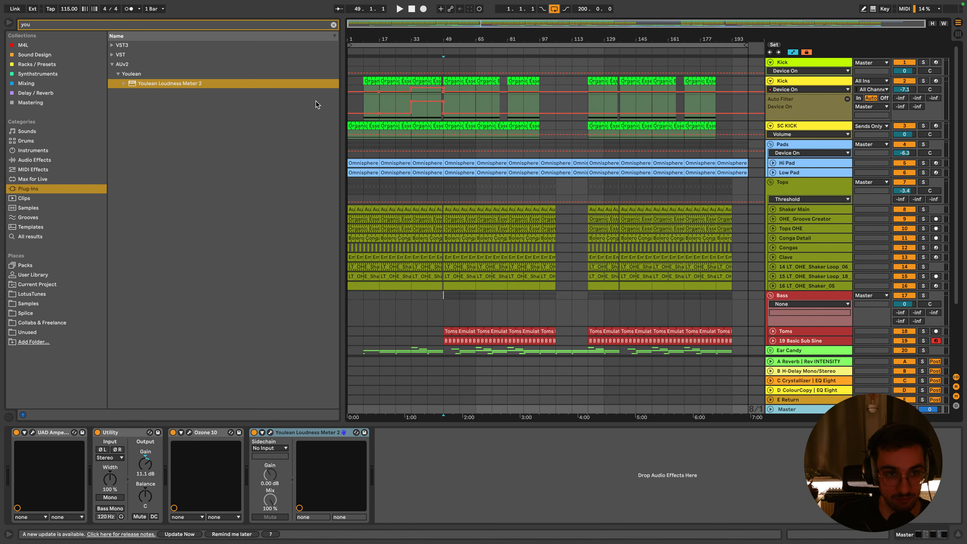
Save the 04.02.24 - Livestream set and create a new Live set
left_click(459, 193)
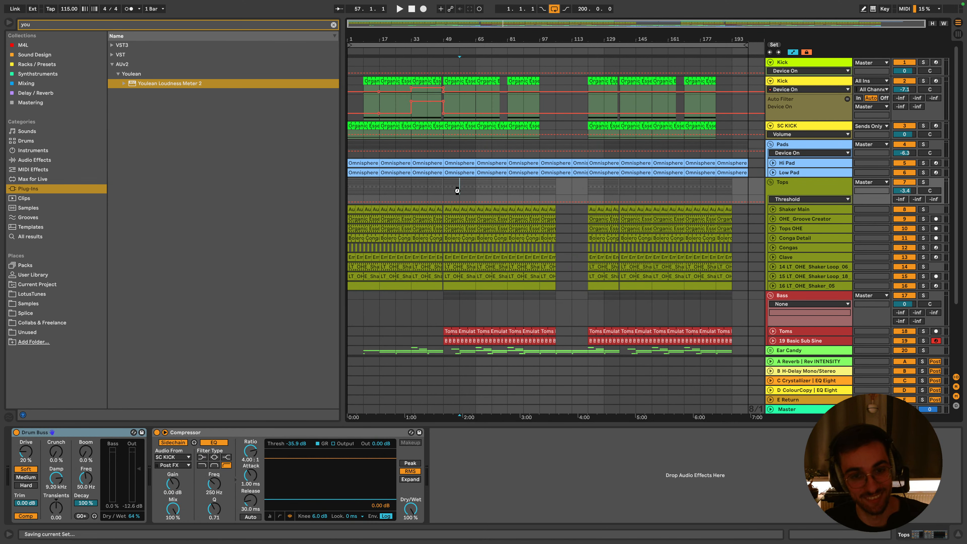
left_click(56, 5)
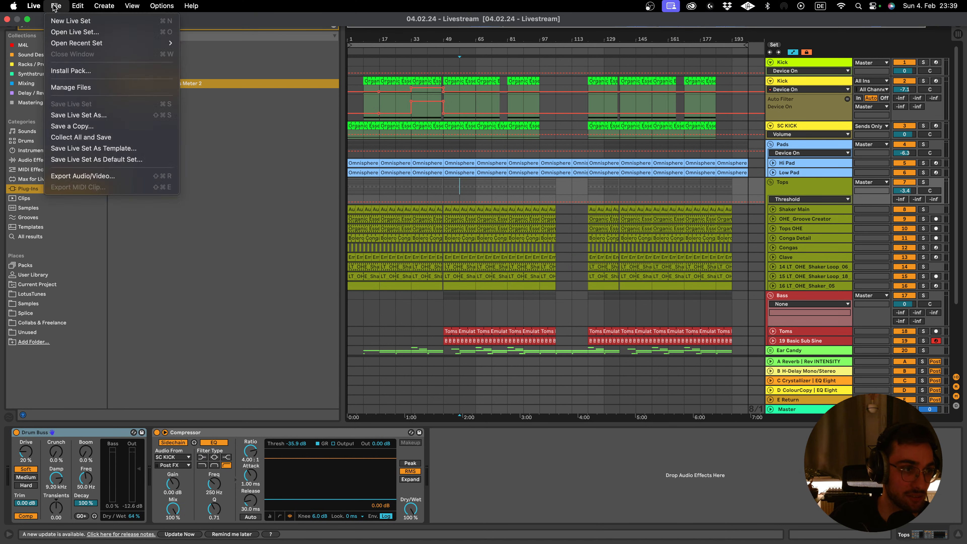
mouse_move(65, 45)
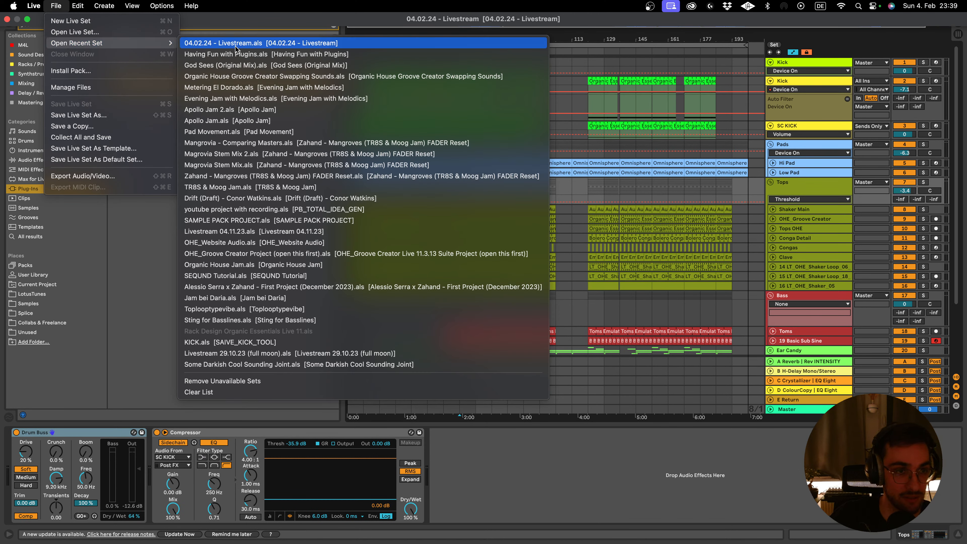
mouse_move(31, 10)
left_click(57, 21)
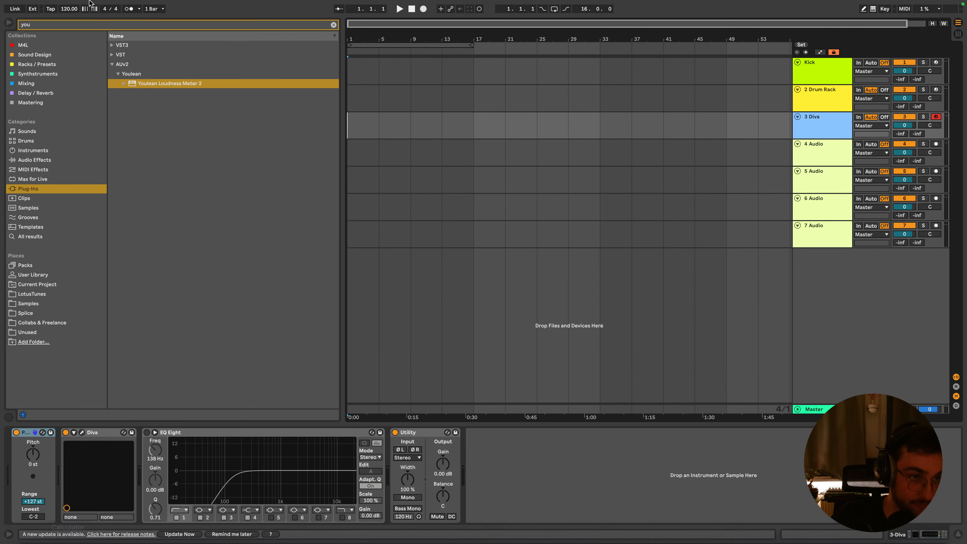
Switch to Finder and open the Zahand Documents folder in place of the hraach search
mouse_move(35, 3)
left_click(27, 20)
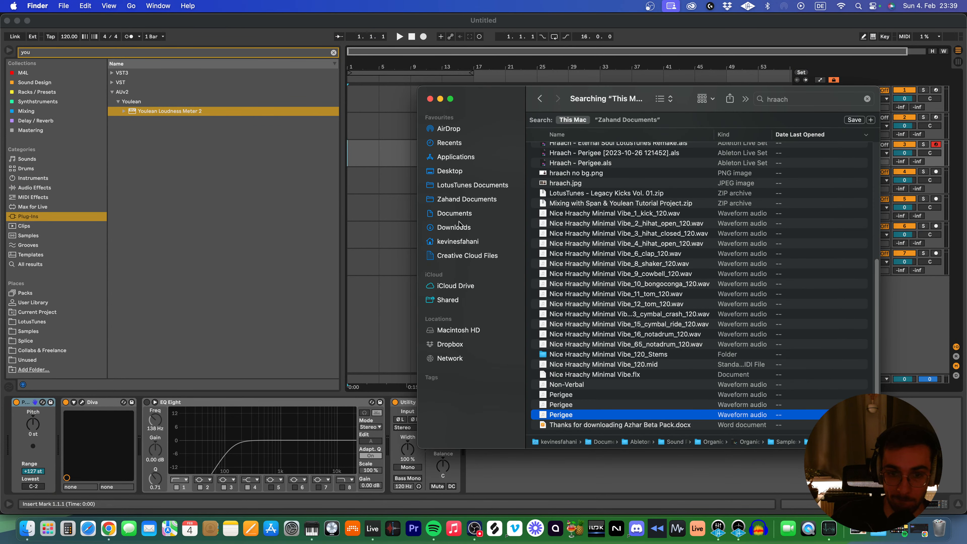
left_click(466, 199)
left_click(472, 184)
left_click(481, 202)
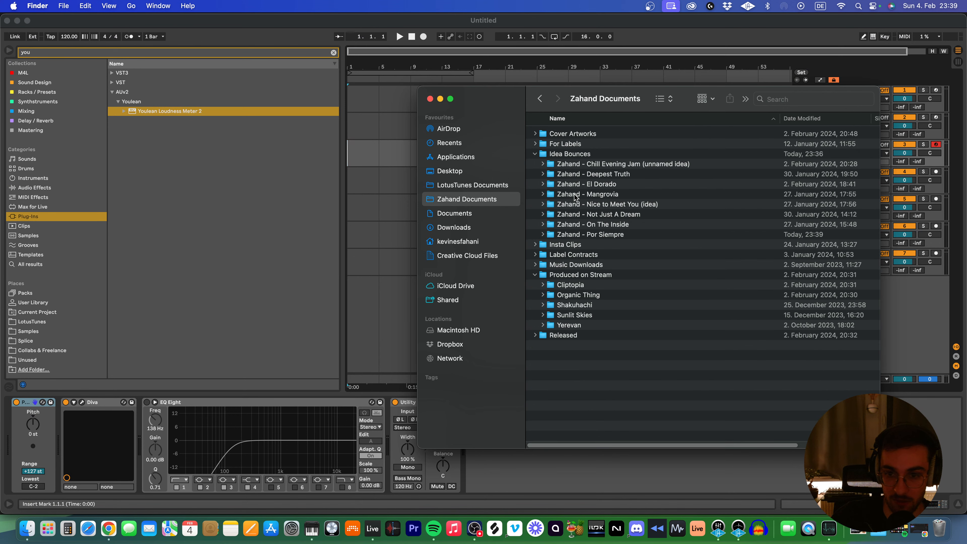
Look through the Zahand - Mangrovia Bounces subfolder and collapse it again
left_click(576, 195)
left_click(548, 193)
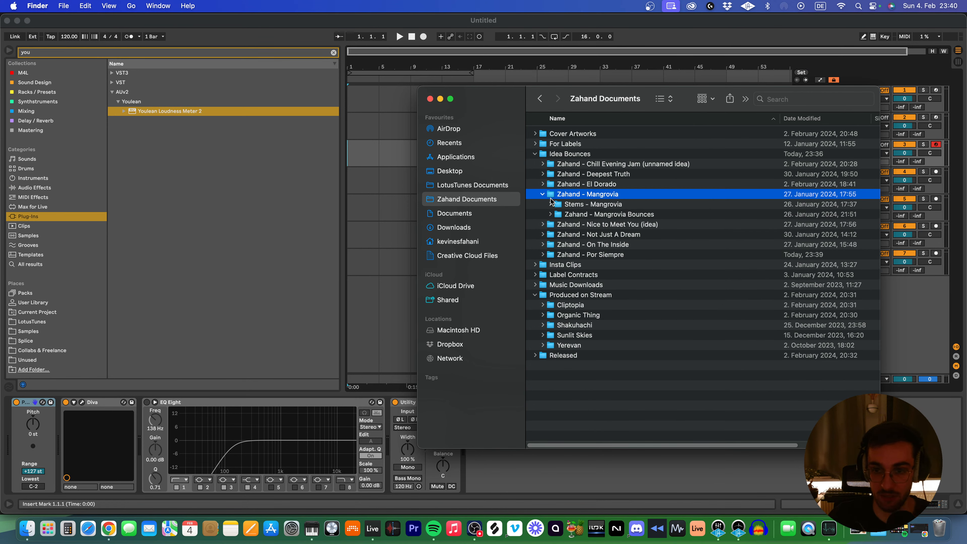
left_click(550, 215)
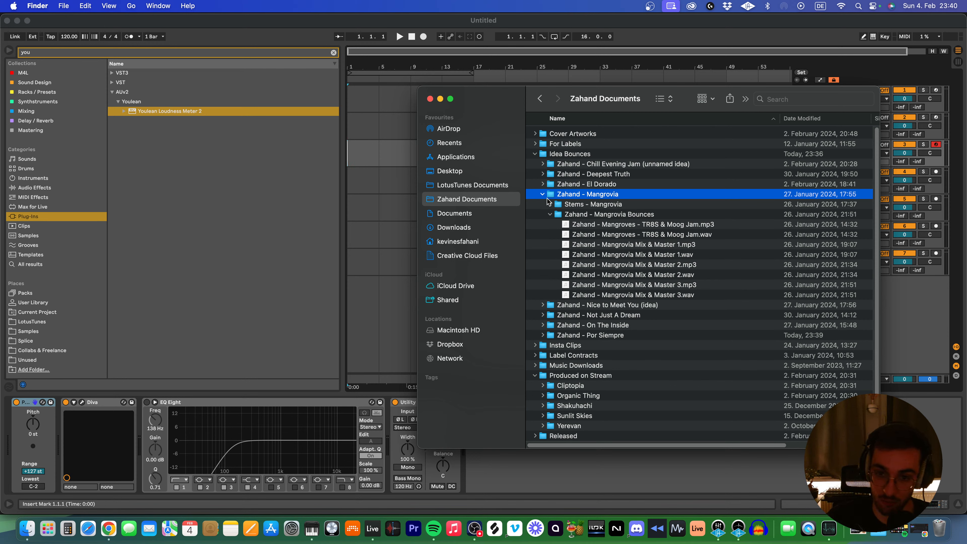
left_click(551, 214)
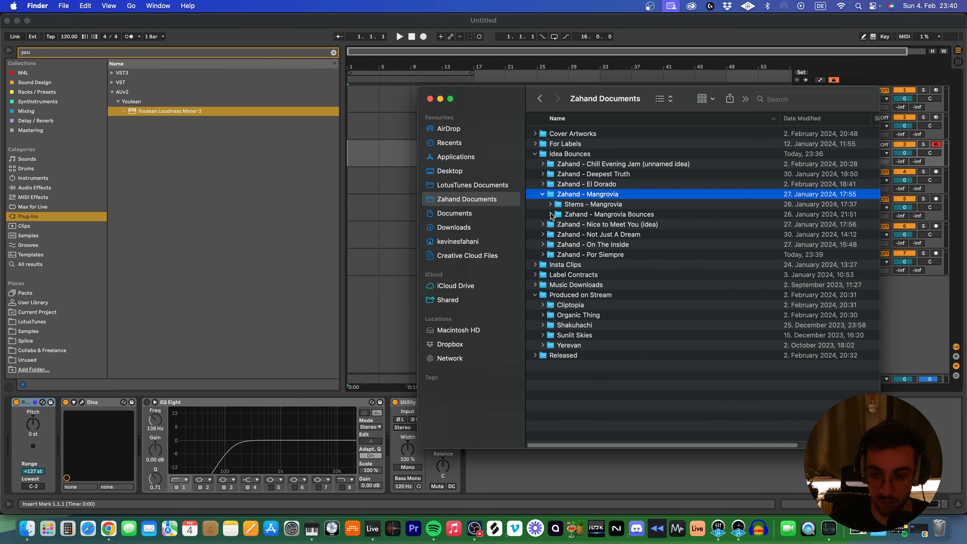
Place Por Siempre (Test Bounce).wav on a new audio track in the empty set and enlarge the track to examine its waveform
left_click(543, 255)
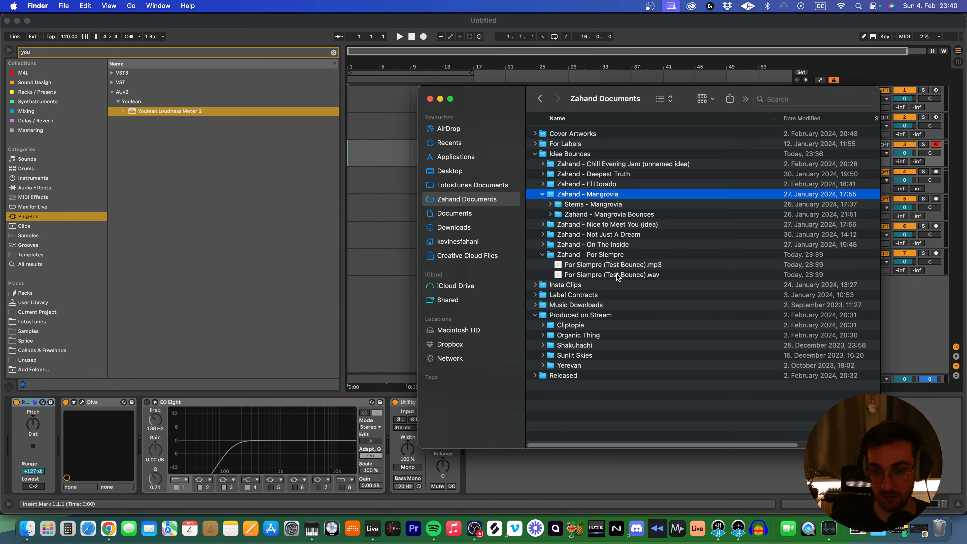
left_click_drag(616, 276, 361, 281)
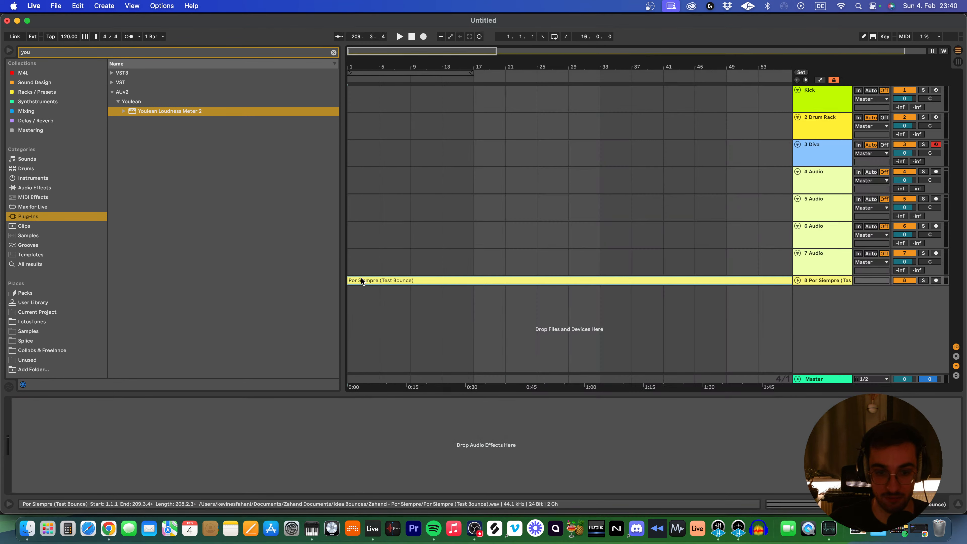
left_click(797, 281)
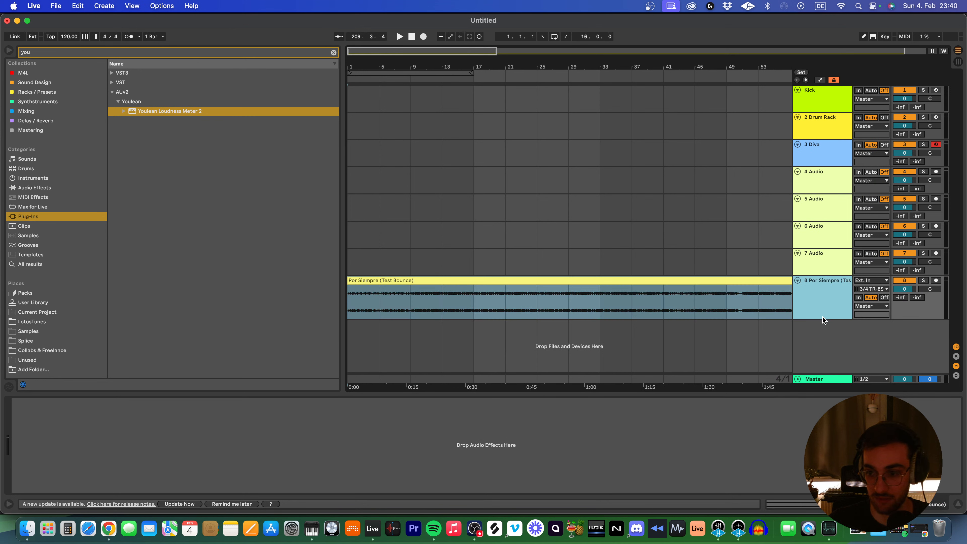
left_click_drag(822, 320, 822, 372)
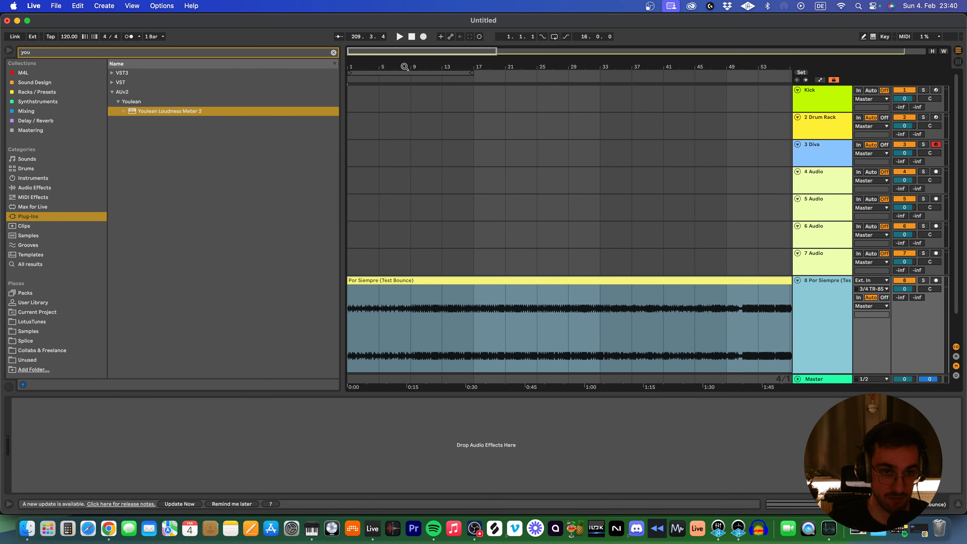
left_click_drag(404, 67, 158, 38)
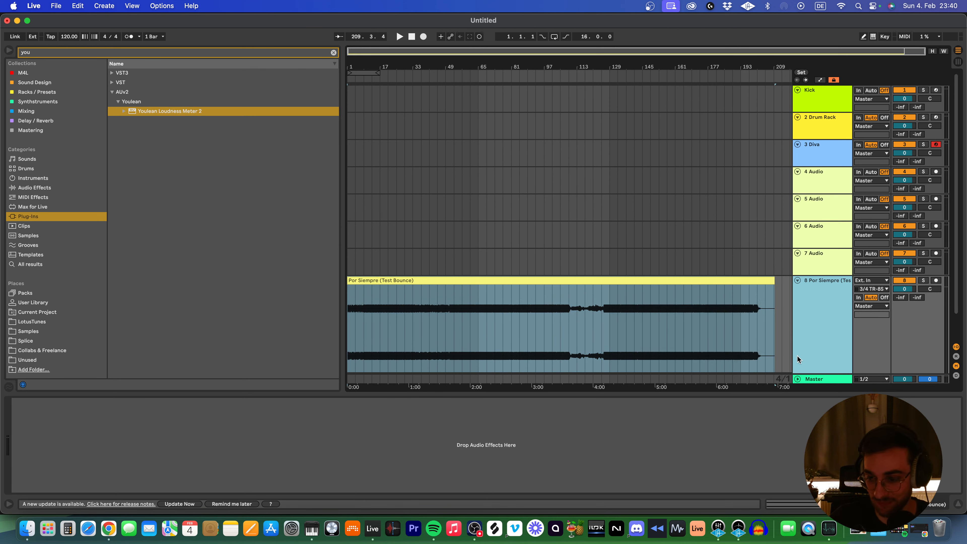
scroll(805, 348, "down", 3)
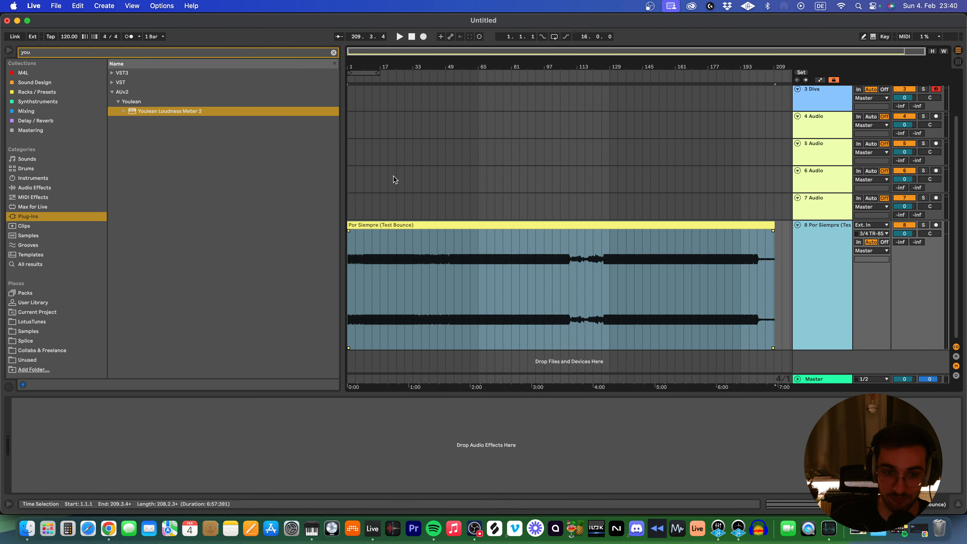
left_click_drag(351, 62, 753, 340)
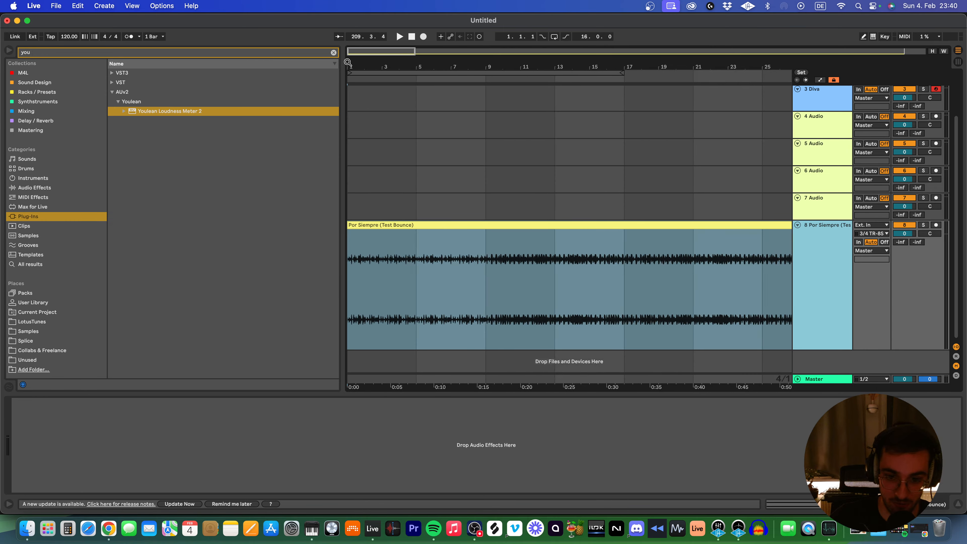
left_click_drag(829, 350, 814, 410)
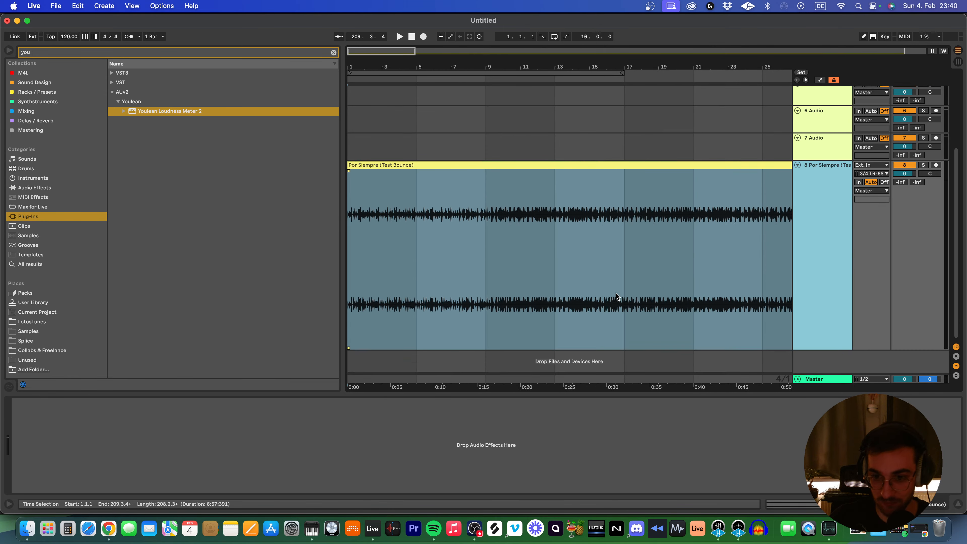
mouse_move(545, 57)
left_mouse_down()
mouse_move(545, 125)
mouse_move(545, 57)
left_mouse_up()
Reopen the recent set 04.02.24 - Livestream.als in place of the untitled set
left_click(56, 5)
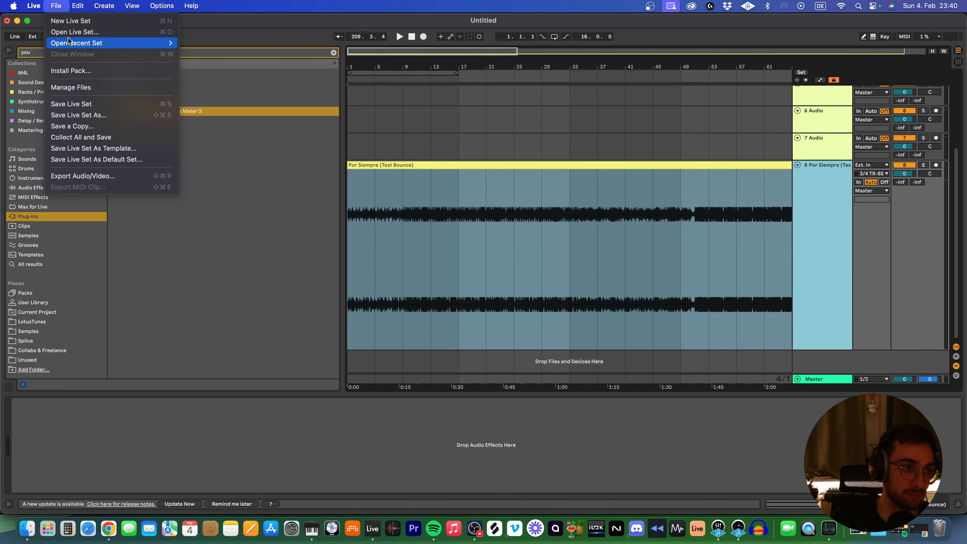
mouse_move(115, 43)
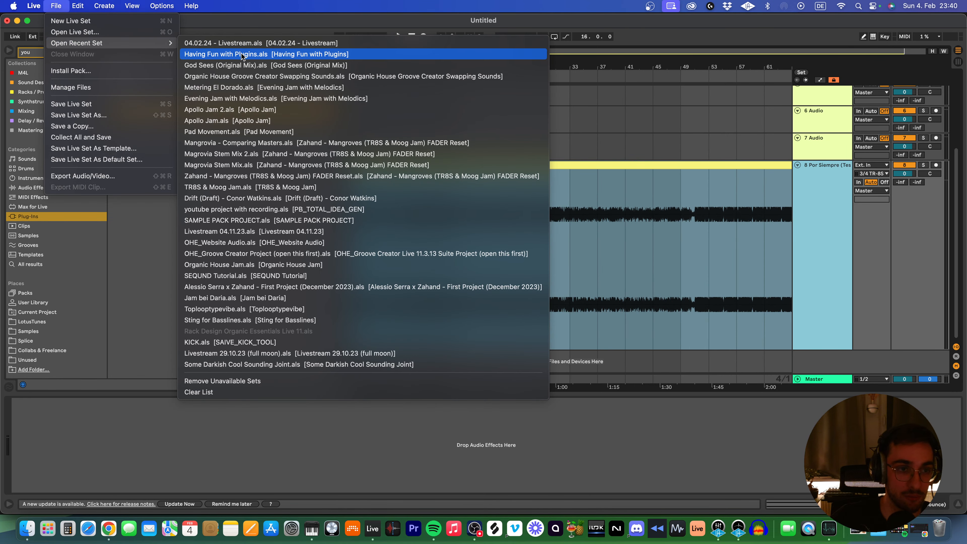
left_click(241, 42)
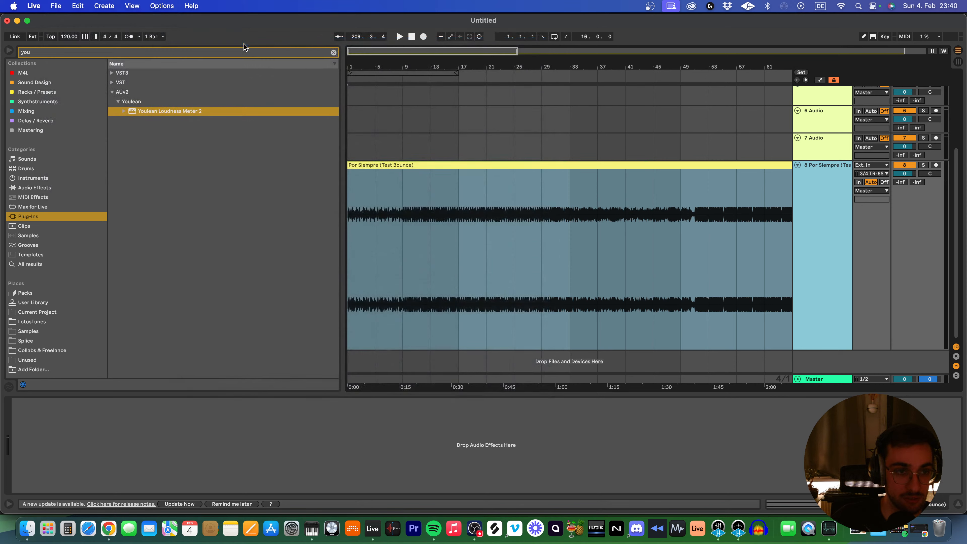
left_click(410, 282)
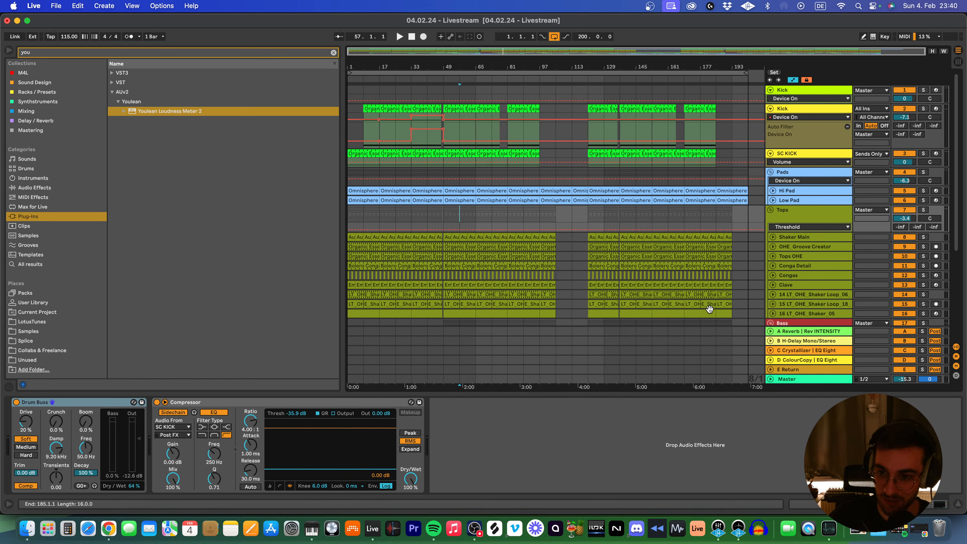
Select the whole arrangement and reset the Master track volume to 0
key("super+a")
scroll(724, 245, "down", 5)
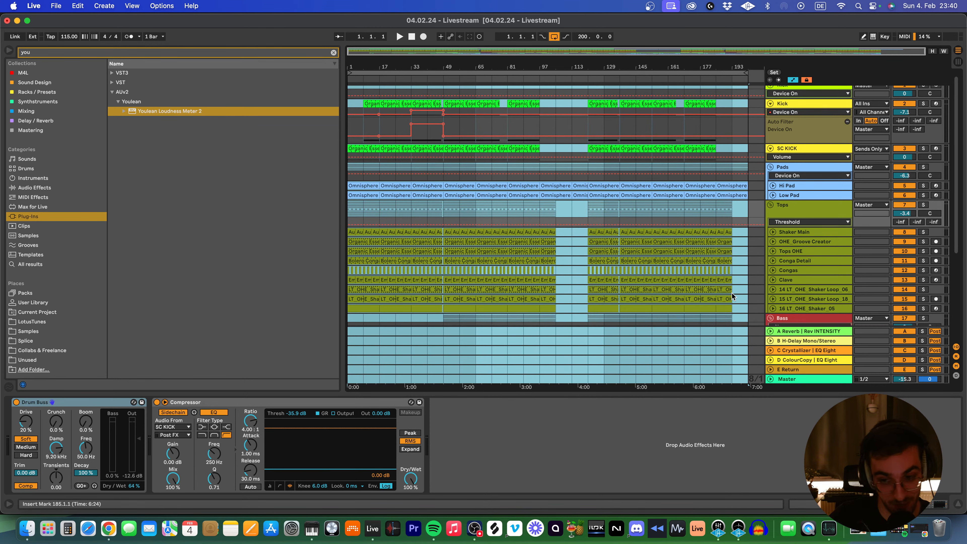
double_click(905, 379)
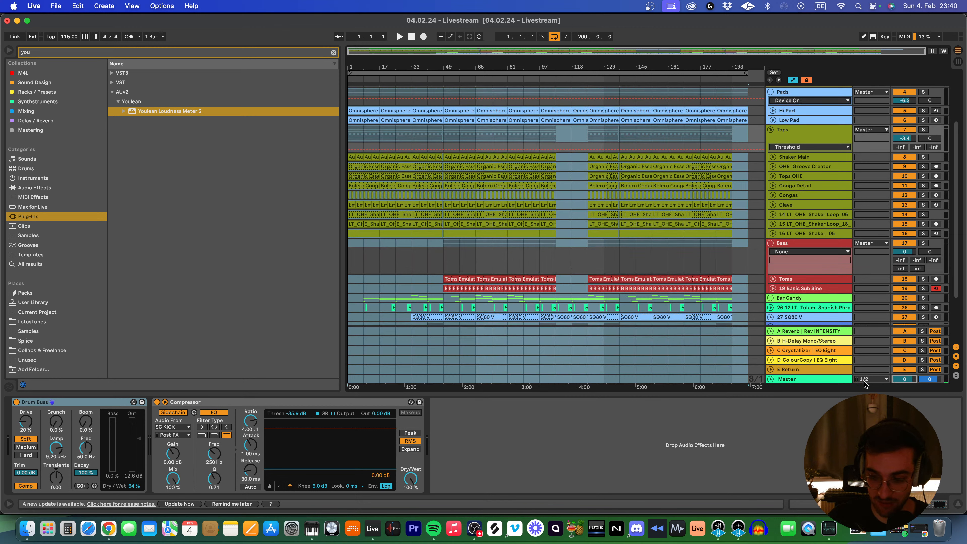
Export the Master as WAV and MP3 under the name Por Siempre (Test Bounce), replacing the existing files in Zahand - Por Siempre
key("super+shift+r")
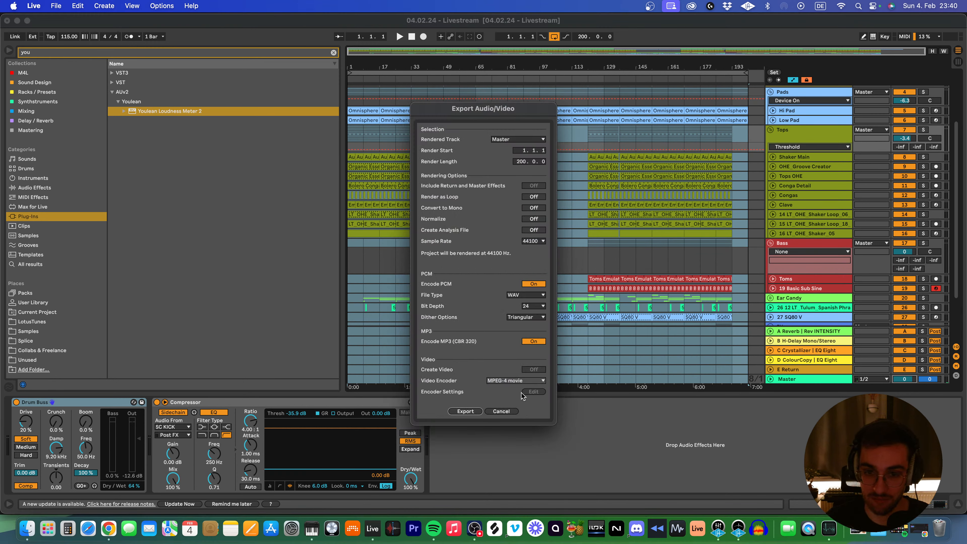
left_click(465, 412)
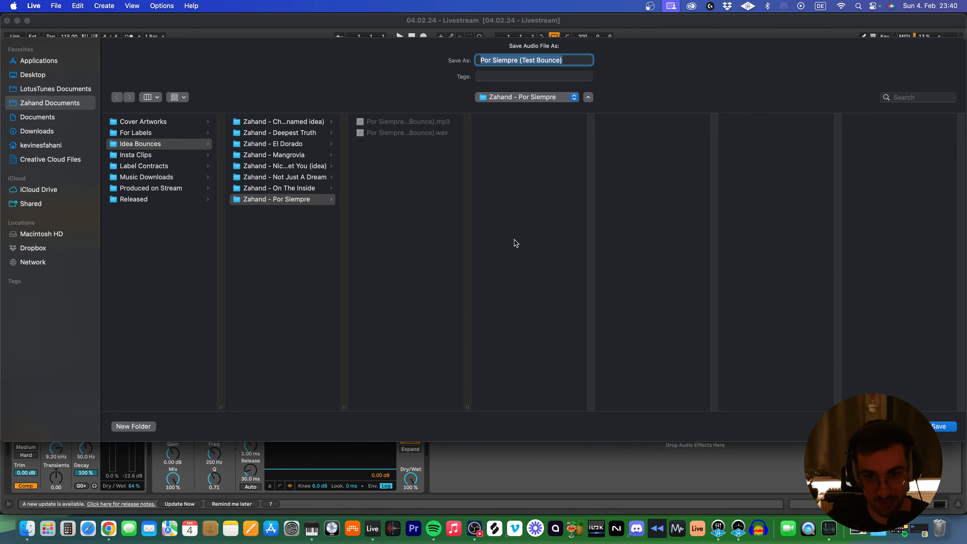
left_click(934, 425)
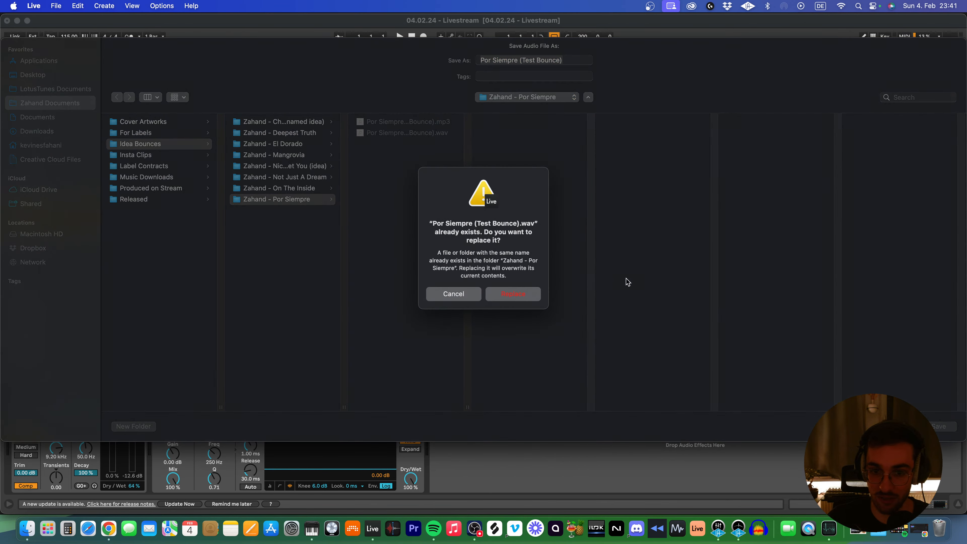
left_click(513, 296)
left_click(555, 287)
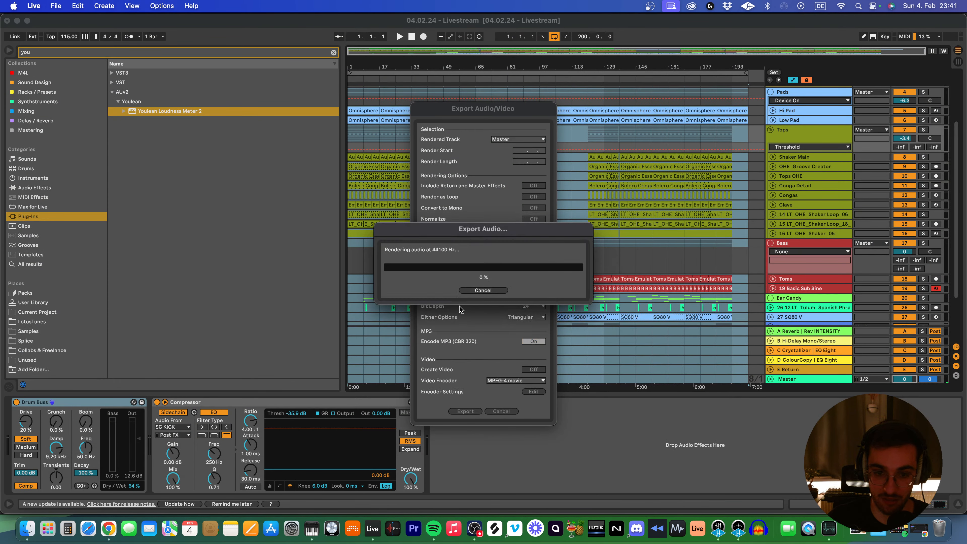
left_click(113, 532)
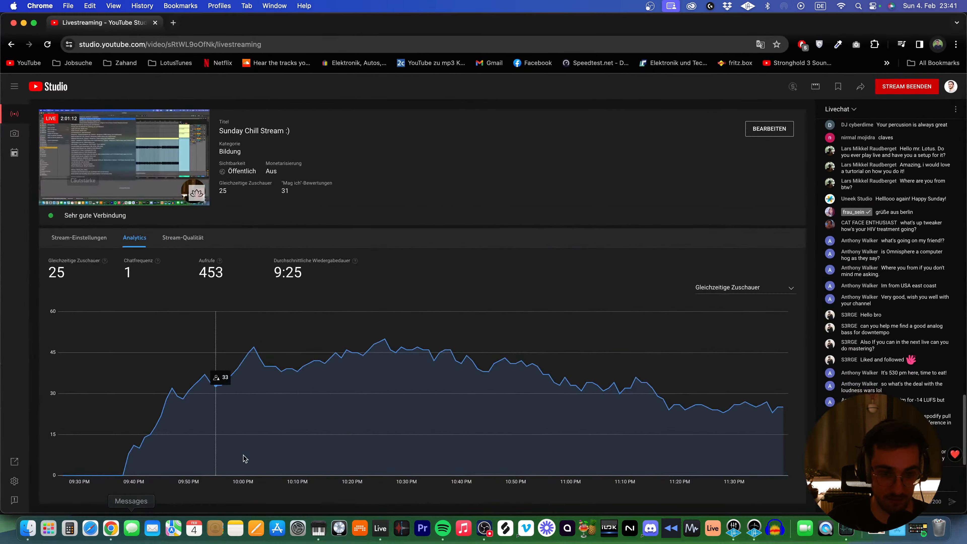
left_click(175, 24)
left_click(176, 44)
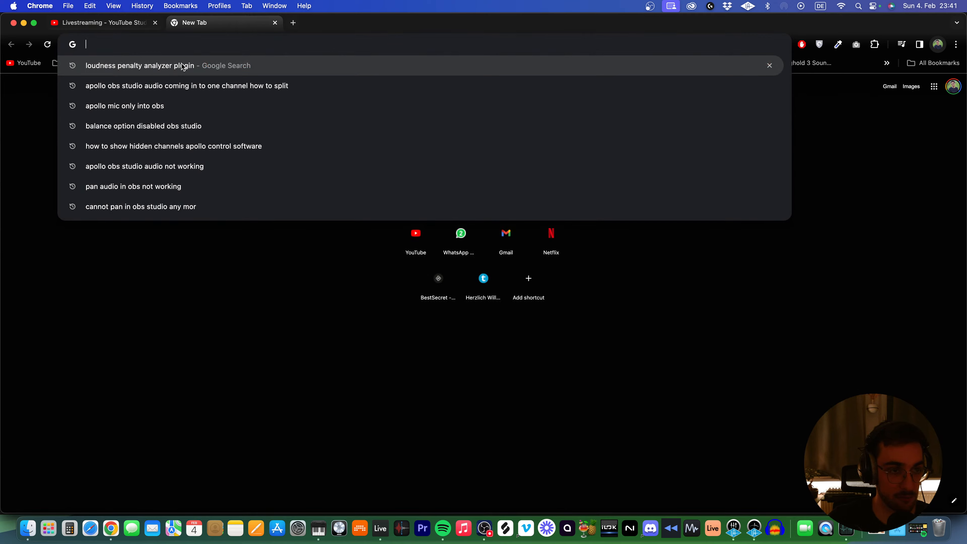
key("super+w")
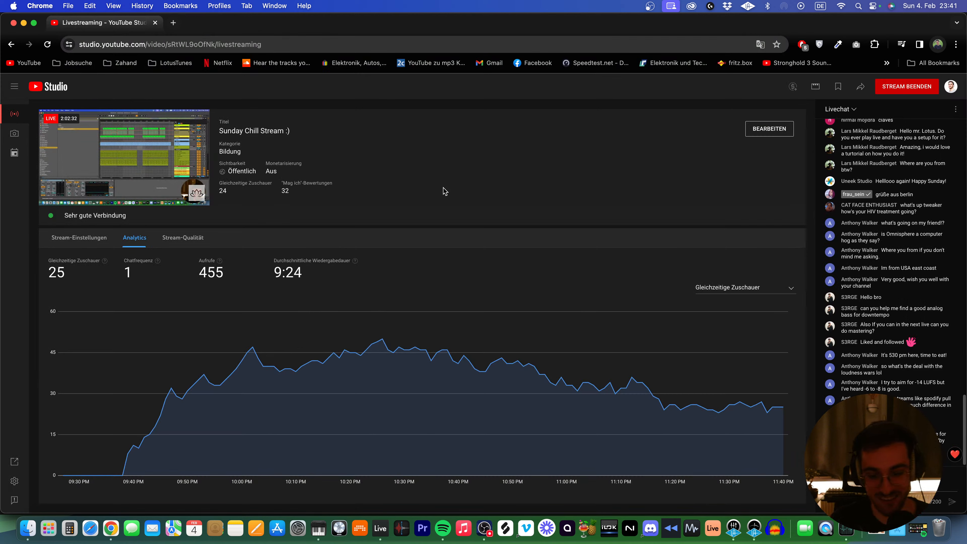
left_click(376, 532)
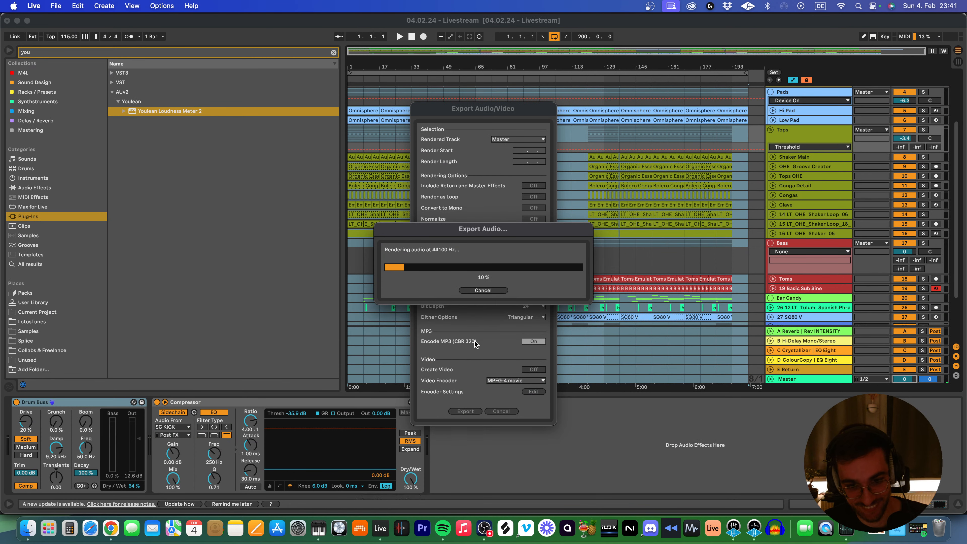
Switch to OBS to check the running stream while the export renders, and return to Ableton Live
left_click(484, 530)
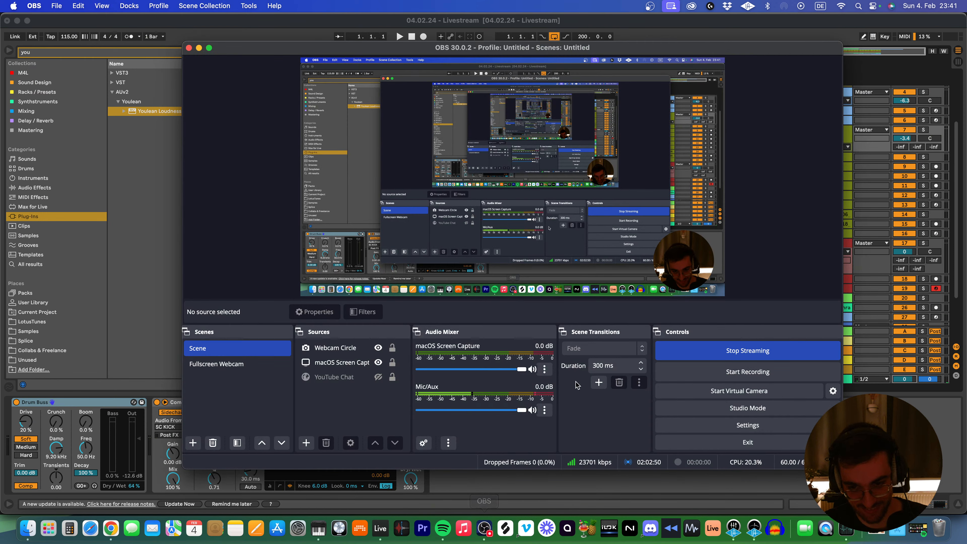
key("Down")
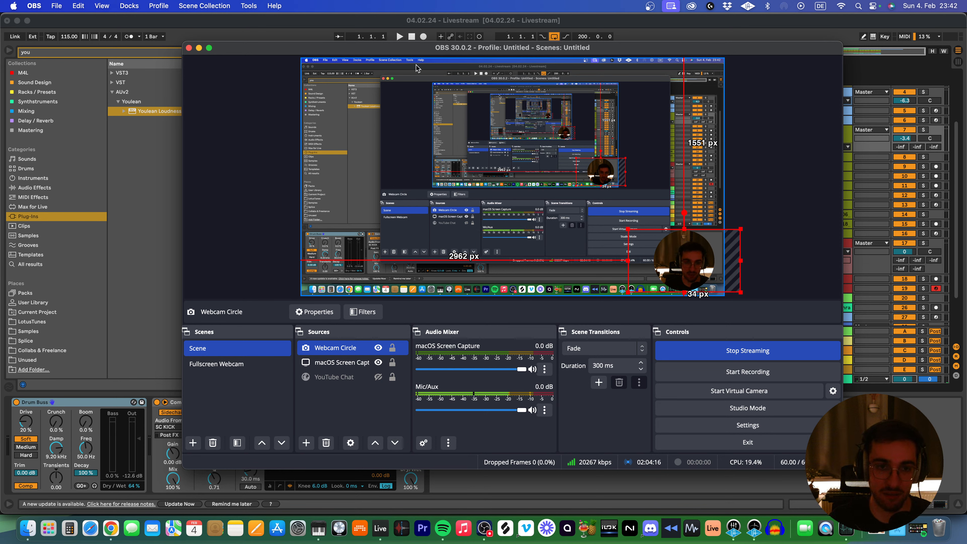
left_click(359, 20)
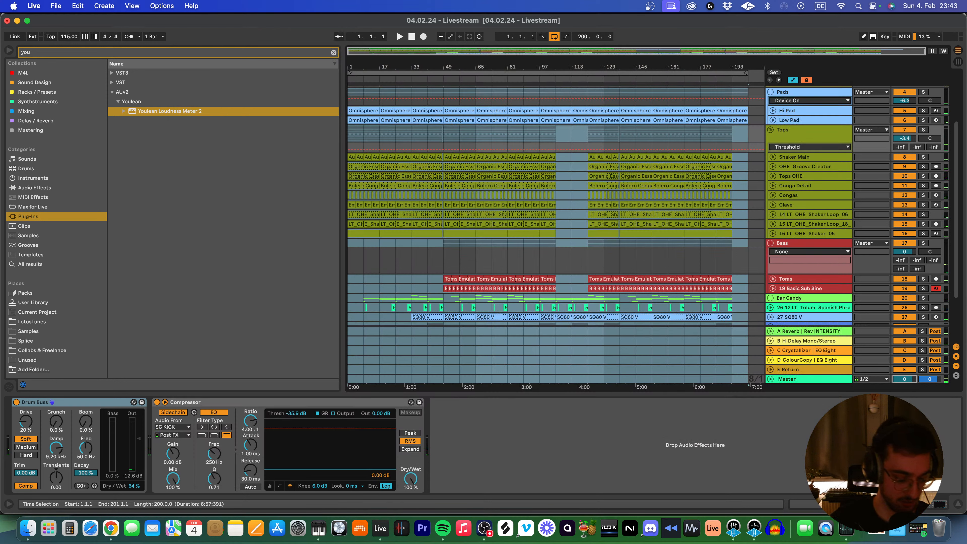
Save the 04.02.24 - Livestream set and create a new Live set
key("super+s")
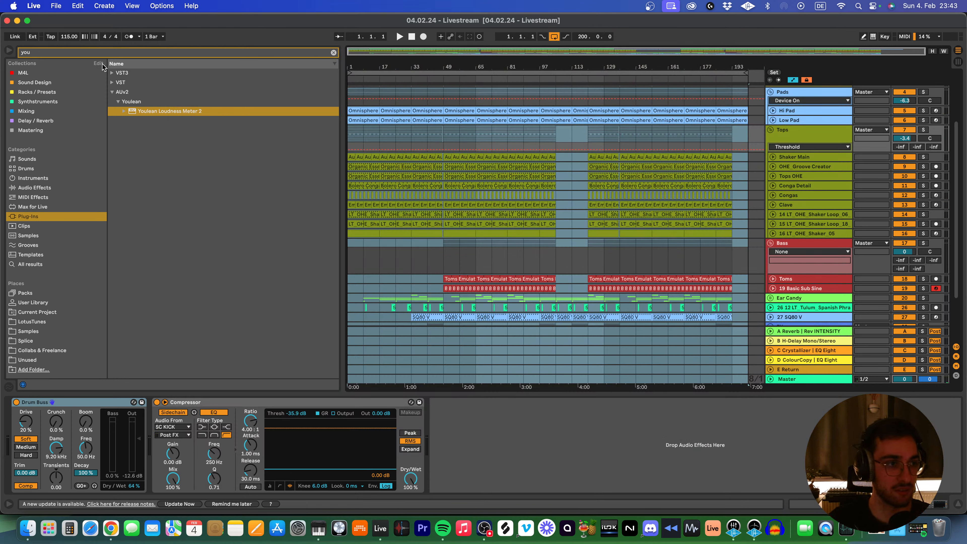
left_click(57, 6)
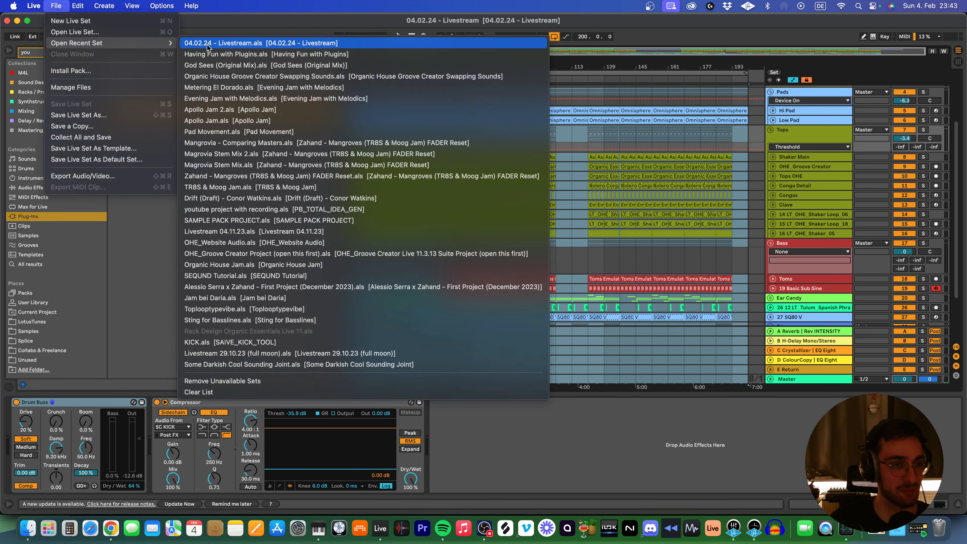
left_click(70, 21)
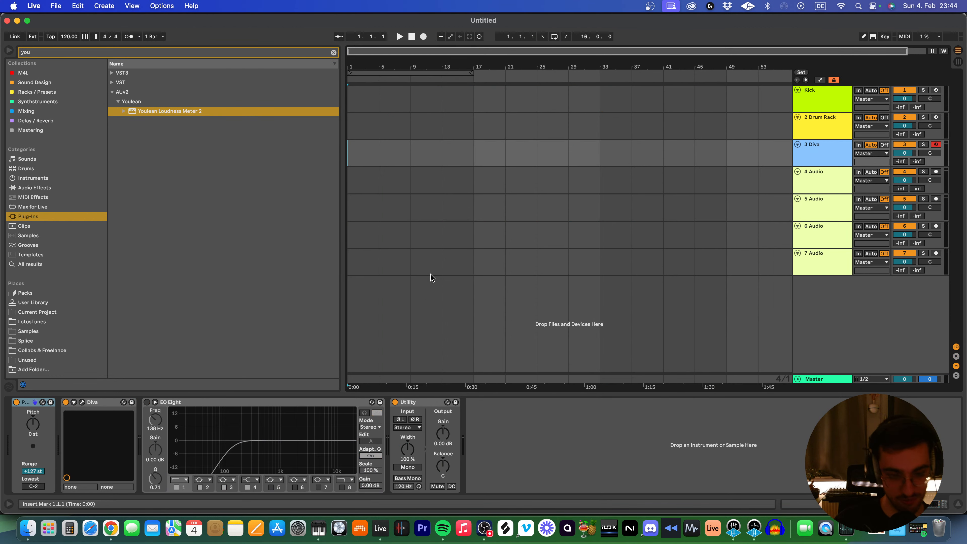
Add the re-exported Por Siempre (Test Bounce).wav from Finder to a new audio track and increase that track's height
left_click(28, 528)
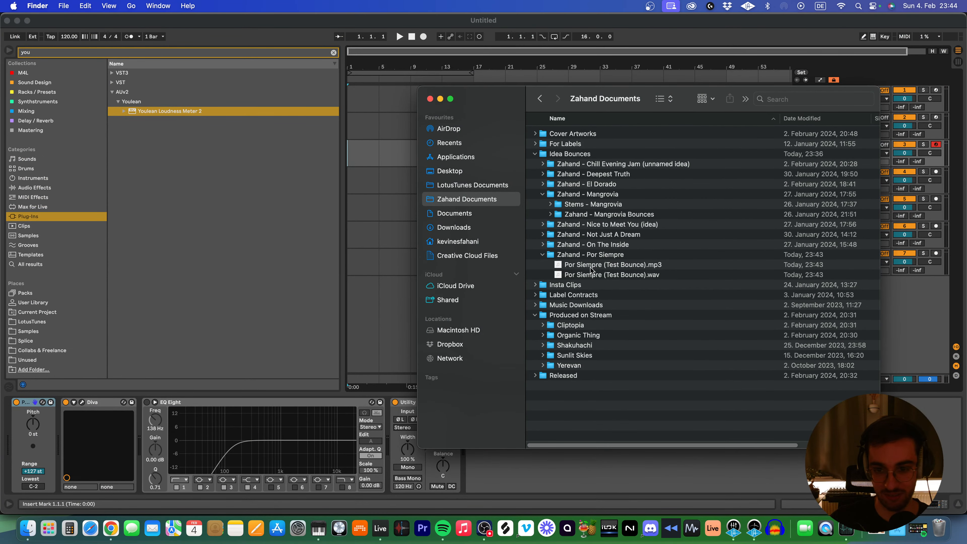
left_click(592, 268)
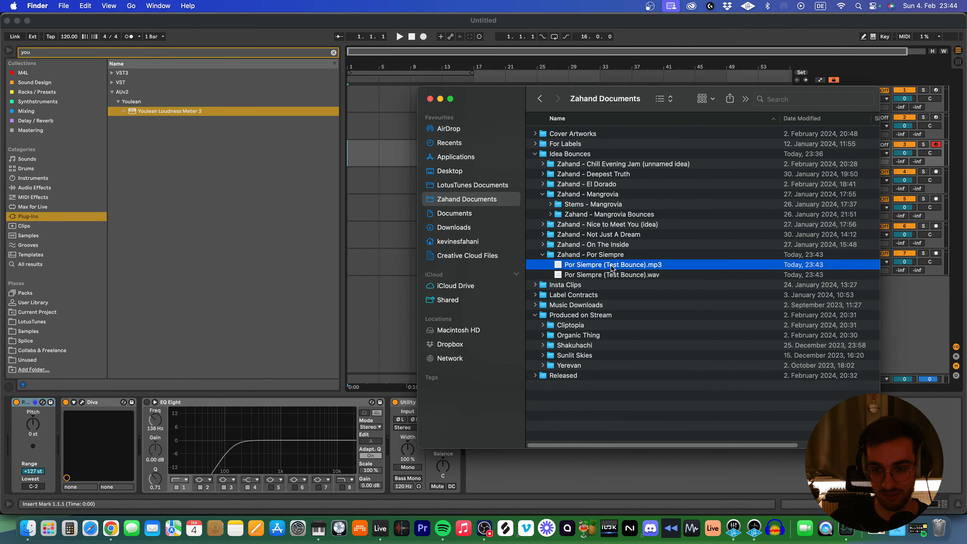
mouse_move(591, 274)
left_mouse_down()
mouse_move(291, 281)
mouse_move(815, 278)
mouse_move(808, 284)
left_mouse_up()
left_click_drag(822, 318, 822, 352)
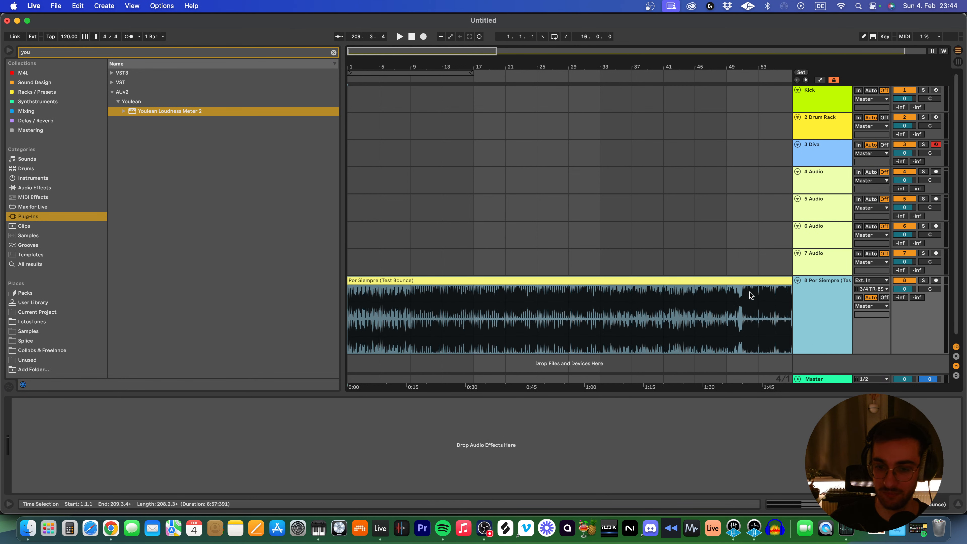
Set the arrangement grid to 1/16 and select the transient from 1.2.1 to 1.2.2 in the bounce's waveform
left_click_drag(491, 69, 491, 27)
mouse_move(383, 67)
left_mouse_down()
mouse_move(388, 114)
mouse_move(461, 109)
mouse_move(544, 81)
mouse_move(473, 72)
left_mouse_up()
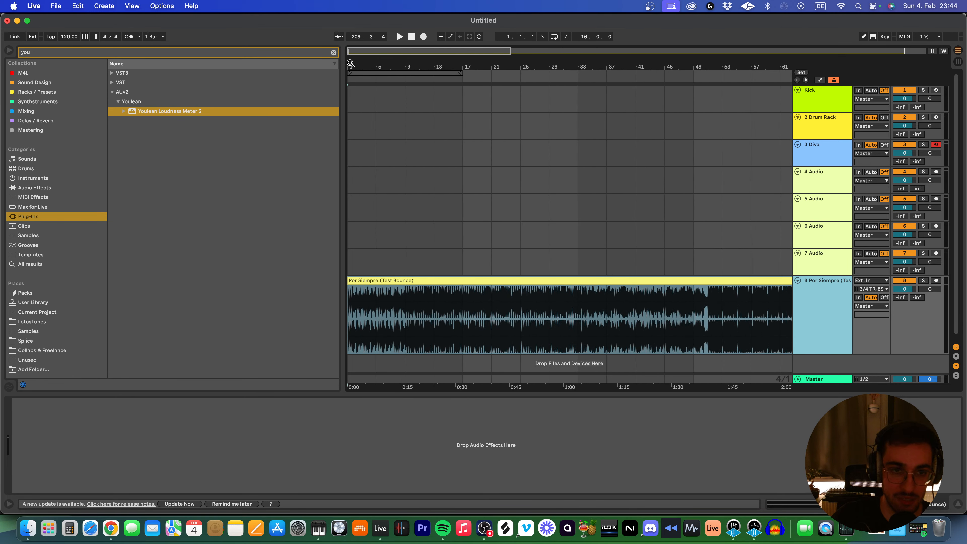
left_click_drag(350, 63, 396, 317)
right_click(405, 239)
left_click(476, 341)
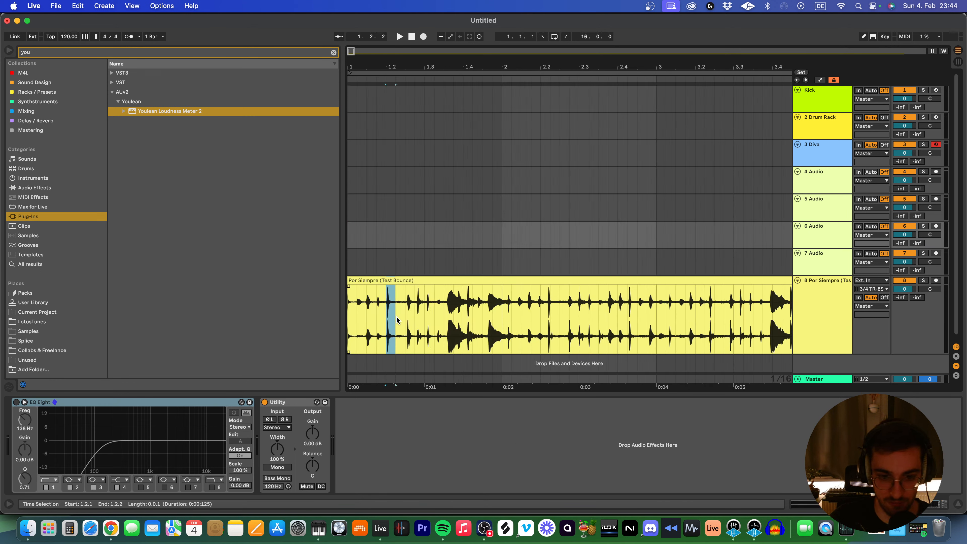
Solo the Por Siempre track, listen briefly to the selected transient, and turn the solo off
key("s")
key("space")
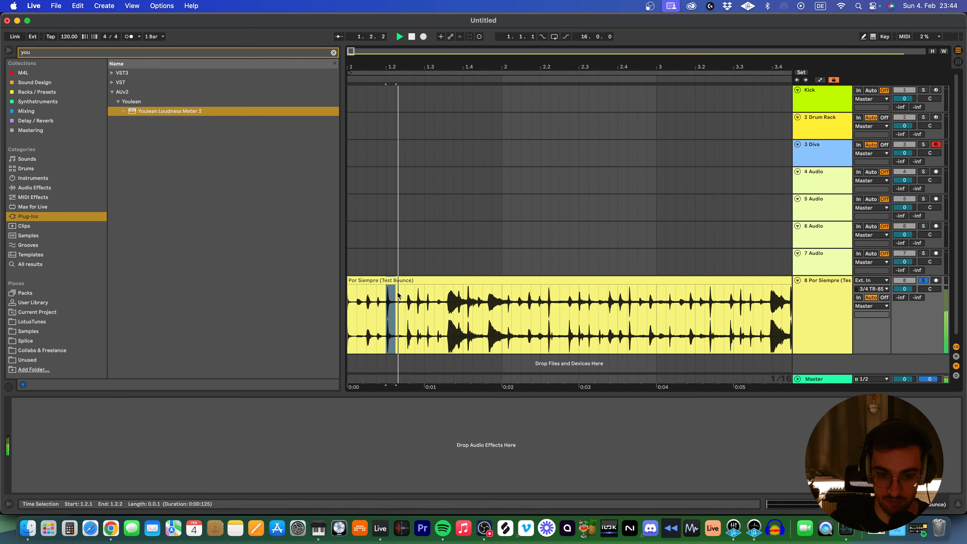
key("space")
key("s")
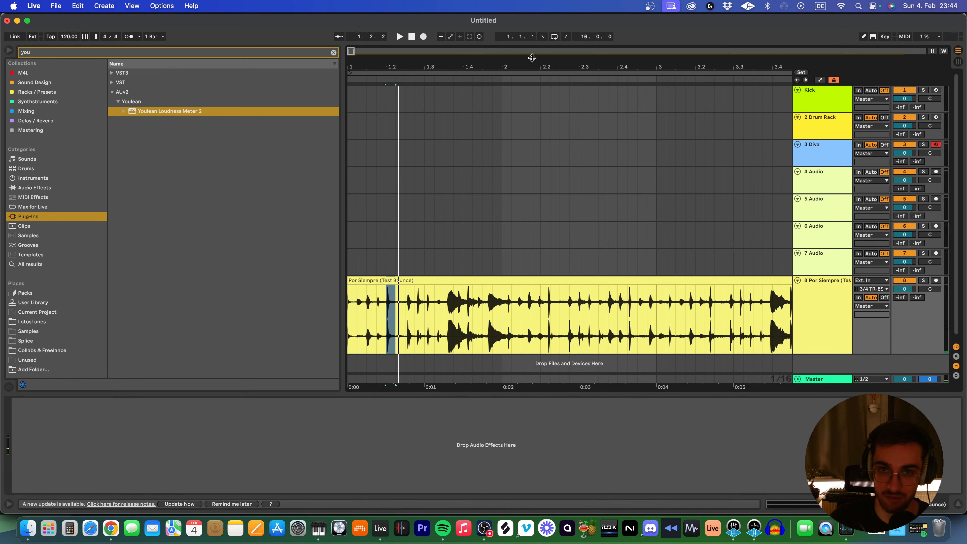
Lower the Por Siempre track's volume to -5.4 dB, solo the track and play it from 3.2.2
left_click_drag(532, 63, 388, 69)
left_click(413, 308)
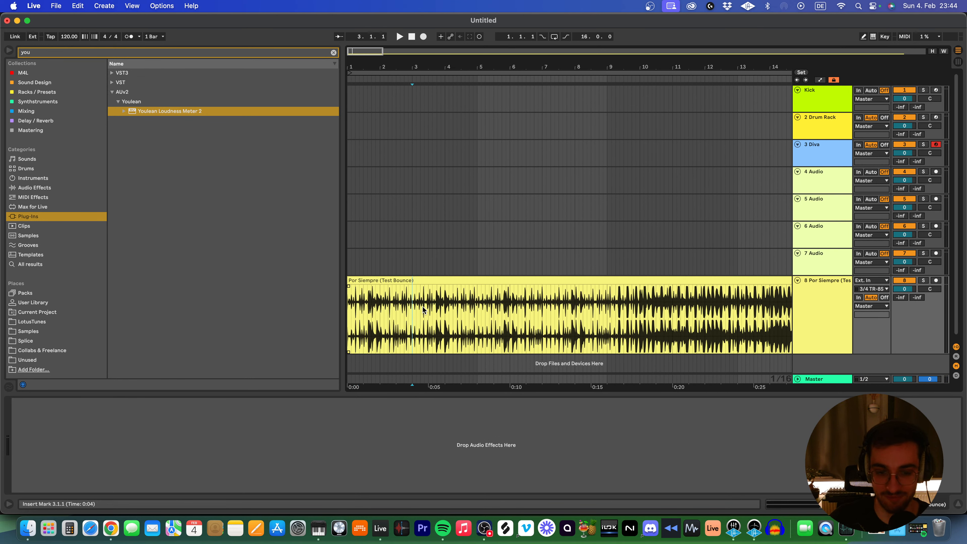
left_click(423, 307)
left_click_drag(903, 289, 902, 299)
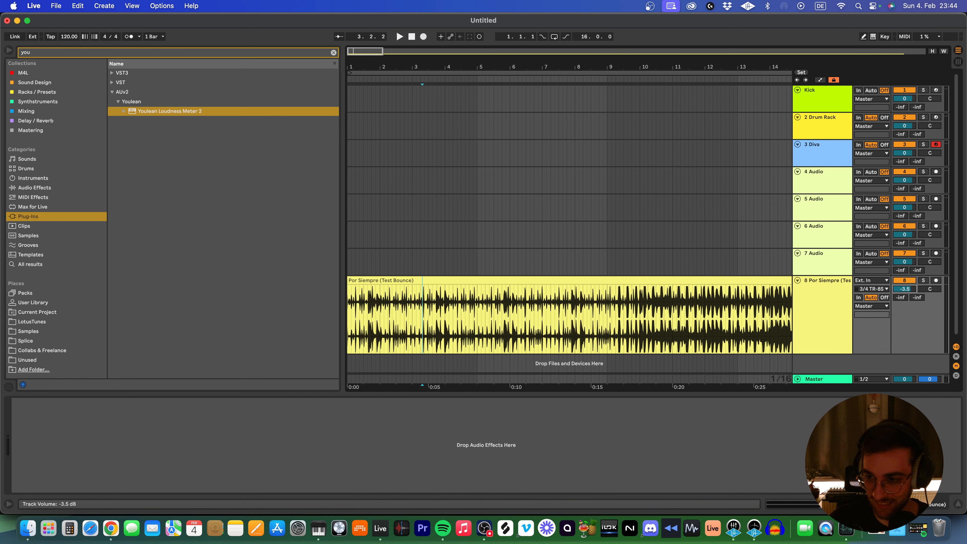
left_click(924, 281)
key("space")
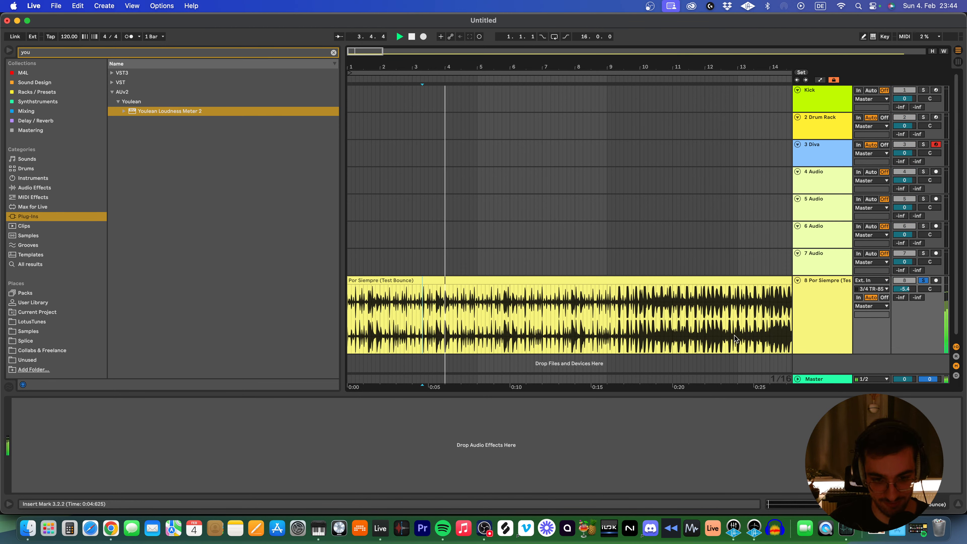
Examine the transients around bar 4 up close and play the short section from 4.3.3 to 4.3.4
left_click_drag(460, 60, 462, 104)
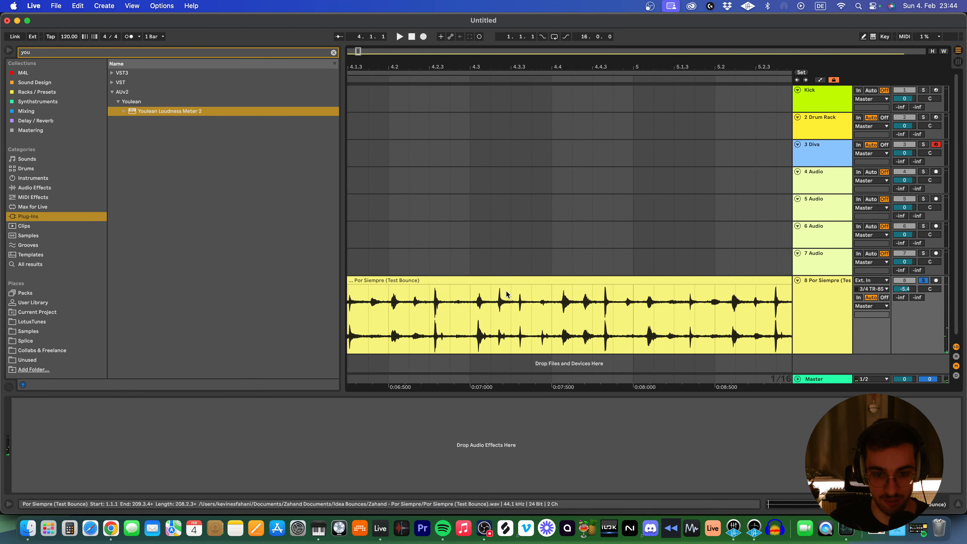
left_click(488, 307)
left_click_drag(494, 314, 525, 311)
key("alt+space")
key("alt+space")
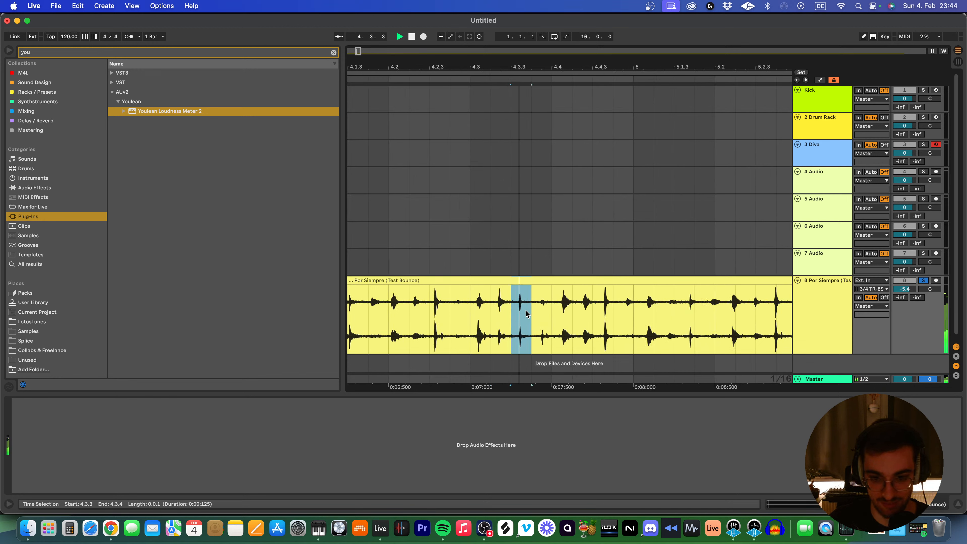
left_click(594, 304)
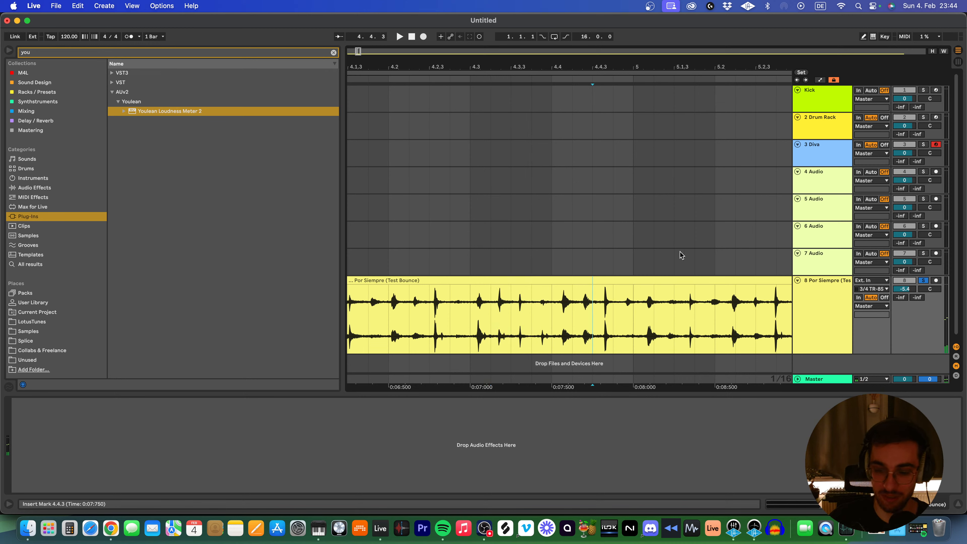
Reset the Por Siempre track's volume to 0 and play the bounce from around bar 7
left_click_drag(686, 70, 687, 27)
left_click(806, 318)
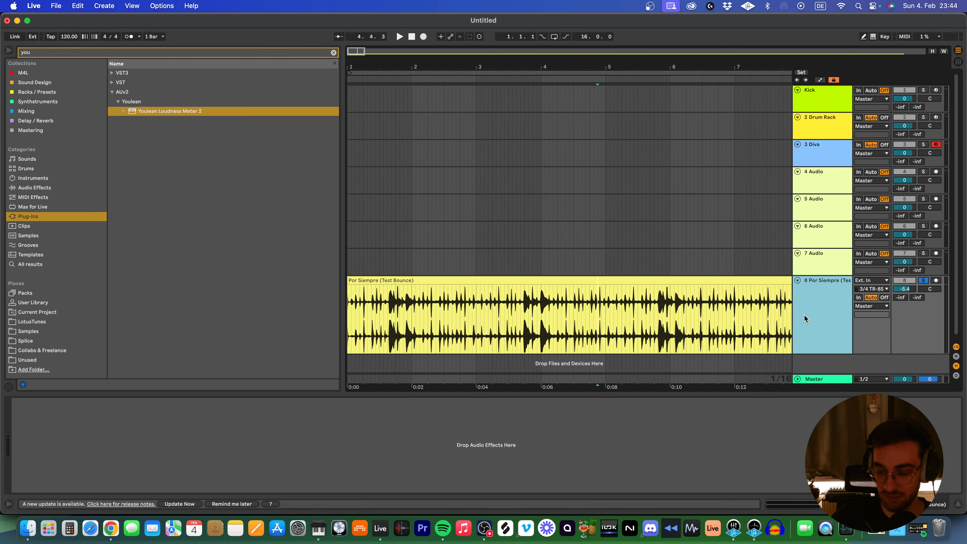
double_click(908, 290)
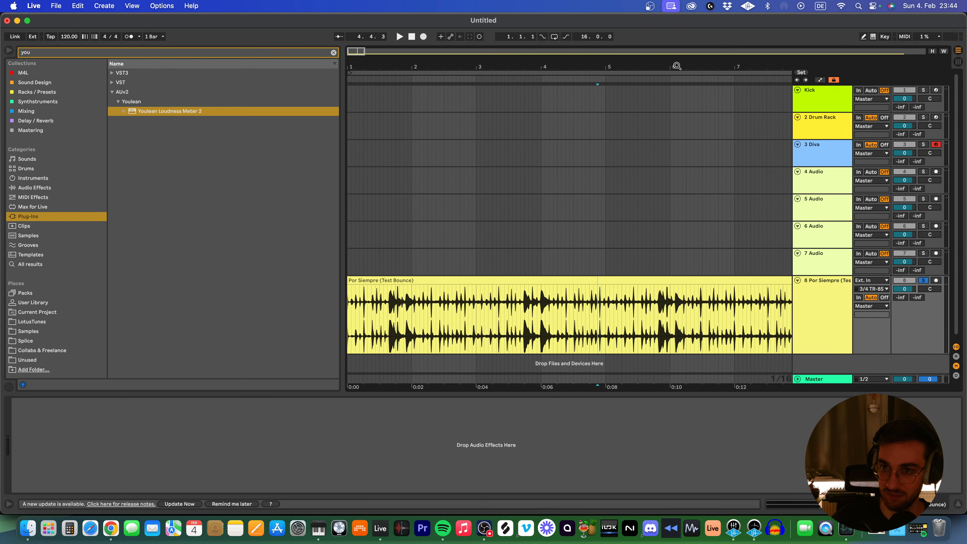
left_click_drag(676, 67, 676, 27)
left_click(446, 306)
key("space")
left_click(481, 307)
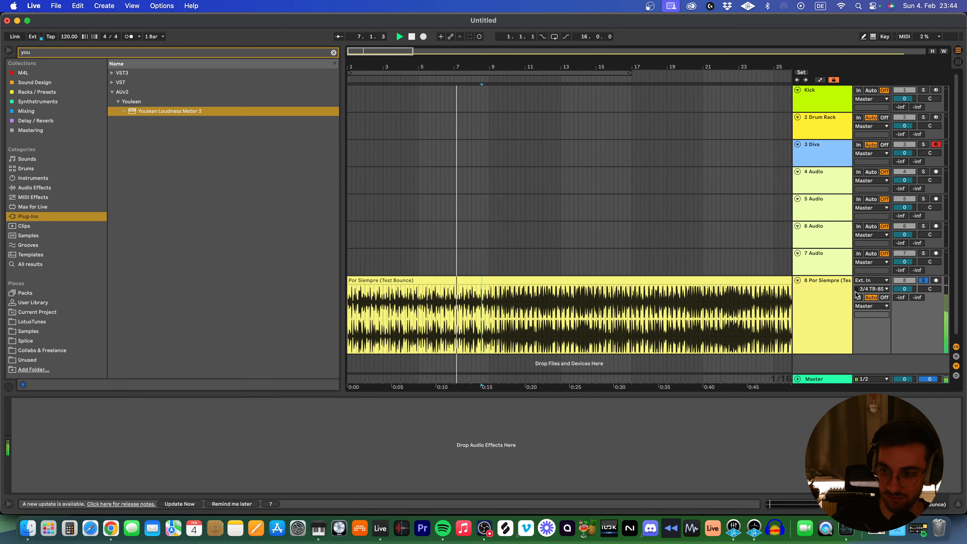
Lower the Por Siempre track's volume to -10 dB and then -14.3 dB during playback, ending with playback stopped and solo off
mouse_move(906, 289)
left_mouse_down()
mouse_move(905, 309)
mouse_move(915, 297)
left_mouse_up()
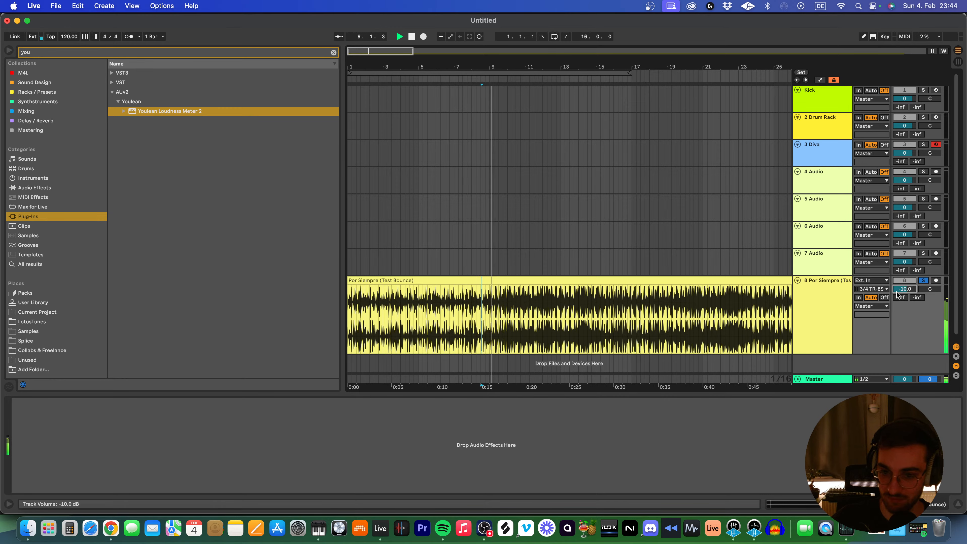
mouse_move(497, 67)
left_mouse_down()
mouse_move(496, 124)
mouse_move(497, 53)
left_mouse_up()
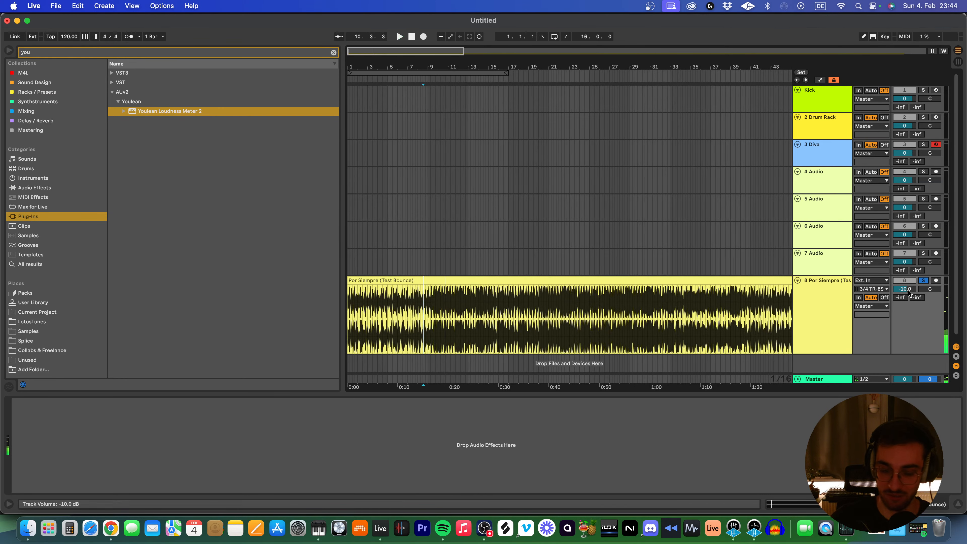
key("space")
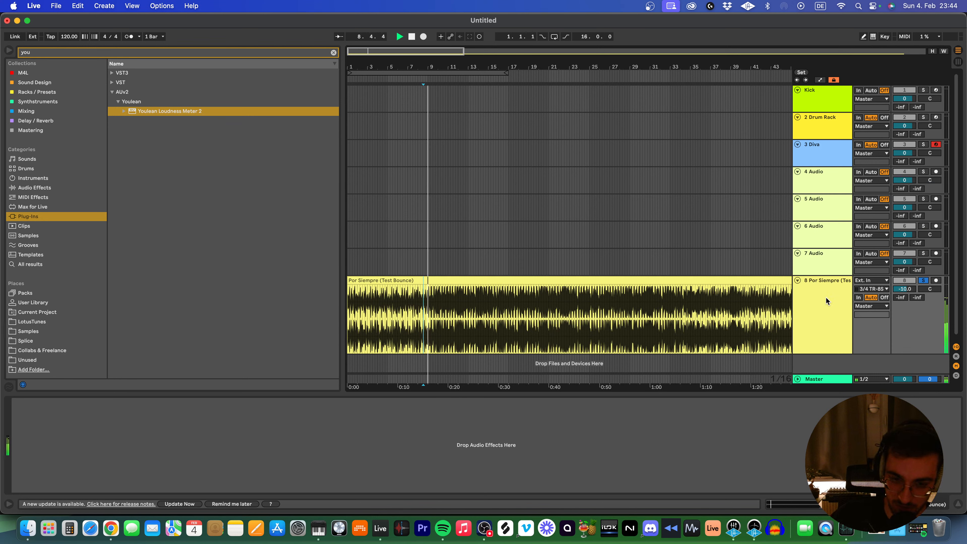
left_click_drag(904, 288, 904, 292)
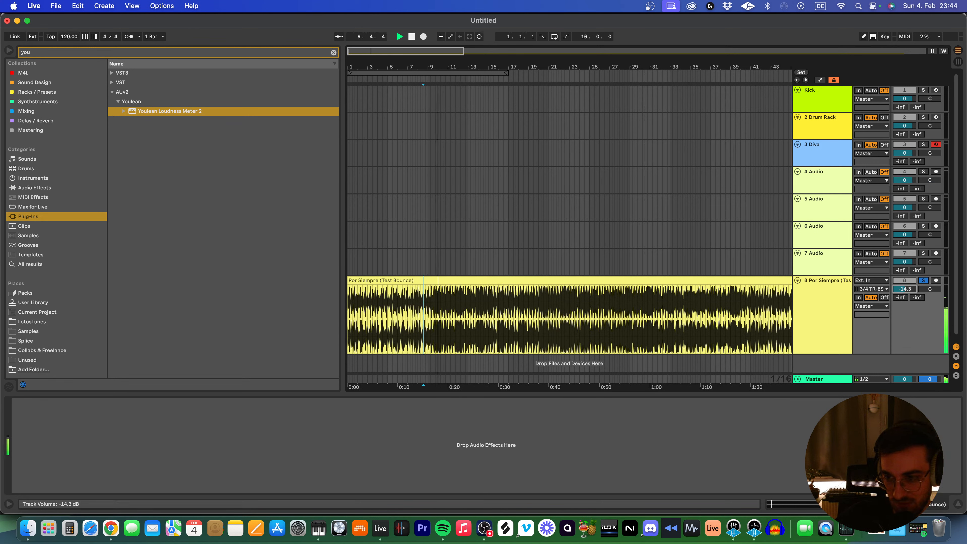
left_click(546, 304)
key("space")
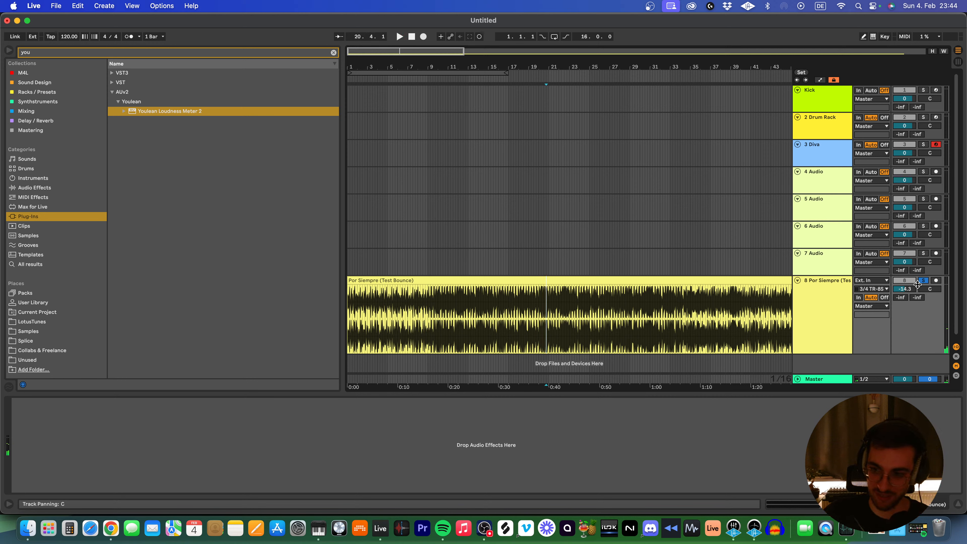
left_click(818, 305)
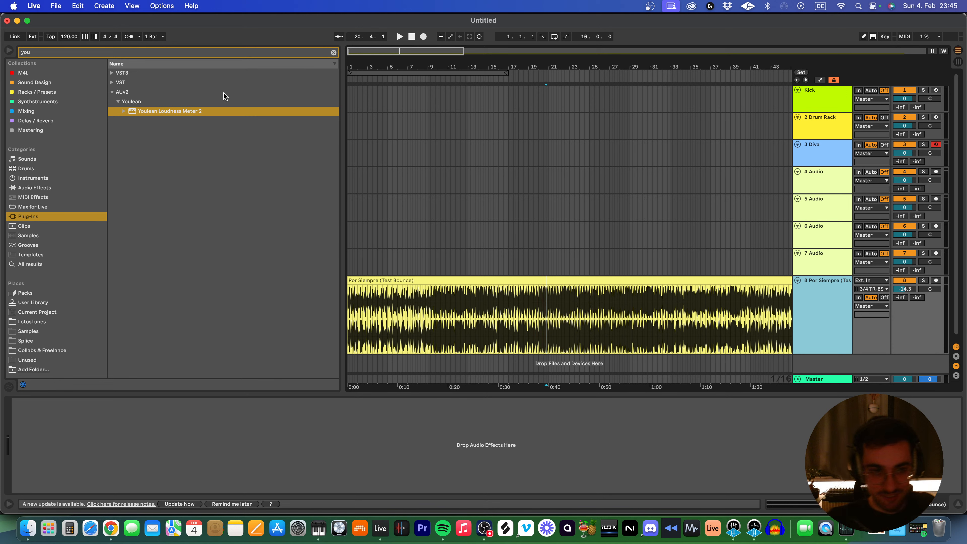
Close the untitled set without saving and minimize the Finder window to bring OBS to the front
left_click(7, 21)
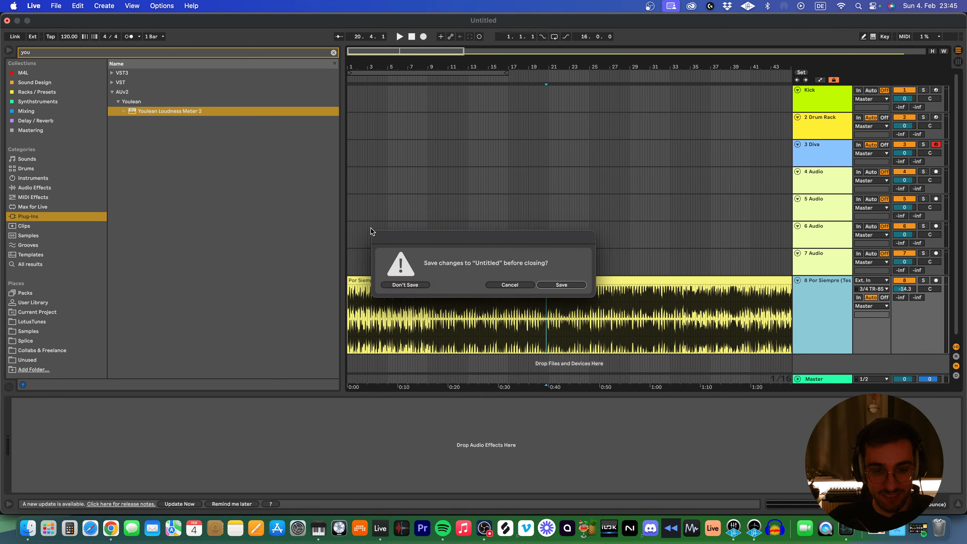
left_click(402, 285)
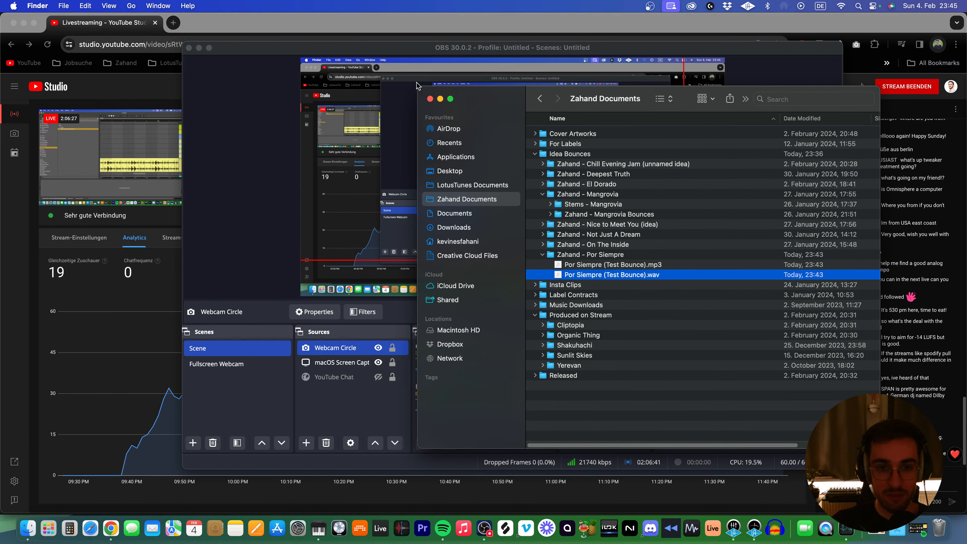
left_click(440, 99)
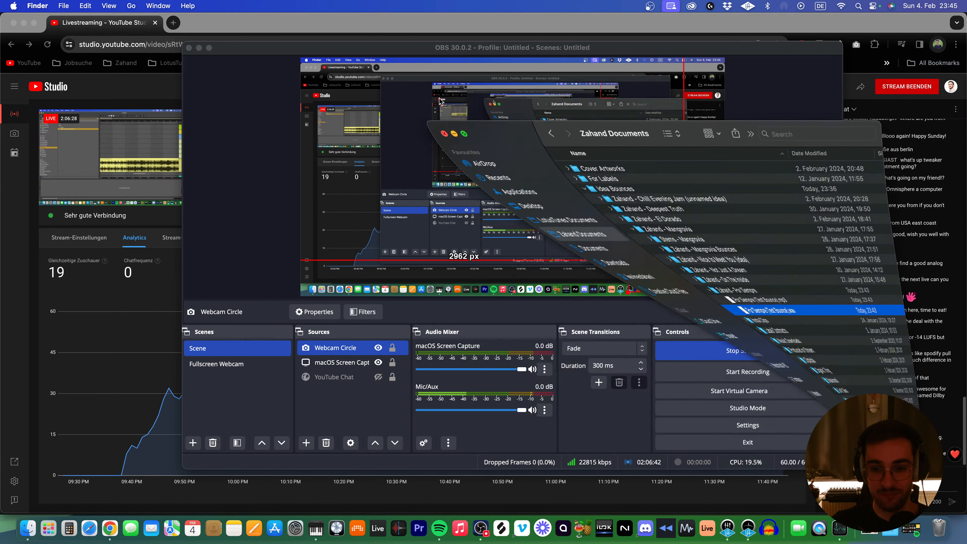
left_click(797, 271)
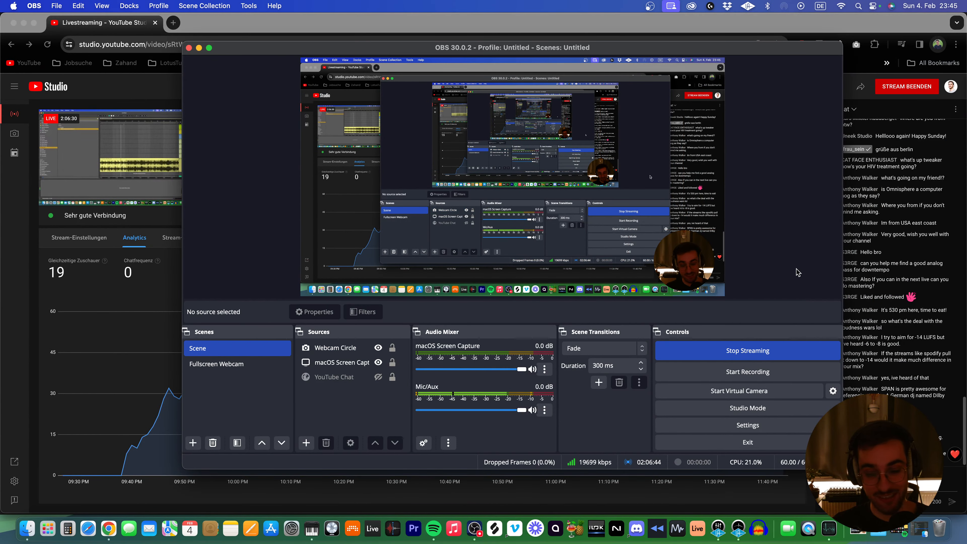